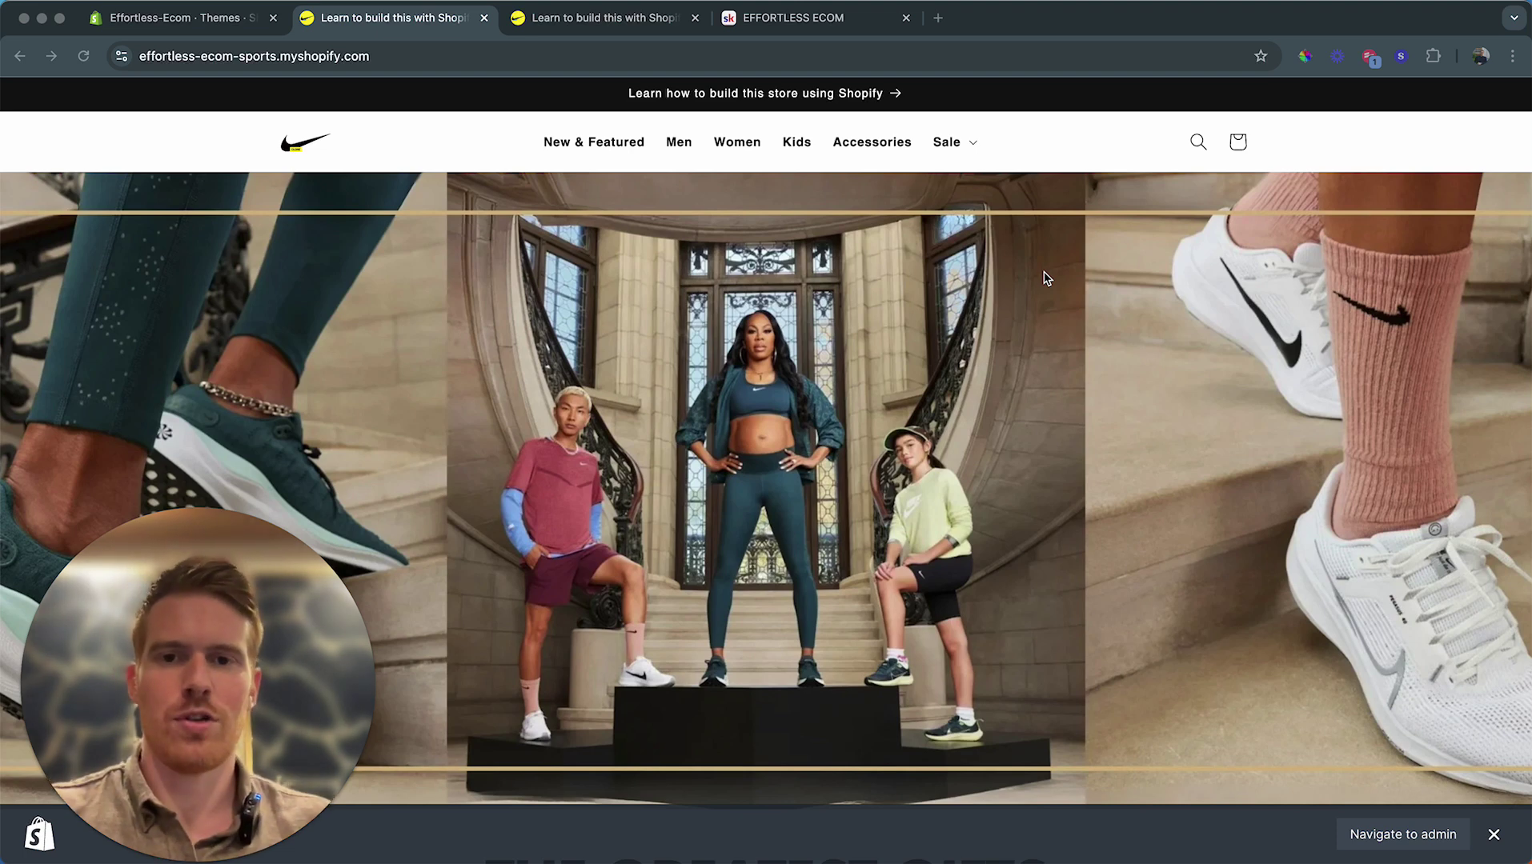
Step: Review the demo store's homepage from the hero banner through the trending and gift sections to the footer
scroll(1074, 480, down, 8)
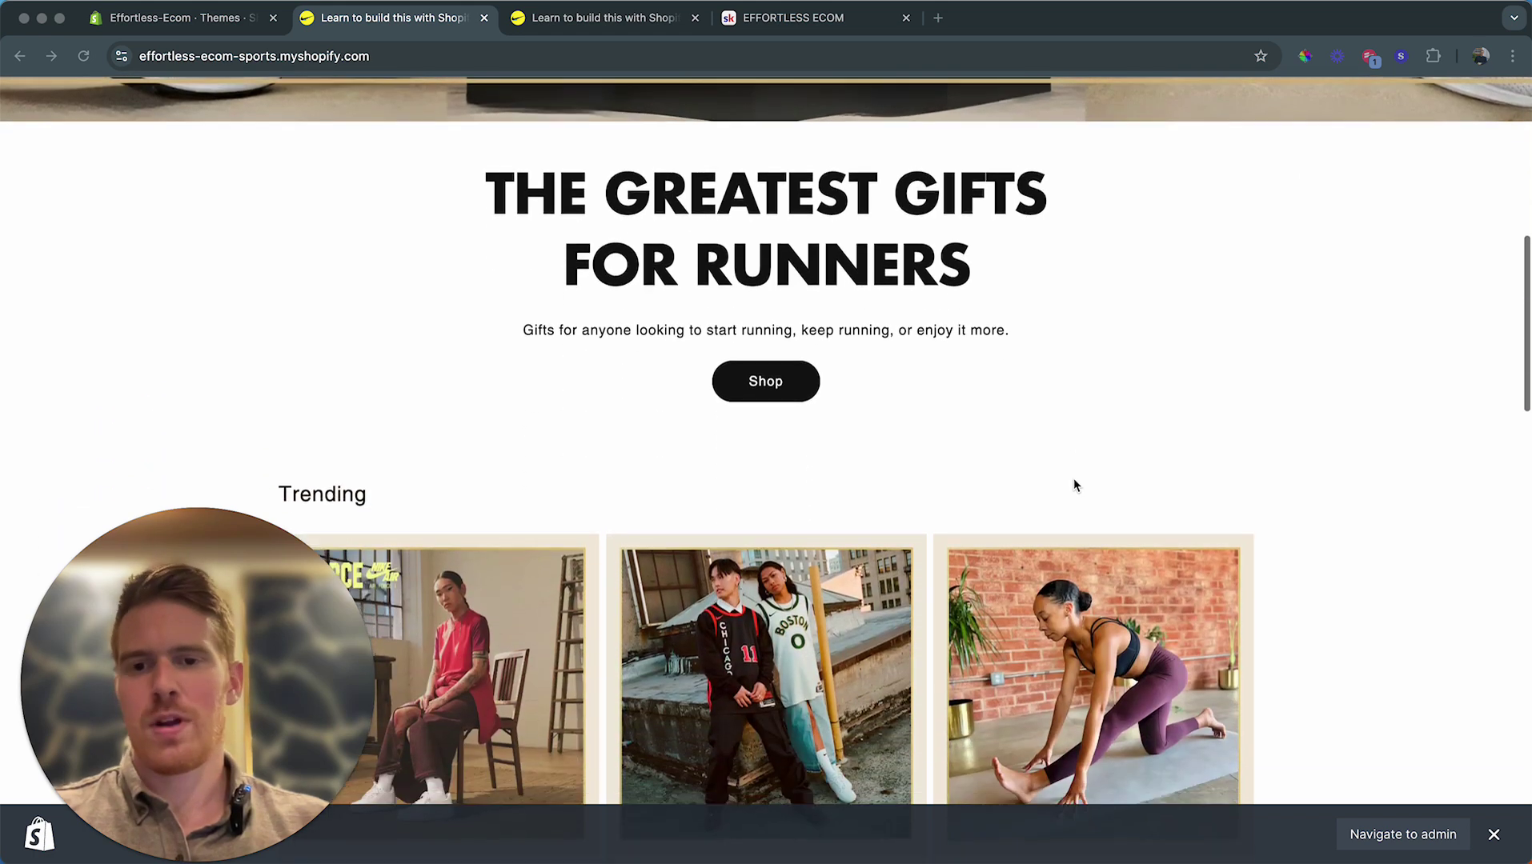
scroll(1073, 485, down, 4)
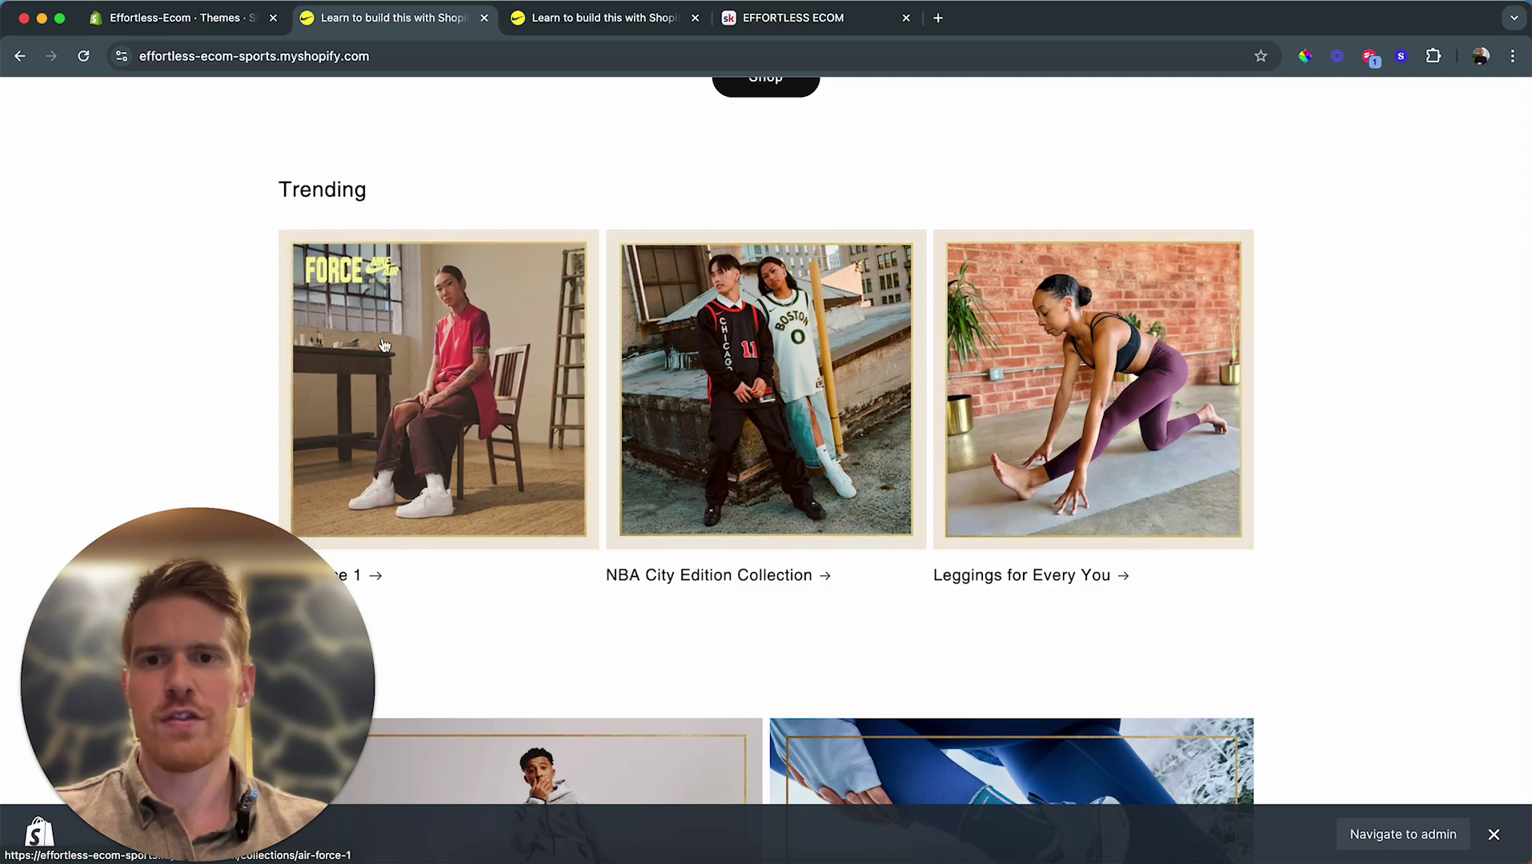
scroll(382, 343, down, 10)
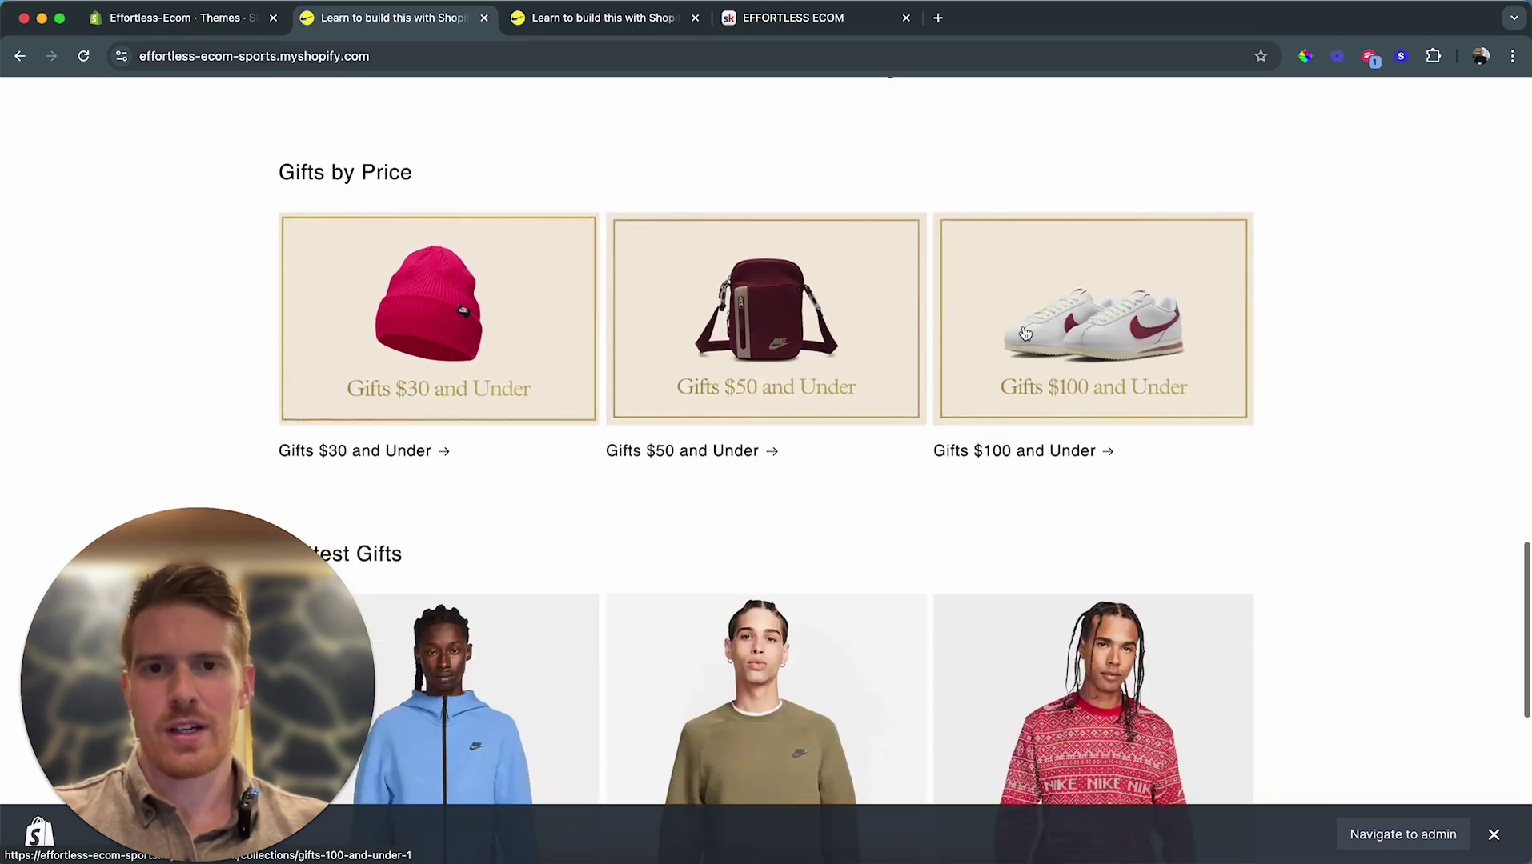
scroll(1025, 333, down, 8)
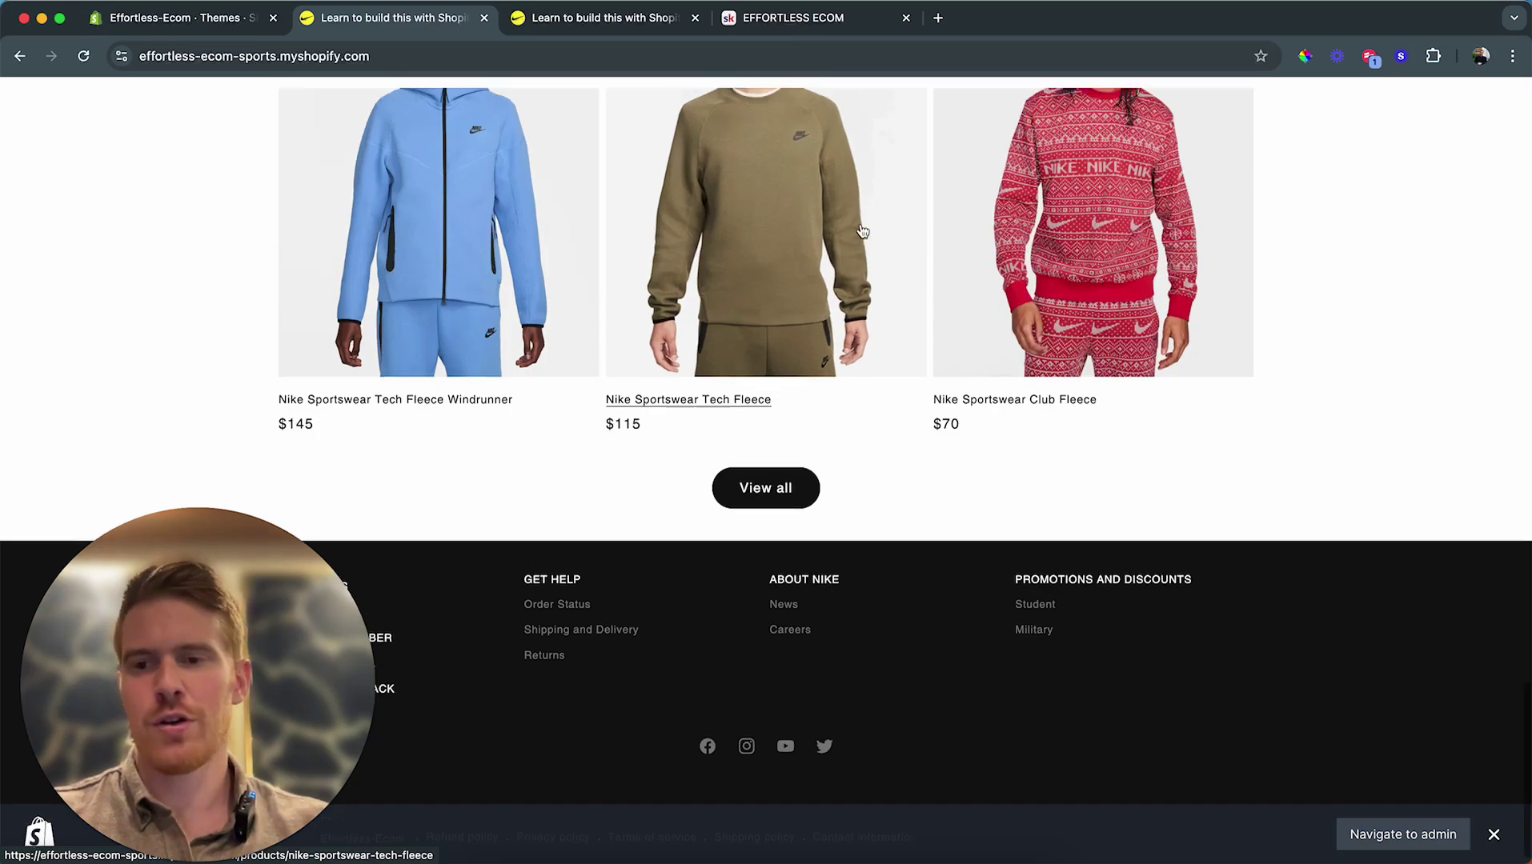
scroll(862, 232, up, 15)
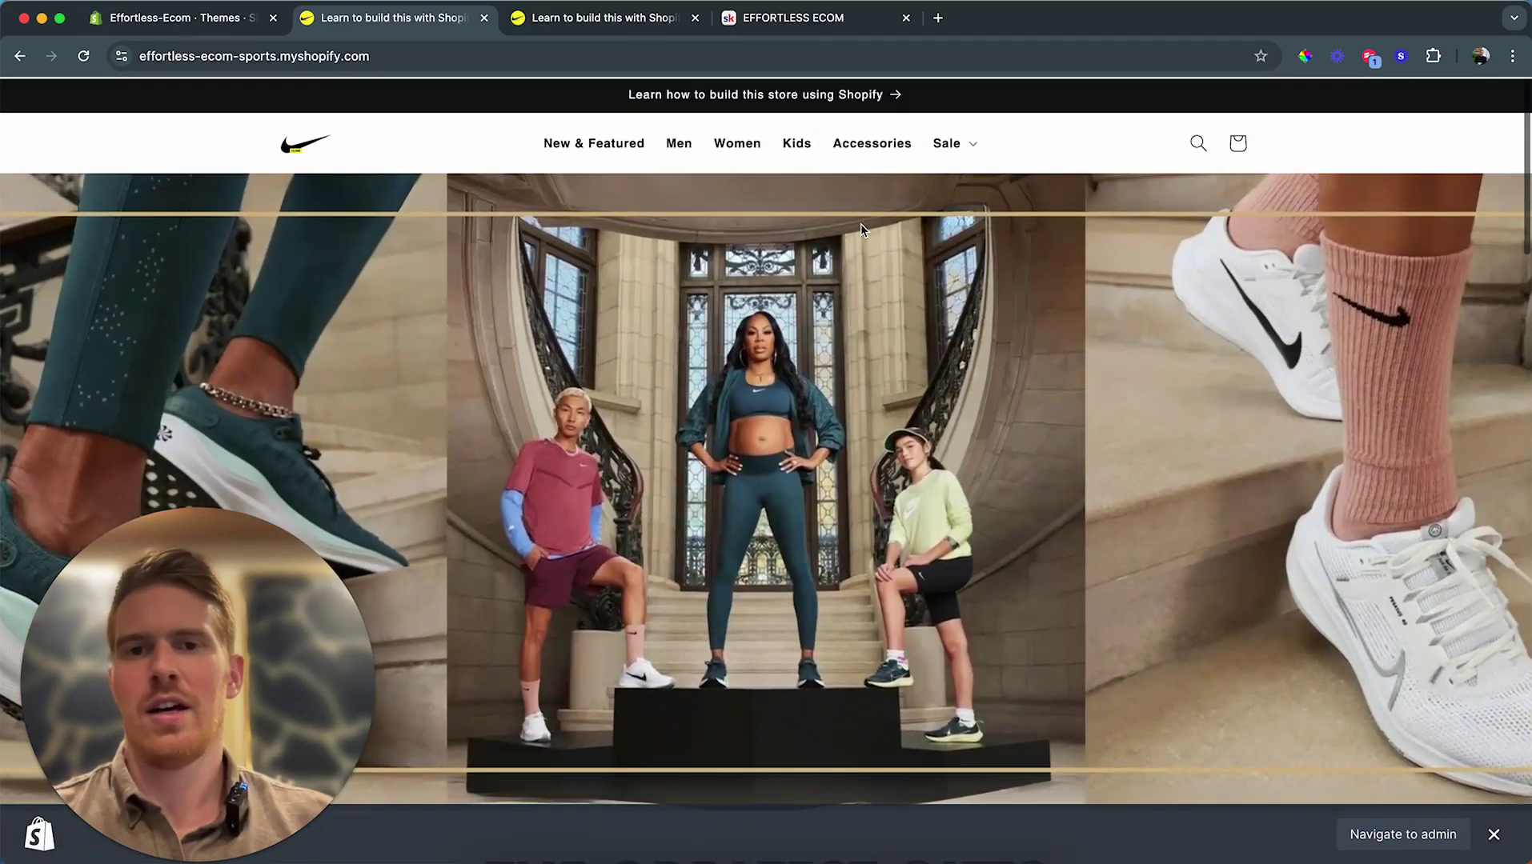
Step: Open the Men collection page and look through its banner, Shop the Essentials and member interests sections
click(679, 143)
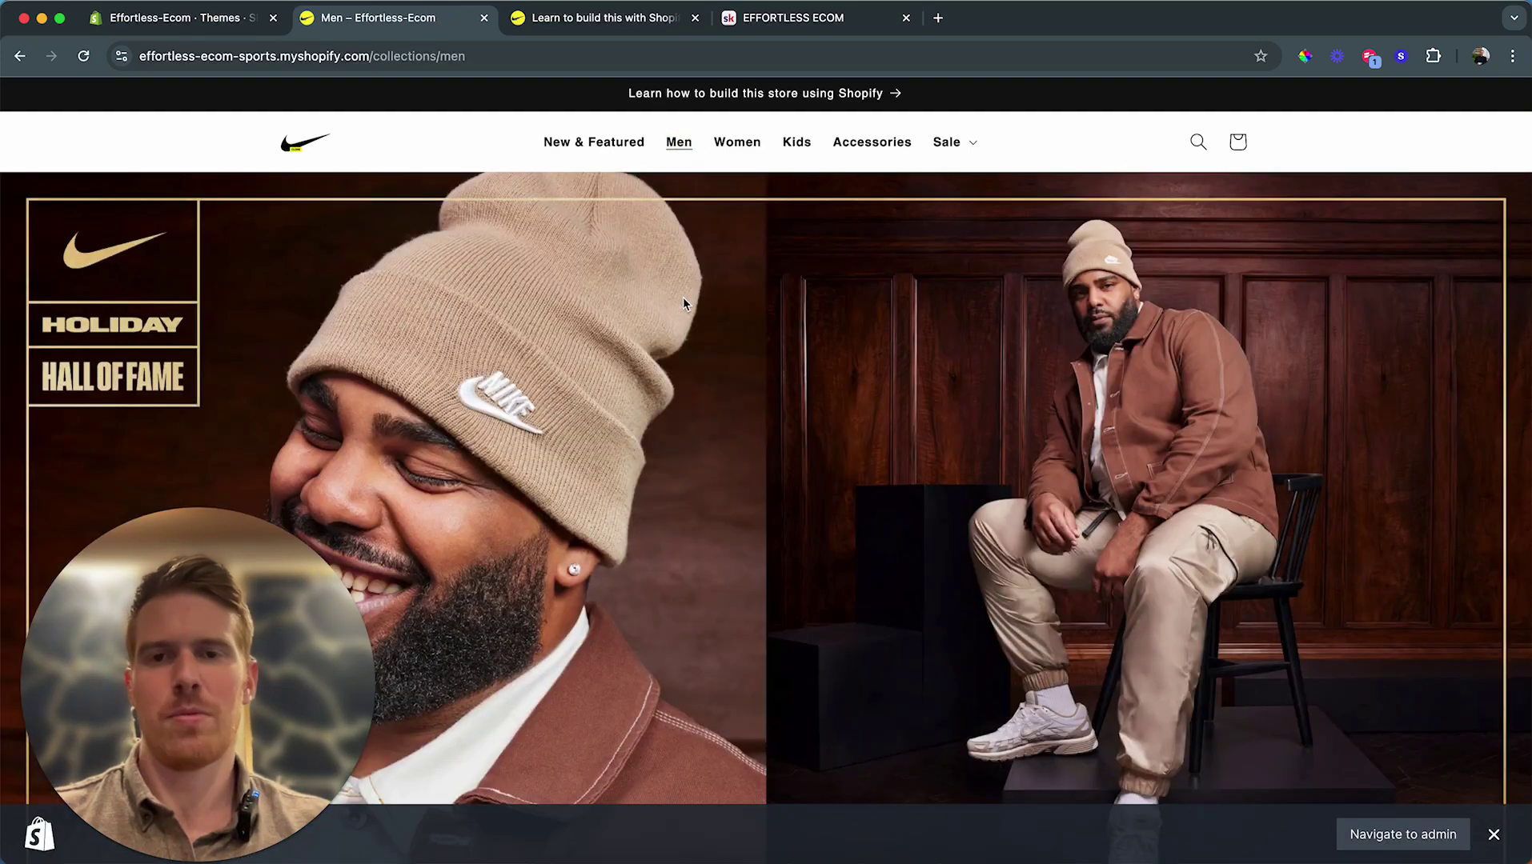
scroll(684, 303, down, 12)
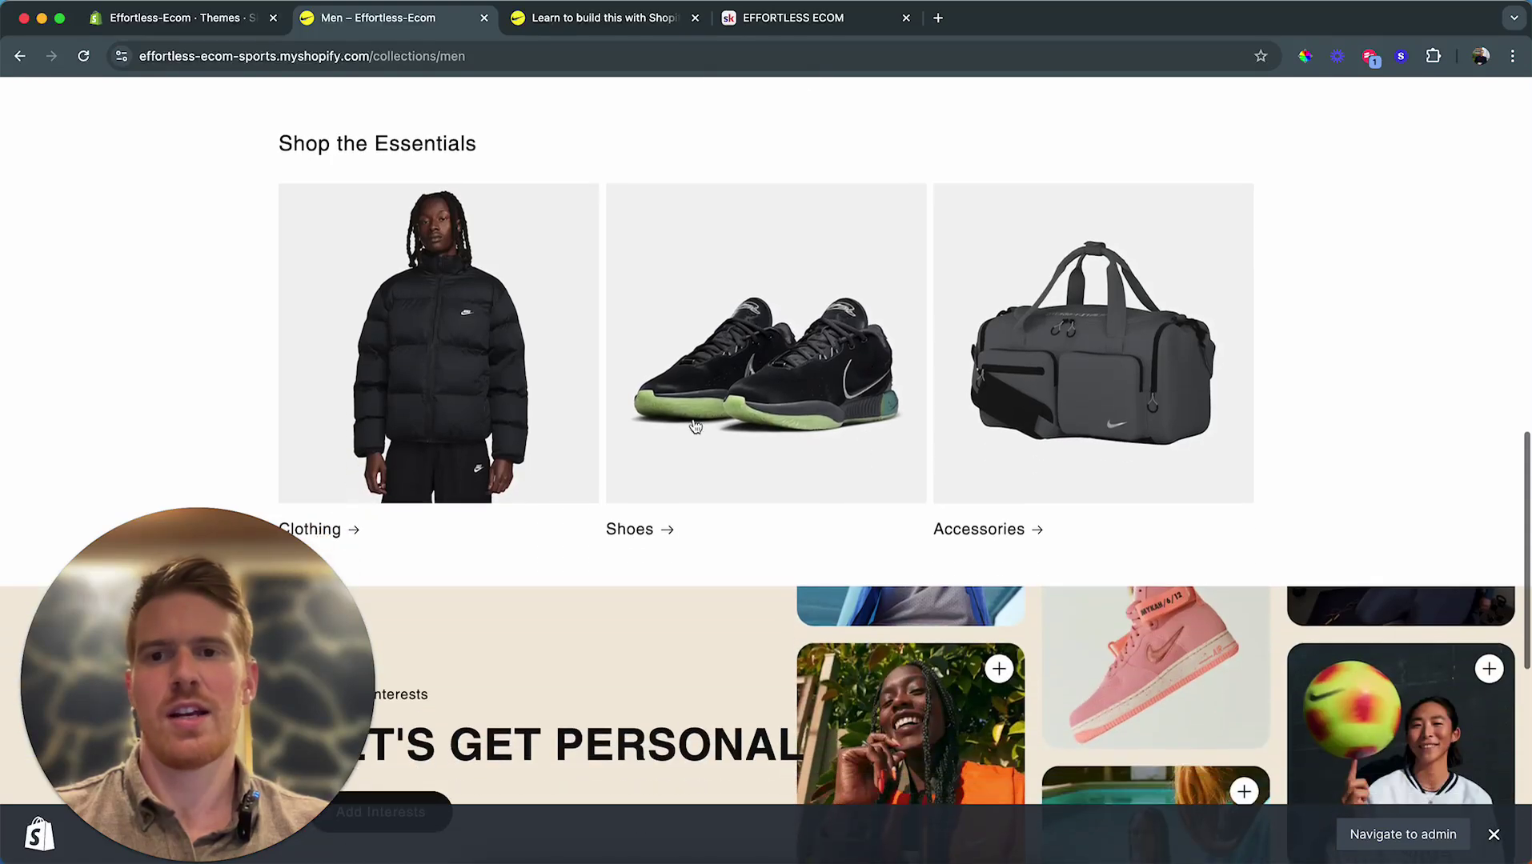
scroll(496, 406, down, 3)
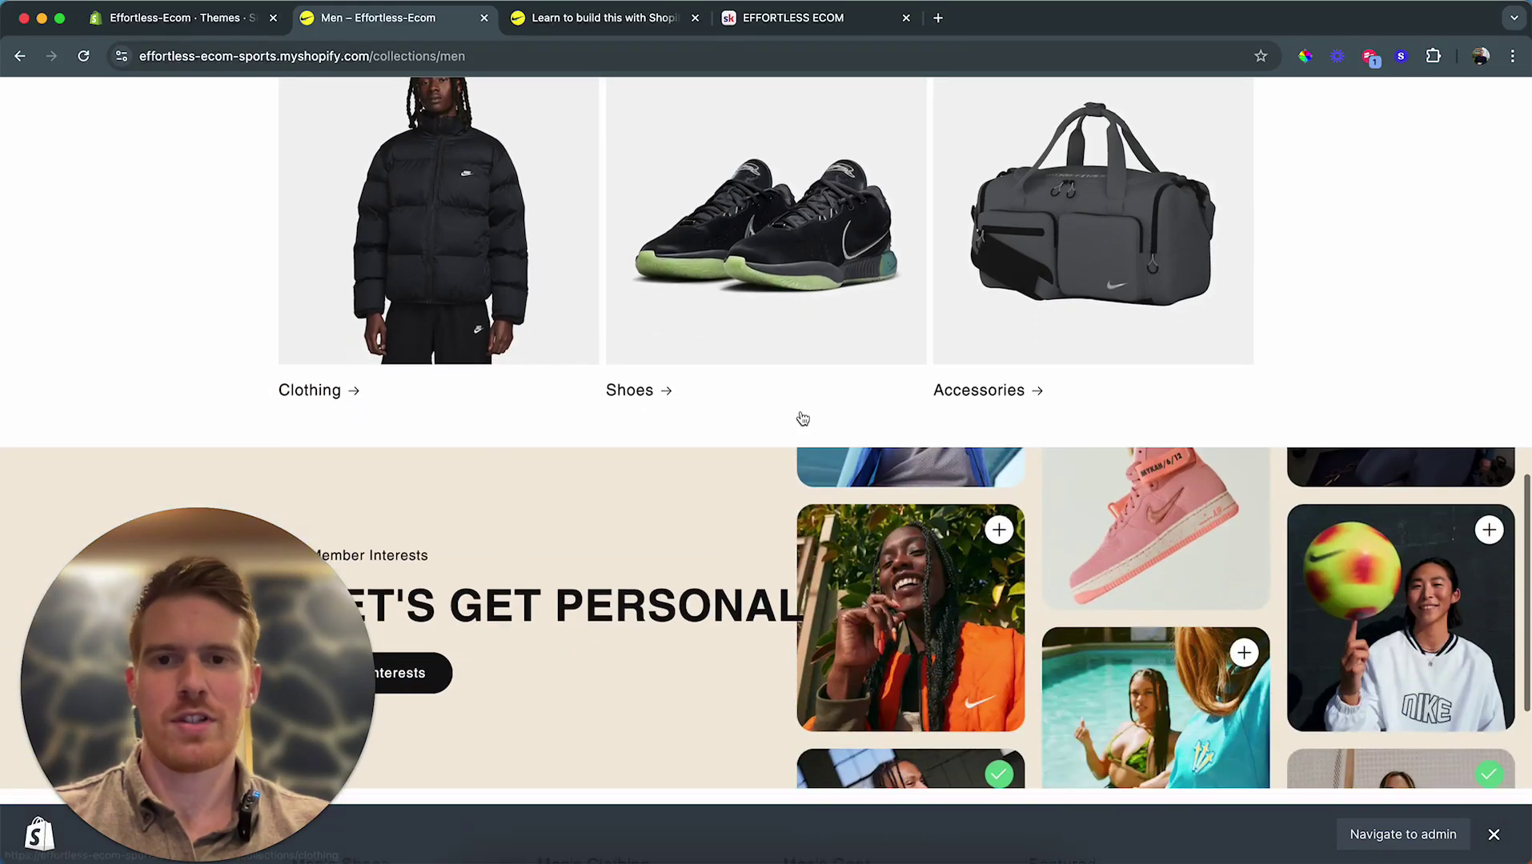
scroll(803, 419, up, 15)
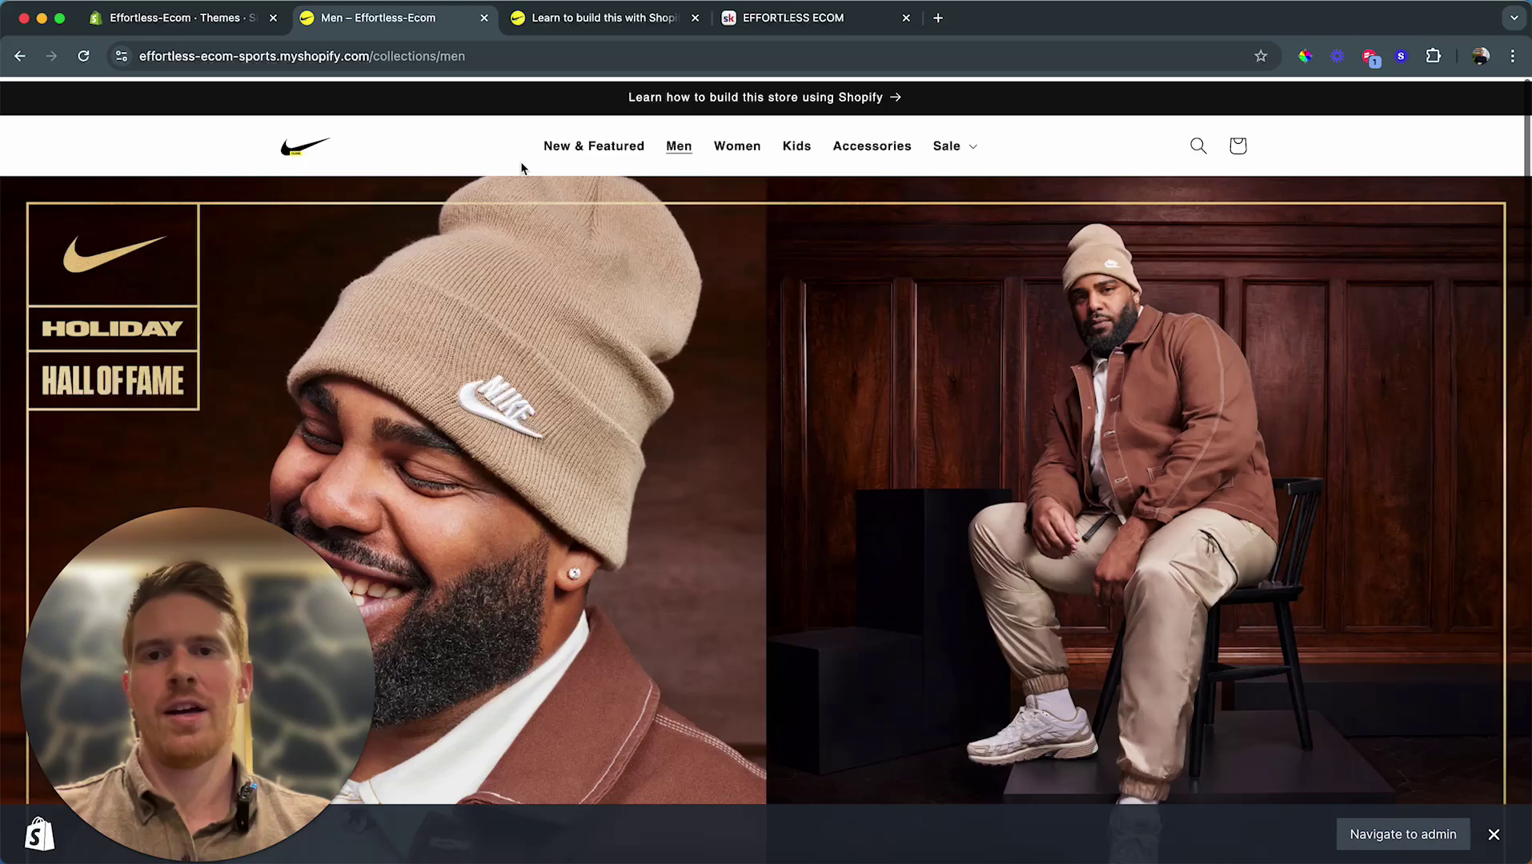
Step: Go to the New & Featured collection and open the Stephen Curry Golden State Warriors 2023/24 City Edition product
click(583, 146)
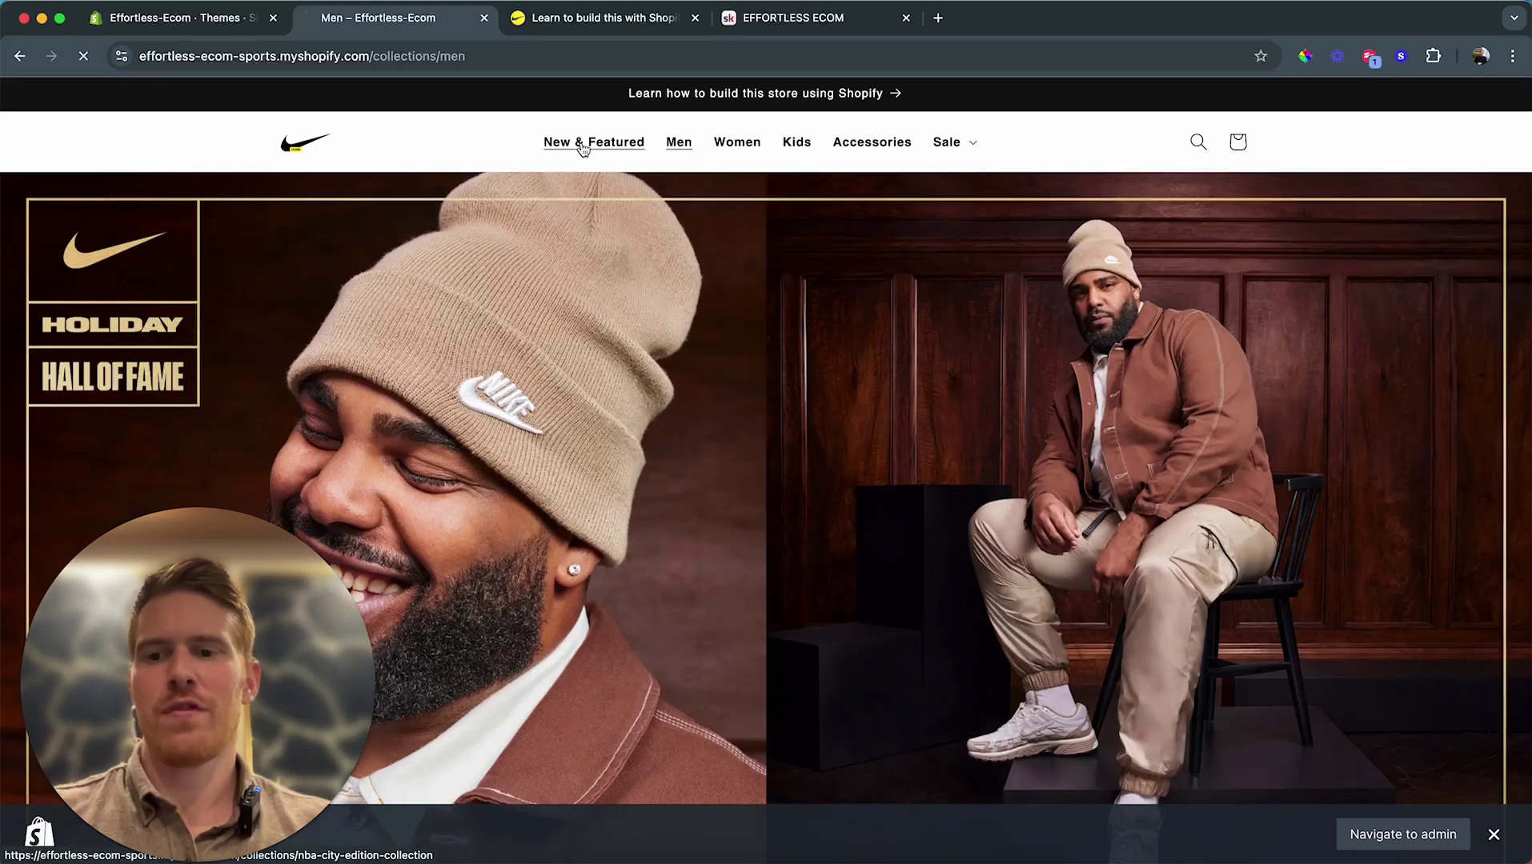
scroll(864, 454, down, 2)
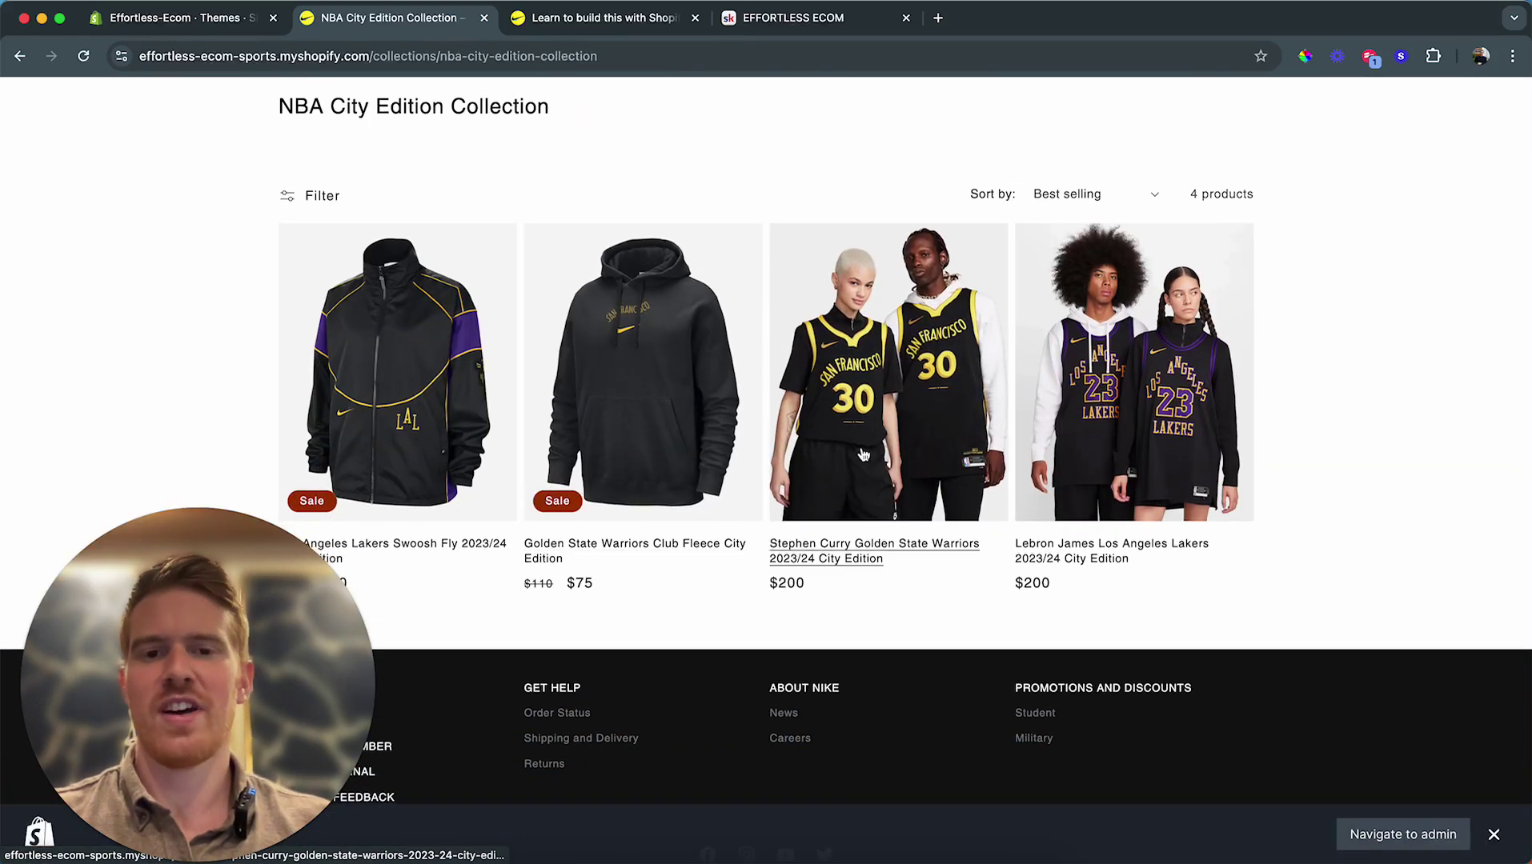
click(874, 363)
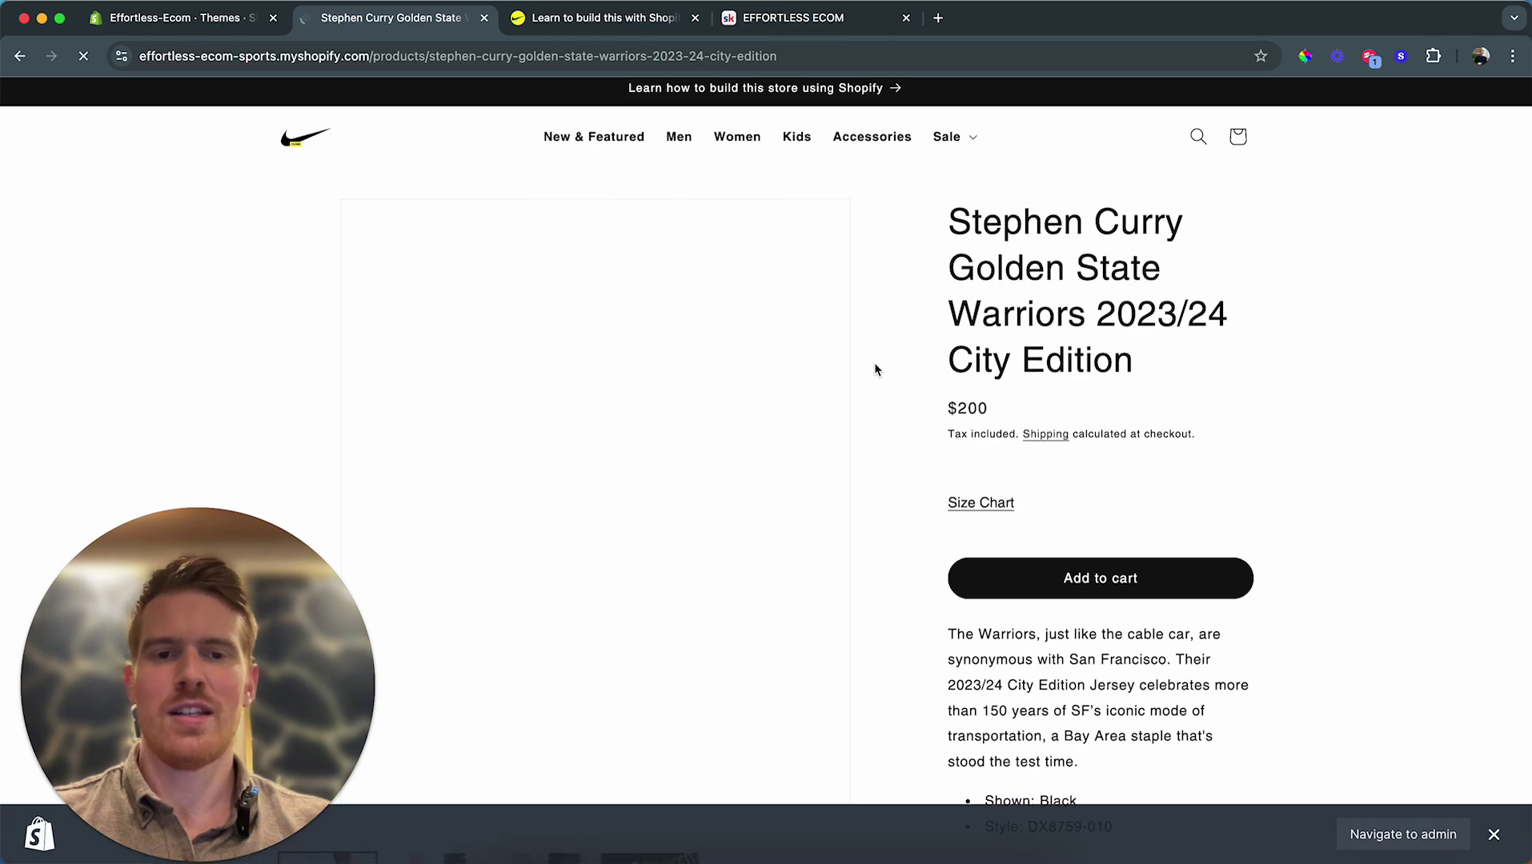
Step: Examine the Stephen Curry jersey's product page, including its gallery, size options, story images and product recommendations
scroll(874, 363, down, 10)
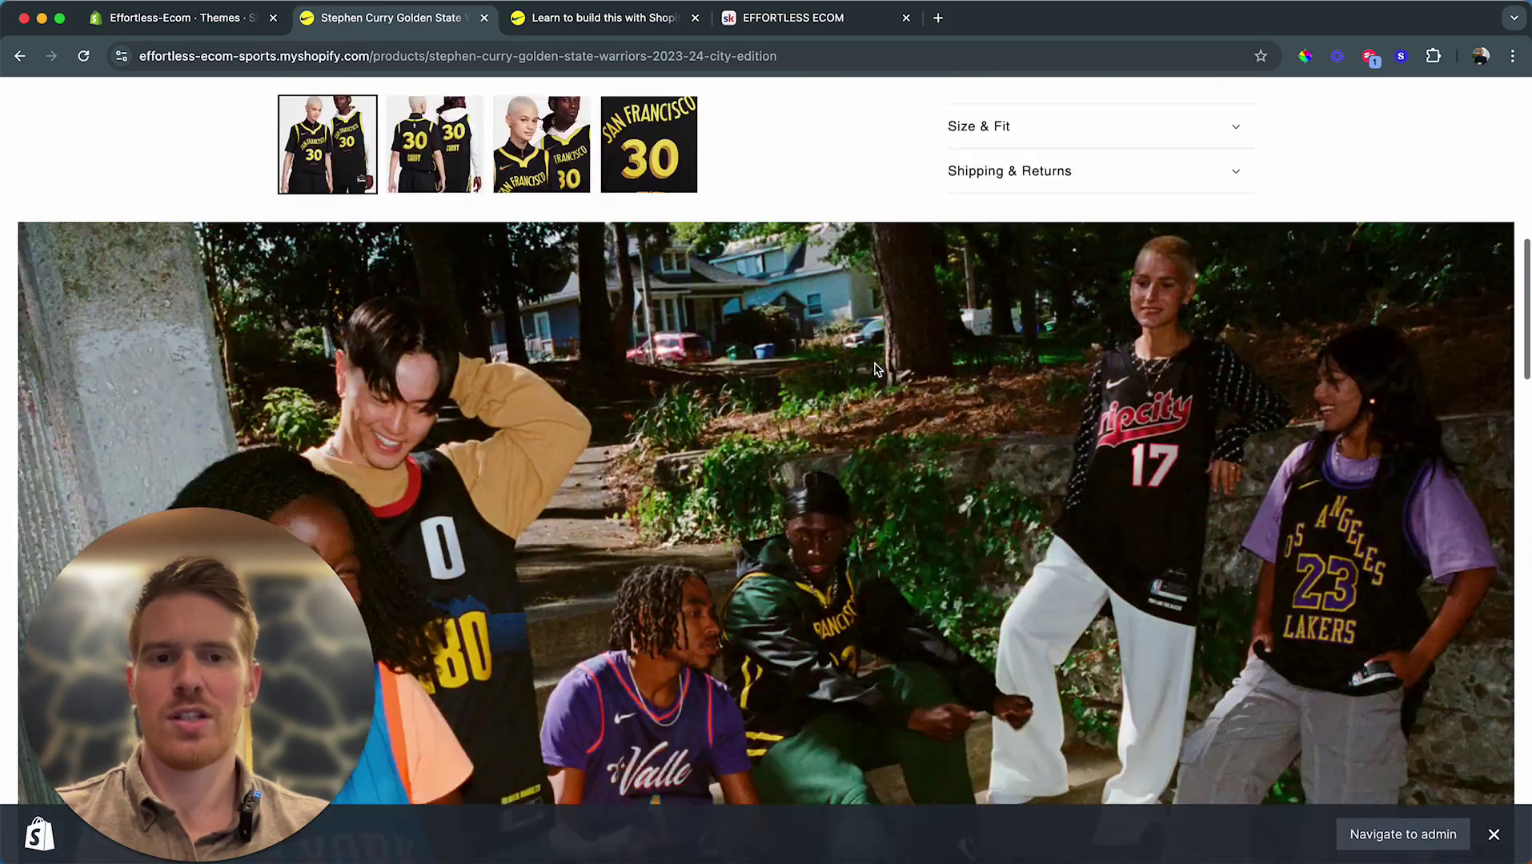
scroll(874, 369, down, 15)
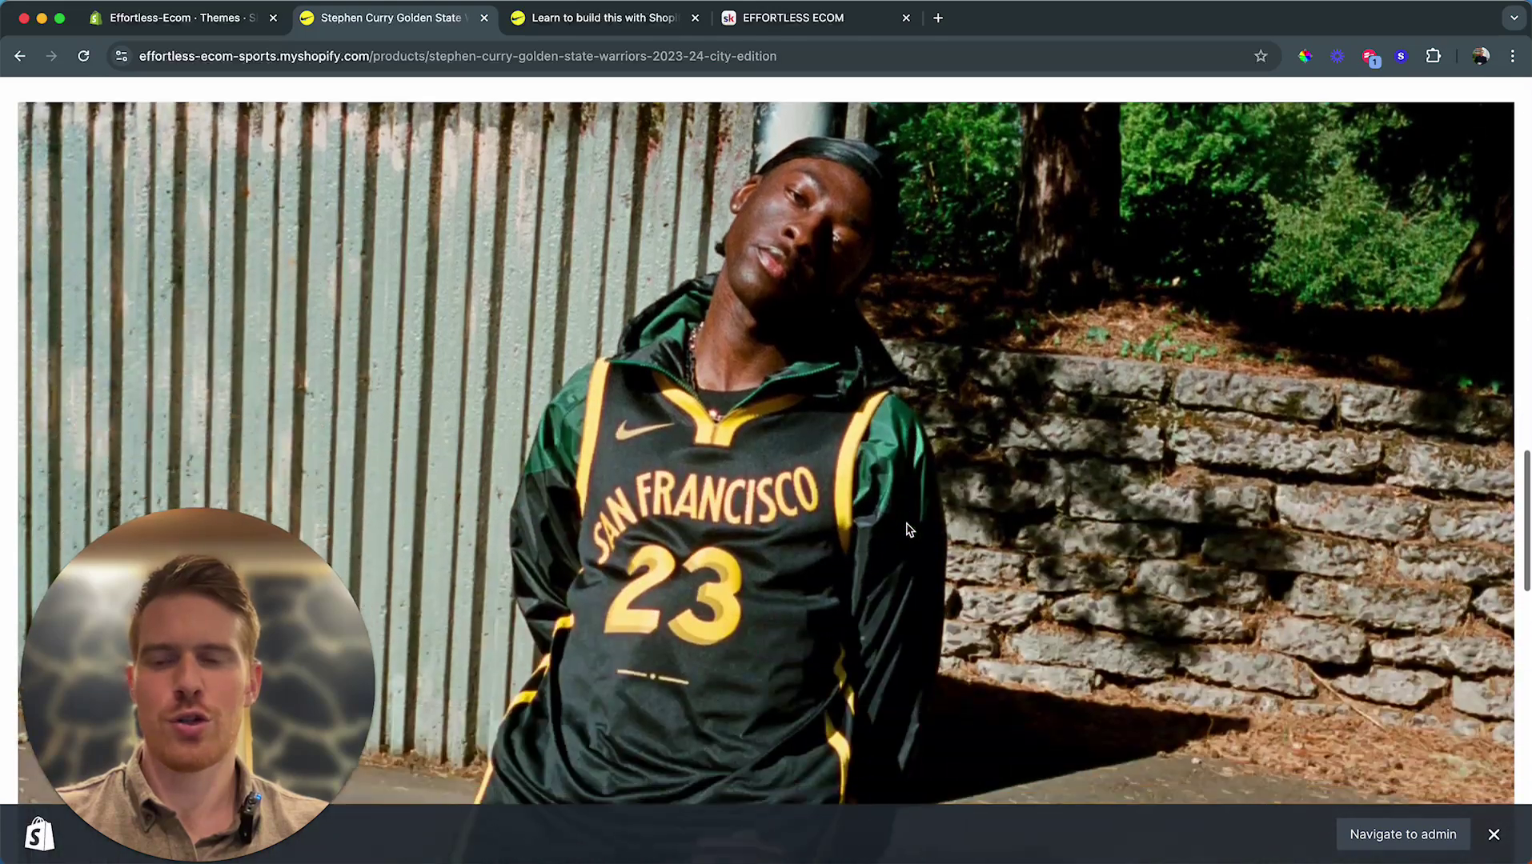
scroll(910, 530, down, 2)
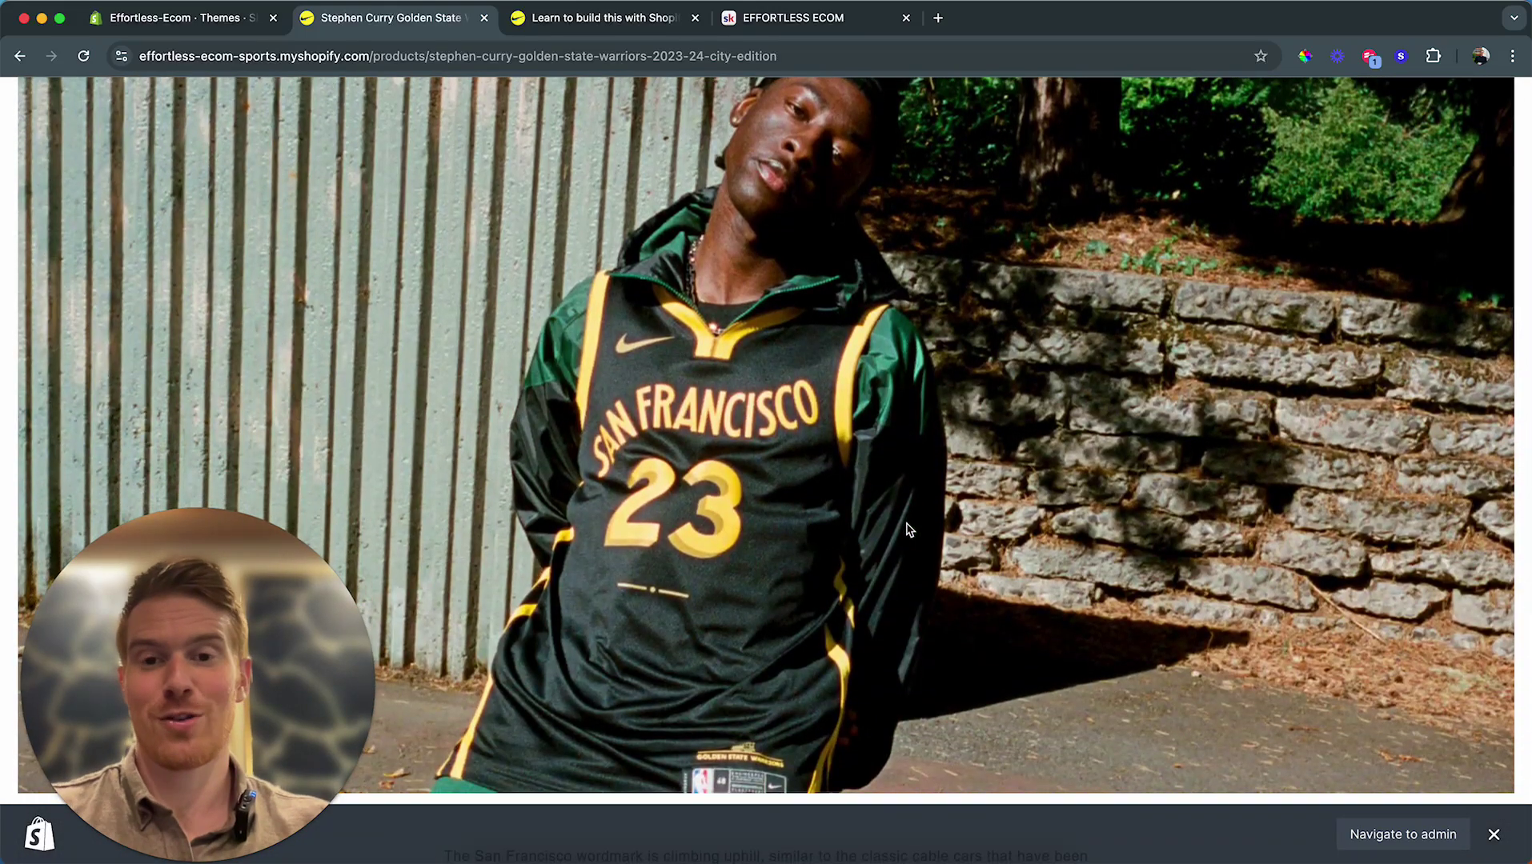
scroll(909, 530, up, 15)
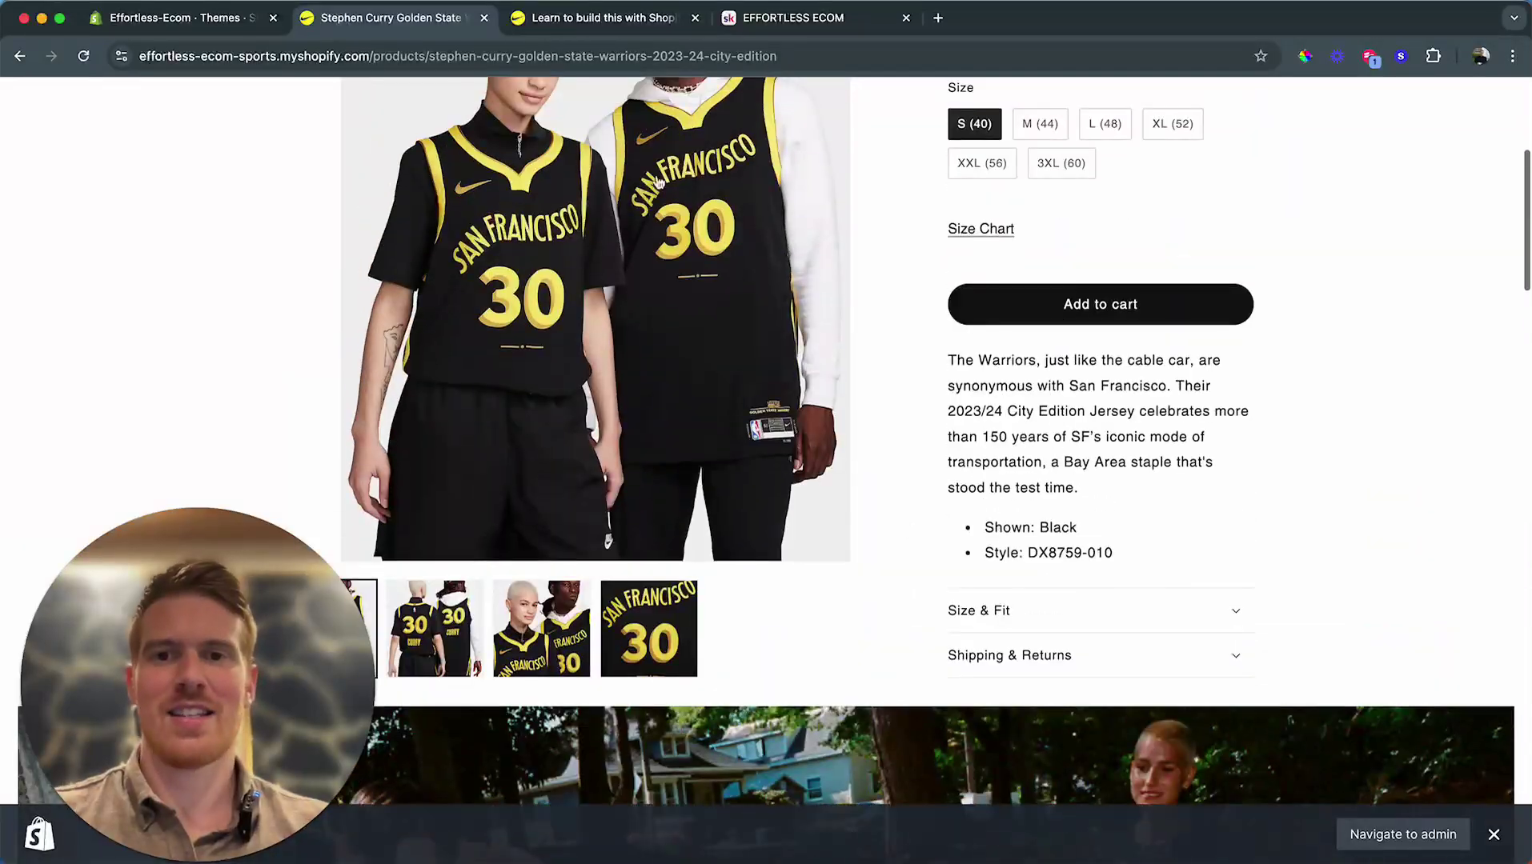
scroll(696, 461, down, 12)
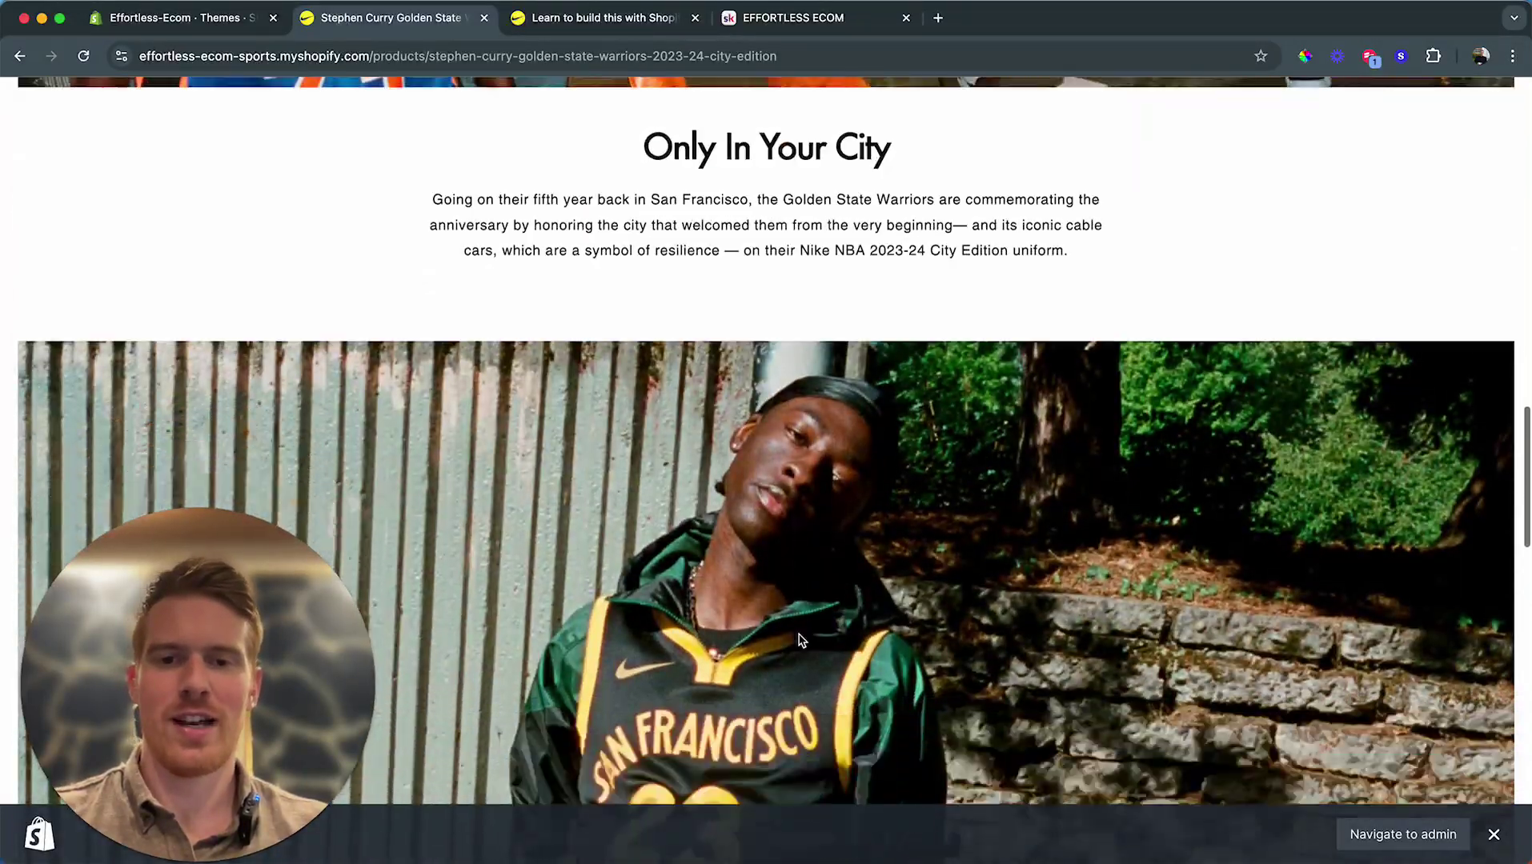
scroll(800, 640, down, 15)
scroll(800, 640, up, 18)
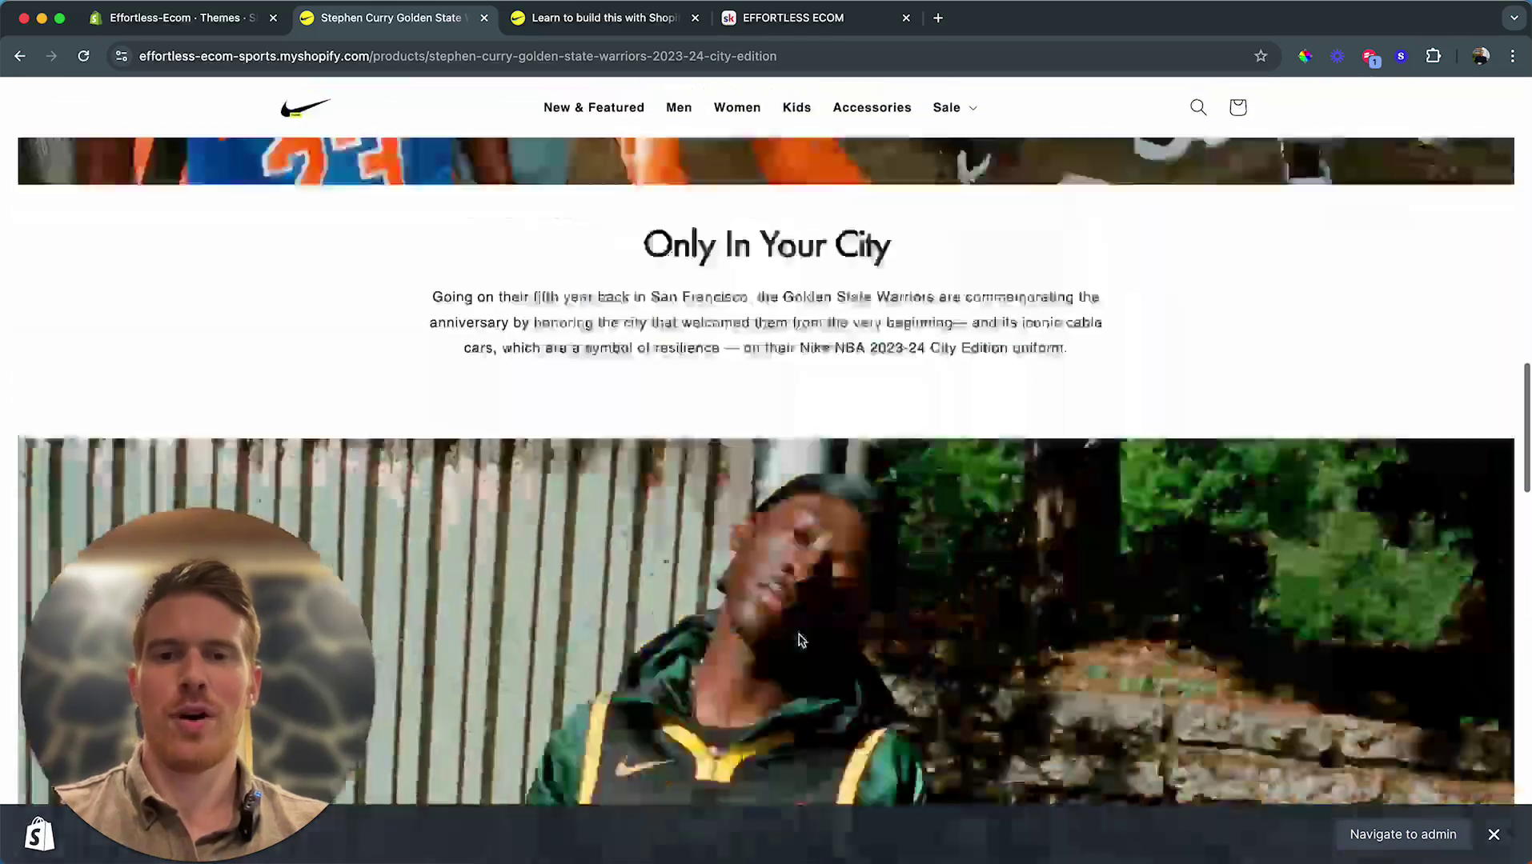
scroll(801, 640, up, 6)
scroll(800, 640, down, 14)
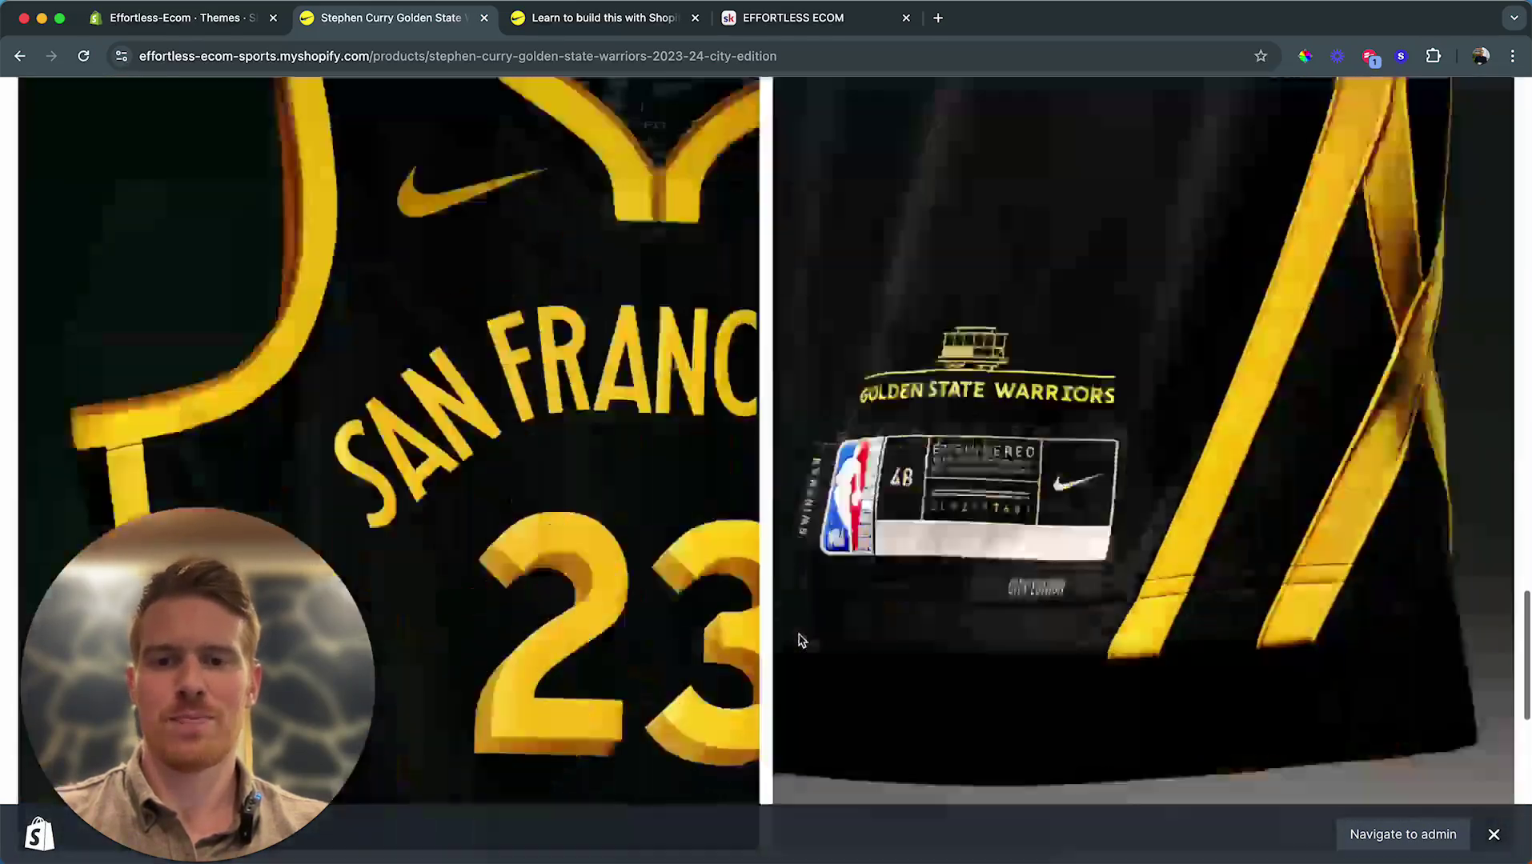
scroll(801, 641, down, 10)
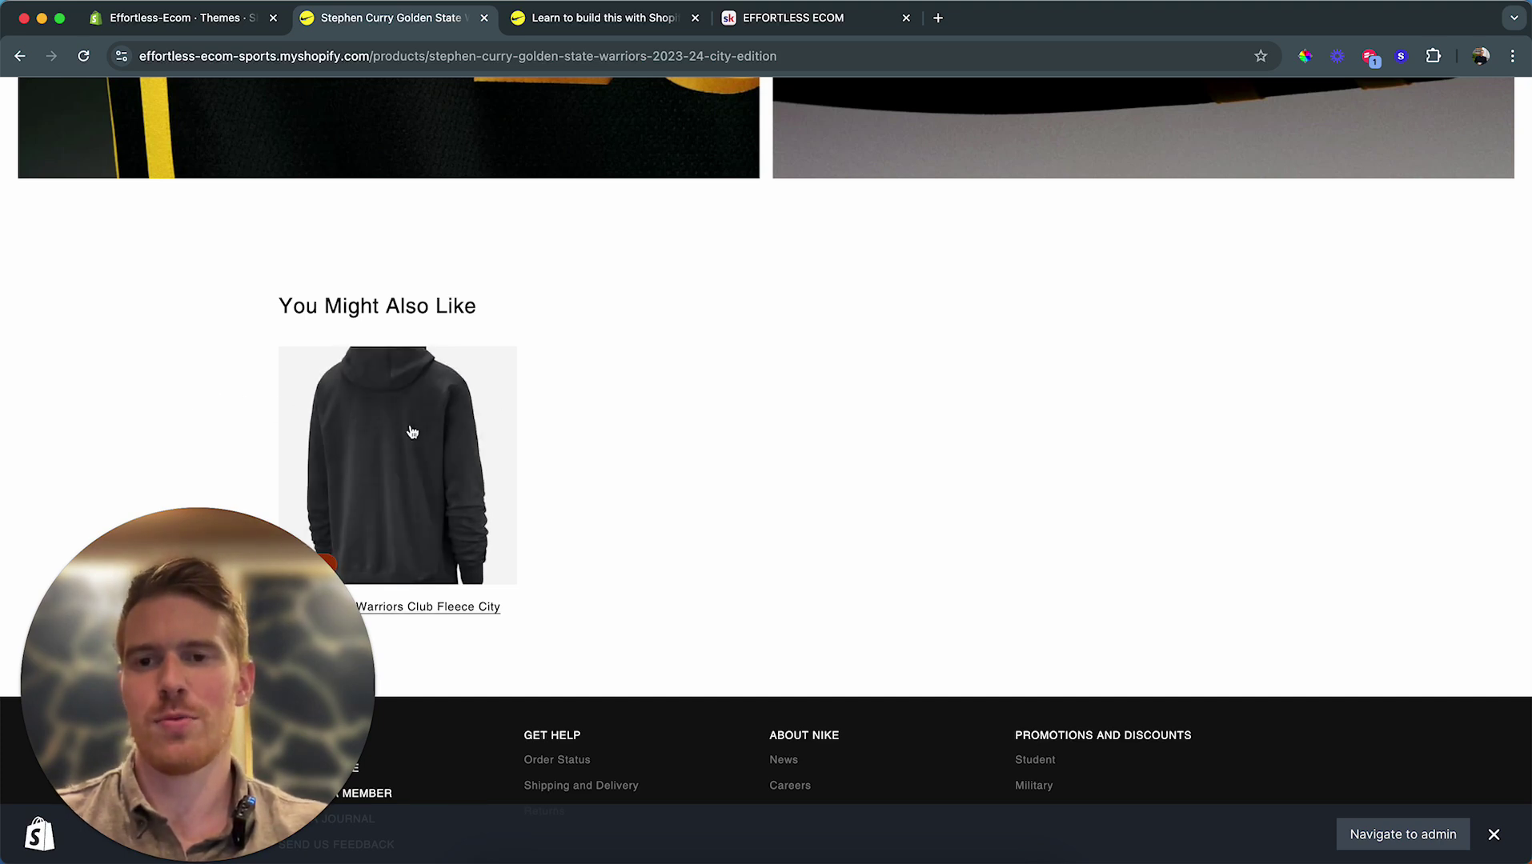
scroll(677, 465, up, 15)
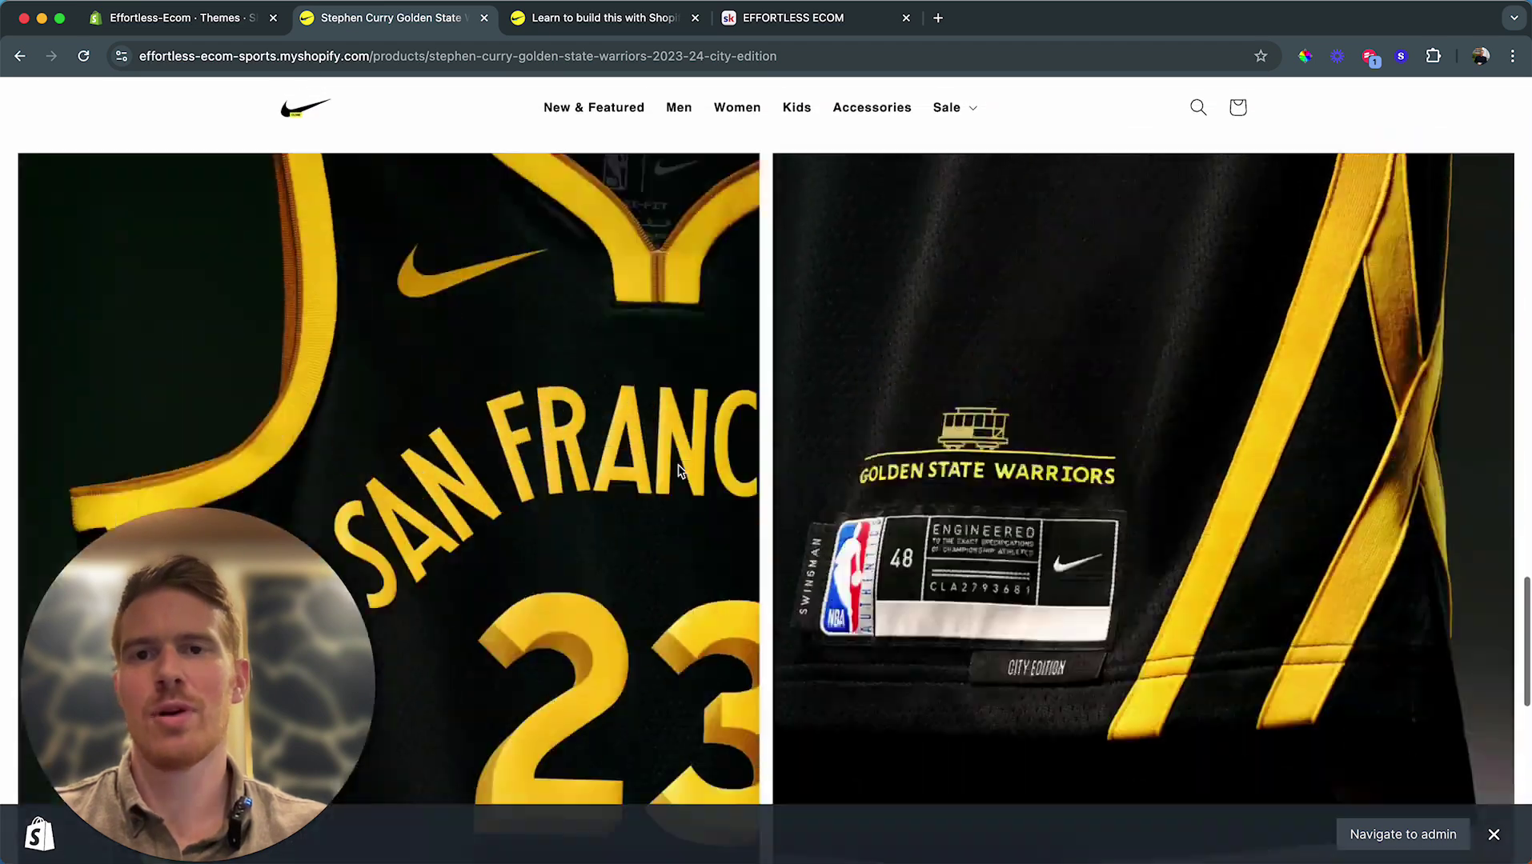
scroll(679, 470, up, 10)
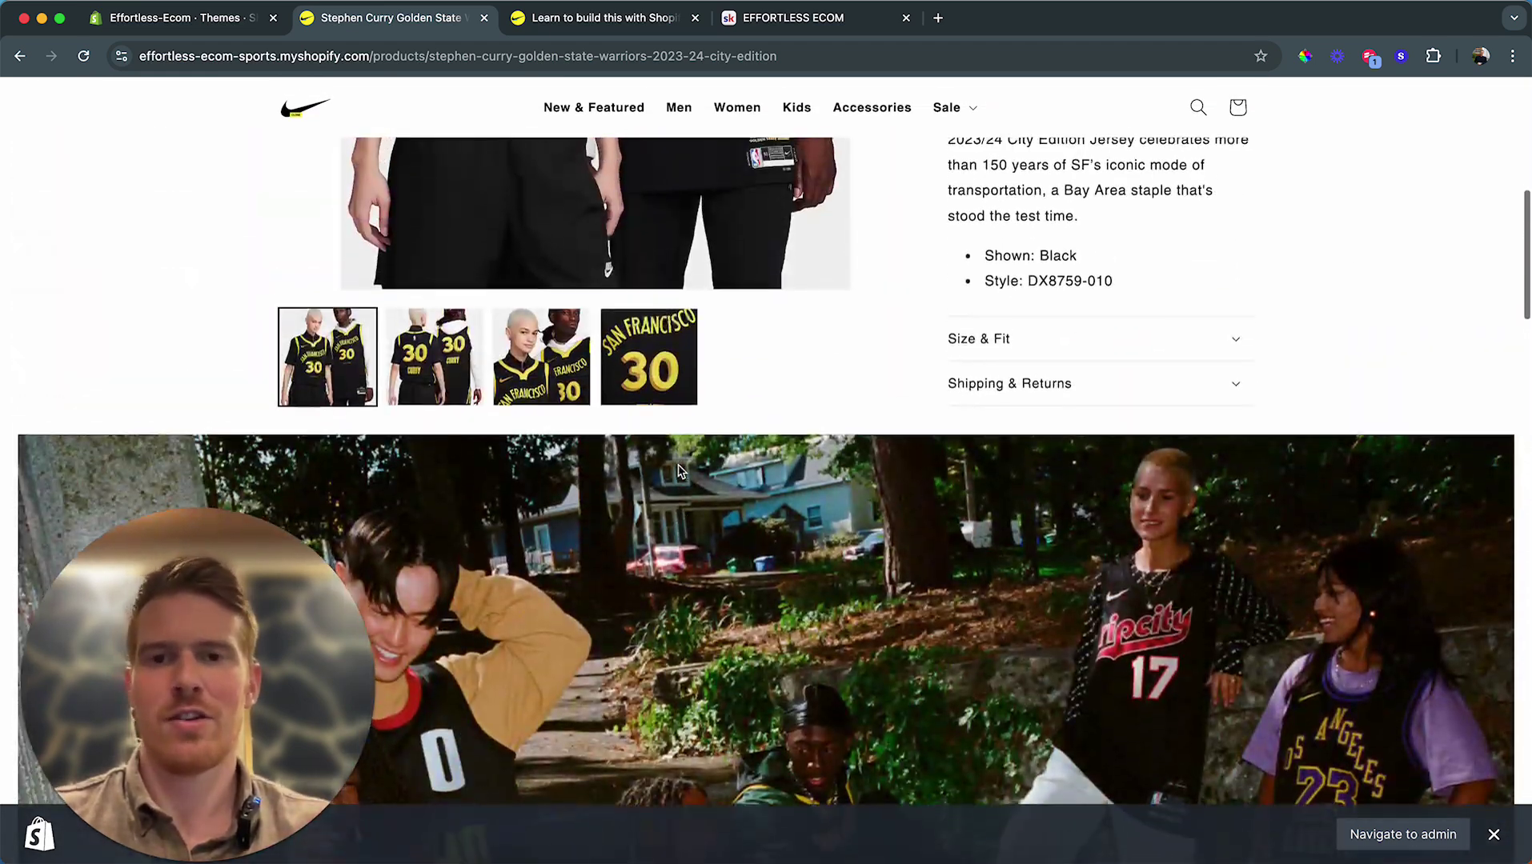
scroll(679, 470, up, 6)
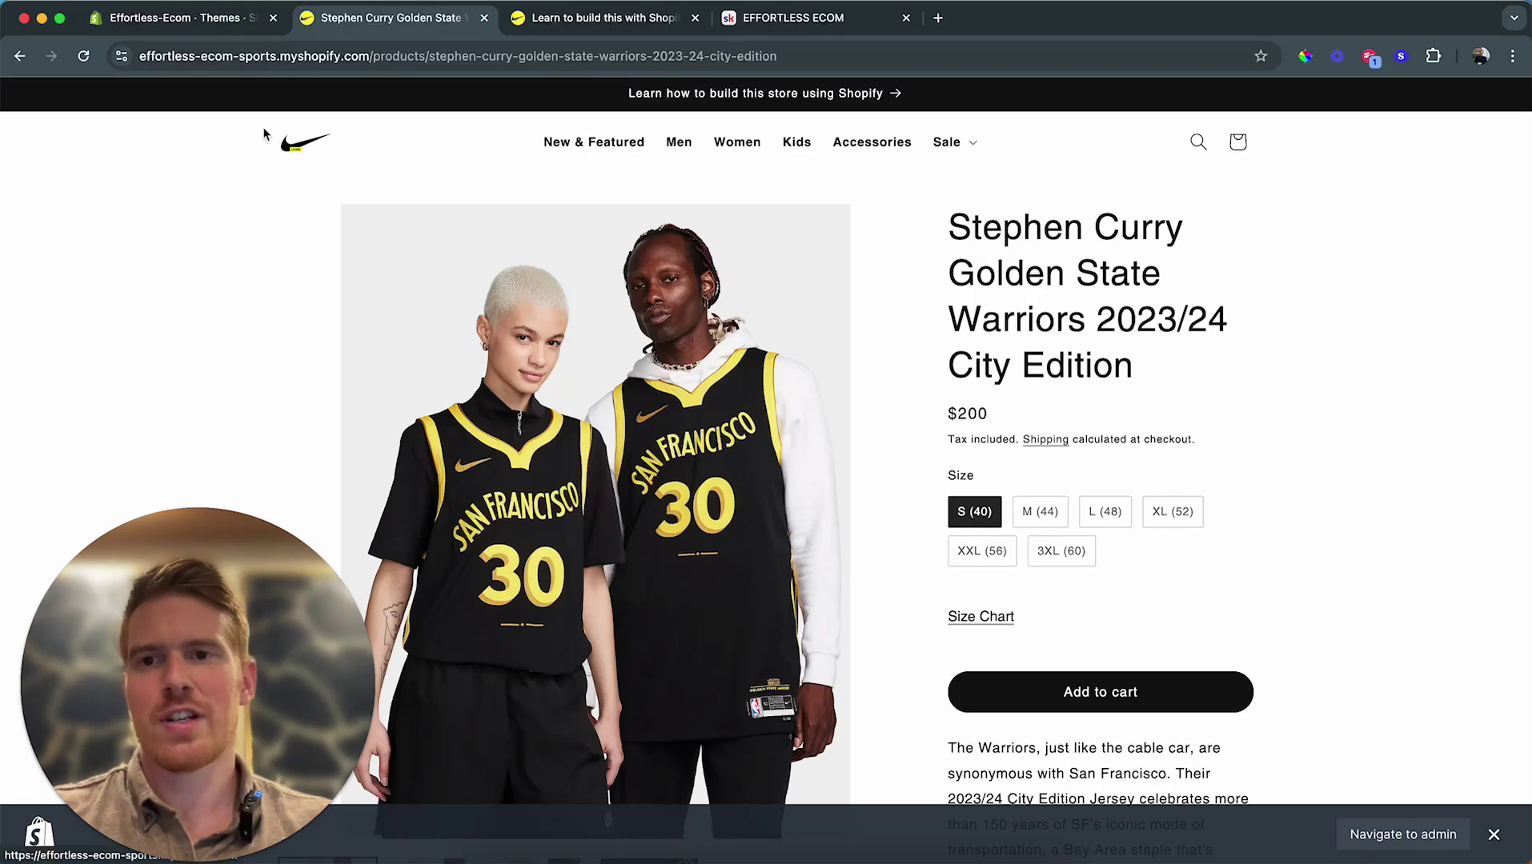
Step: Return to the NBA City Edition Collection and open the Lebron James Los Angeles Lakers 2023/24 City Edition product
click(20, 55)
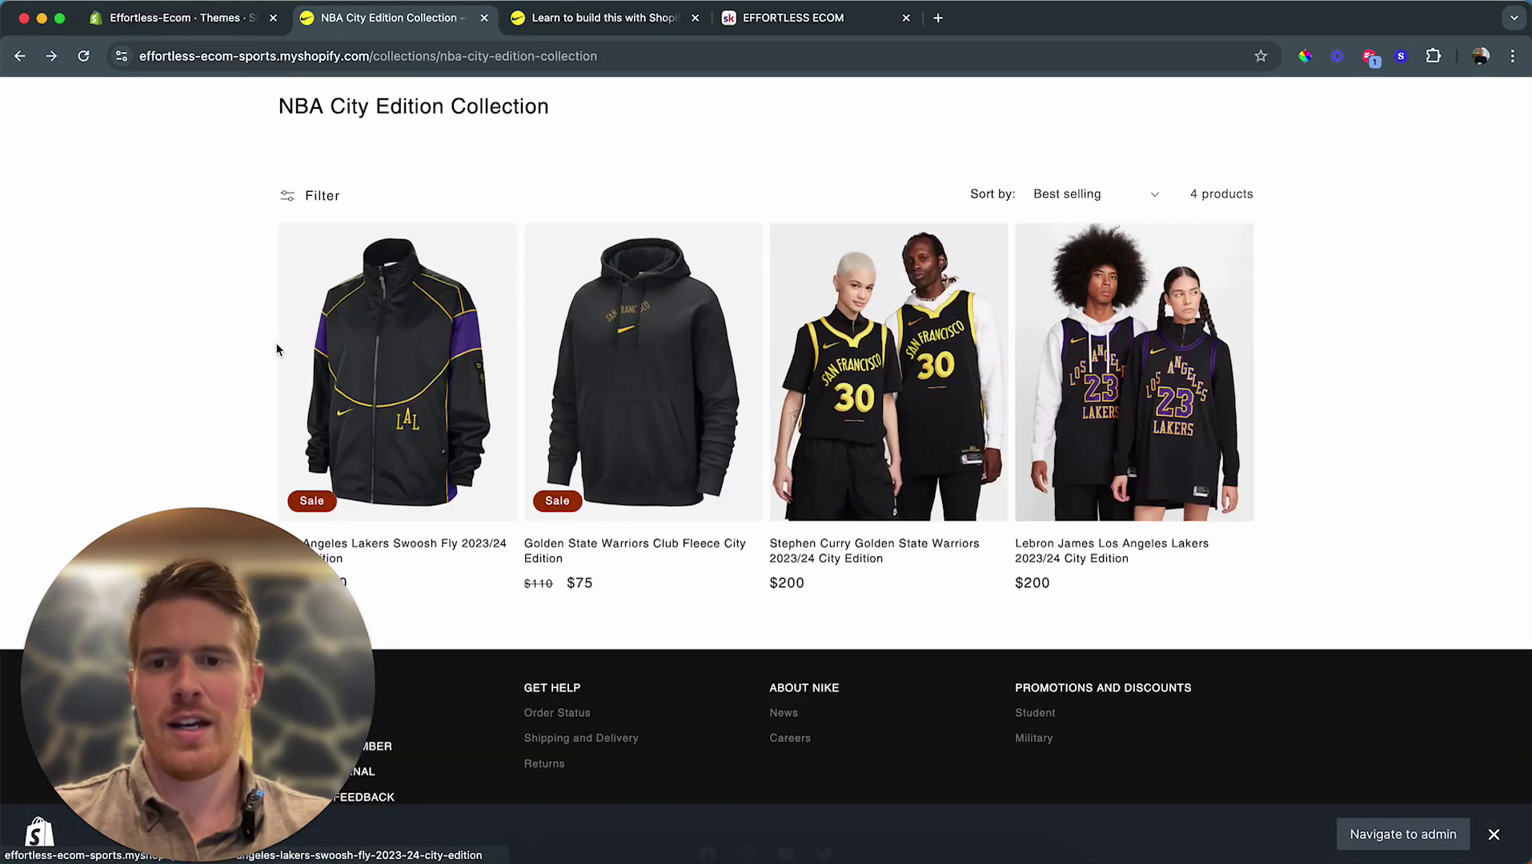
click(439, 378)
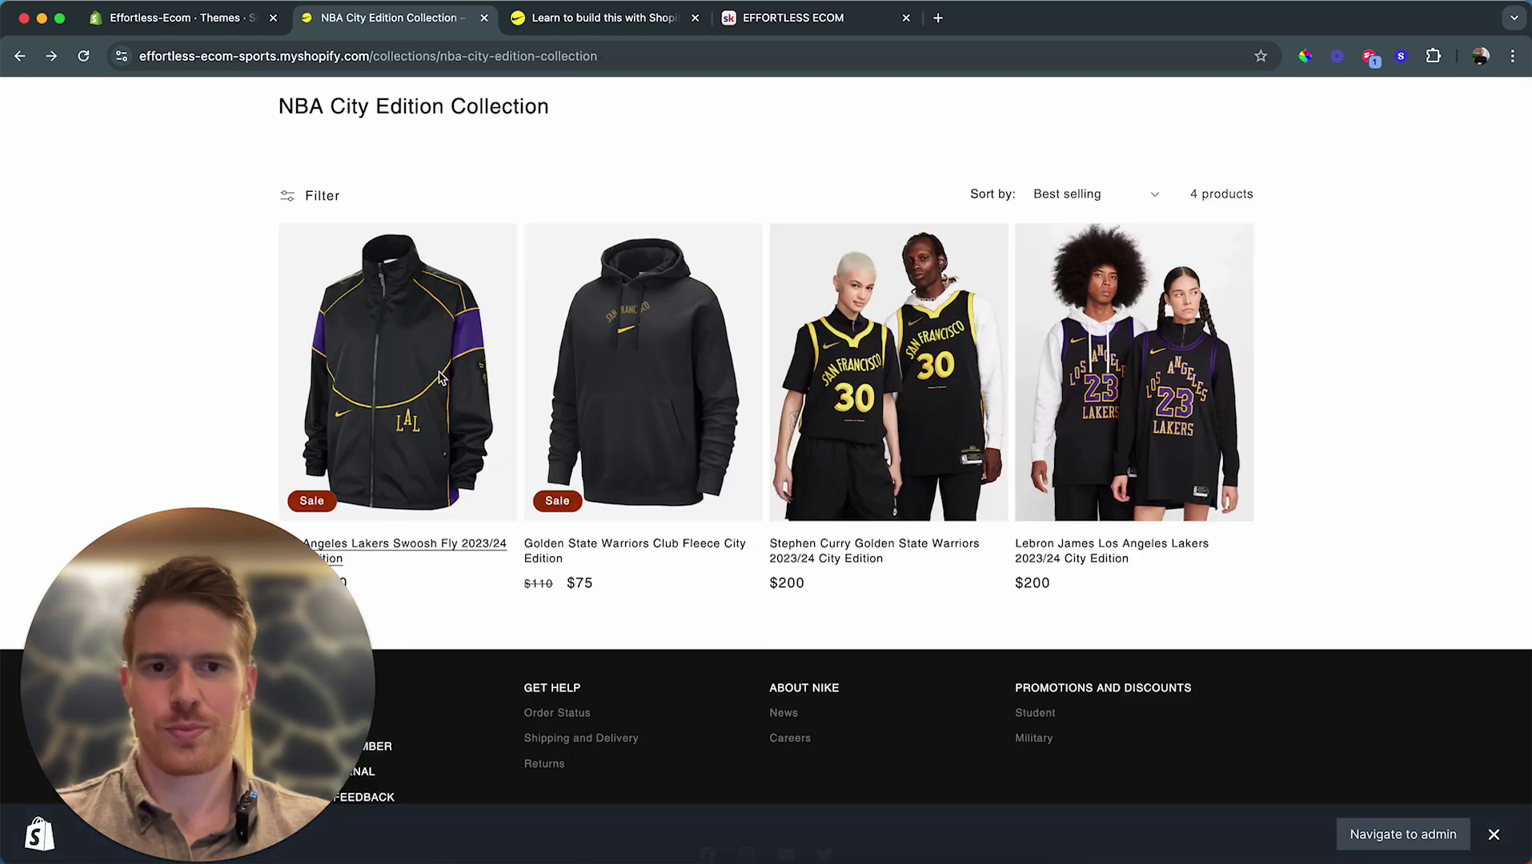
click(1132, 408)
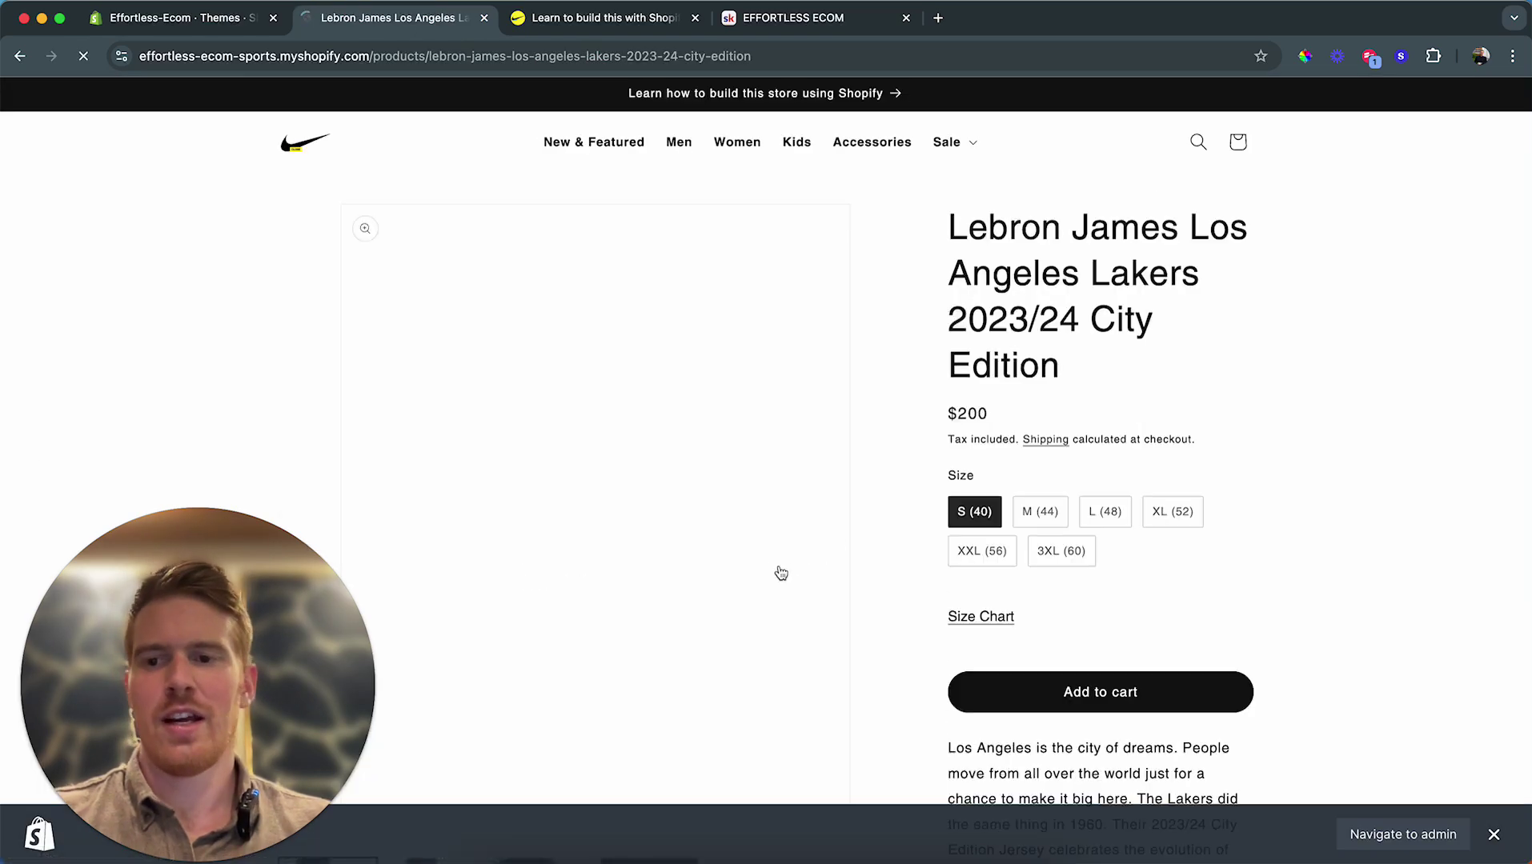
Step: Look through the Lebron James jersey's product page, comparing its city-specific text, images and recommended product
scroll(780, 572, down, 15)
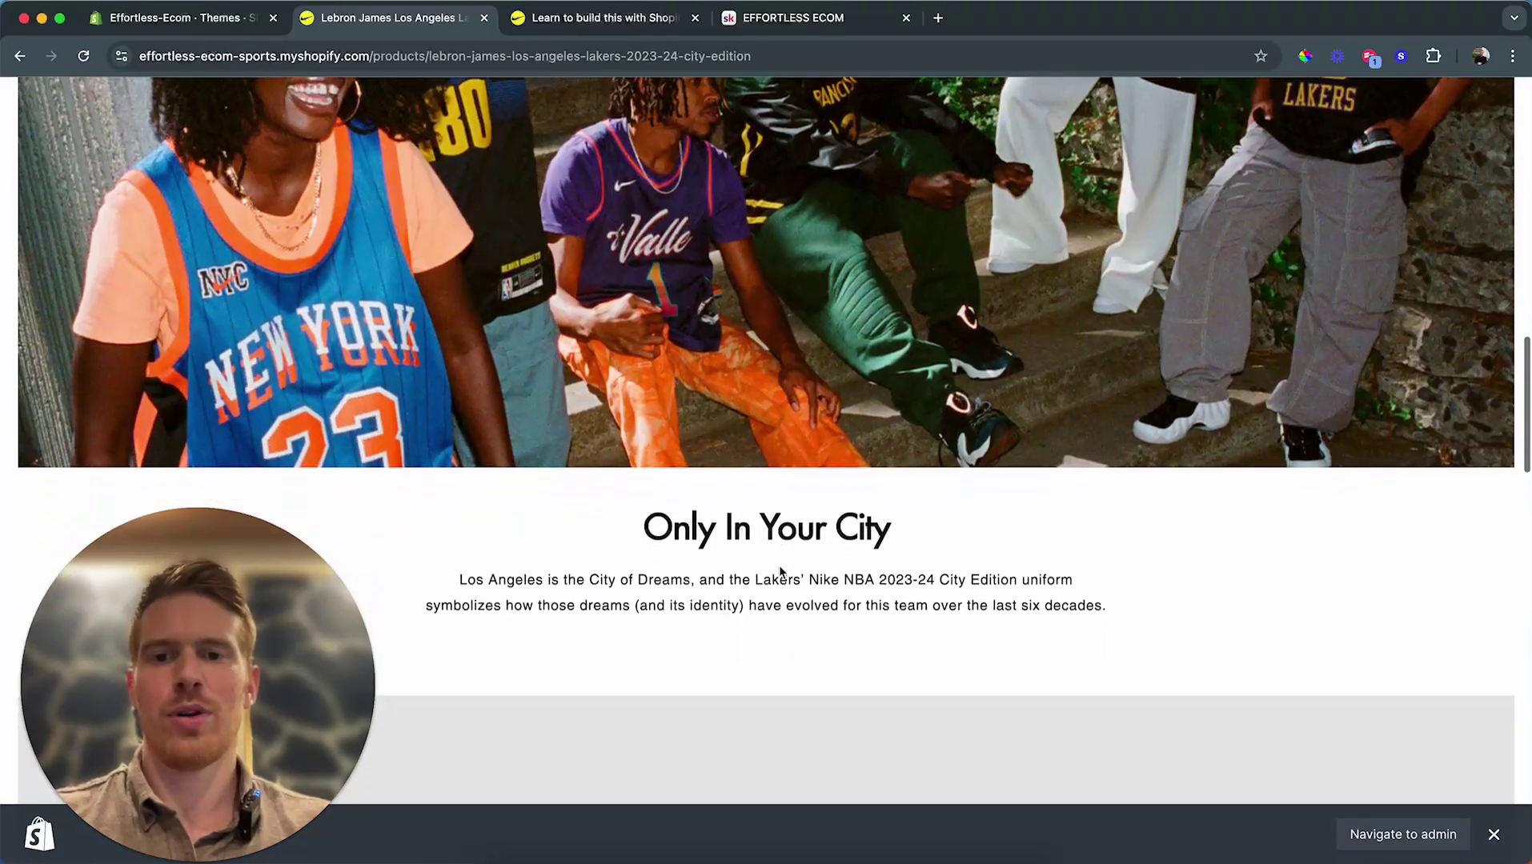
scroll(780, 565, down, 9)
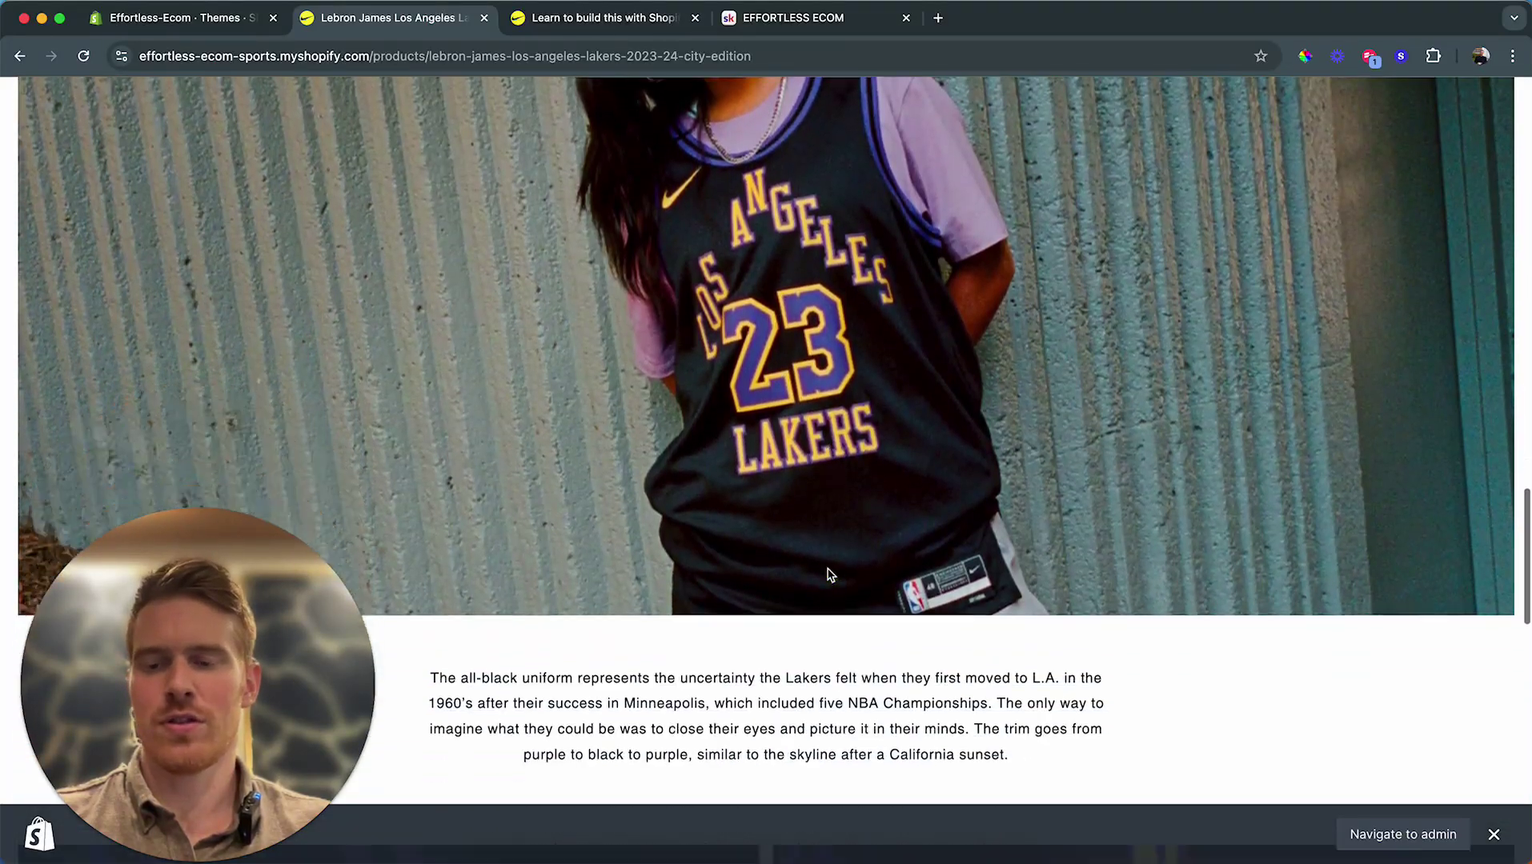
scroll(829, 574, down, 20)
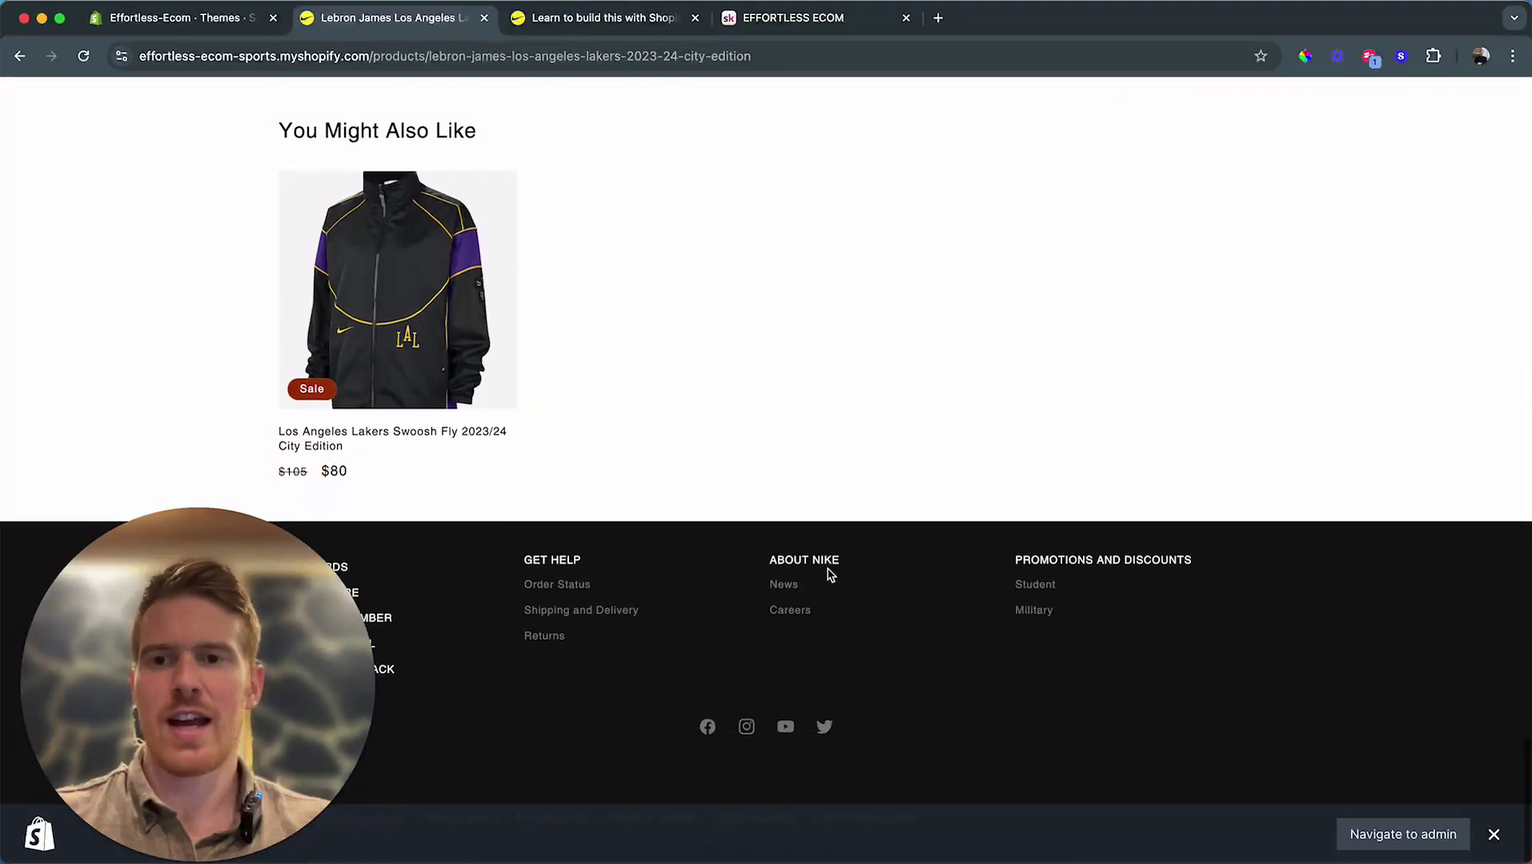
scroll(729, 280, up, 20)
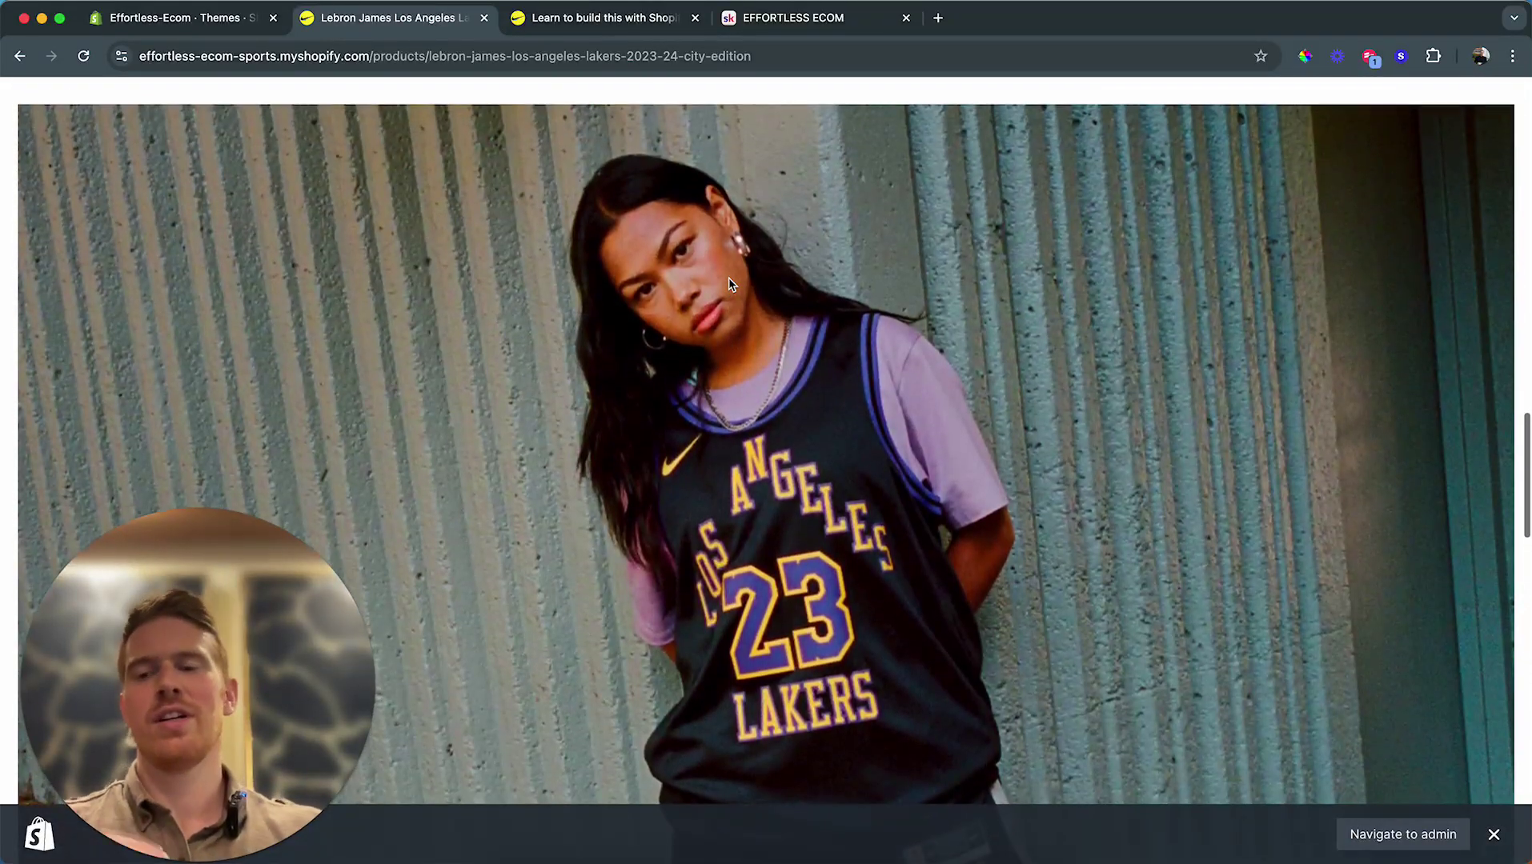
scroll(729, 281, up, 15)
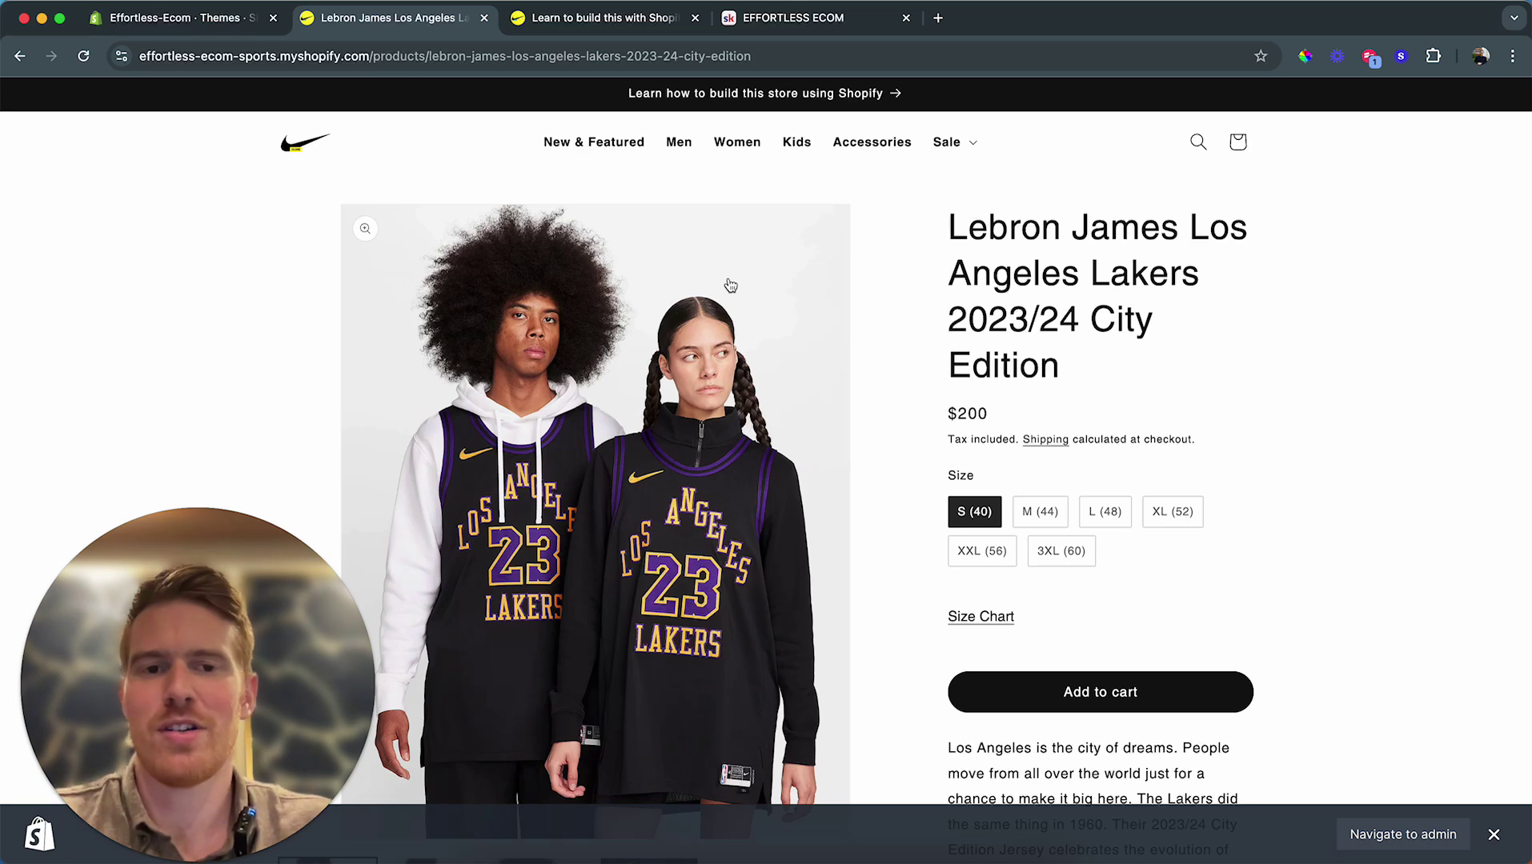
Step: Switch to the Shopify admin, visit its home page and open the Online Store themes with the theme library
click(191, 16)
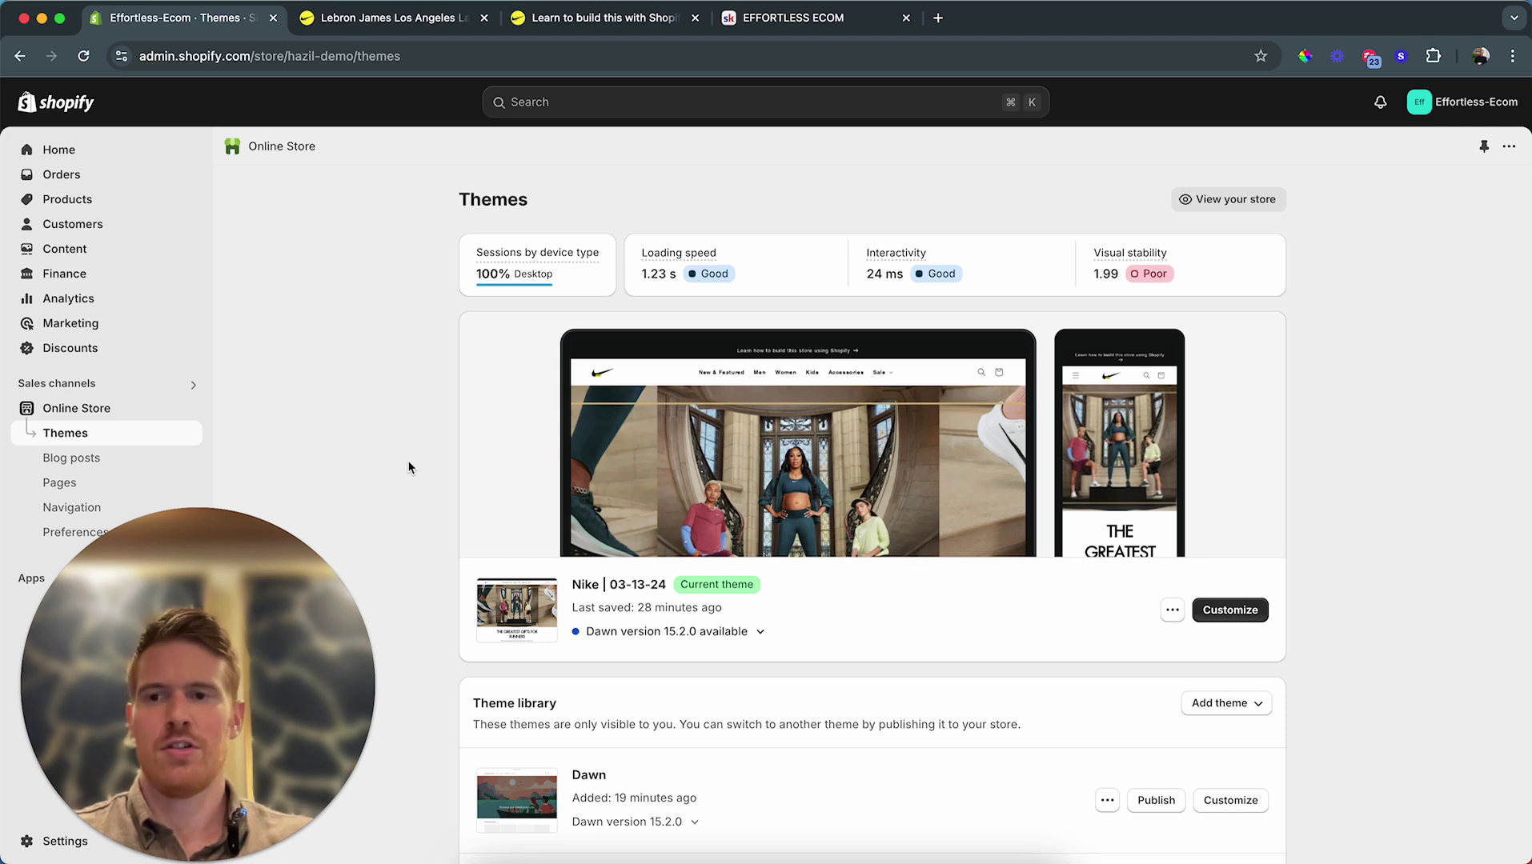
click(134, 151)
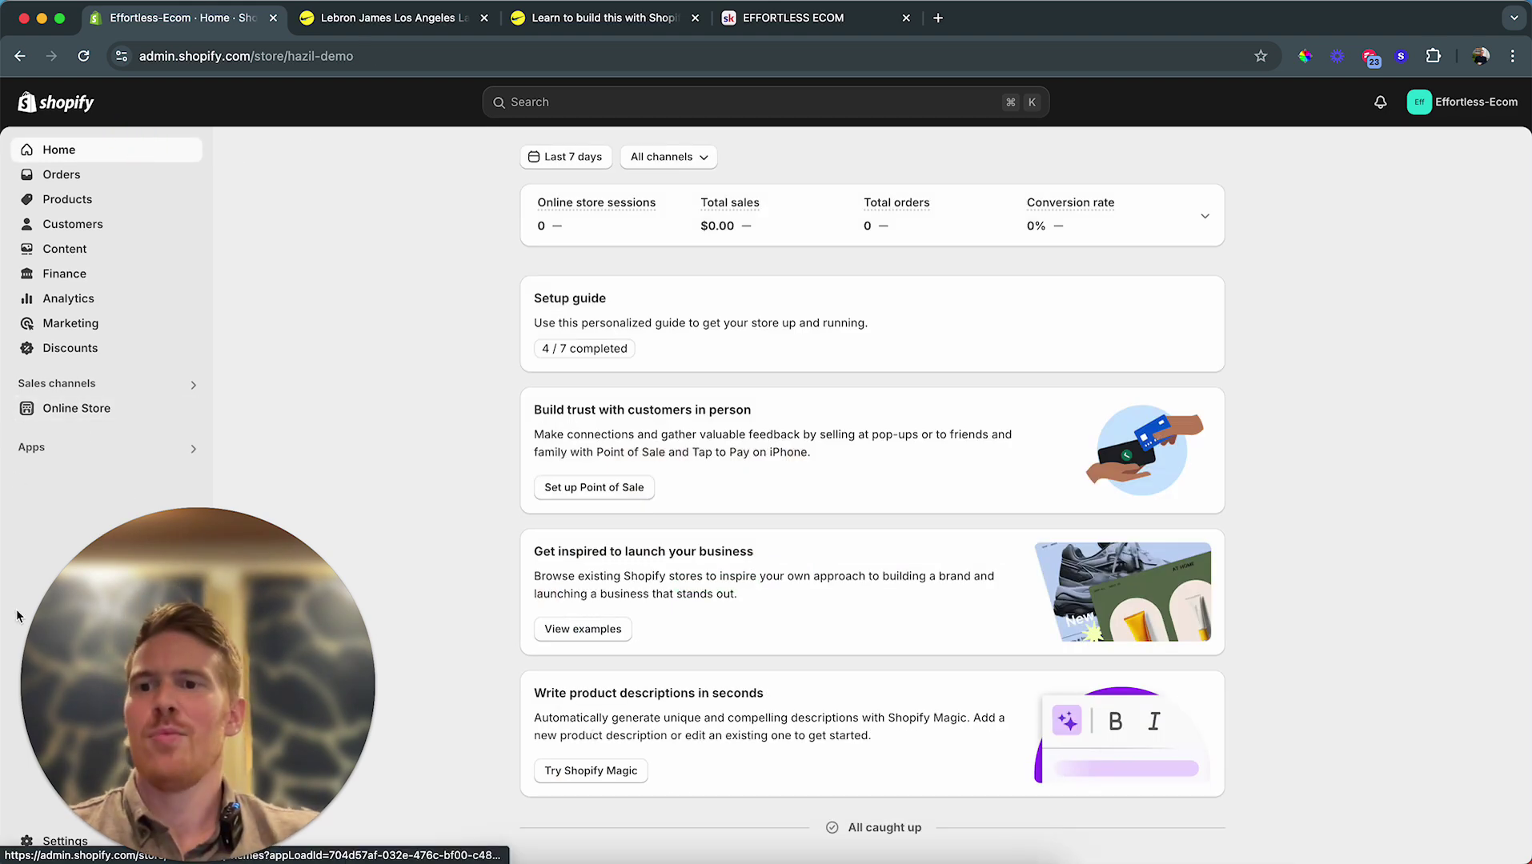
click(101, 411)
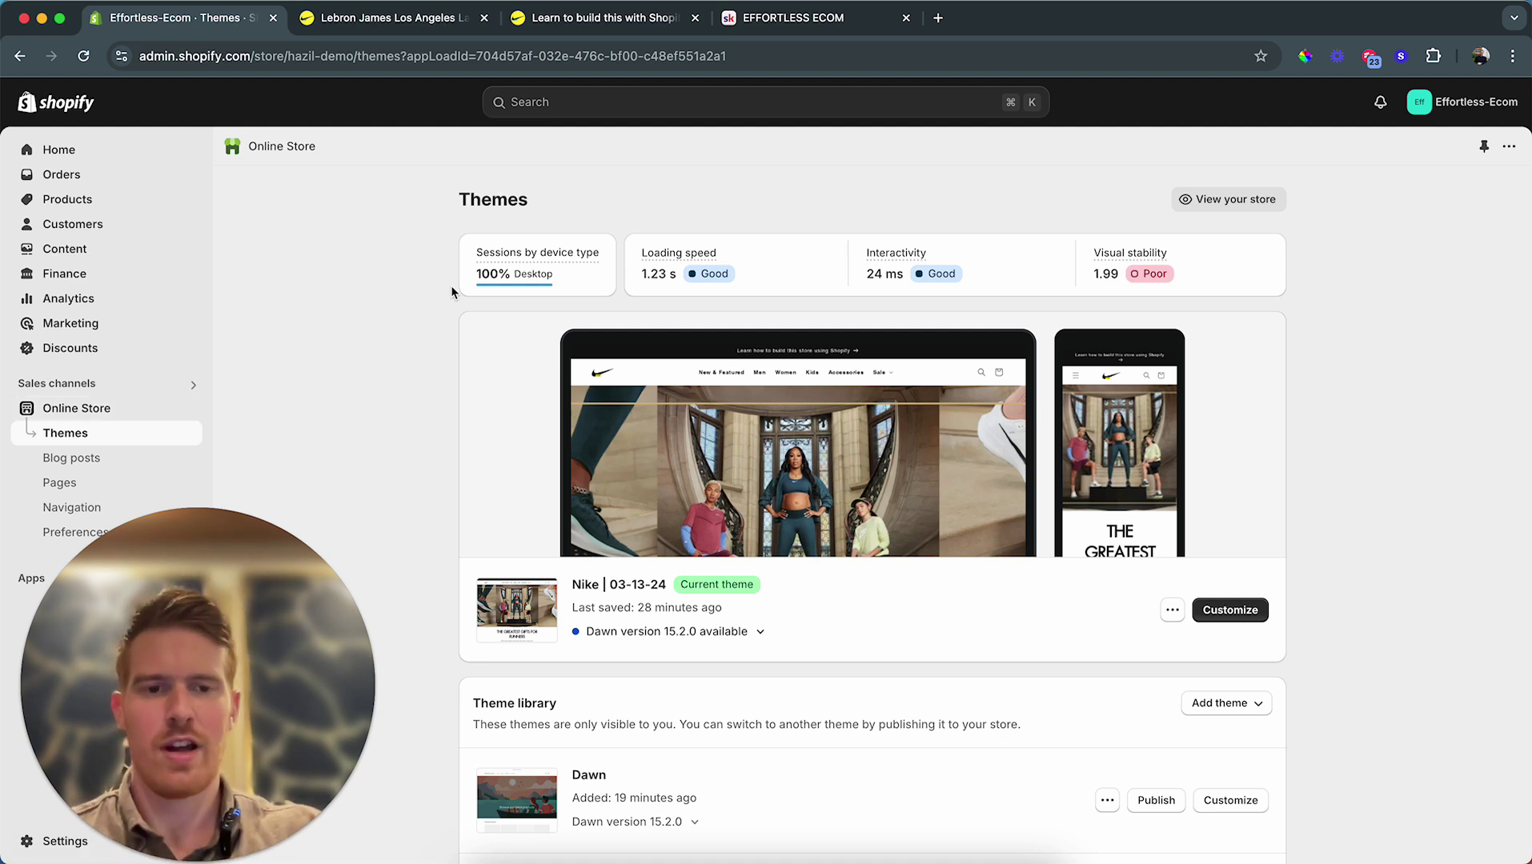
scroll(450, 386, down, 1)
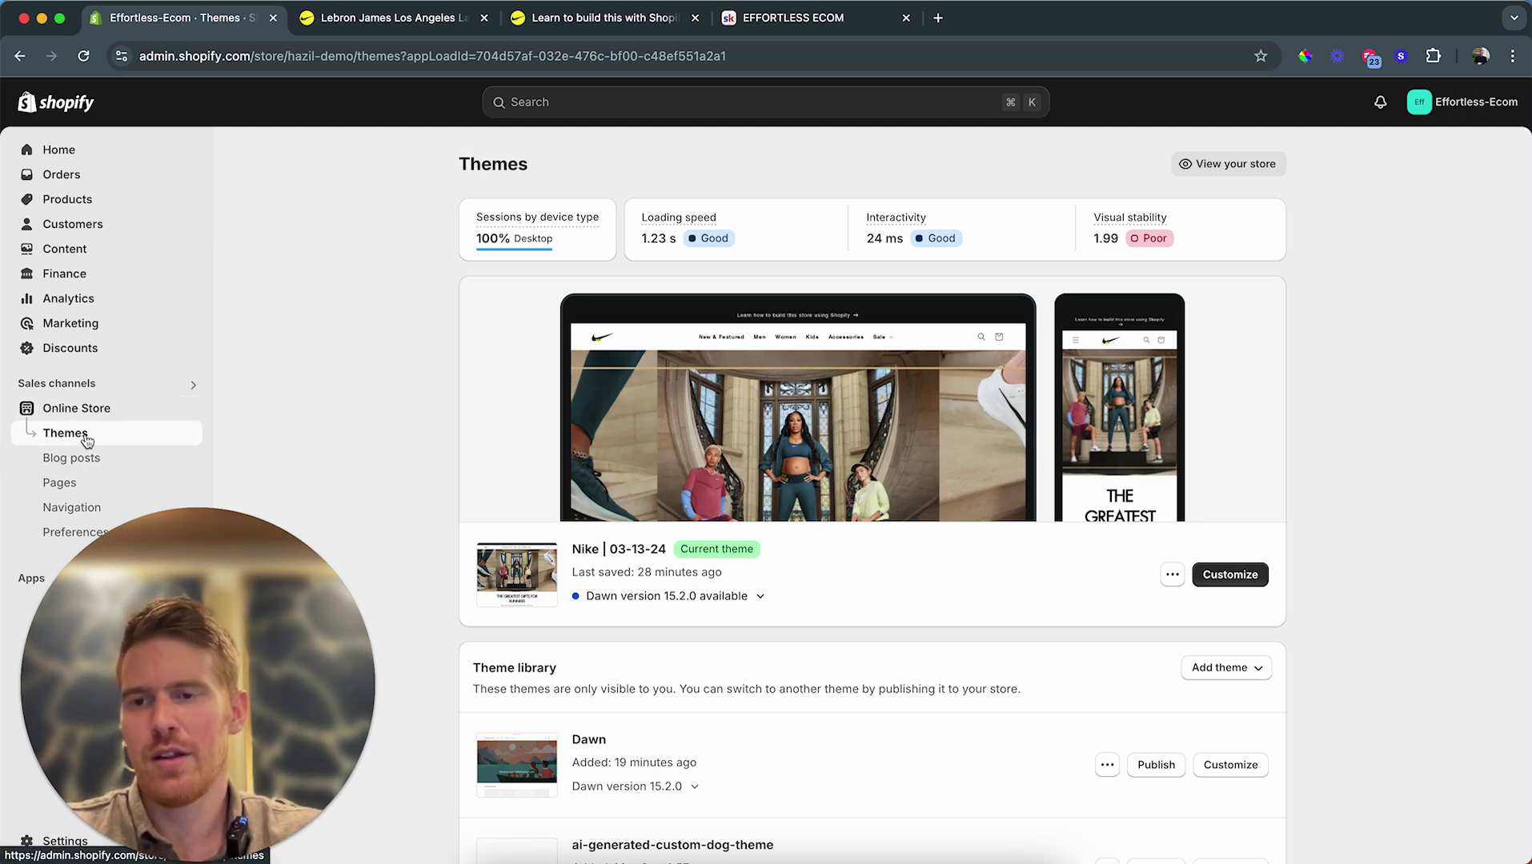
Step: Visit the Shopify Theme Store from the theme library and browse all themes
scroll(380, 438, down, 2)
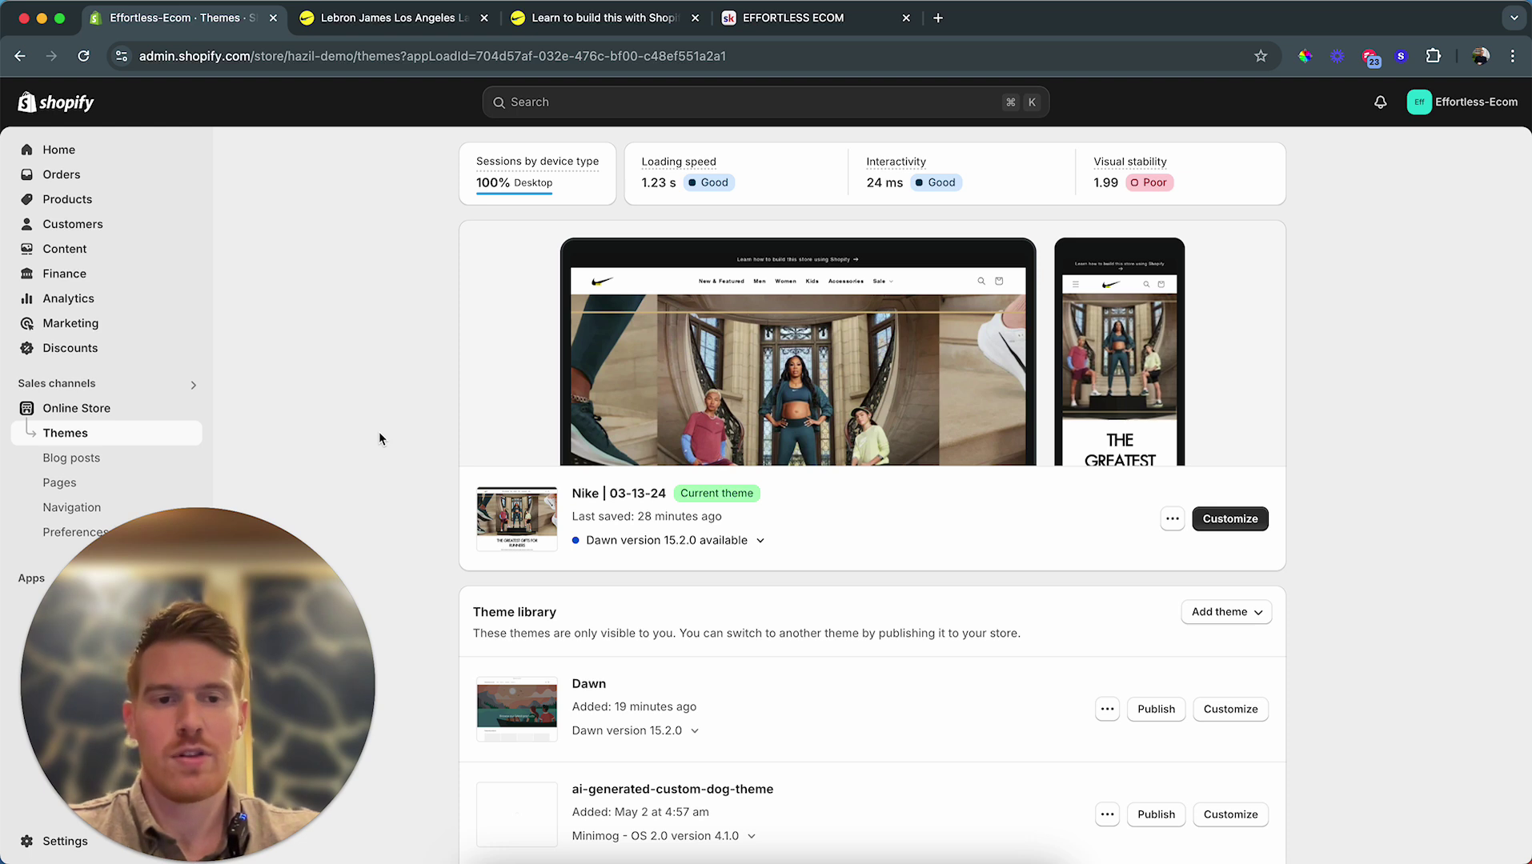
click(1215, 615)
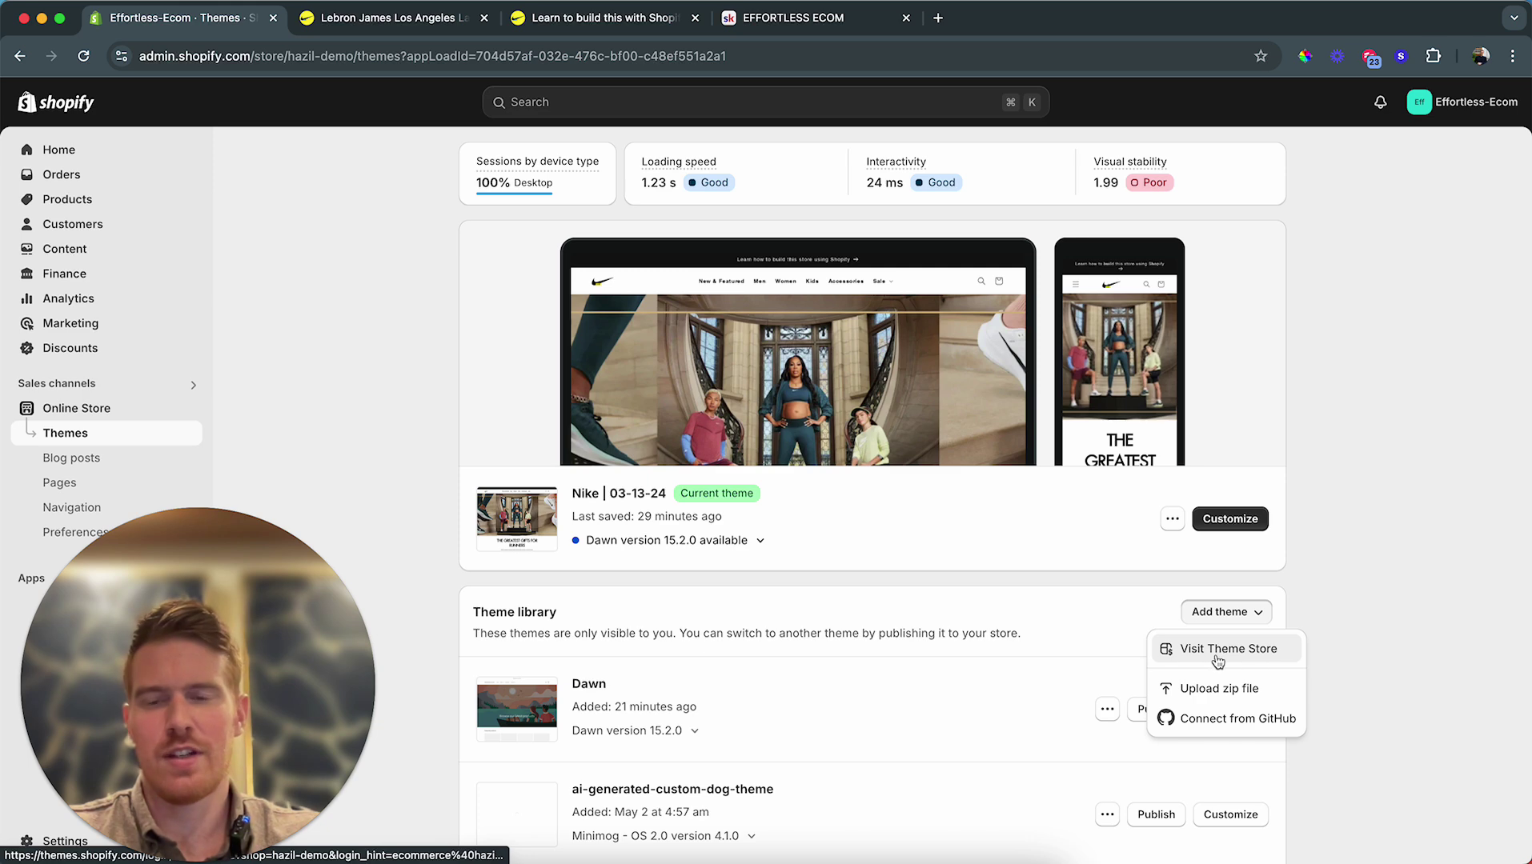
click(1227, 654)
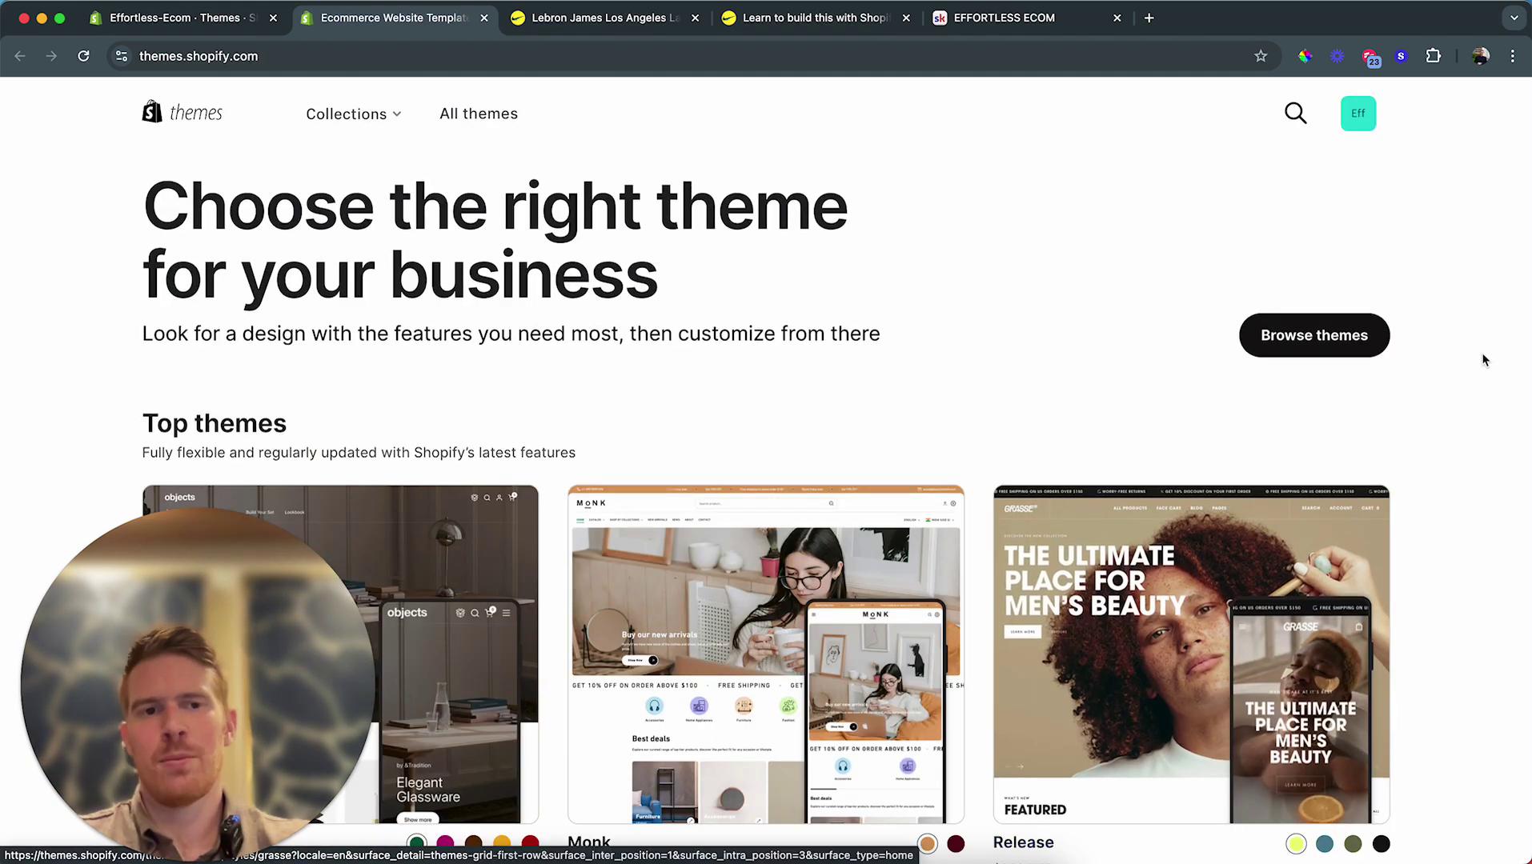
click(1345, 350)
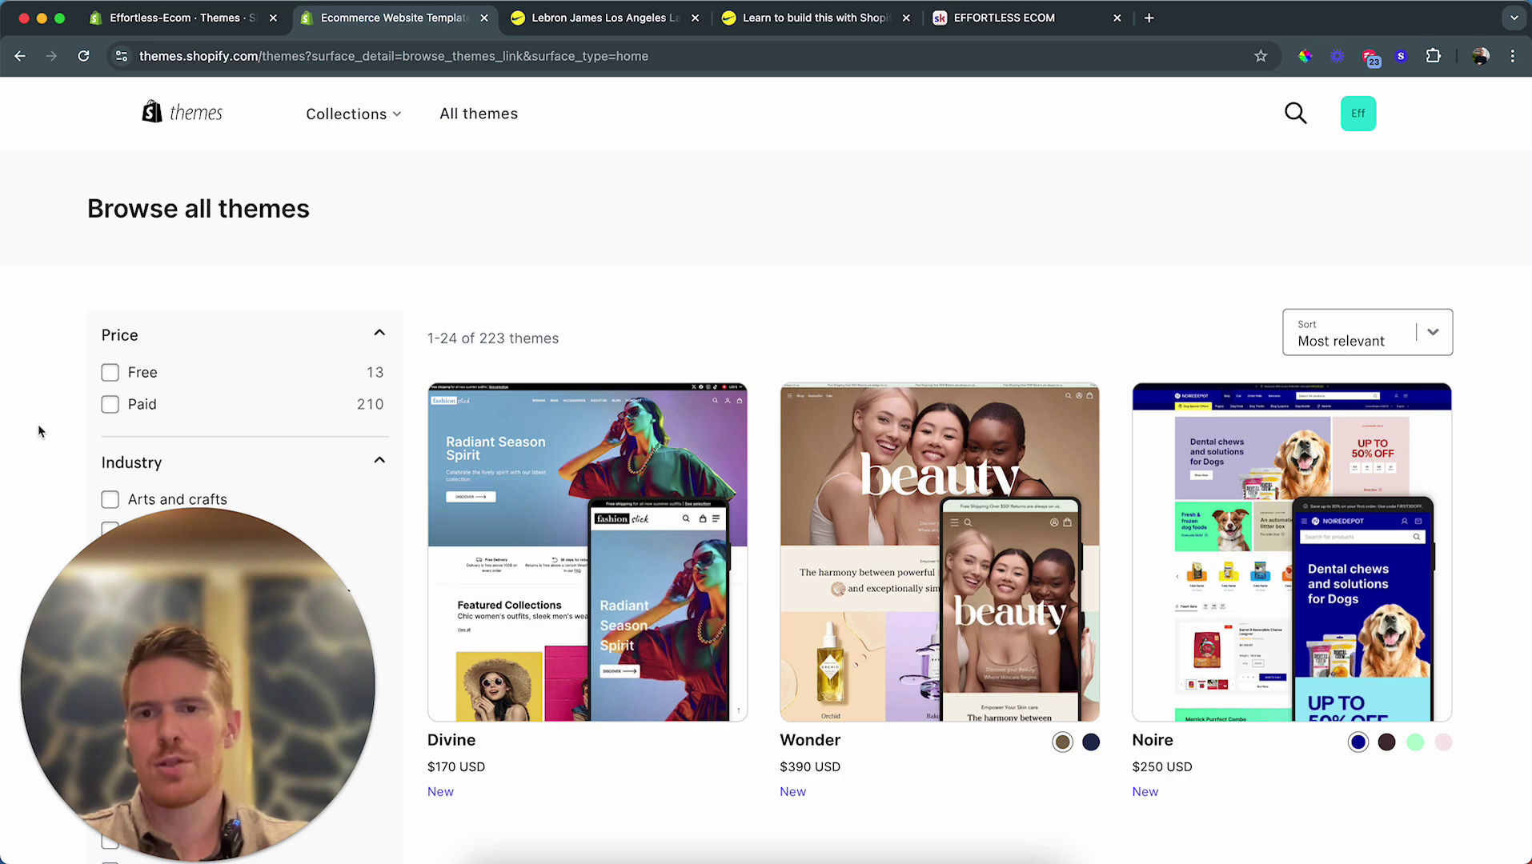
scroll(654, 463, down, 6)
scroll(654, 462, up, 6)
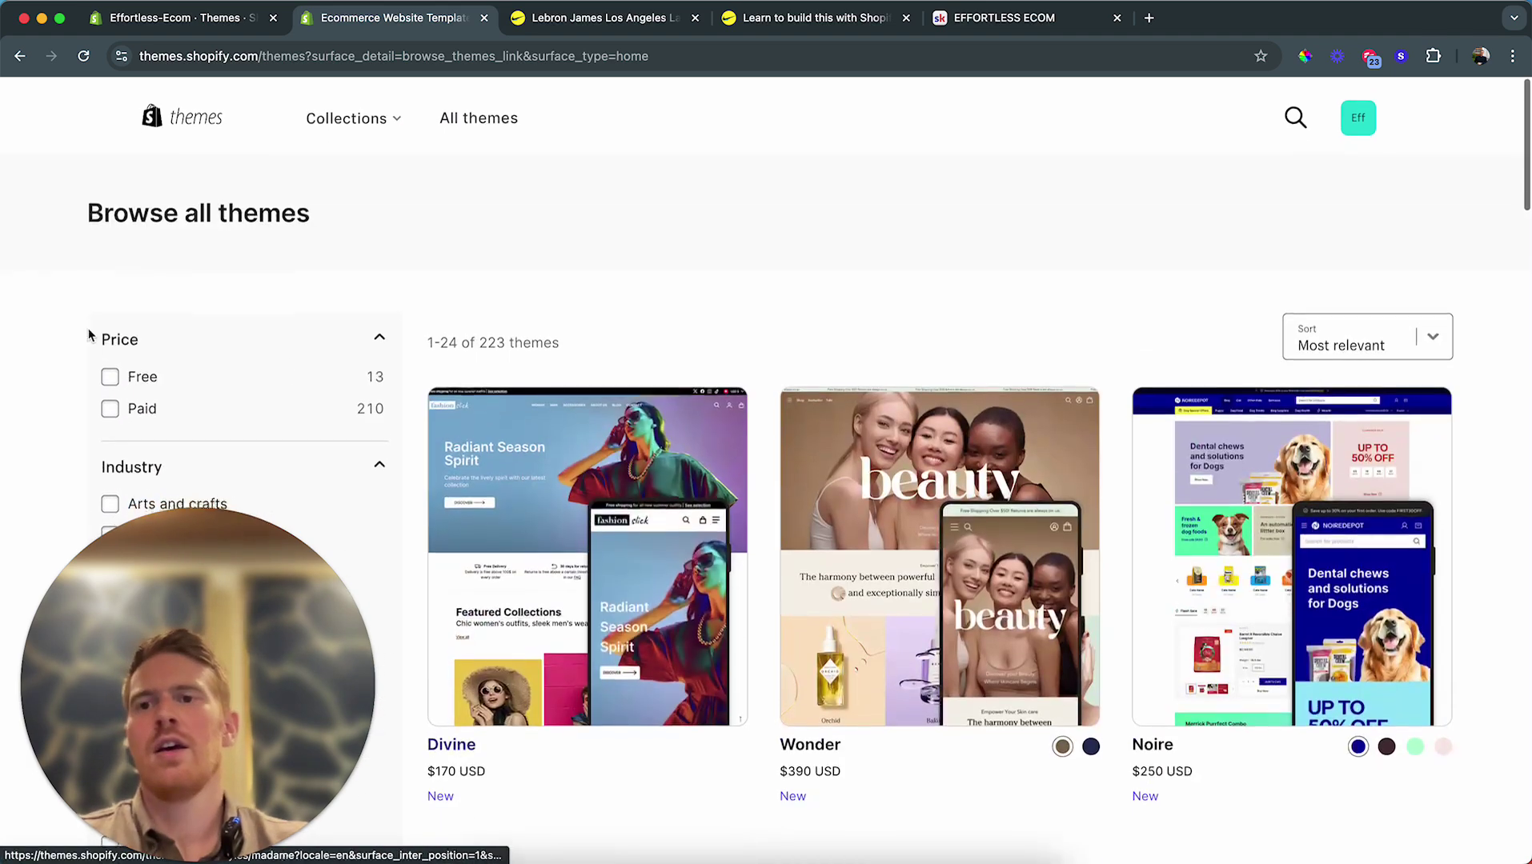
Step: Filter the themes to Free and look through the free options such as Dawn, Trade, Refresh and Craft
click(109, 373)
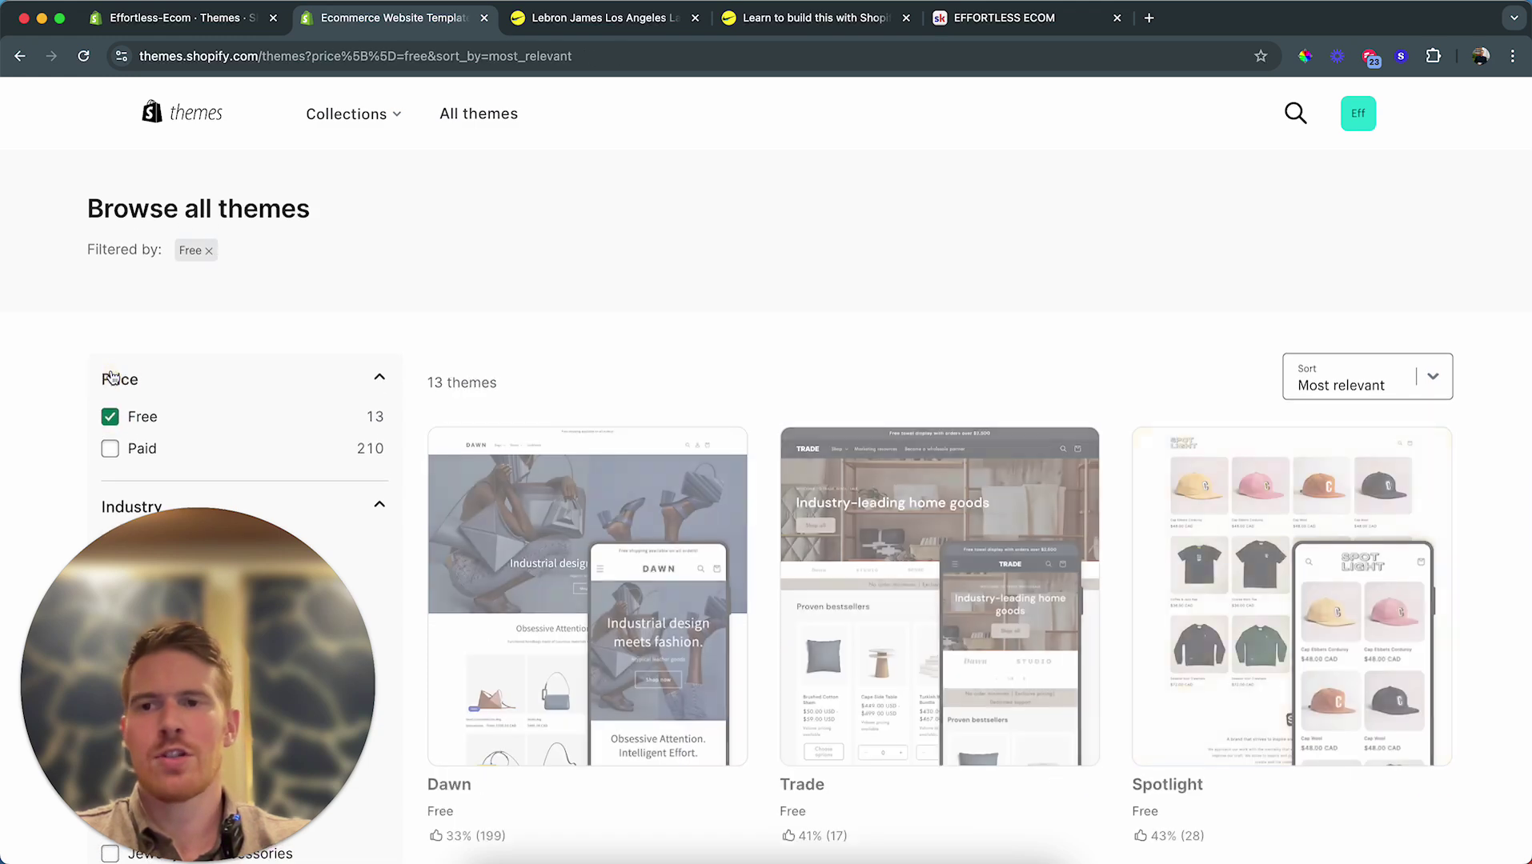
scroll(564, 804, down, 1)
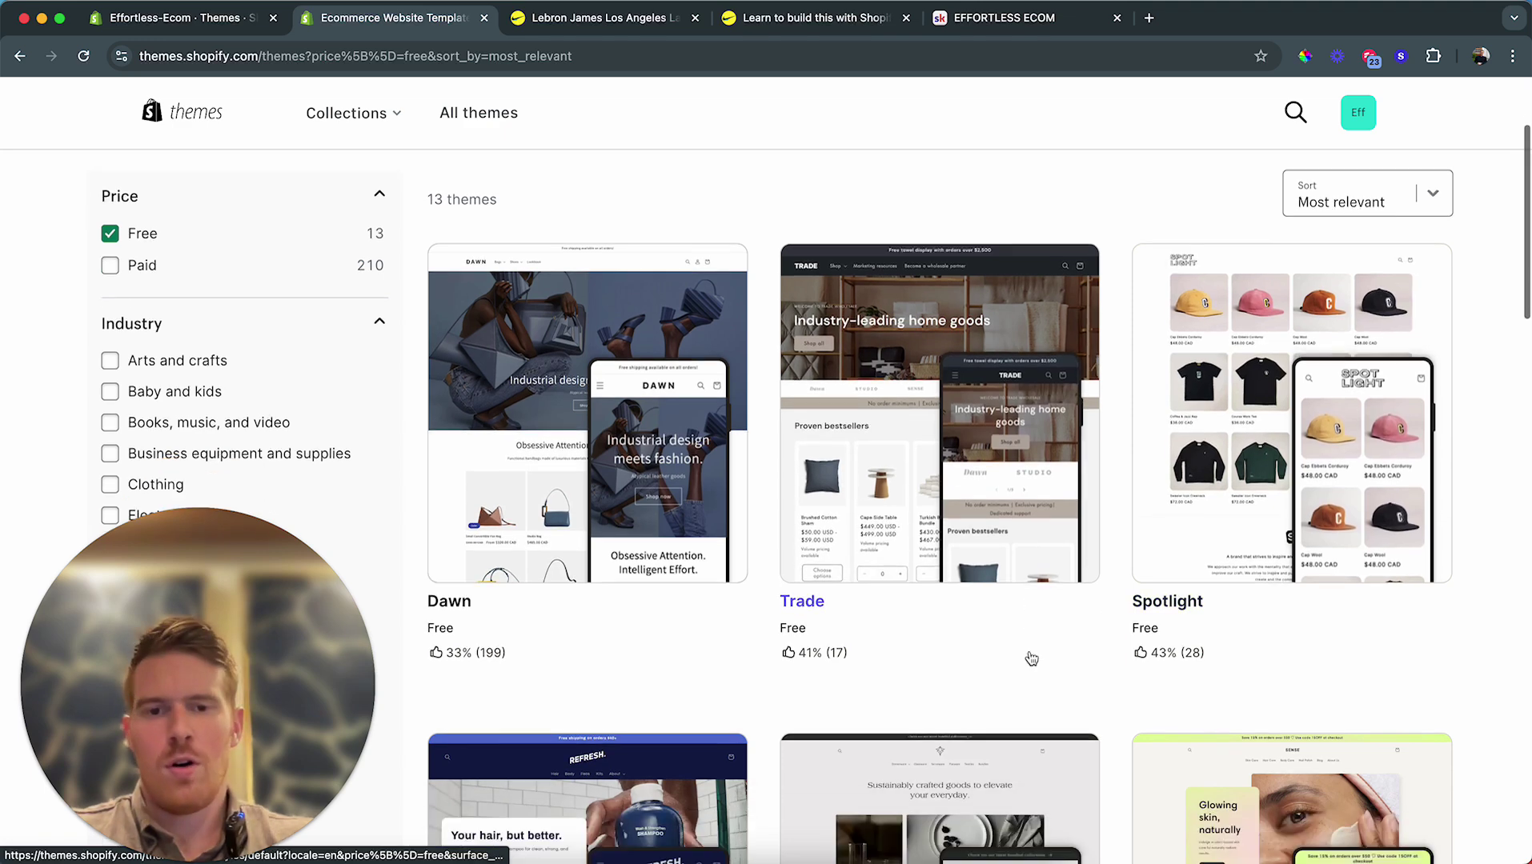
scroll(1025, 656, down, 3)
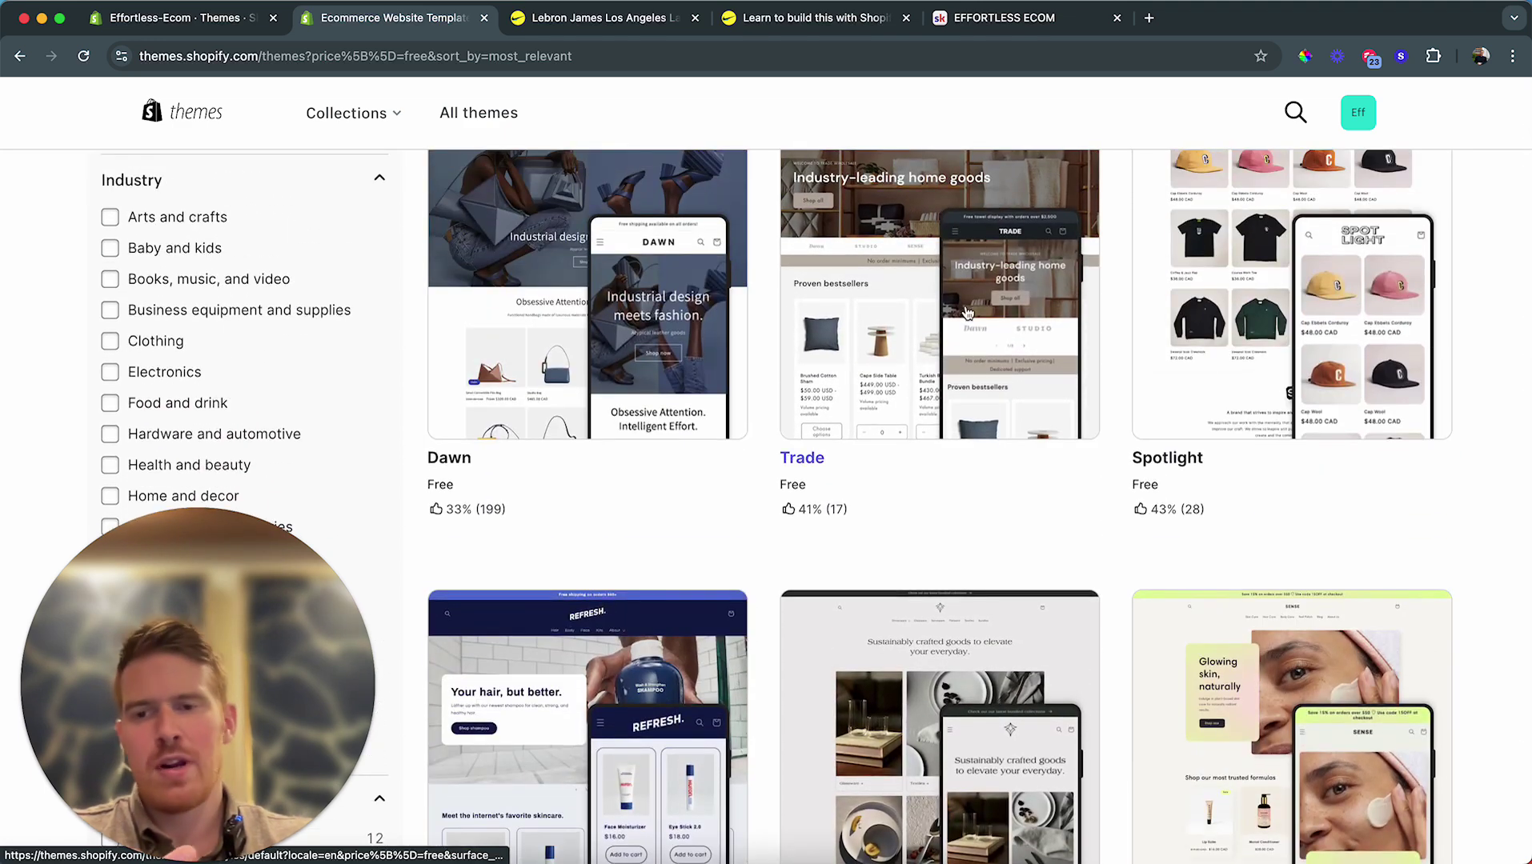
scroll(963, 315, down, 3)
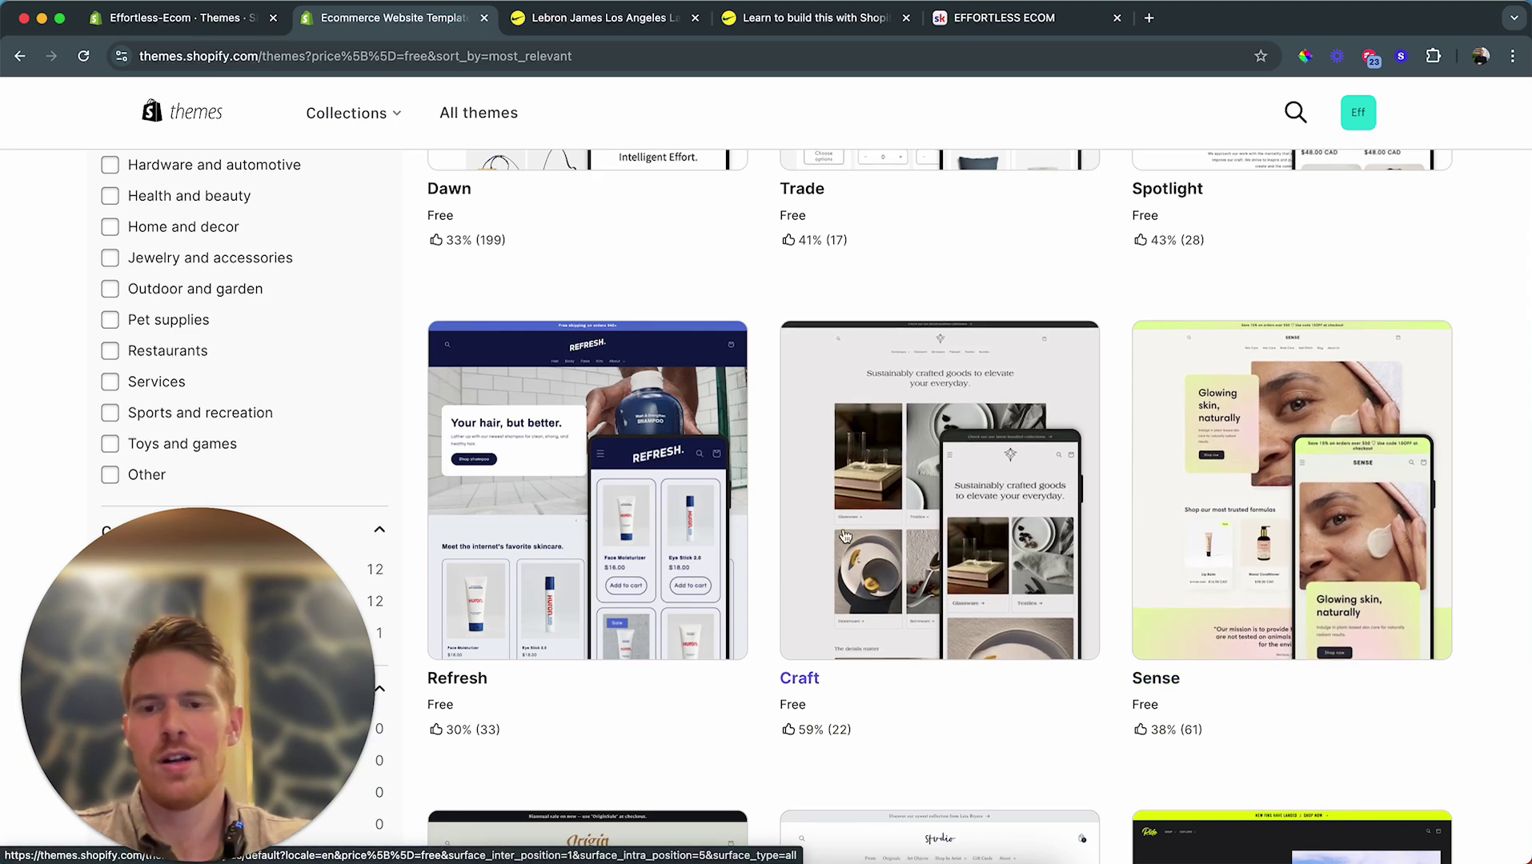
scroll(1021, 532, down, 2)
scroll(1021, 532, up, 10)
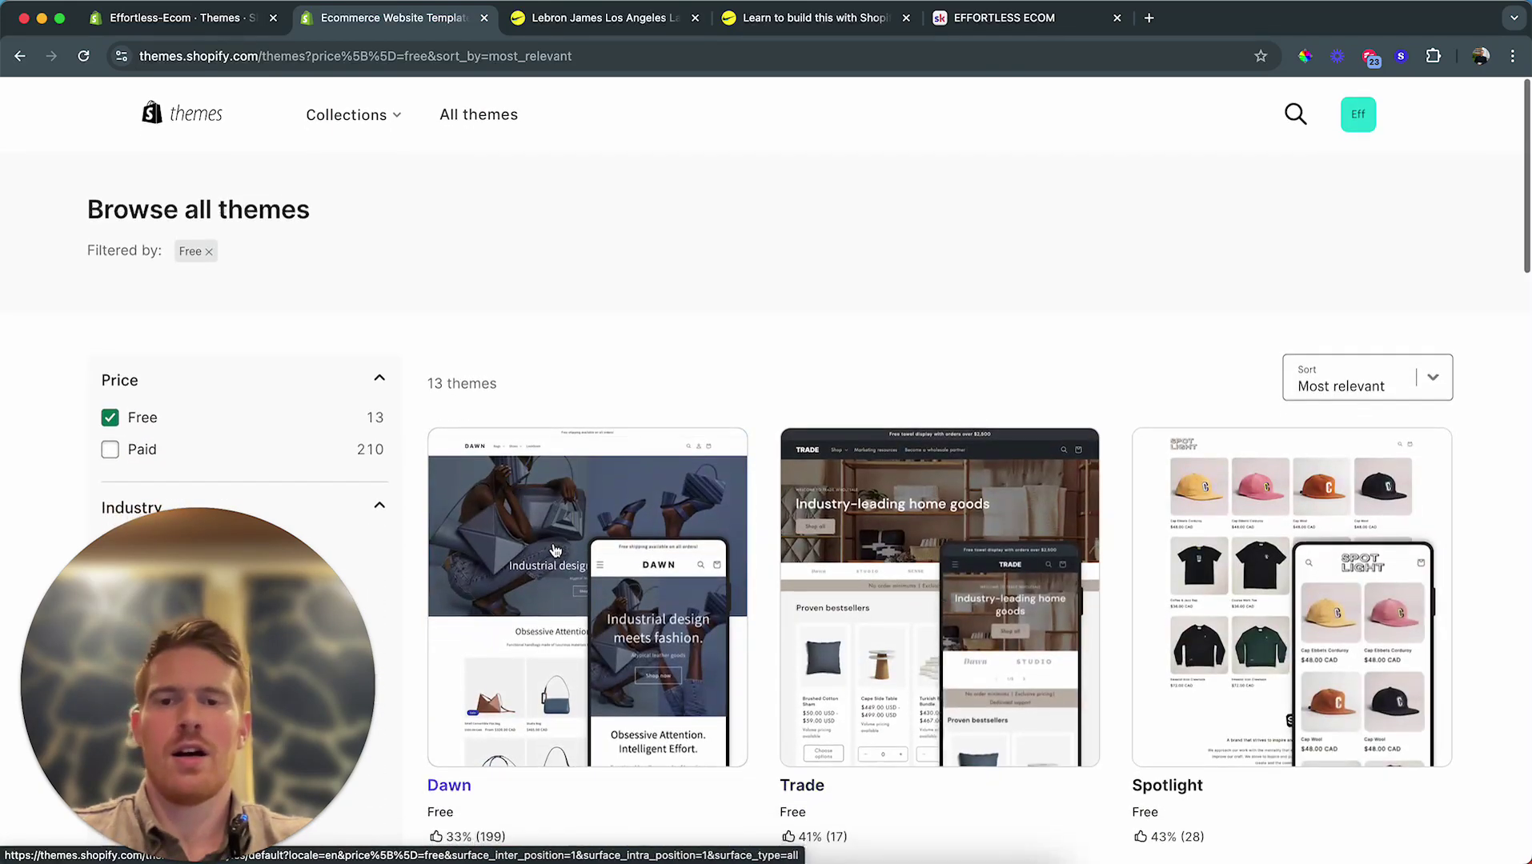
scroll(556, 551, down, 2)
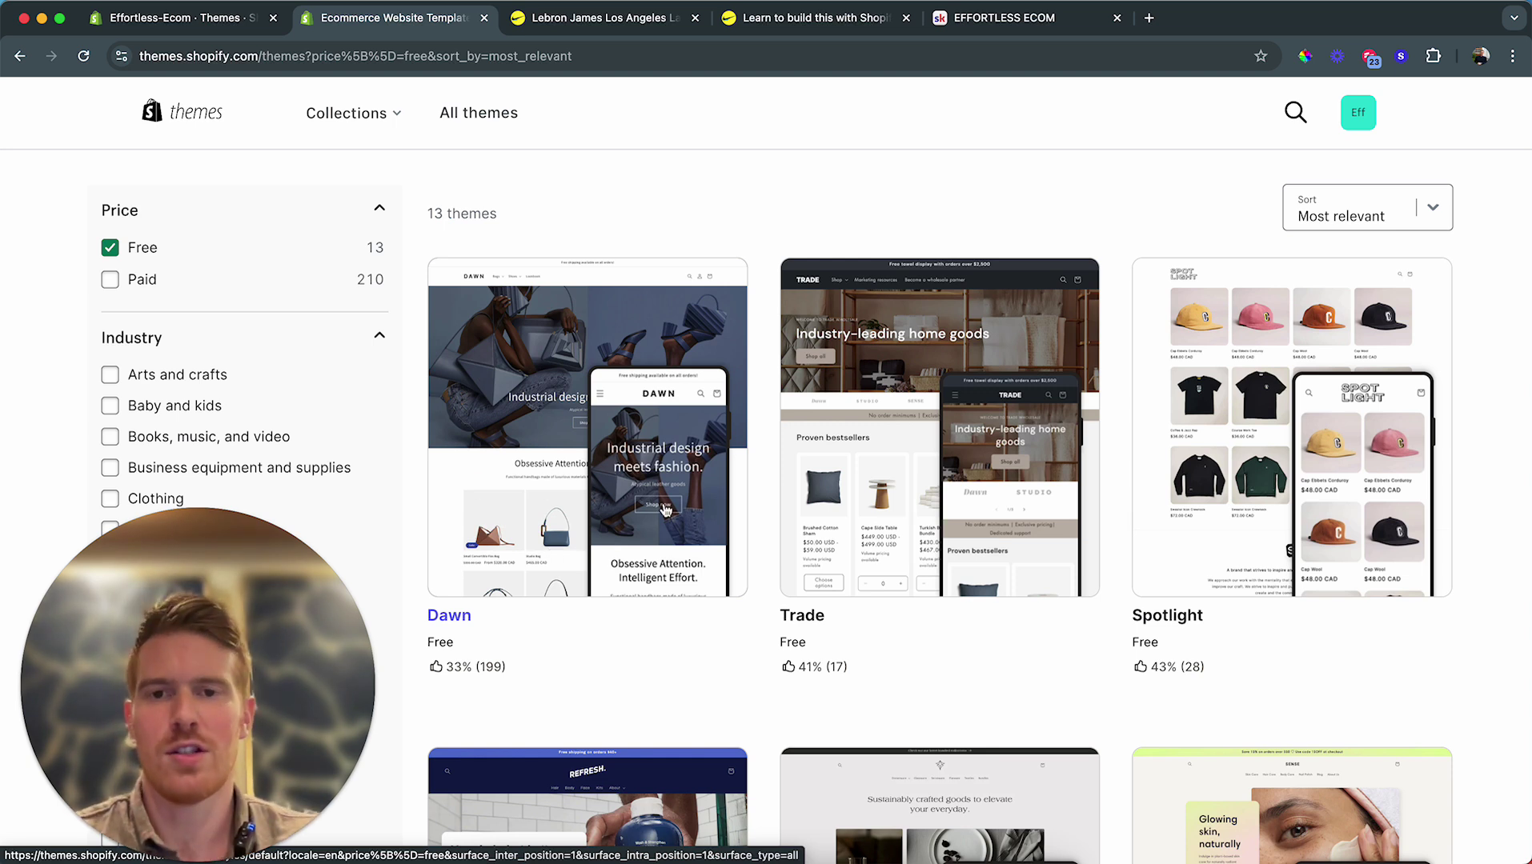
Step: Filter by the Arts and crafts industry, compare the Paid themes, and return the price filter to Free
click(109, 374)
click(110, 248)
click(109, 280)
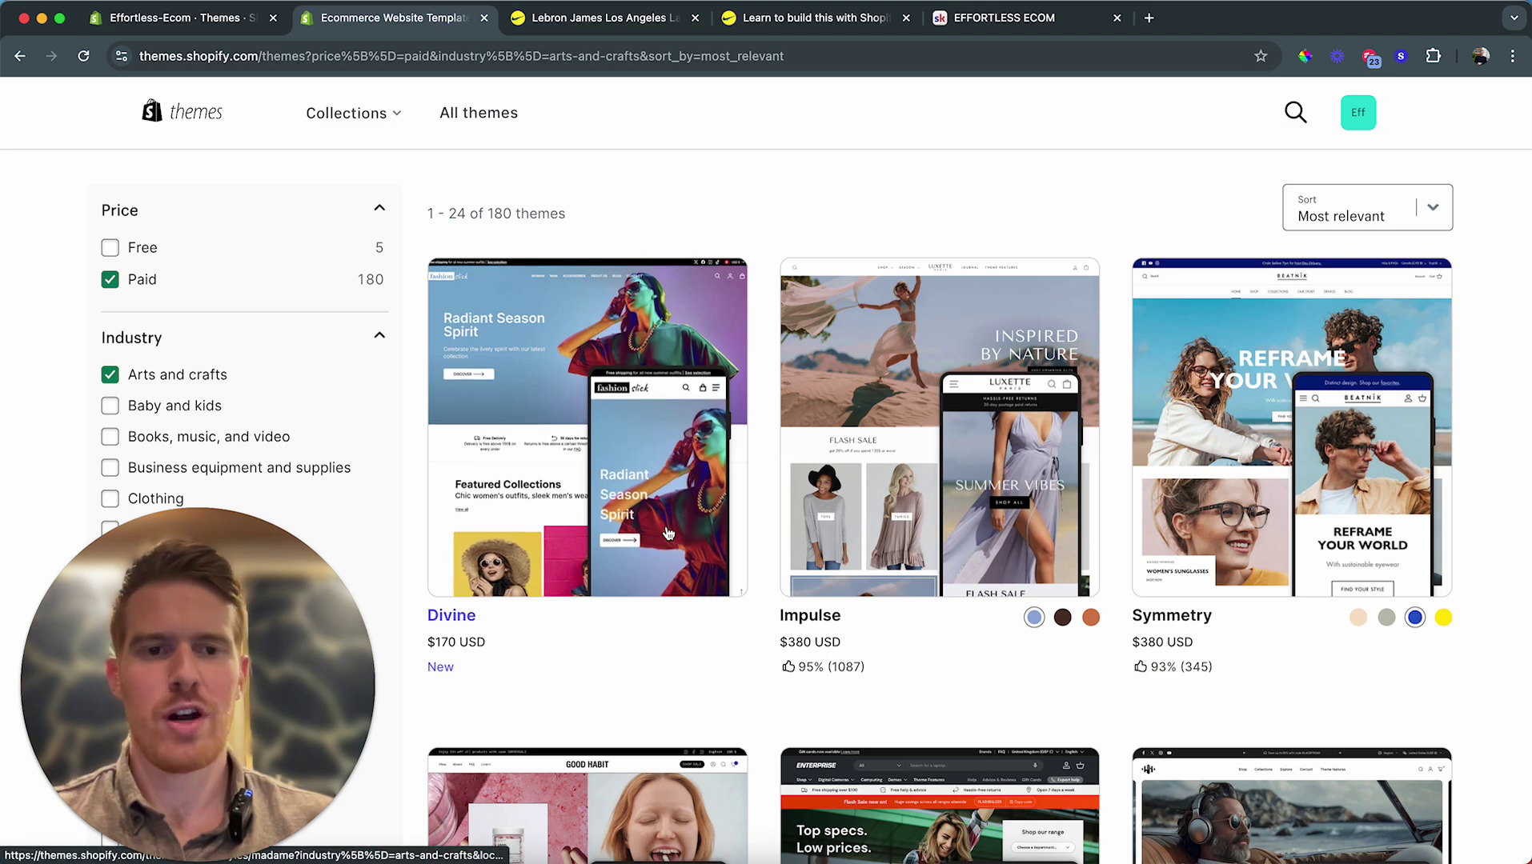
click(110, 248)
click(110, 282)
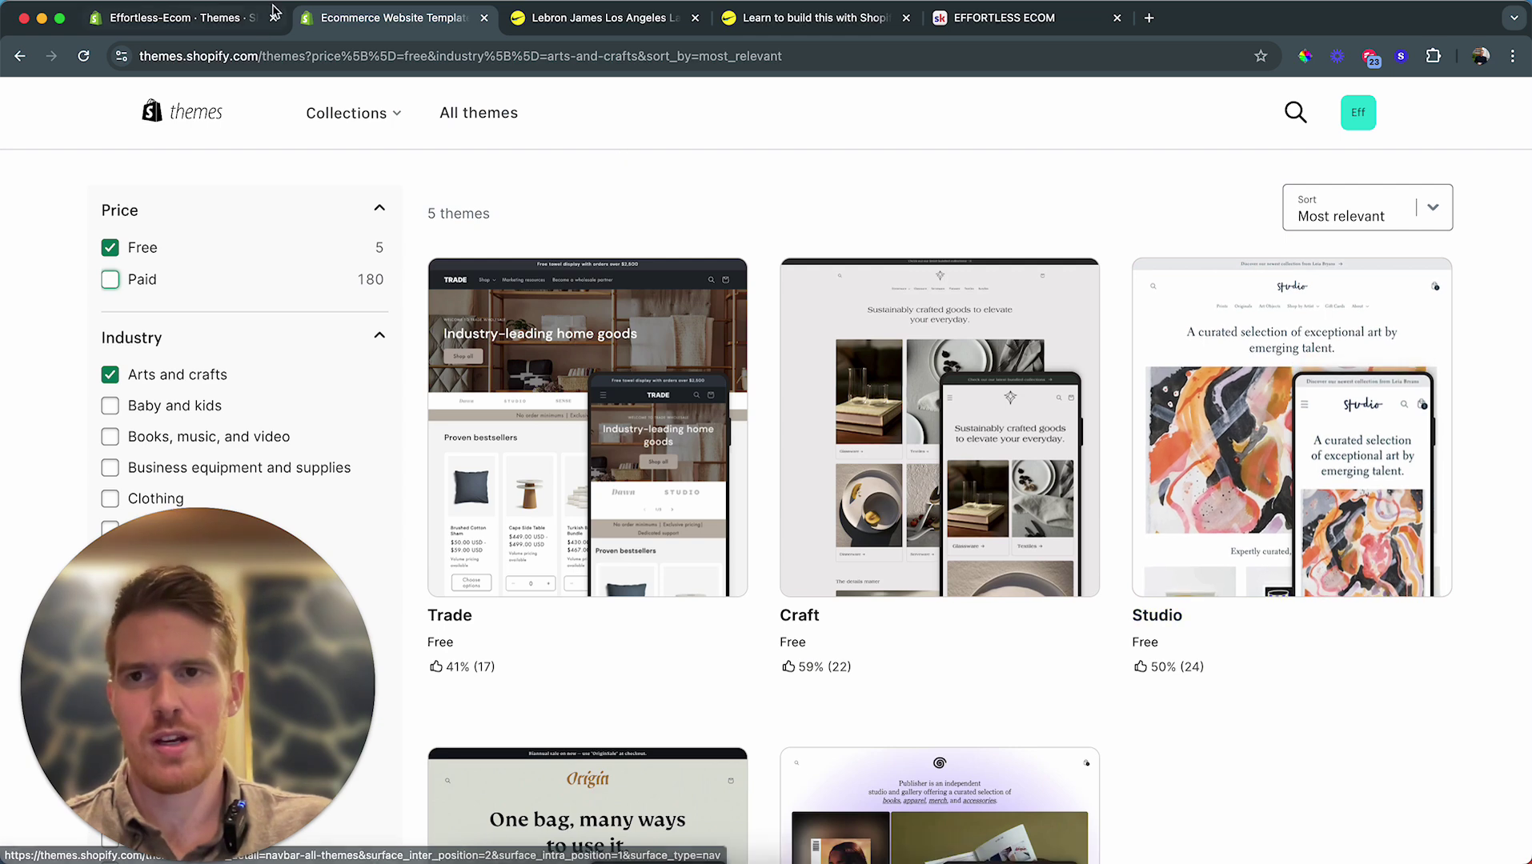
Step: Return to the Shopify admin's themes and remove the Dawn theme from the theme library
click(201, 19)
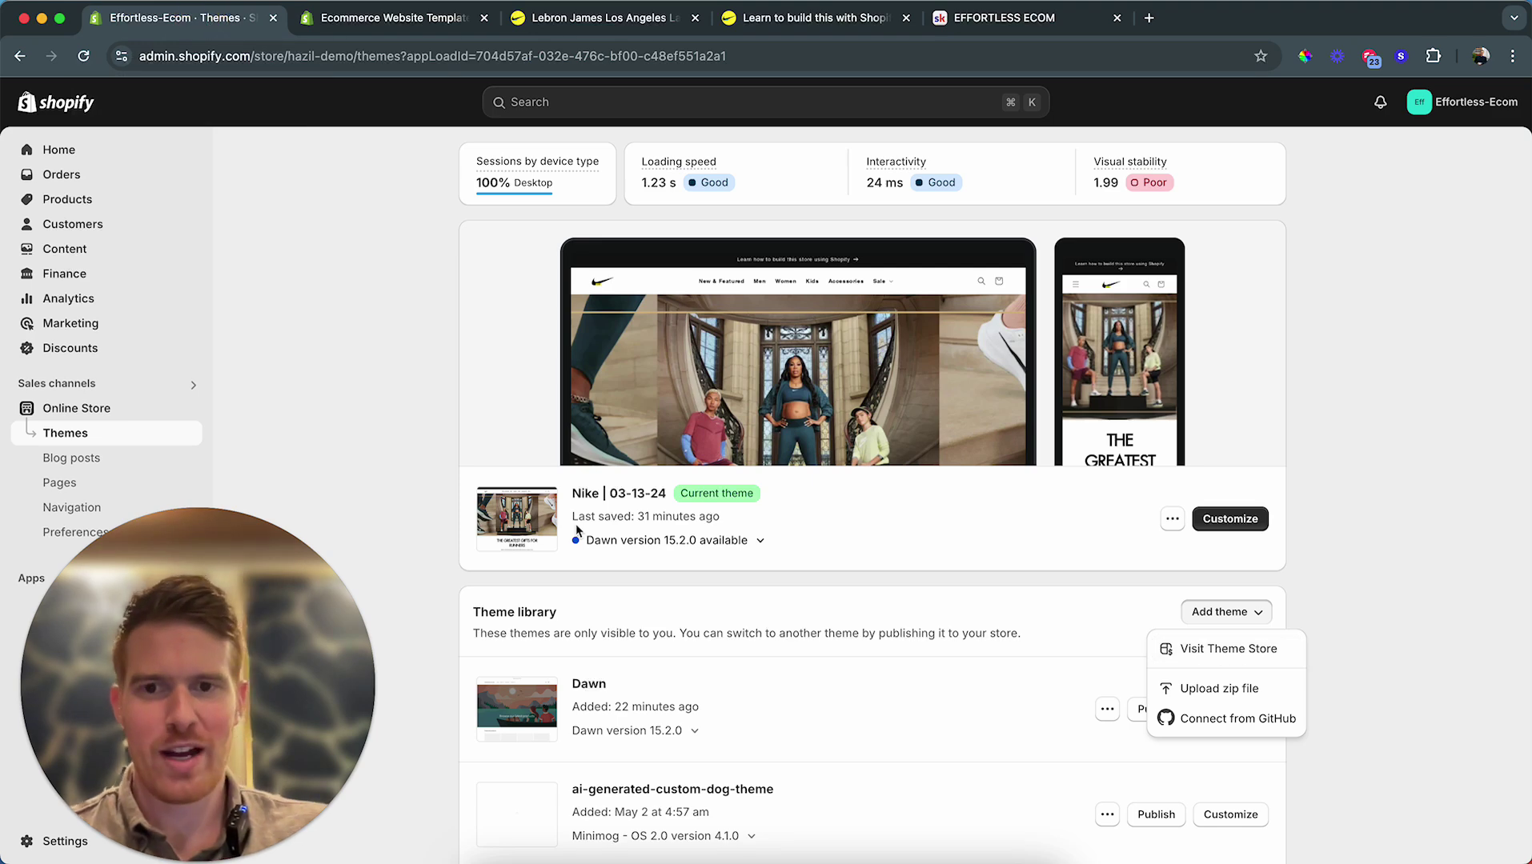
scroll(609, 593, down, 1)
click(608, 595)
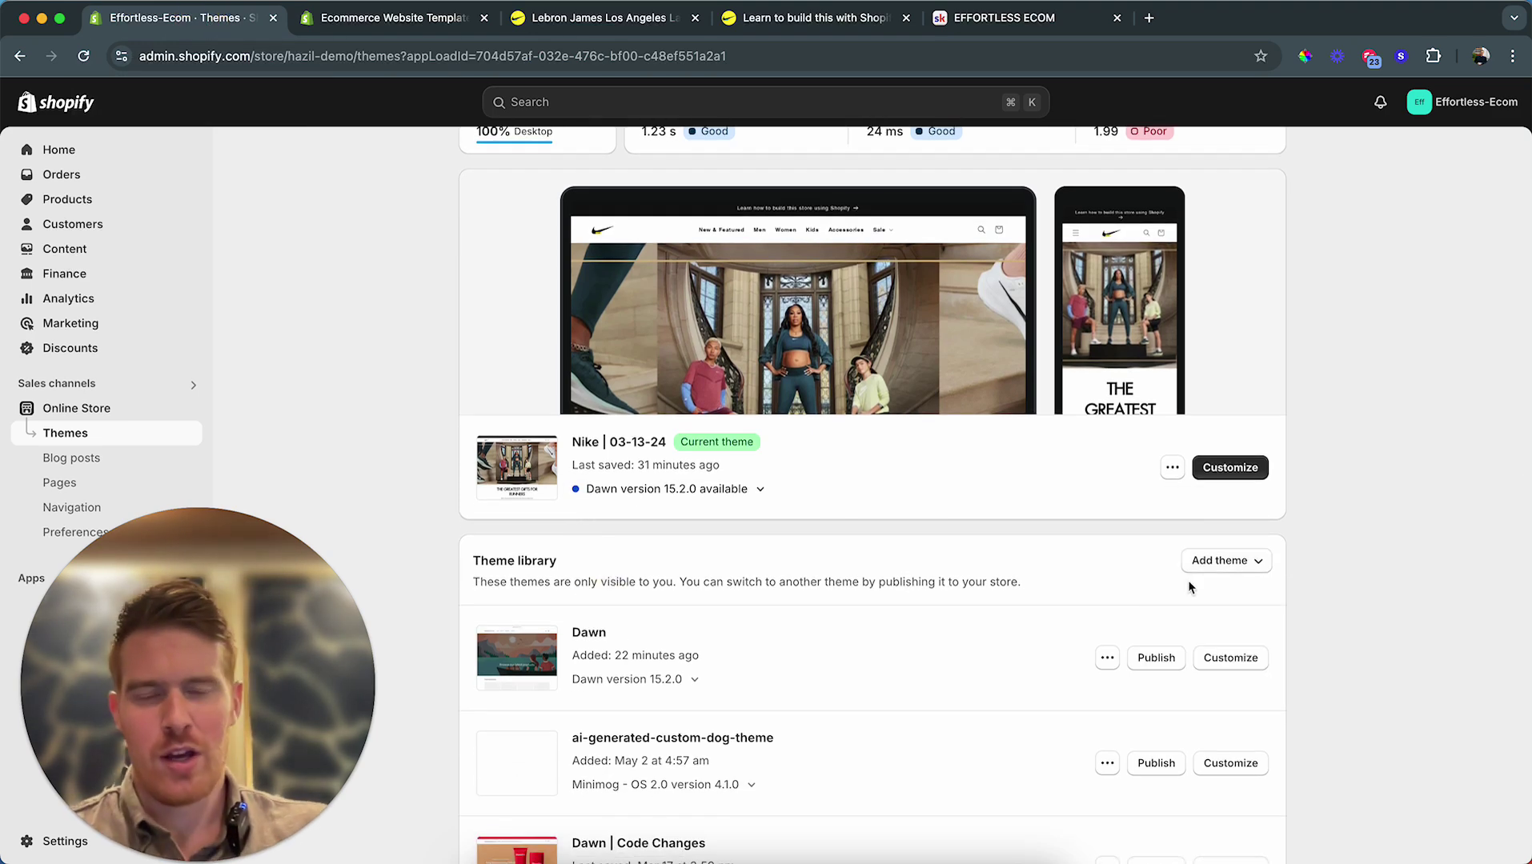
click(1106, 658)
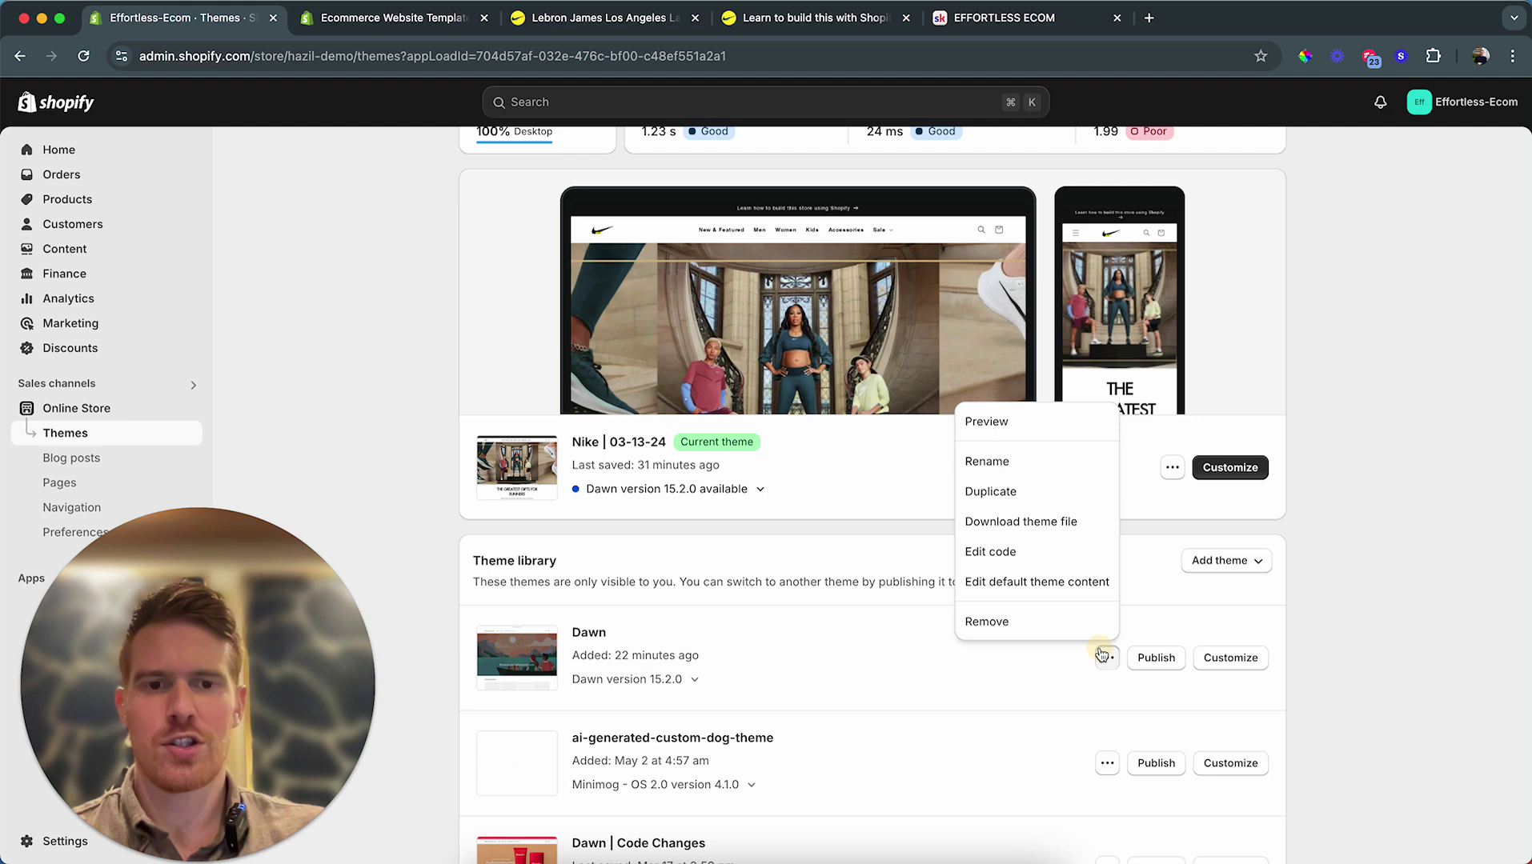
click(989, 632)
click(988, 527)
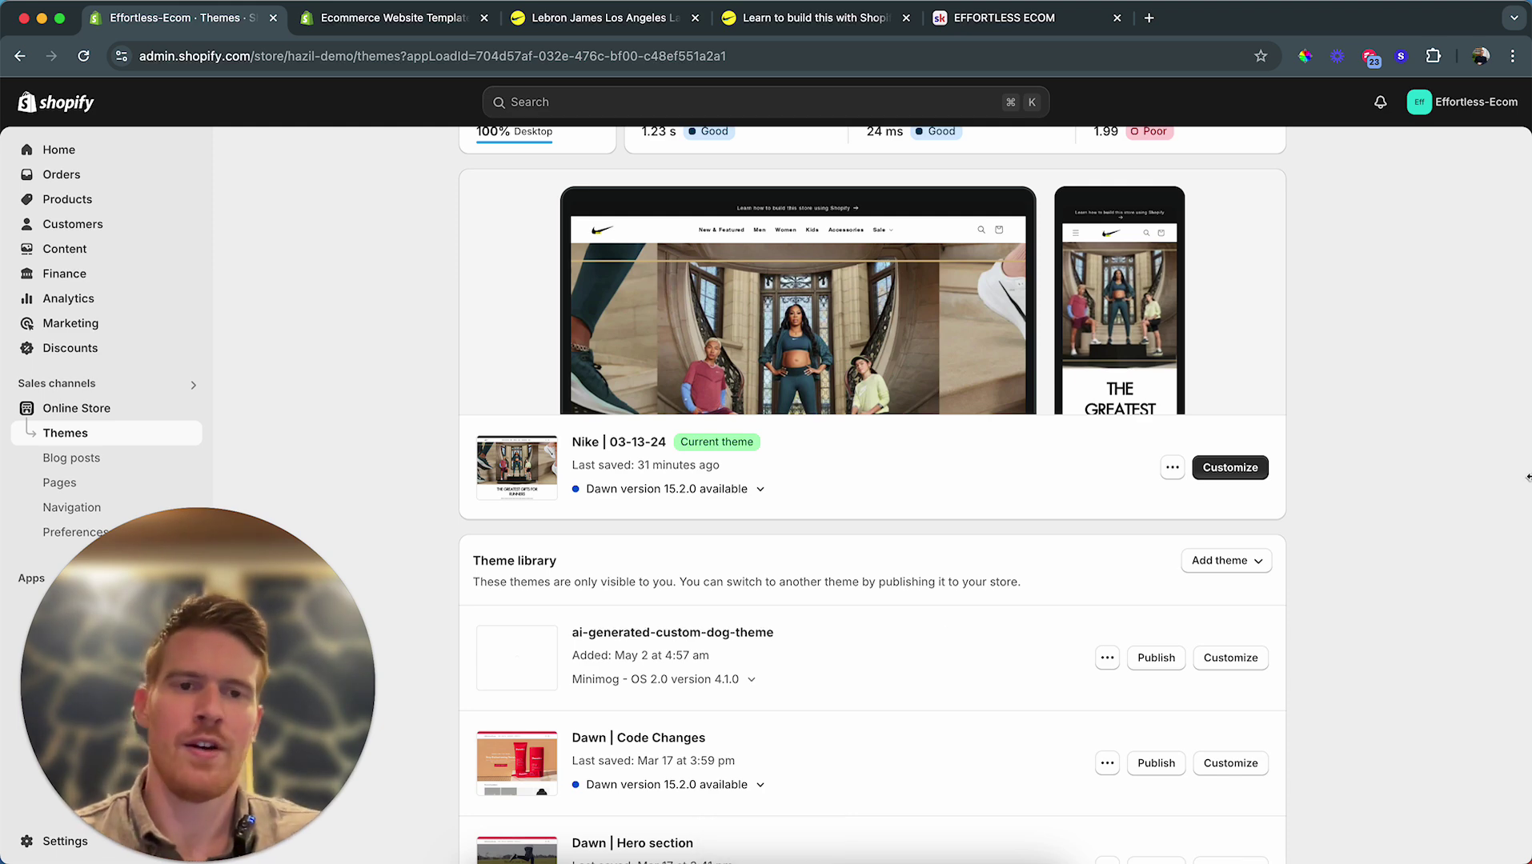
Step: Open the current Nike | 03-13-24 theme for customizing and look through its home page preview
click(1241, 476)
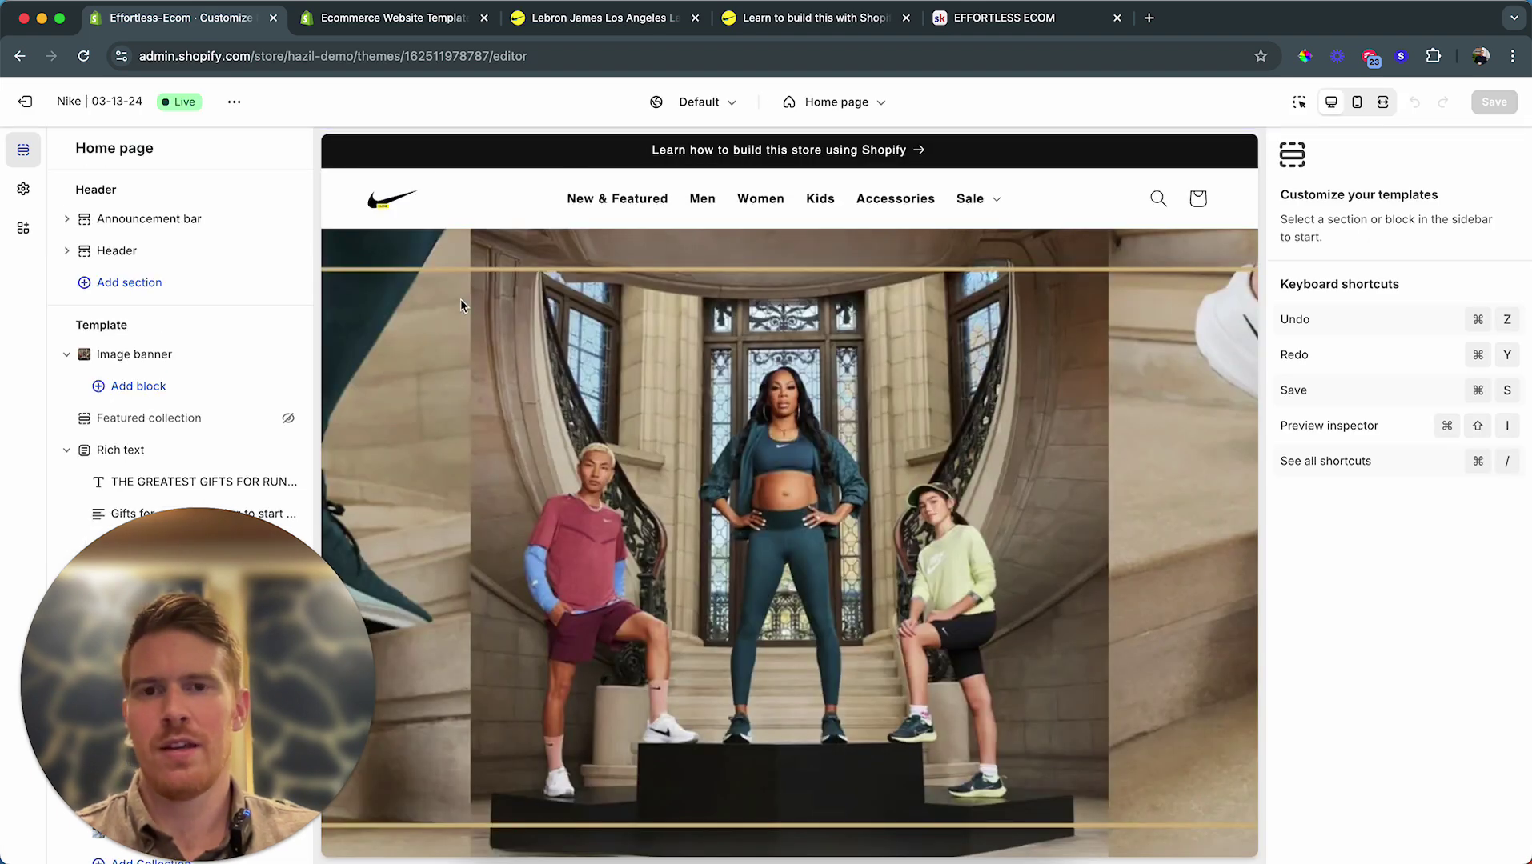
scroll(543, 491, down, 2)
scroll(543, 492, down, 4)
scroll(542, 491, up, 5)
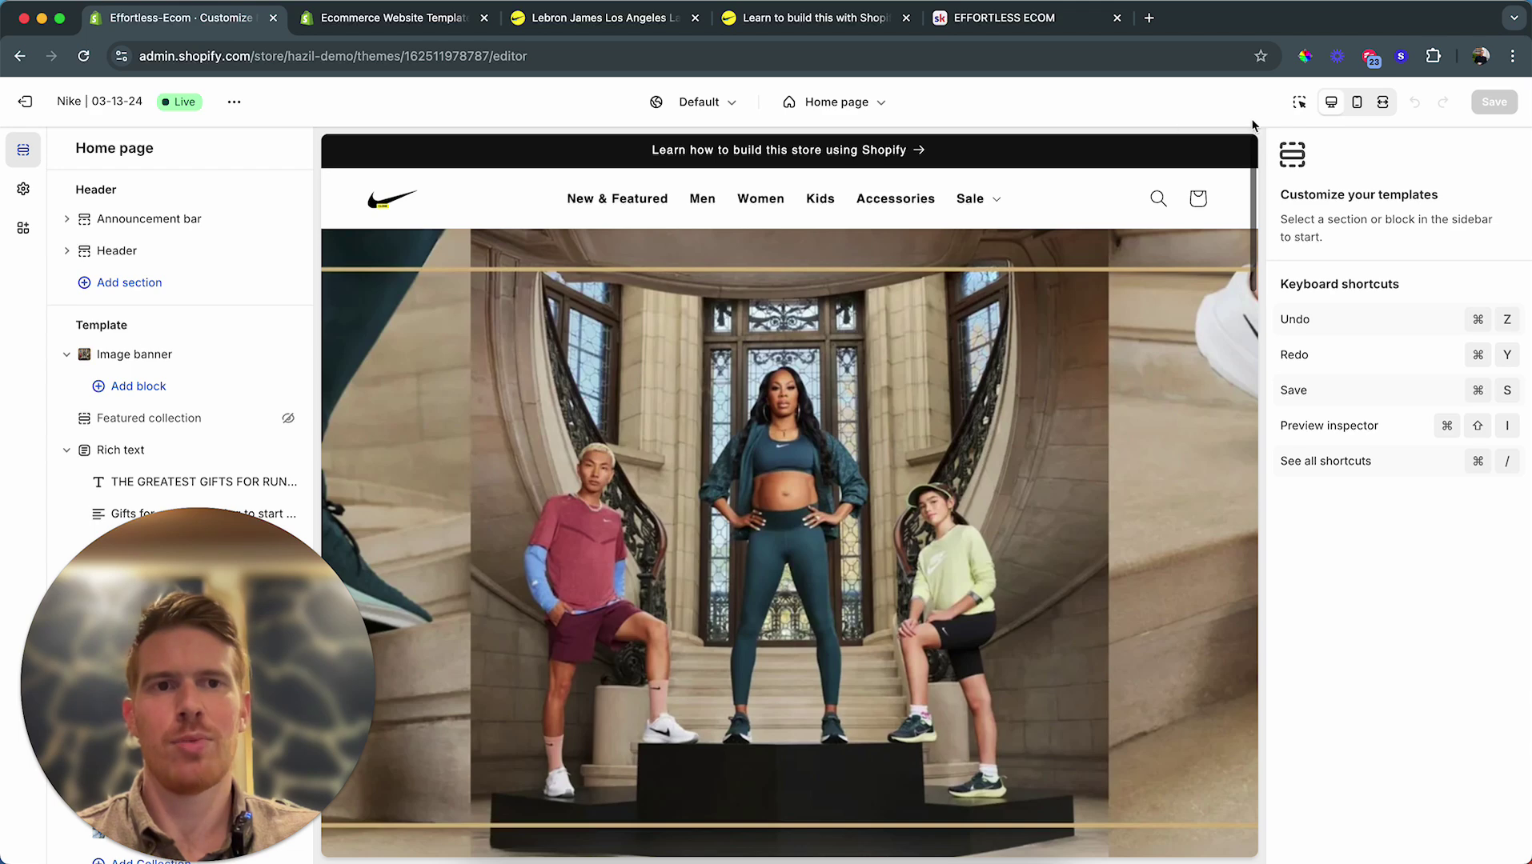
Step: Turn on the preview inspector and examine how the home page's Header and Template sections match the preview
click(1298, 102)
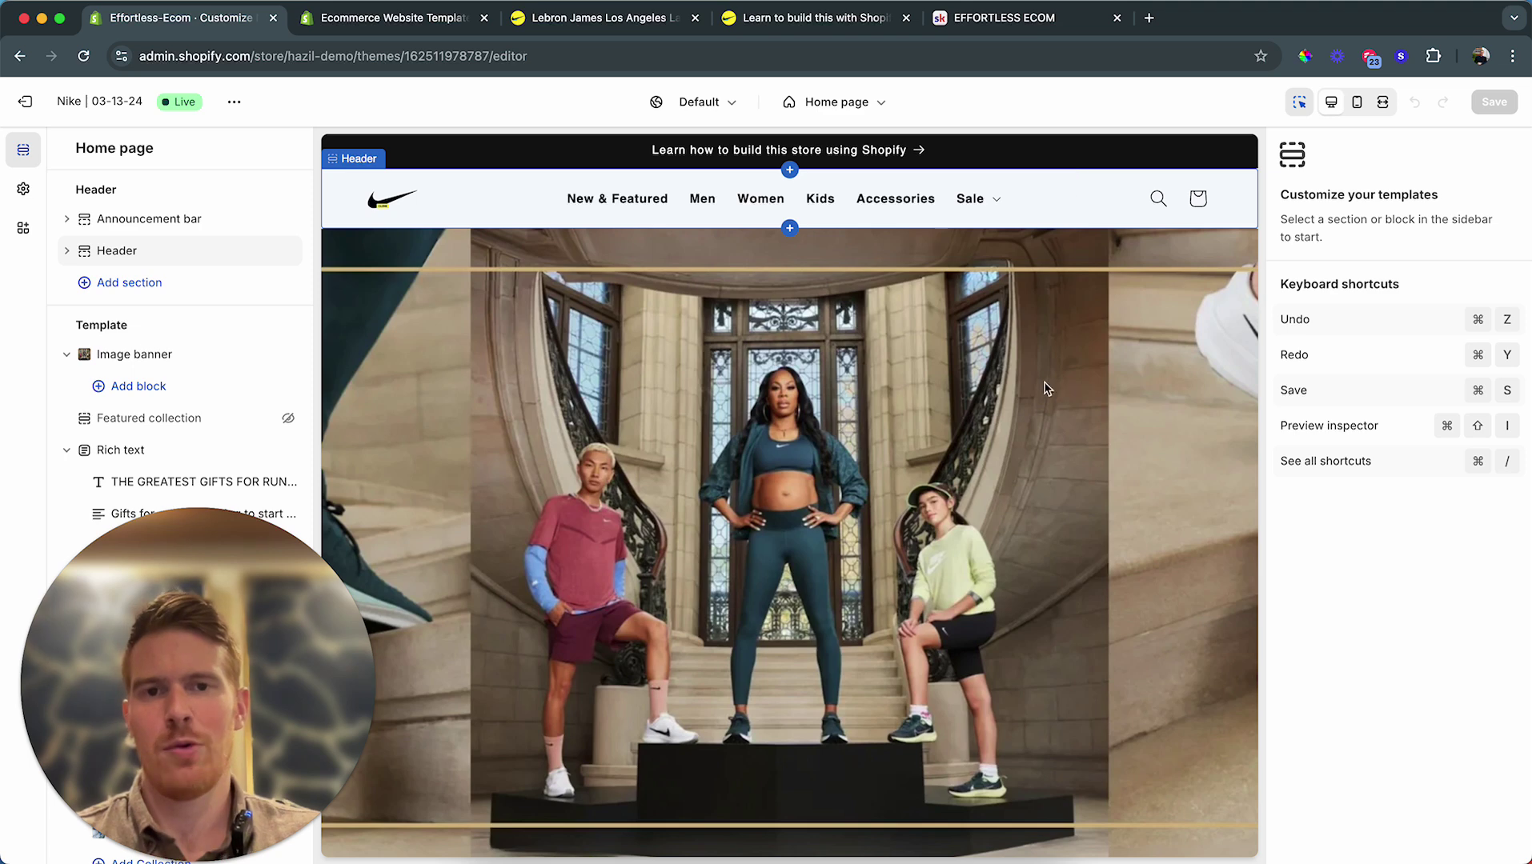
scroll(1026, 502, down, 2)
scroll(1029, 384, up, 2)
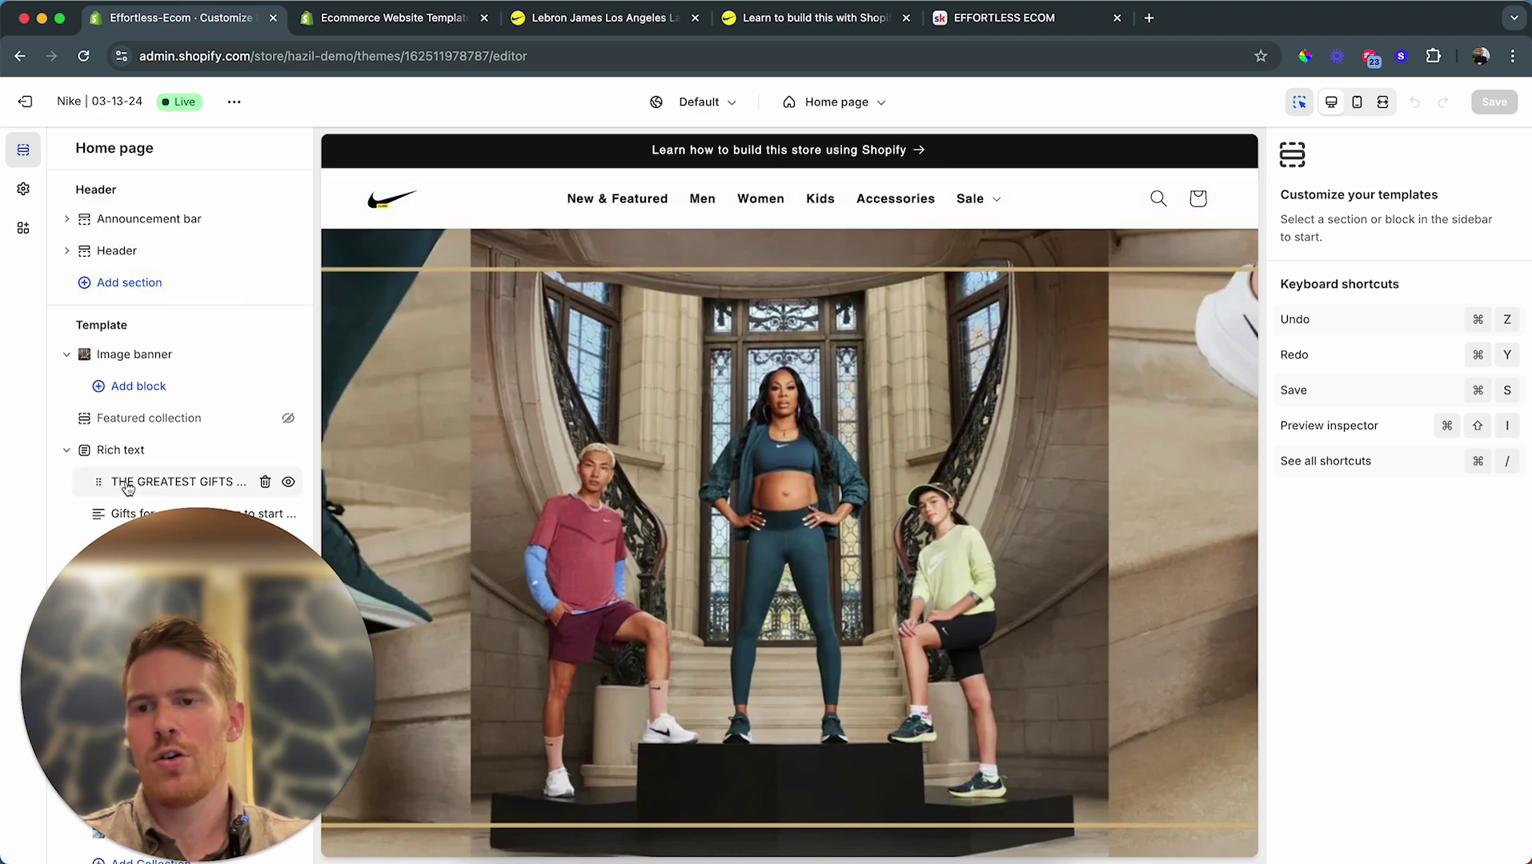
drag(192, 660, 1235, 627)
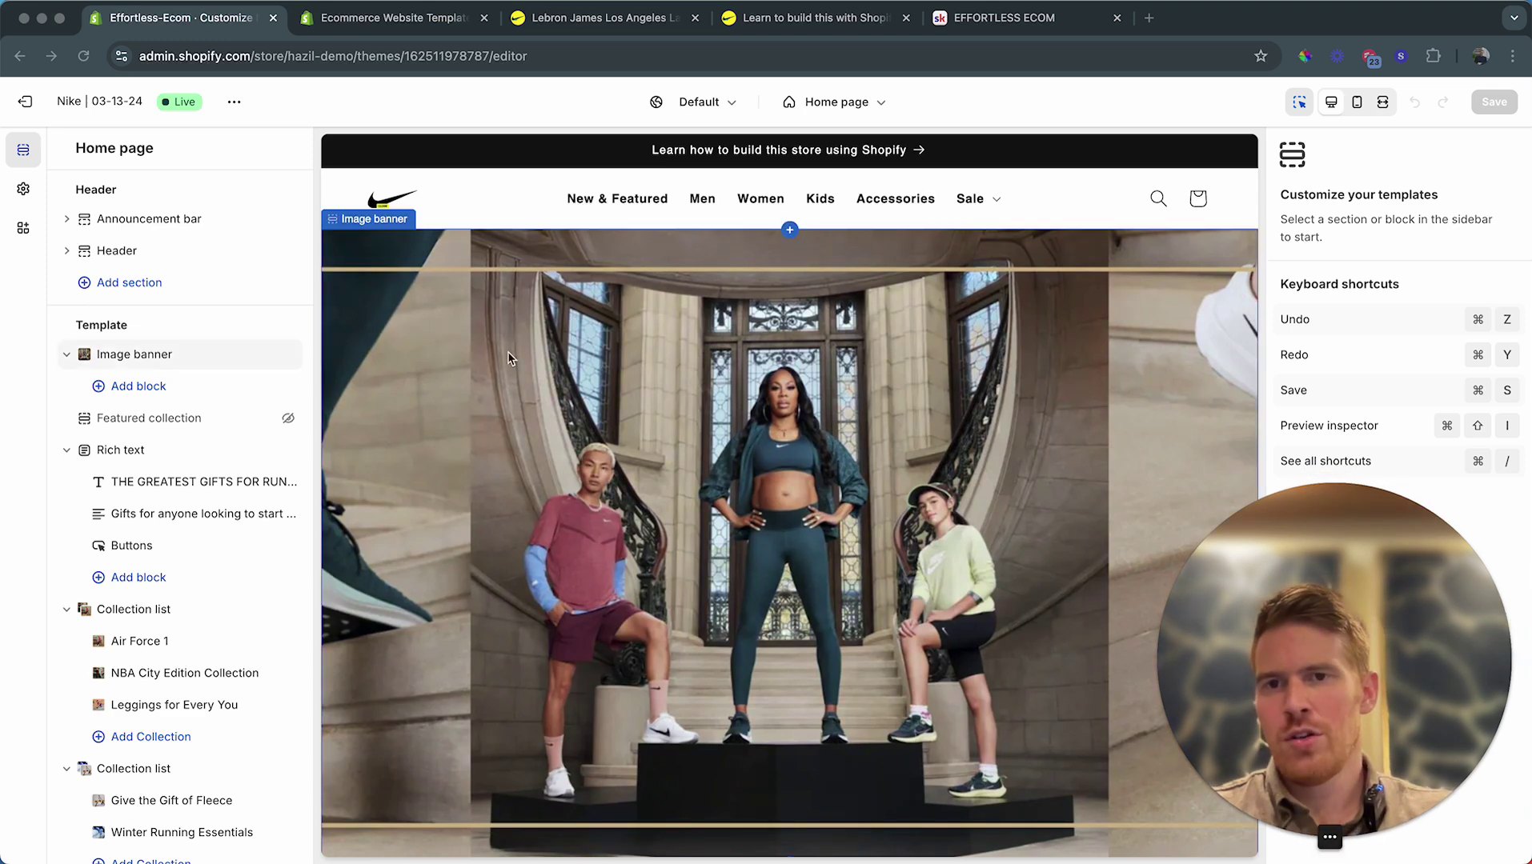
scroll(190, 681, down, 2)
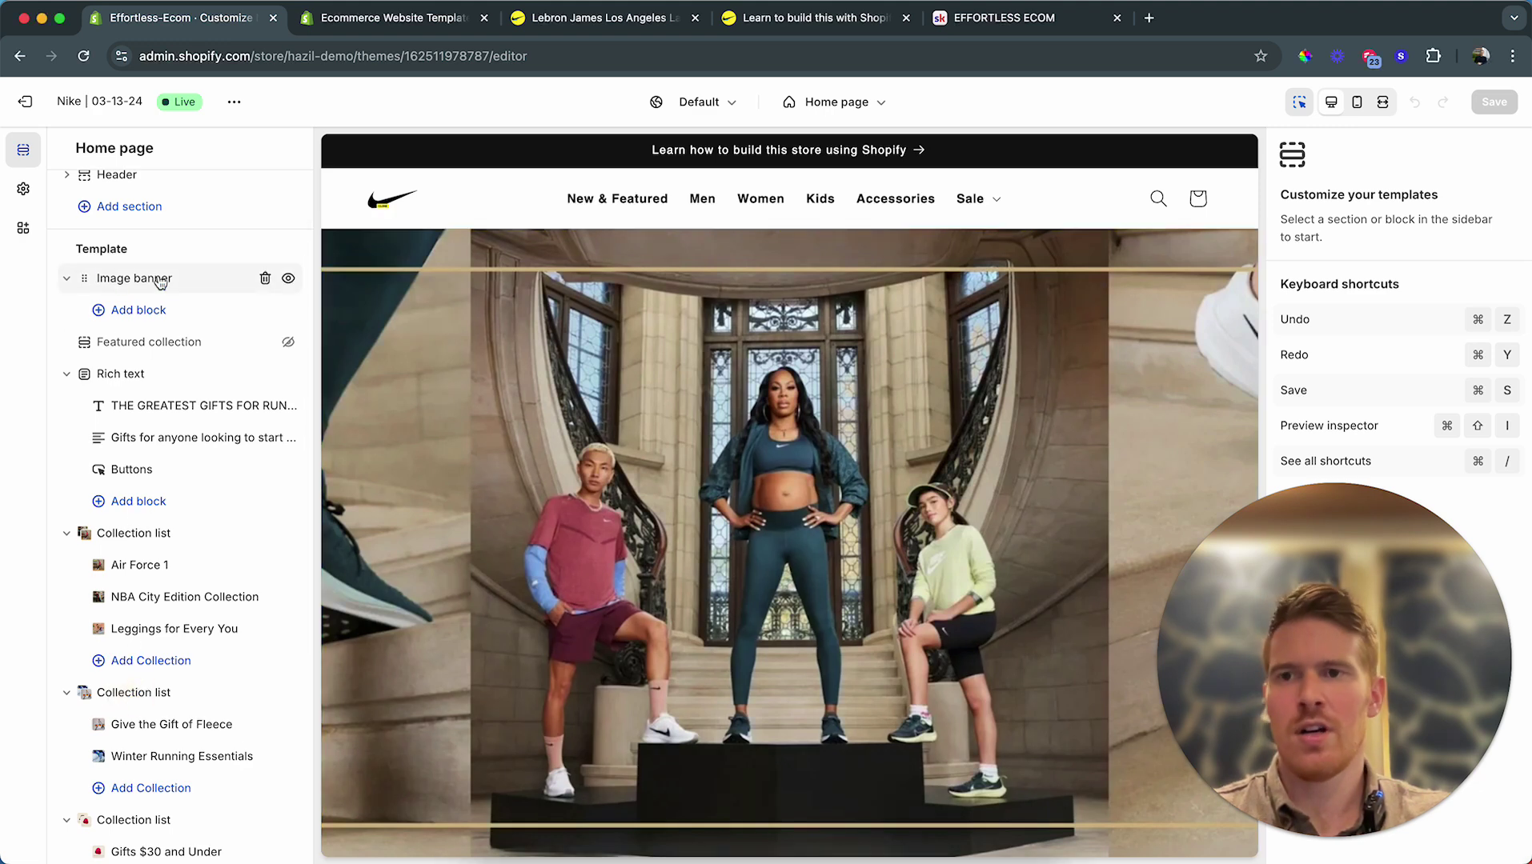
scroll(156, 282, up, 2)
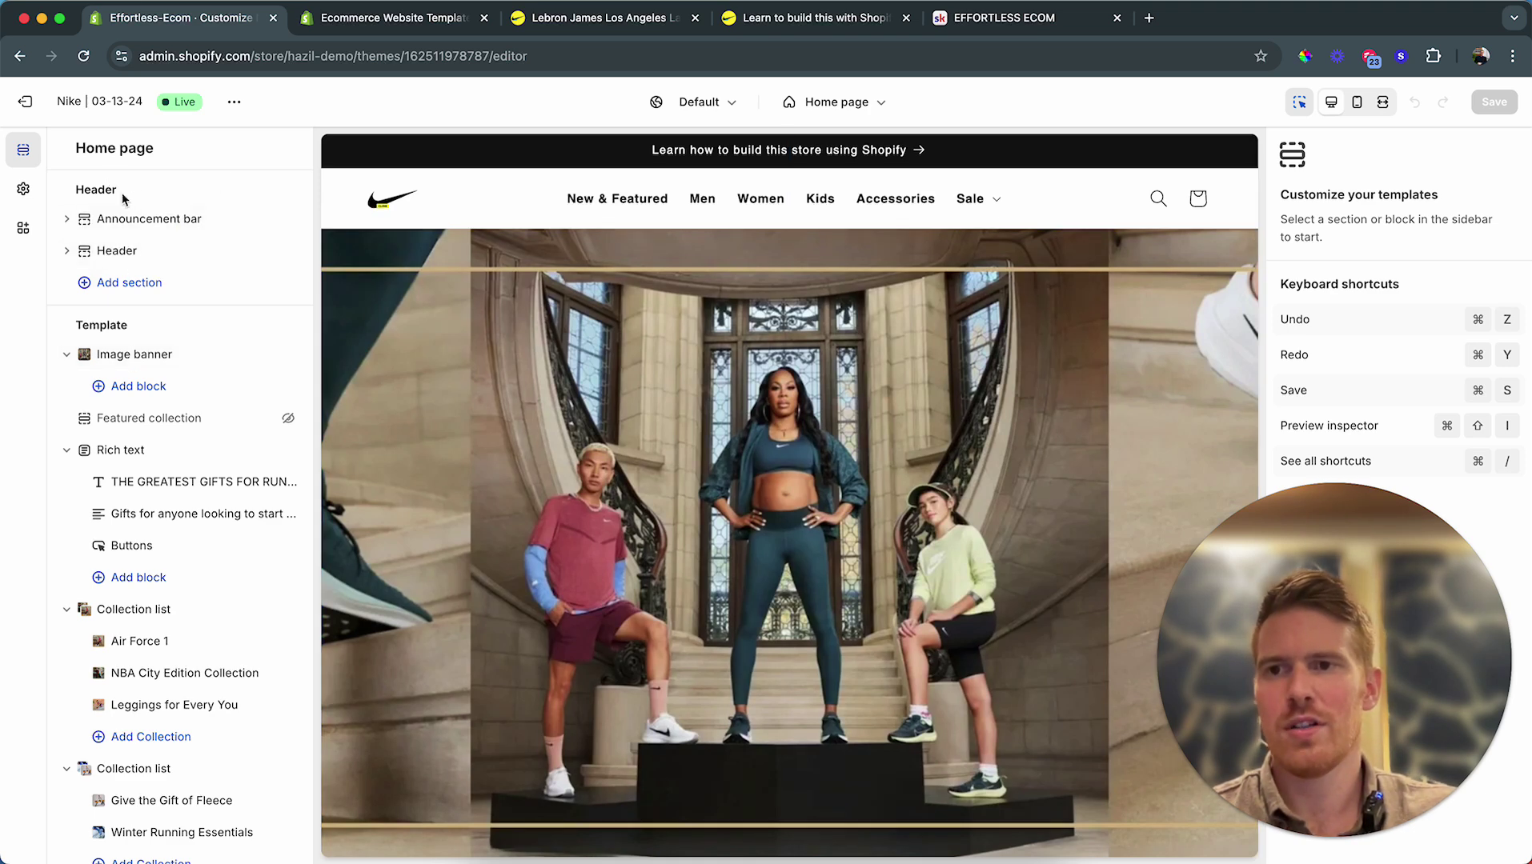
click(74, 193)
drag(73, 193, 141, 193)
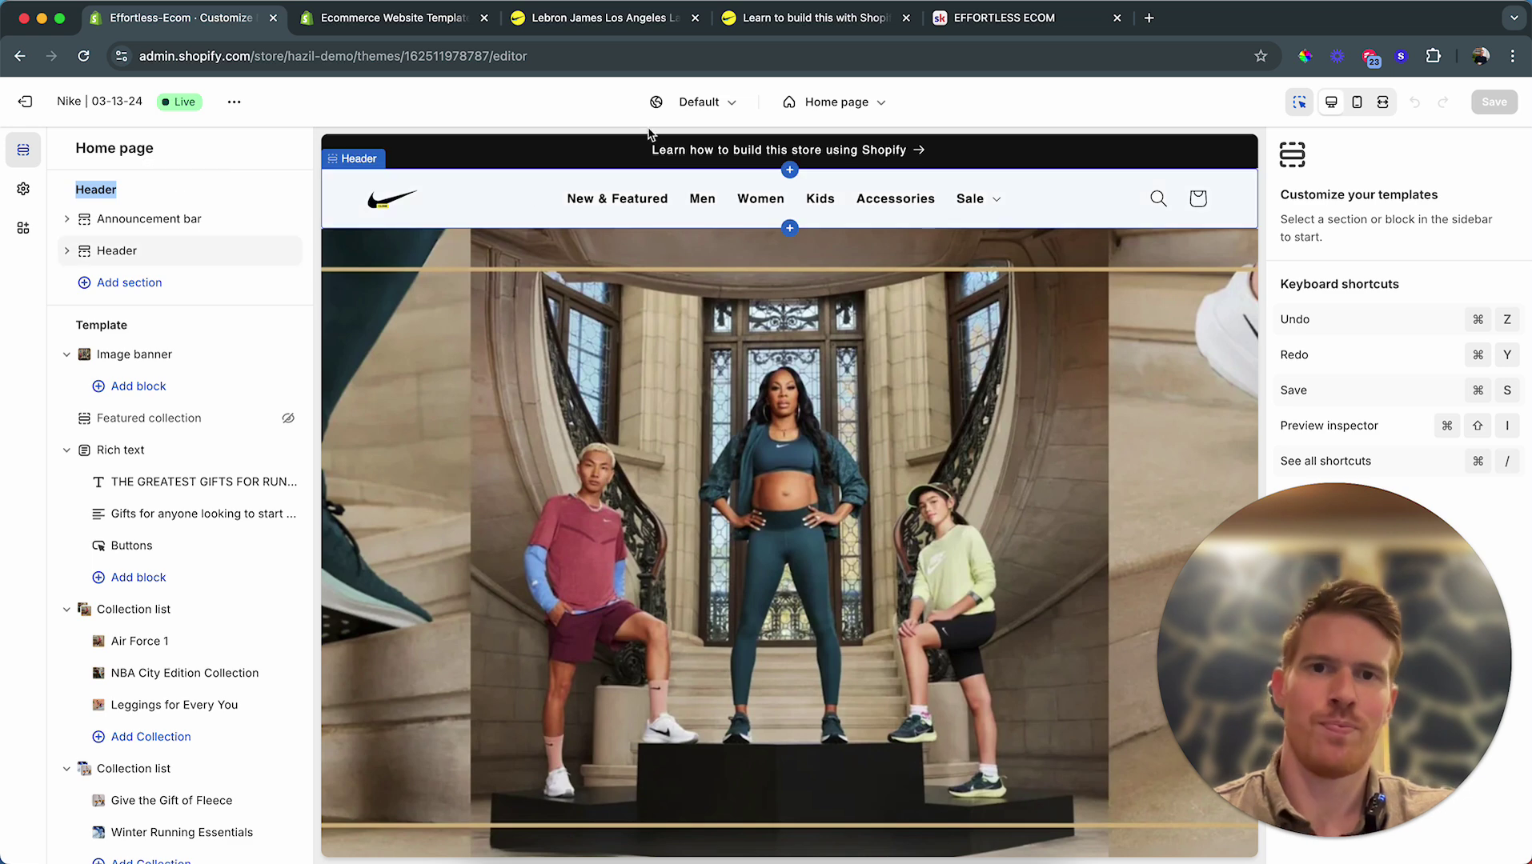
Step: Turn off the preview inspector, open the Men collection page and examine its template sections down to the footer
click(1299, 103)
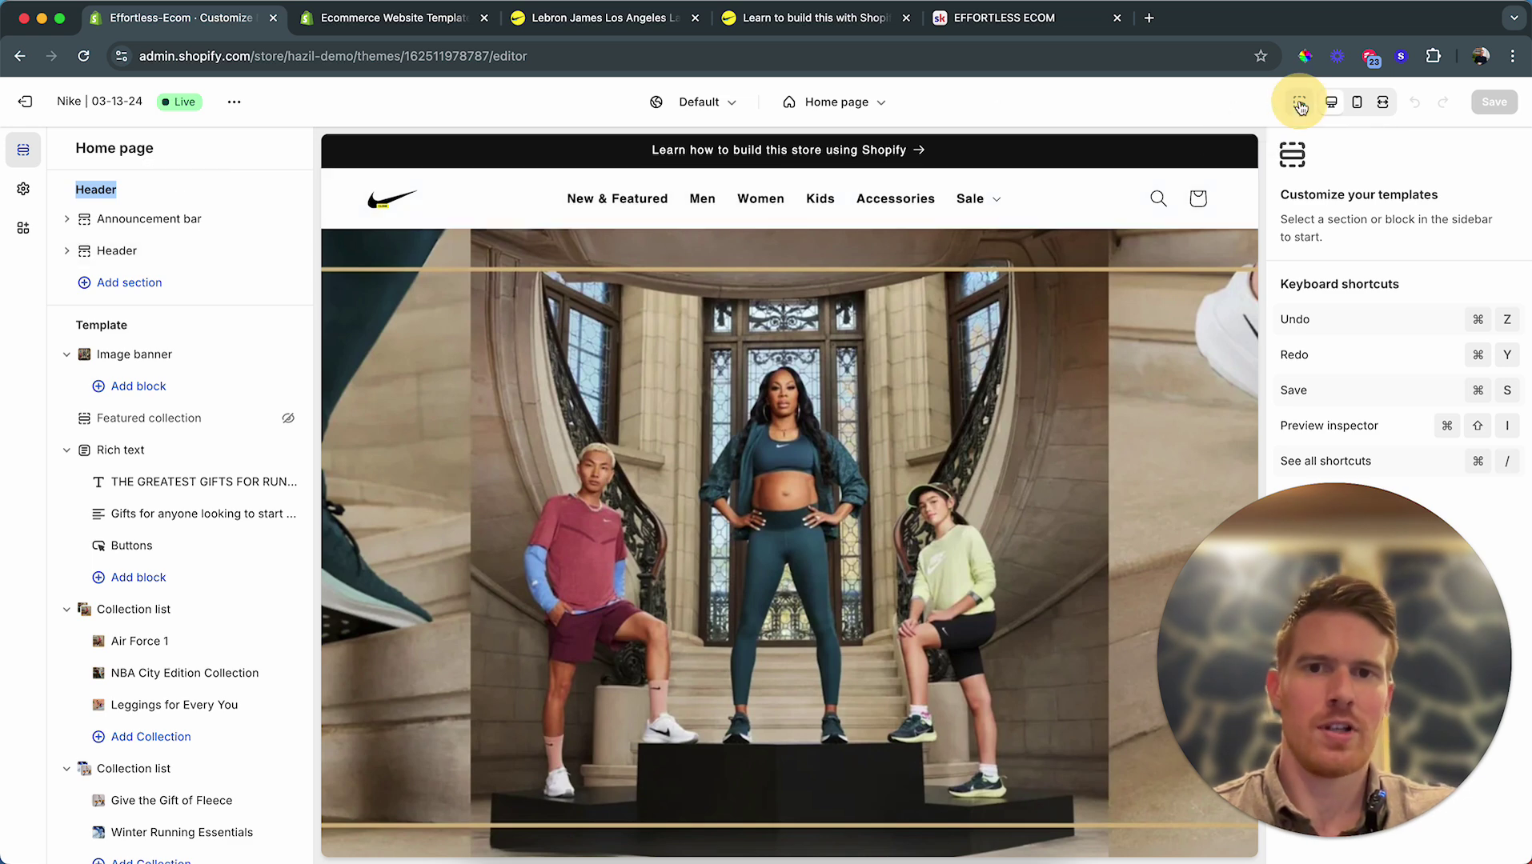
click(703, 204)
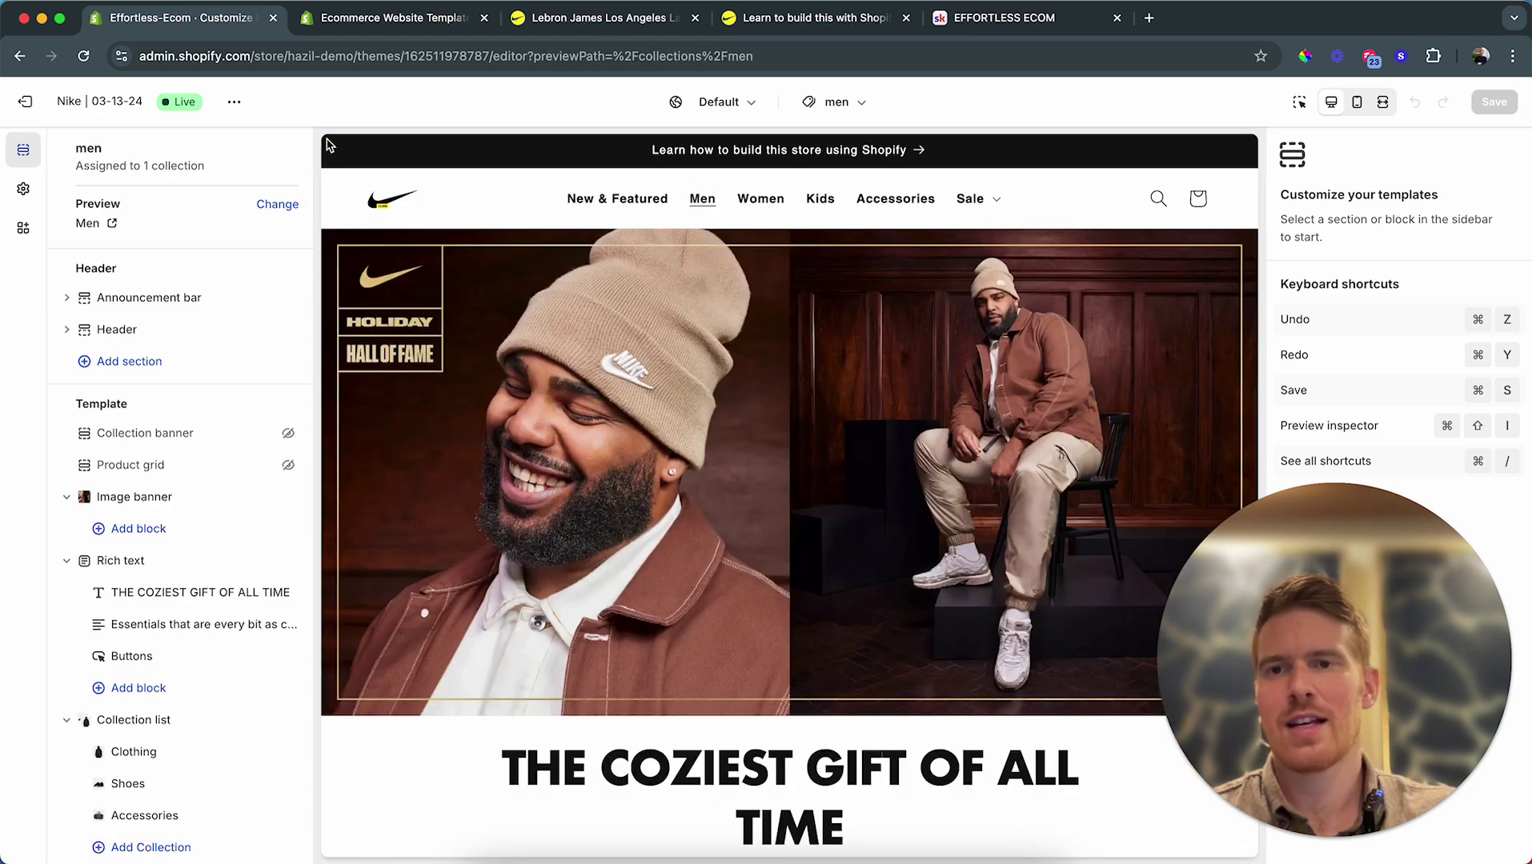
scroll(152, 512, down, 6)
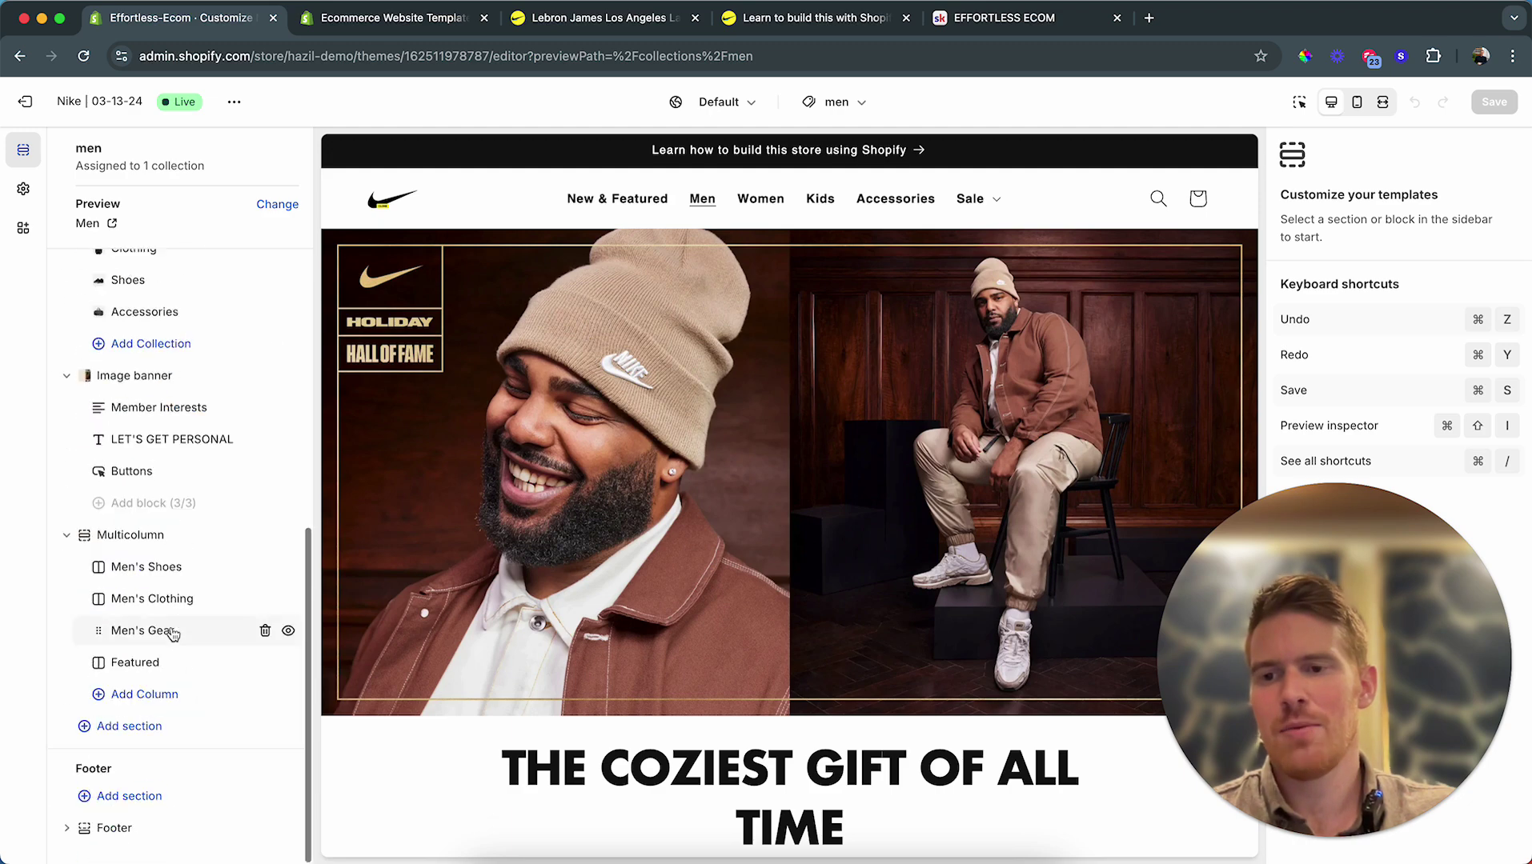
scroll(616, 742, down, 10)
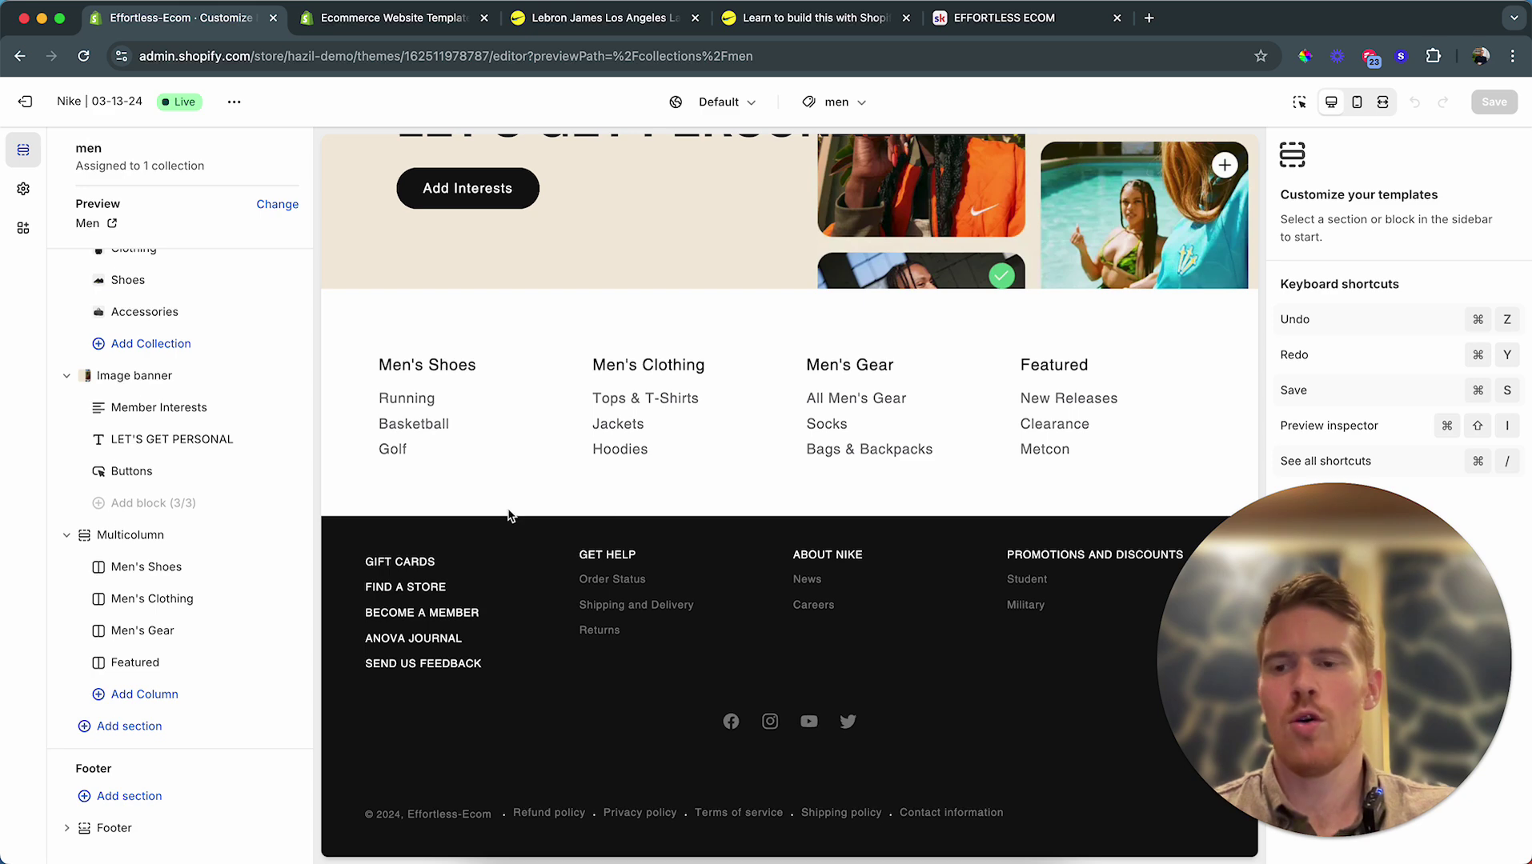
scroll(563, 273, up, 15)
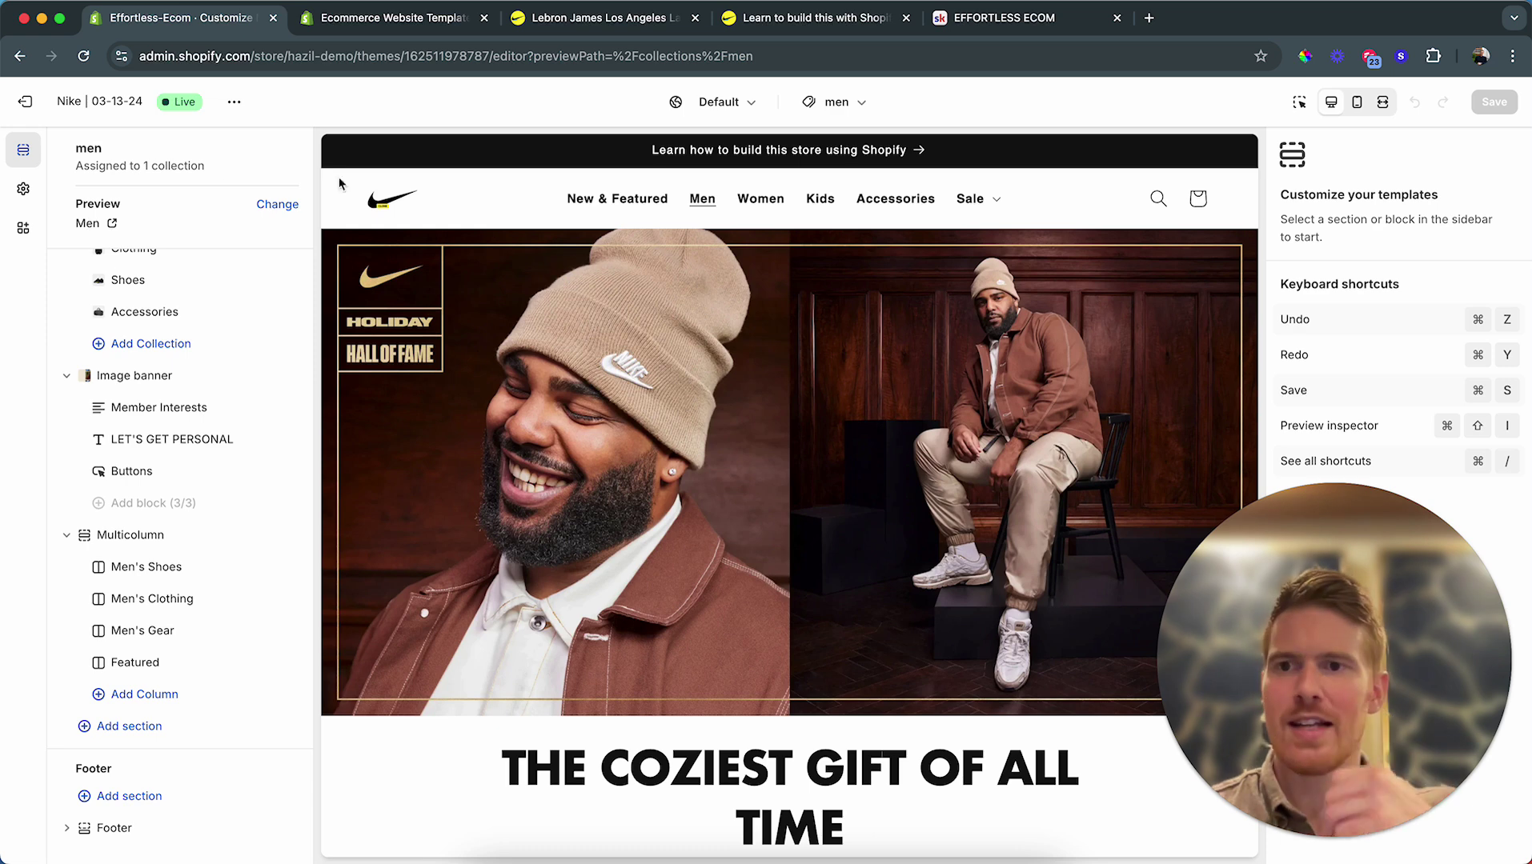
scroll(190, 523, up, 6)
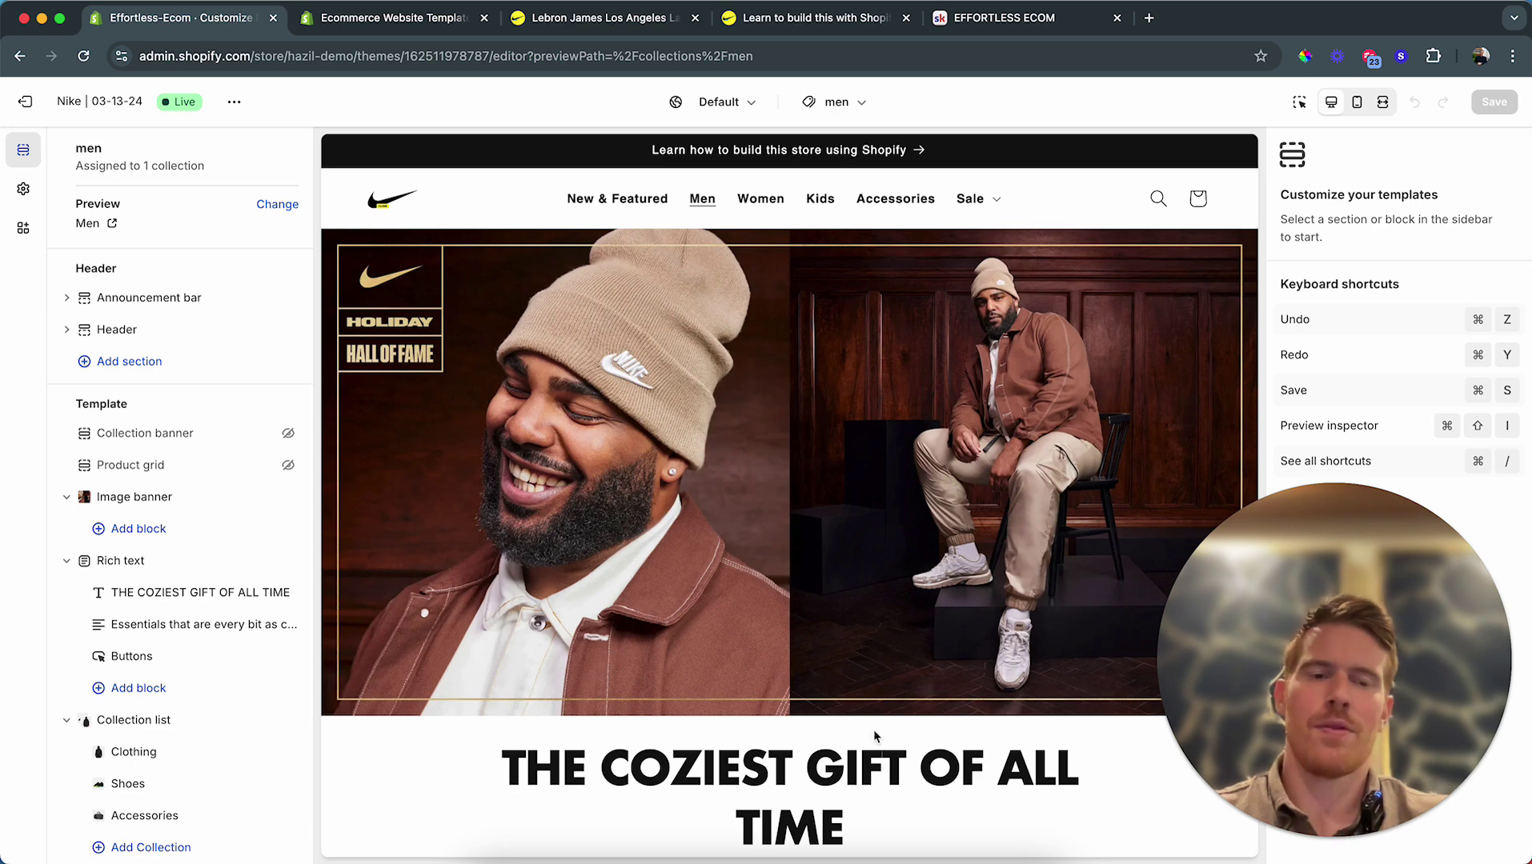
Step: Turn on the preview inspector and select the Men page's hero image banner and the rich text section below it
click(1299, 102)
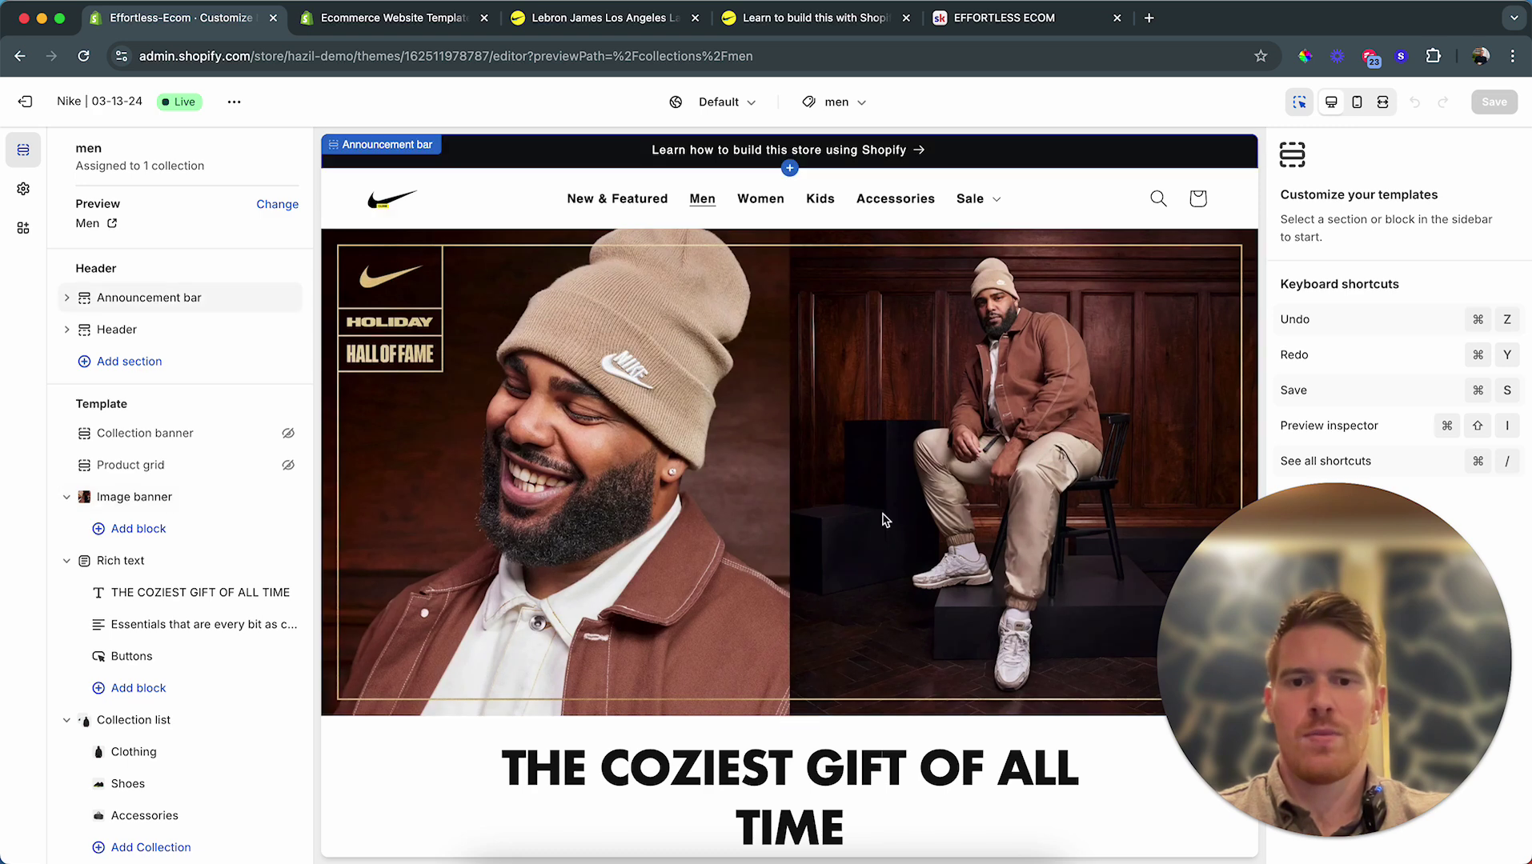
scroll(880, 512, down, 2)
click(845, 420)
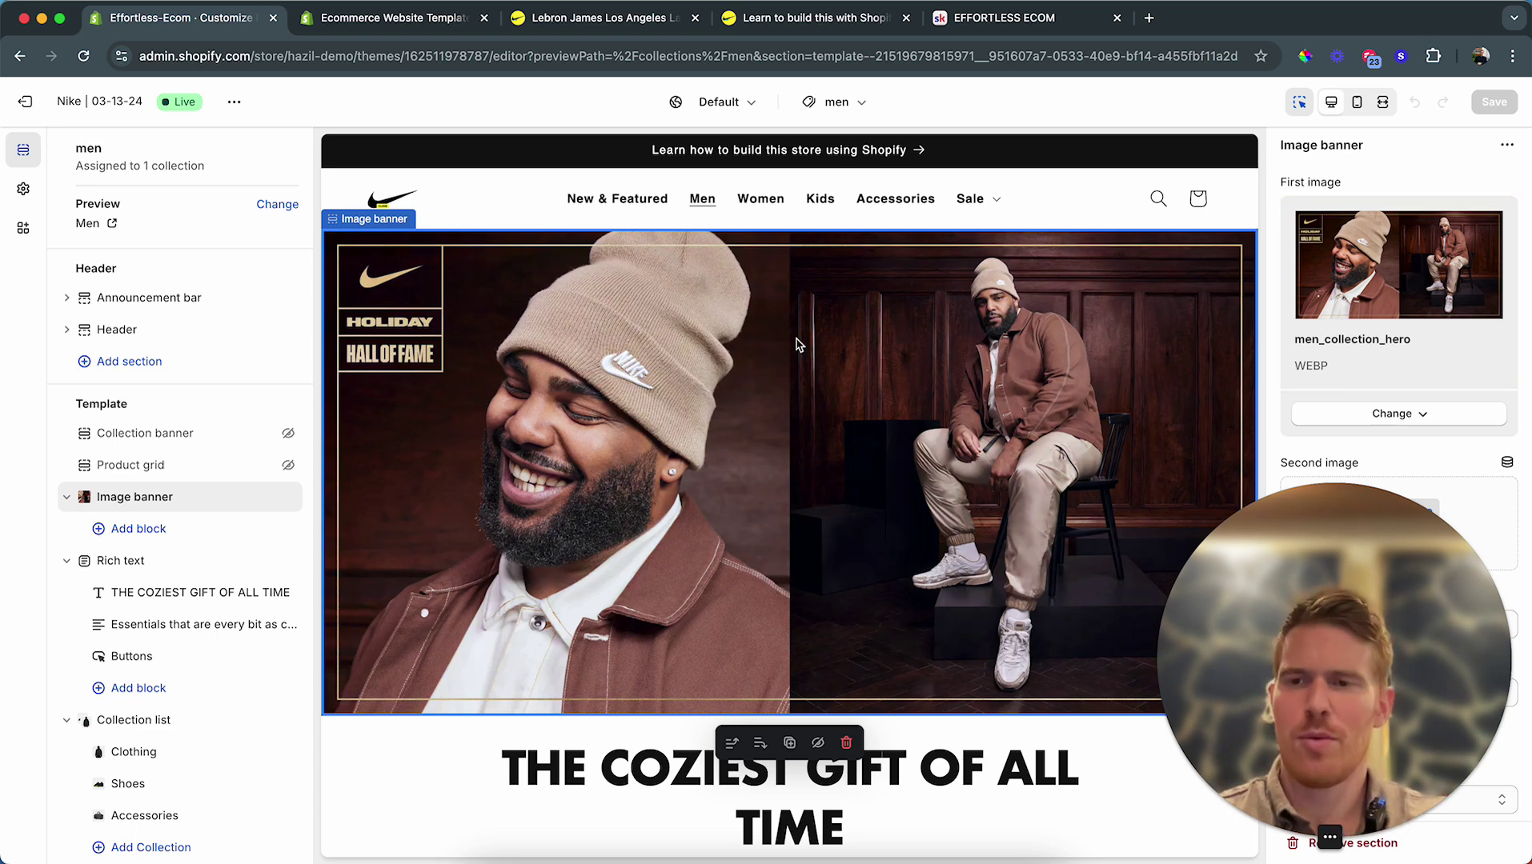
scroll(698, 462, down, 1)
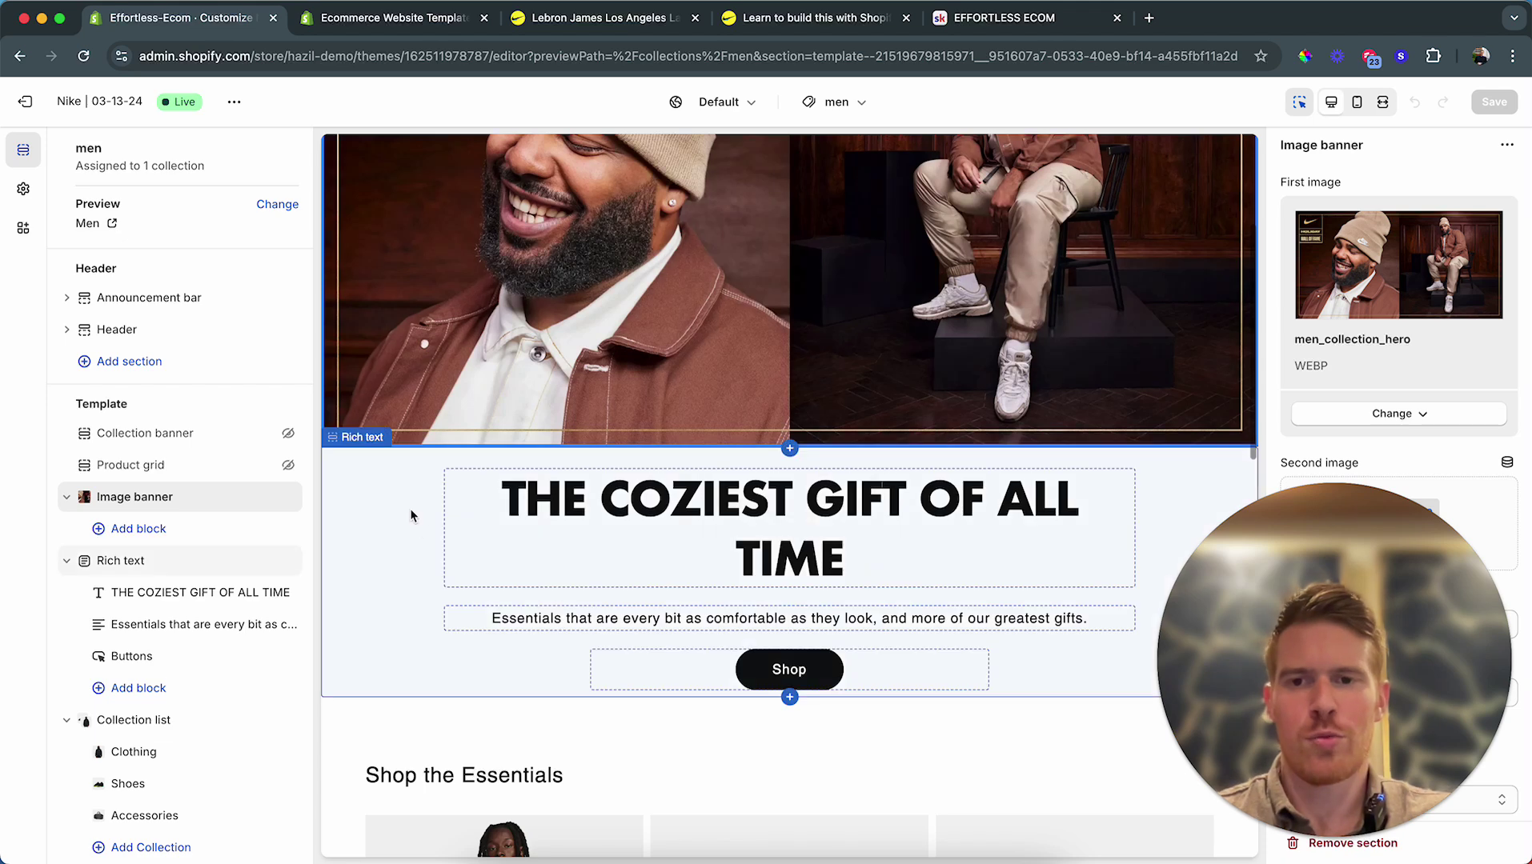
click(377, 544)
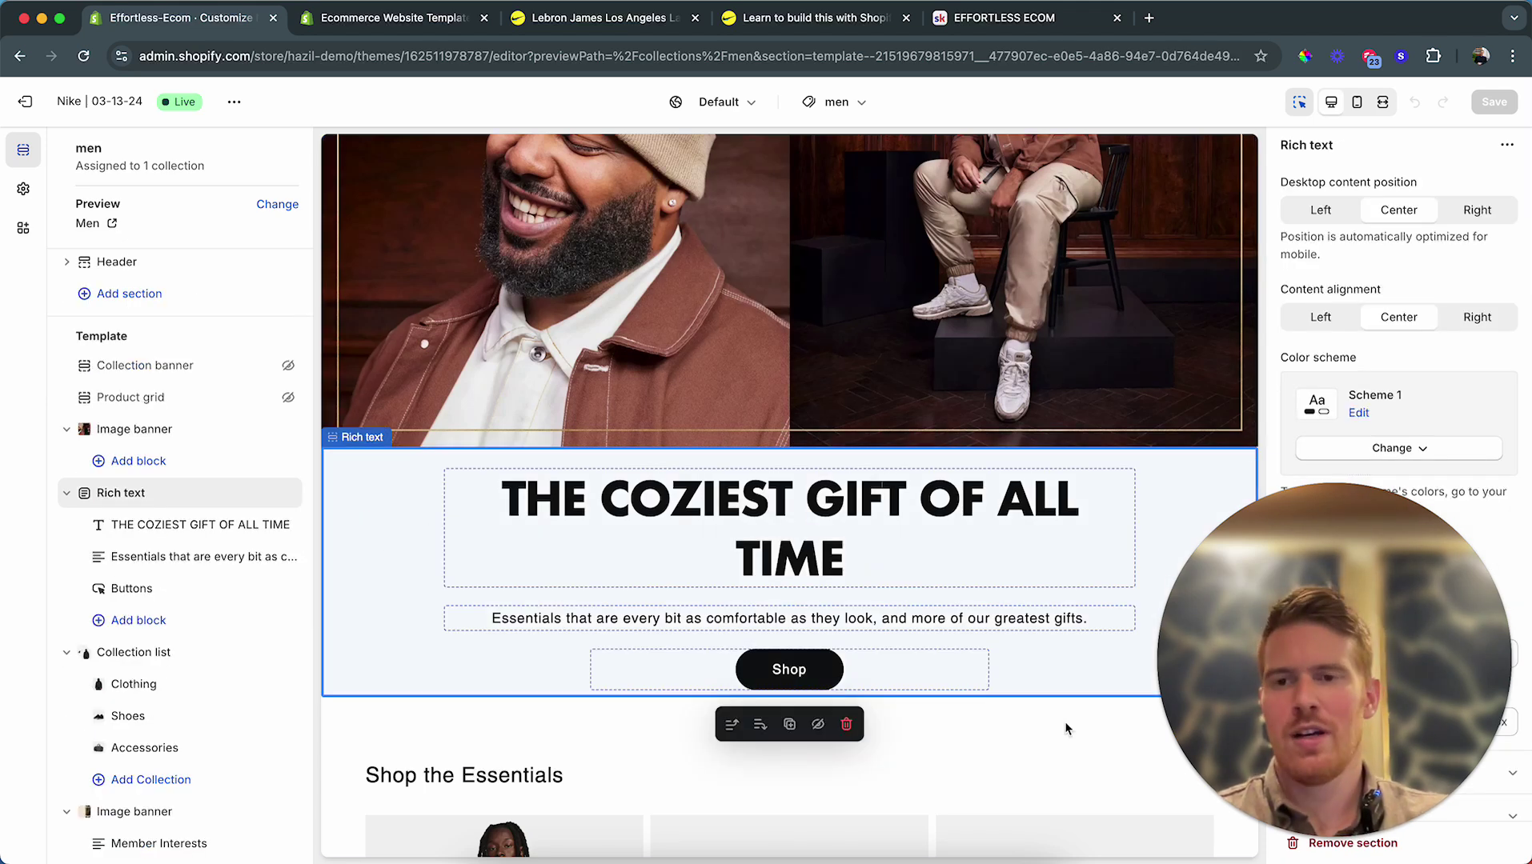
Step: Add a Rich text section at the end of the Men page's template, finding it by searching for "rich"
drag(1260, 682, 422, 674)
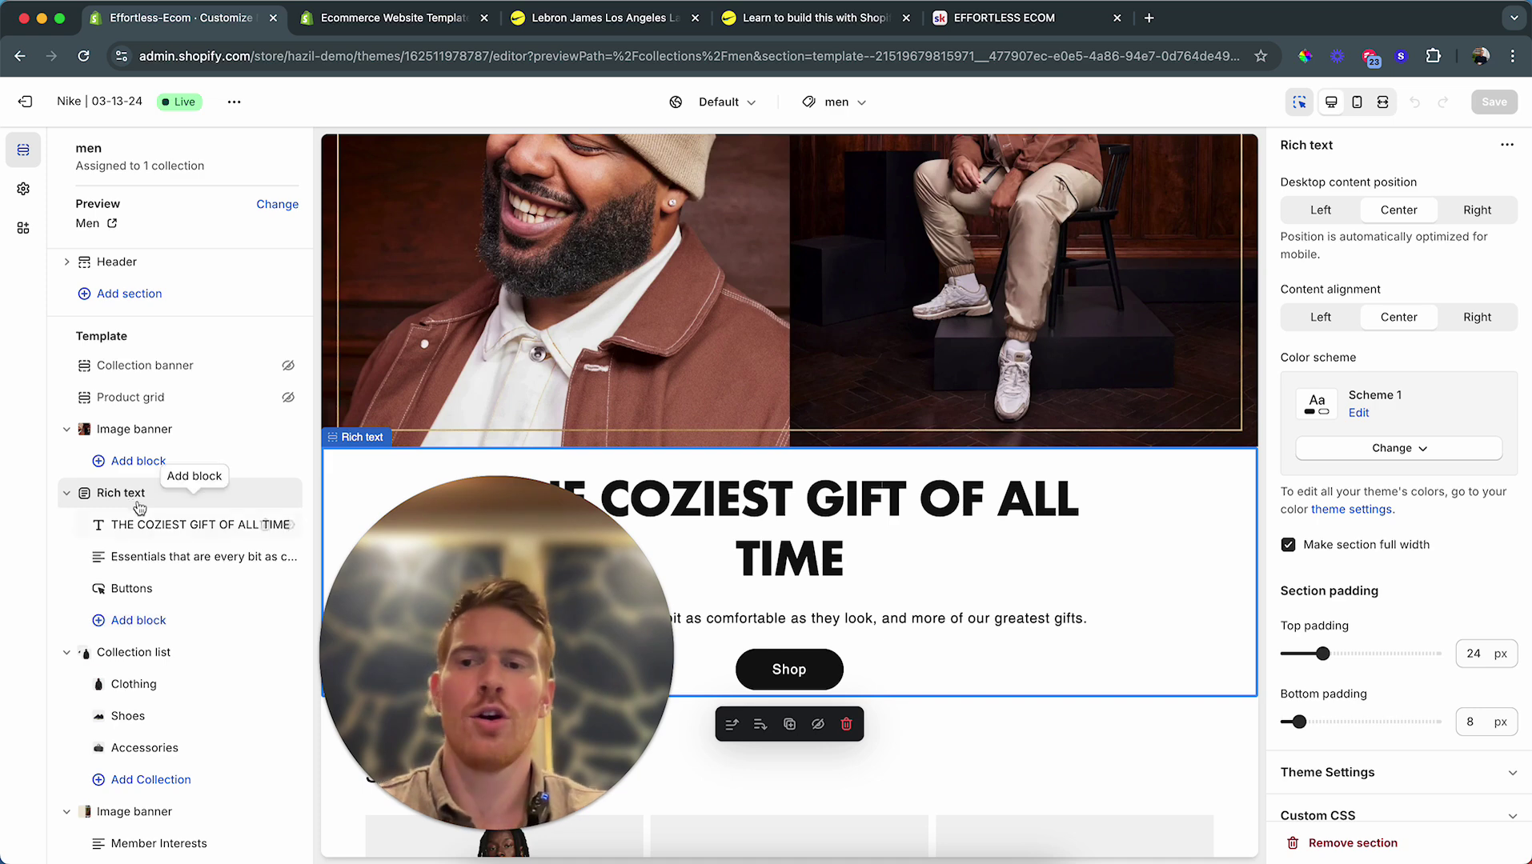
scroll(148, 714, down, 1)
scroll(148, 715, down, 5)
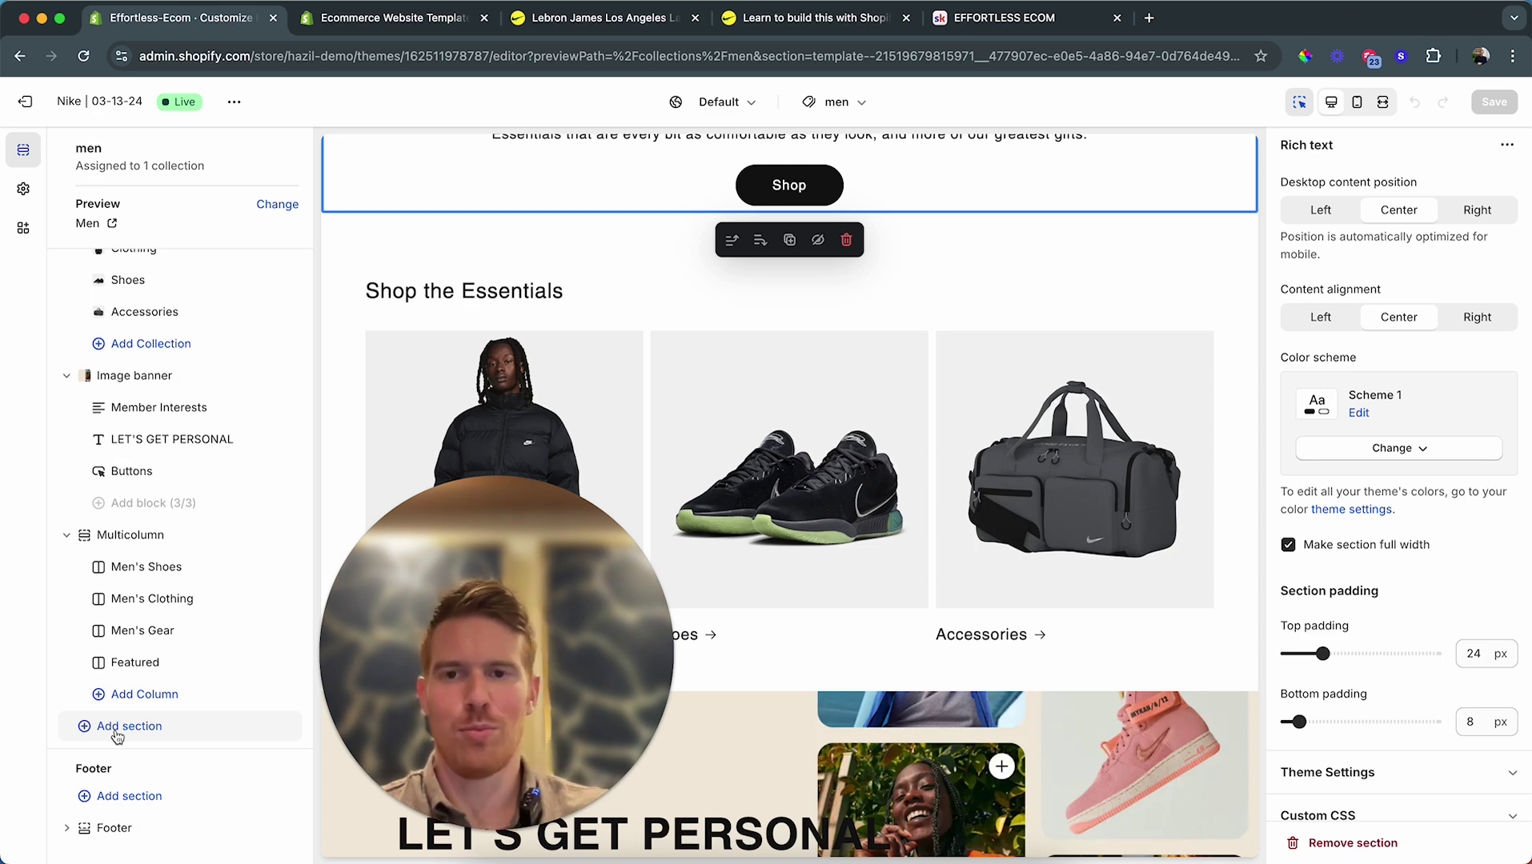
click(118, 728)
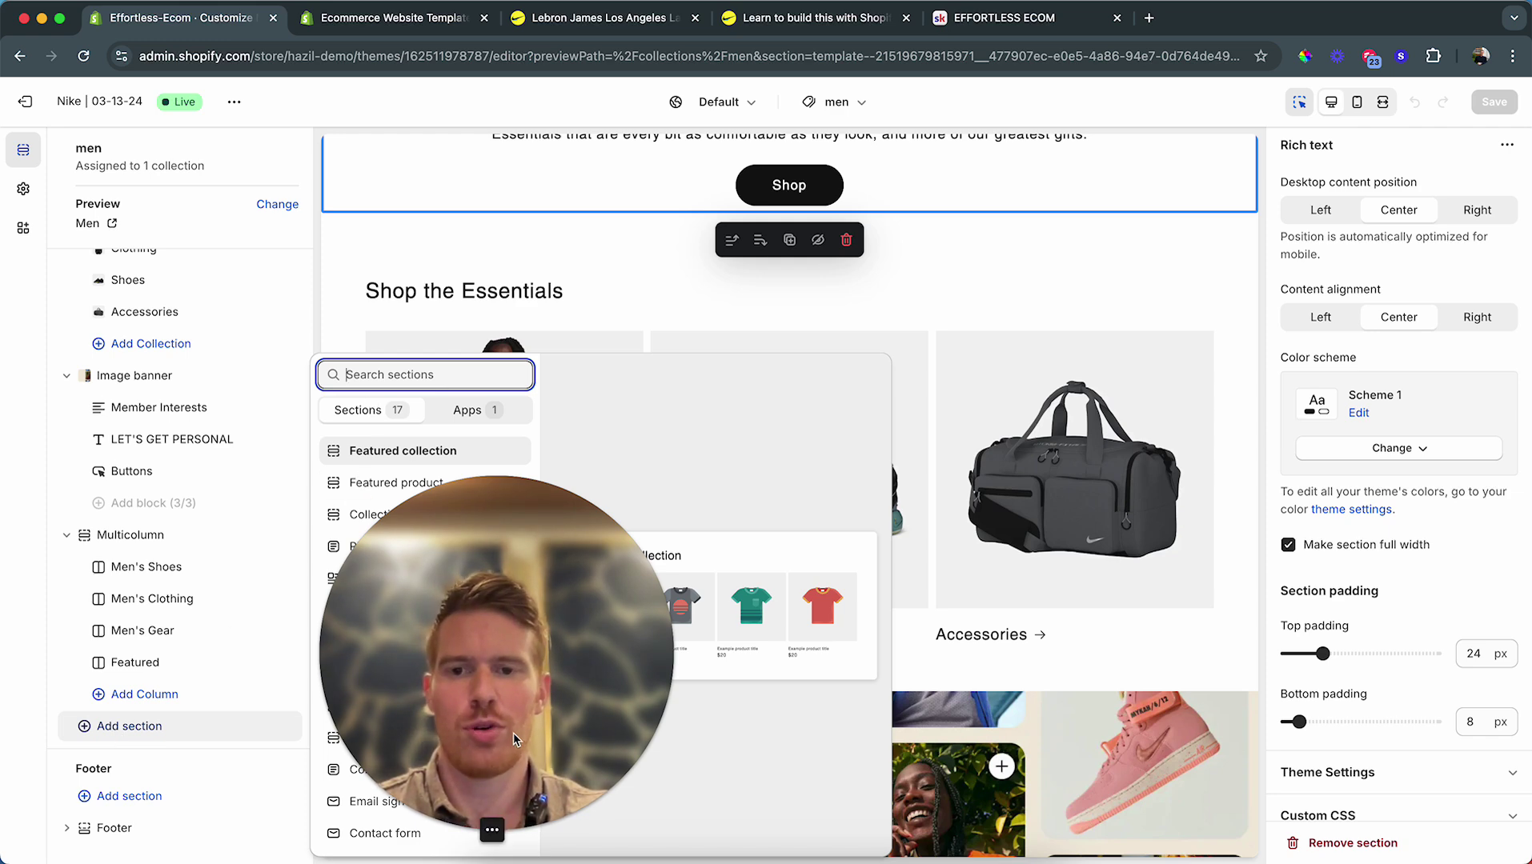
click(393, 375)
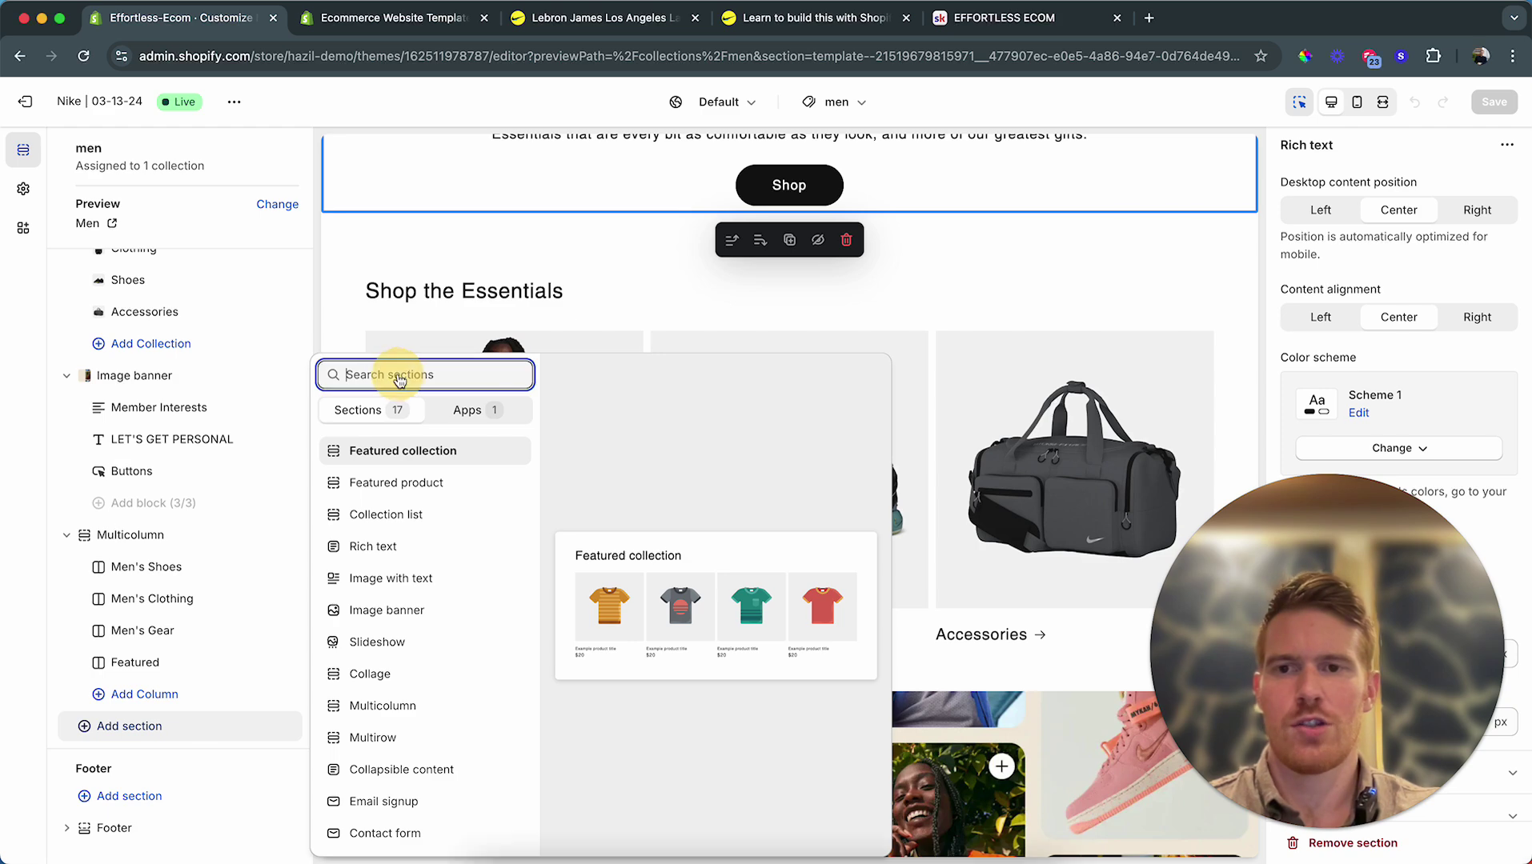
text(rich)
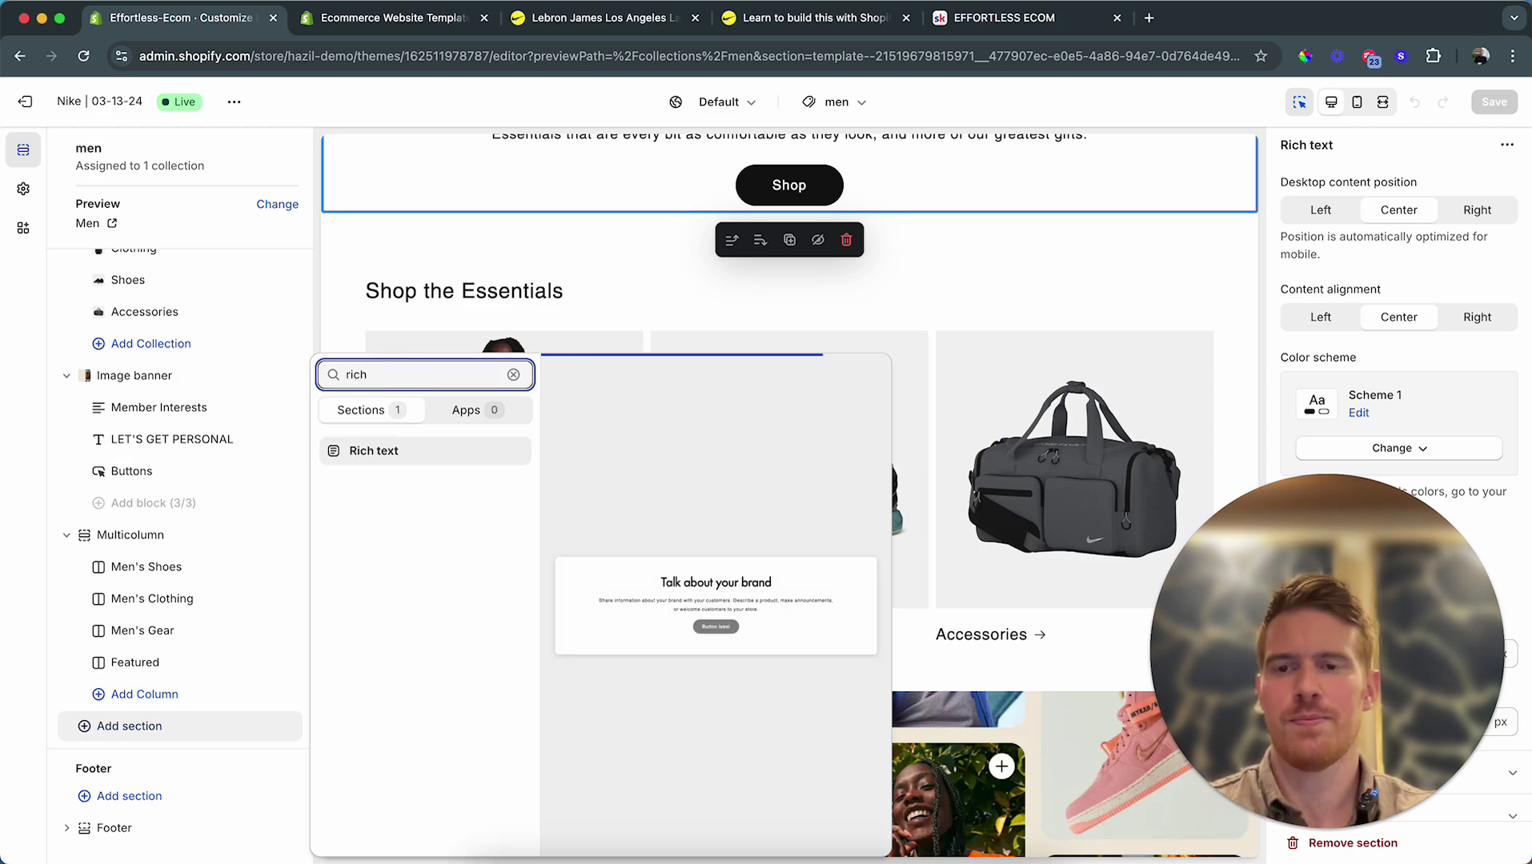
click(392, 449)
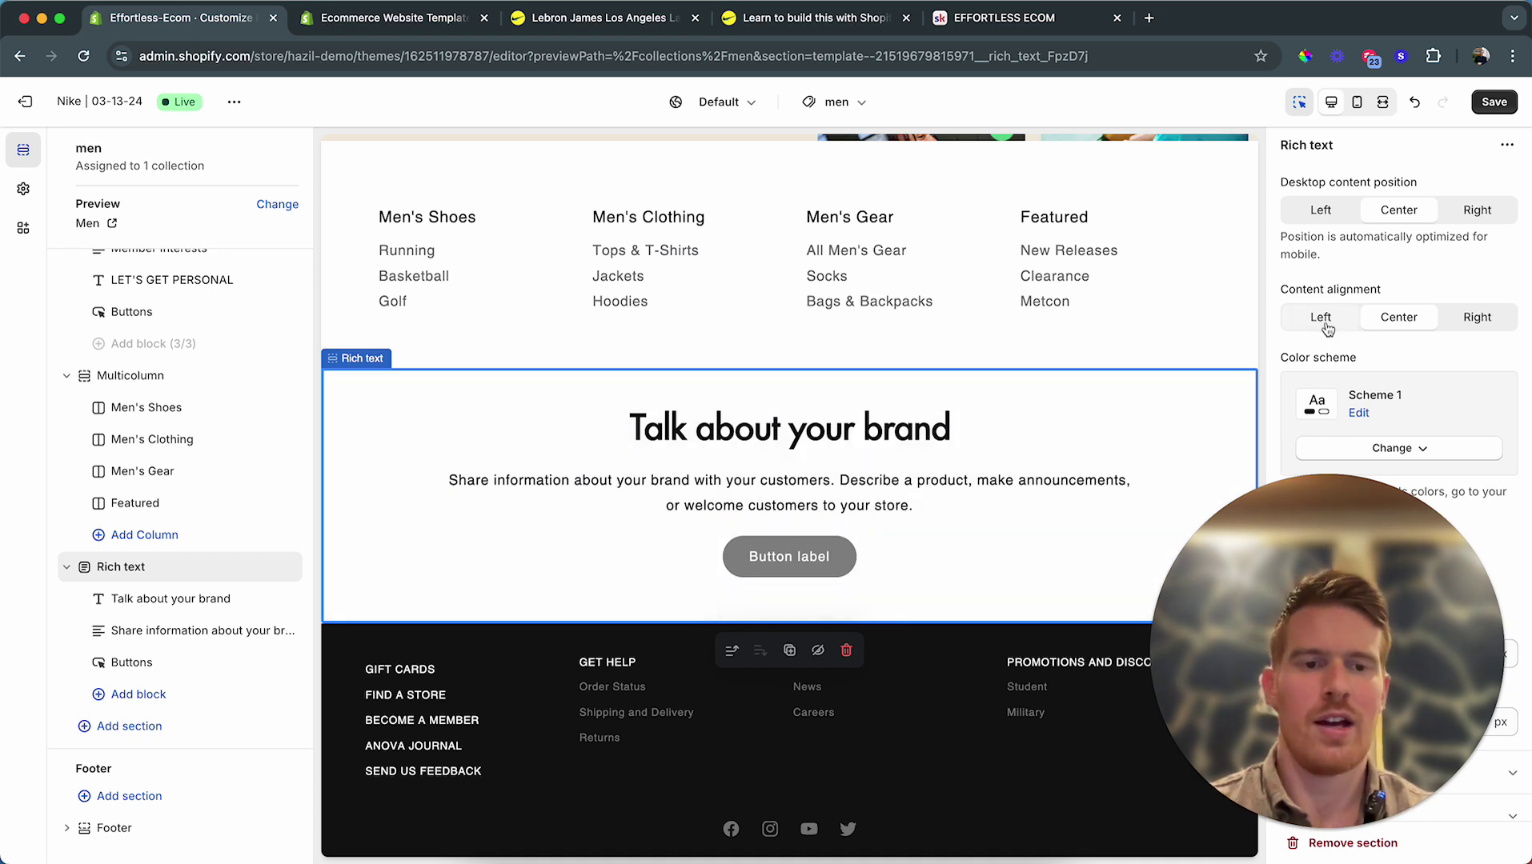
Step: Try the left and right options for the new Rich text section's position and alignment, returning both to Center
click(1326, 211)
click(1393, 213)
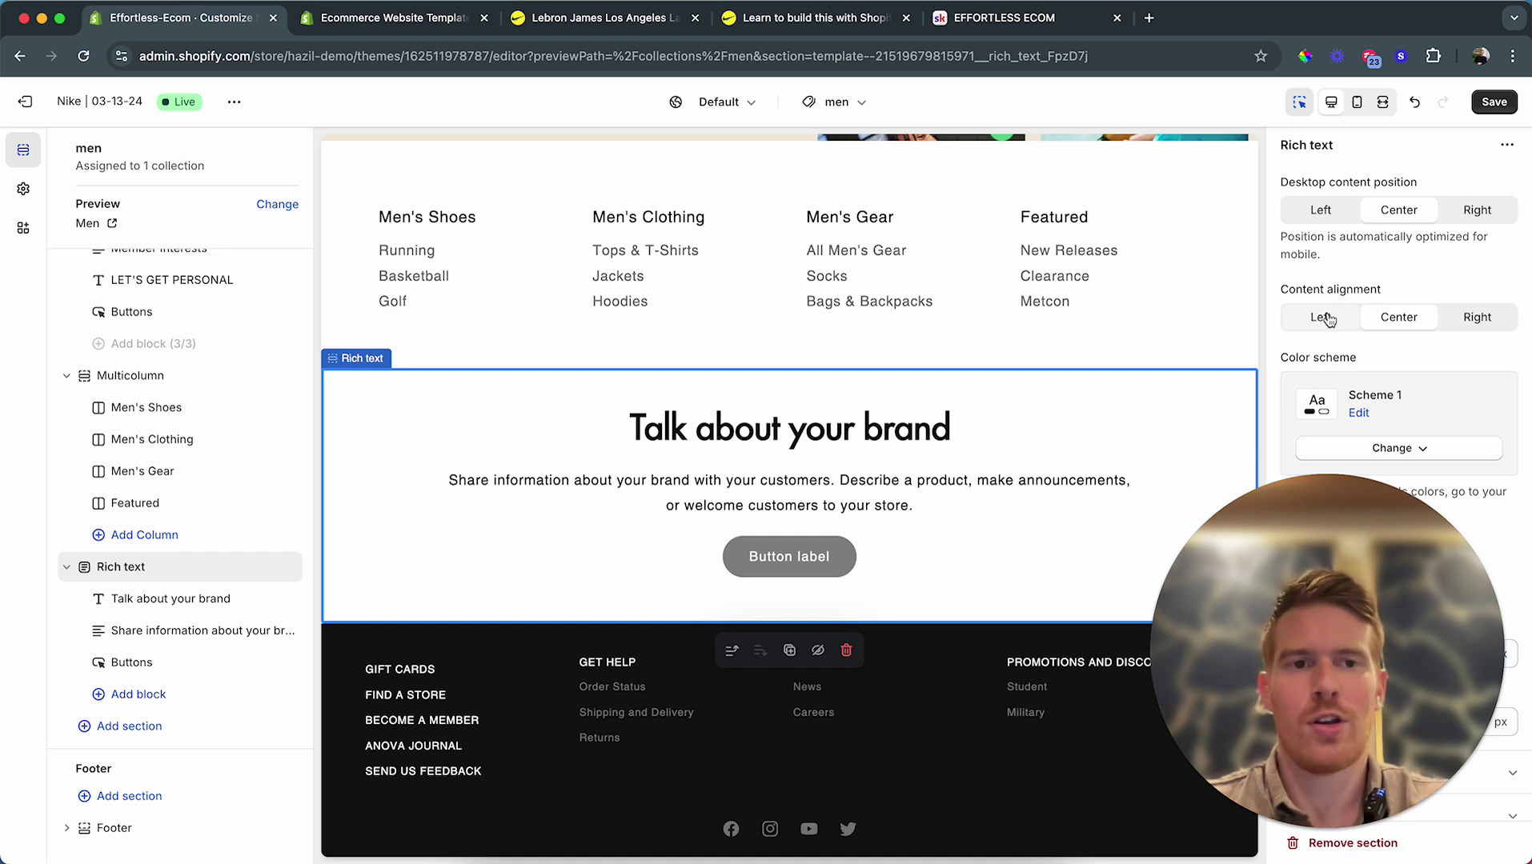
click(1327, 318)
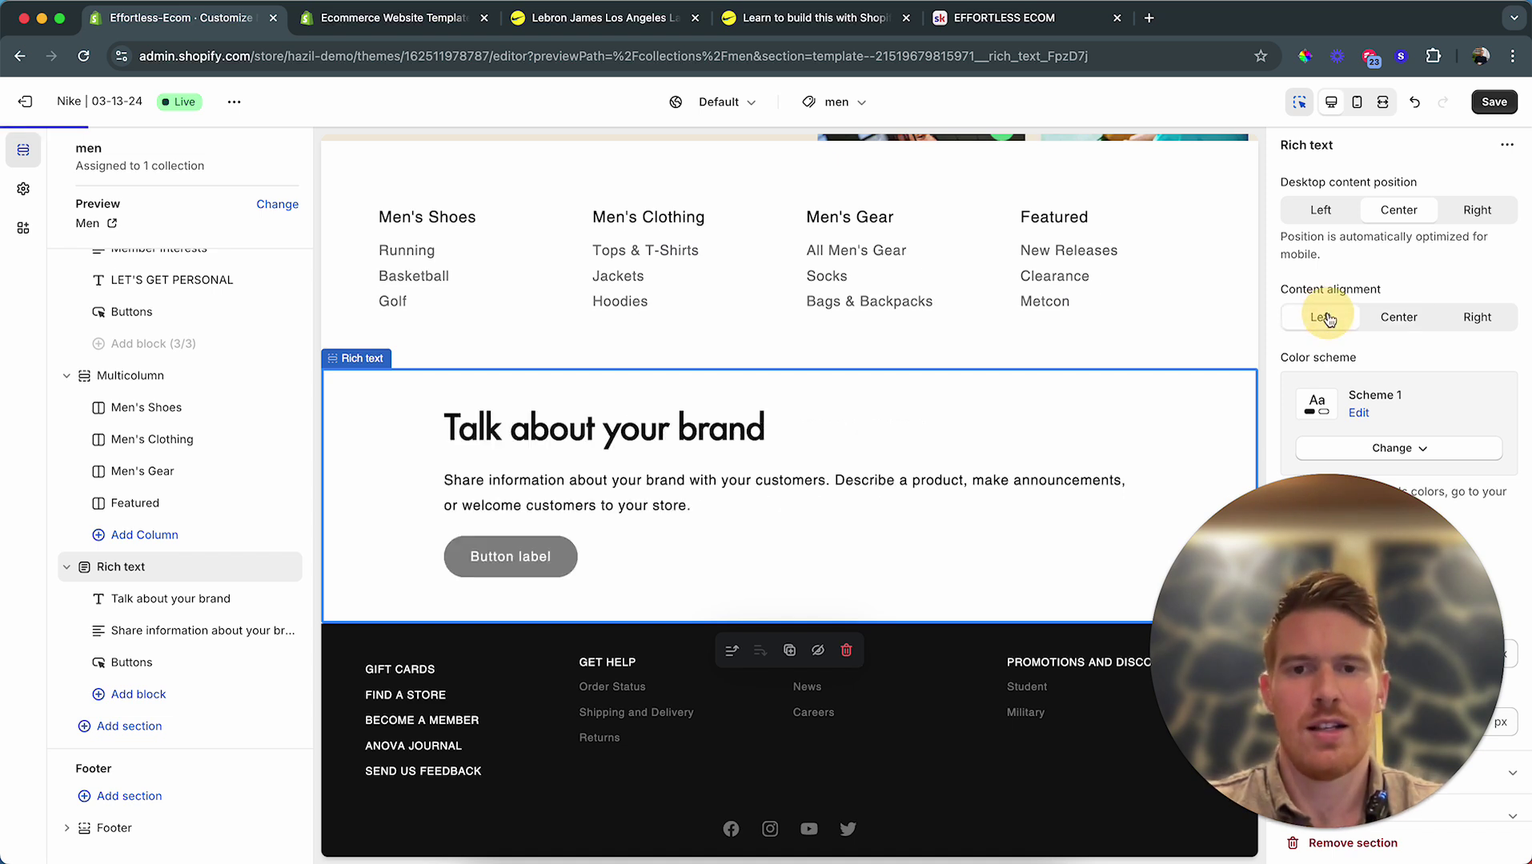
click(1483, 320)
click(1401, 319)
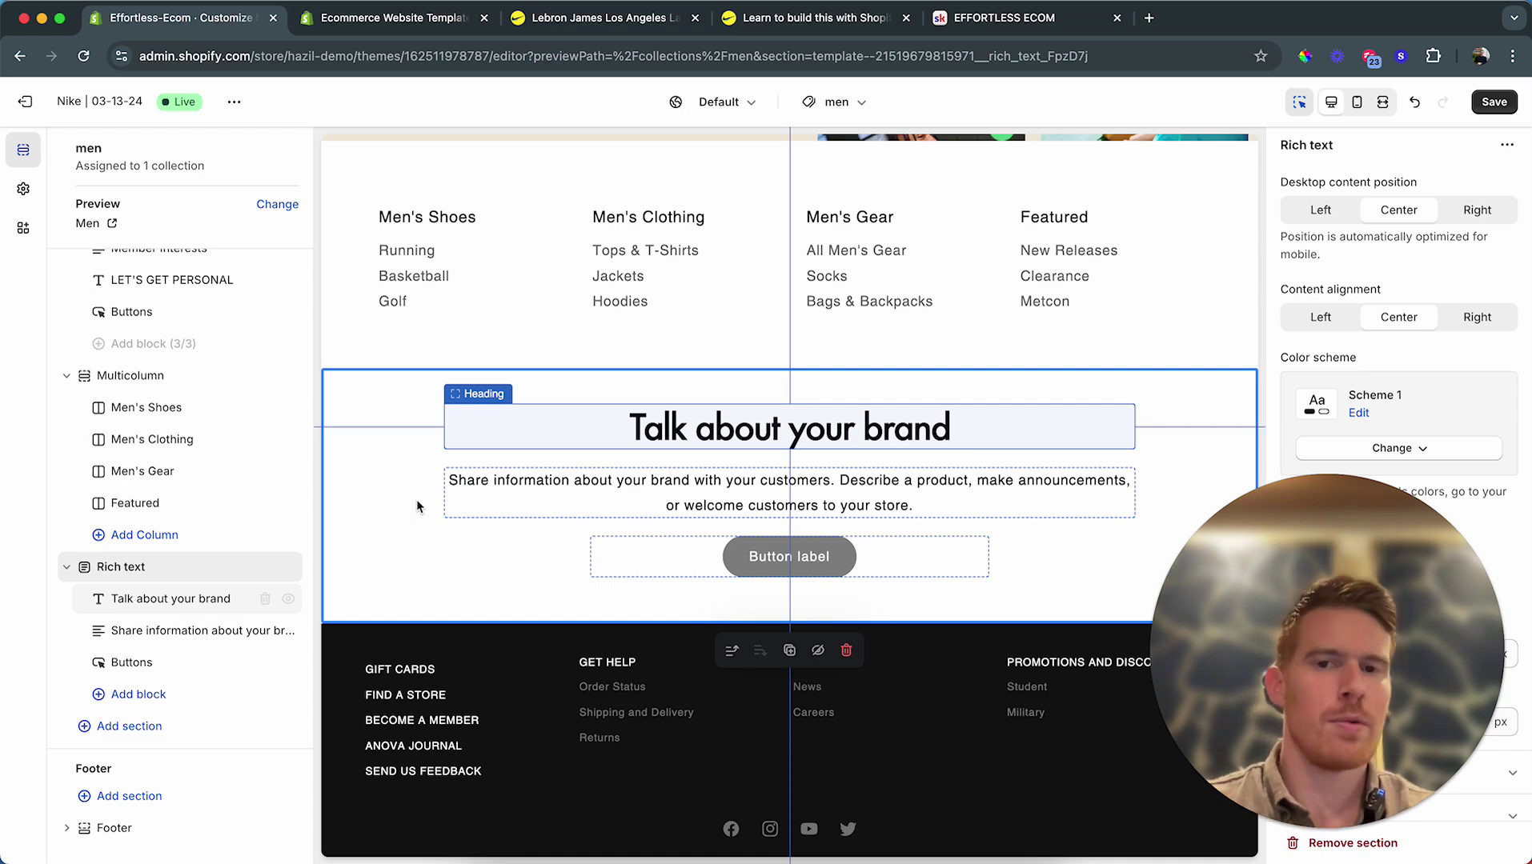
Step: Change the new section's heading to "This is fun" and try the Large, Extra large and Small heading sizes before restoring Medium
click(186, 602)
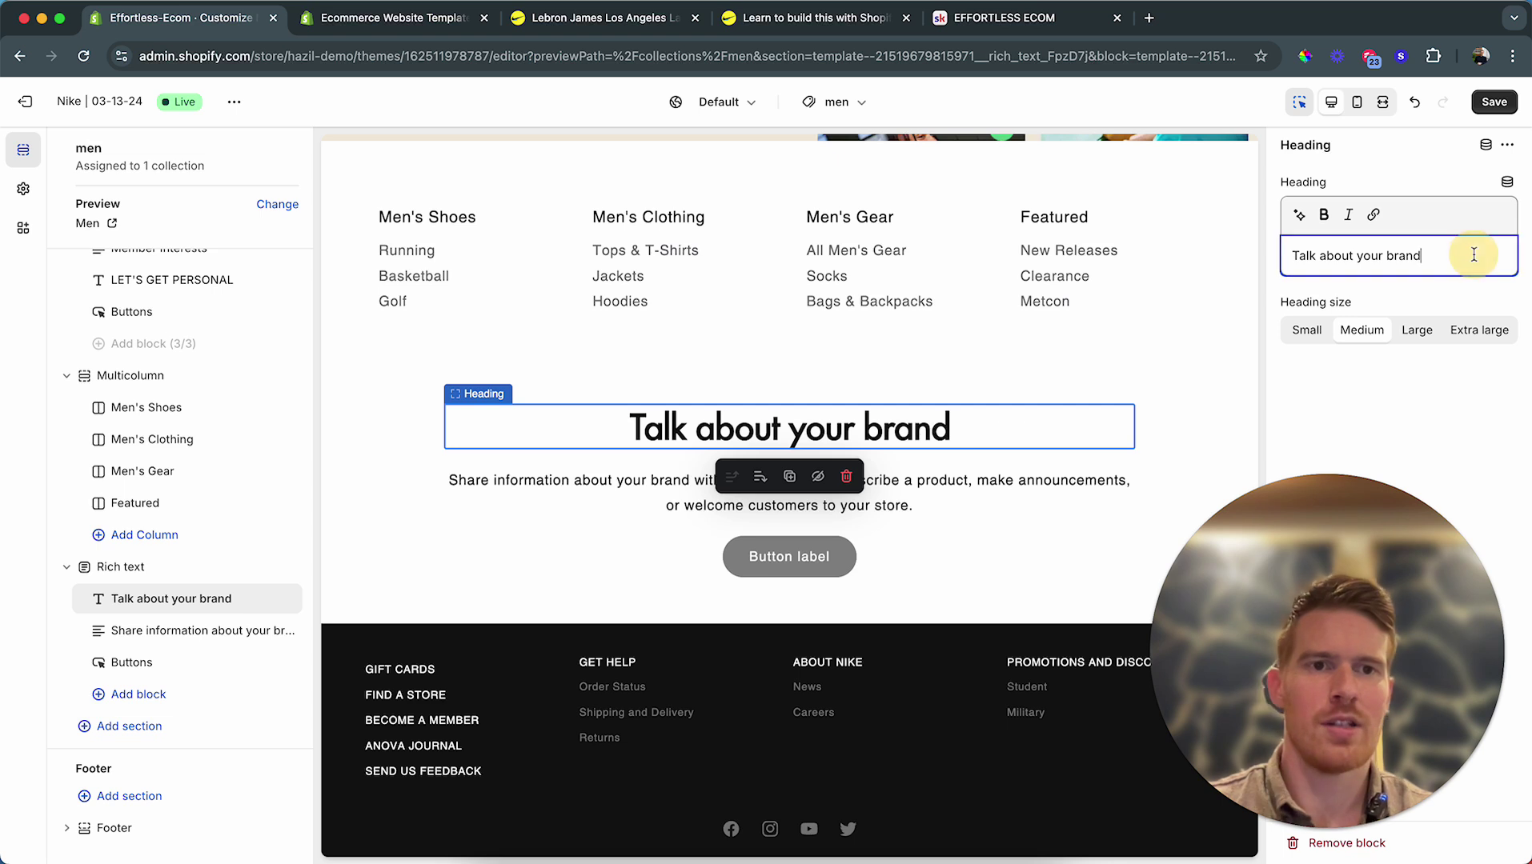
triple_click(1473, 255)
text(This is fun)
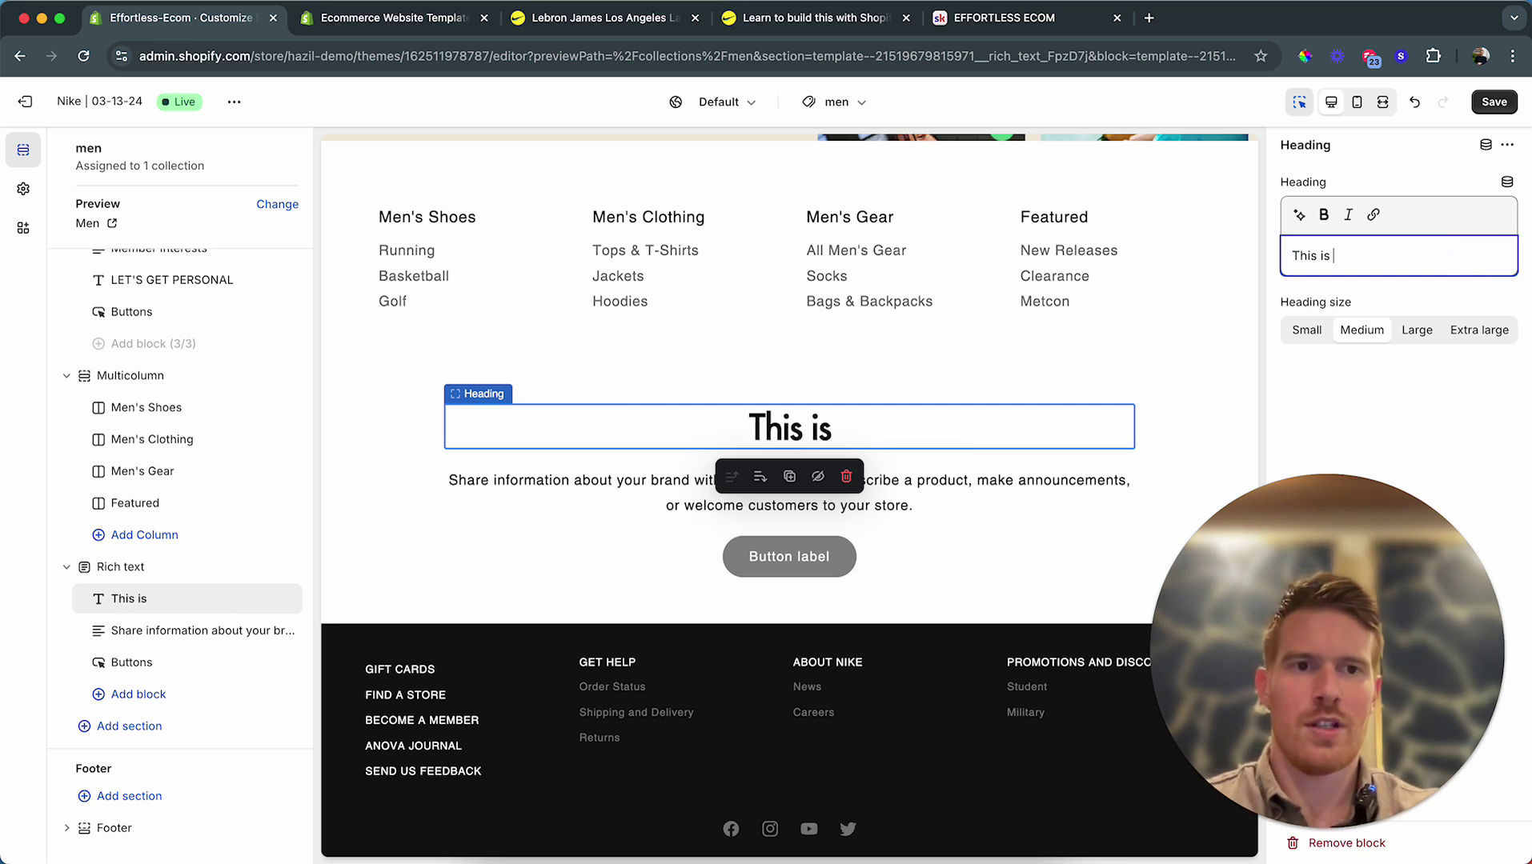
click(1413, 330)
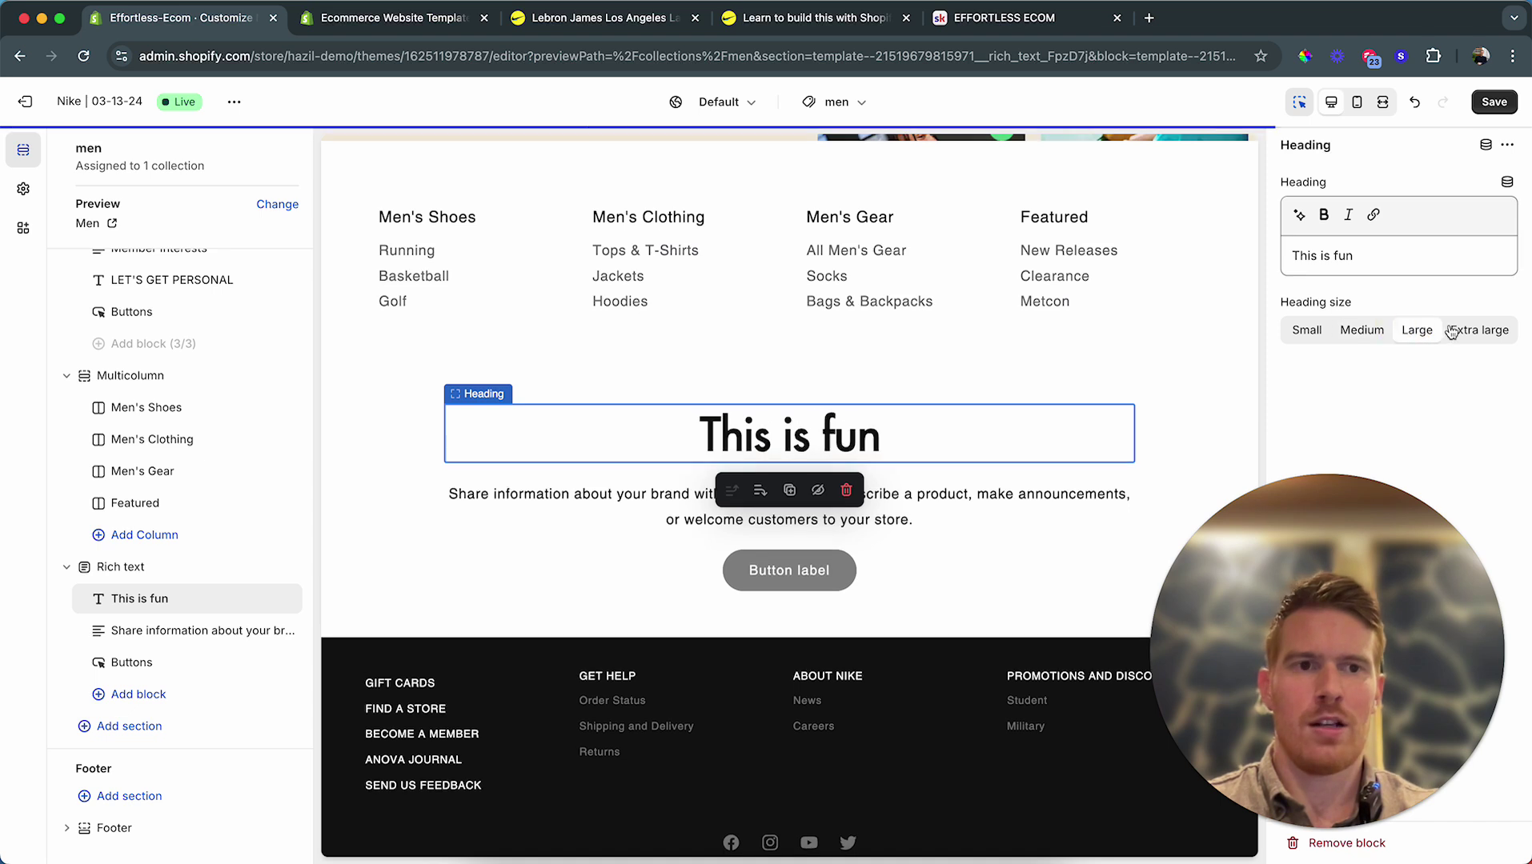
click(1479, 329)
click(1308, 331)
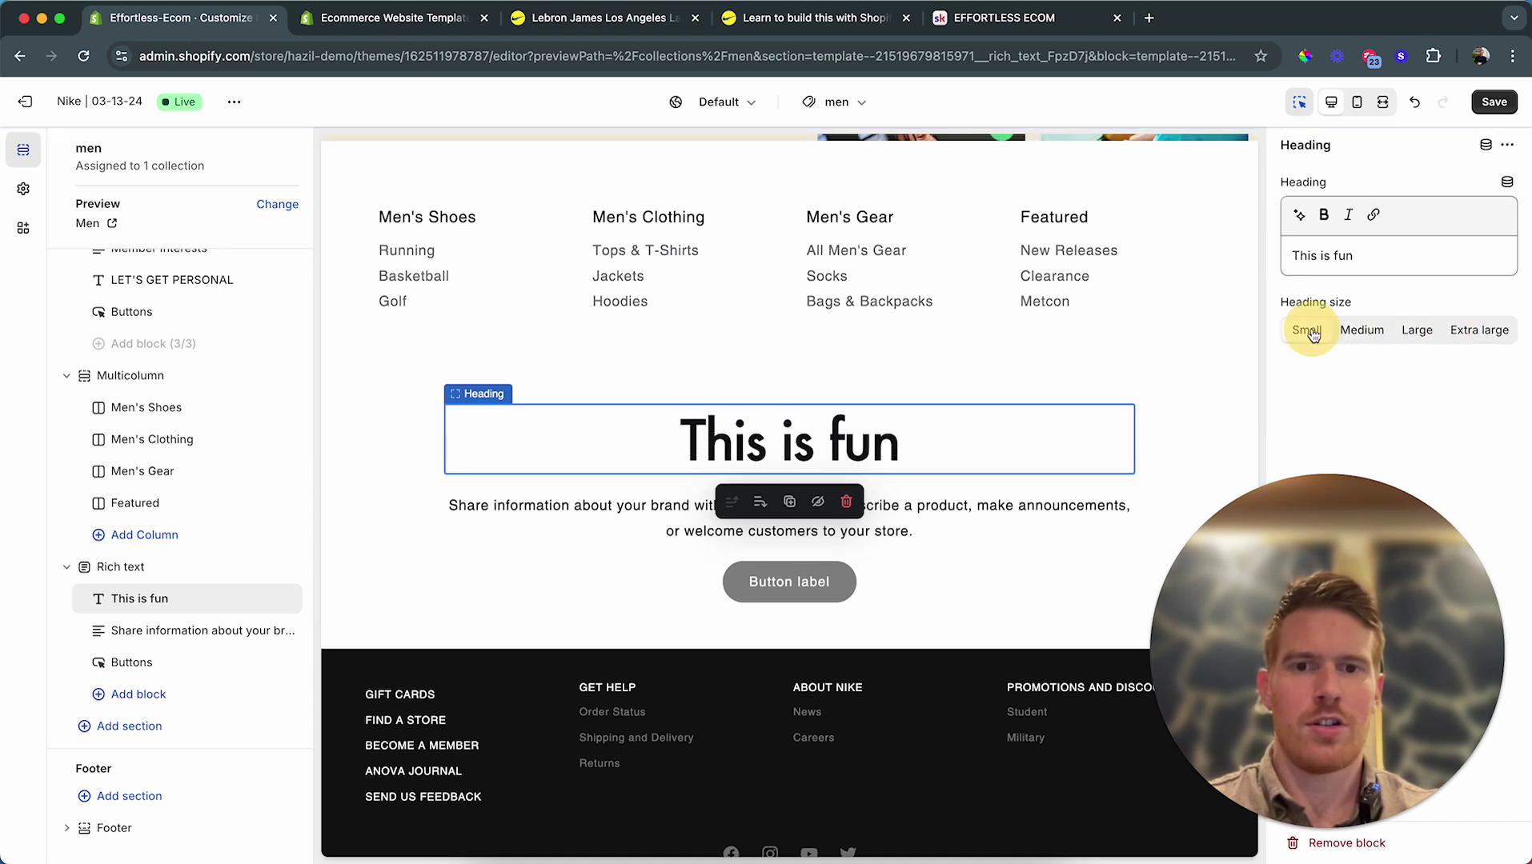
click(1361, 330)
Step: Hide the Buttons block of the new Rich text section and delete the whole section from the Men page
click(116, 632)
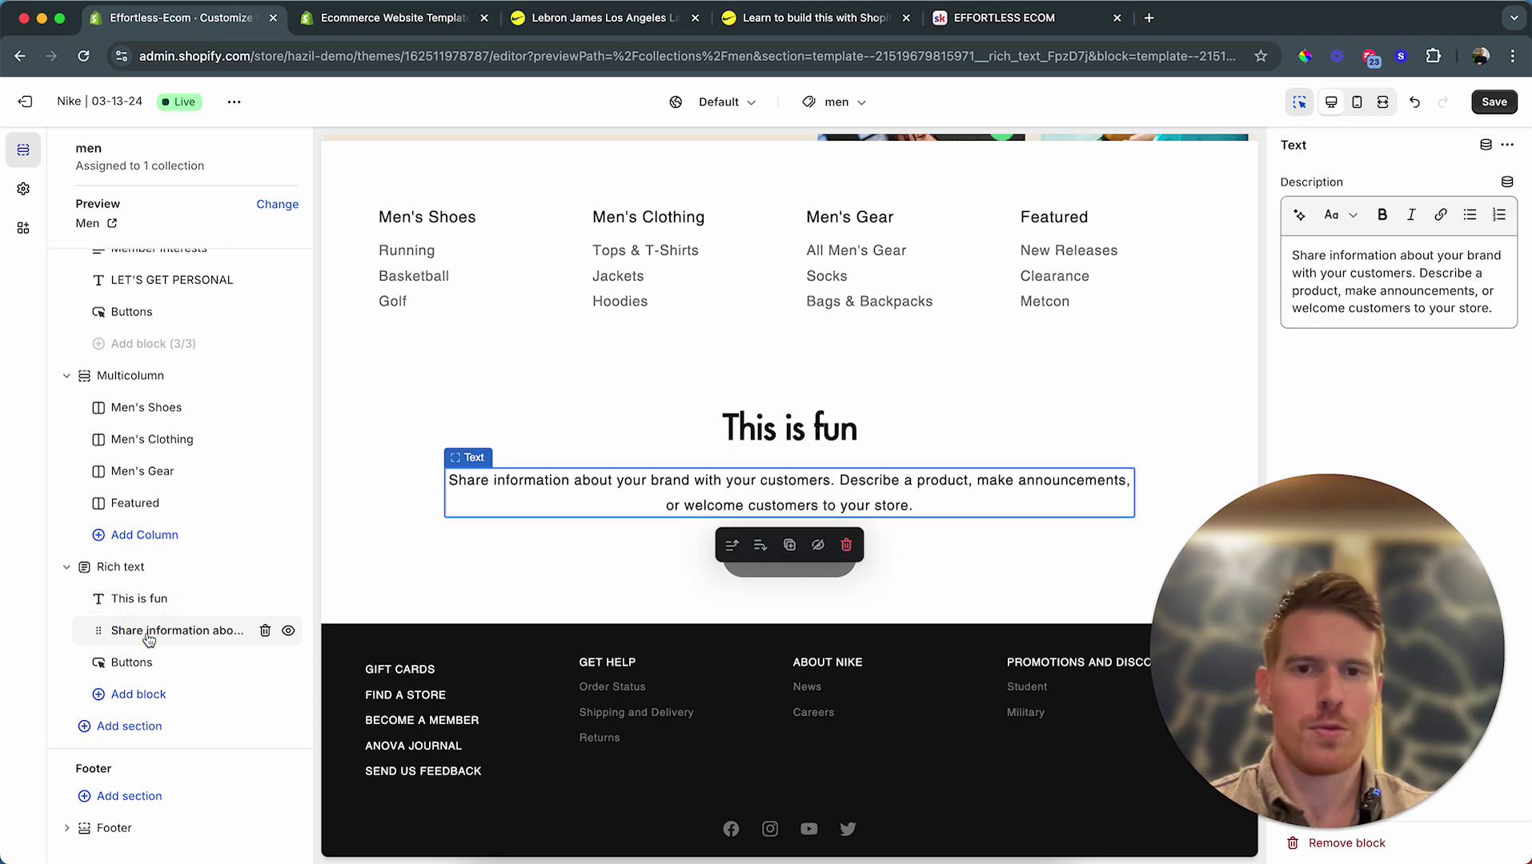
click(136, 672)
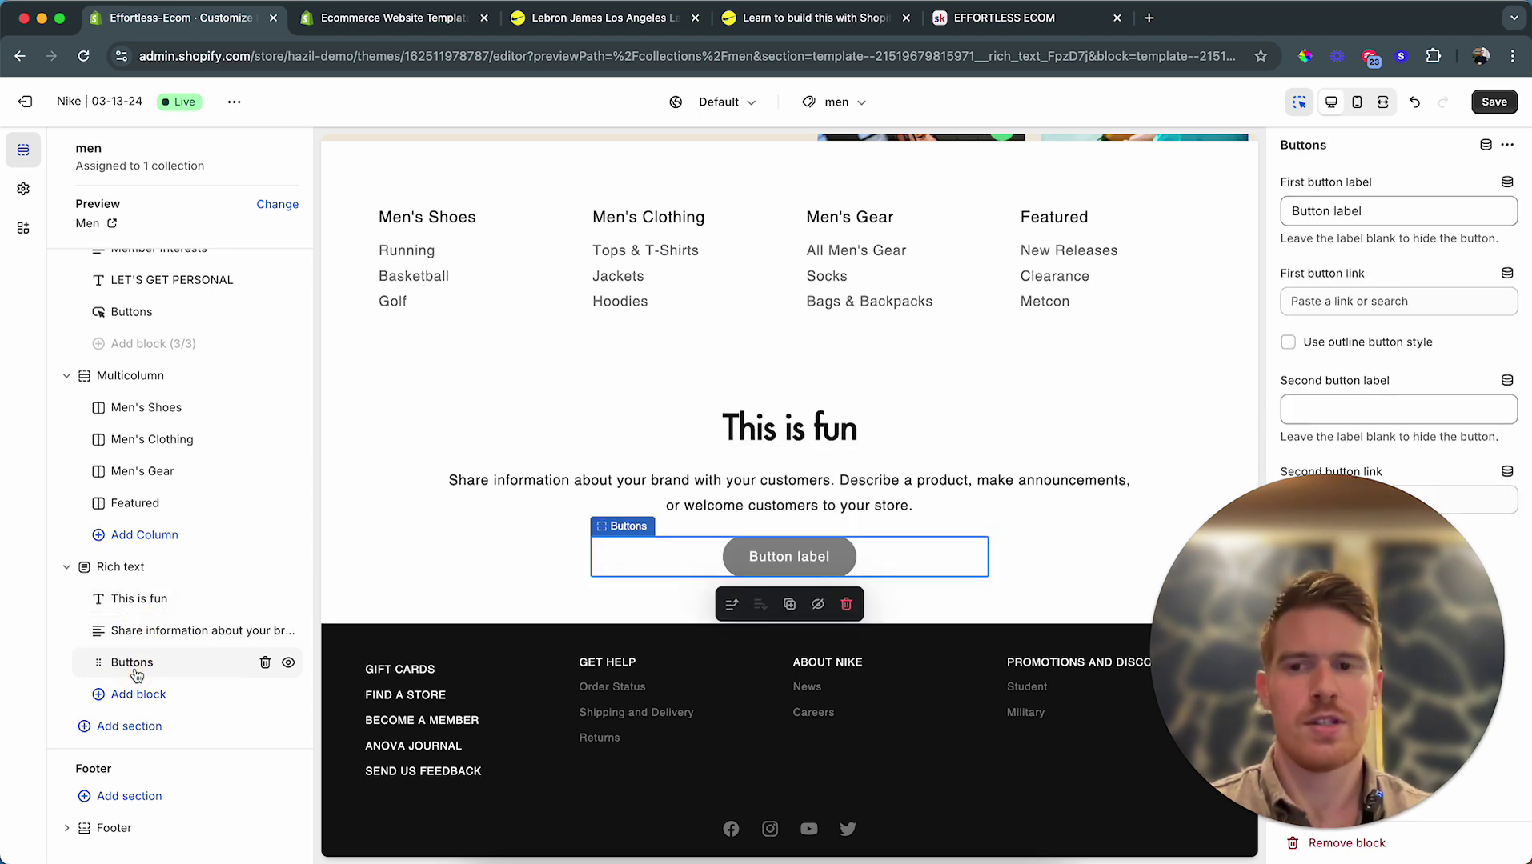
click(289, 664)
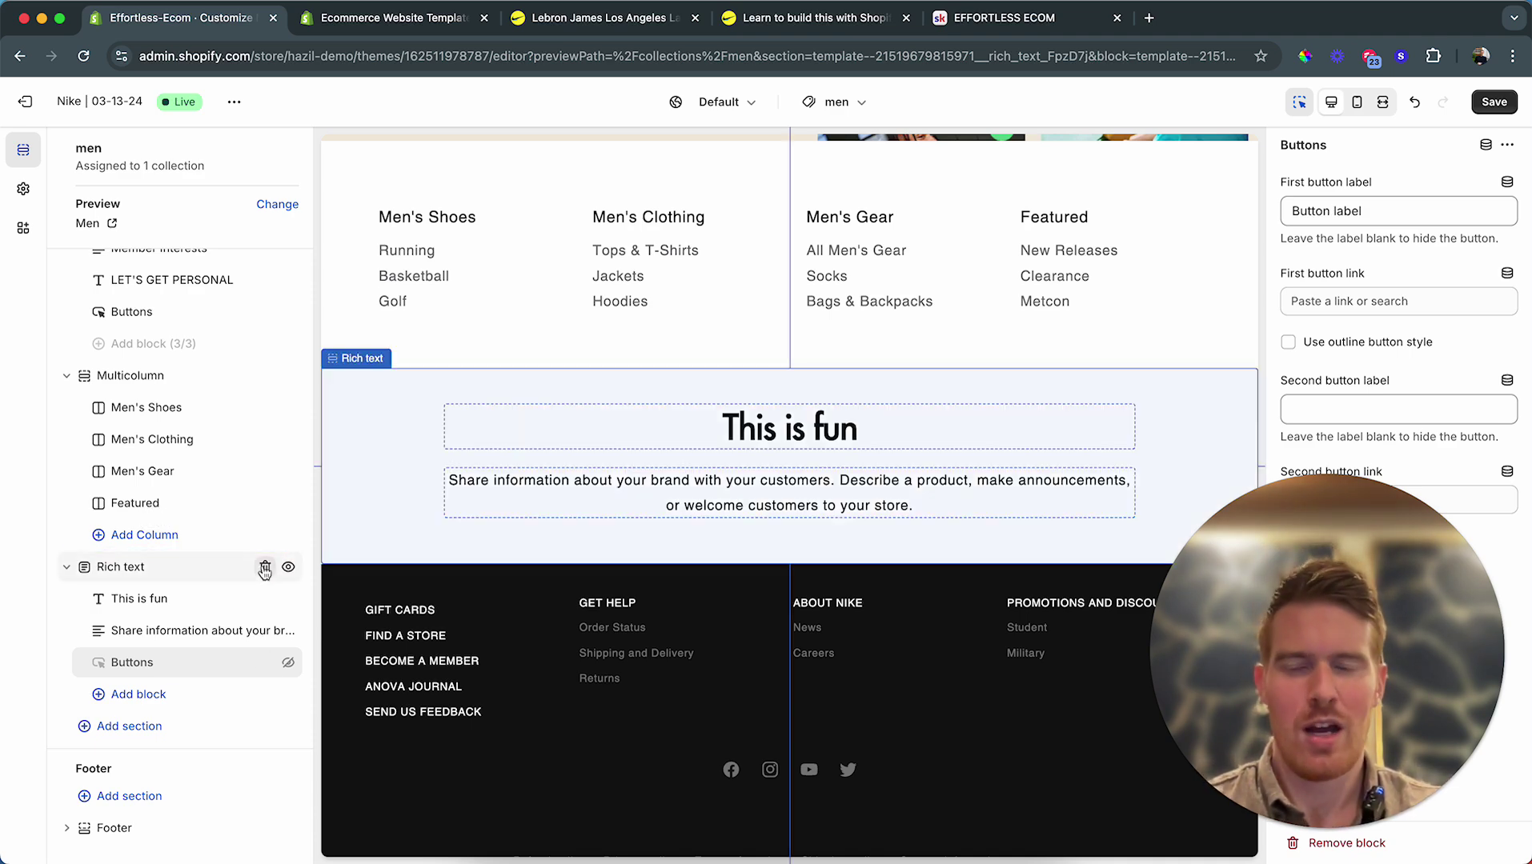
click(265, 567)
scroll(506, 290, up, 20)
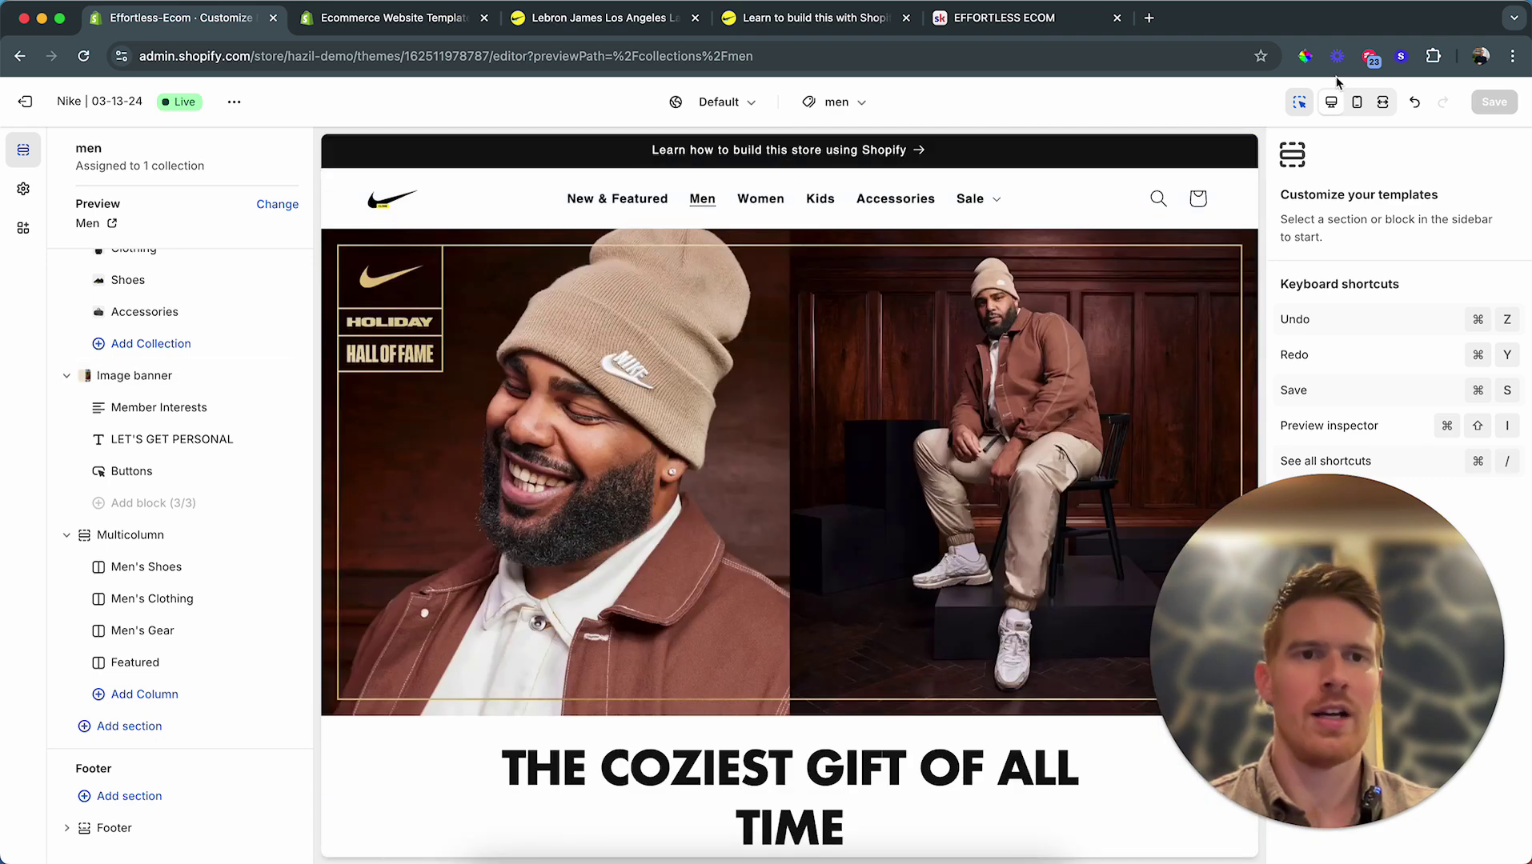
Step: Turn off the preview inspector, open the theme settings and examine the Logo and Colors settings
click(1299, 102)
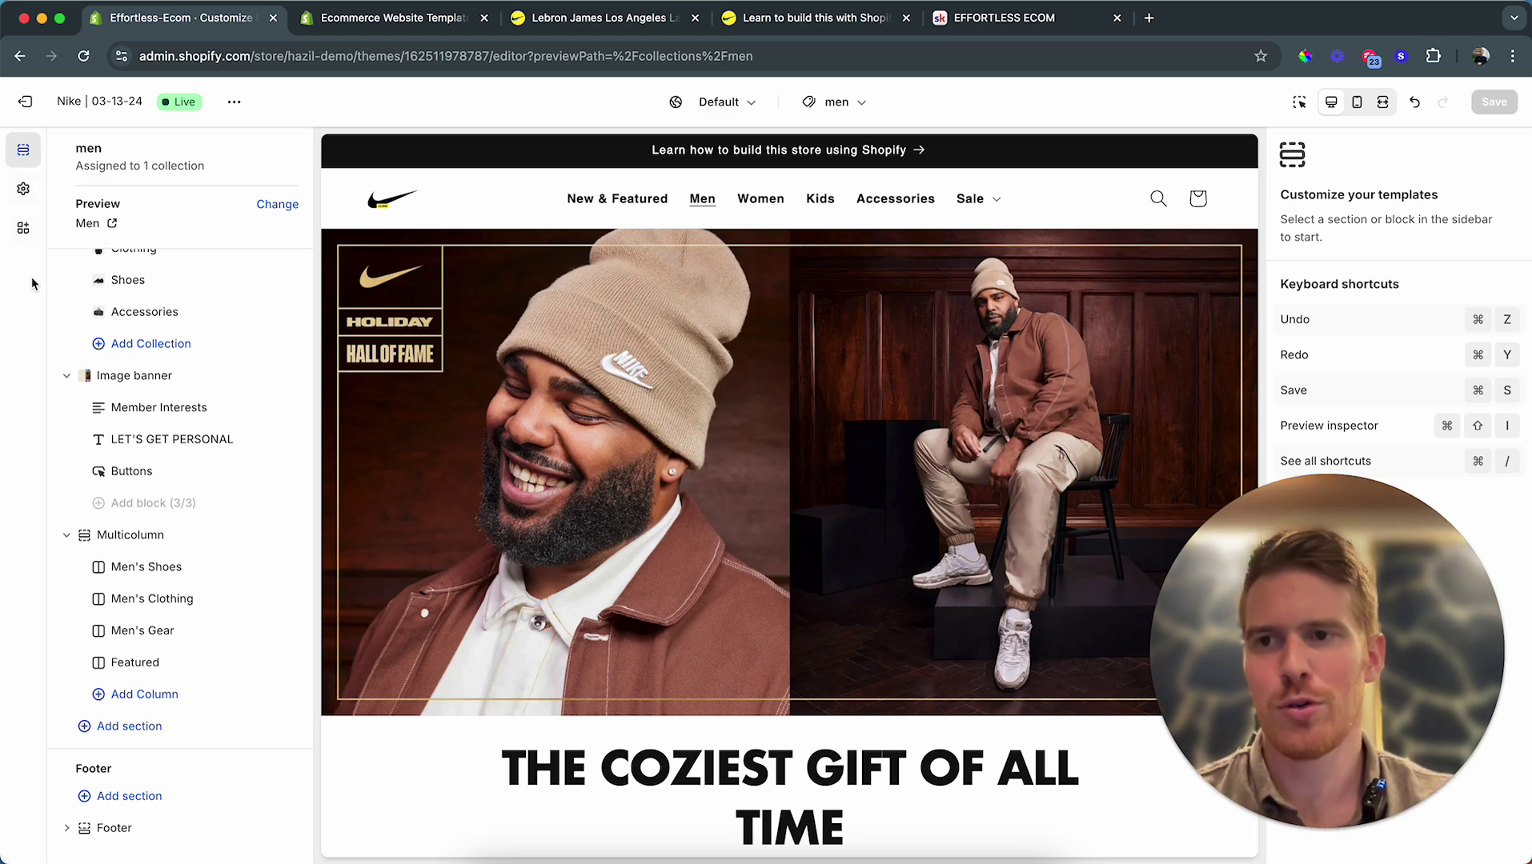
click(24, 190)
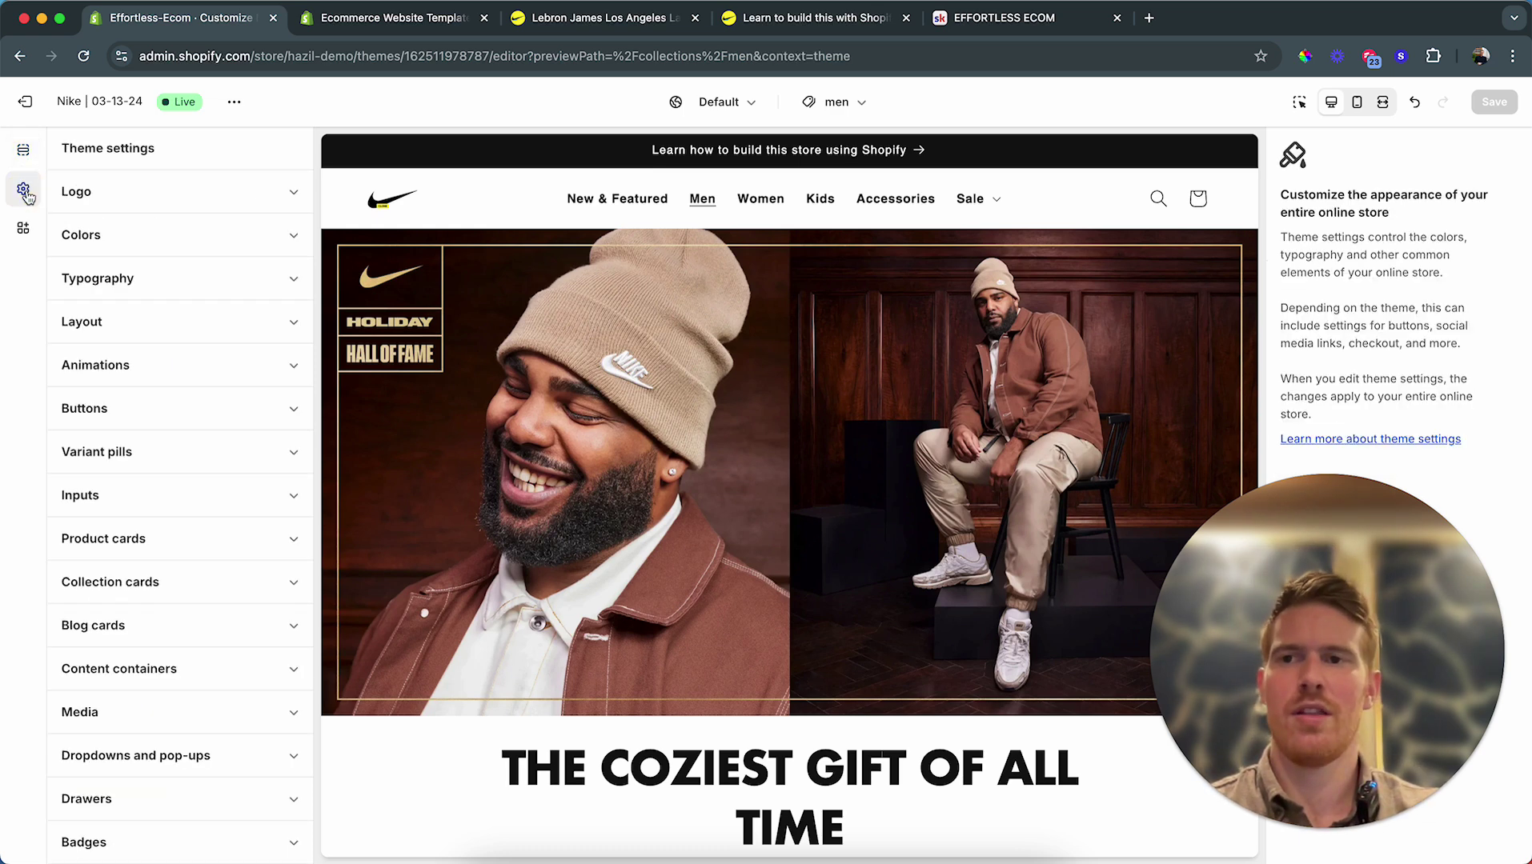
click(266, 190)
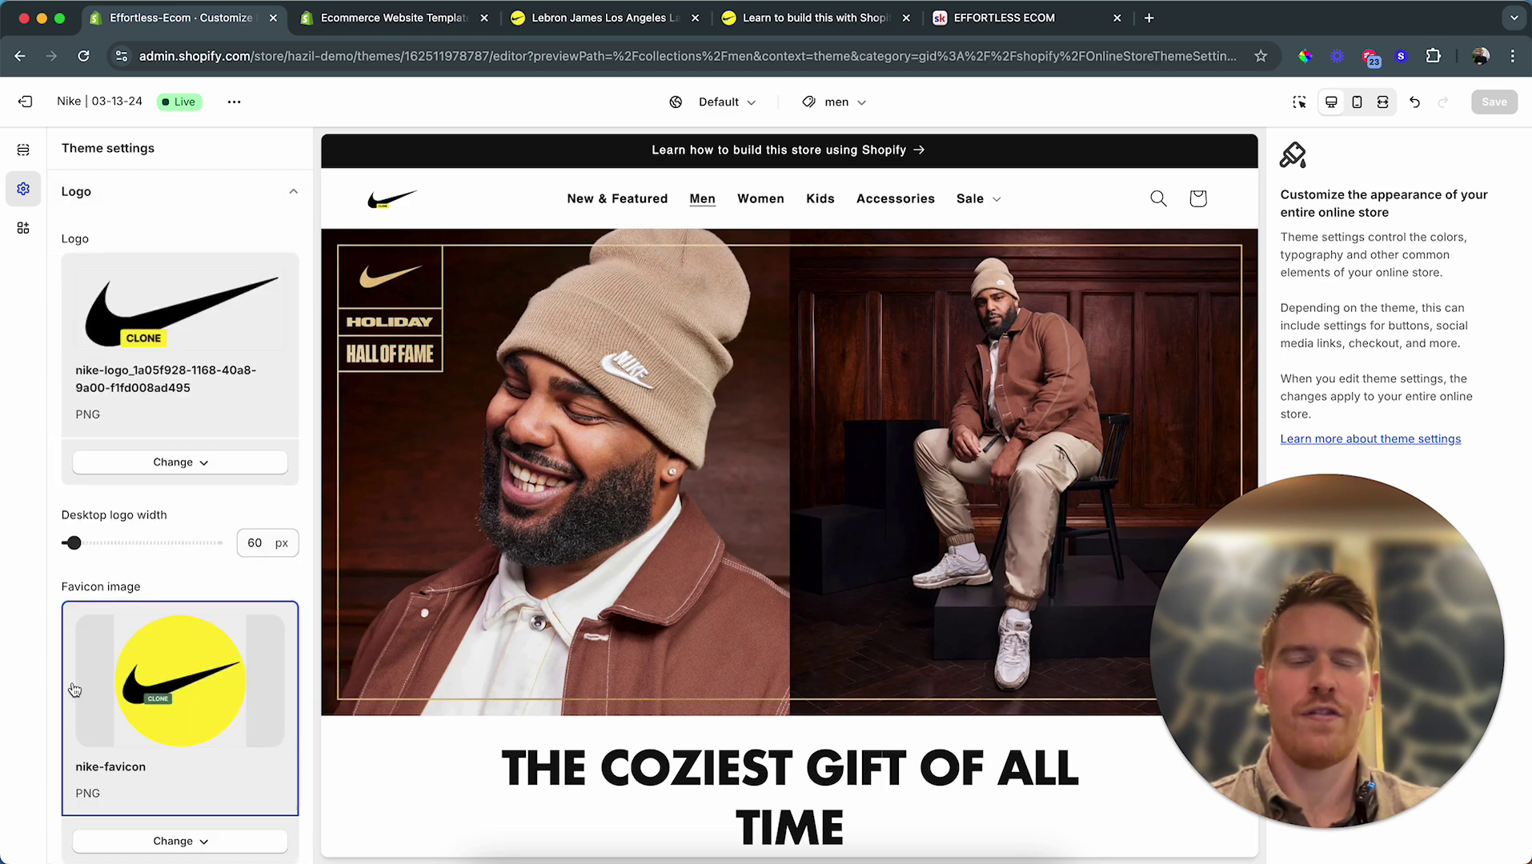
click(245, 205)
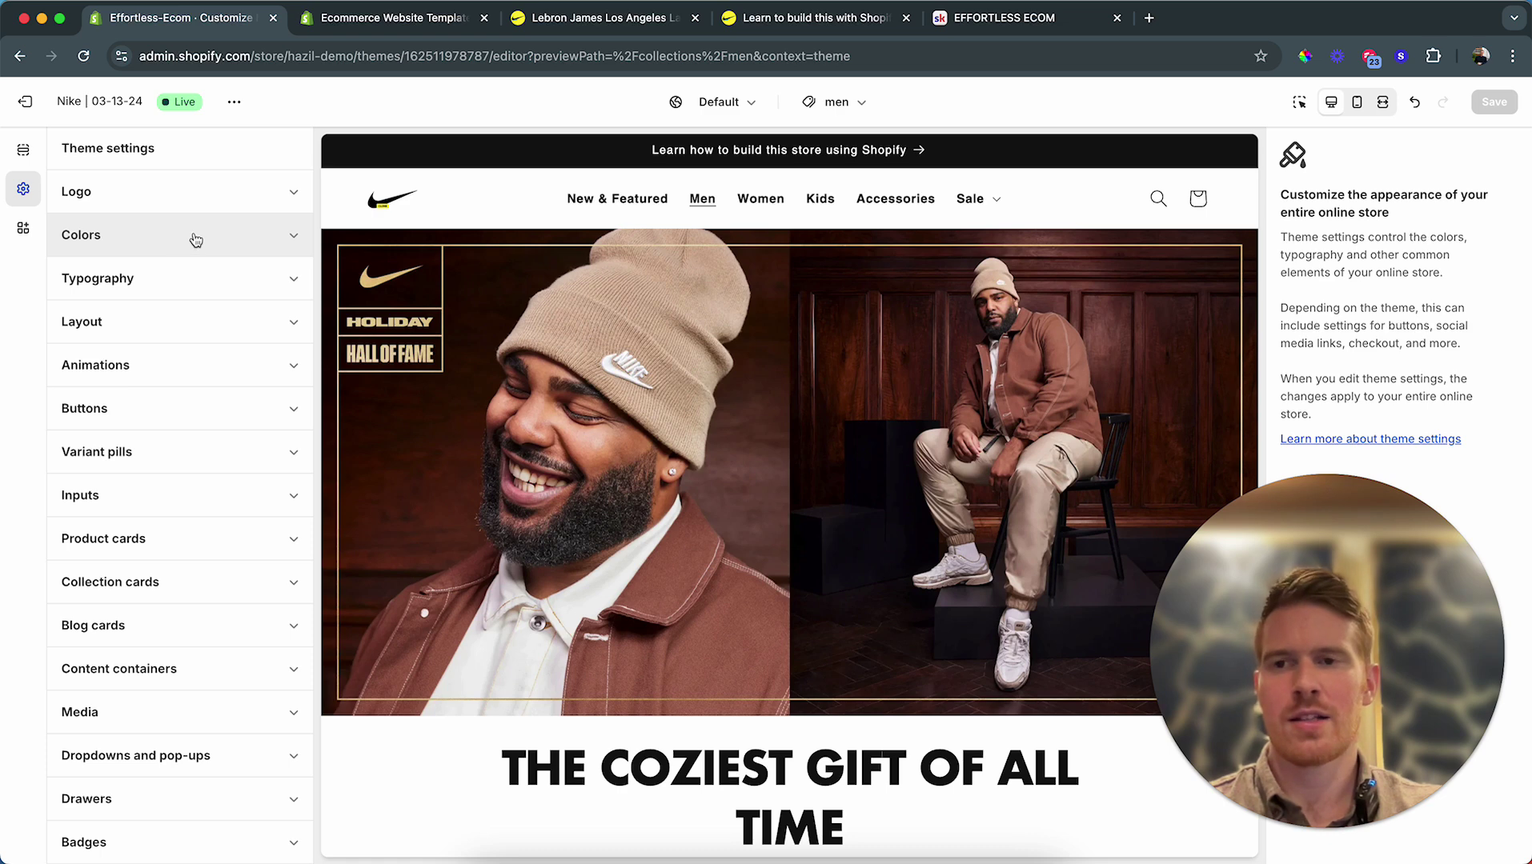
click(195, 239)
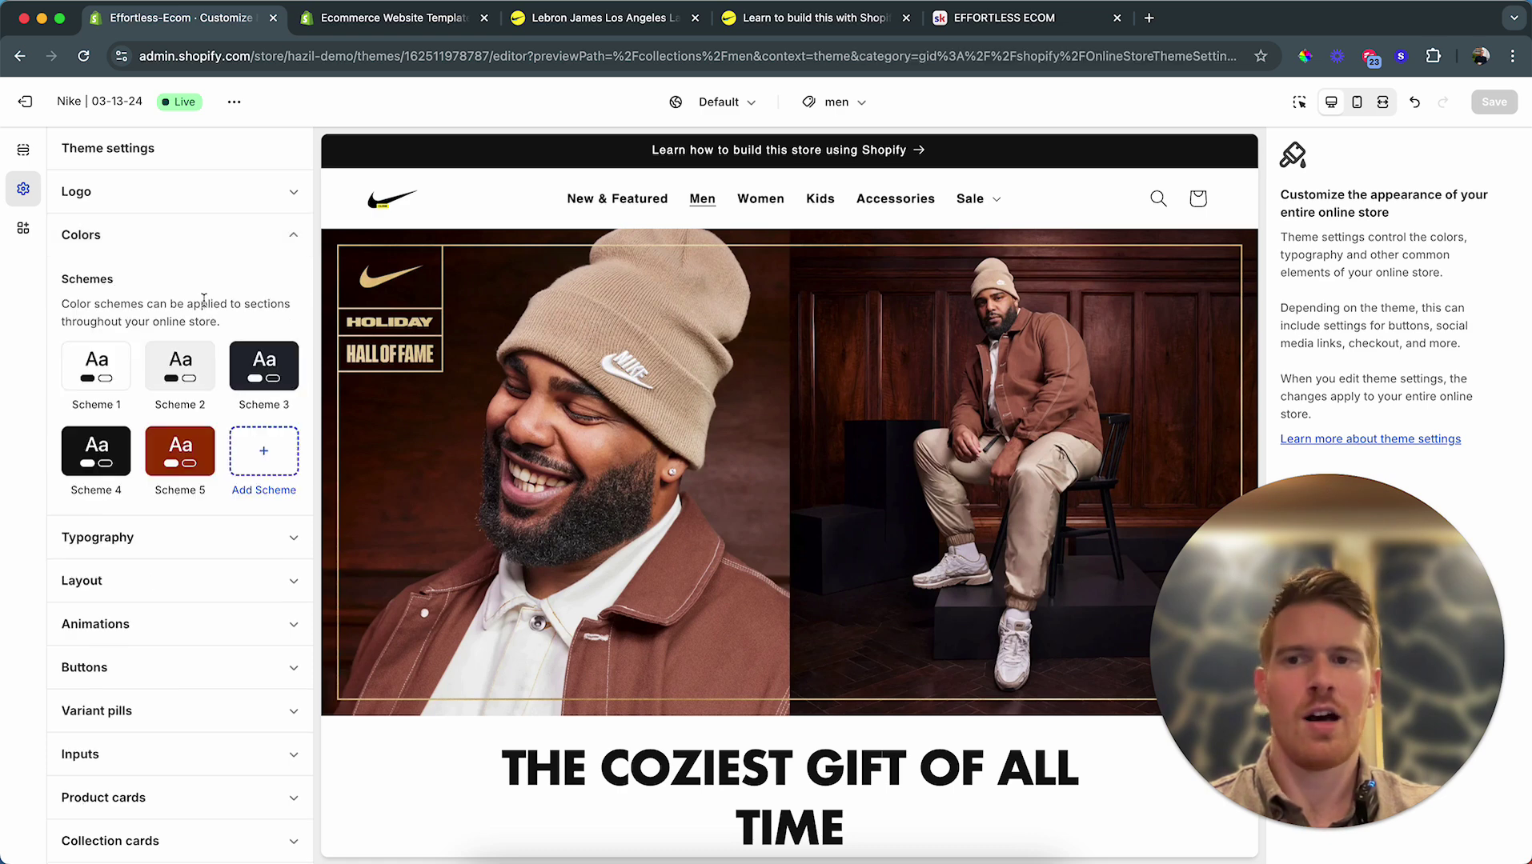
click(230, 240)
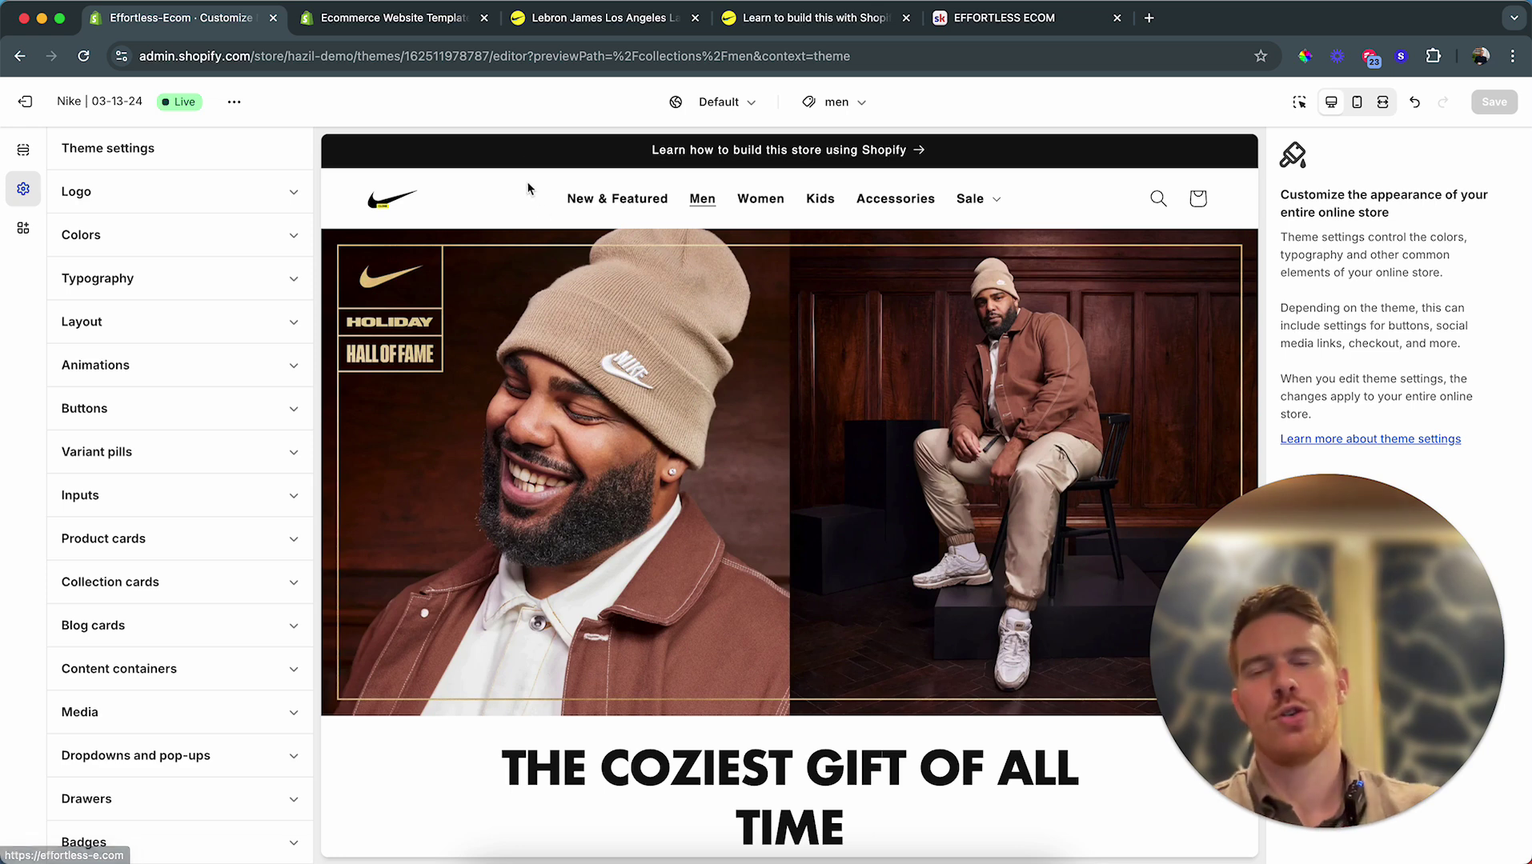
Step: Turn on the preview inspector, view the theme's color schemes and select the announcement bar in the preview
click(1299, 102)
click(105, 237)
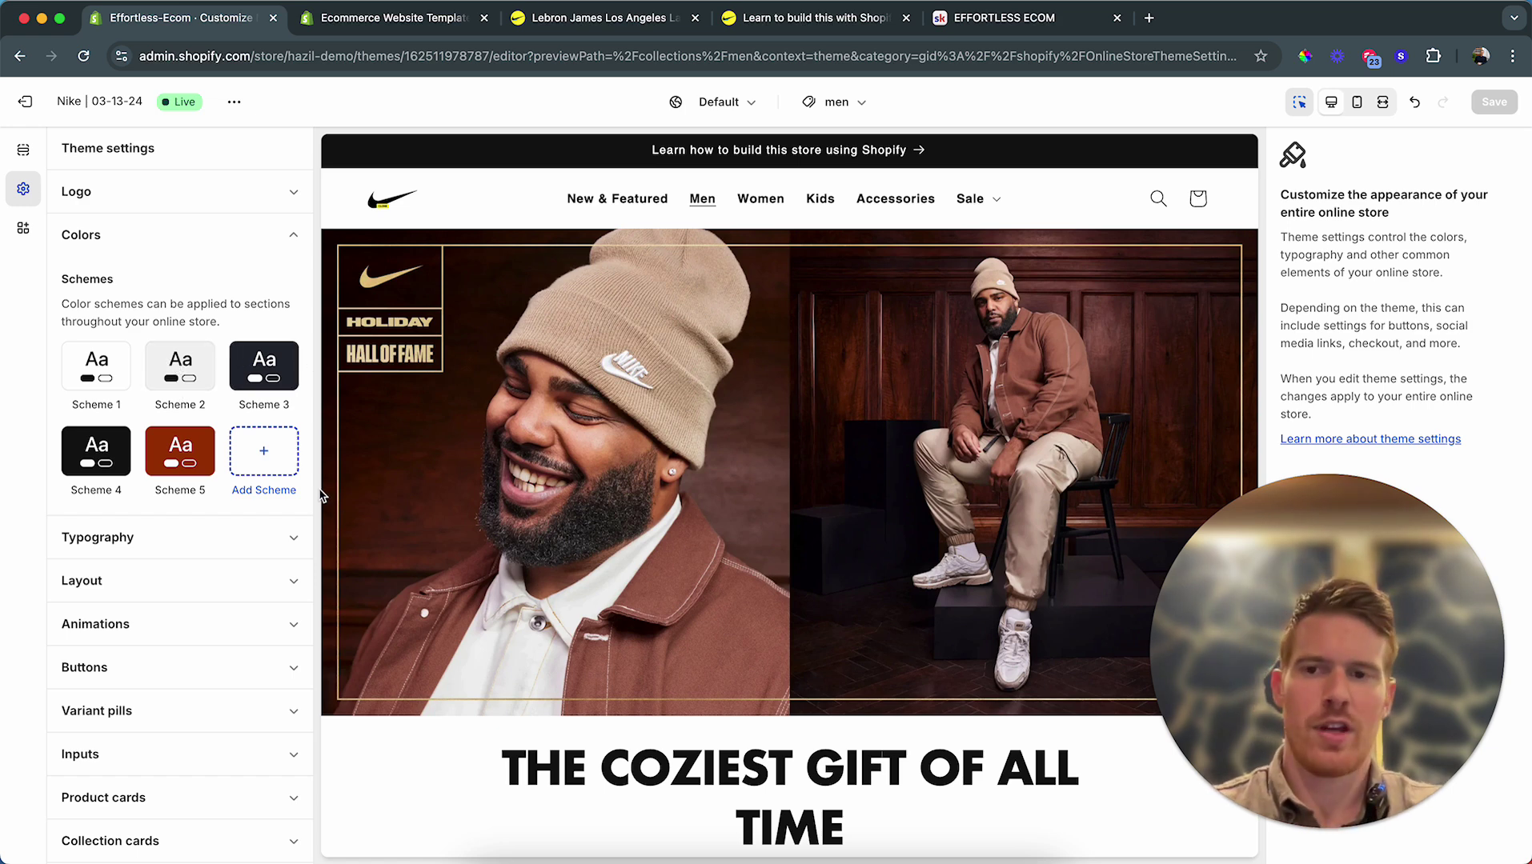
click(542, 157)
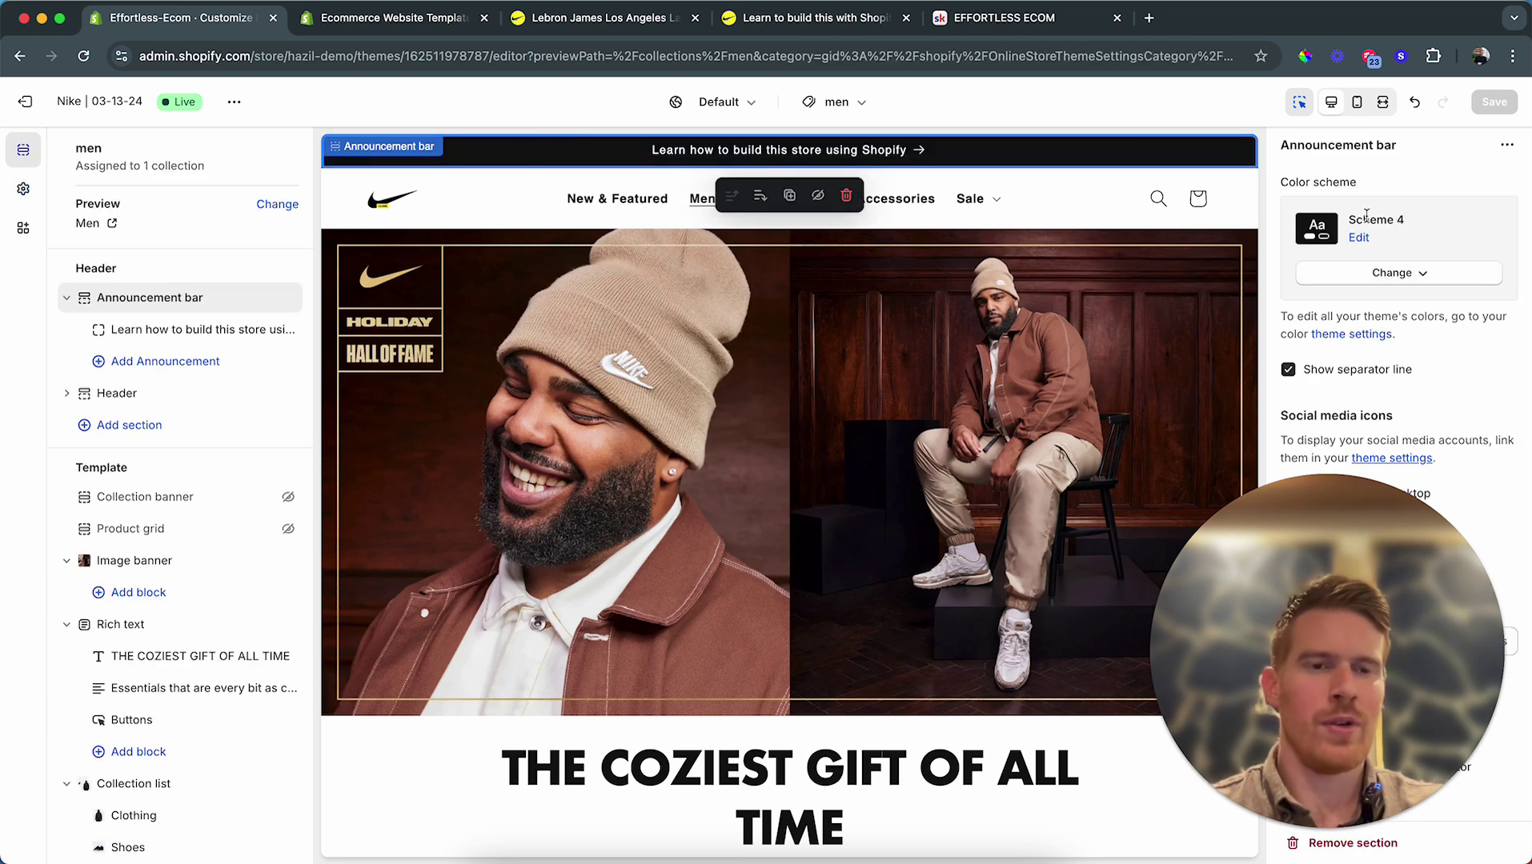
Step: Try Scheme 5 as the announcement bar's color scheme and switch it back to Scheme 4
click(1378, 276)
drag(1364, 550, 1309, 553)
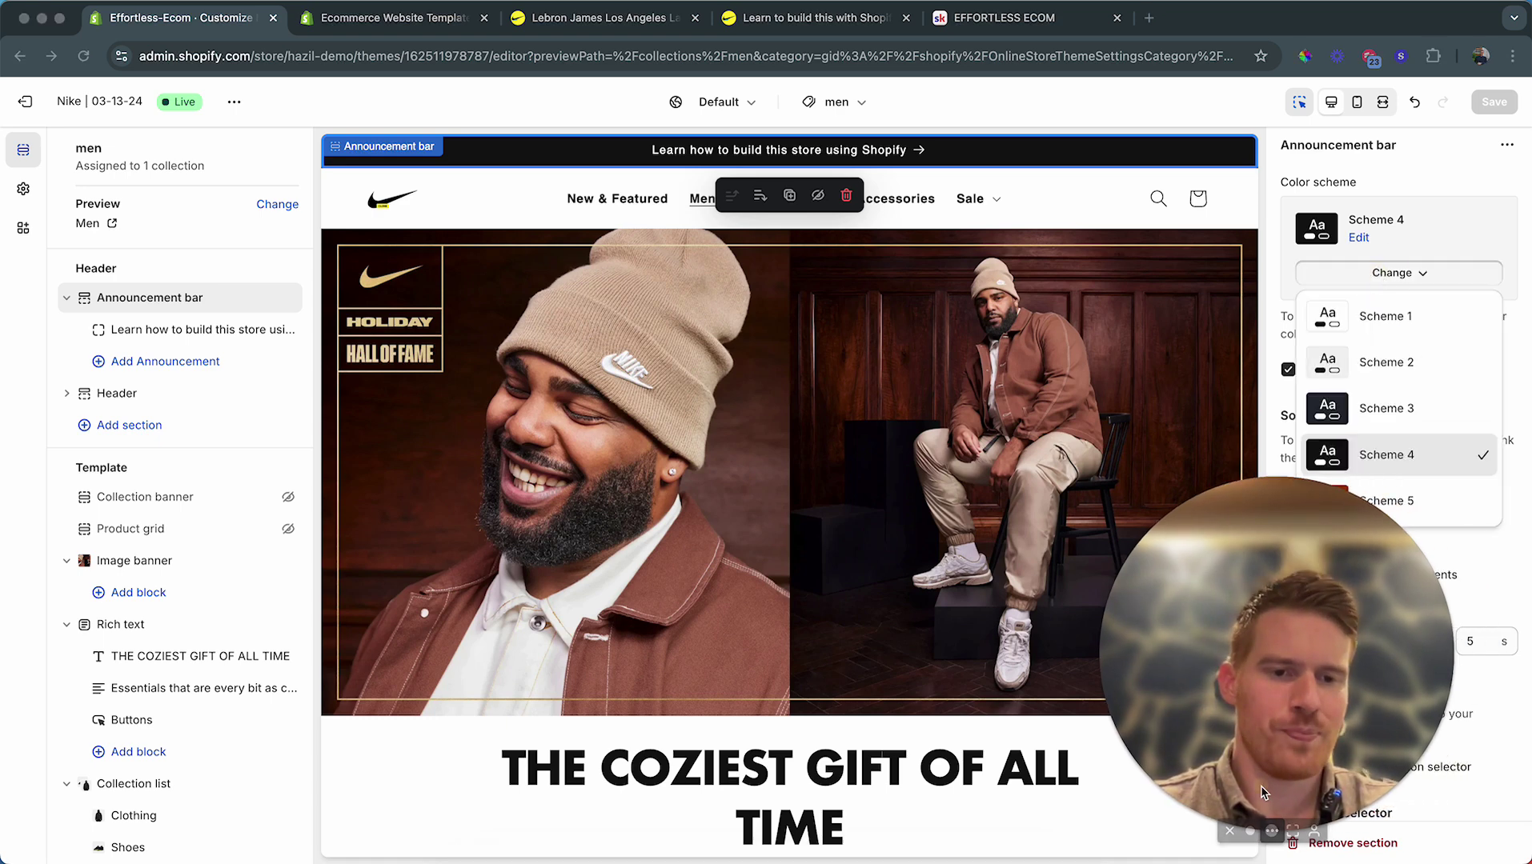
click(1252, 834)
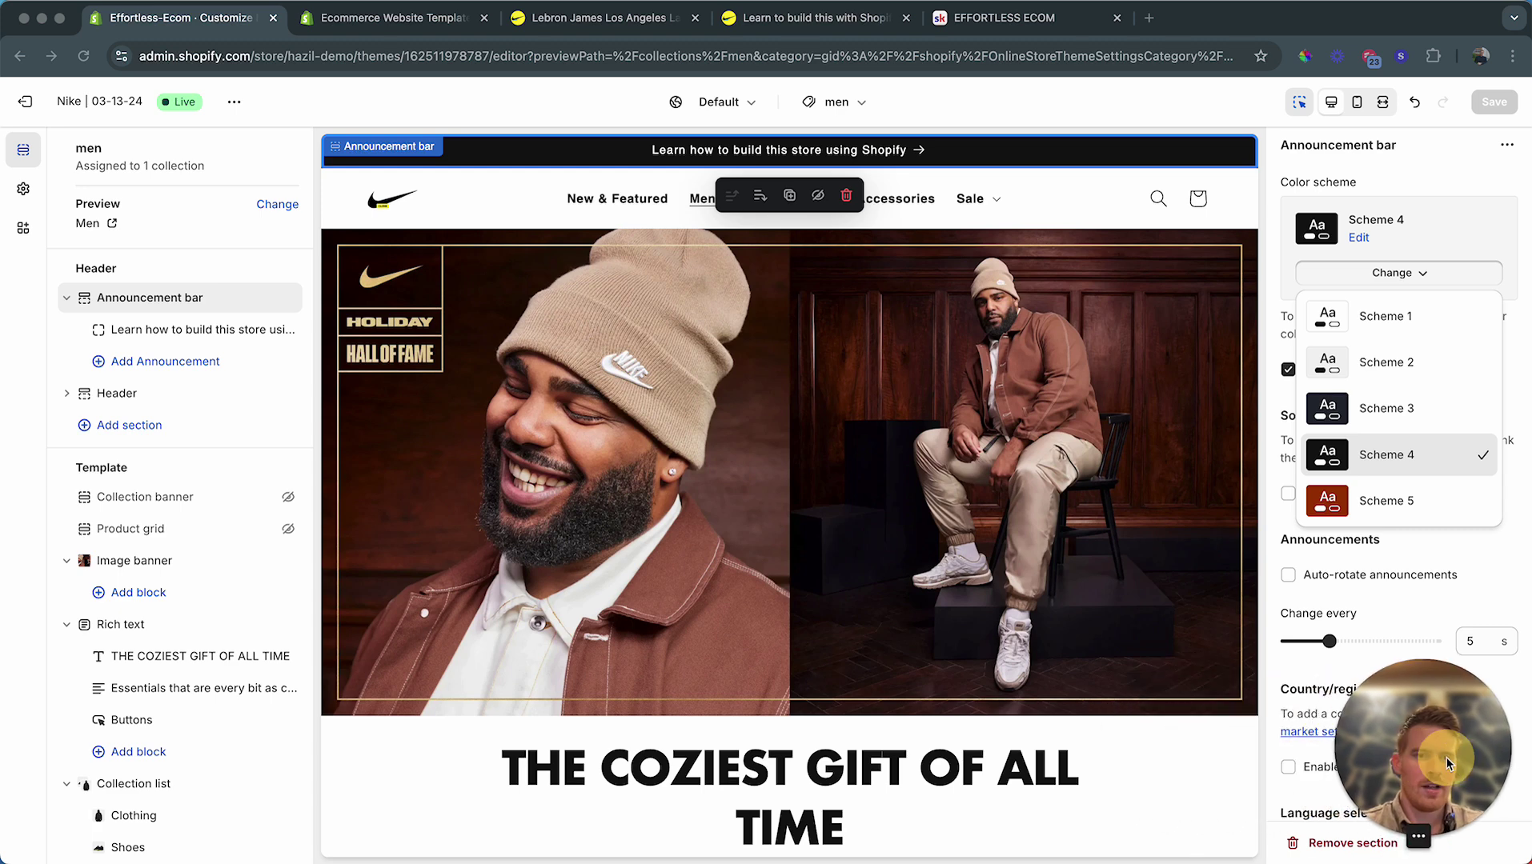
click(1393, 504)
click(1393, 504)
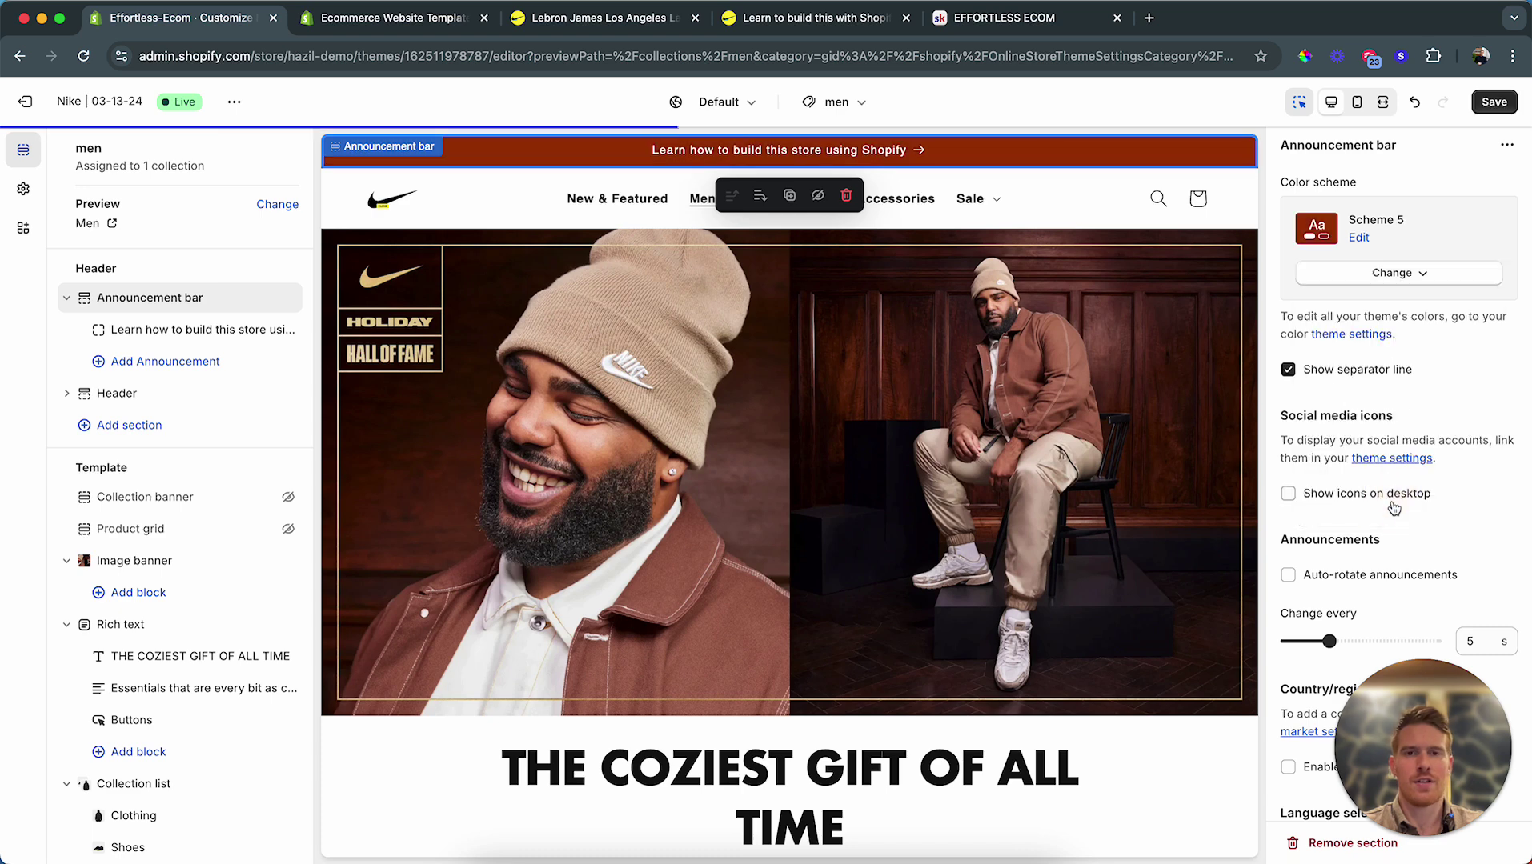
click(1353, 273)
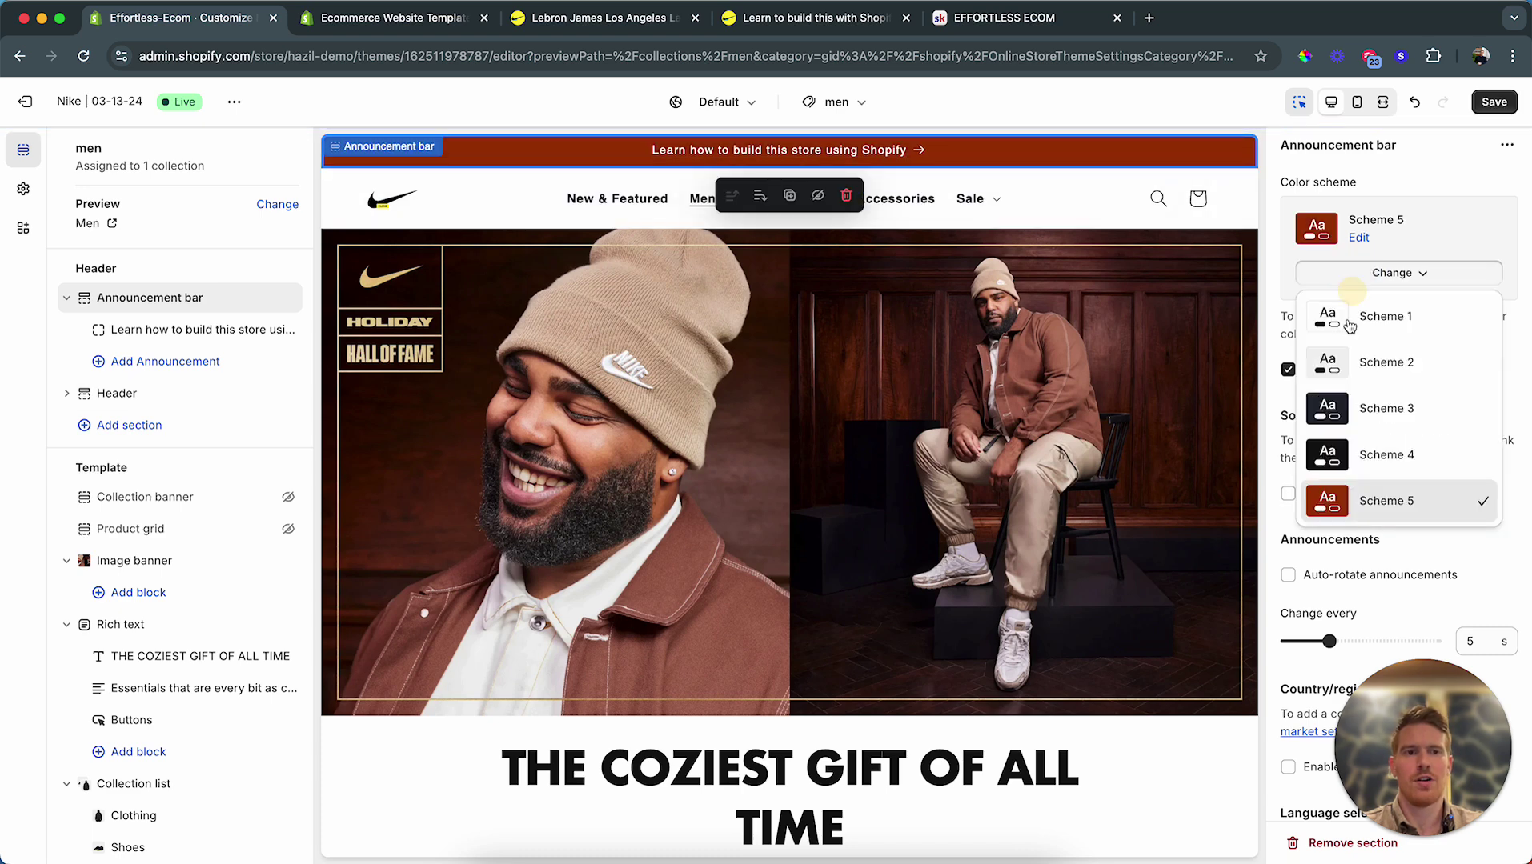
click(1370, 464)
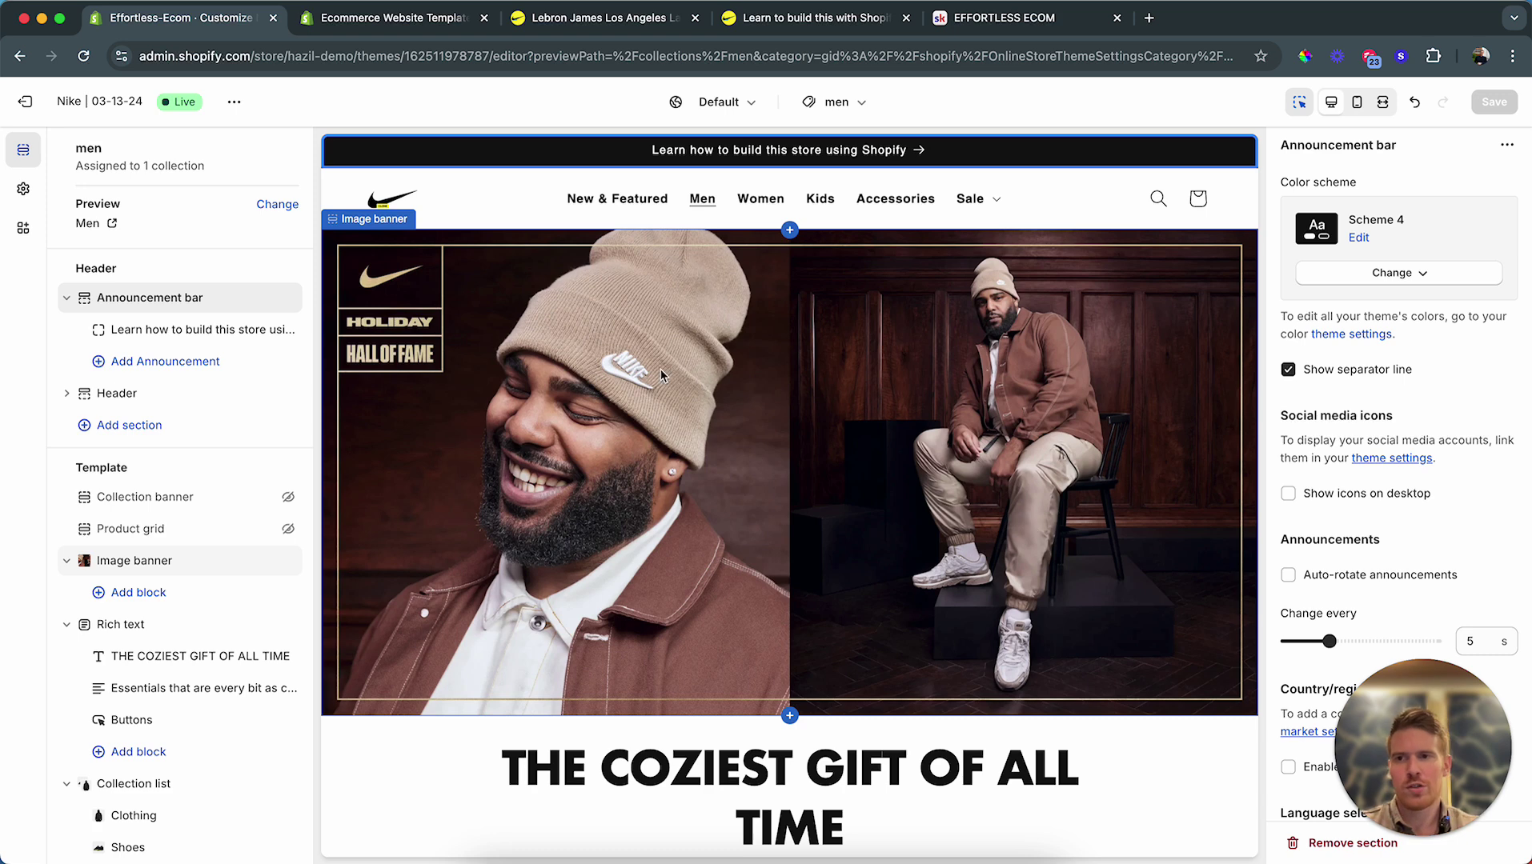
Step: Edit Scheme 4 in the theme's color settings, trying #1773B0 as its background and restoring #111111
click(23, 189)
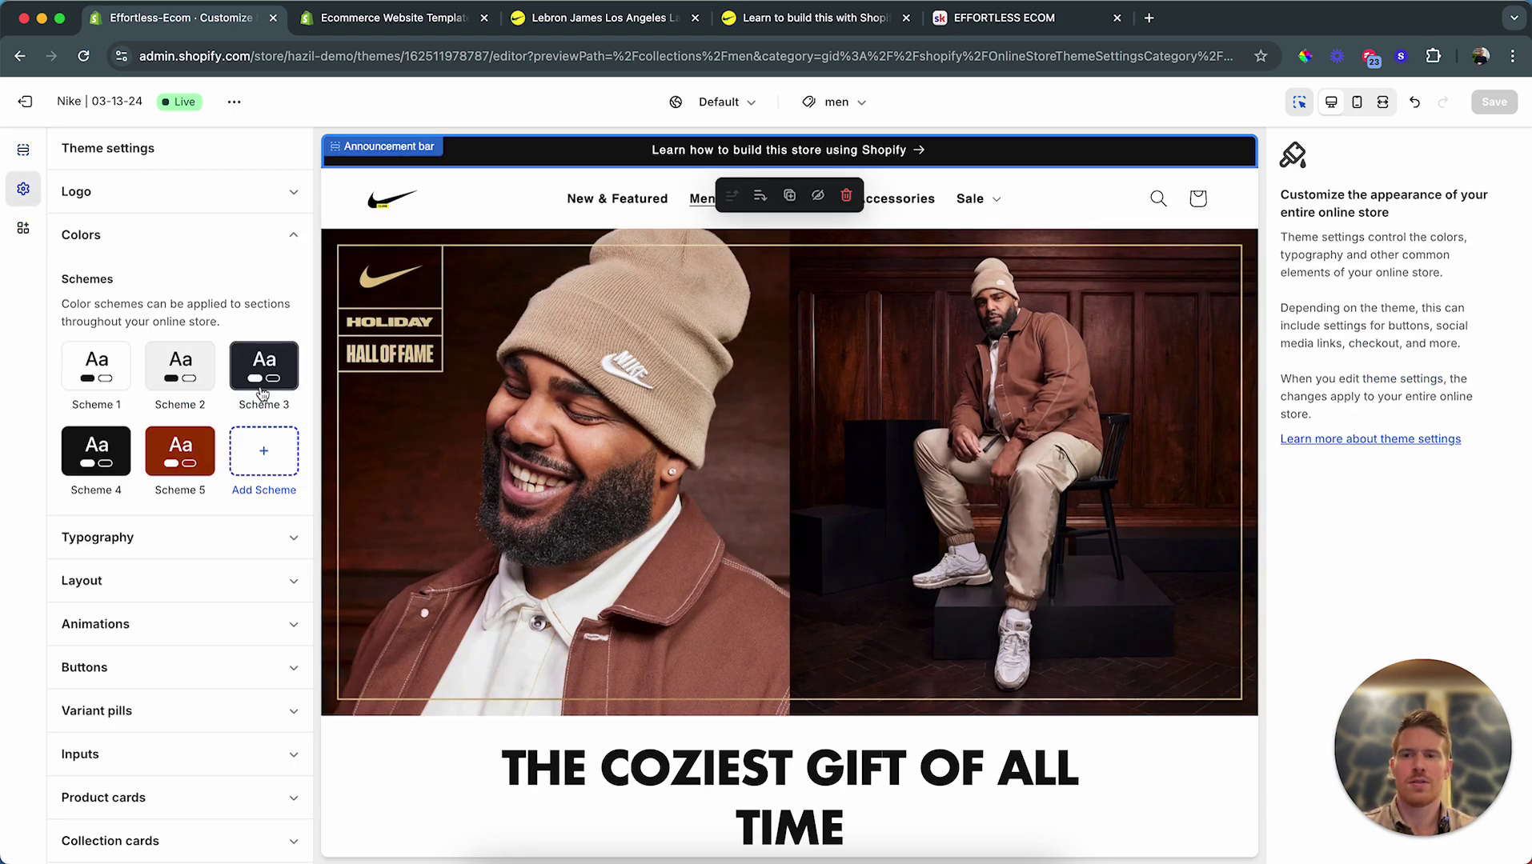
click(96, 450)
click(125, 333)
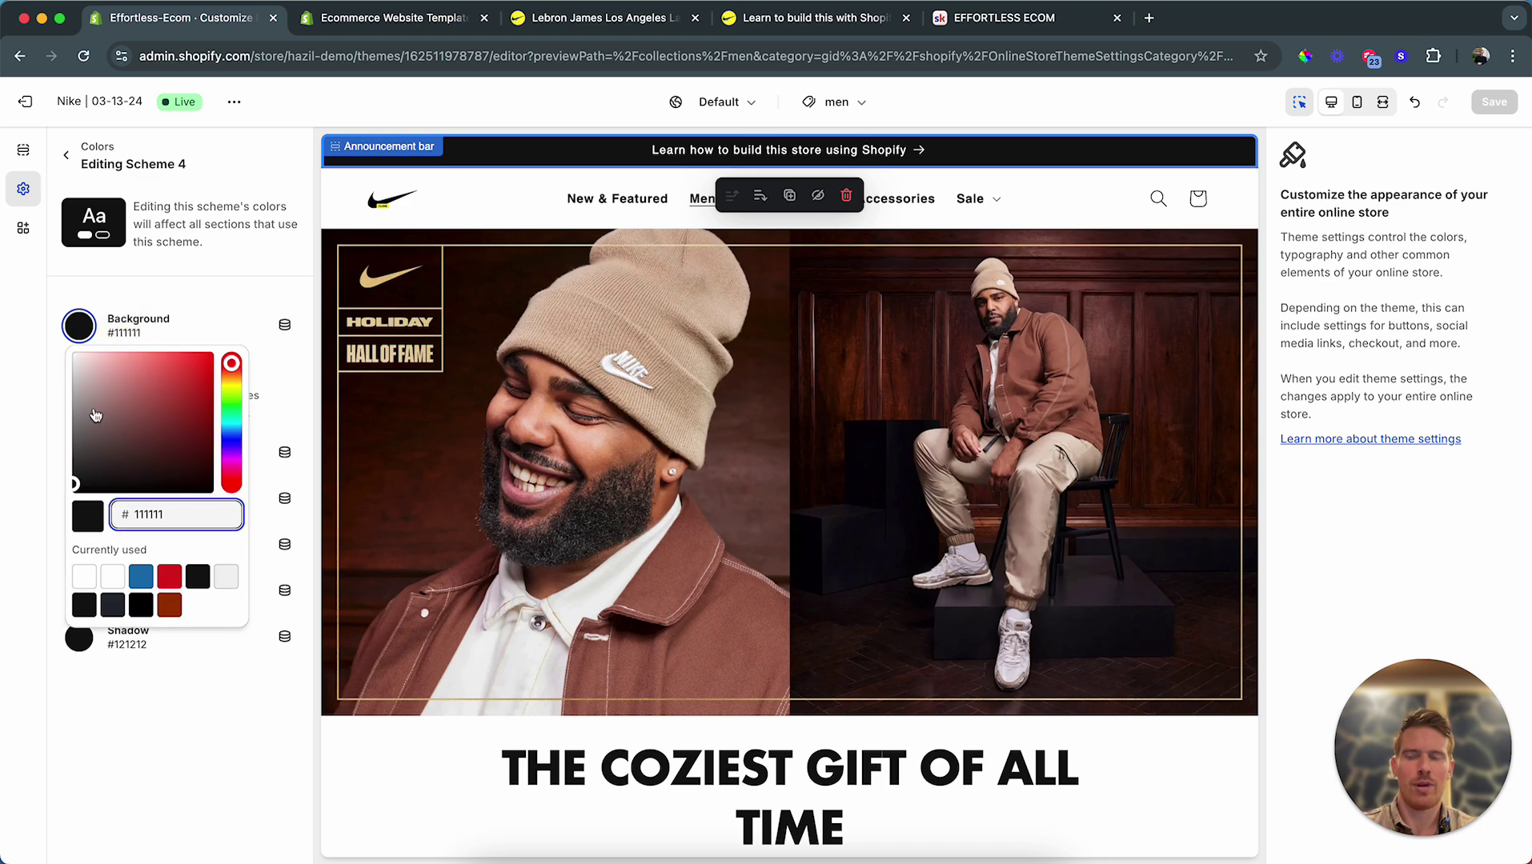
click(141, 578)
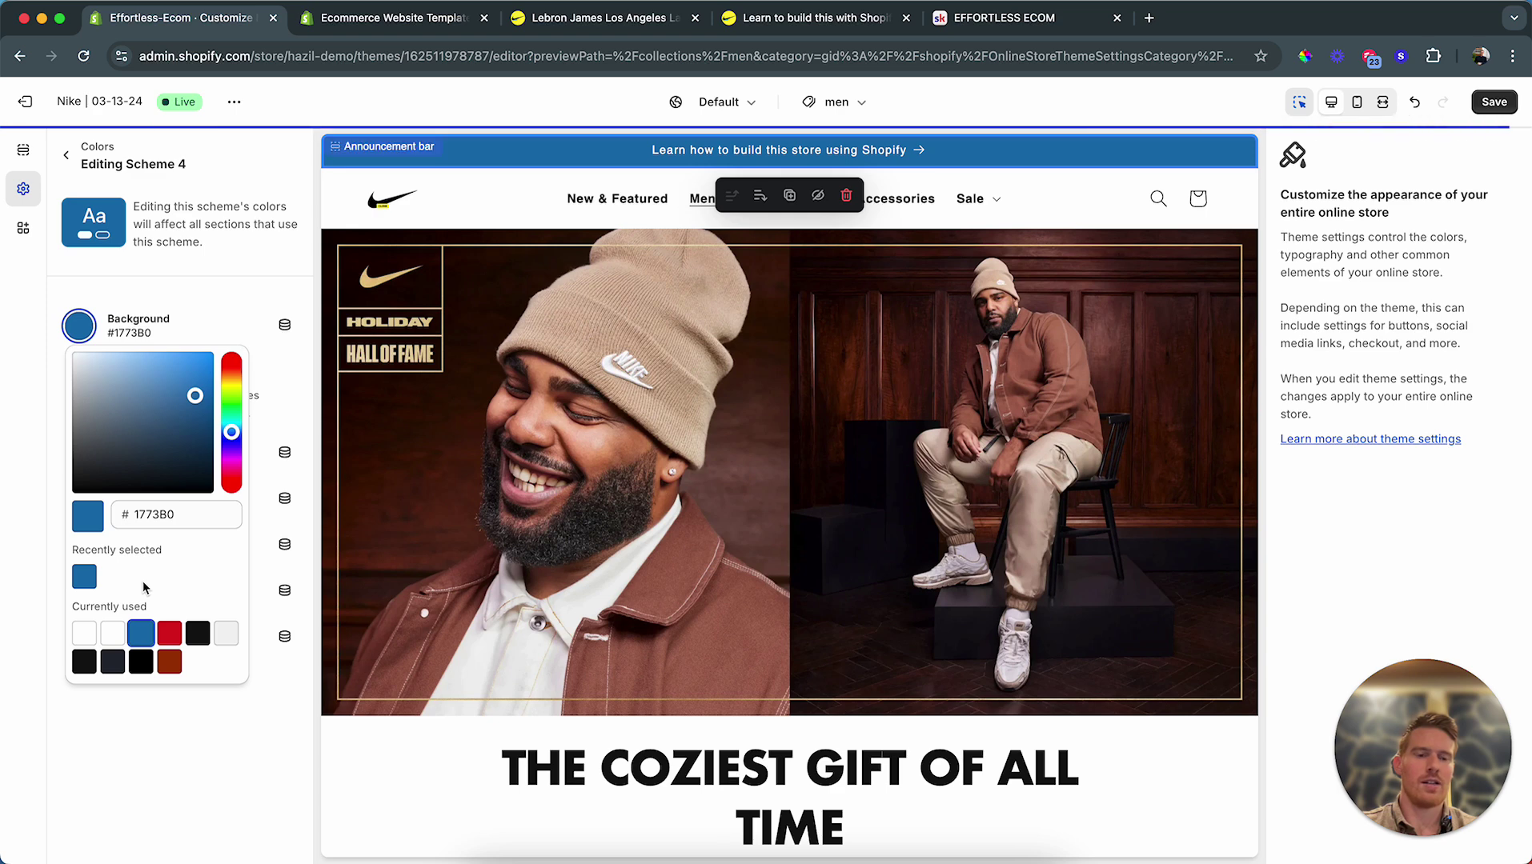
click(199, 631)
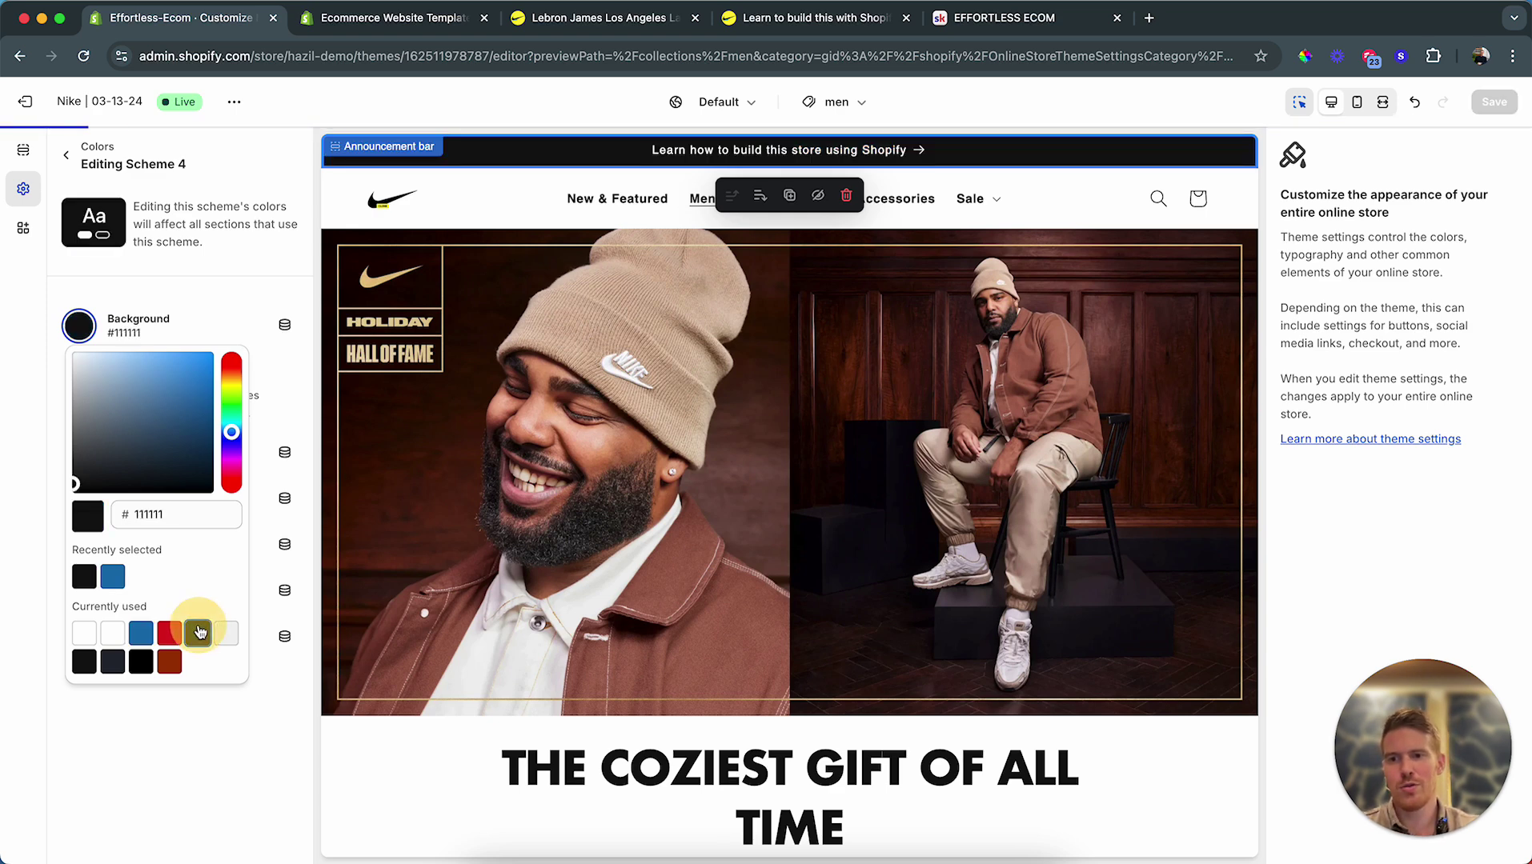
click(425, 115)
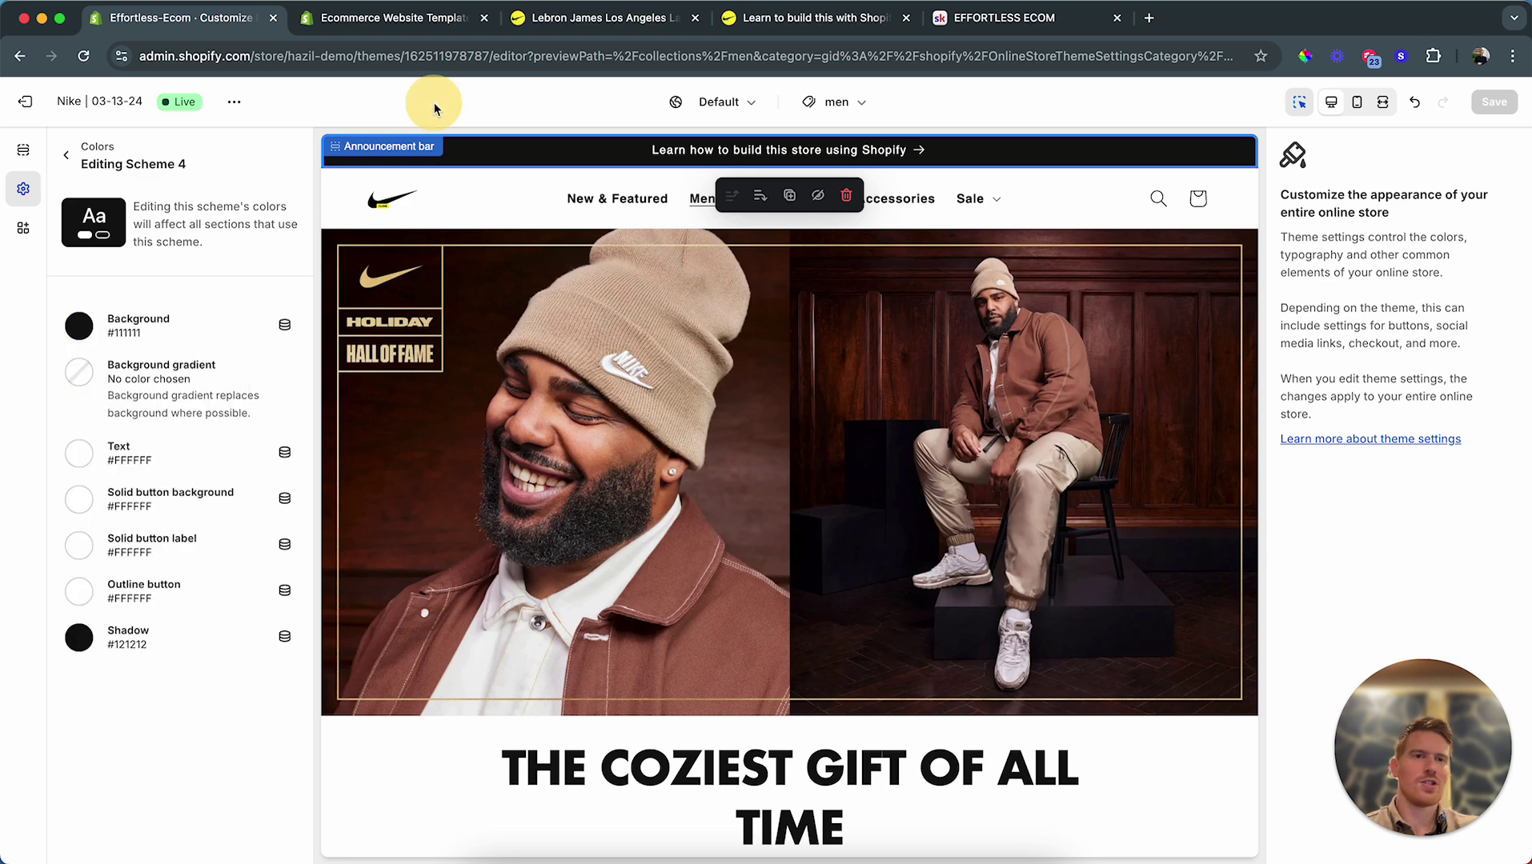
Step: Leave the Scheme 4 editor, collapse the Colors settings and examine the Typography settings for headings and body text
click(67, 158)
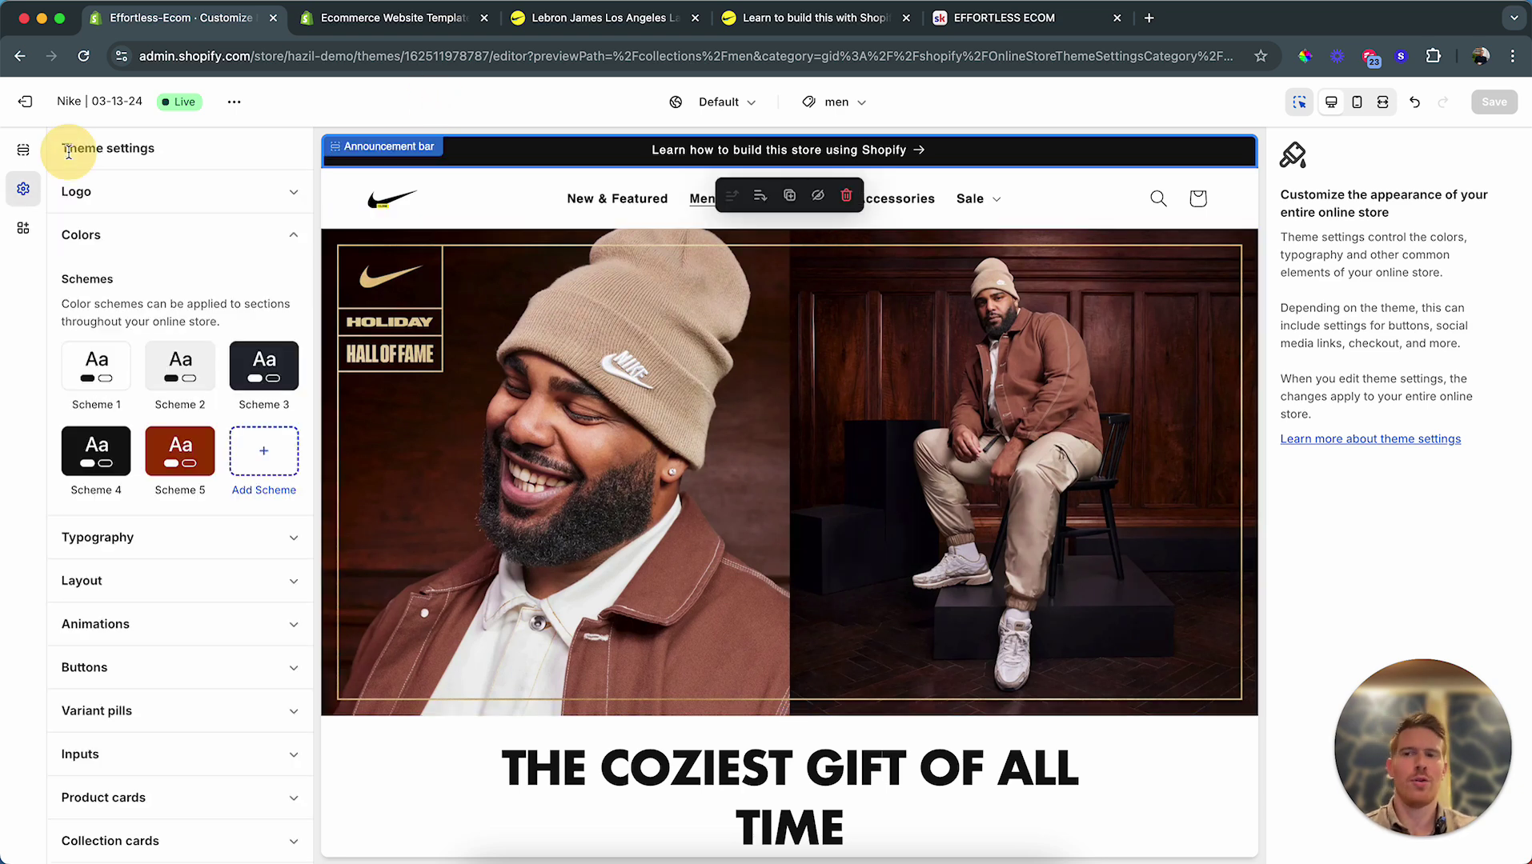
click(190, 243)
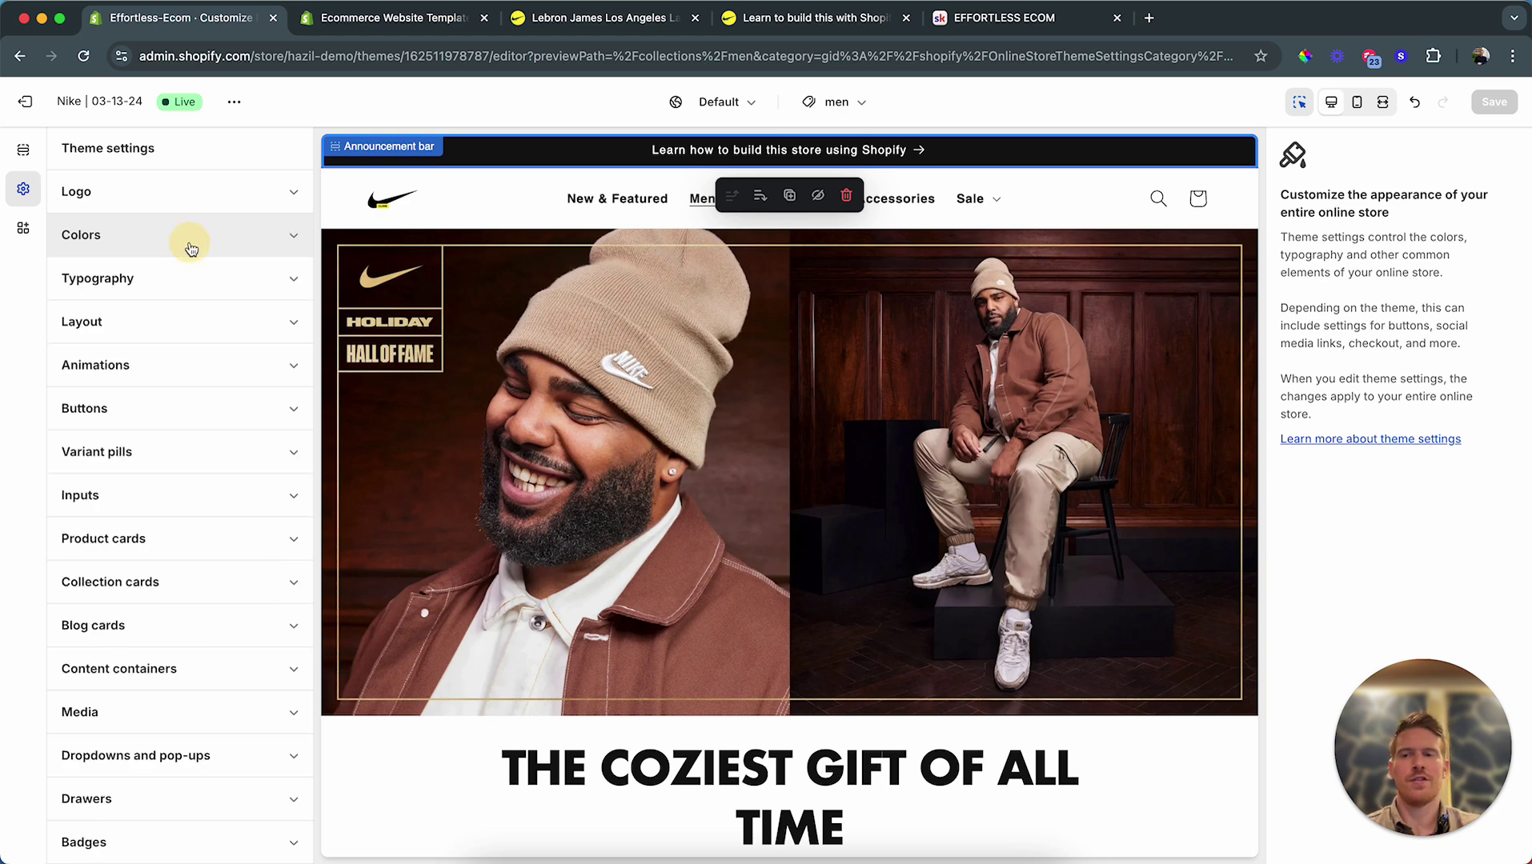
click(200, 292)
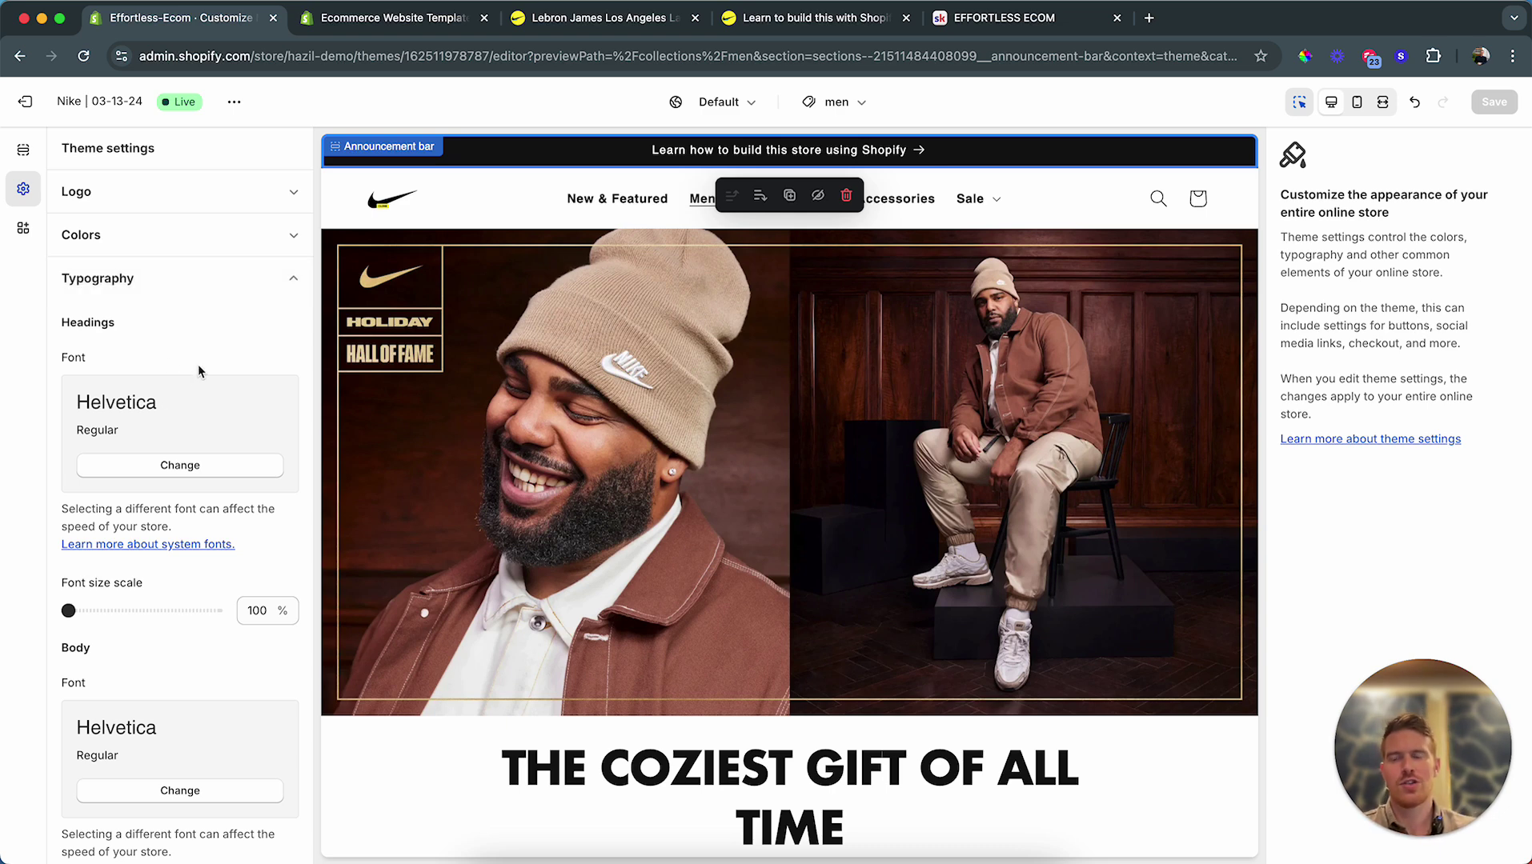
scroll(198, 364, down, 4)
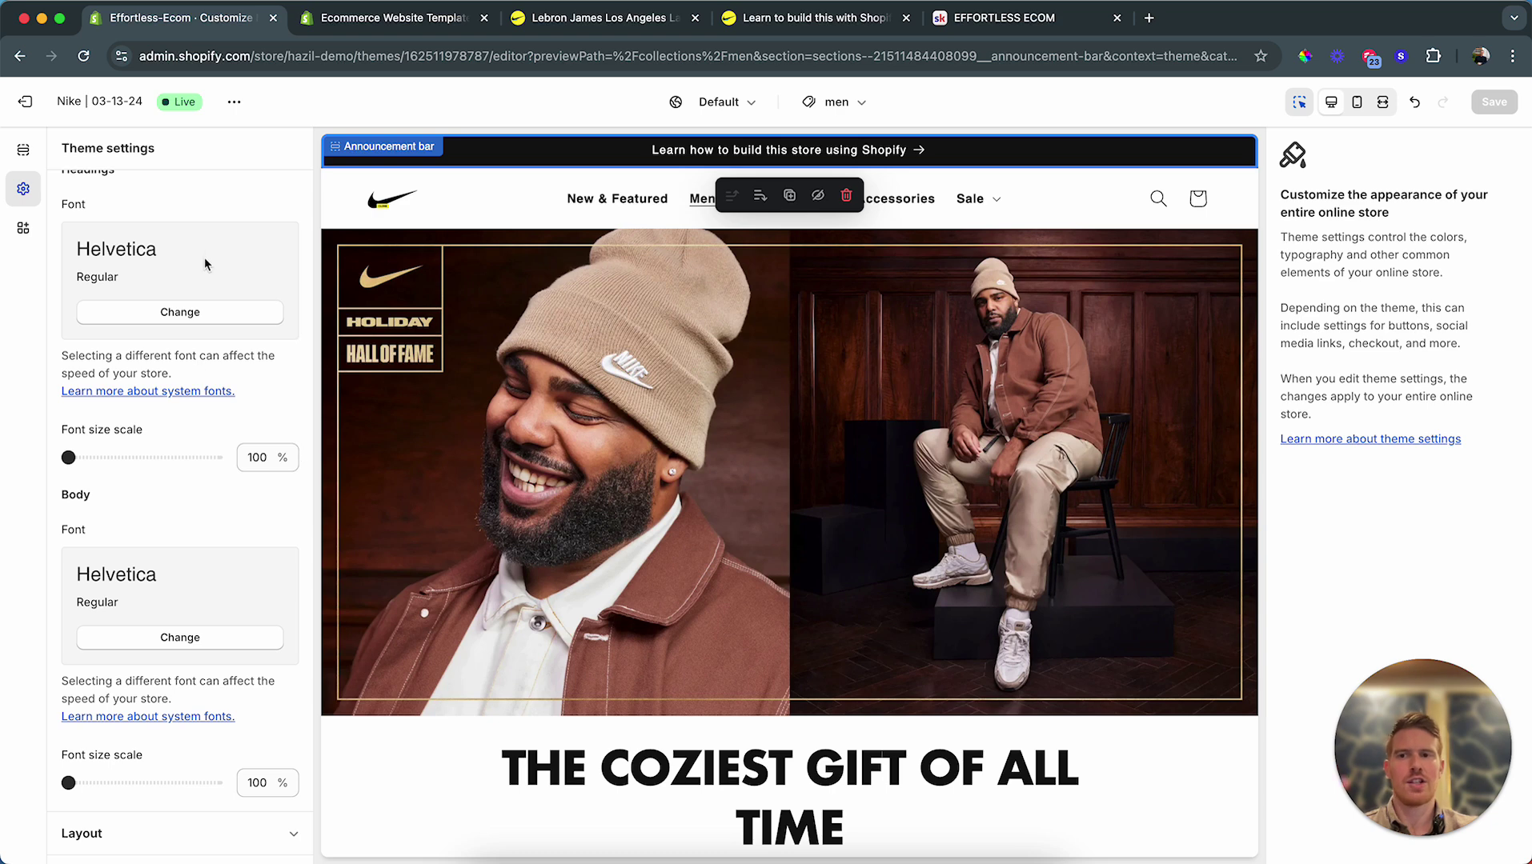
scroll(128, 240, up, 1)
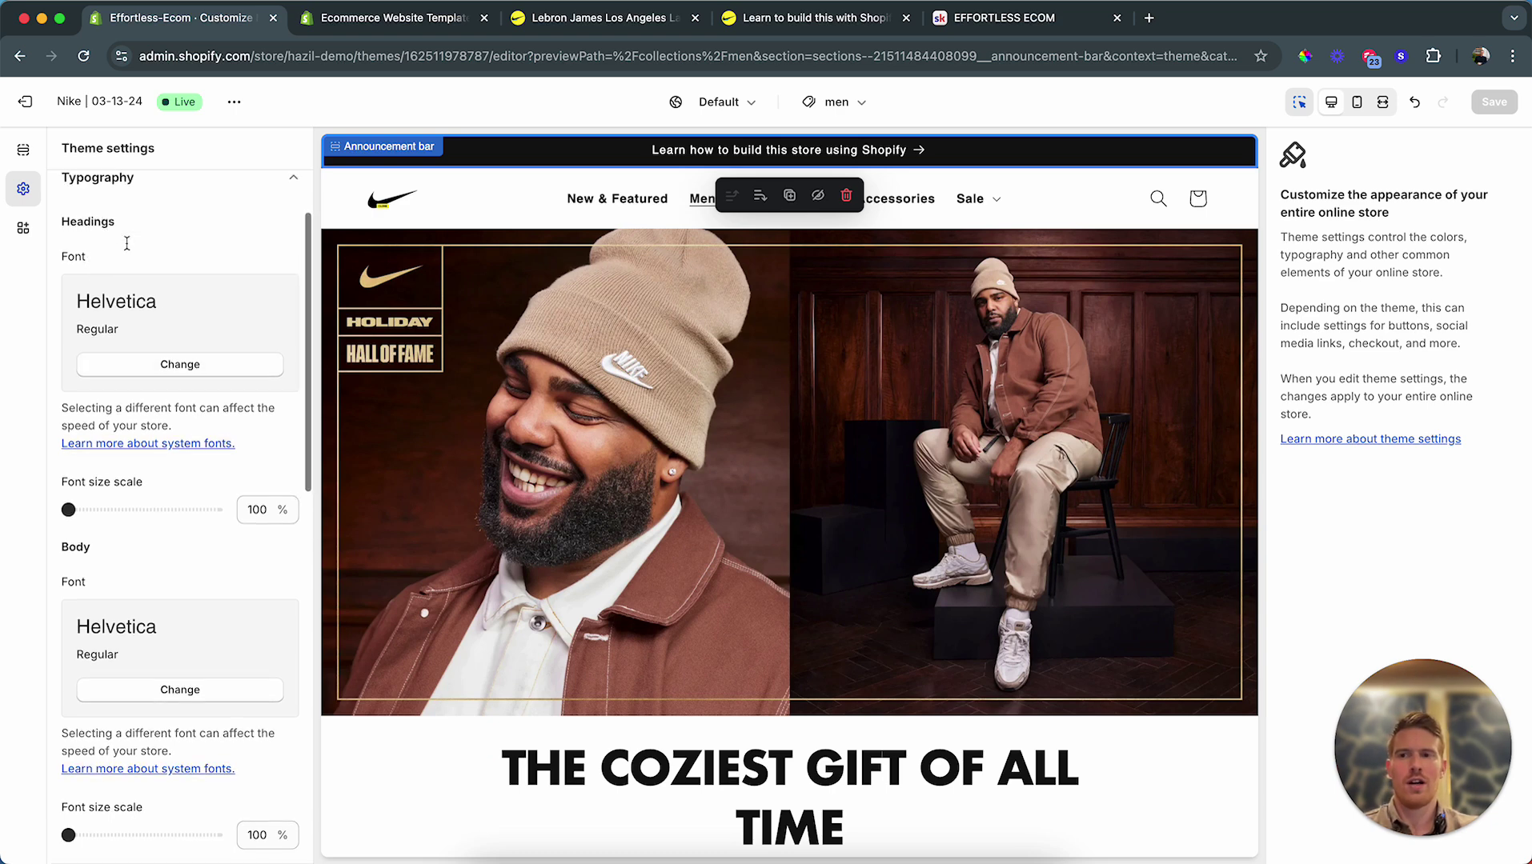
click(126, 233)
drag(126, 232, 71, 224)
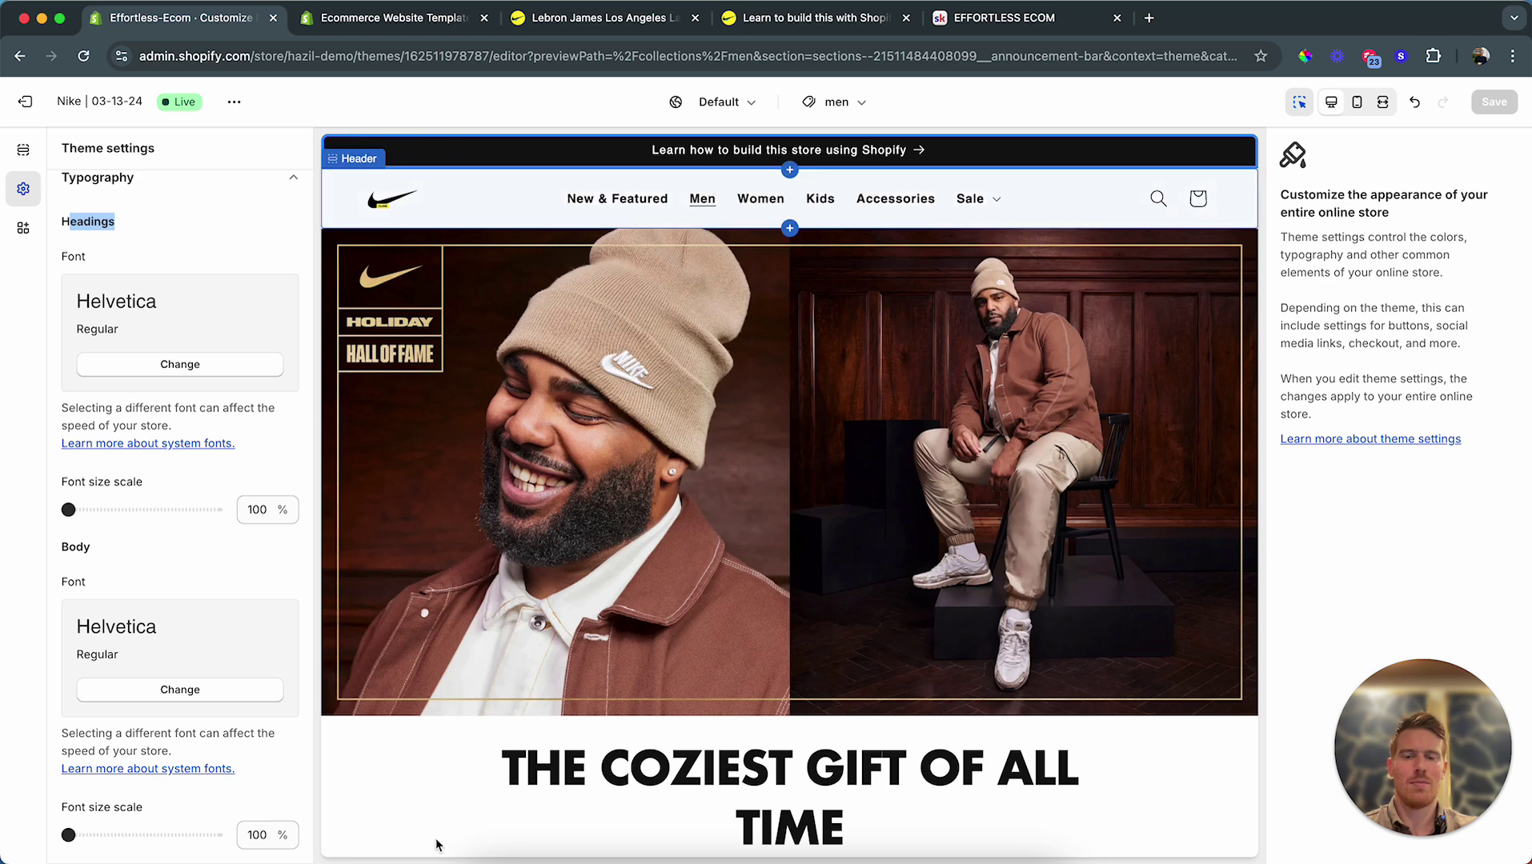
Step: Review how the heading and body fonts are used across the men page preview, down to the footer columns
scroll(448, 832, down, 2)
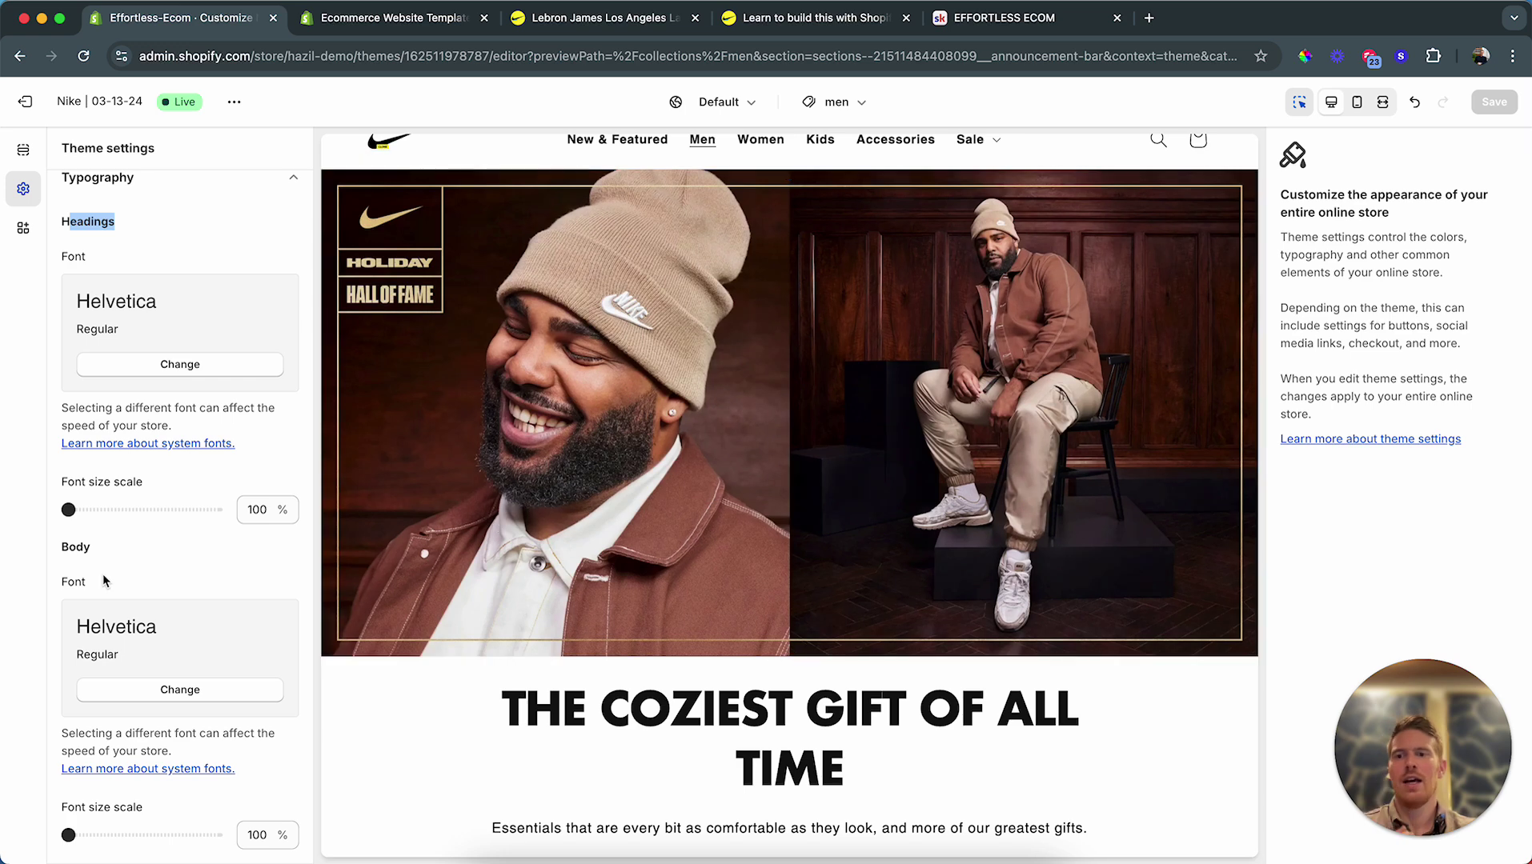
scroll(508, 809, down, 5)
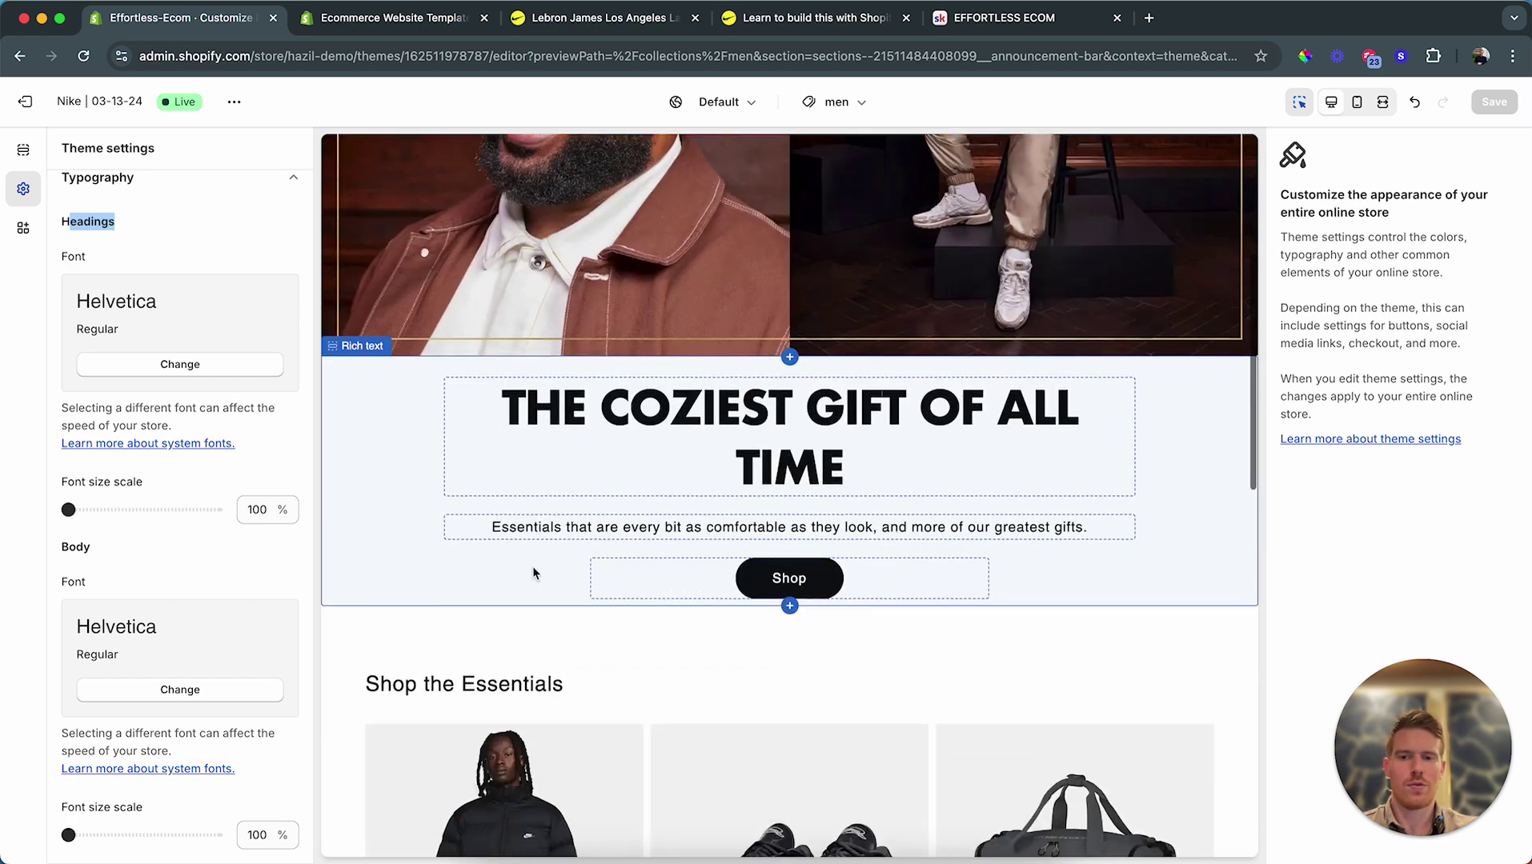
scroll(570, 535, down, 7)
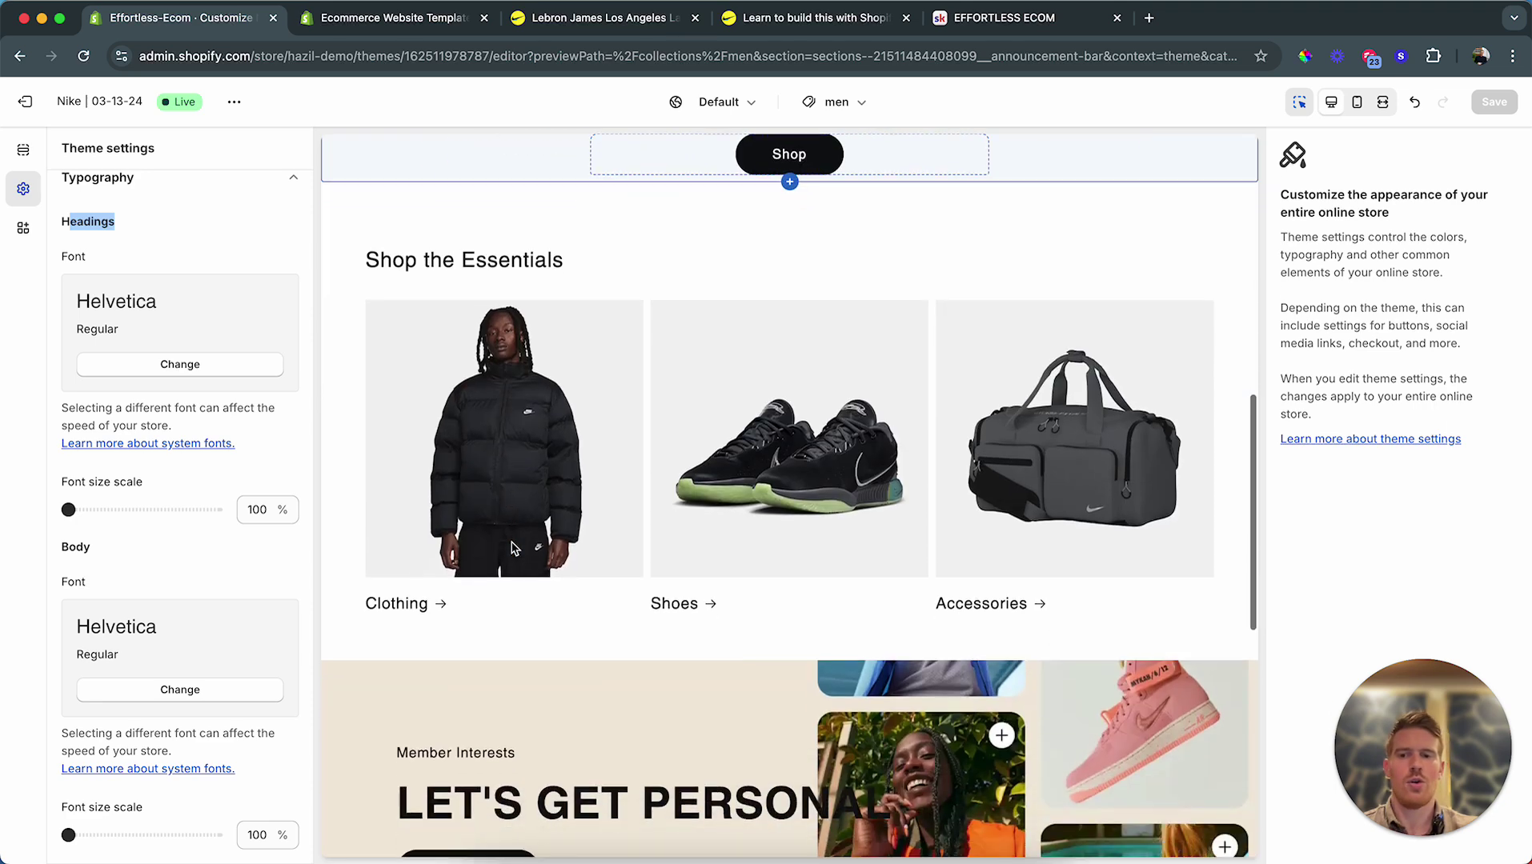
scroll(383, 636, down, 7)
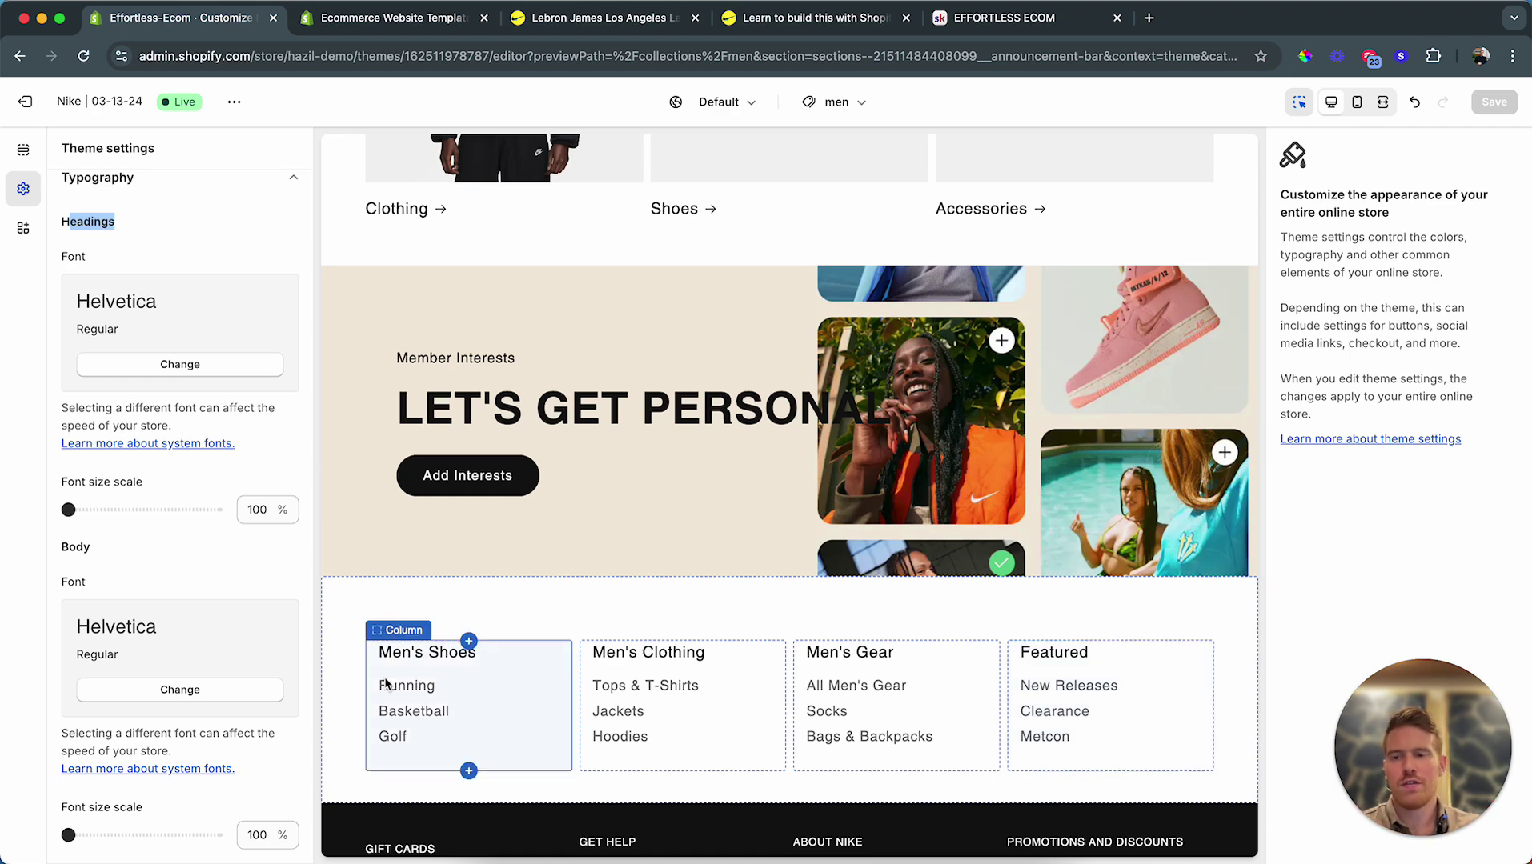
scroll(706, 339, up, 15)
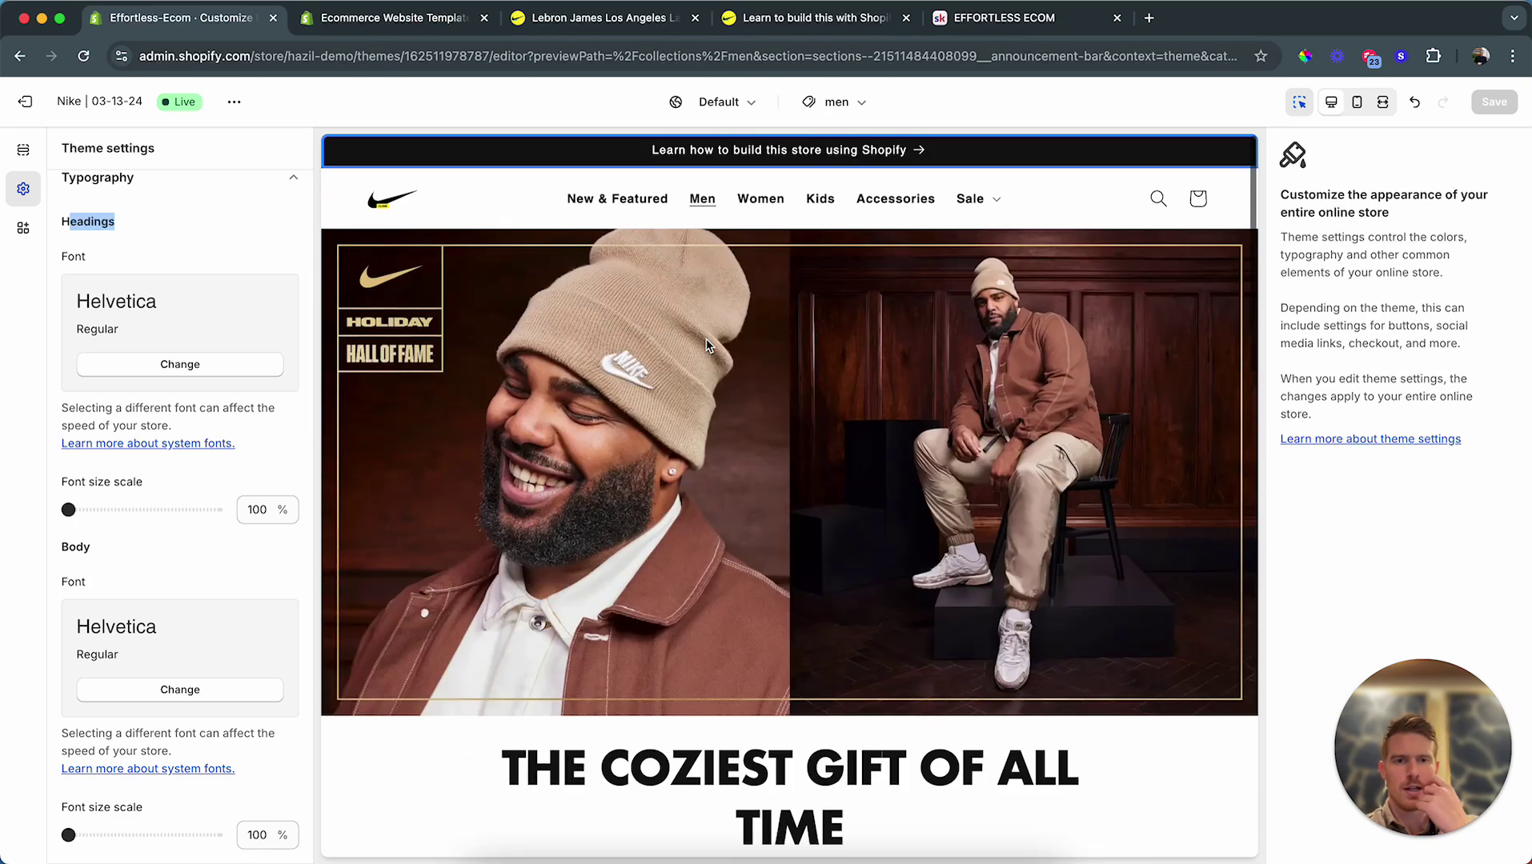
Step: Open the font selection for headings and browse the system fonts and other available fonts
click(177, 365)
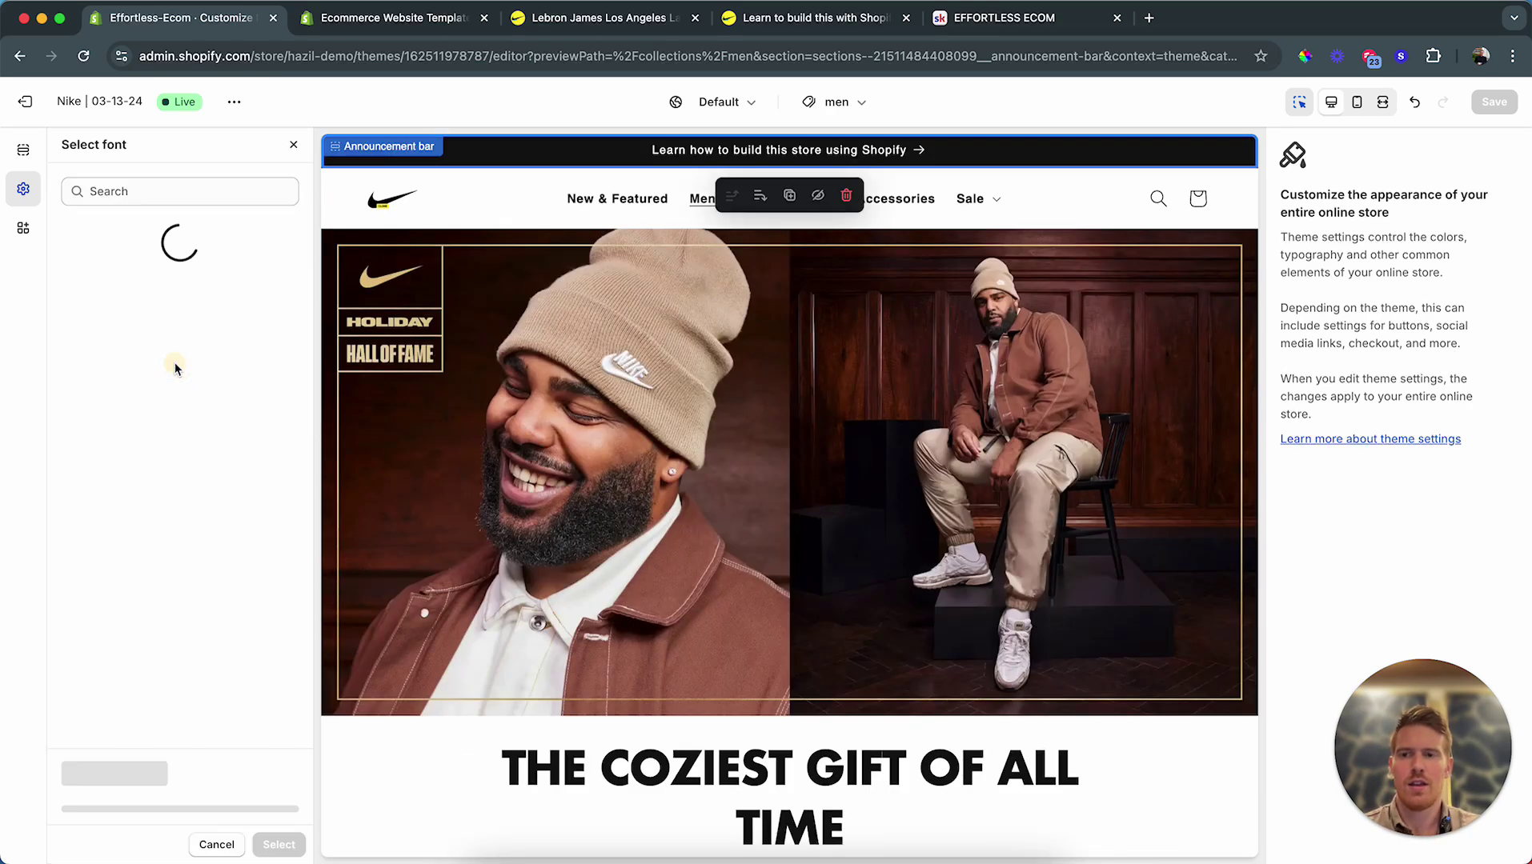
scroll(175, 441, down, 2)
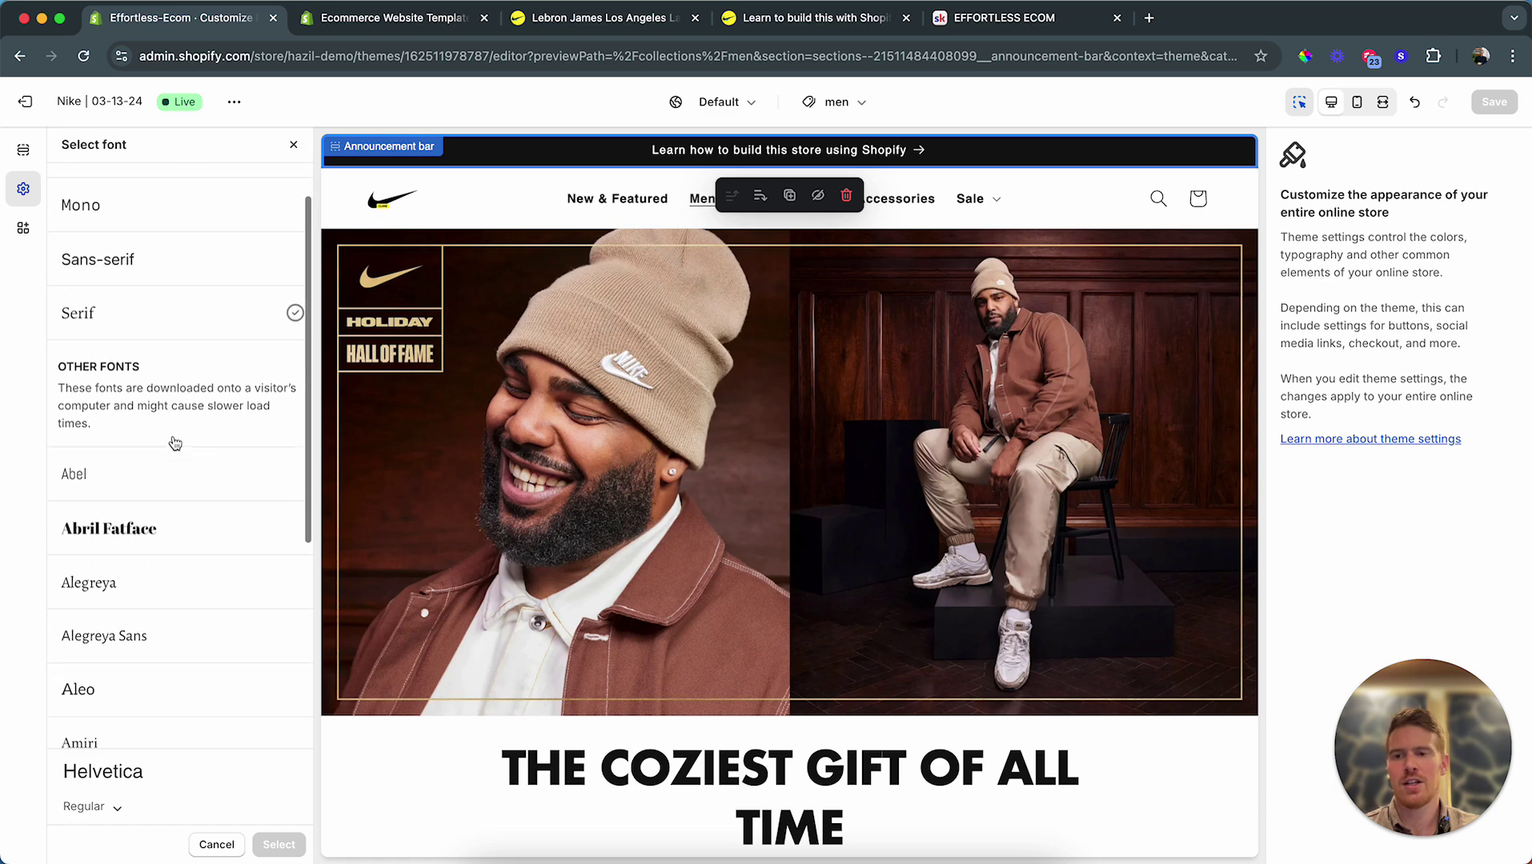
scroll(174, 442, down, 9)
scroll(176, 626, up, 11)
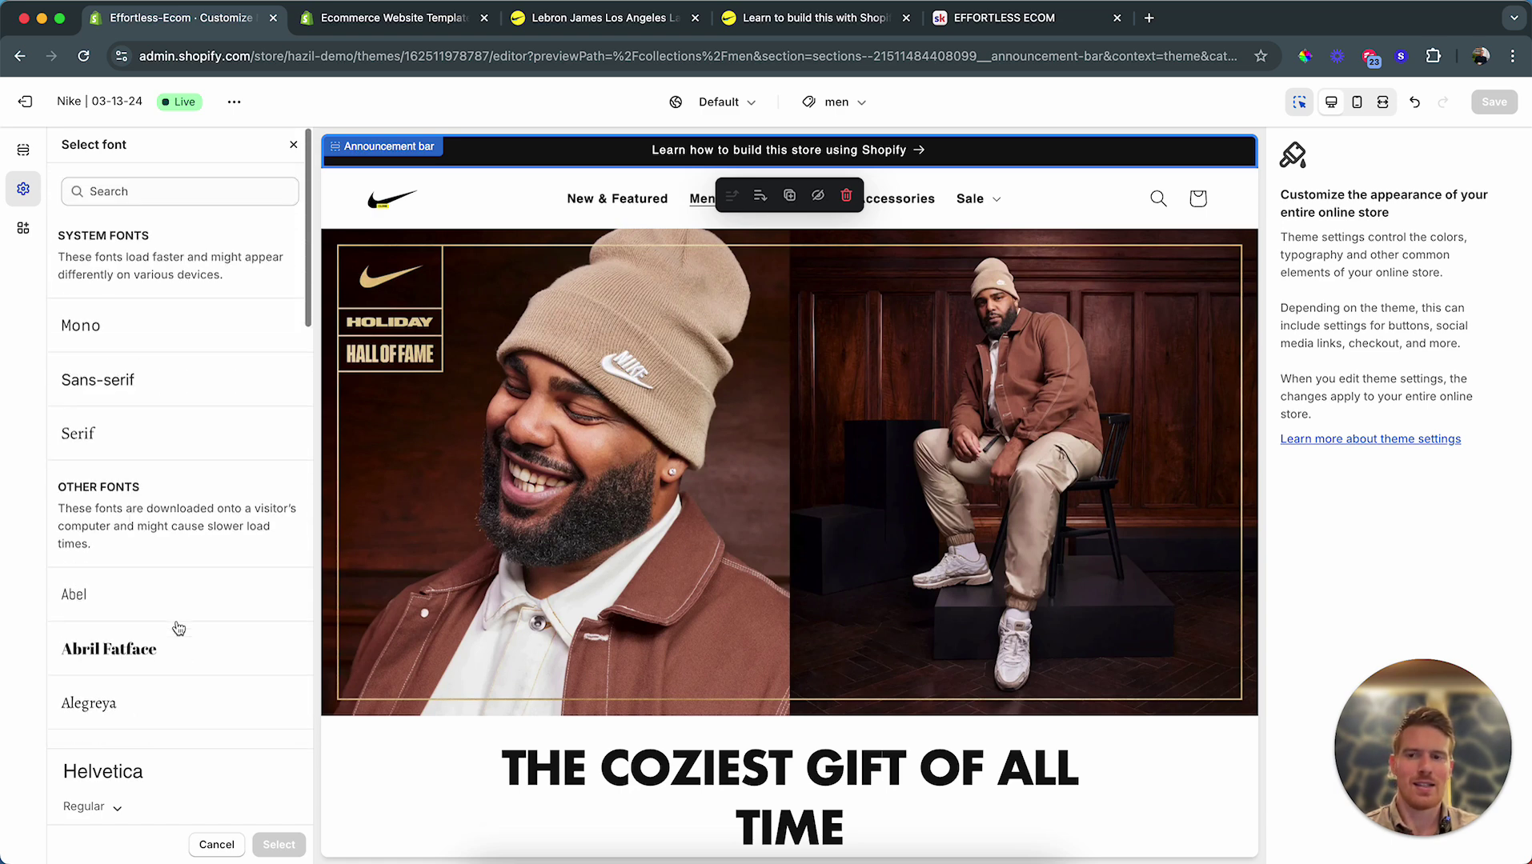
Step: Try Mono, Sans-serif and Serif in turn as the headings font, and cancel the font change
click(144, 331)
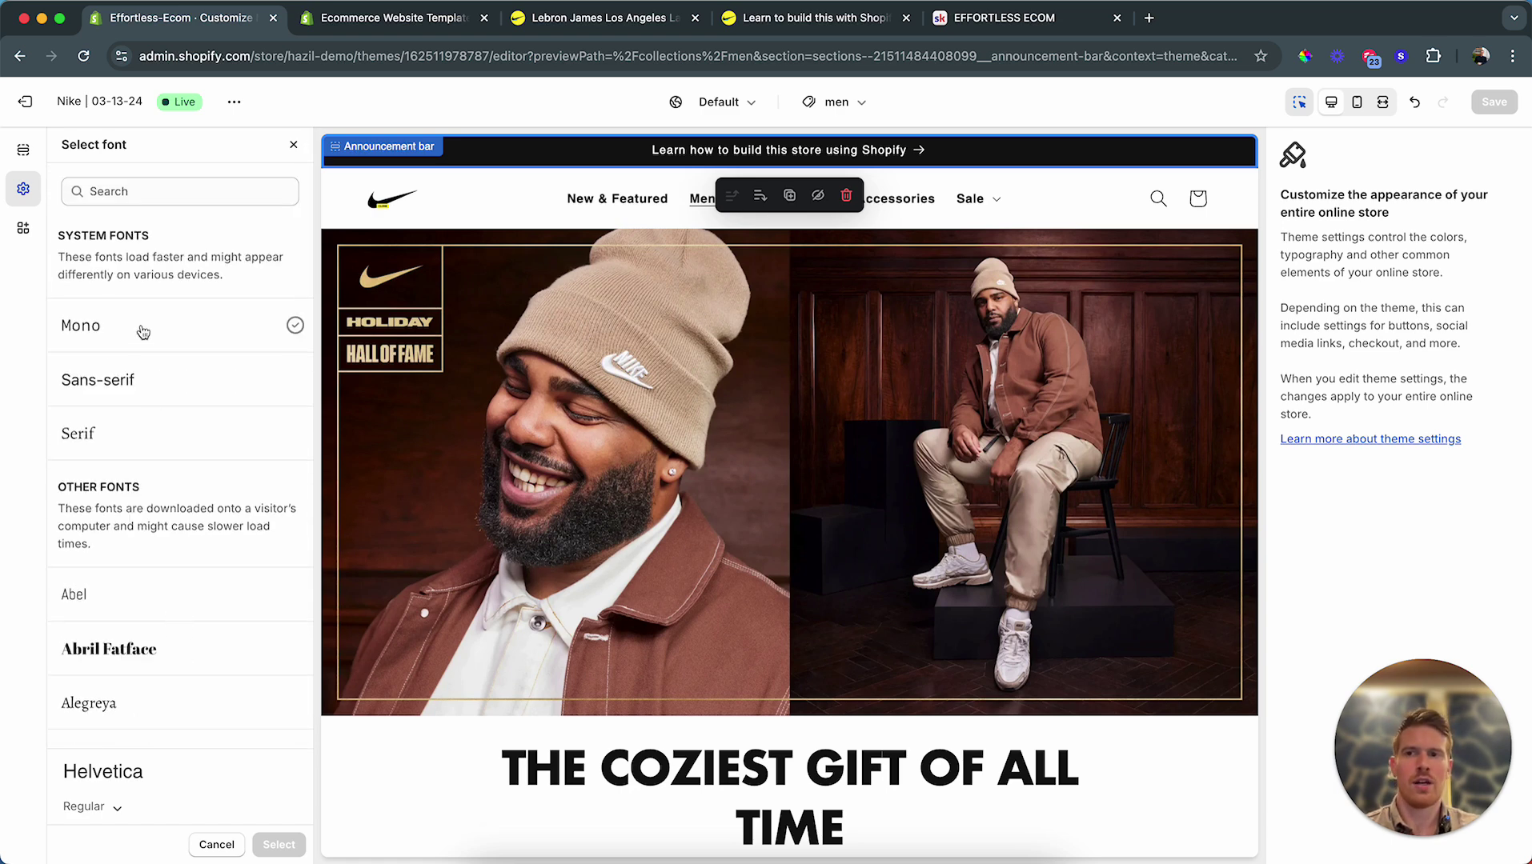
click(231, 329)
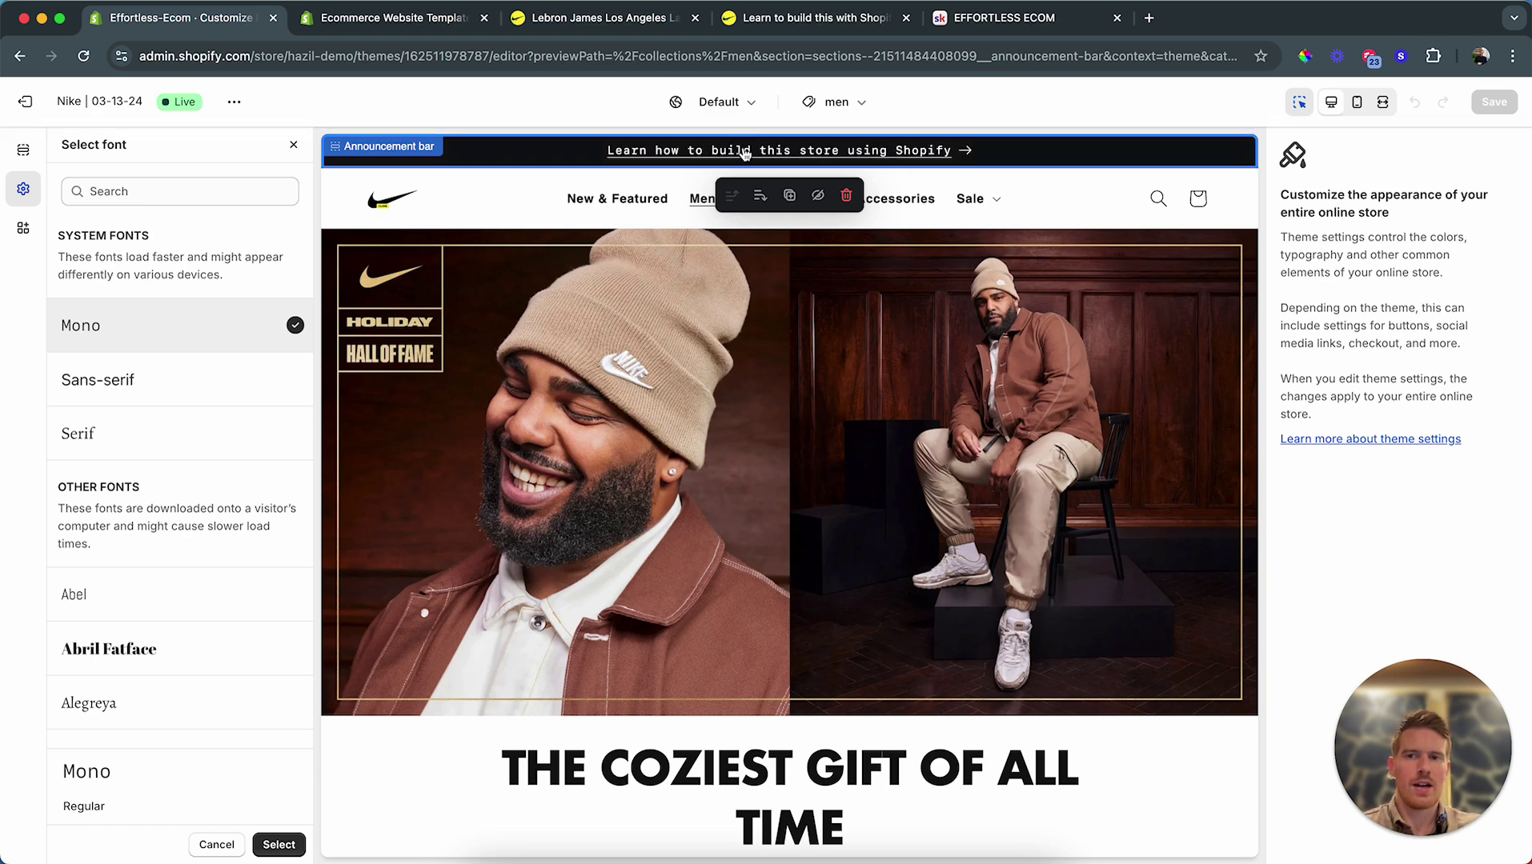
scroll(425, 647, down, 5)
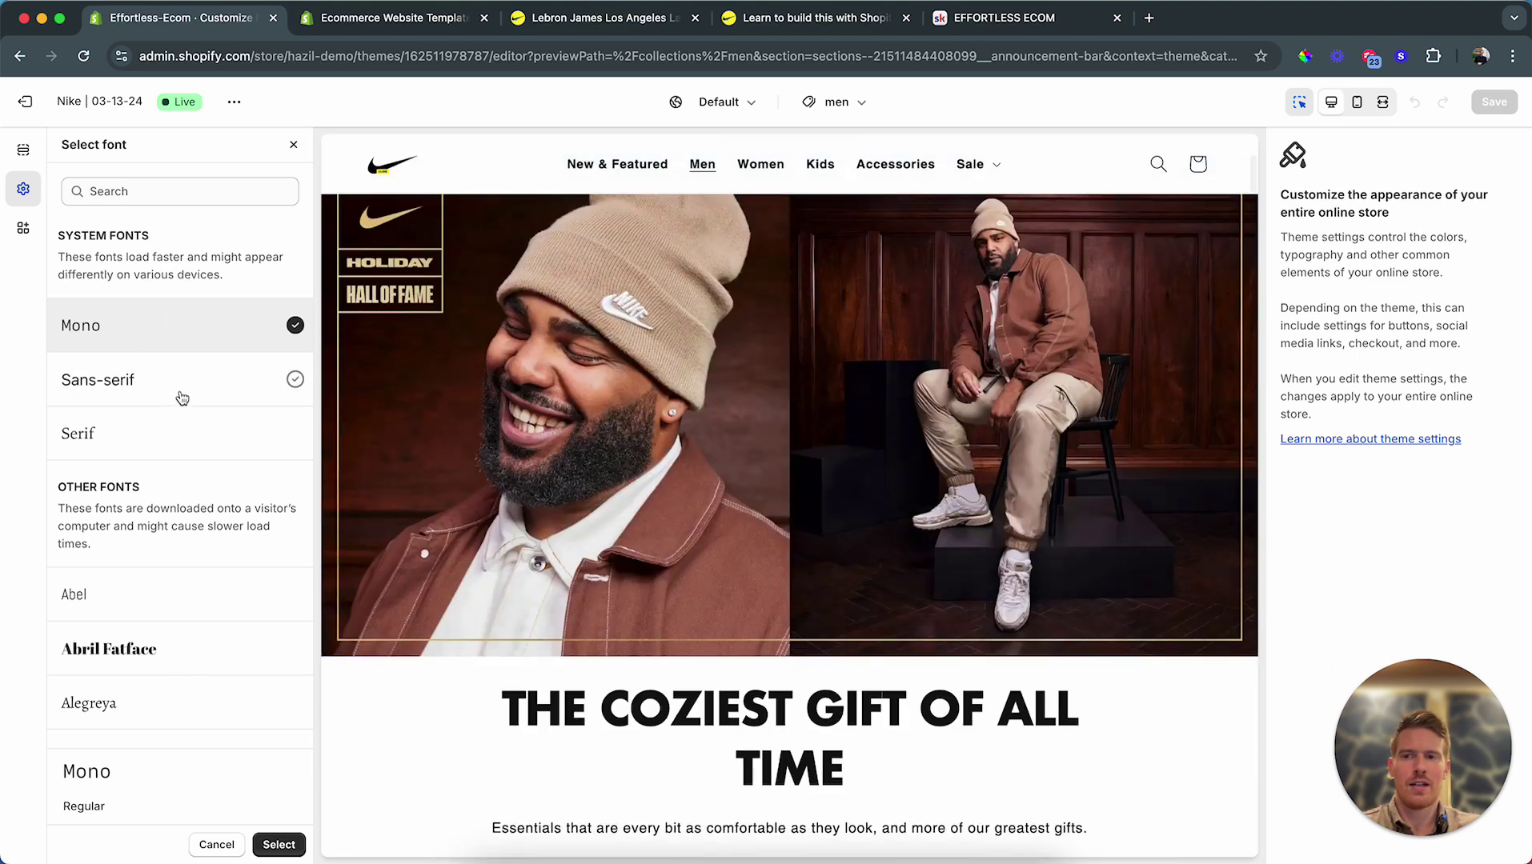
click(178, 396)
scroll(565, 398, up, 1)
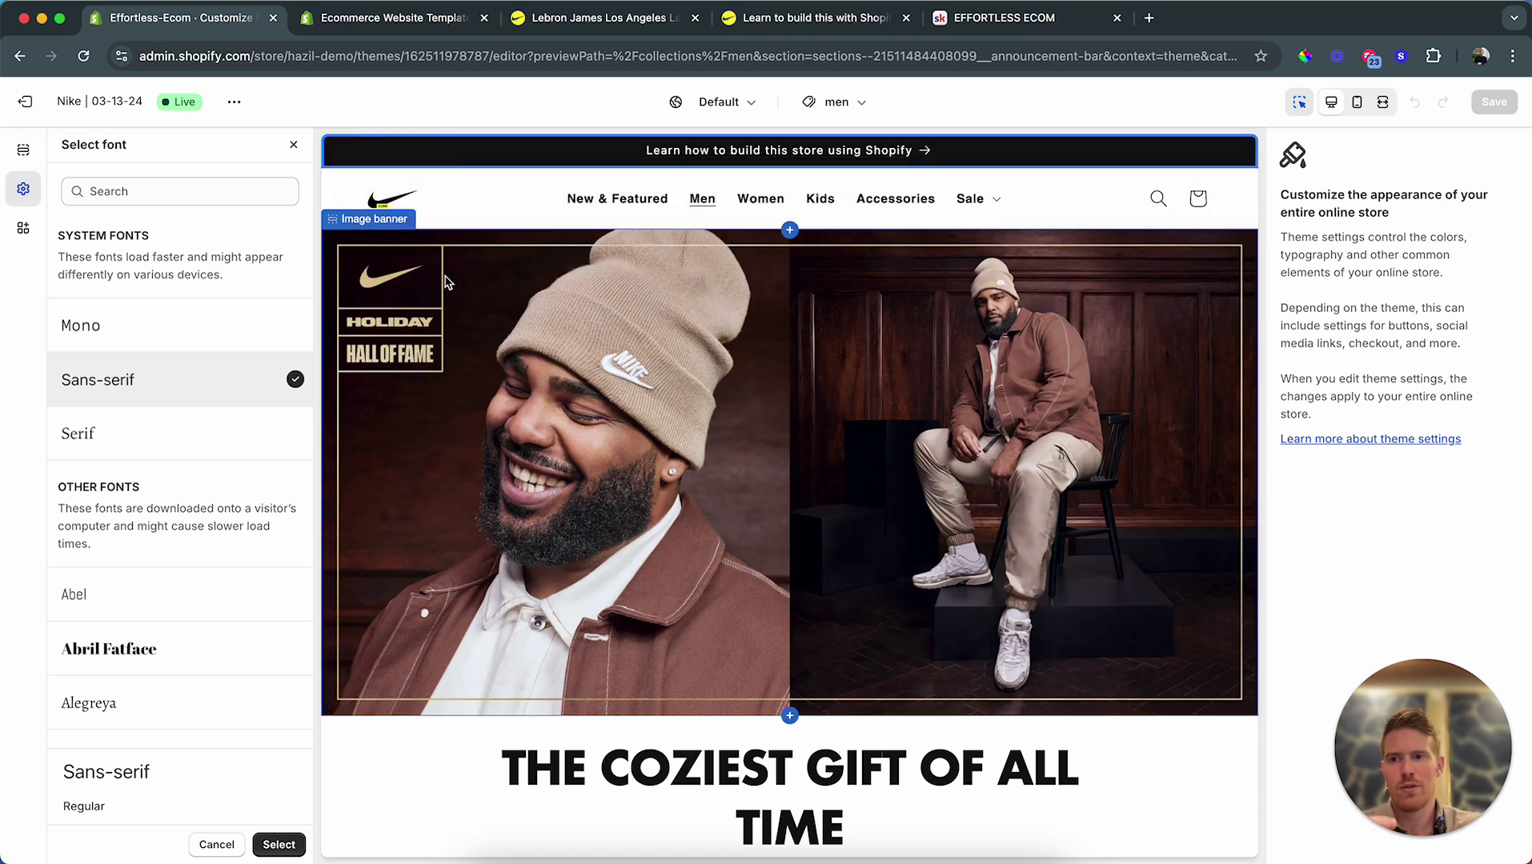
click(151, 442)
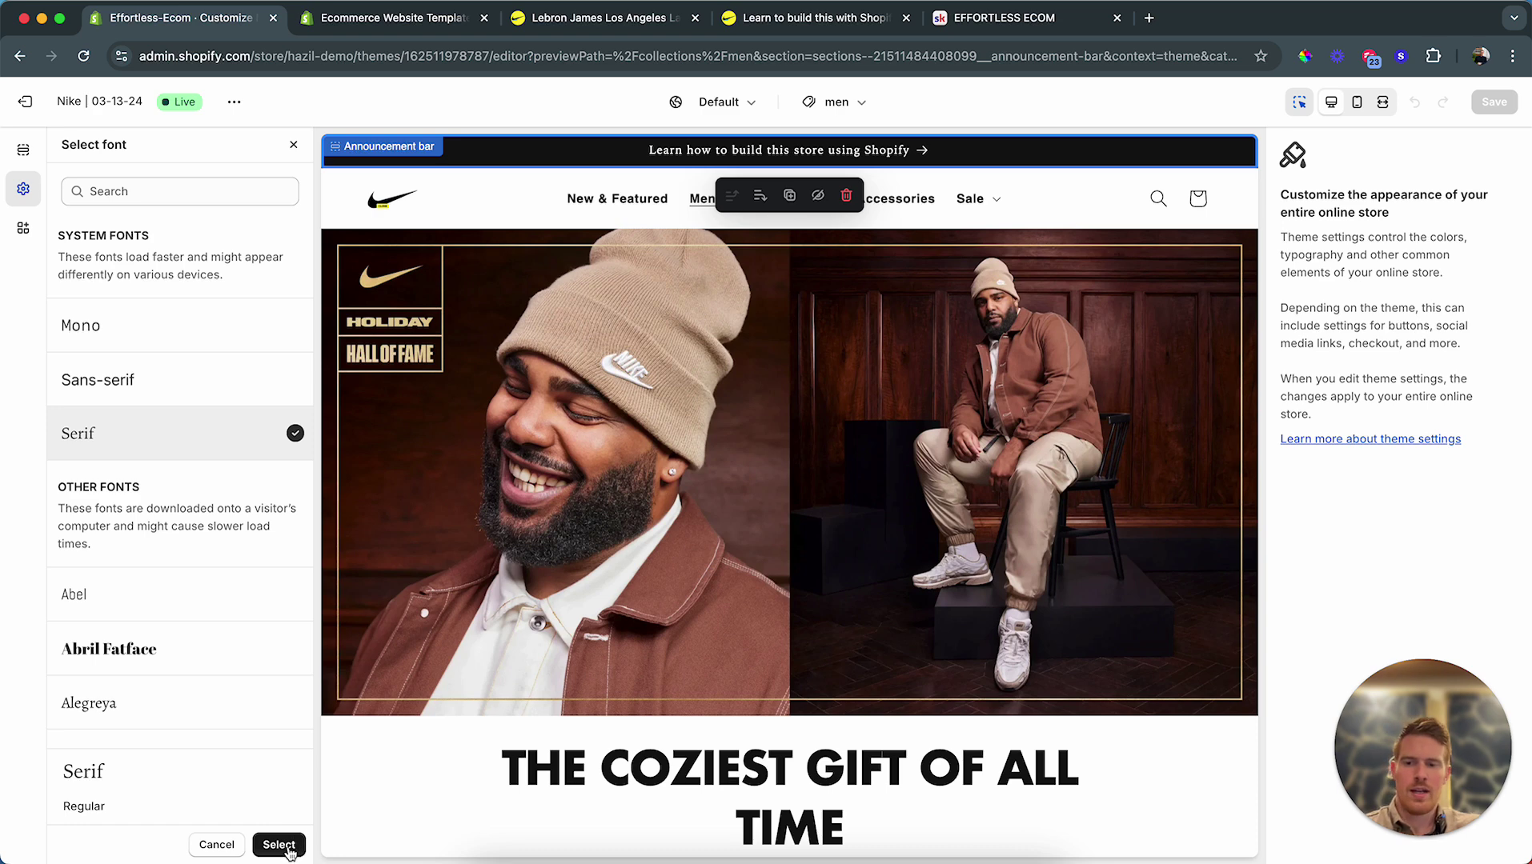
click(217, 846)
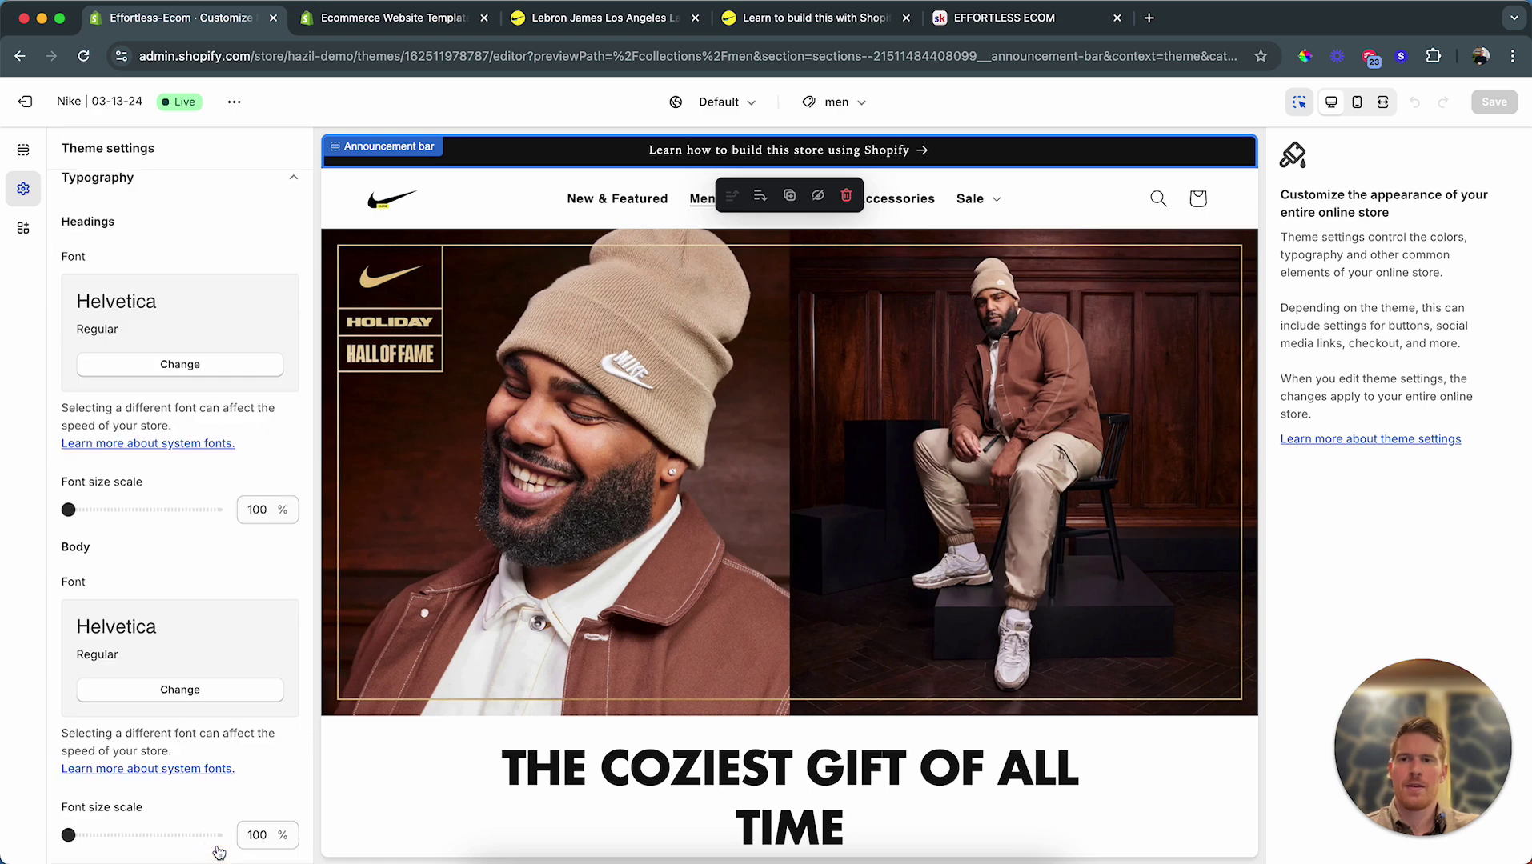
Step: Collapse the Typography settings and review the remaining theme setting categories alongside the page preview
scroll(188, 405, up, 3)
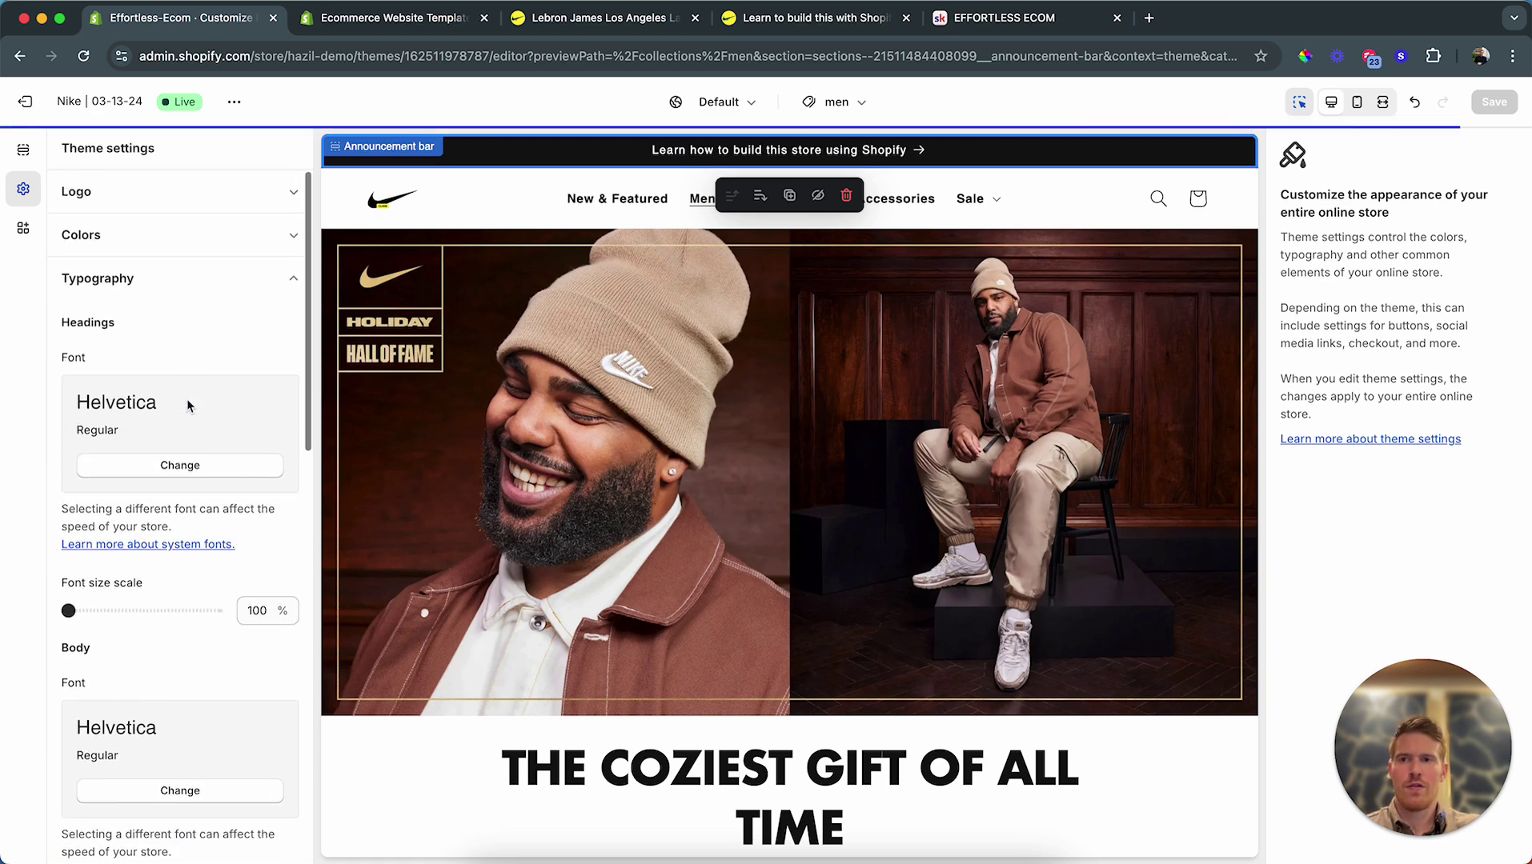
click(273, 296)
scroll(178, 568, down, 2)
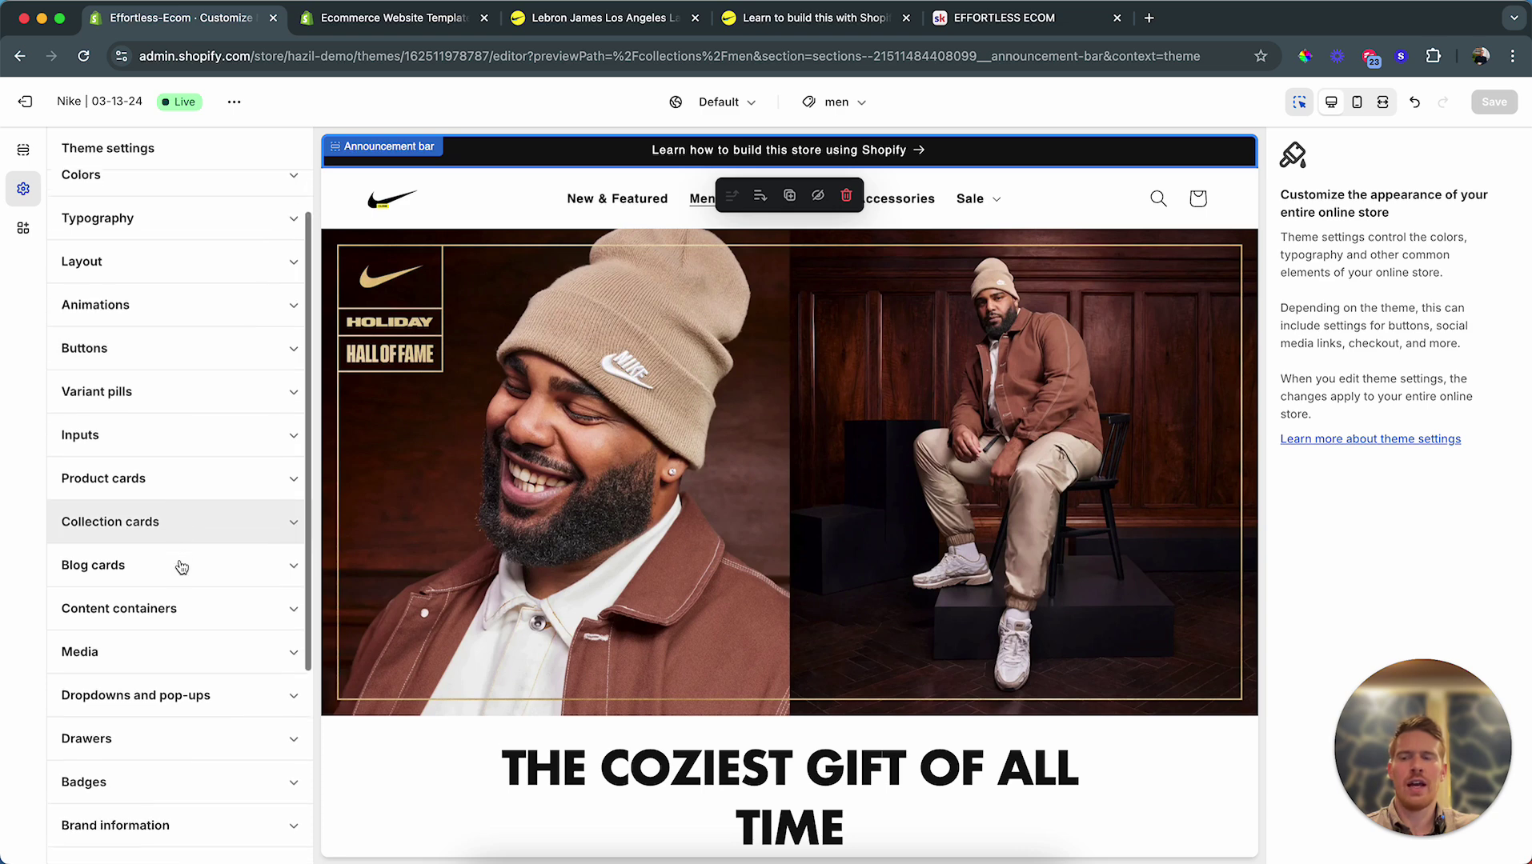
scroll(428, 554, down, 5)
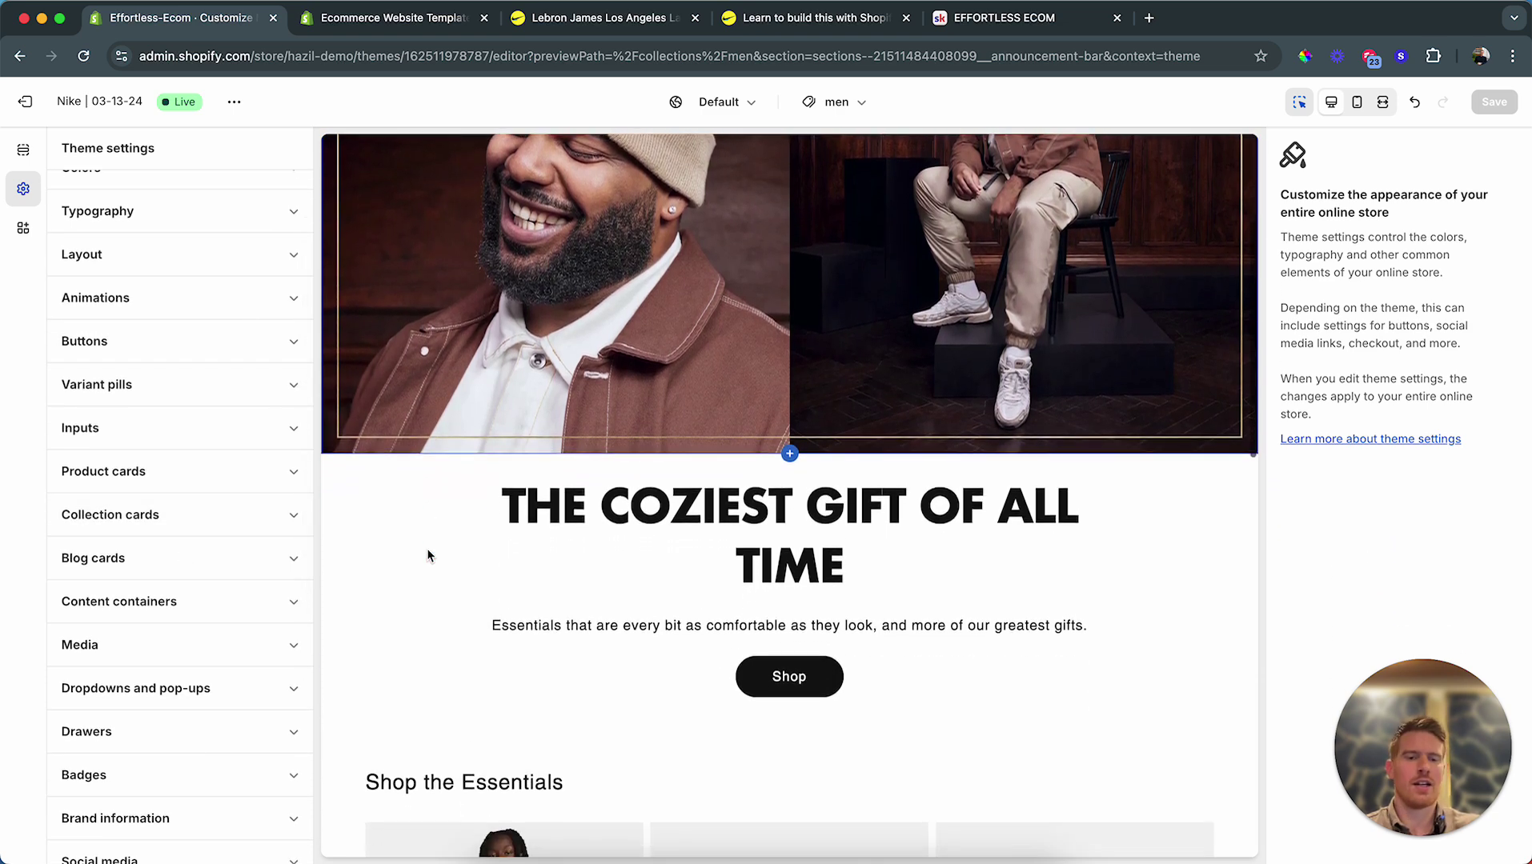
scroll(426, 549, up, 4)
scroll(425, 548, down, 7)
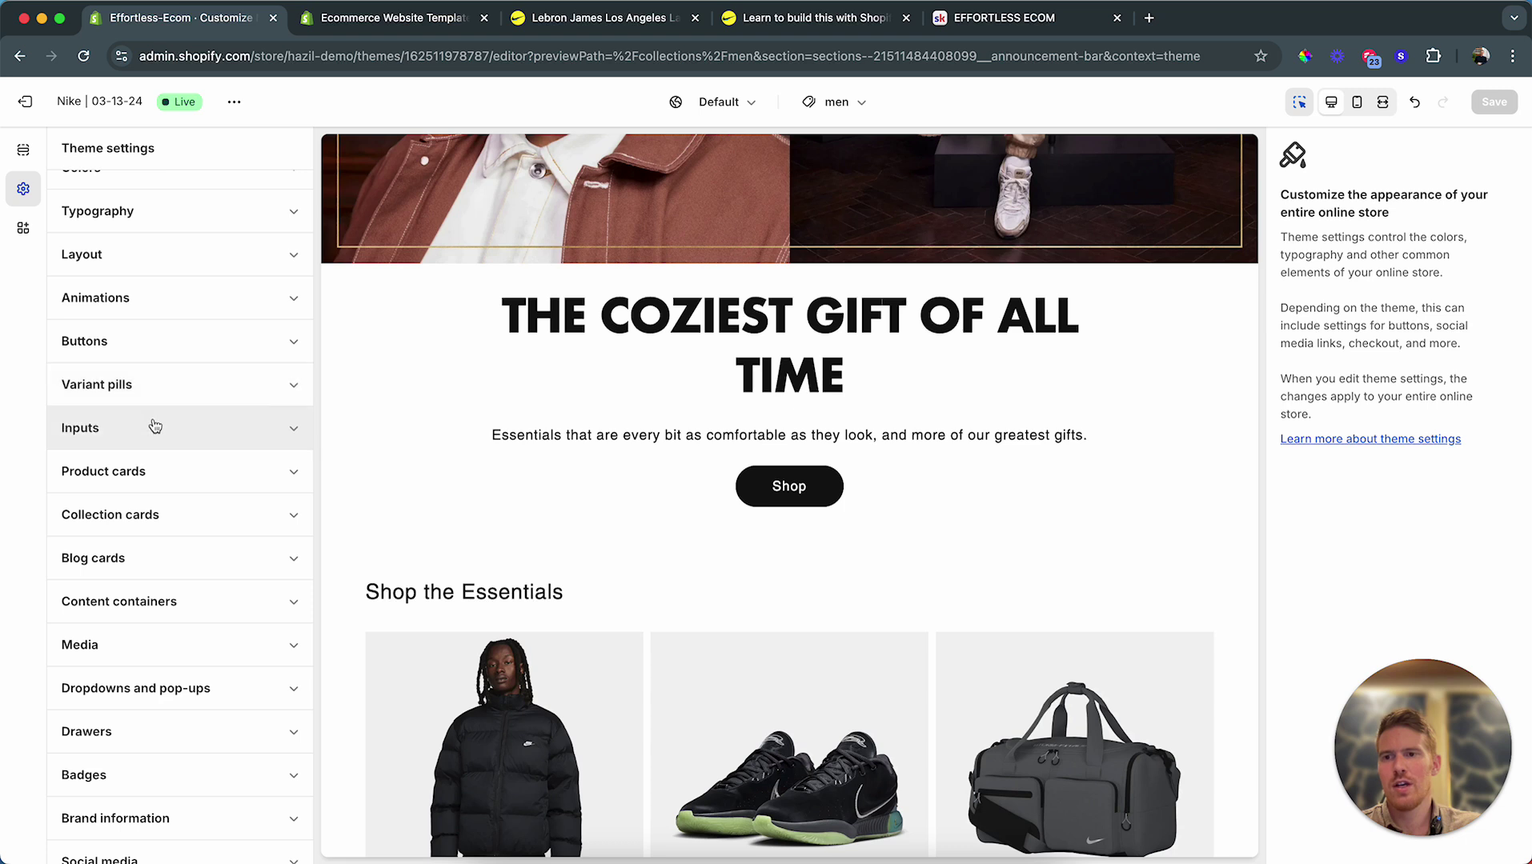
Step: Examine the Buttons border and shadow settings, collapse them and look over the page preview
click(157, 348)
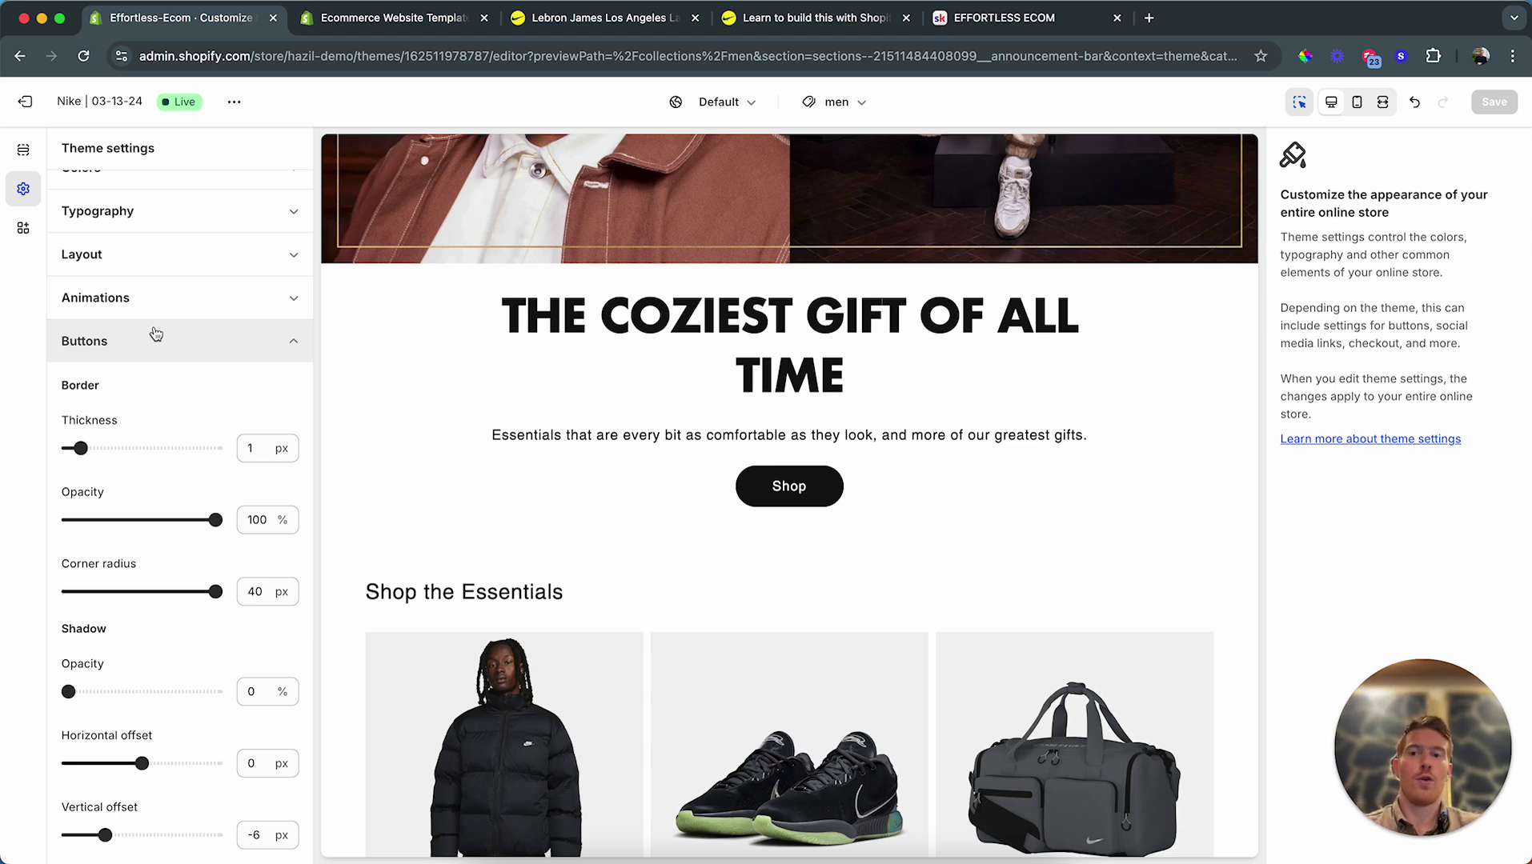
click(228, 340)
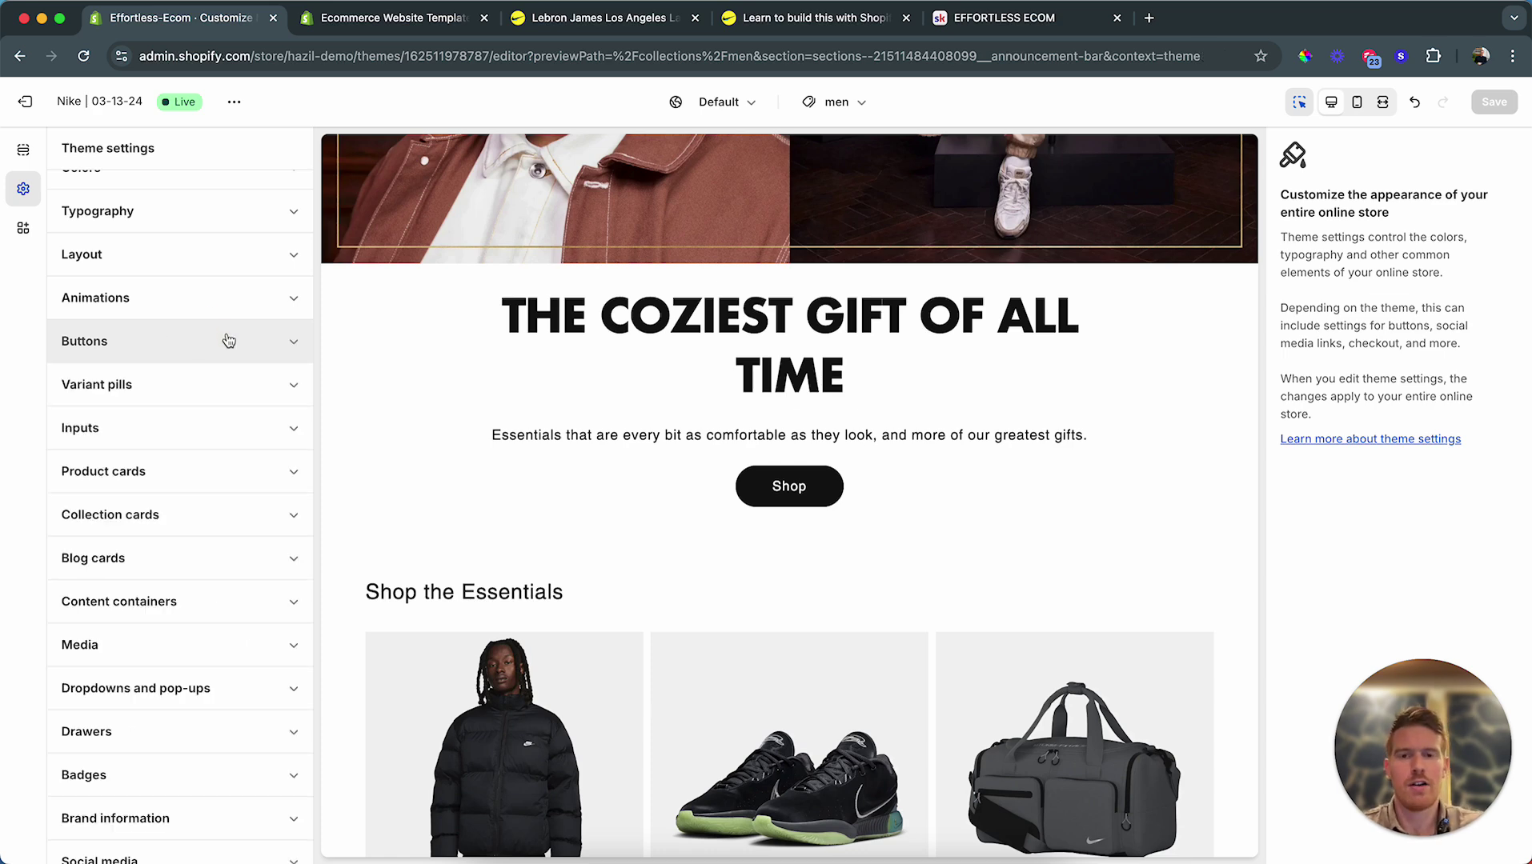
scroll(376, 385, up, 10)
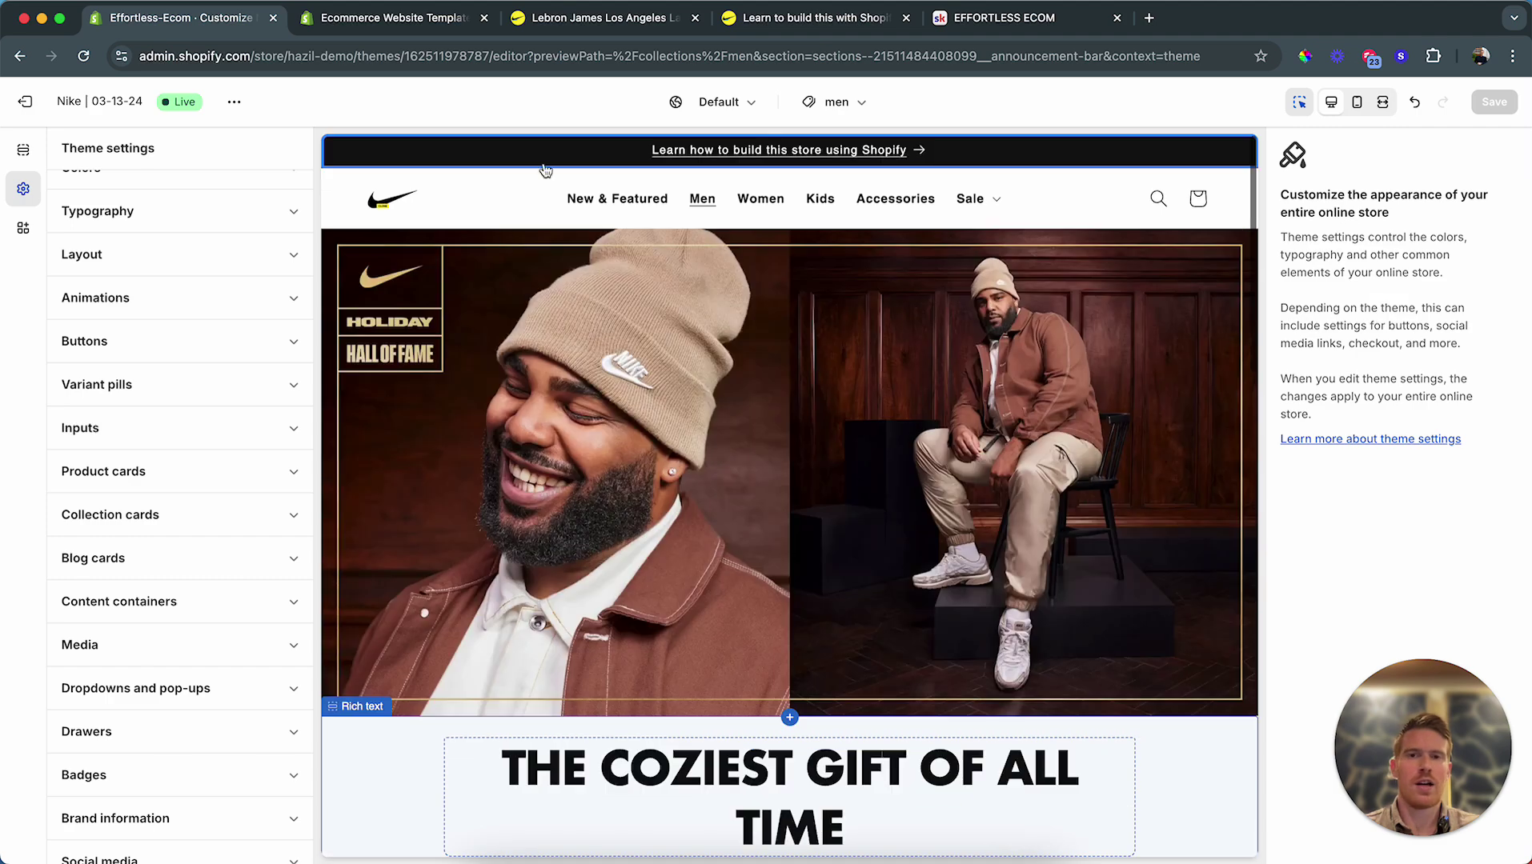
scroll(329, 320, down, 10)
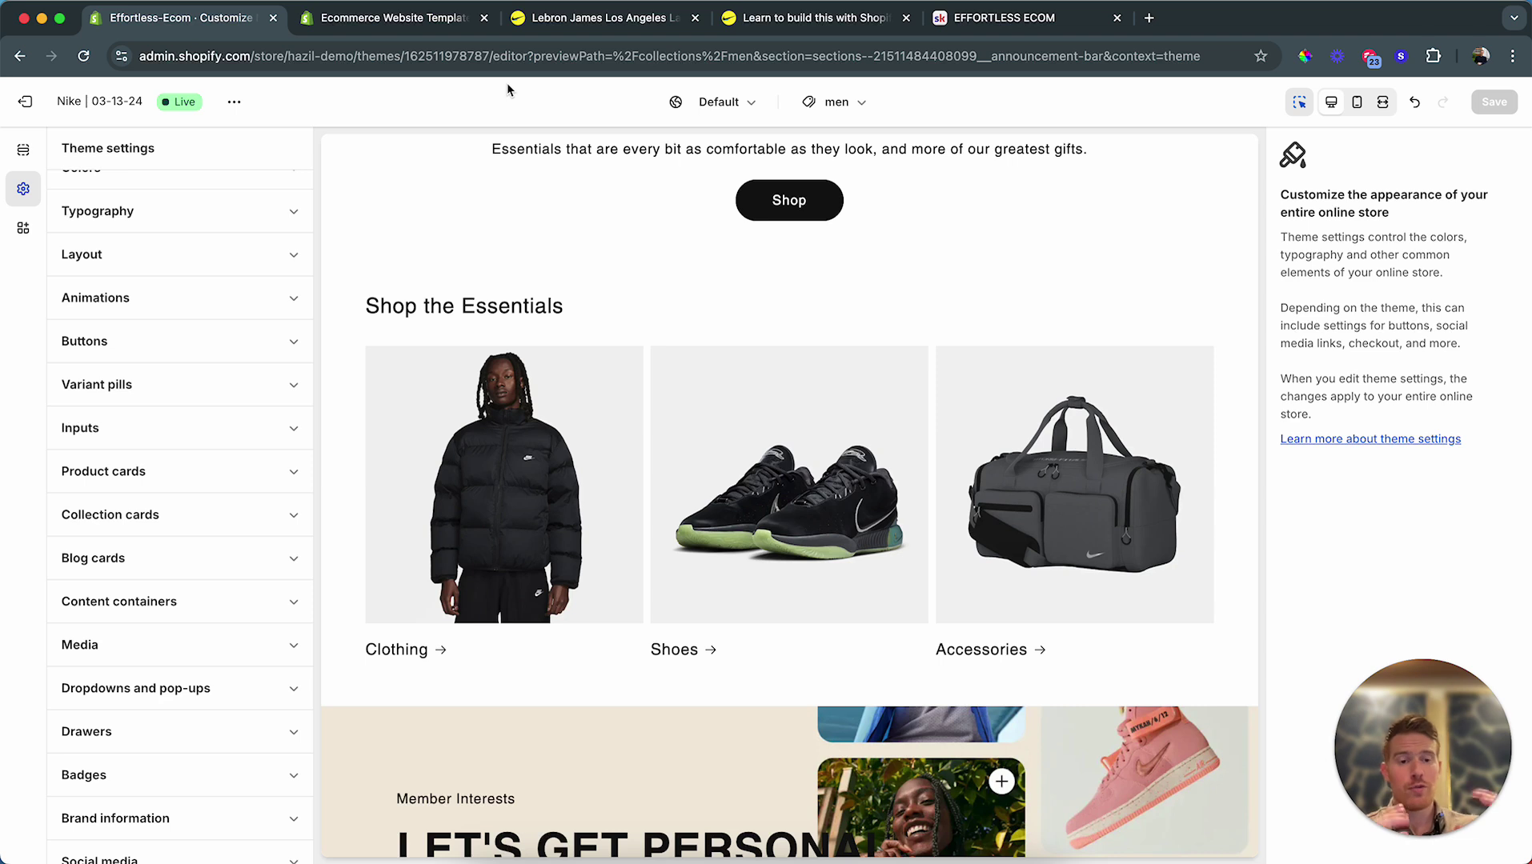
Step: Exit the theme editor to the Themes page and view the actions available for the current Nike theme, such as Duplicate
click(28, 104)
scroll(269, 592, down, 3)
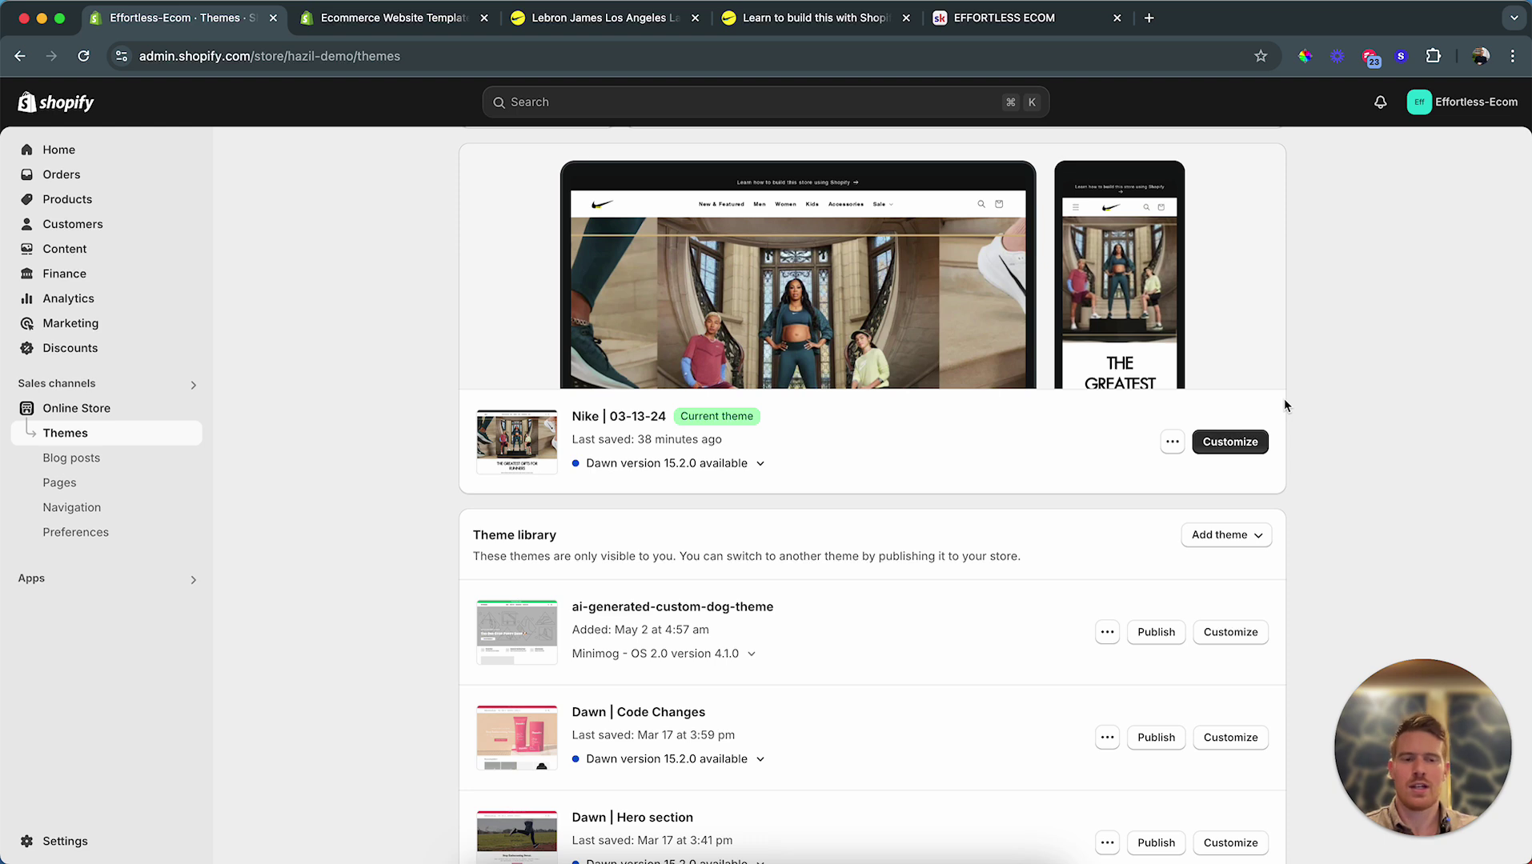
click(1173, 444)
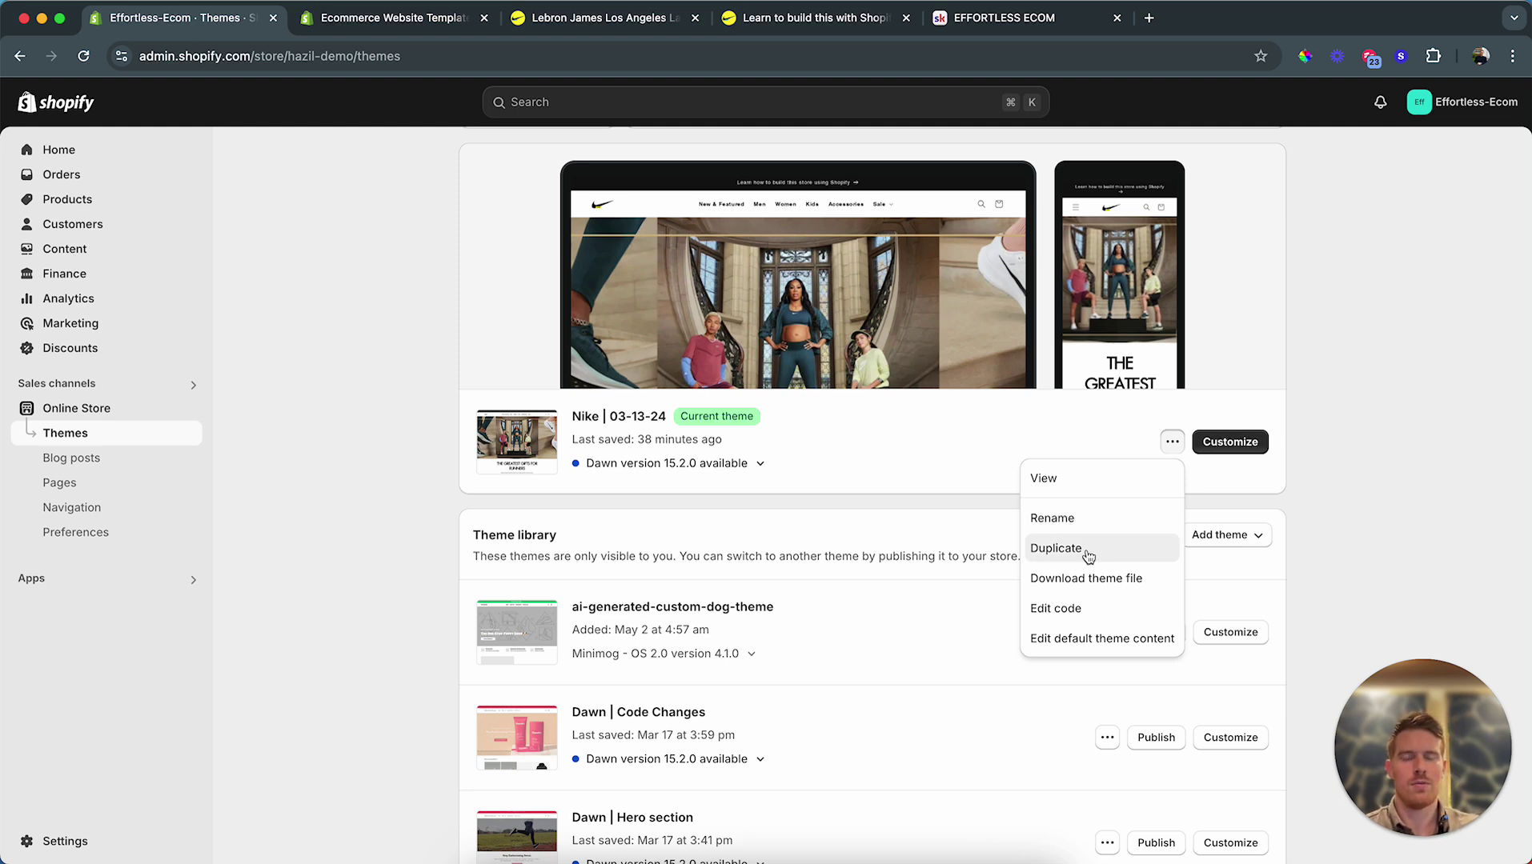
click(1432, 578)
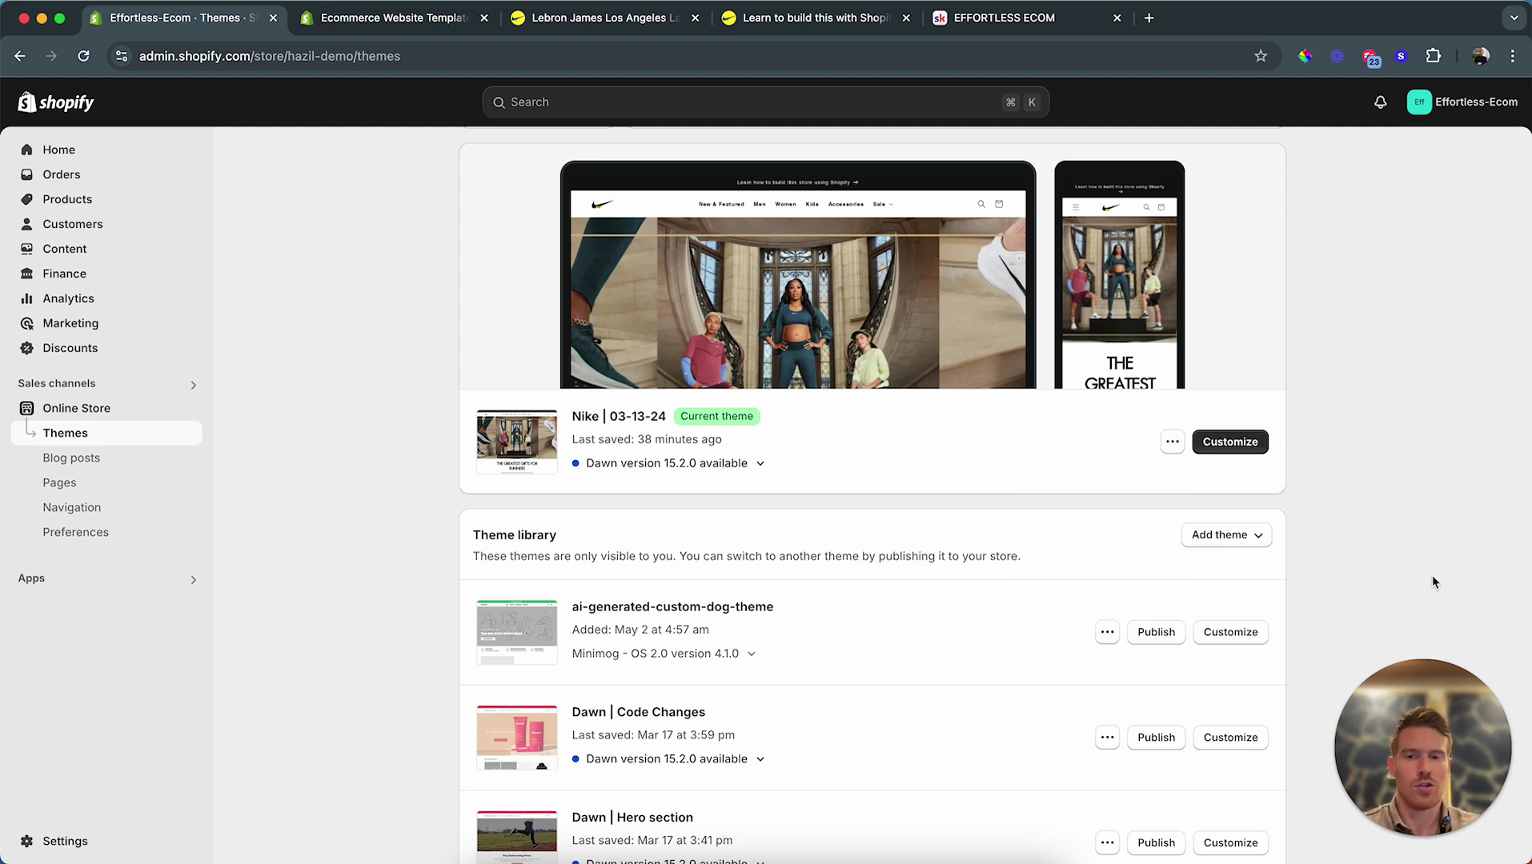
Step: Visit the Theme Store from the theme library, look through the featured themes and open the full theme catalog
click(1217, 543)
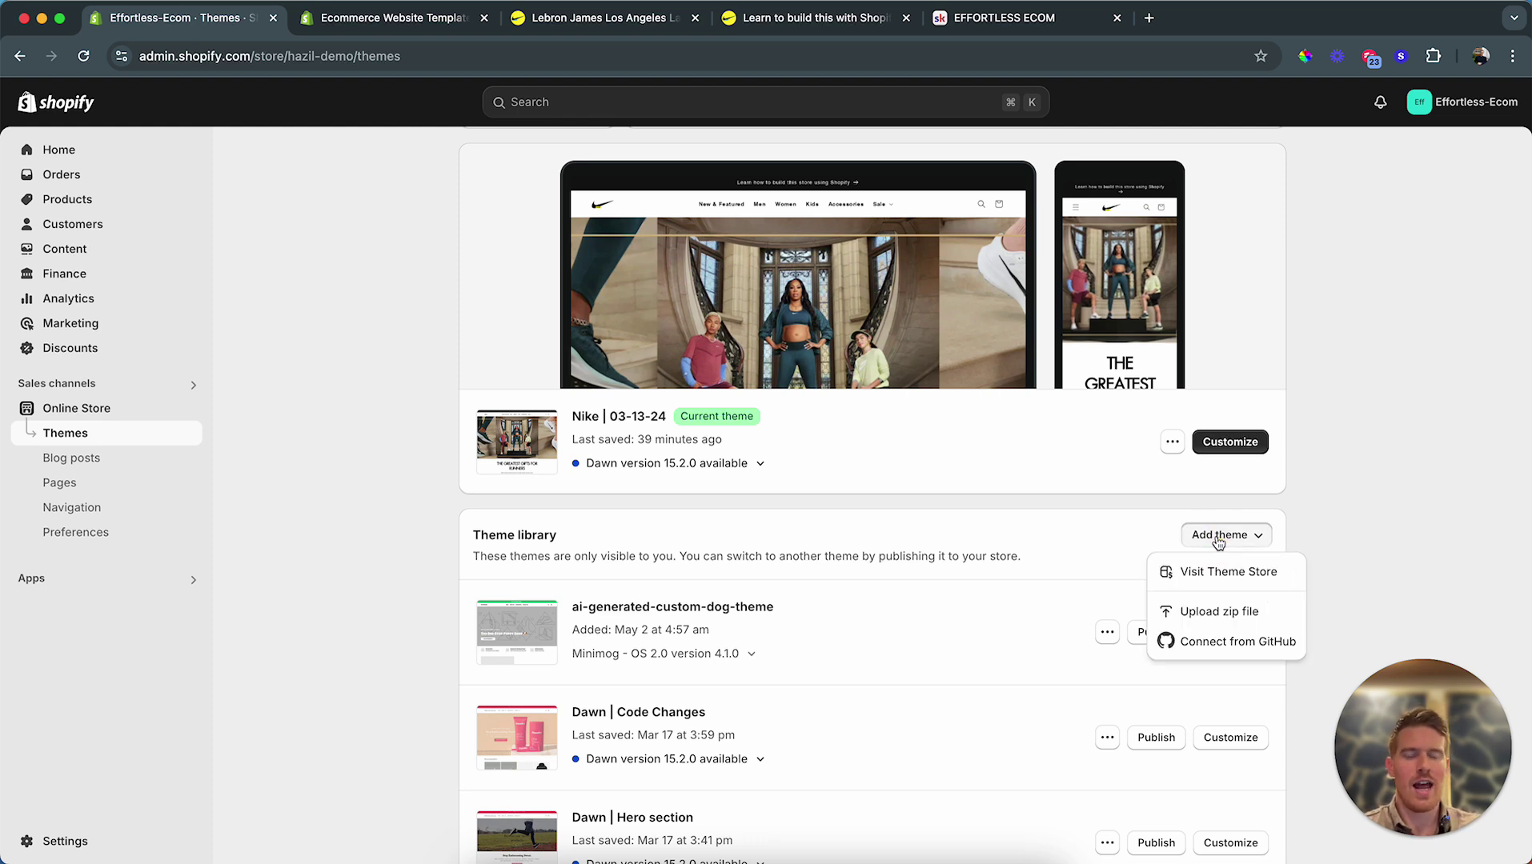
click(1216, 586)
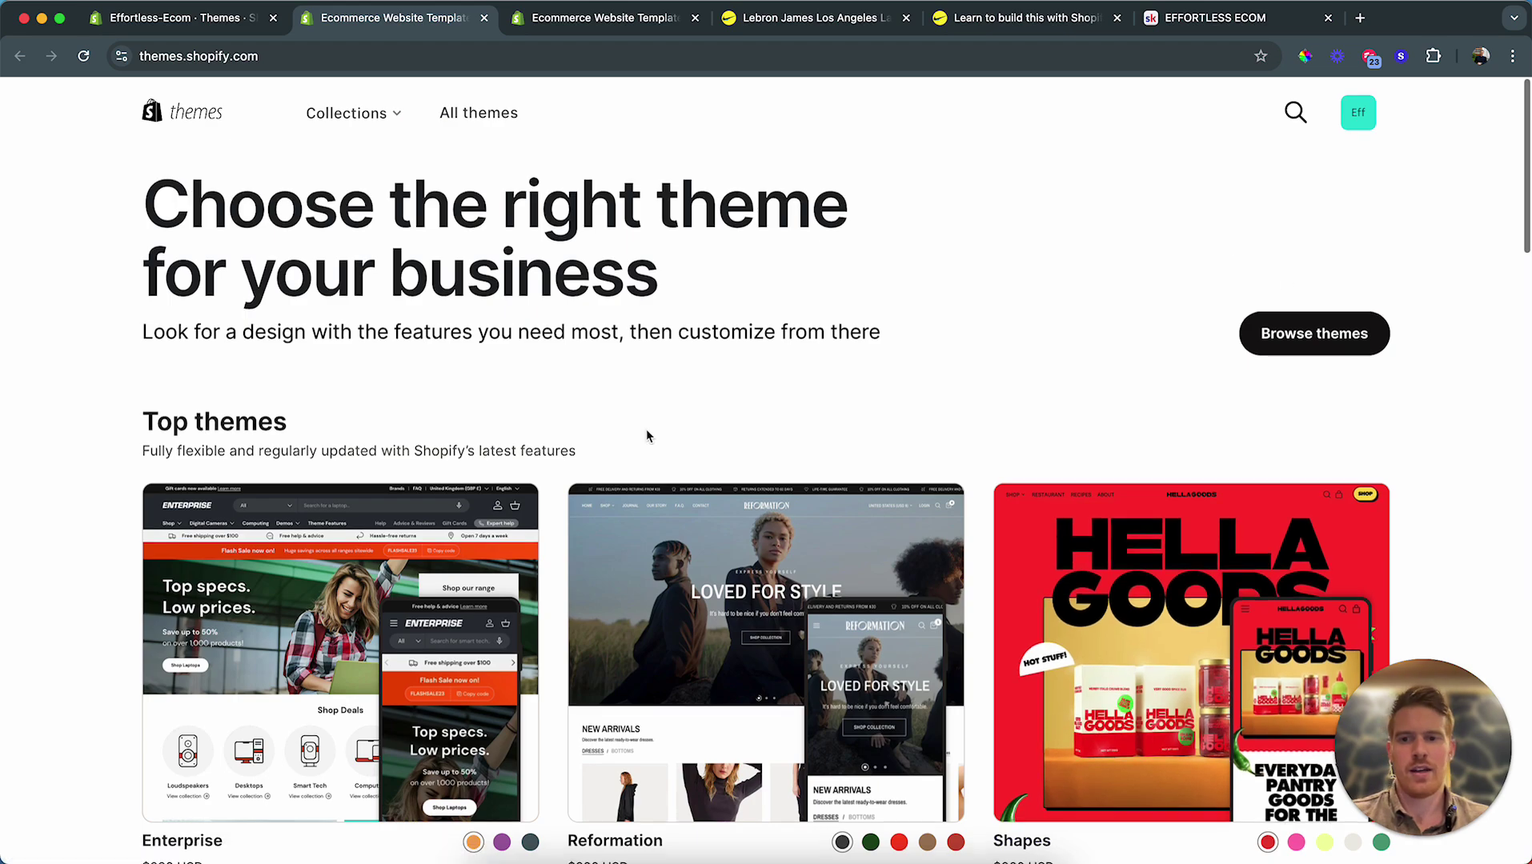
scroll(646, 434, down, 10)
scroll(648, 436, down, 5)
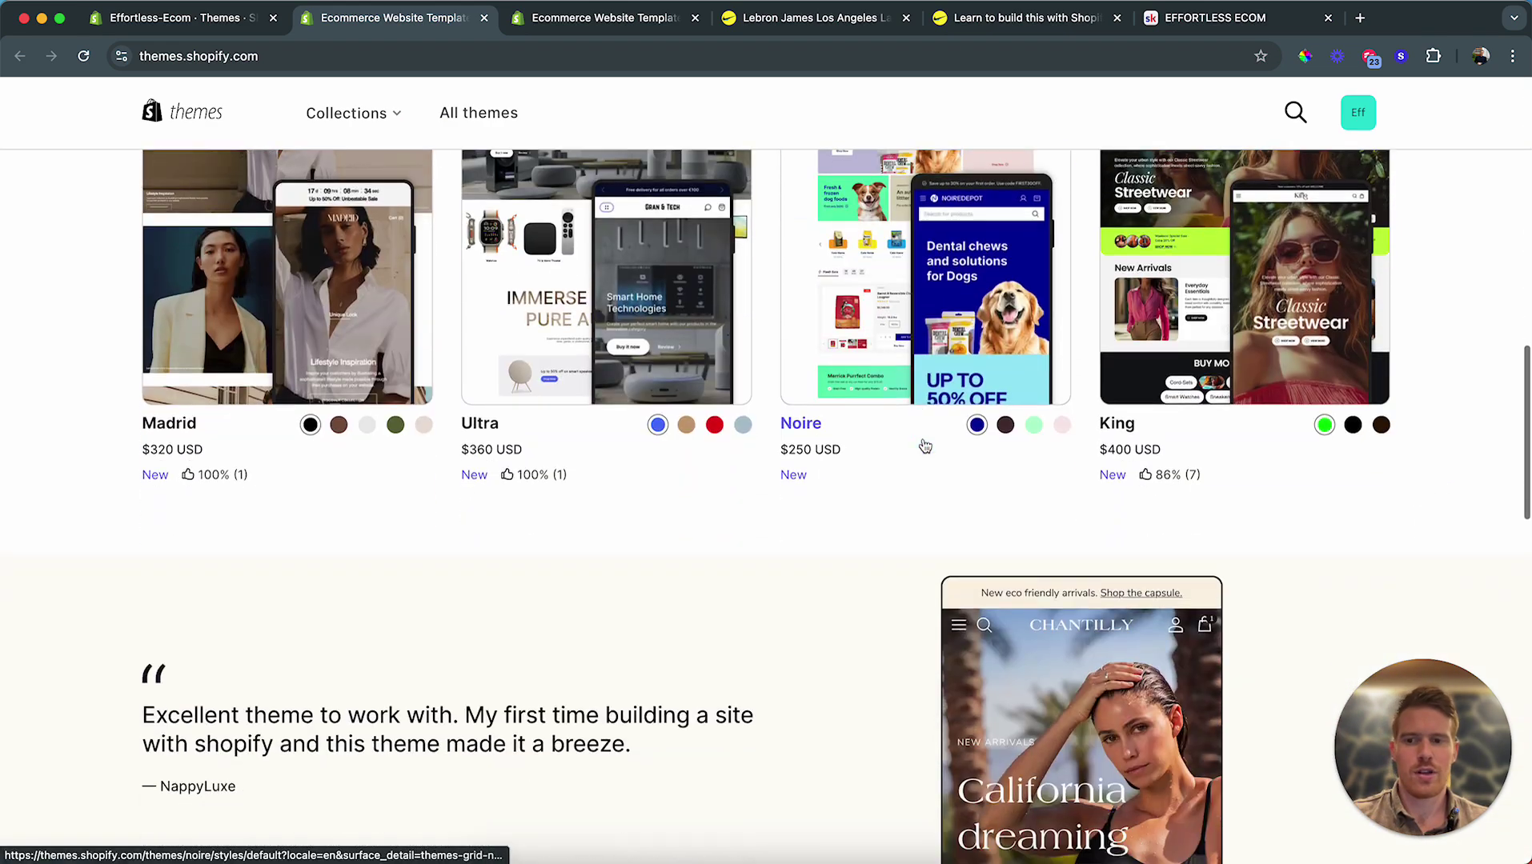
scroll(1220, 313, up, 10)
click(1299, 256)
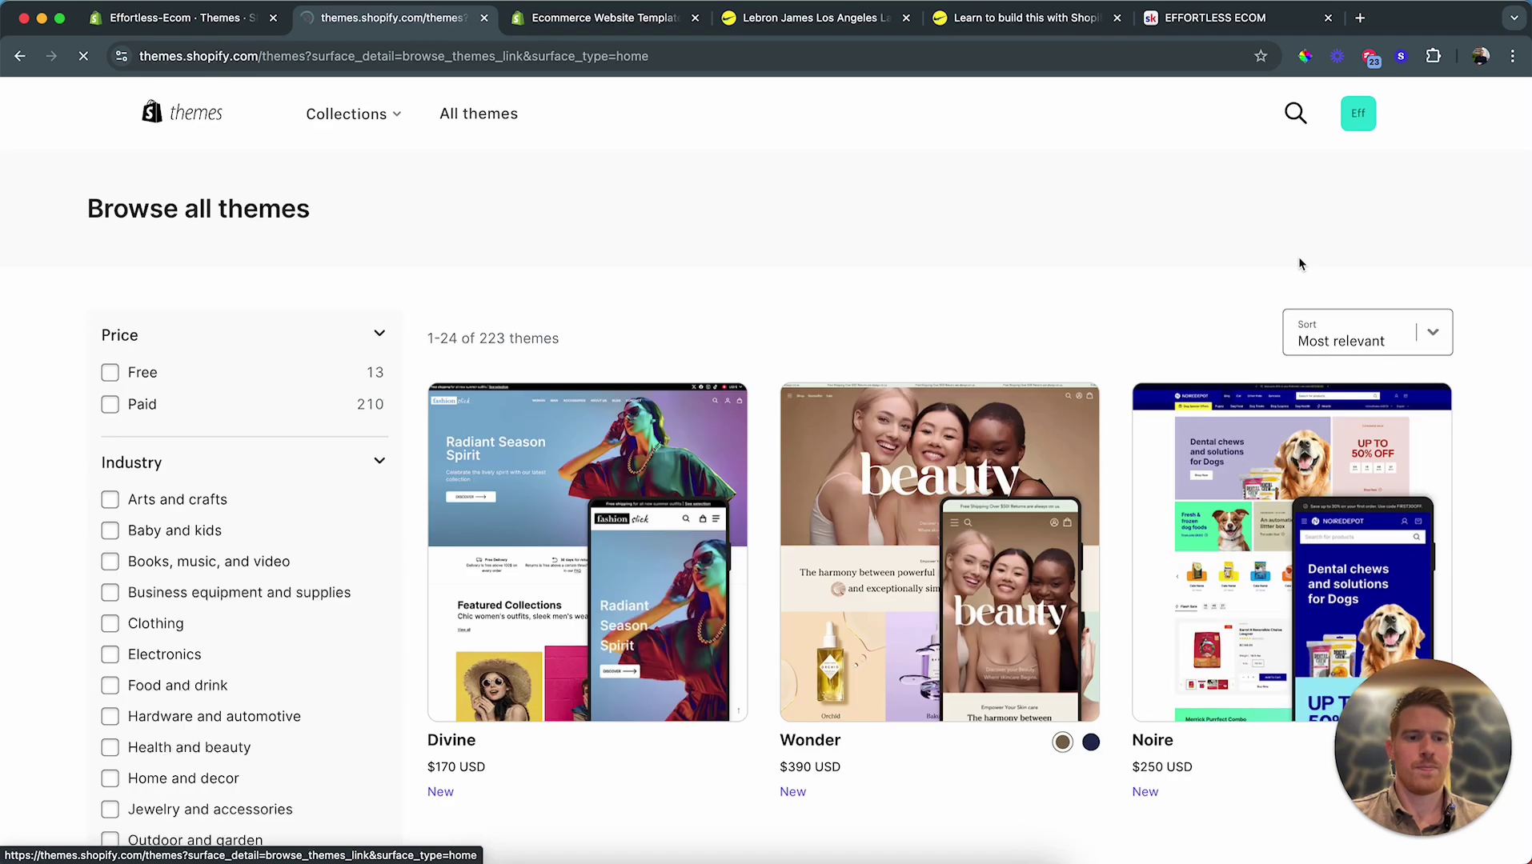
Step: Filter the theme catalog to free themes and add the Dawn theme to the store
click(110, 373)
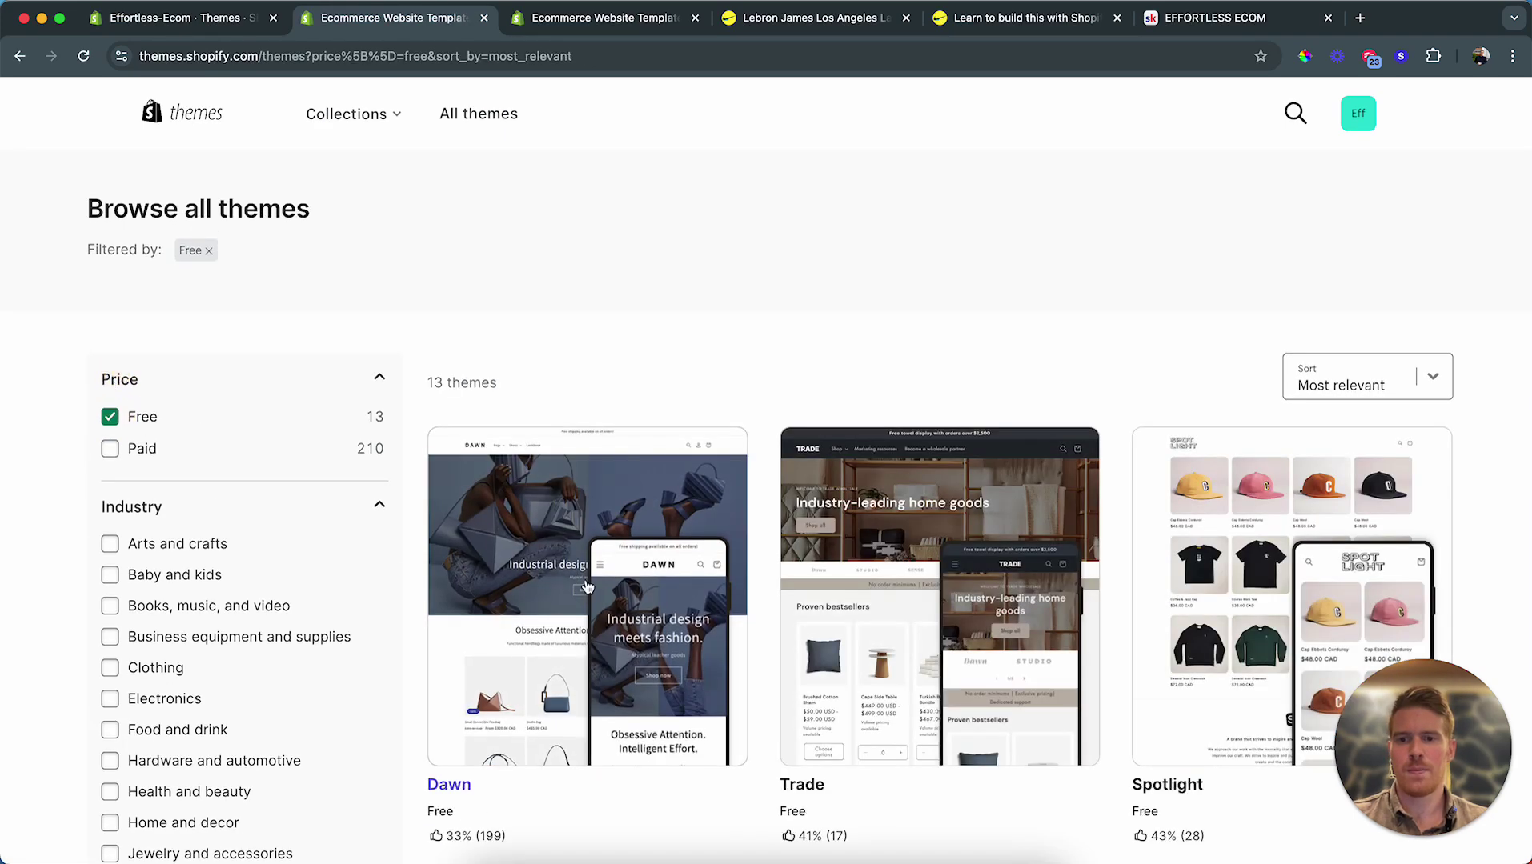
click(596, 596)
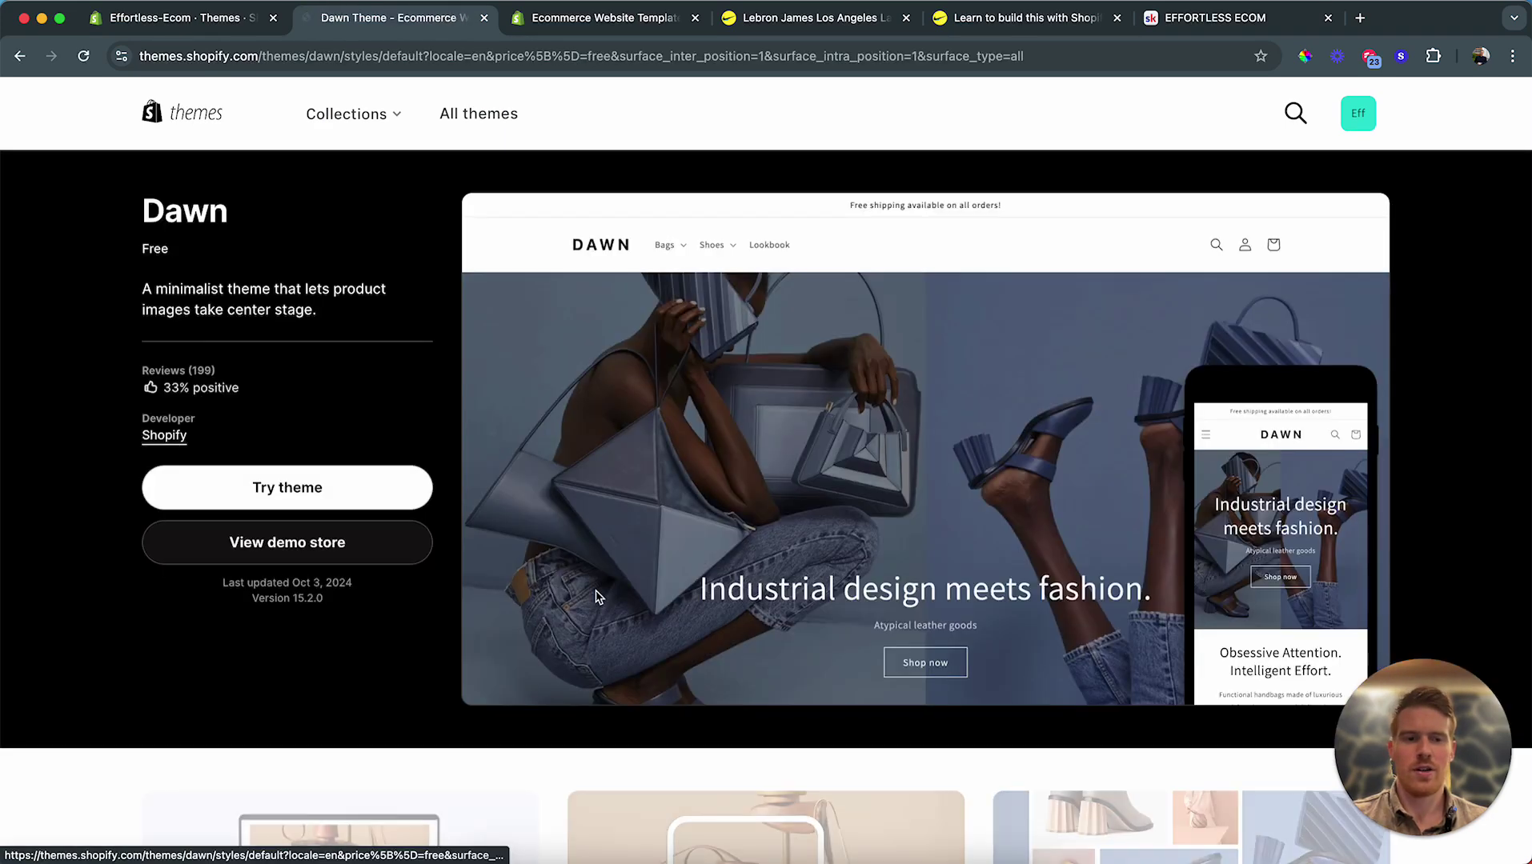
click(289, 490)
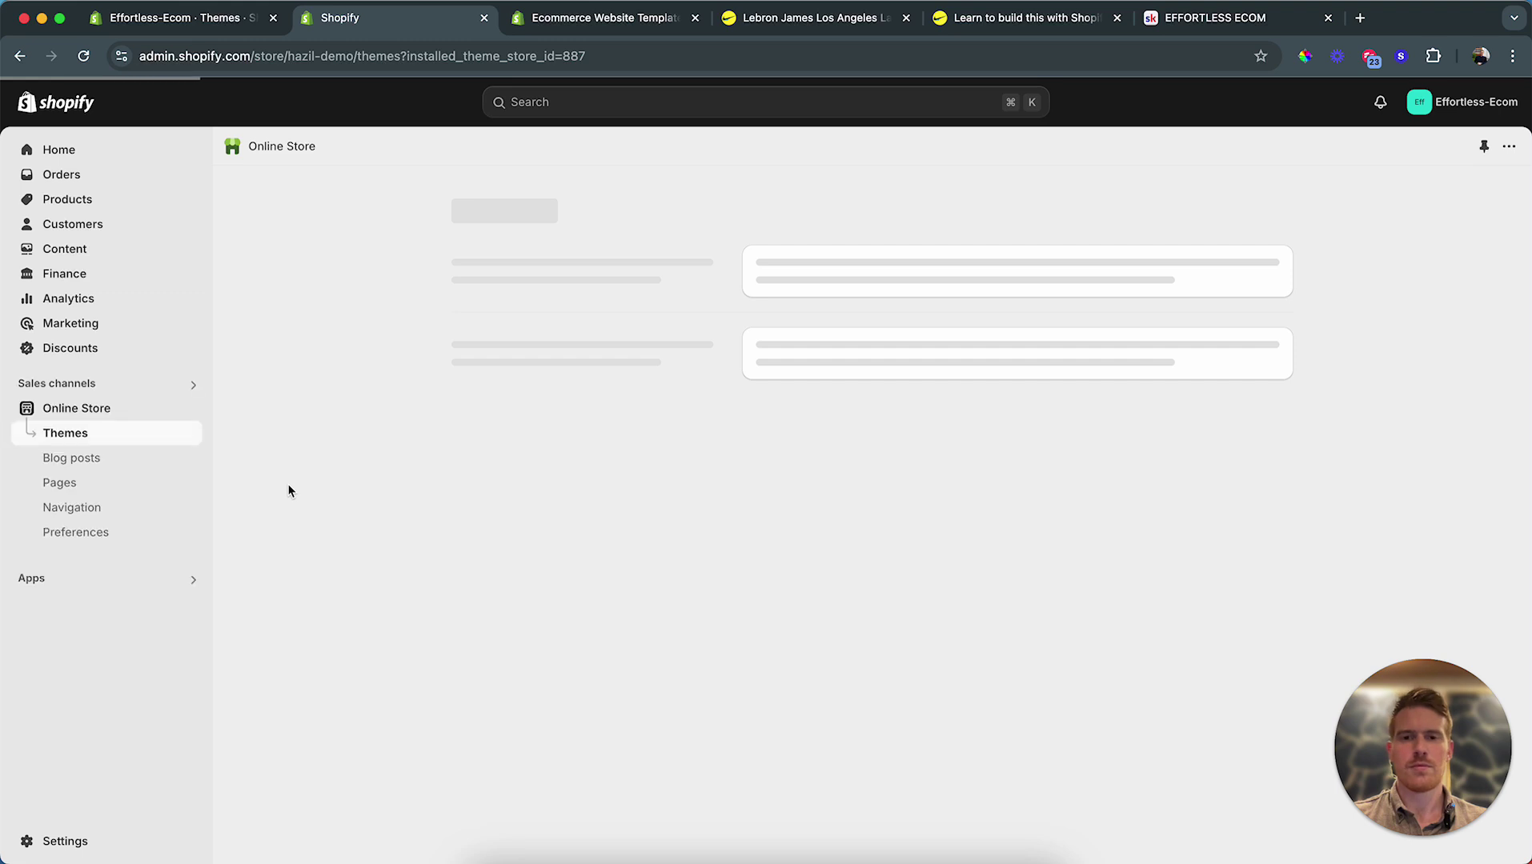
Step: Rename the newly added Dawn theme in the theme library to "Nike | Design Course" and save the name
scroll(360, 592, down, 3)
scroll(359, 591, down, 3)
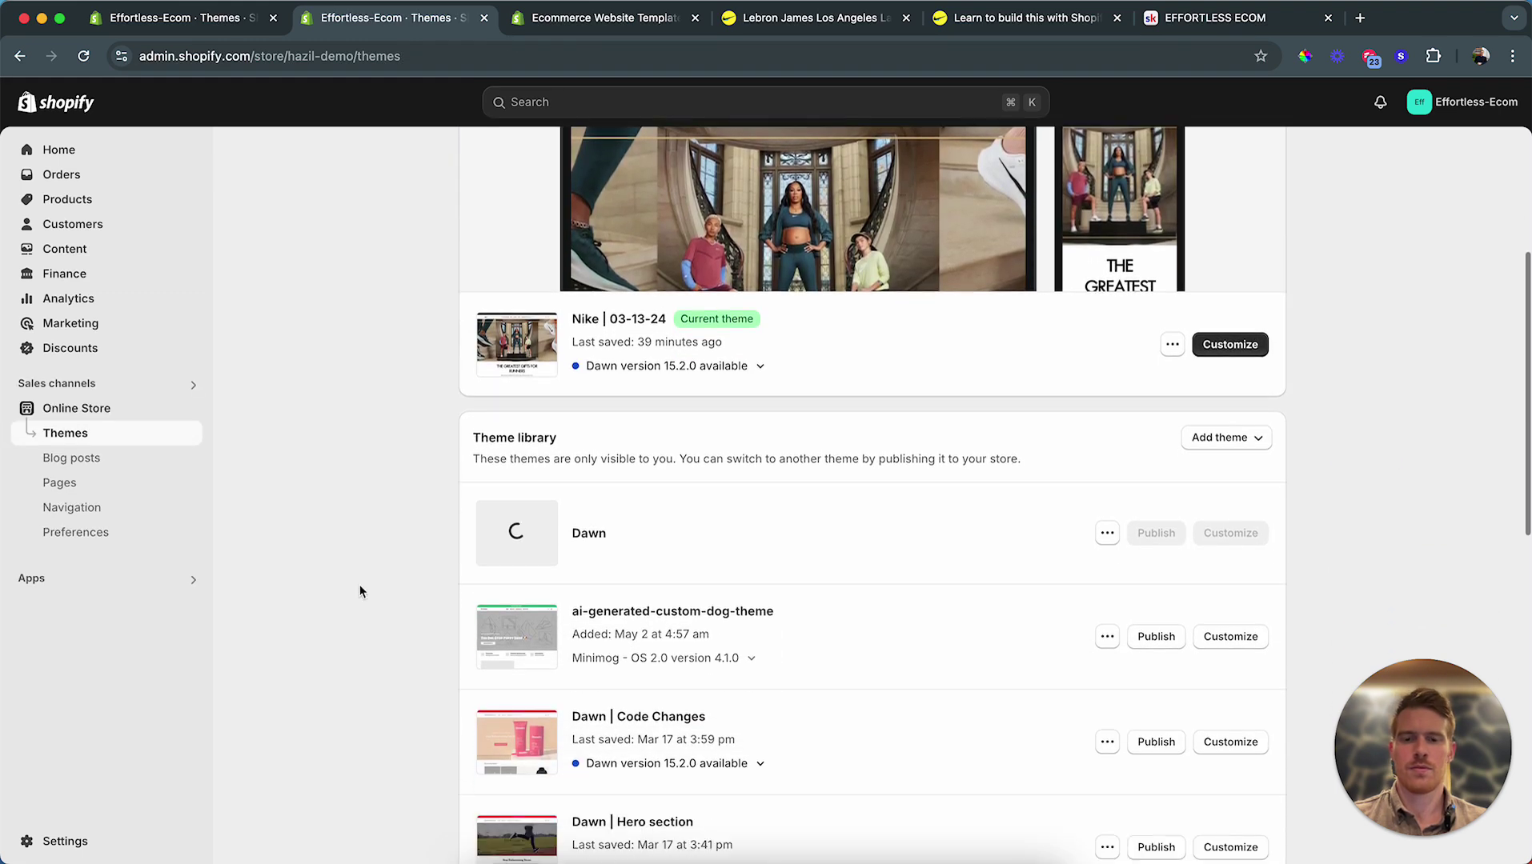
click(1109, 532)
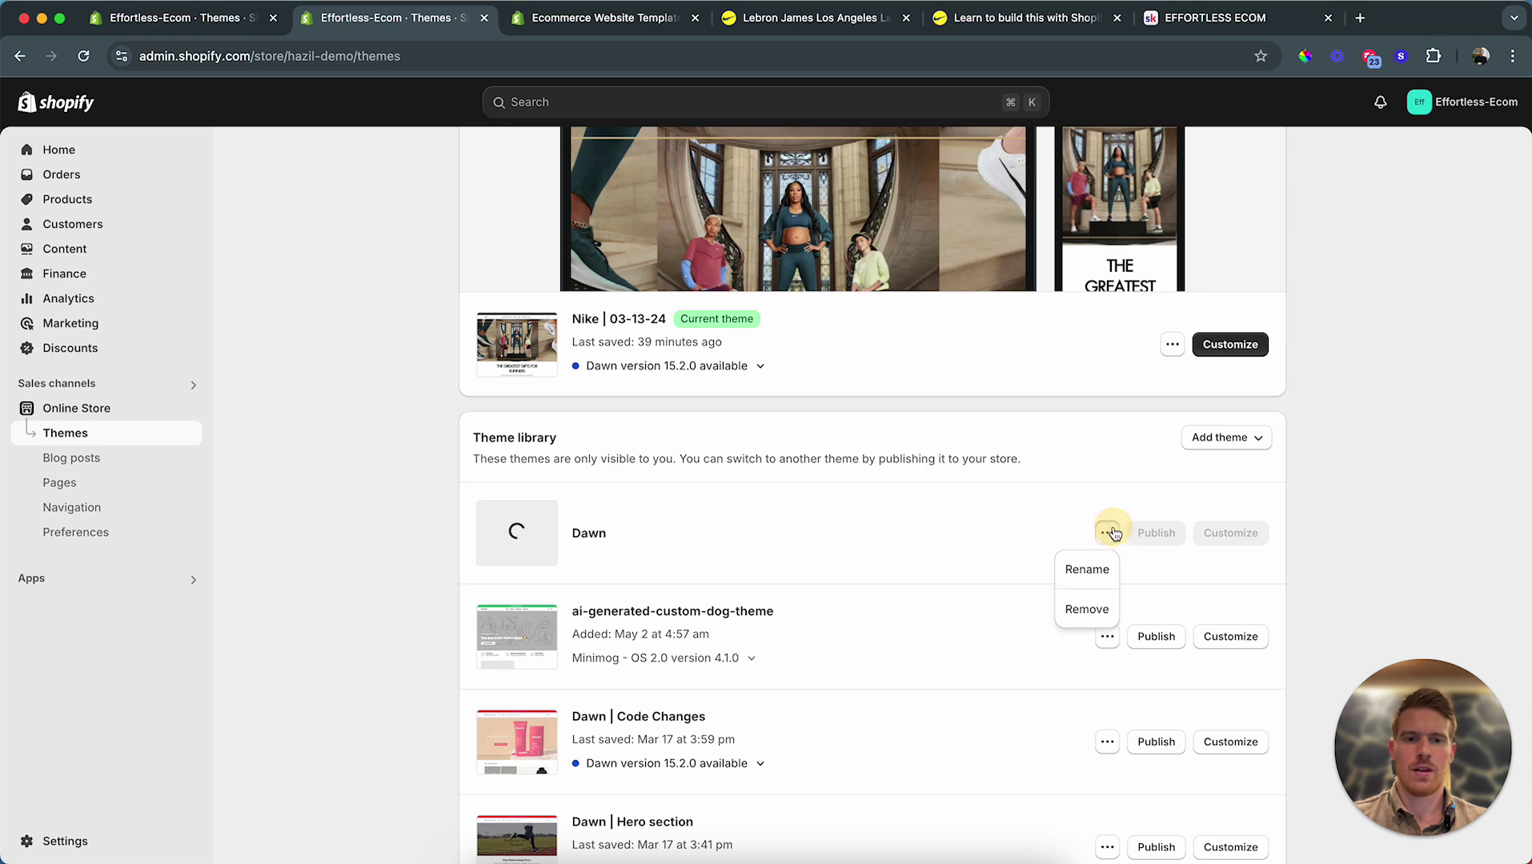
click(1090, 570)
click(565, 472)
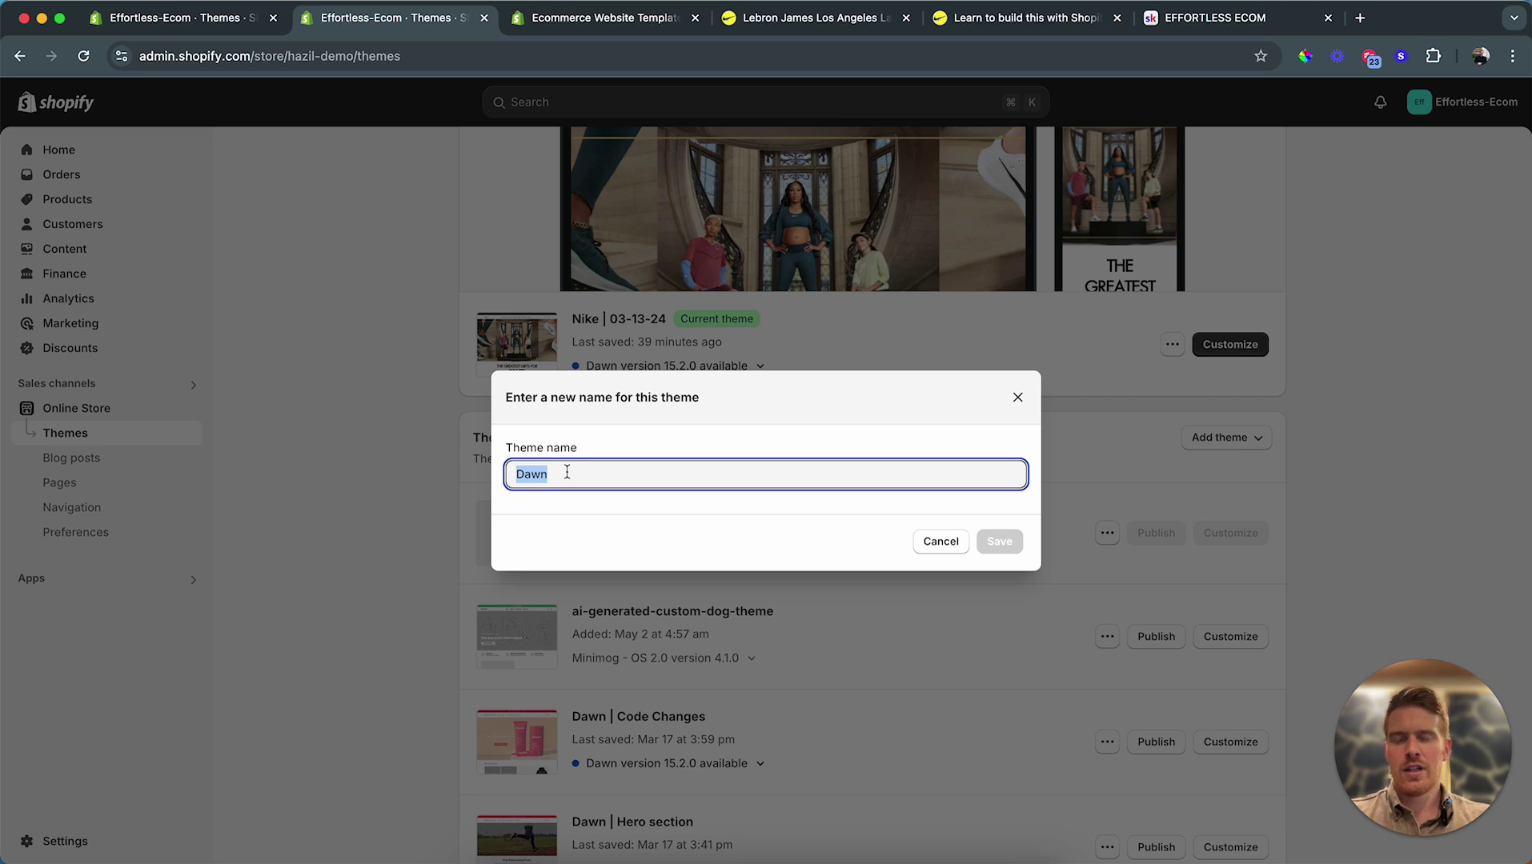
text(Nike)
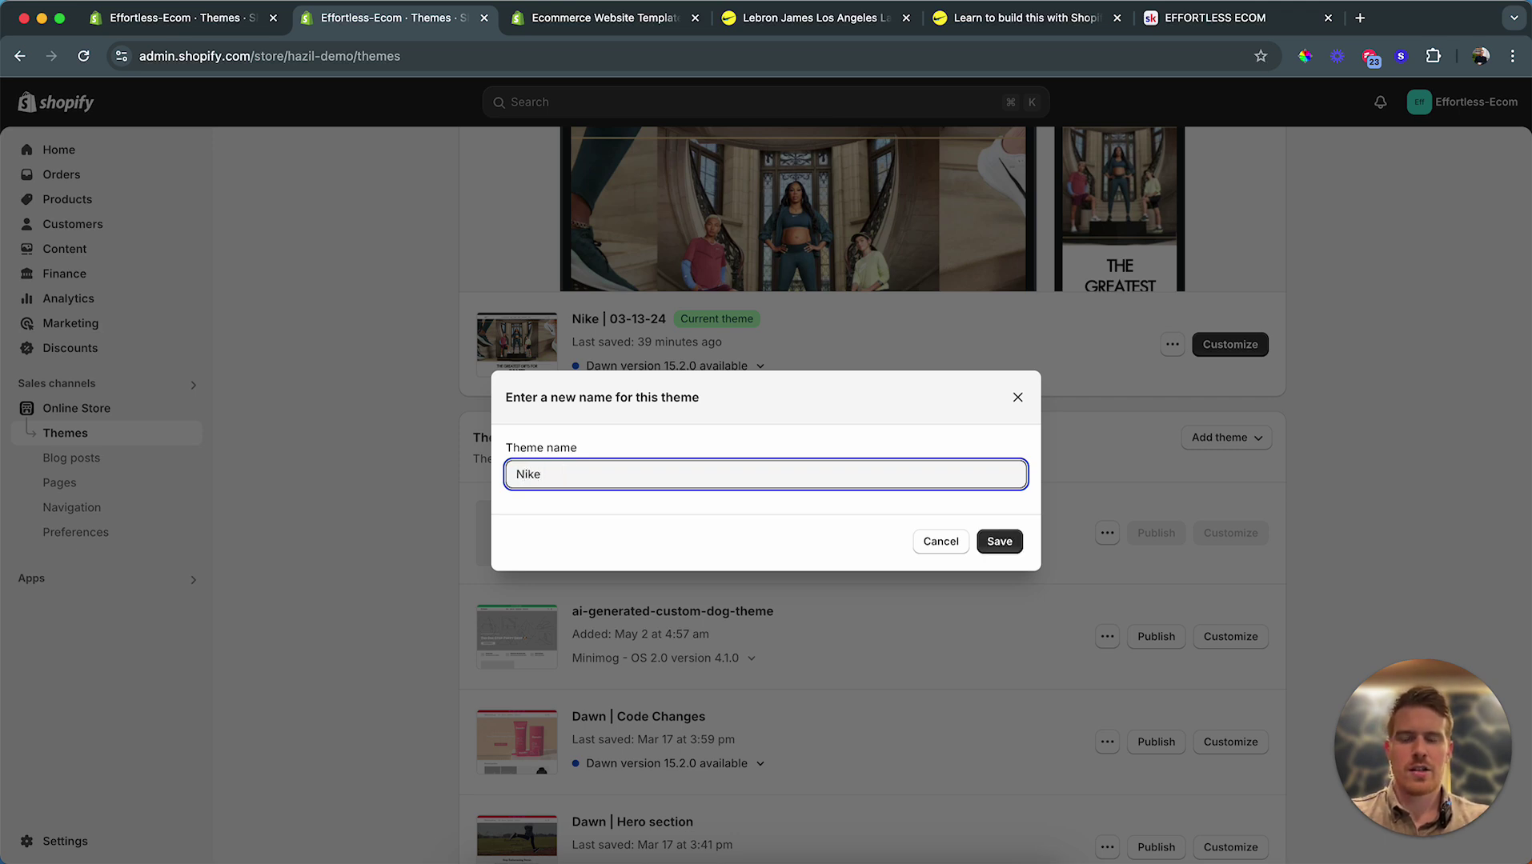
text( | Desi)
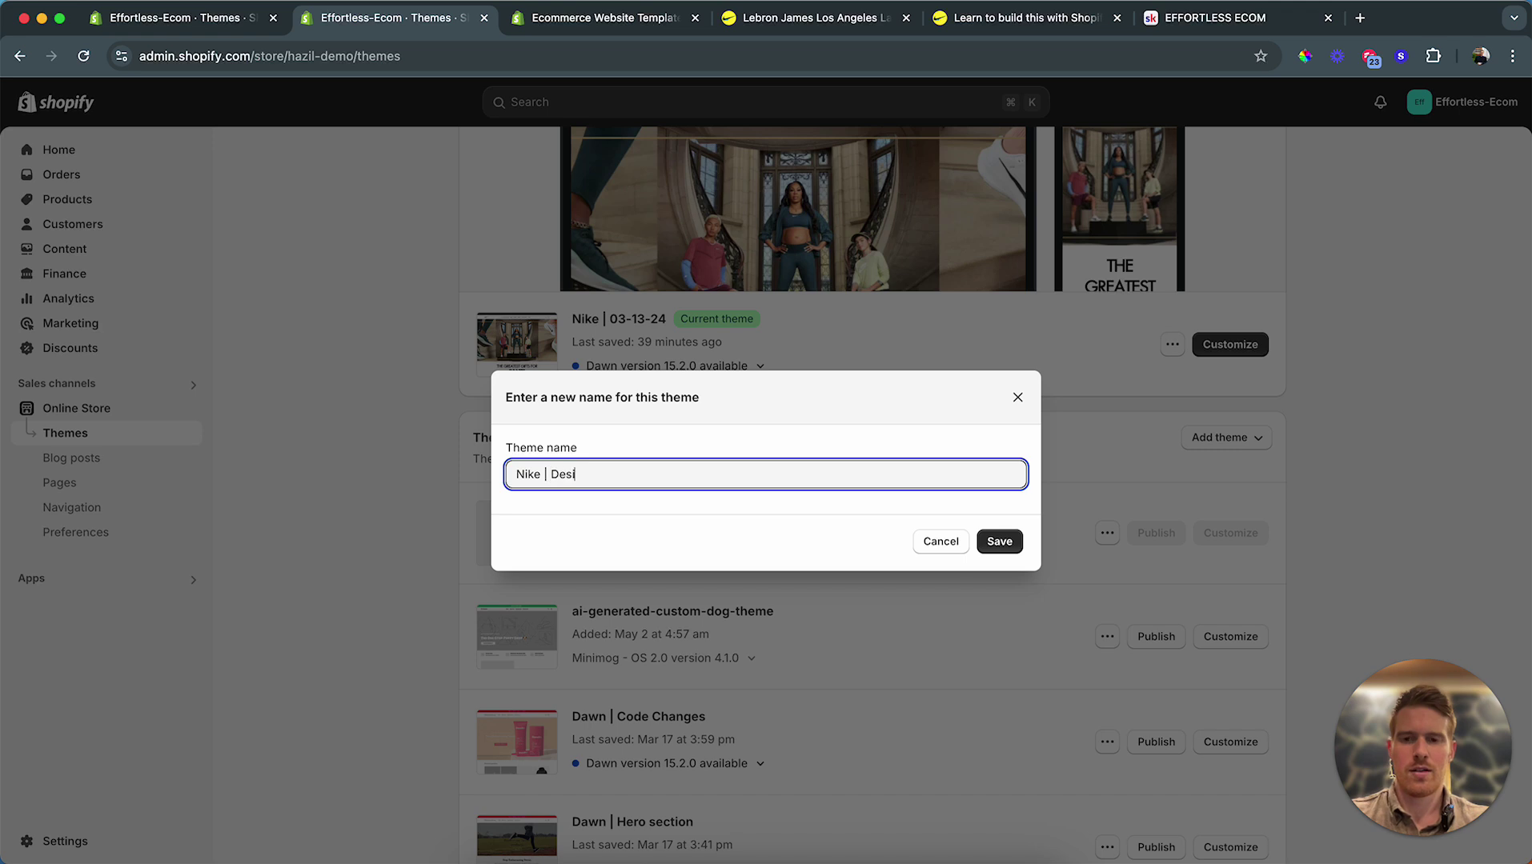
text(gn COur)
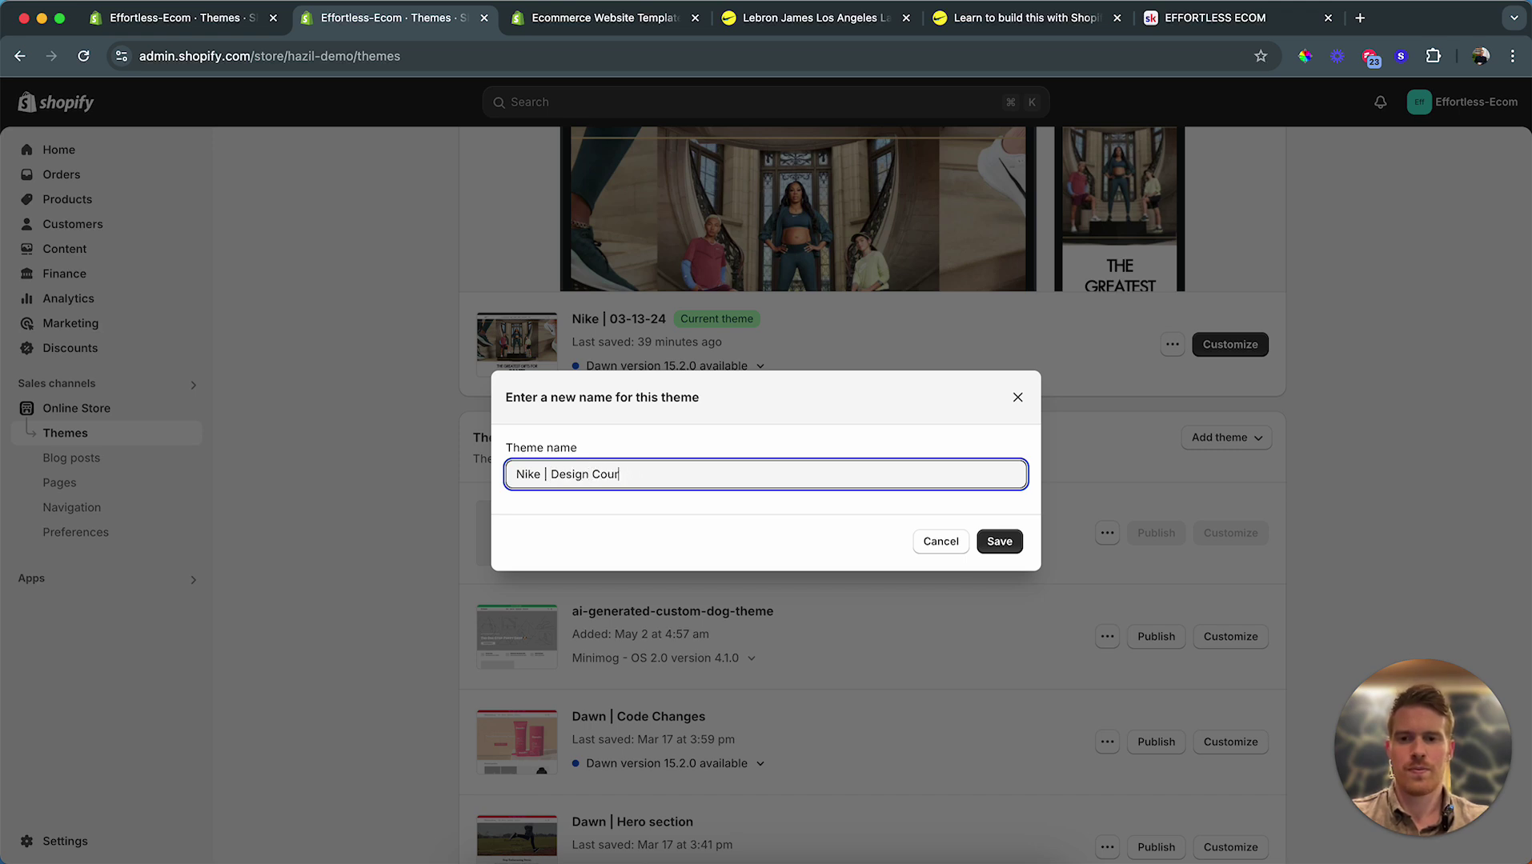
text(se)
click(995, 542)
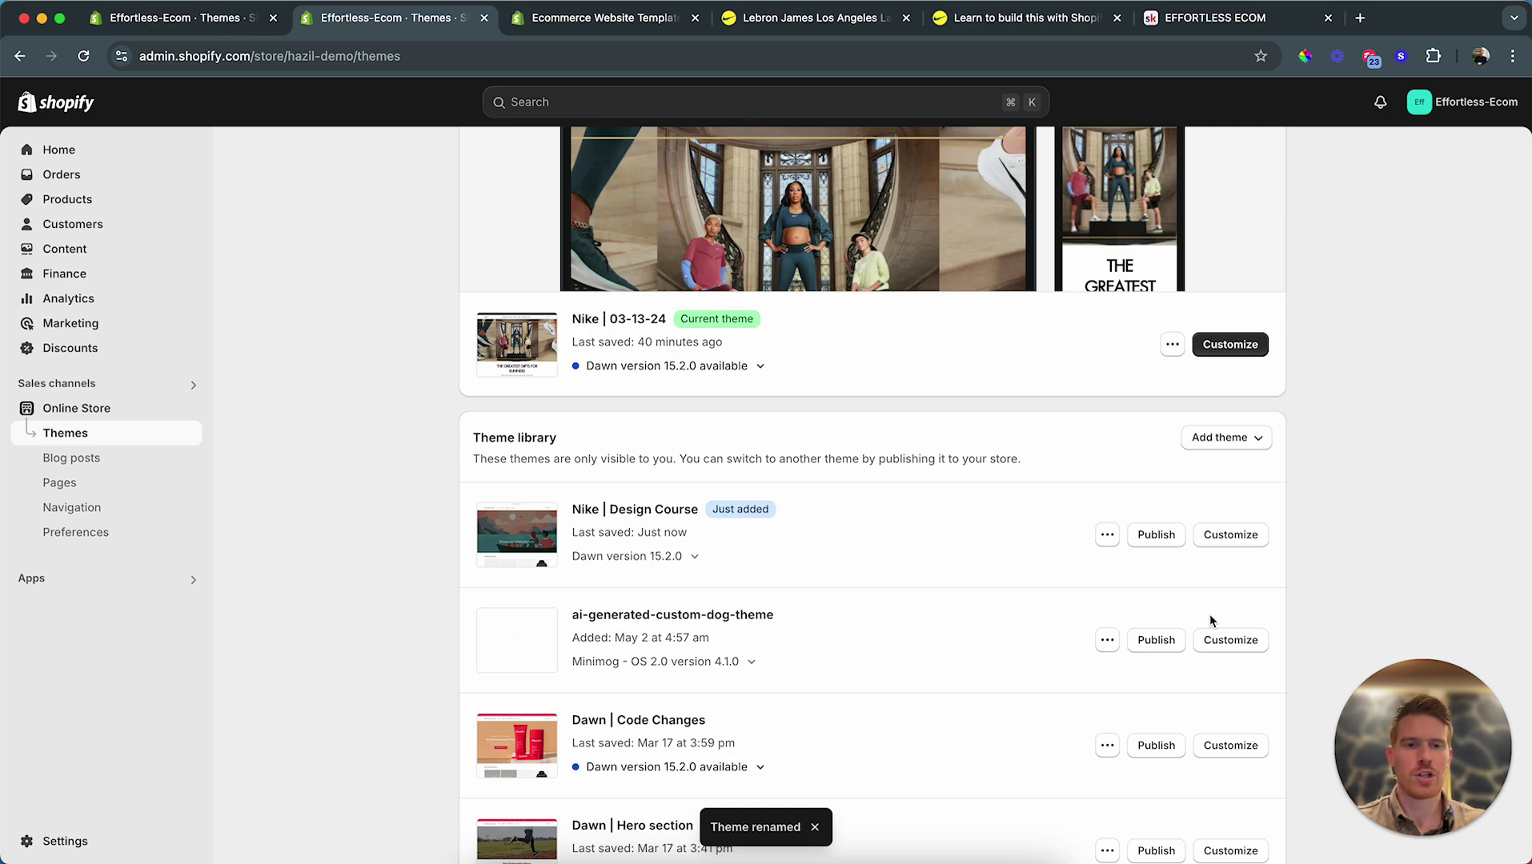
Step: Publish the Nike | Design Course theme, and republish Nike | 03-13-24 as the store's current theme
click(1160, 535)
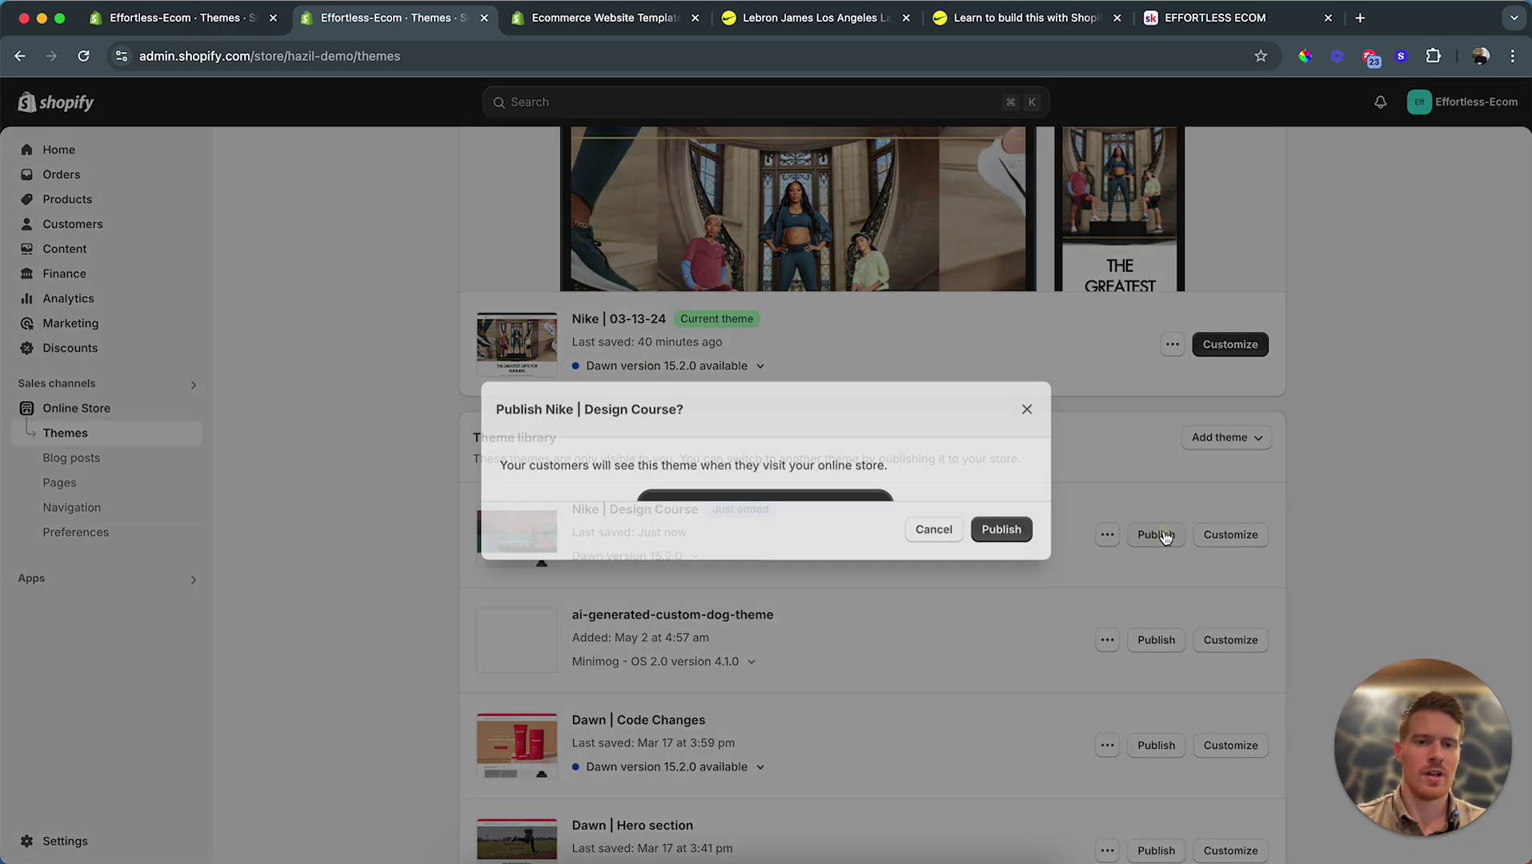
click(994, 592)
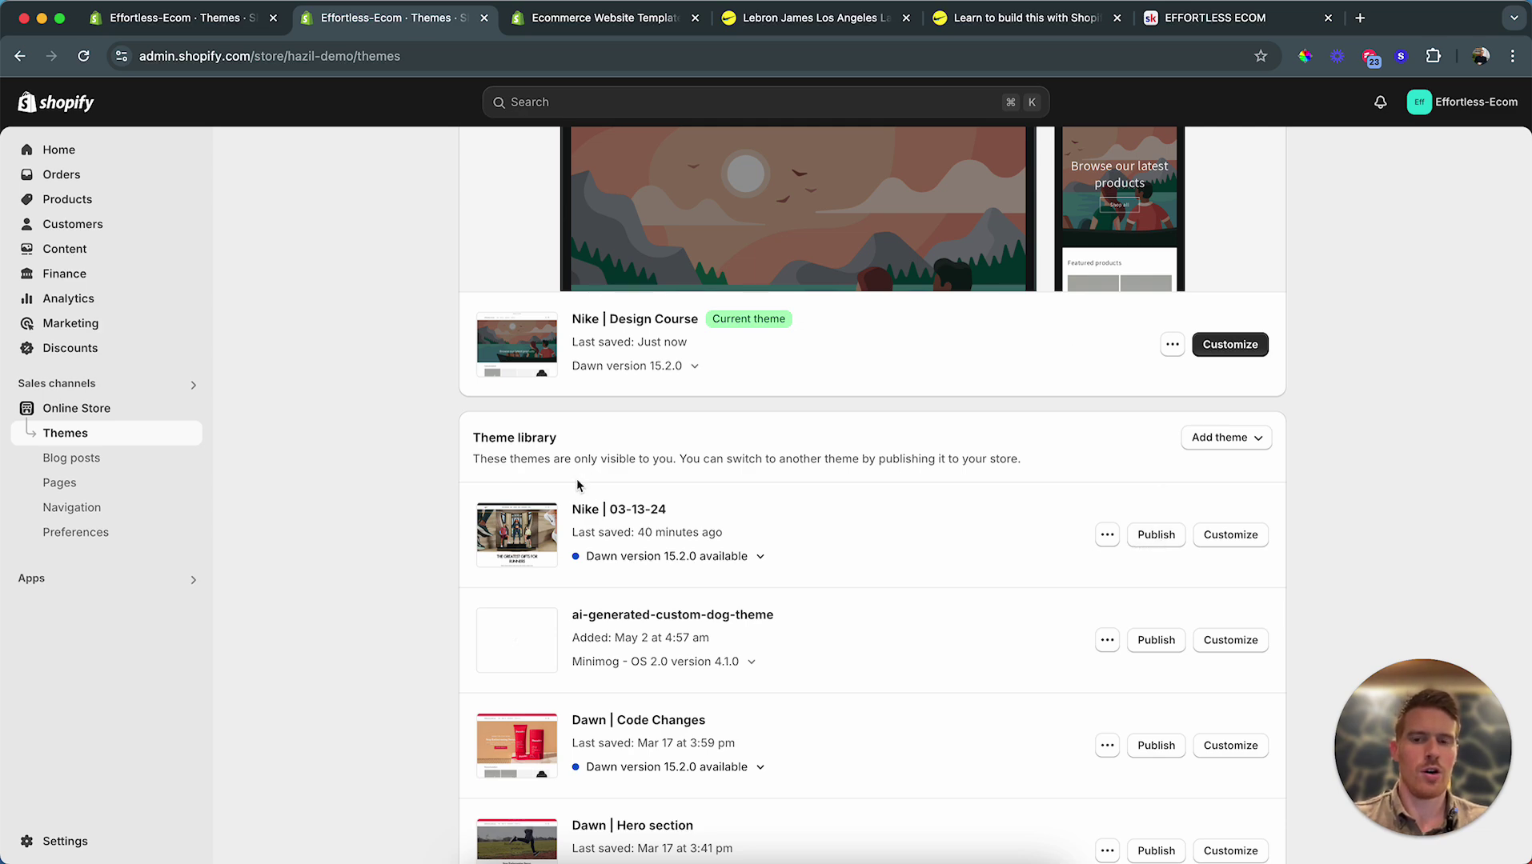
click(1162, 537)
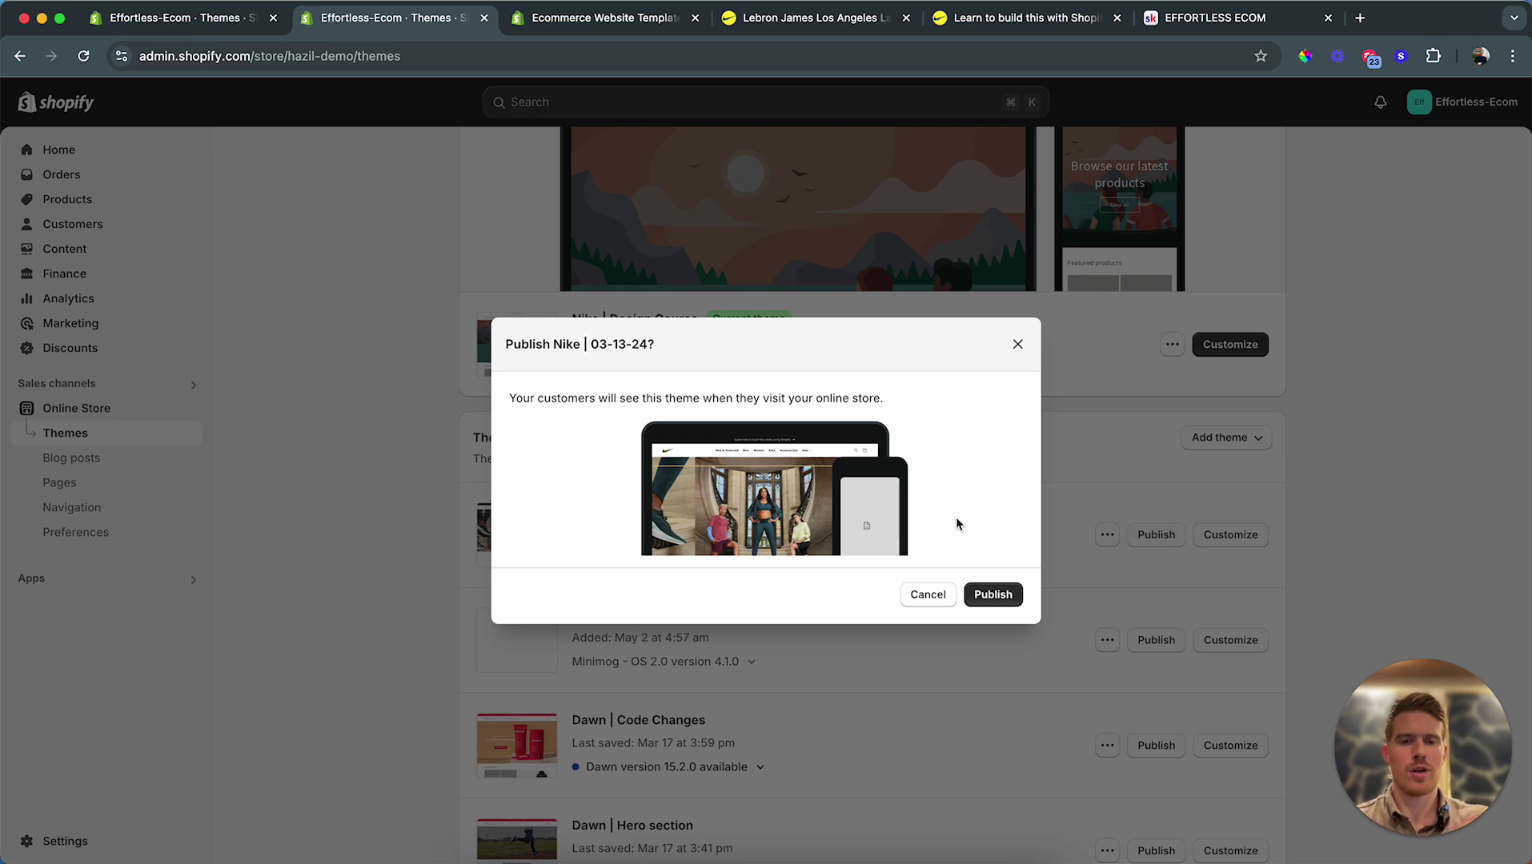
click(992, 594)
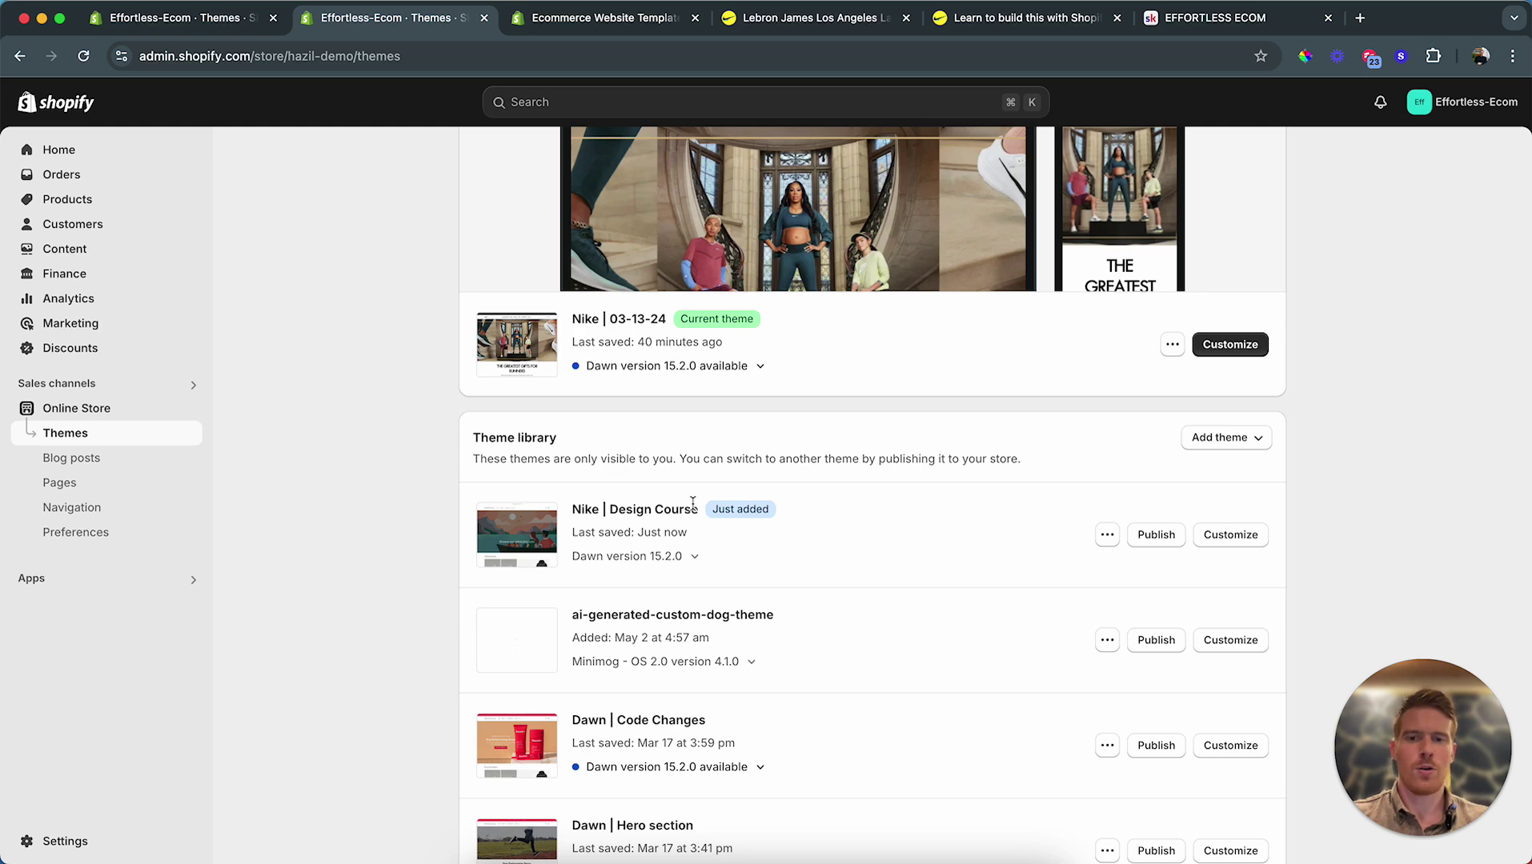
Step: Open the Nike | Design Course theme for customizing and look over its default home page down to the footer
click(1235, 538)
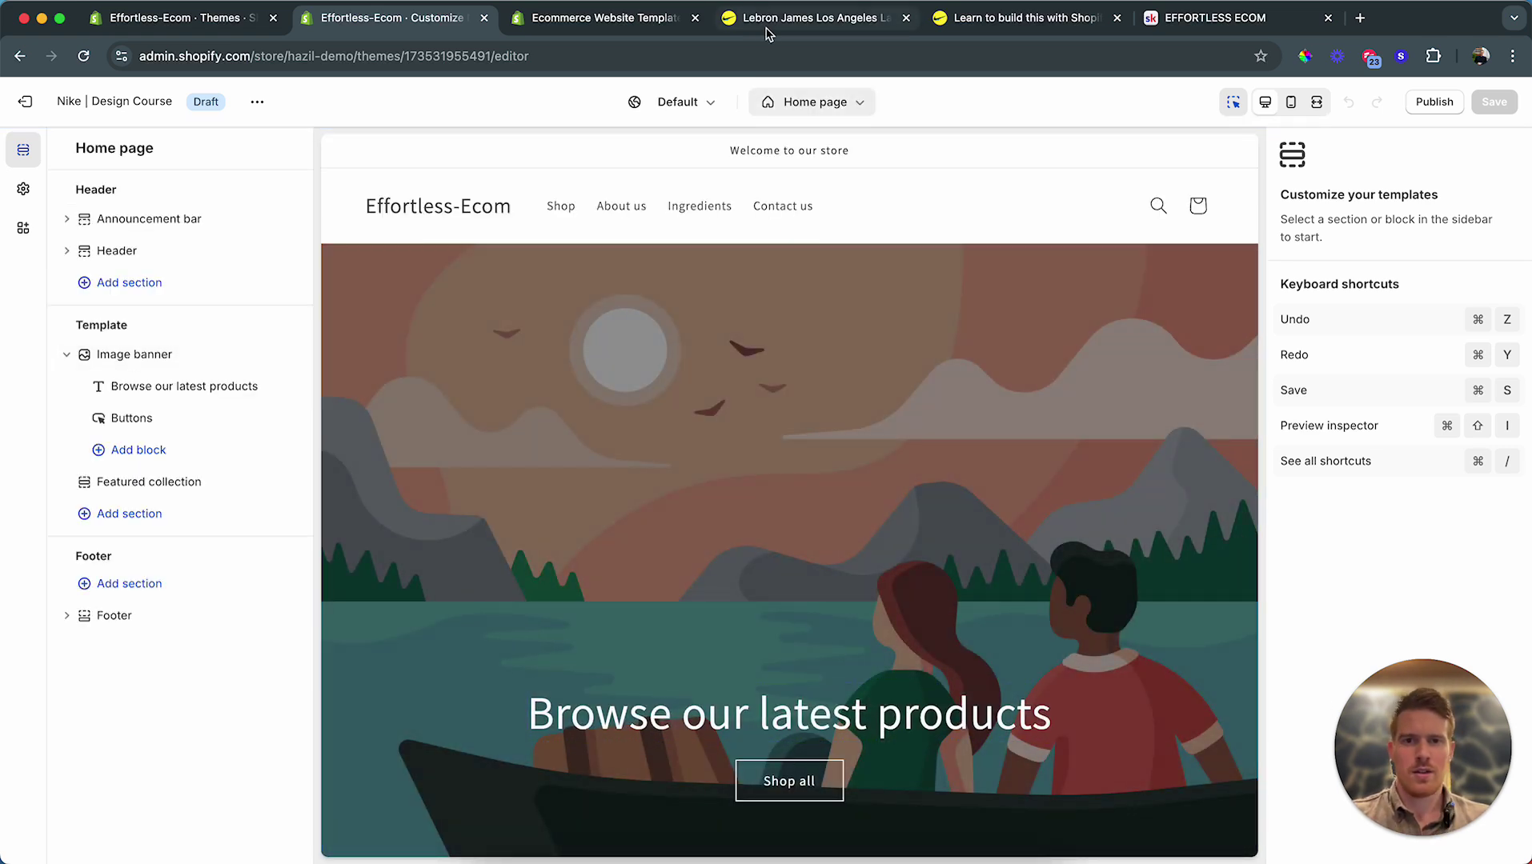
scroll(1105, 810, down, 5)
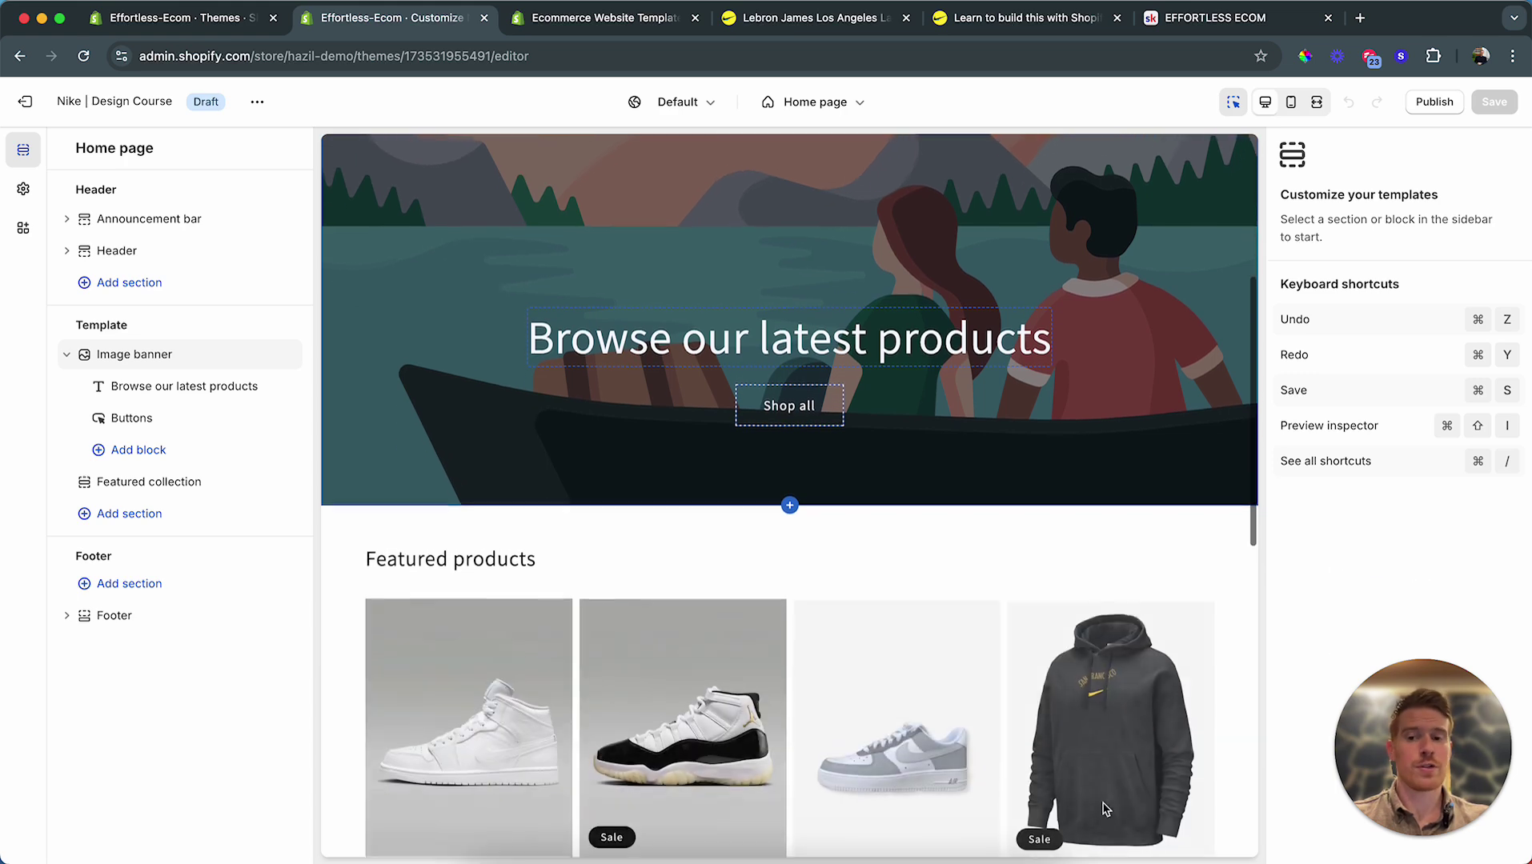
scroll(1042, 512, down, 10)
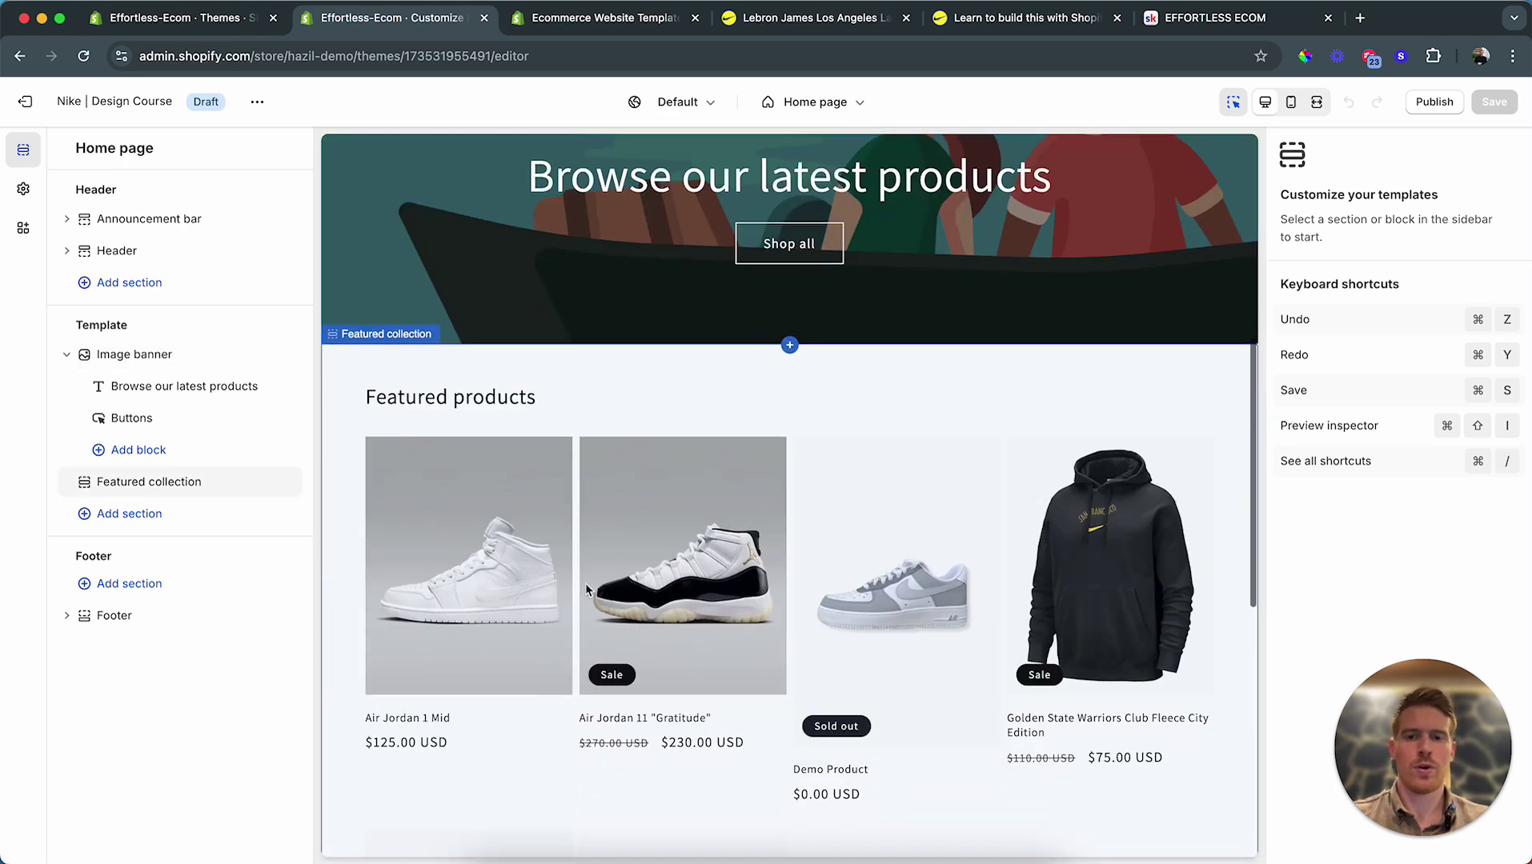
scroll(760, 502, down, 4)
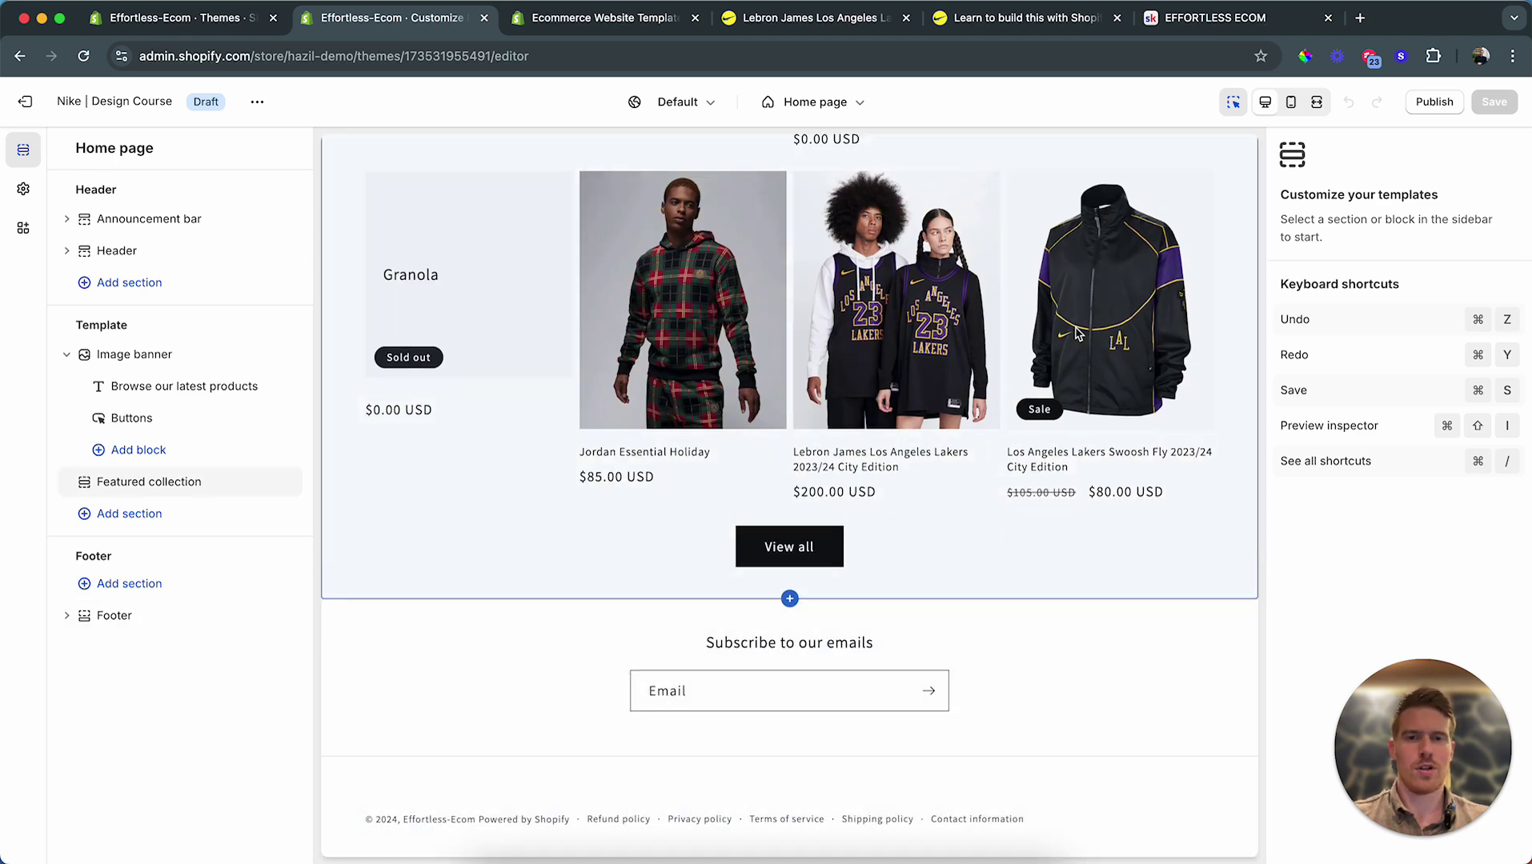
scroll(1077, 334, up, 20)
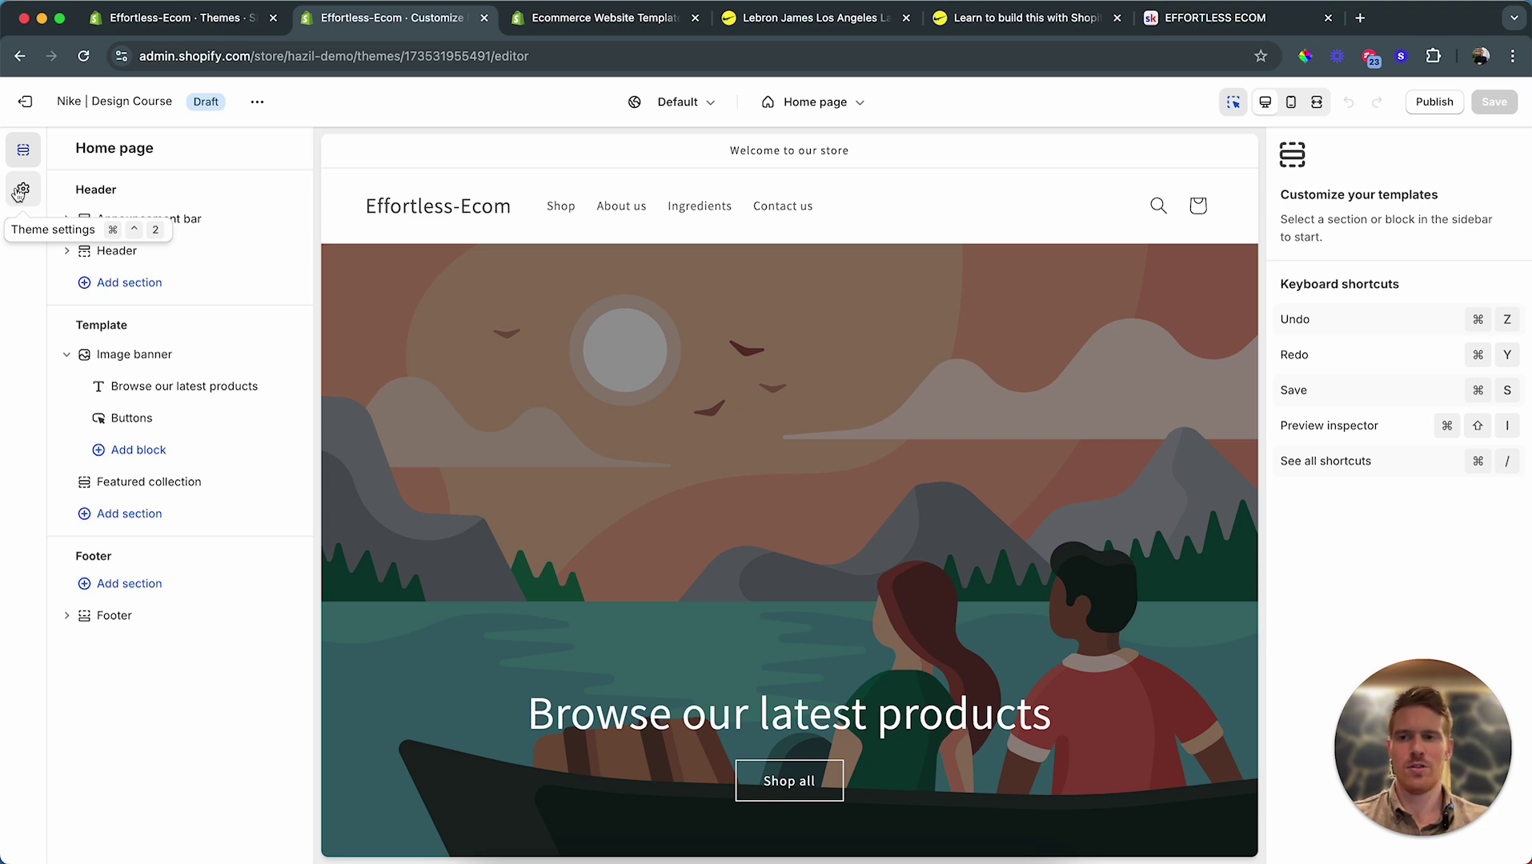
Step: Set the text color of color Scheme 1 to #111111 in the global theme settings
click(20, 193)
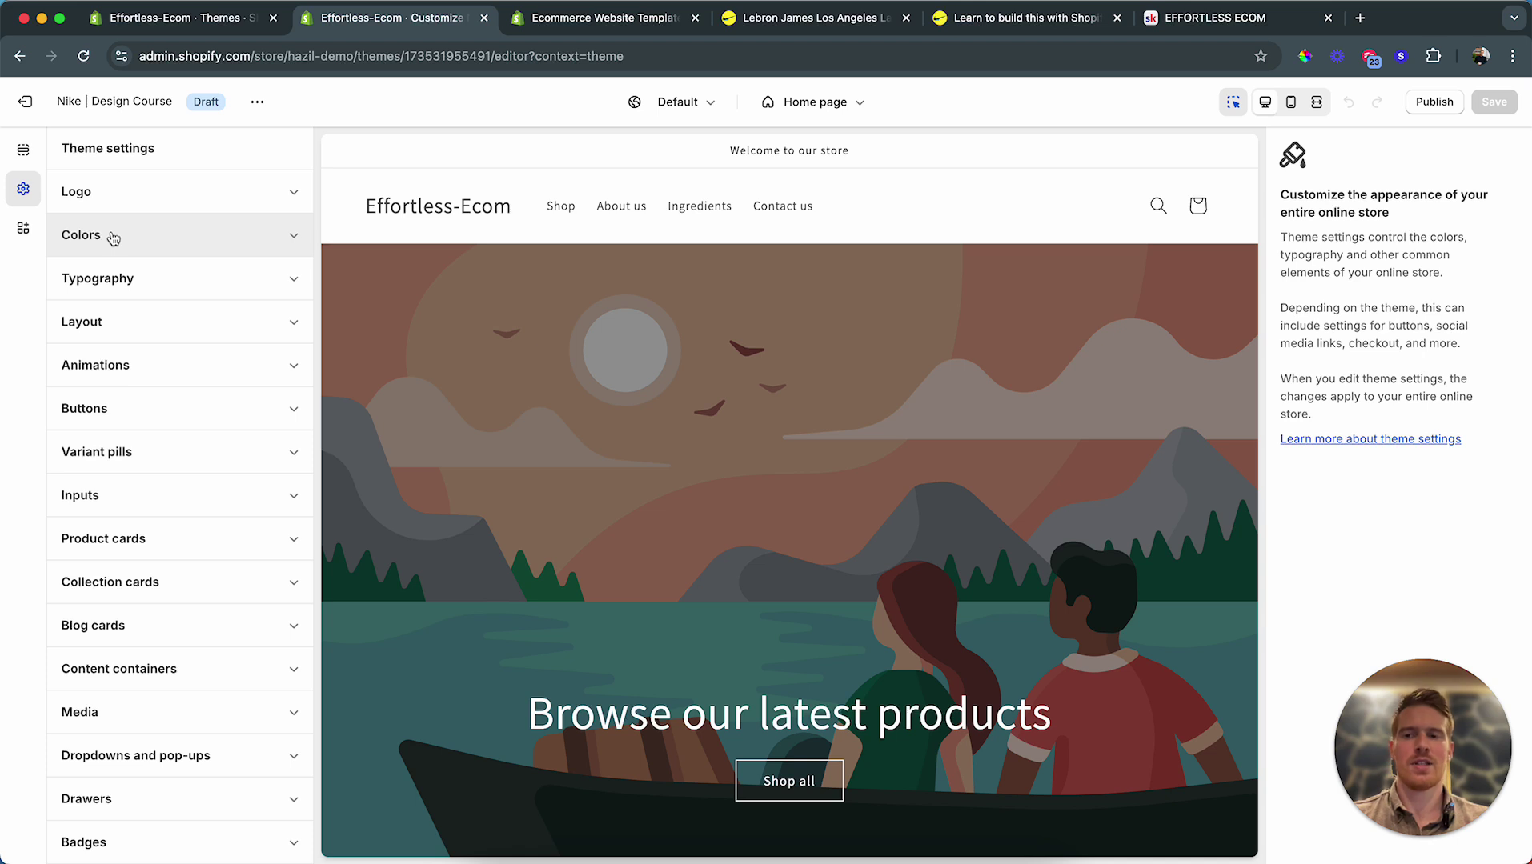
click(146, 242)
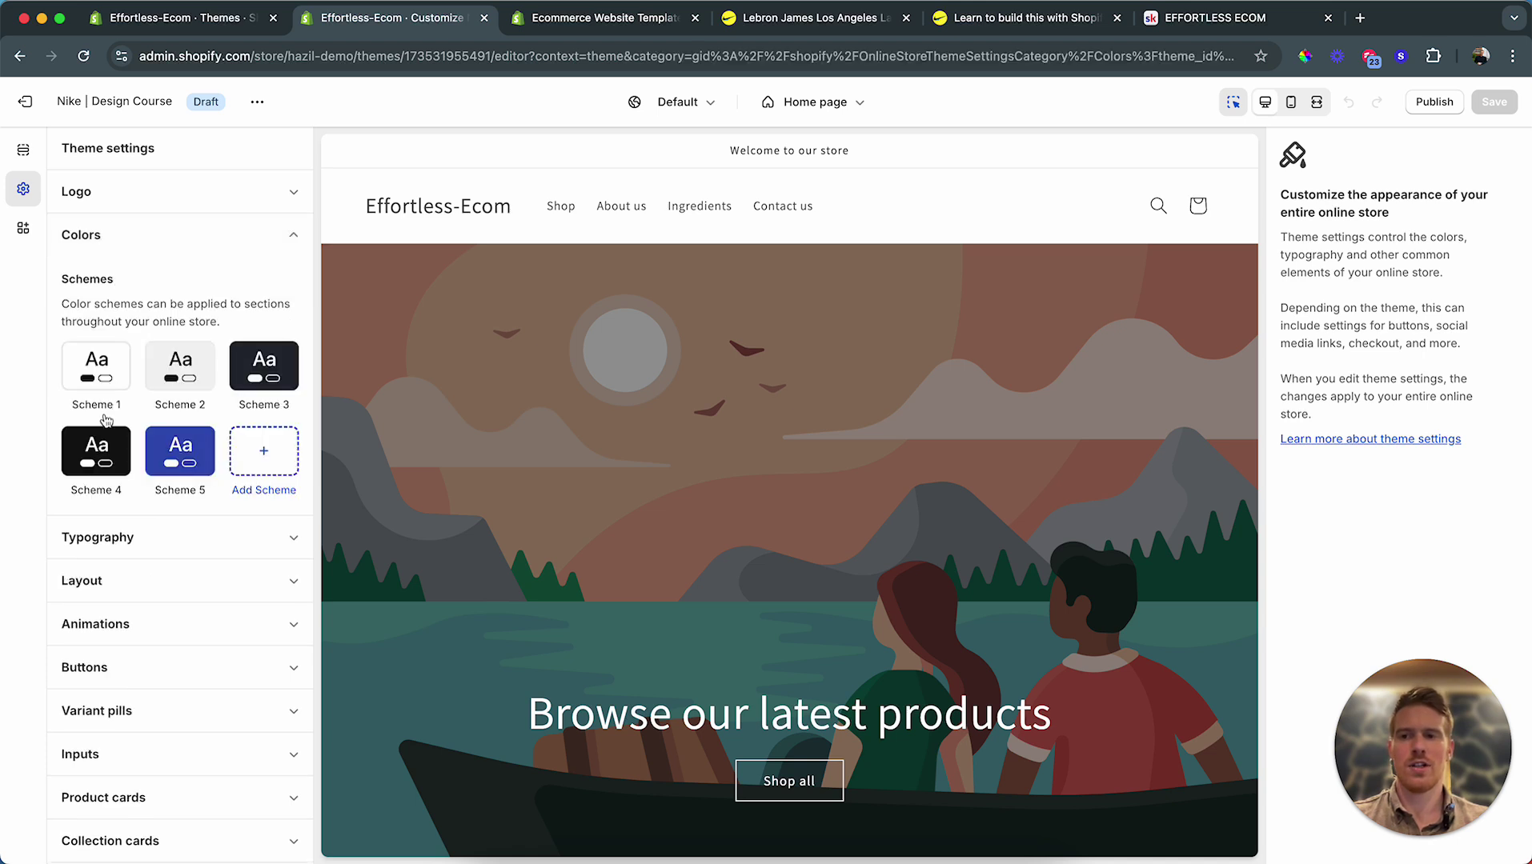
click(111, 372)
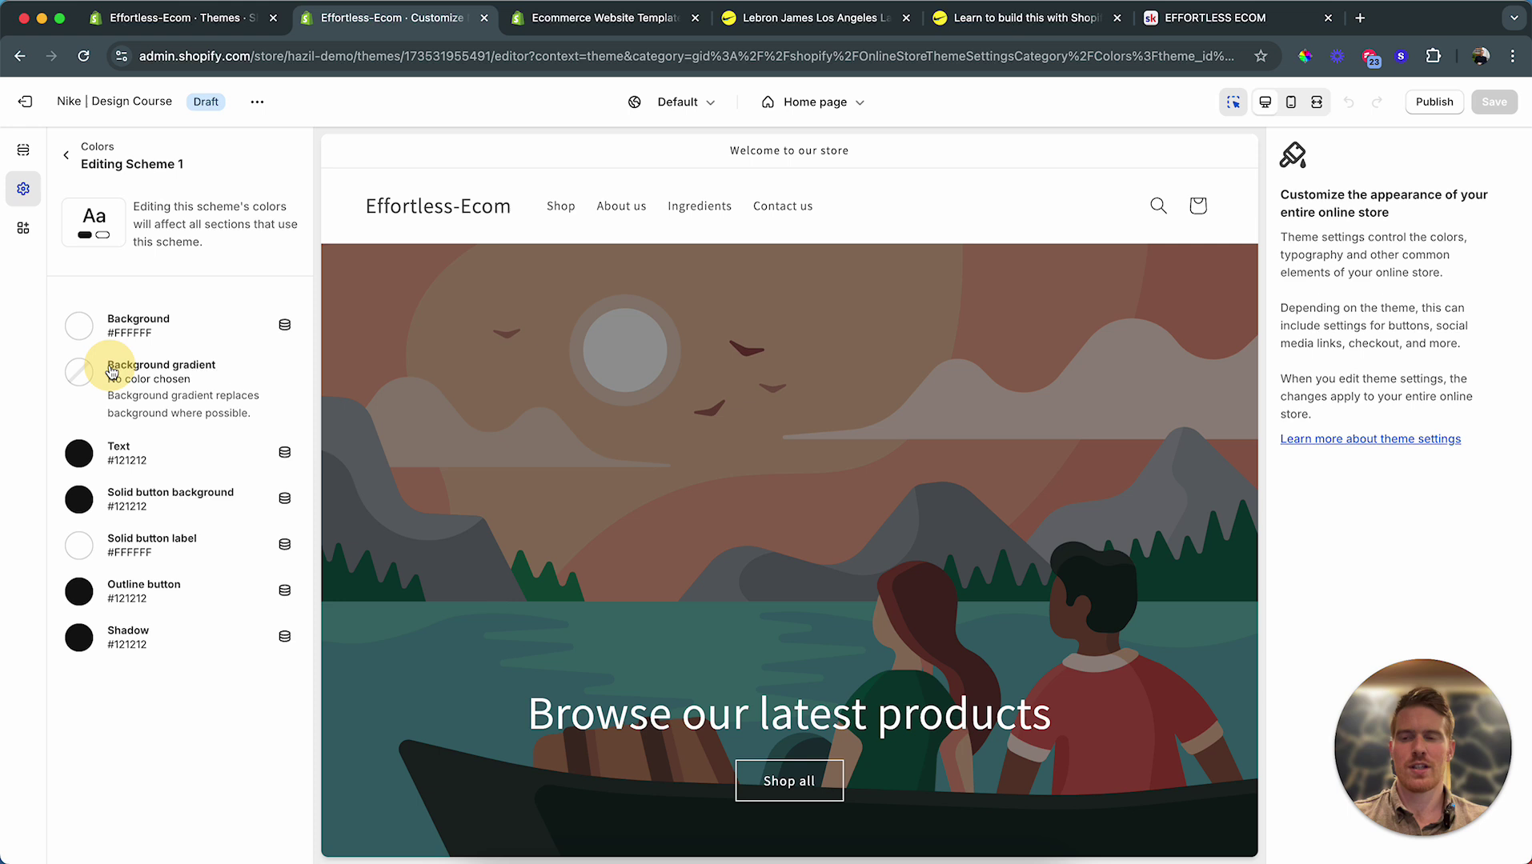
click(128, 468)
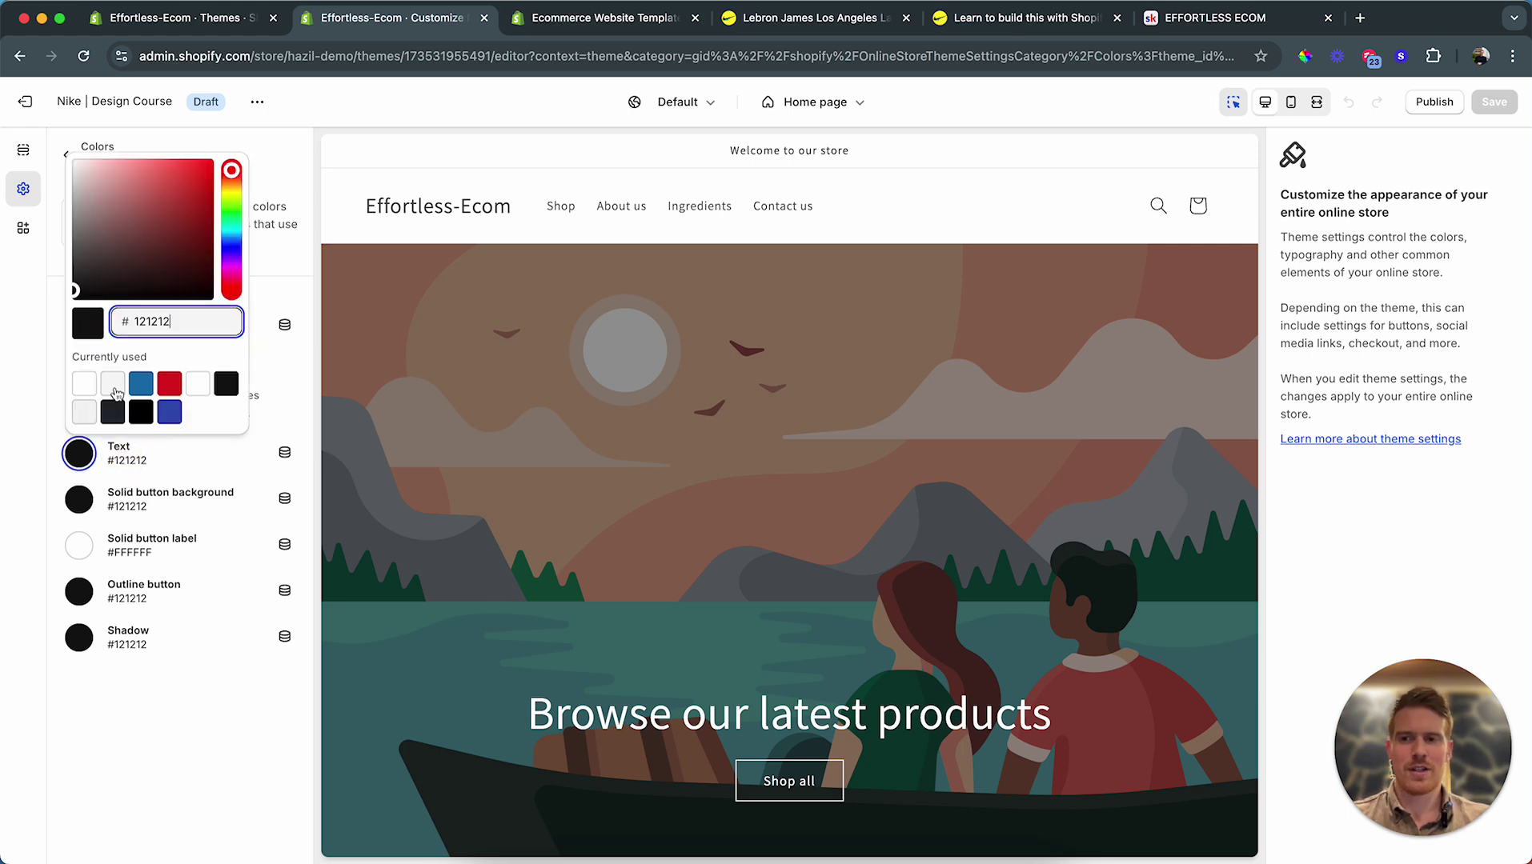
key(super+a)
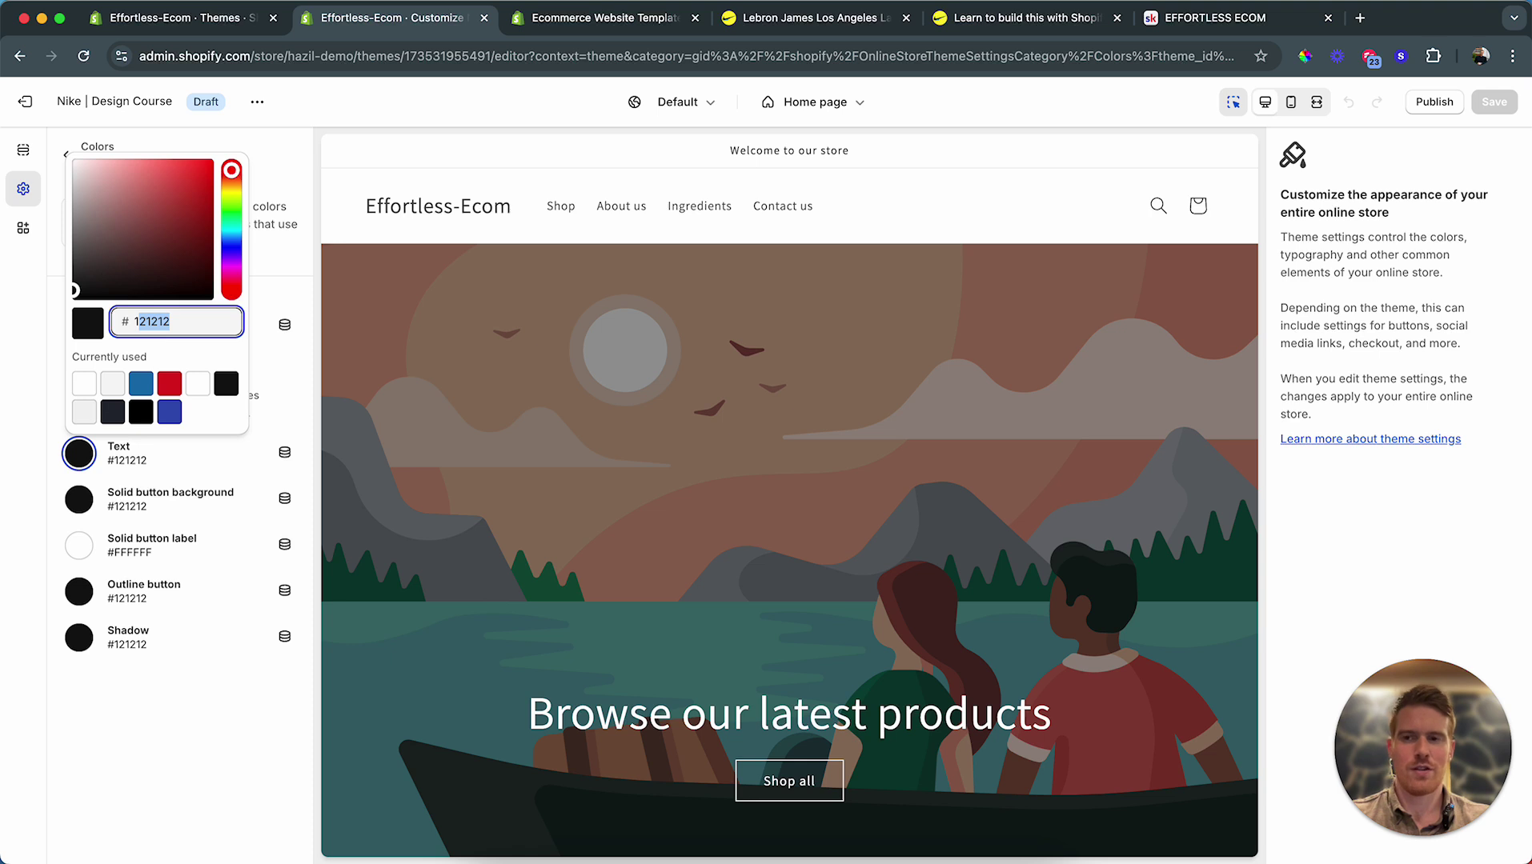
text(111)
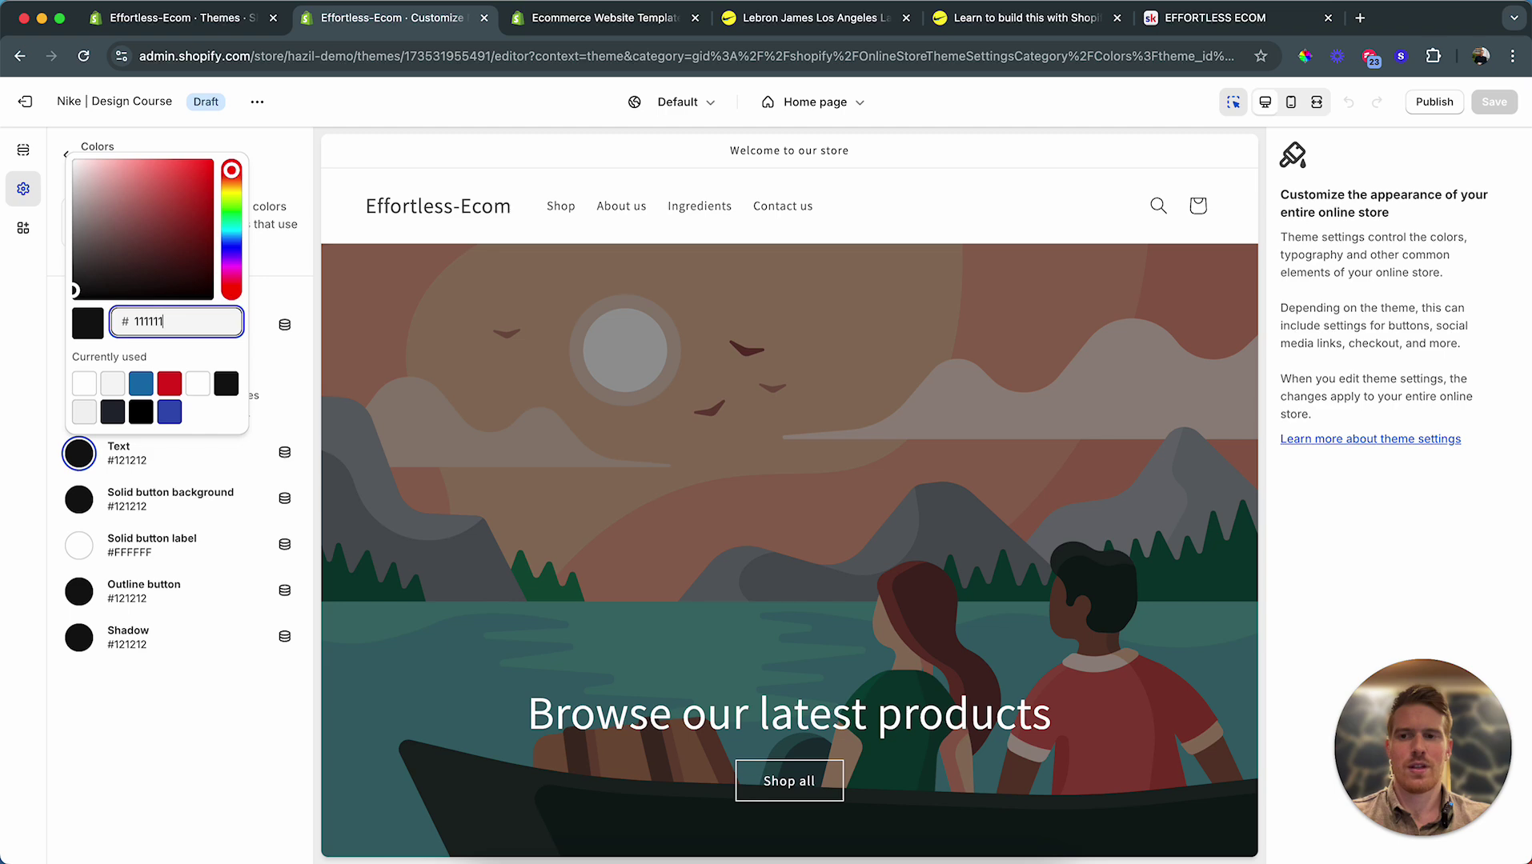
text(111)
click(280, 284)
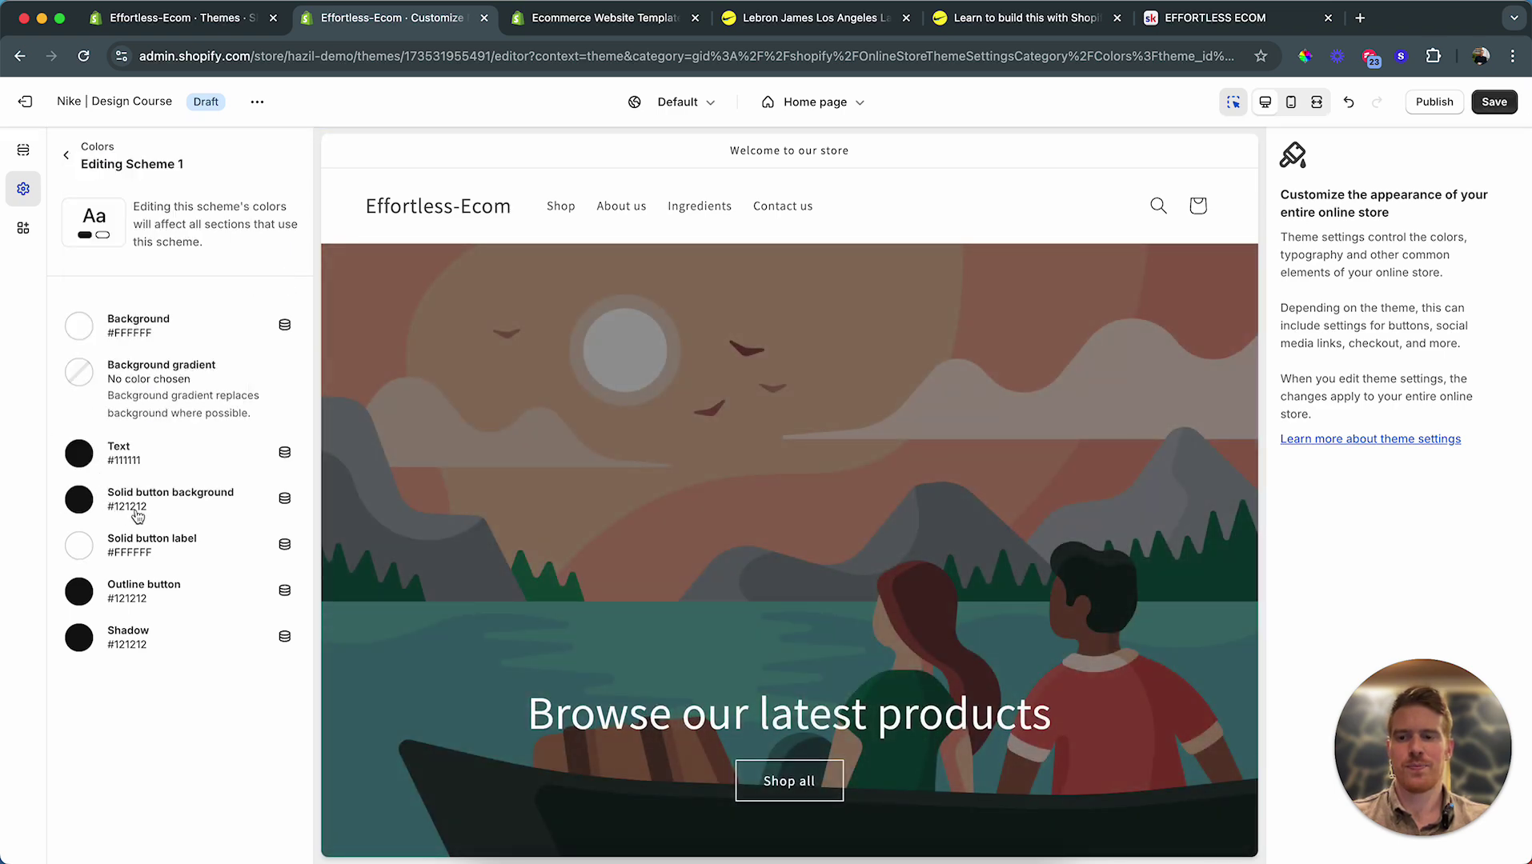
Step: Set Scheme 1's solid button background and outline button colors to #111111
click(137, 516)
key(super+a)
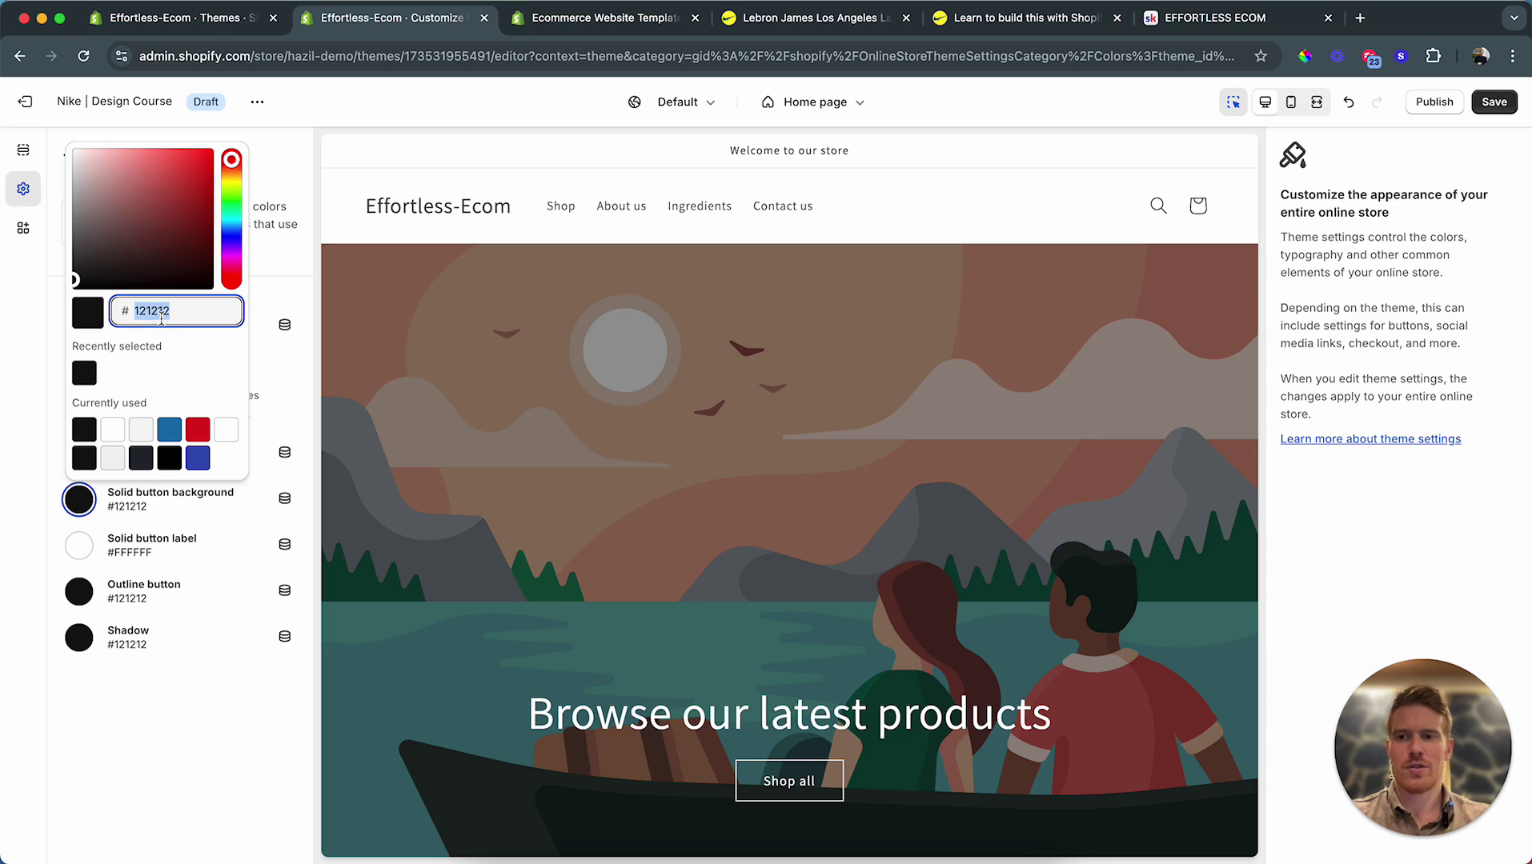
text(111)
click(200, 765)
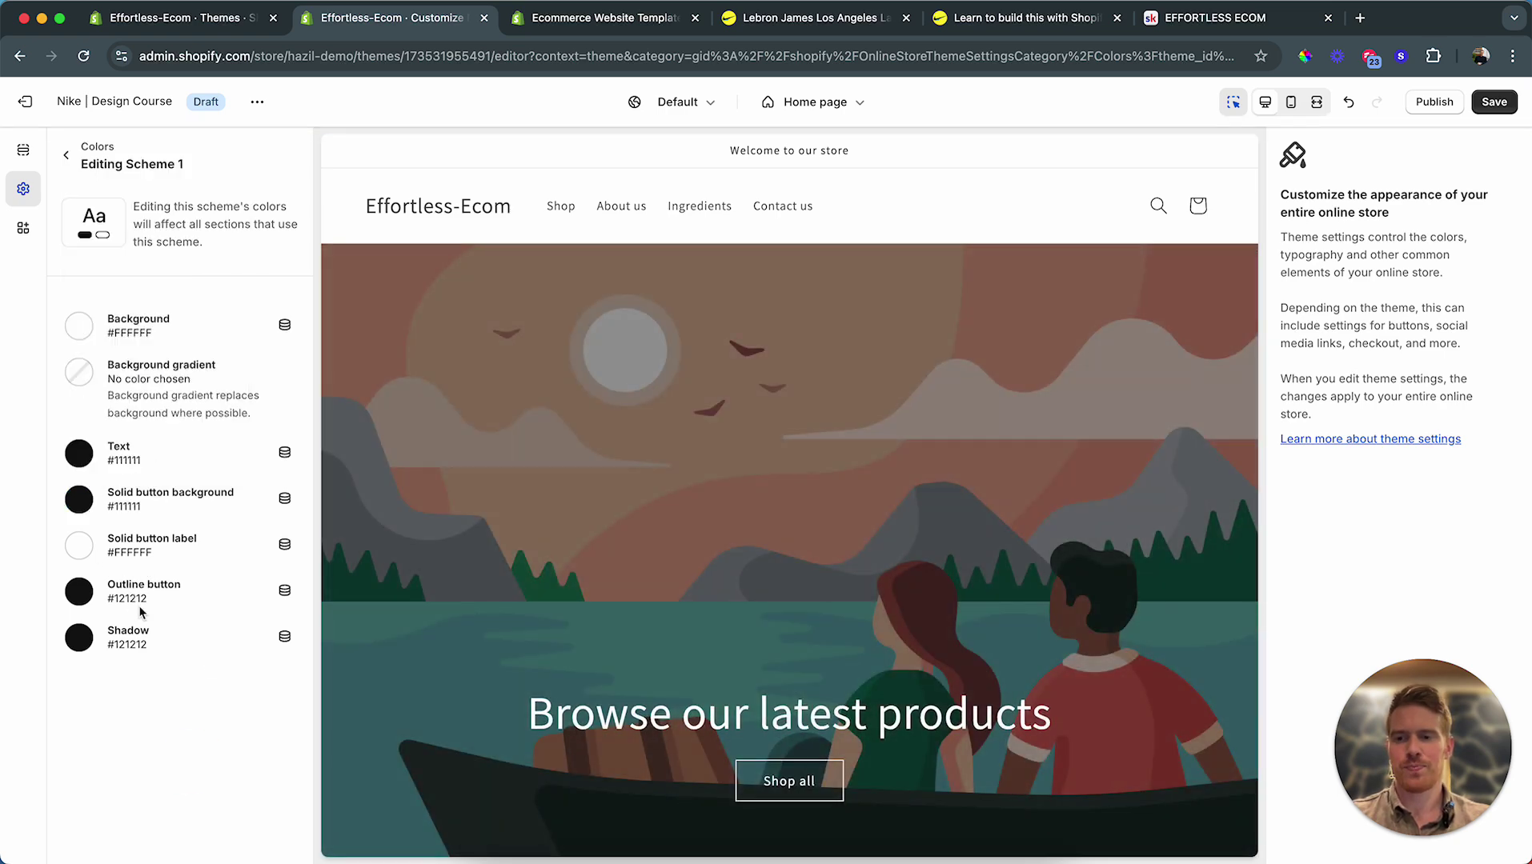
click(141, 608)
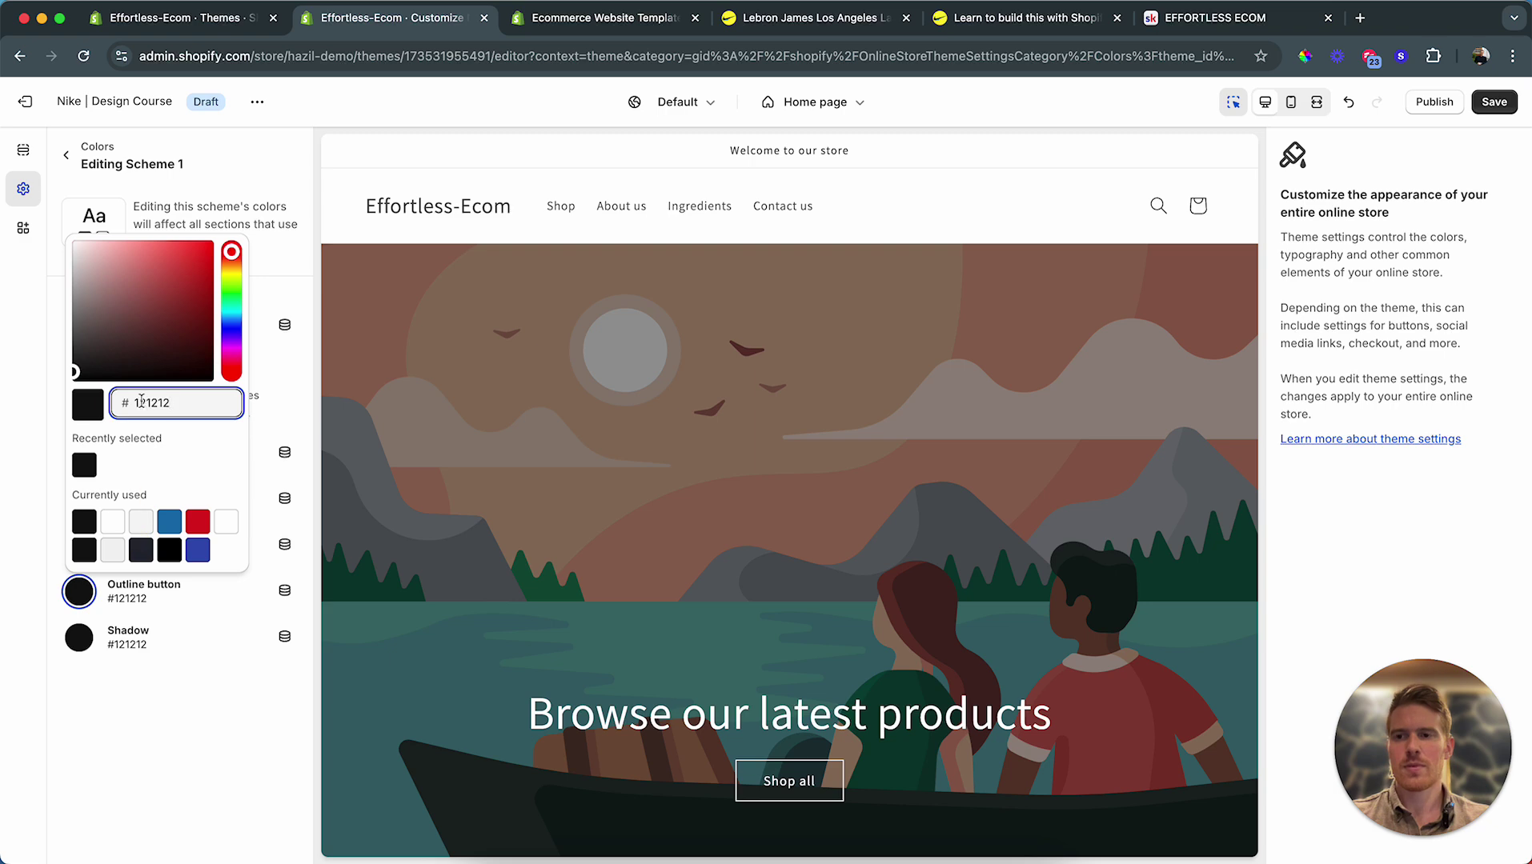
key(super+a)
text(111)
click(144, 705)
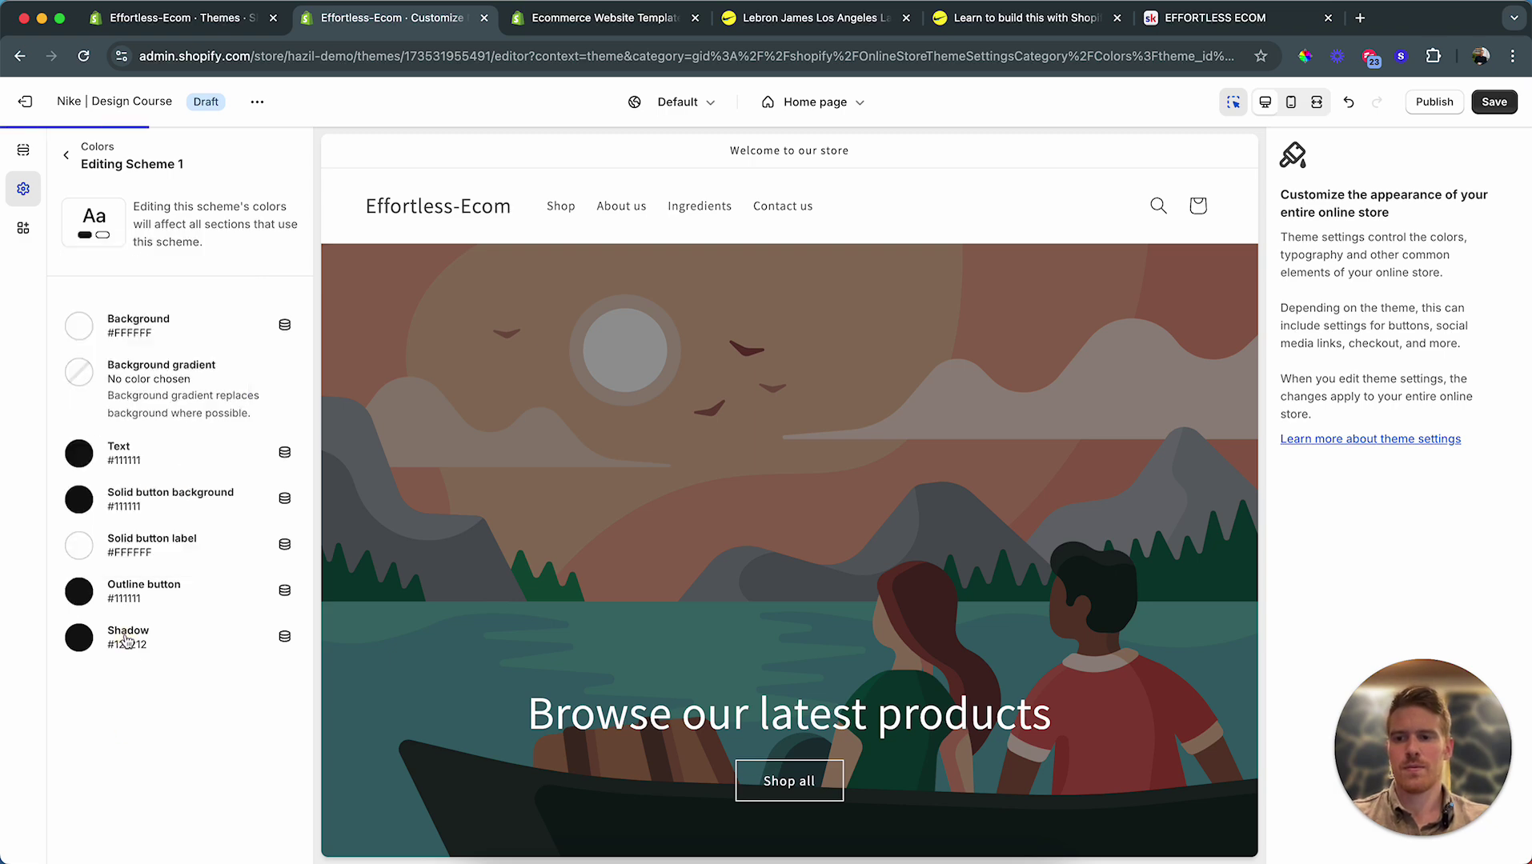
Step: Set Scheme 1's shadow color to #111111
click(130, 638)
key(super+a)
text(11)
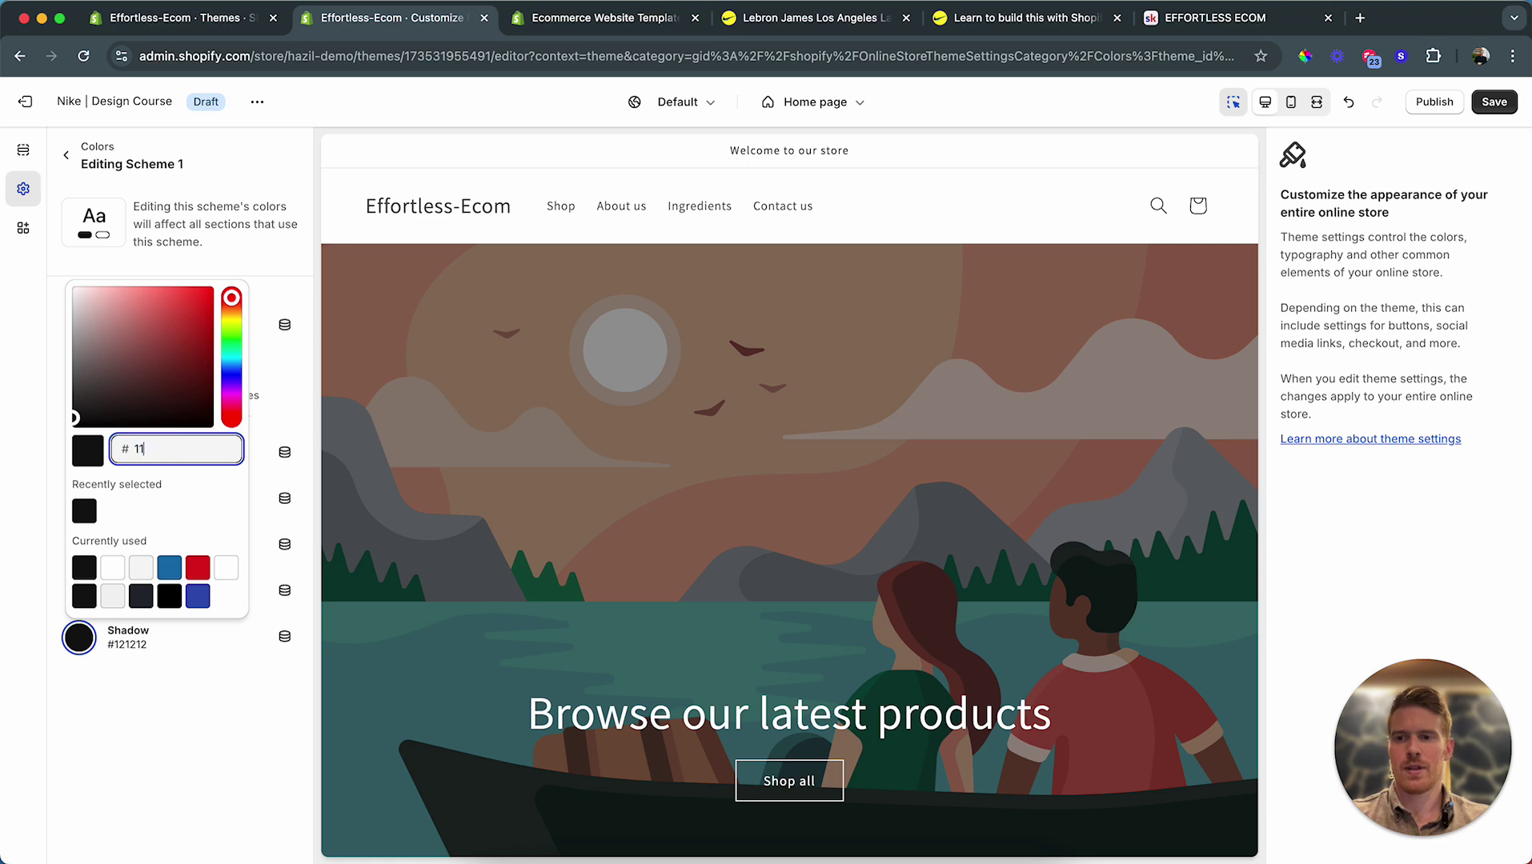
click(80, 754)
click(126, 647)
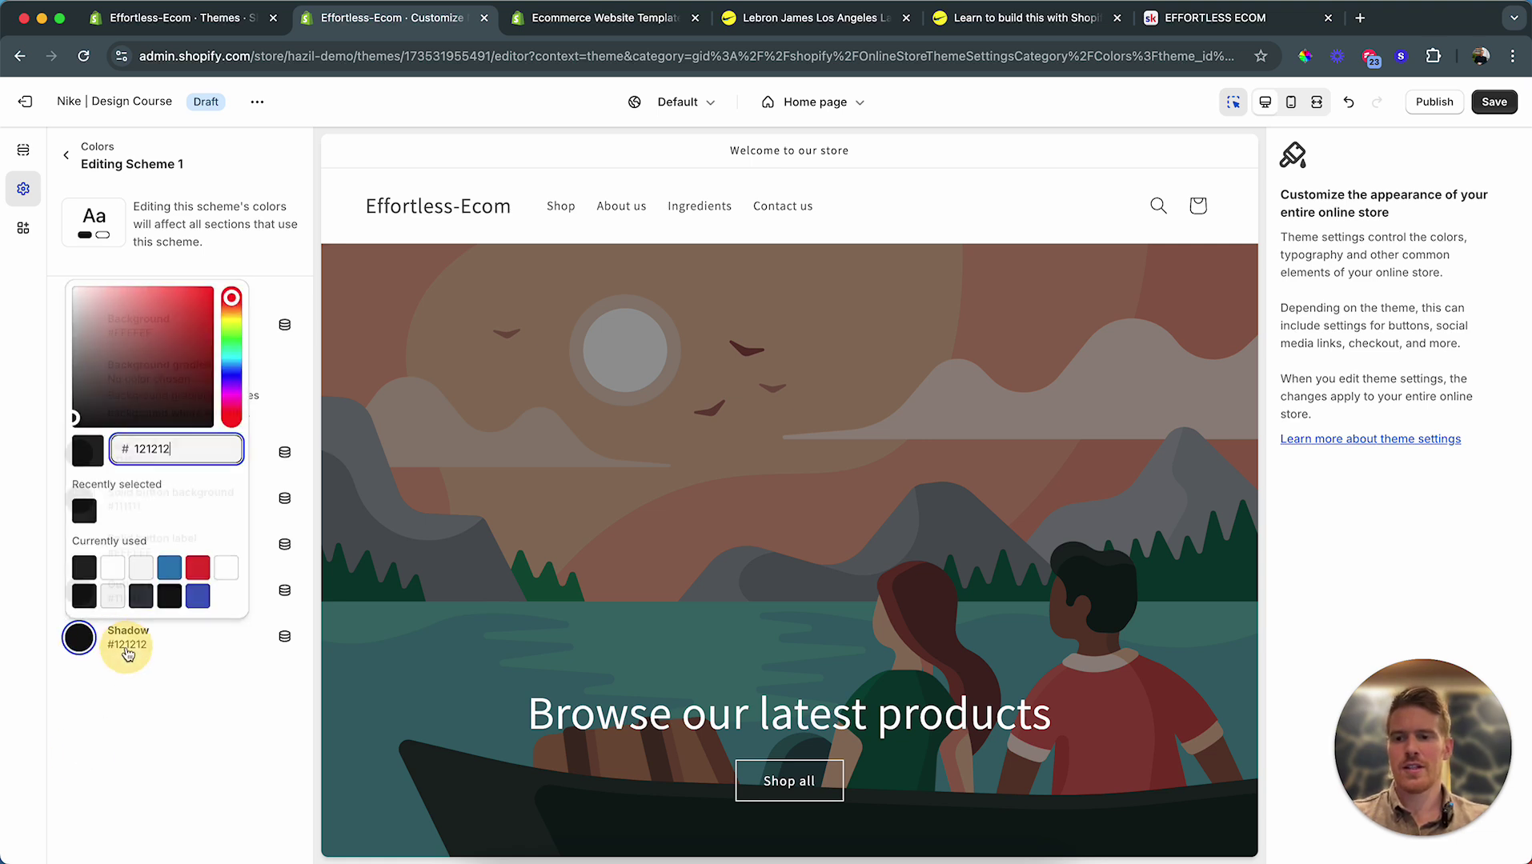
key(super+a)
text(111)
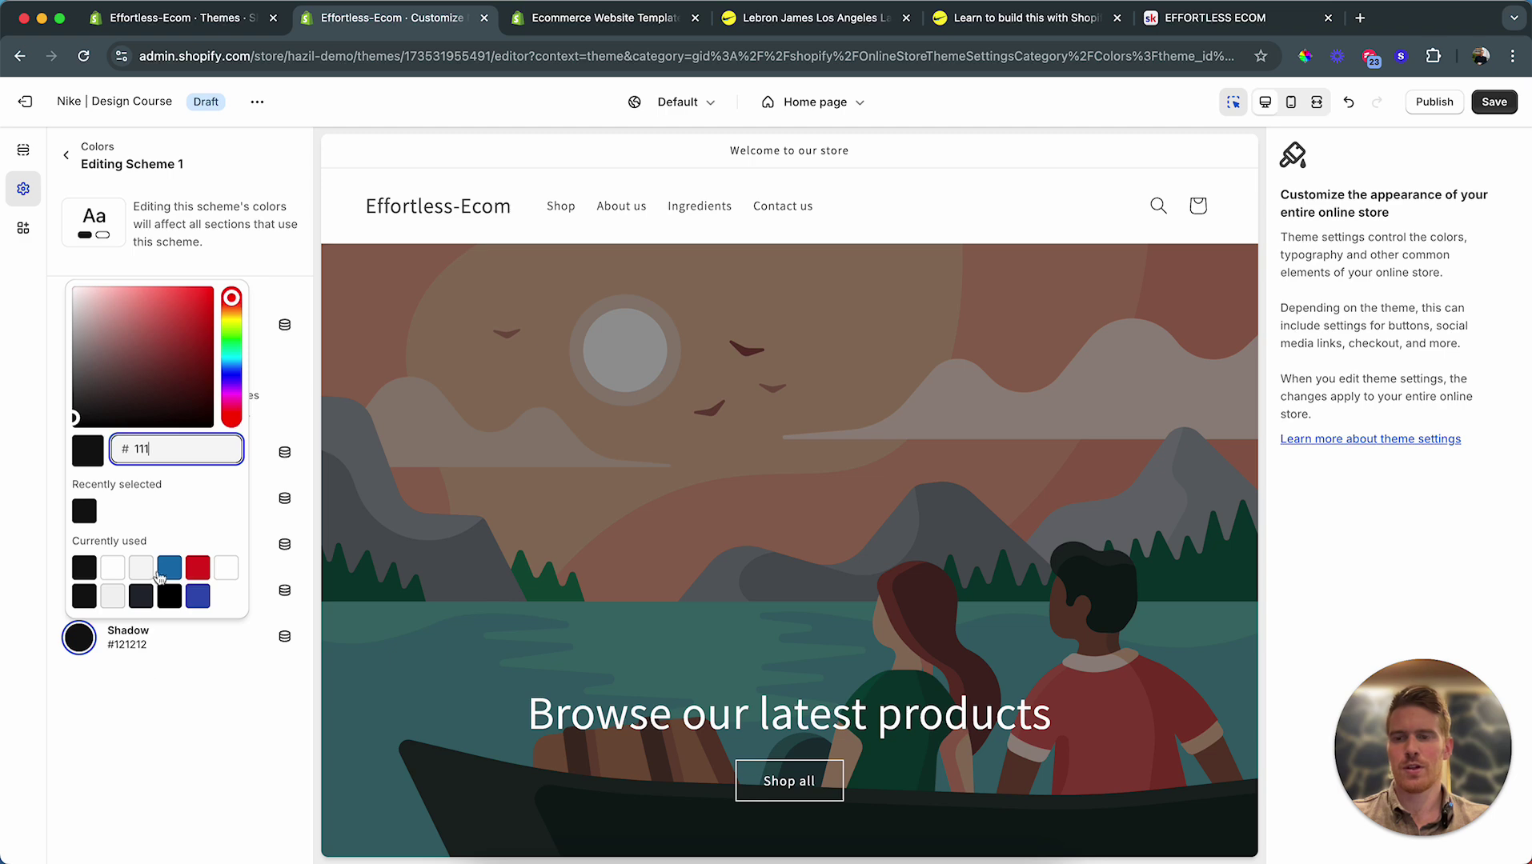
text(111)
click(126, 730)
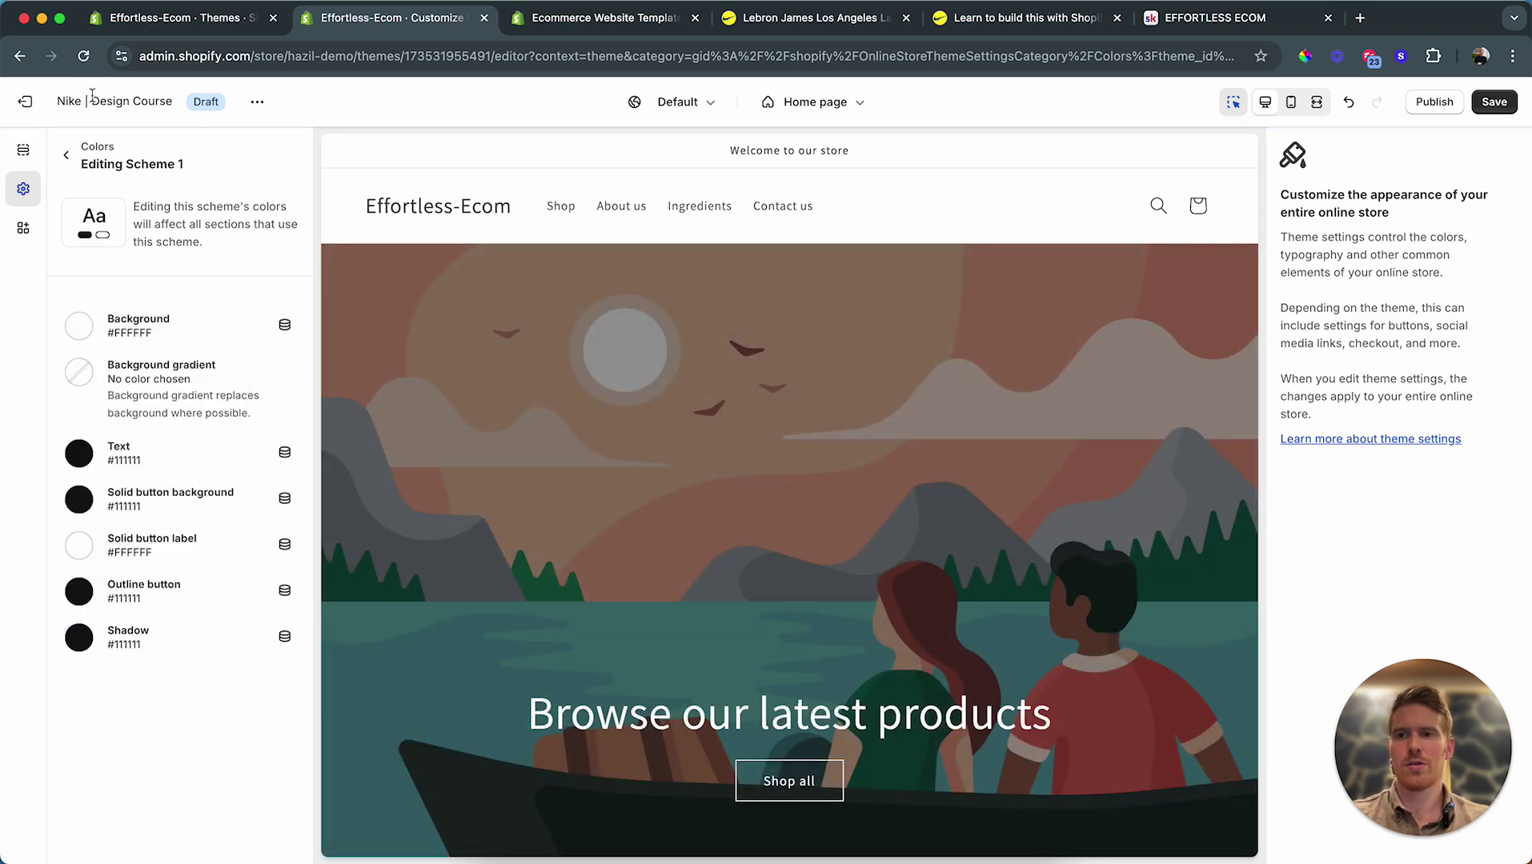
Step: Set the background color of color Scheme 4 to #111111
click(65, 155)
click(104, 450)
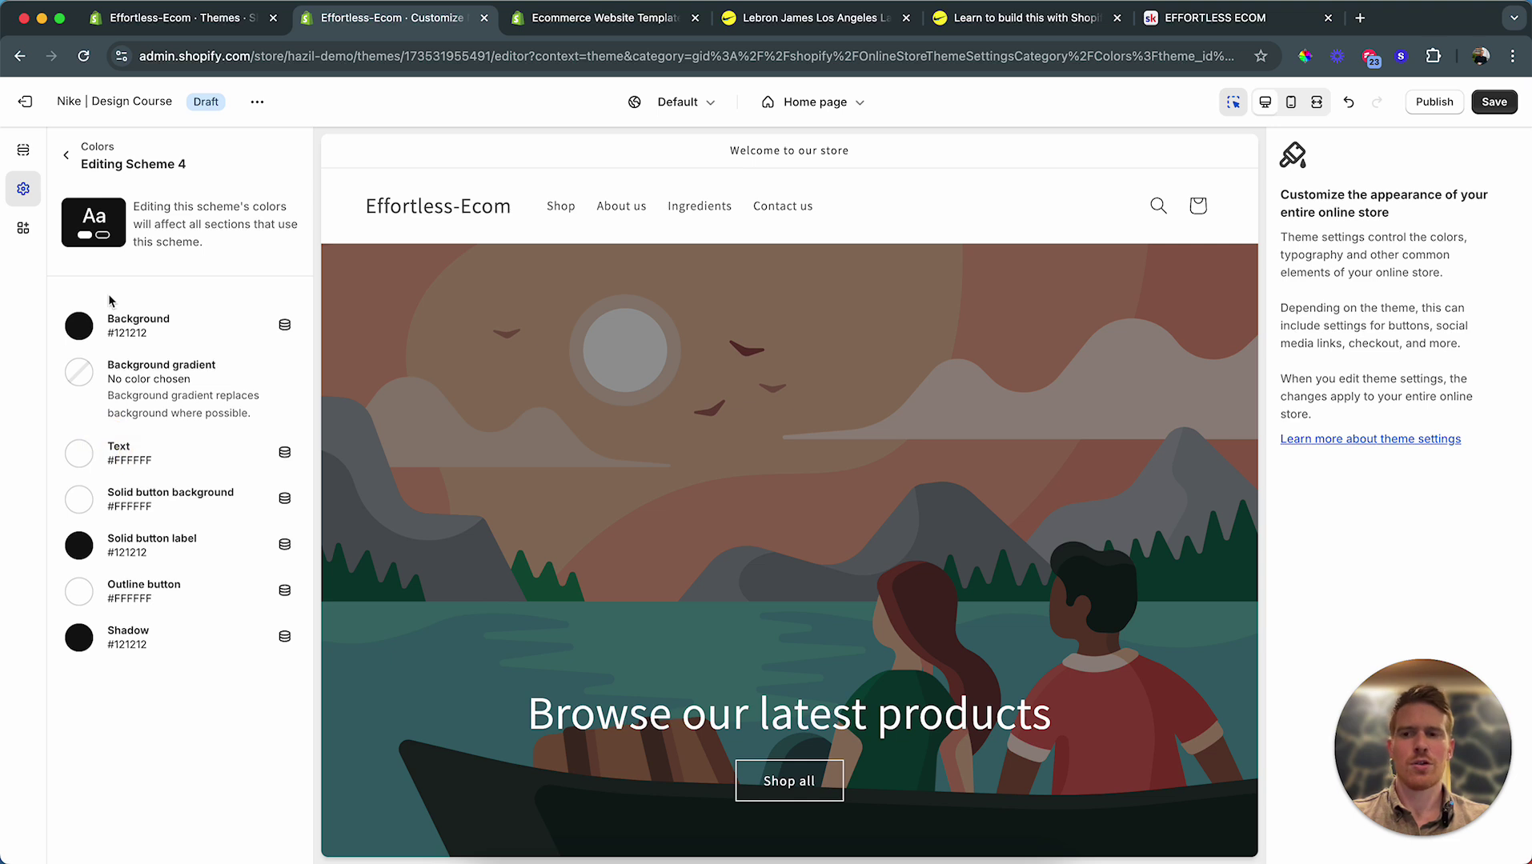
click(133, 339)
double_click(142, 516)
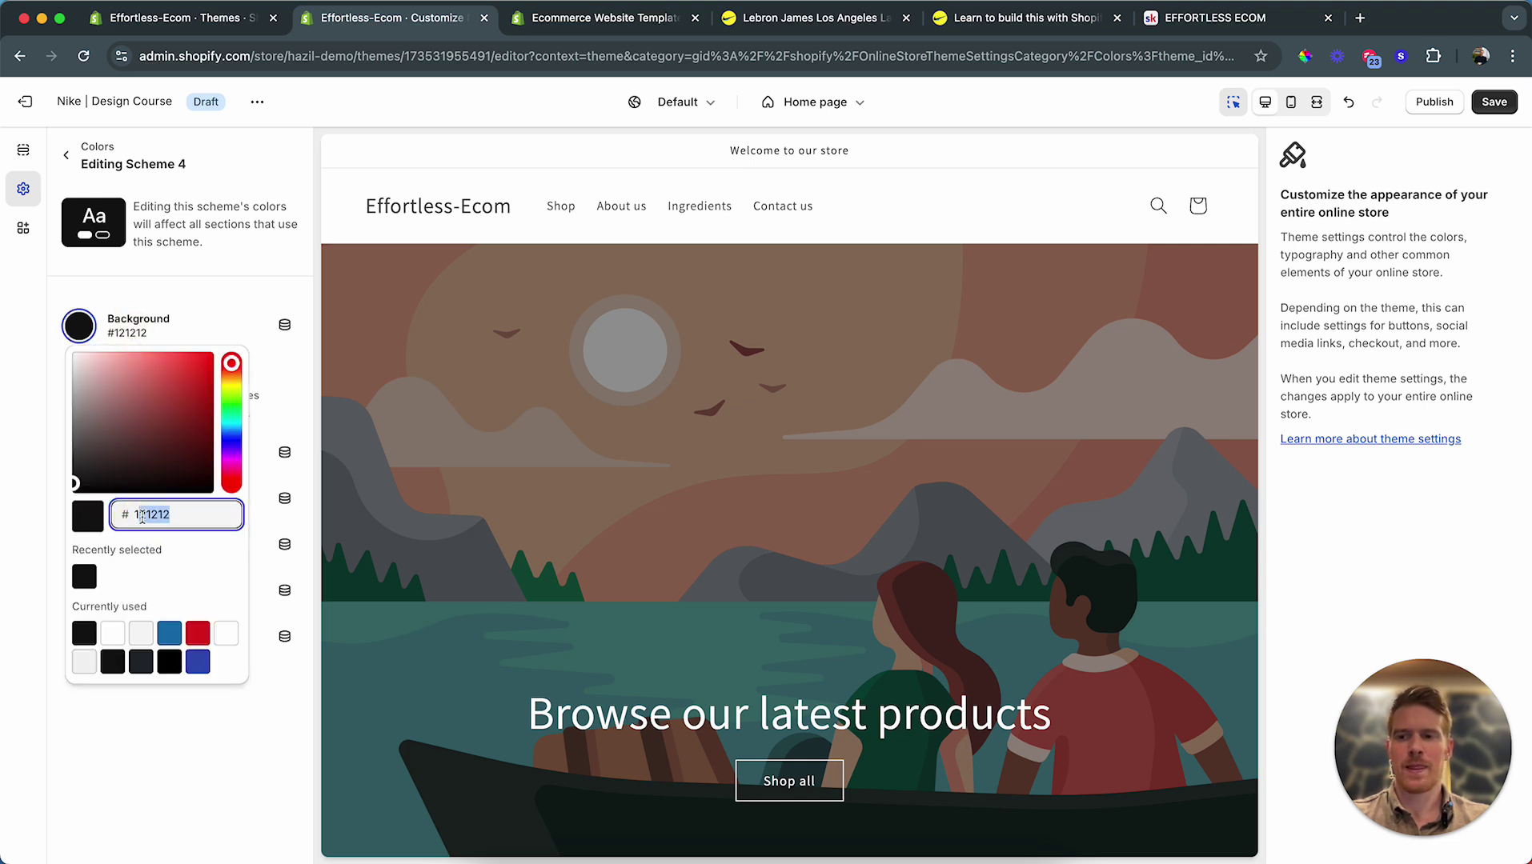
text(1111)
click(139, 706)
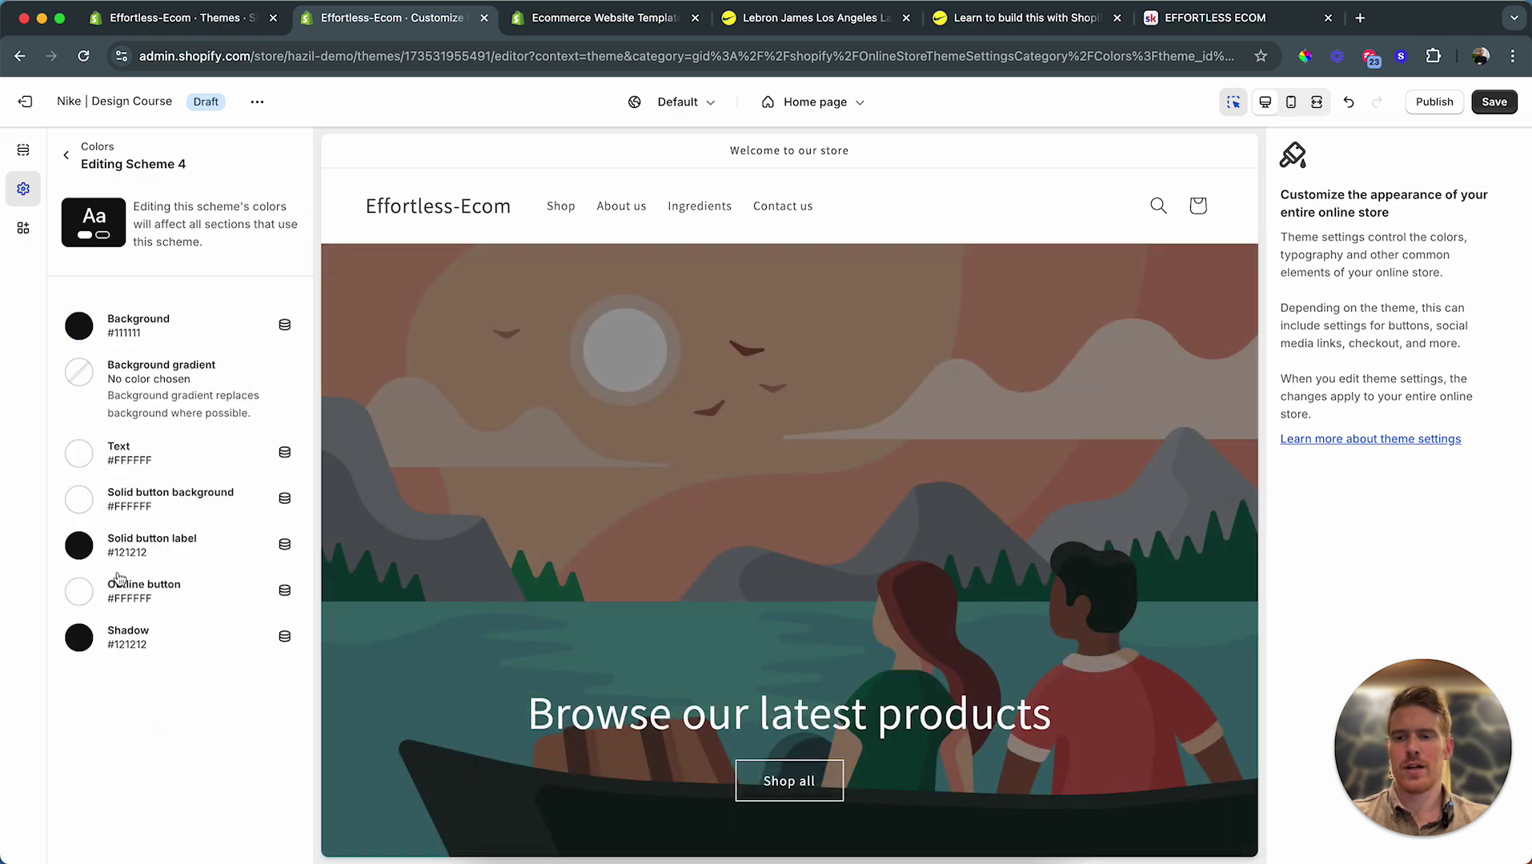
Step: Set Scheme 4's solid button label and shadow colors to #111111 and return to the theme settings overview
click(128, 560)
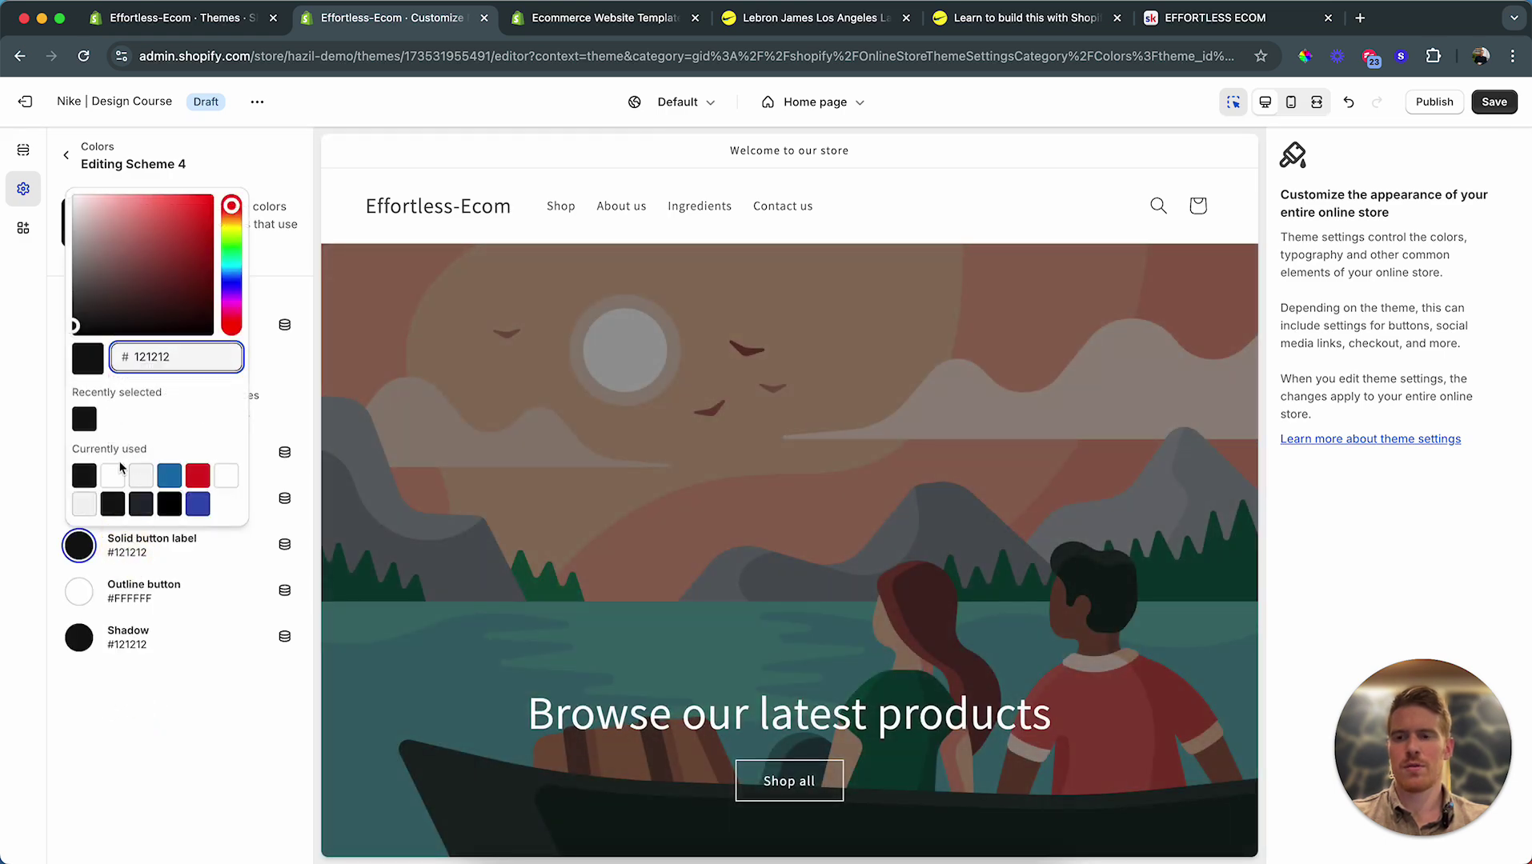
double_click(132, 357)
text(111)
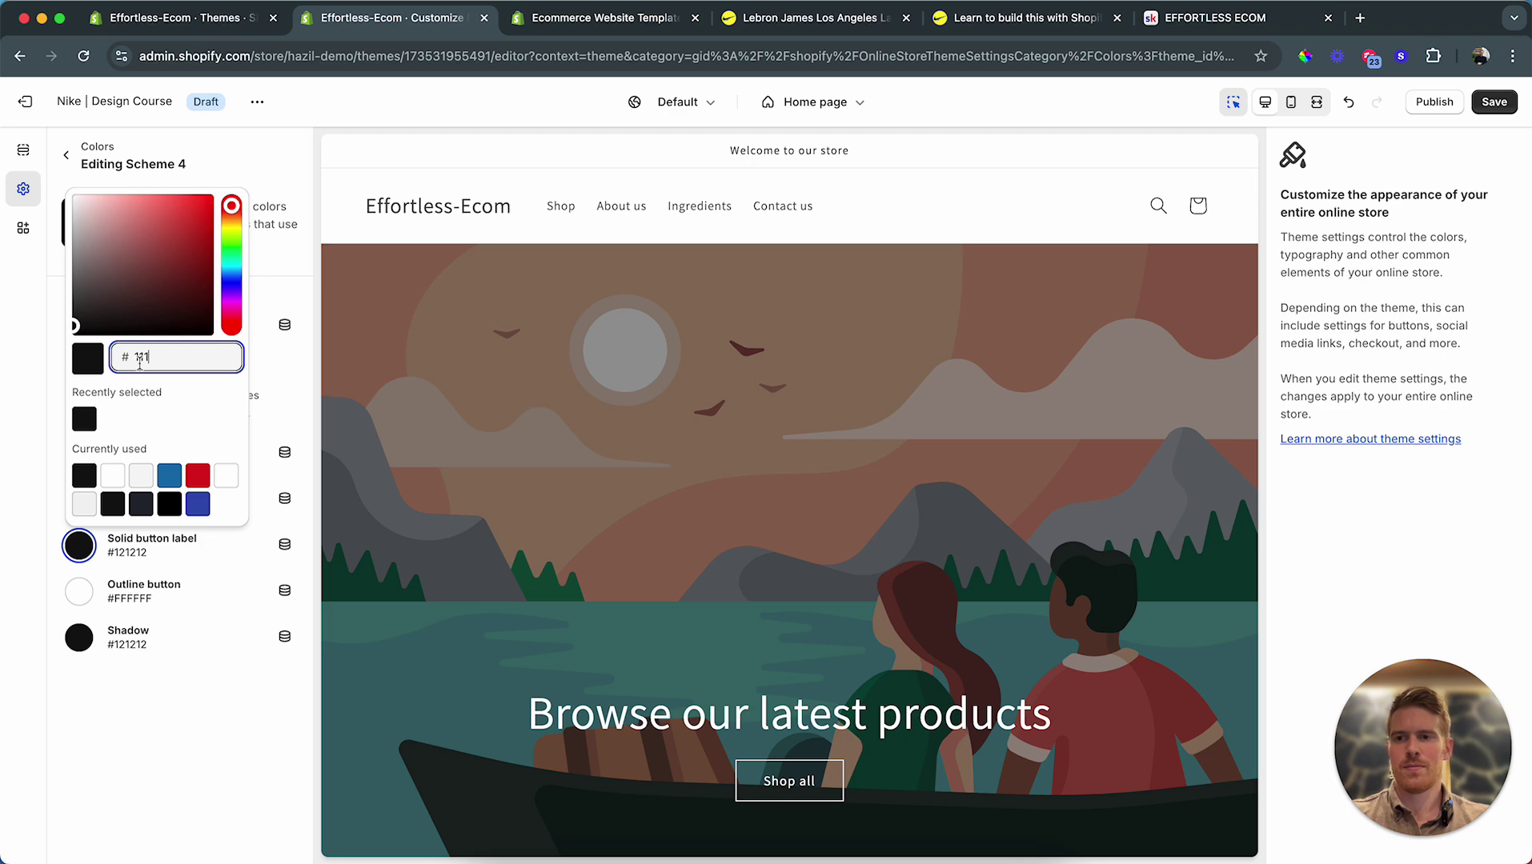
text(111)
click(131, 698)
click(132, 646)
double_click(132, 449)
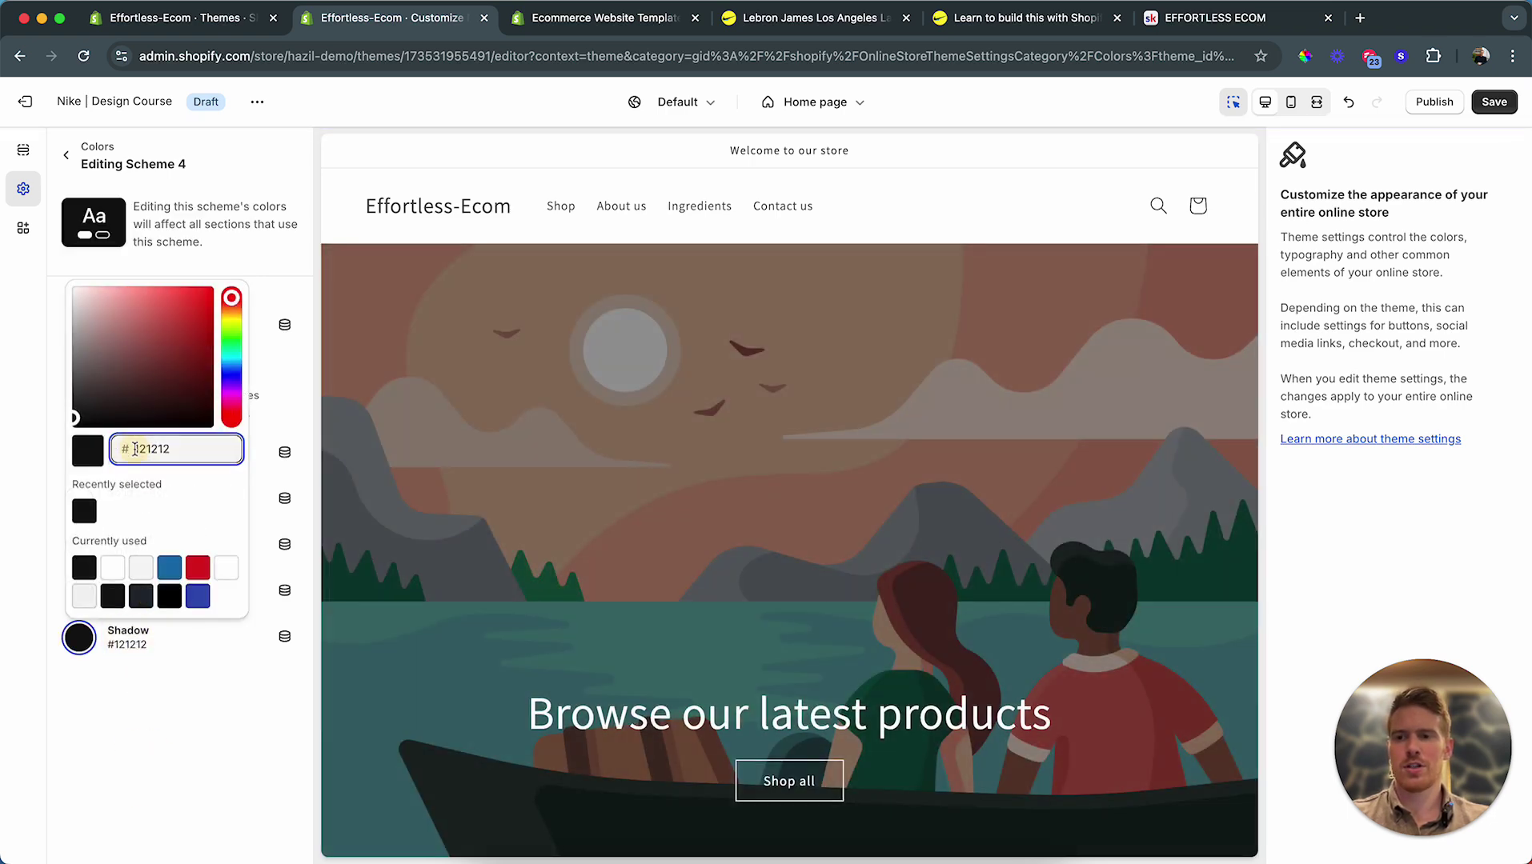
text(111)
click(169, 696)
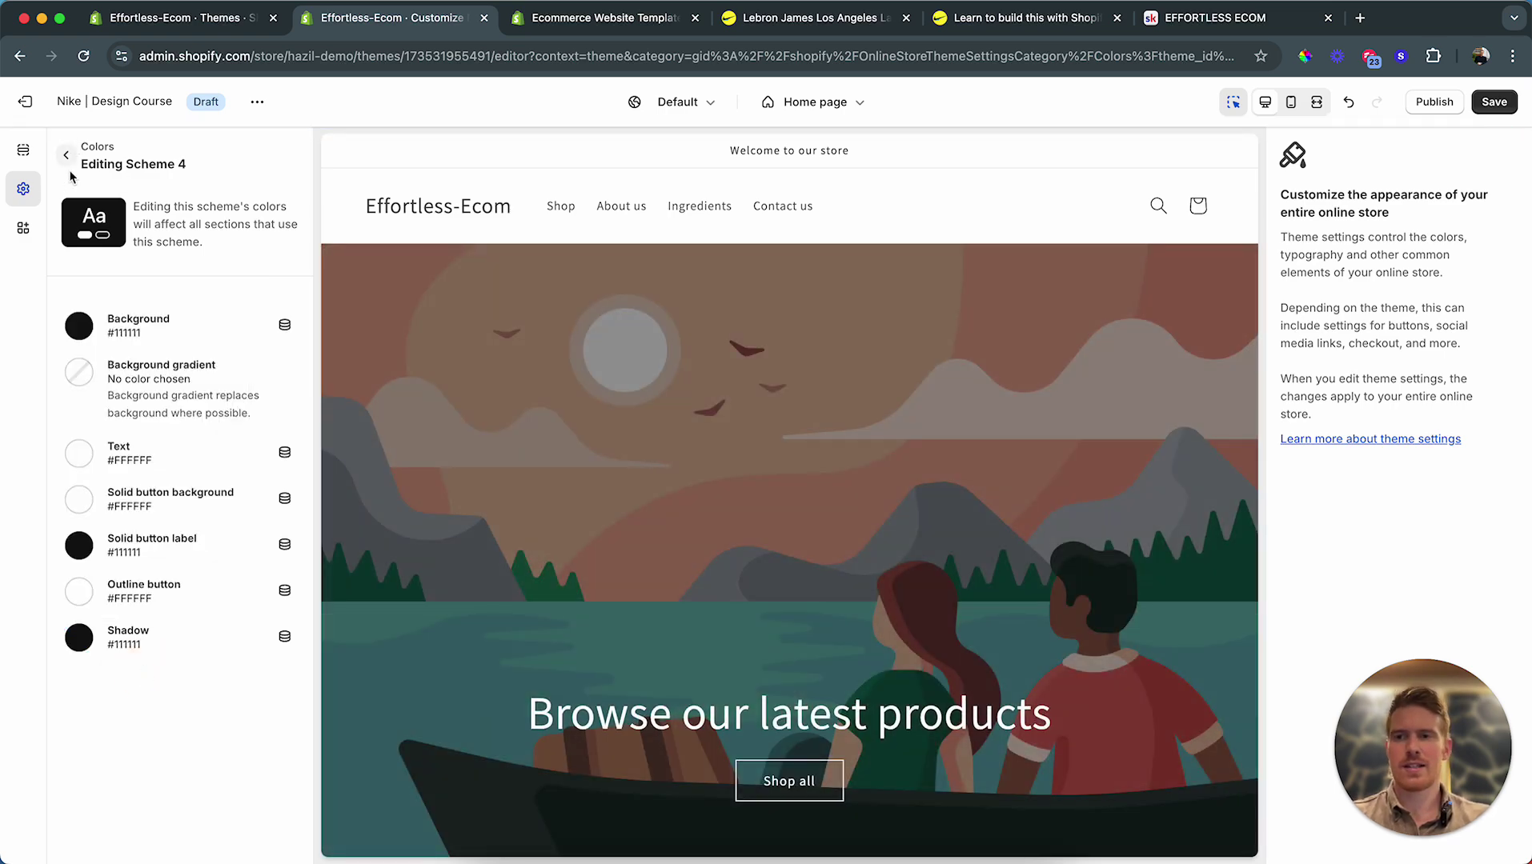
click(67, 156)
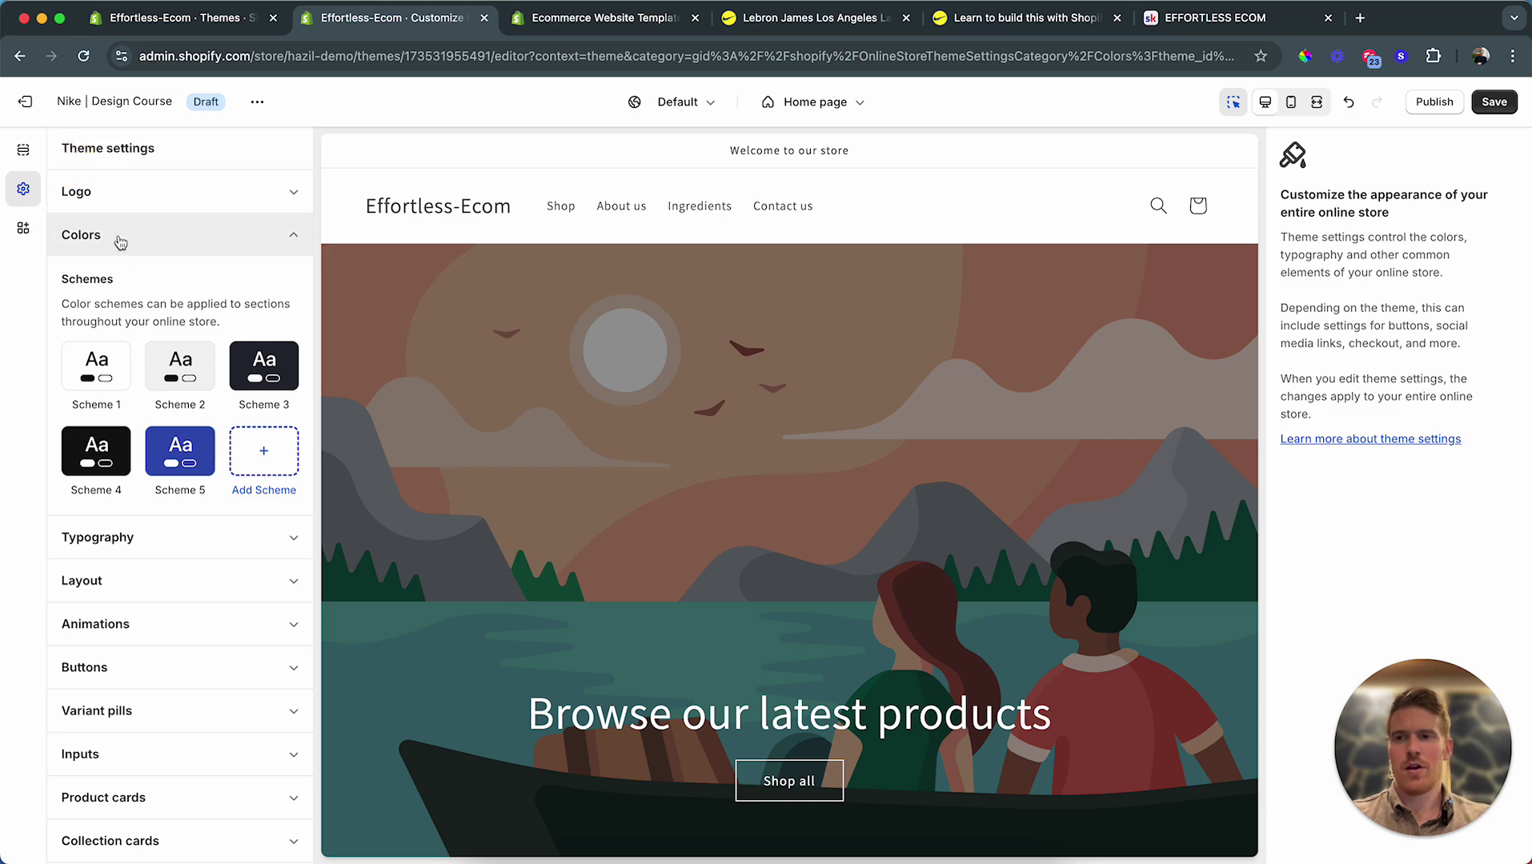
Step: Set the store logo to the existing nike-logo_1a05f928 image, the swoosh with the yellow CLONE tag
click(184, 192)
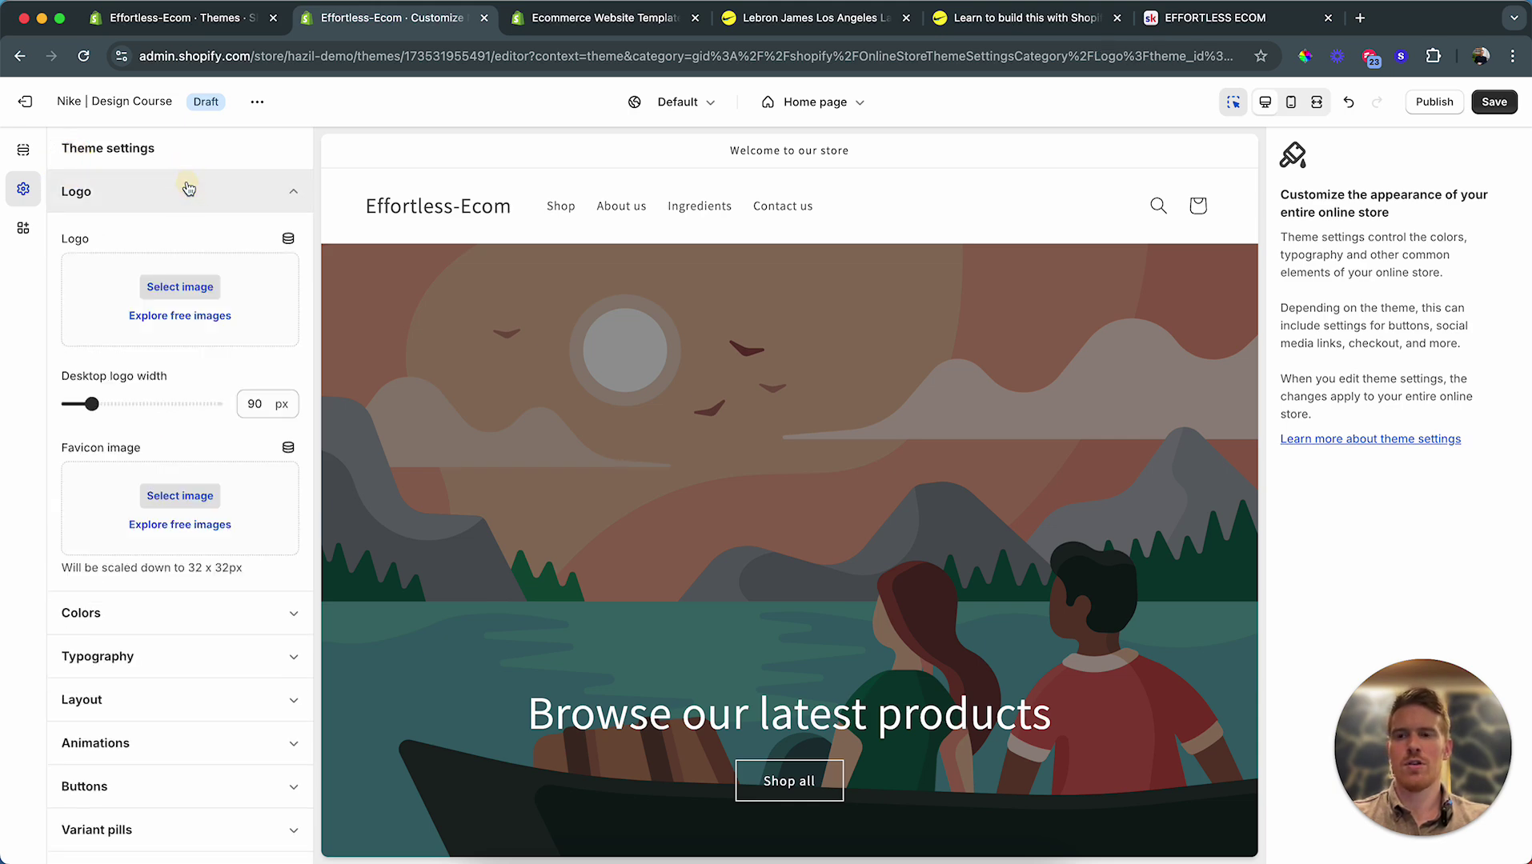
click(176, 286)
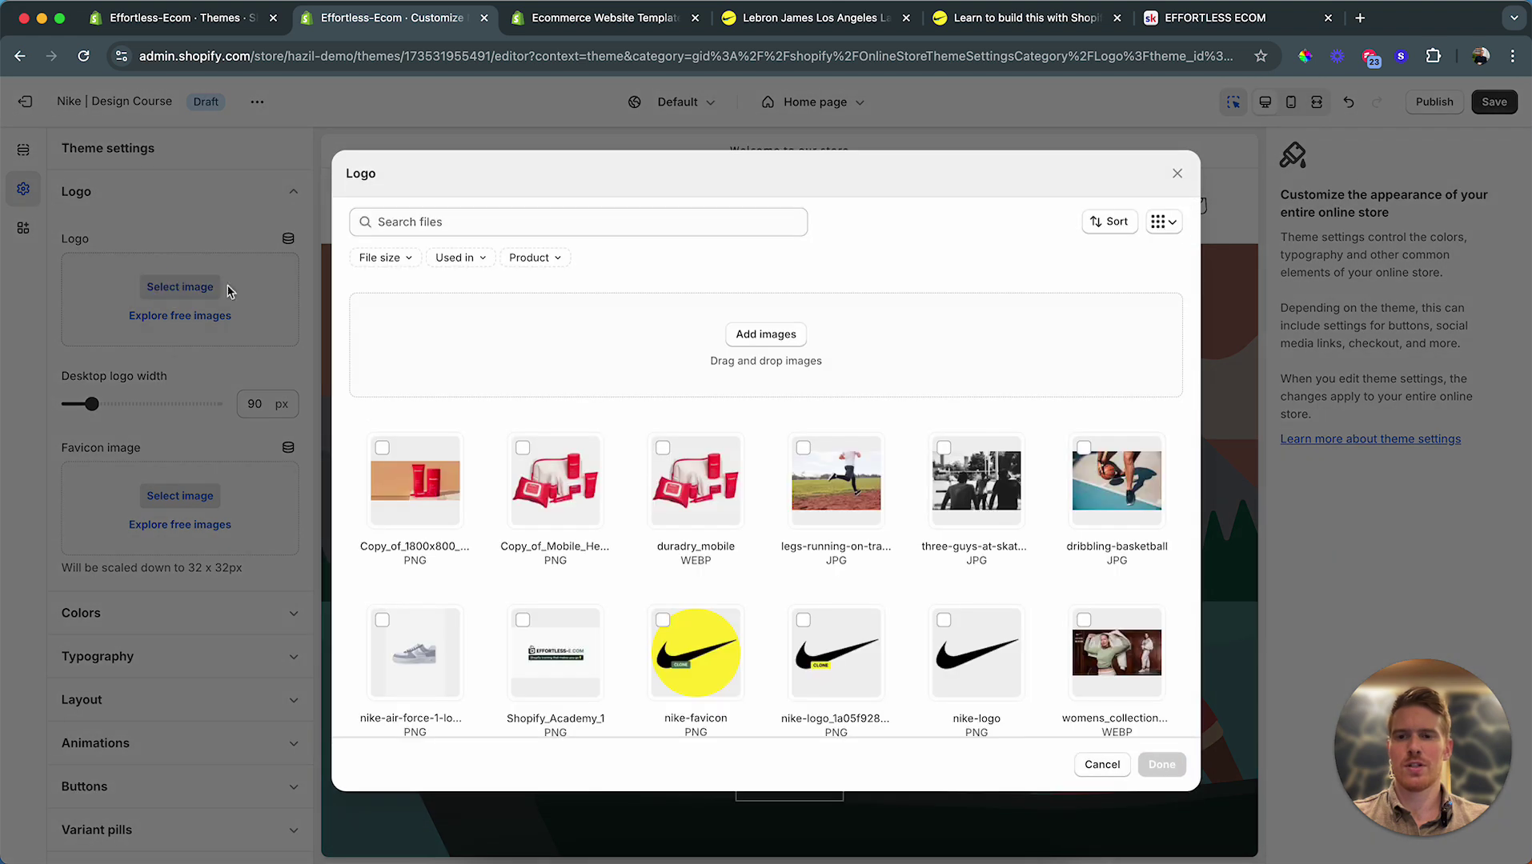
scroll(846, 563, down, 2)
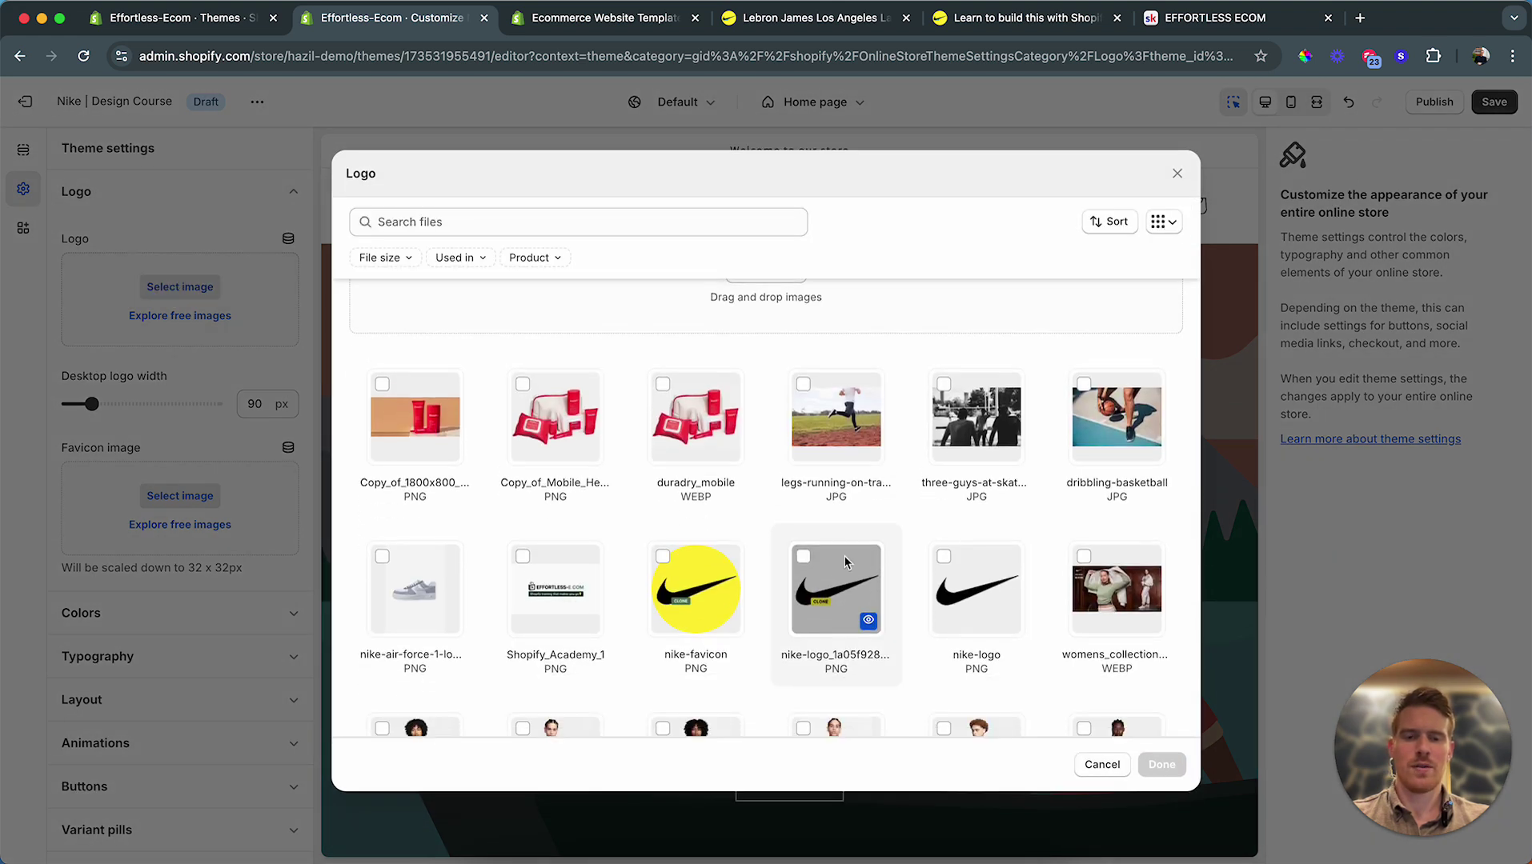
click(803, 557)
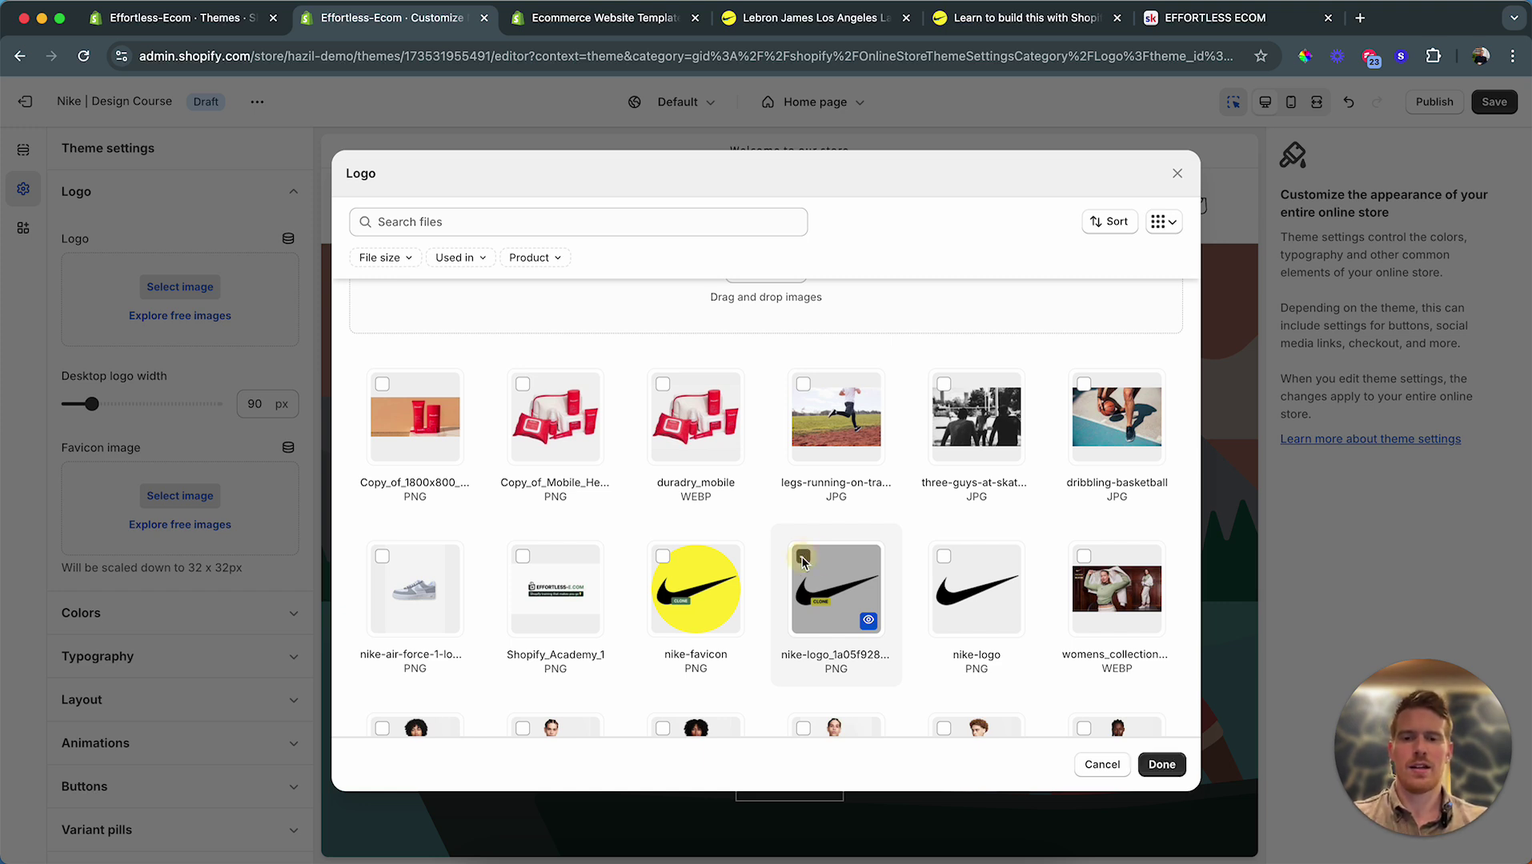
click(1161, 764)
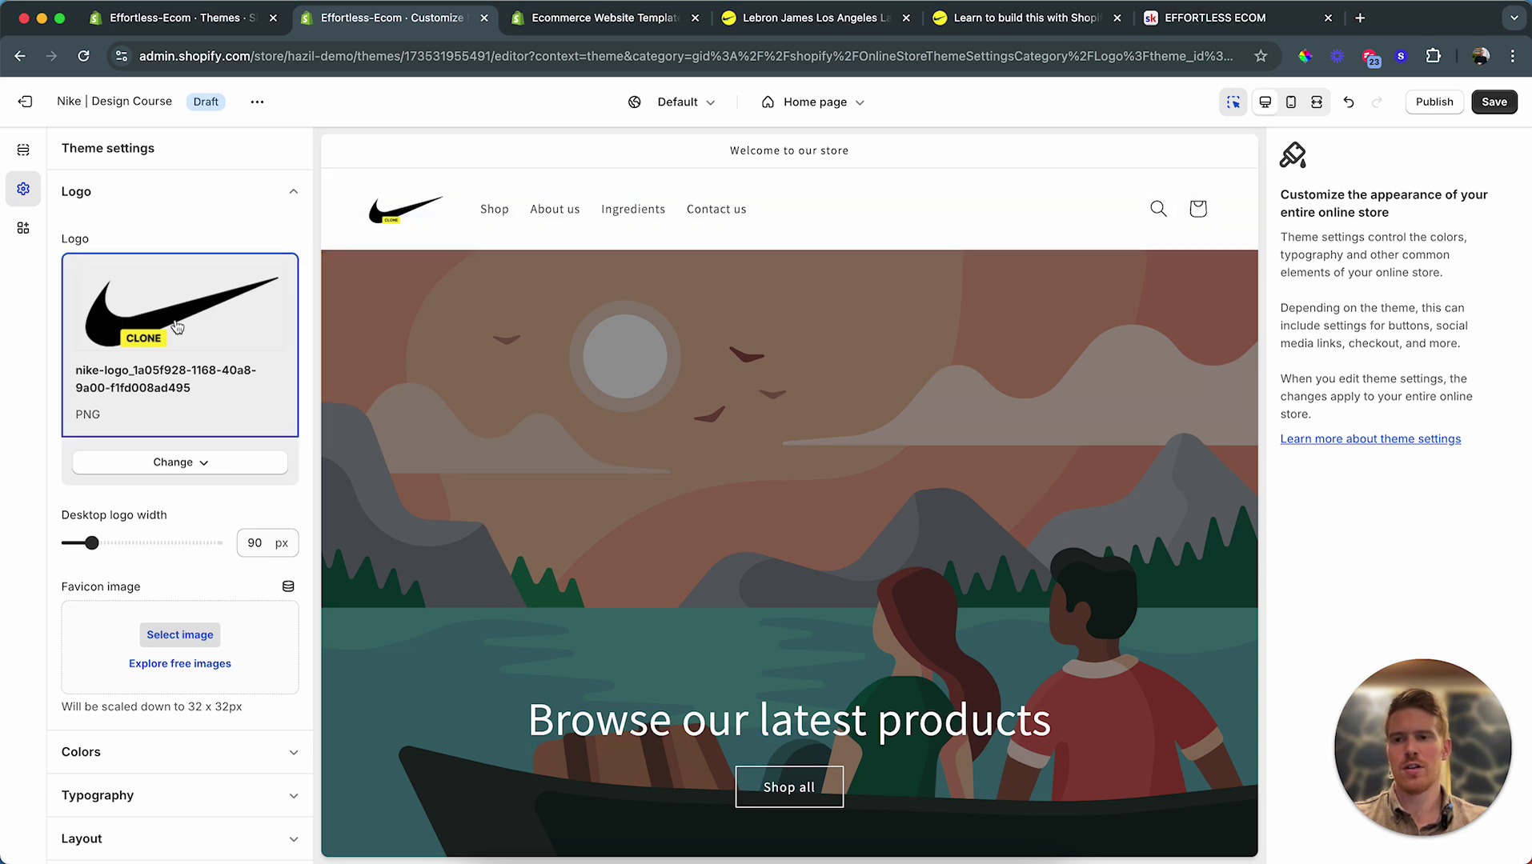
Step: Set the favicon to the existing nike-favicon image and save the theme changes
scroll(158, 559, down, 1)
drag(65, 545, 158, 547)
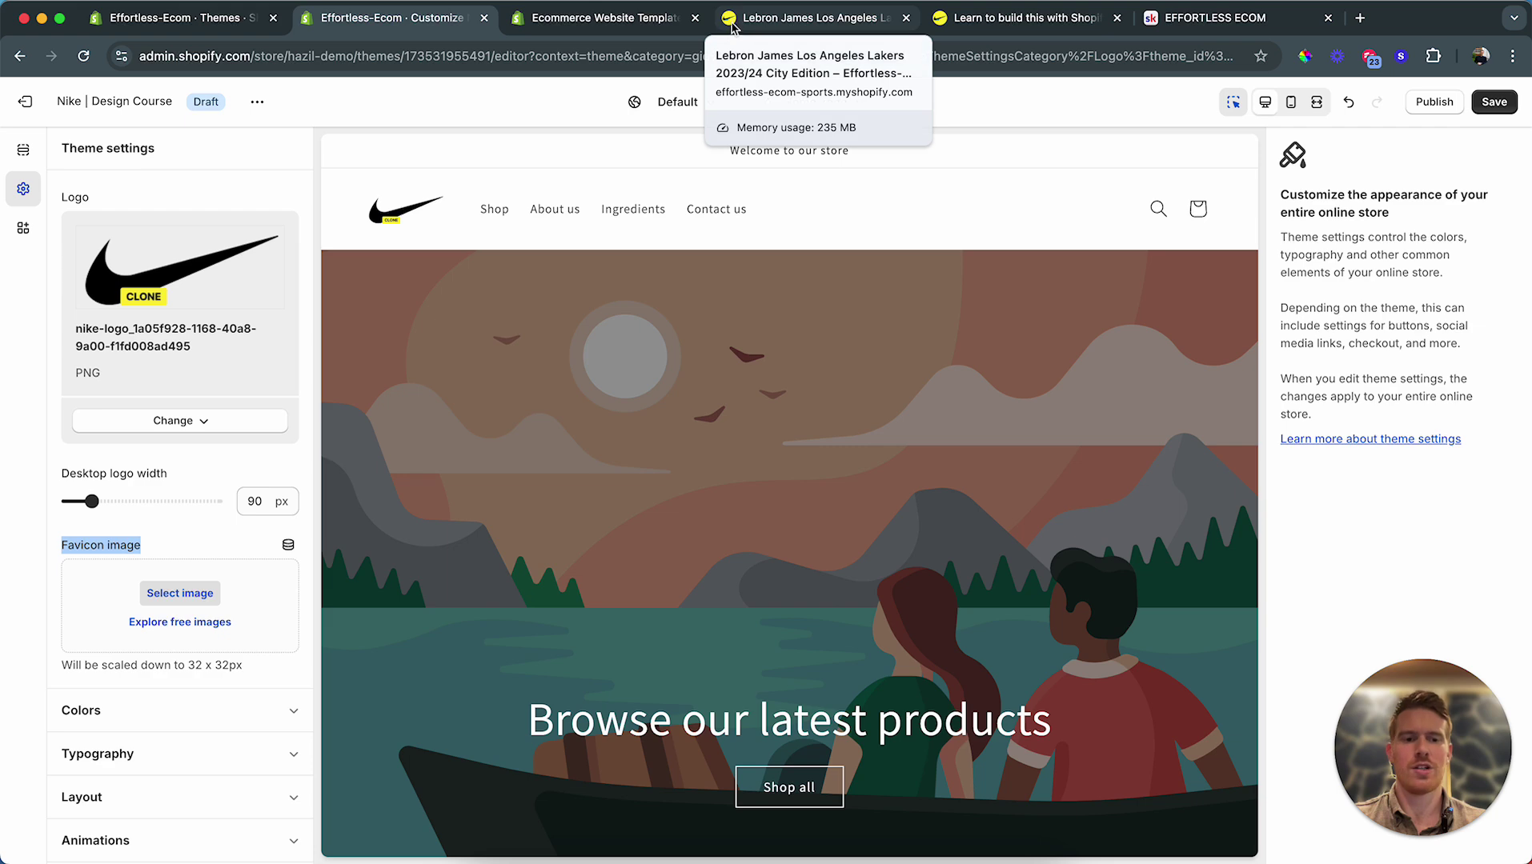
click(179, 593)
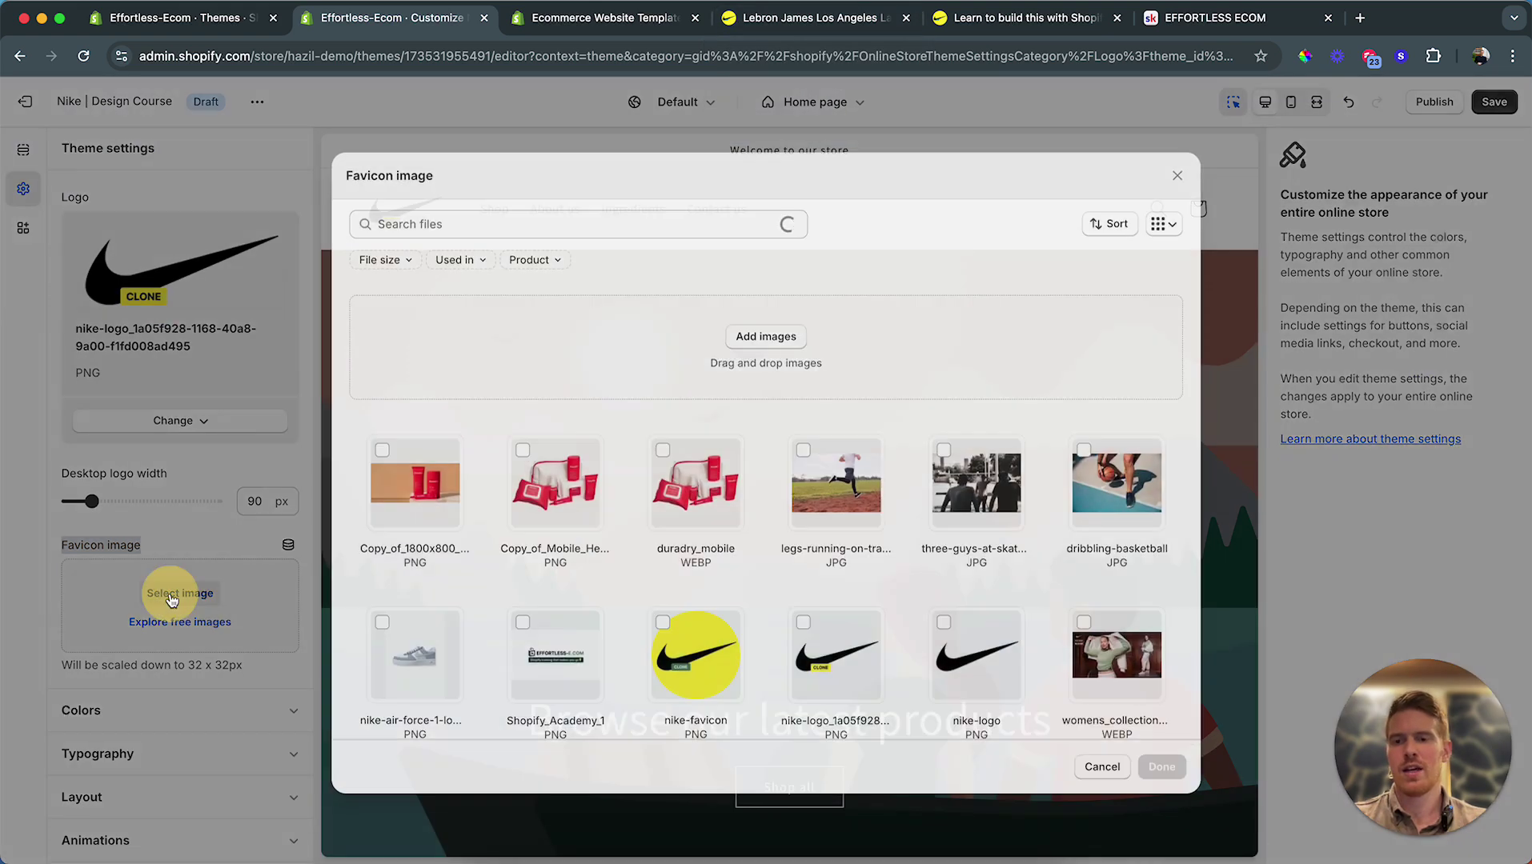
click(662, 626)
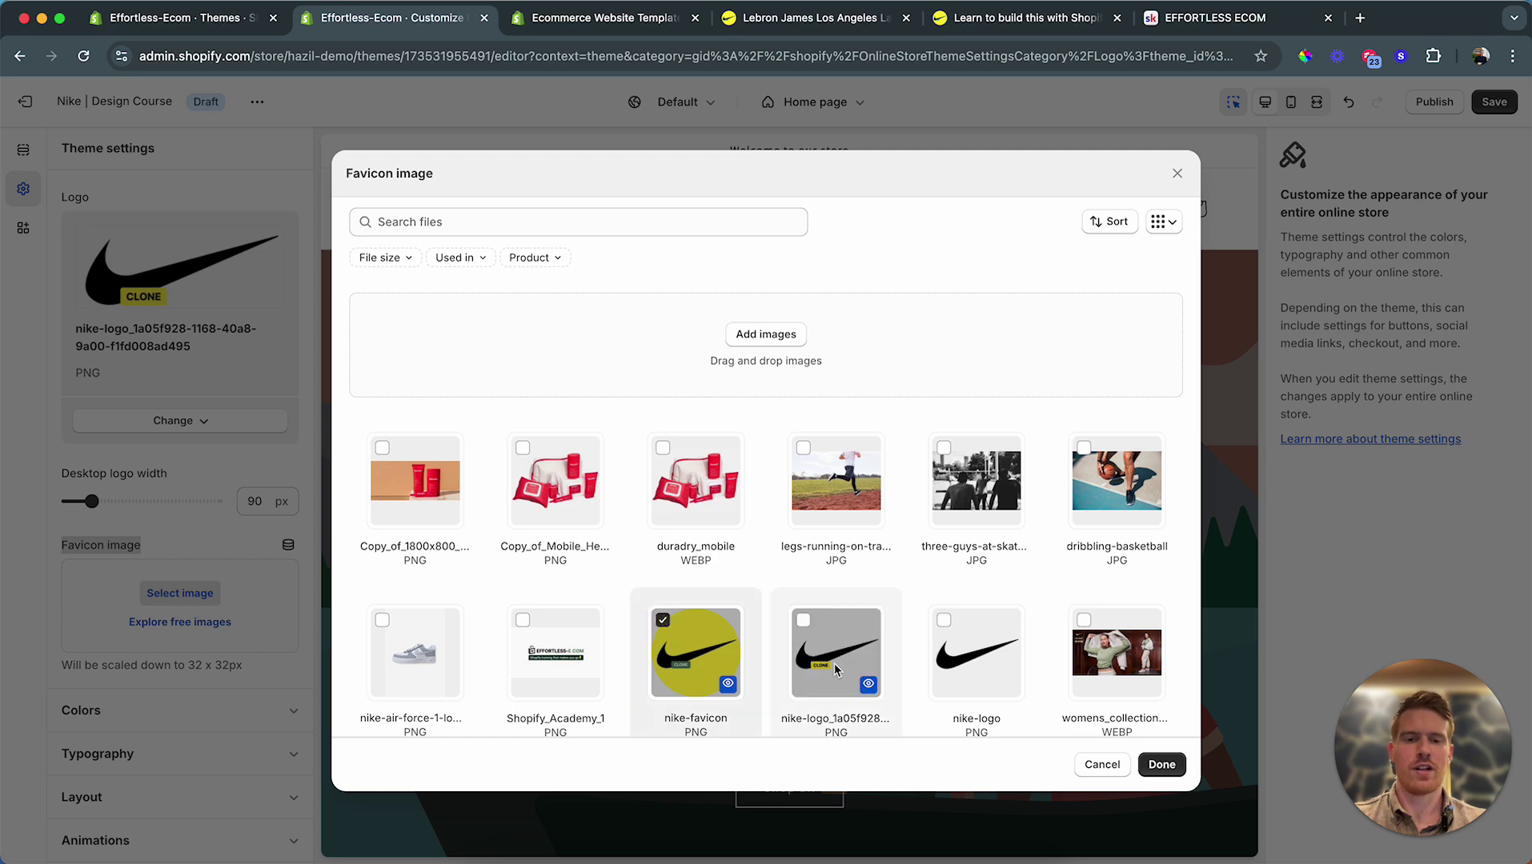
click(1161, 764)
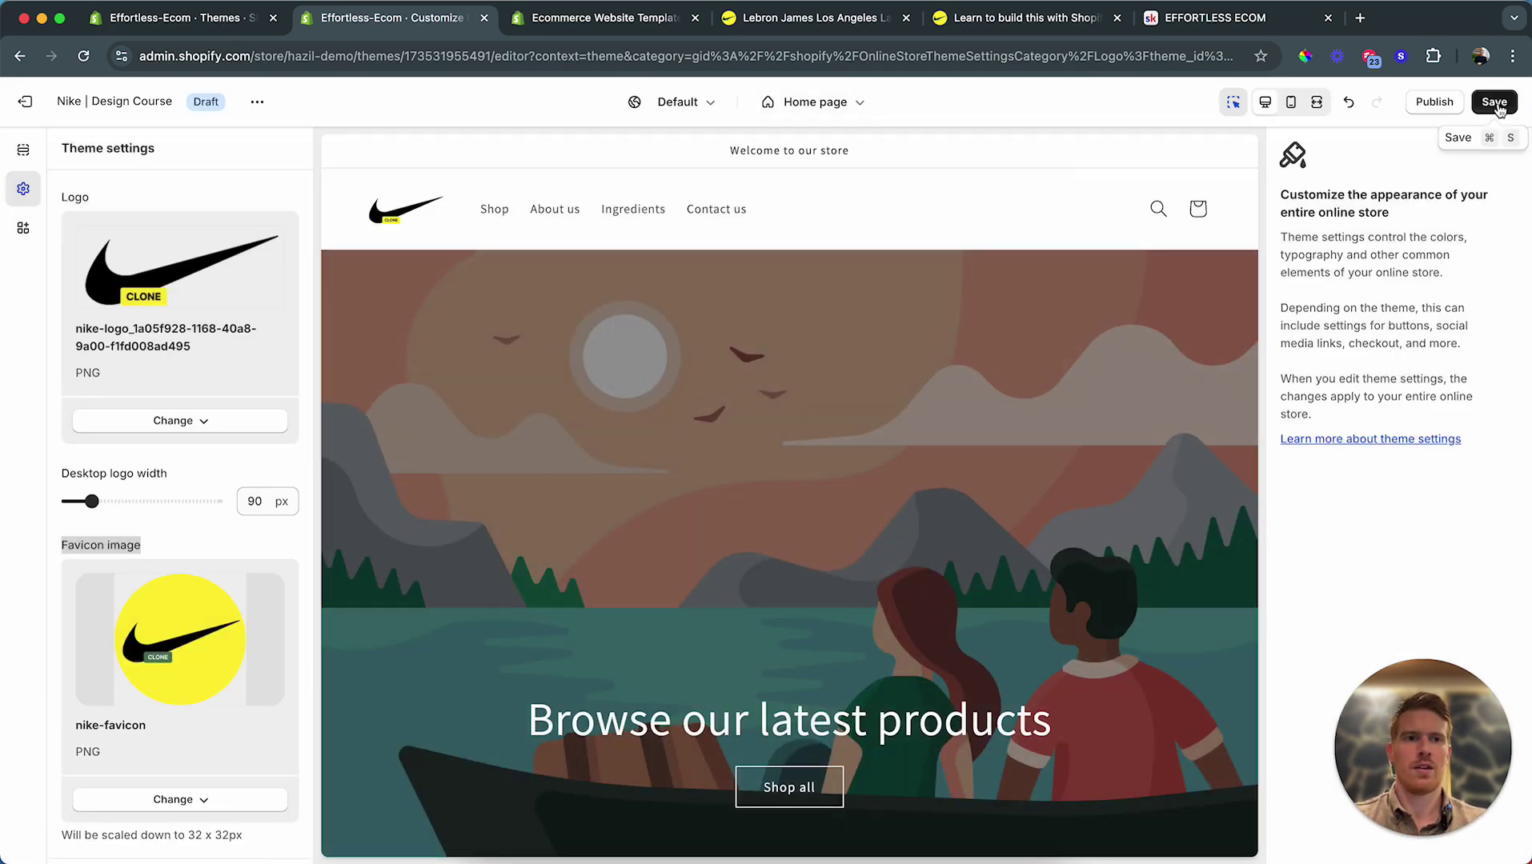
click(1495, 104)
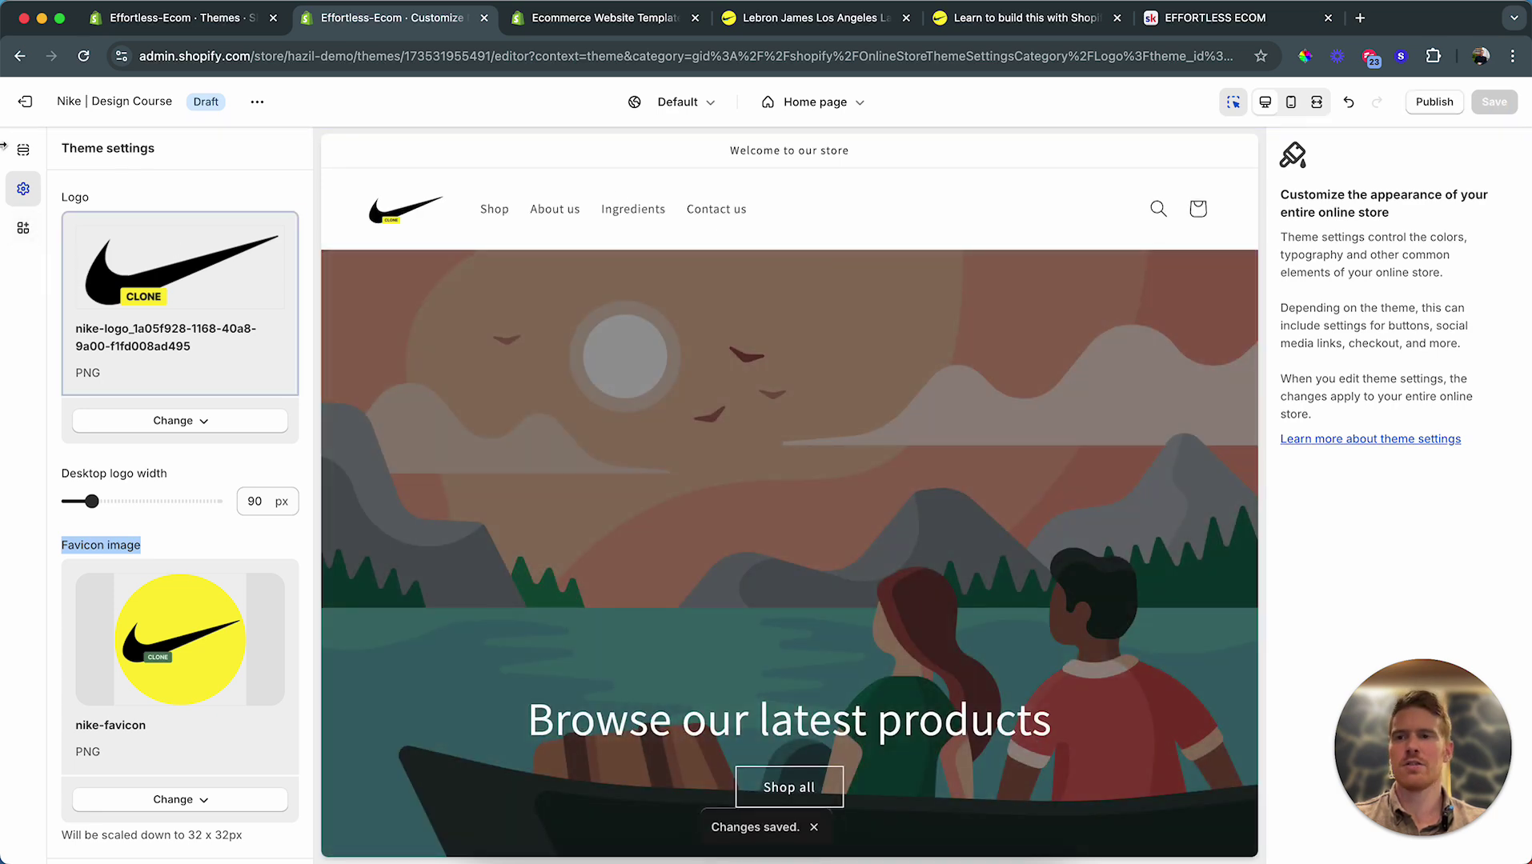
Step: Change the headings font to Helvetica Regular in the typography settings
scroll(122, 350, down, 6)
scroll(122, 351, up, 7)
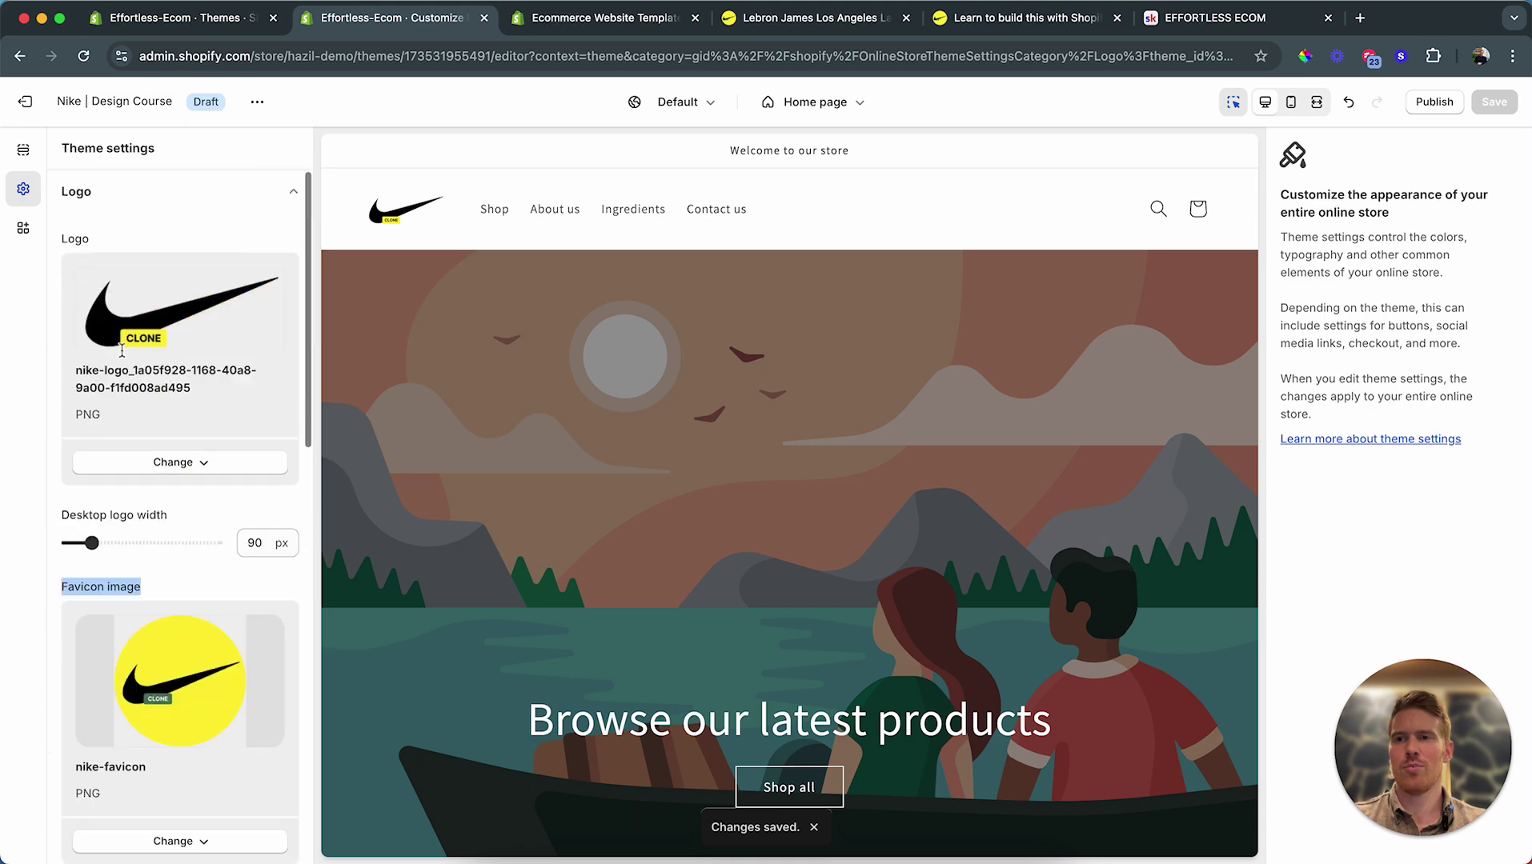
click(147, 198)
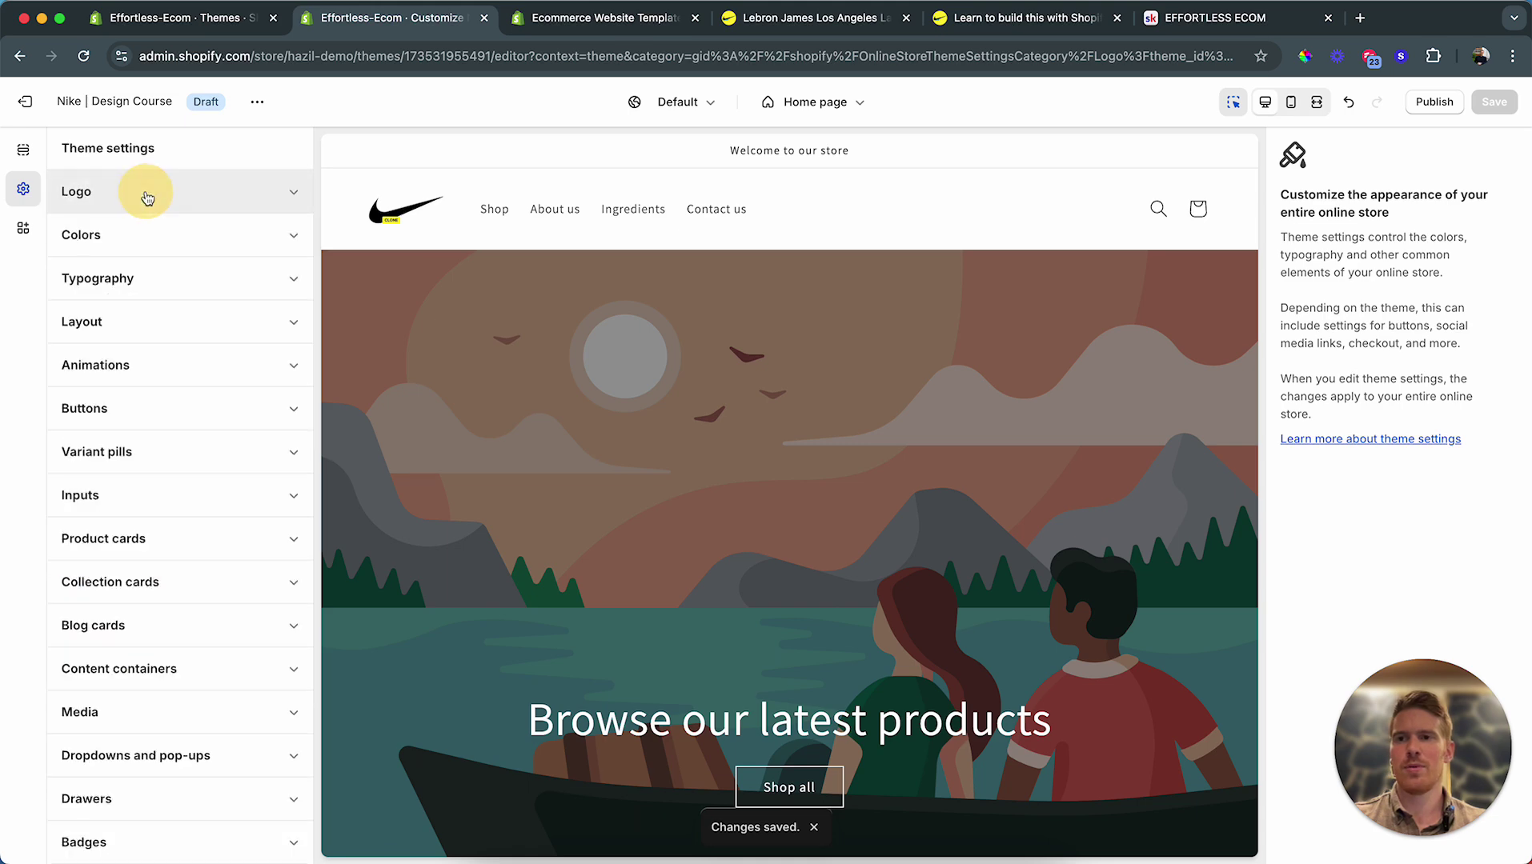
click(183, 282)
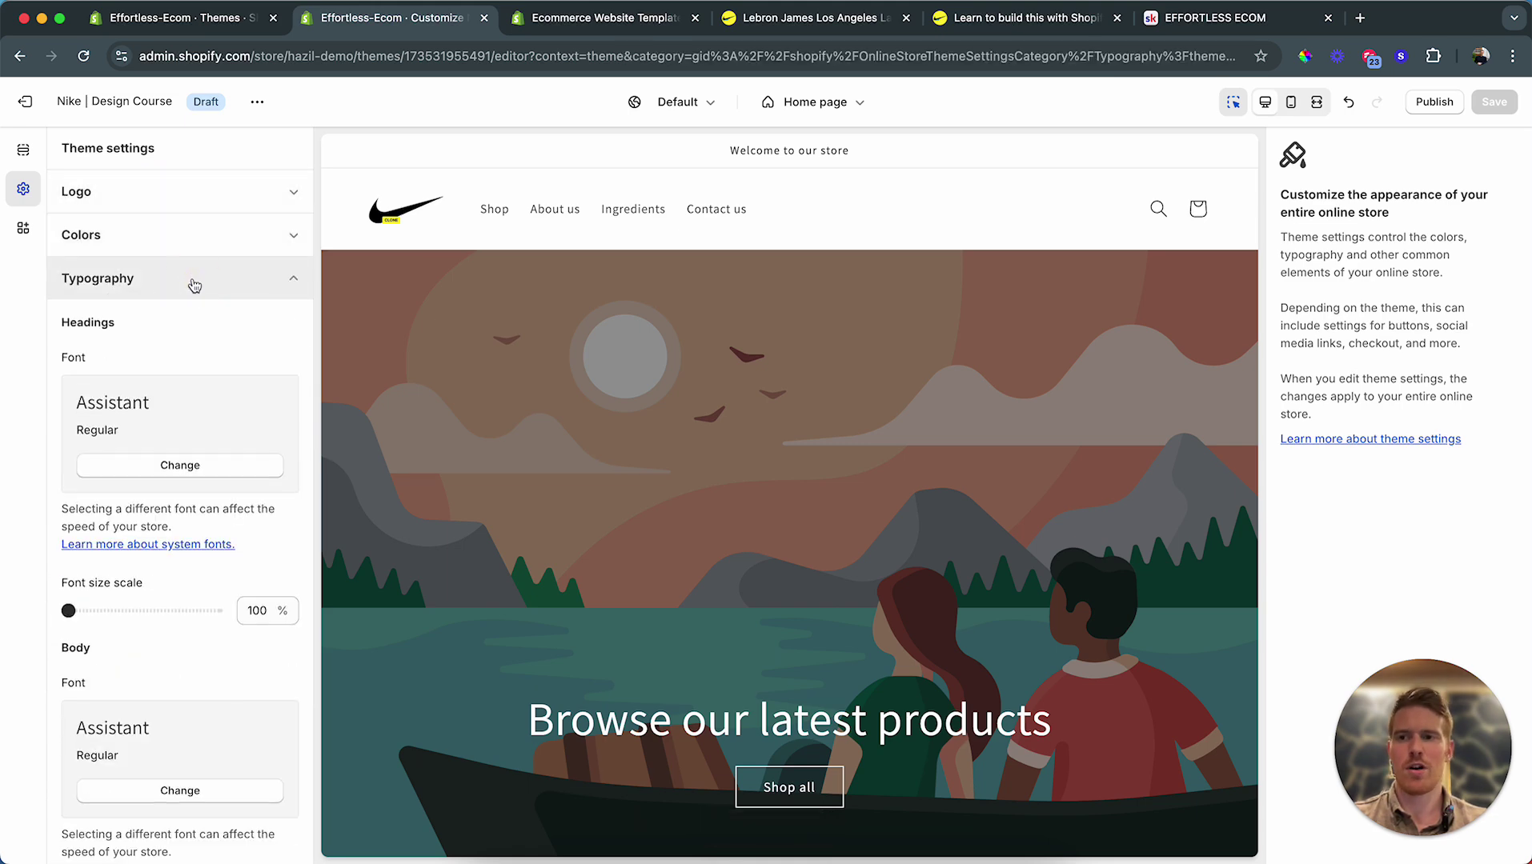
click(182, 471)
click(147, 191)
text(He)
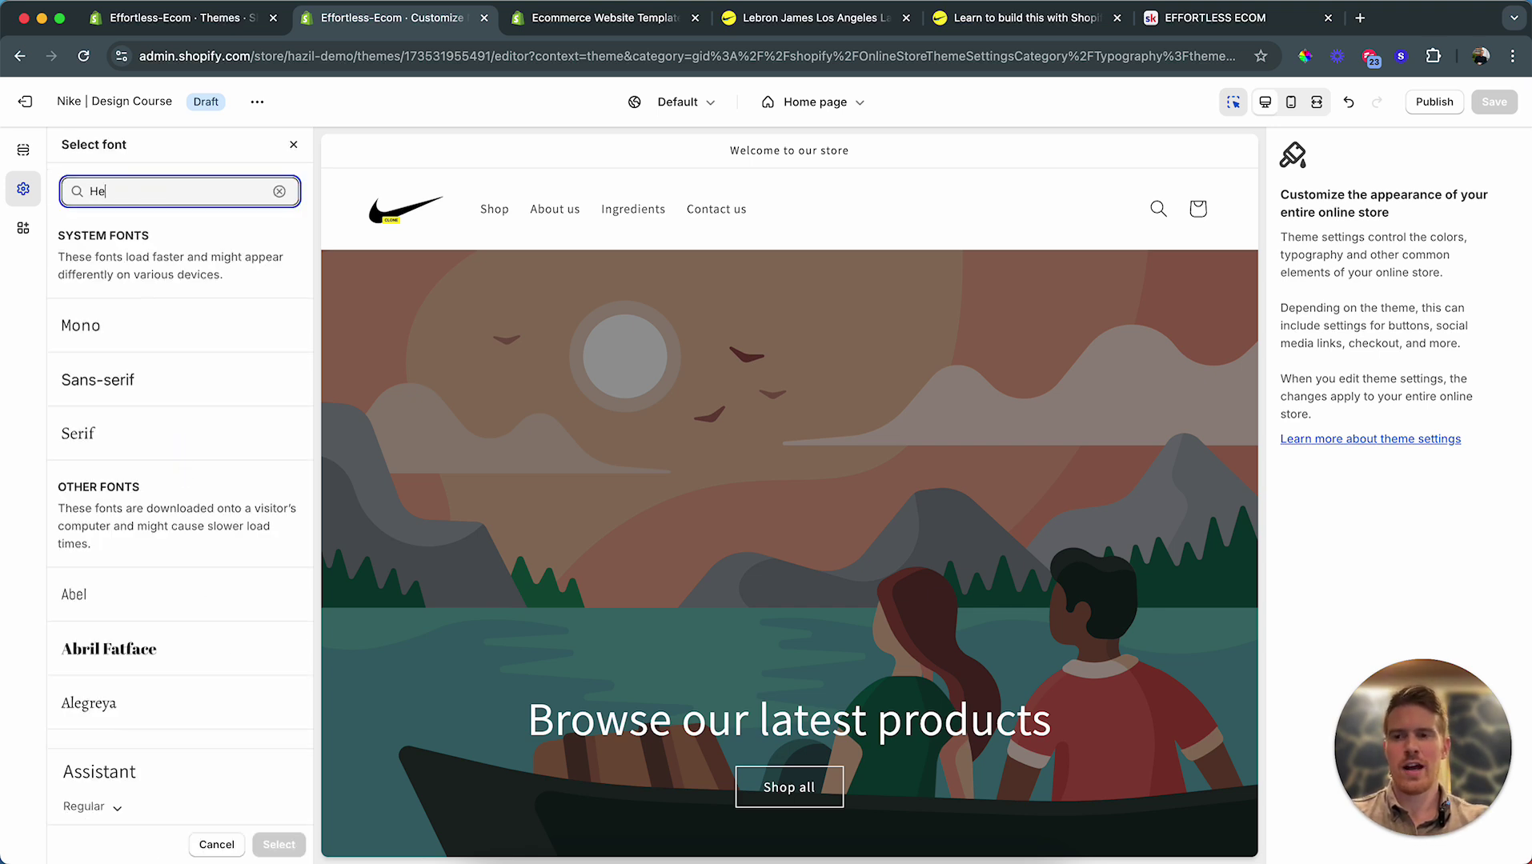
text(lv)
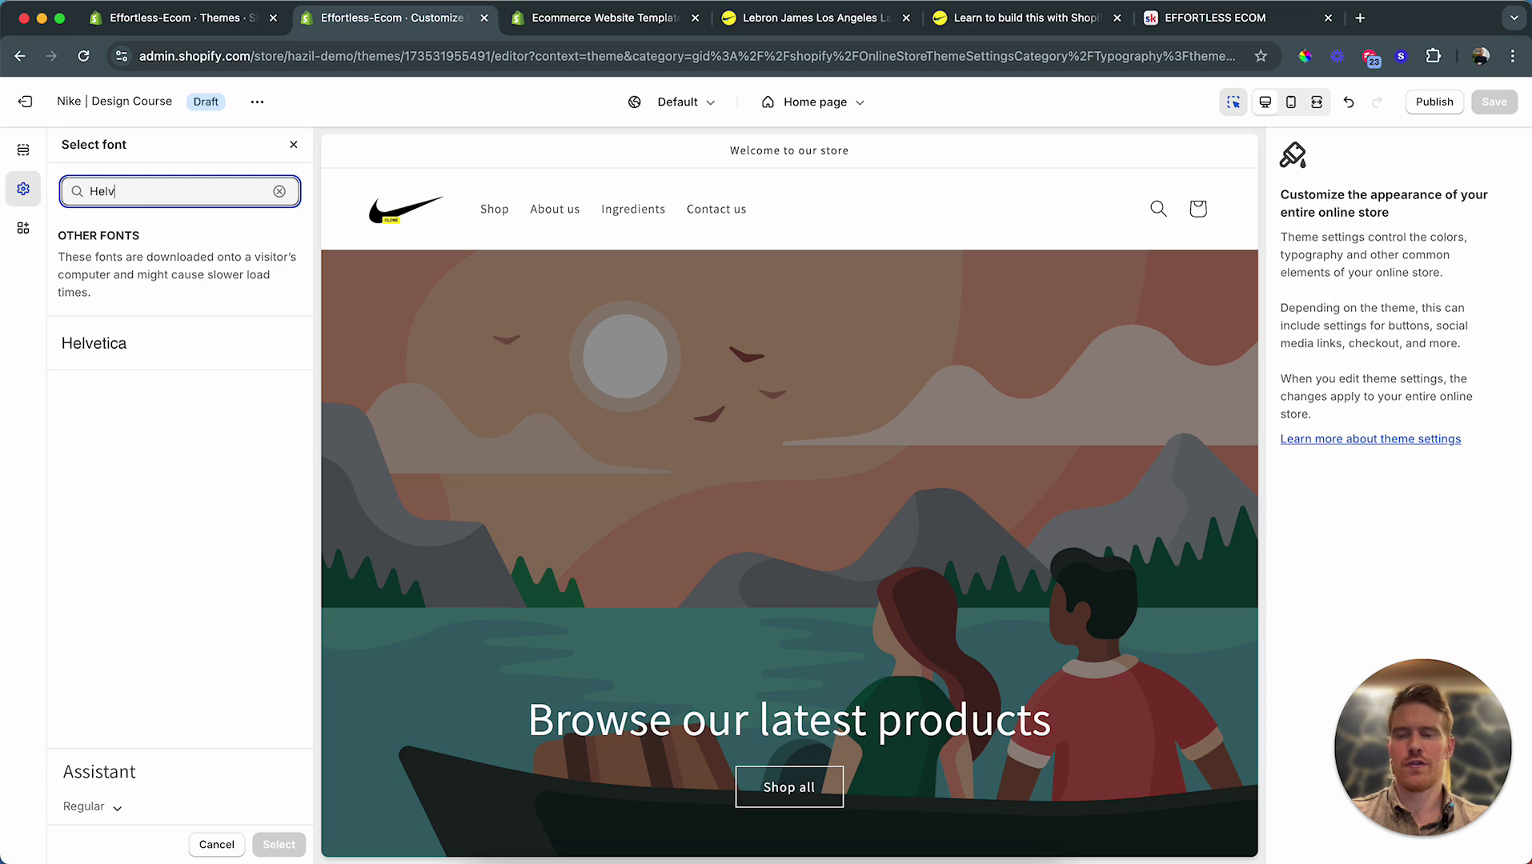
click(127, 358)
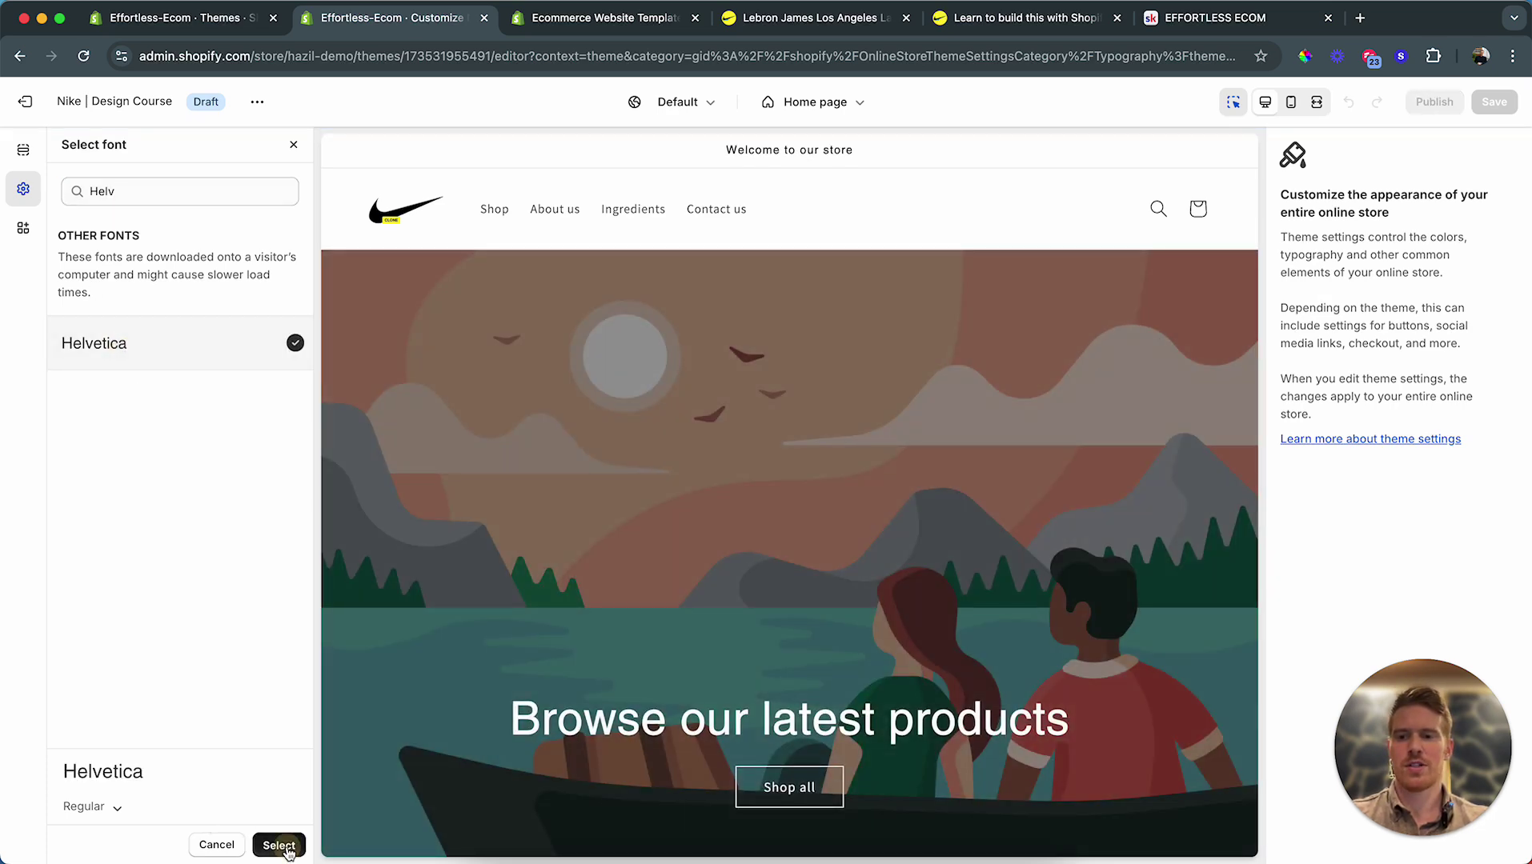
click(285, 847)
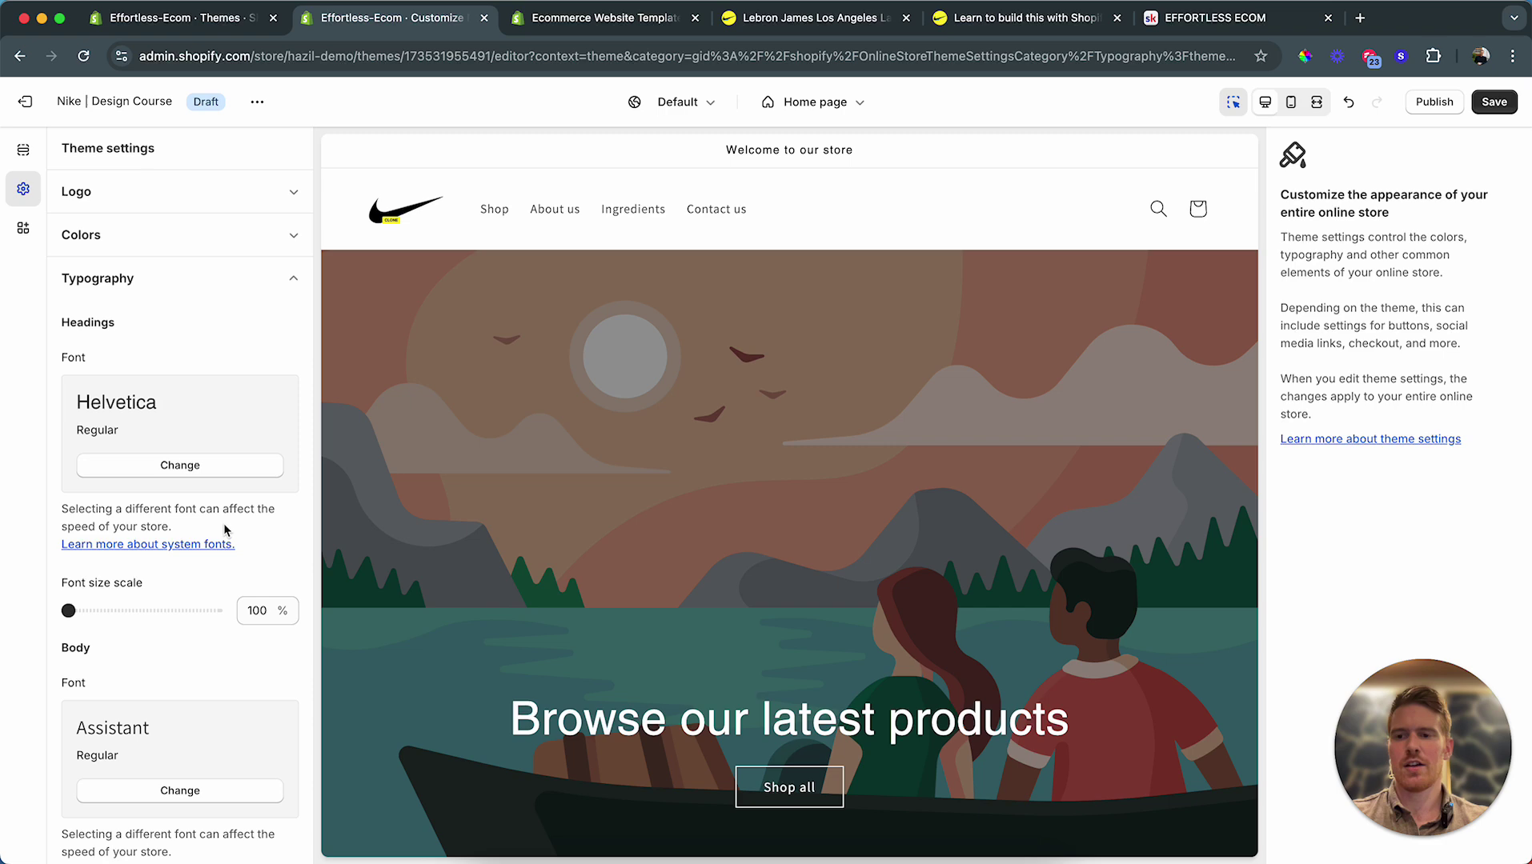
Step: Change the body font to Helvetica Regular
scroll(162, 570, down, 3)
click(165, 559)
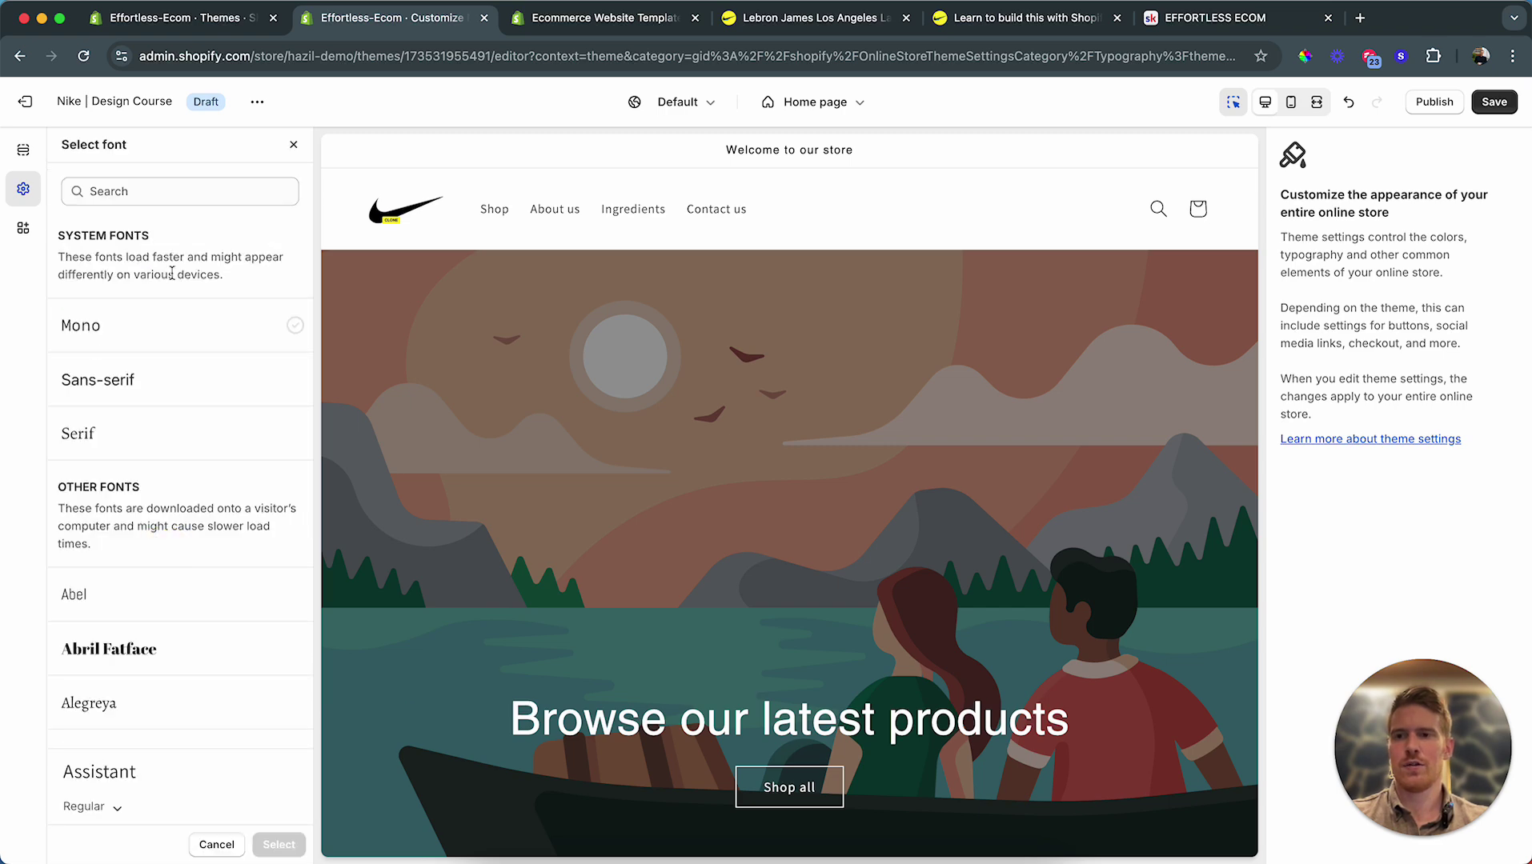
click(175, 189)
text(Helve)
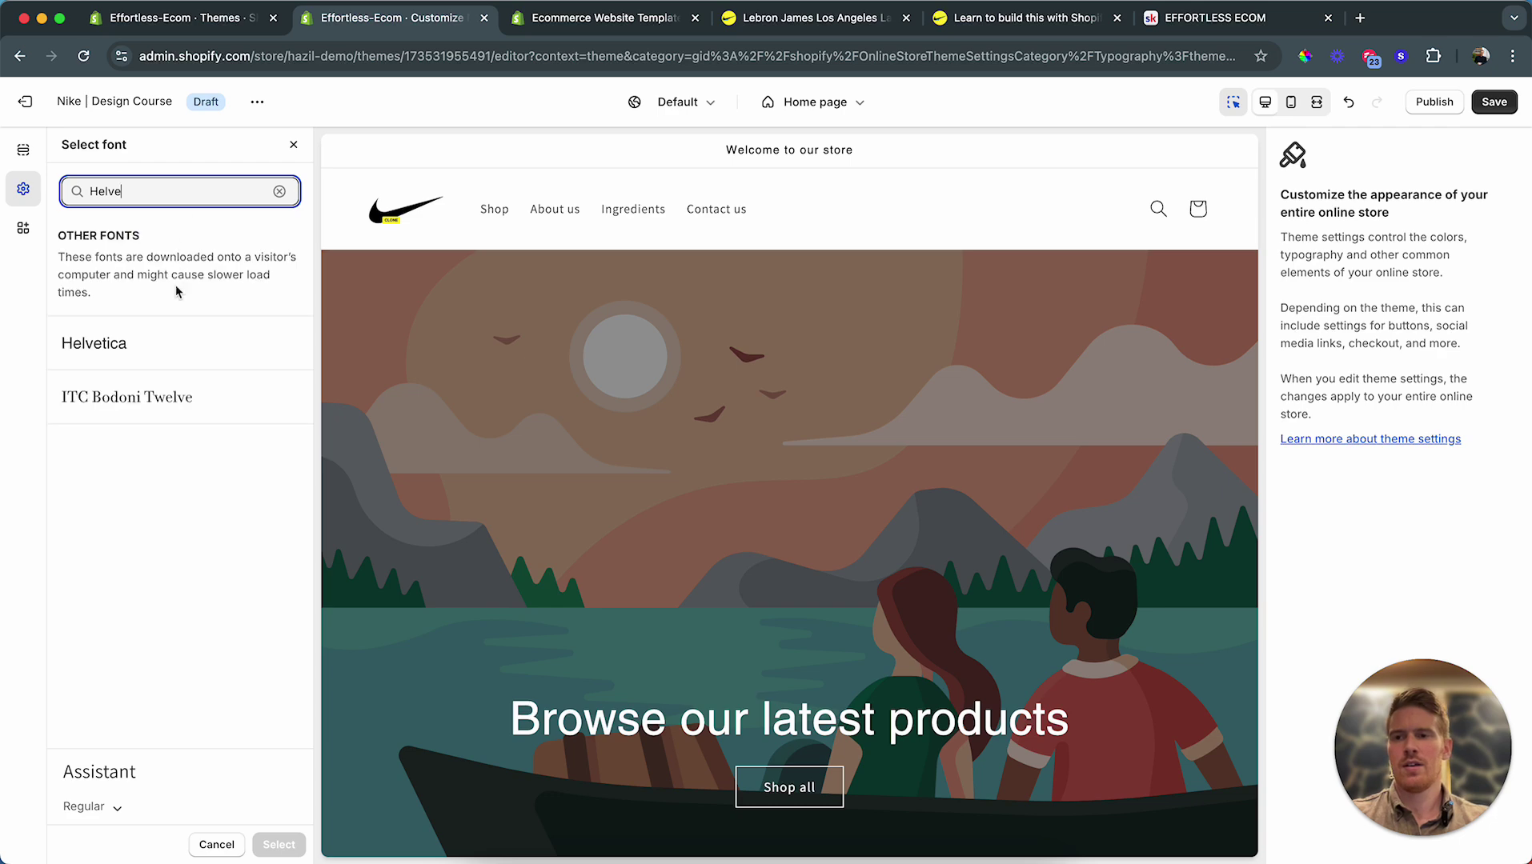
click(161, 344)
click(281, 846)
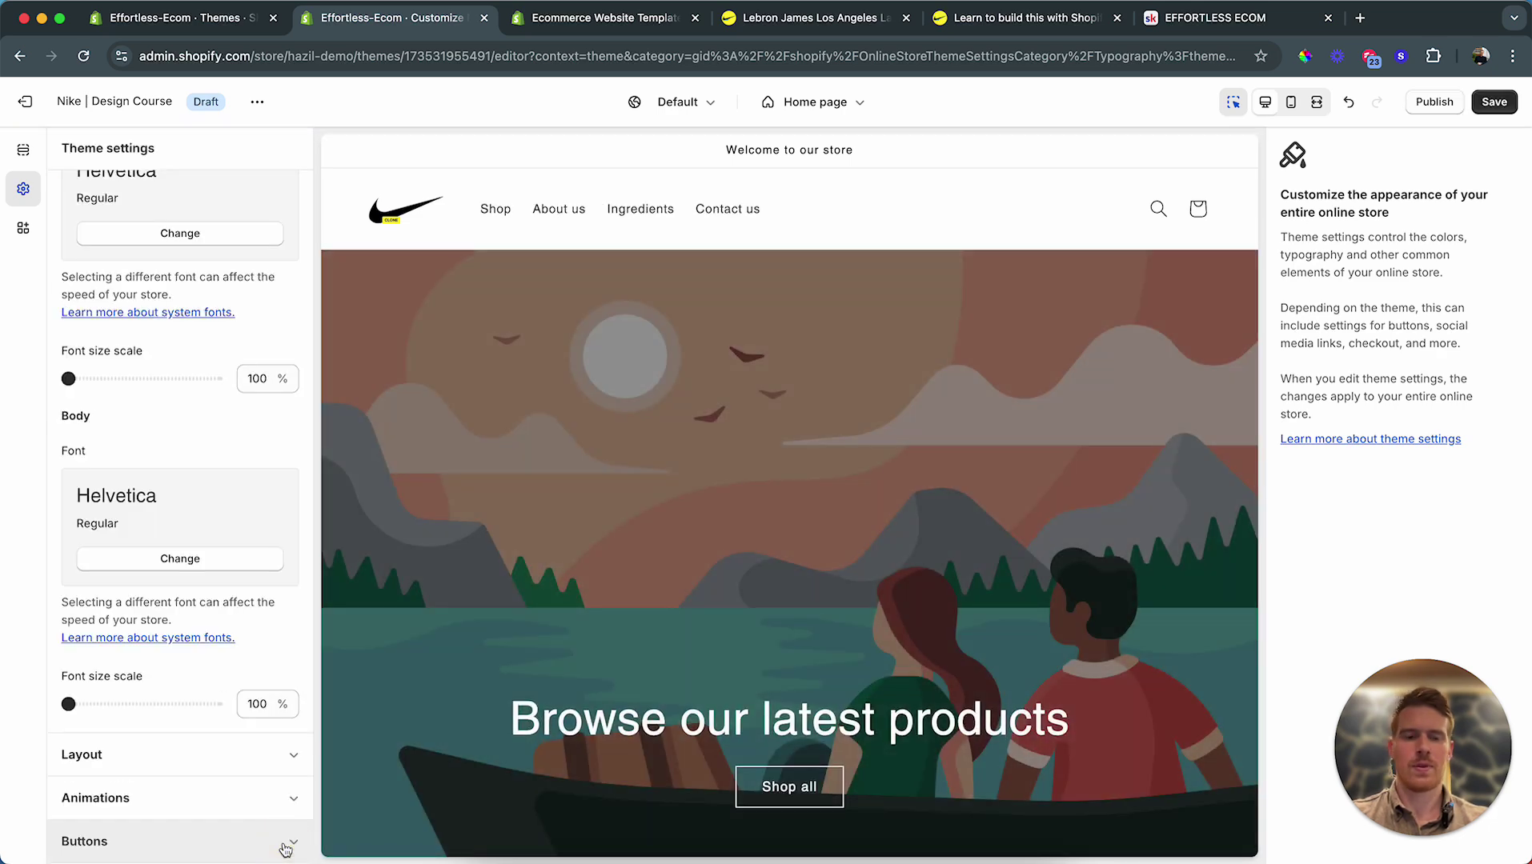
Step: Review the fonts in the home page preview and on the reference Lakers product page, and close the free themes page before returning to the editor
scroll(403, 574, down, 15)
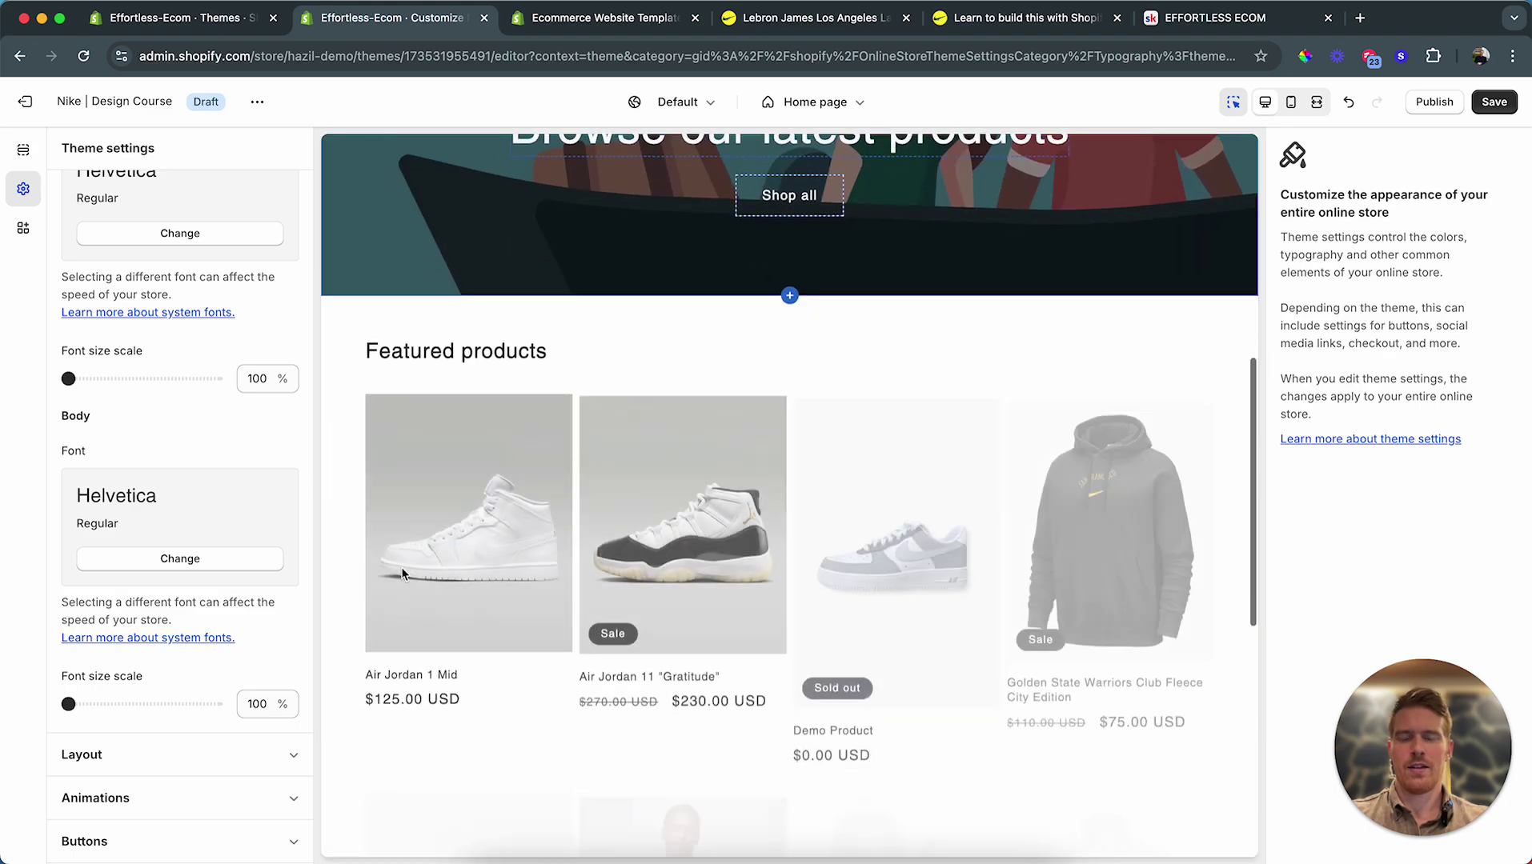
scroll(403, 573, up, 6)
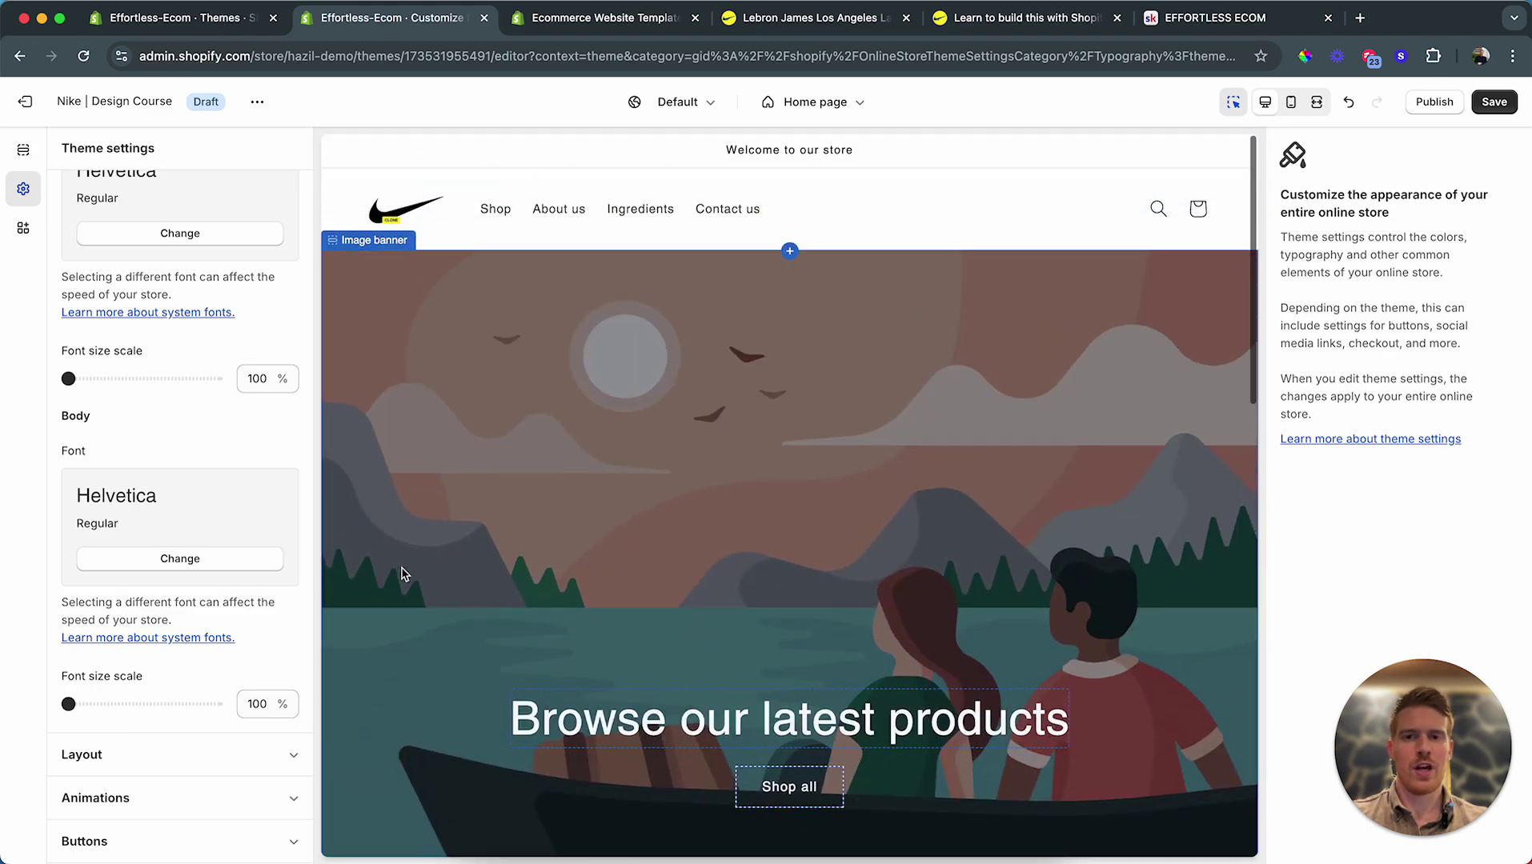
scroll(752, 531, down, 1)
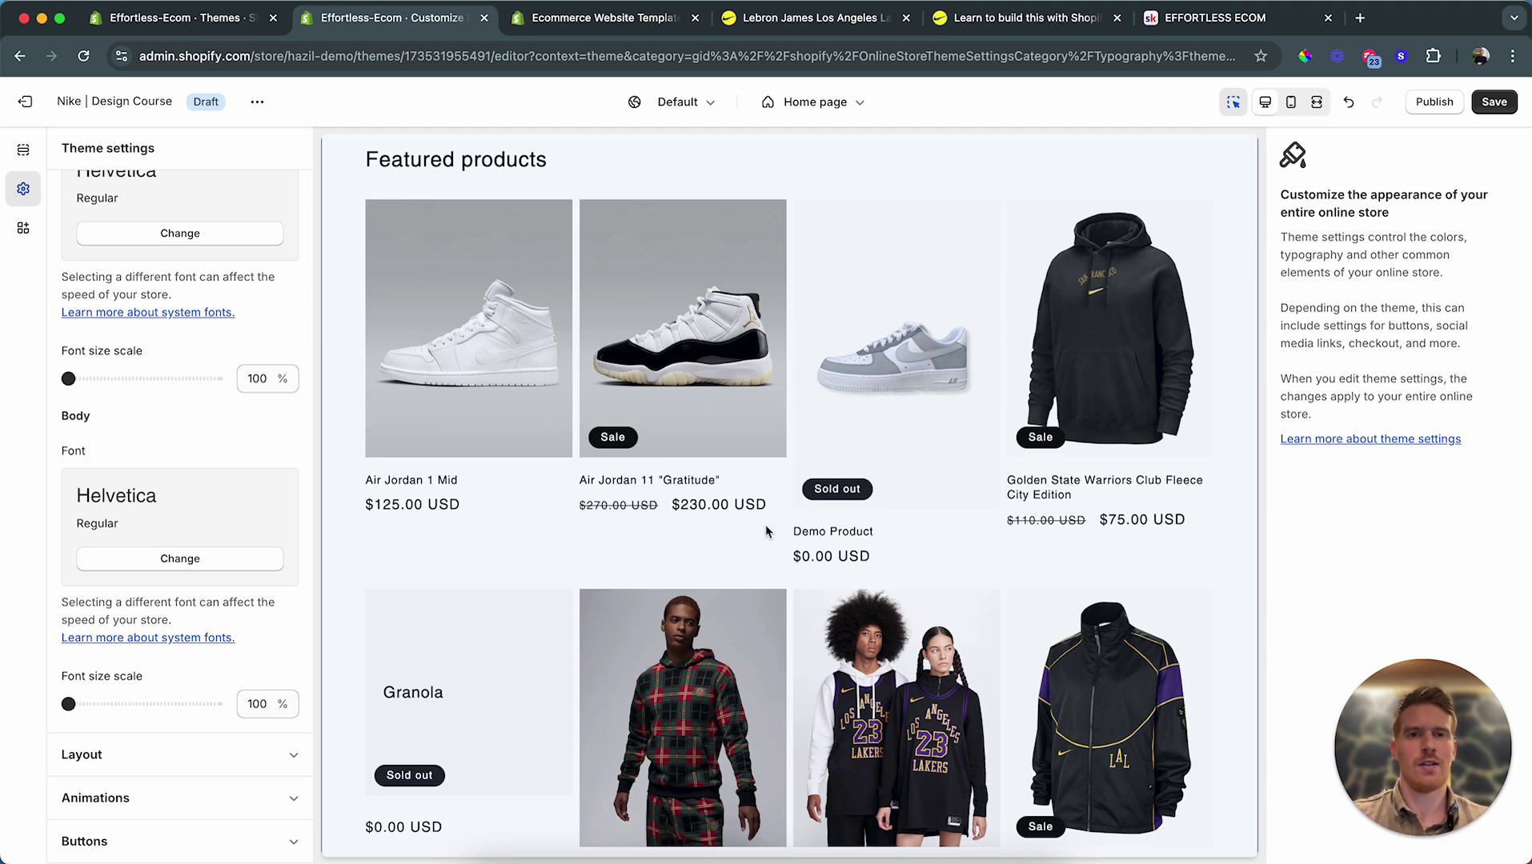
click(765, 20)
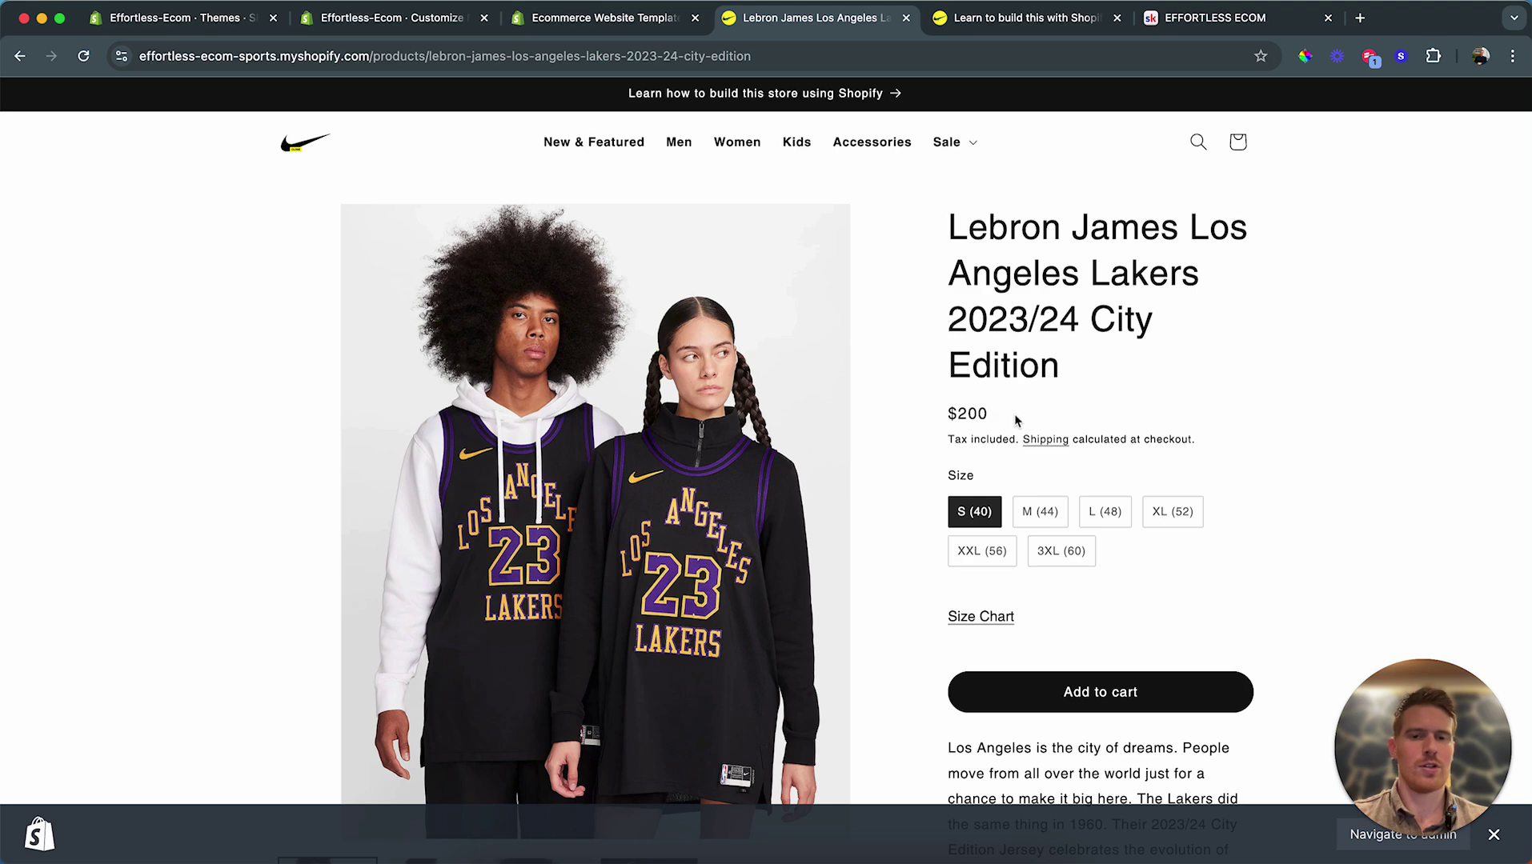
click(598, 20)
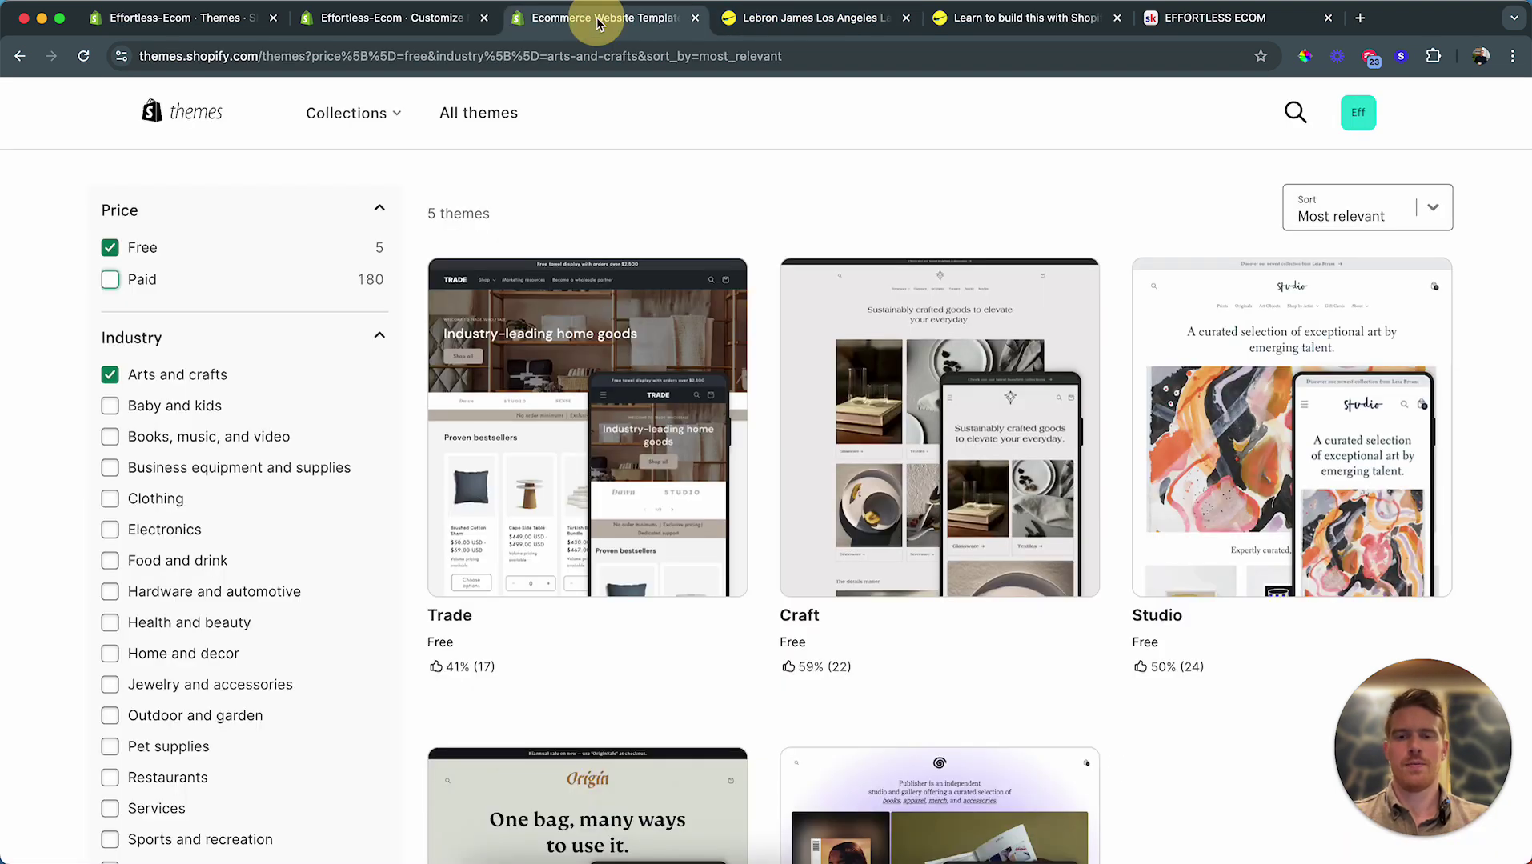
click(695, 18)
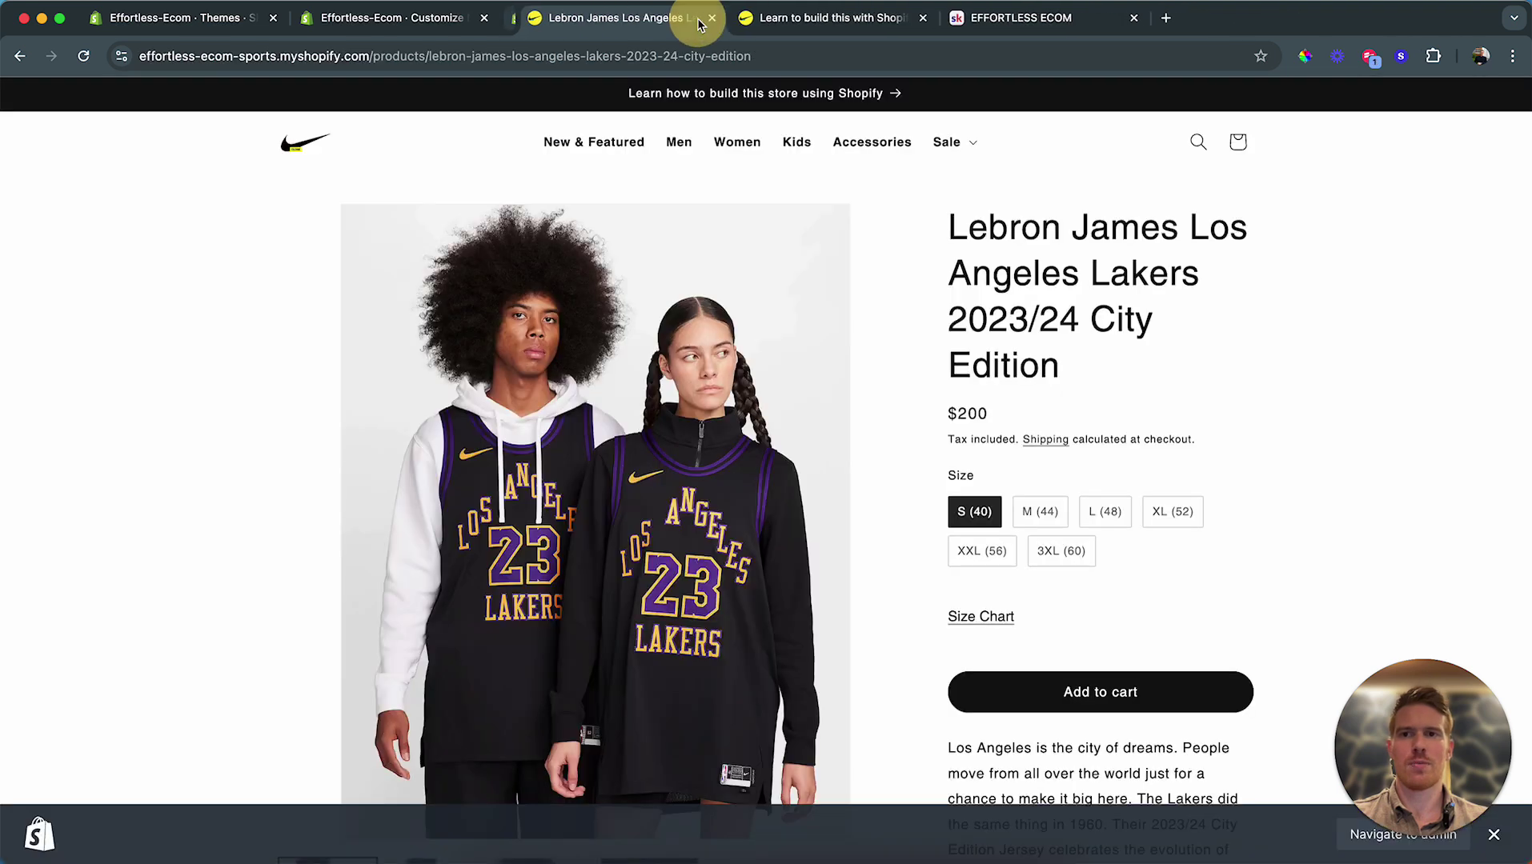
click(446, 24)
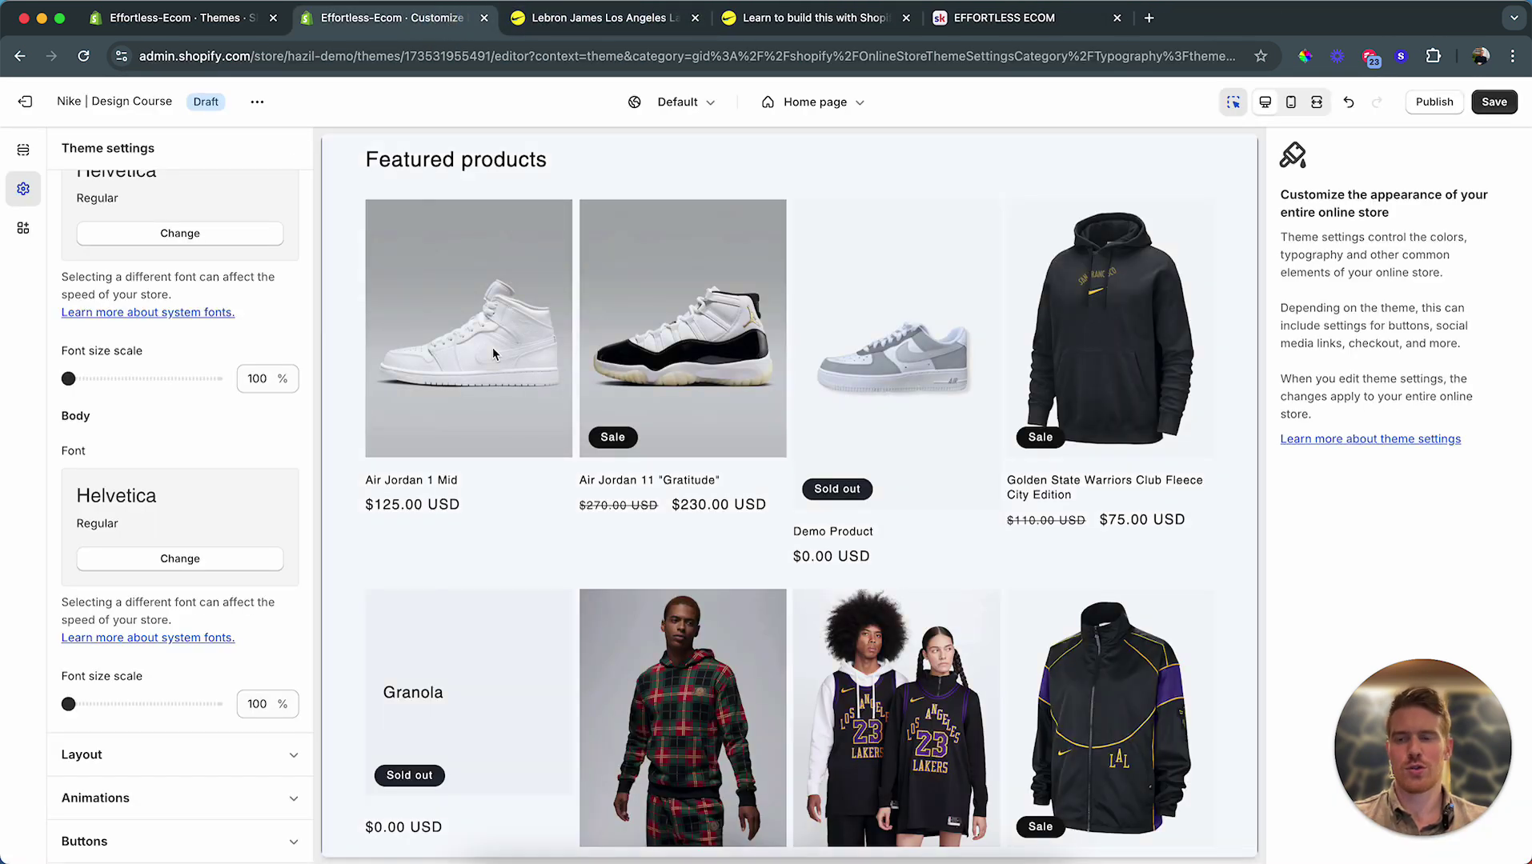
Step: Turn off the display of currency codes in the theme's currency format settings and save the theme
scroll(190, 280, up, 5)
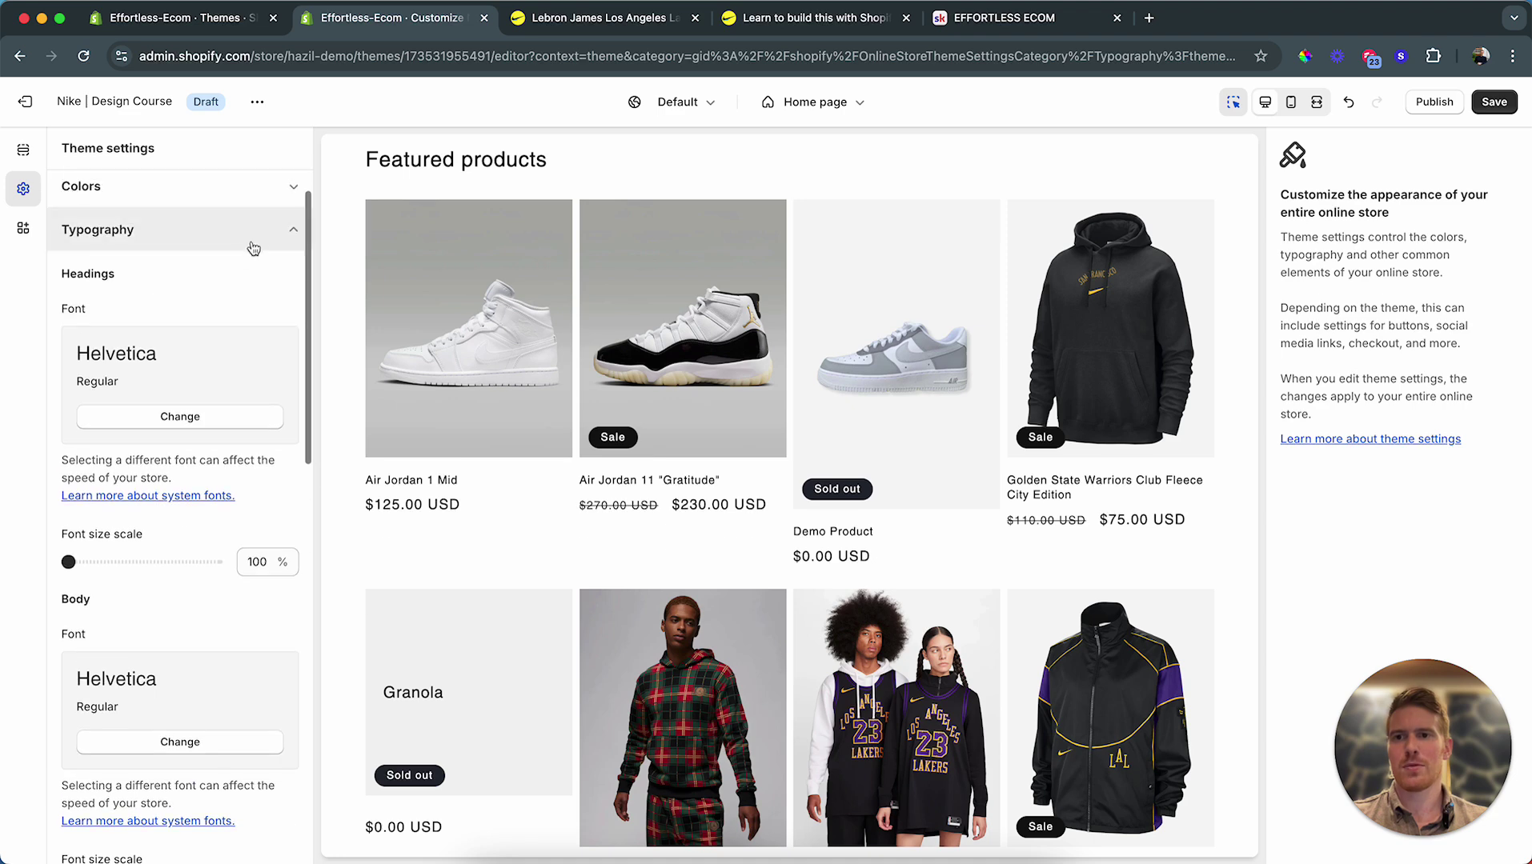
click(262, 241)
scroll(252, 600, down, 5)
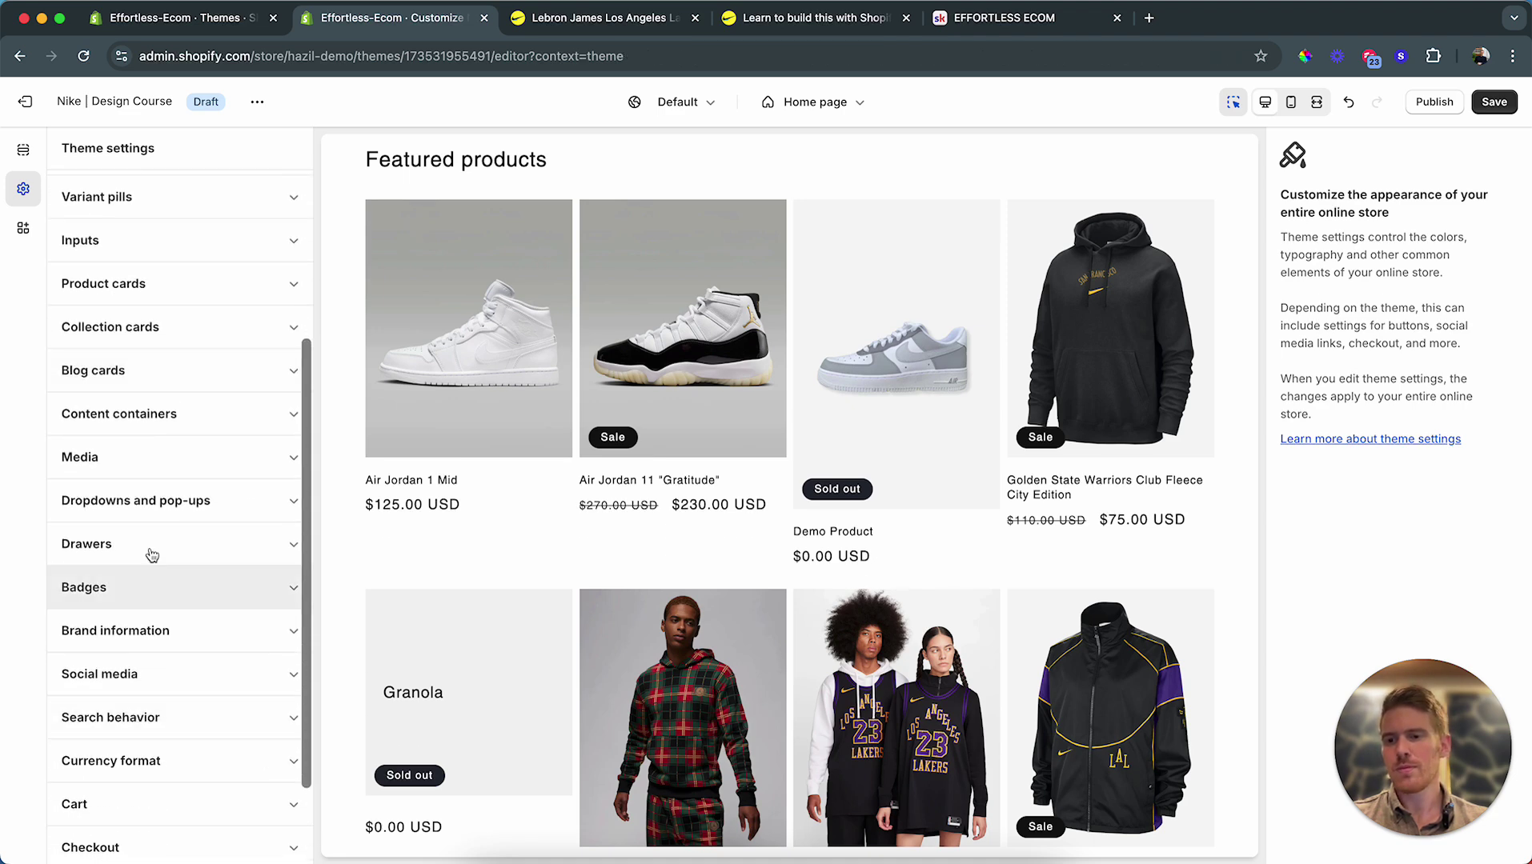
click(156, 760)
scroll(159, 825, down, 3)
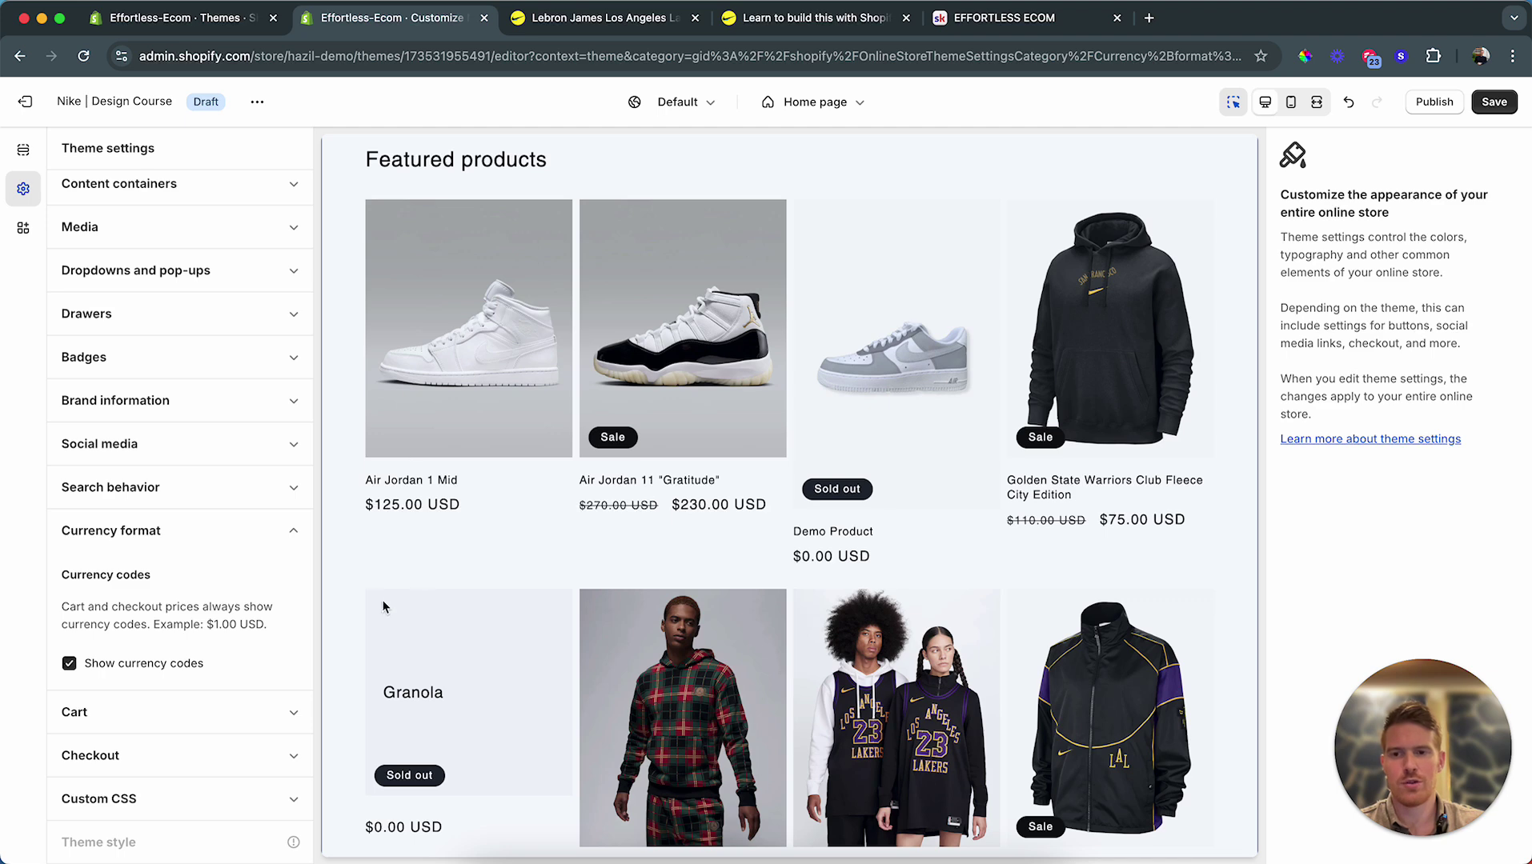
click(70, 665)
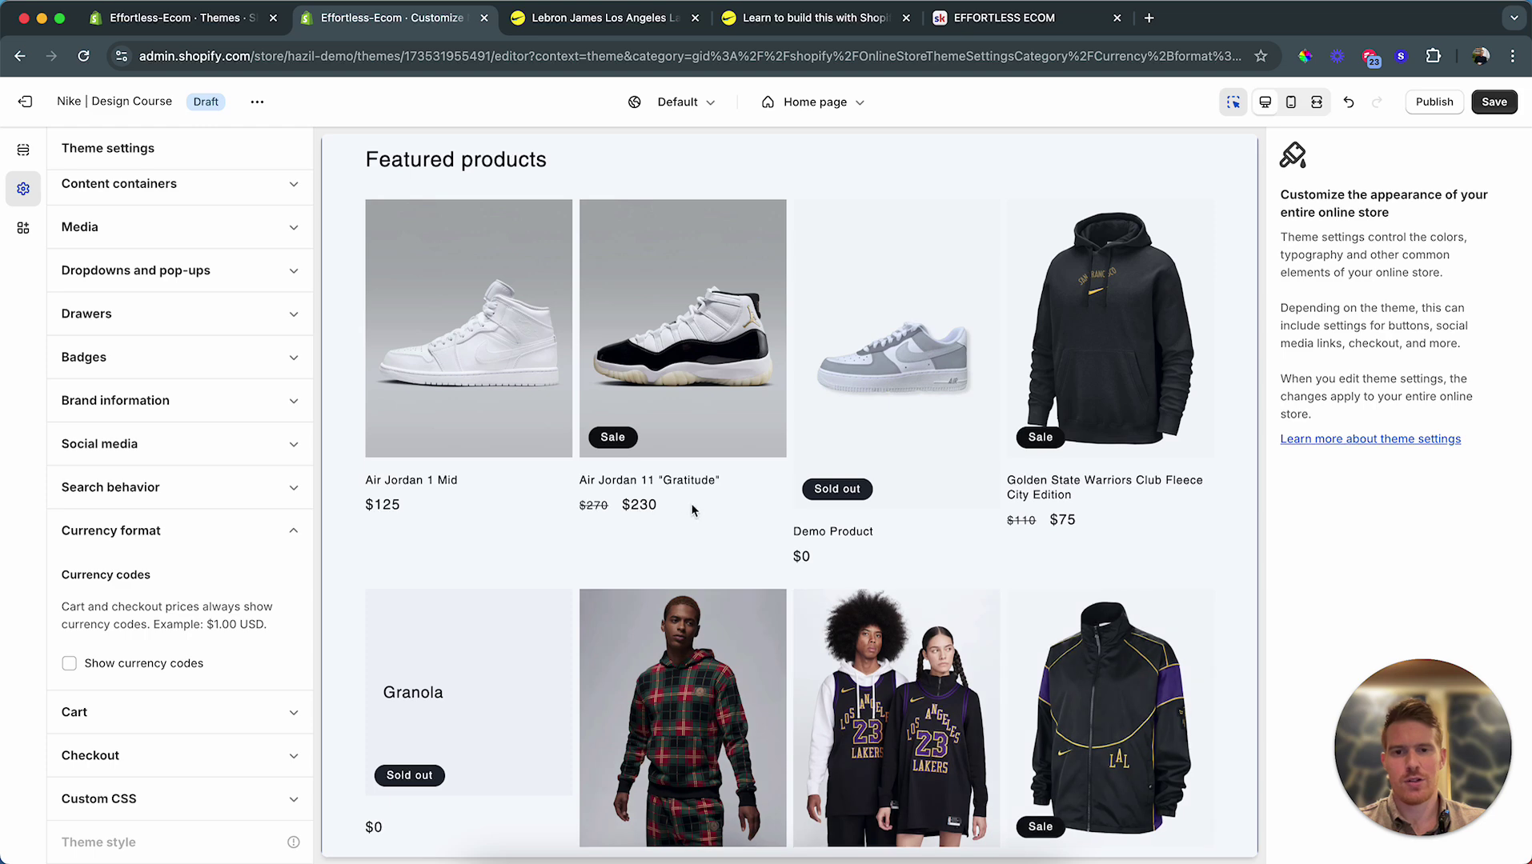
click(1495, 103)
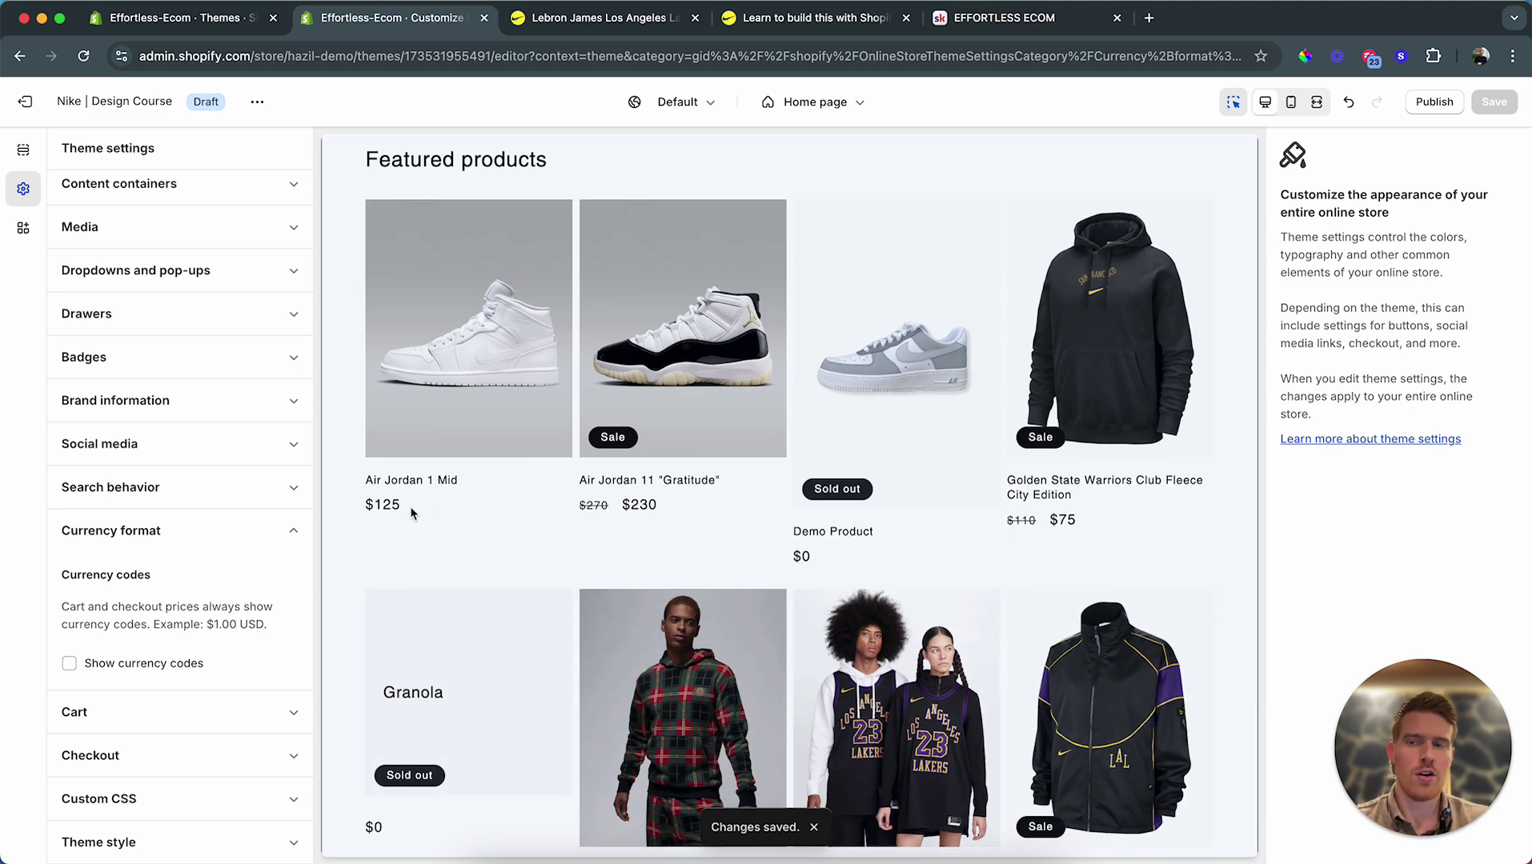
Step: Open the currency formatting options in the store's general settings on the Shopify admin page
click(207, 16)
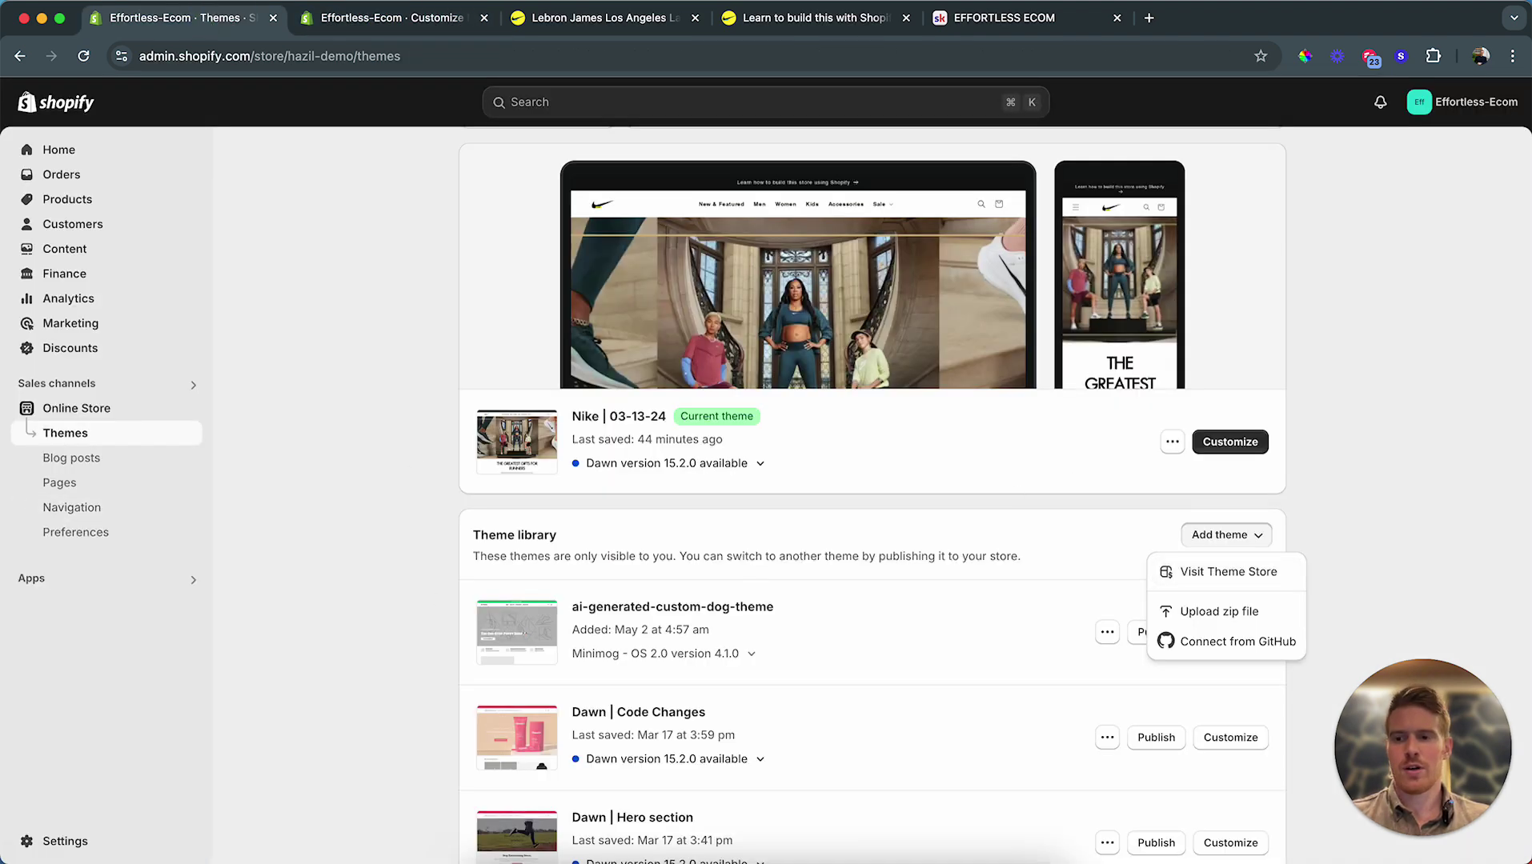
click(66, 846)
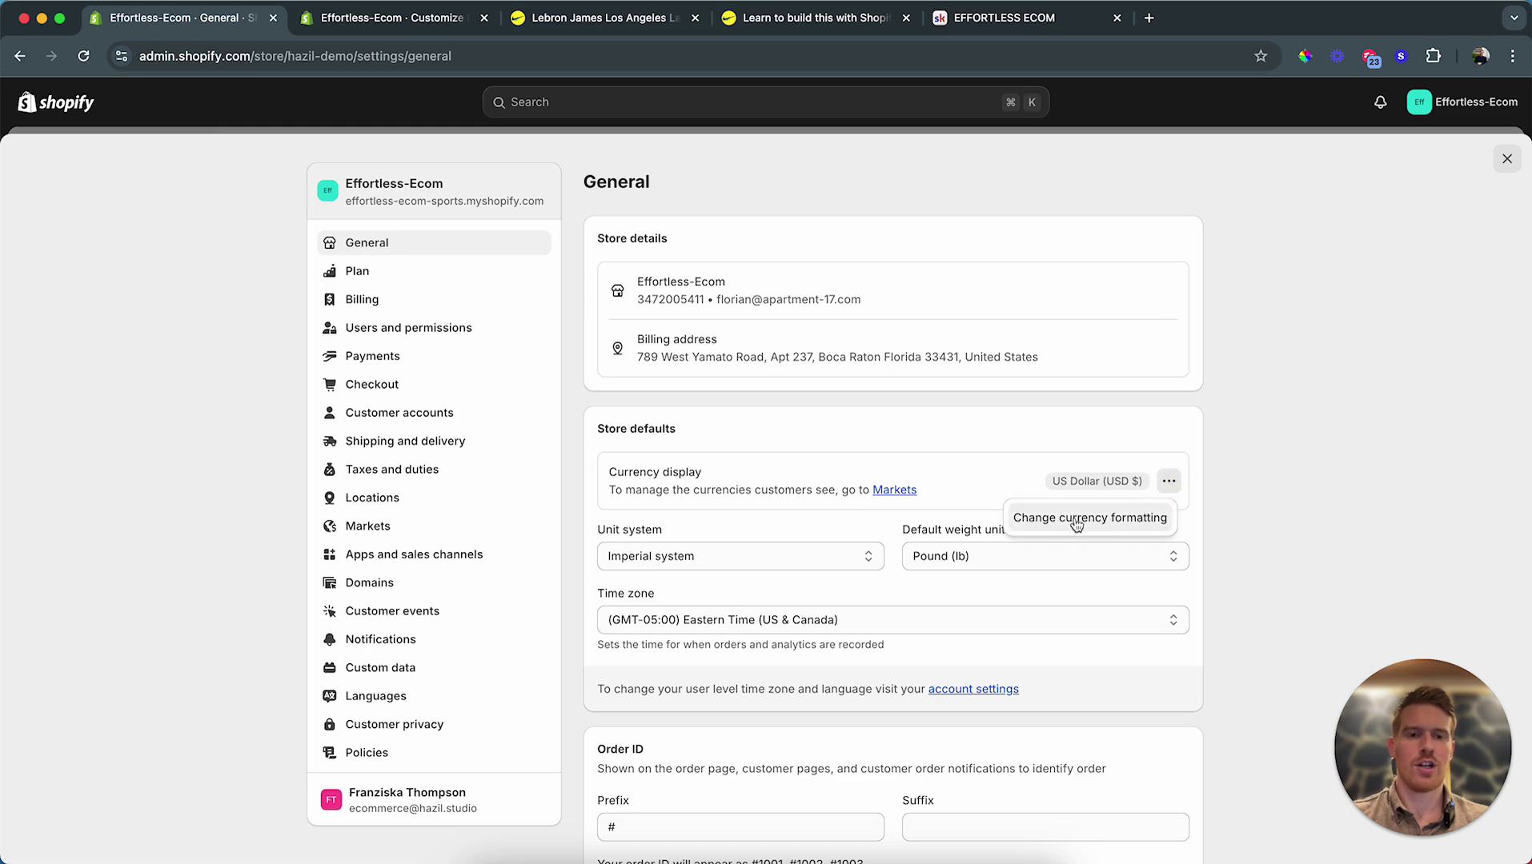
click(1077, 522)
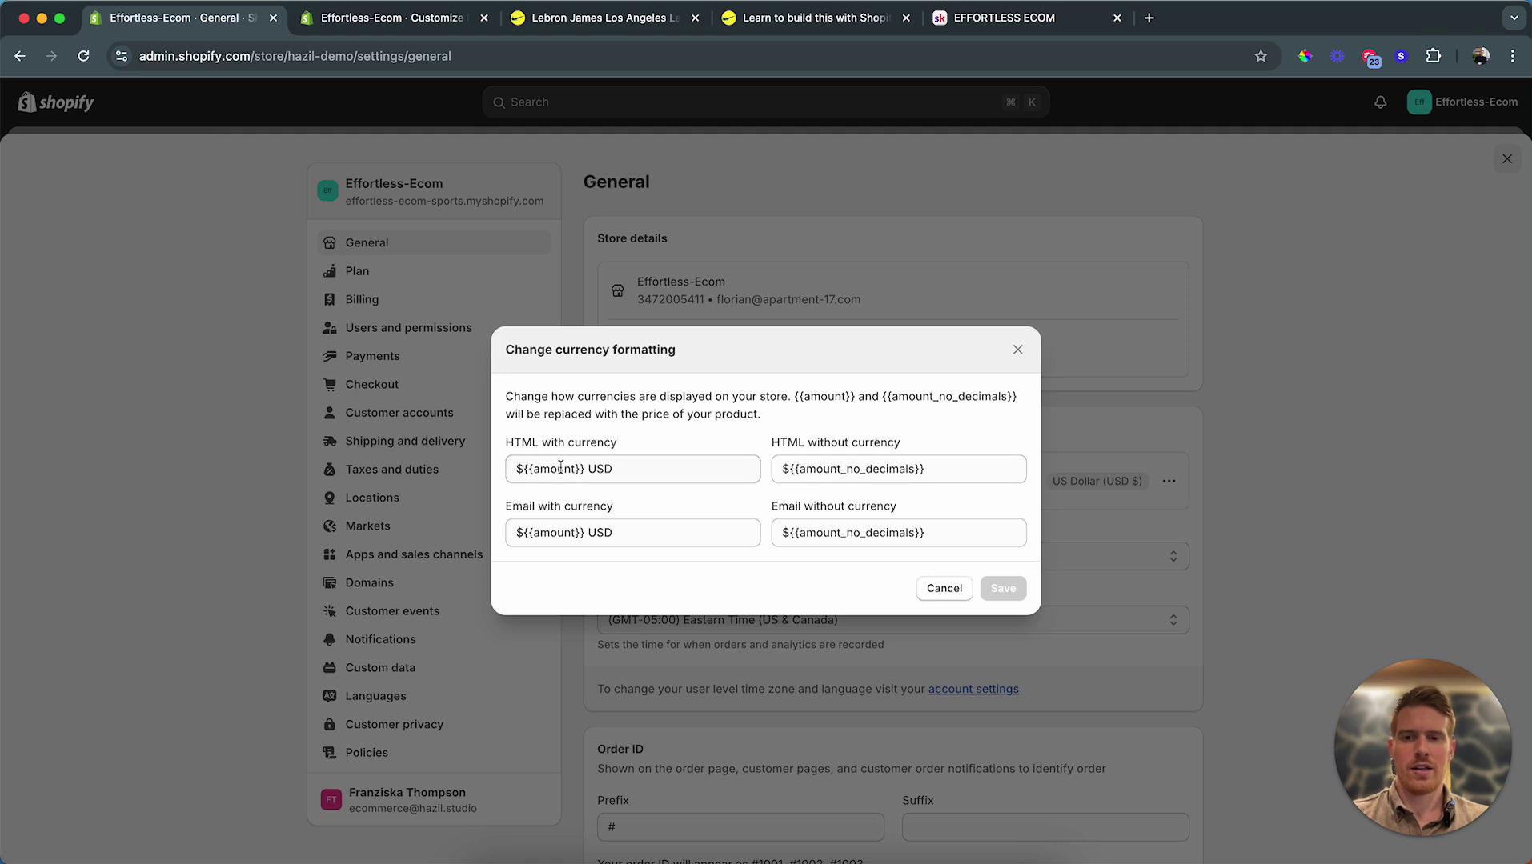
Step: Remove and re-enter _no_decimals in the HTML without currency format, inspect the email format, and leave the store settings without saving
click(840, 470)
drag(841, 469, 919, 469)
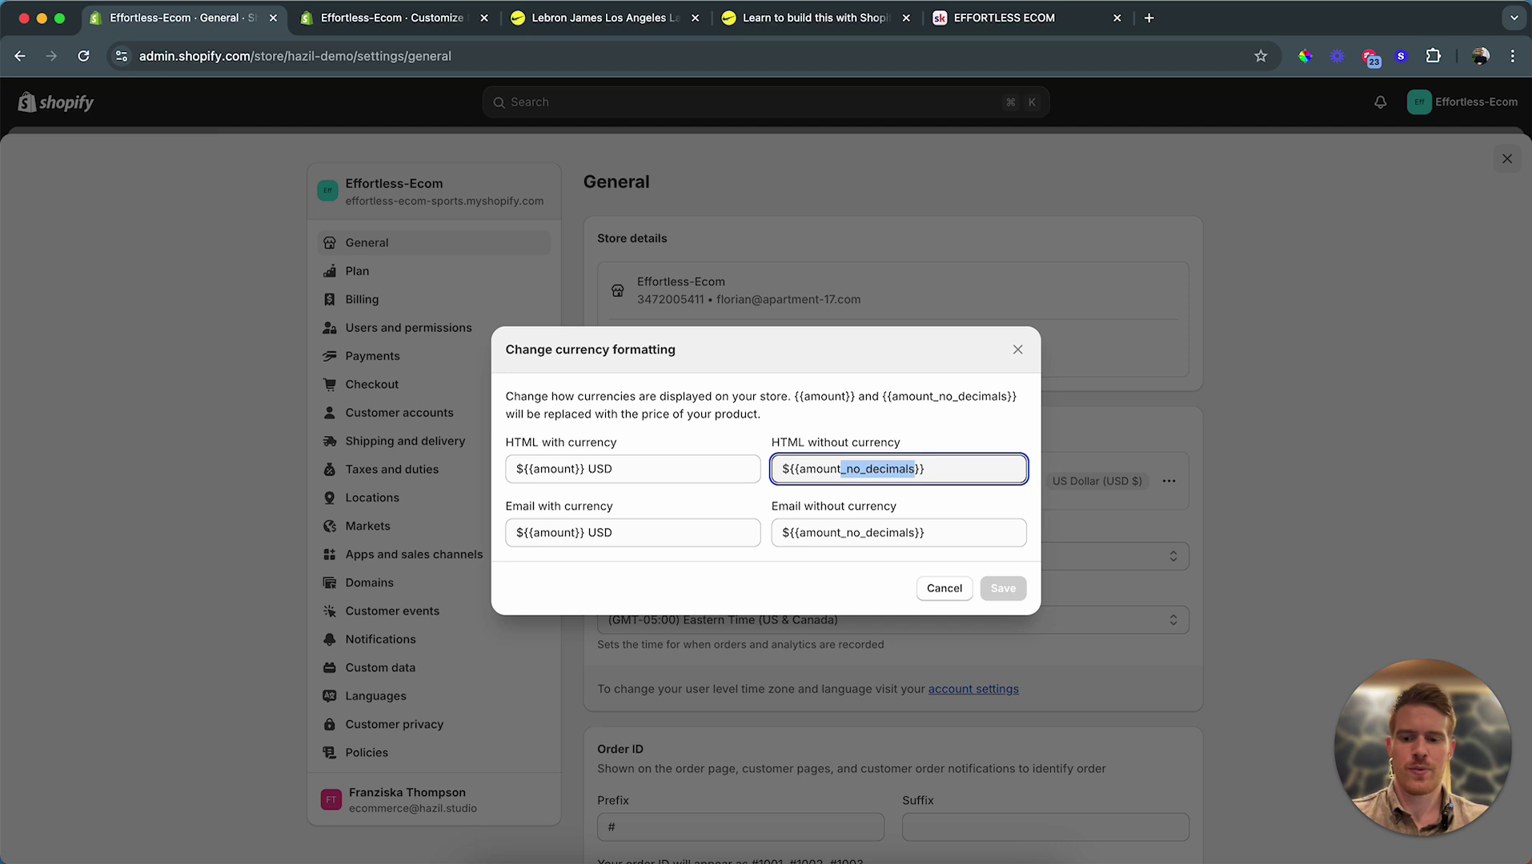
key(BackSpace)
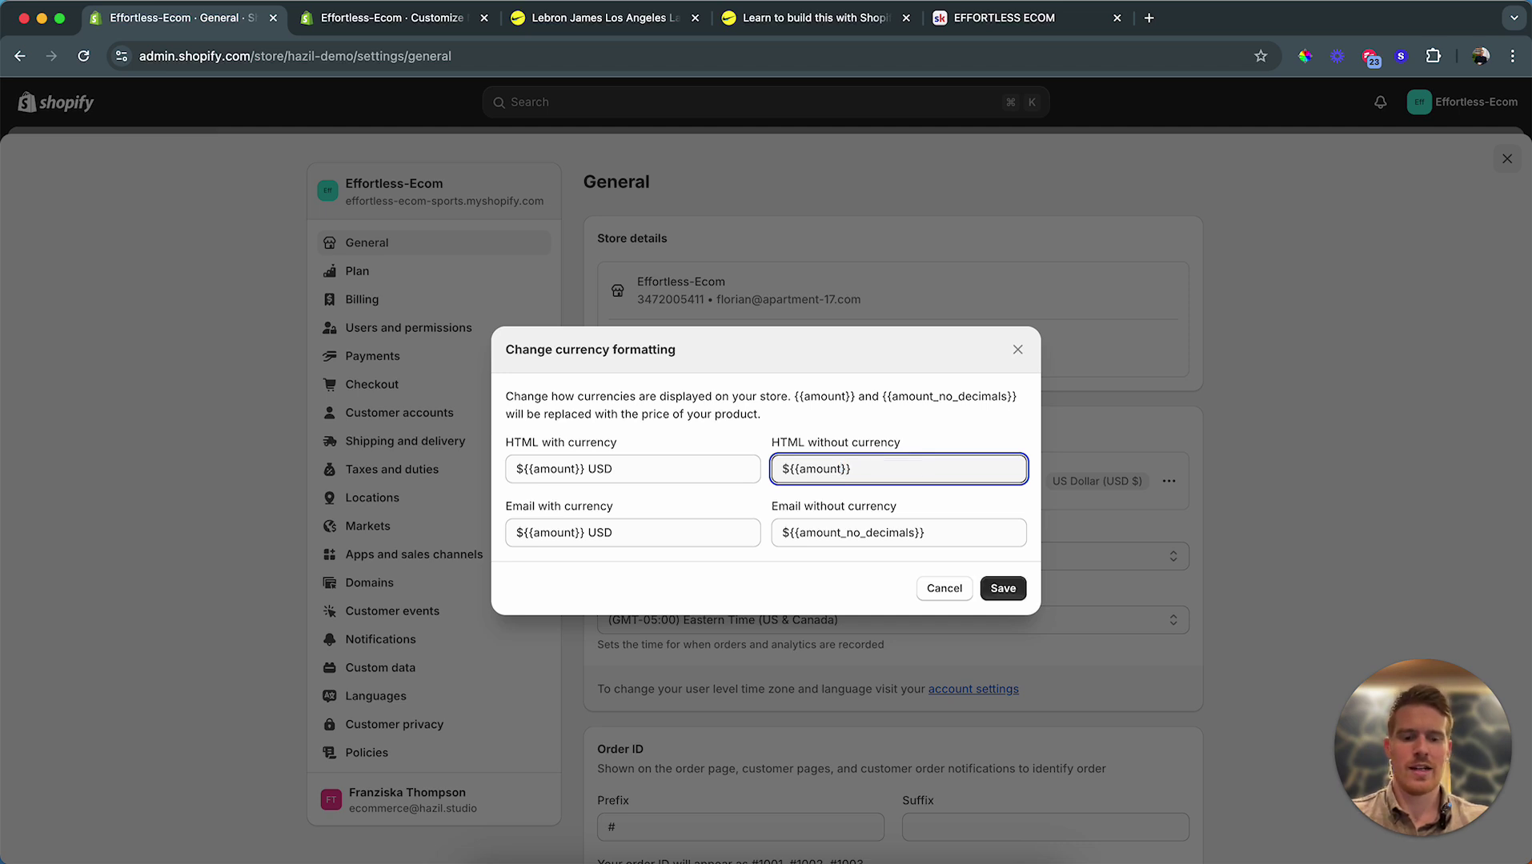
text(_no_de)
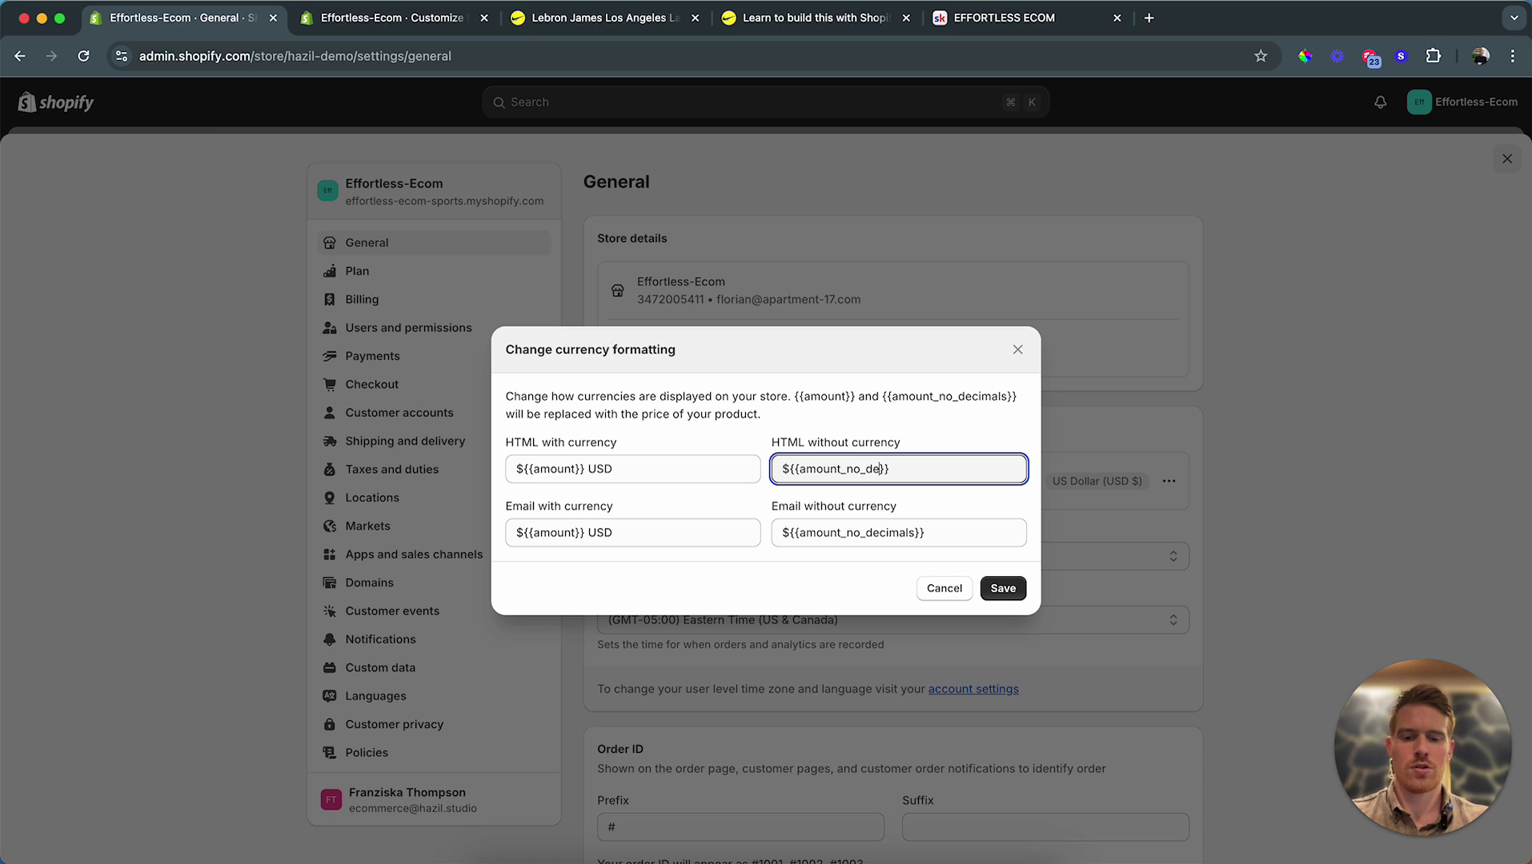
text(cimals)
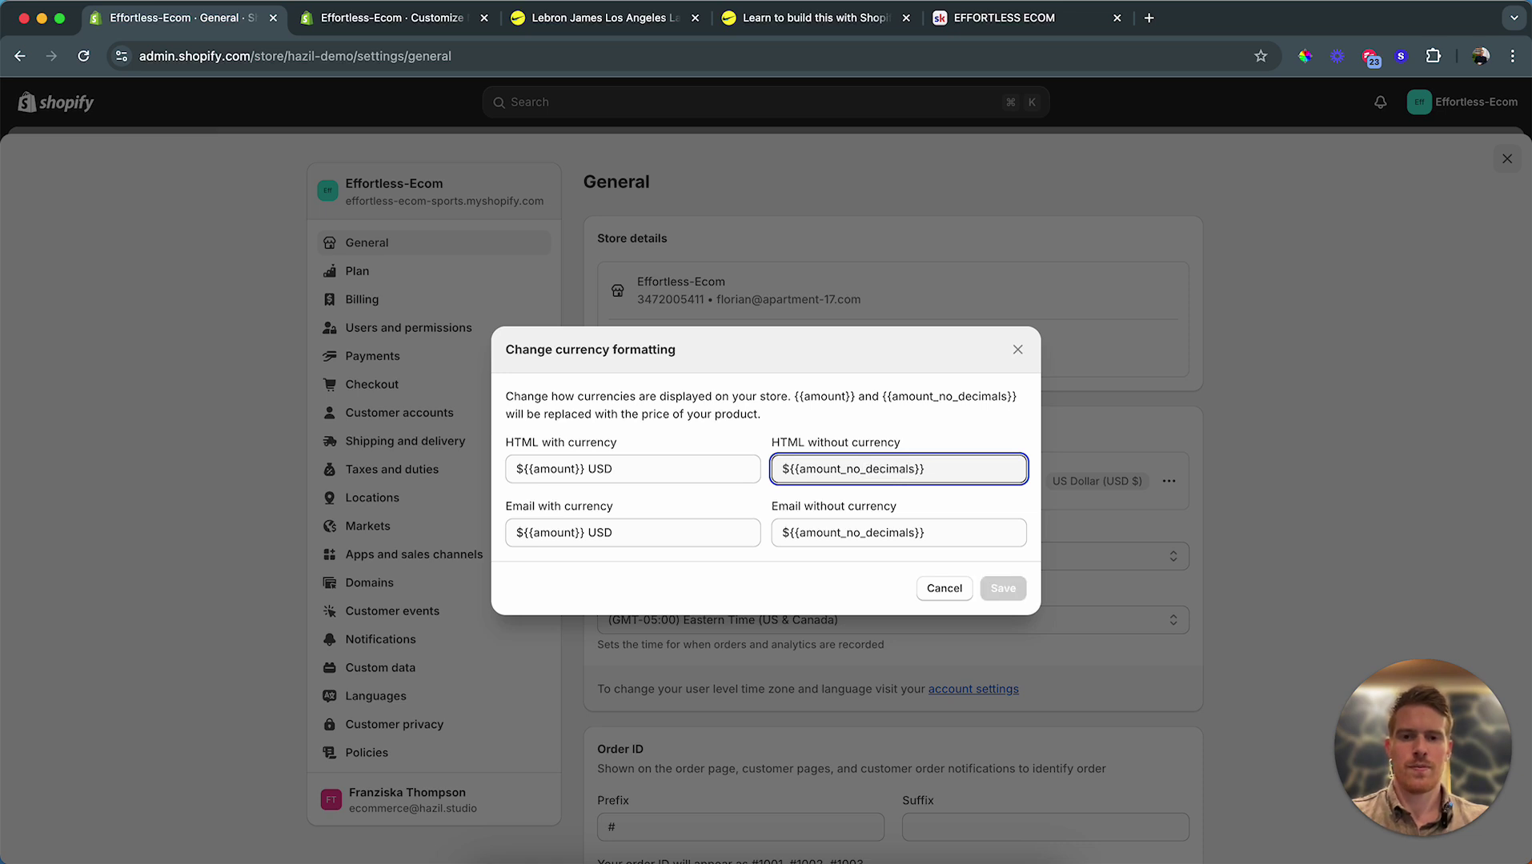
key(alt+shift+Left)
double_click(835, 533)
key(Right)
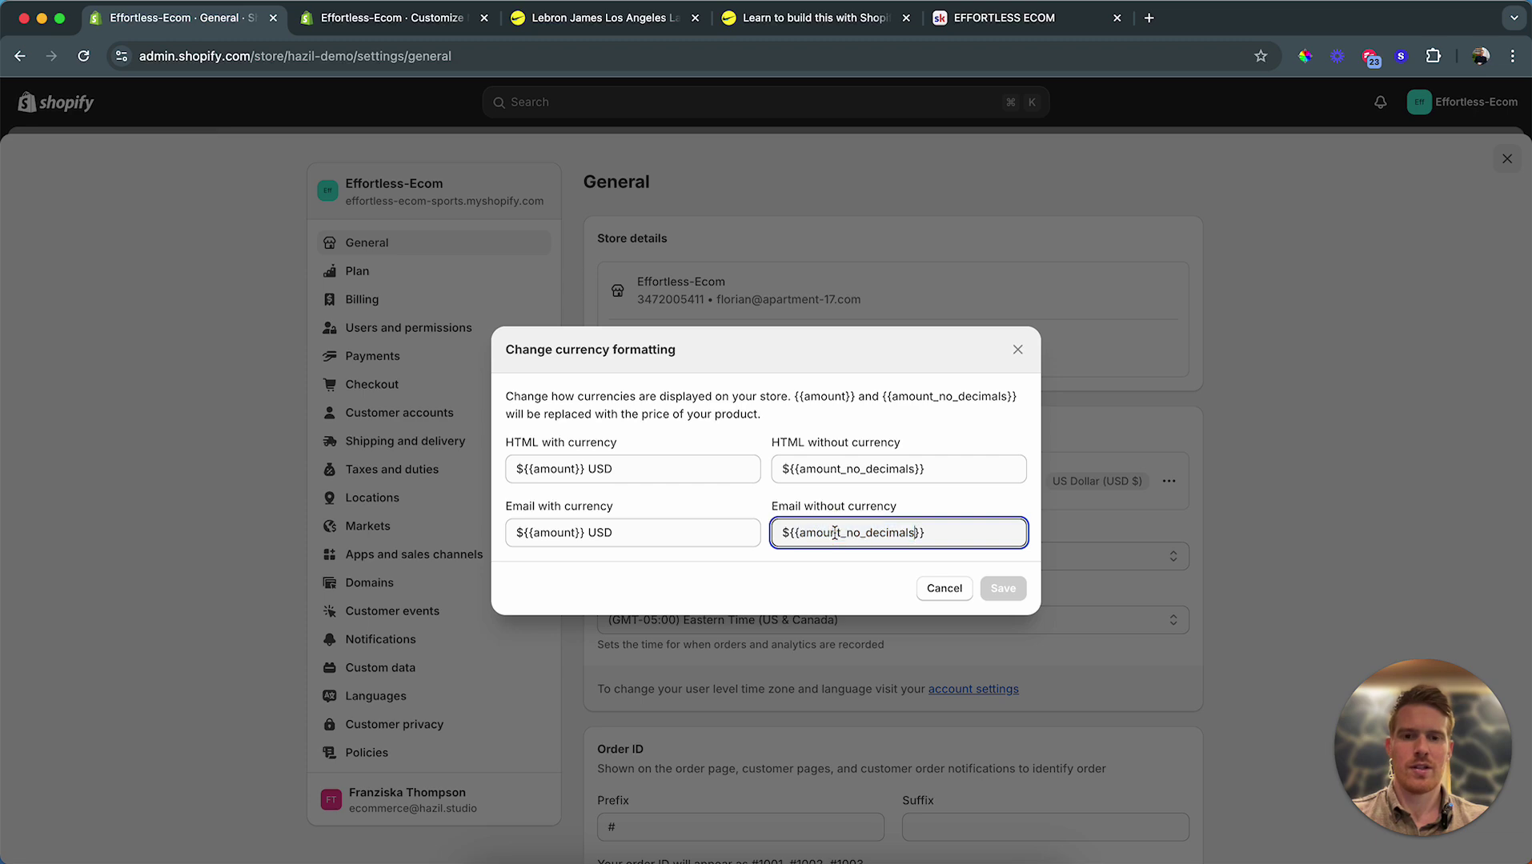
click(1018, 350)
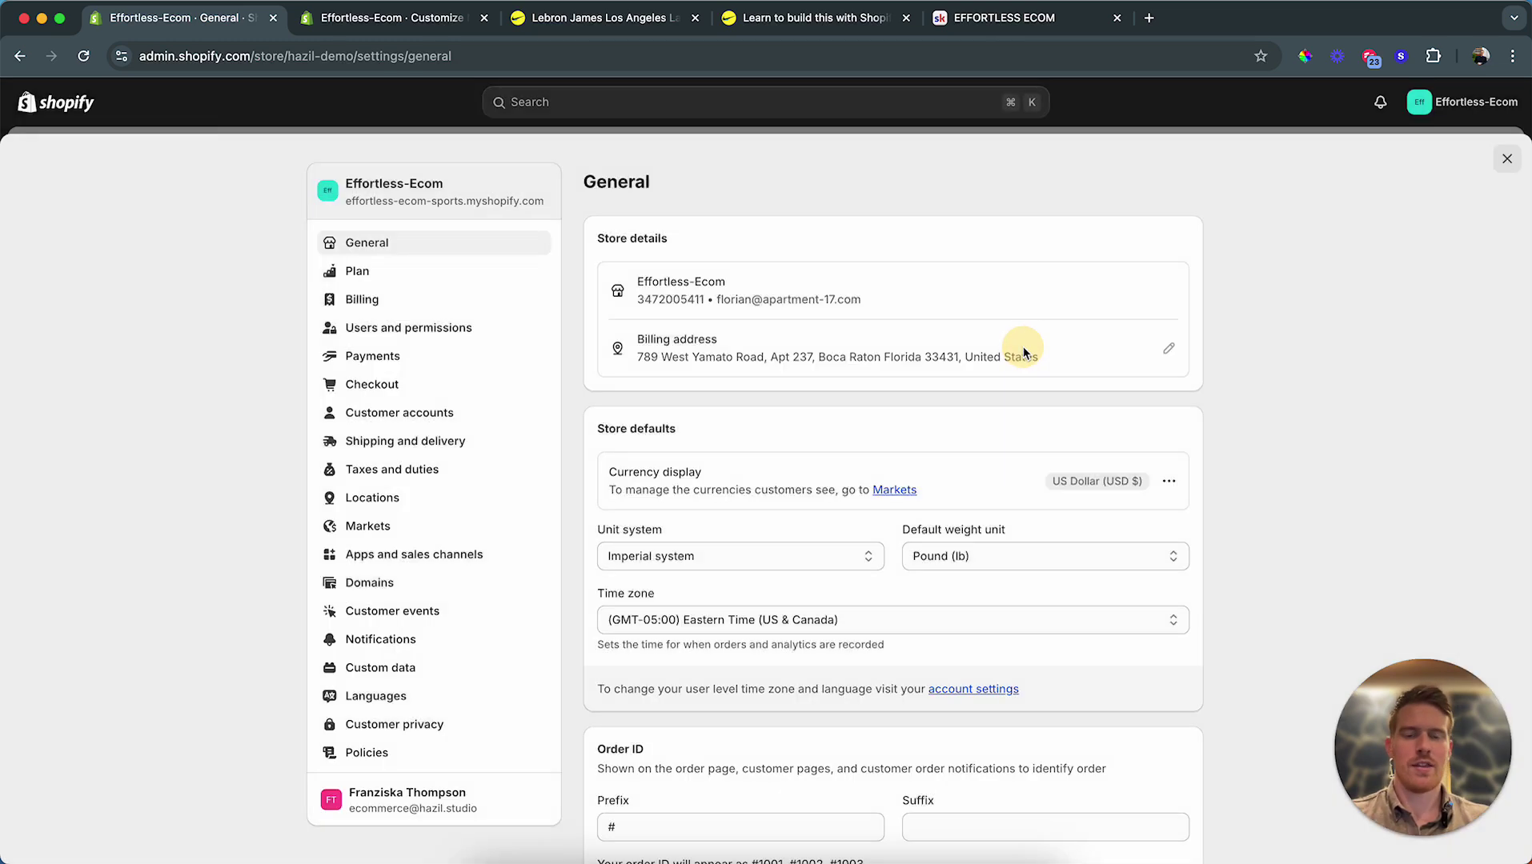
click(1507, 160)
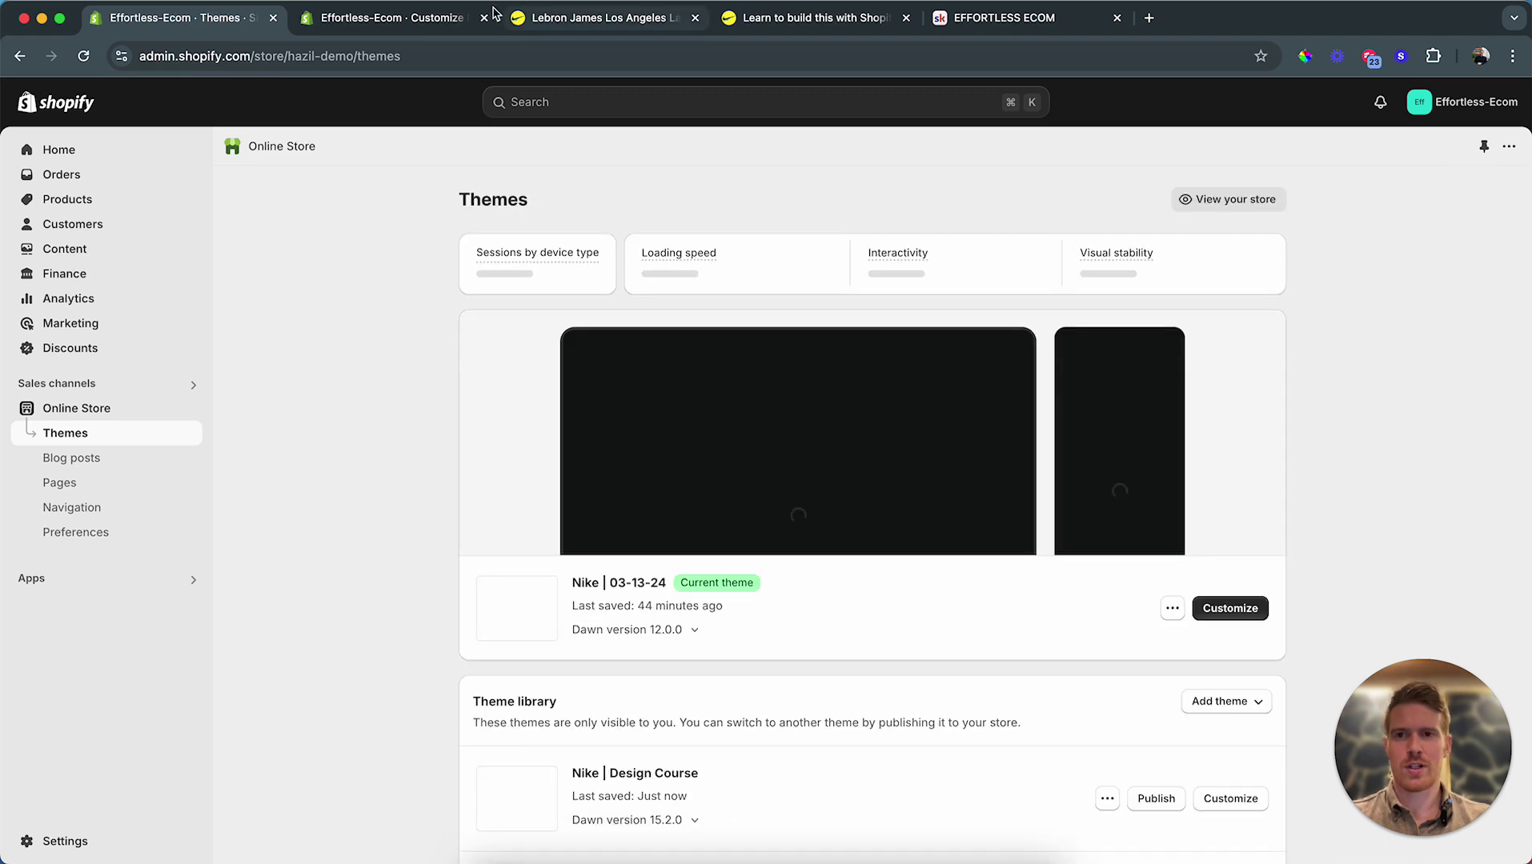
Step: Compare the top of the home page preview with the reference store's home page, and return to the theme editor
click(407, 22)
scroll(602, 426, up, 10)
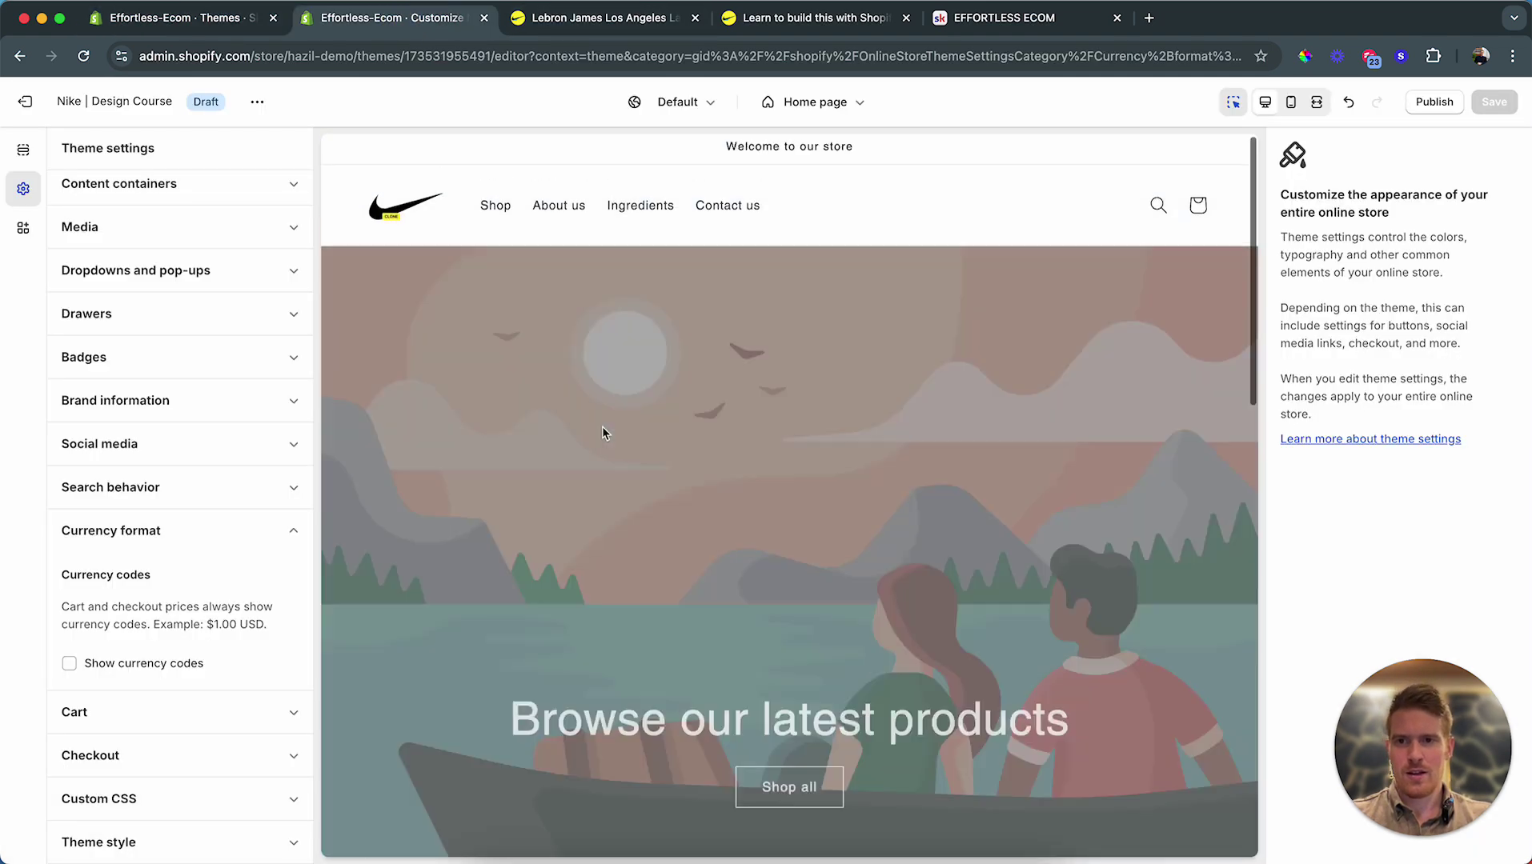
click(559, 23)
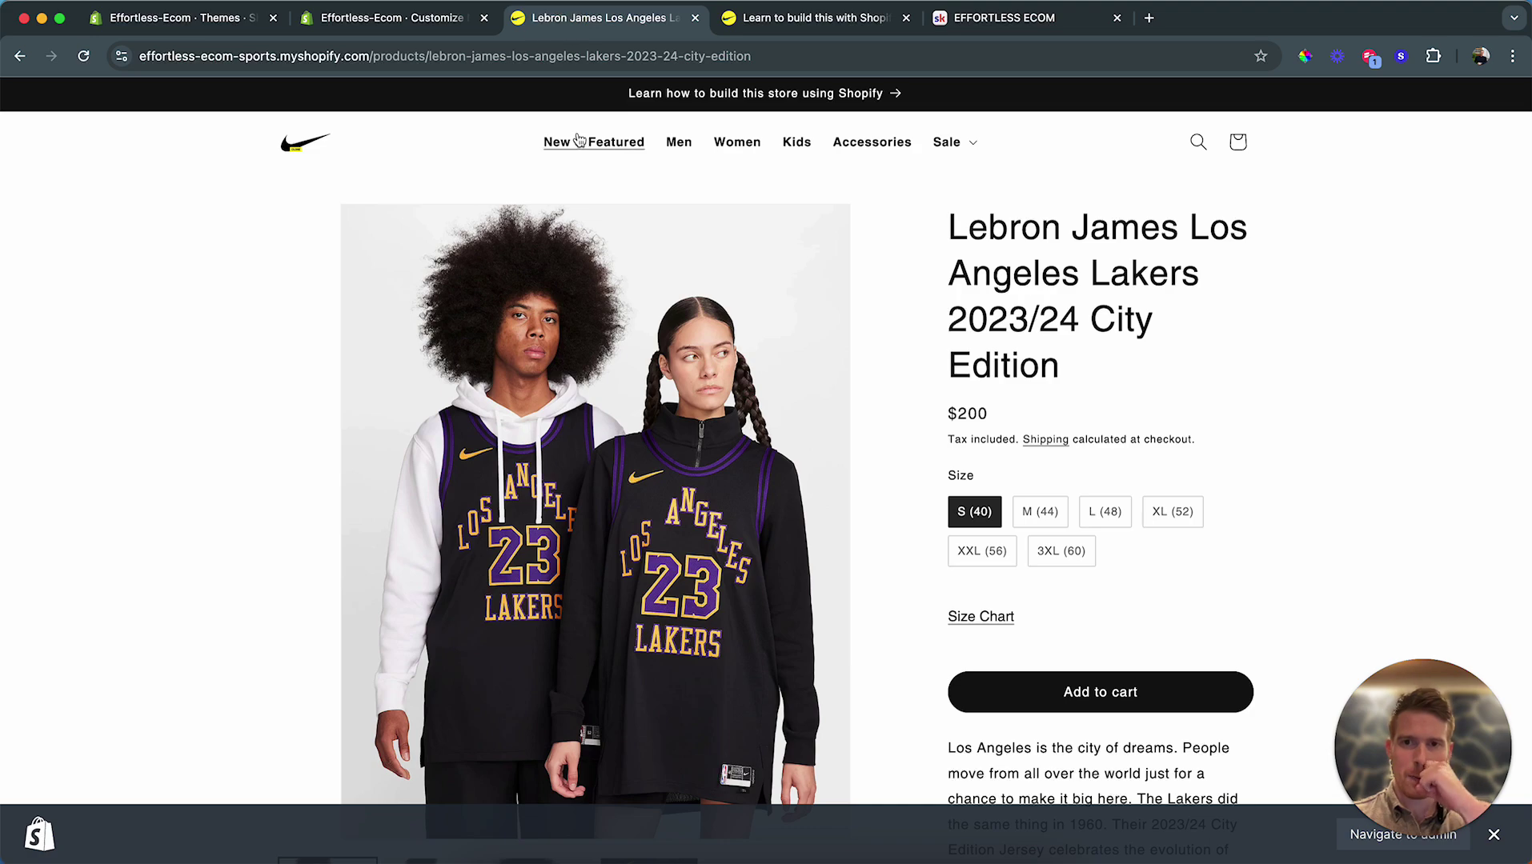
click(297, 149)
scroll(444, 505, down, 5)
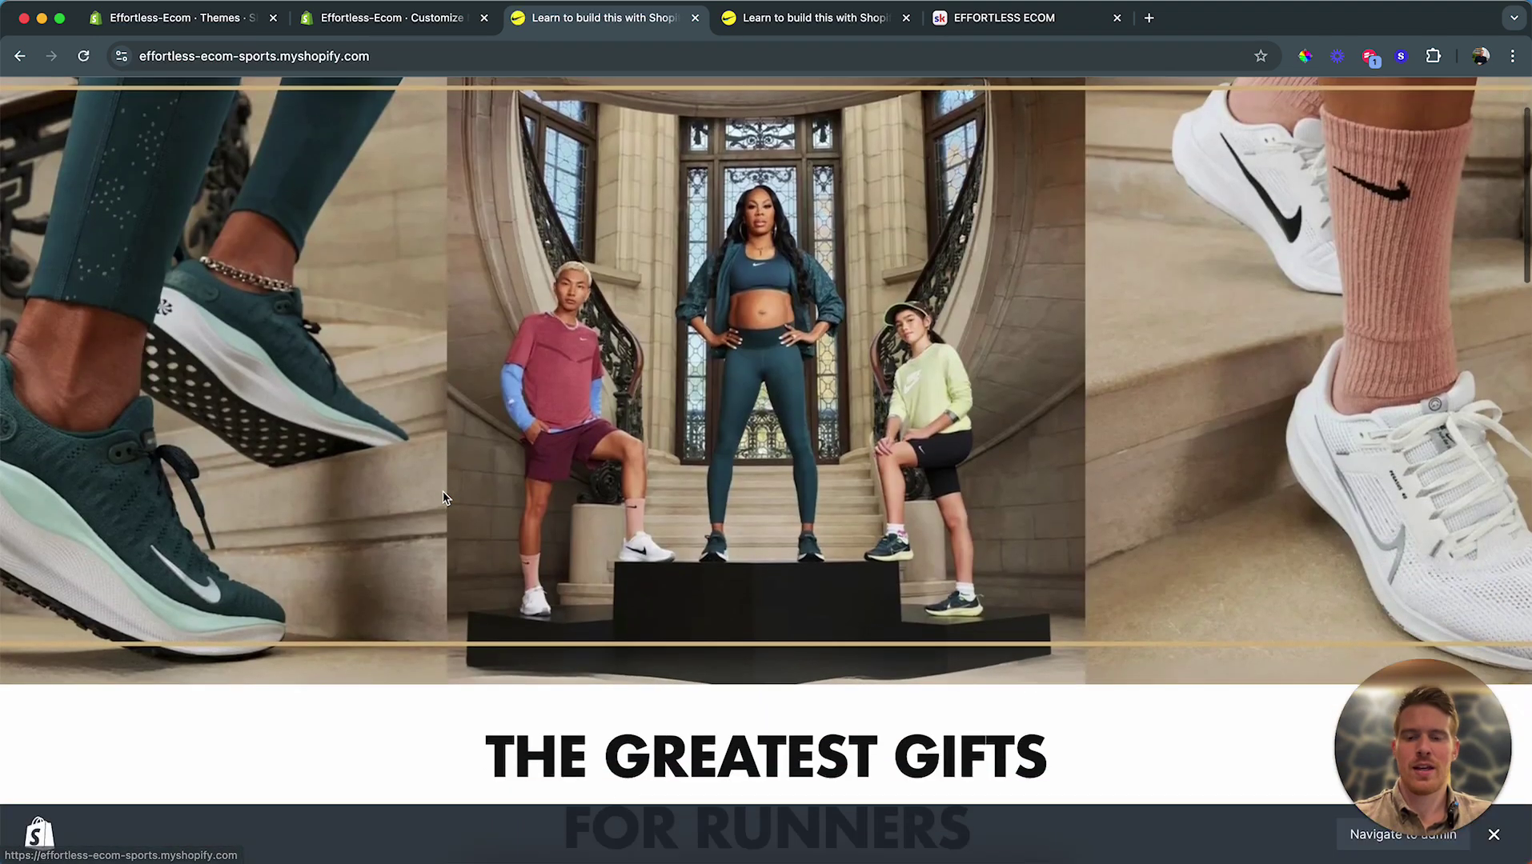
scroll(444, 496, up, 1)
scroll(444, 497, up, 5)
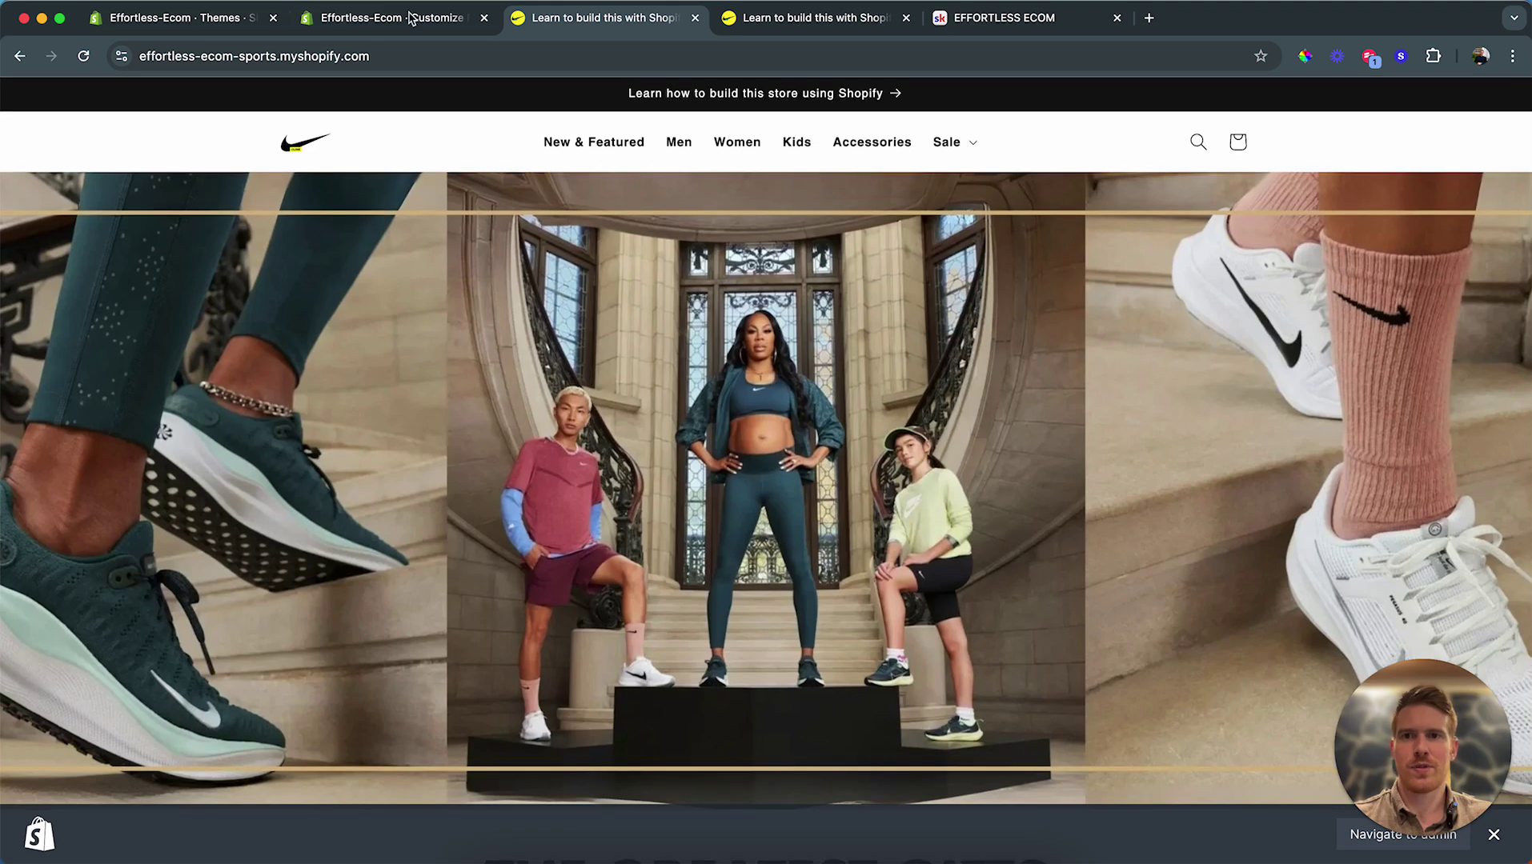
click(400, 17)
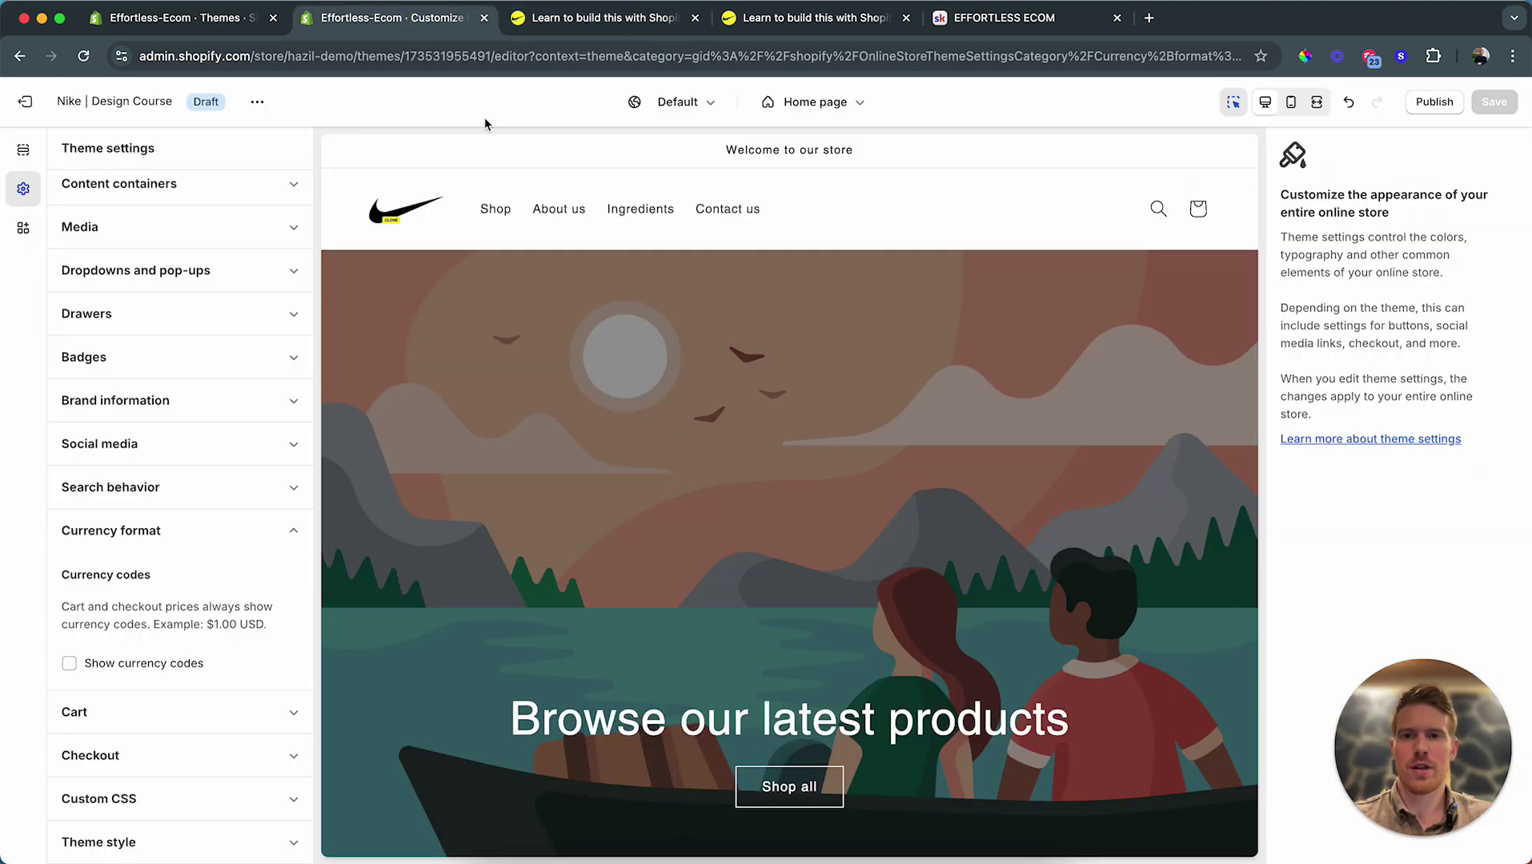
Step: Set the announcement bar's color scheme to Scheme 4 and turn off its separator line
click(490, 152)
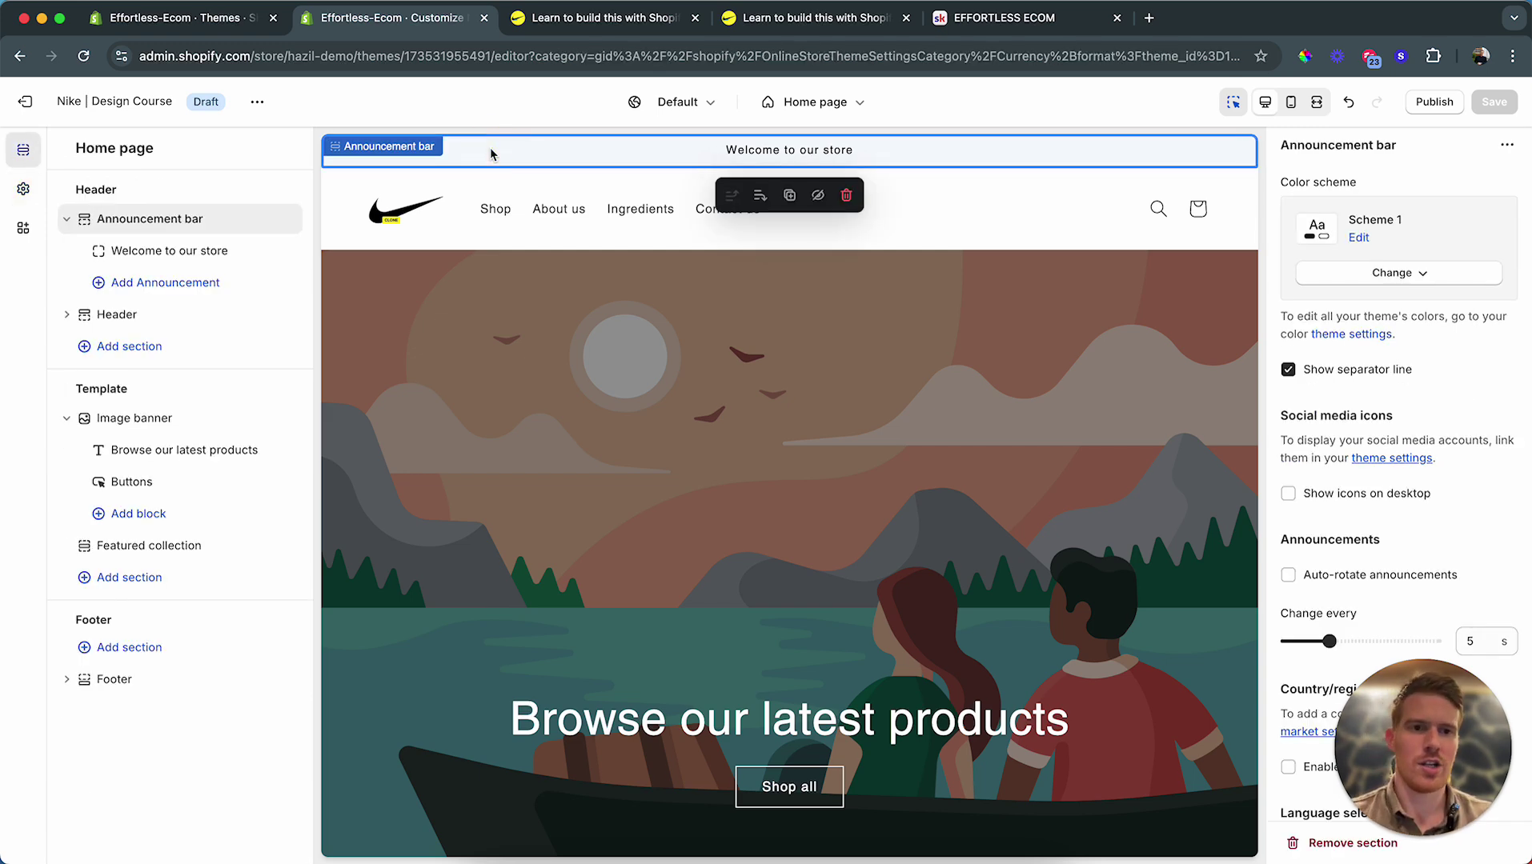
click(1392, 272)
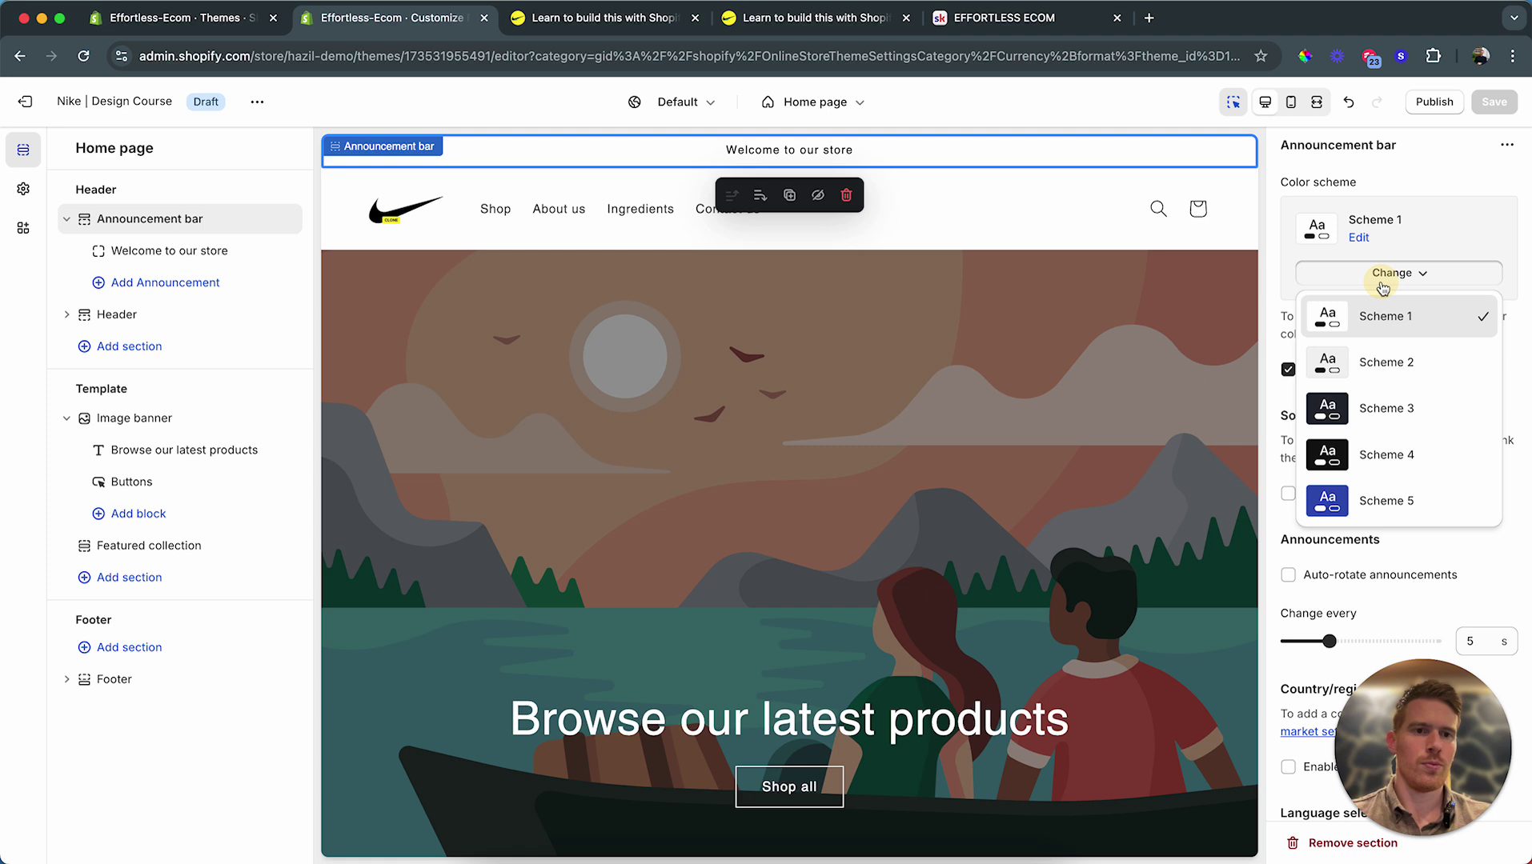
click(1376, 453)
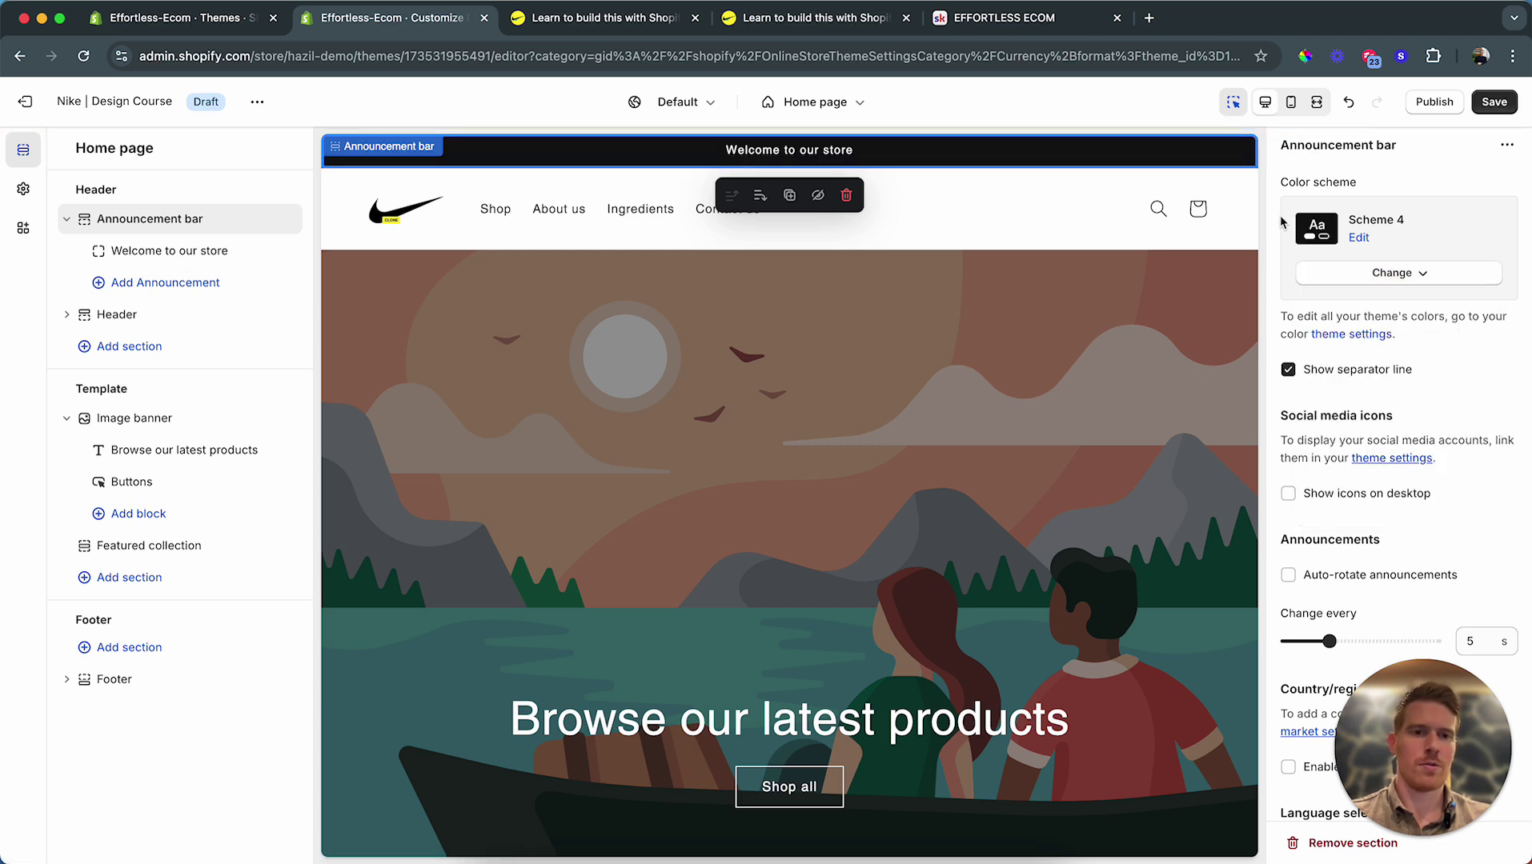
scroll(1340, 361, down, 2)
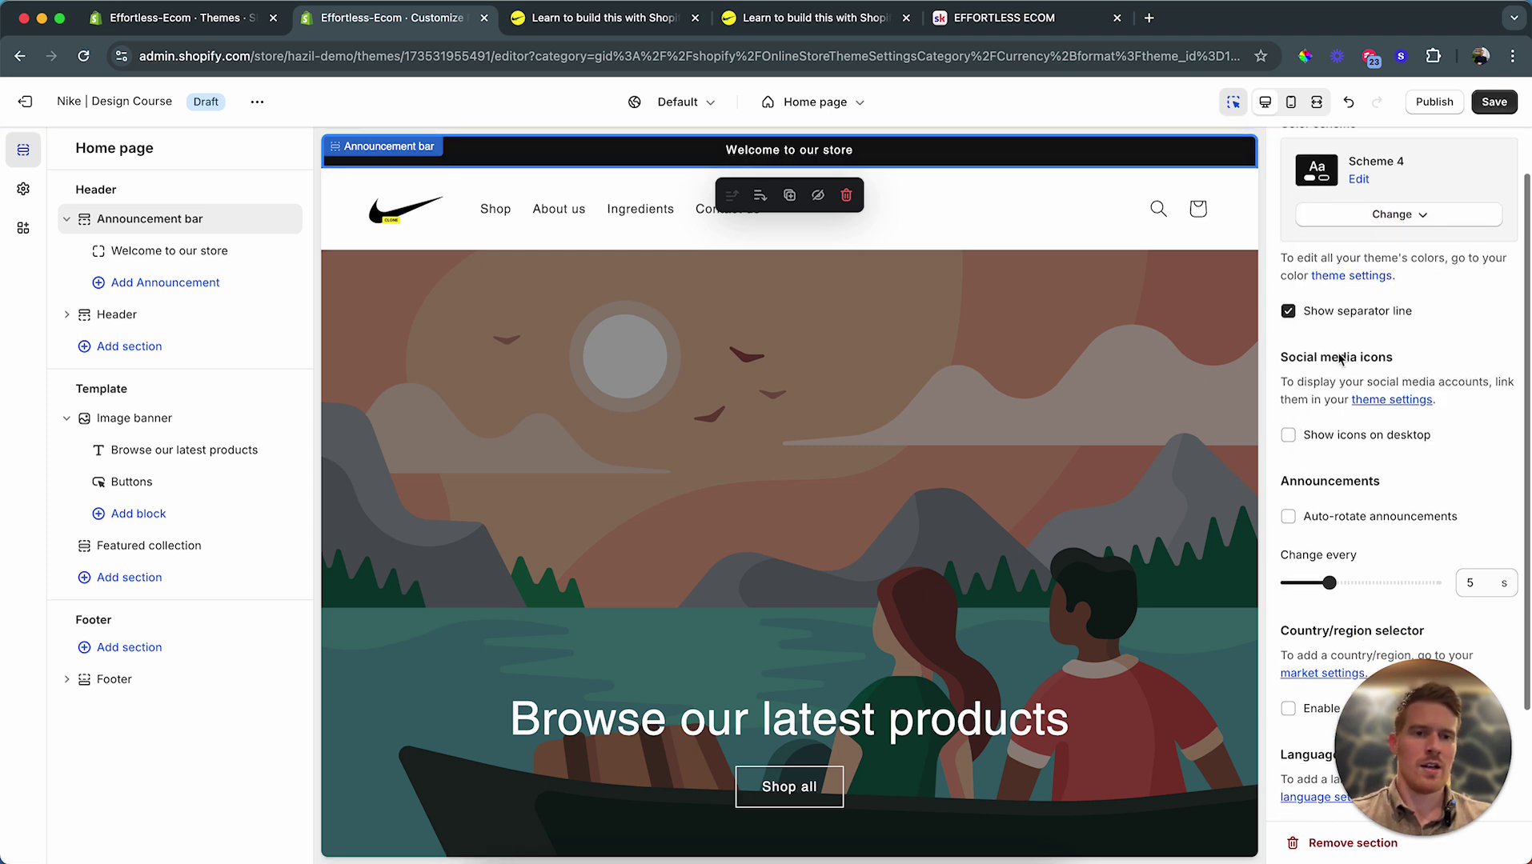
click(1288, 312)
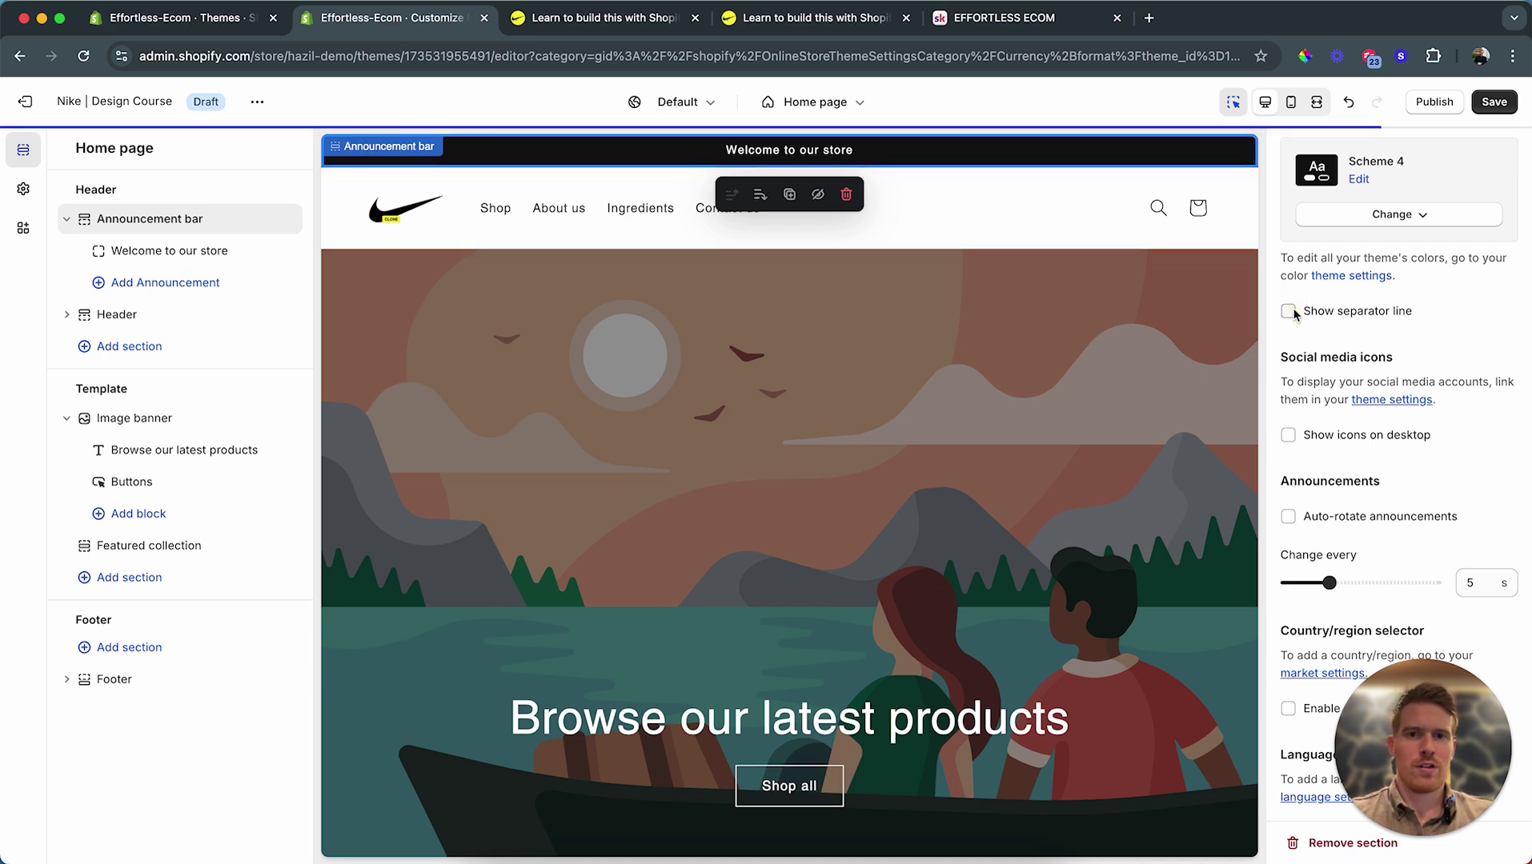
scroll(1358, 443, down, 3)
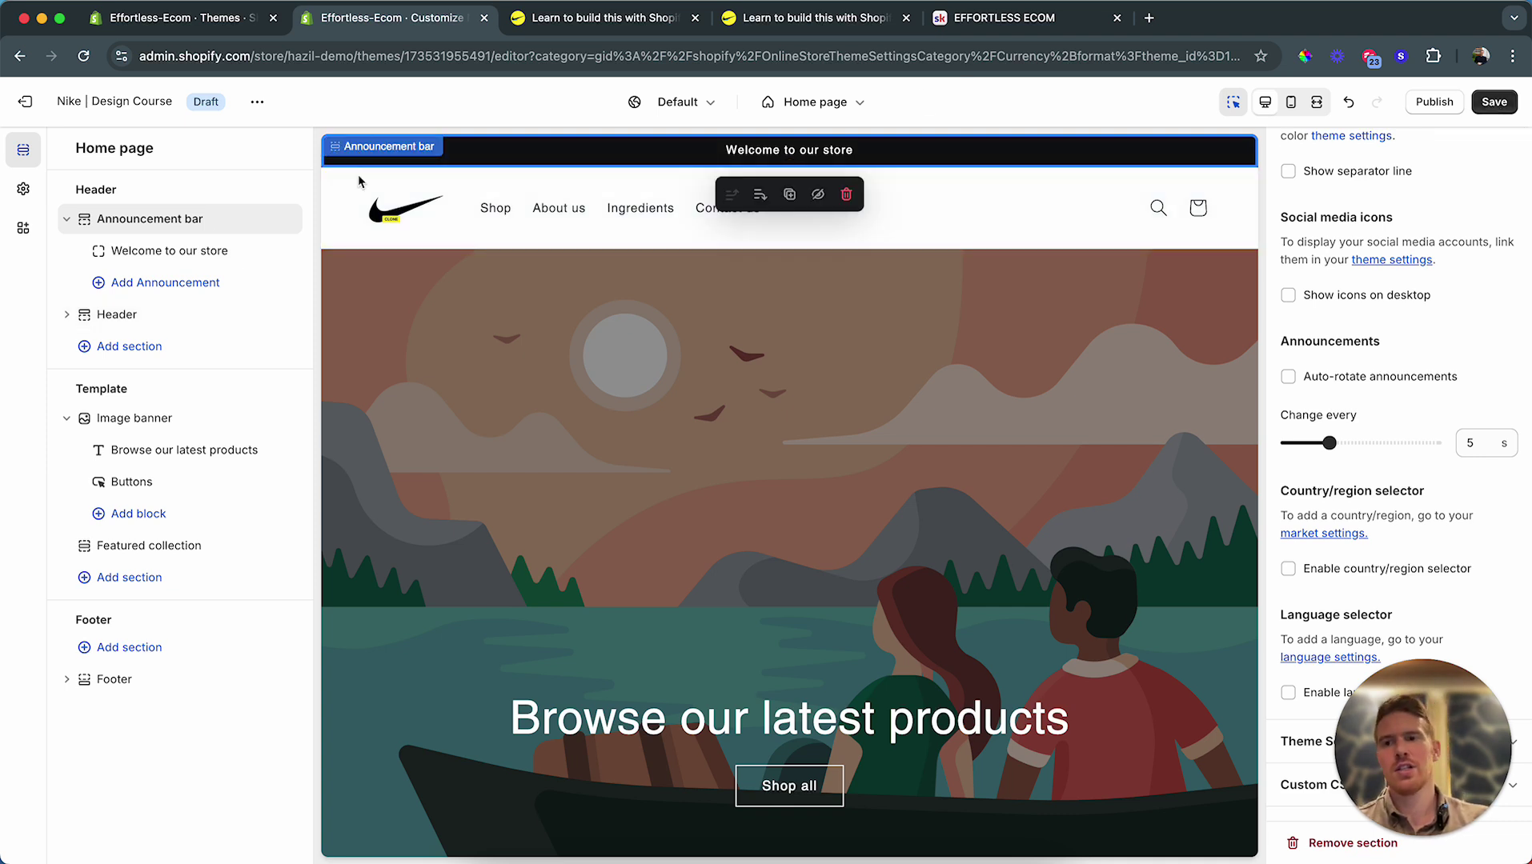
Step: Open the settings of the "Welcome to our store" announcement, and briefly consult the reference store for comparison
click(165, 261)
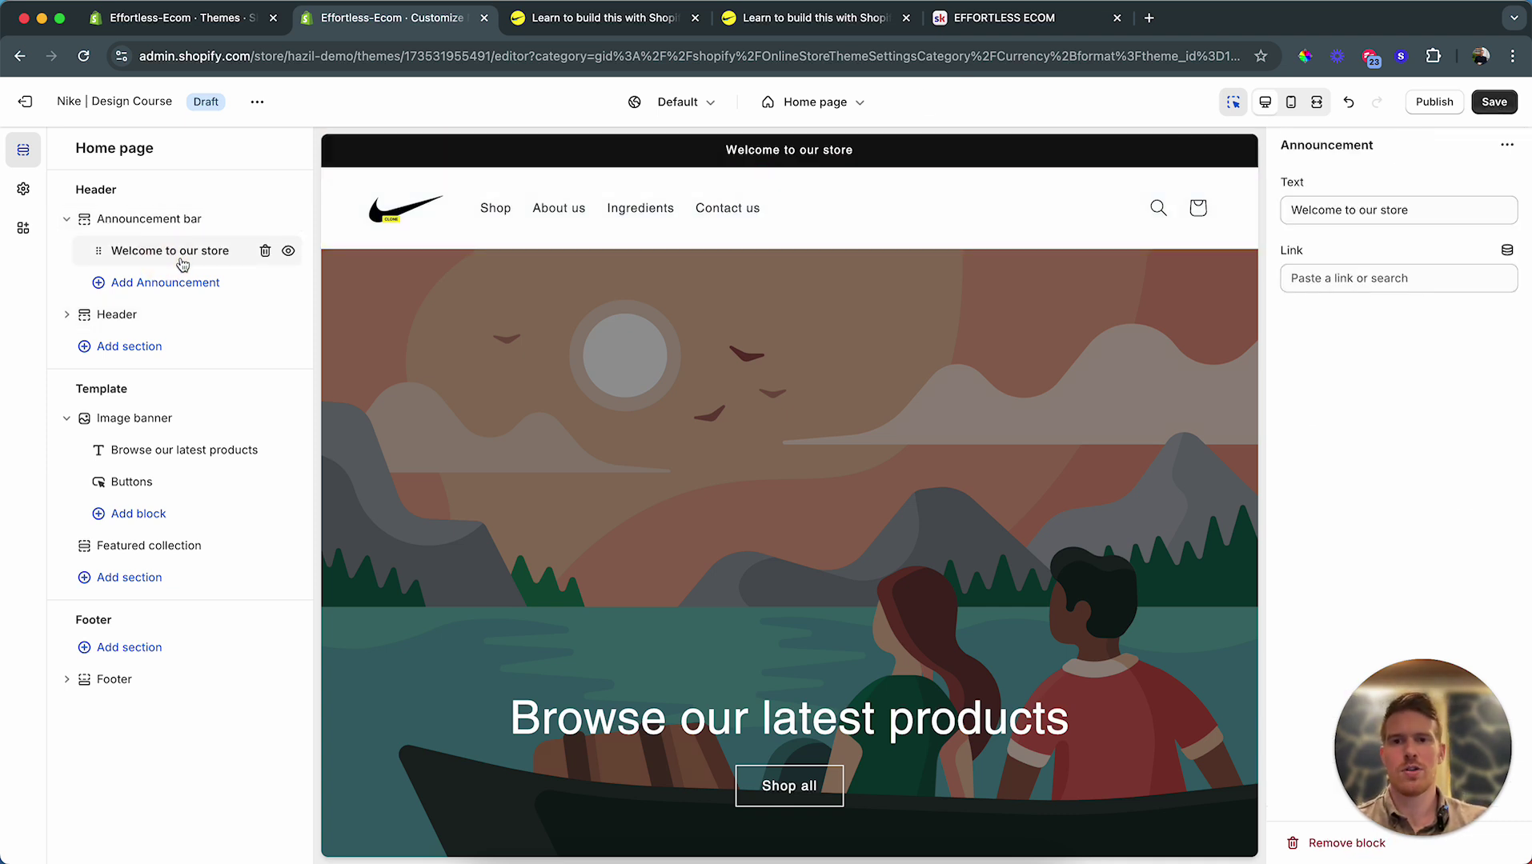
click(596, 17)
click(373, 21)
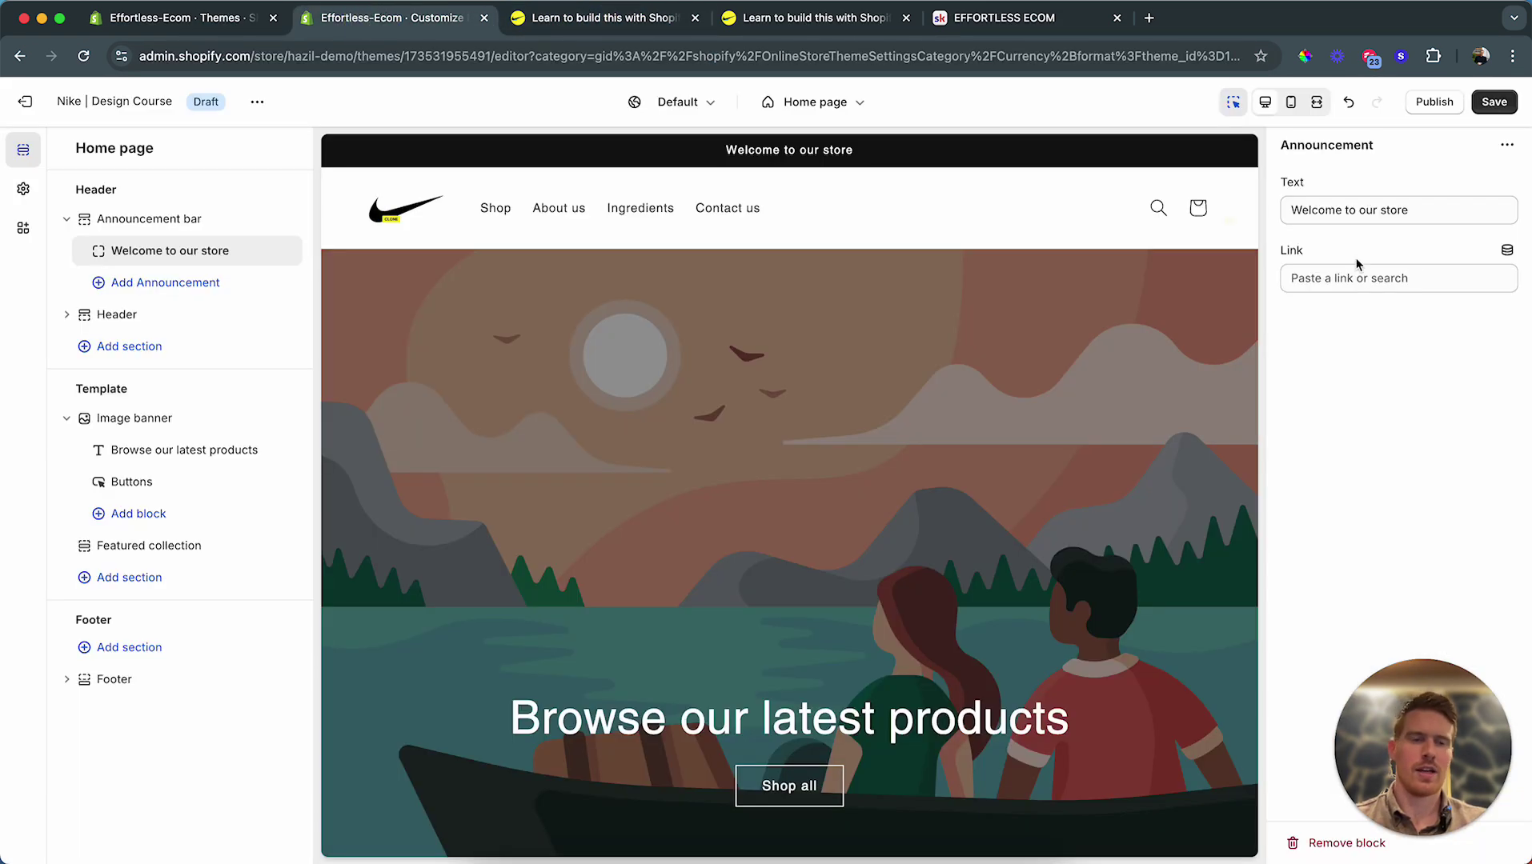
Step: Change the announcement text to "Free shipping for all orders over $50"
triple_click(1430, 214)
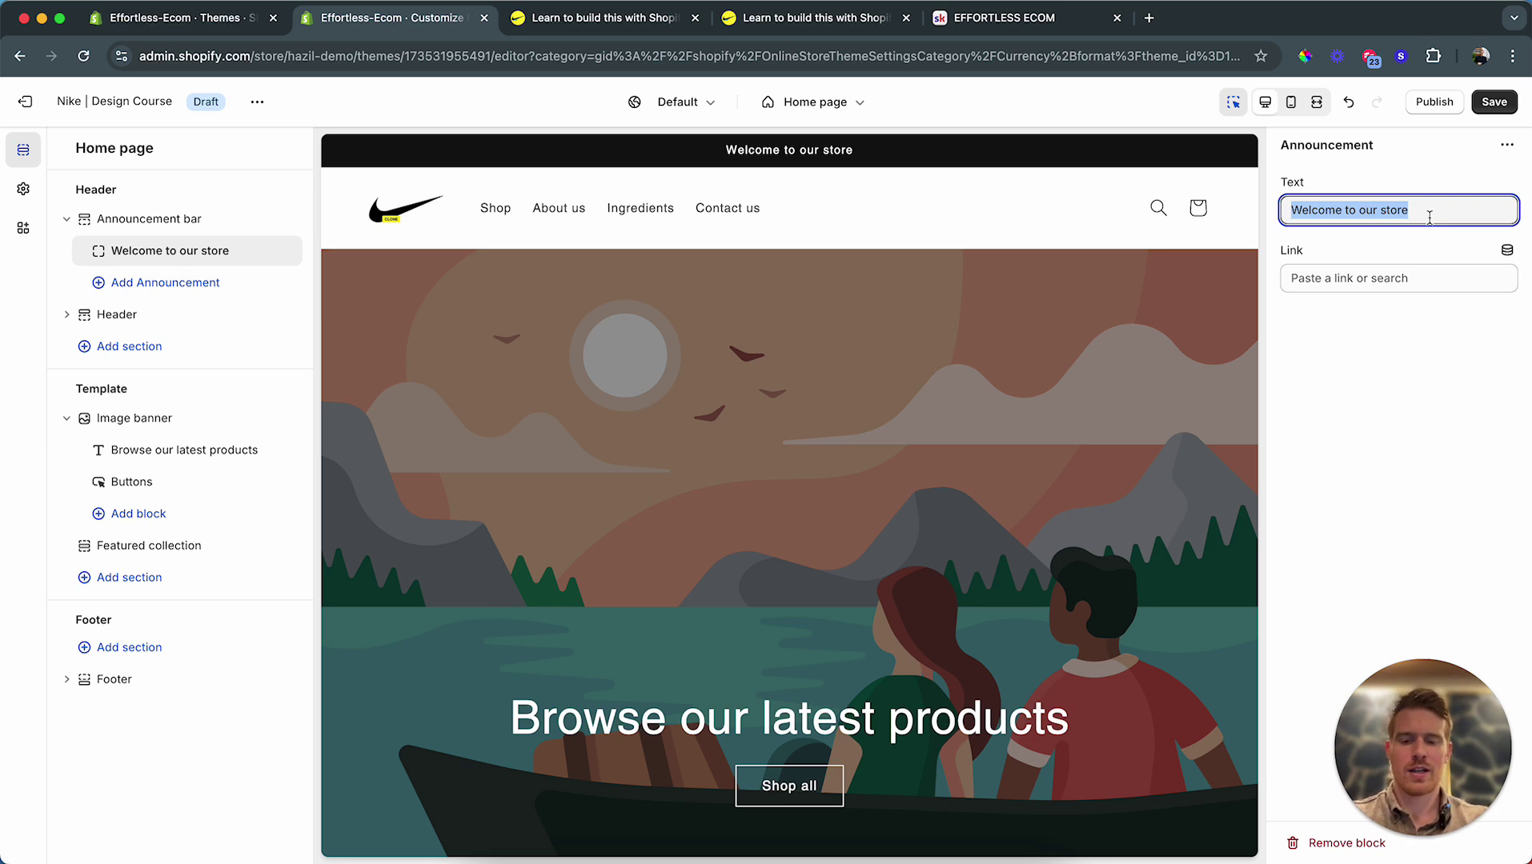
text(Free shippin)
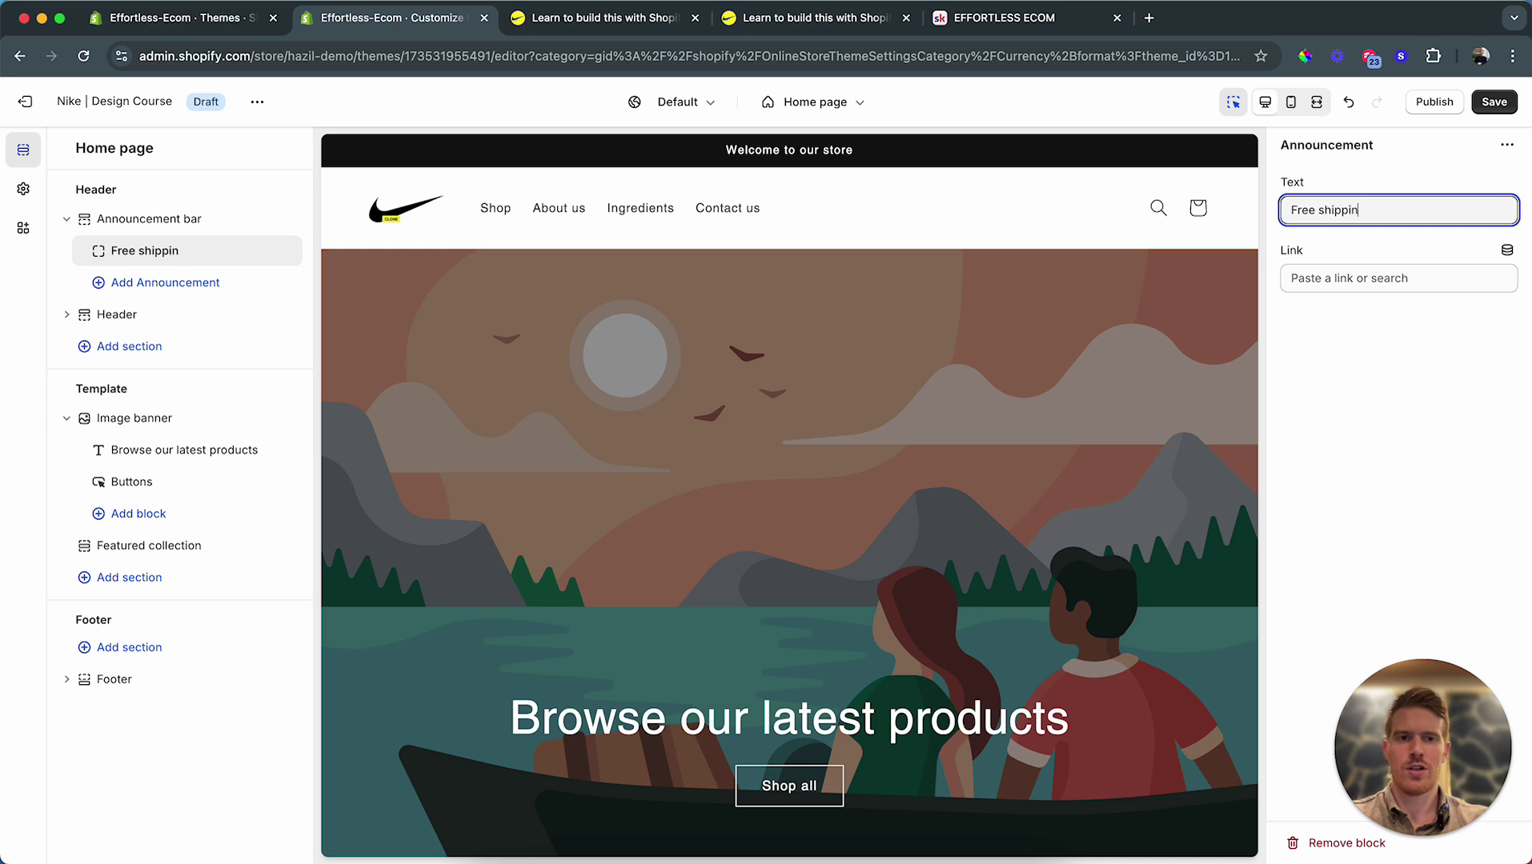
text(g for all orders over )
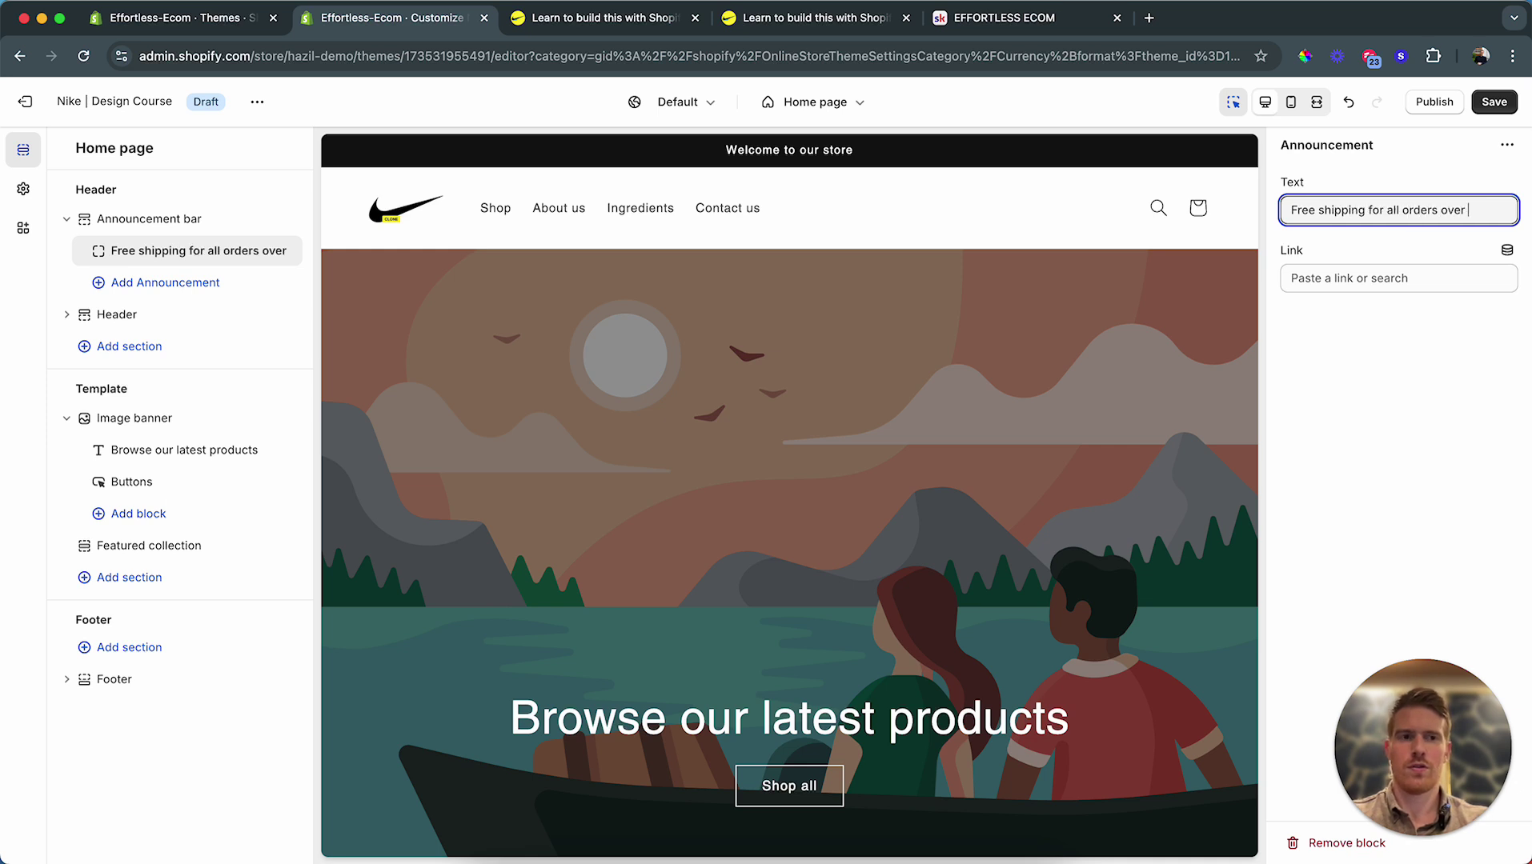
text($50)
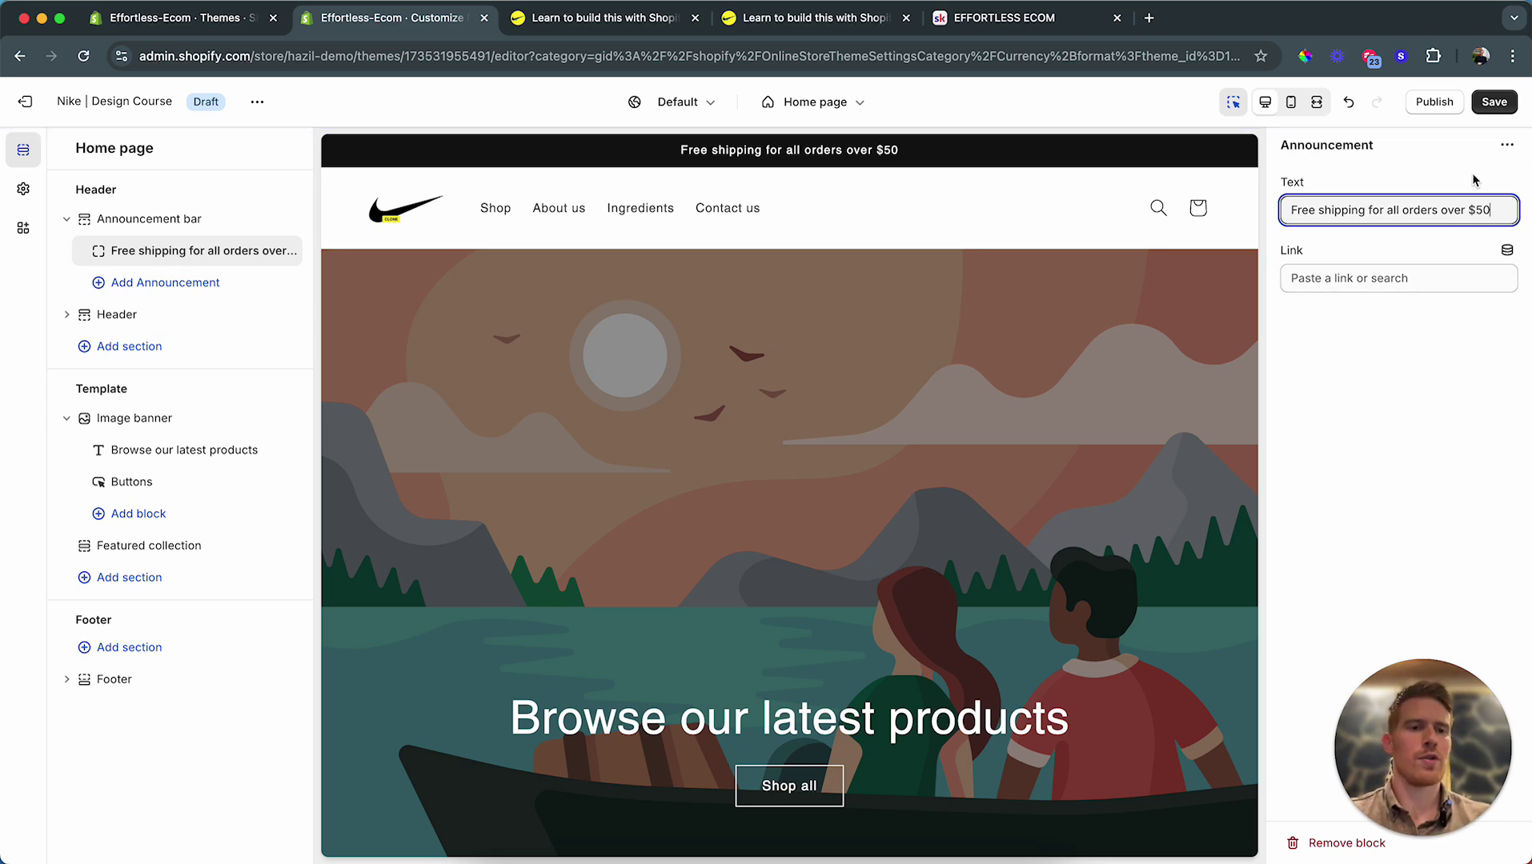
Step: Replace the announcement text with "Shop our new shoes"
triple_click(1494, 206)
text(Shop our )
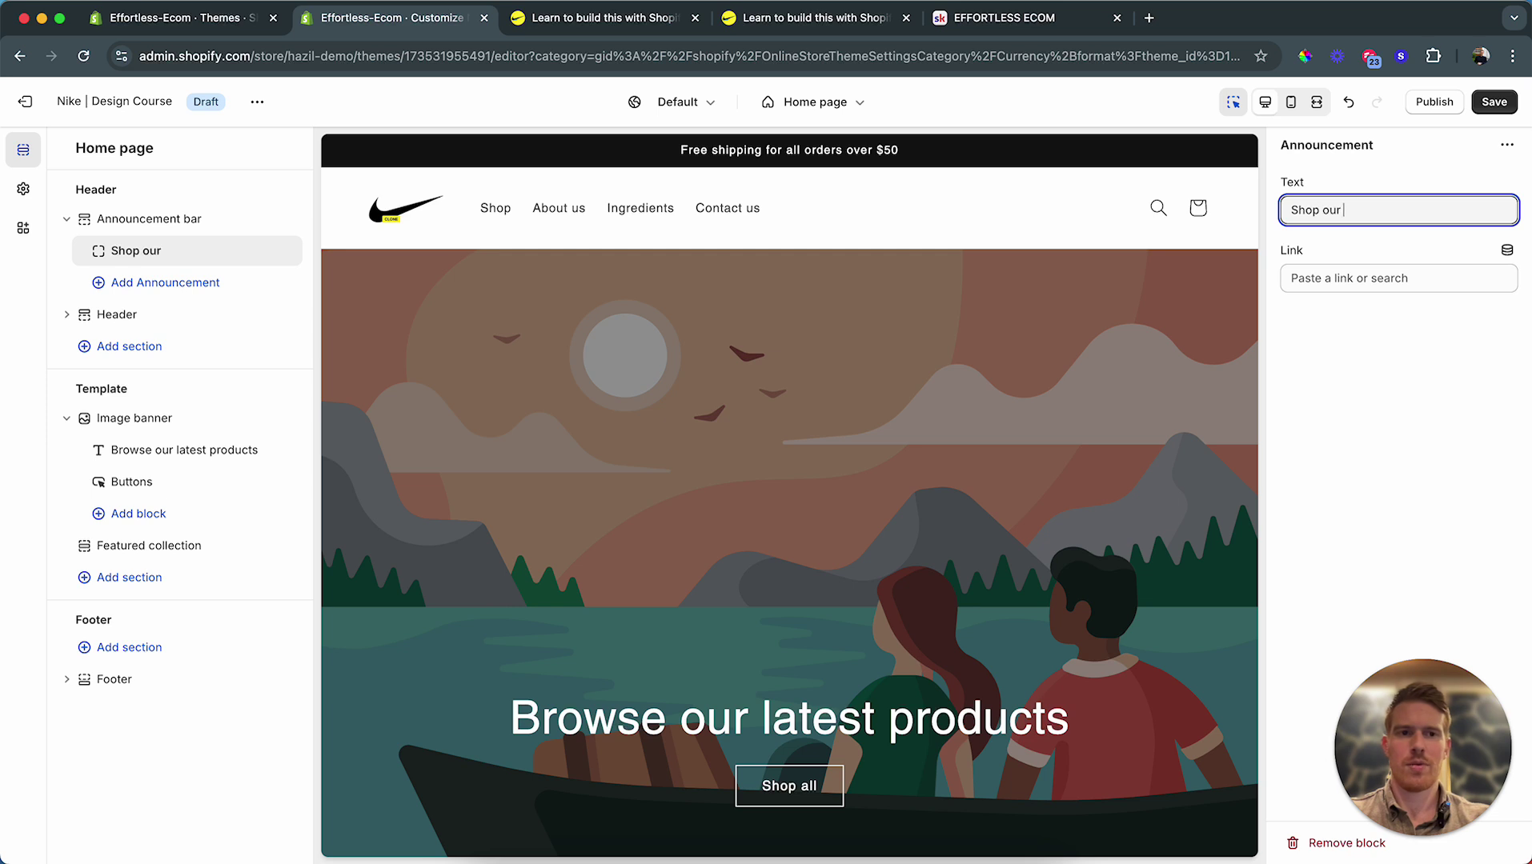
text(new shoes)
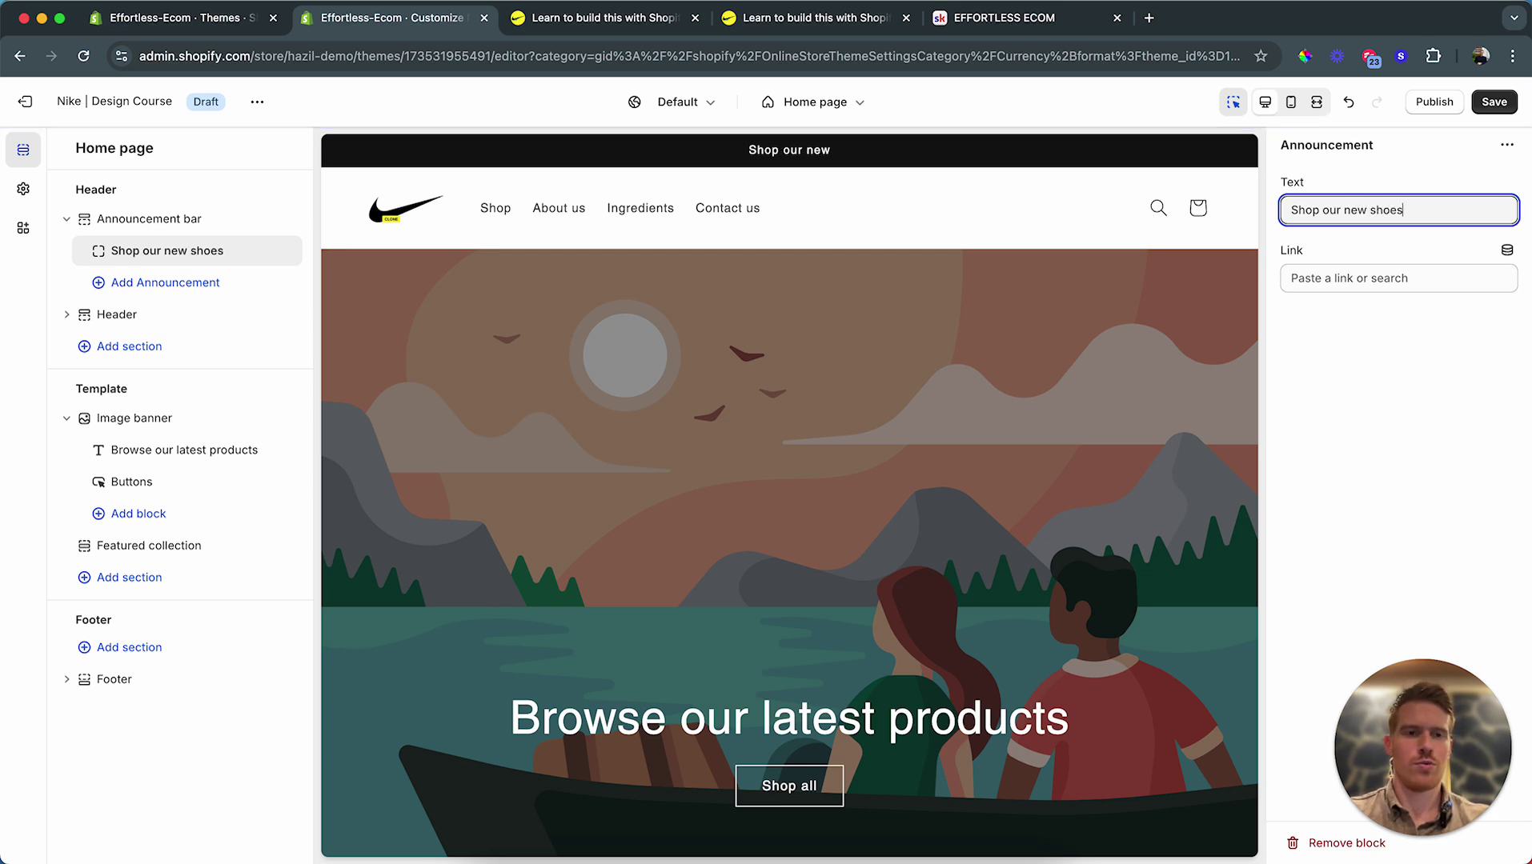
Step: Link the "Shop our new shoes" announcement to the Air Jordan 1 Mid product, and browse the store pages available as alternative link targets
click(1389, 278)
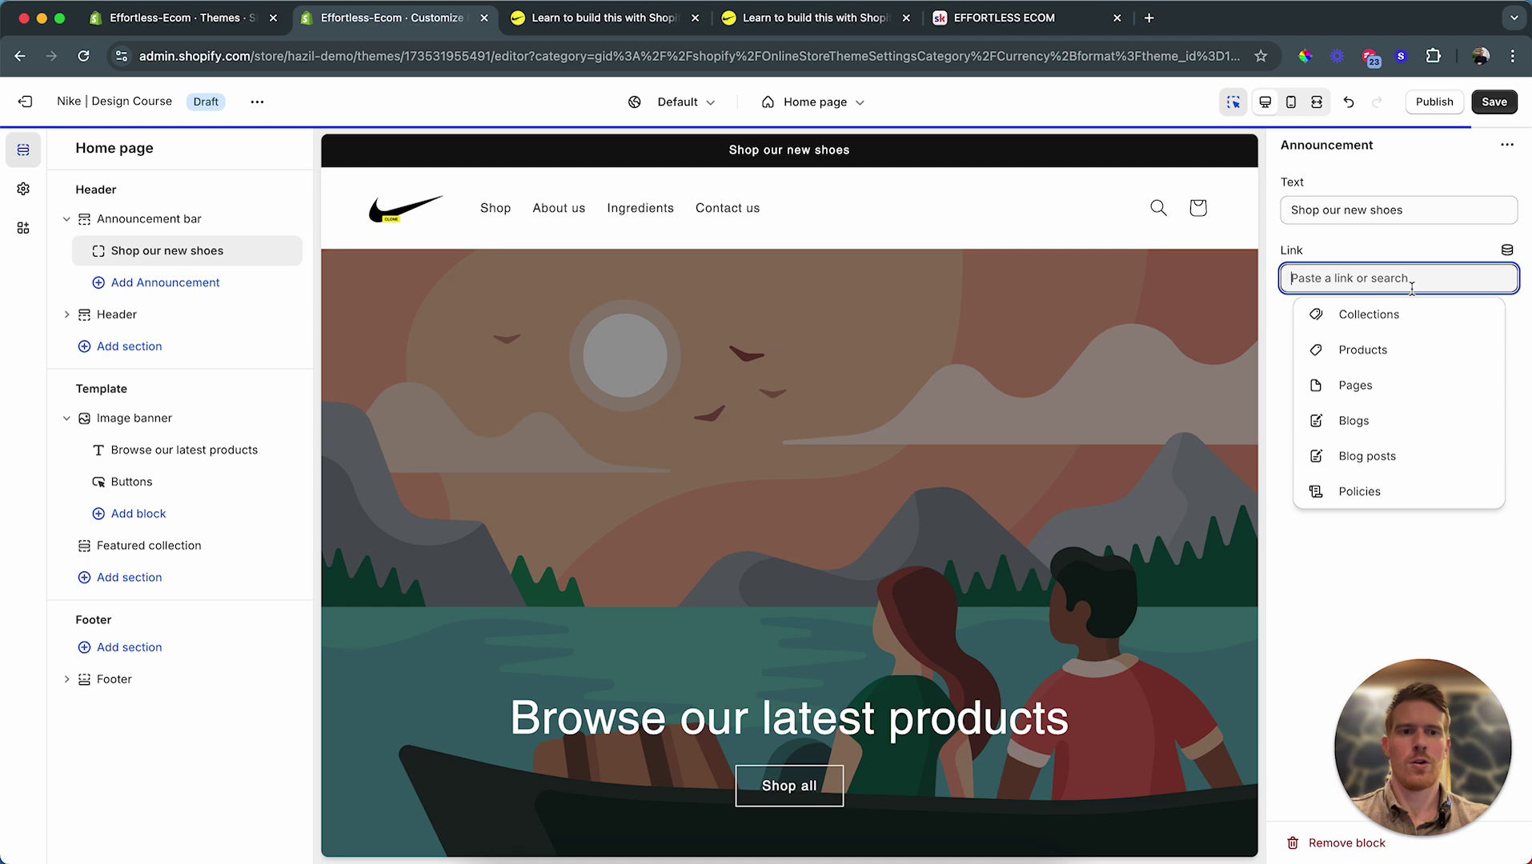
click(1351, 353)
click(1353, 383)
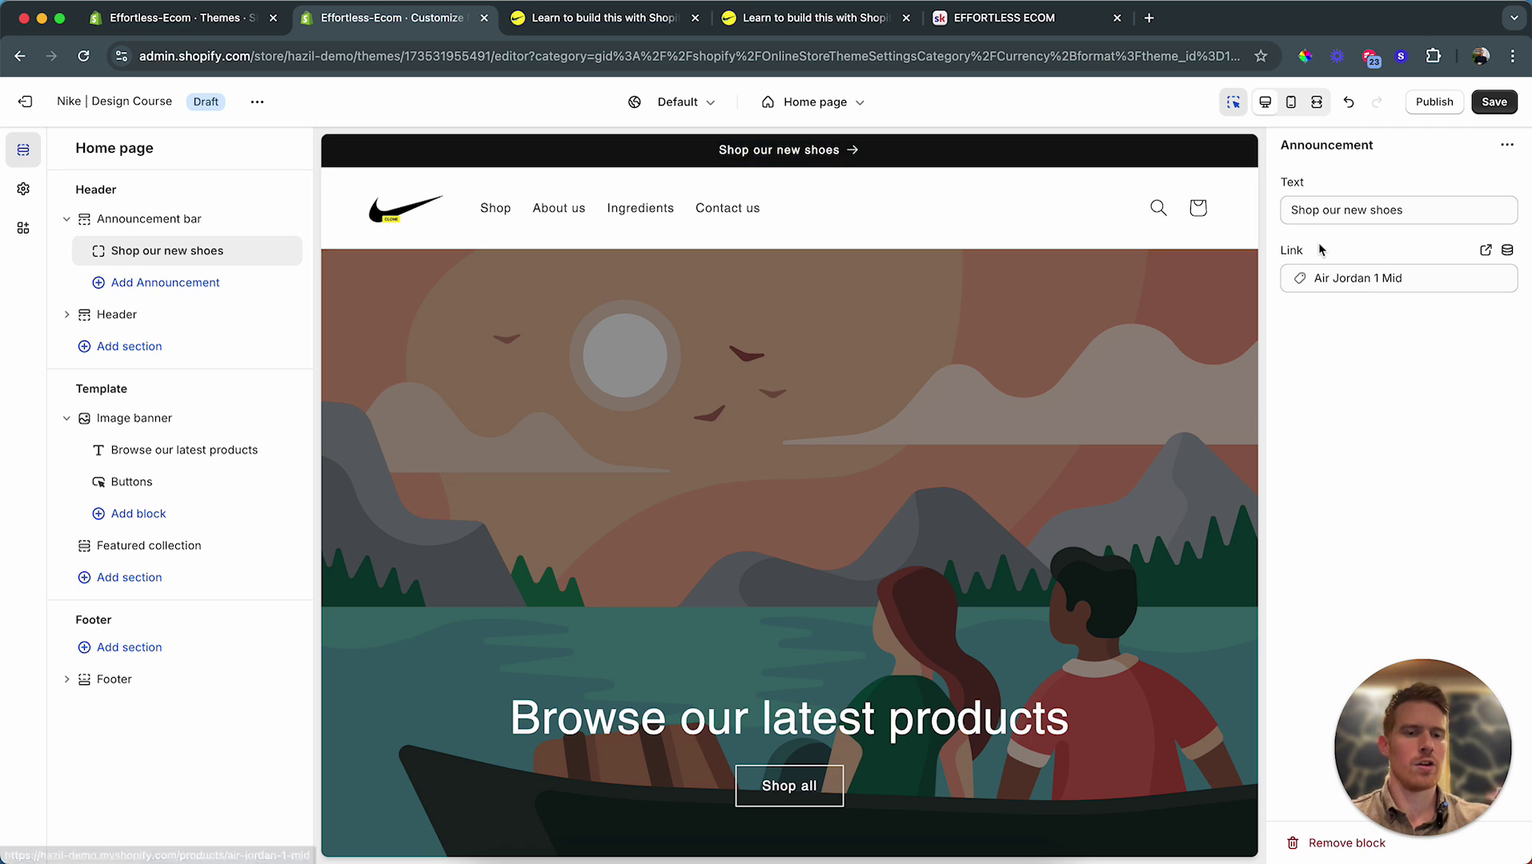
click(1422, 273)
click(1498, 278)
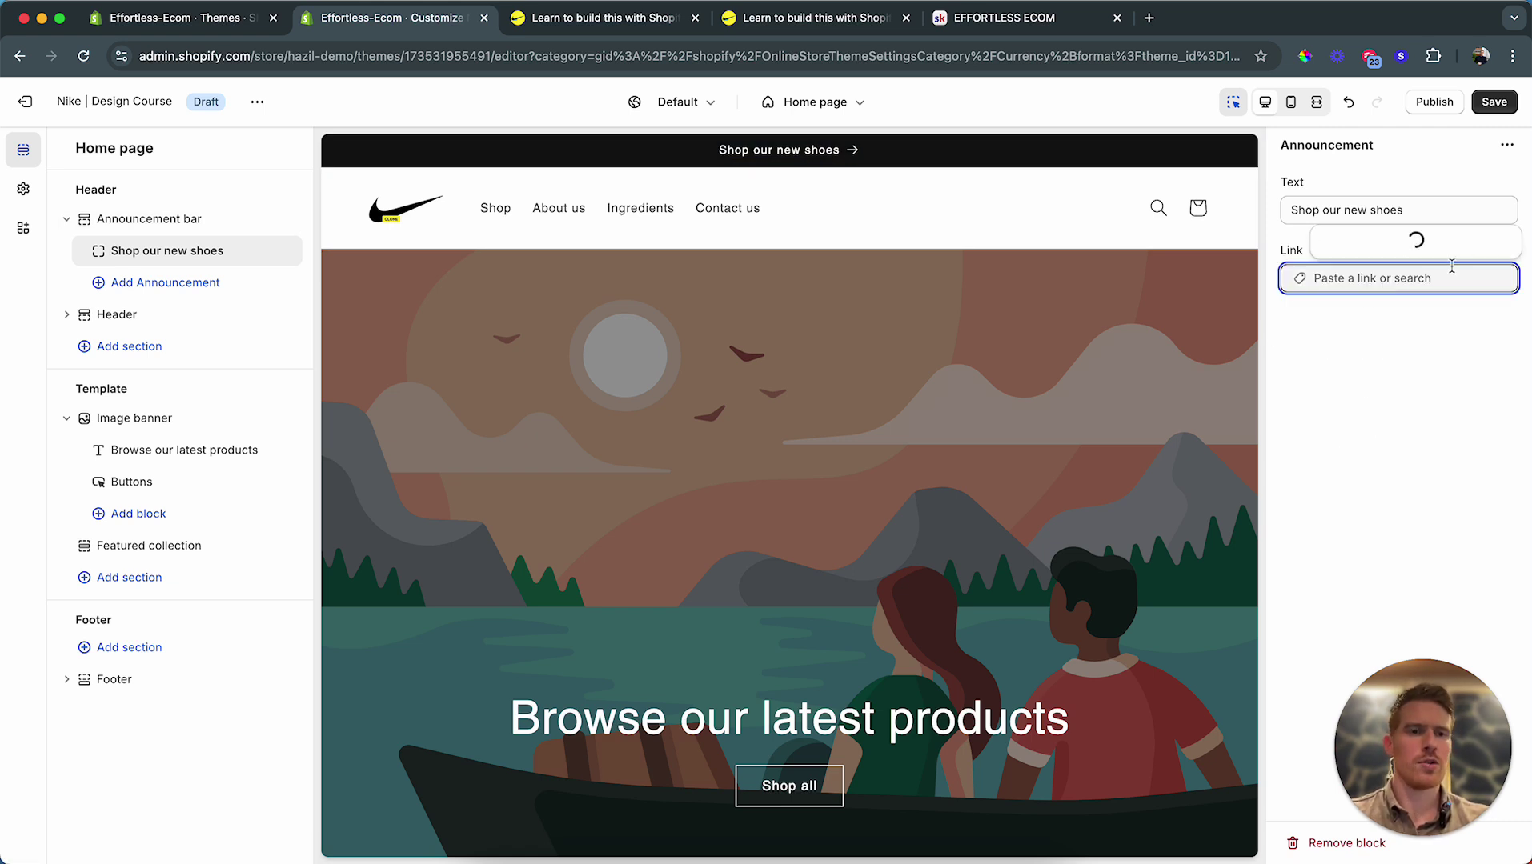
click(1392, 397)
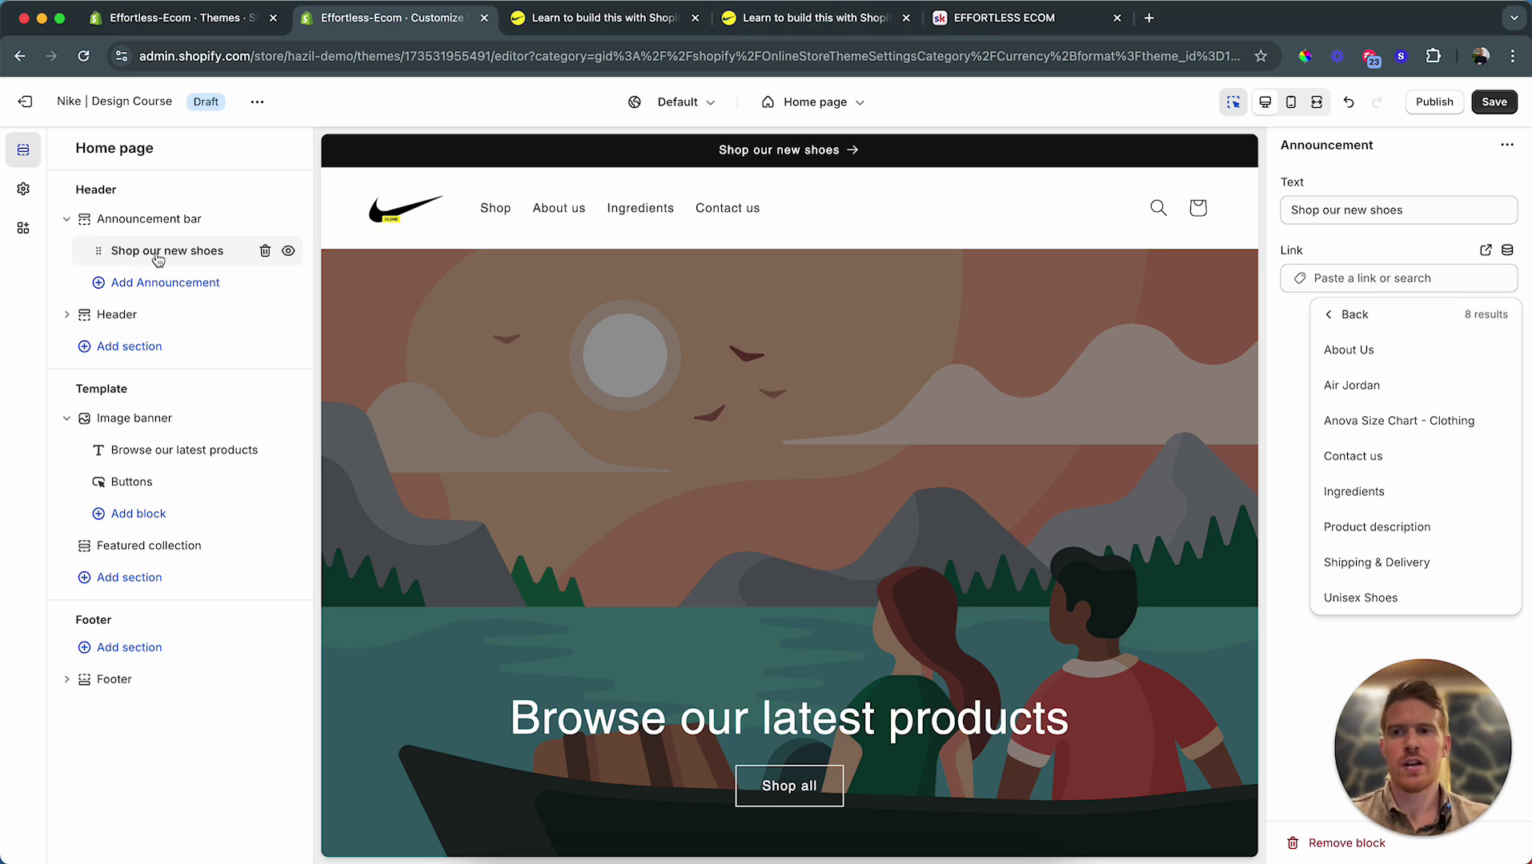
Step: Hide the announcement bar and turn off the header's separator line
click(289, 219)
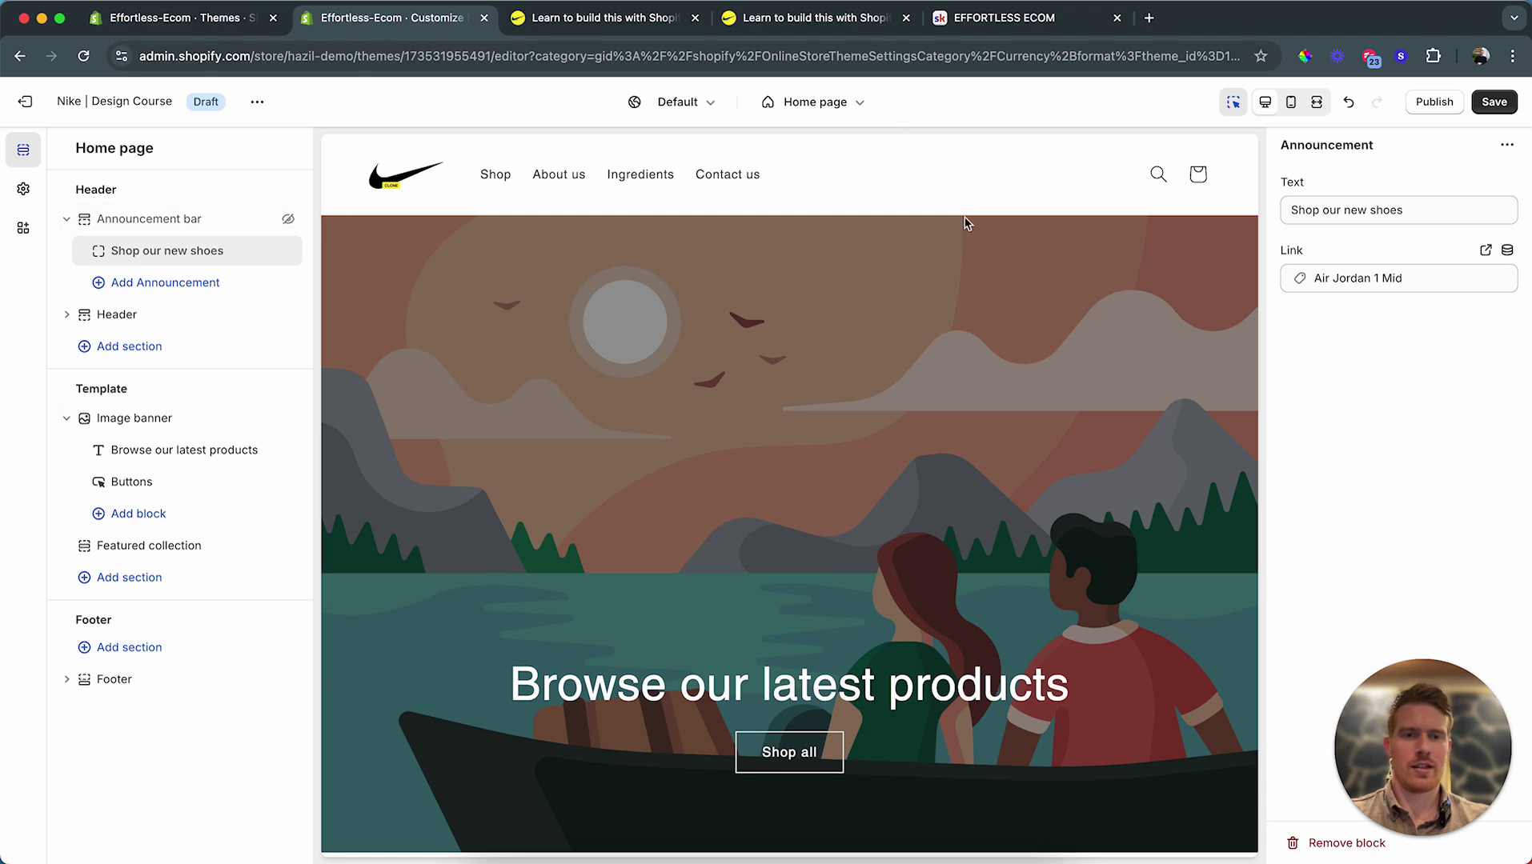
click(991, 202)
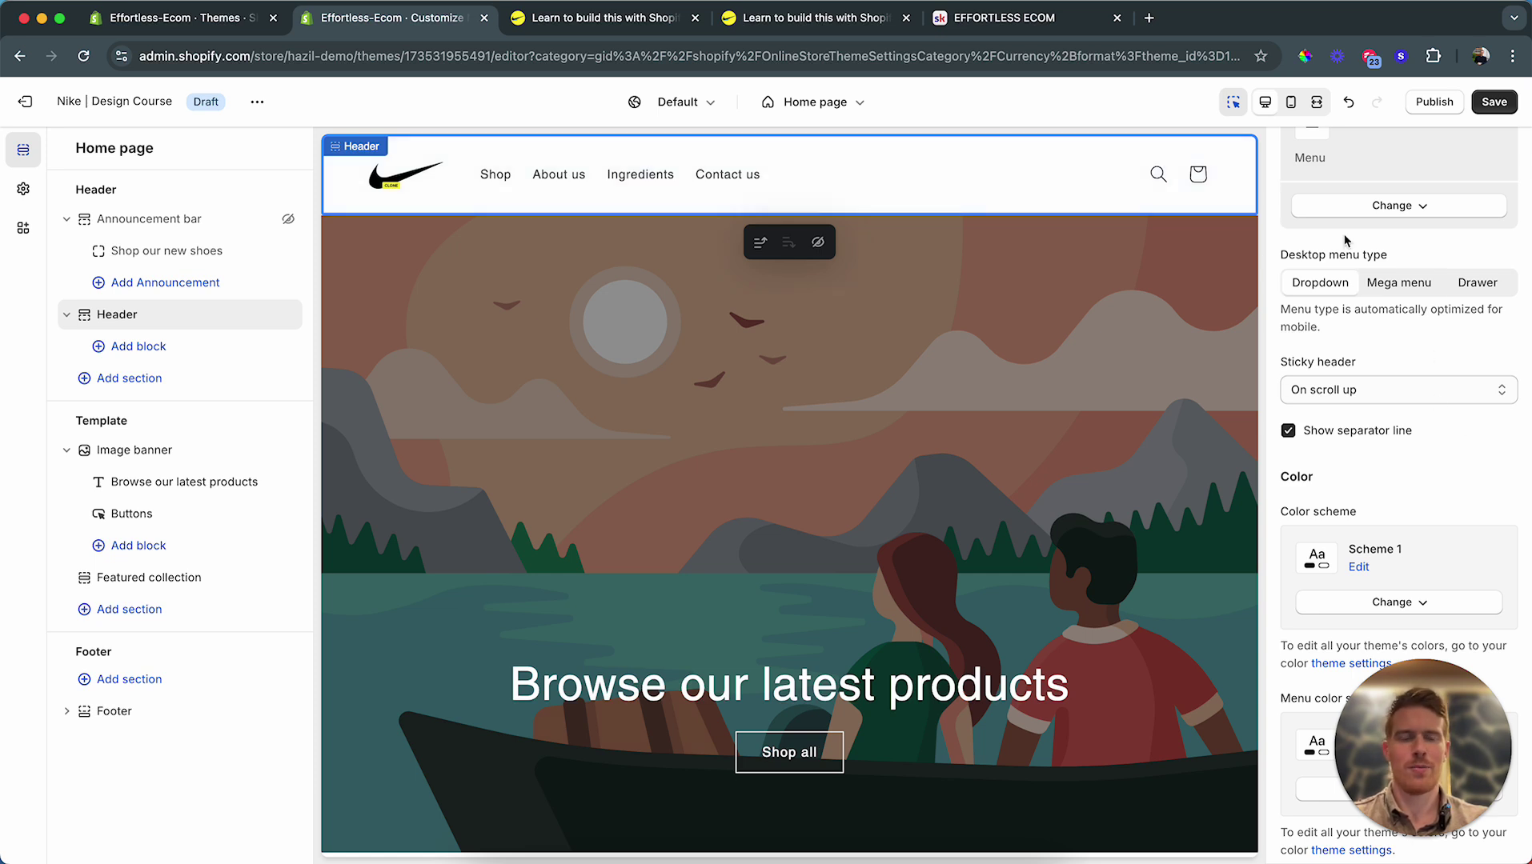
scroll(1345, 240, down, 3)
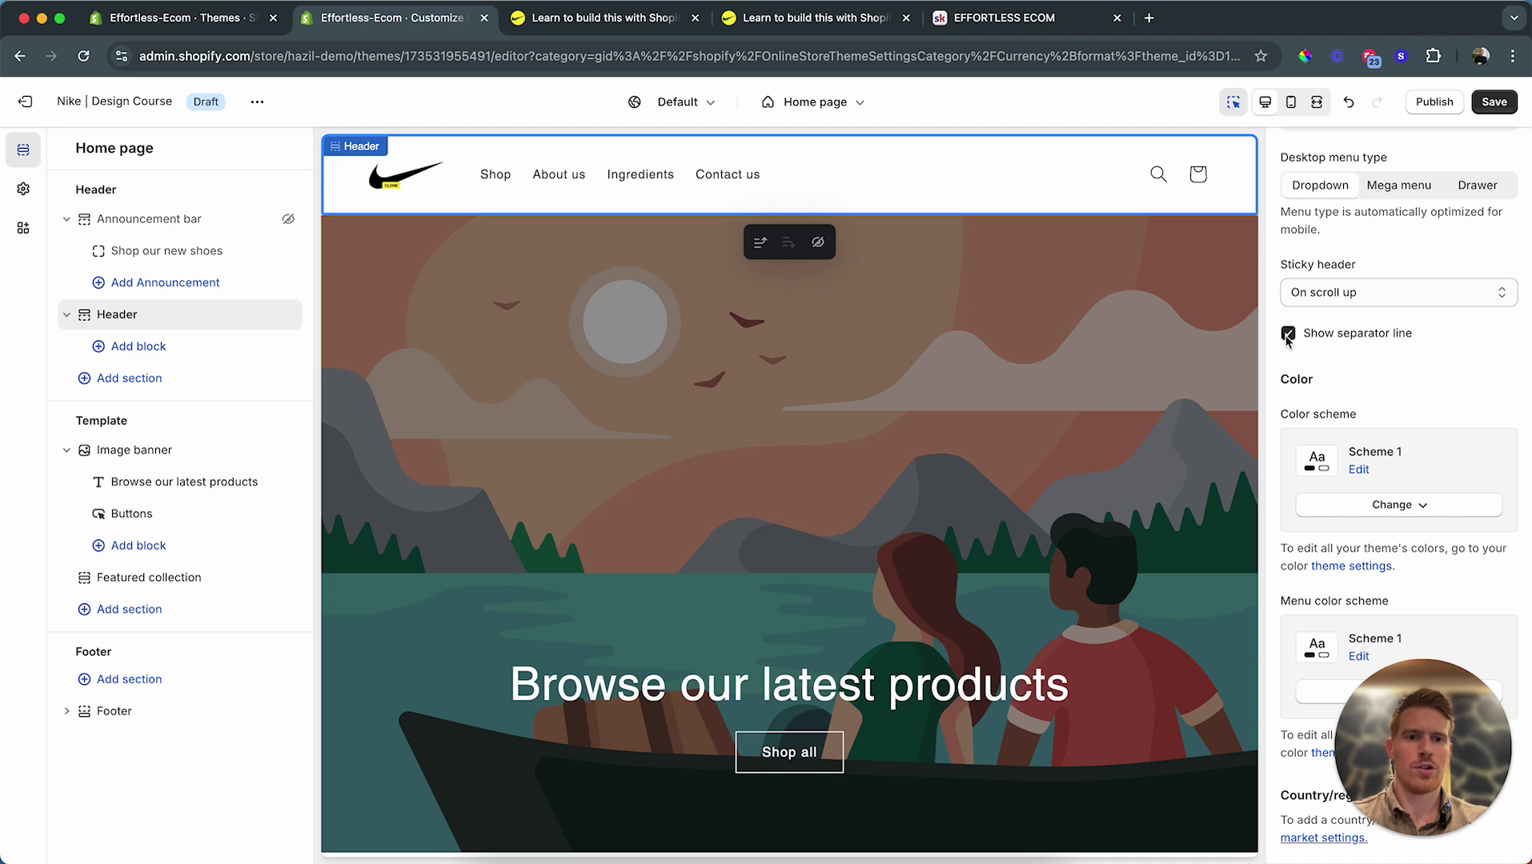
click(1287, 333)
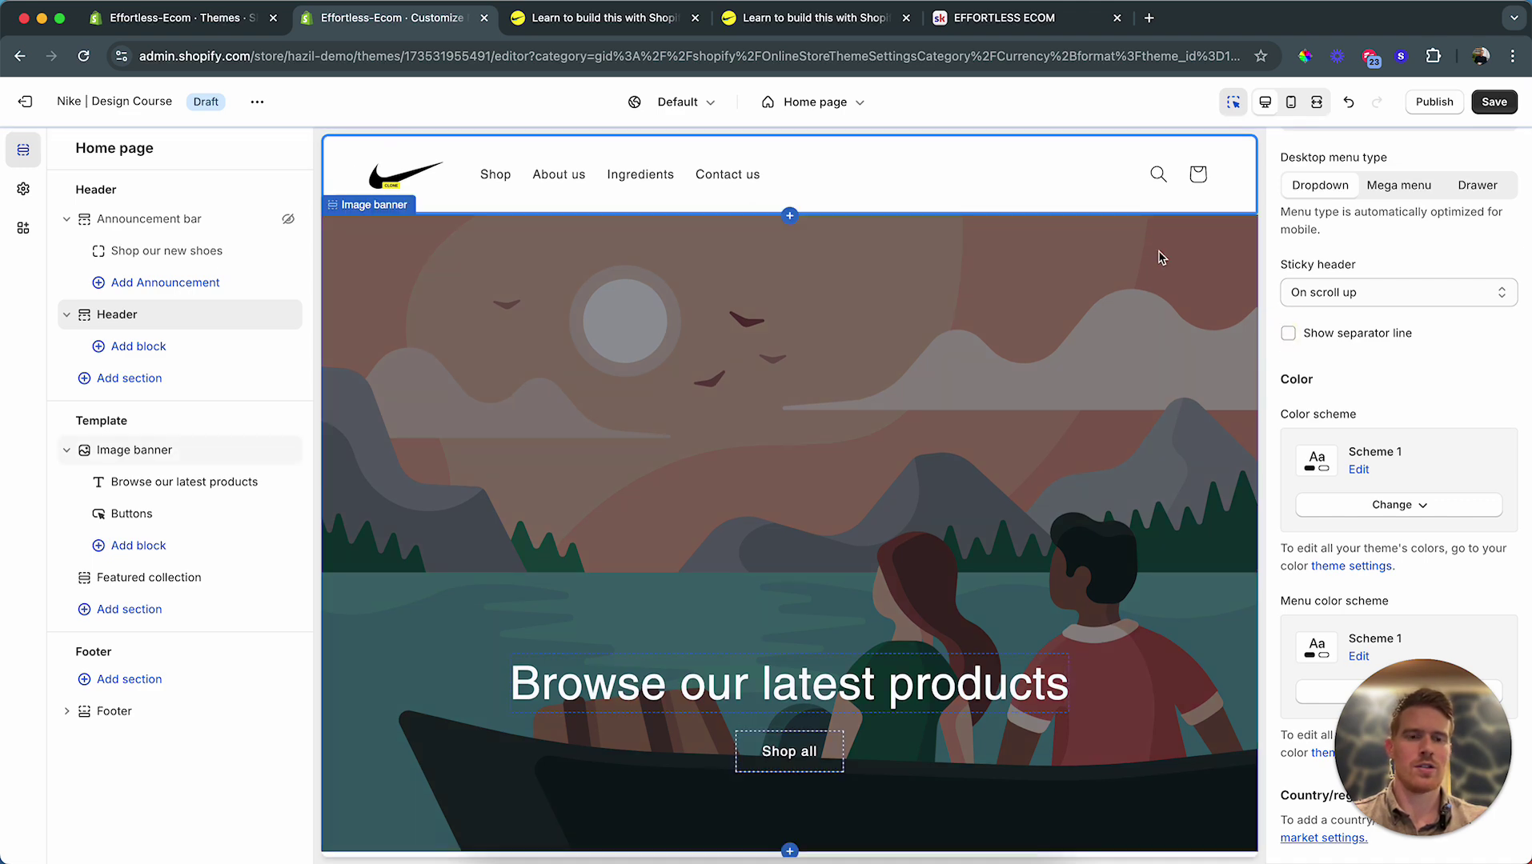
Step: Disable the country/region selector and the language selector in the header
scroll(1351, 472, down, 5)
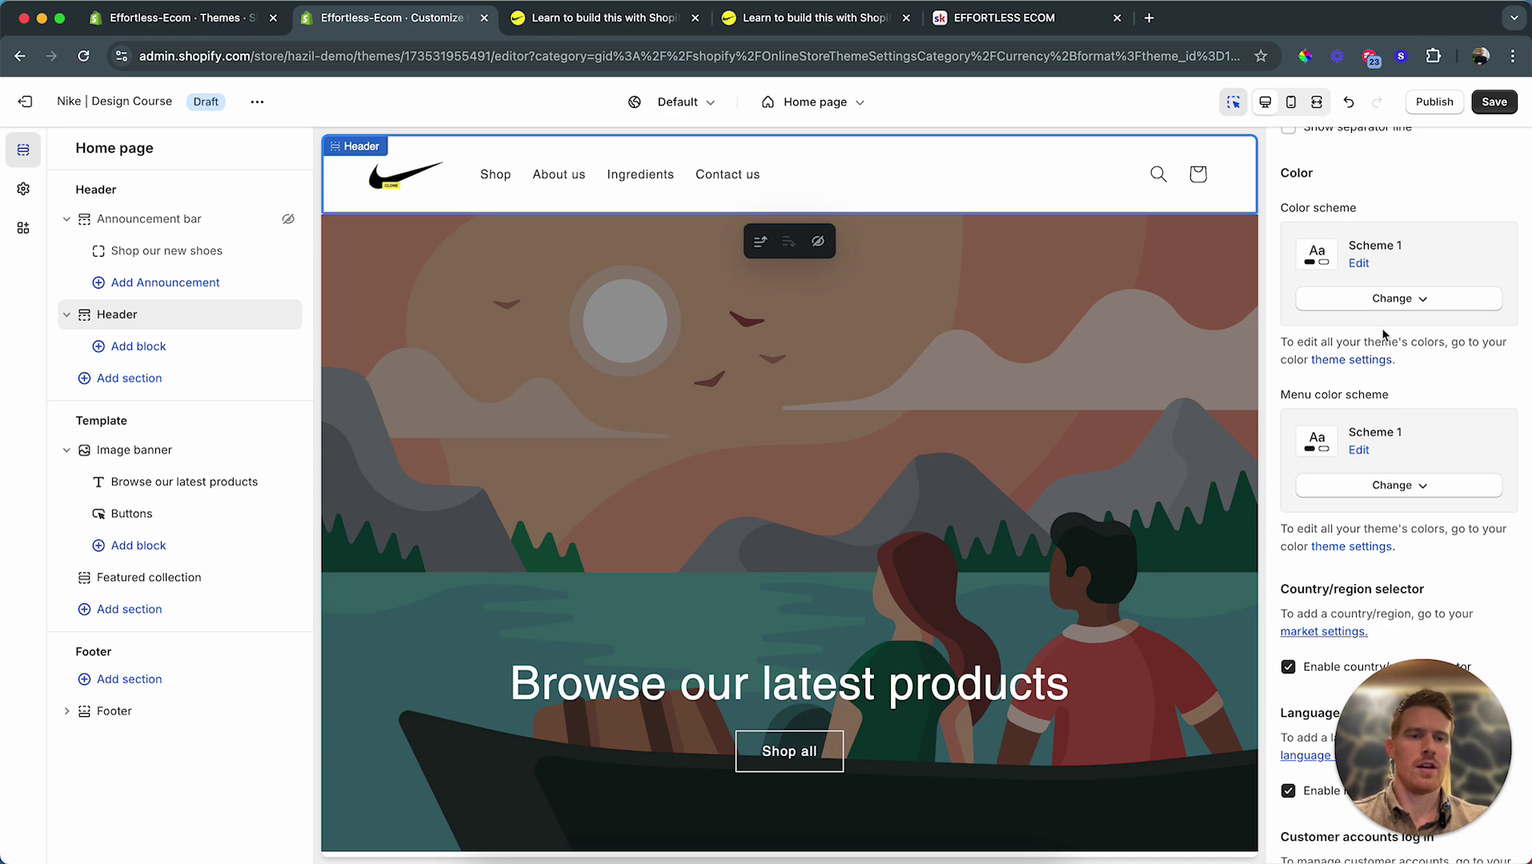
scroll(1386, 360, down, 6)
scroll(1320, 413, down, 2)
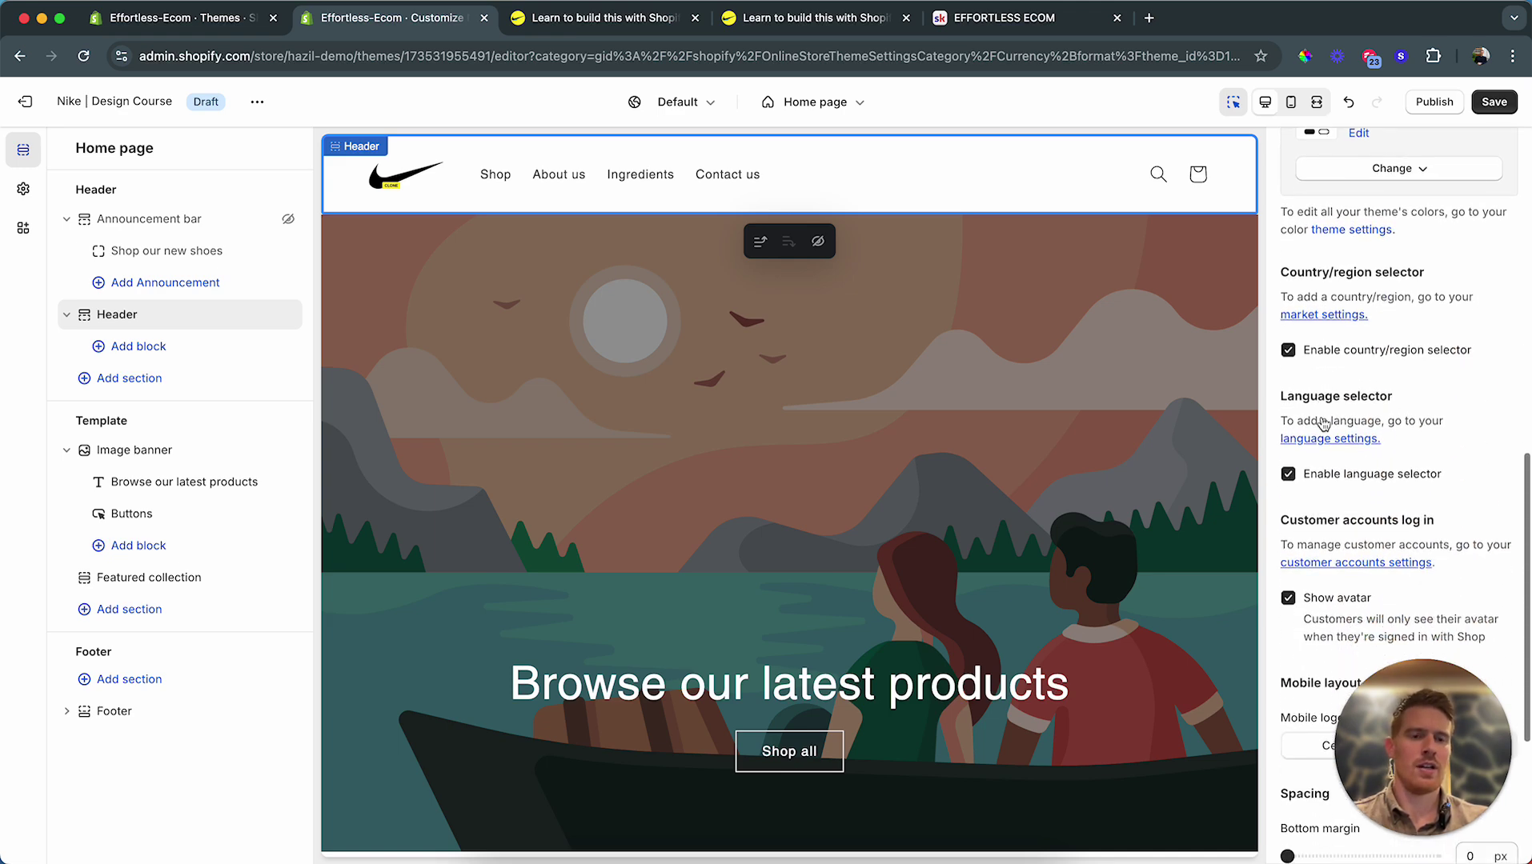
click(1289, 349)
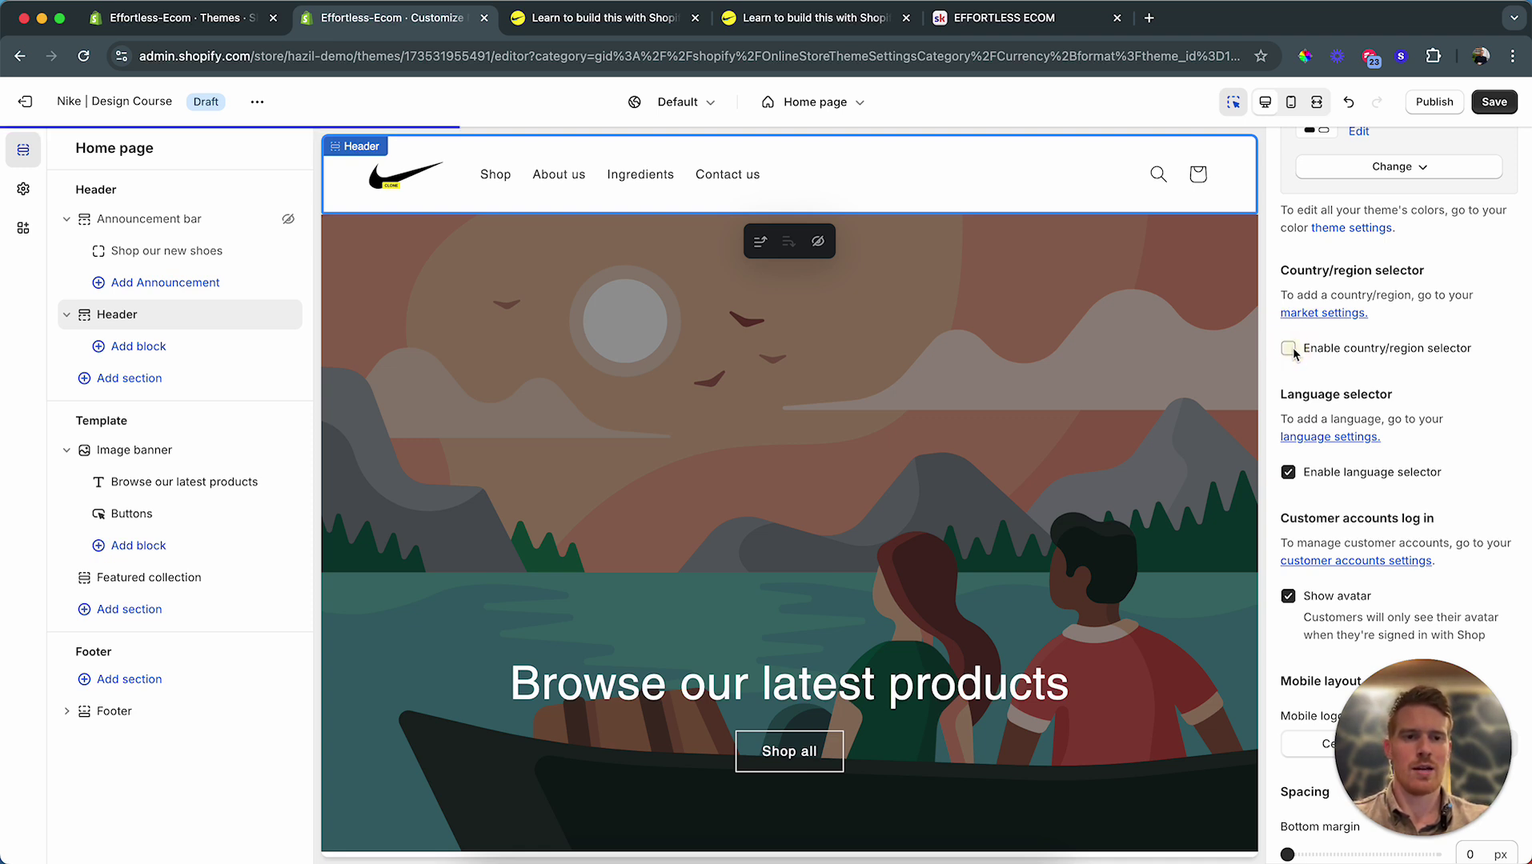
click(1289, 473)
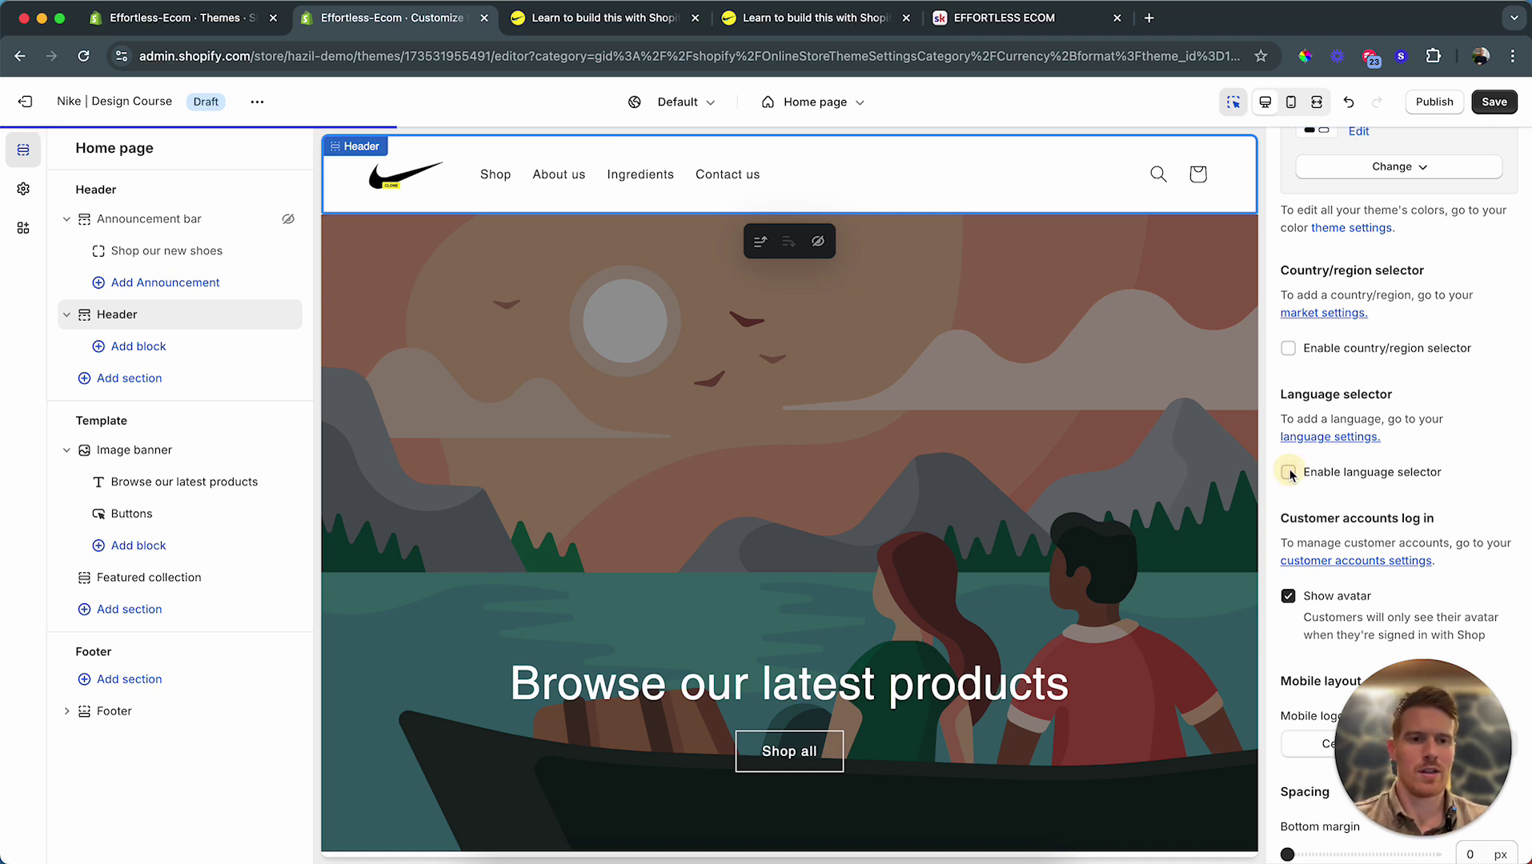
Step: Set the header's top and bottom padding to 16 px each and save the theme changes
scroll(1290, 474, down, 5)
scroll(1300, 395, down, 2)
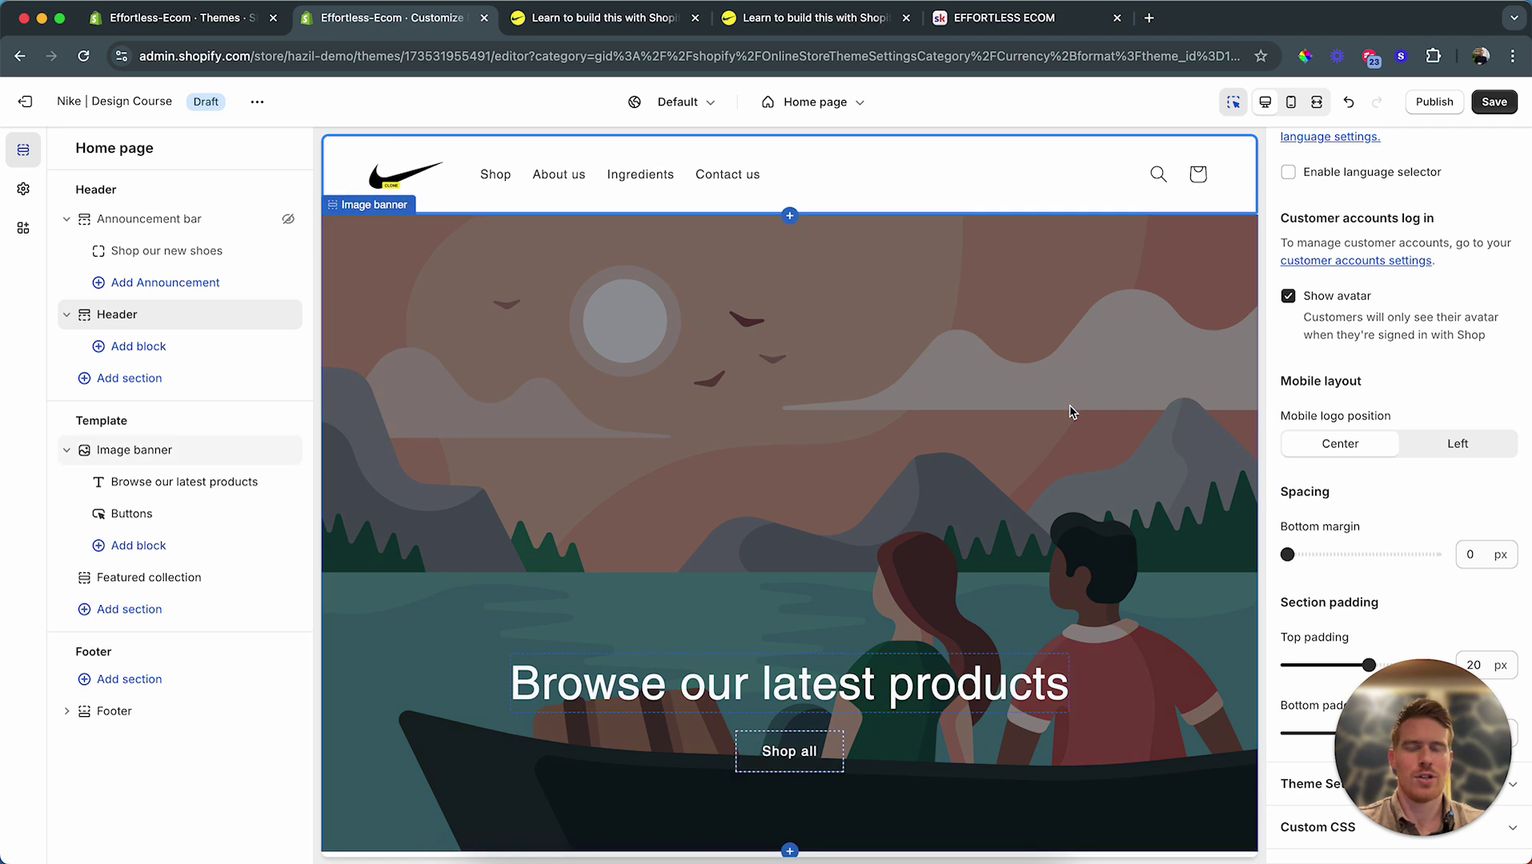
click(1368, 665)
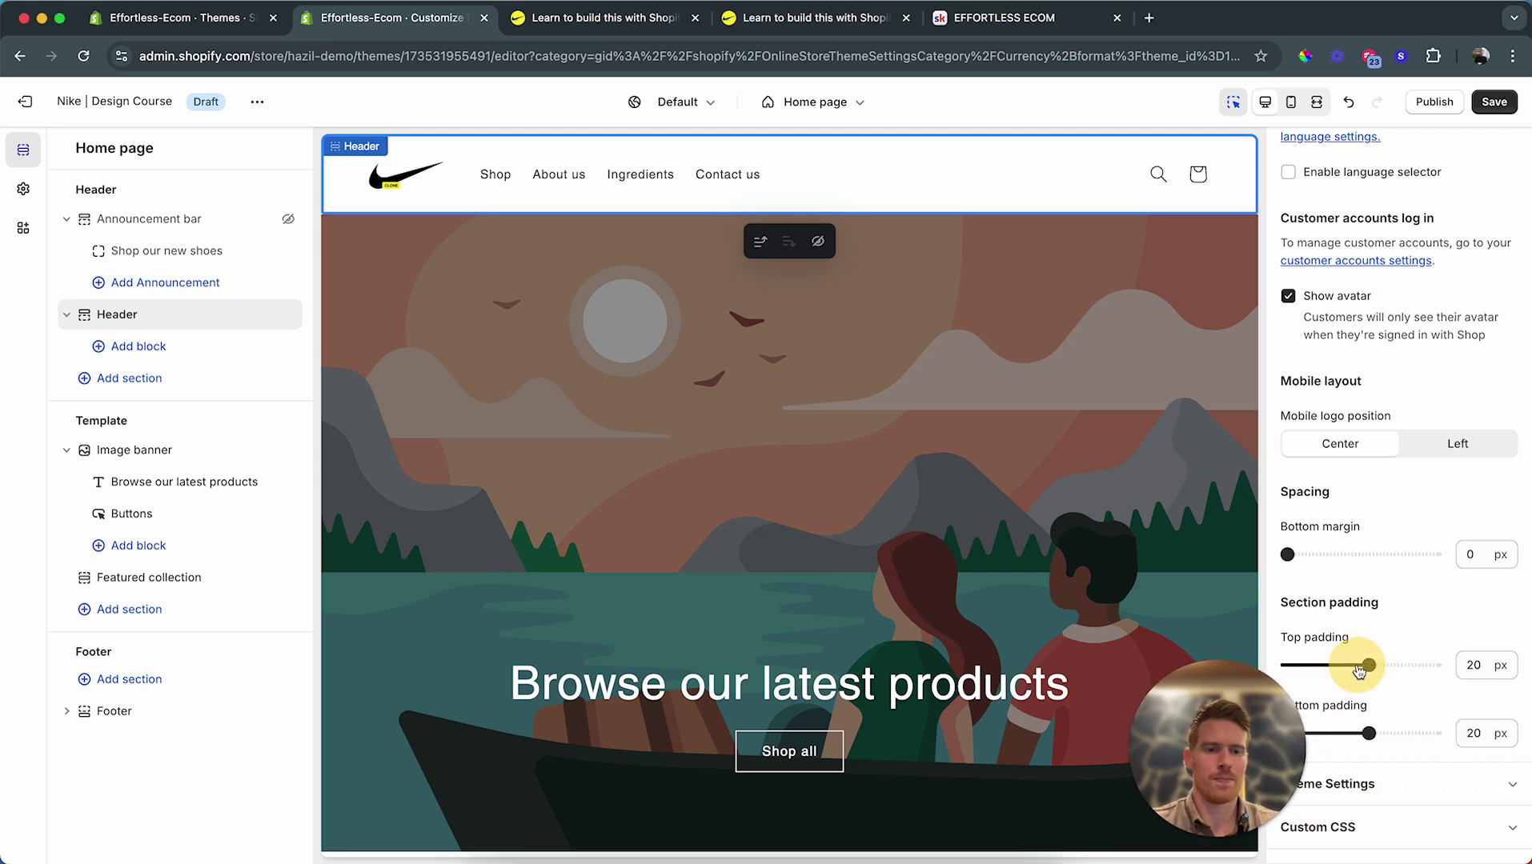
drag(1367, 665, 1347, 664)
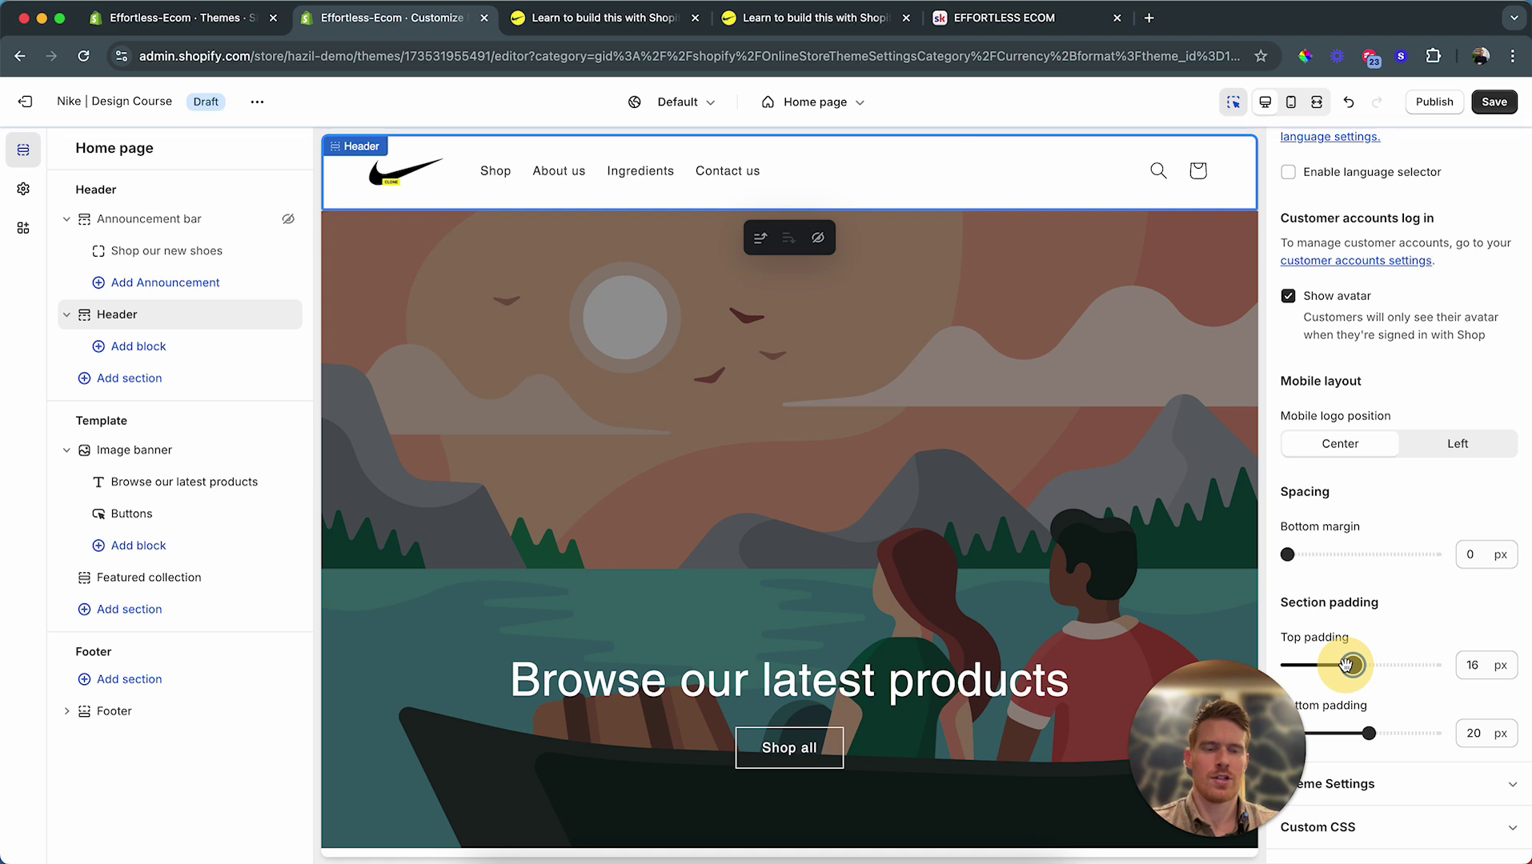
drag(1369, 733, 1354, 734)
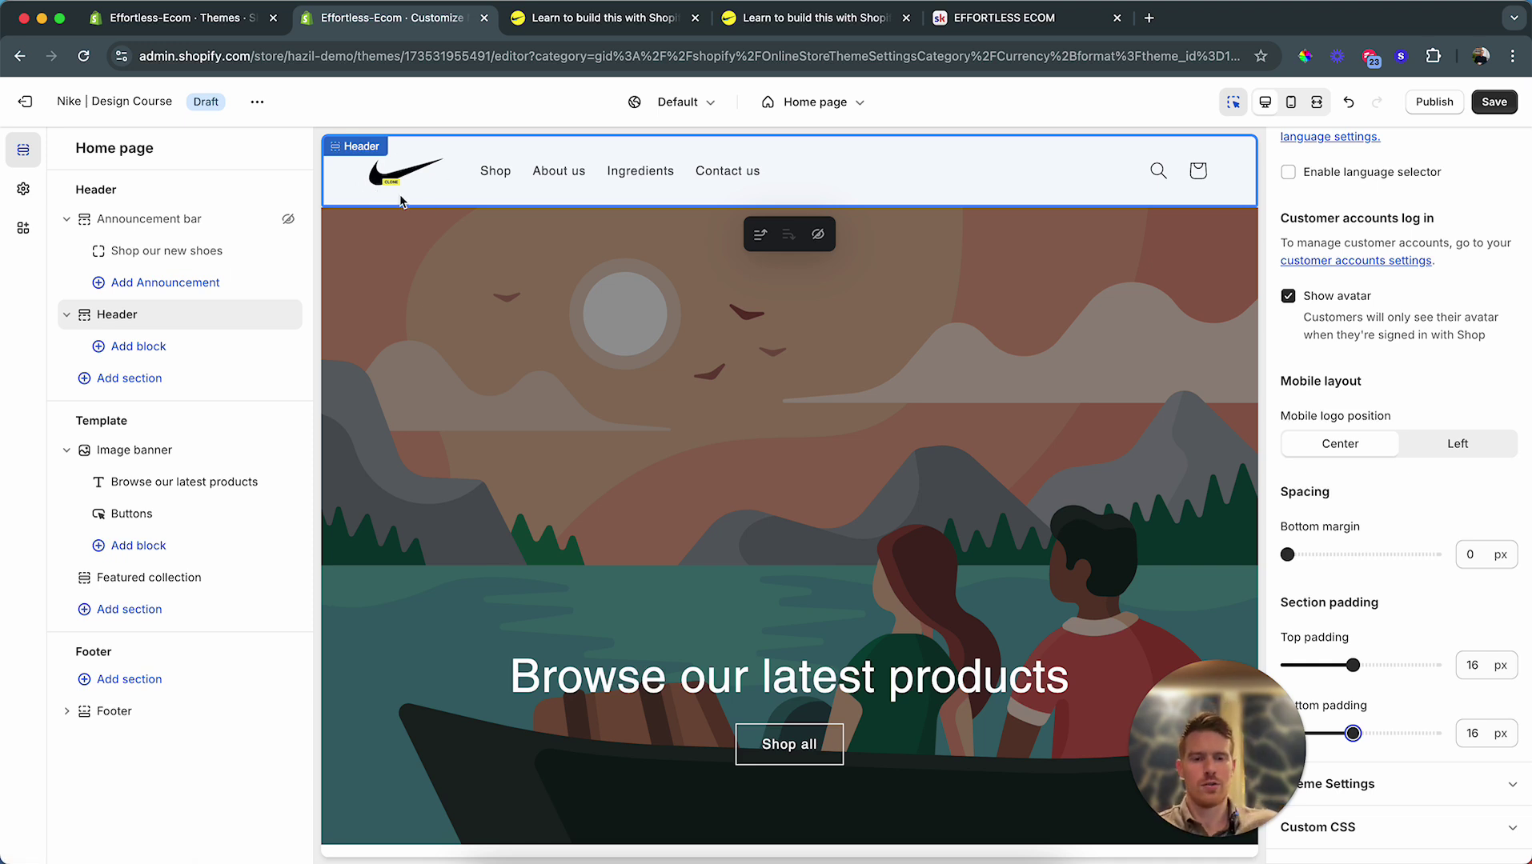
click(1490, 104)
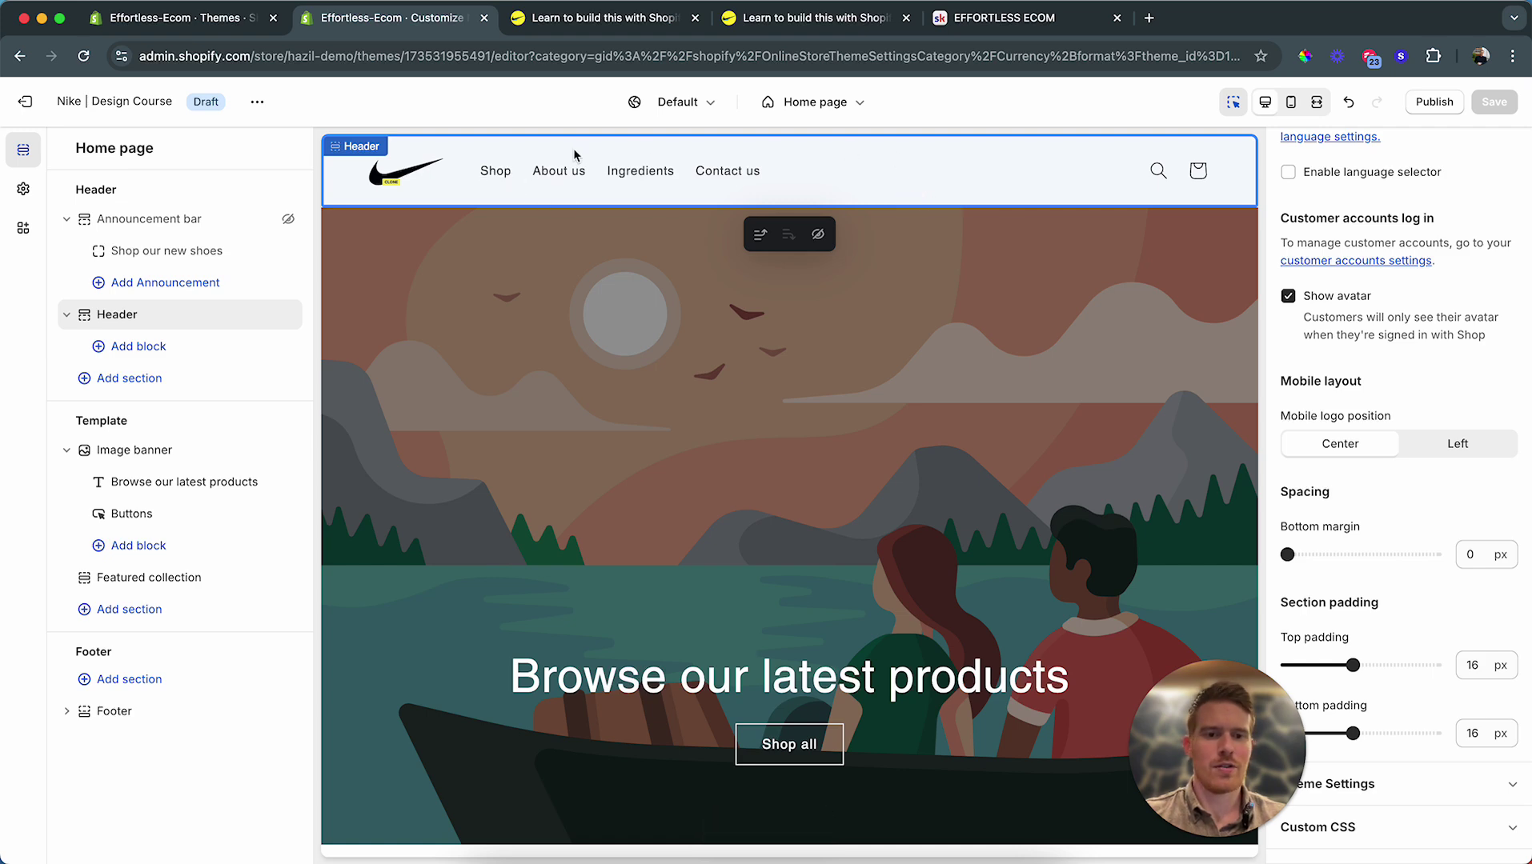
Step: Try the menu named "Header" as the header section's navigation menu
scroll(1480, 384, up, 15)
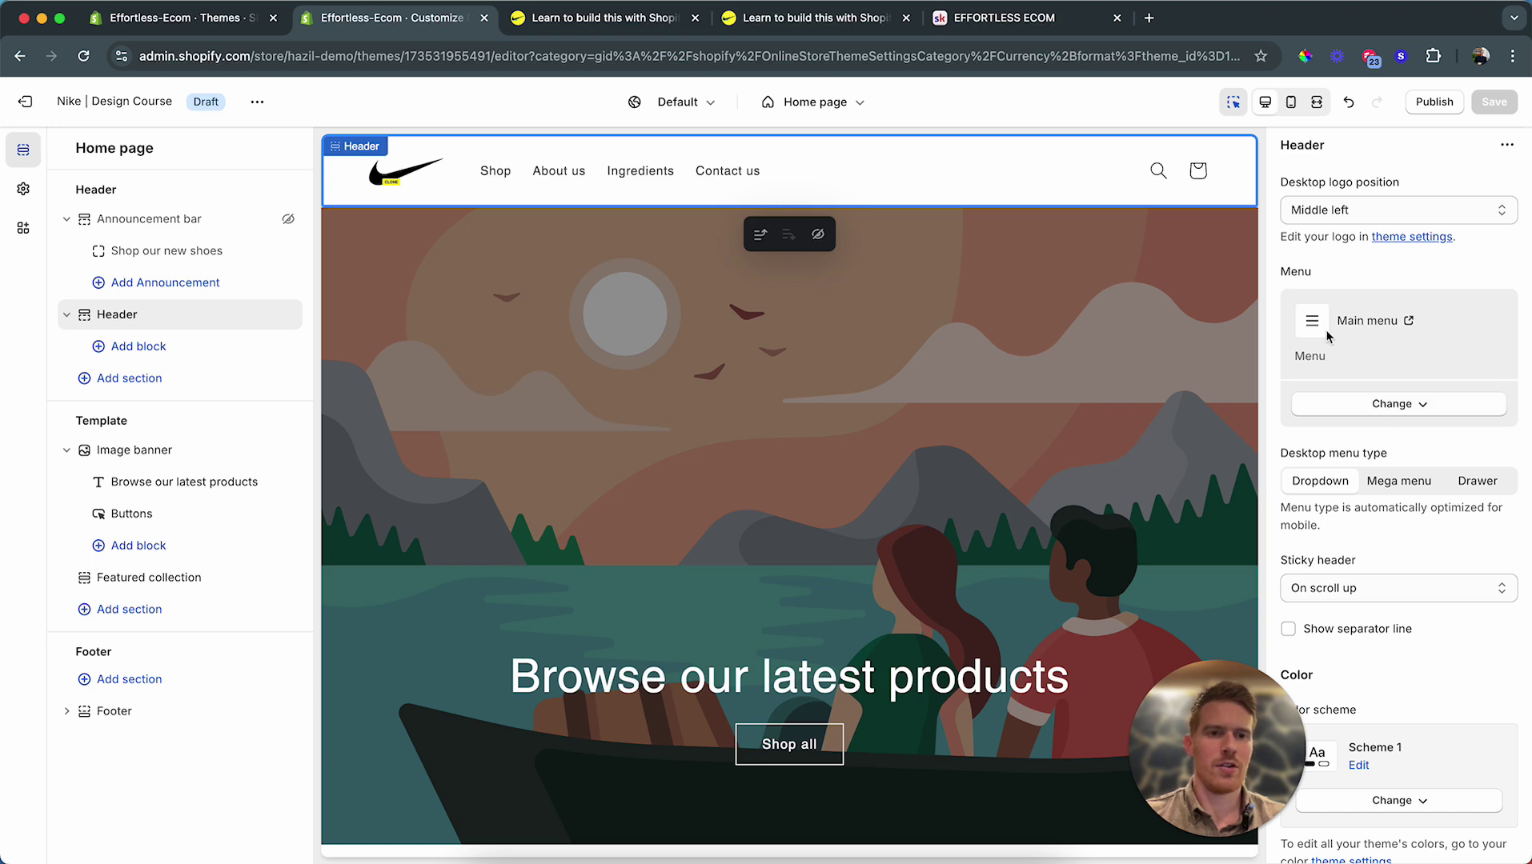
click(1396, 404)
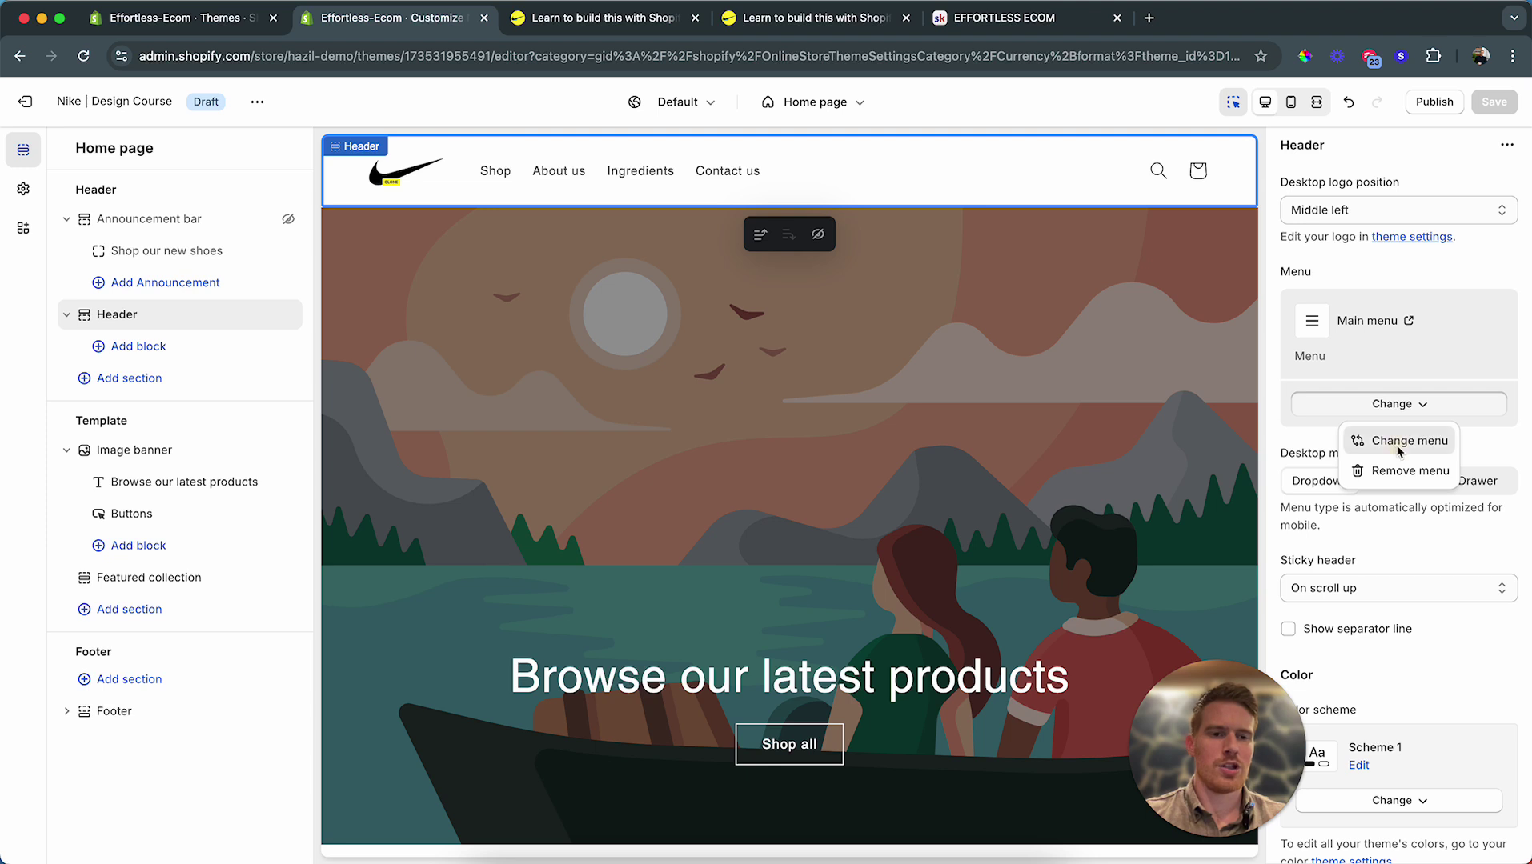
click(1399, 442)
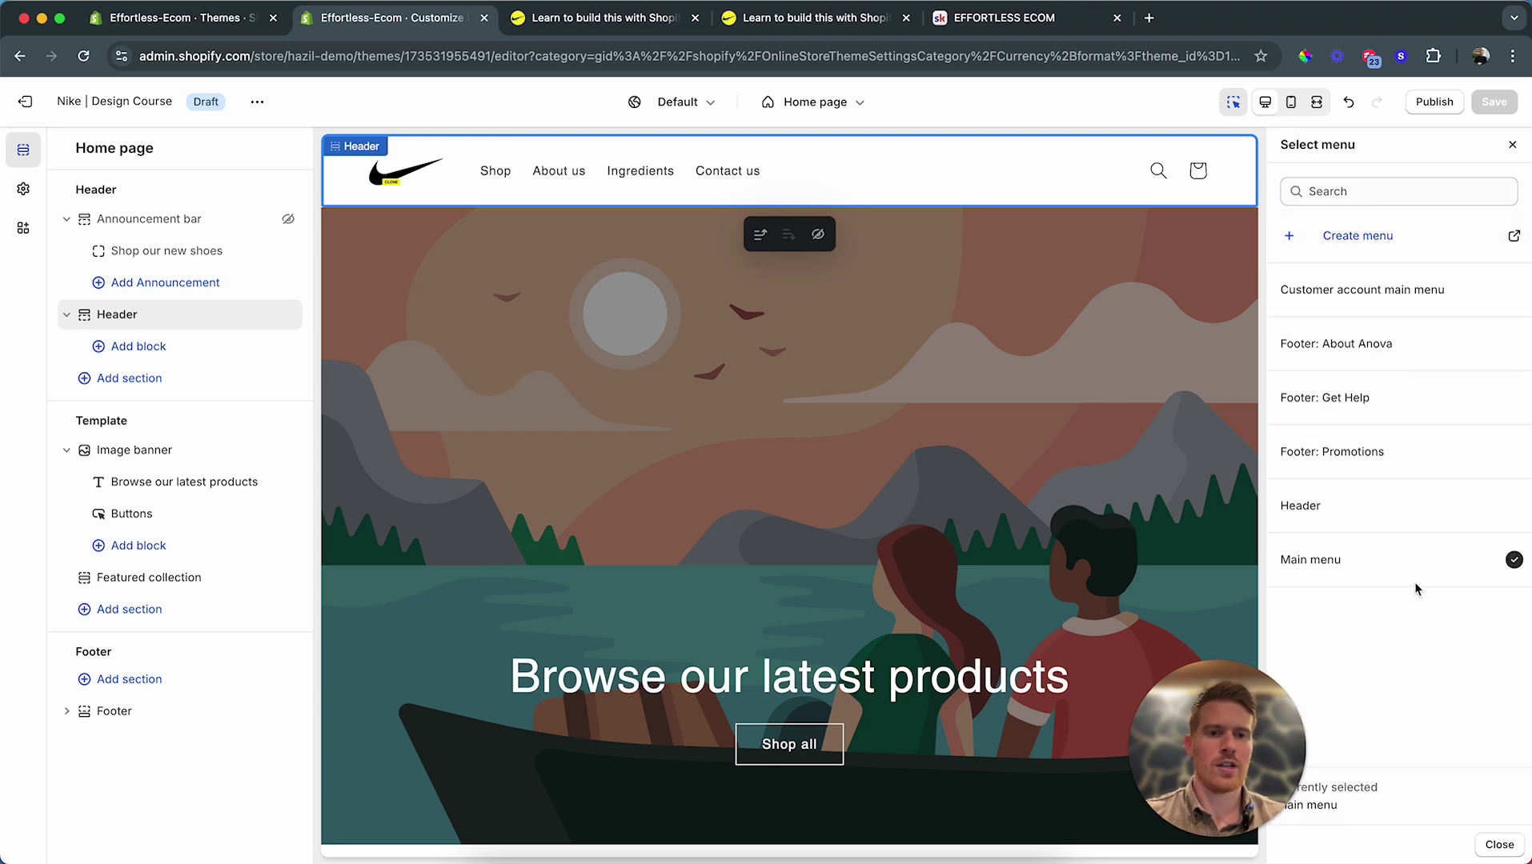
click(1405, 504)
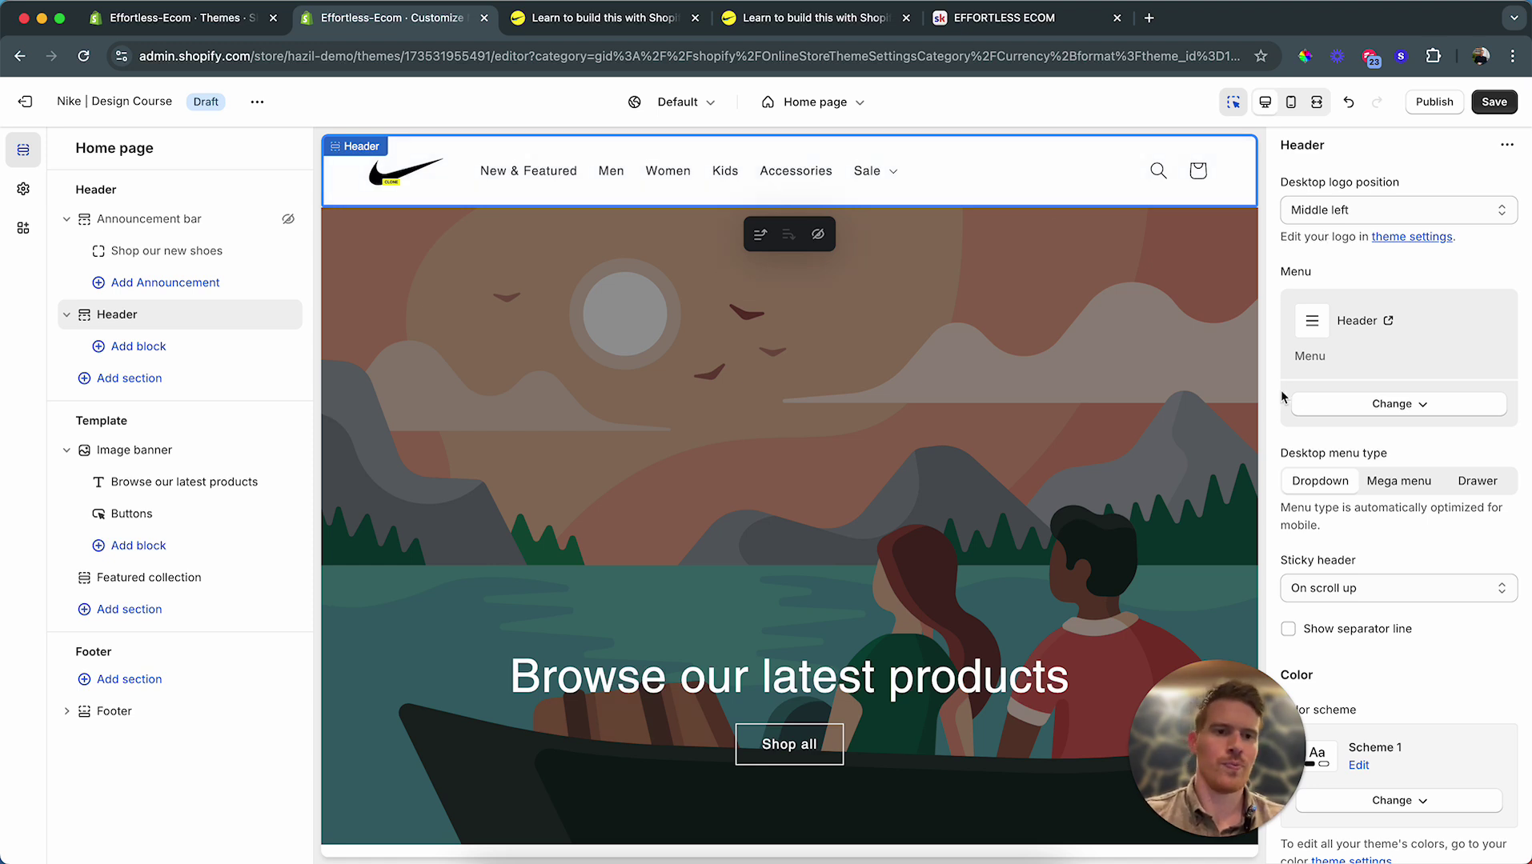
Step: Switch the header section's navigation menu back to "Main menu"
click(1405, 405)
click(1393, 453)
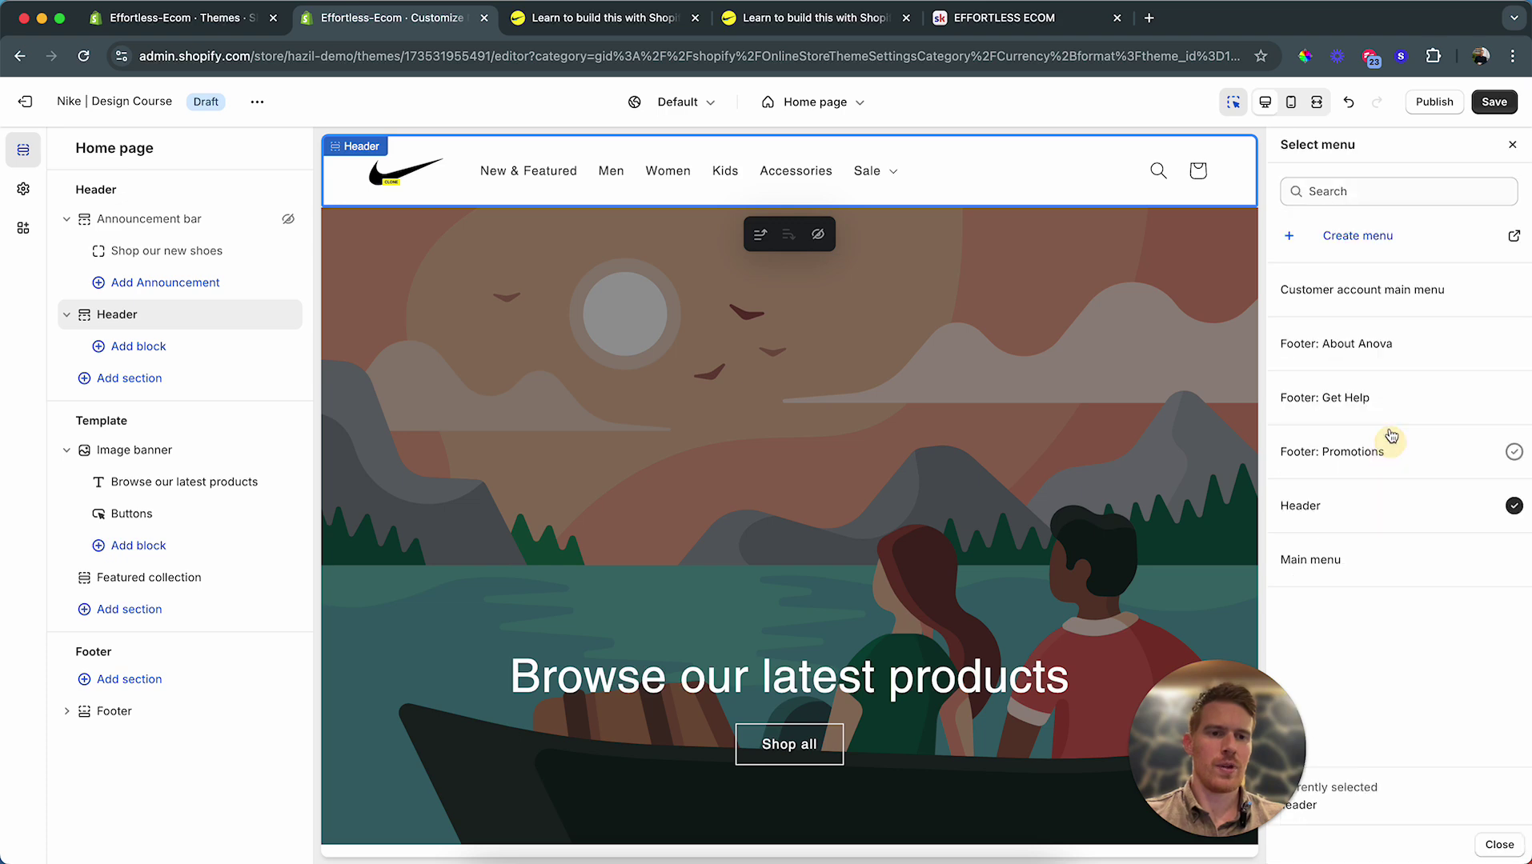
click(1382, 560)
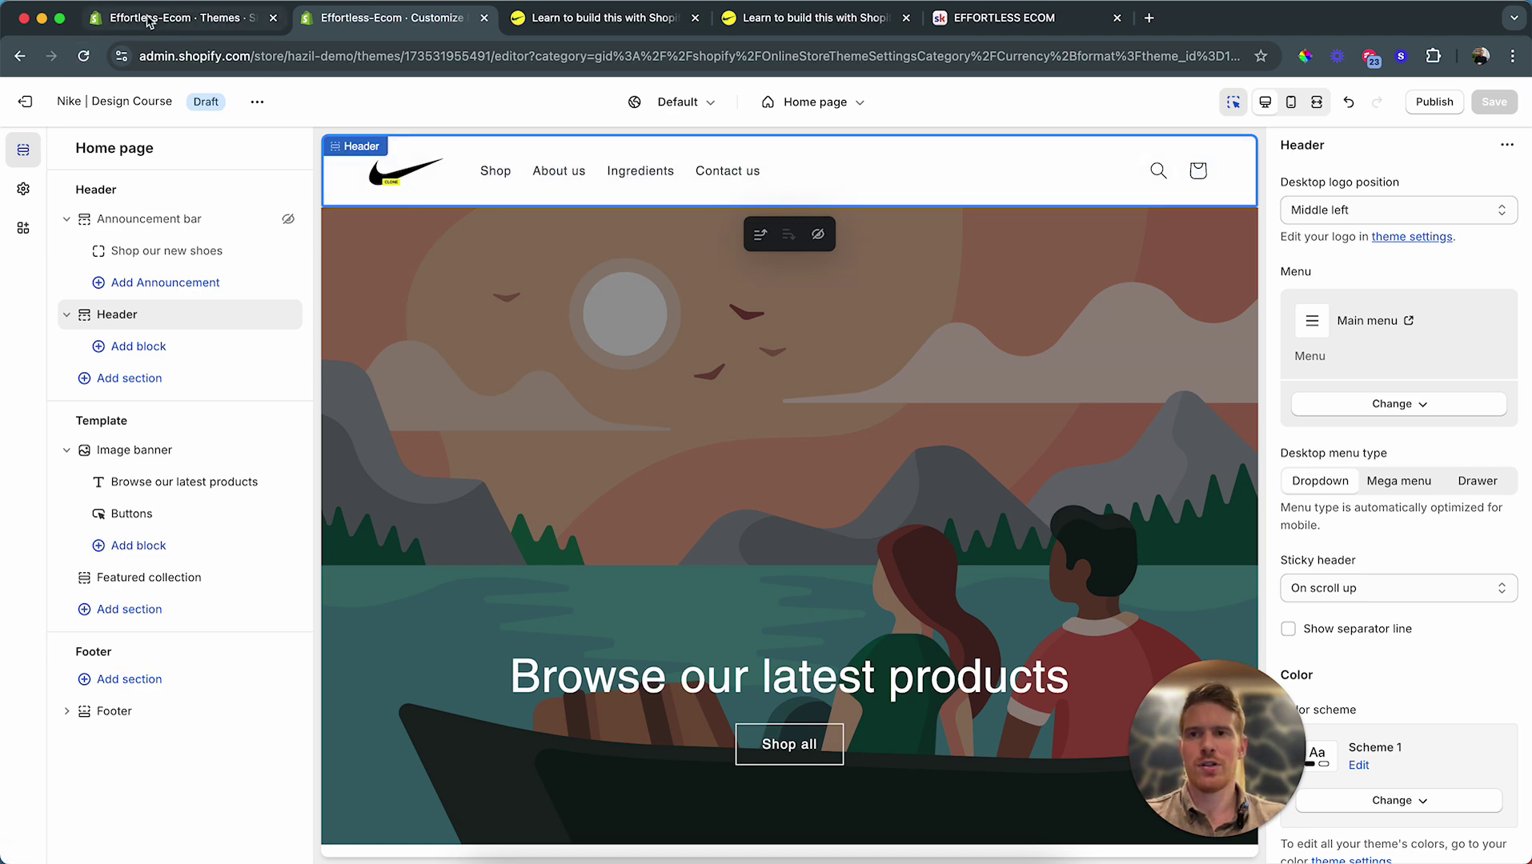
Step: Go to the store admin and open "Main menu" from the online store's navigation menus
click(205, 24)
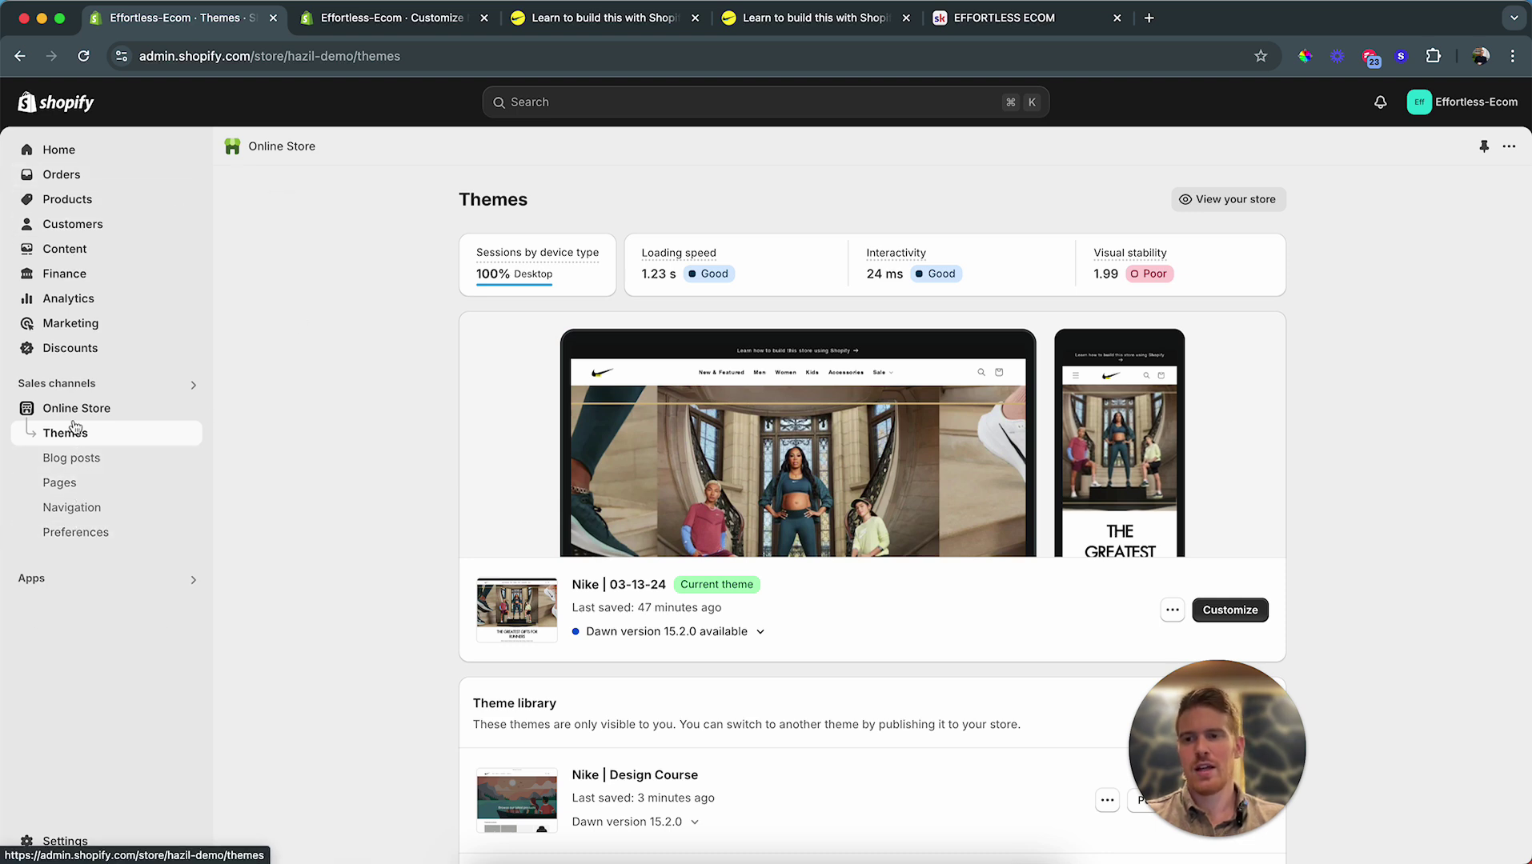
click(69, 510)
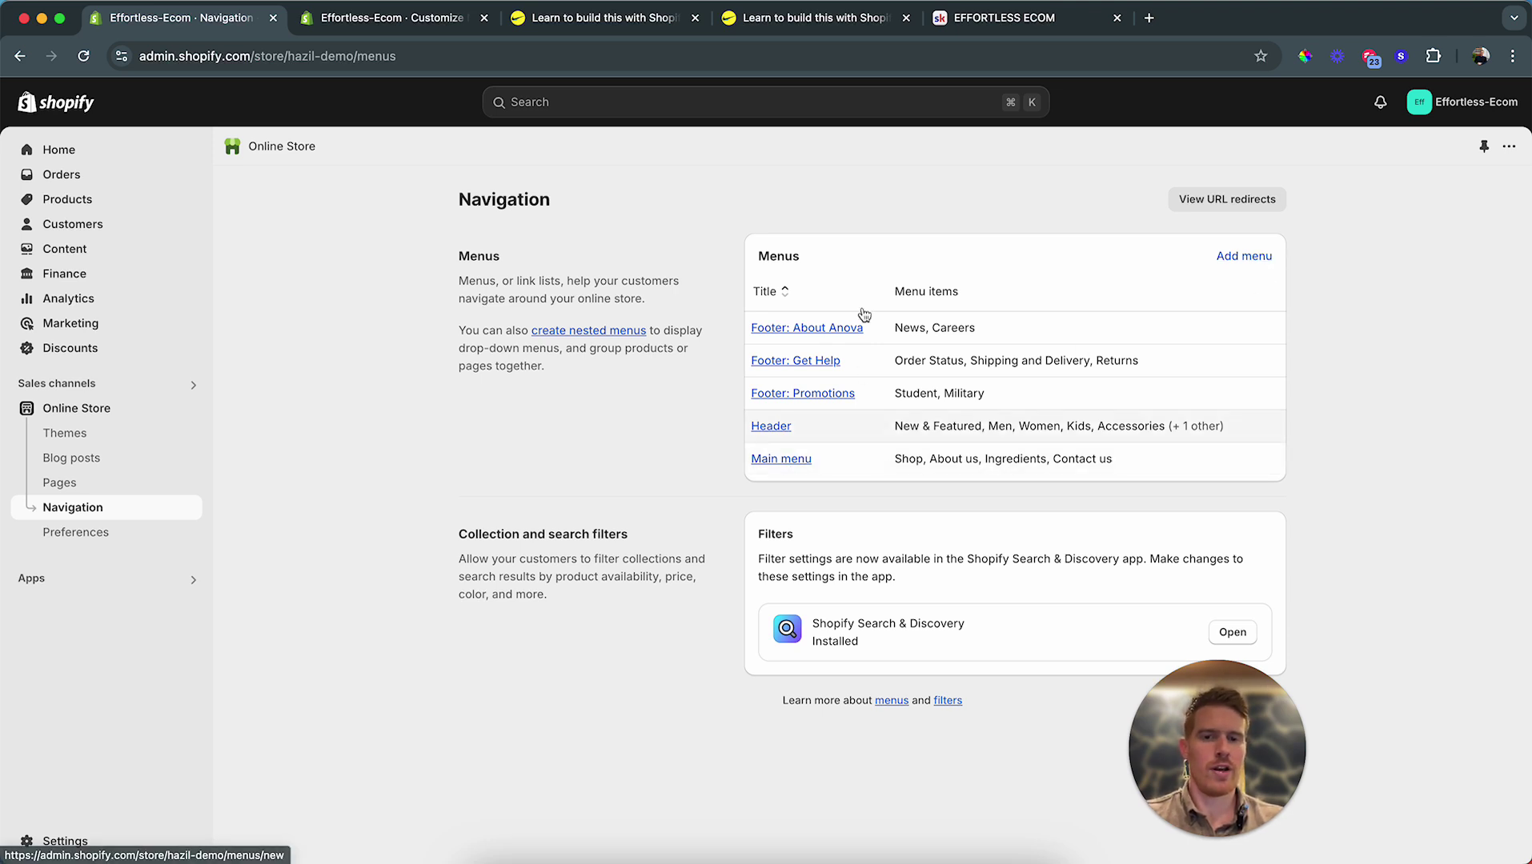
click(776, 460)
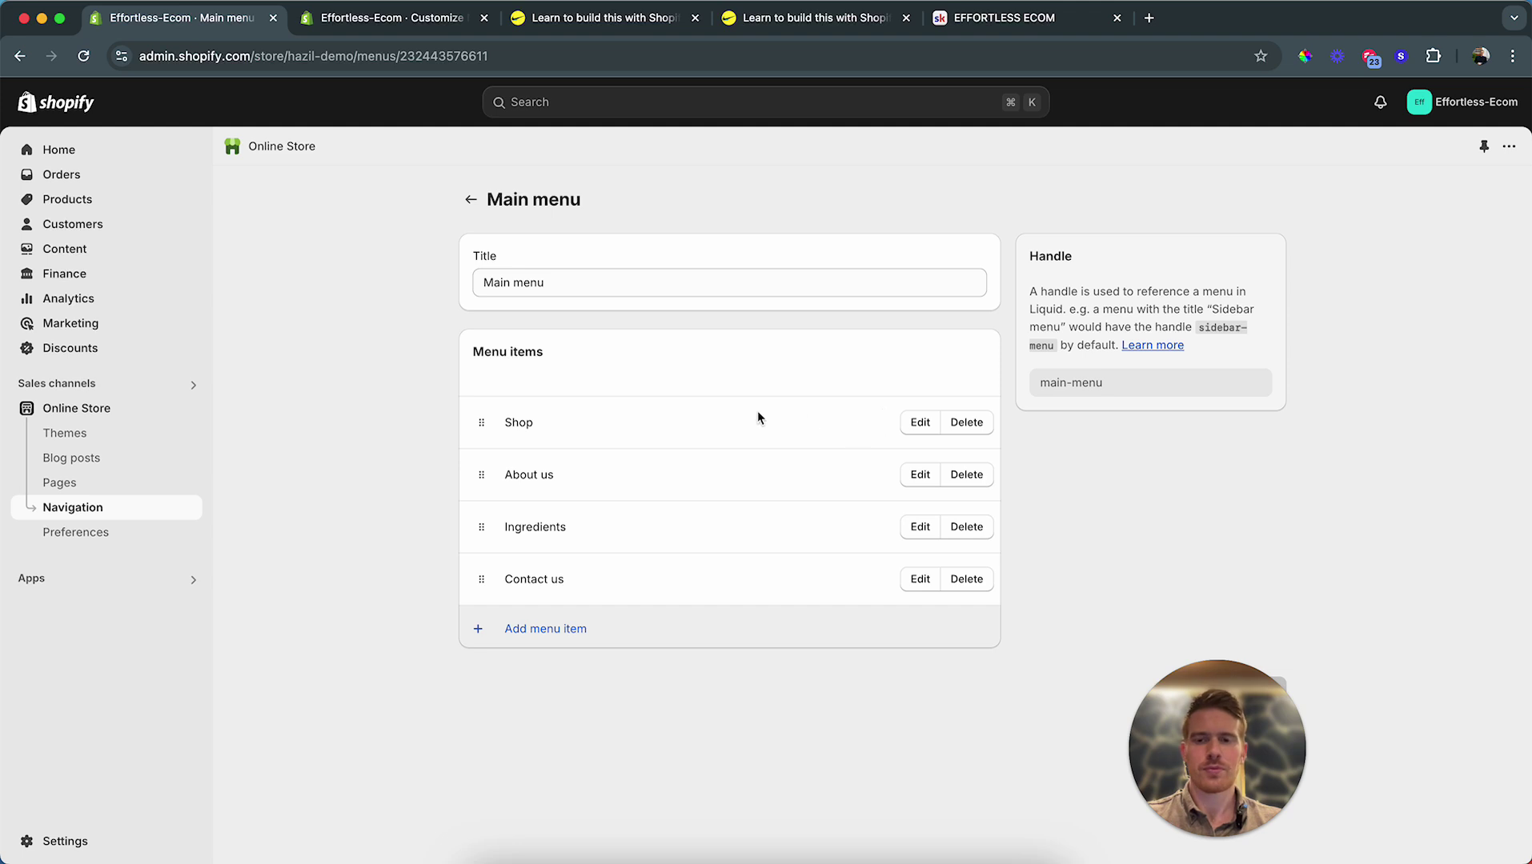
Step: Briefly open and dismiss the edit form of the Shop menu item, and open a blank form for adding a menu item
click(916, 426)
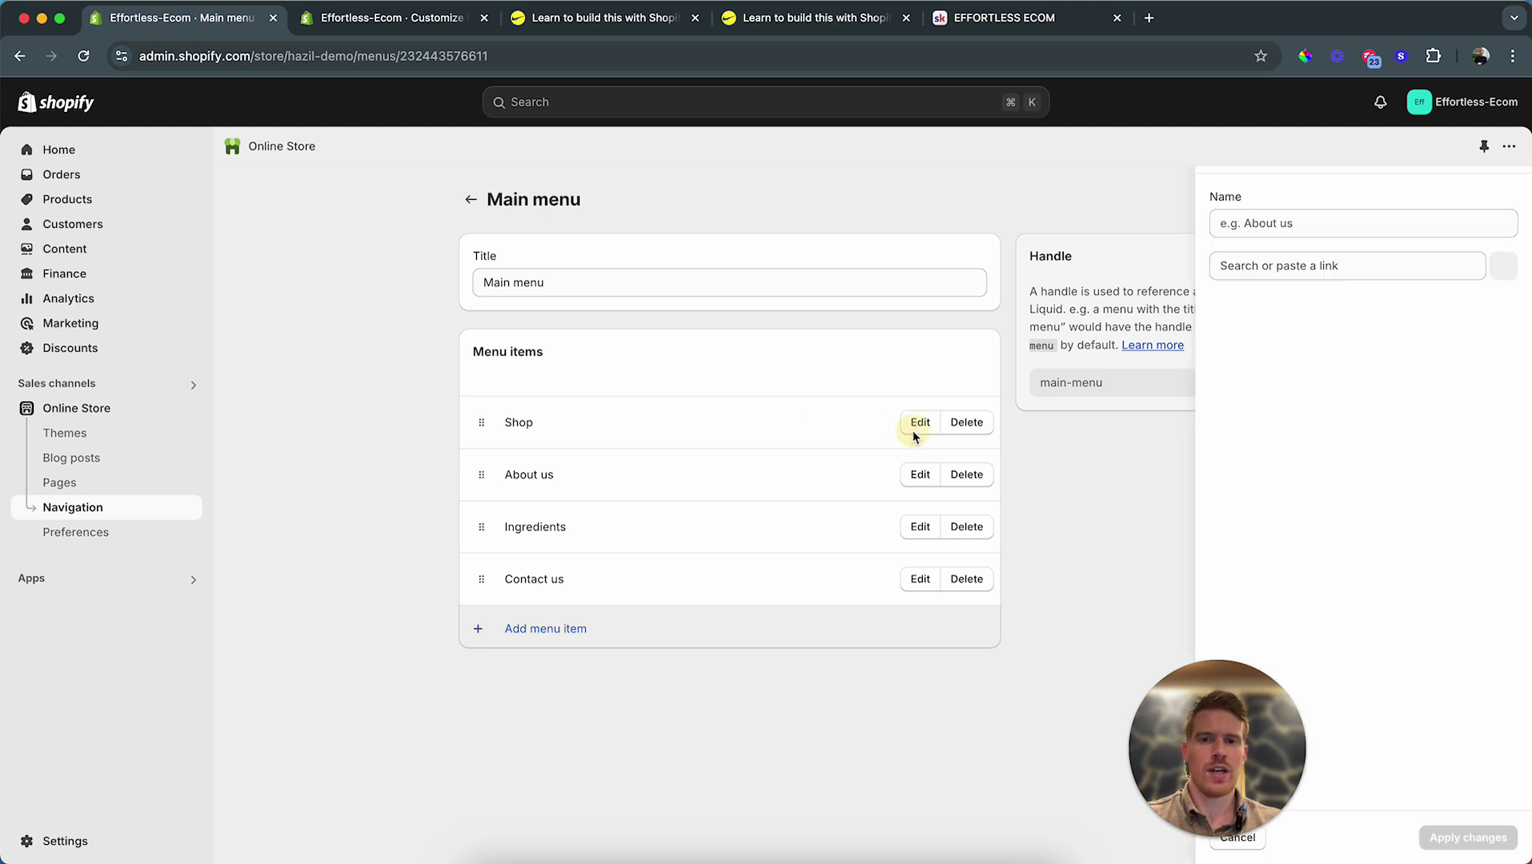
click(1119, 449)
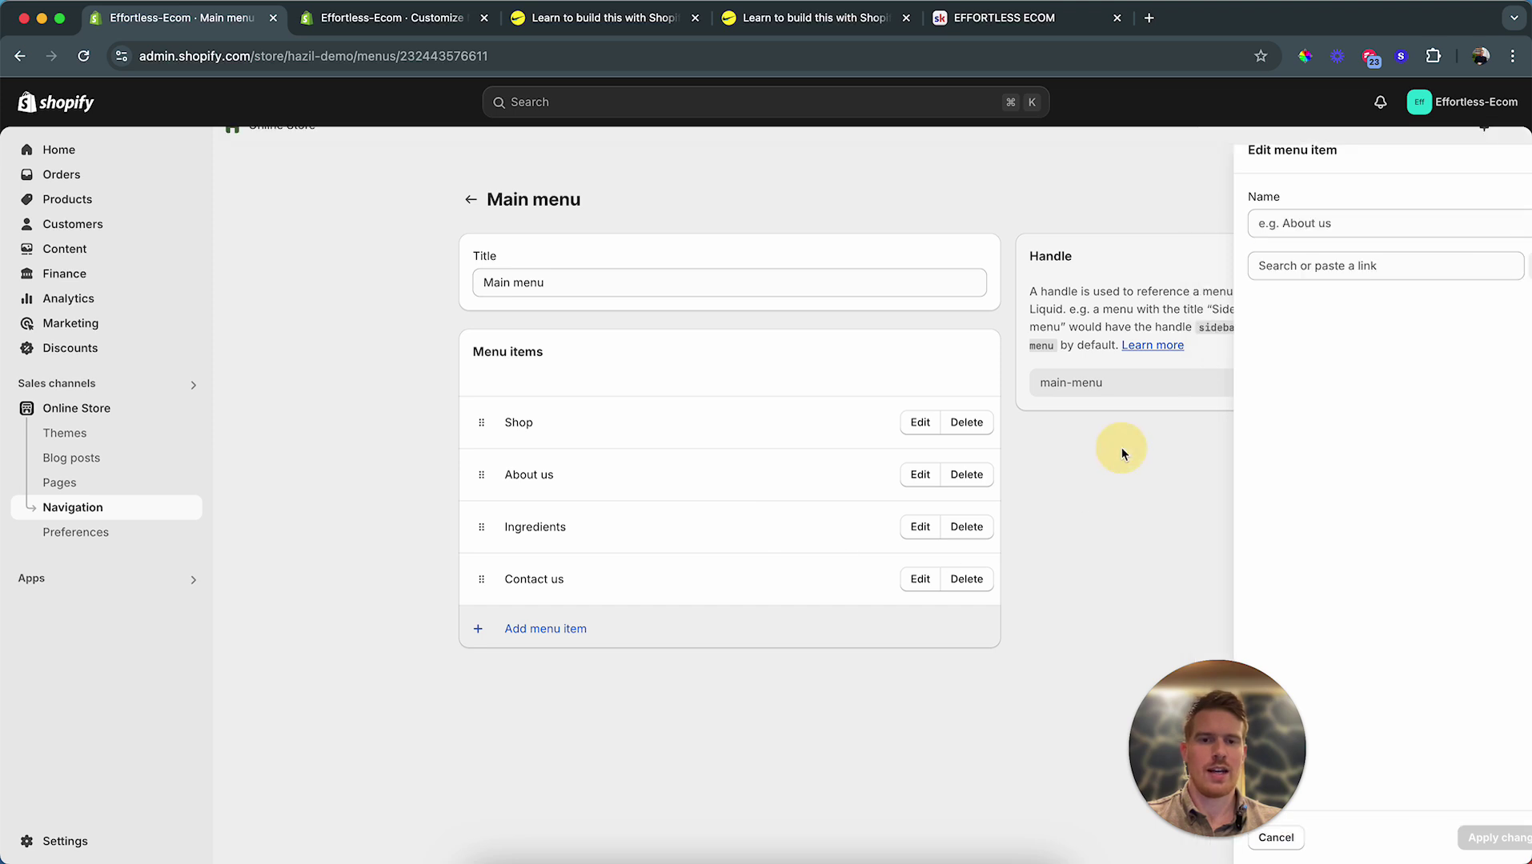
click(538, 633)
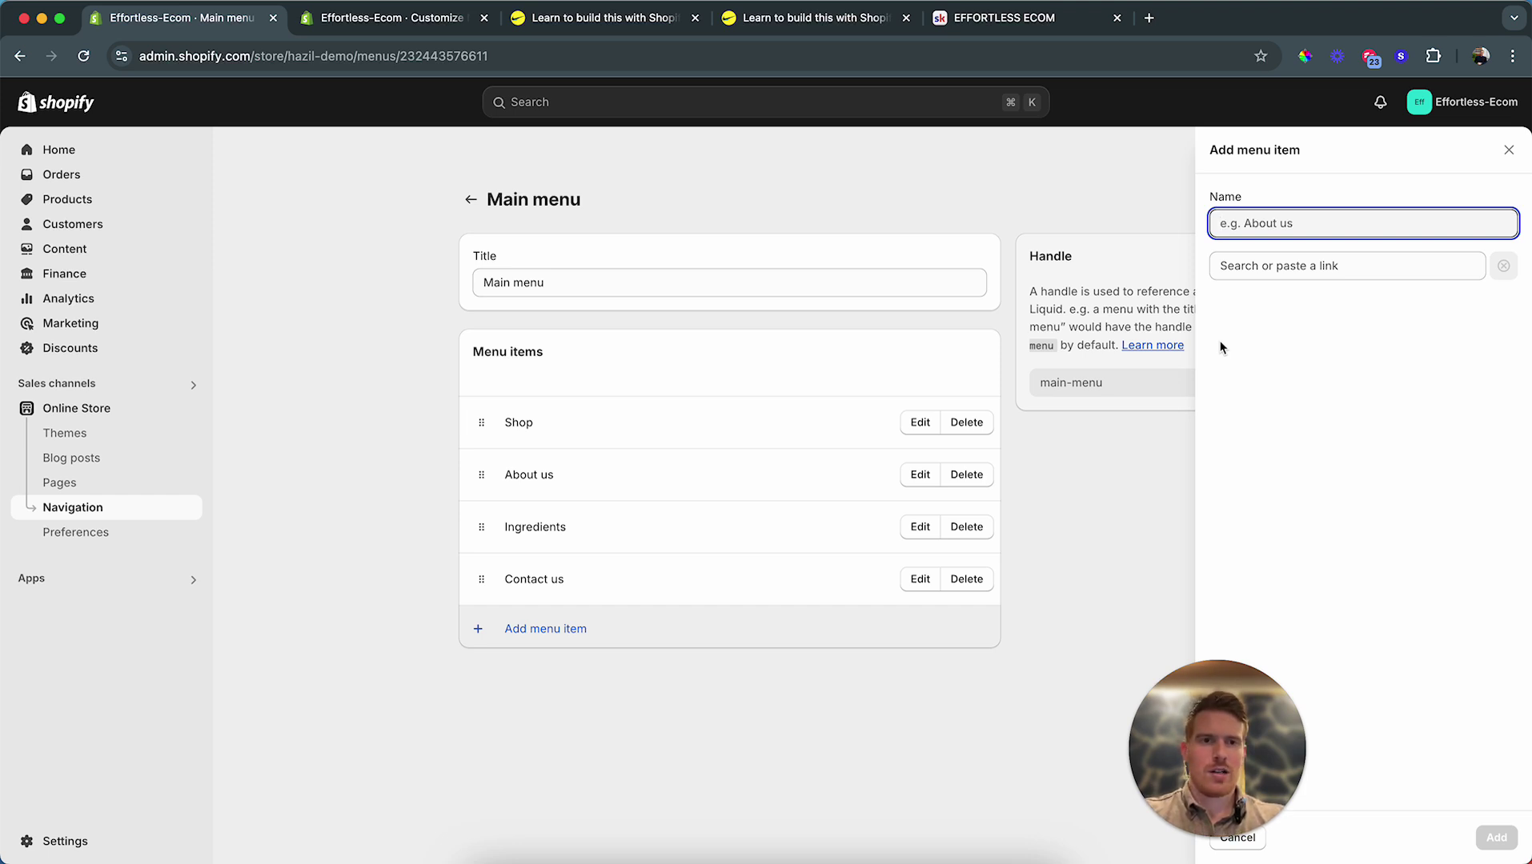
key(super+k)
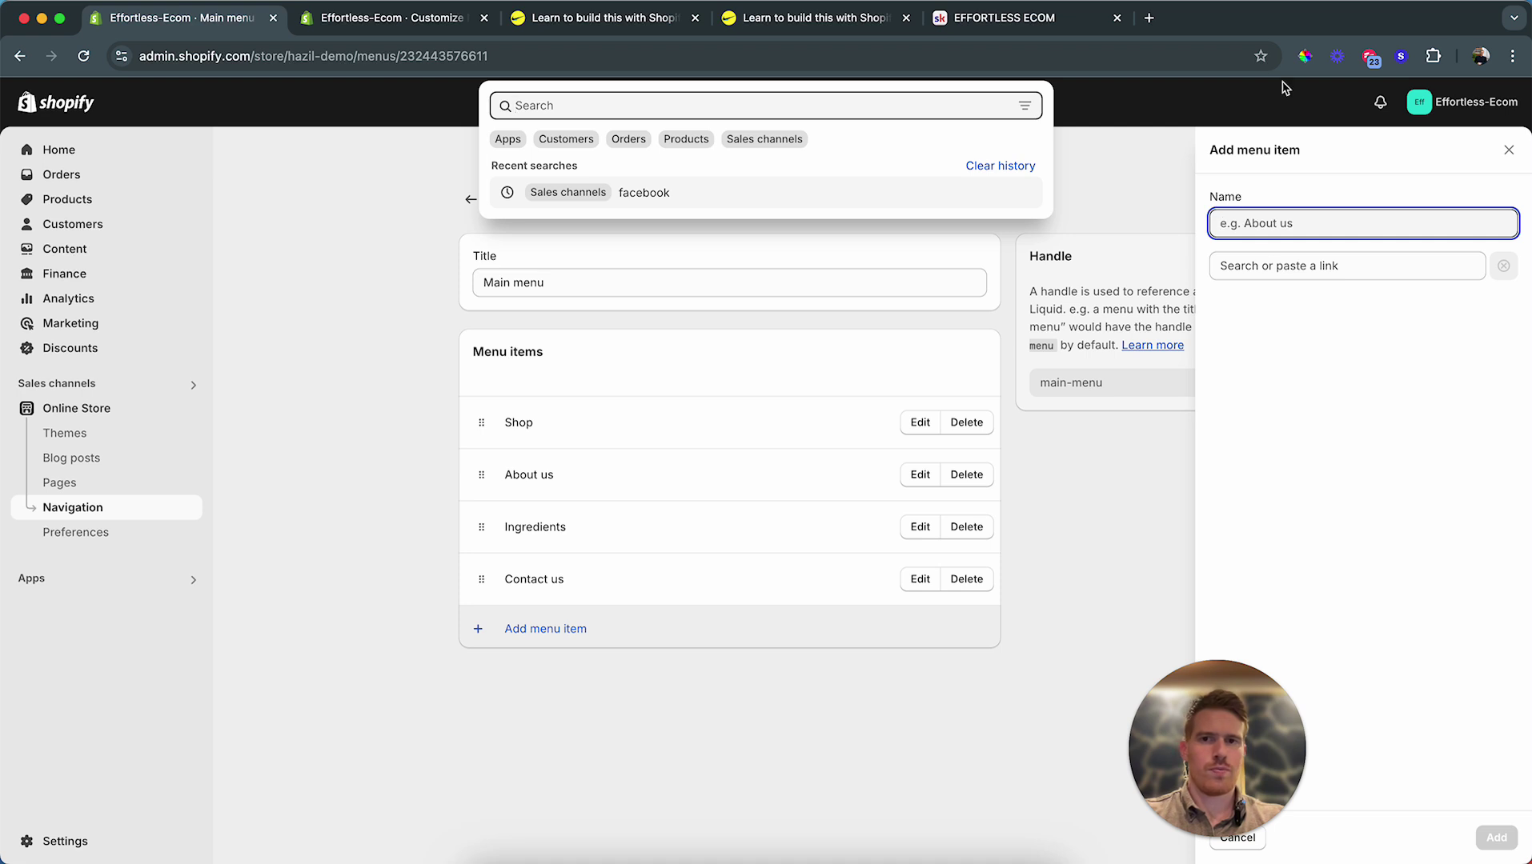
click(1299, 224)
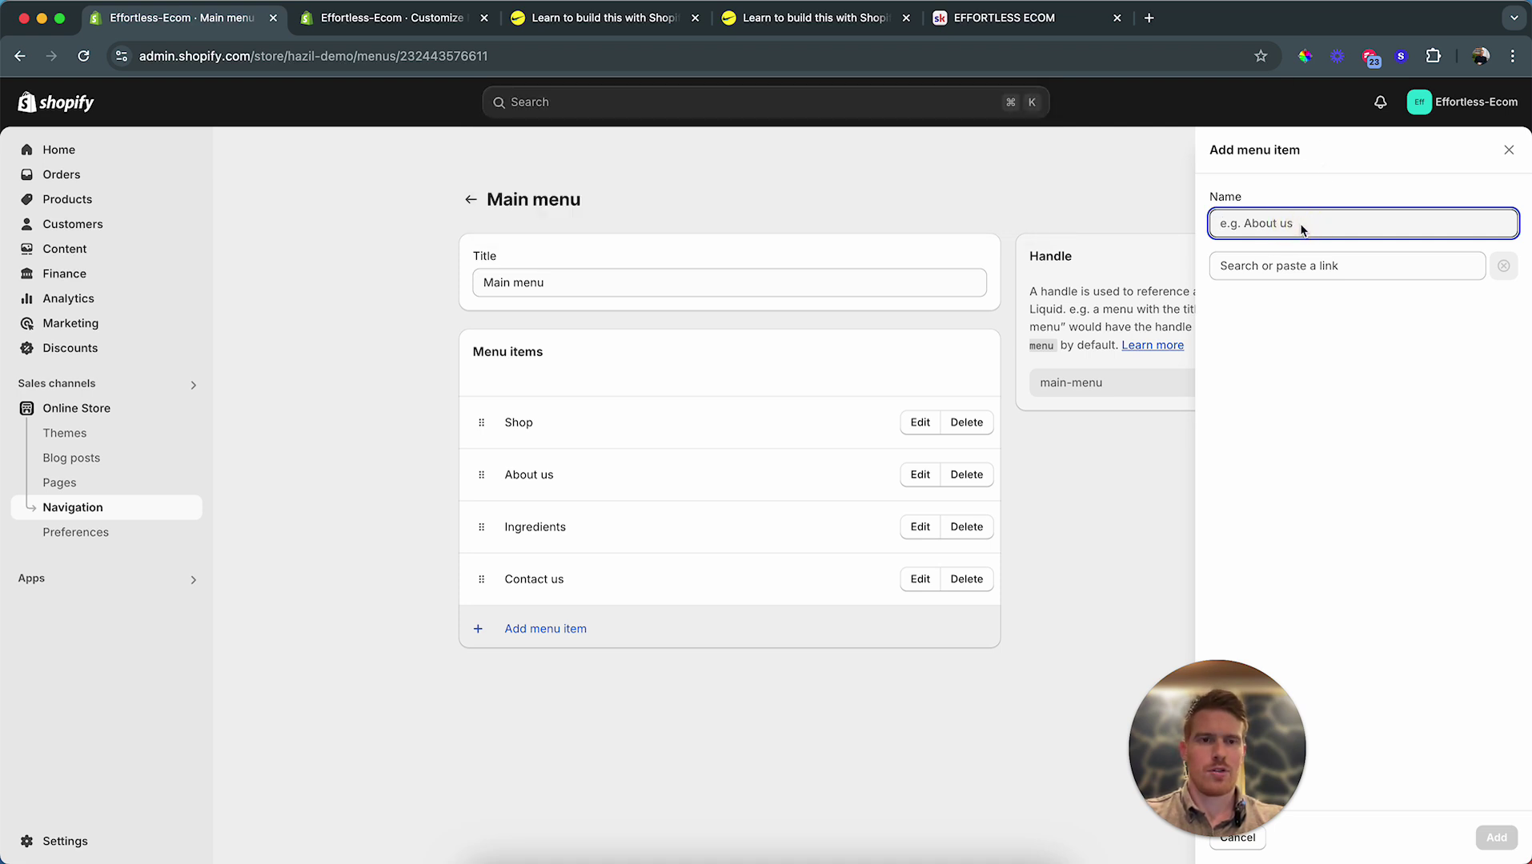
drag(1228, 718, 1052, 718)
click(1278, 229)
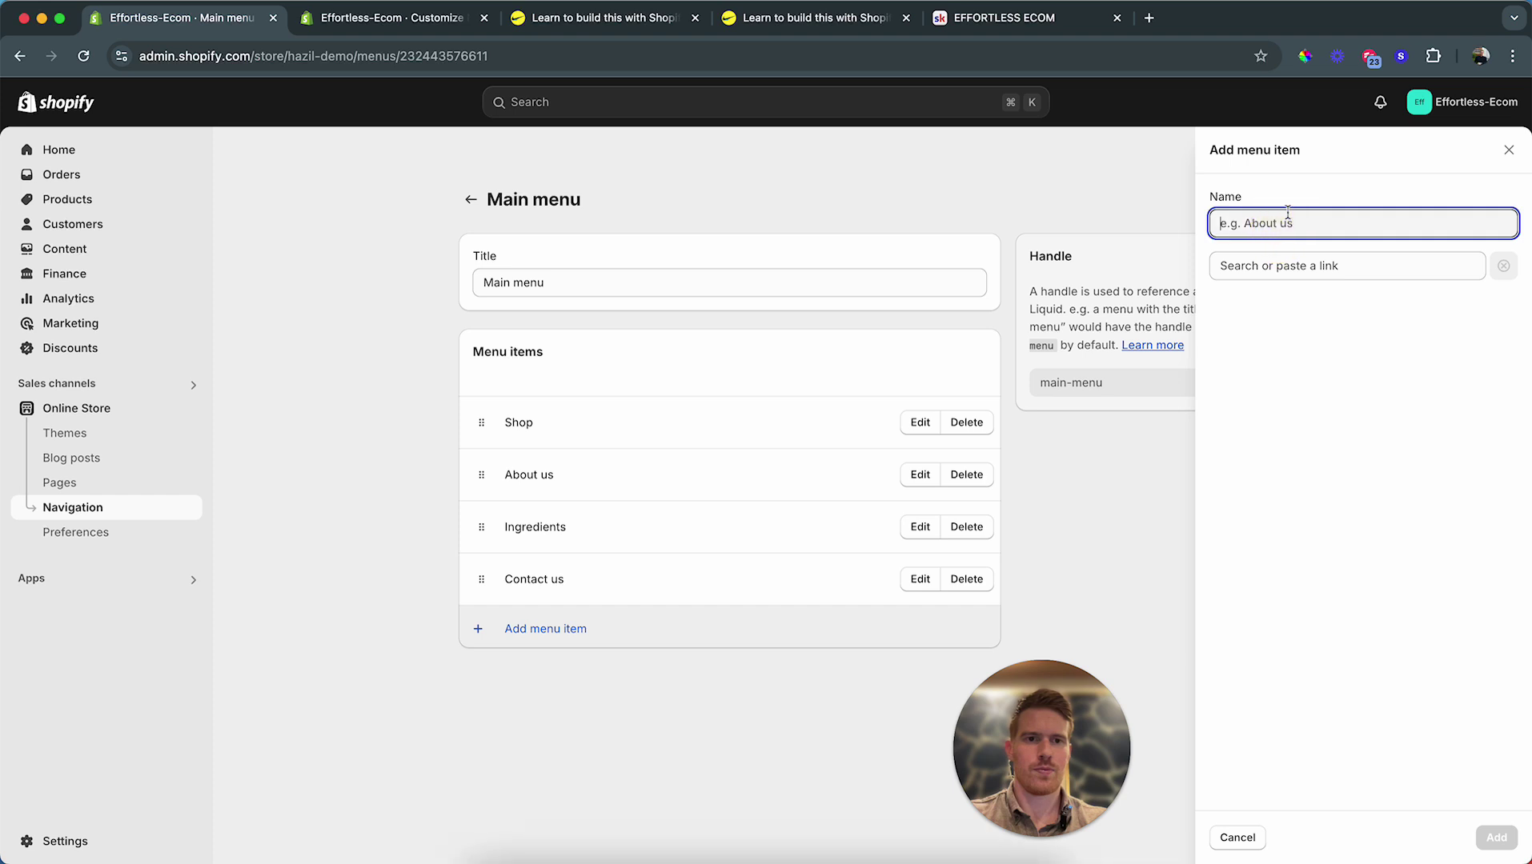
key(super+k)
click(1252, 229)
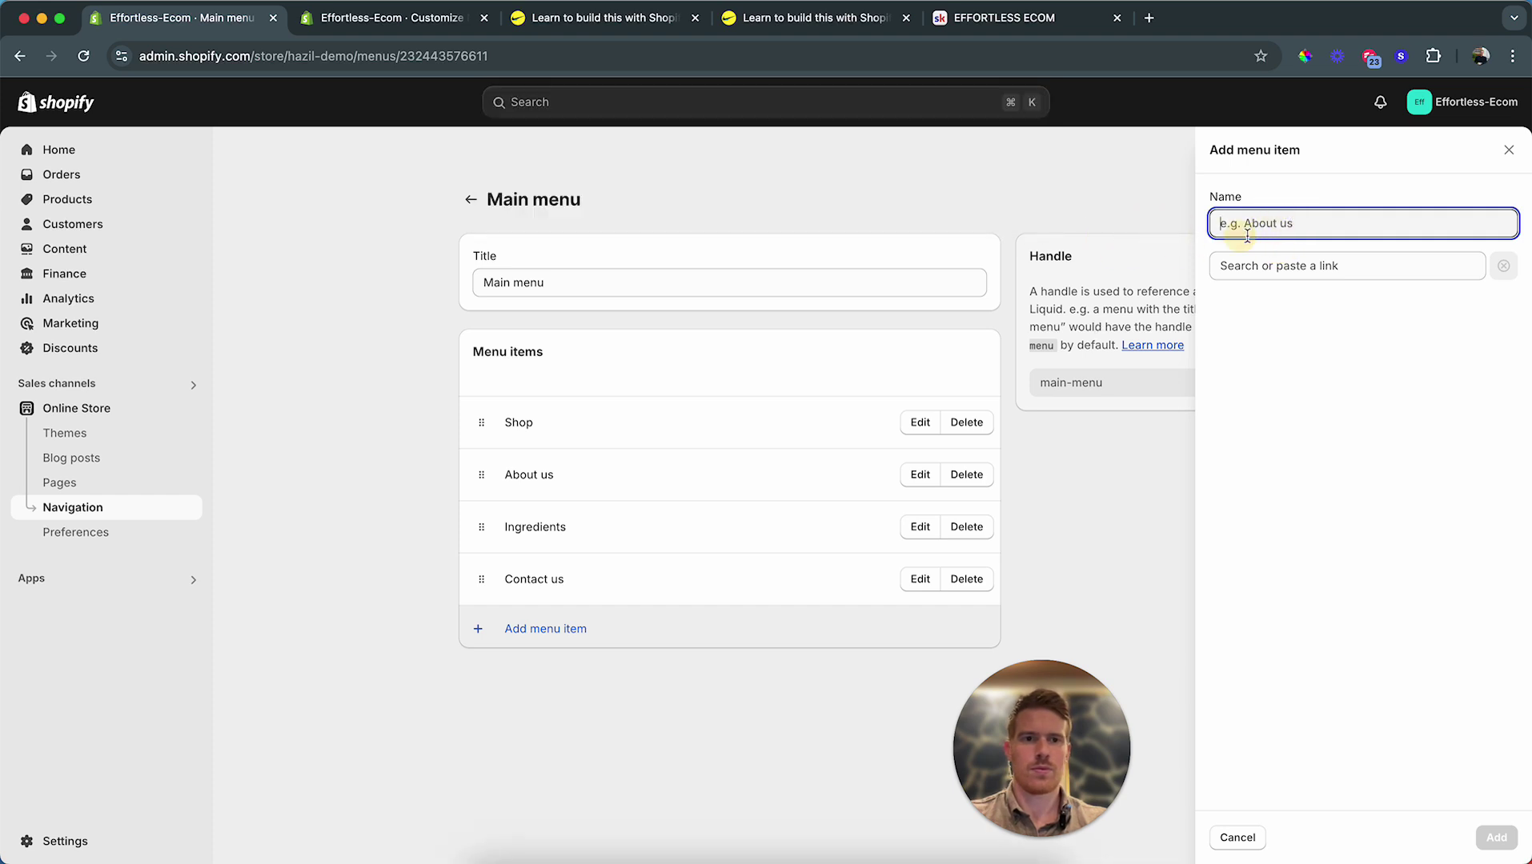
key(super+k)
click(1049, 623)
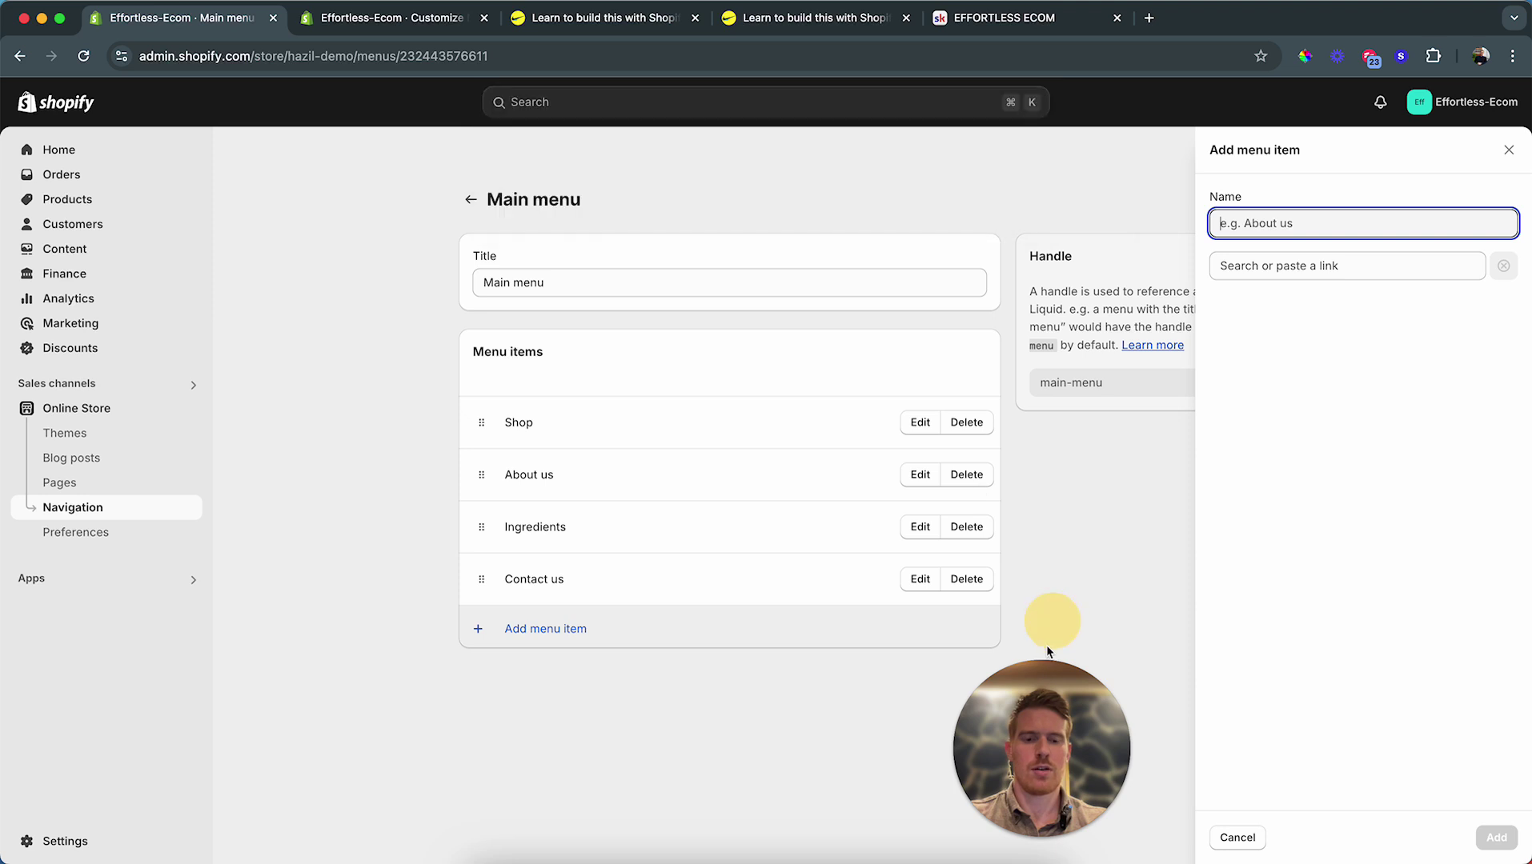
drag(1024, 714, 1274, 710)
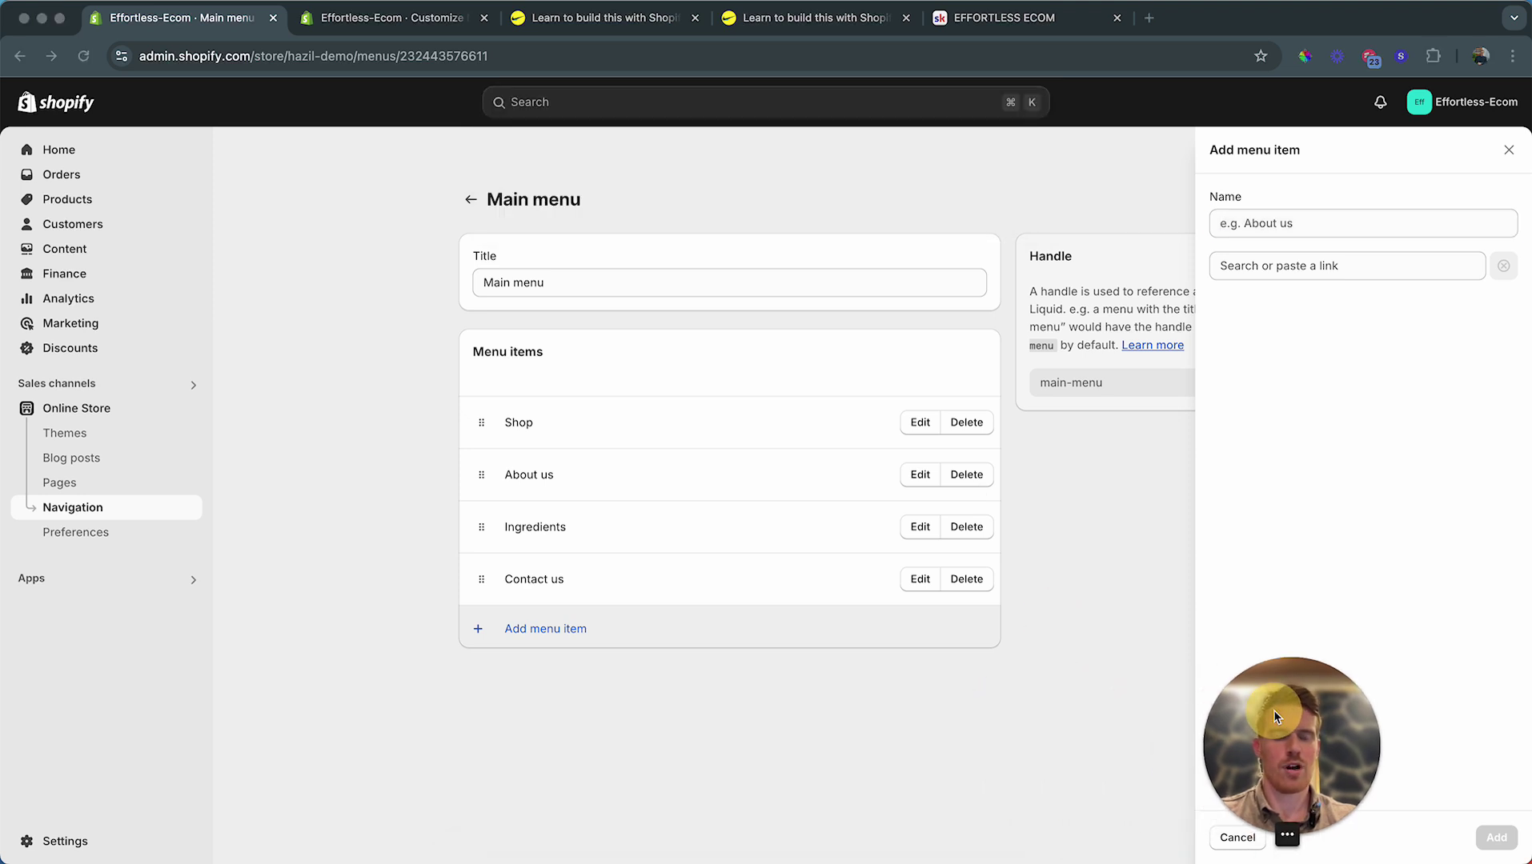
Step: Dismiss the blank menu item form and try nesting Ingredients under Shop in the main menu
click(1083, 510)
click(1508, 150)
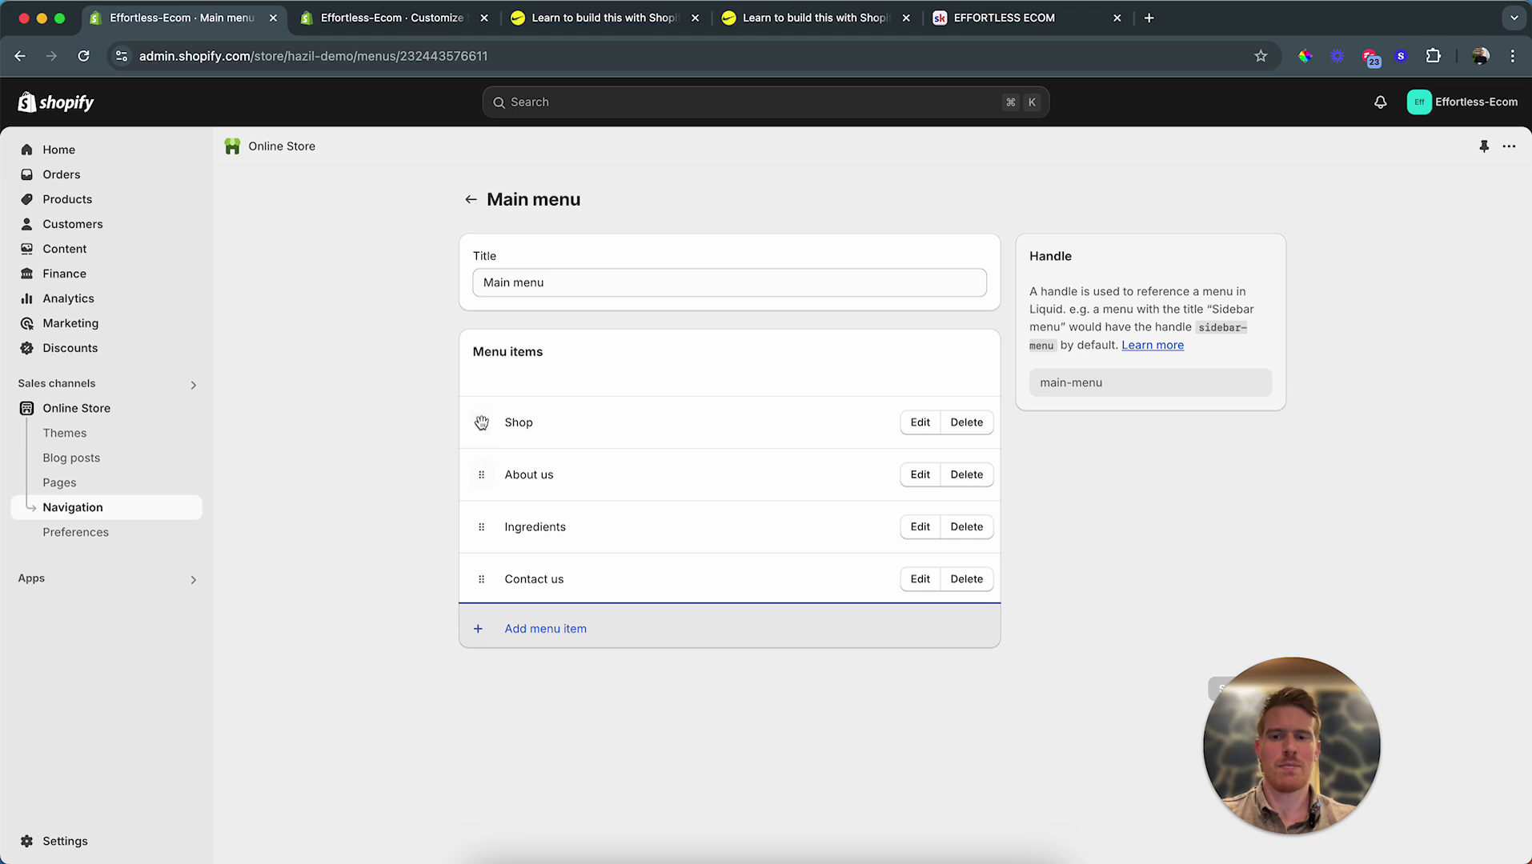
drag(481, 527, 512, 474)
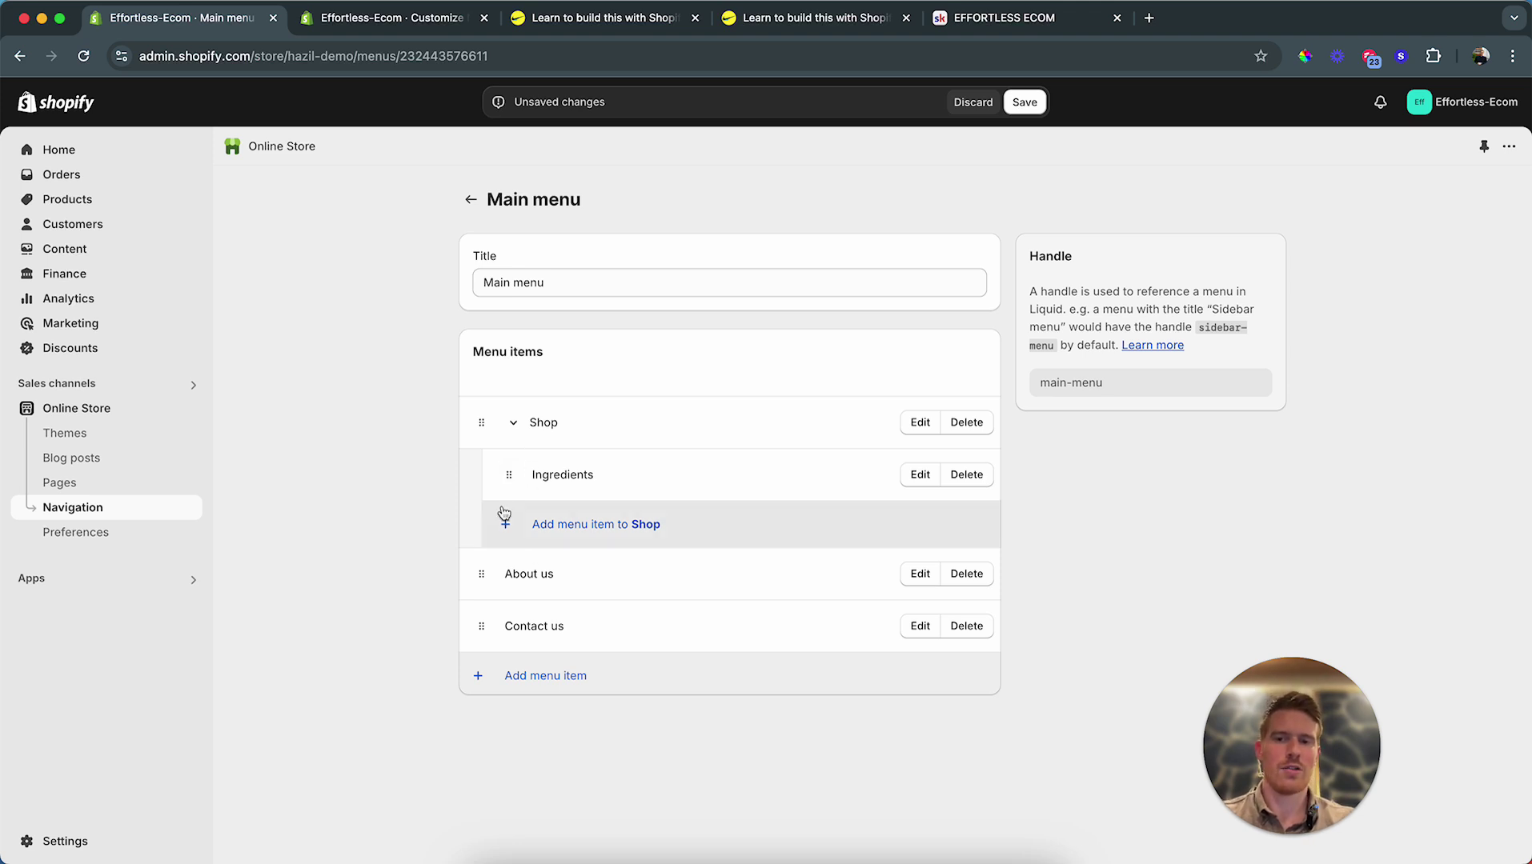
mouse_move(508, 475)
mouse_down()
mouse_move(473, 489)
mouse_move(468, 452)
mouse_move(509, 467)
mouse_up()
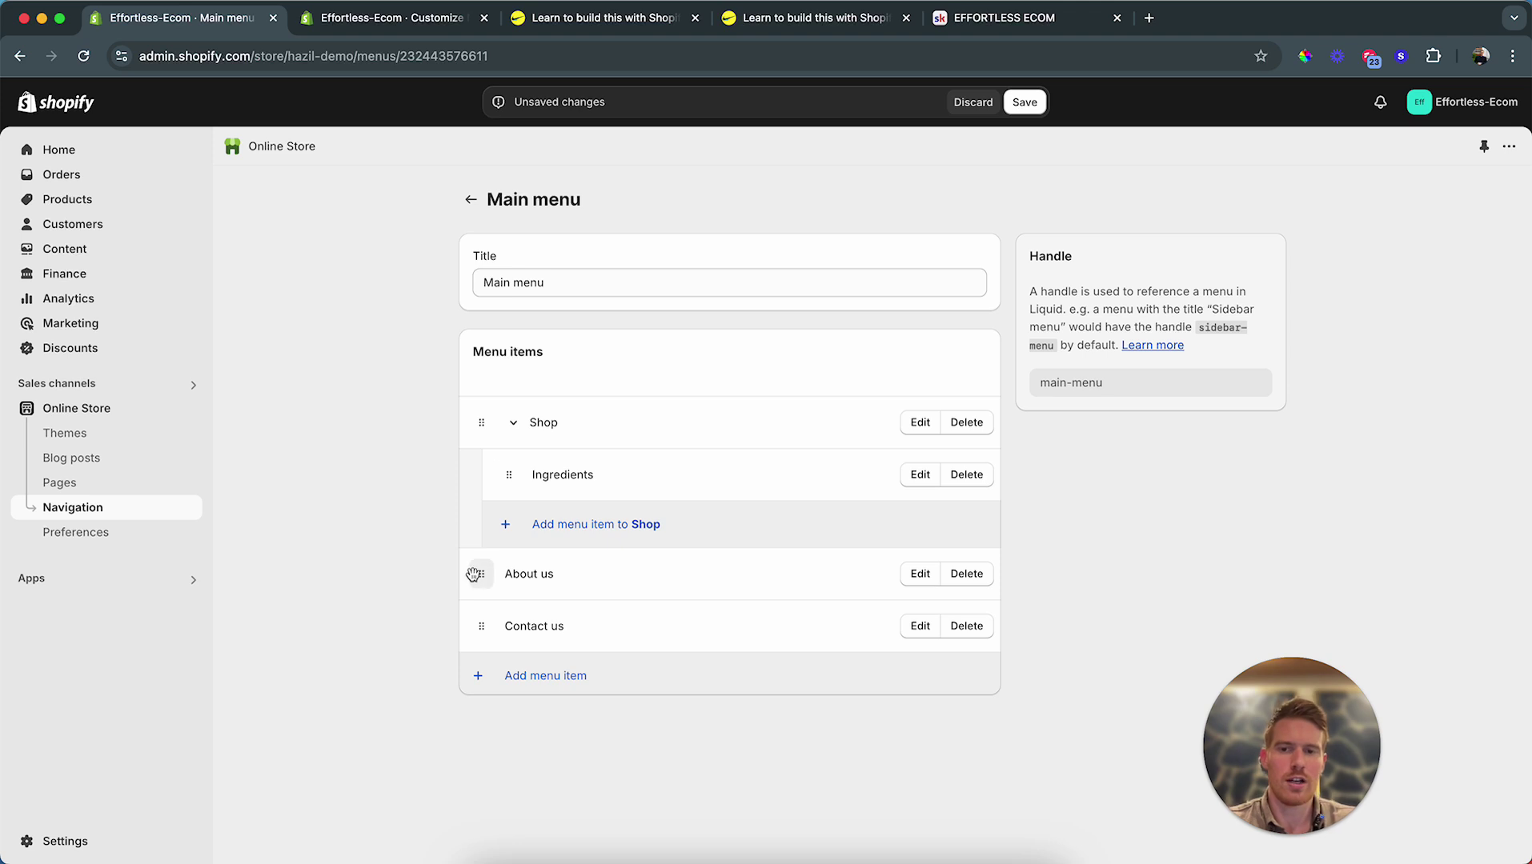
mouse_move(480, 574)
mouse_down()
mouse_move(502, 526)
mouse_move(535, 527)
mouse_move(514, 540)
mouse_move(501, 588)
mouse_up()
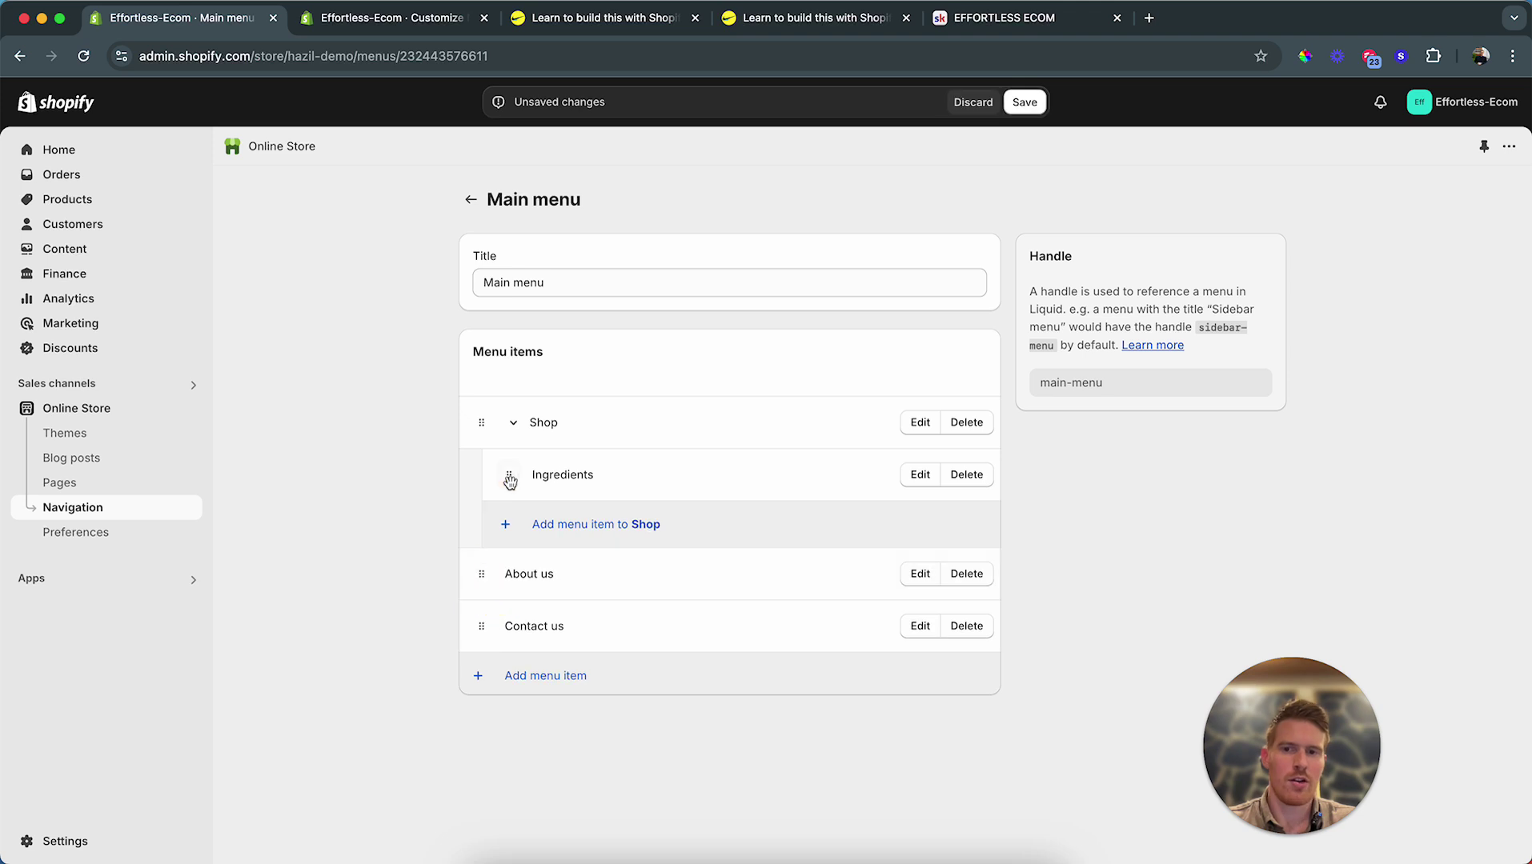
Step: Place Ingredients as a top-level item between Shop and About us in the main menu, and save the menu
drag(509, 477, 482, 512)
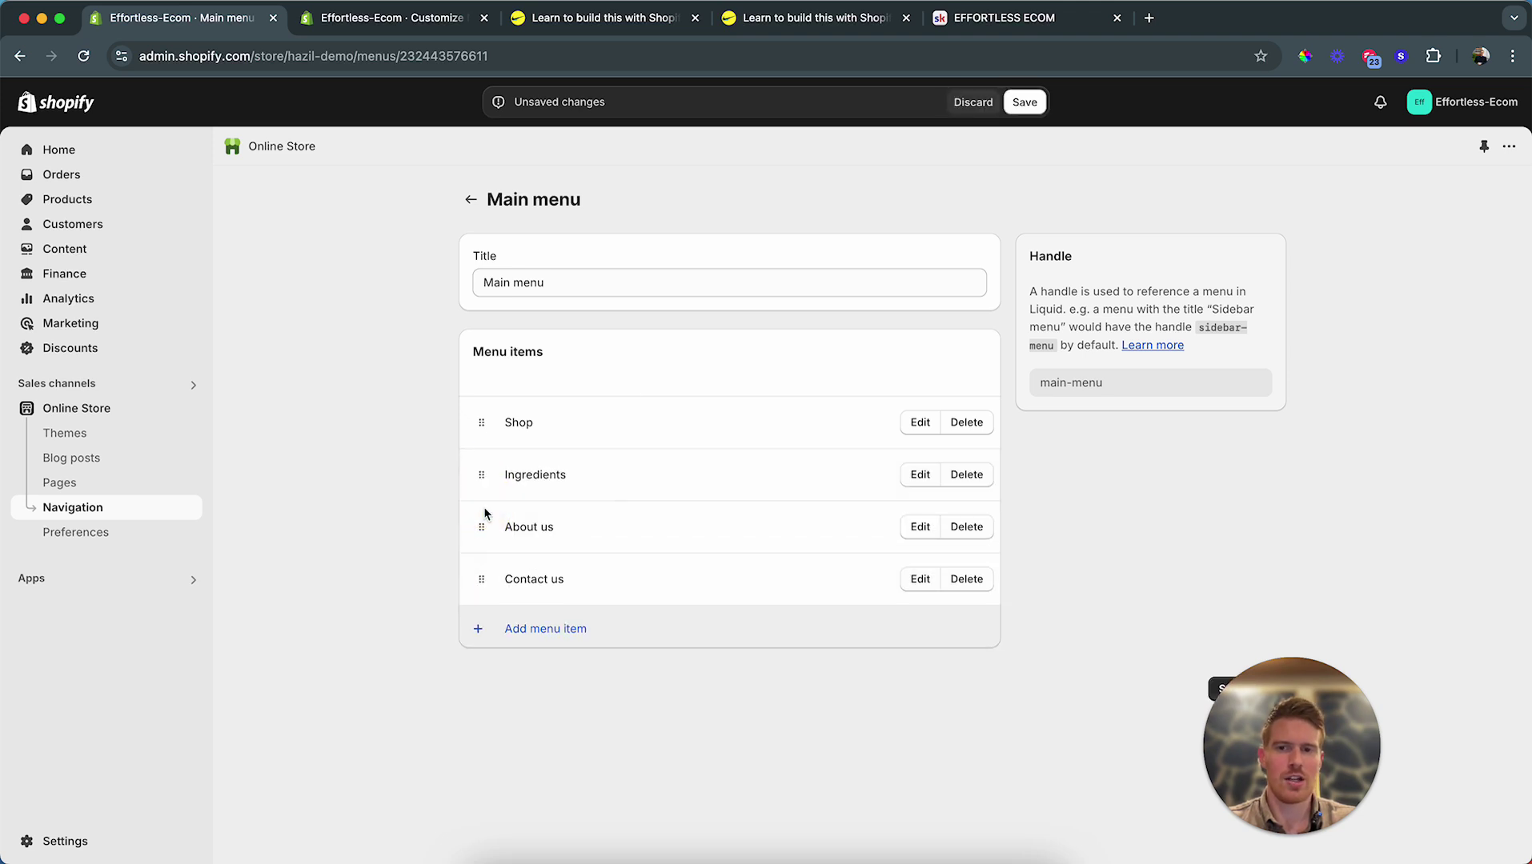
click(1022, 109)
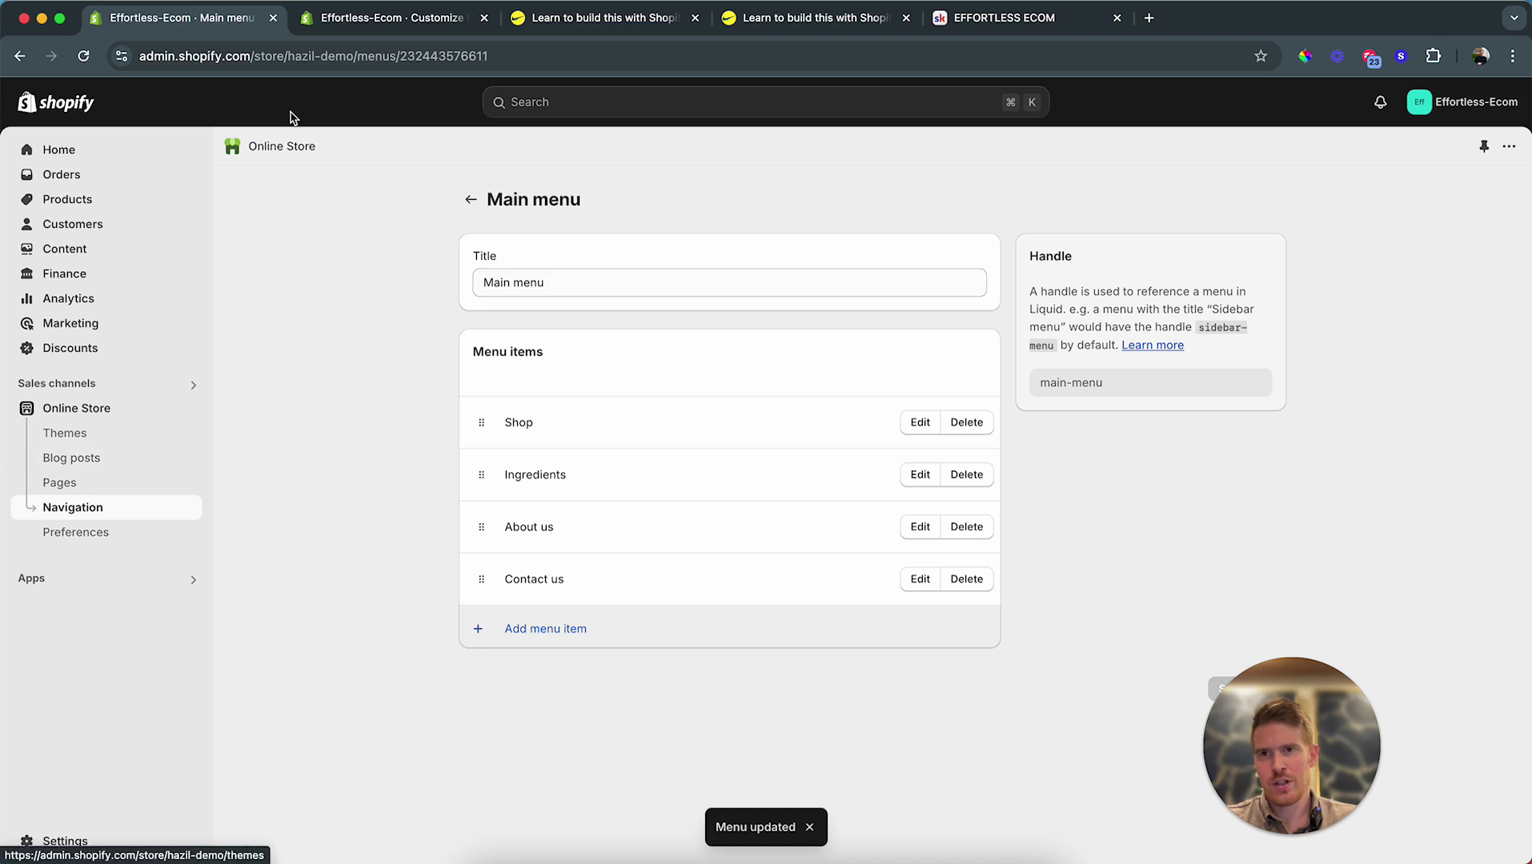
Step: Compare the header and hero banner of the reference Nike-style storefront with the draft home page in the theme editor
click(526, 19)
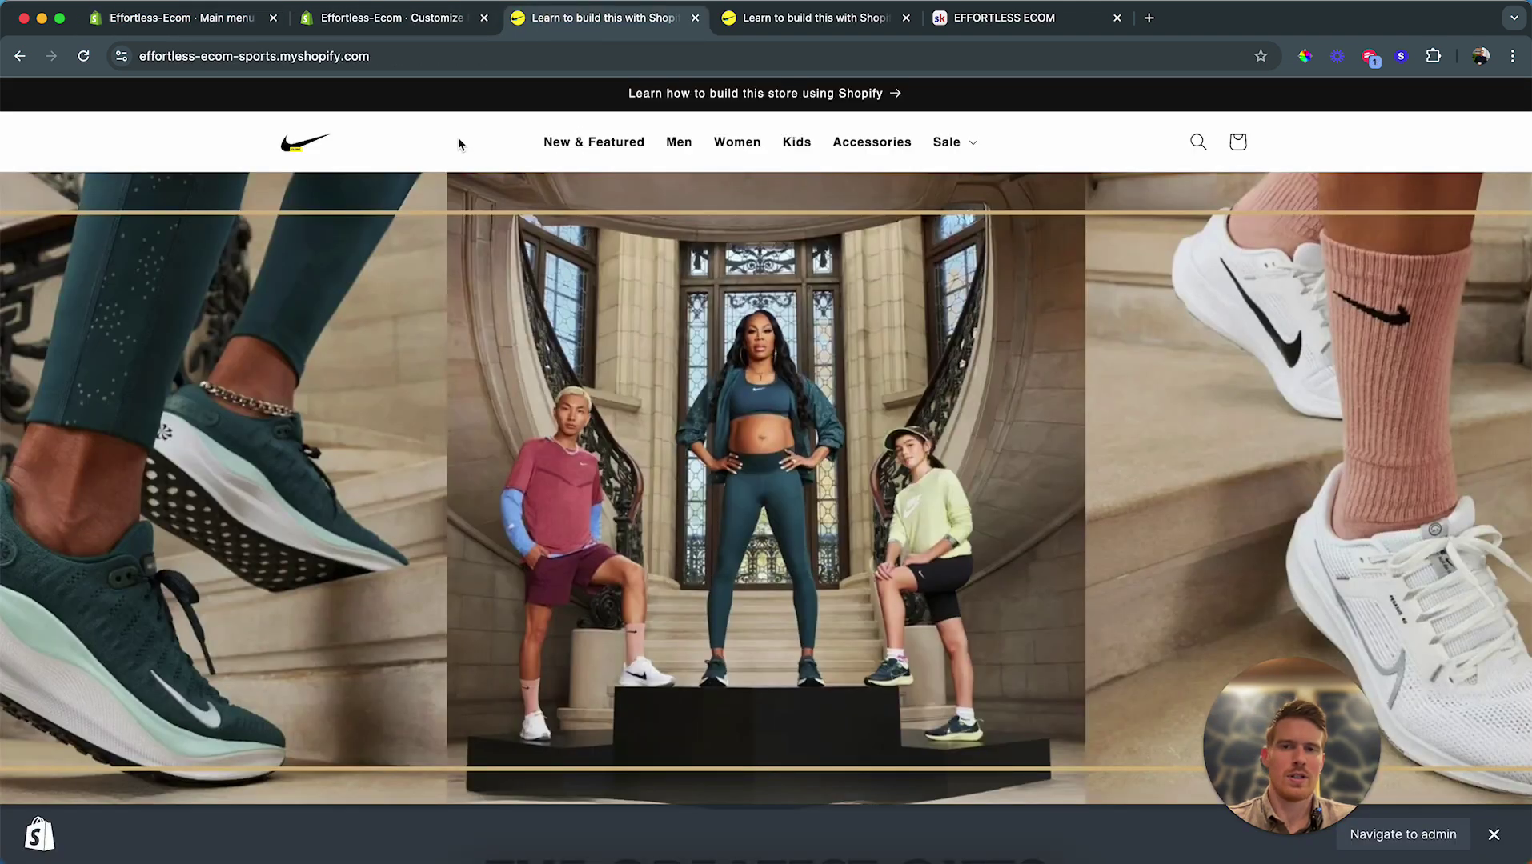
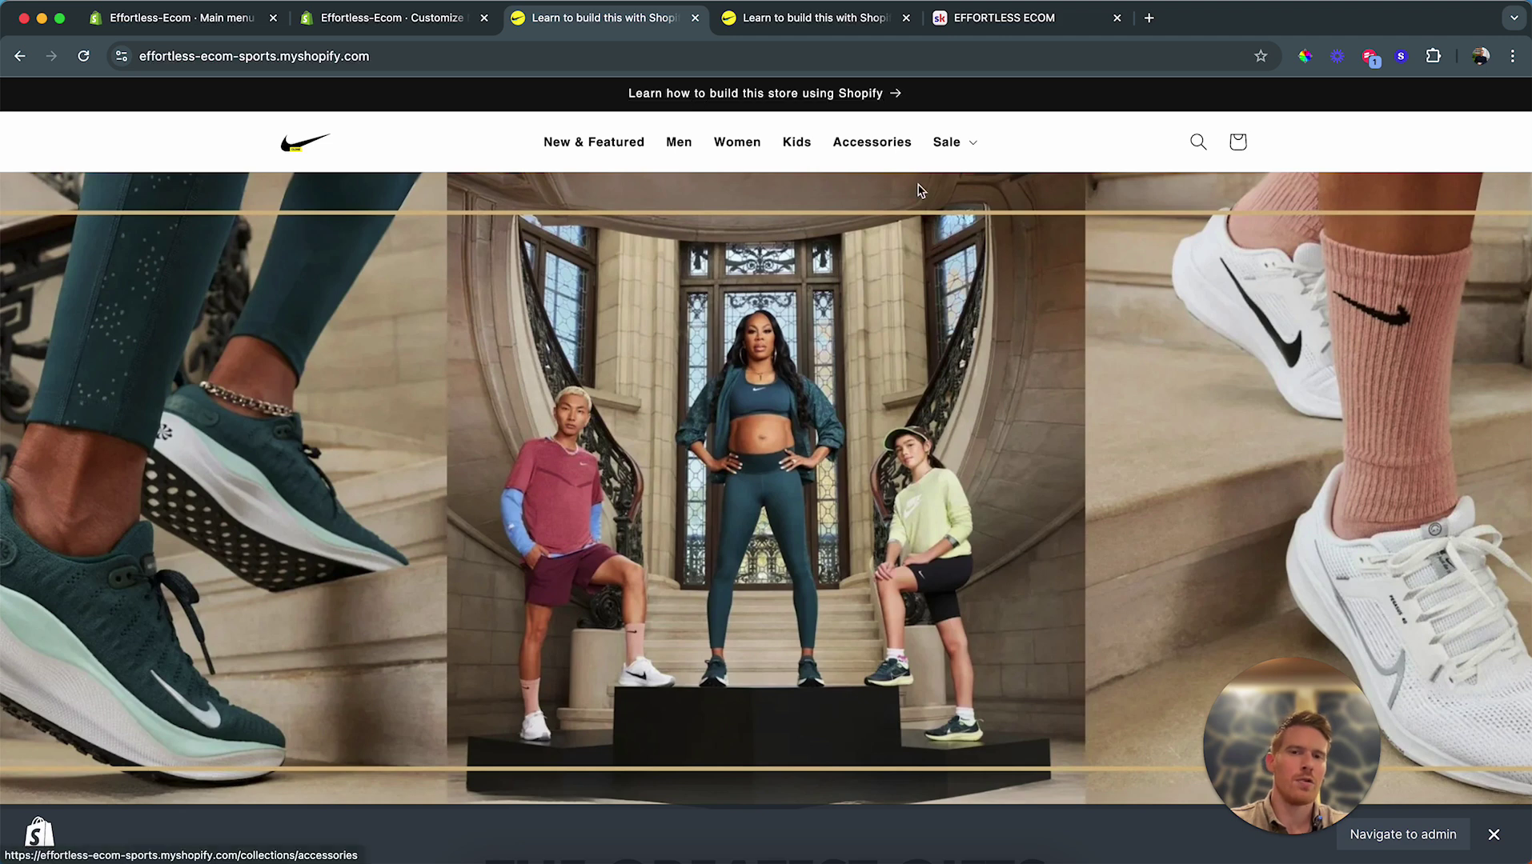
scroll(966, 236, down, 2)
scroll(966, 236, up, 2)
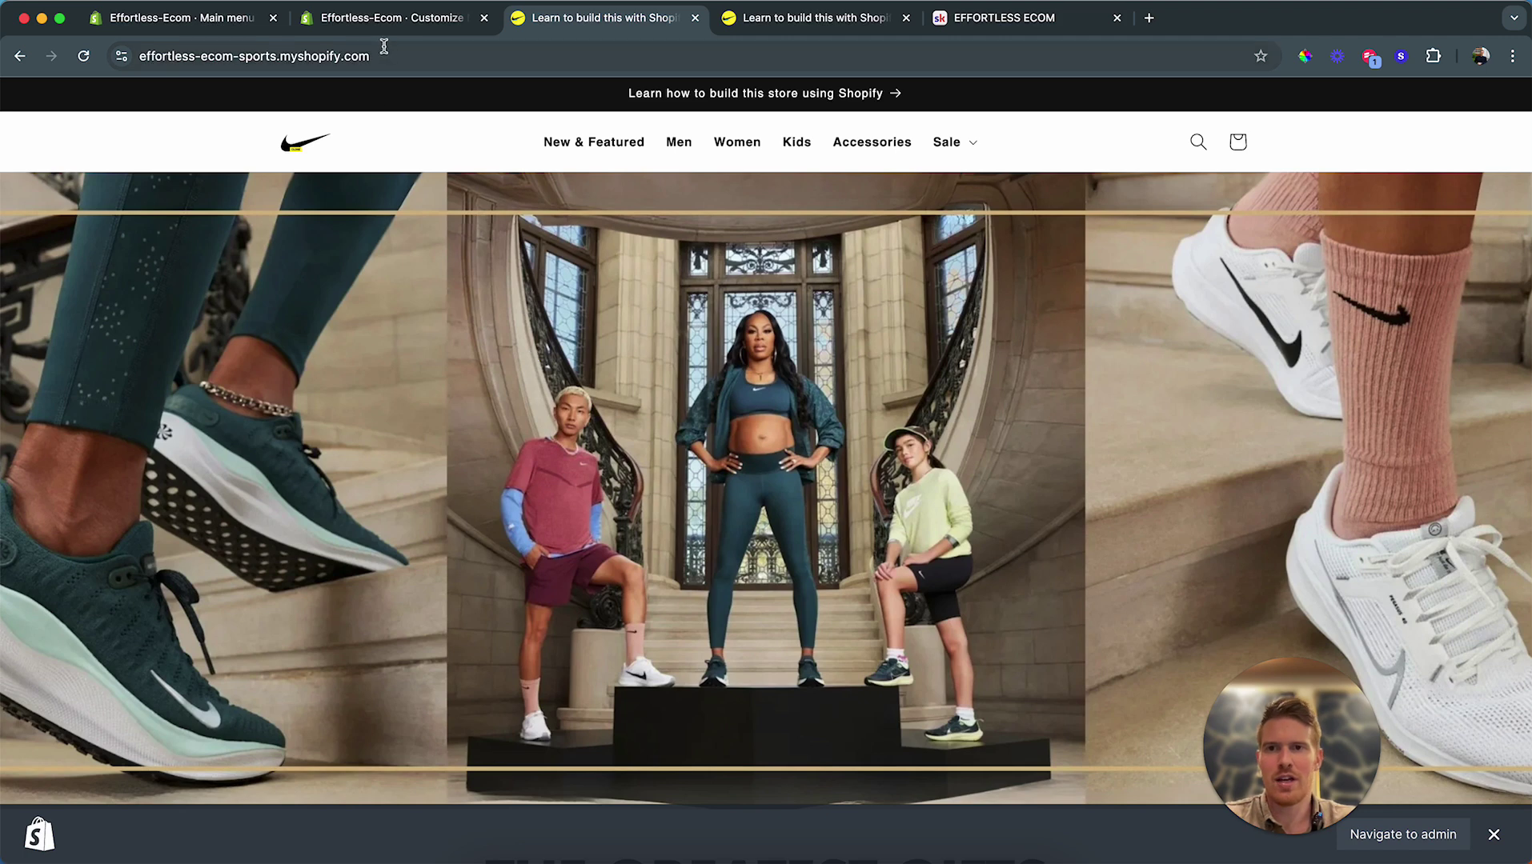
click(393, 18)
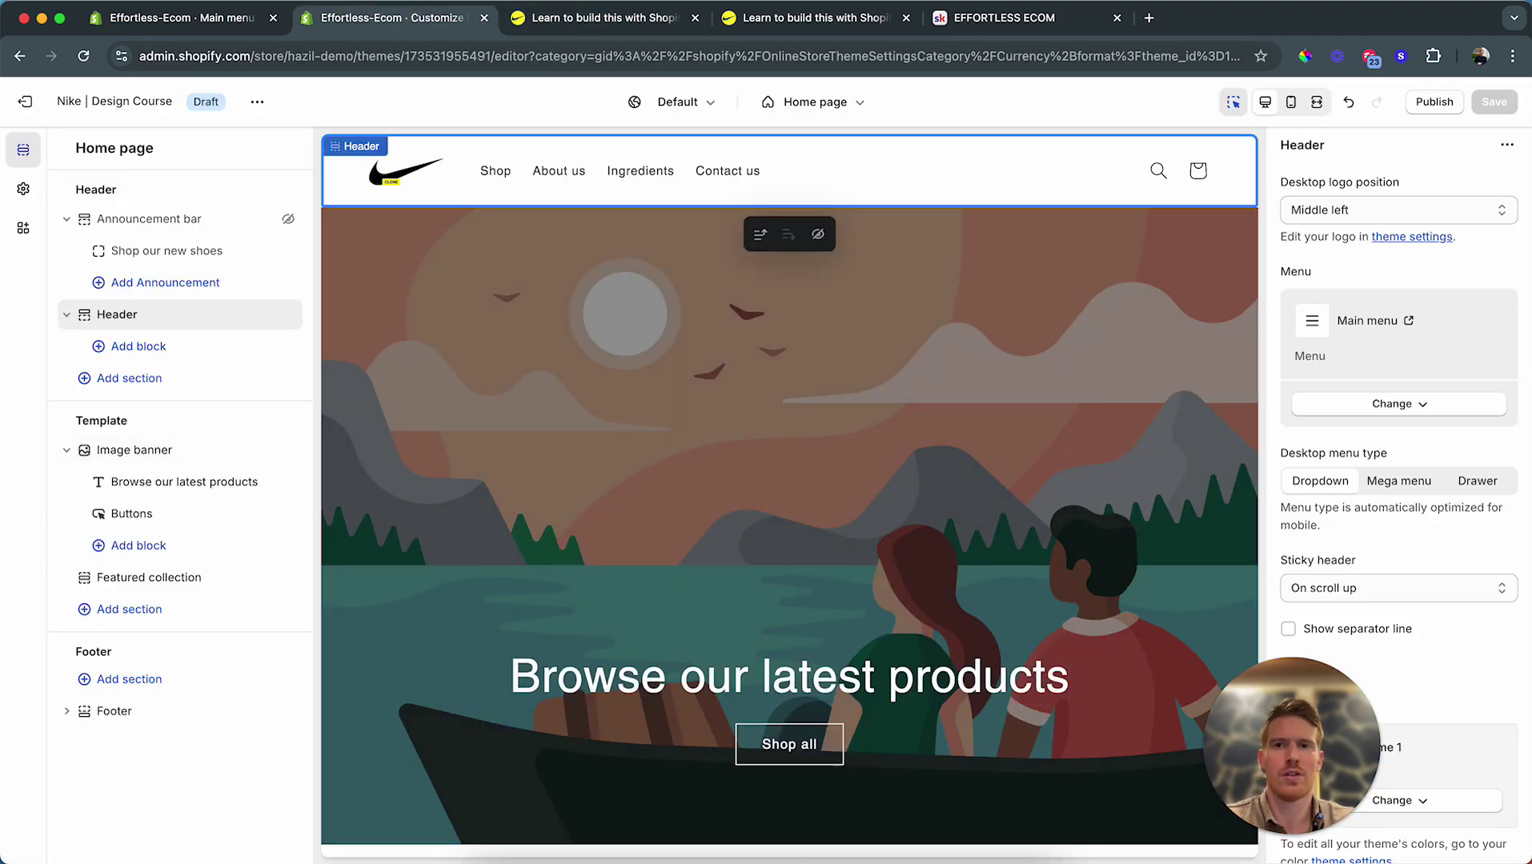
click(606, 18)
scroll(720, 497, down, 1)
scroll(718, 500, up, 1)
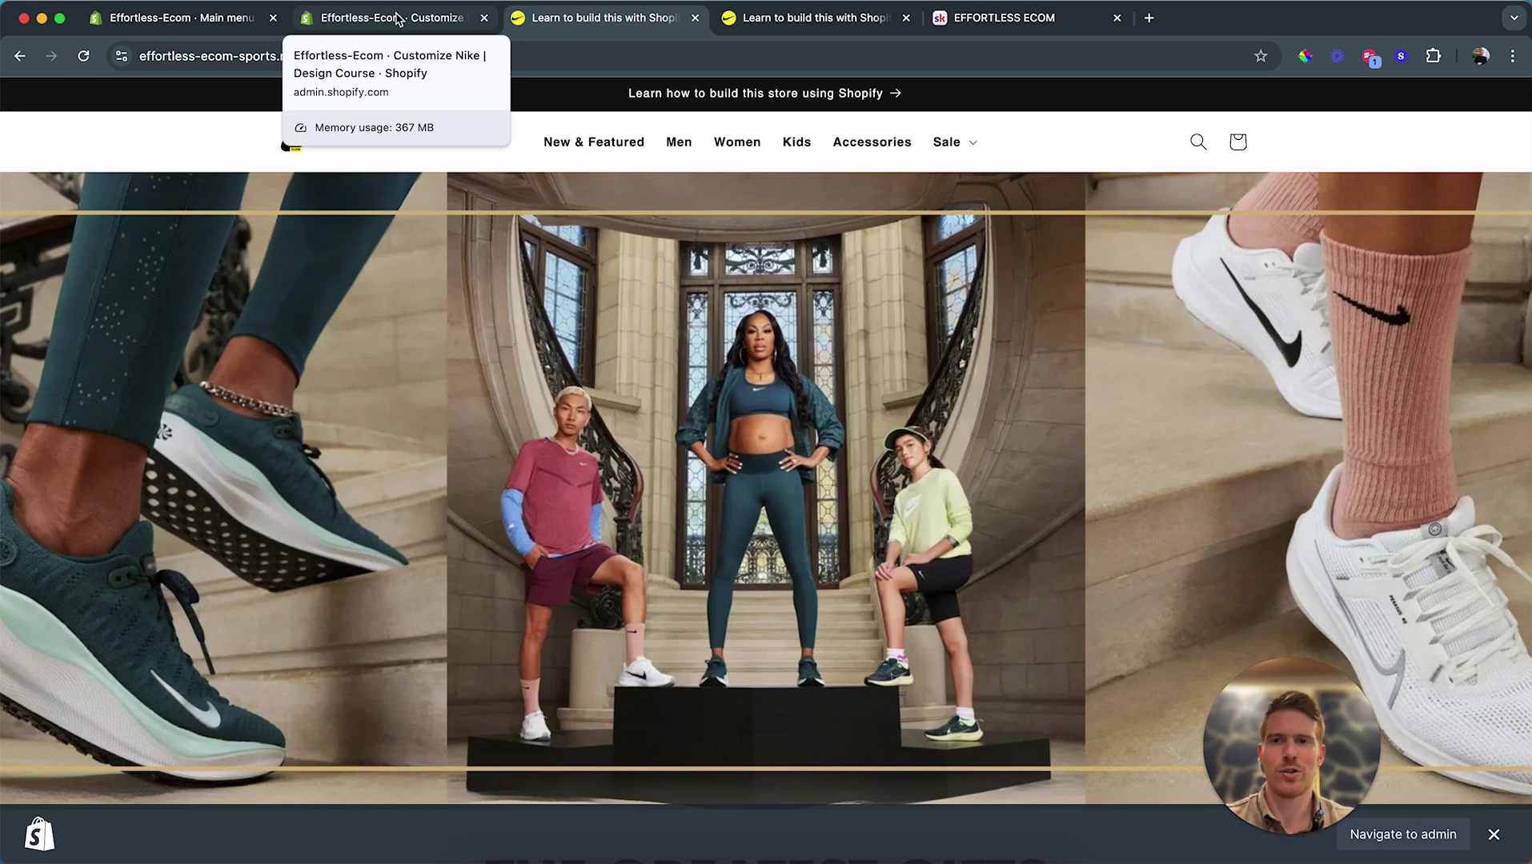
Step: In the theme editor, set the JPG file anova_hero from the file library as the image banner's first image
click(398, 19)
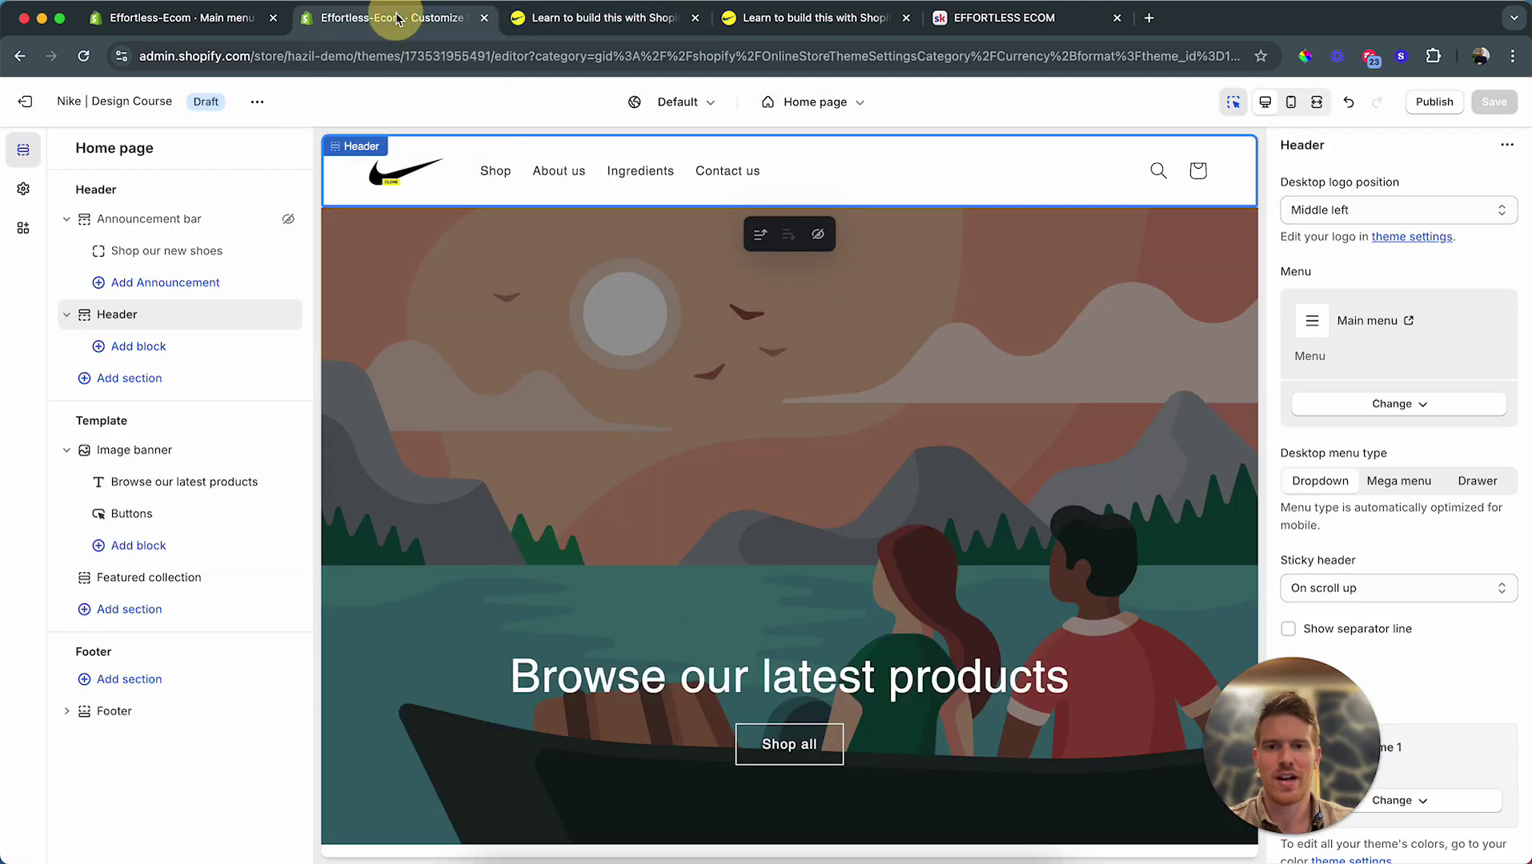
click(693, 378)
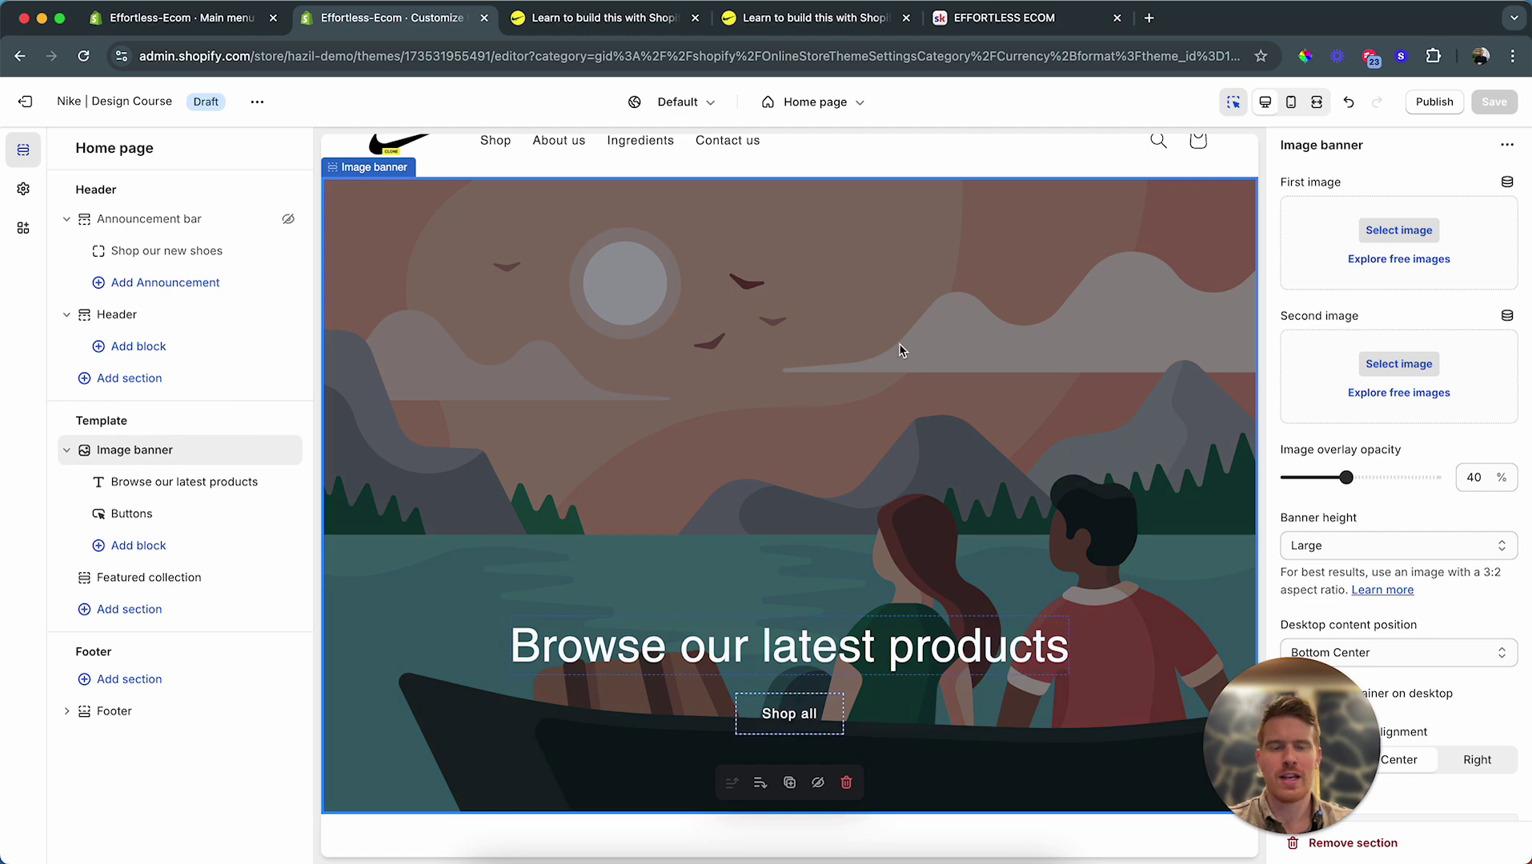
click(1422, 239)
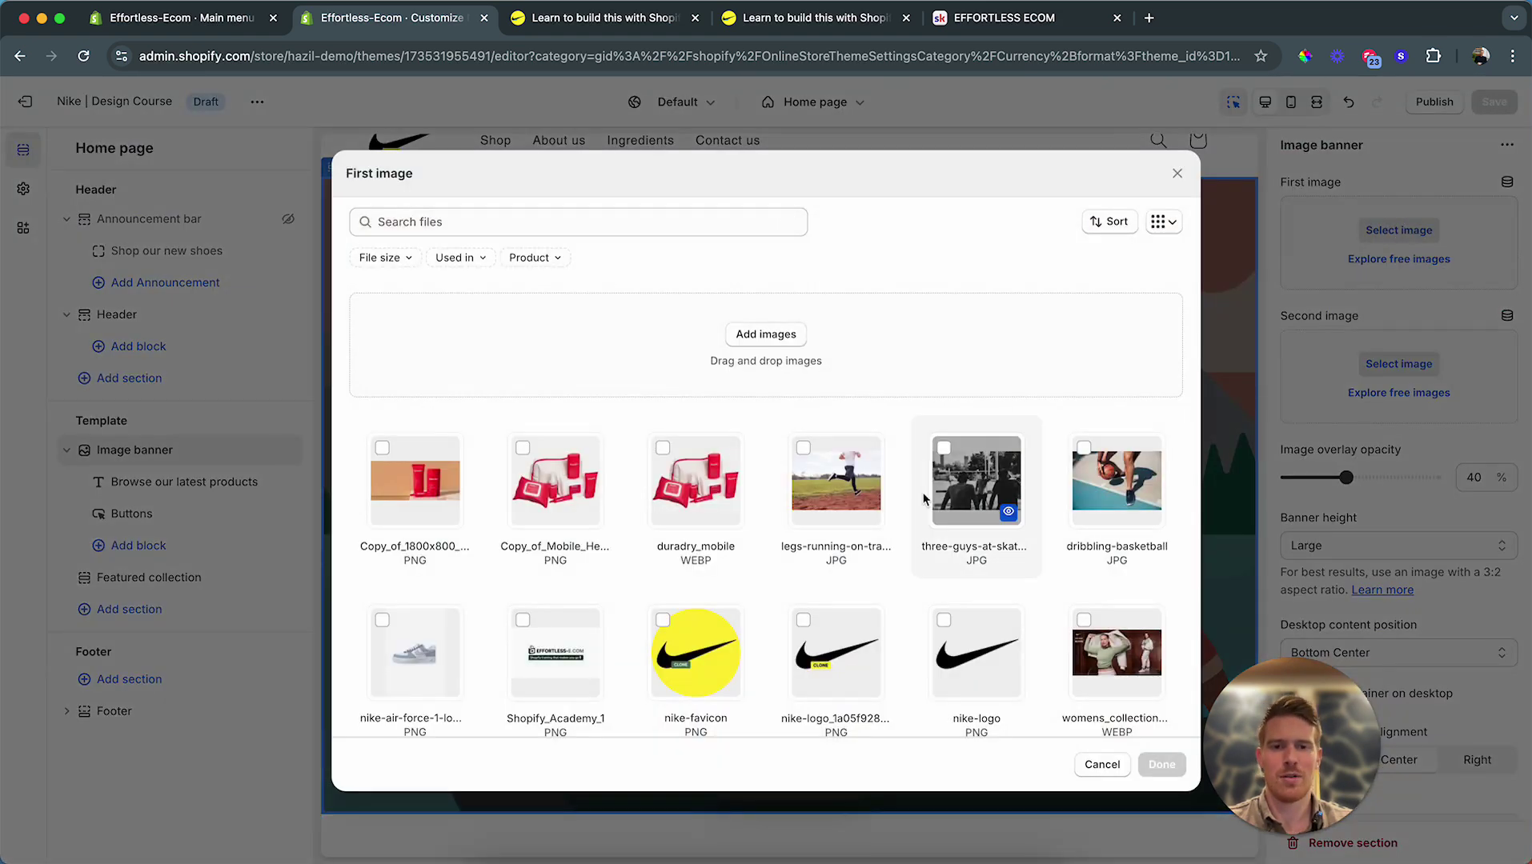
scroll(803, 609, down, 10)
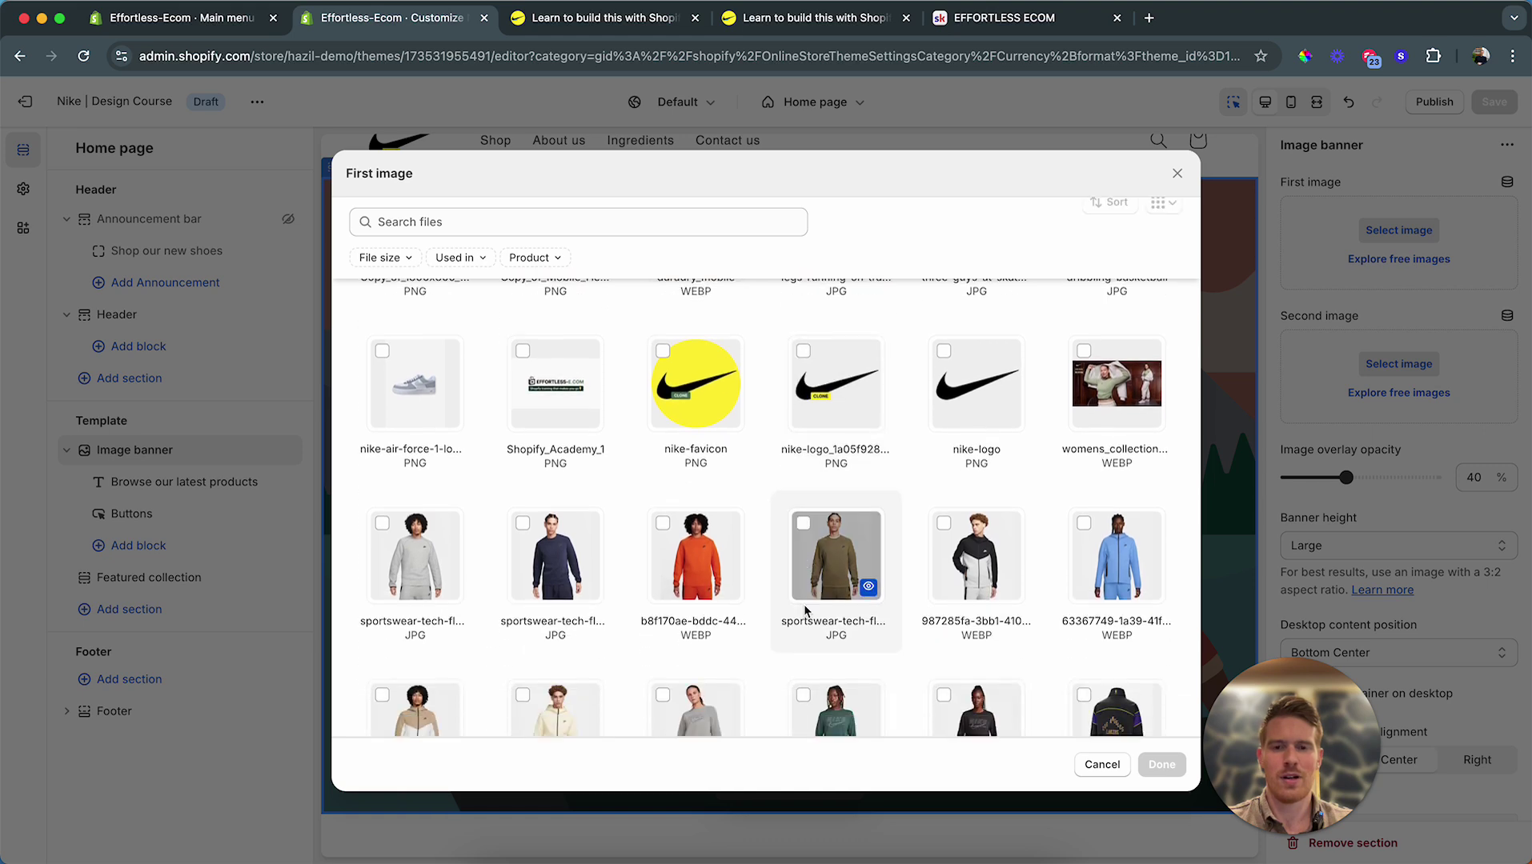
scroll(804, 605, down, 8)
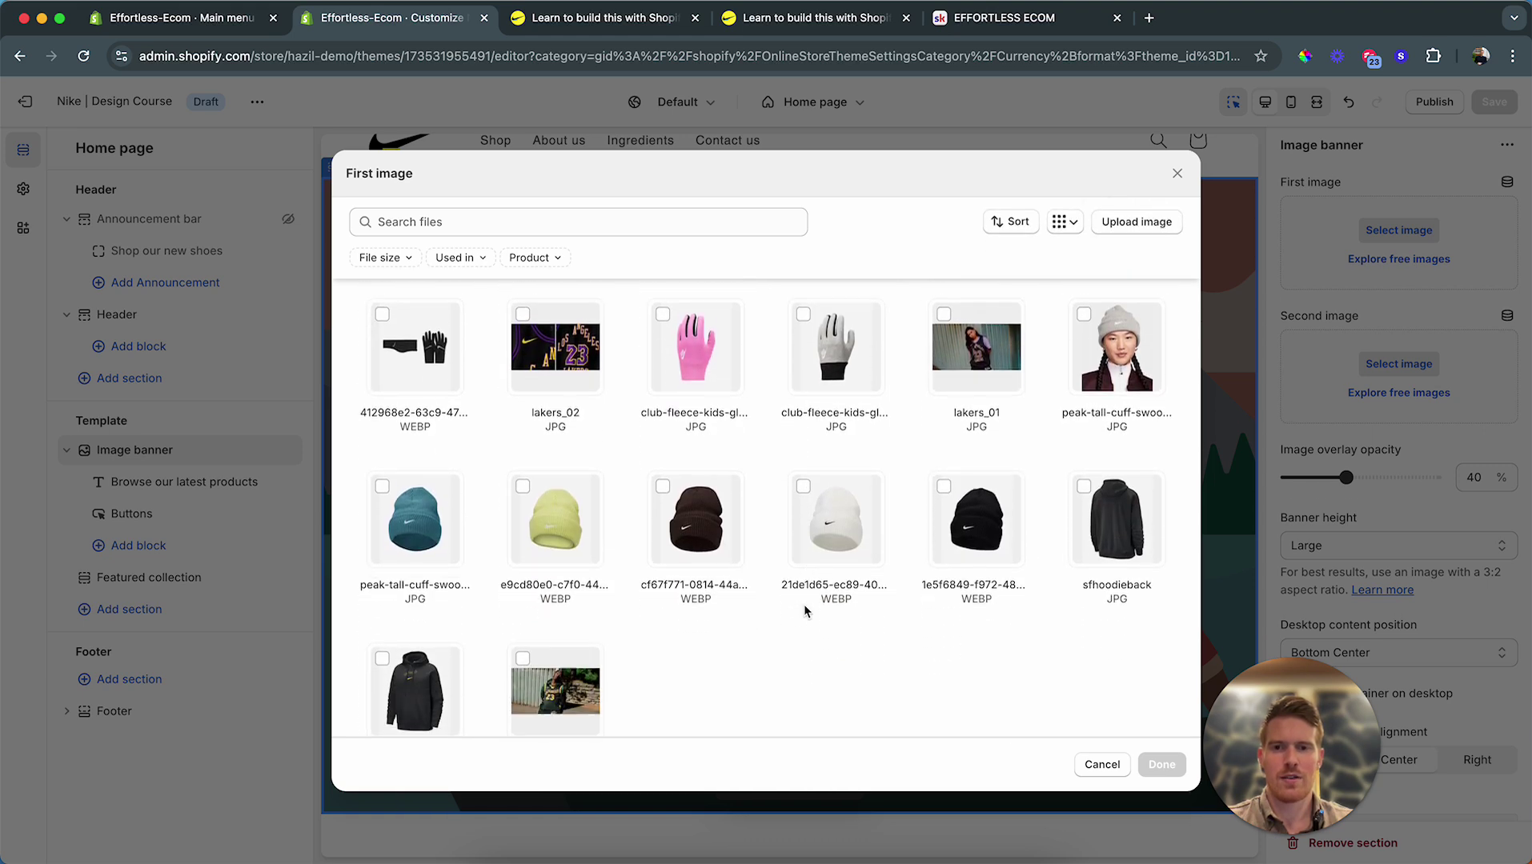
scroll(803, 605, down, 10)
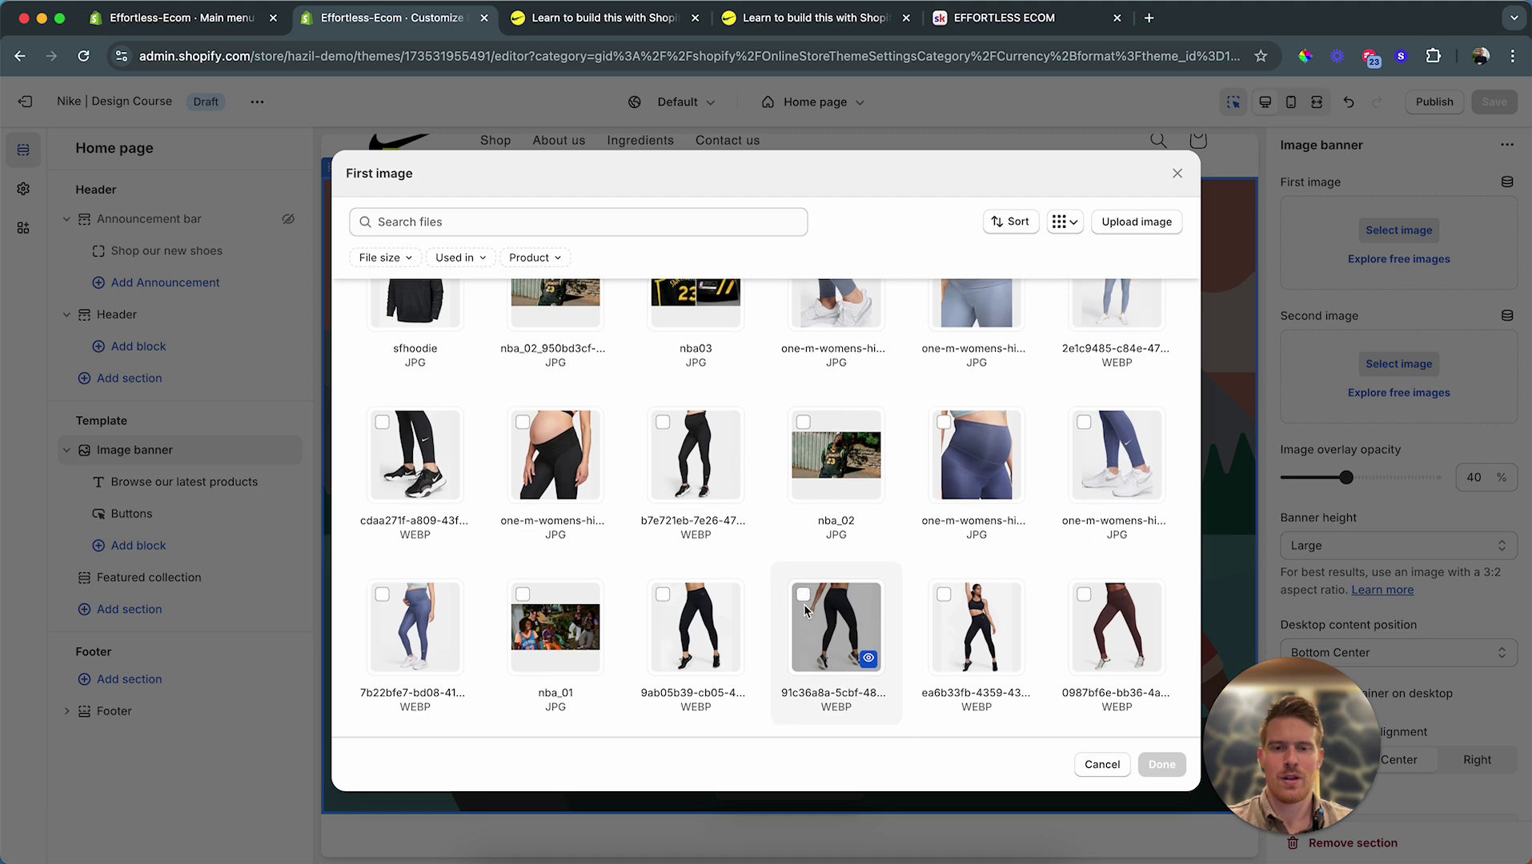
scroll(781, 621, down, 10)
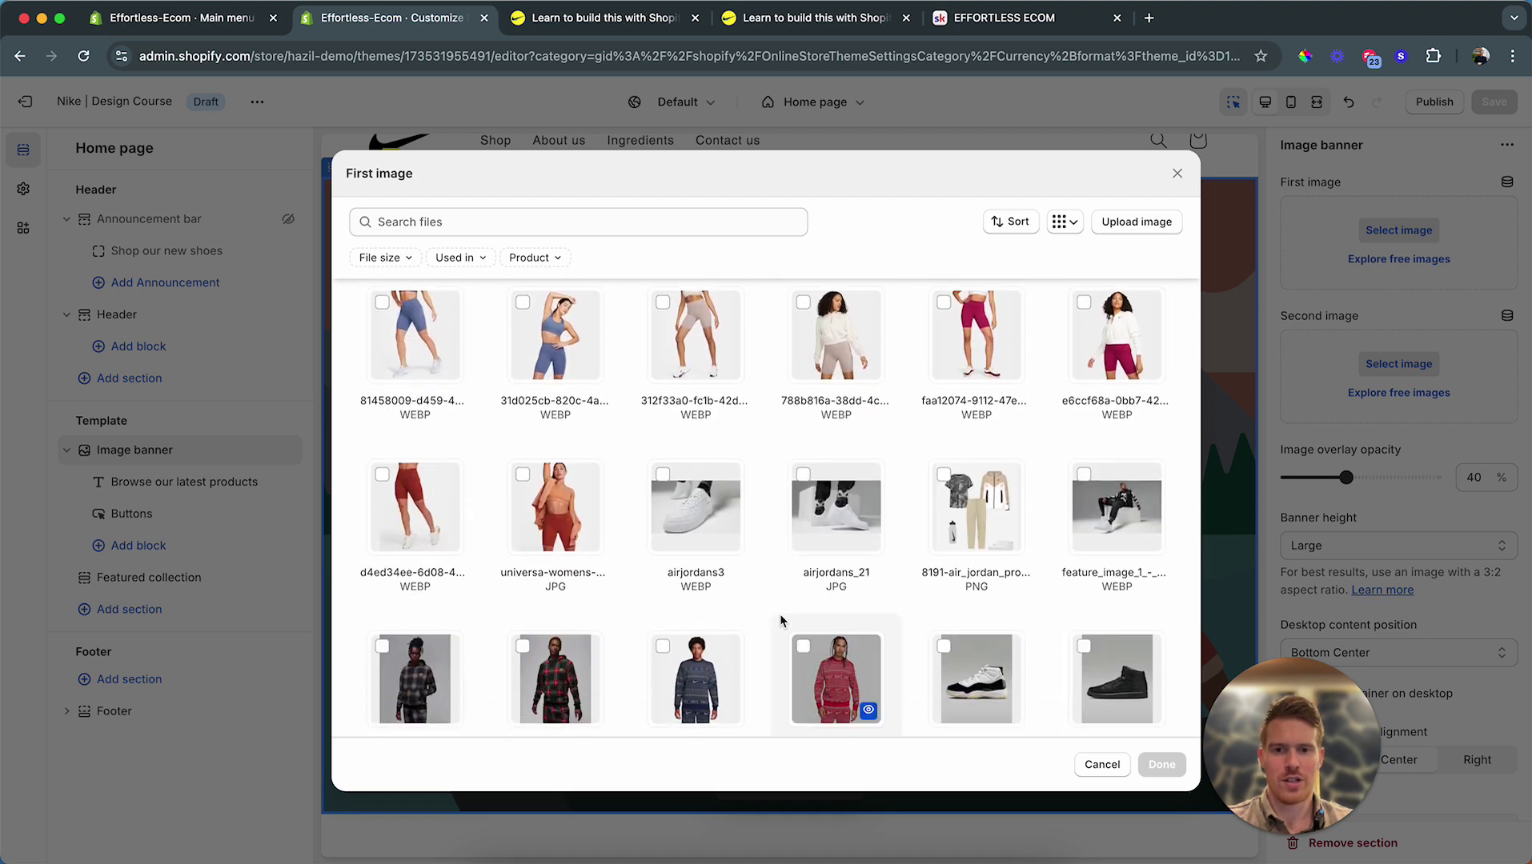
scroll(781, 621, down, 10)
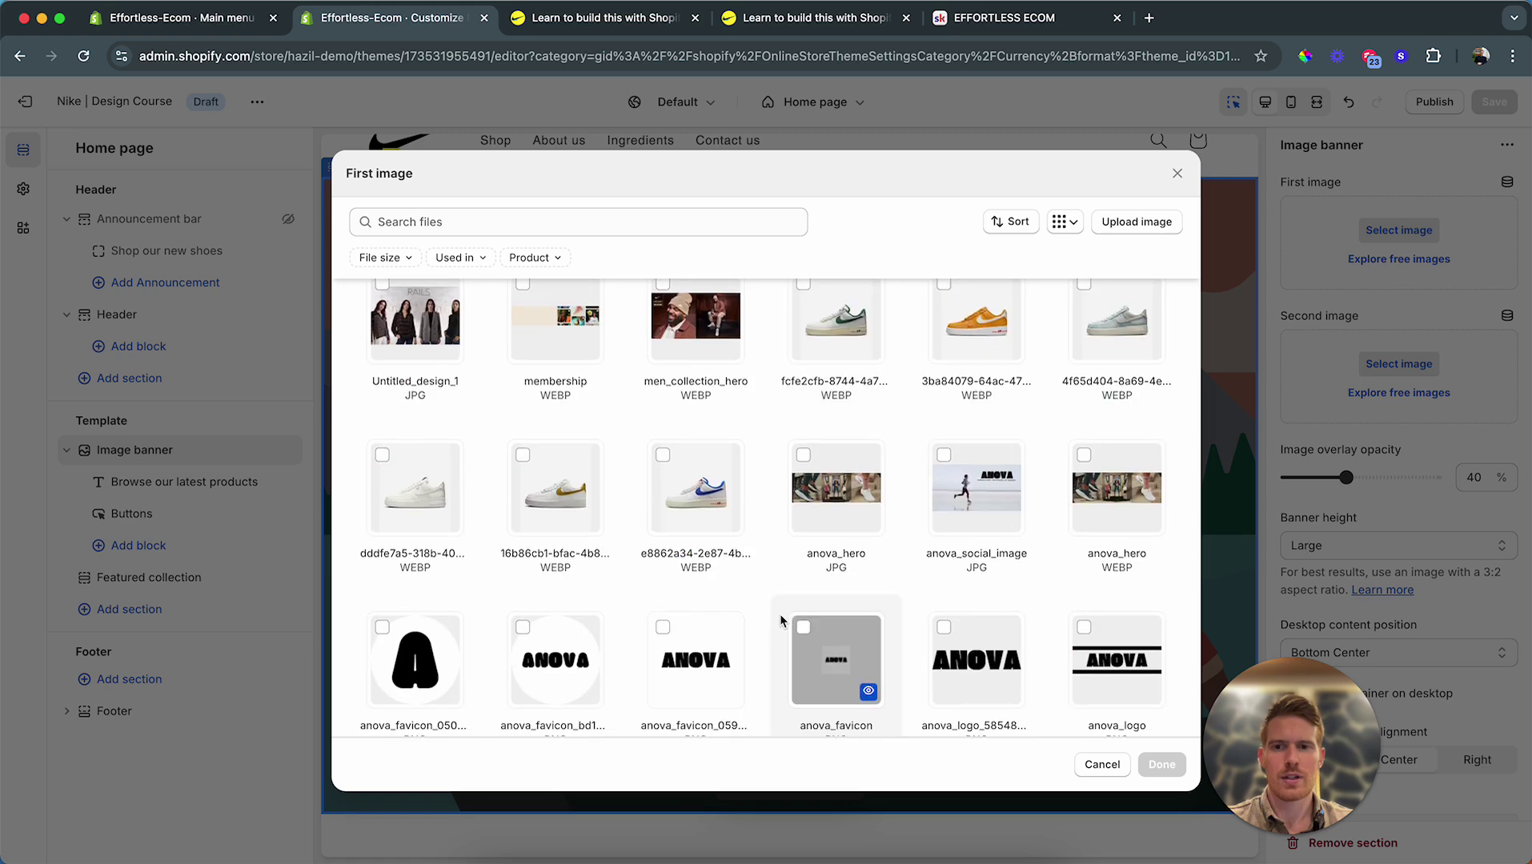
scroll(856, 597, up, 2)
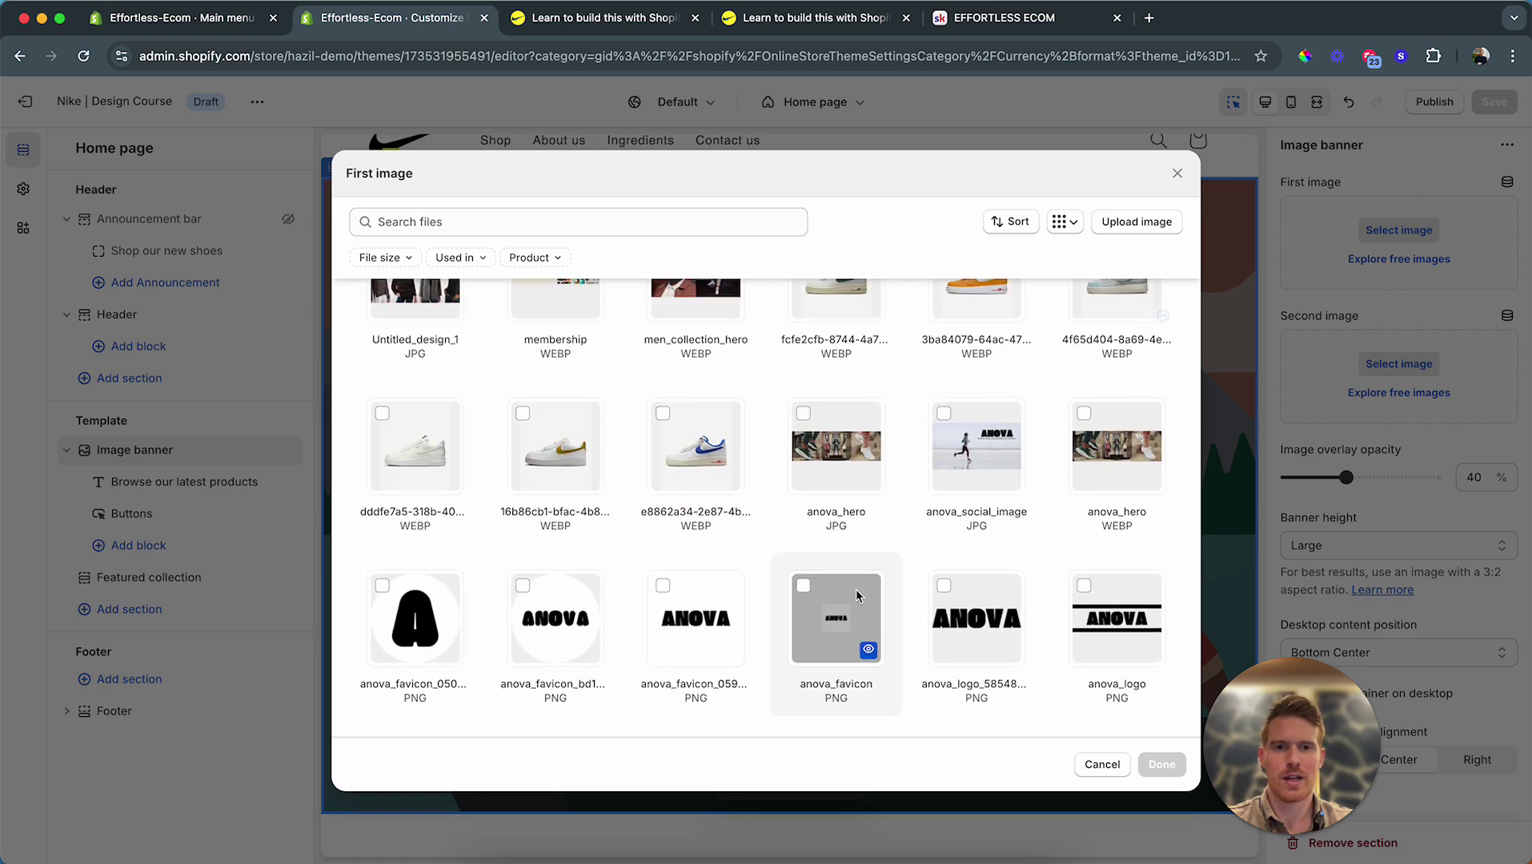
click(800, 425)
click(1161, 765)
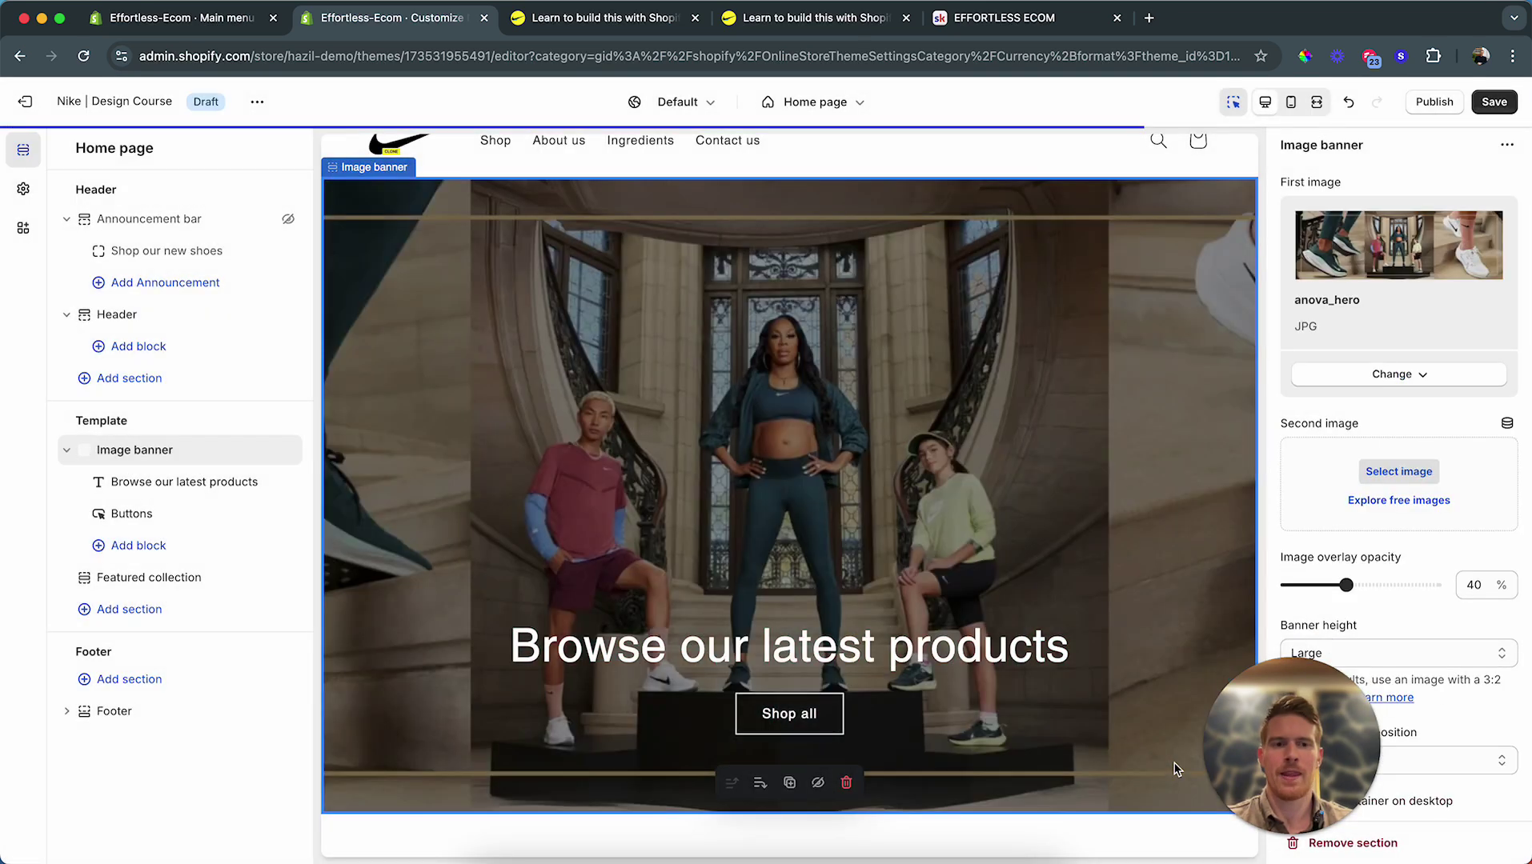
Step: Remove the heading and buttons blocks from the image banner to match the reference store, and set its overlay opacity to 0%
scroll(1371, 594, down, 1)
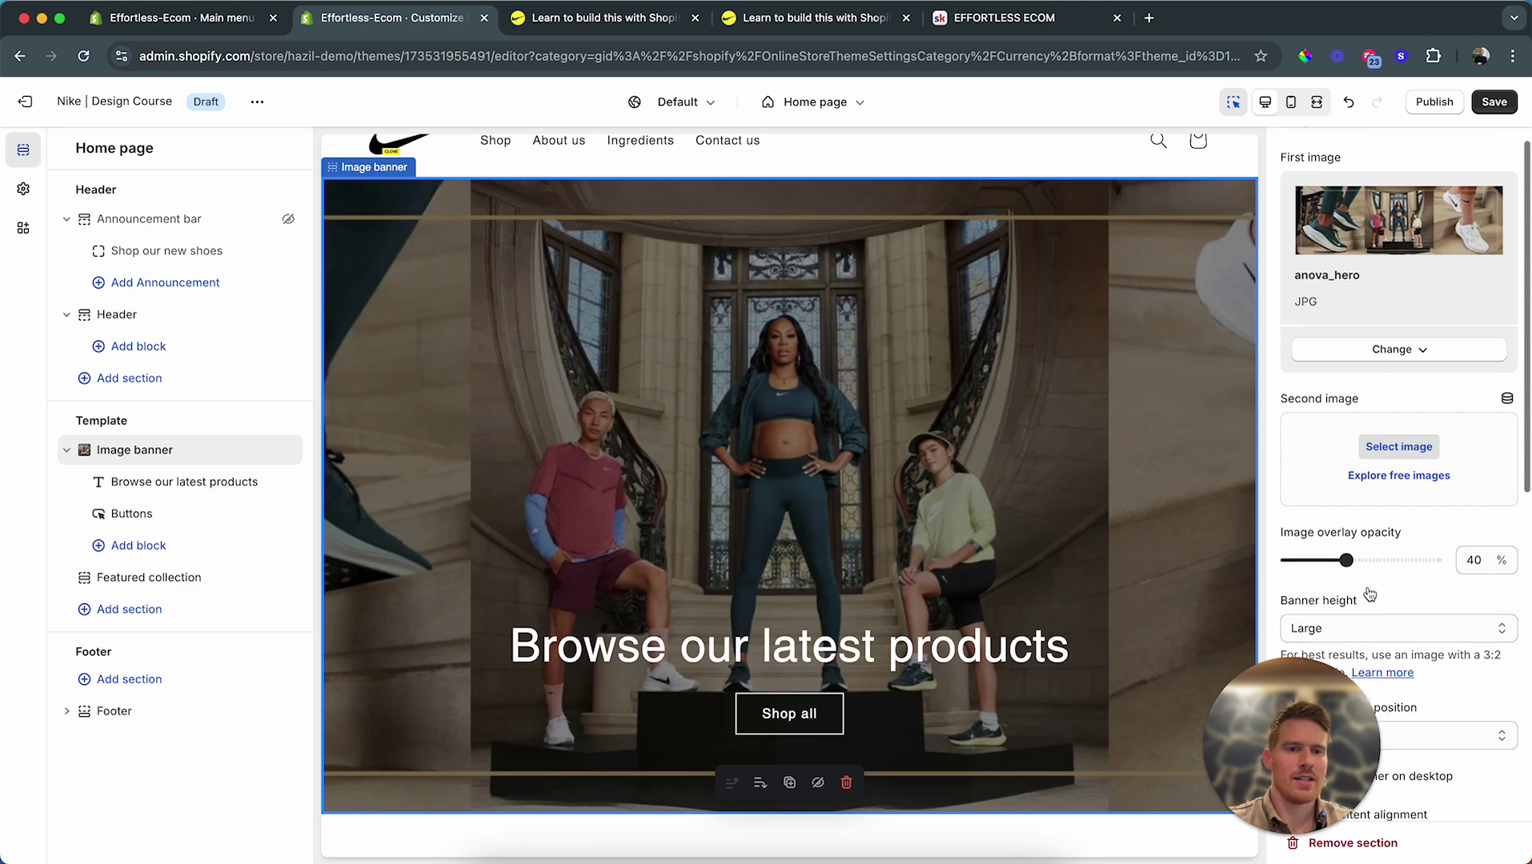
scroll(1370, 594, down, 2)
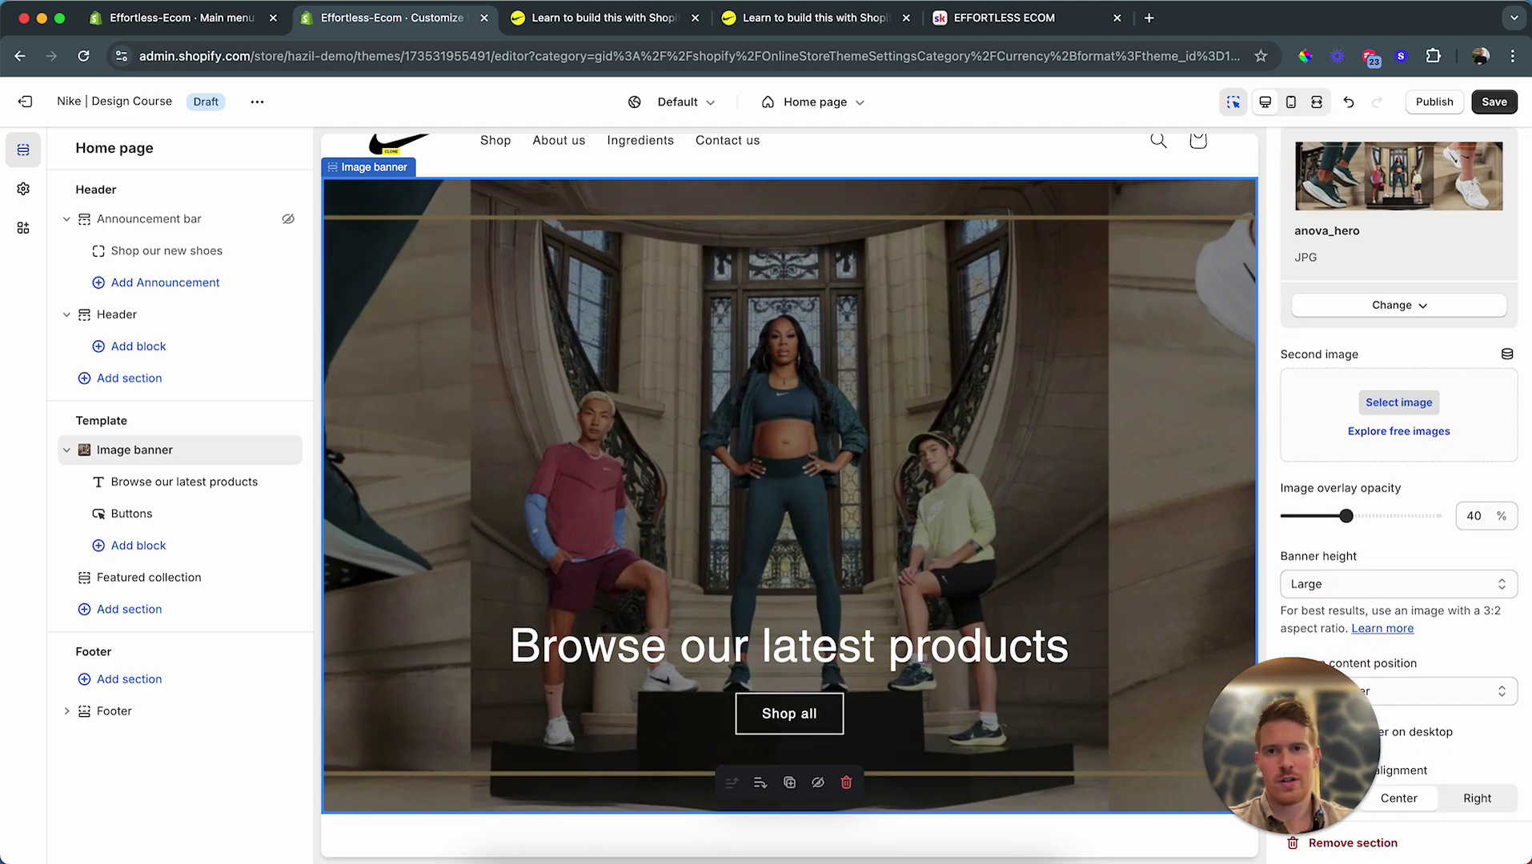
click(581, 18)
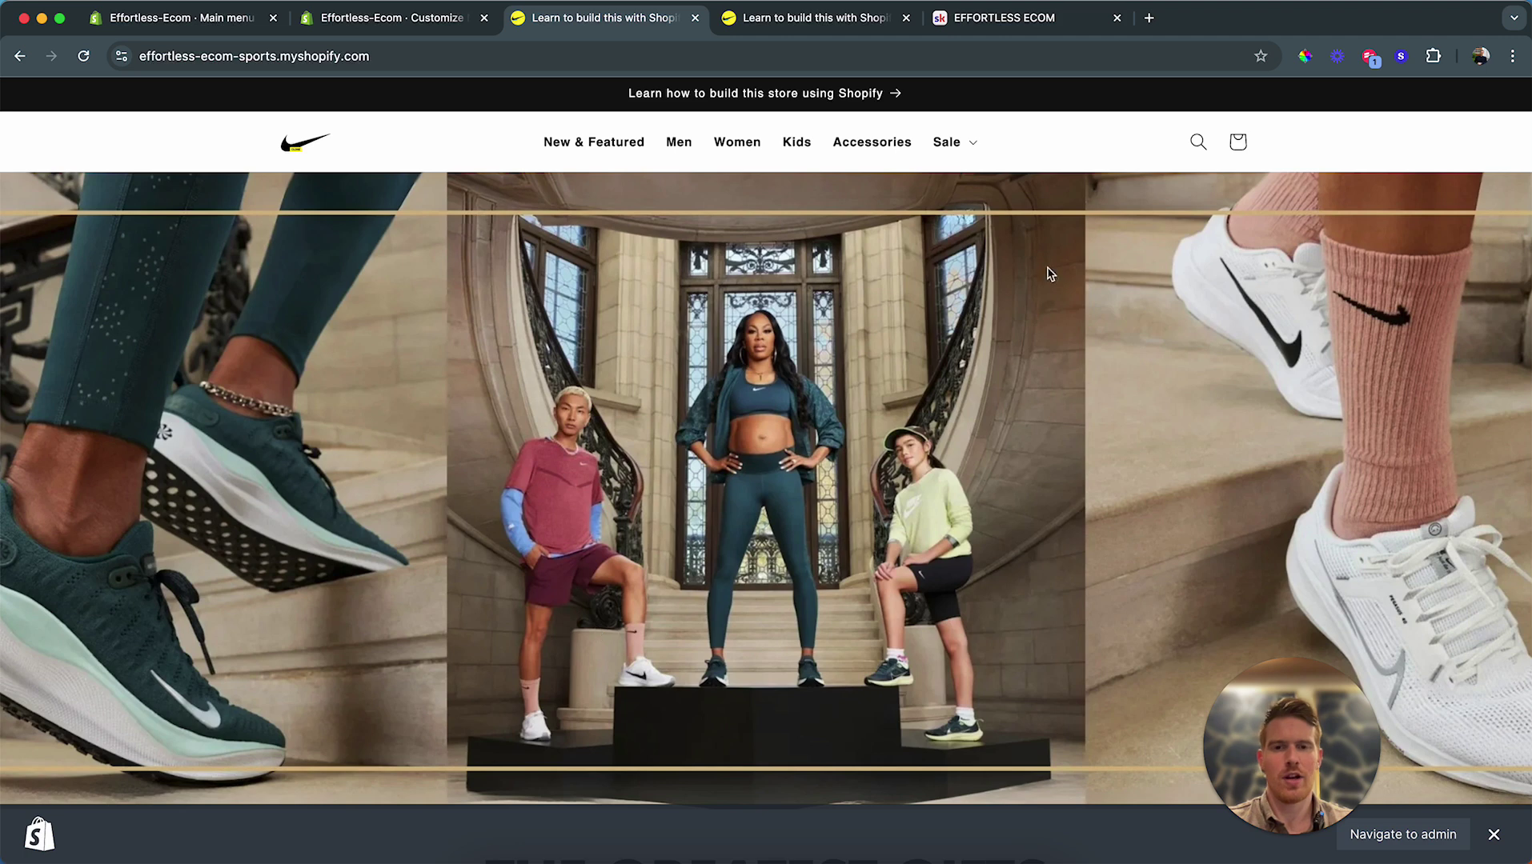
click(448, 18)
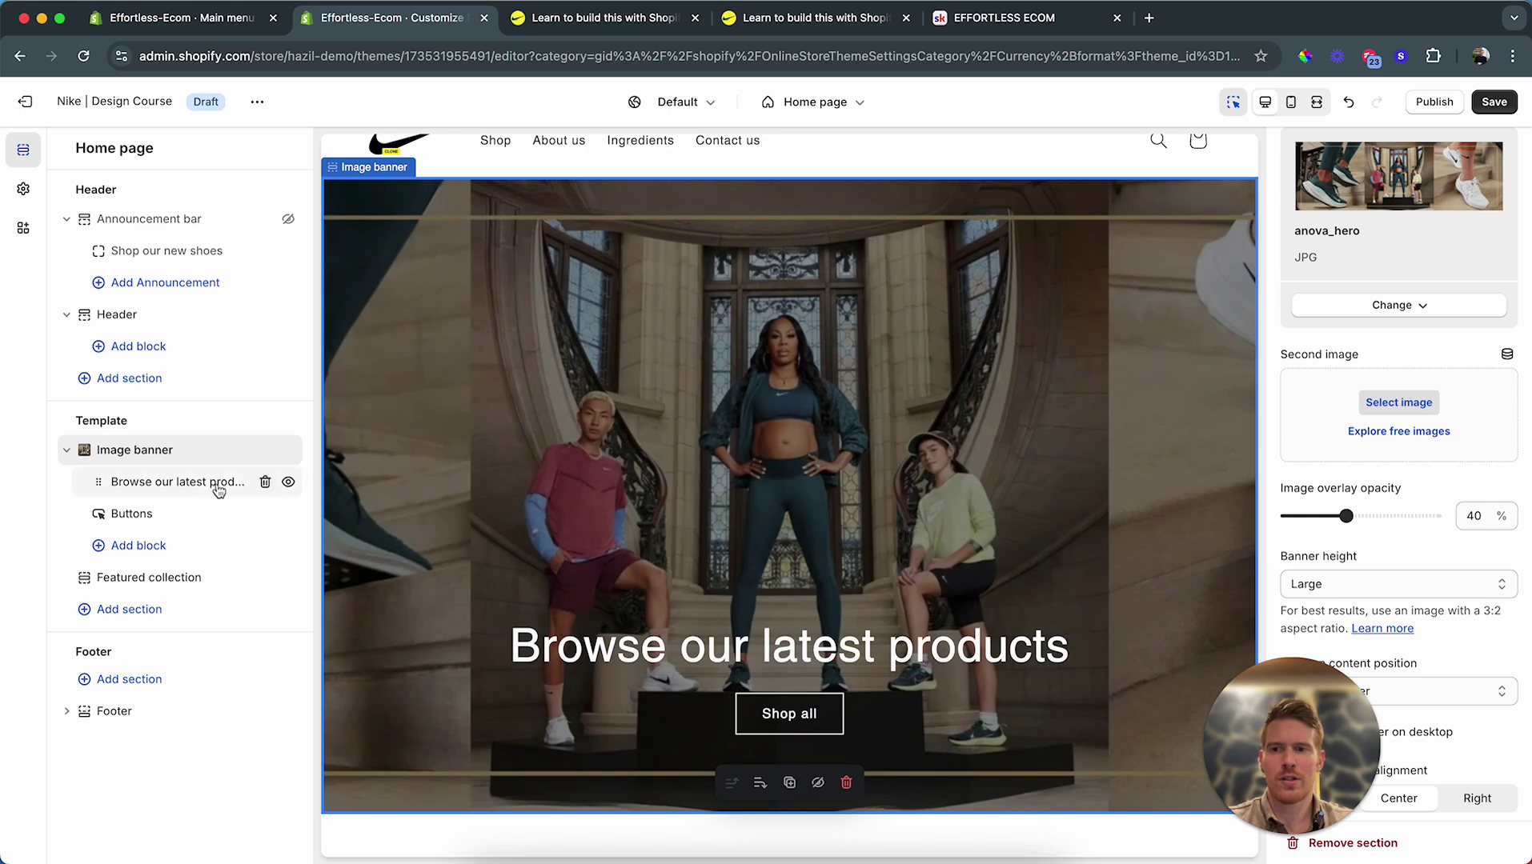
click(264, 482)
click(265, 482)
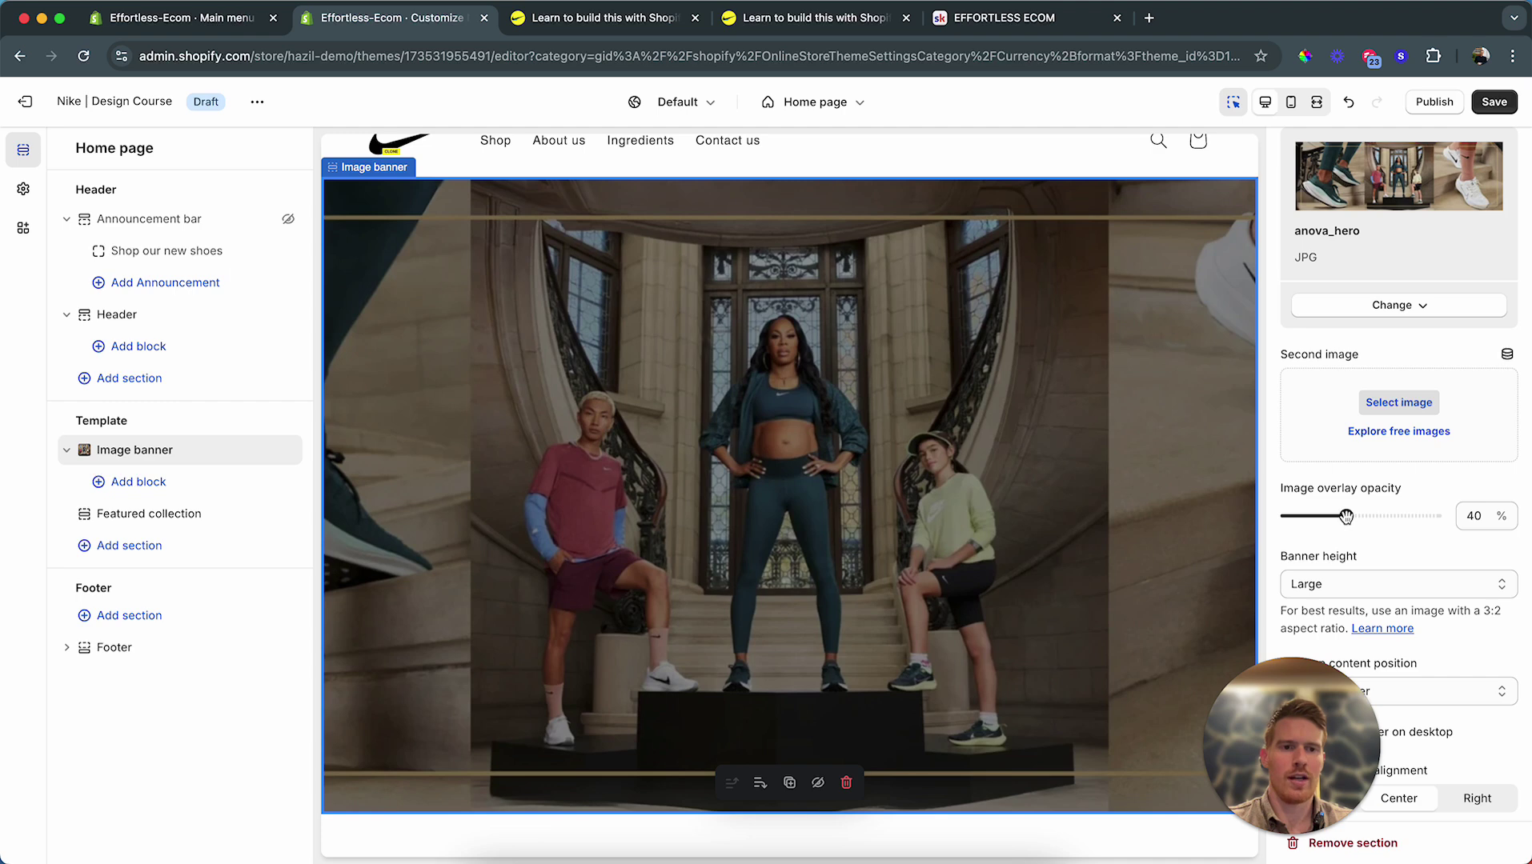
drag(1346, 517, 1180, 520)
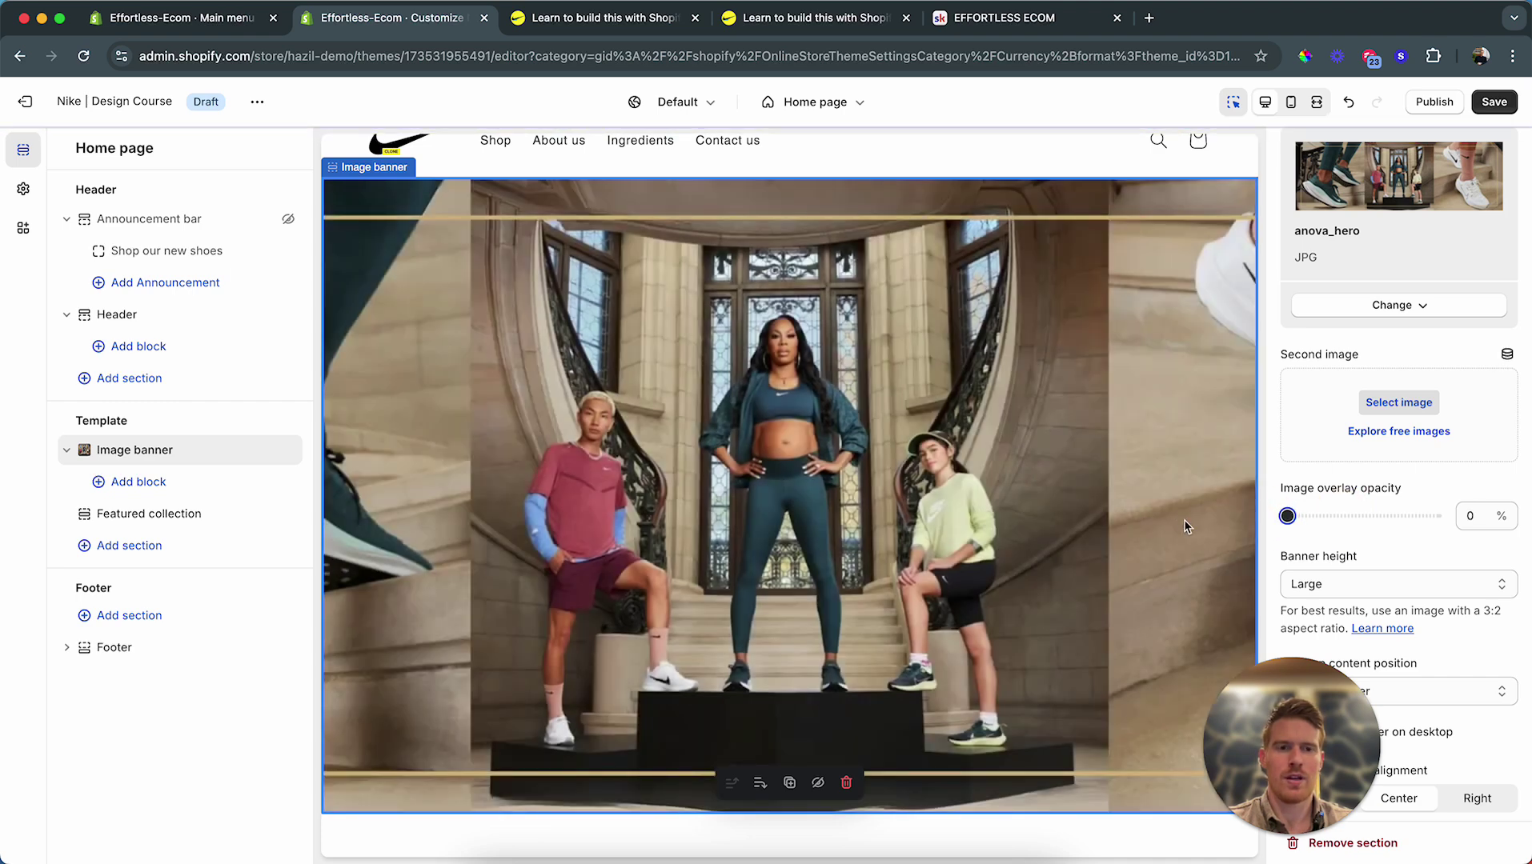
Step: Try the banner height "Adapt to first image" and check the banner in the mobile and desktop previews
scroll(1299, 445, down, 3)
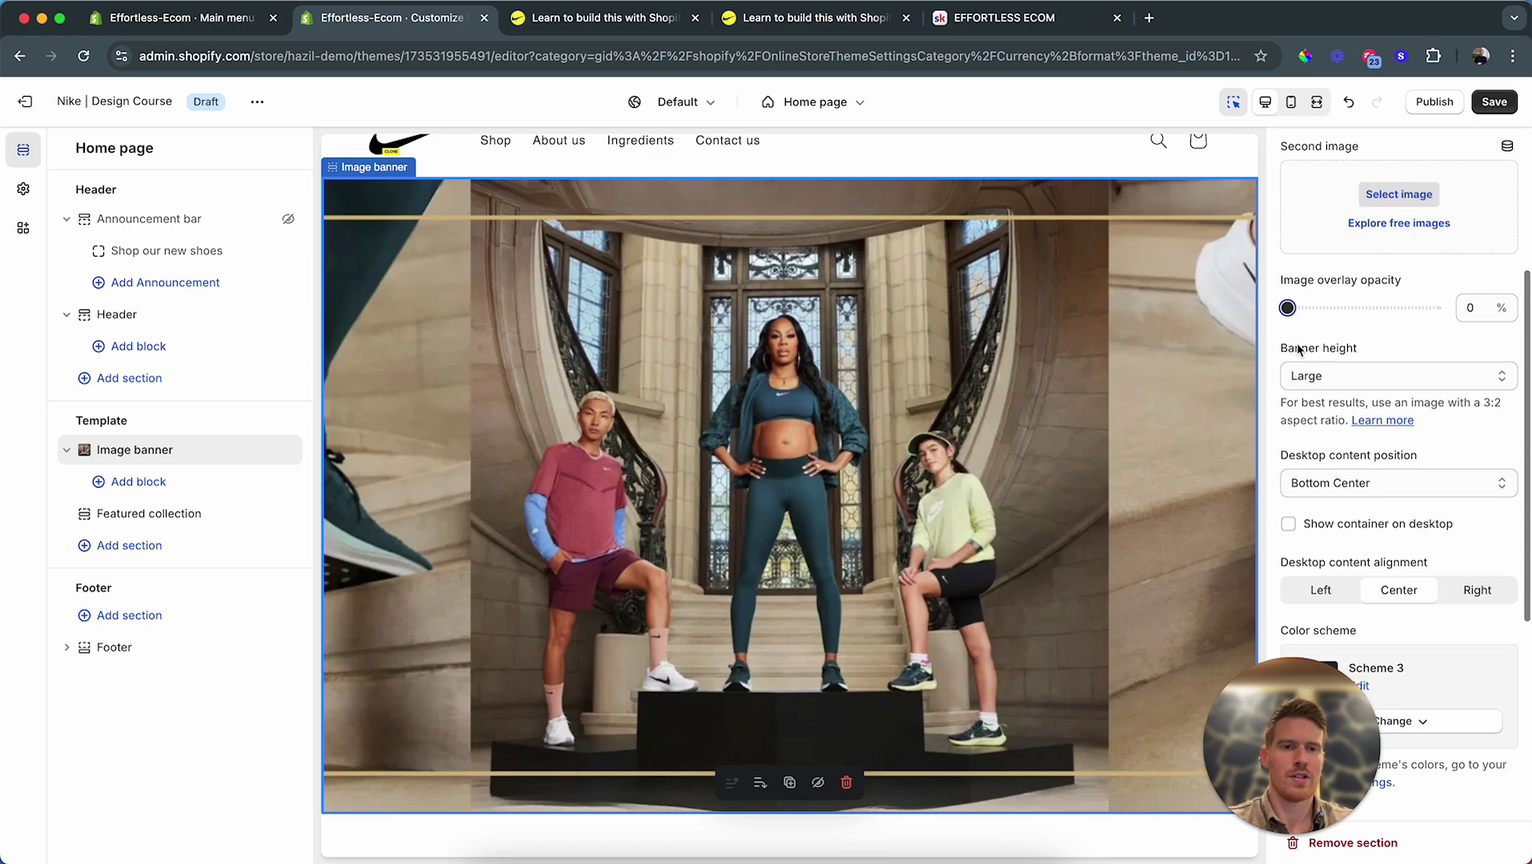
click(1375, 375)
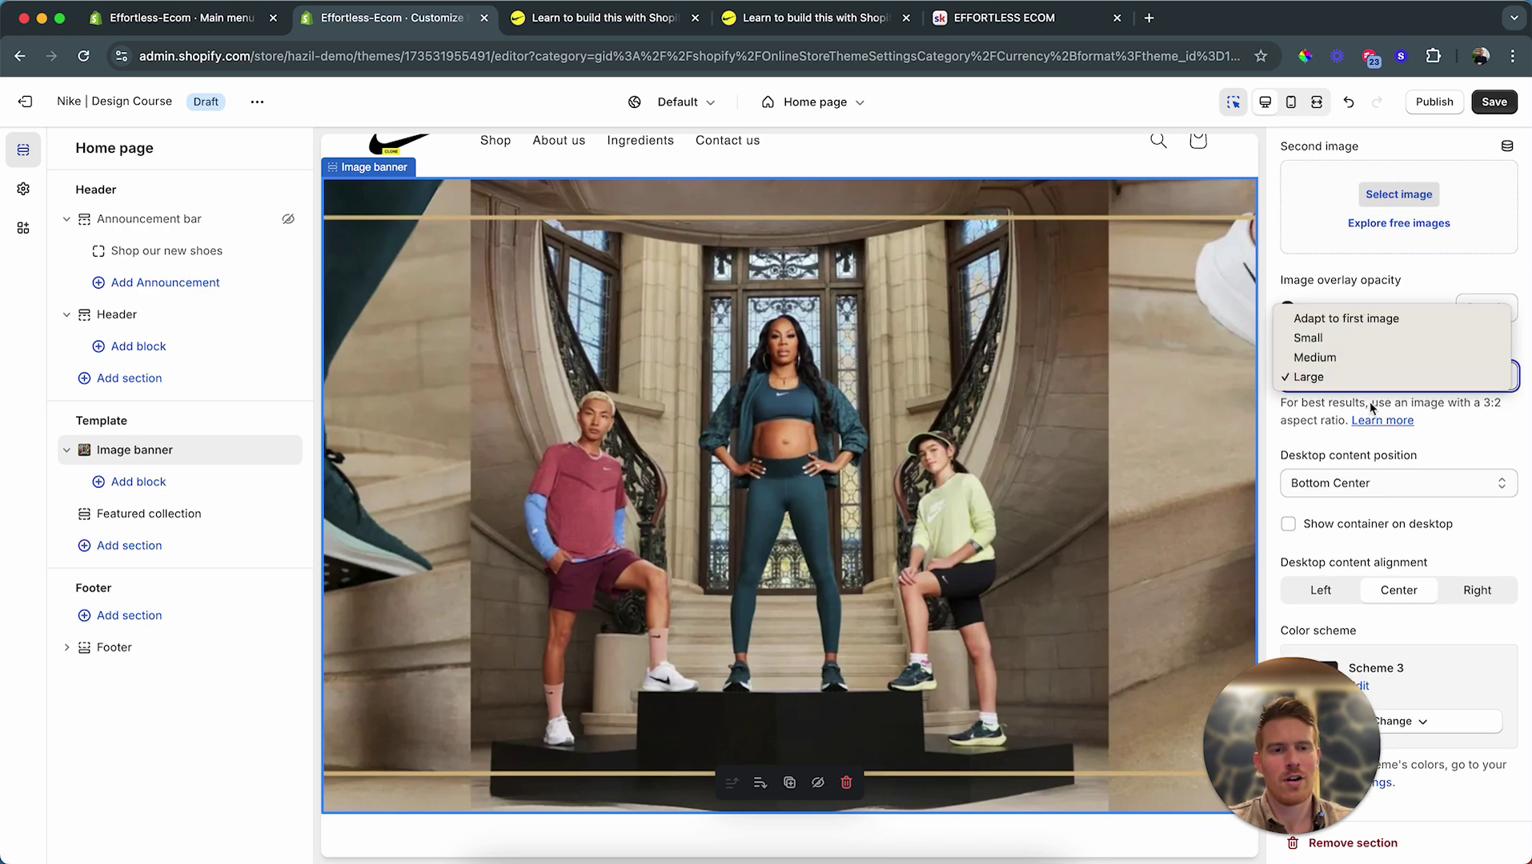
click(1365, 320)
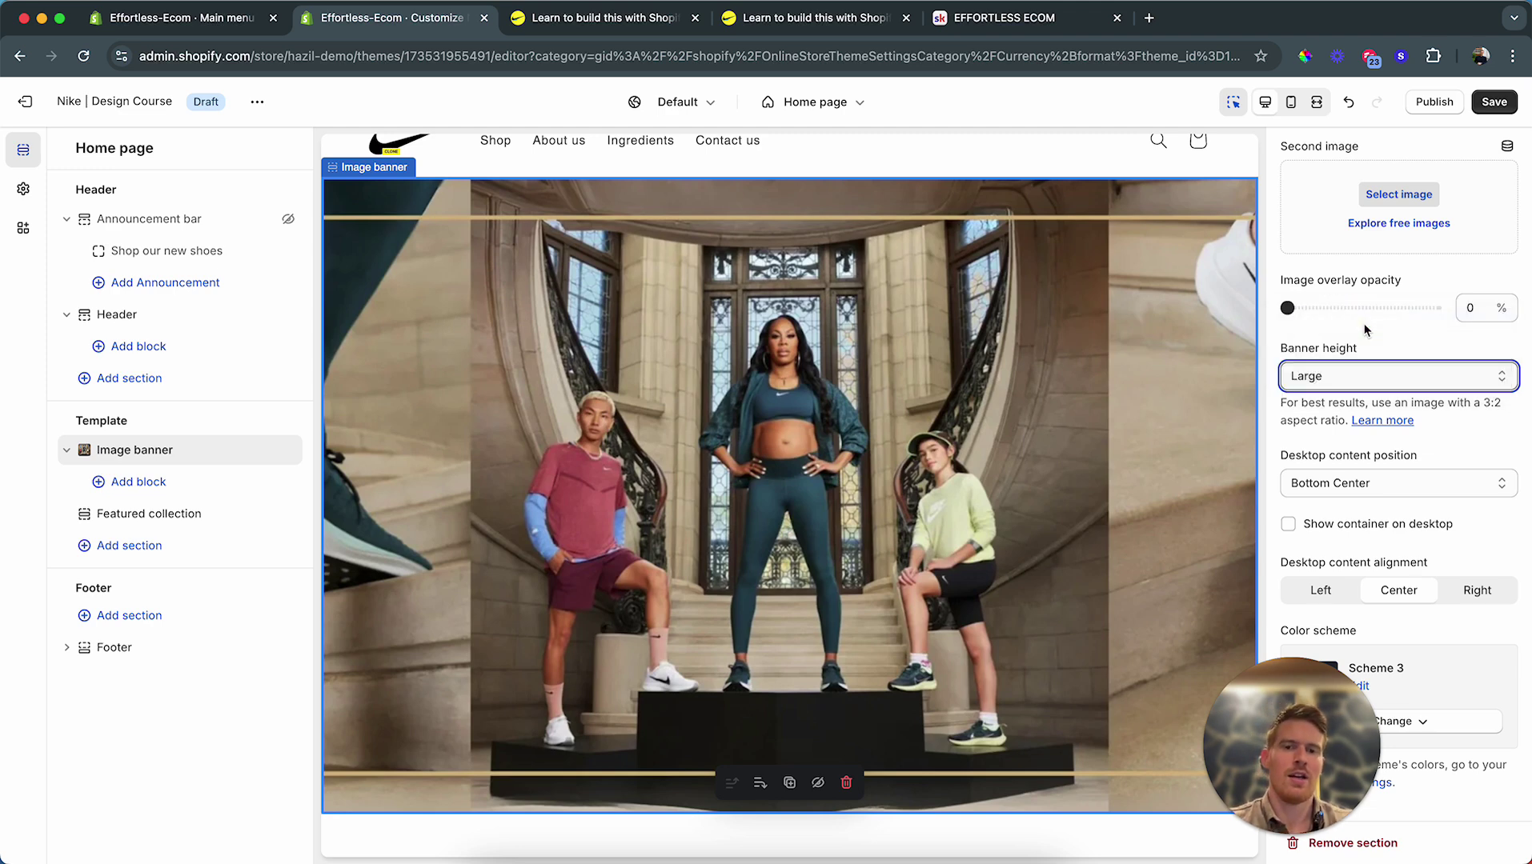
click(1358, 378)
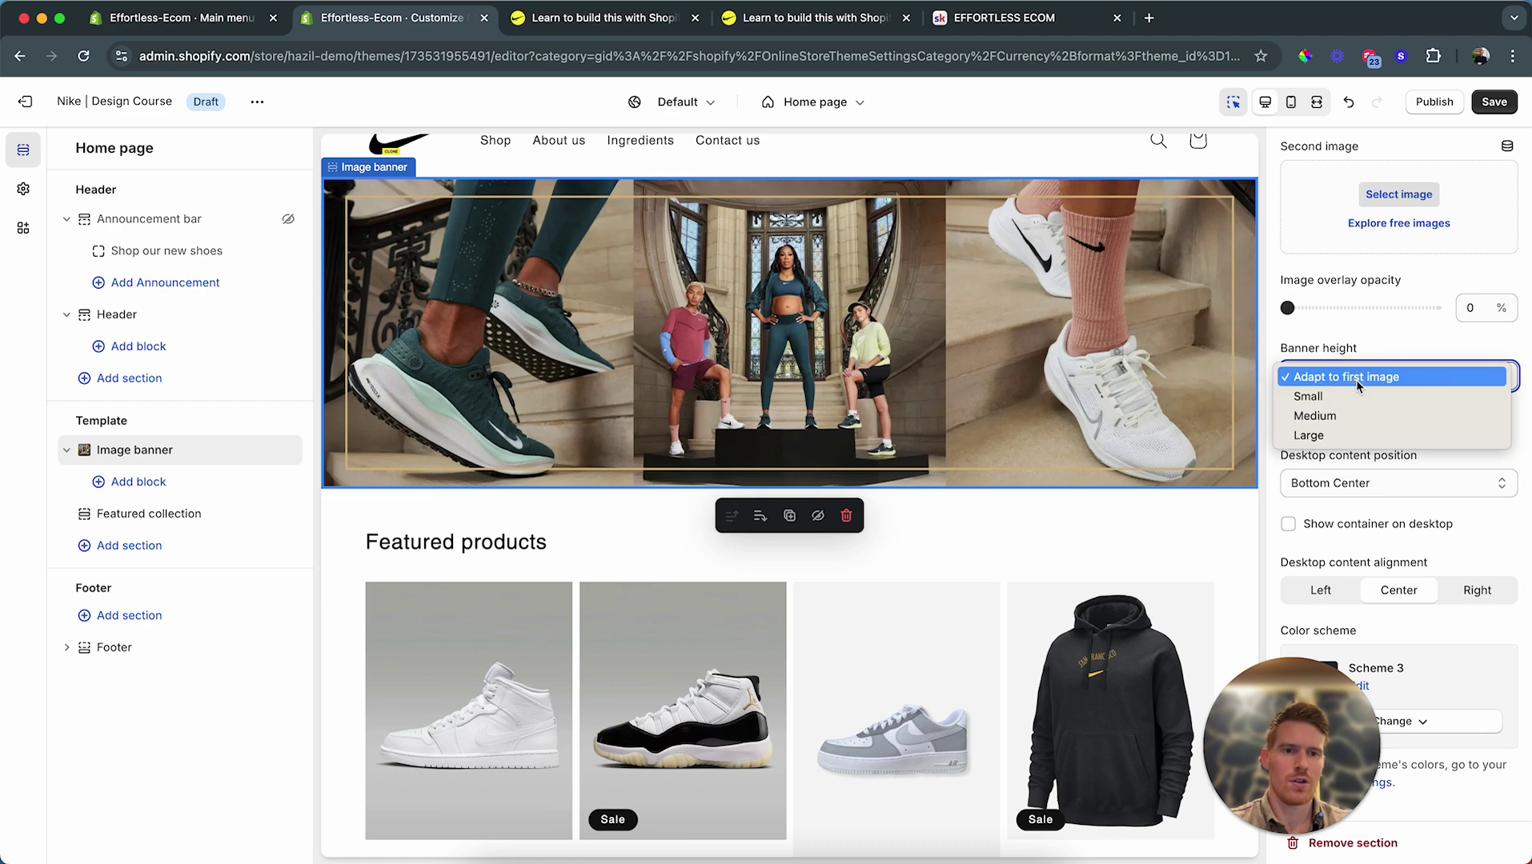
click(1291, 108)
click(1292, 108)
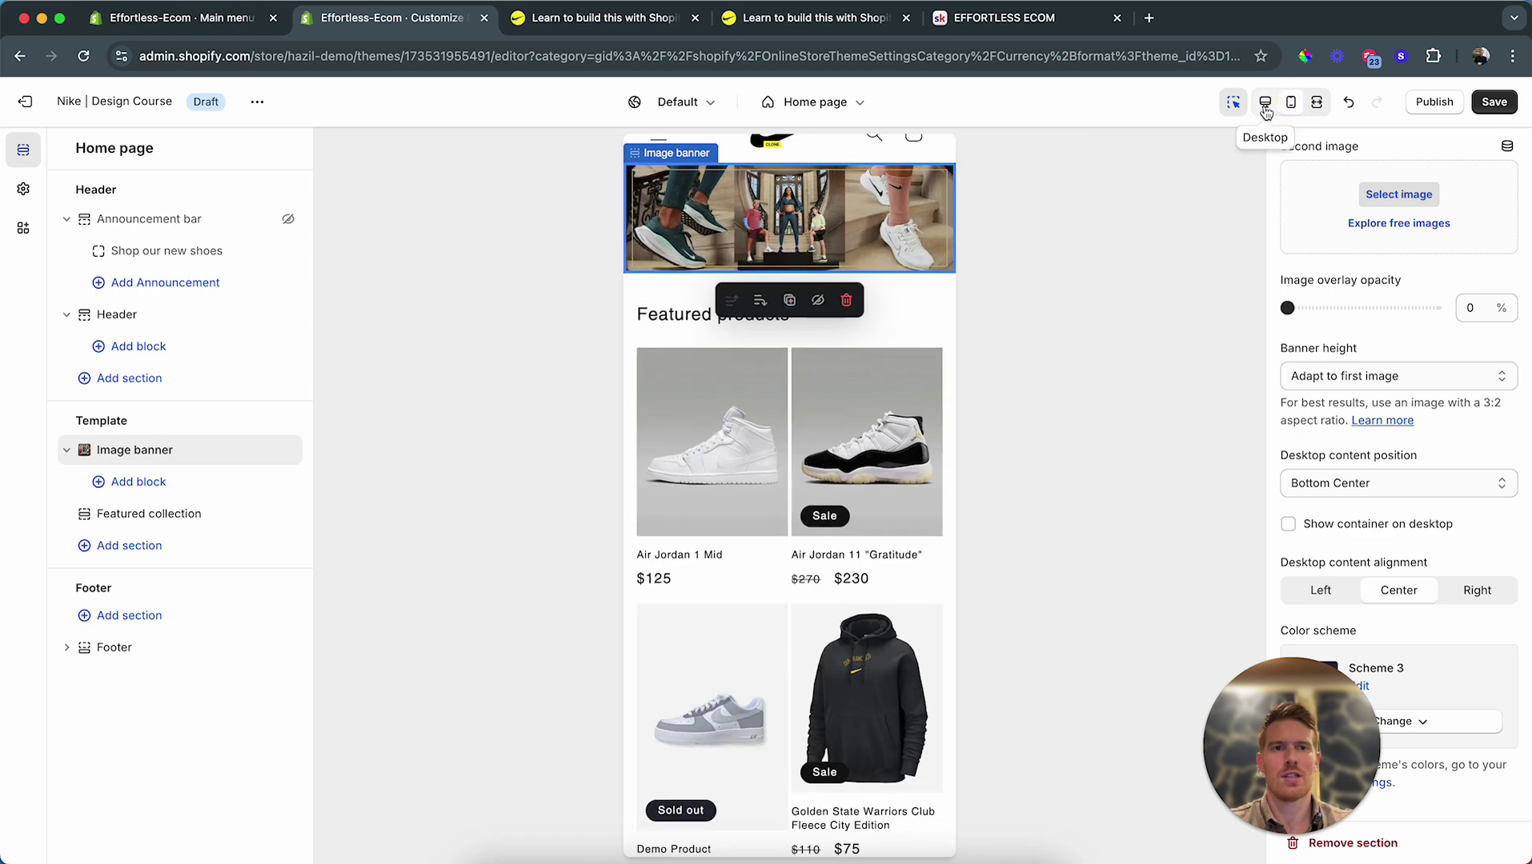
click(1266, 106)
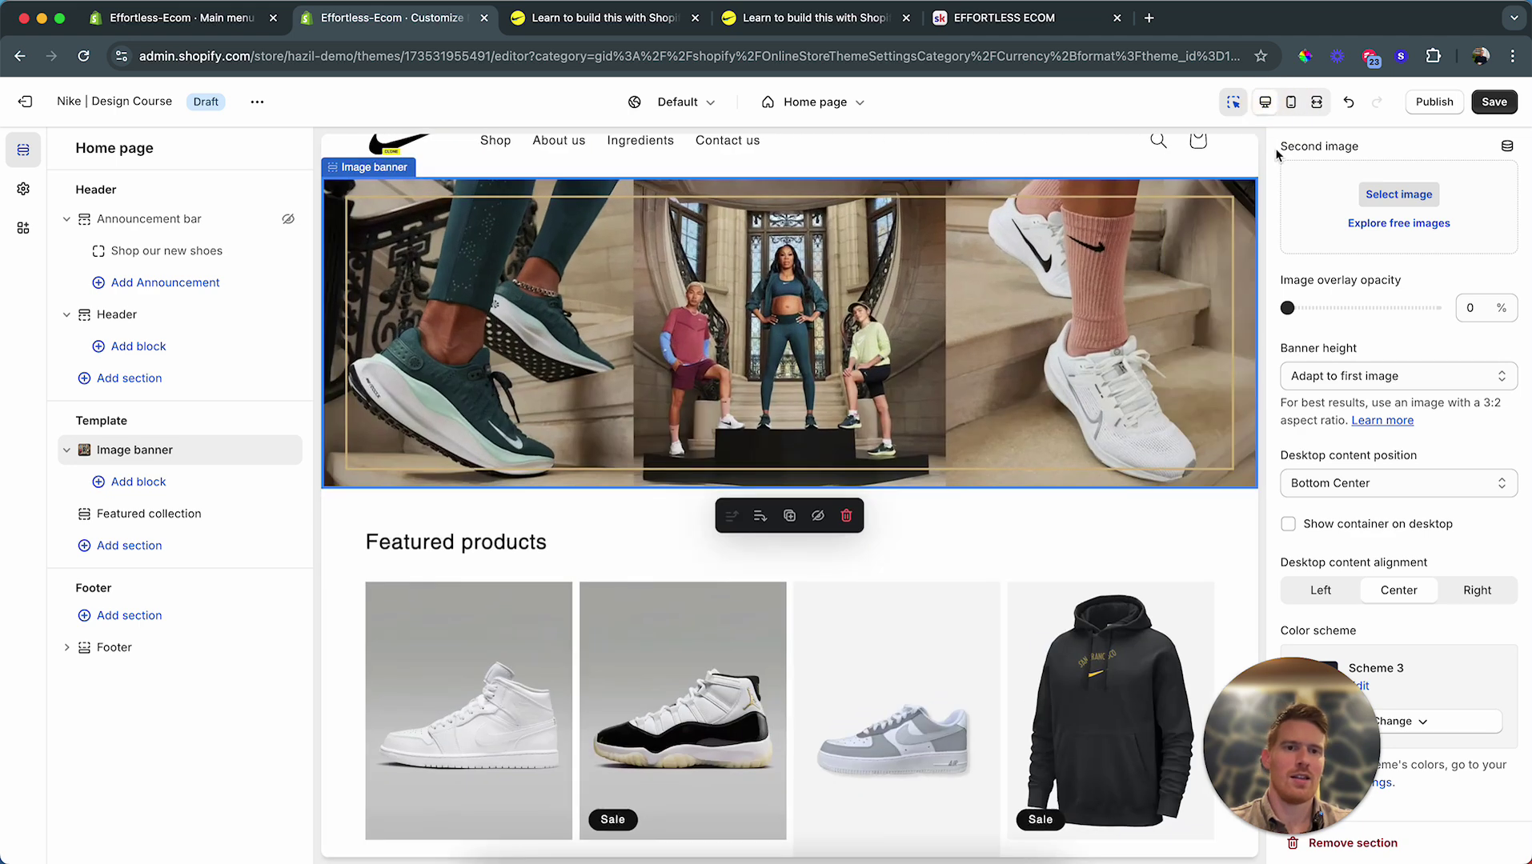
Step: Set the image banner's height to Large and check it in the mobile preview
click(1349, 378)
click(1317, 432)
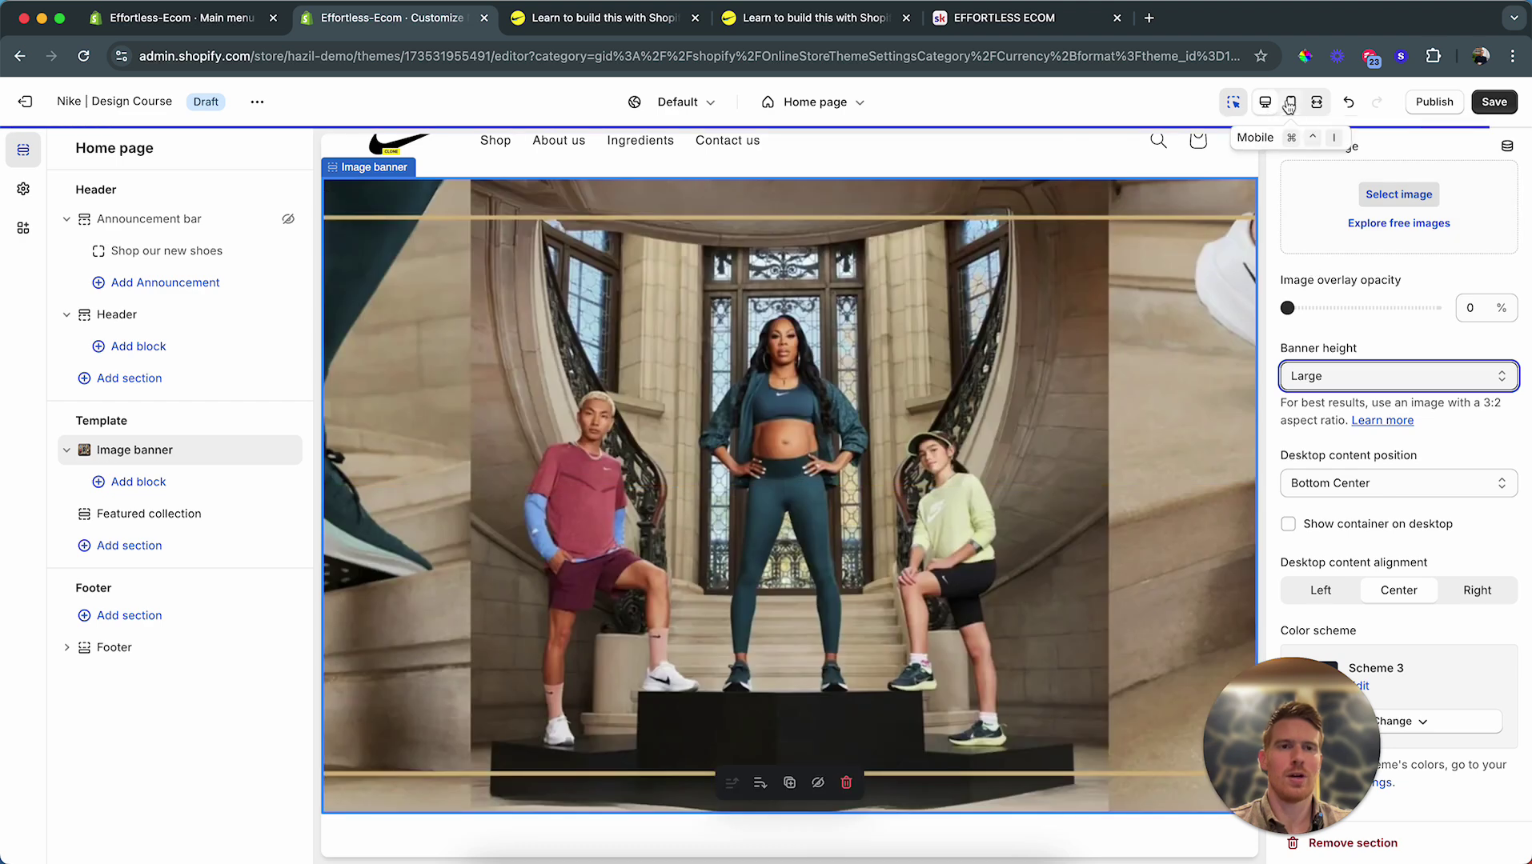
click(1292, 105)
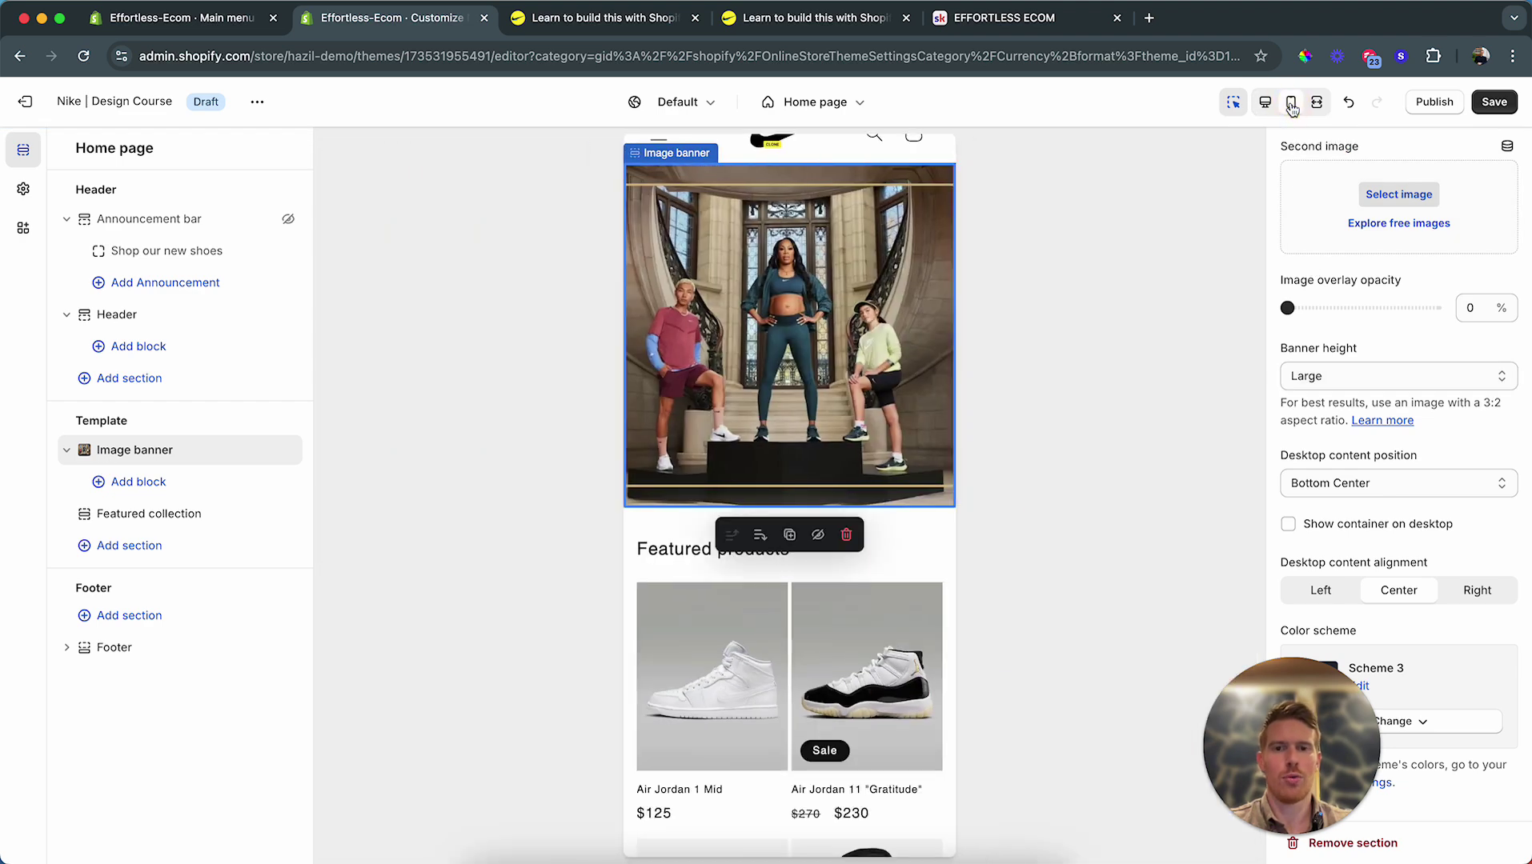
Step: Examine the image banner at Large height in the desktop and mobile previews and look through its remaining layout, color and animation settings
click(1265, 102)
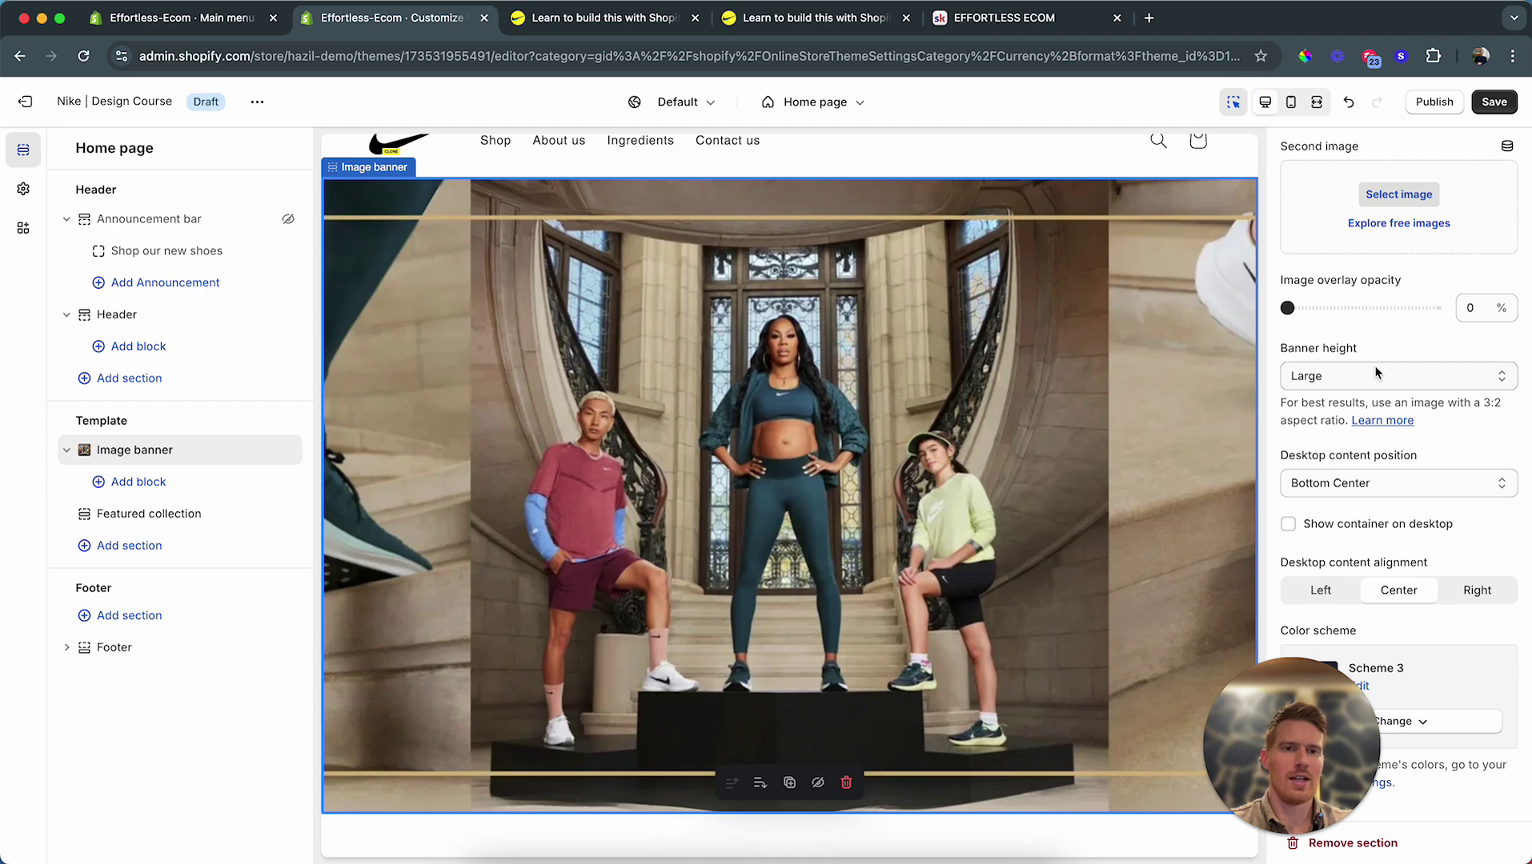
click(1393, 385)
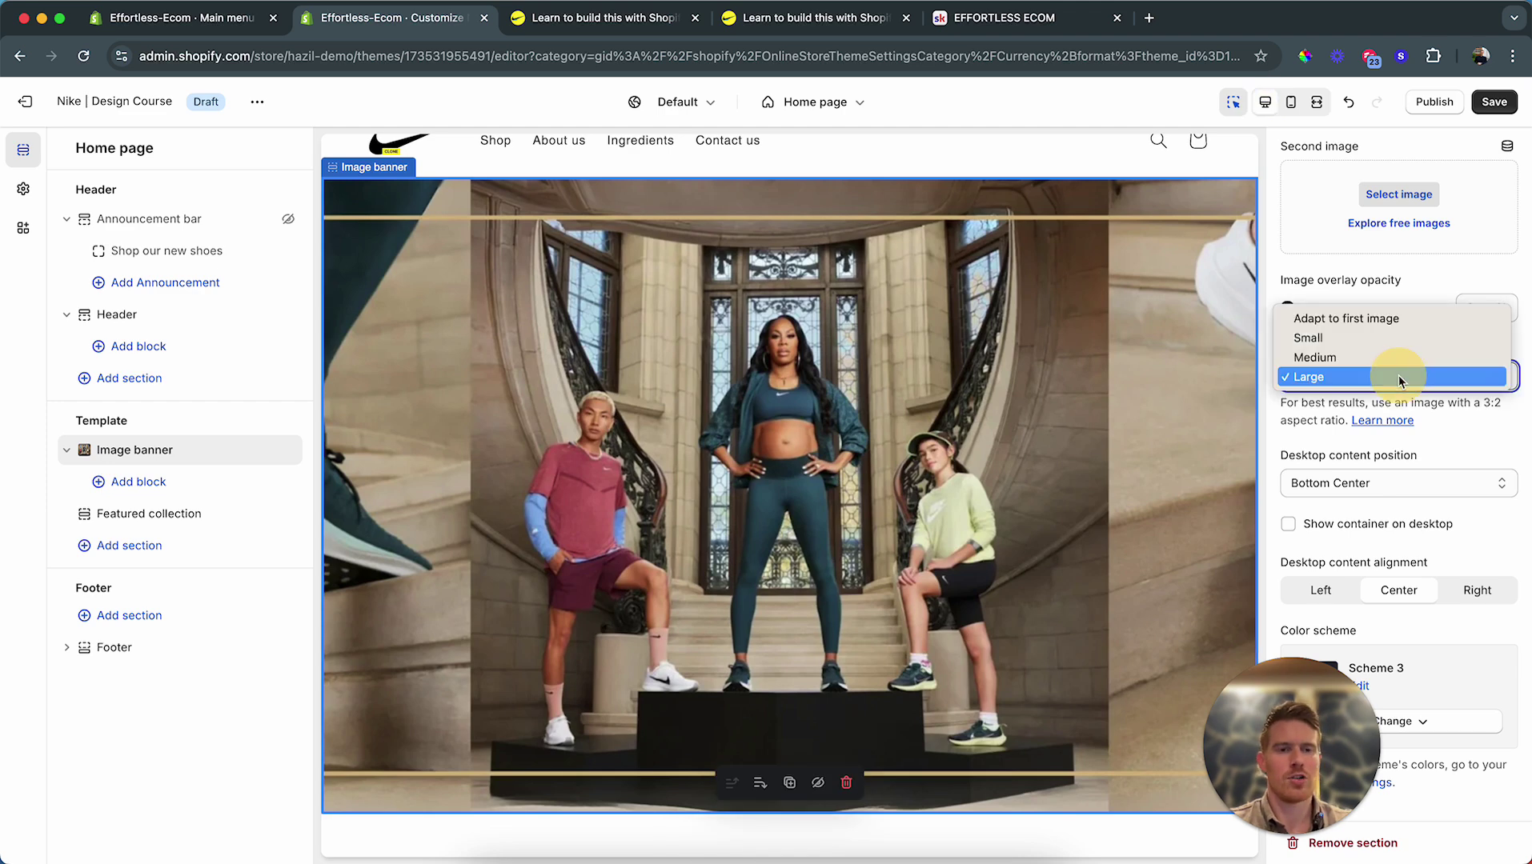
click(1421, 290)
scroll(990, 516, down, 3)
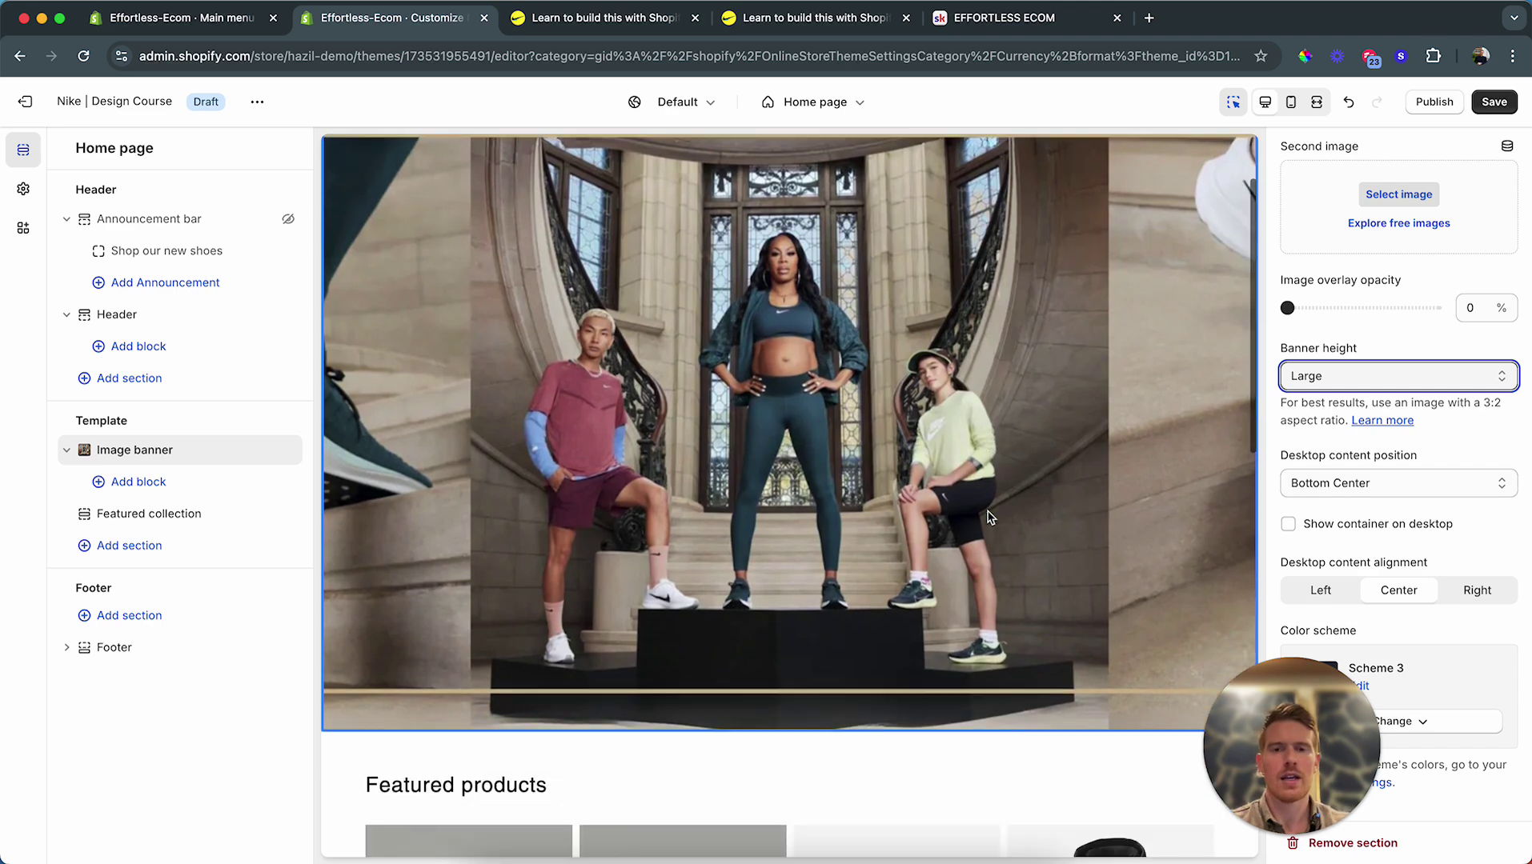
scroll(990, 516, up, 1)
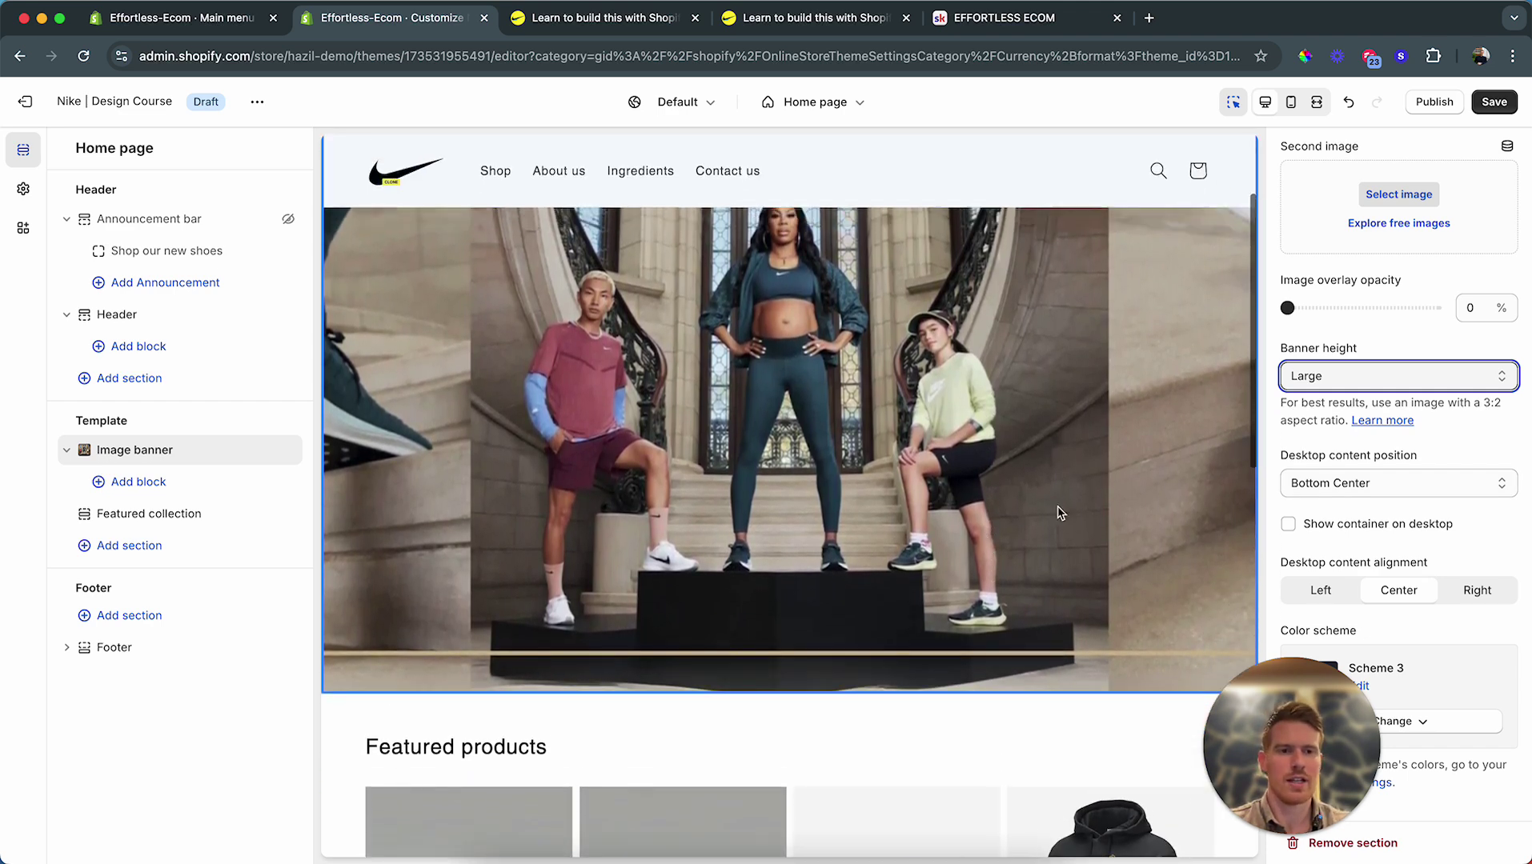
scroll(1348, 539, down, 5)
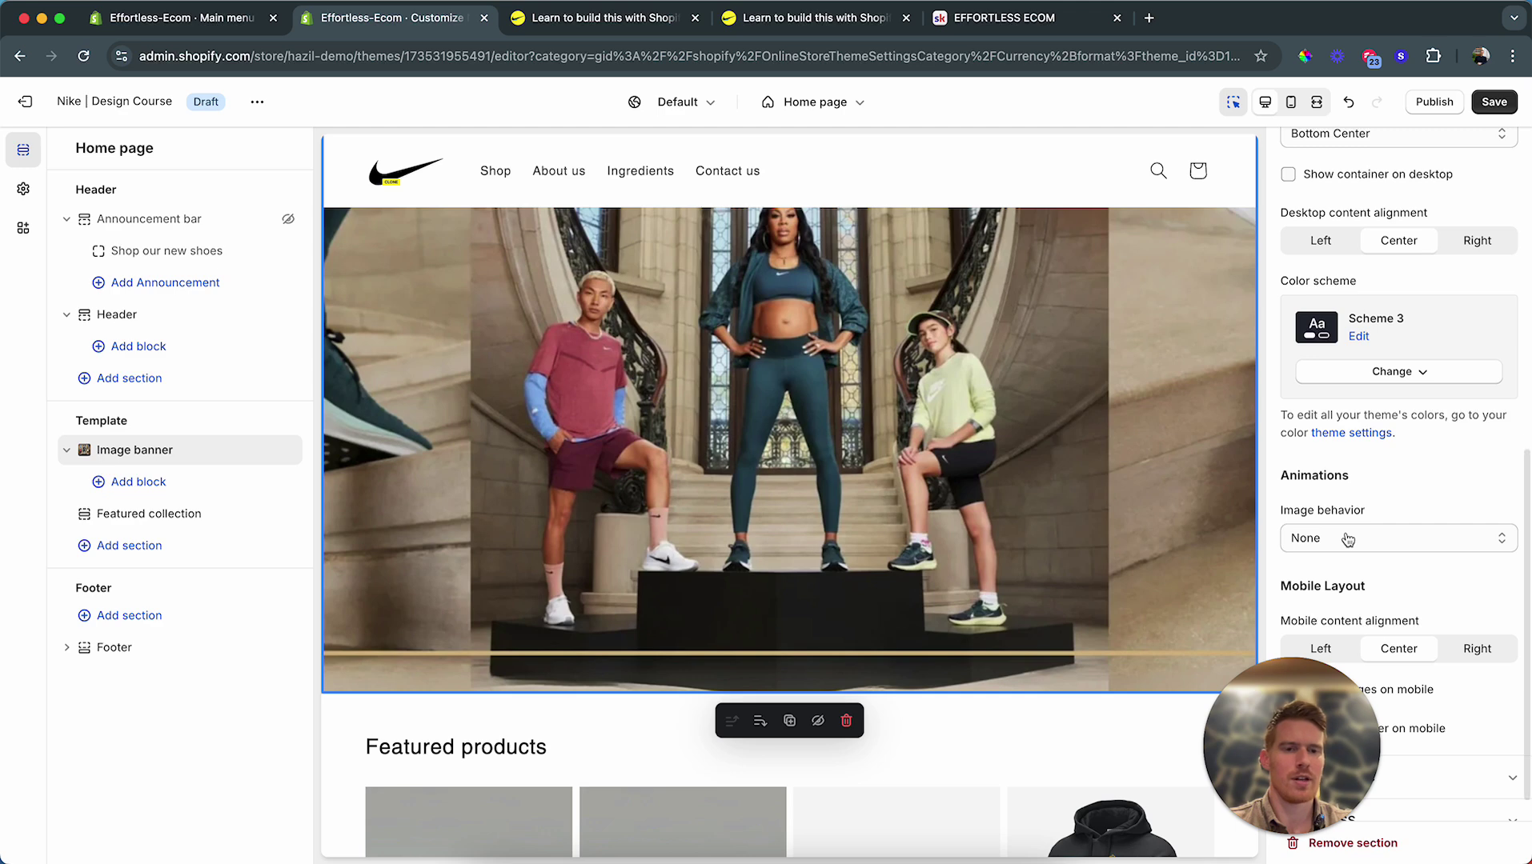
scroll(1348, 539, down, 1)
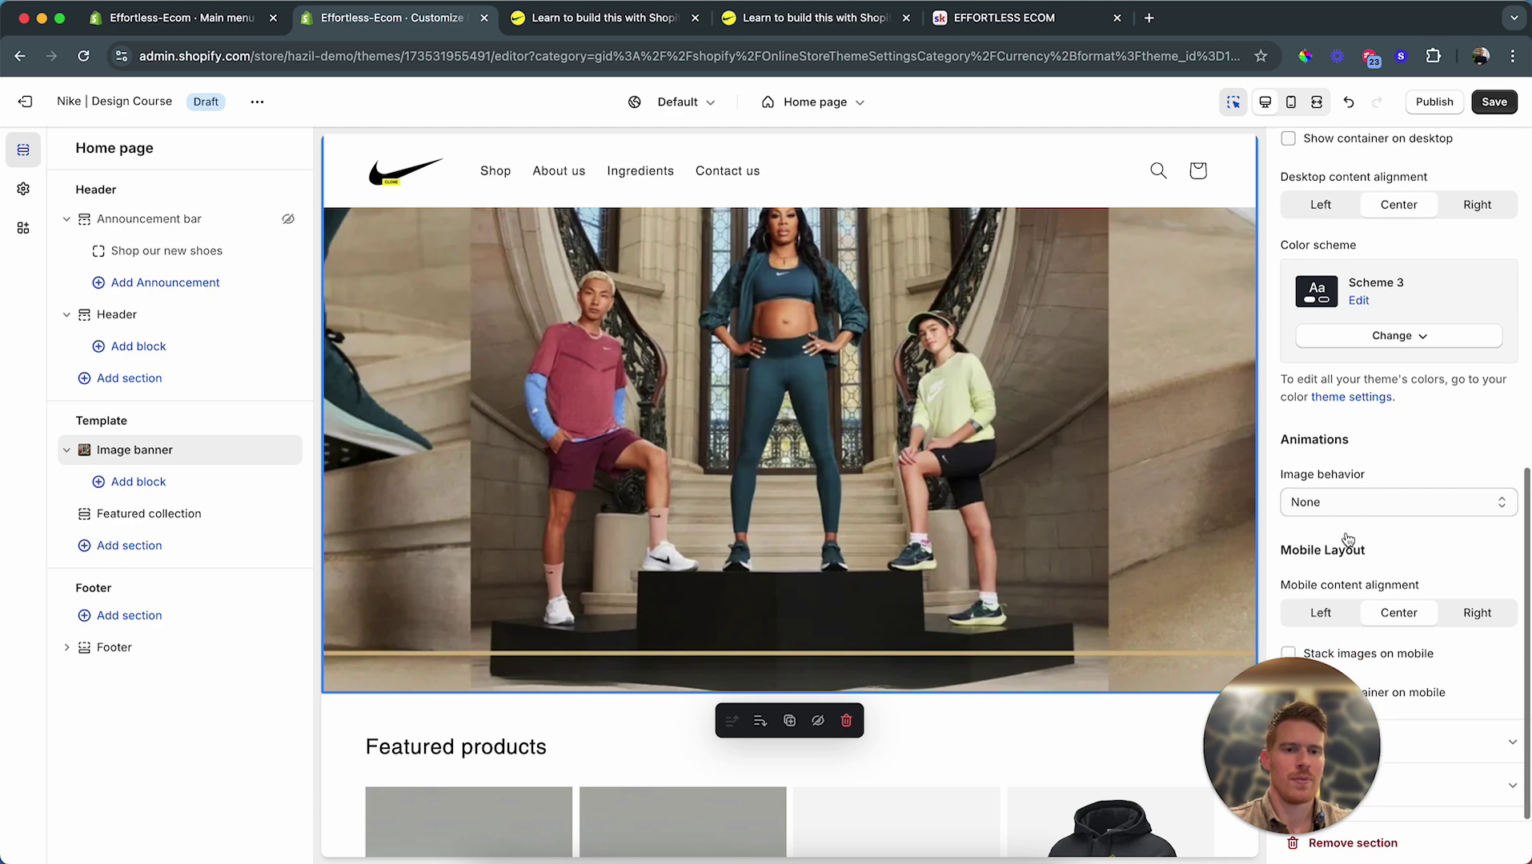
click(1297, 113)
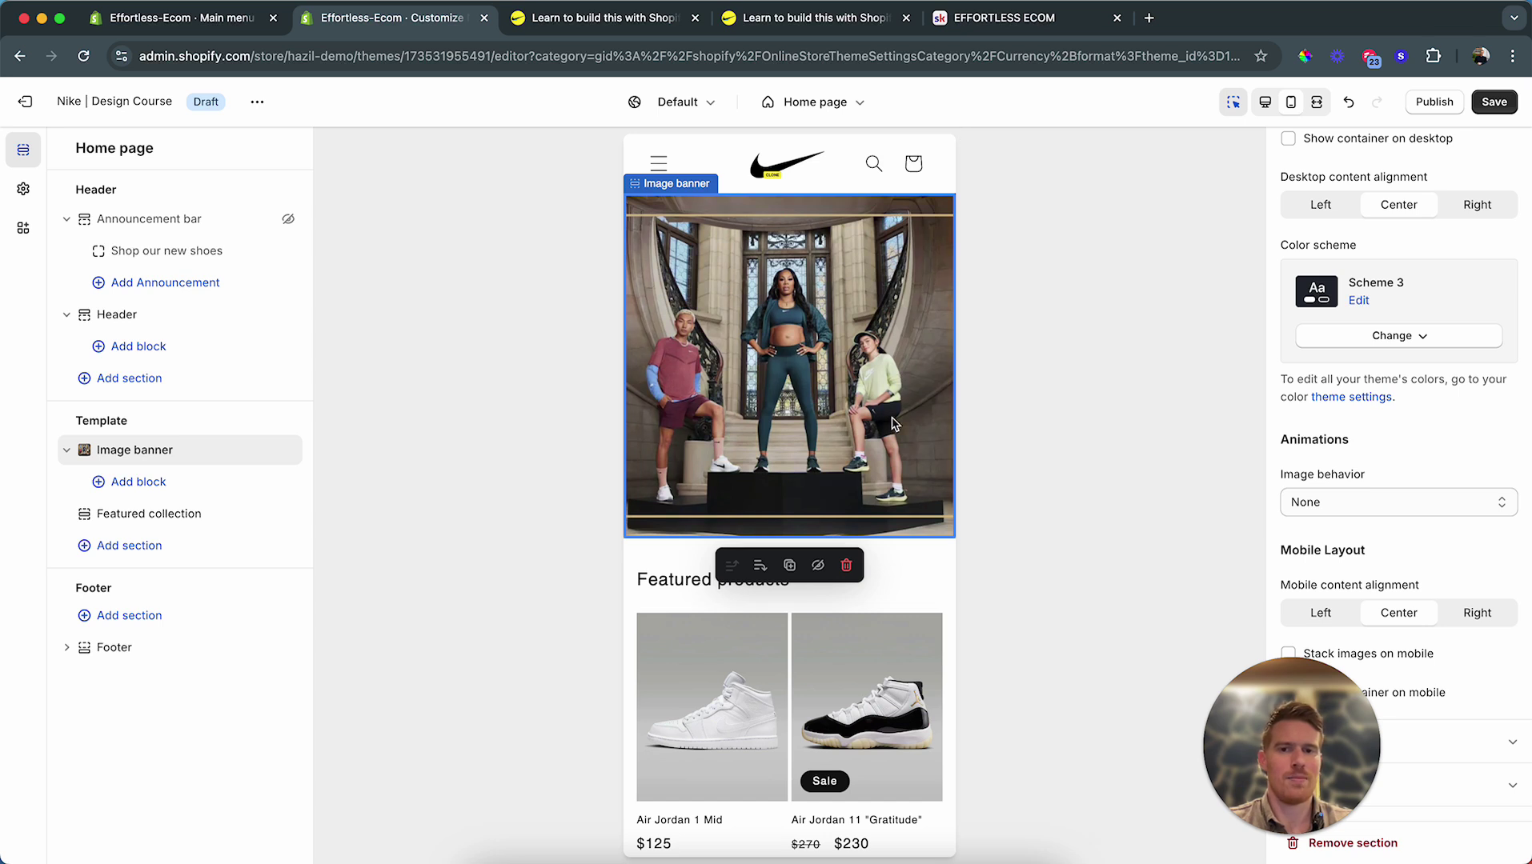
scroll(893, 422, down, 3)
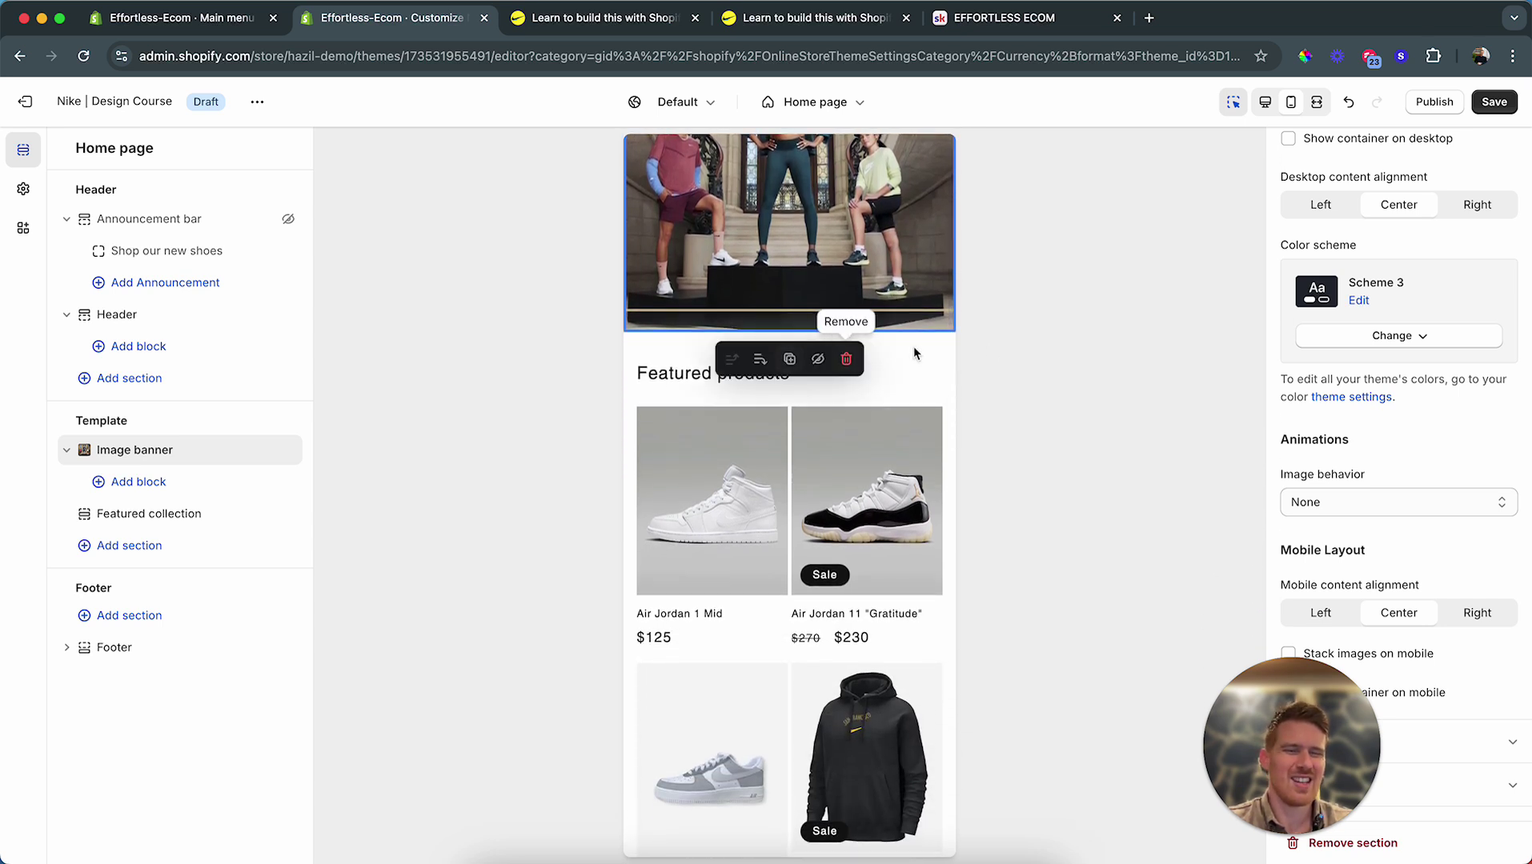
click(1268, 102)
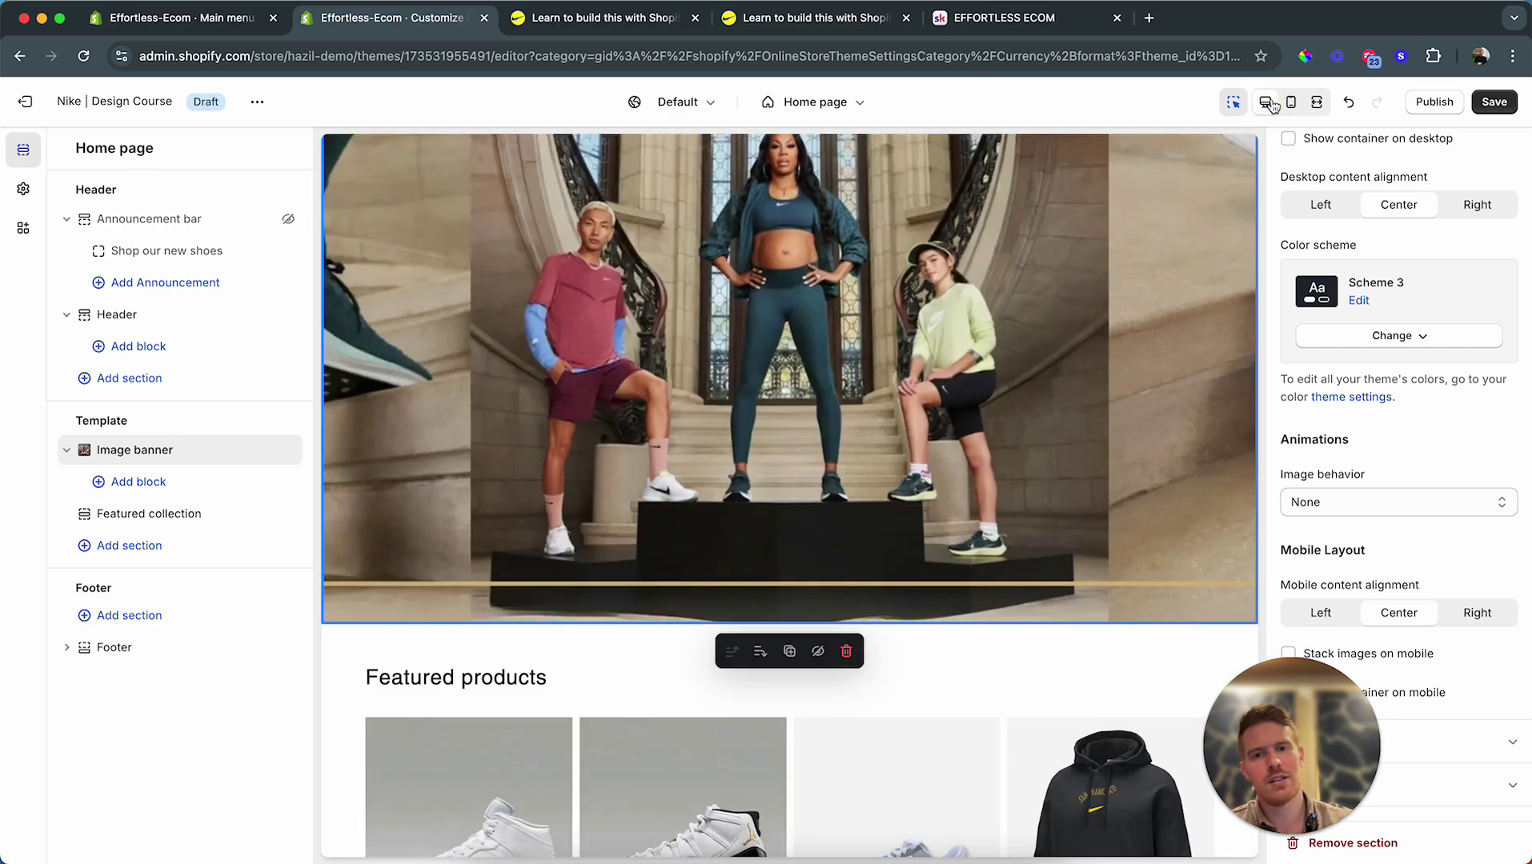
scroll(1018, 514, down, 1)
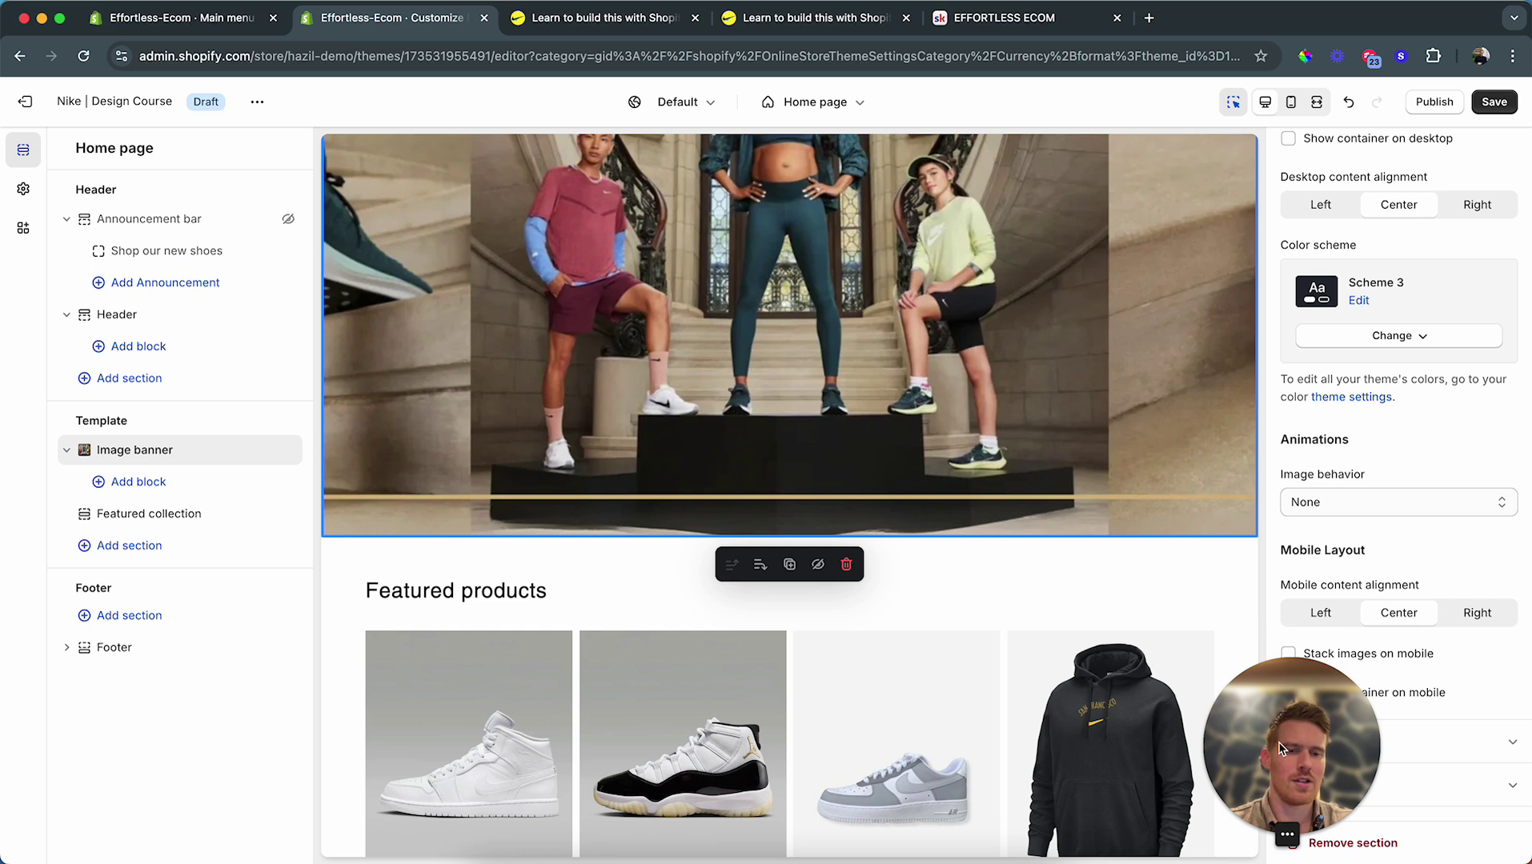
drag(1305, 722, 1335, 659)
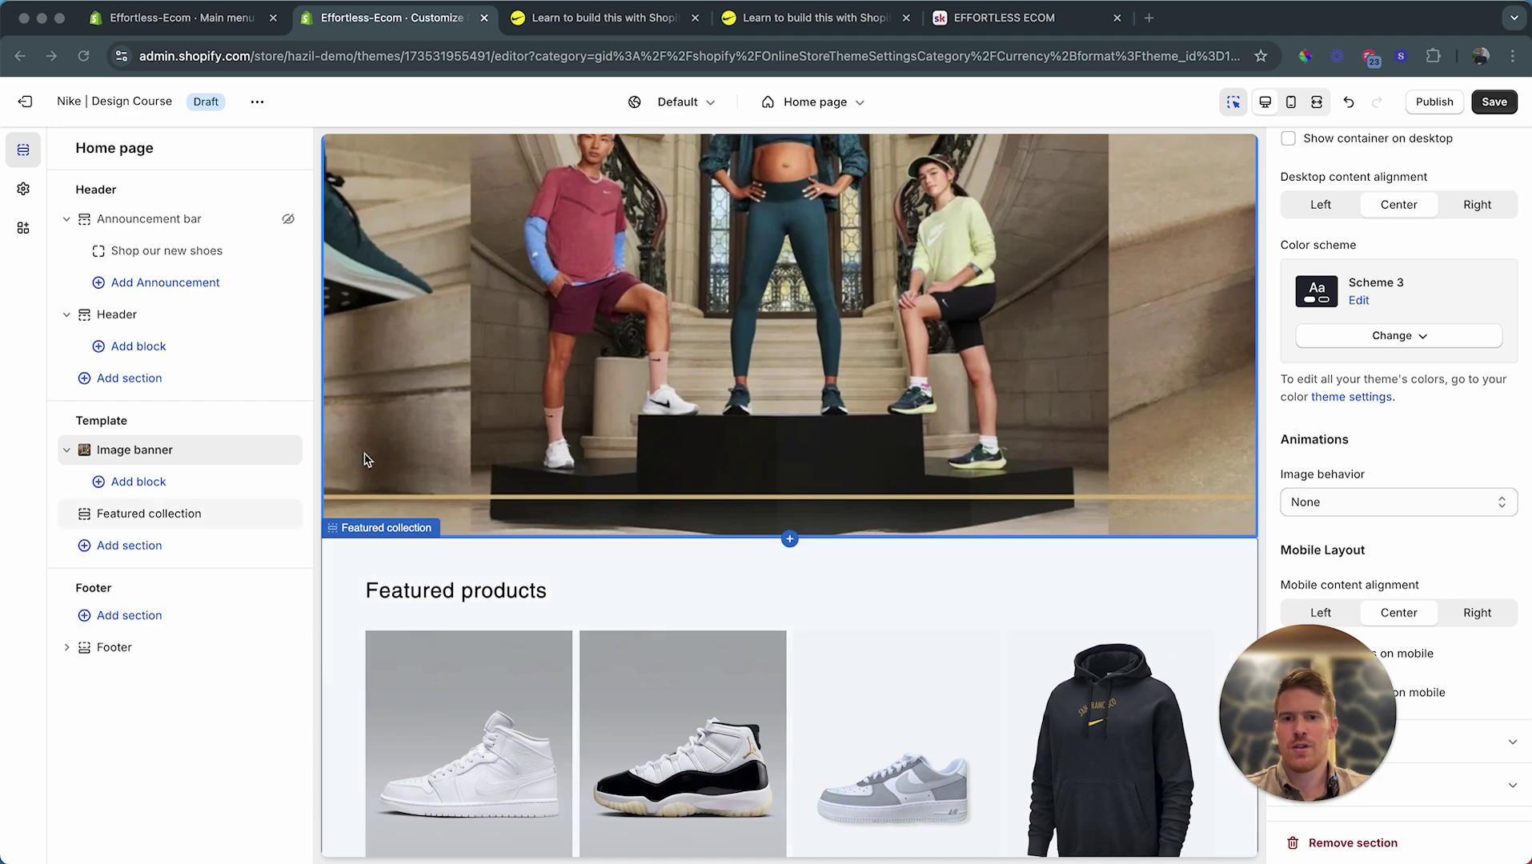
Step: Check what follows the banner on the reference store and add a Rich text section between the image banner and the featured collection
click(591, 17)
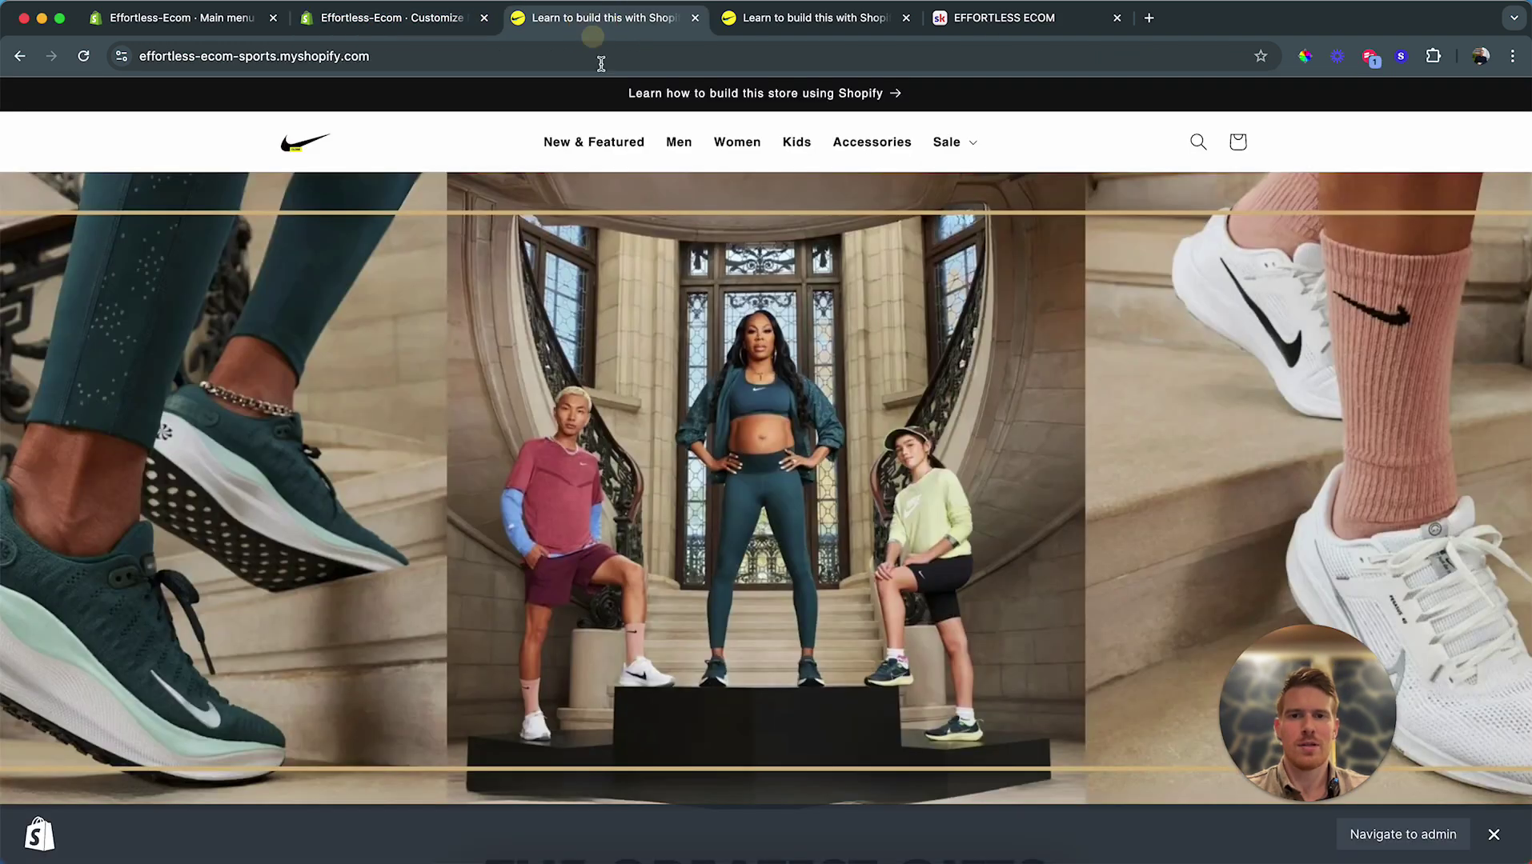
scroll(684, 496, down, 5)
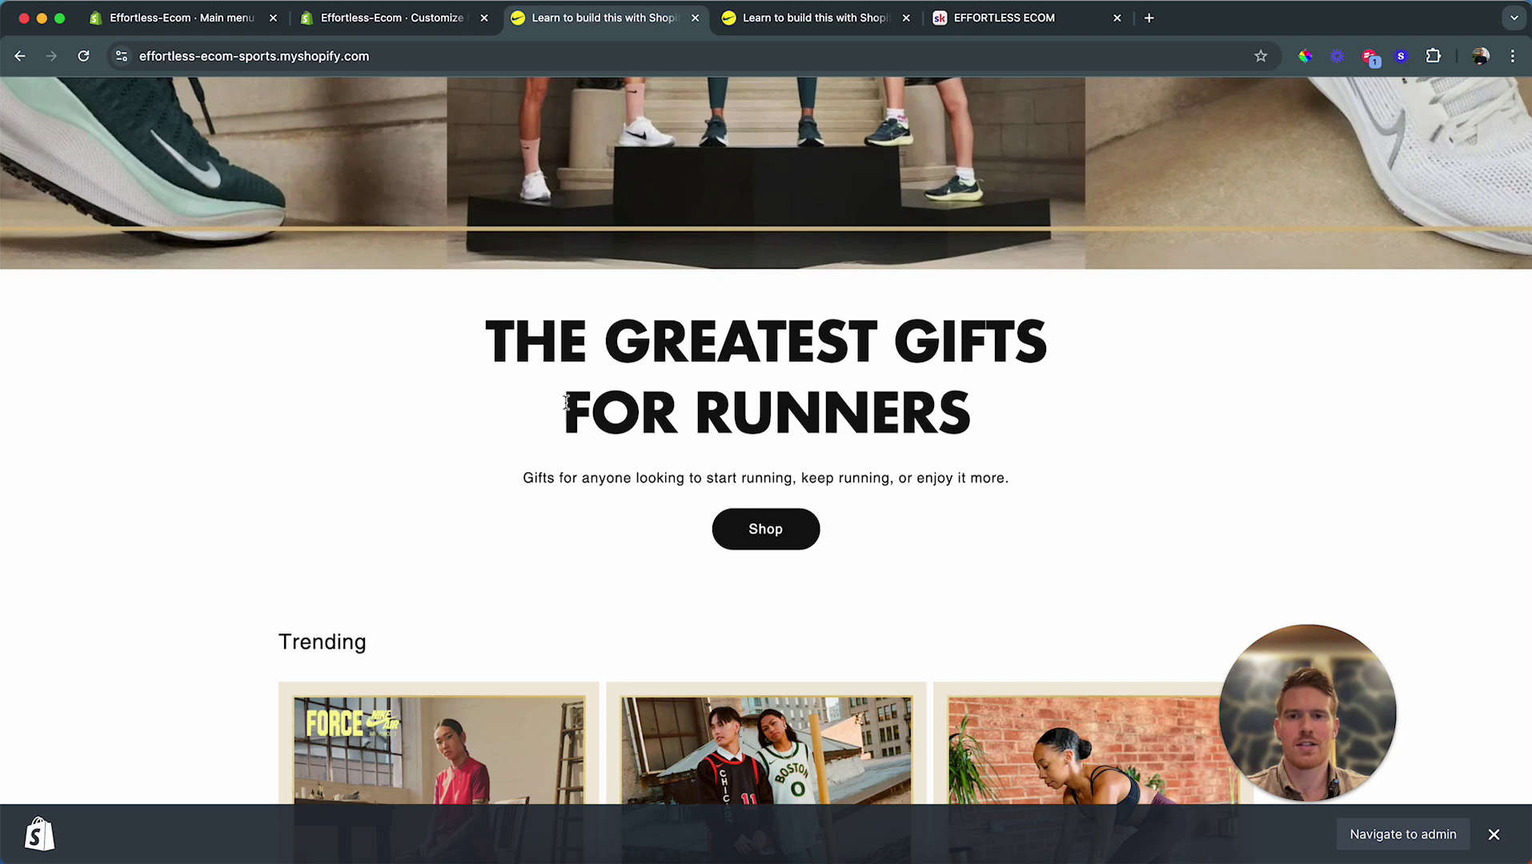
click(386, 19)
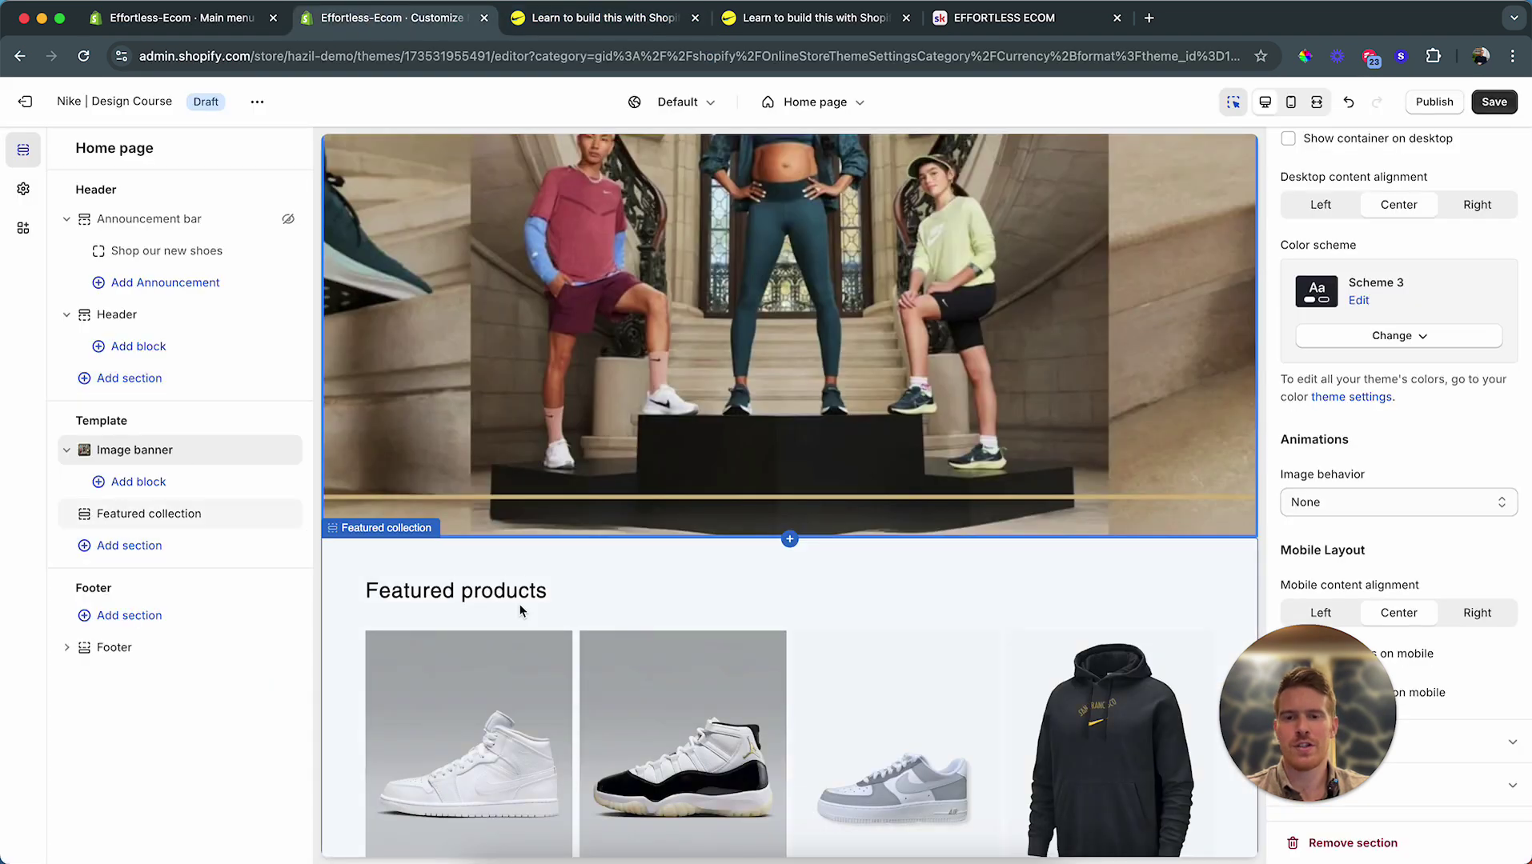
scroll(676, 461, down, 1)
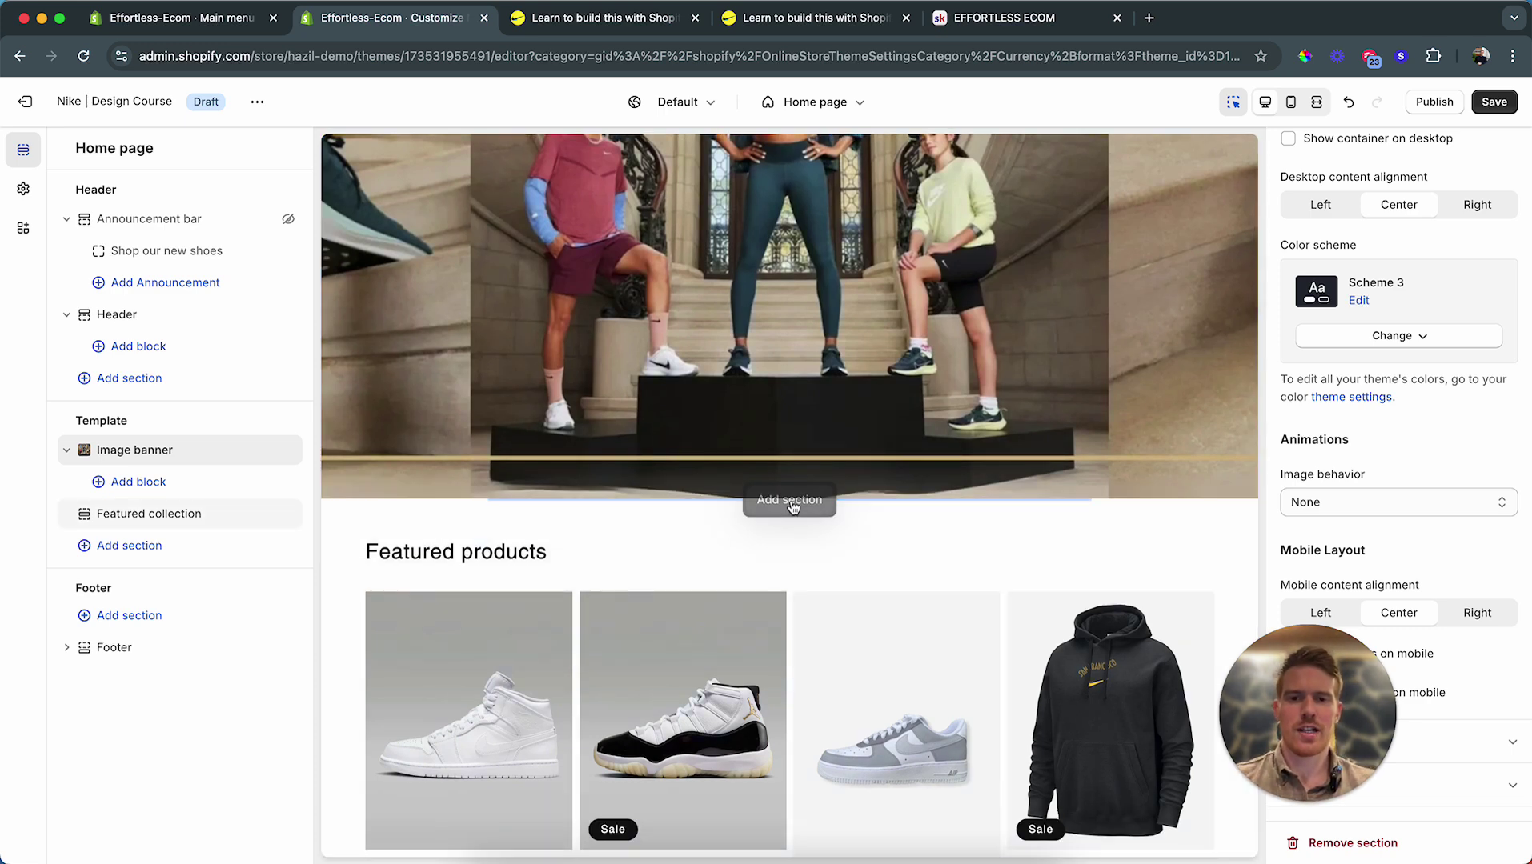
click(795, 505)
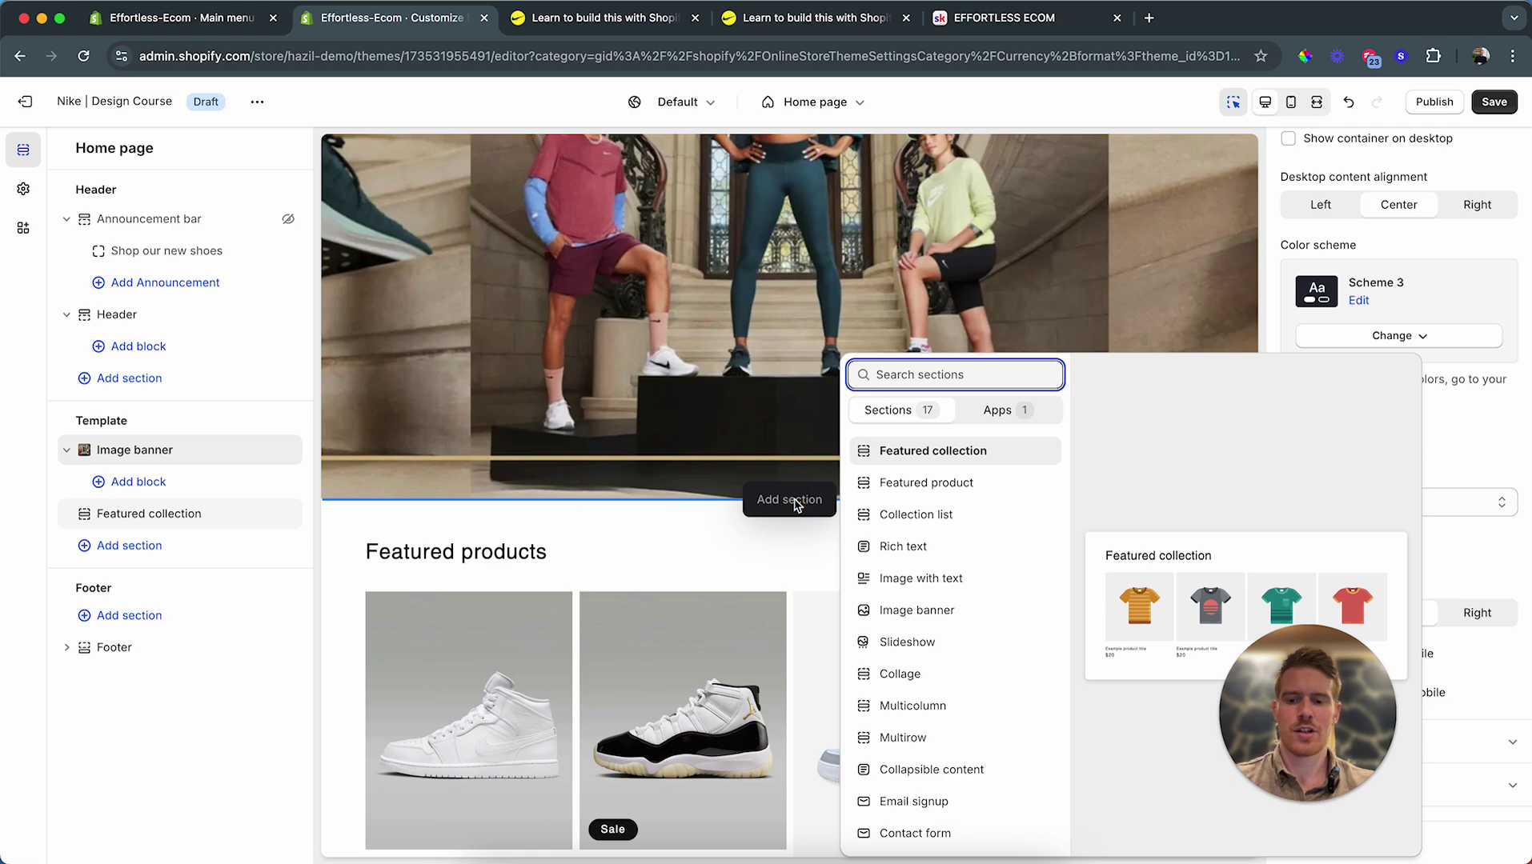
text(rich)
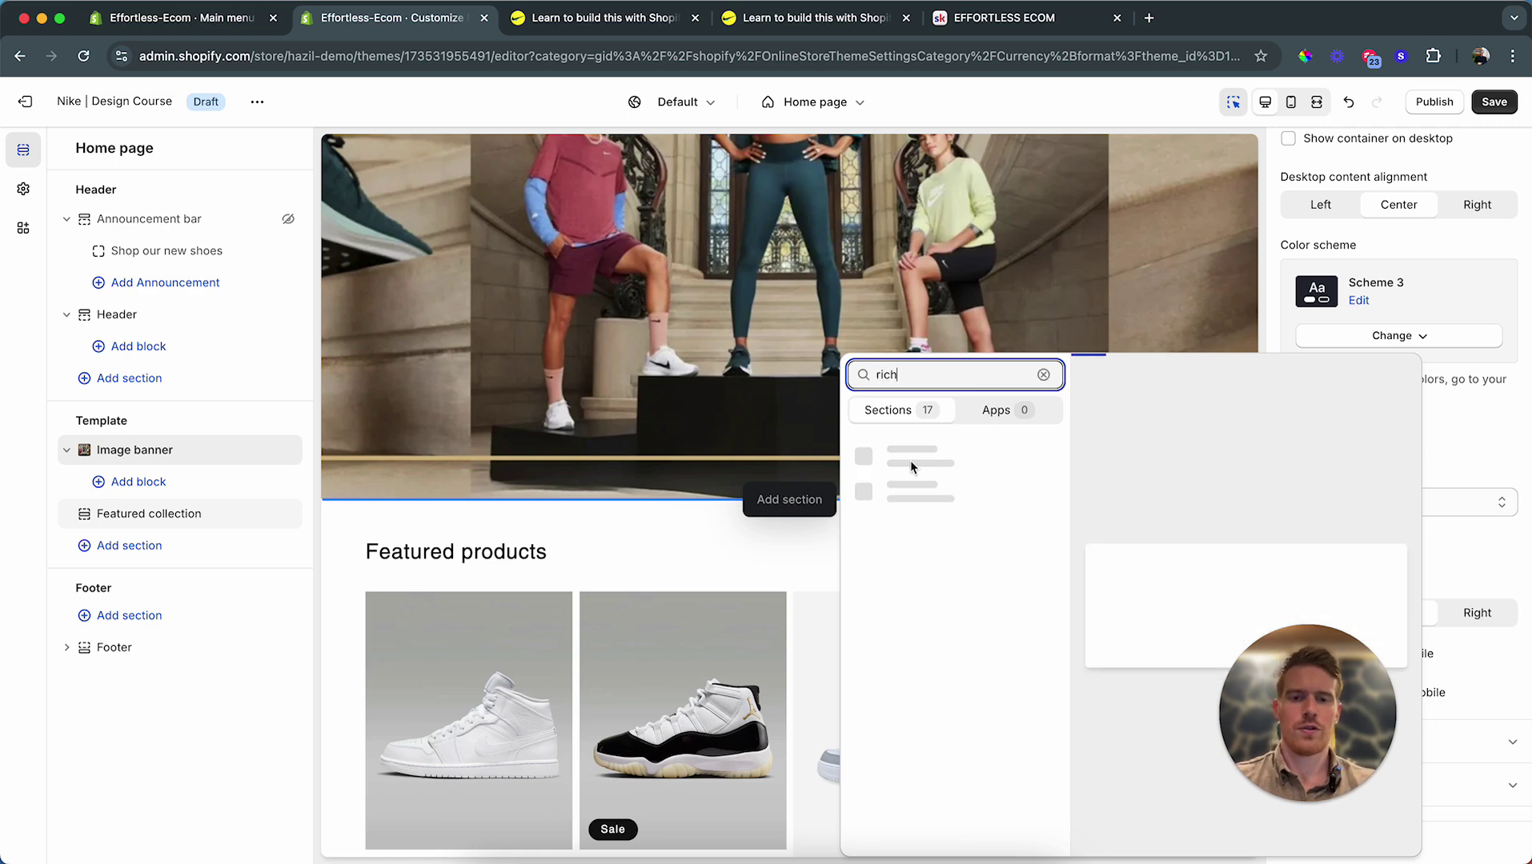
click(943, 456)
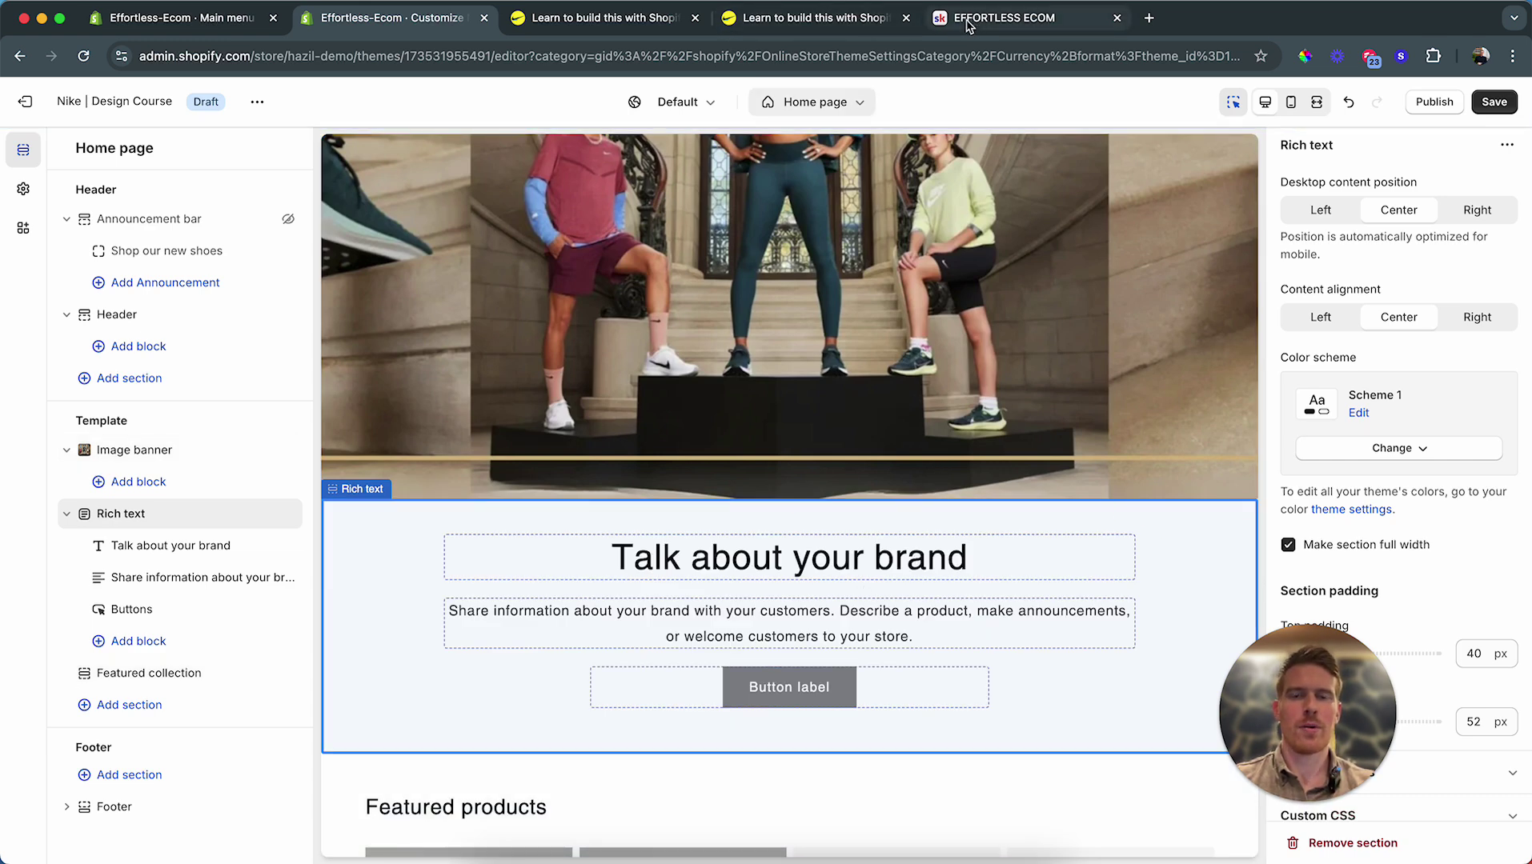
Step: Replace the rich text section's heading with "THE GREATEST GIFTS FOR RUNNERS" copied from the reference store
click(545, 25)
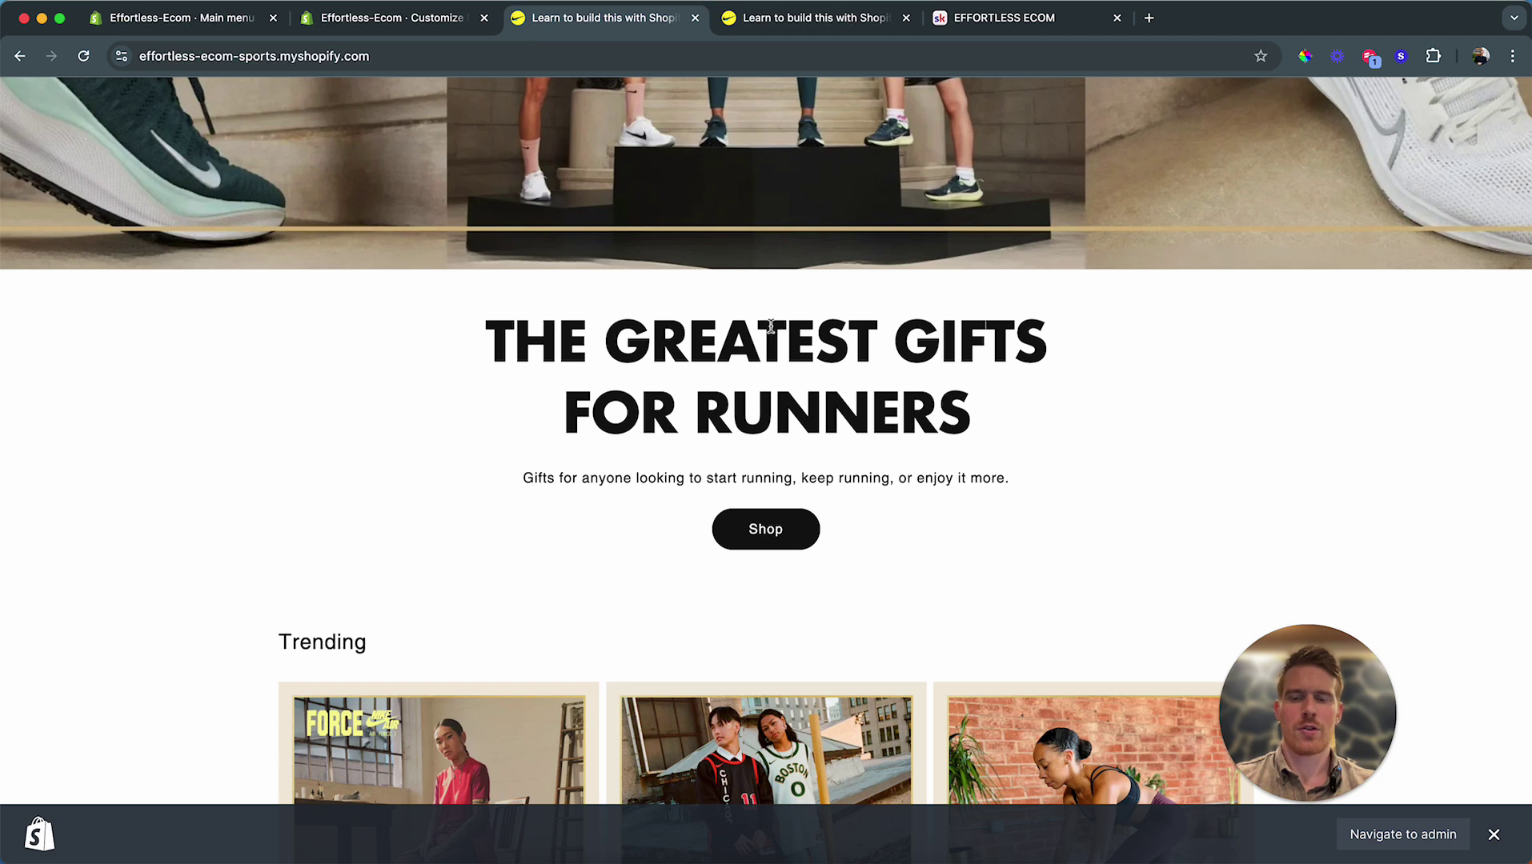
drag(991, 441, 494, 336)
key(super+c)
click(383, 23)
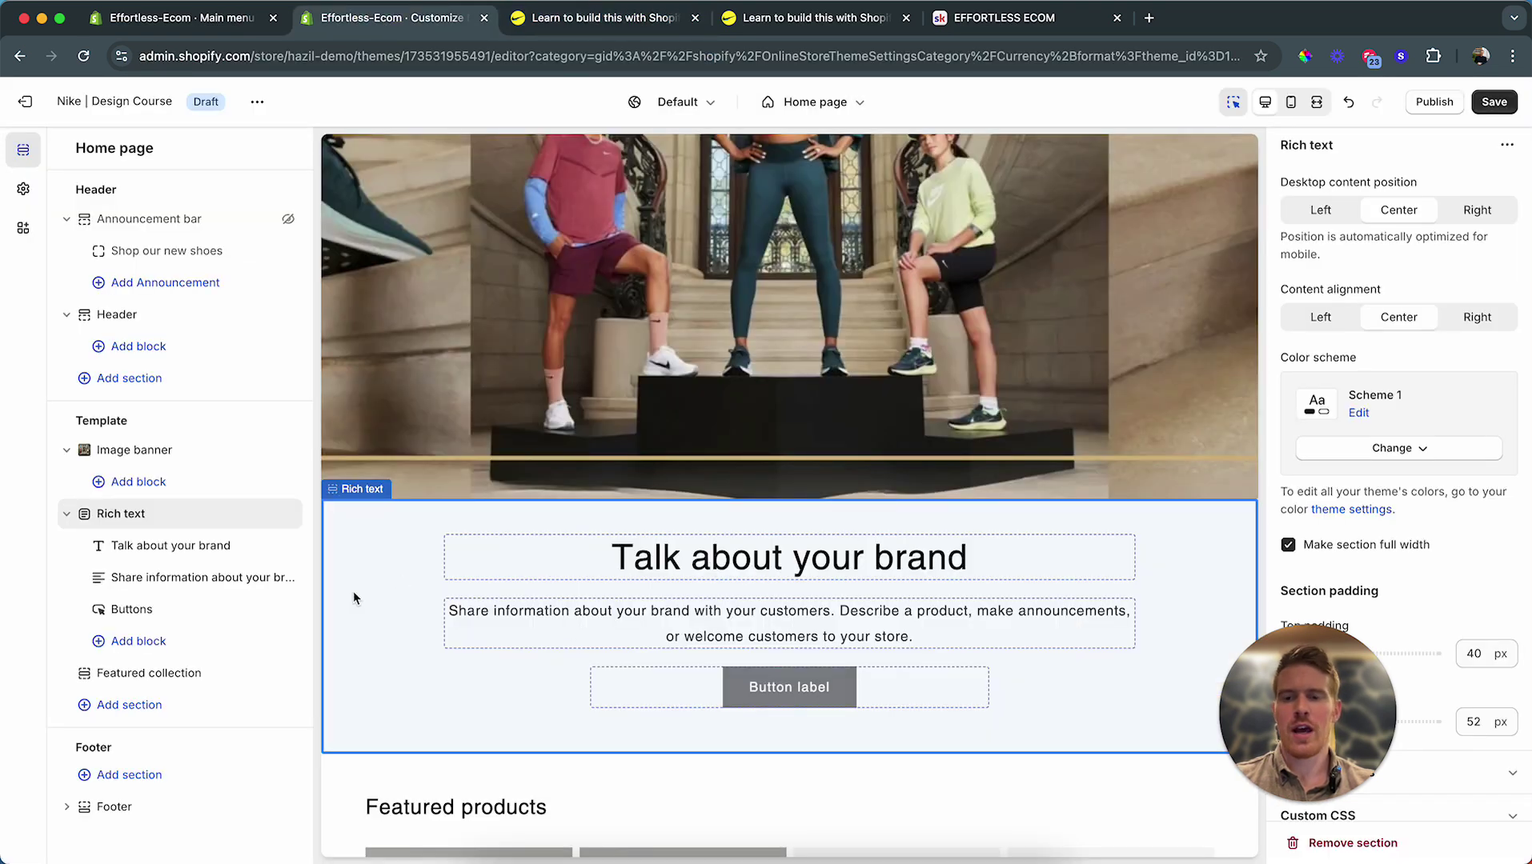
click(586, 574)
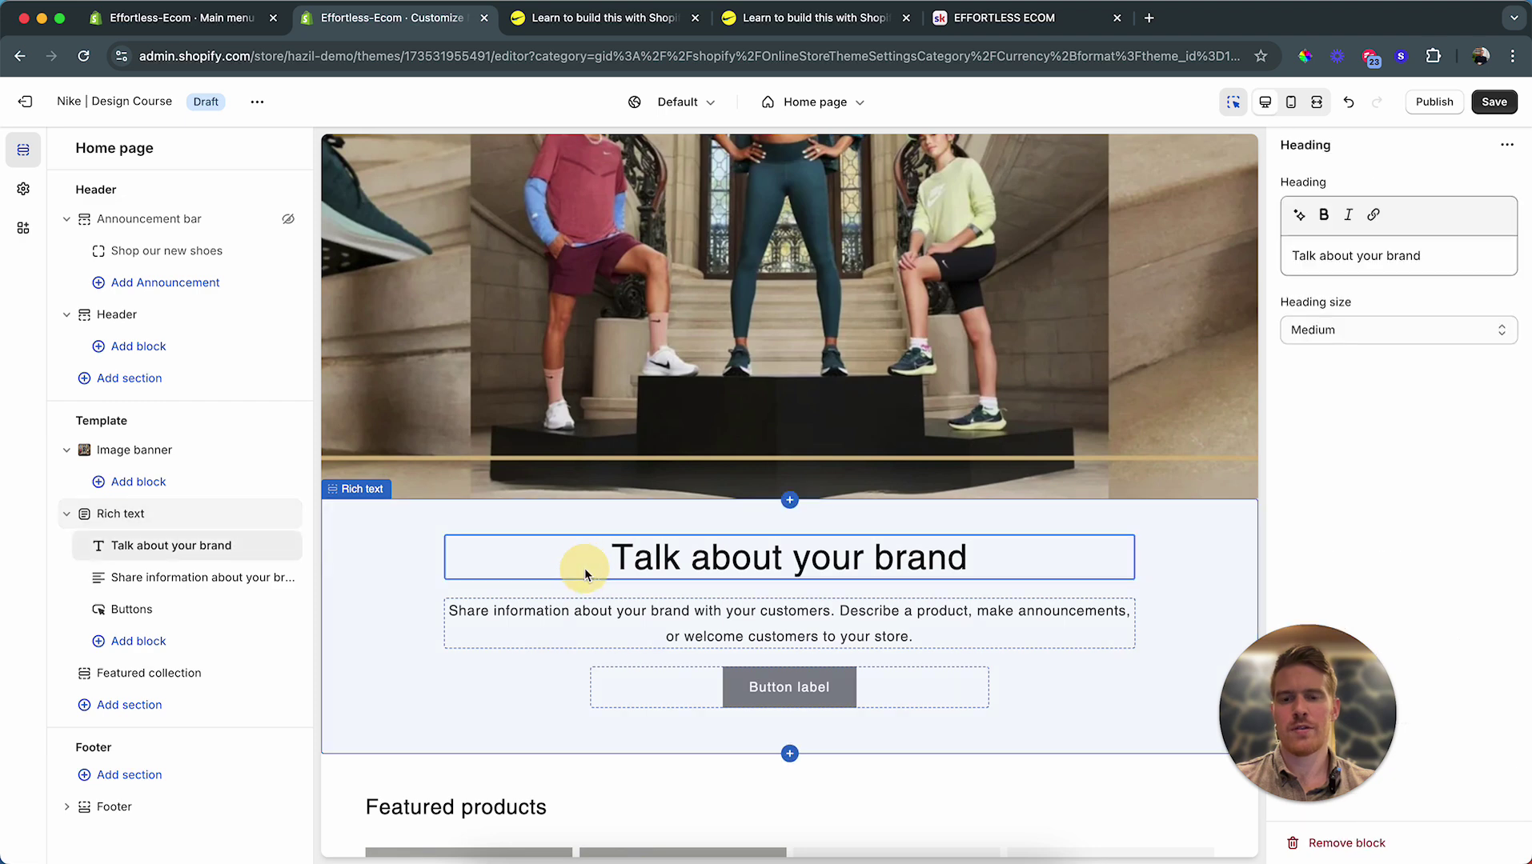
triple_click(1435, 254)
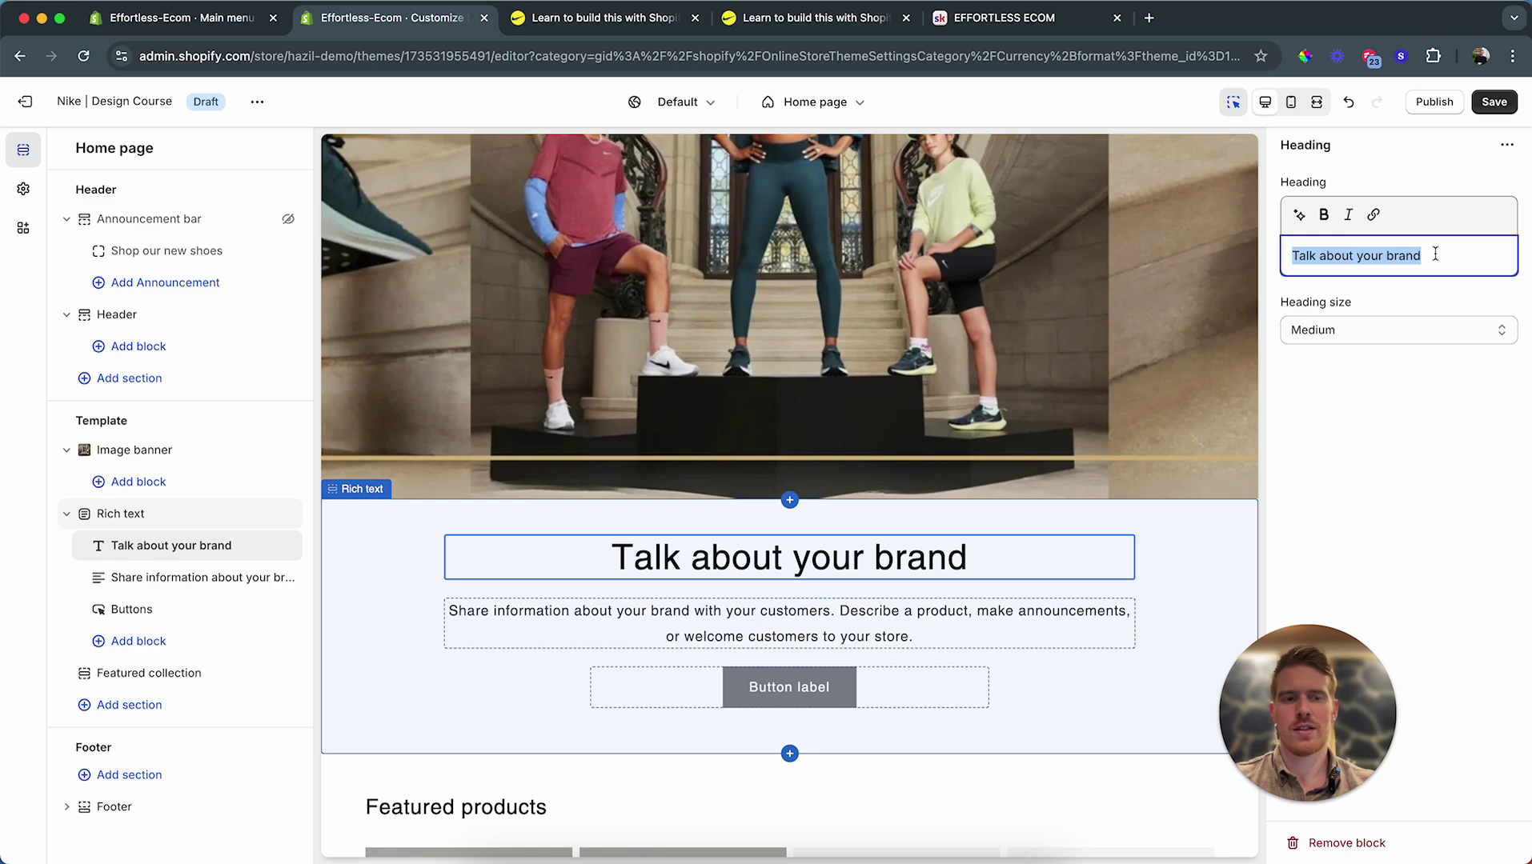
key(super+v)
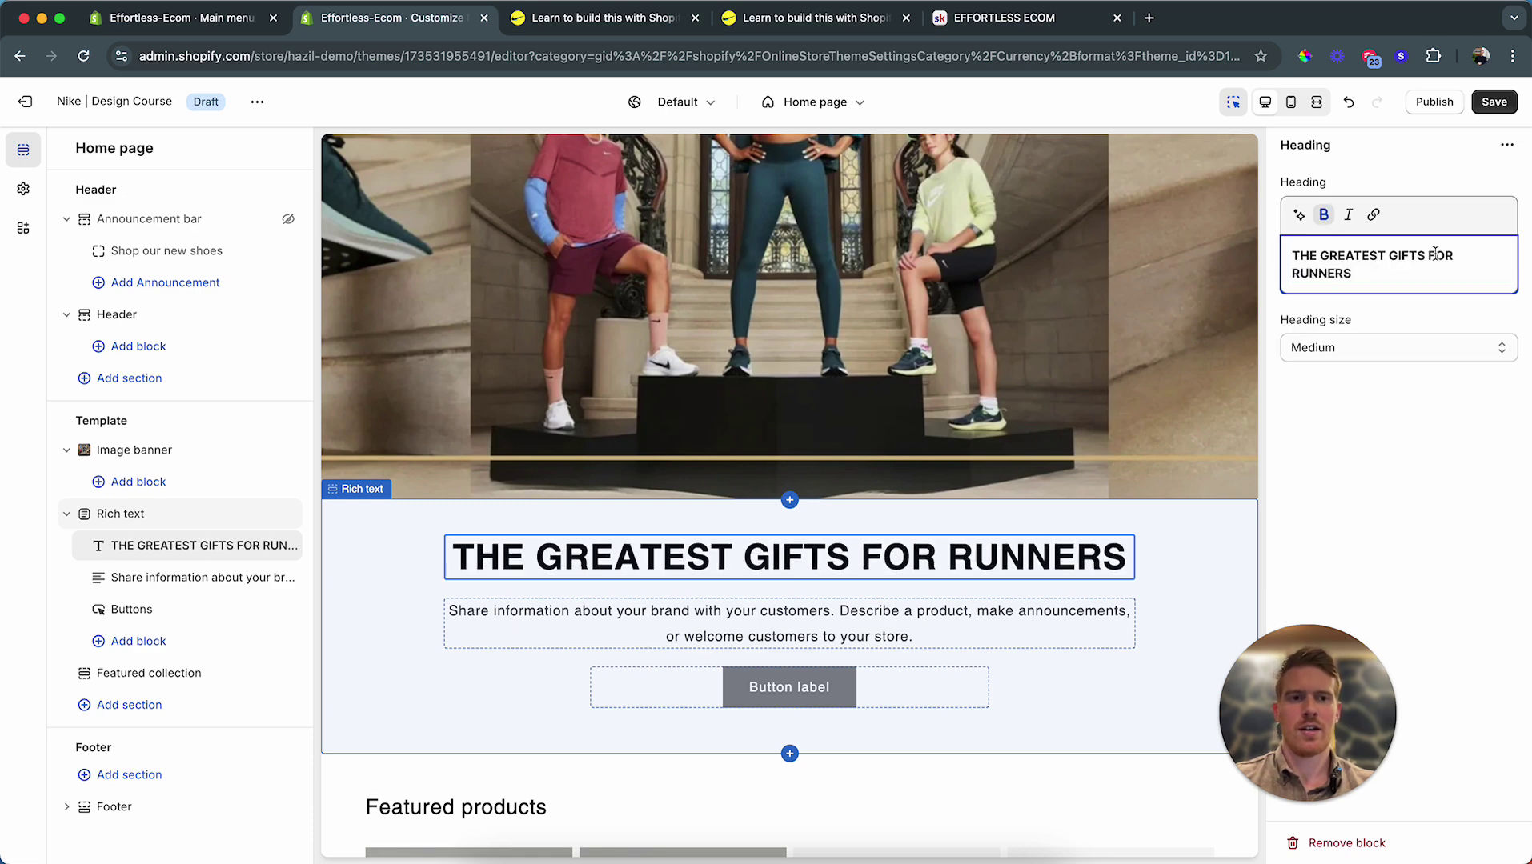
Step: Try the heading size Extra extra large for the rich text heading, and settle on Extra large
click(1406, 357)
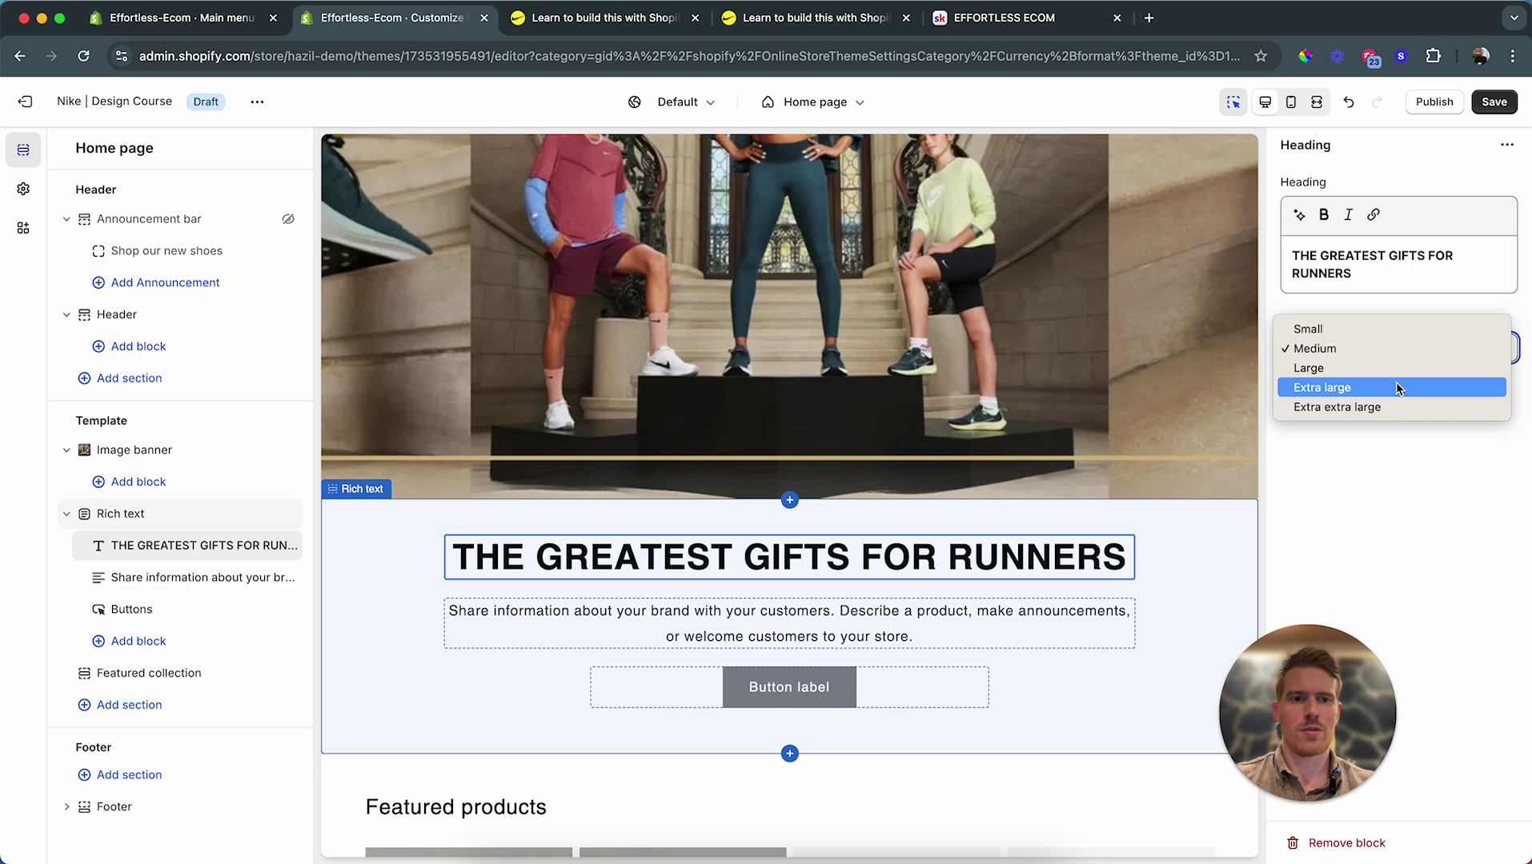
click(1397, 407)
click(1380, 352)
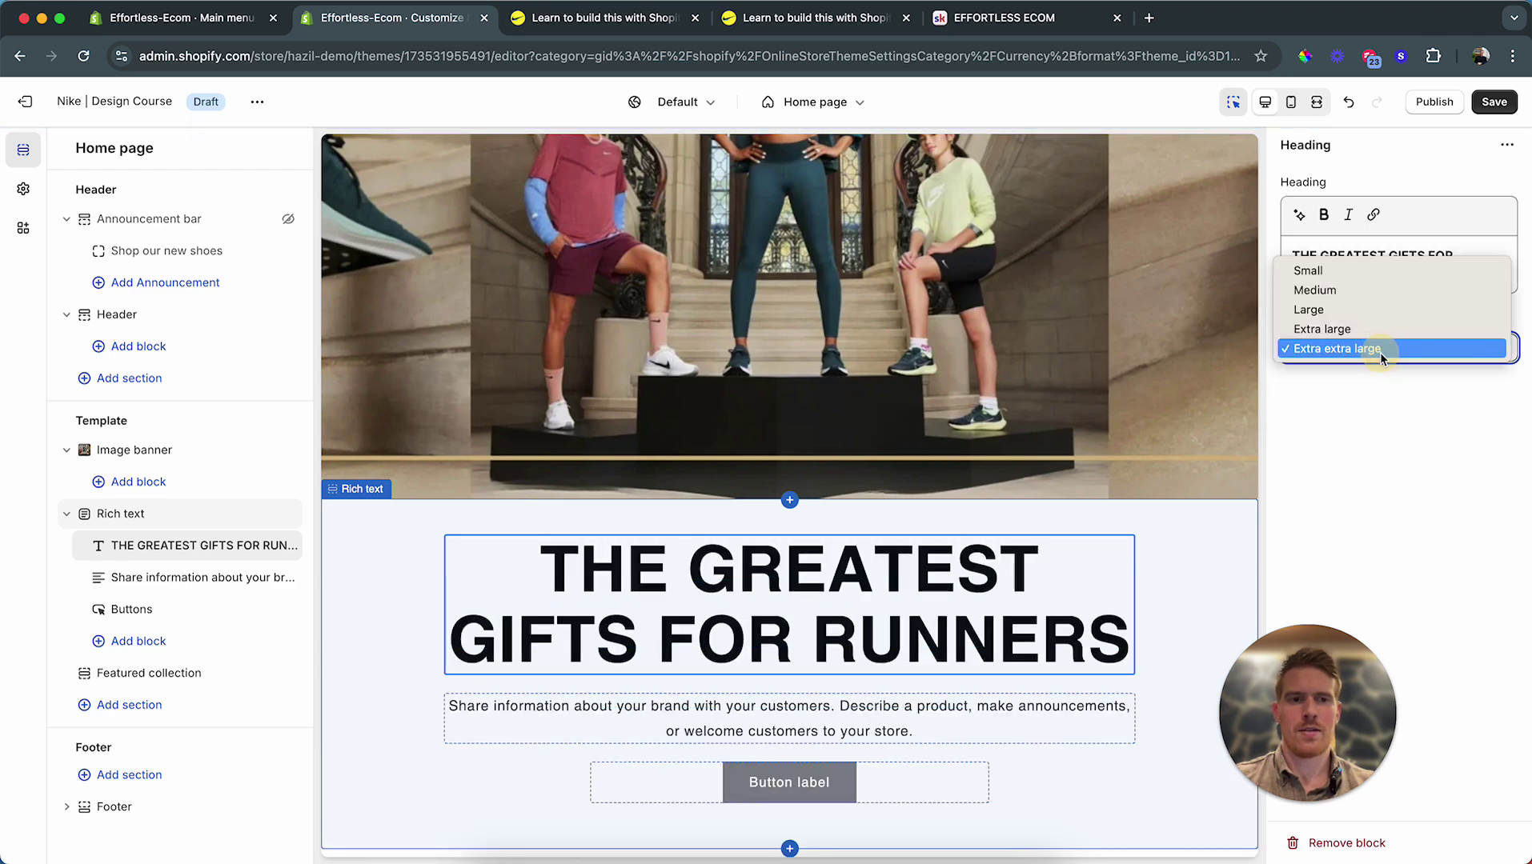
click(1370, 334)
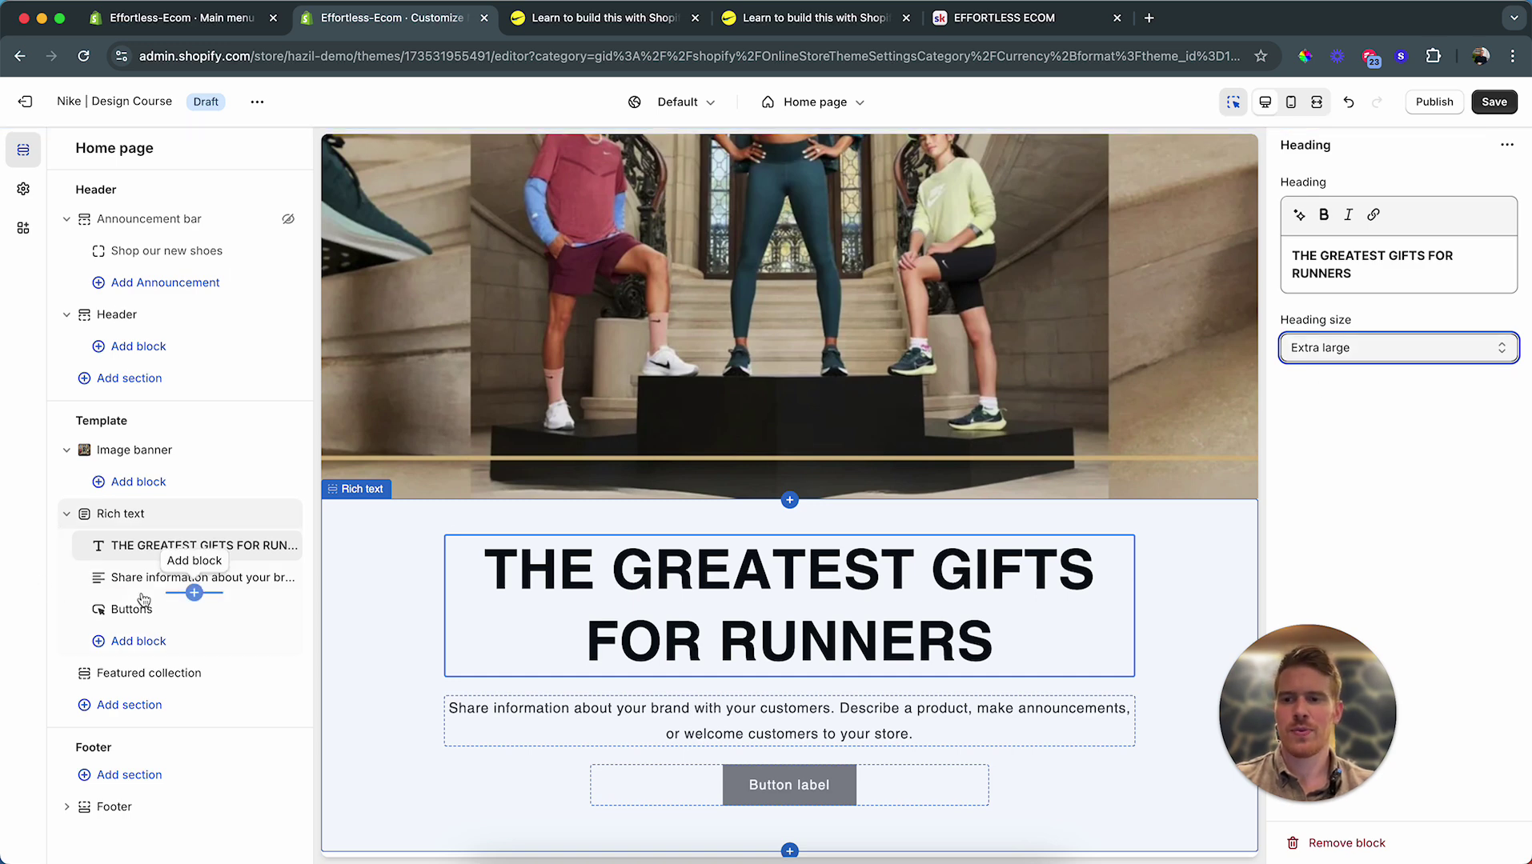
Step: Replace the rich text description with the reference store's line "Gifts for anyone looking to start running, keep running, or enjoy it more."
click(561, 20)
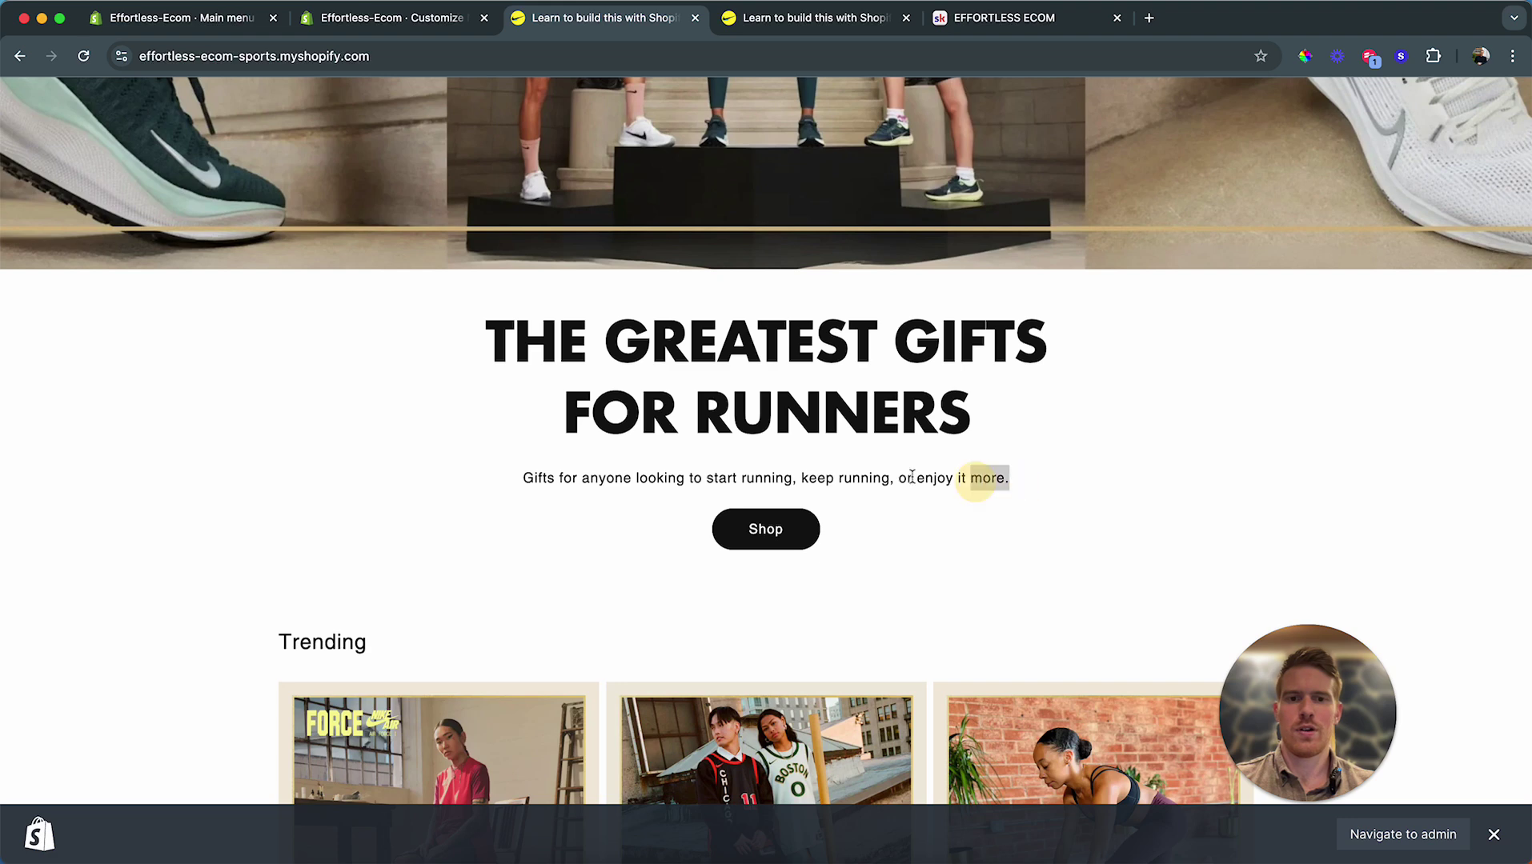
drag(912, 478, 453, 472)
key(super+c)
click(395, 18)
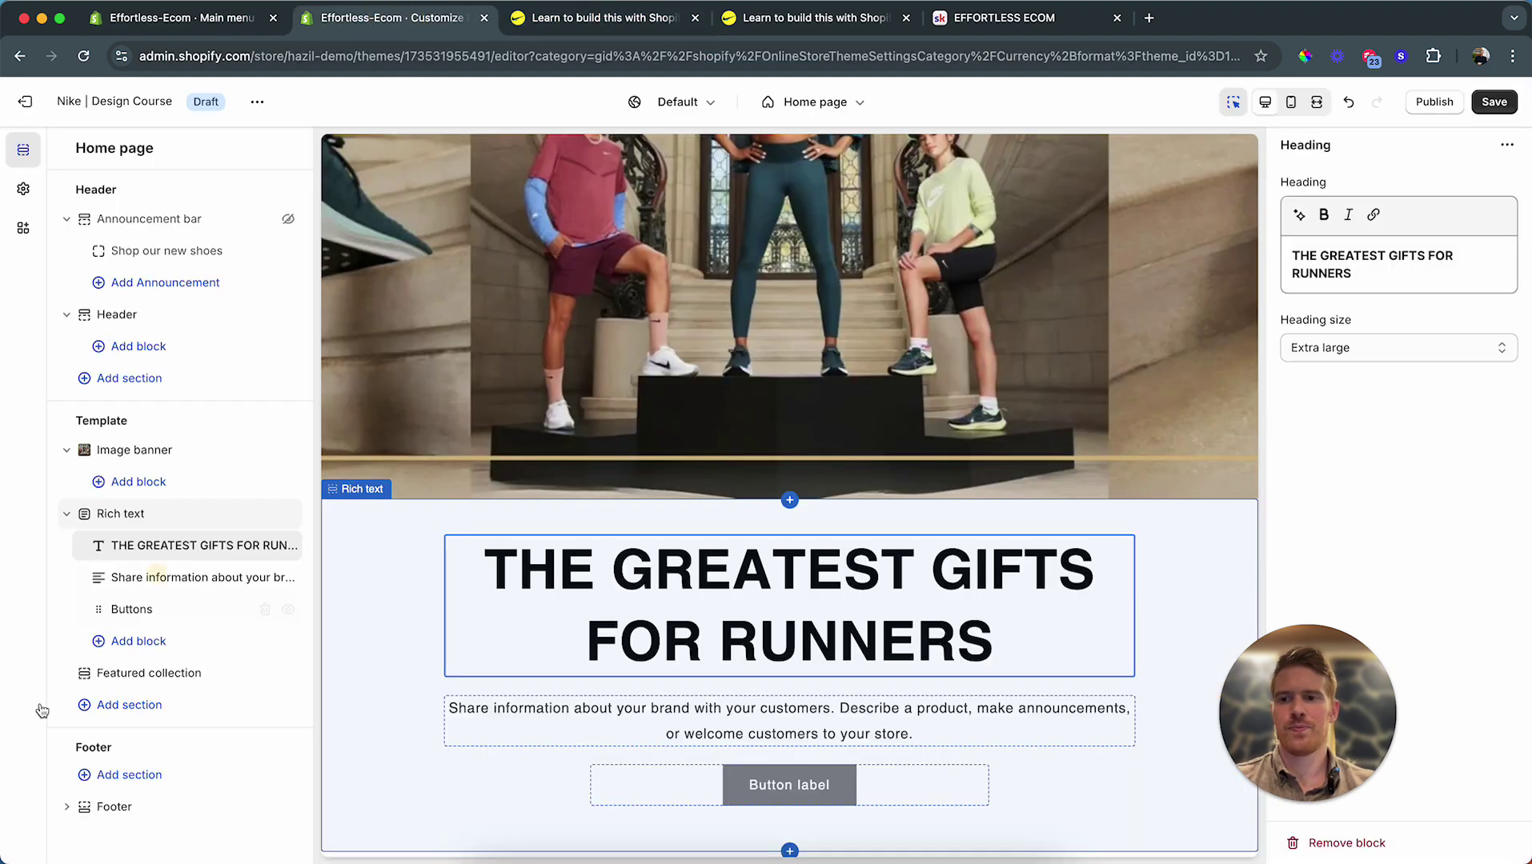
click(154, 578)
click(1405, 269)
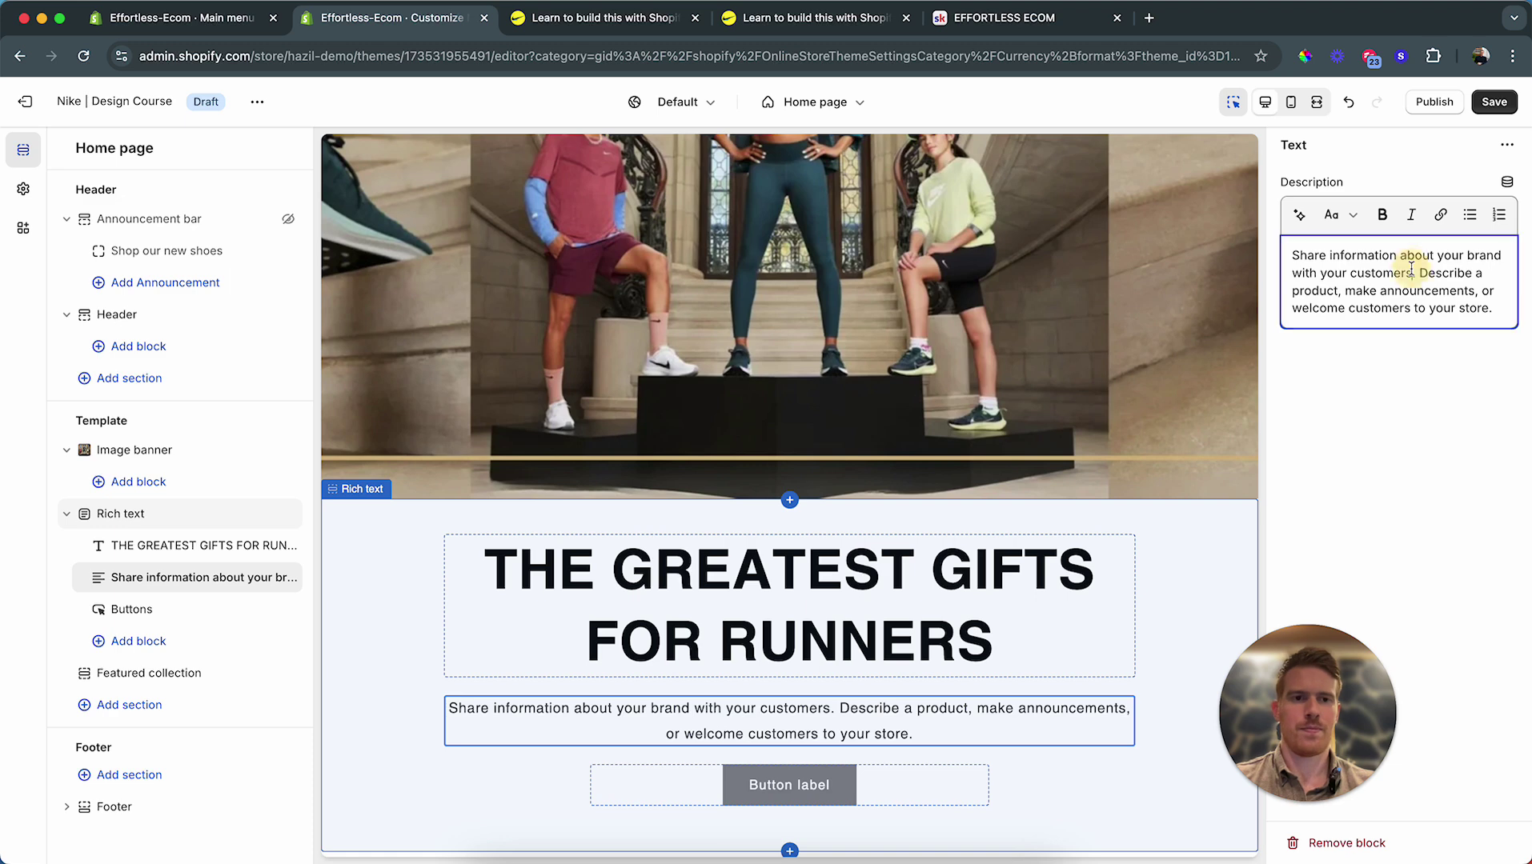
key(super+a)
key(super+v)
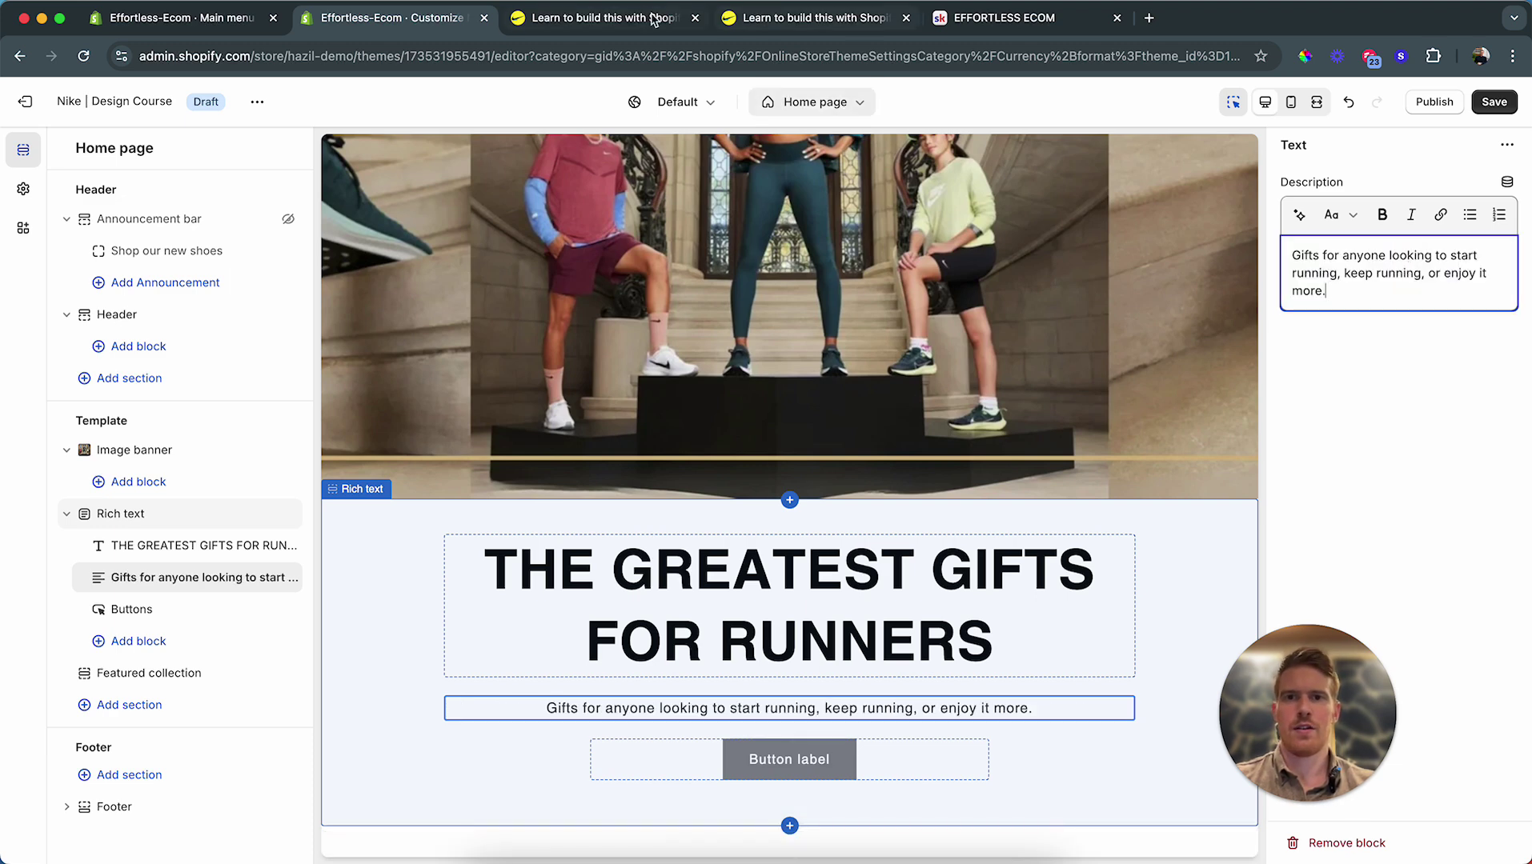
Step: Set the first button label in the rich text section to "Shop", matching the reference store
click(623, 23)
click(410, 24)
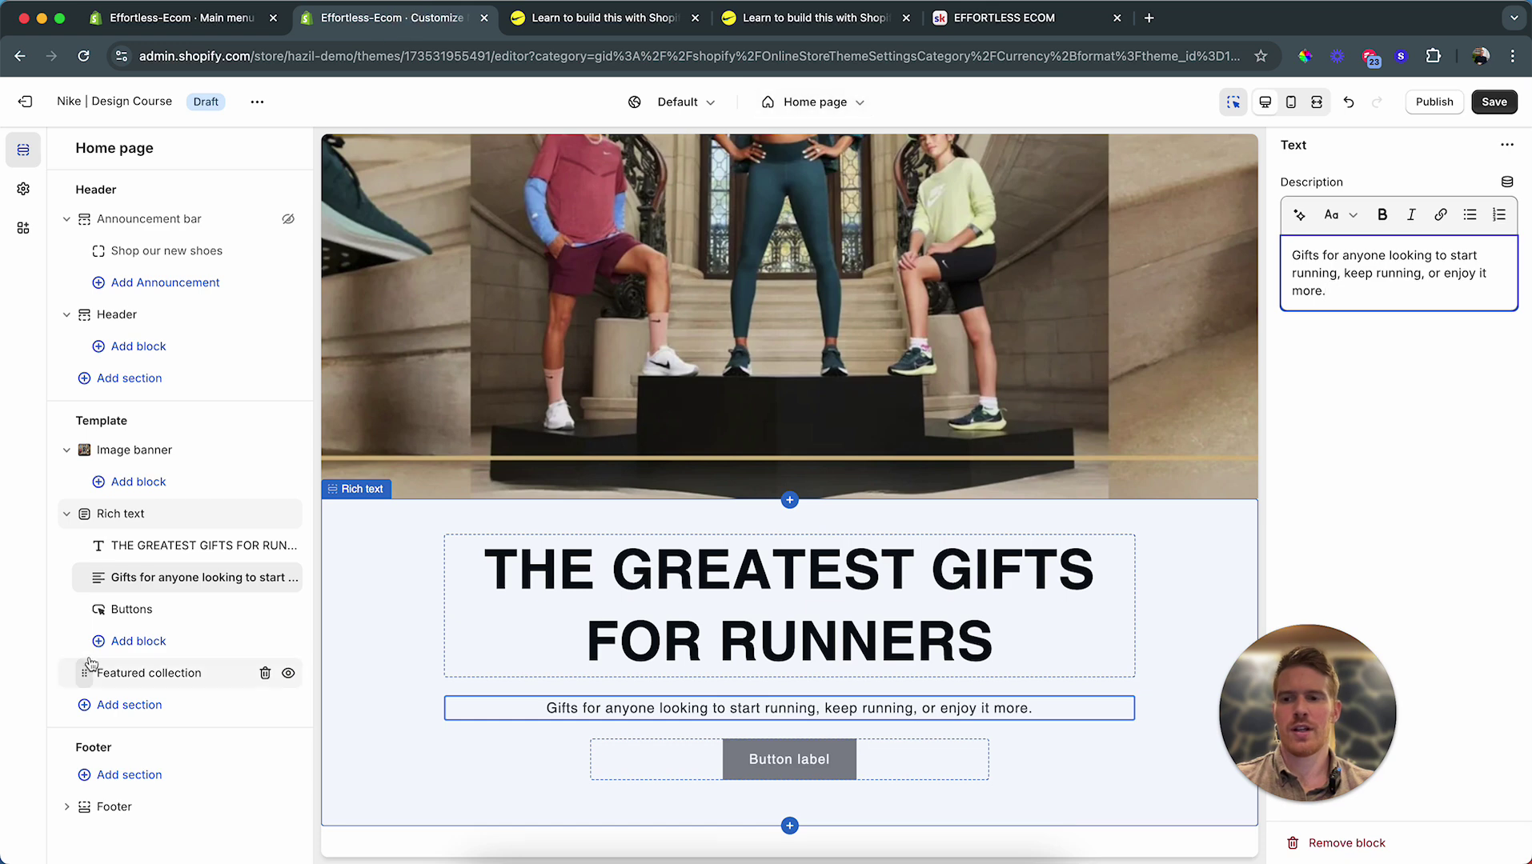
click(132, 610)
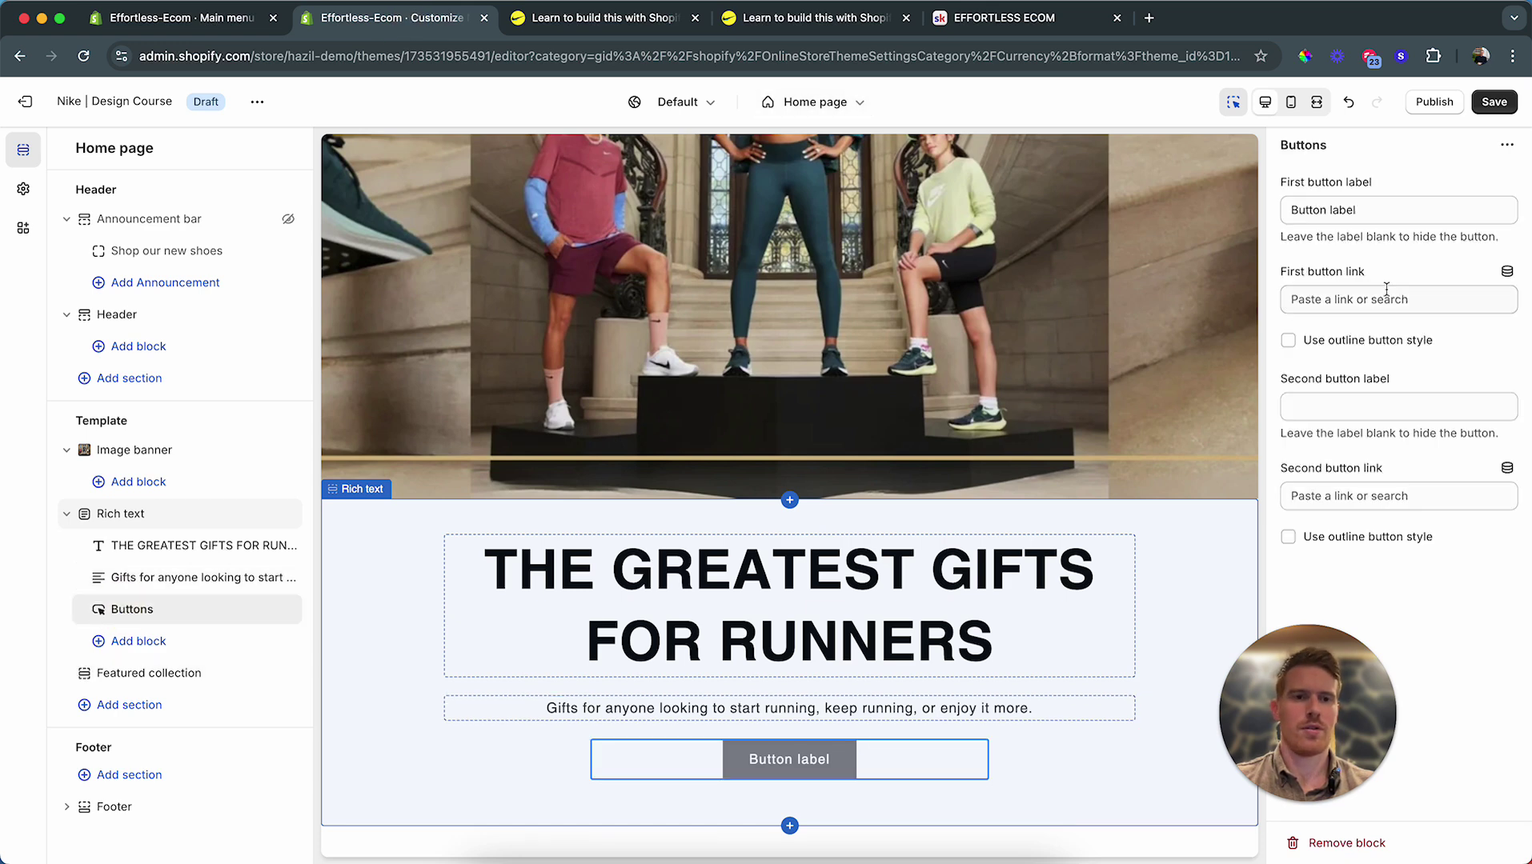
click(1376, 207)
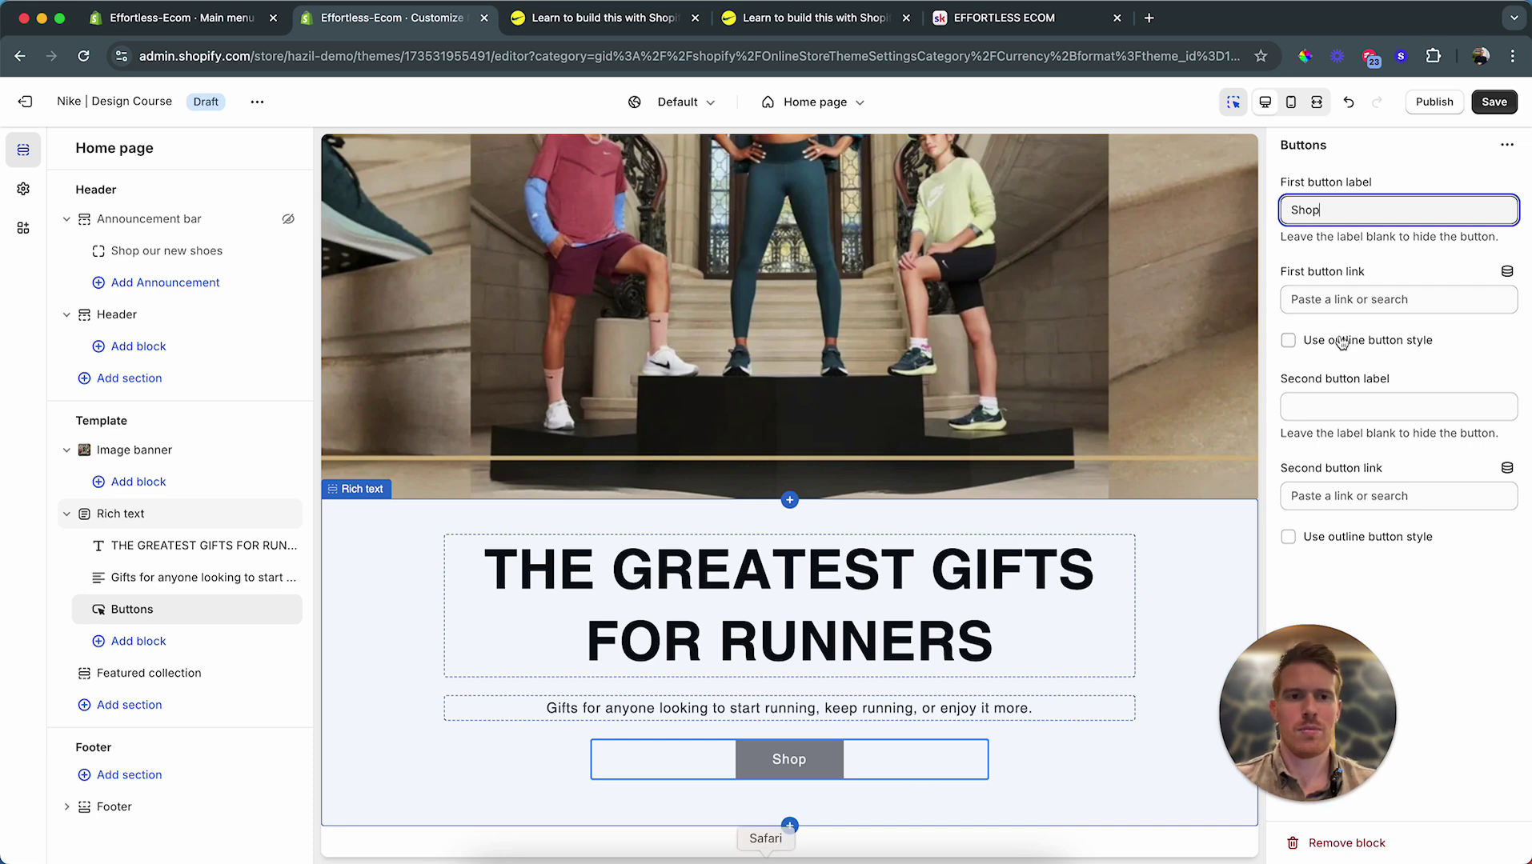
Step: Link the Shop button to the Winter Running Essentials collection and enable its outline button style
click(1353, 300)
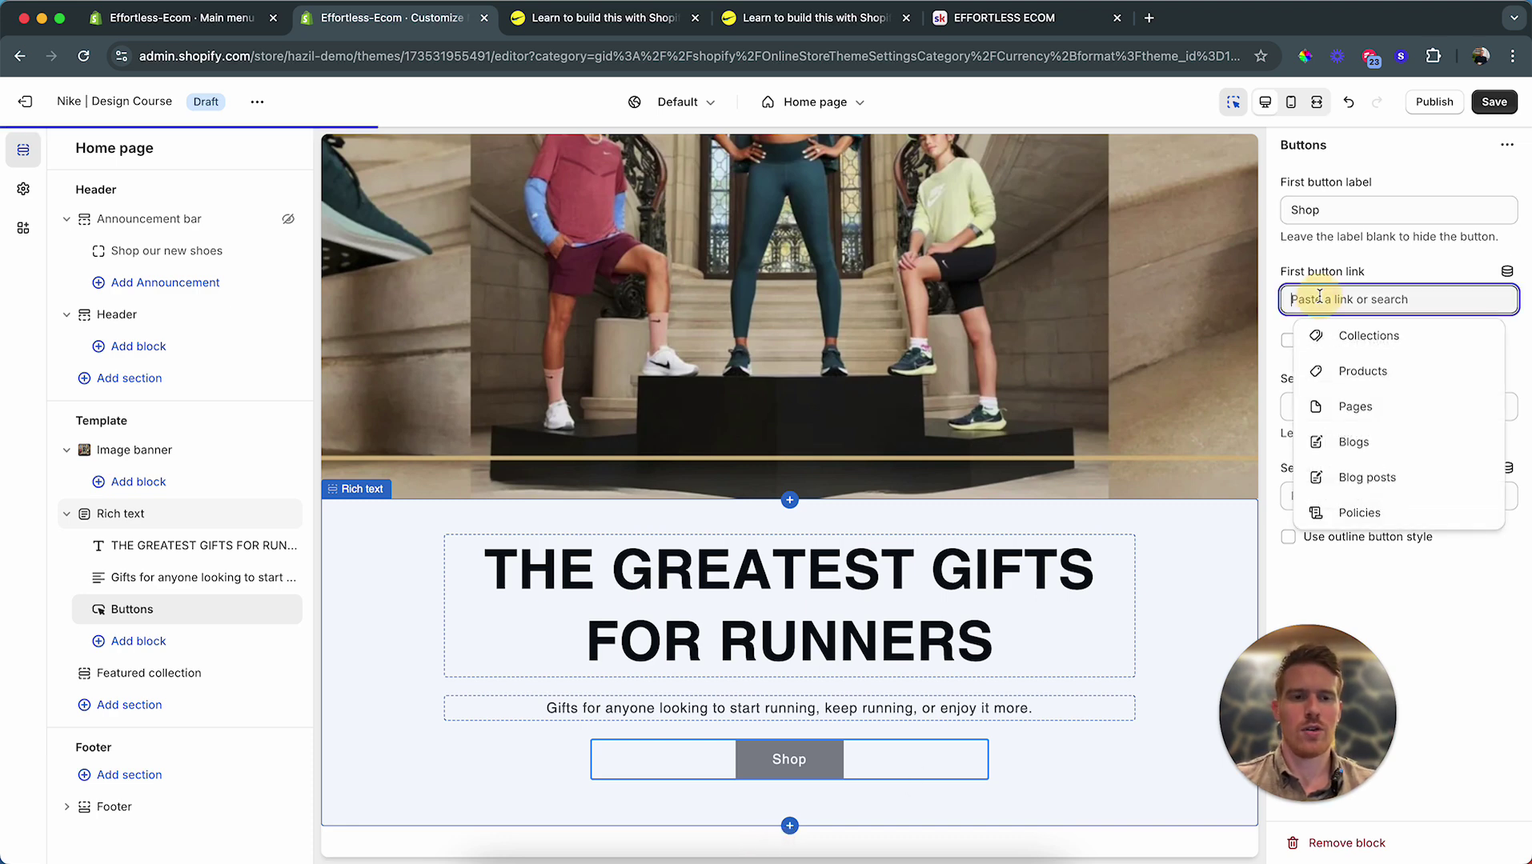
click(1361, 336)
scroll(1372, 433, down, 5)
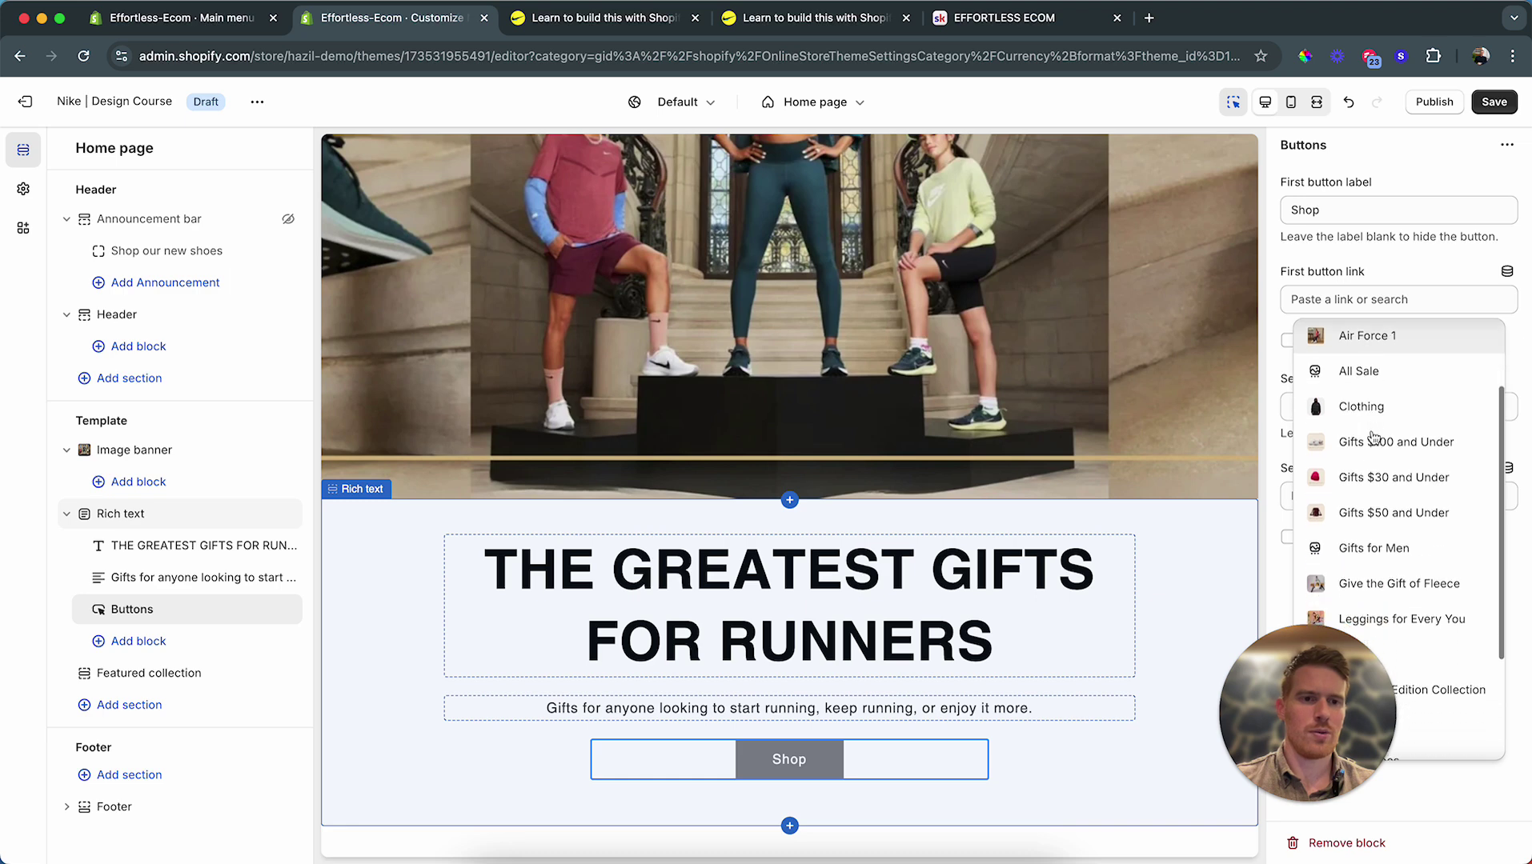
scroll(1378, 510, down, 1)
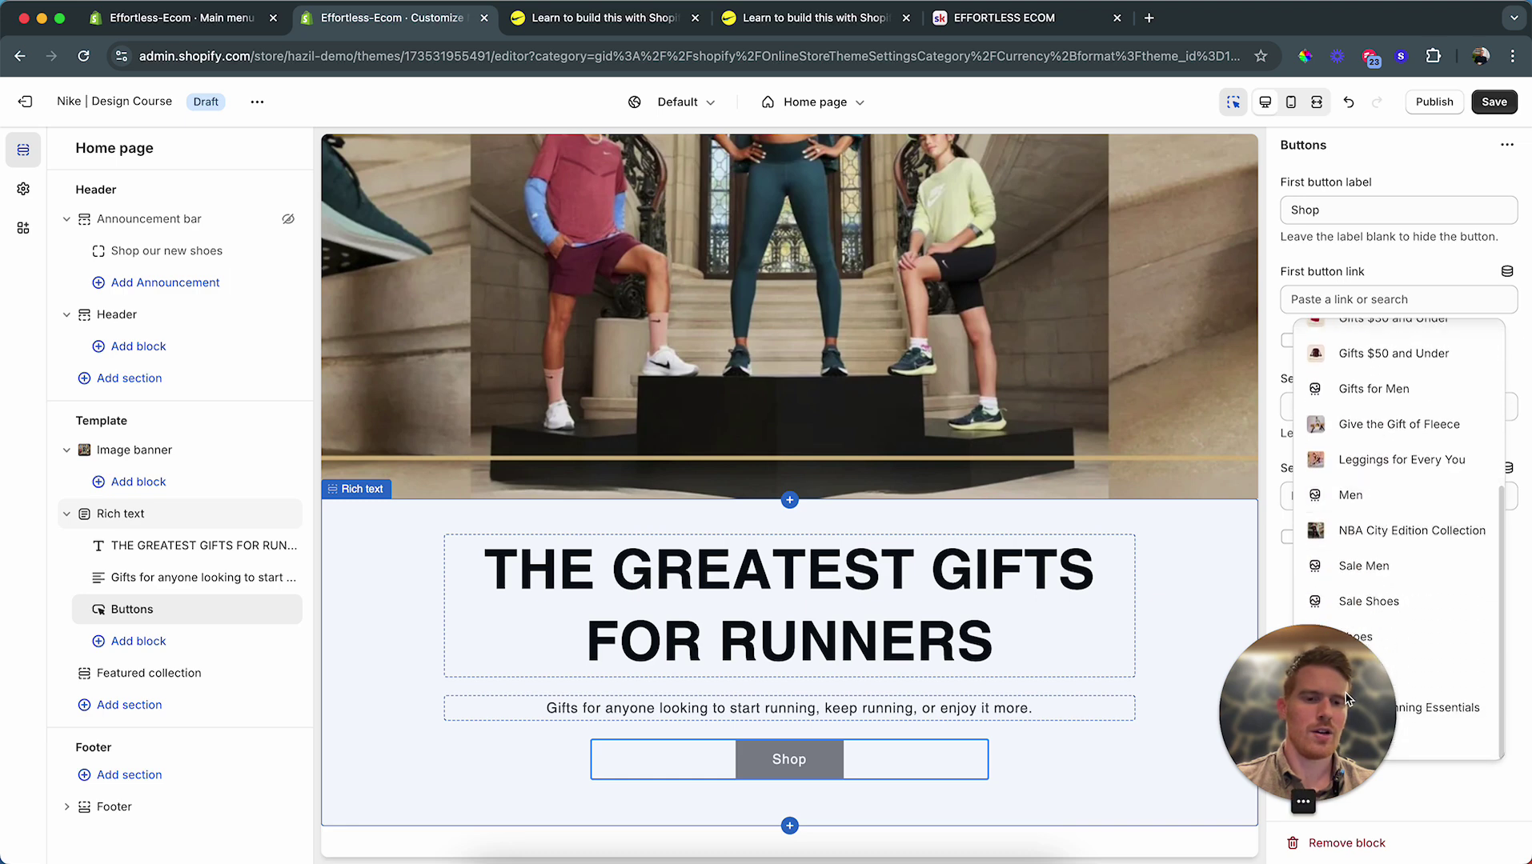
drag(1344, 697, 1240, 718)
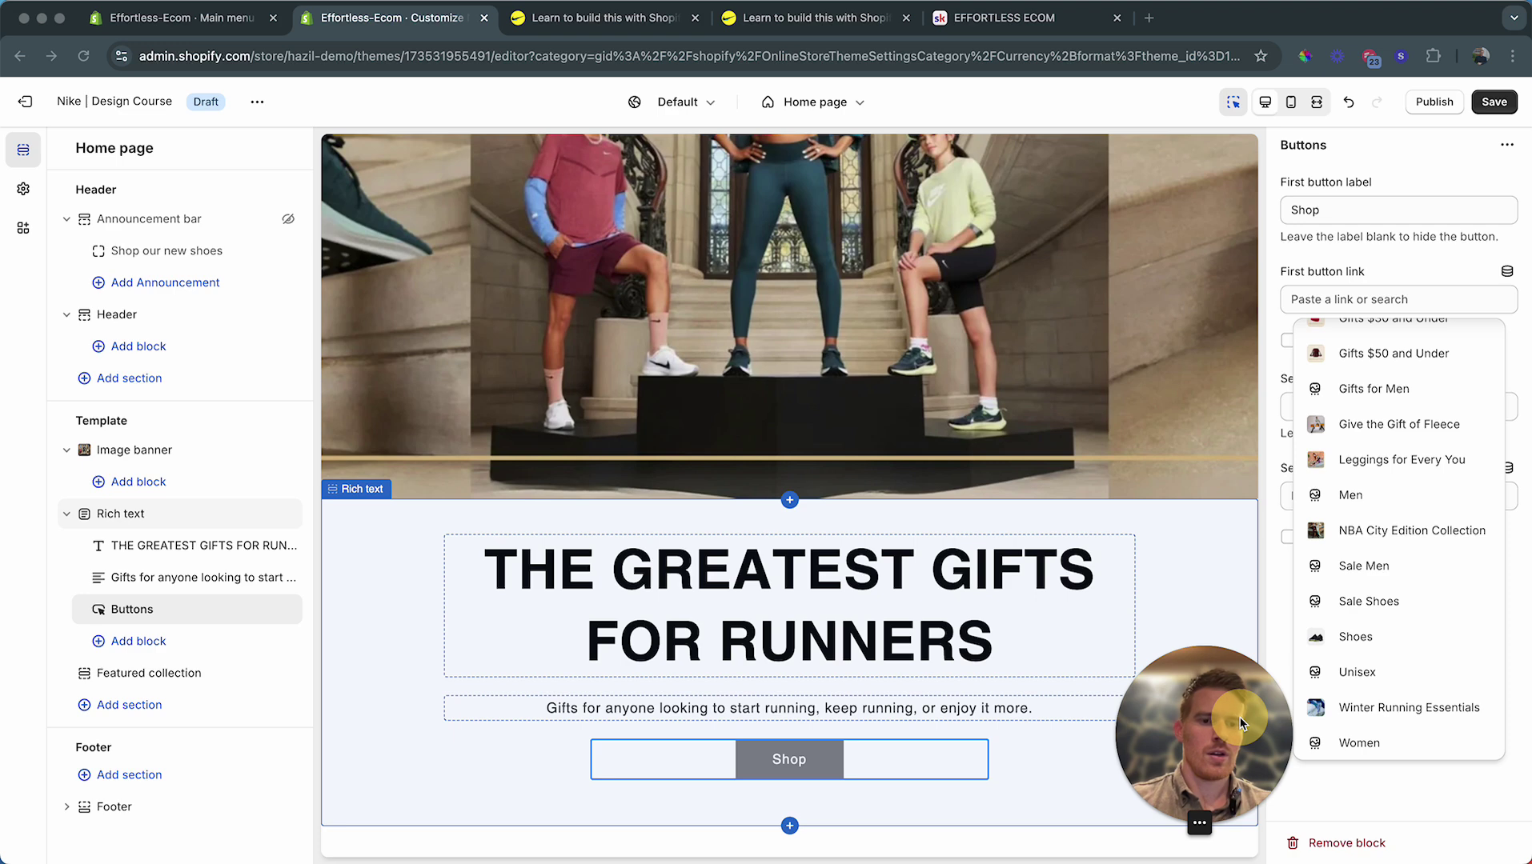
click(1389, 709)
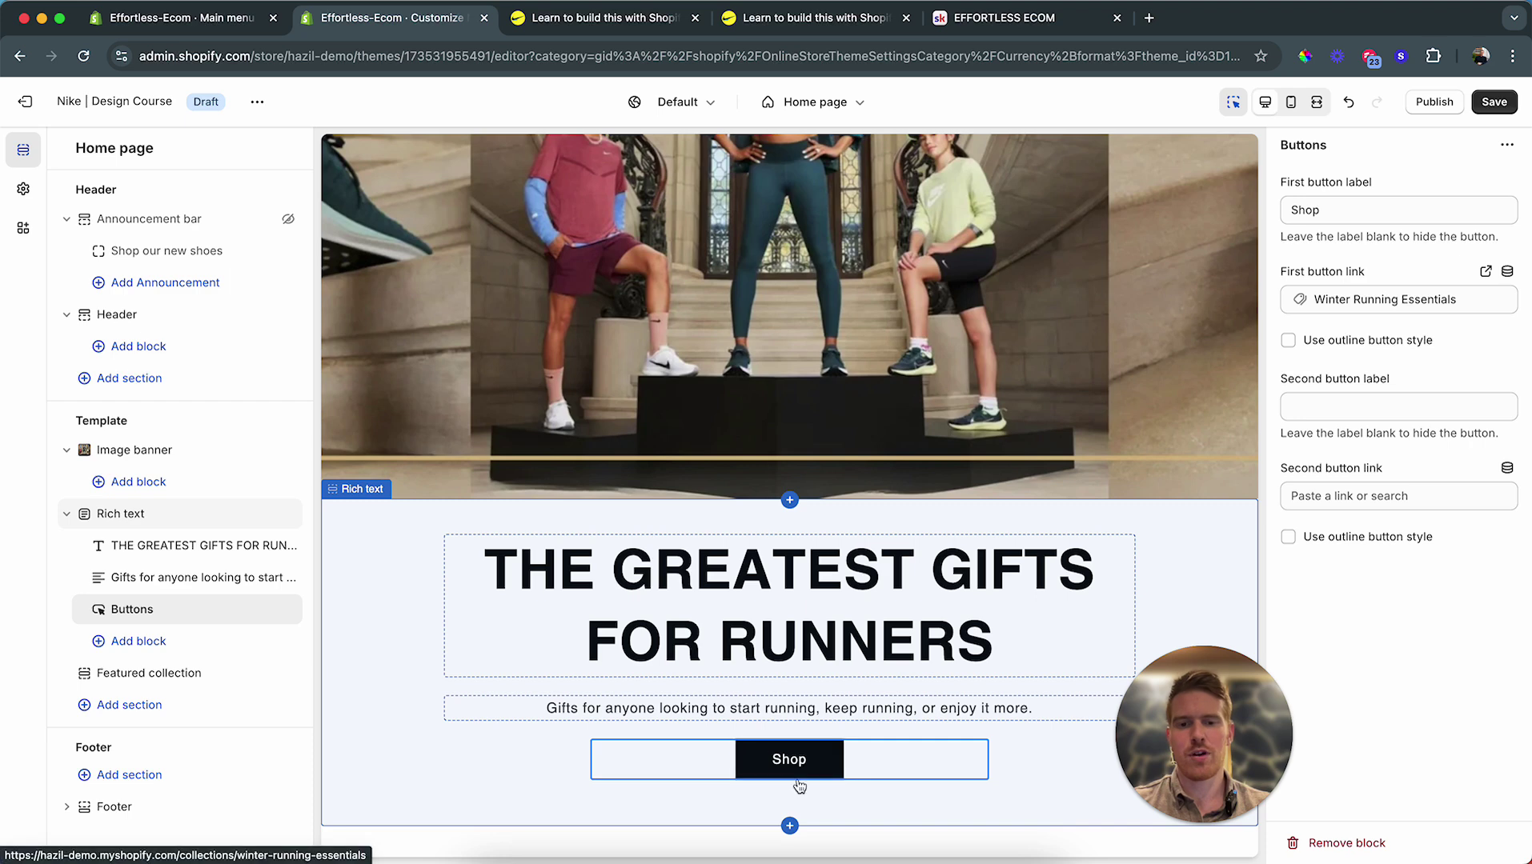
click(1288, 342)
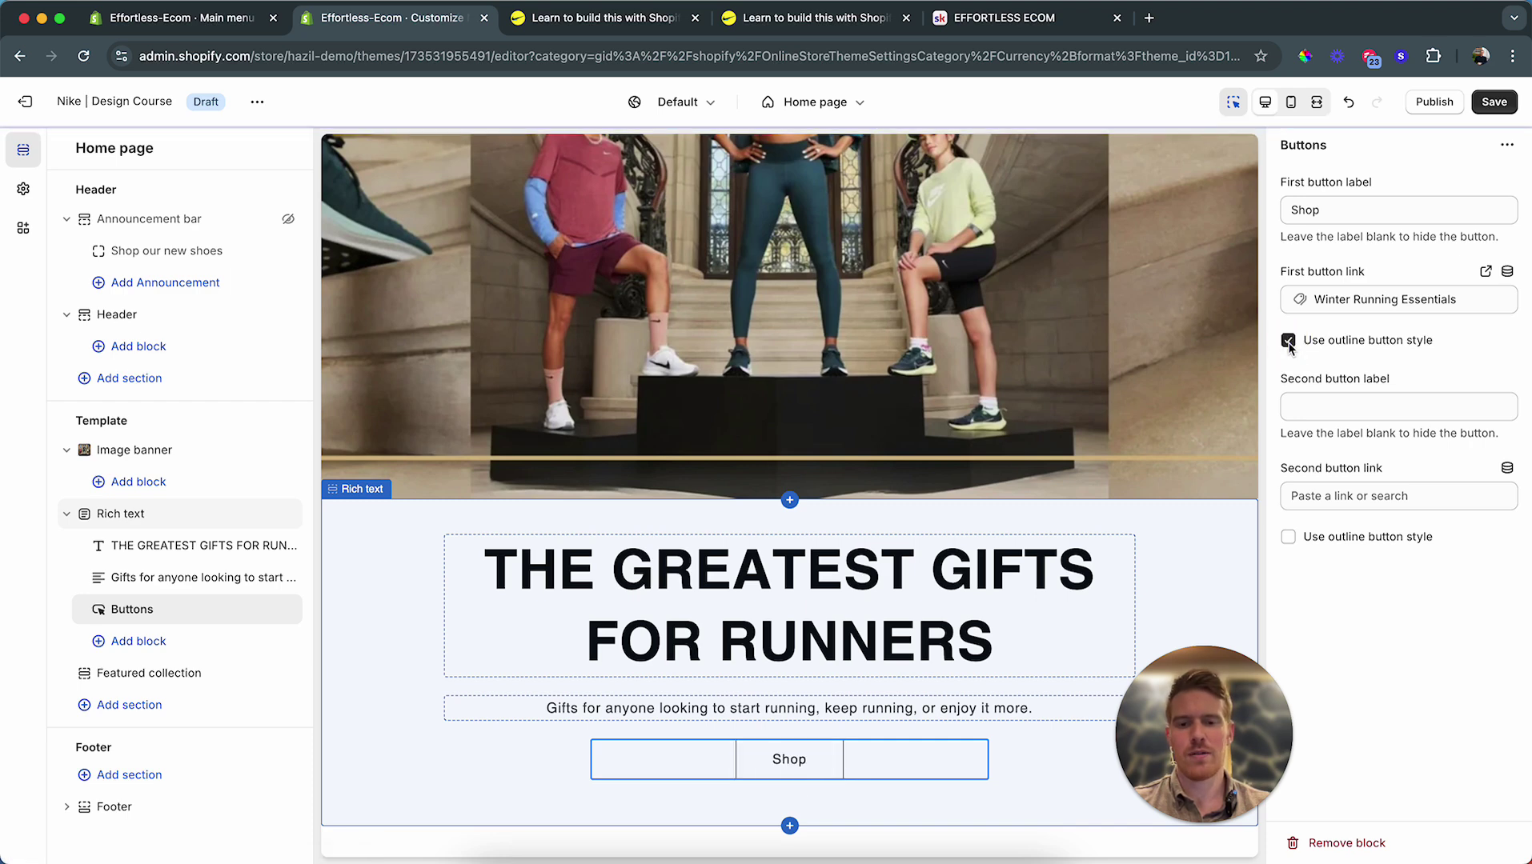
Step: Turn off the outline button style for the Shop button in the rich text section
click(1288, 343)
click(1289, 342)
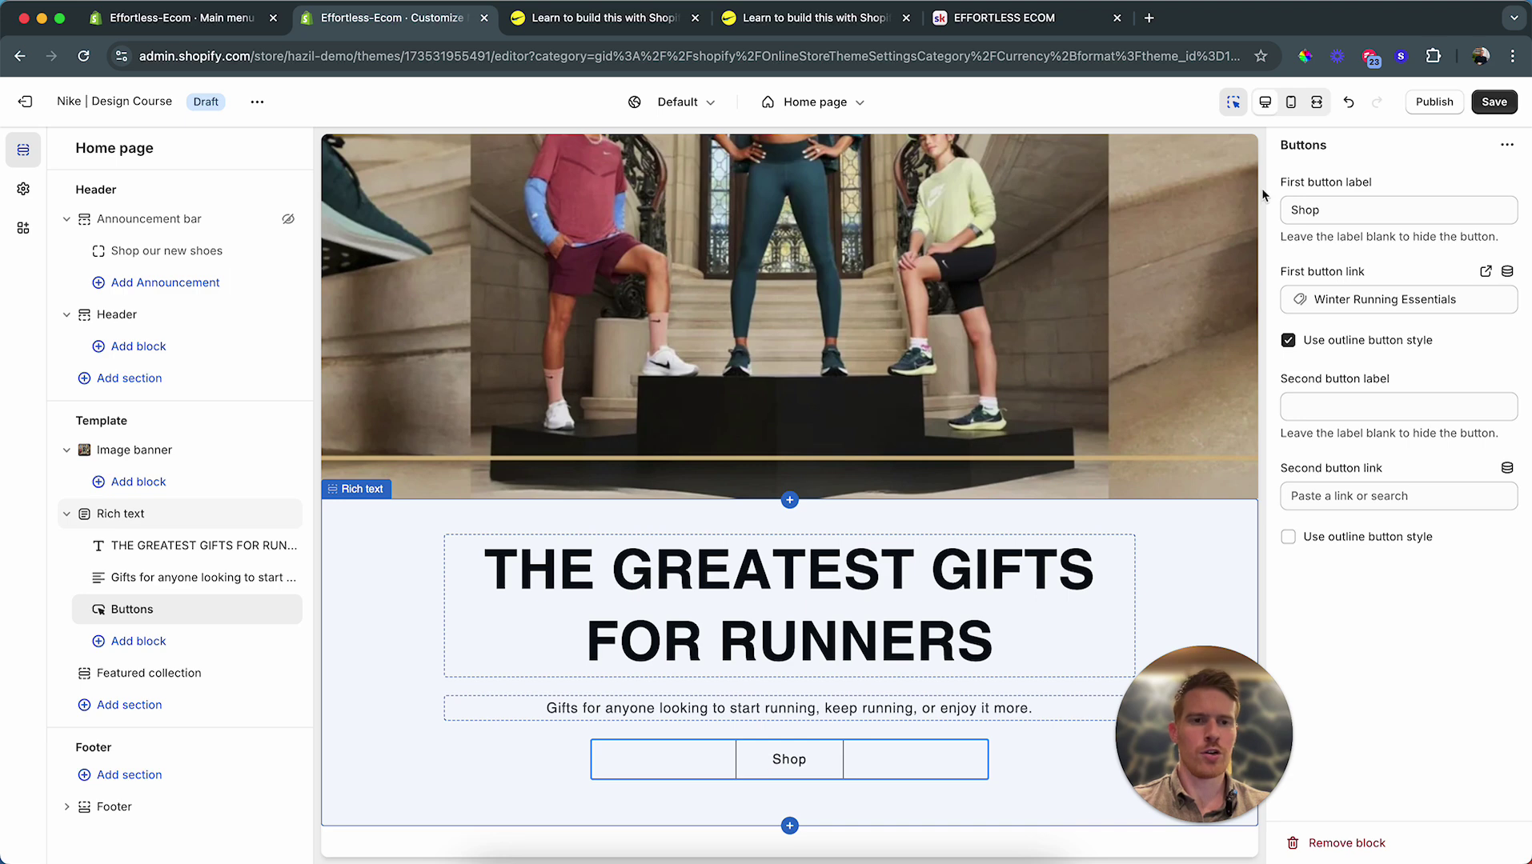
click(1289, 342)
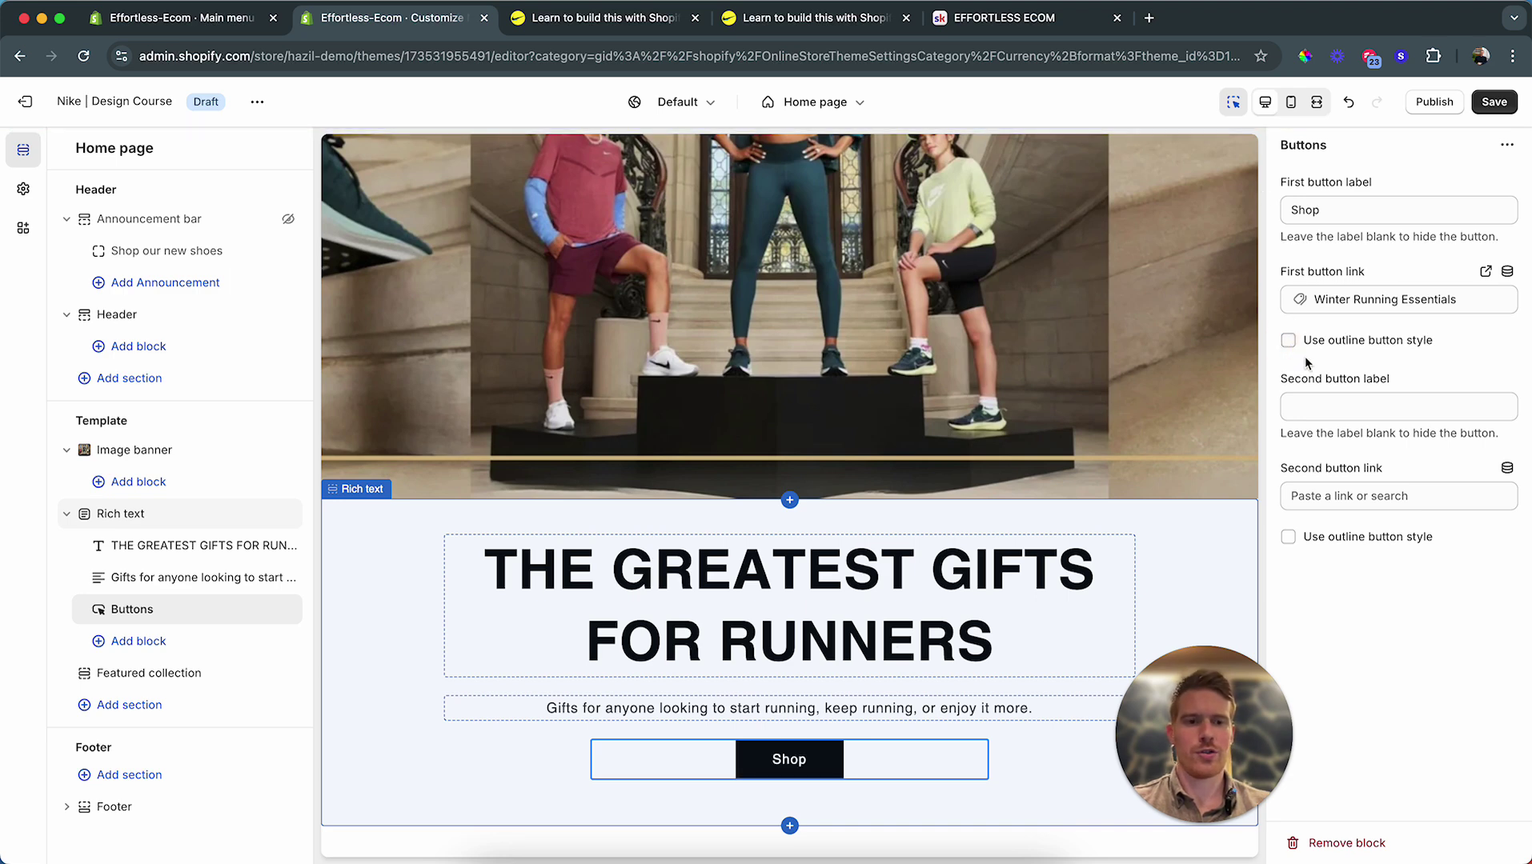
Step: Add a second button labelled "Or don't shop" and give it the outline button style
click(1338, 404)
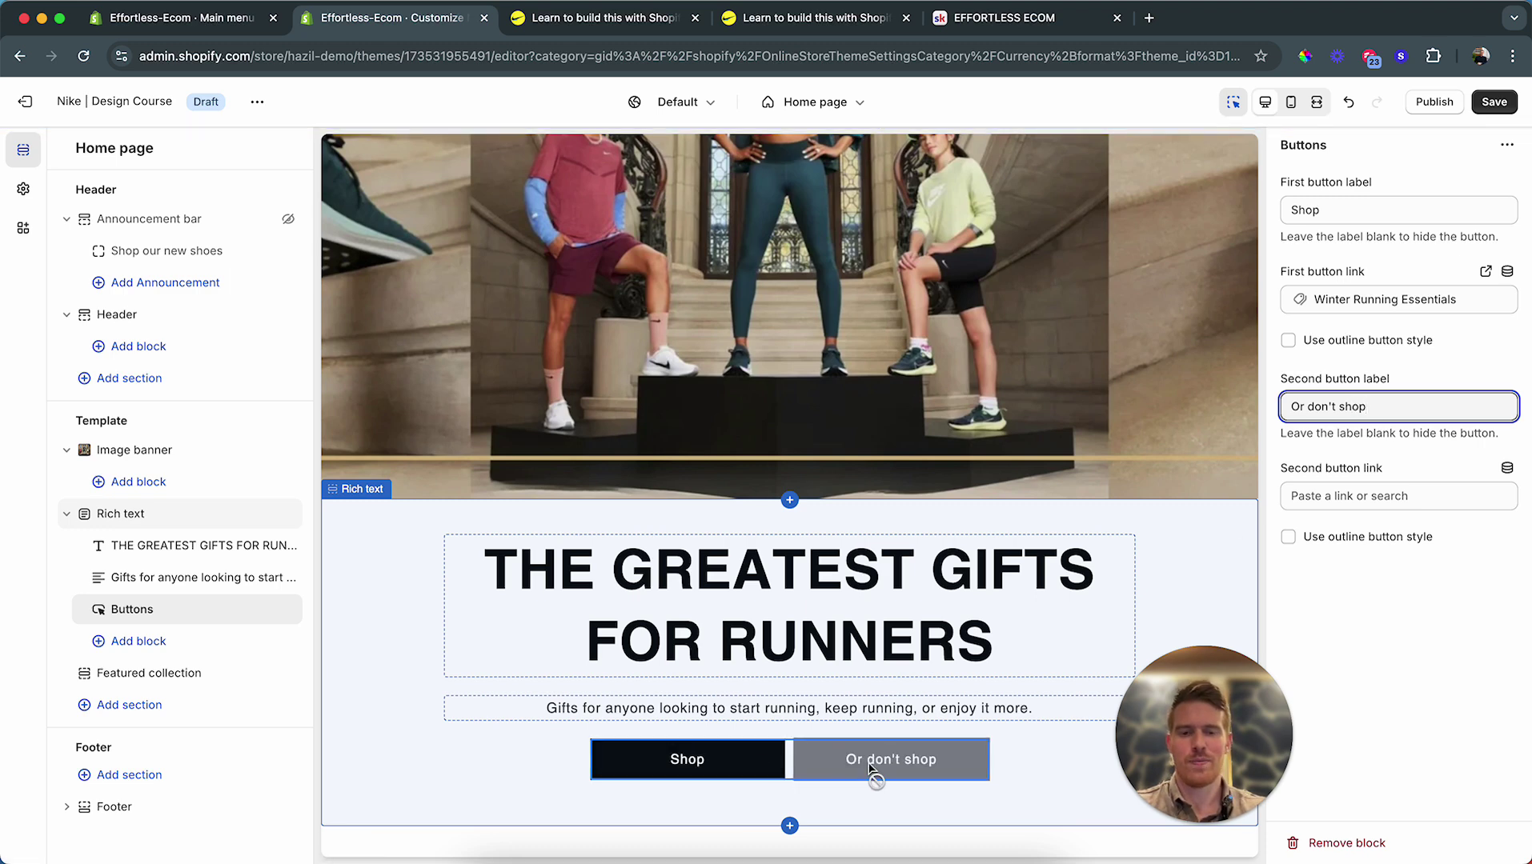
click(1294, 538)
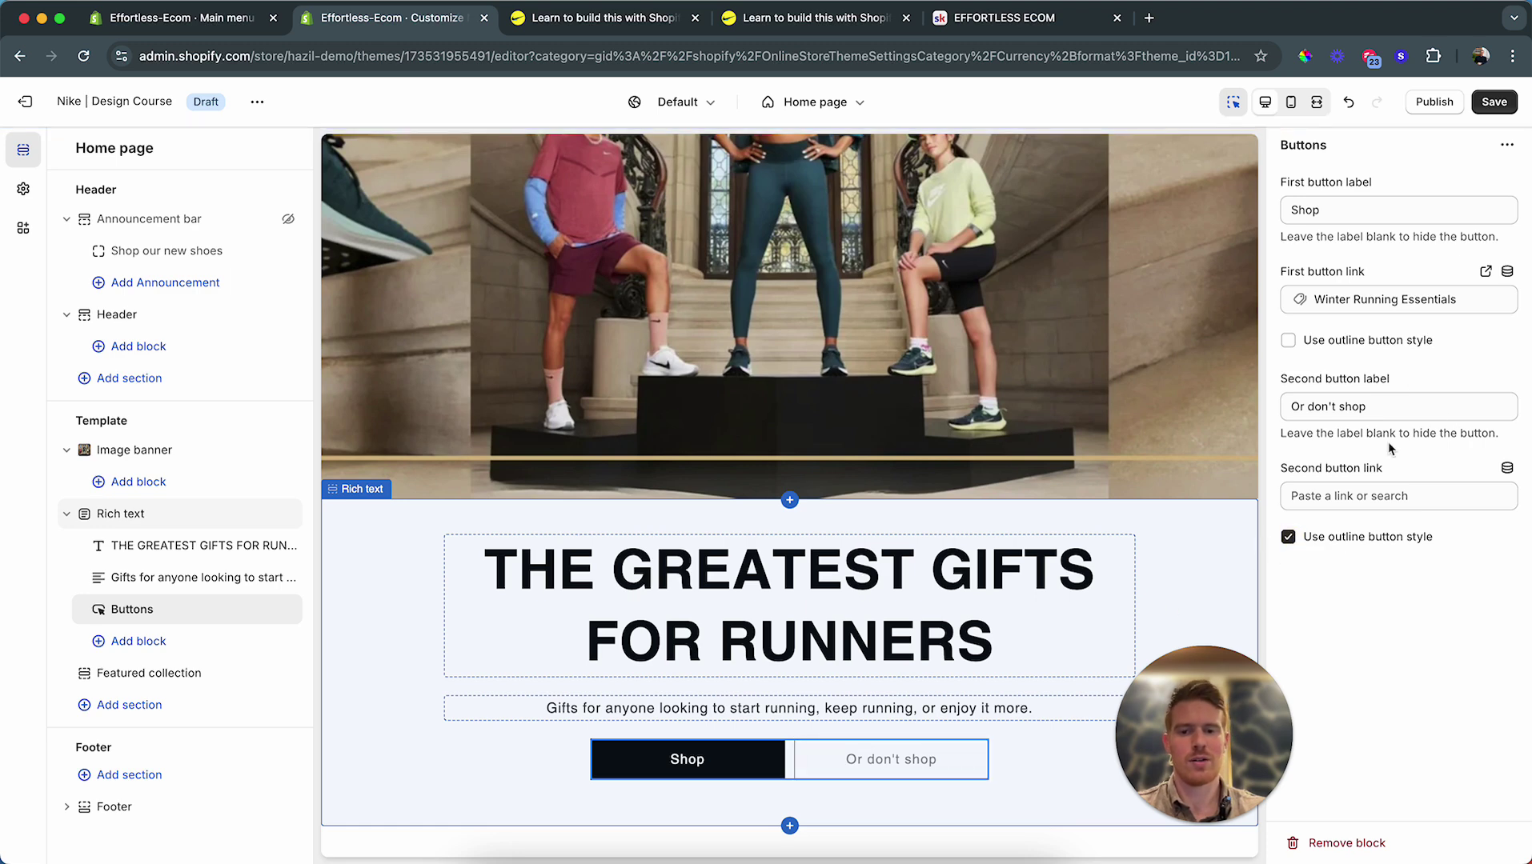
Step: Clear the second button's label to hide that button, and save the changes
triple_click(1367, 404)
key(BackSpace)
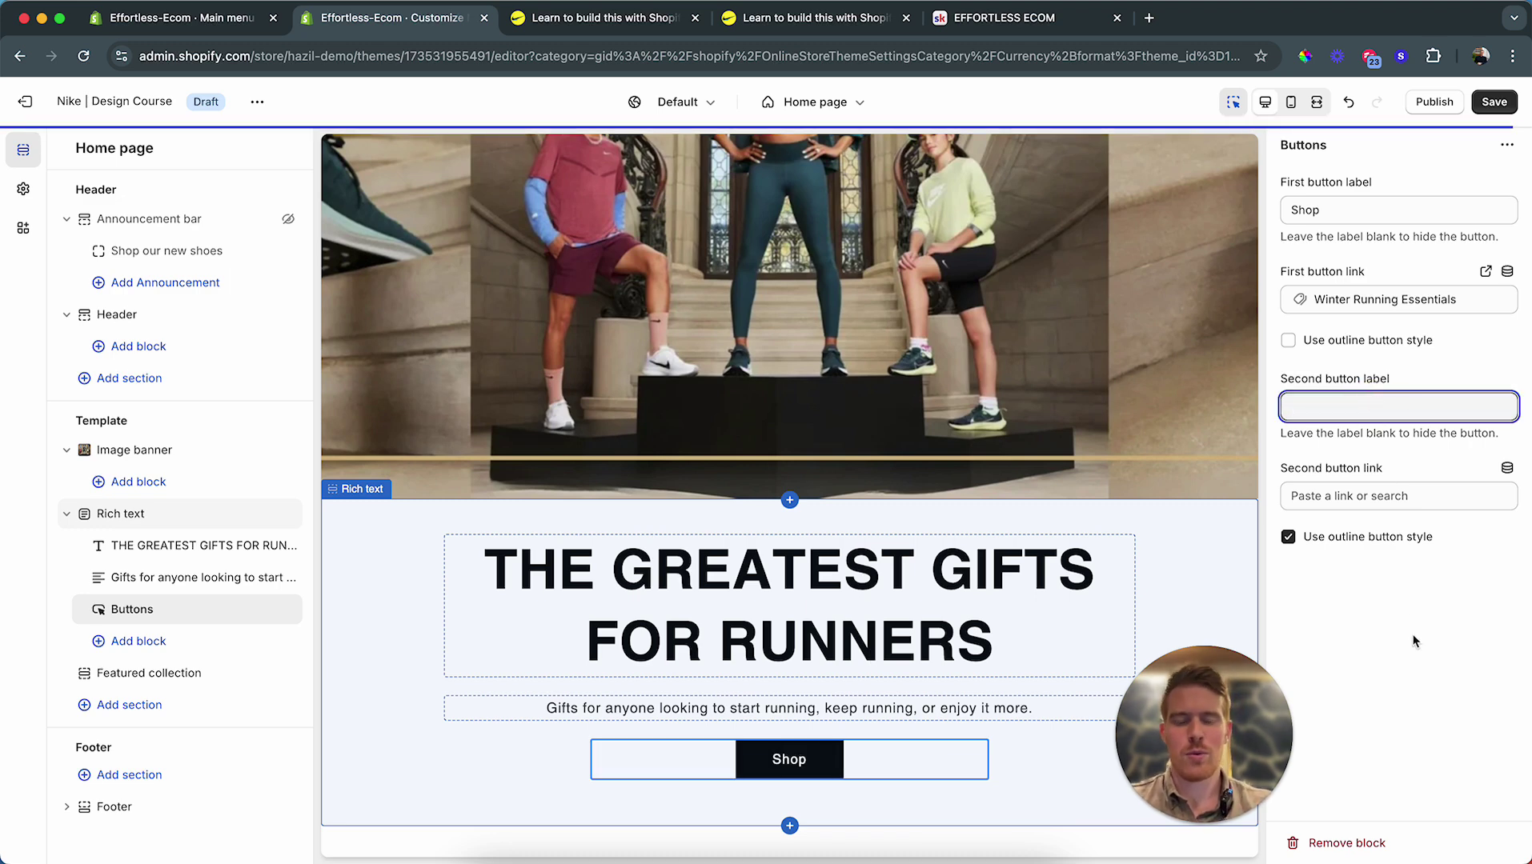
click(1424, 637)
click(1495, 105)
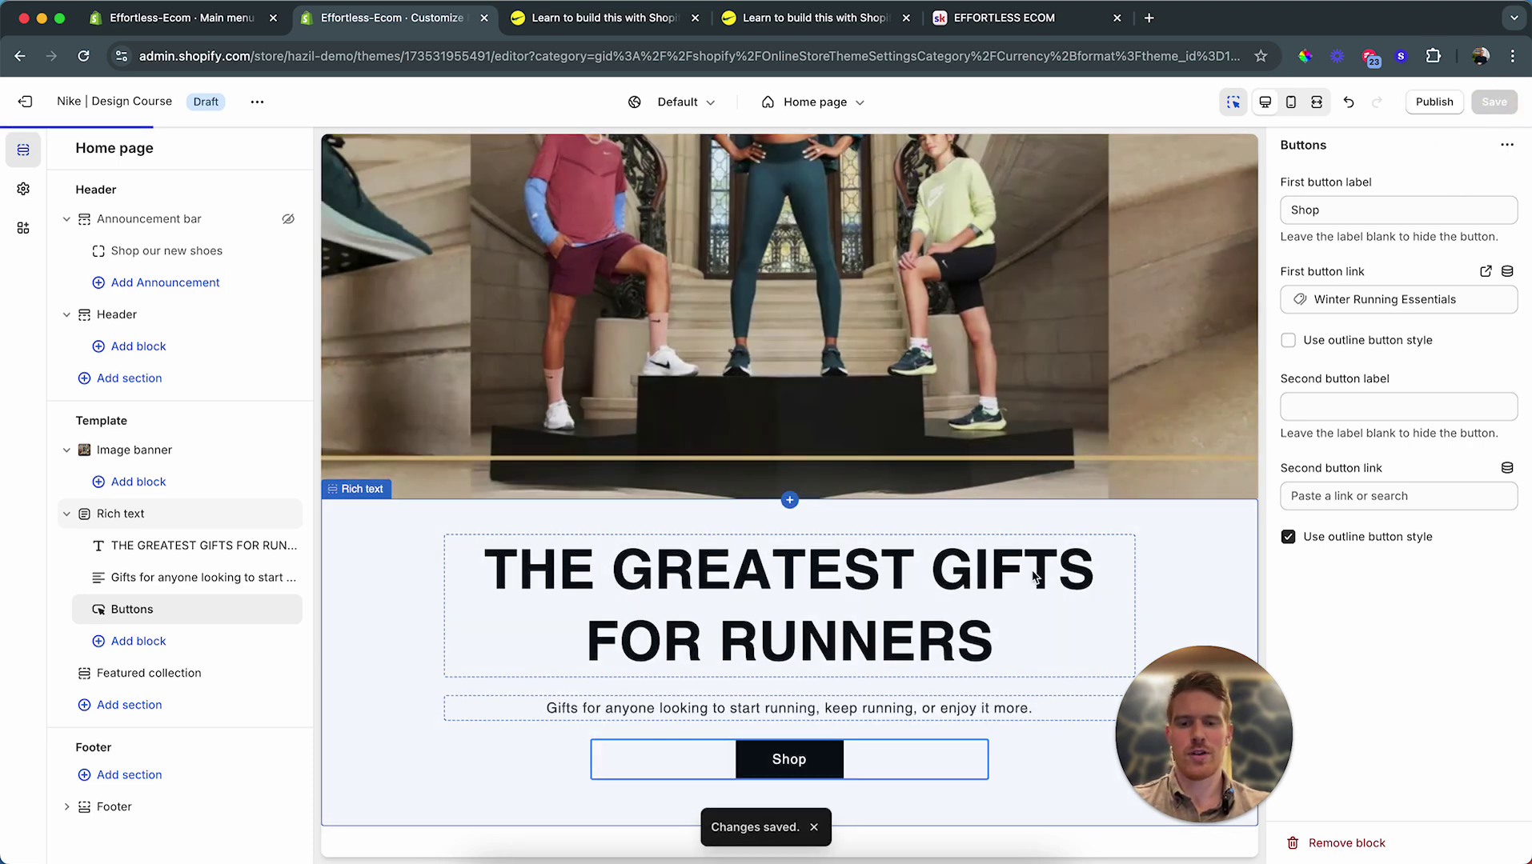
Step: Match the reference store's rounded Shop button by setting the theme-wide button corner radius to 40 px, and save
click(558, 19)
click(770, 587)
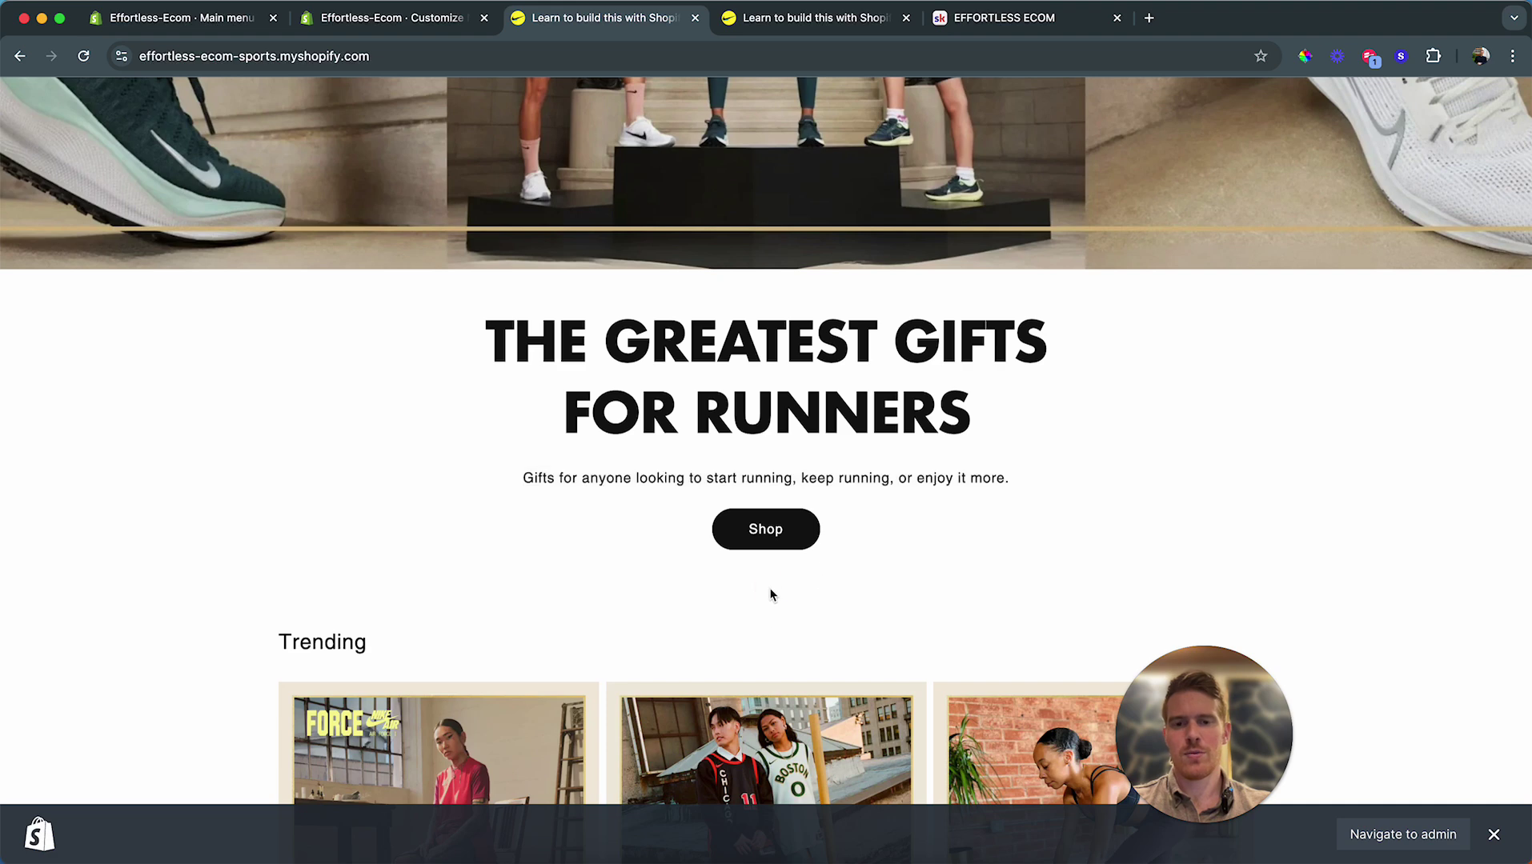
click(380, 19)
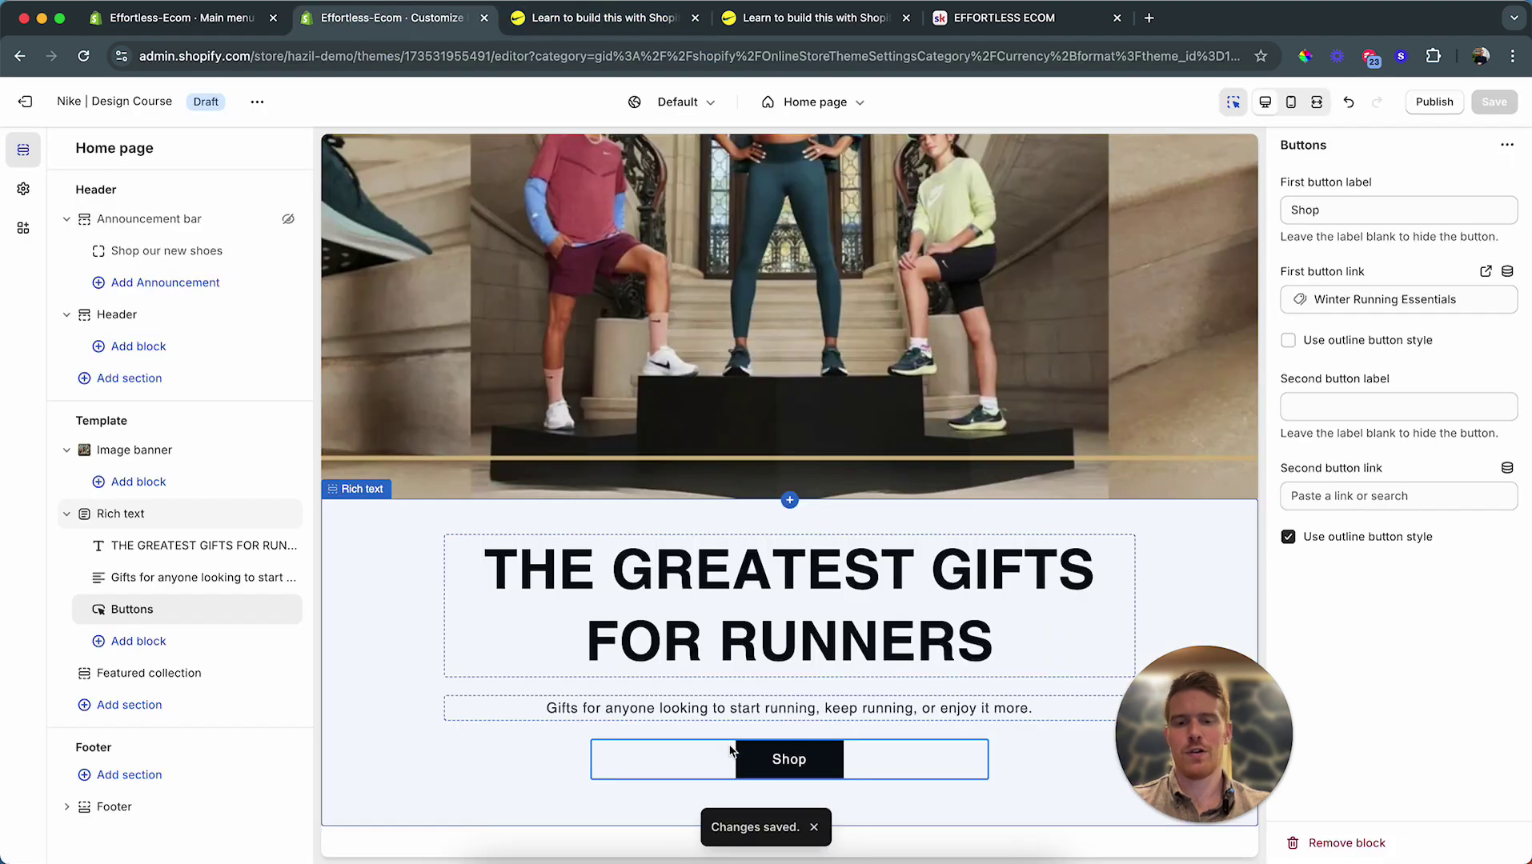
click(22, 188)
scroll(141, 570, down, 3)
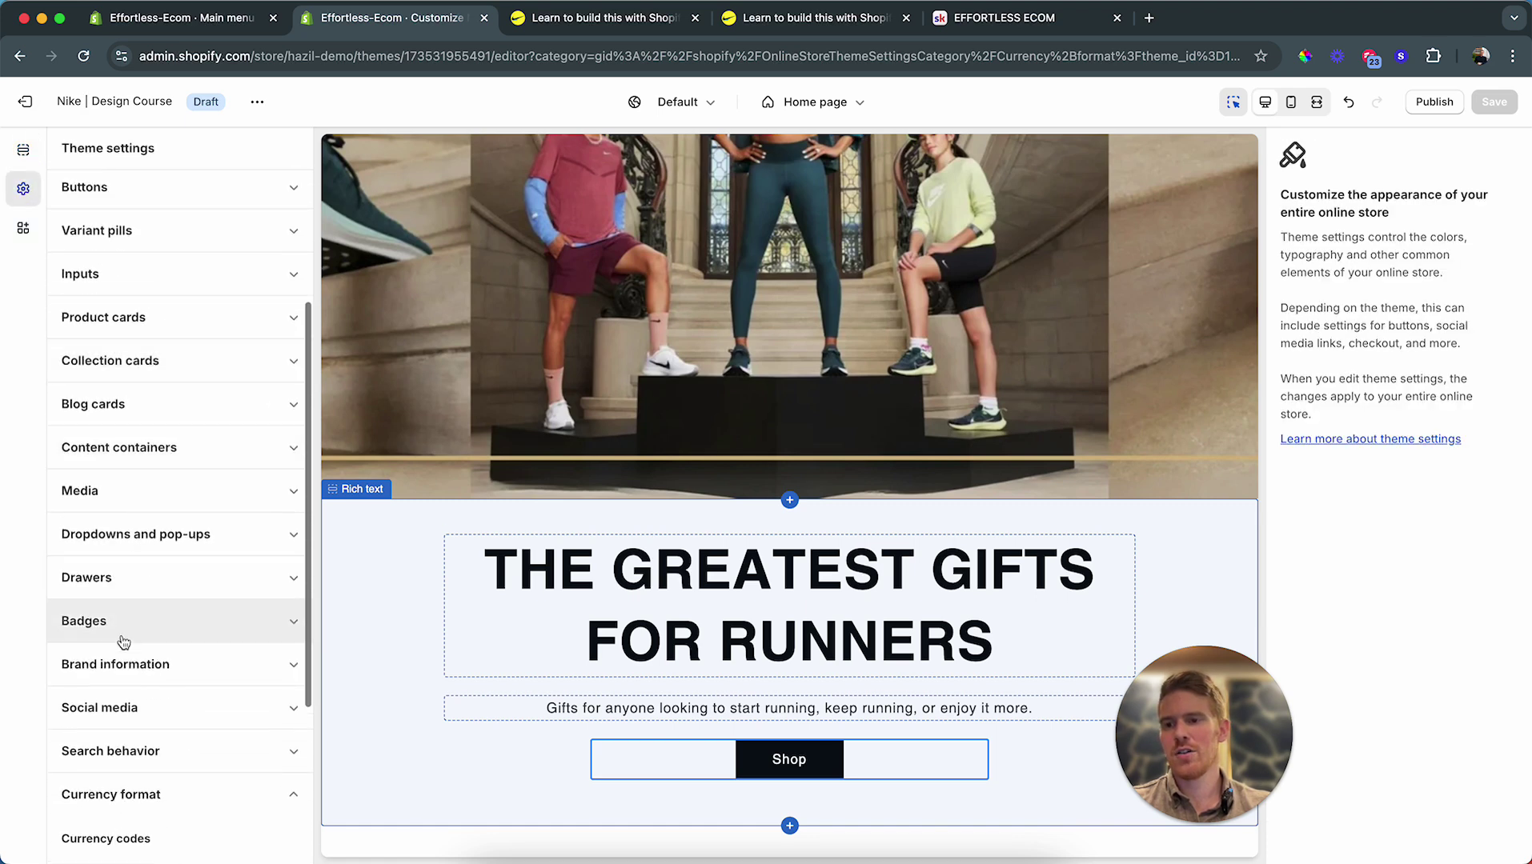
click(110, 191)
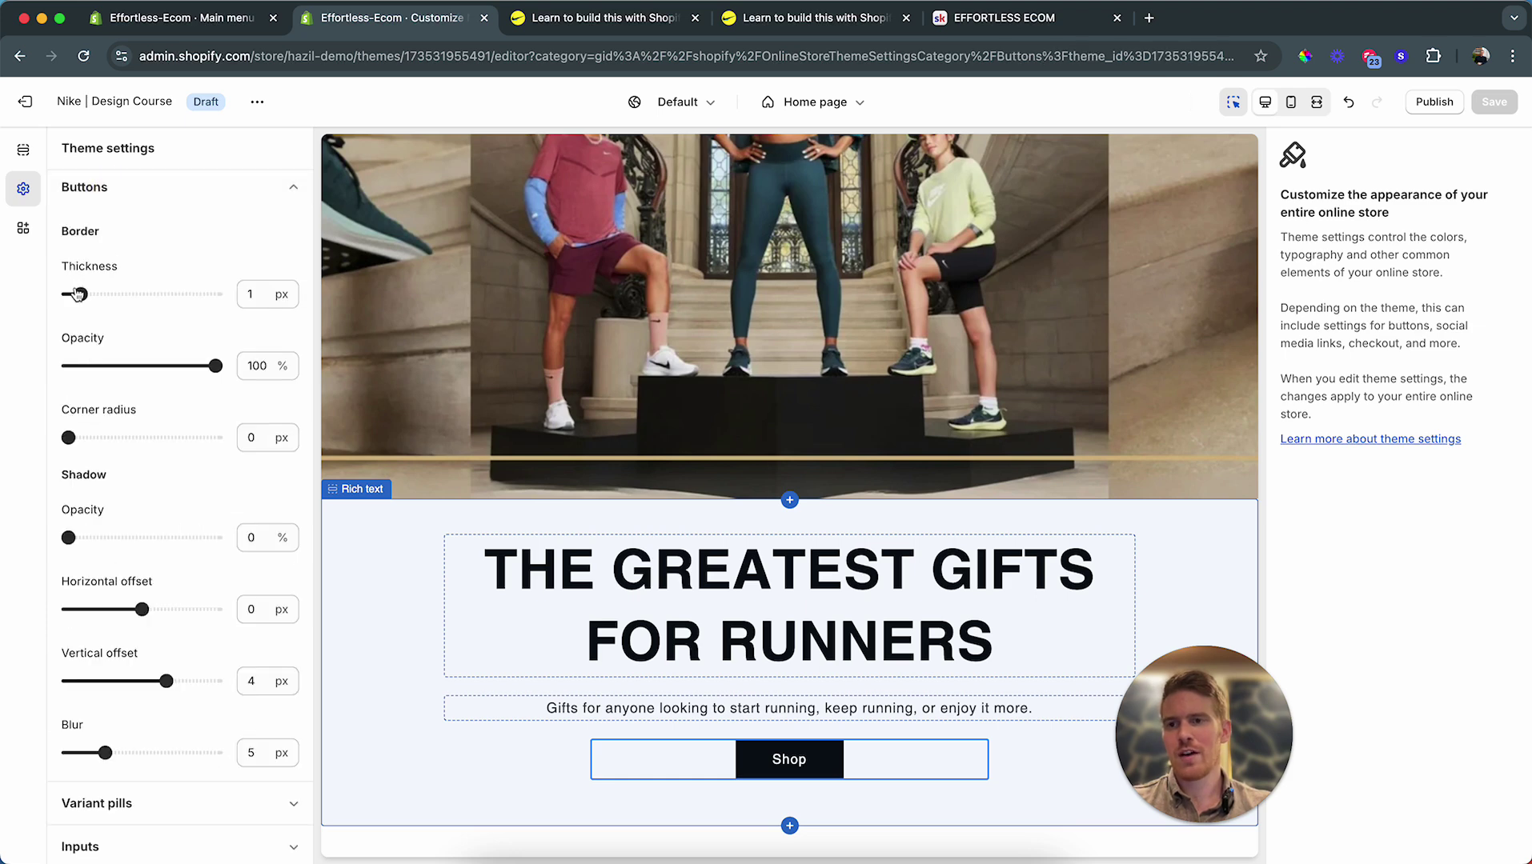
drag(69, 437, 301, 438)
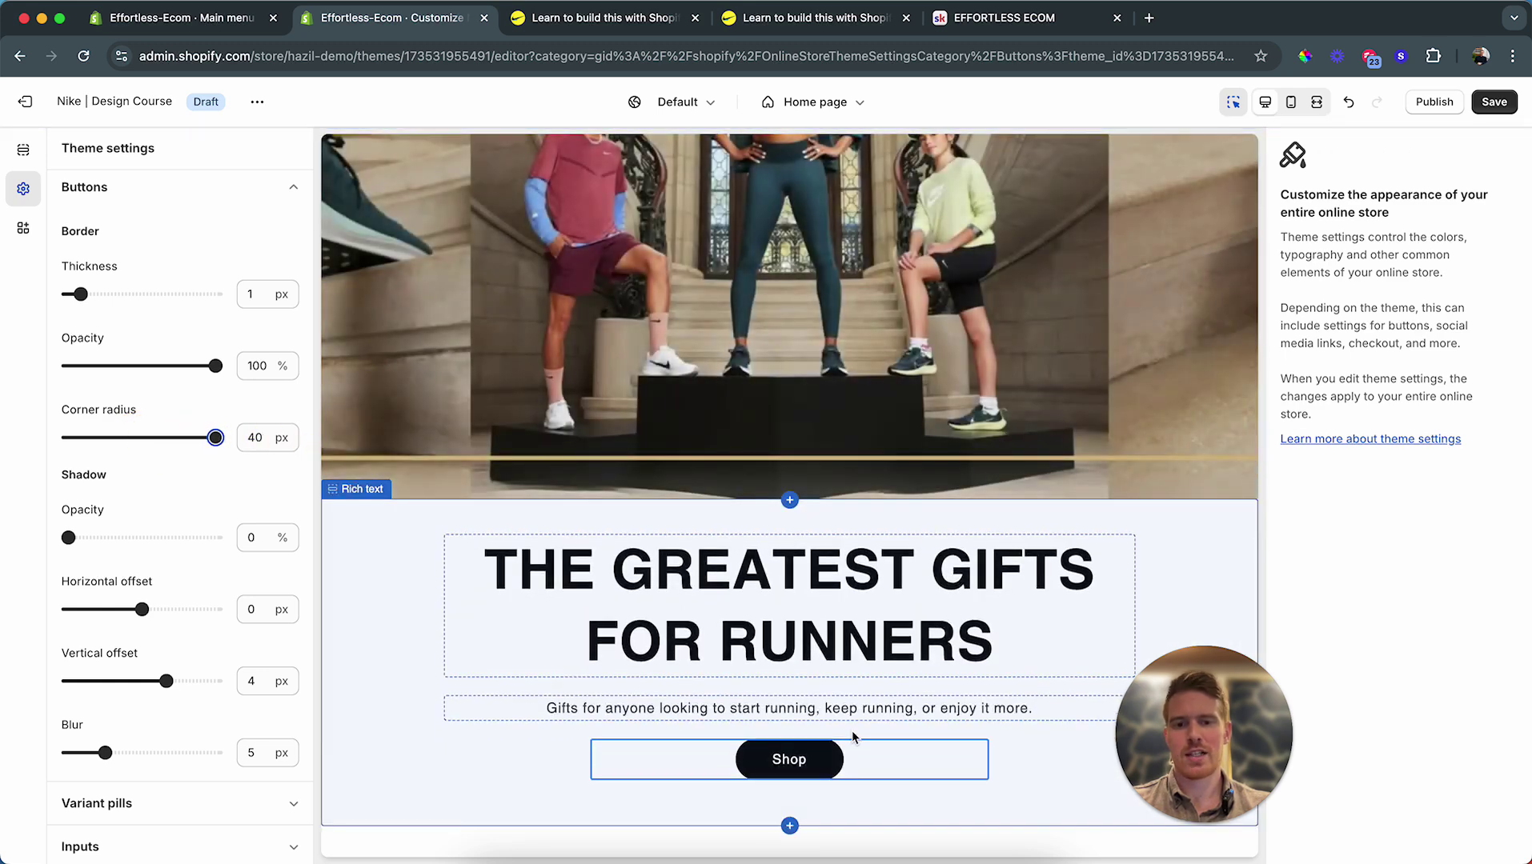
scroll(215, 587, down, 4)
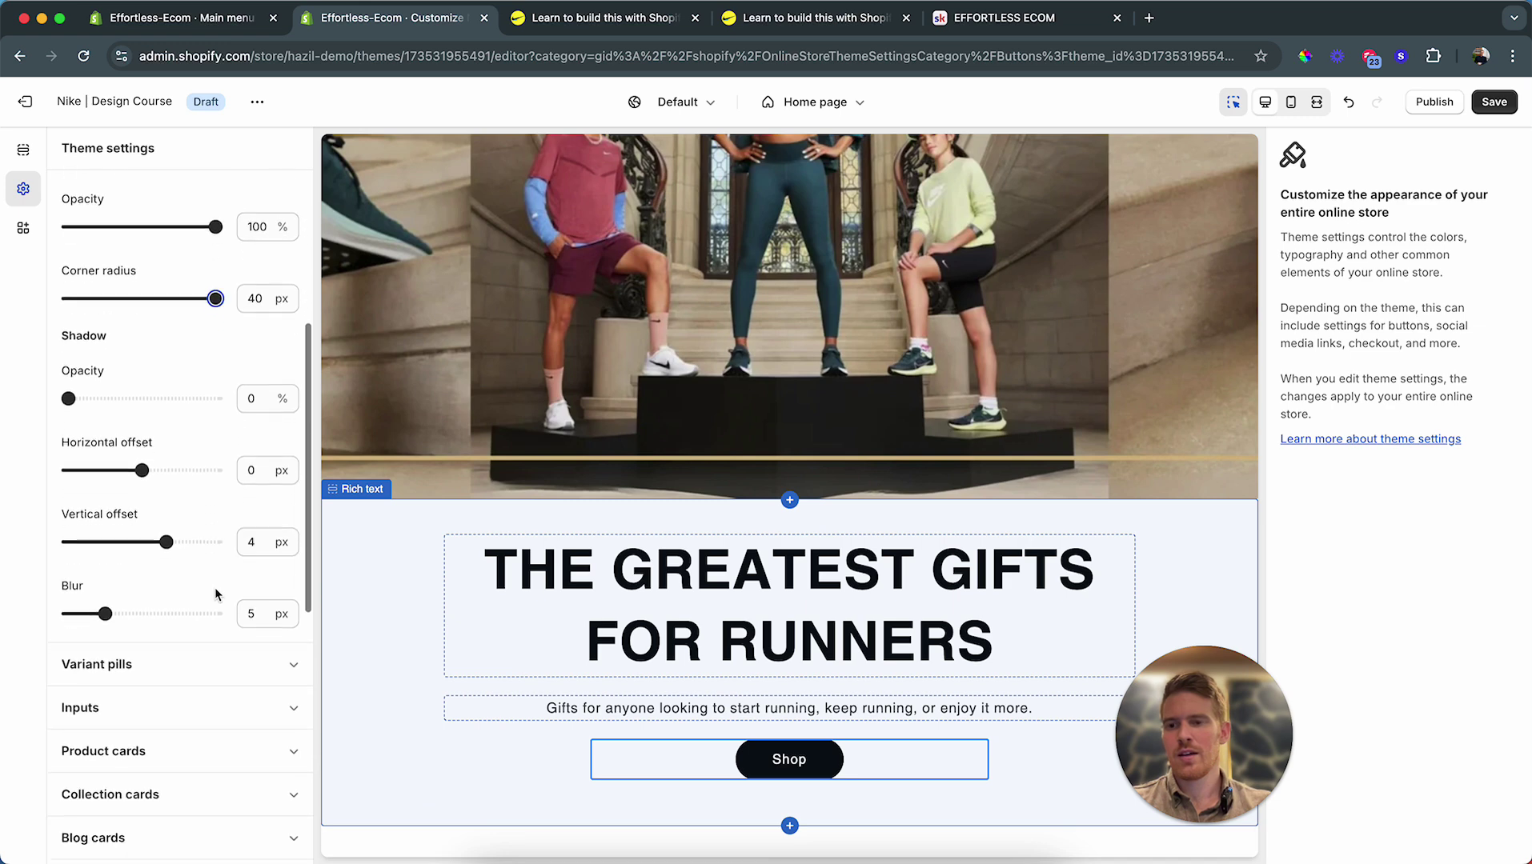
click(1510, 101)
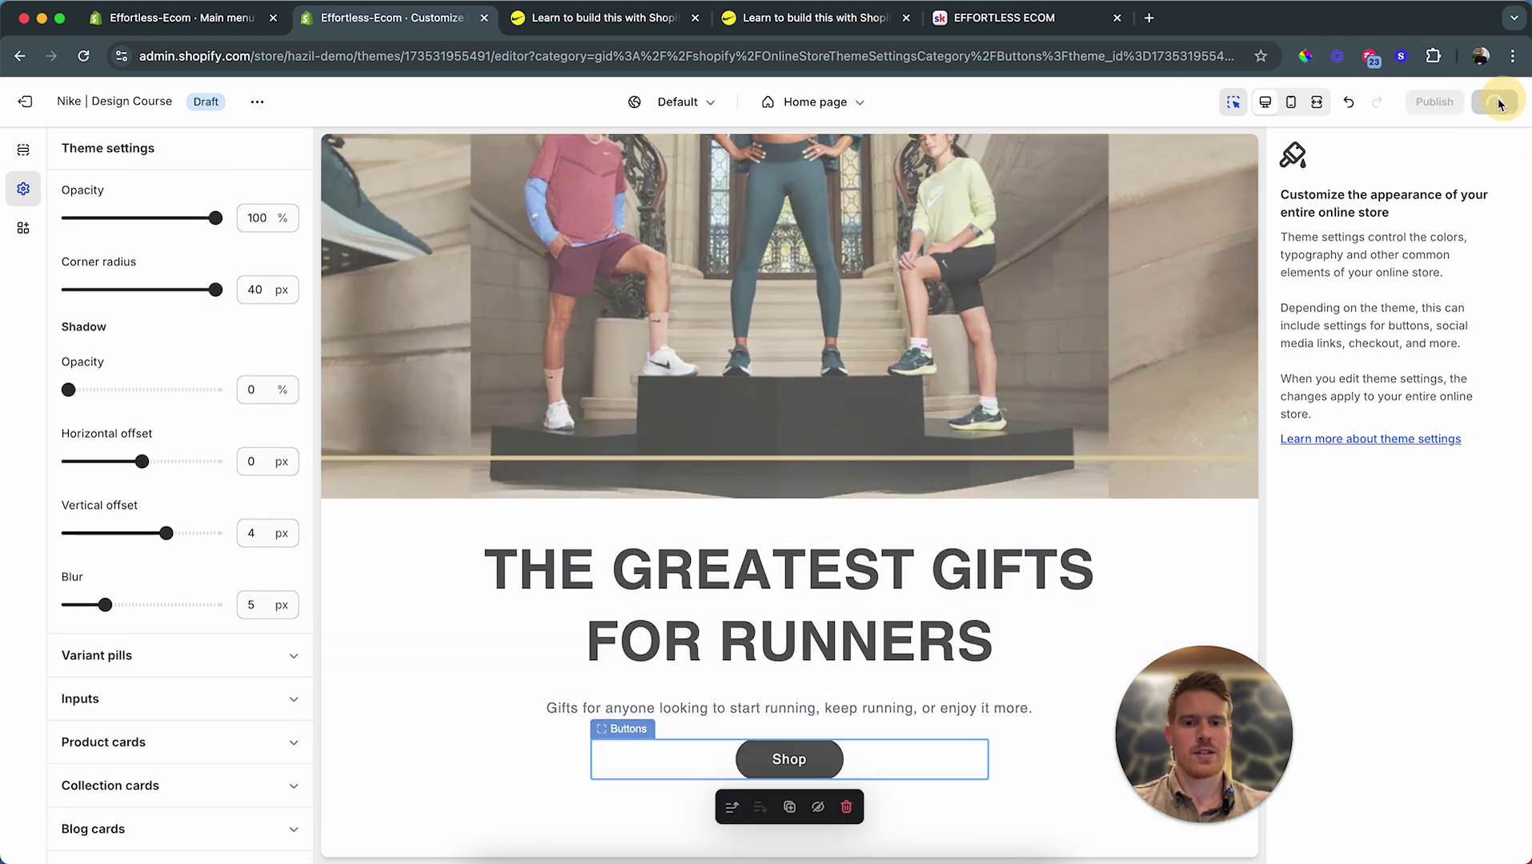
Step: Compare the content below the Shop button in the reference store with the draft home page
scroll(534, 404, down, 3)
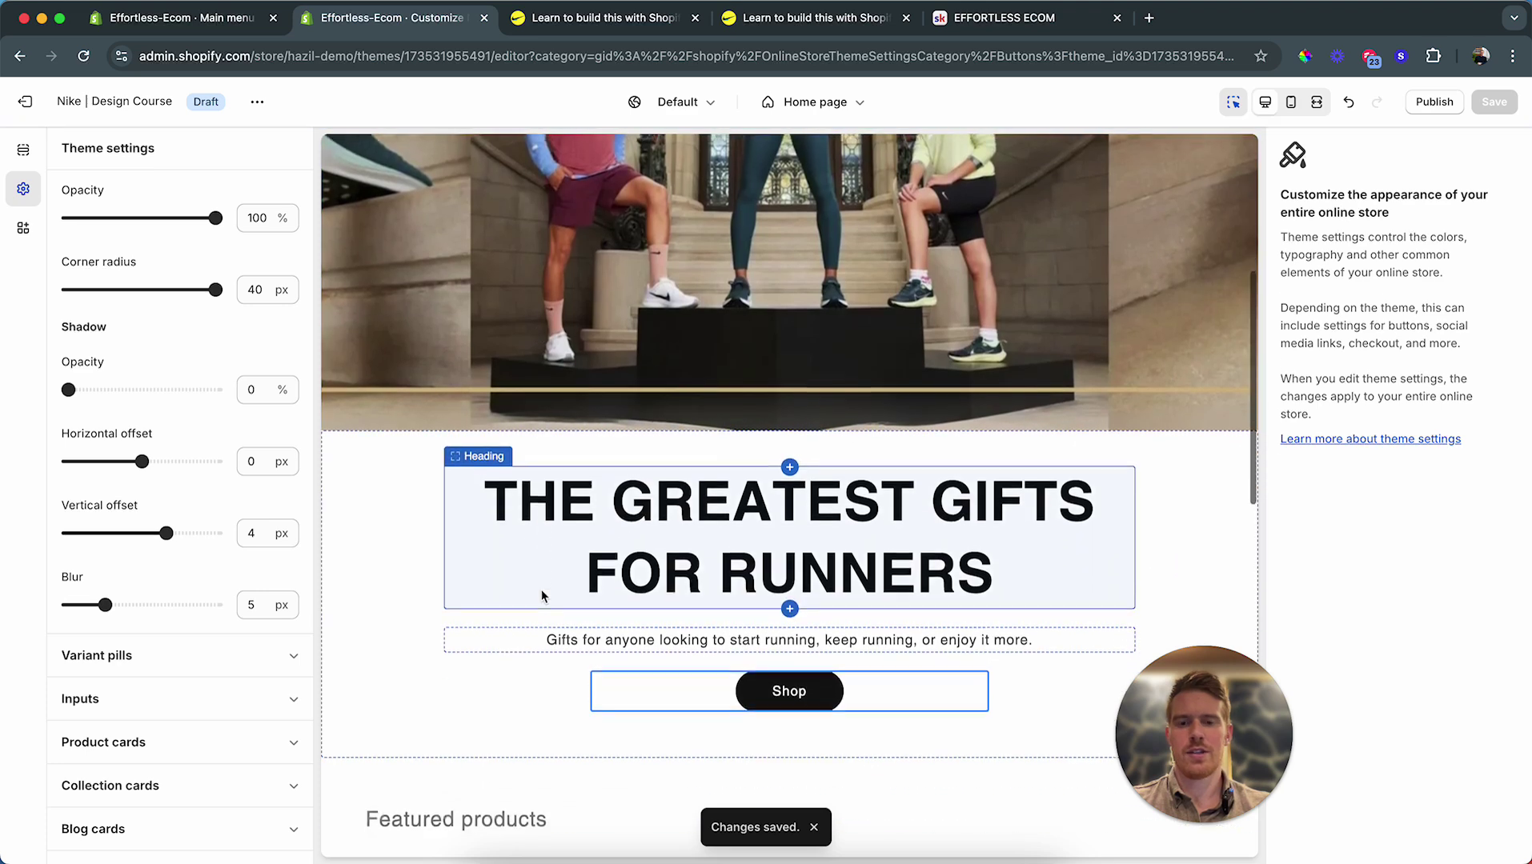
click(600, 18)
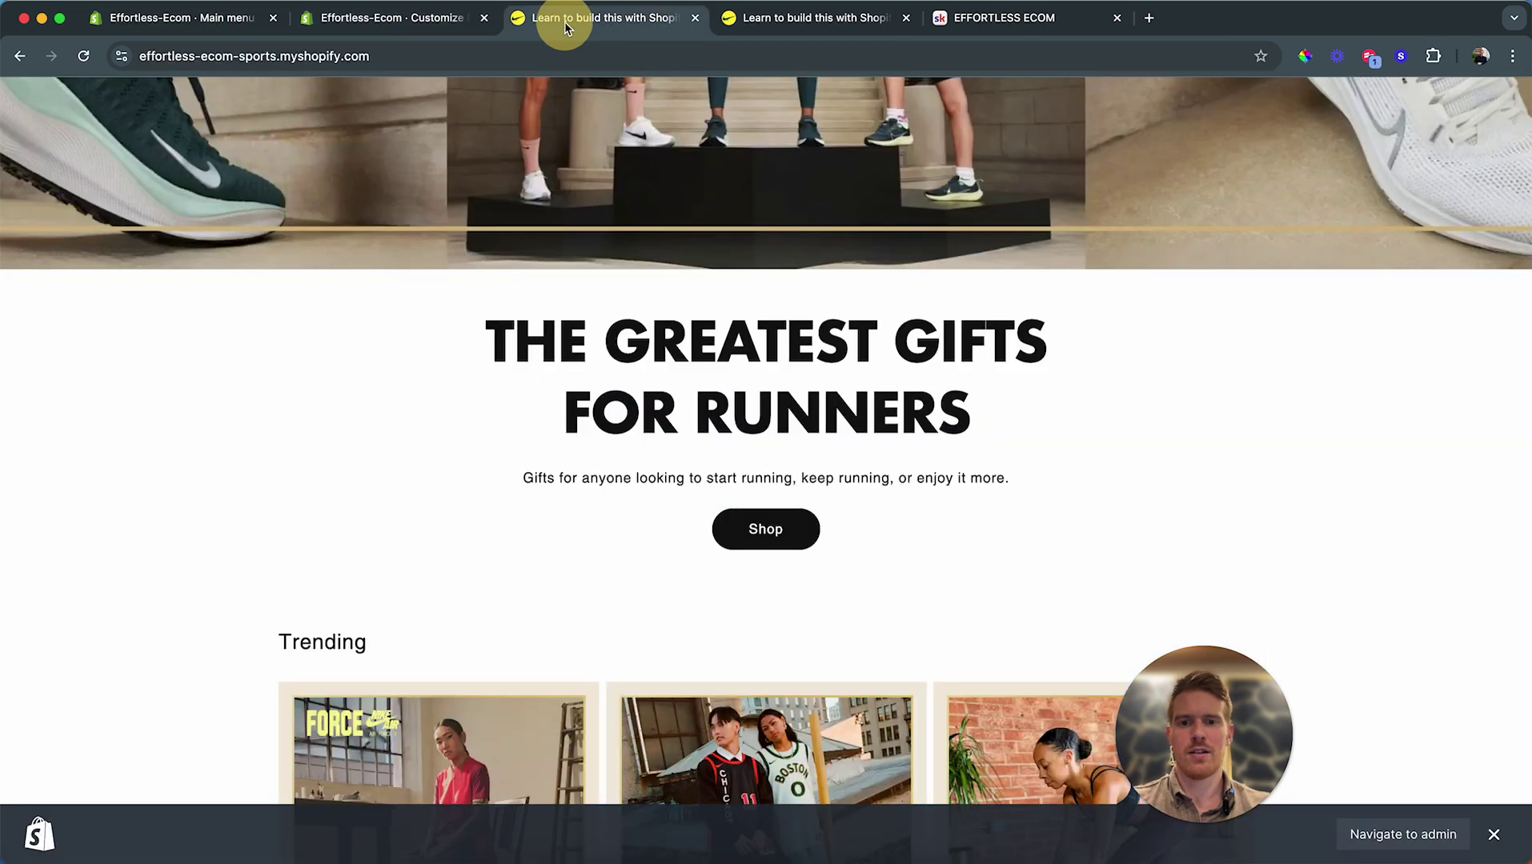
scroll(545, 442, down, 4)
scroll(546, 450, down, 3)
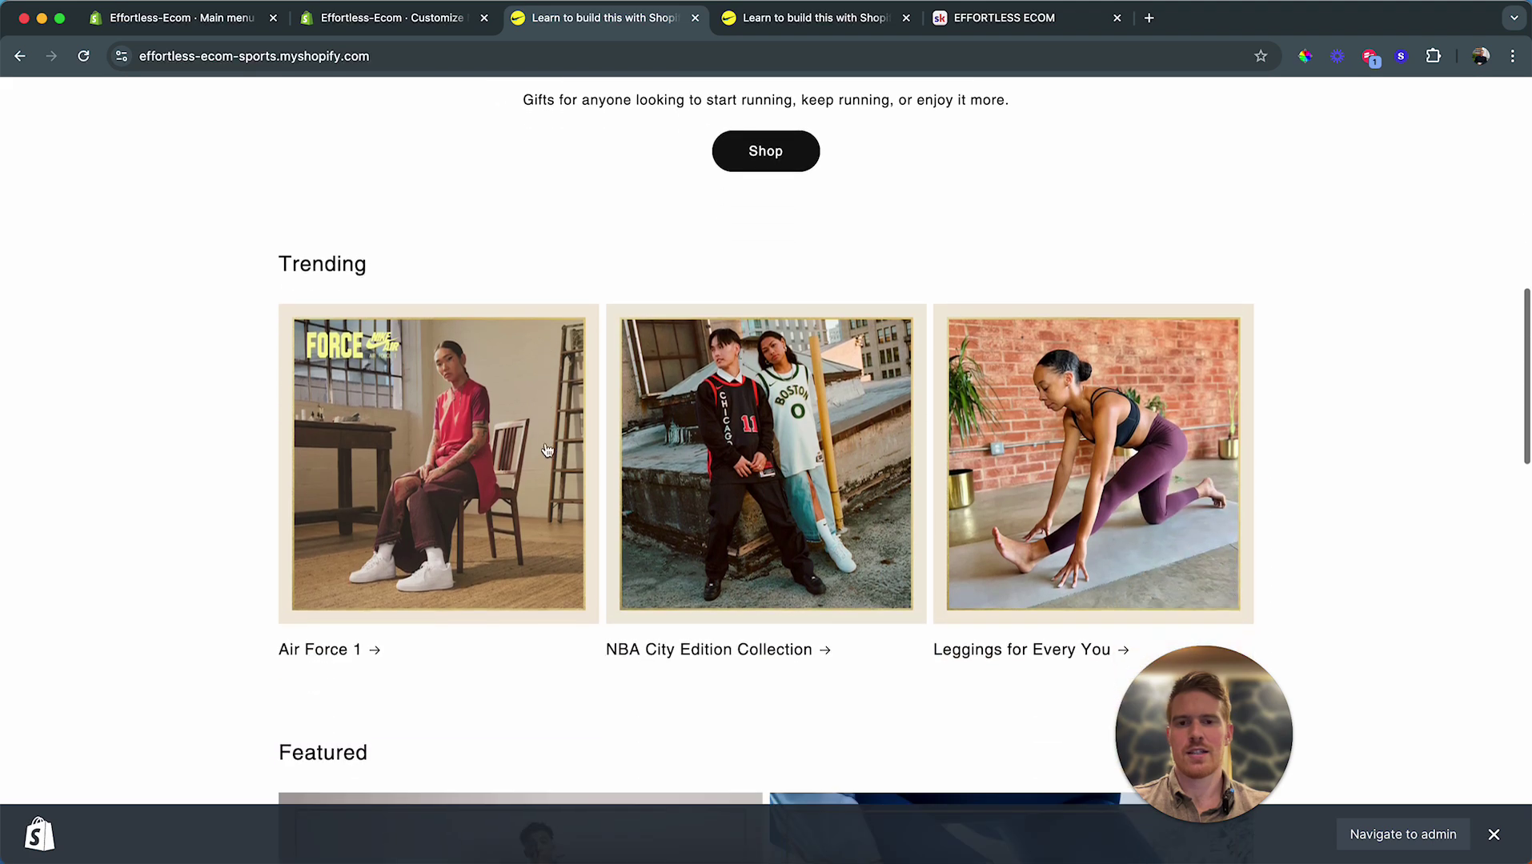
scroll(1249, 400, down, 2)
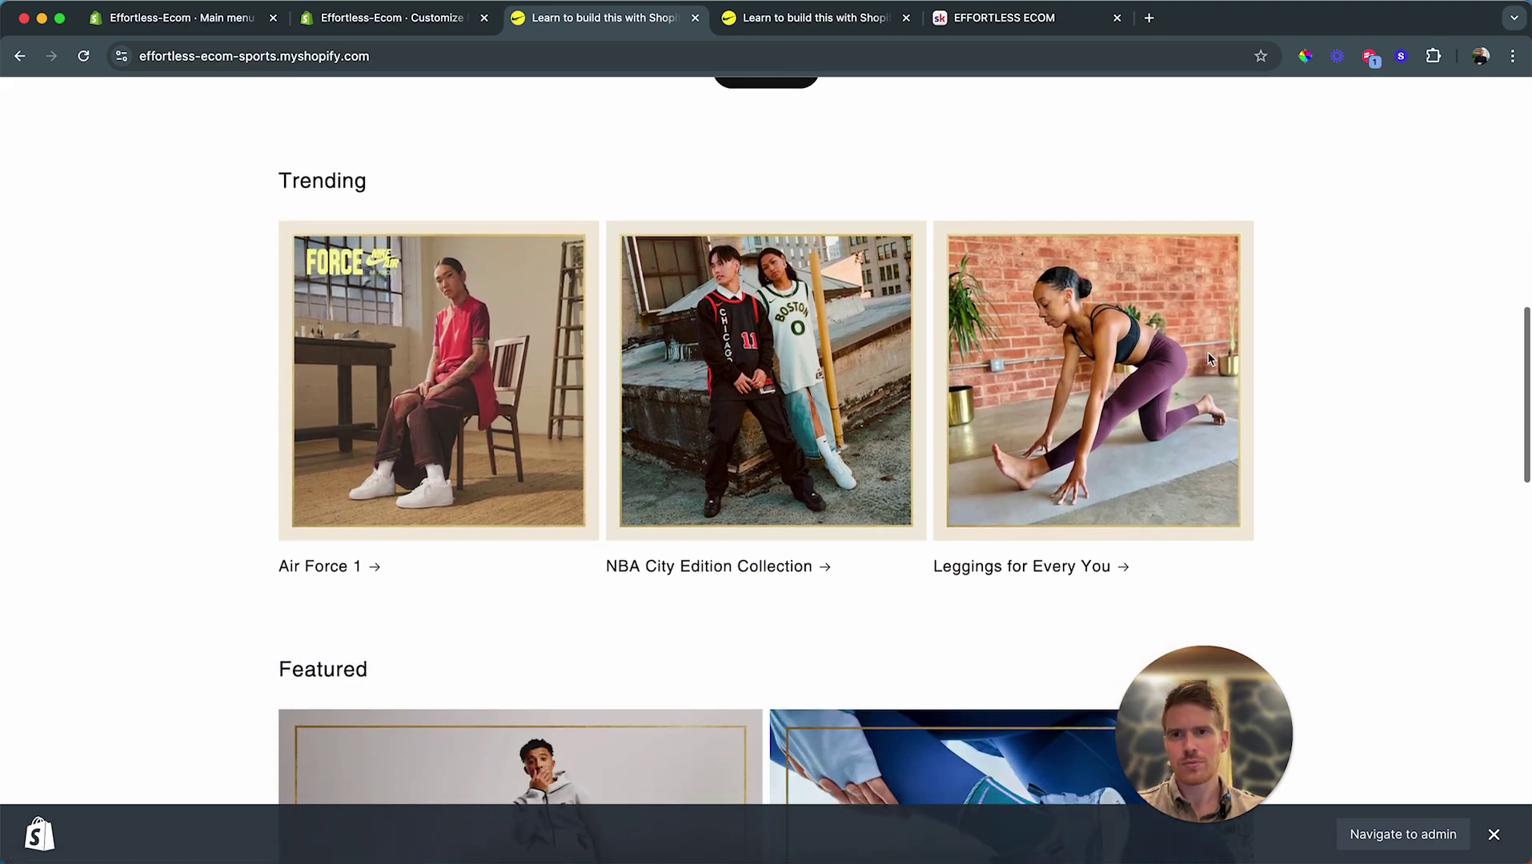
click(399, 26)
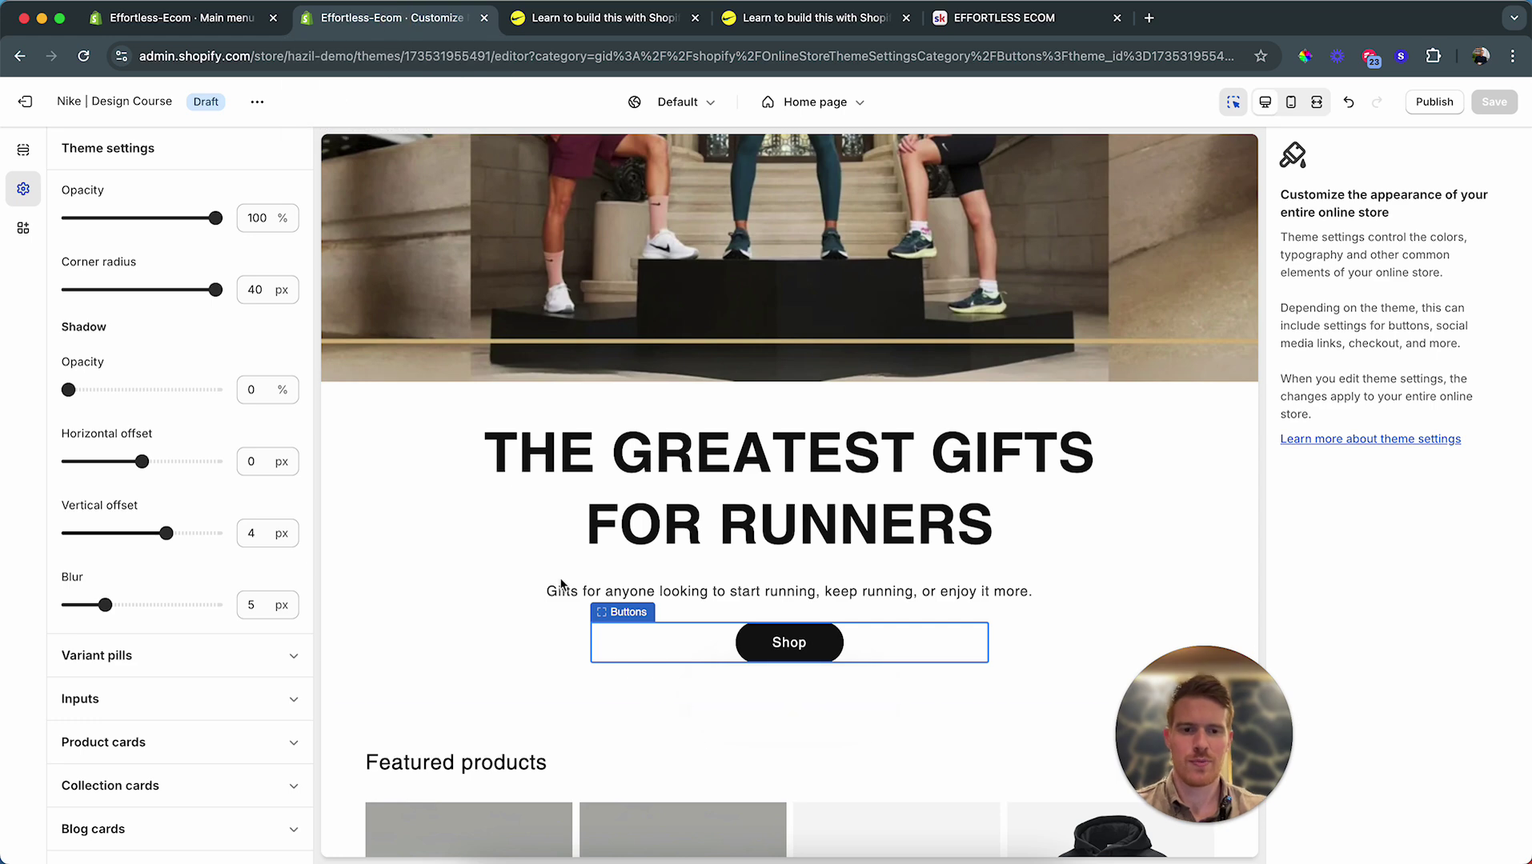
scroll(557, 587, down, 3)
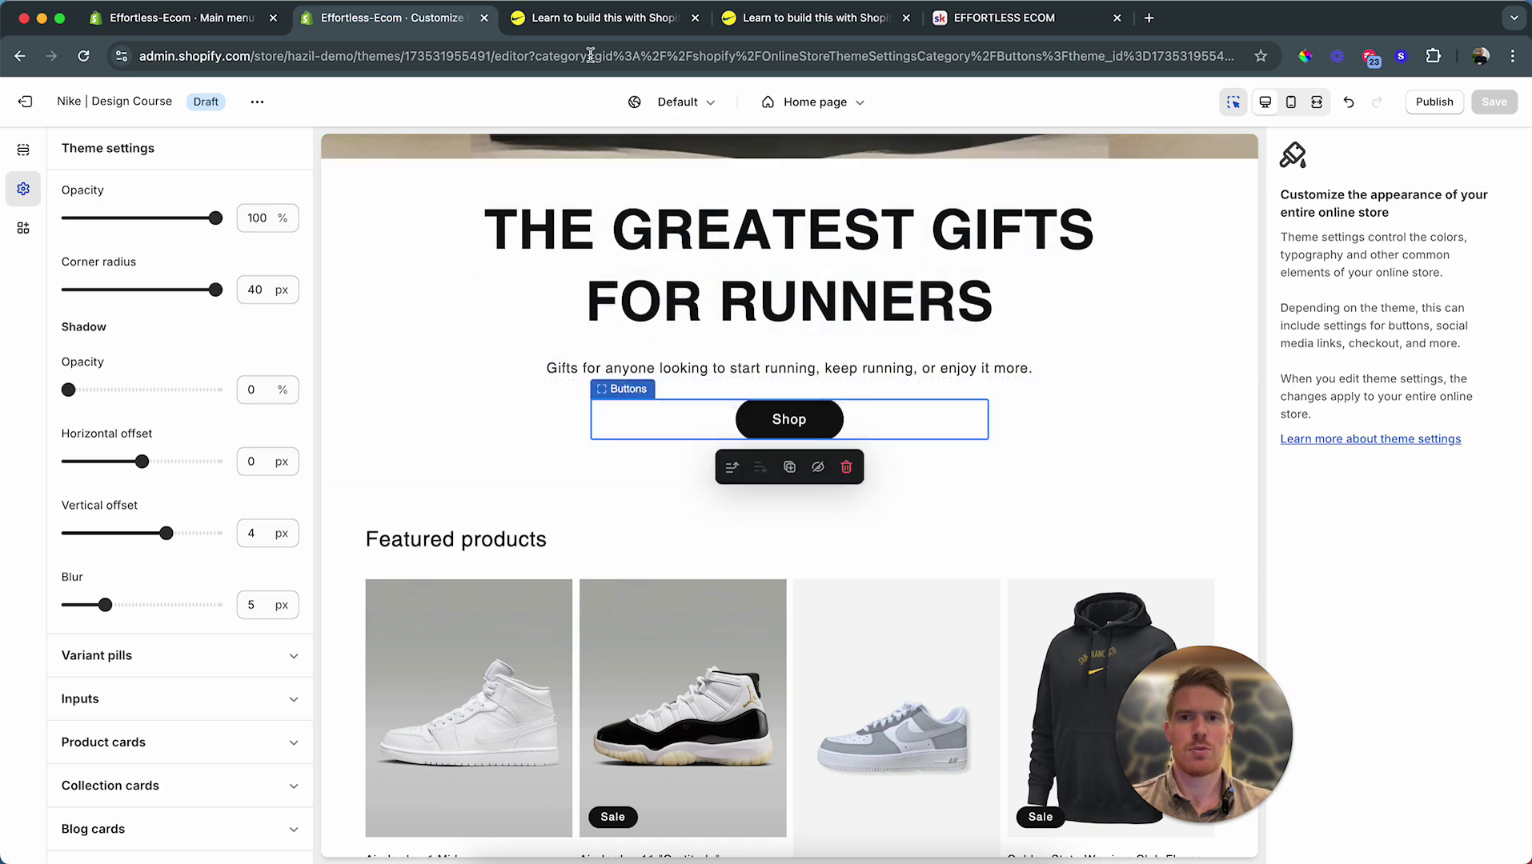
Step: Examine the Air Force 1, NBA City Edition Collection and Leggings for Every You collections linked from the reference store's Trending section
click(580, 18)
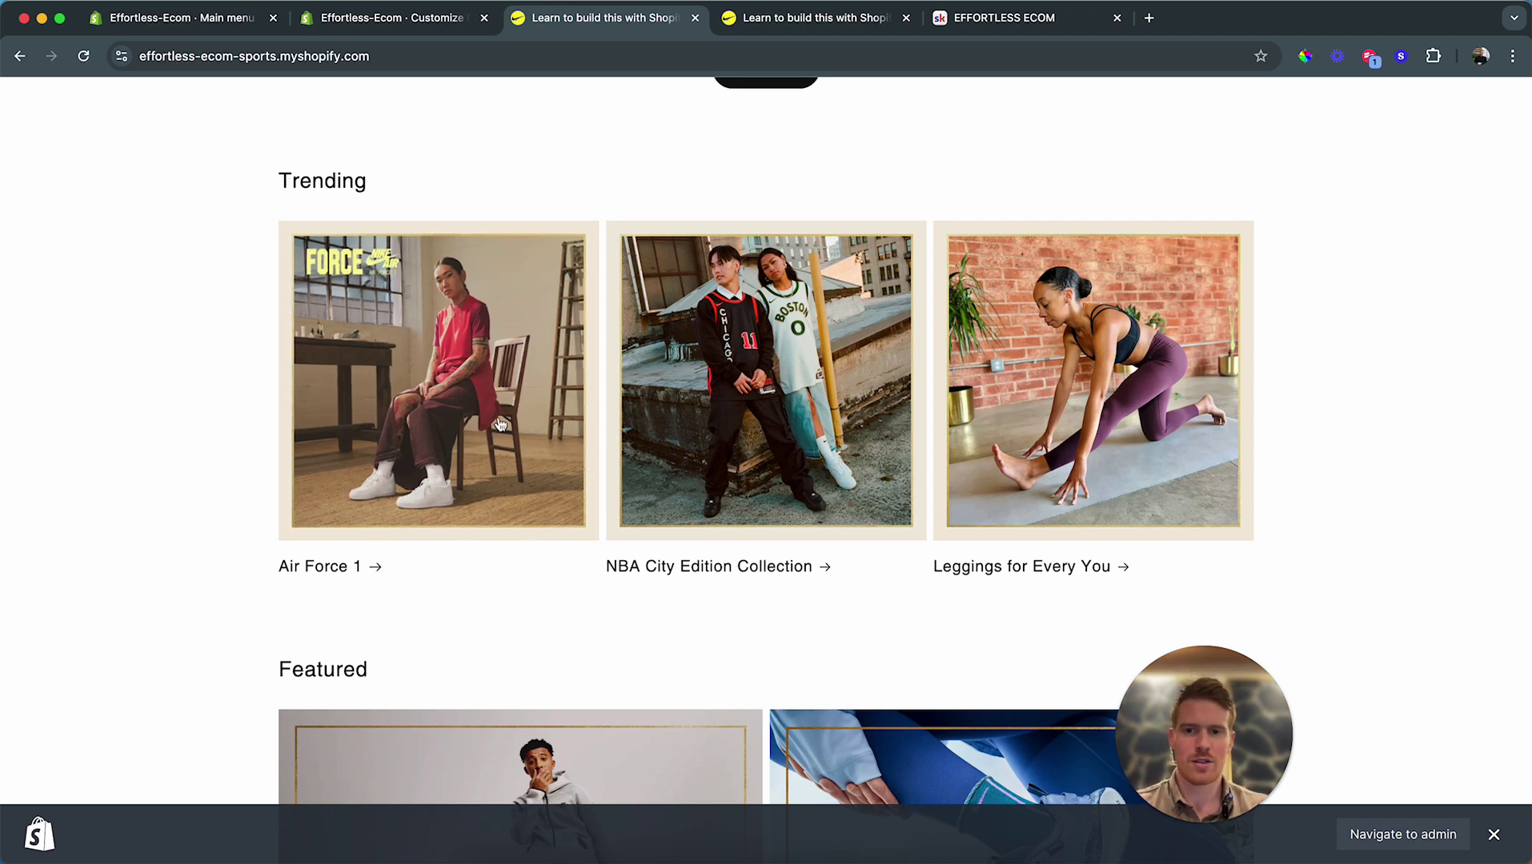
click(387, 414)
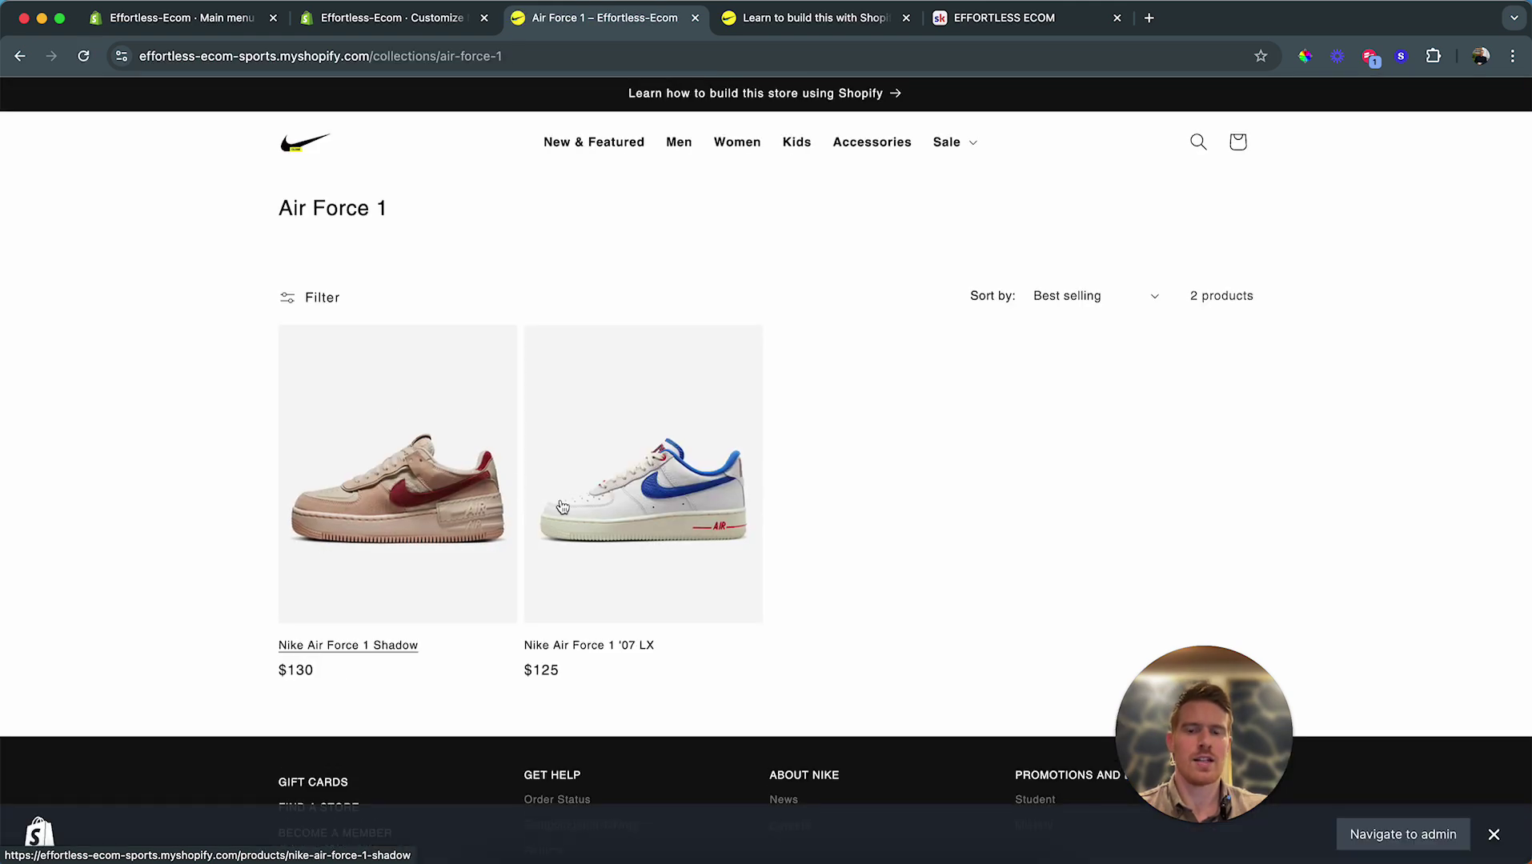
key(super+bracketleft)
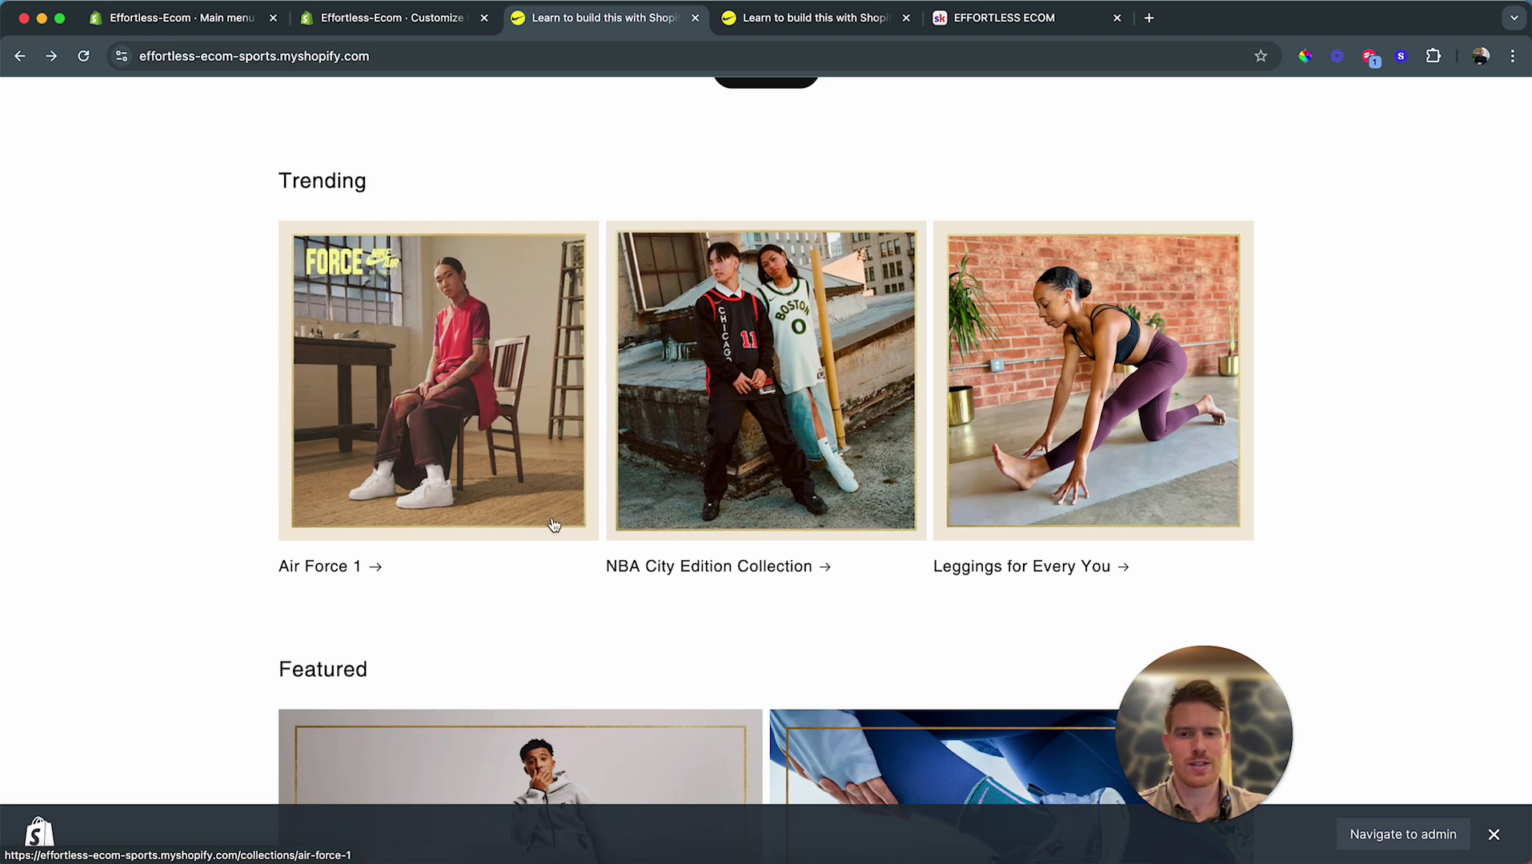
click(732, 486)
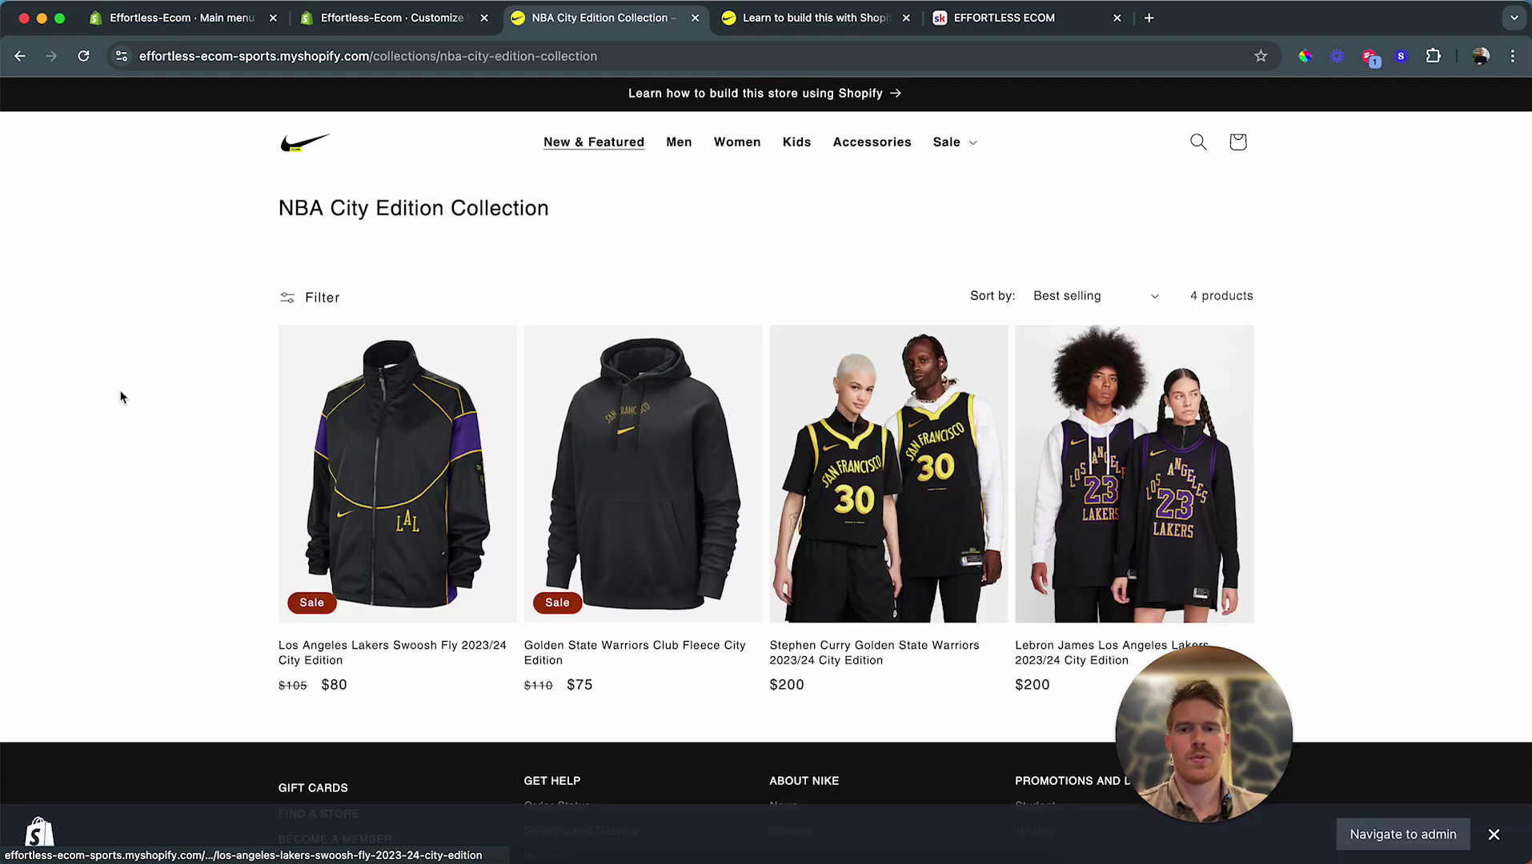
key(super+bracketleft)
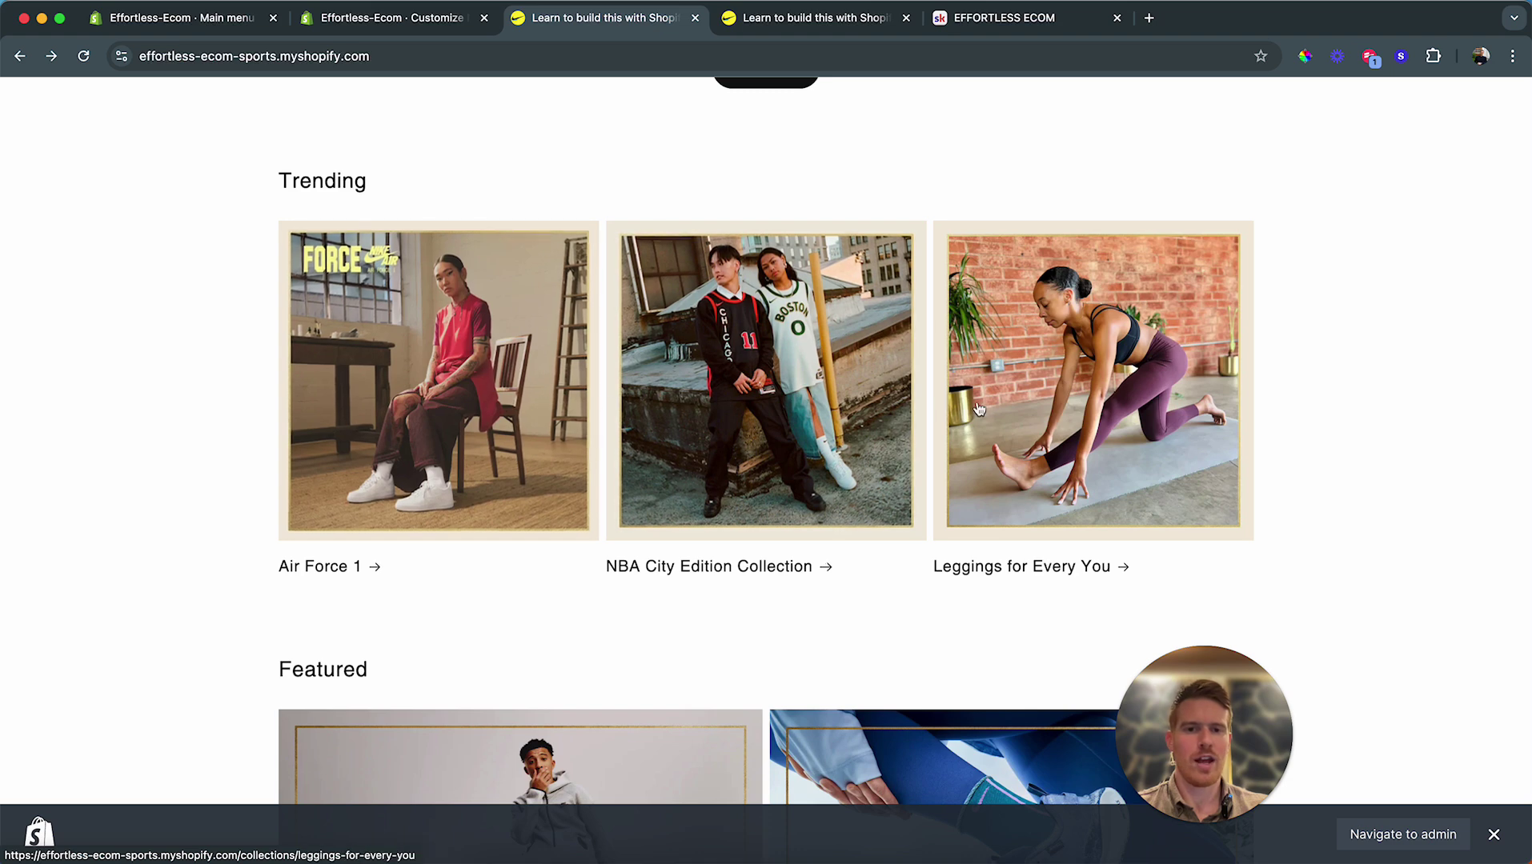
click(1139, 403)
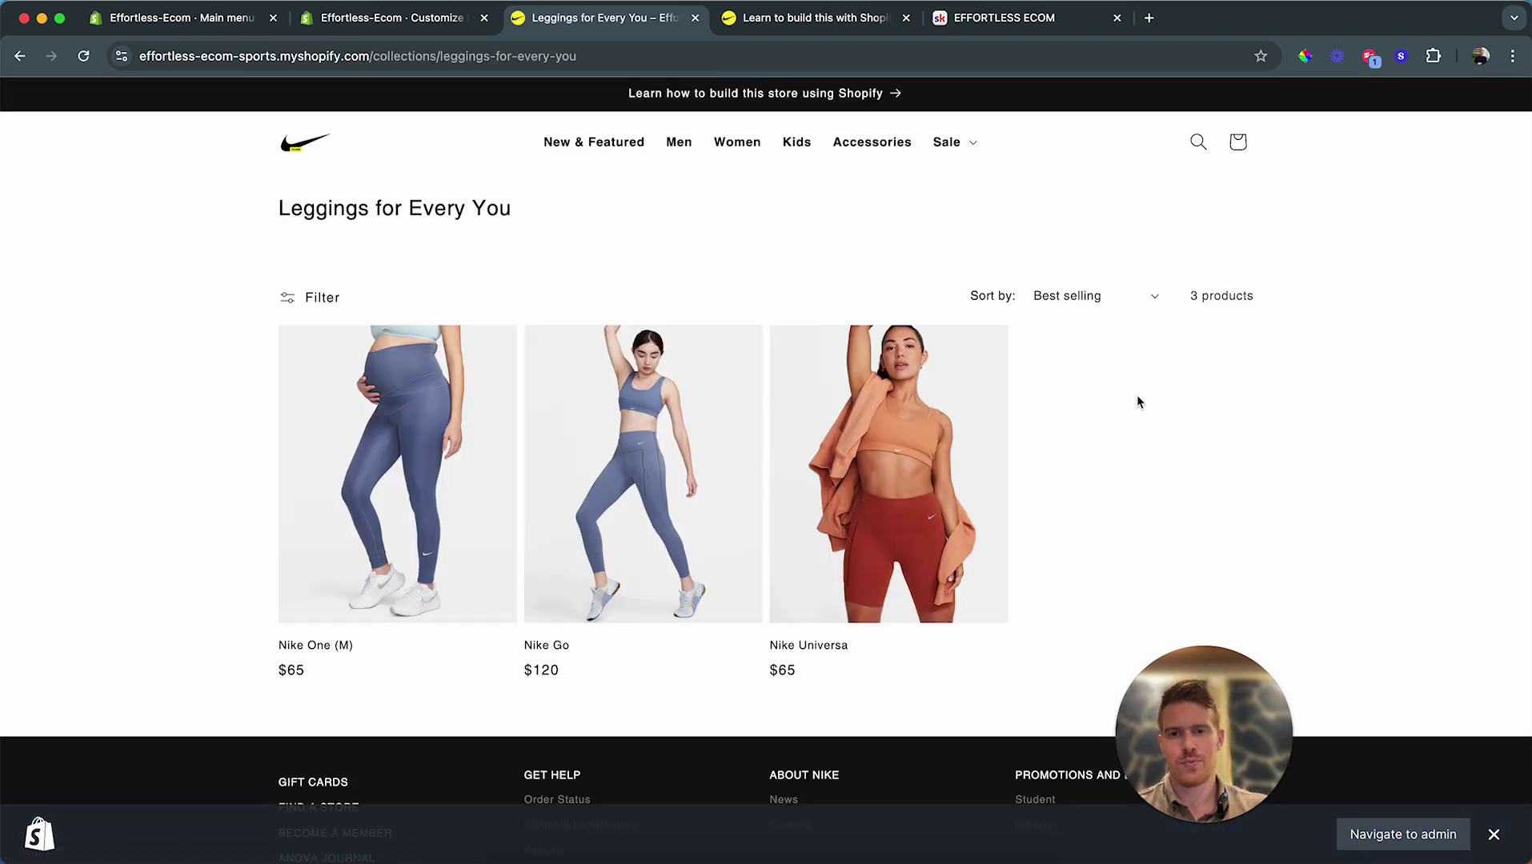
scroll(1006, 438, left, 5)
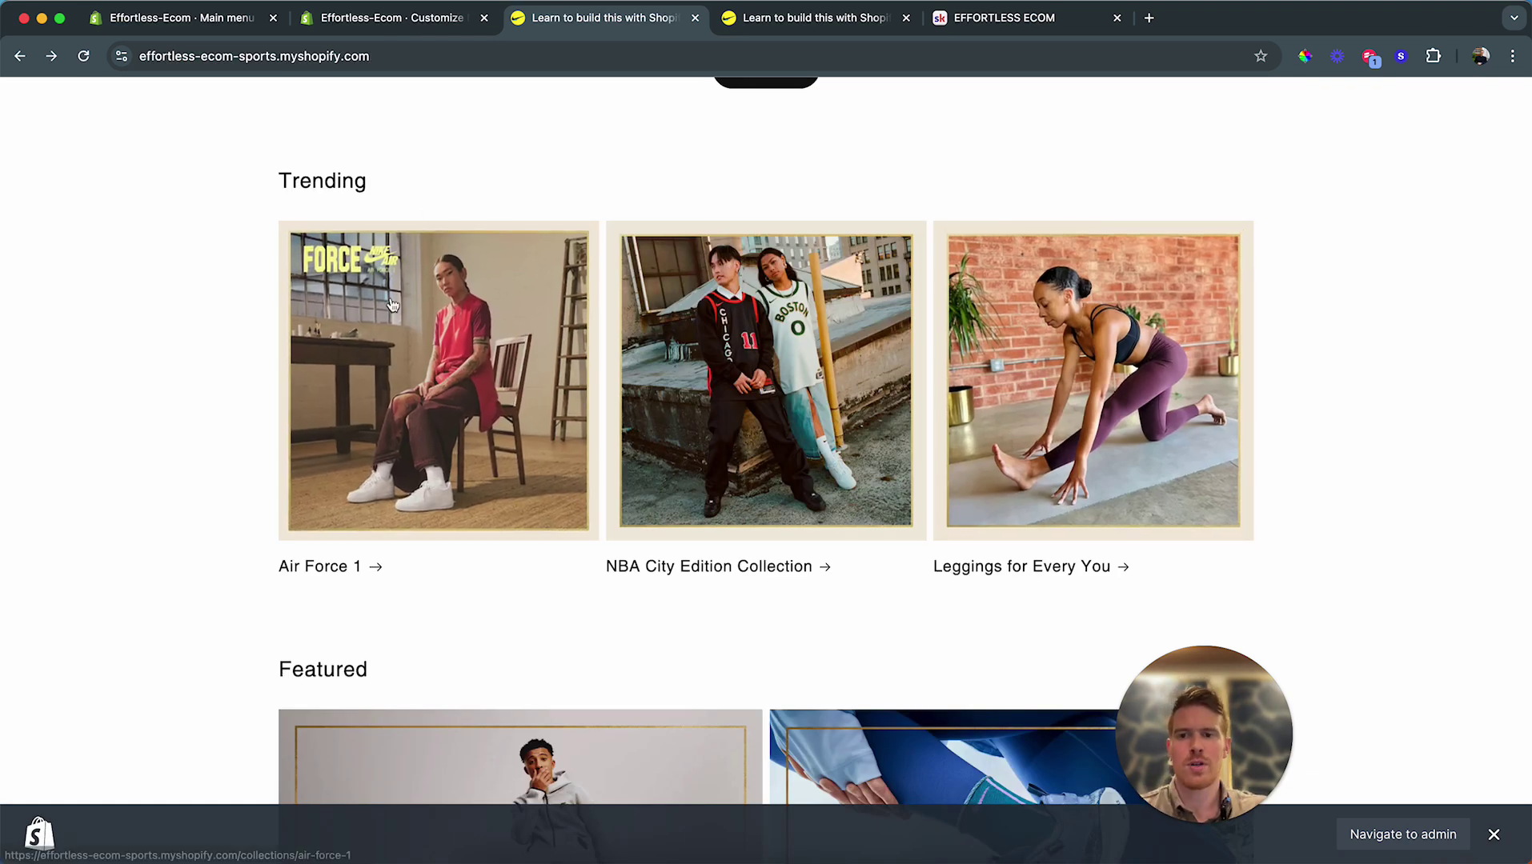
scroll(416, 240, up, 1)
Step: Add a Collection list section between the rich text and the featured products on the draft home page
click(377, 18)
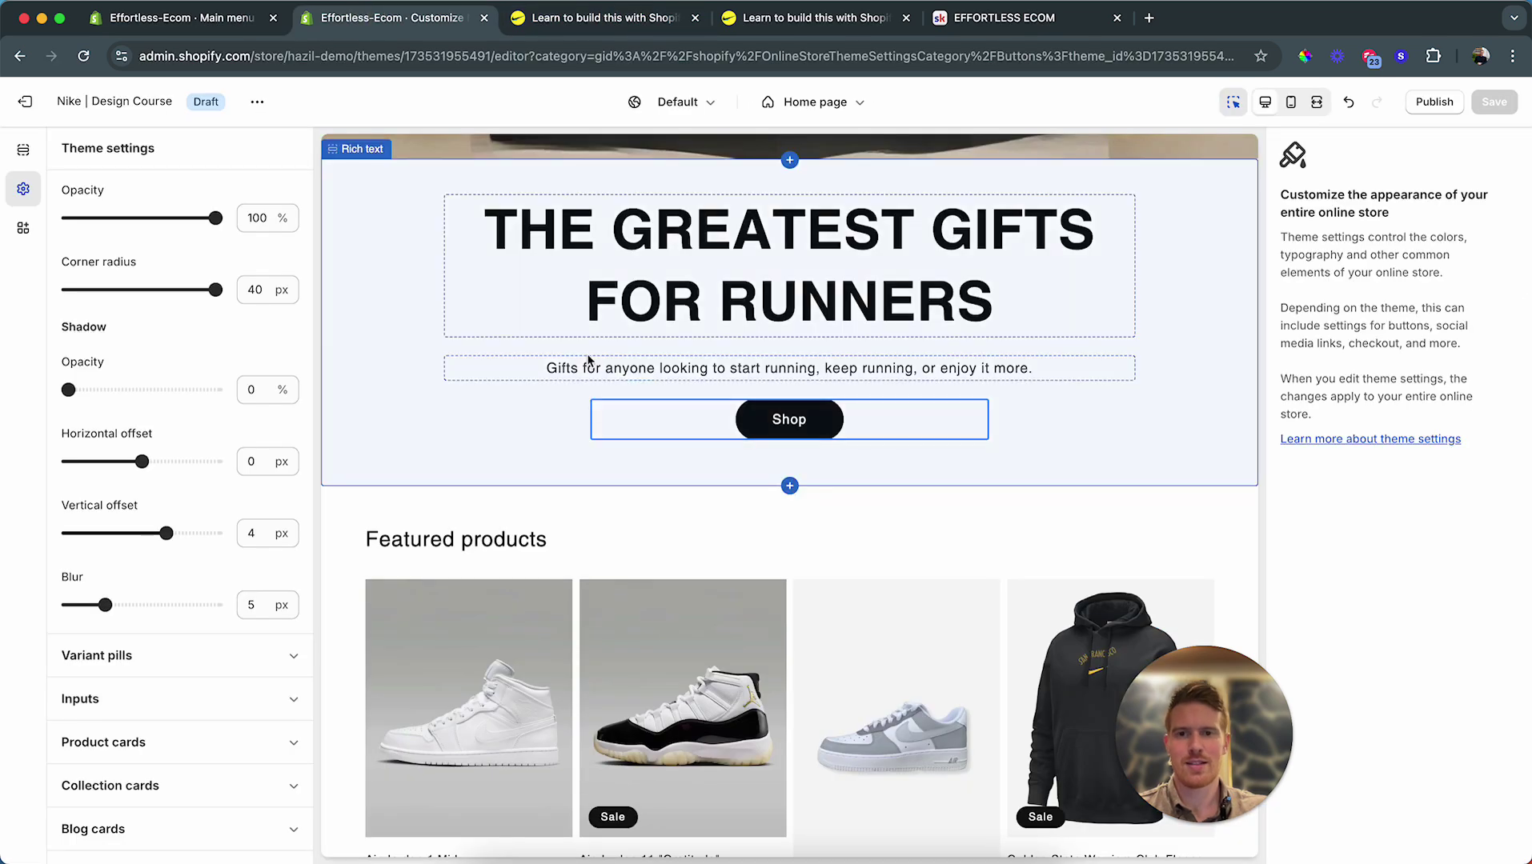
click(793, 489)
text(collection)
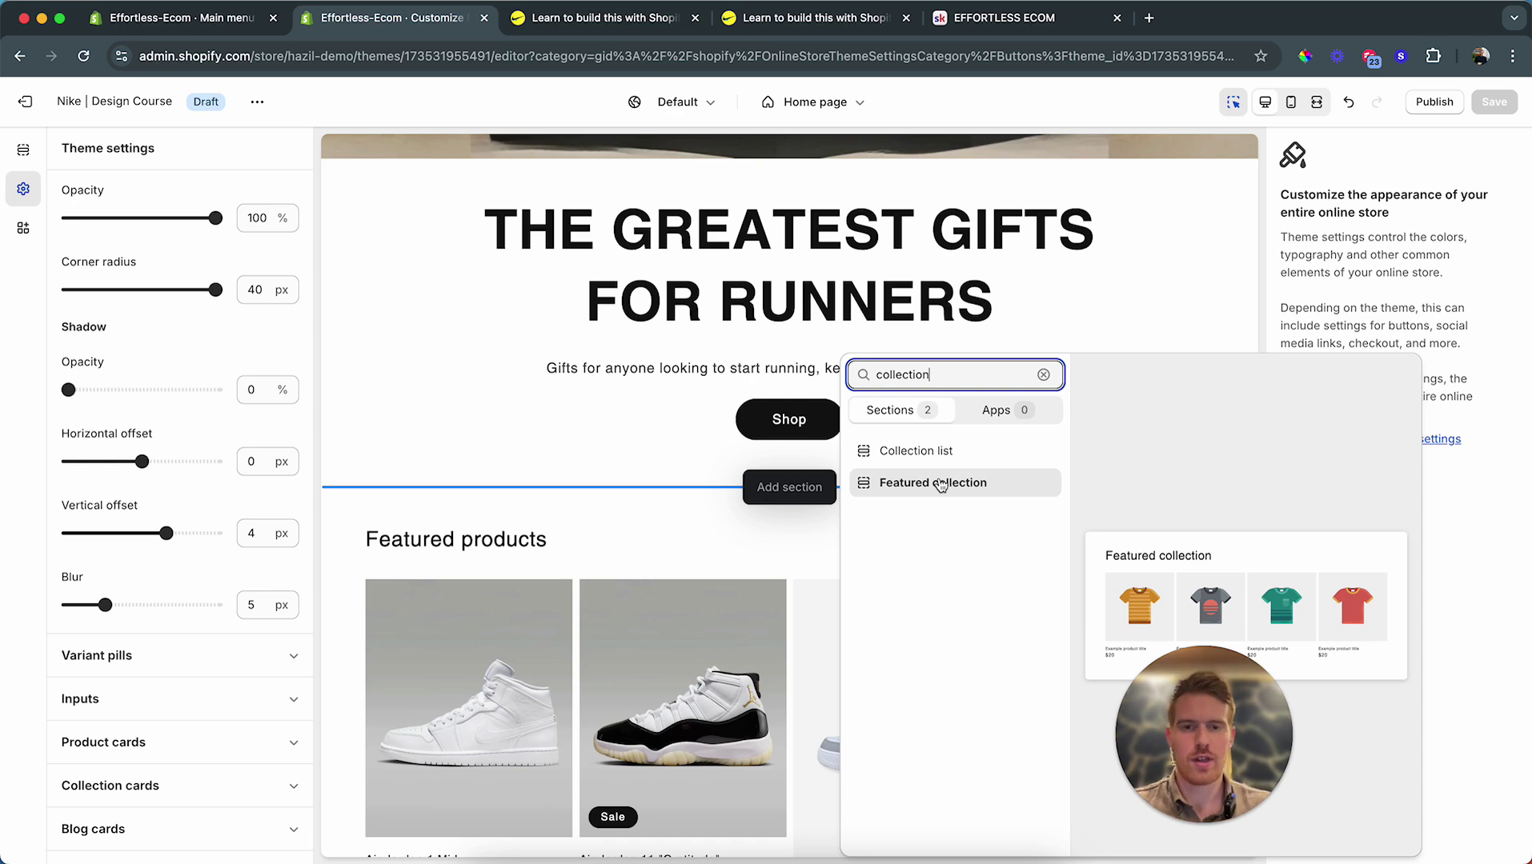
click(929, 453)
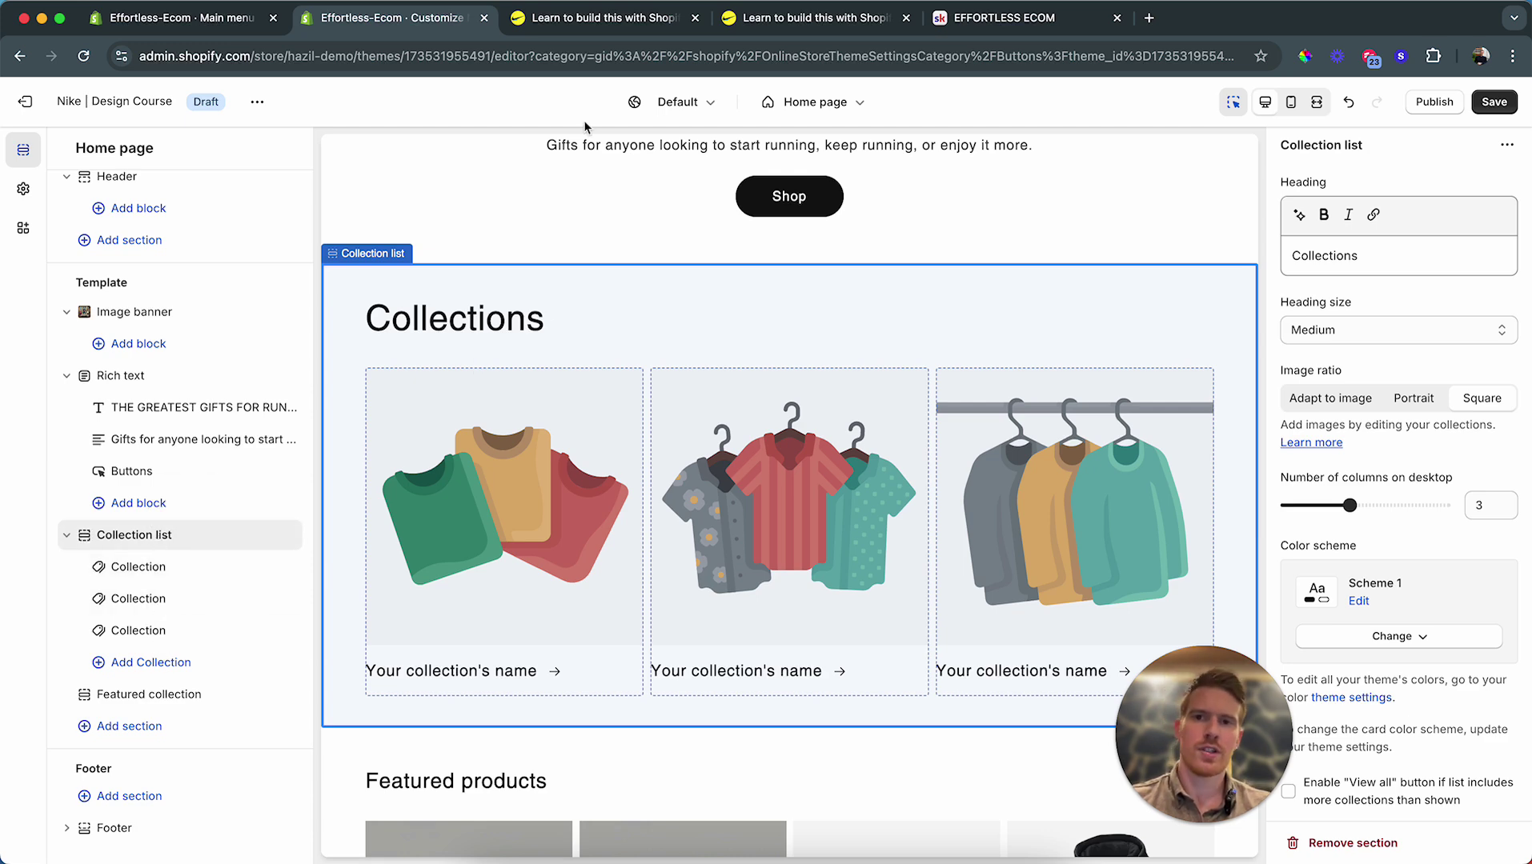
Step: Check the matching section title in the reference store and set the collection list's heading to "Trending"
click(610, 22)
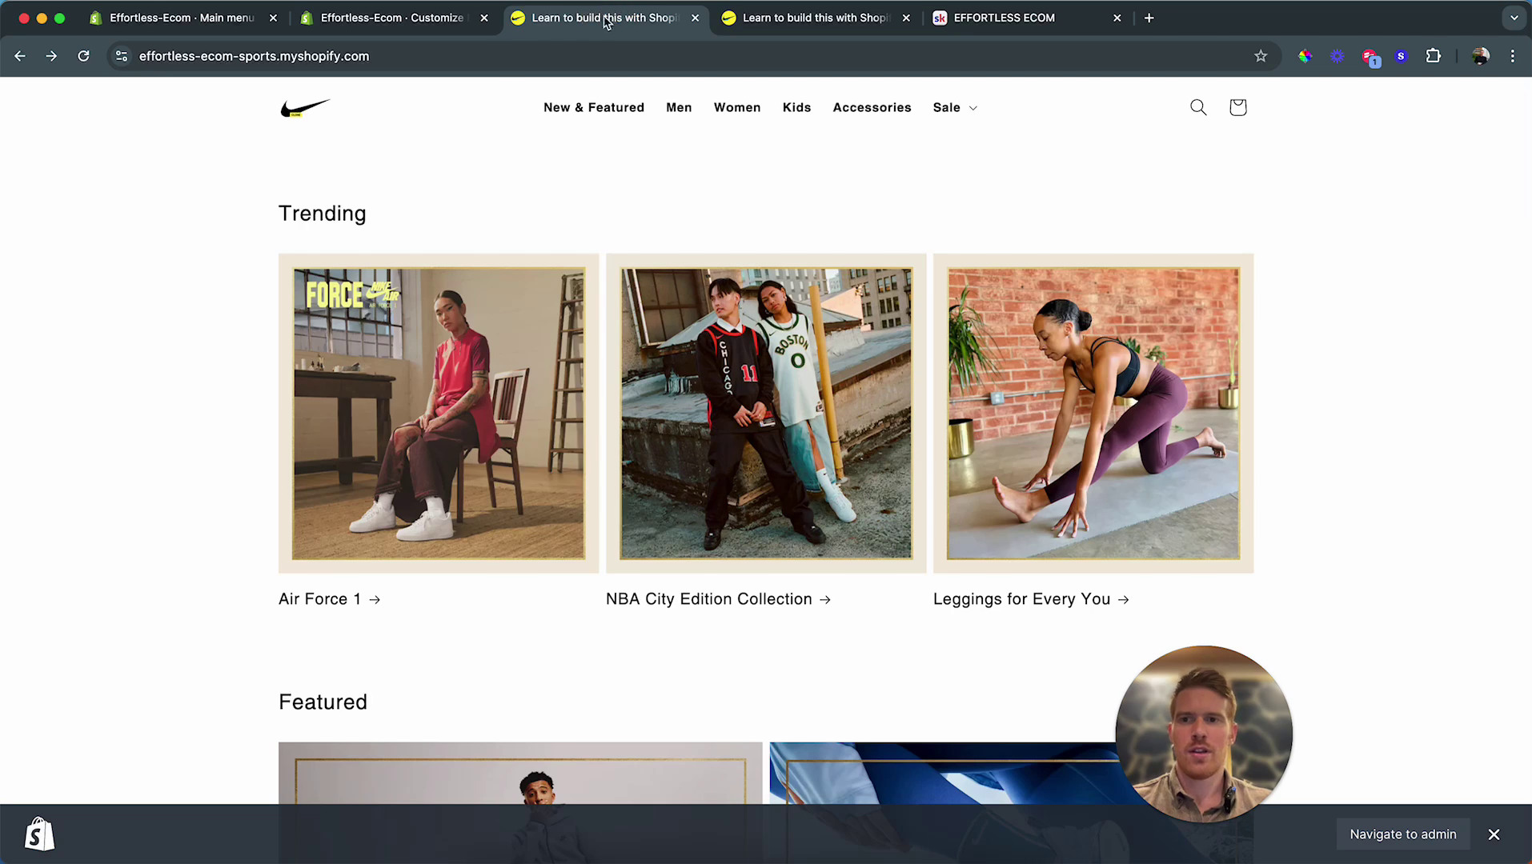
click(414, 28)
click(1391, 255)
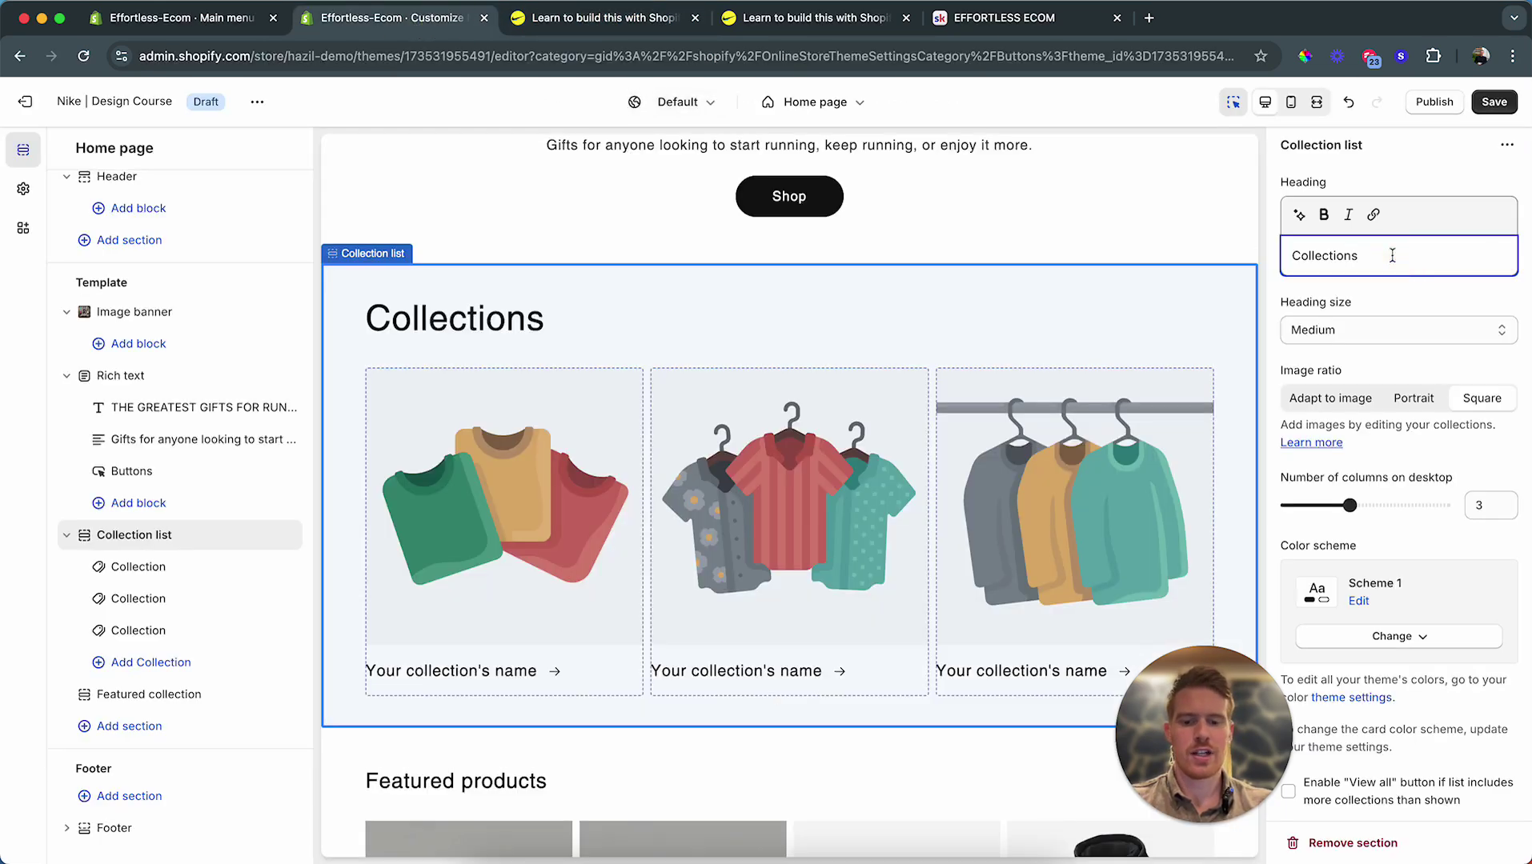
key(super+a)
text(Trending)
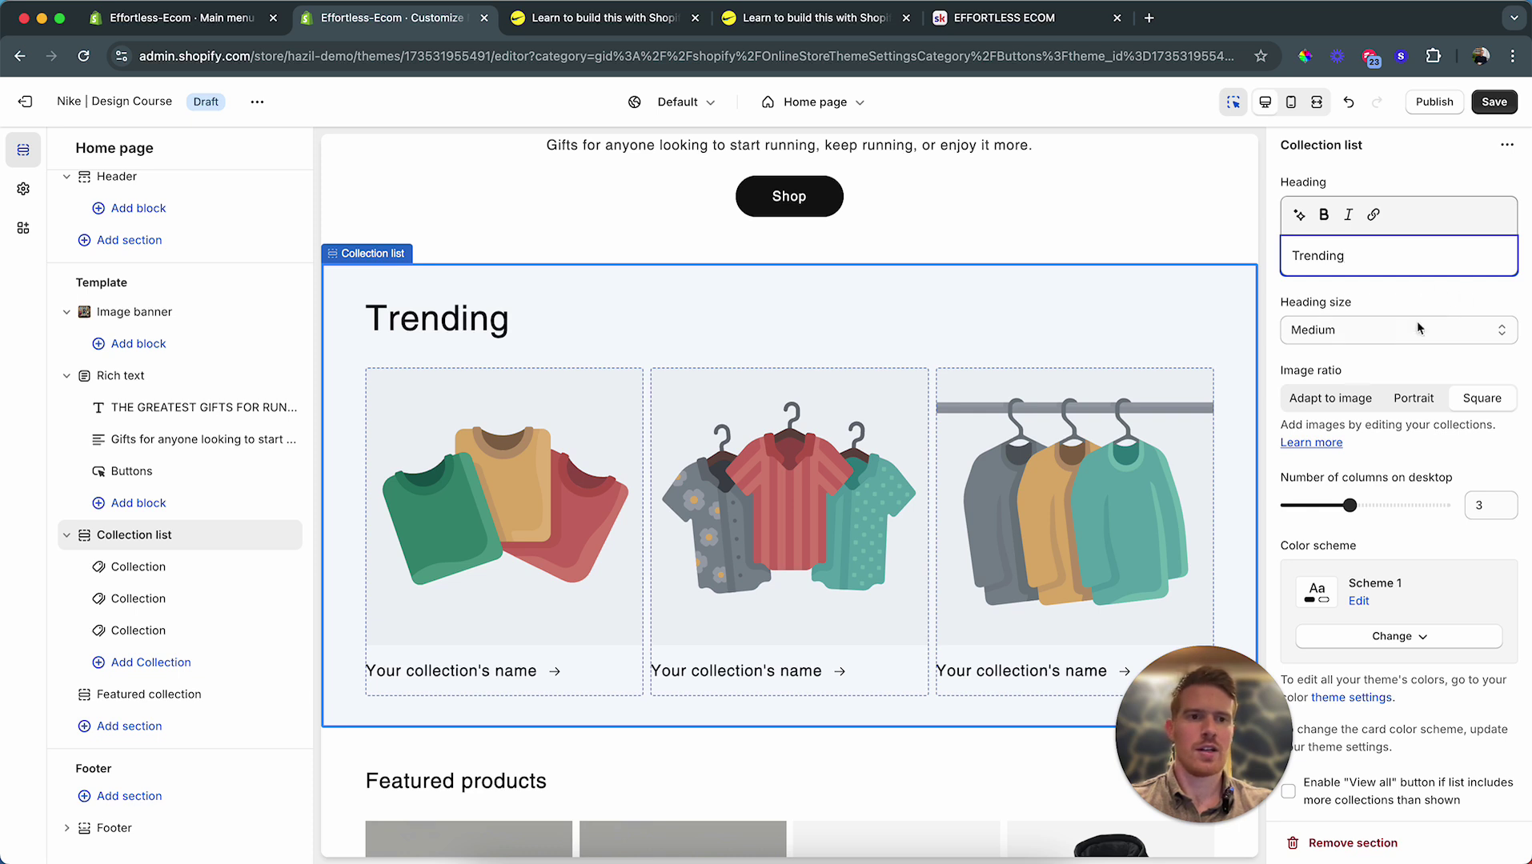
Step: Set the collection list's heading size to Small and its image ratio to Adapt to image
click(1418, 328)
click(1384, 329)
click(1361, 328)
click(1356, 320)
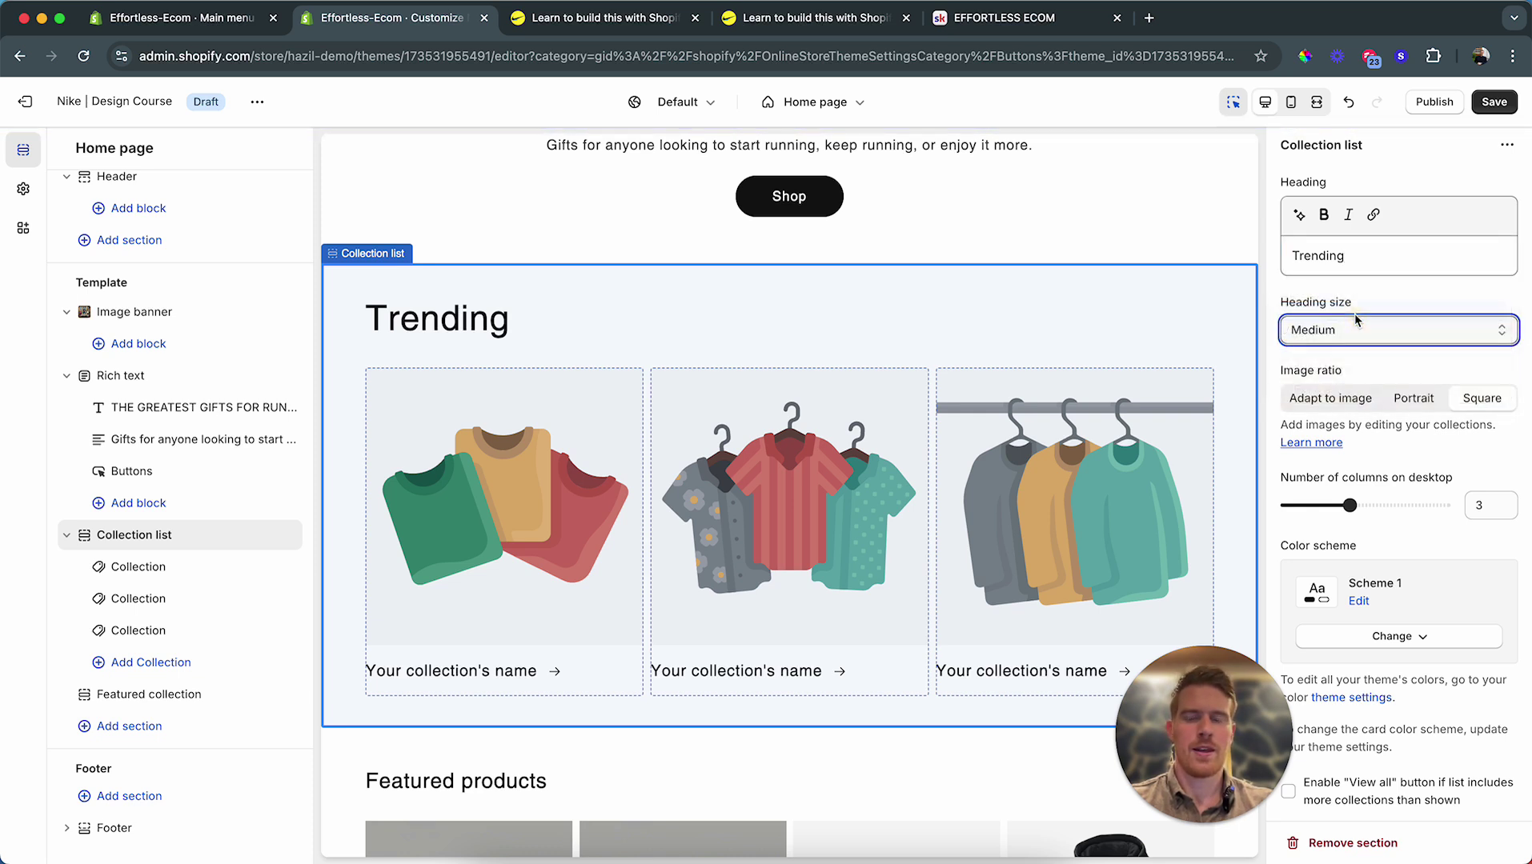
click(1356, 320)
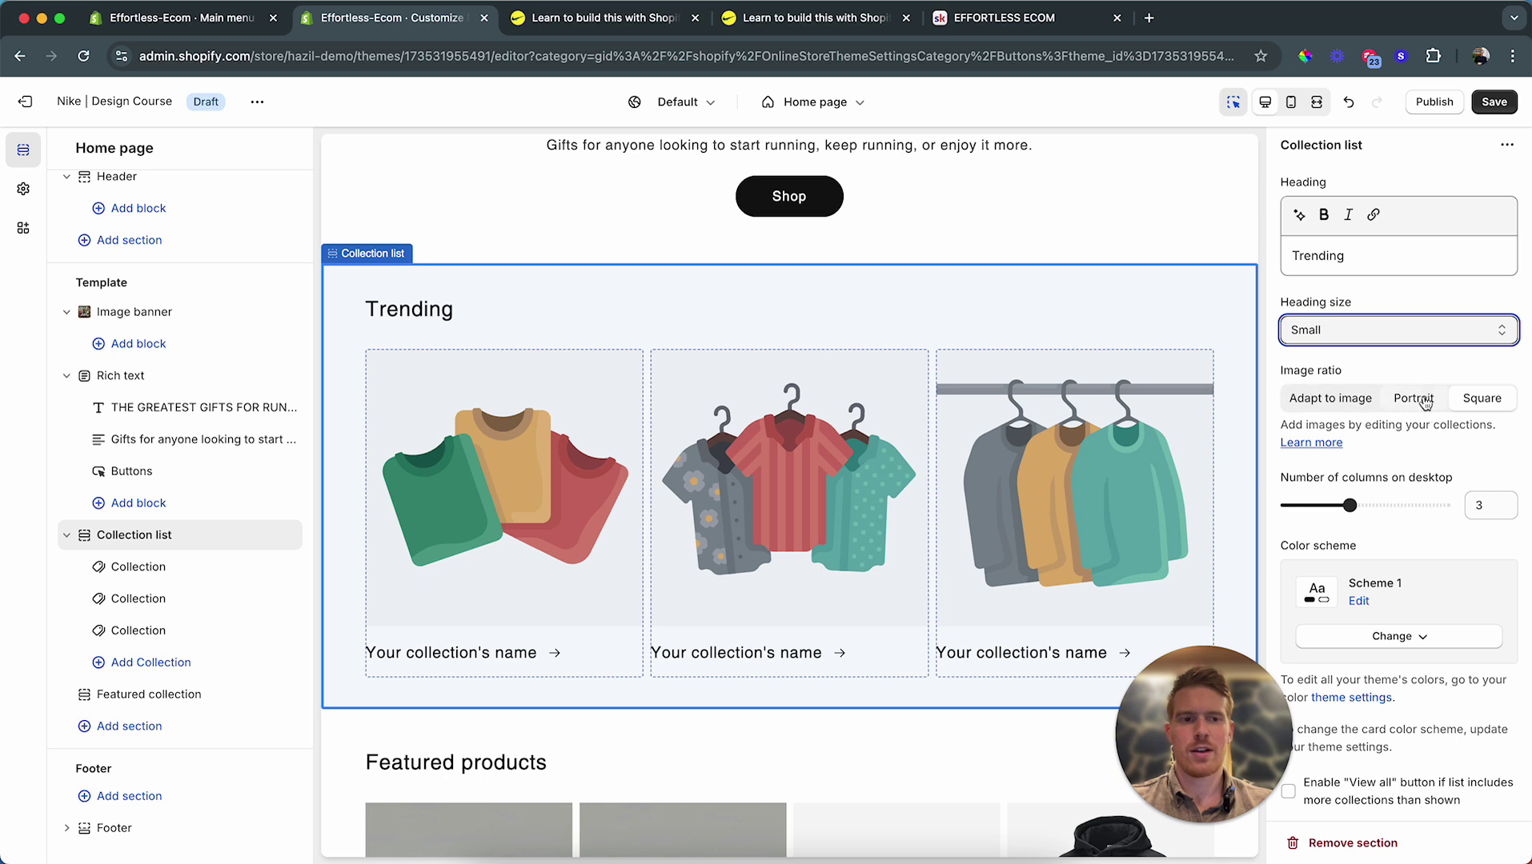
click(1329, 404)
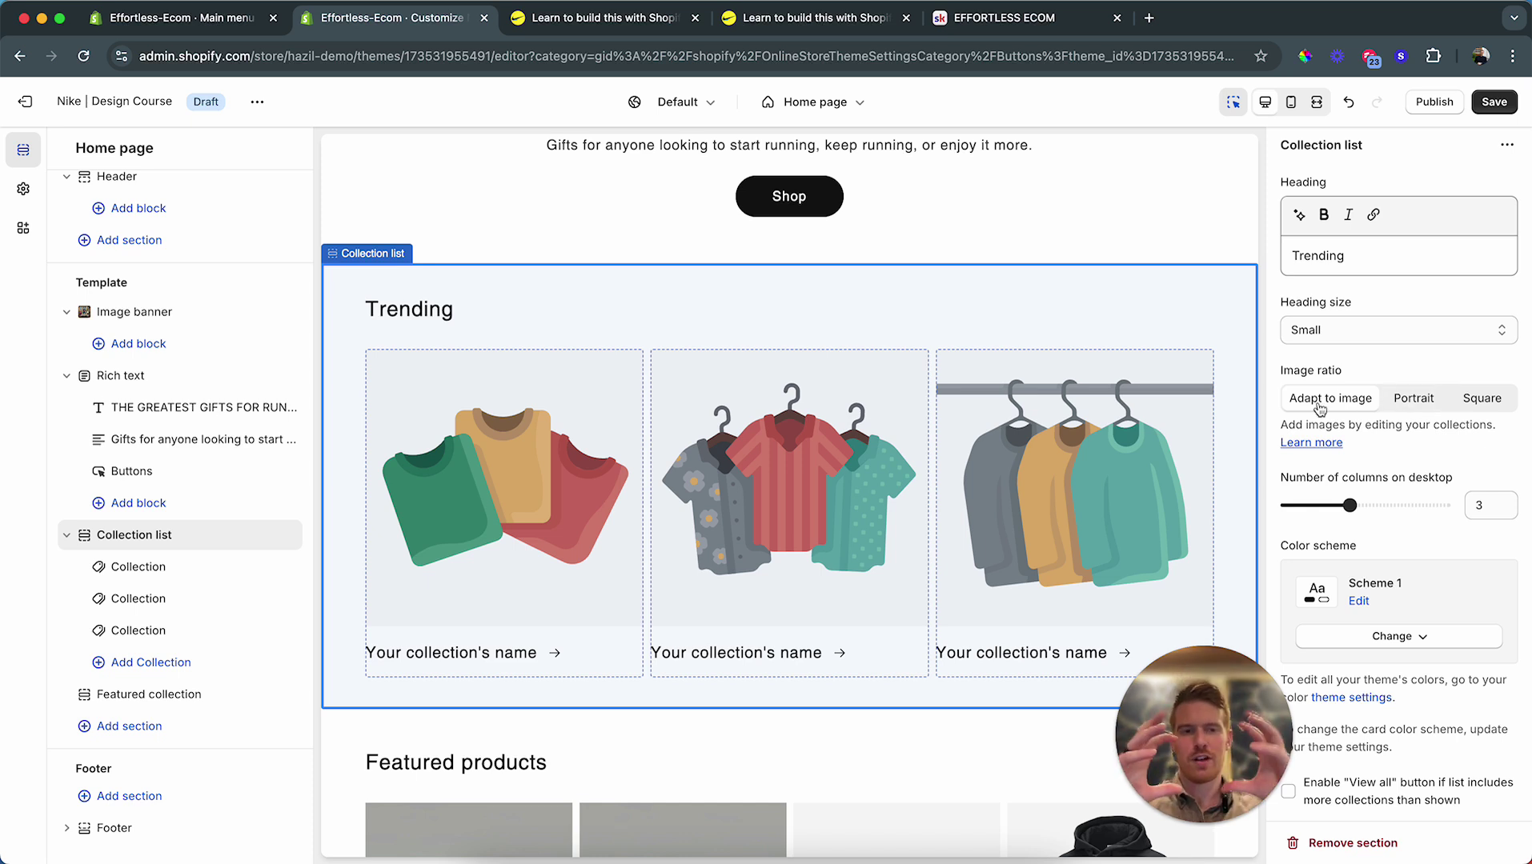
Step: Set the Trending list's image ratio to Square and assign the Air Force 1 collection to its first block
click(1478, 403)
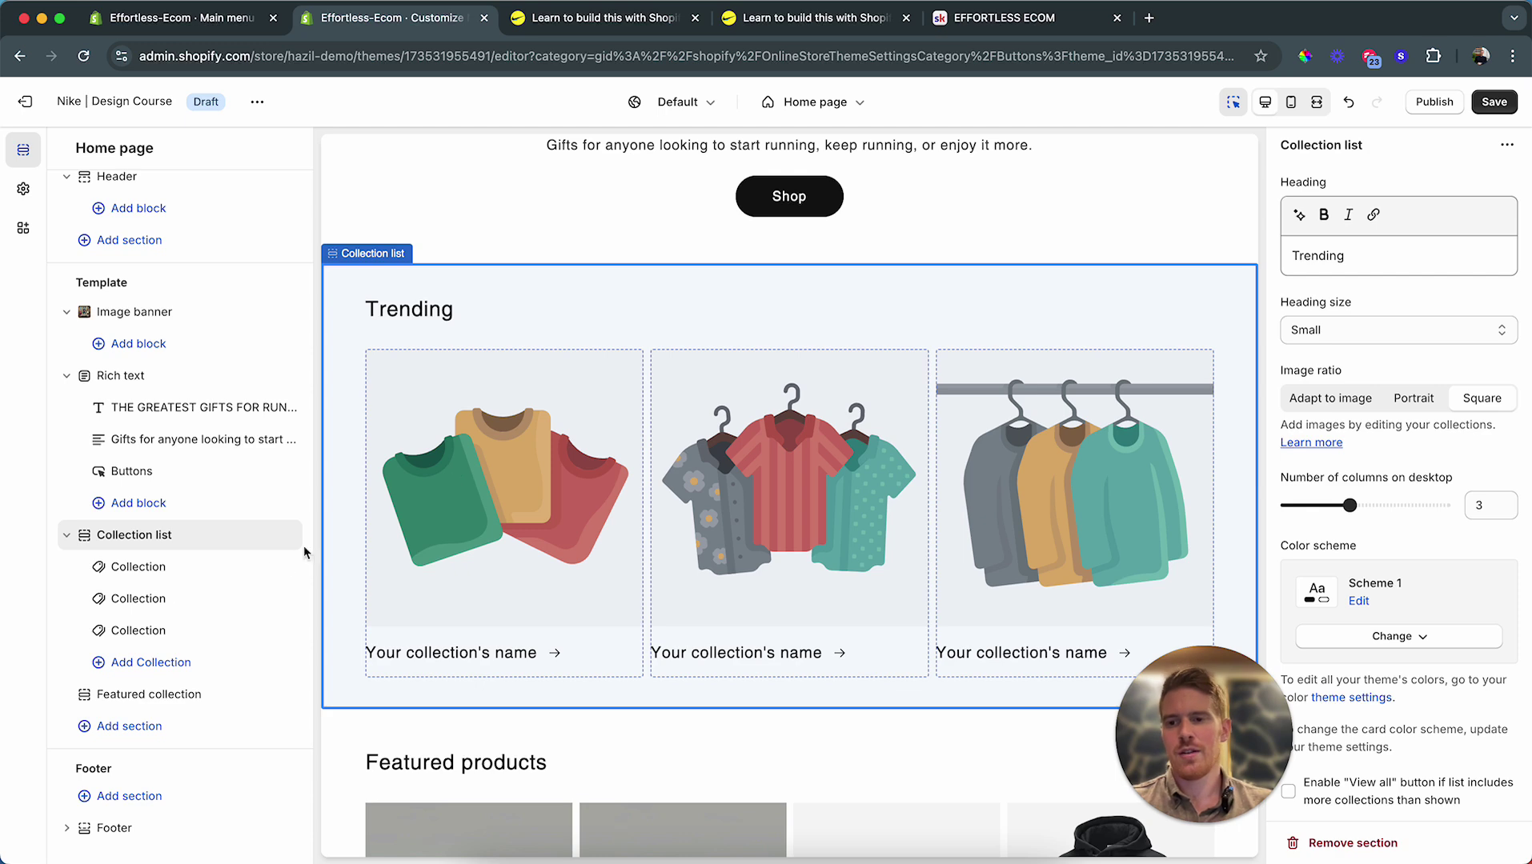
click(240, 567)
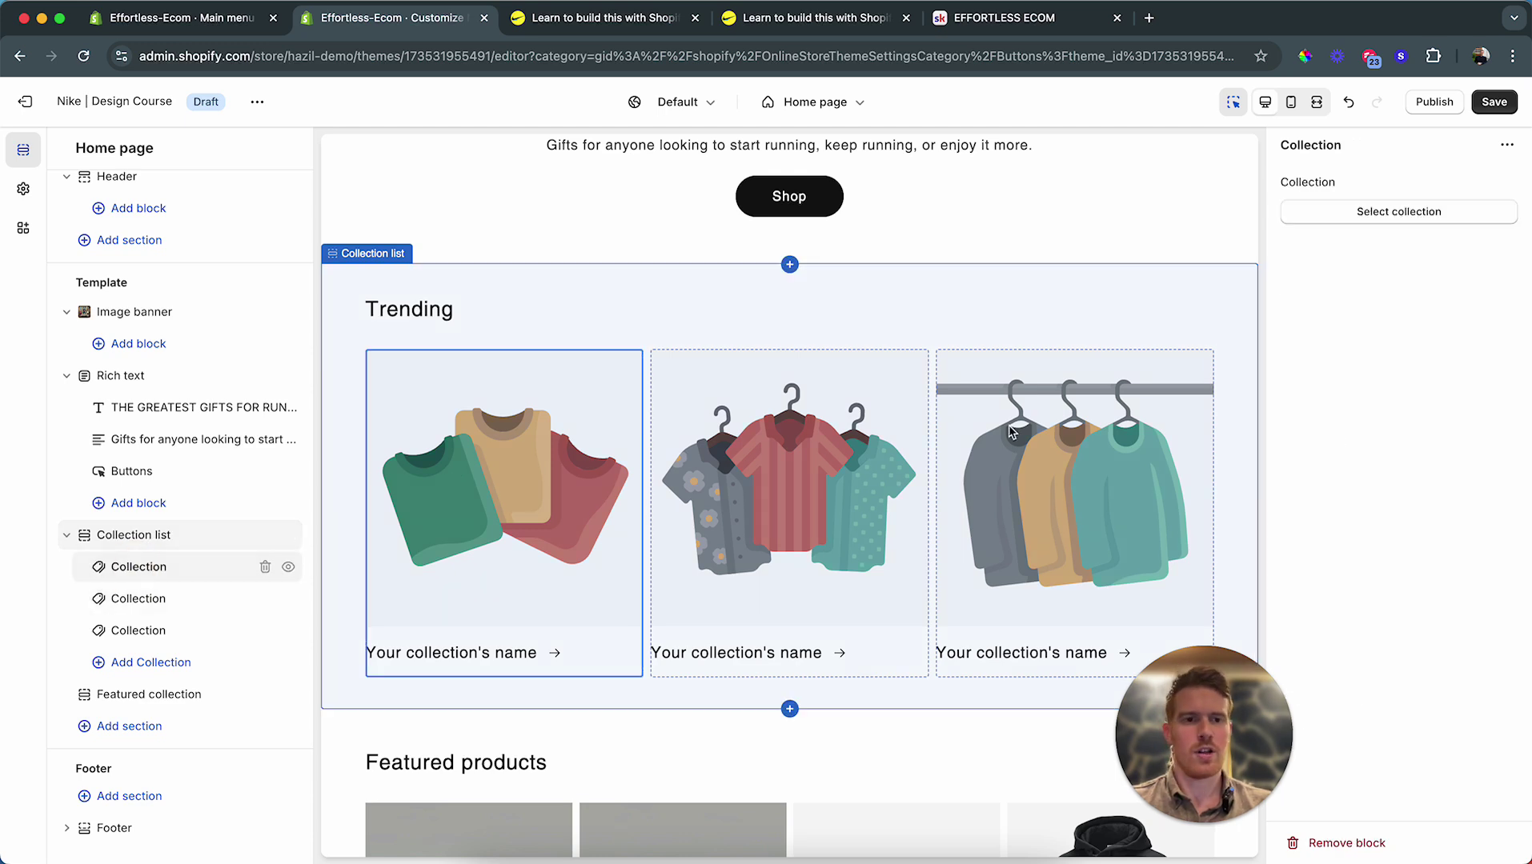
click(1365, 215)
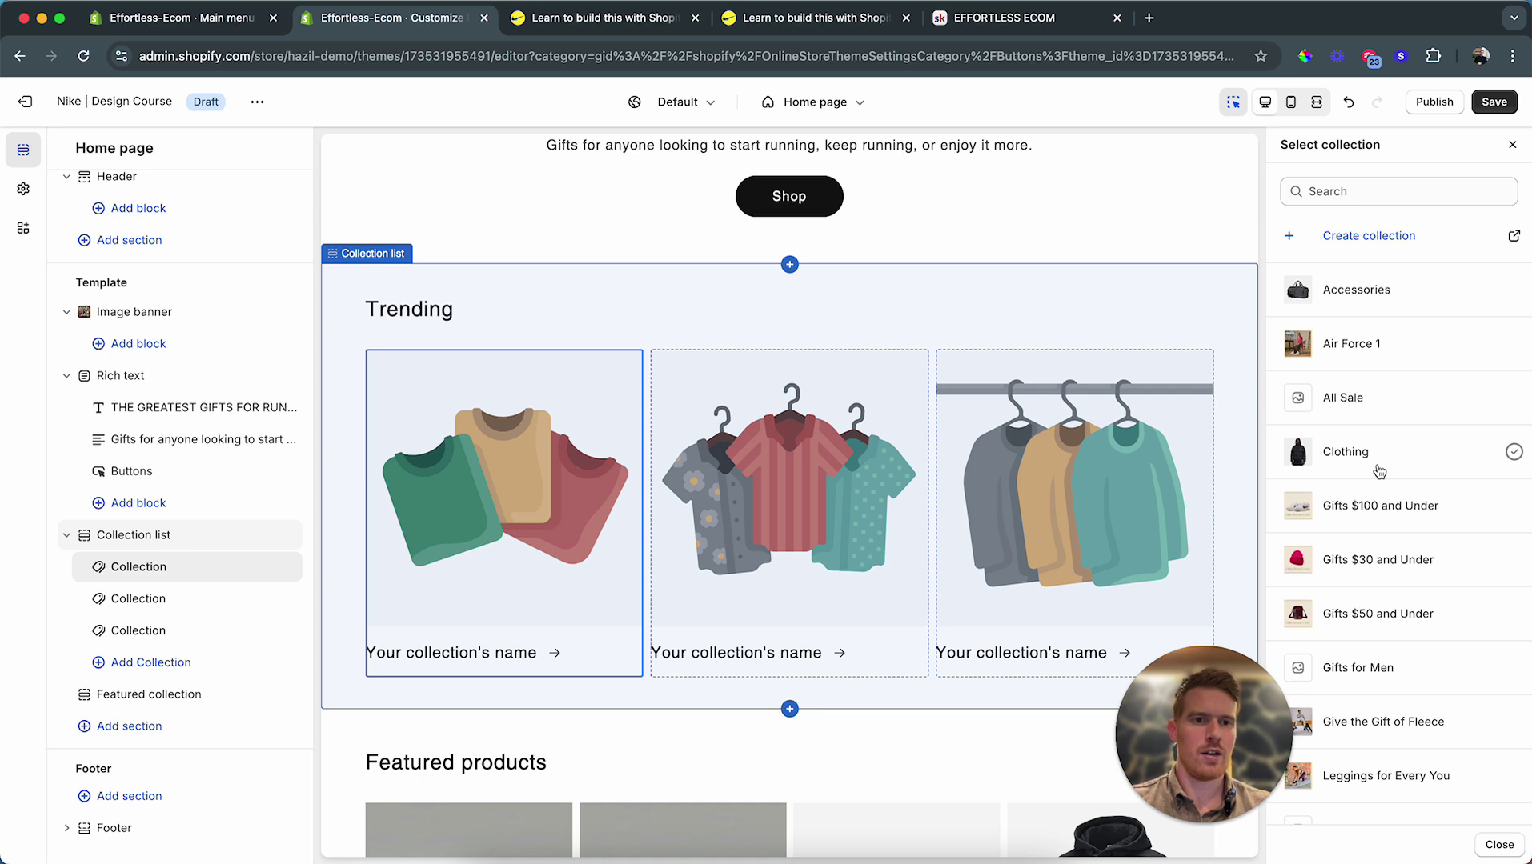
scroll(1379, 472, down, 1)
click(1363, 321)
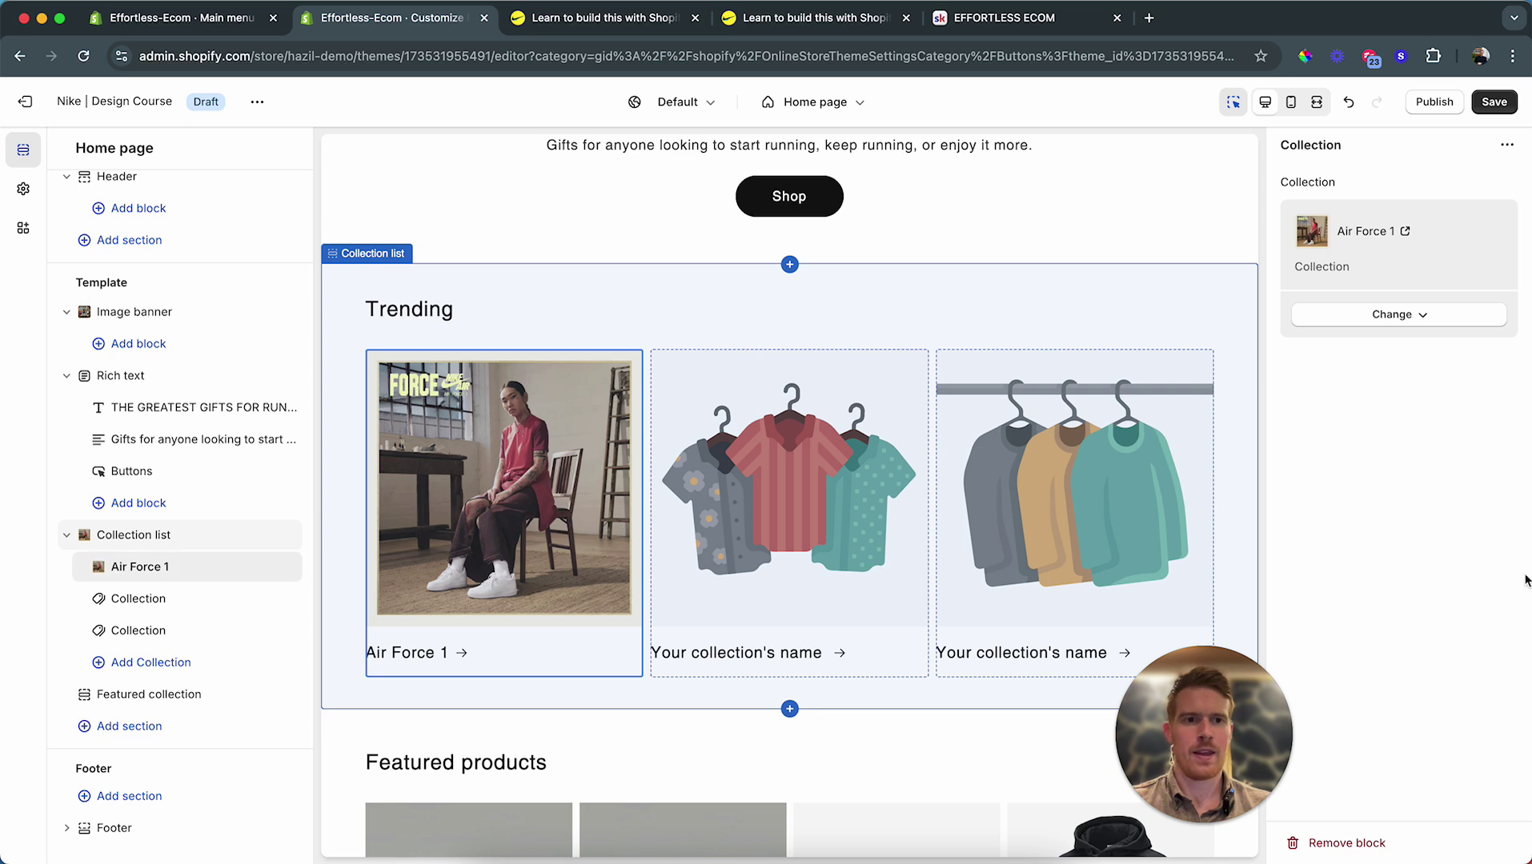
Step: Check the second Trending collection in the reference store and assign NBA City Edition Collection to the list's second block
click(142, 599)
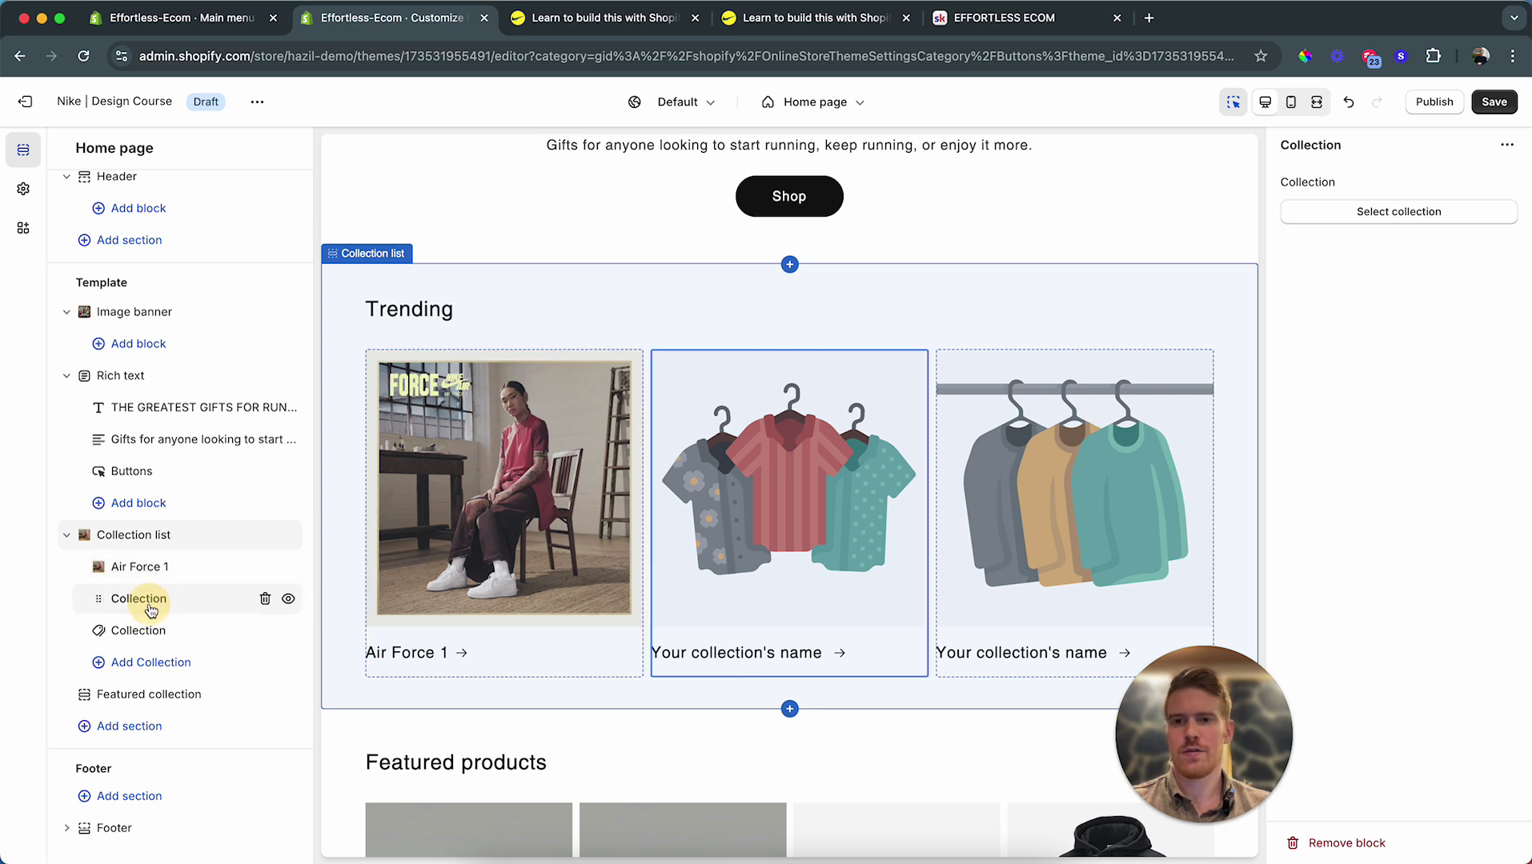
click(1414, 213)
click(554, 18)
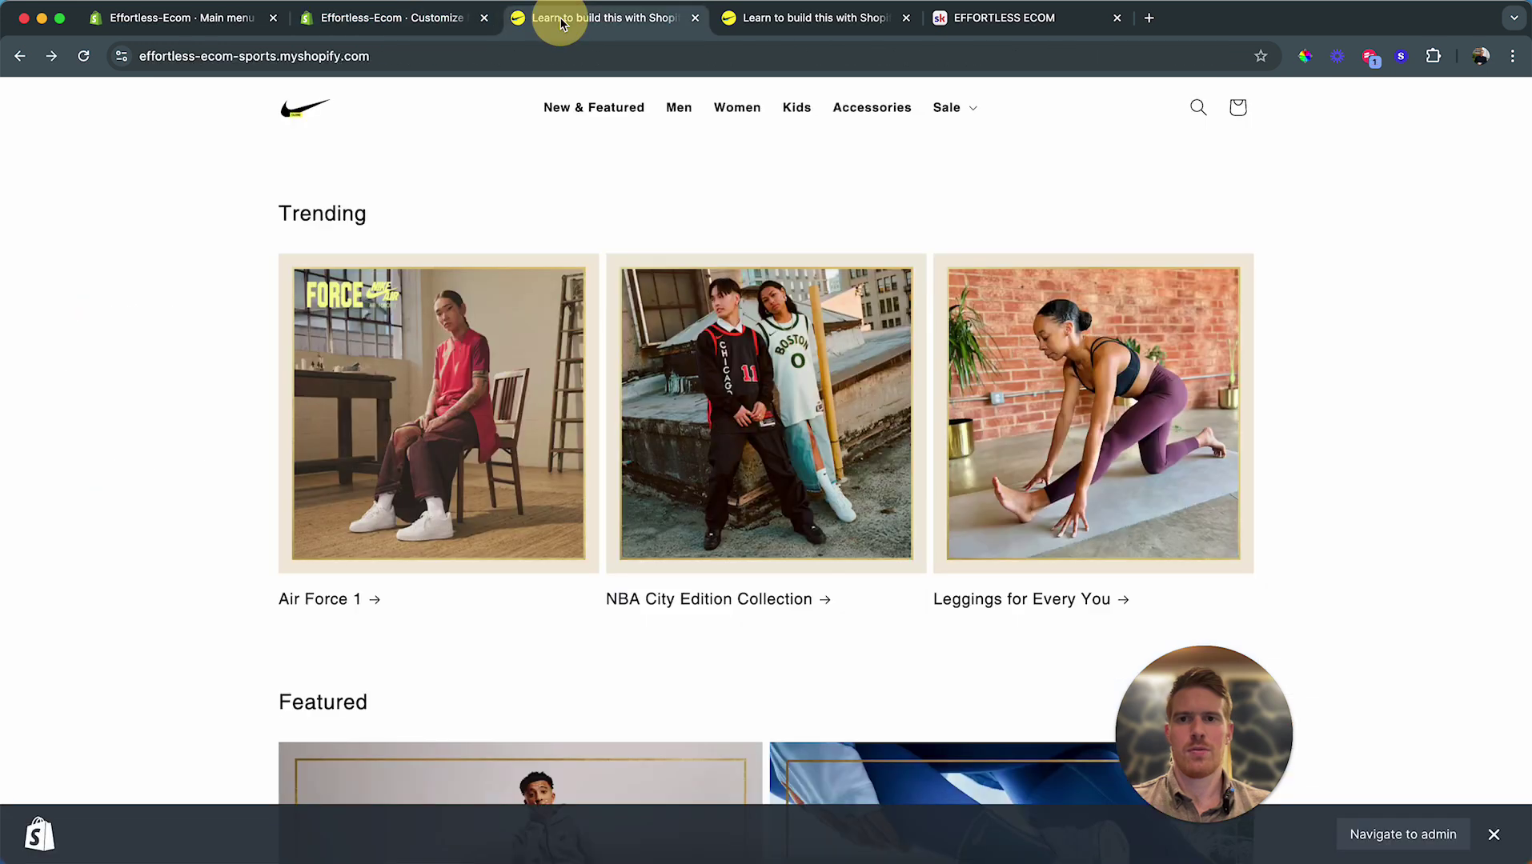
click(412, 18)
scroll(1408, 481, down, 5)
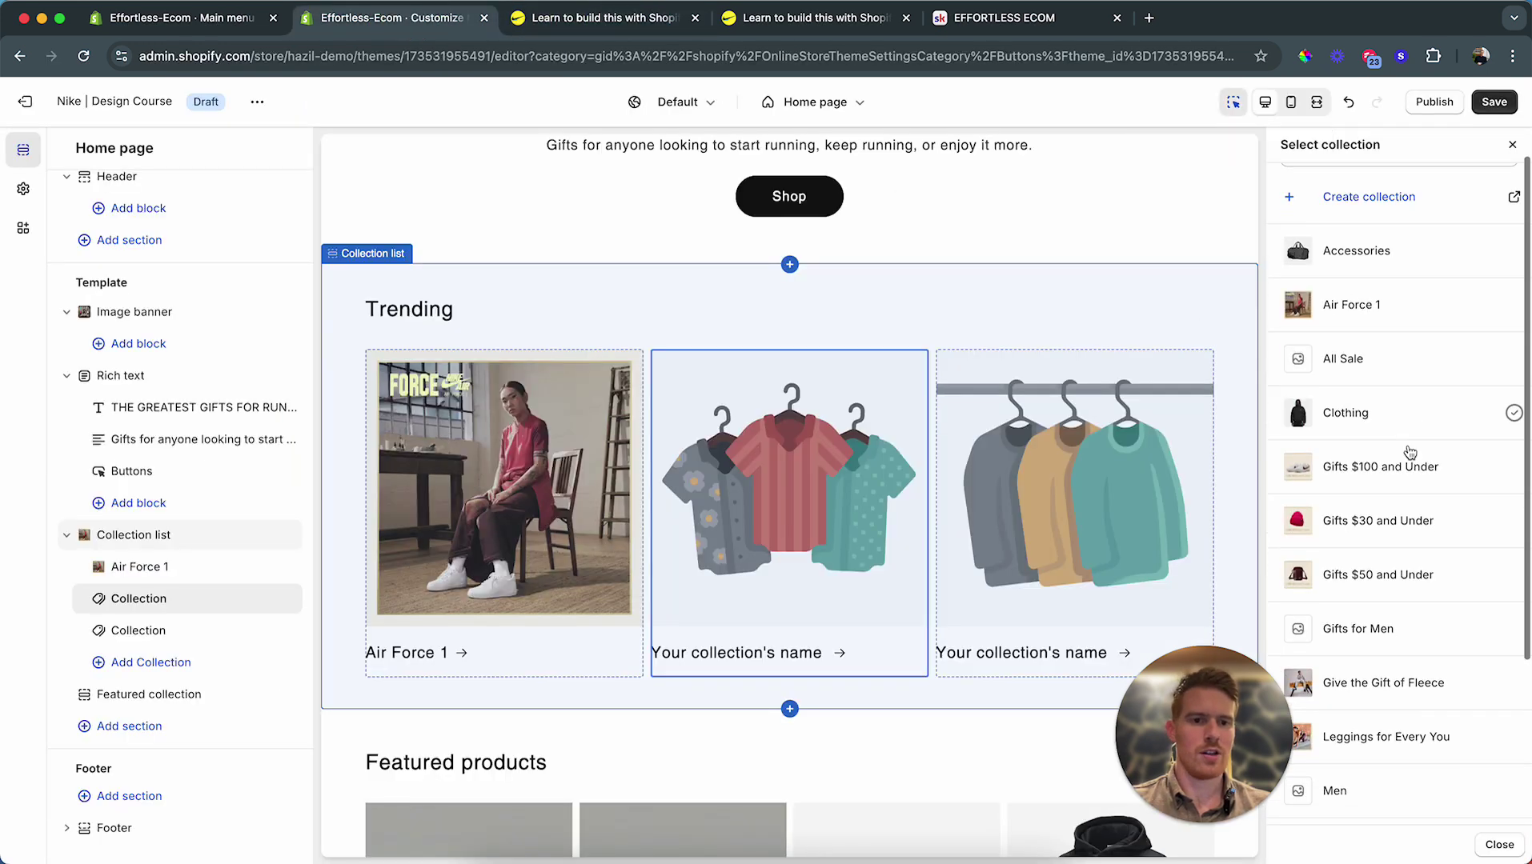
click(1389, 576)
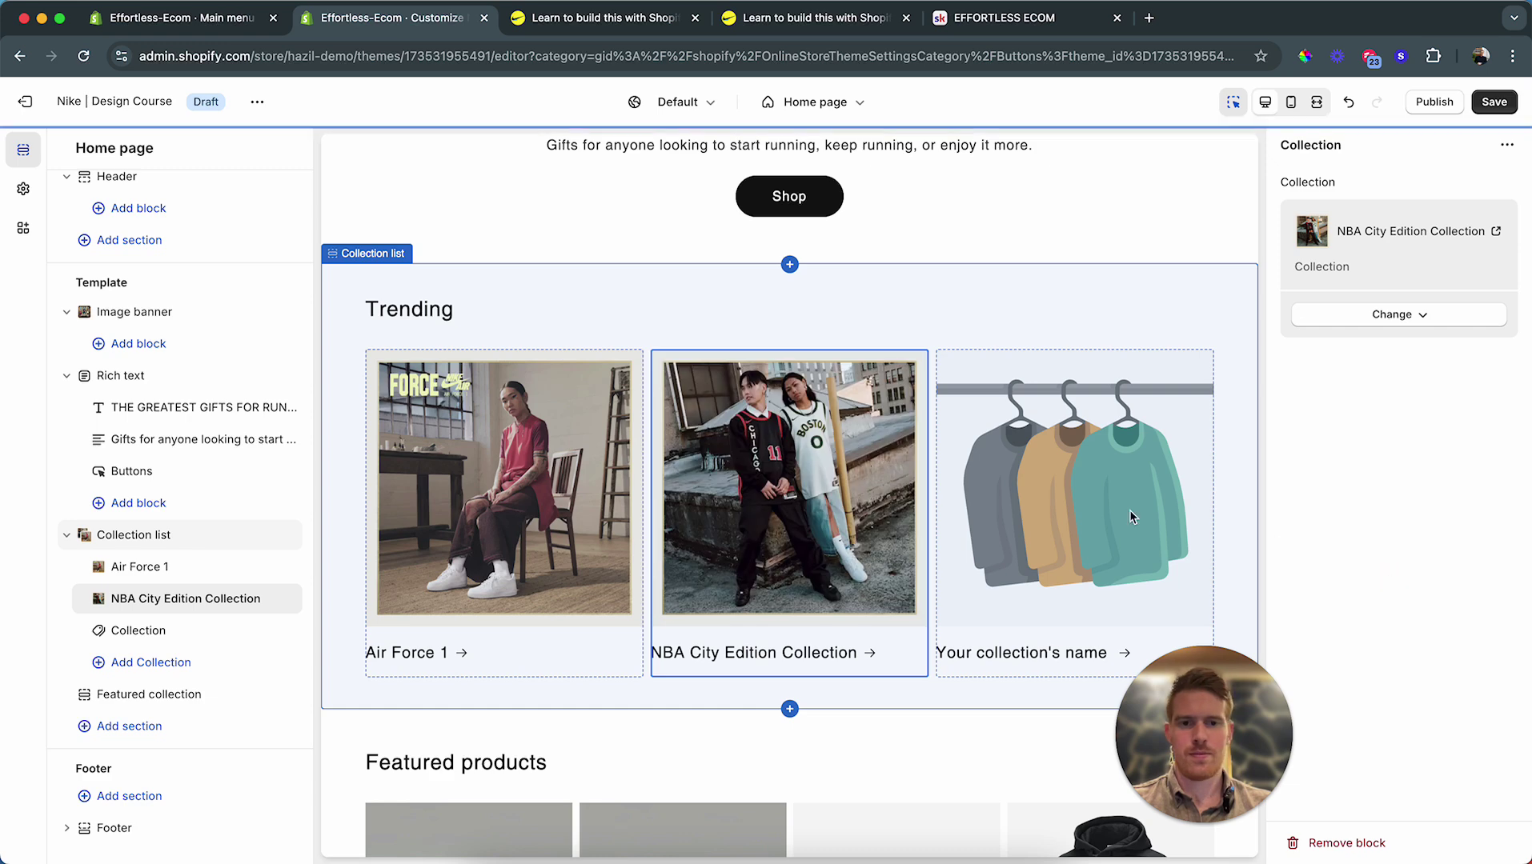
Step: Assign the Leggings for Every You collection to the Trending list's third block and save the theme changes
click(1053, 516)
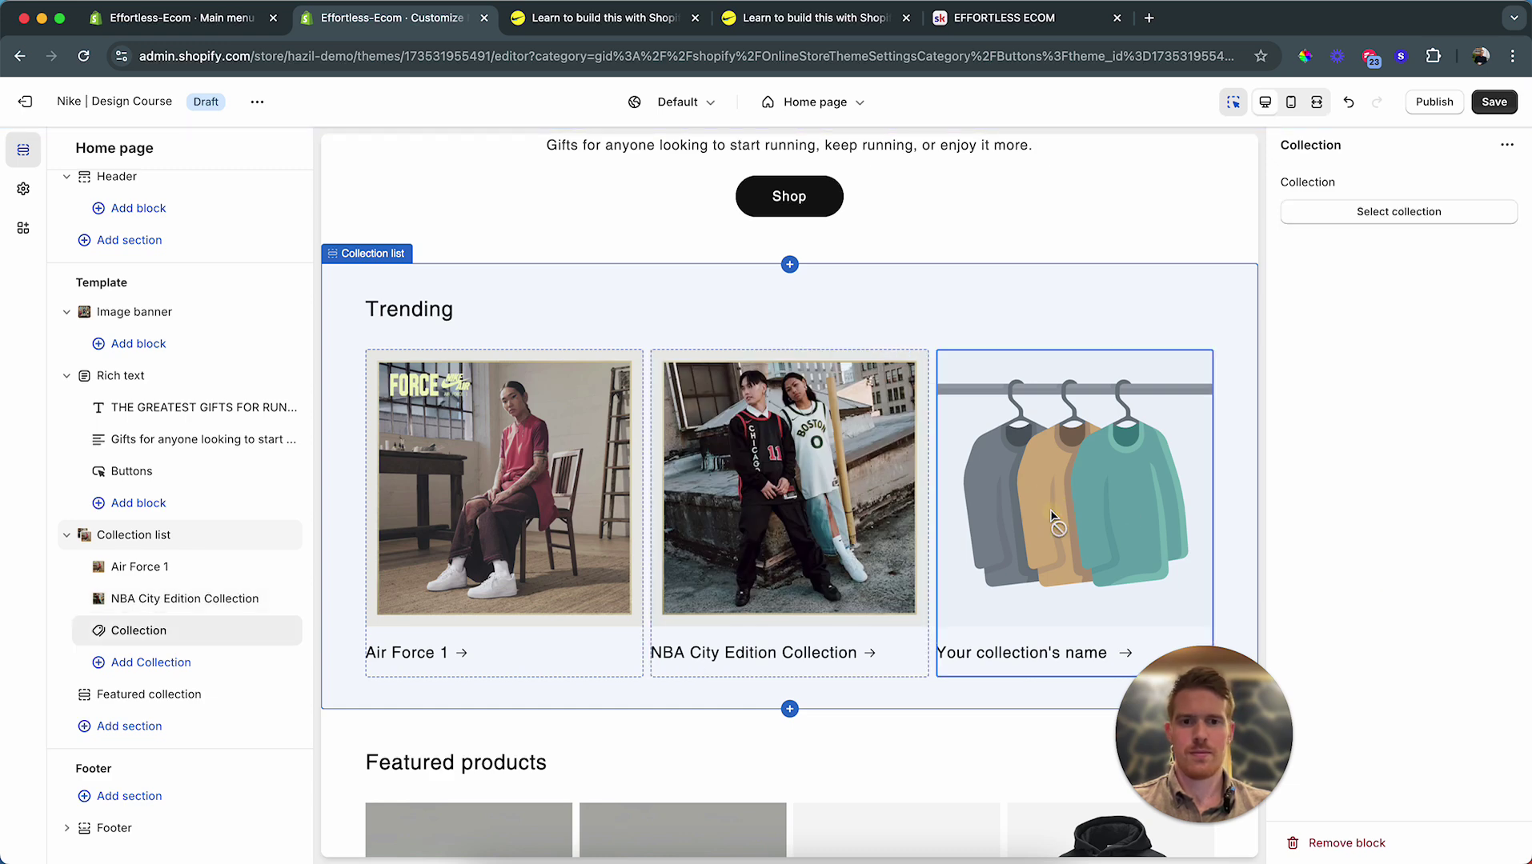
click(1433, 209)
scroll(1358, 481, down, 1)
scroll(1358, 481, down, 5)
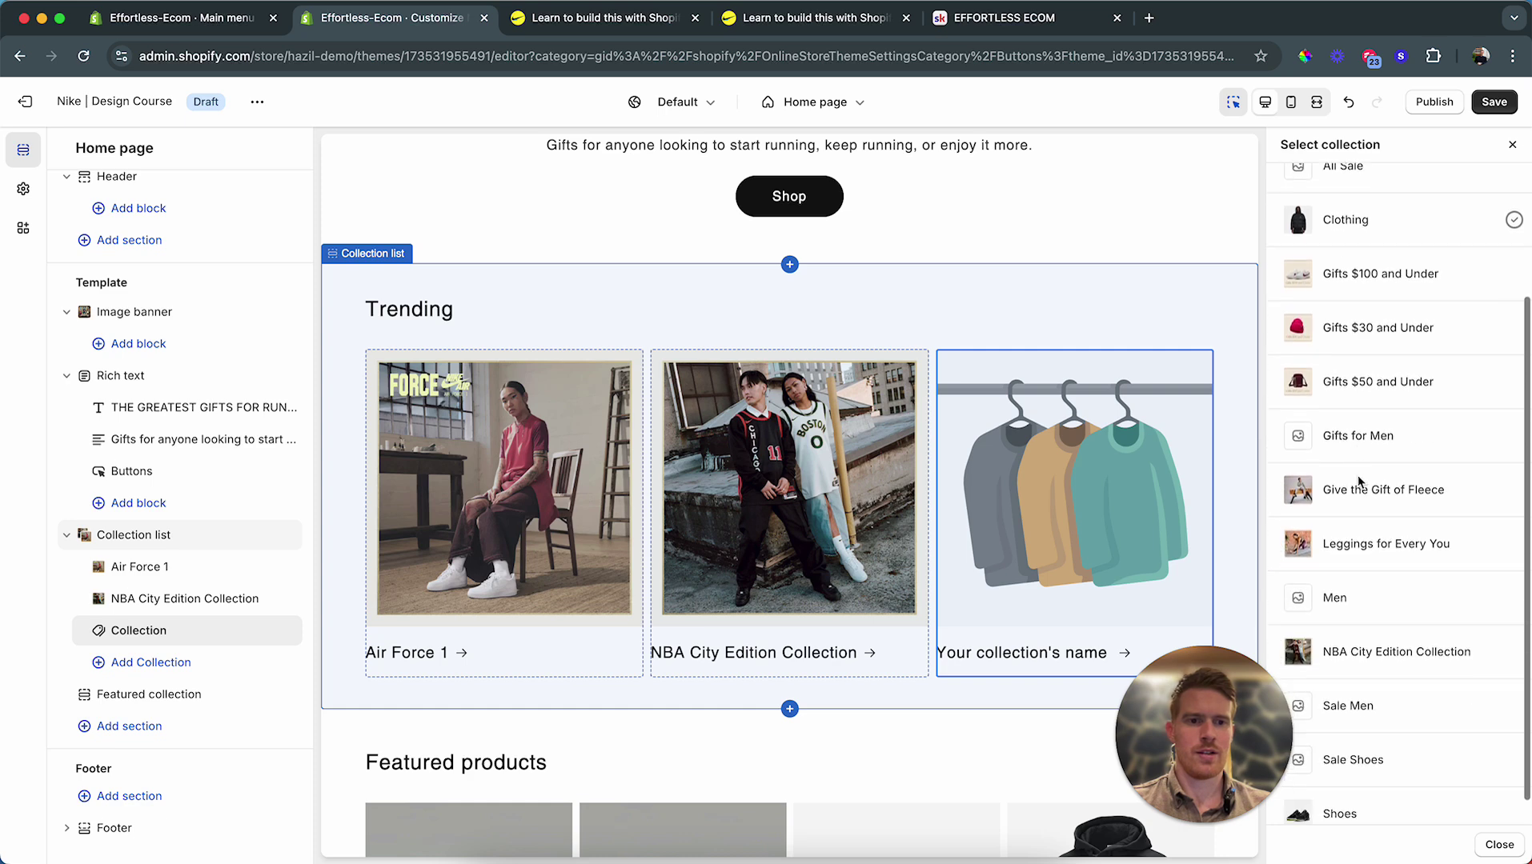
click(1362, 374)
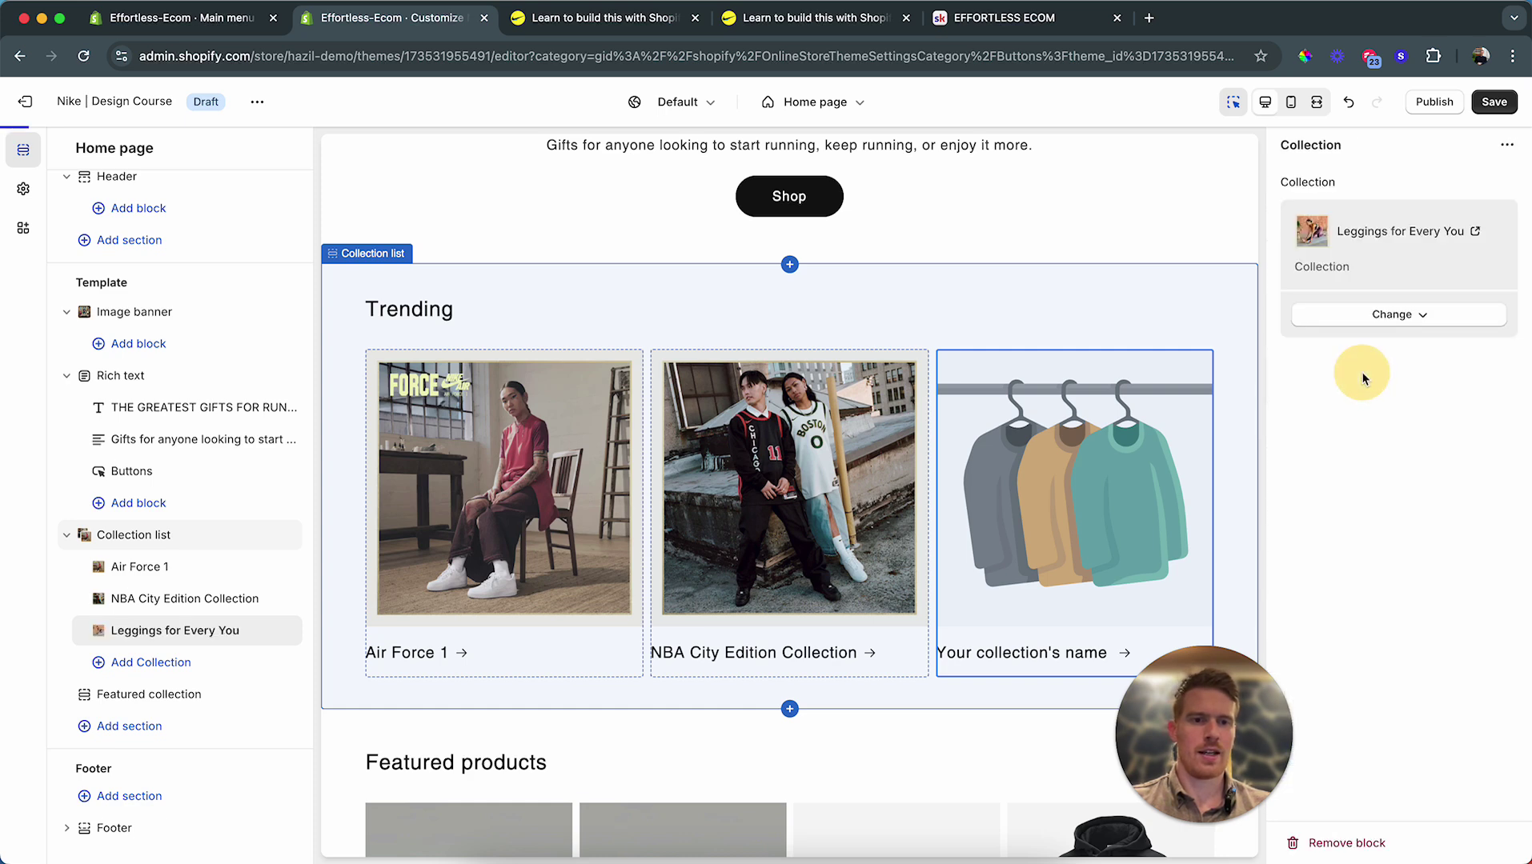
click(1484, 107)
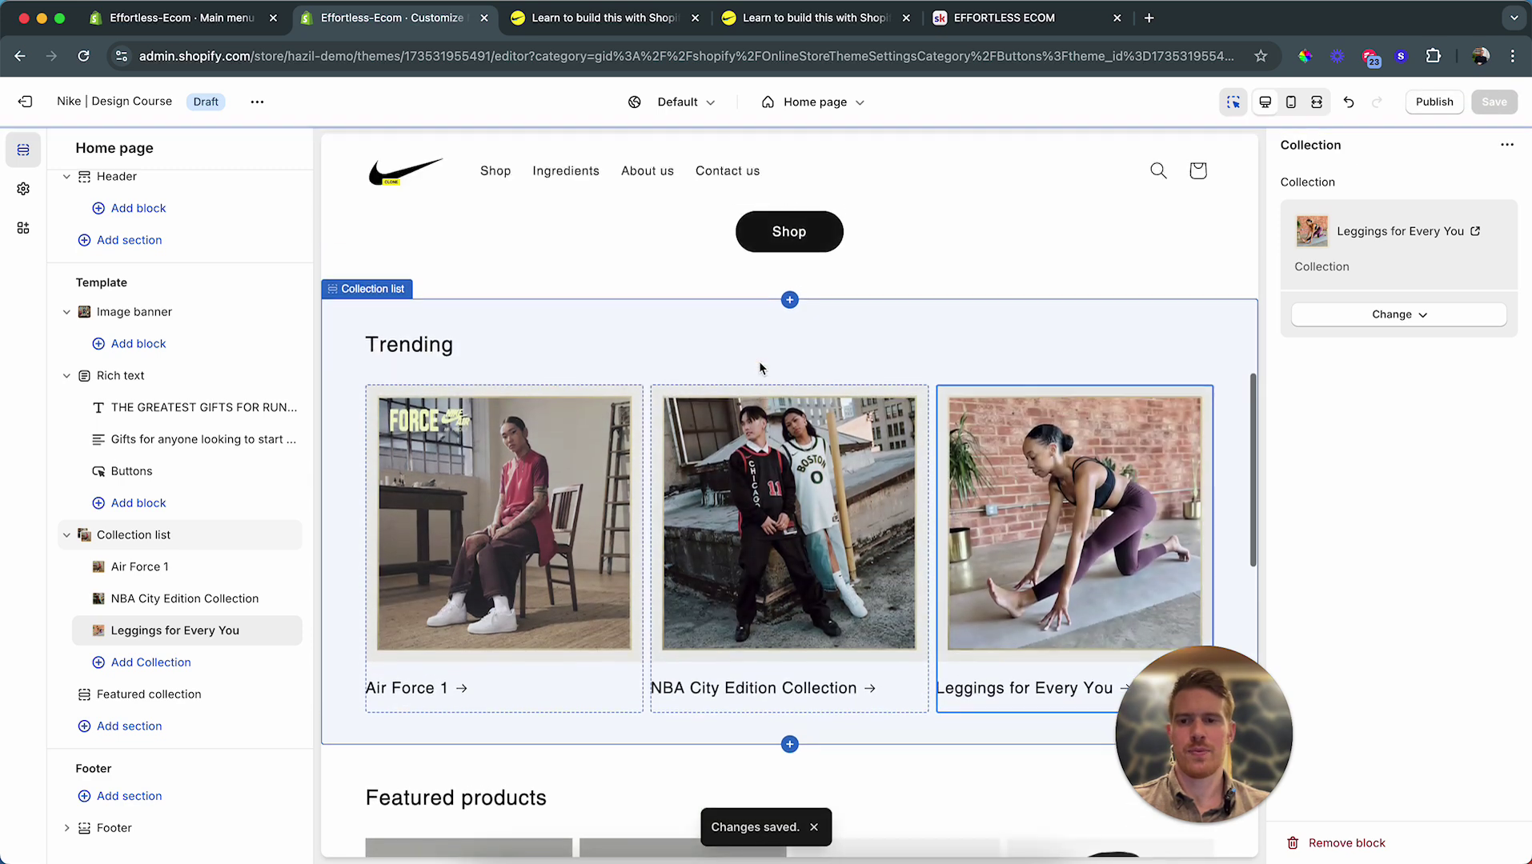
Step: Review the Trending list's section settings and compare its layout with the reference store's Trending section
click(841, 340)
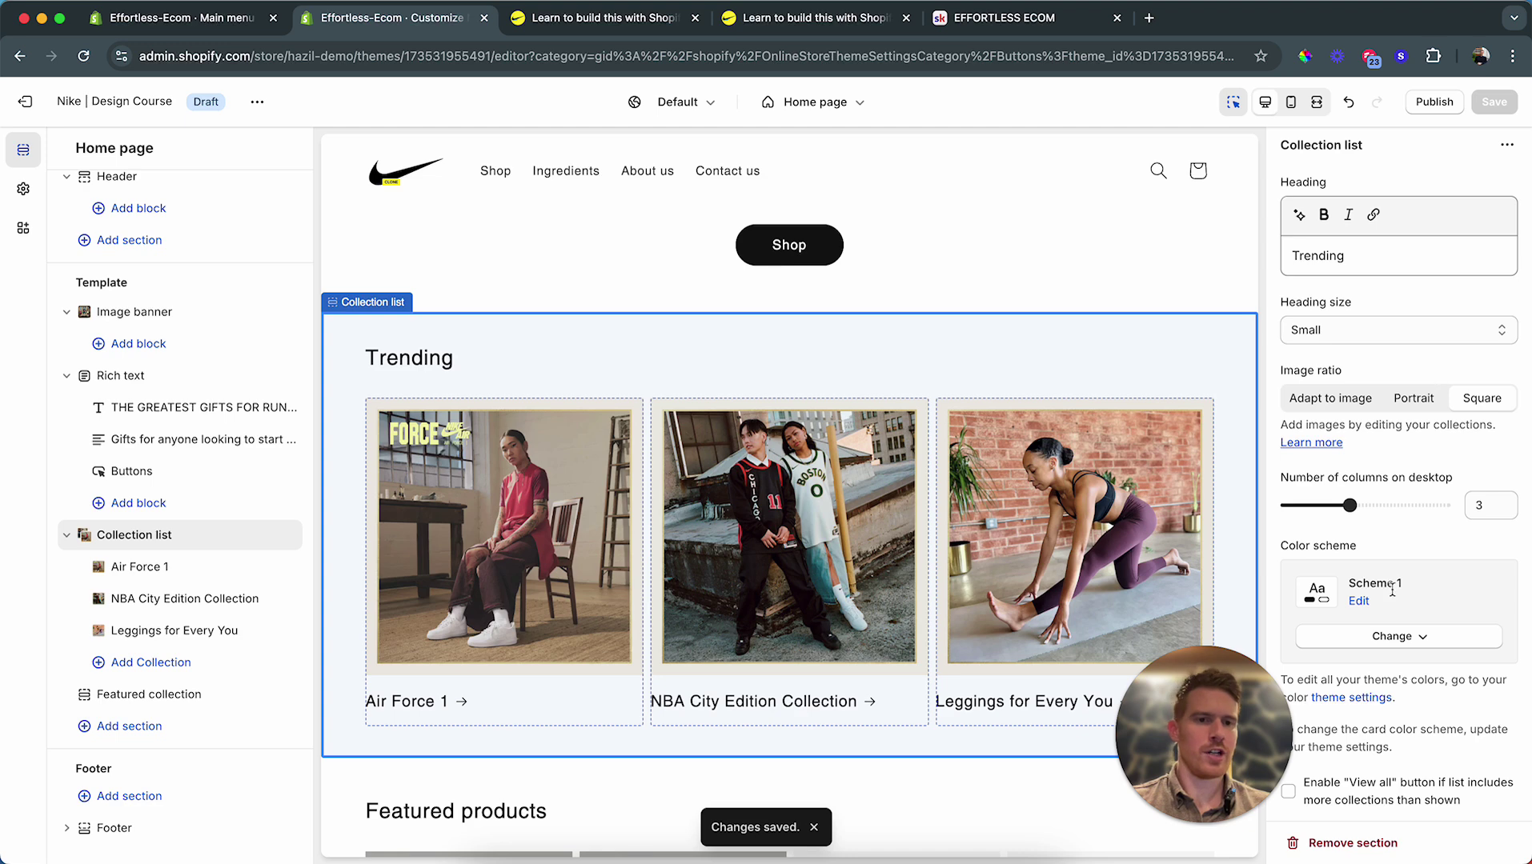
scroll(1392, 589, down, 5)
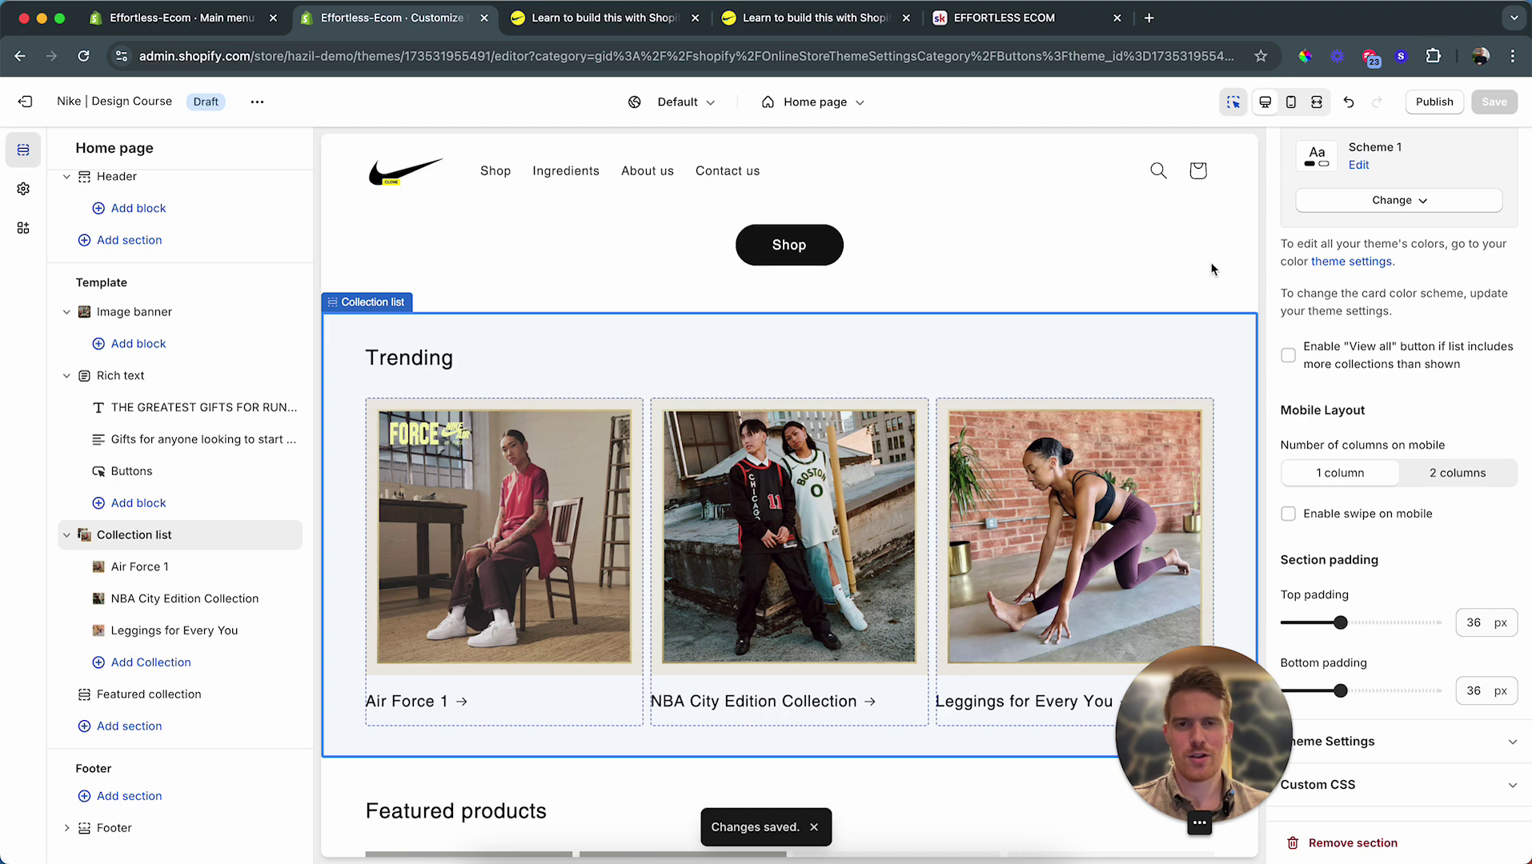
click(594, 16)
scroll(595, 423, down, 2)
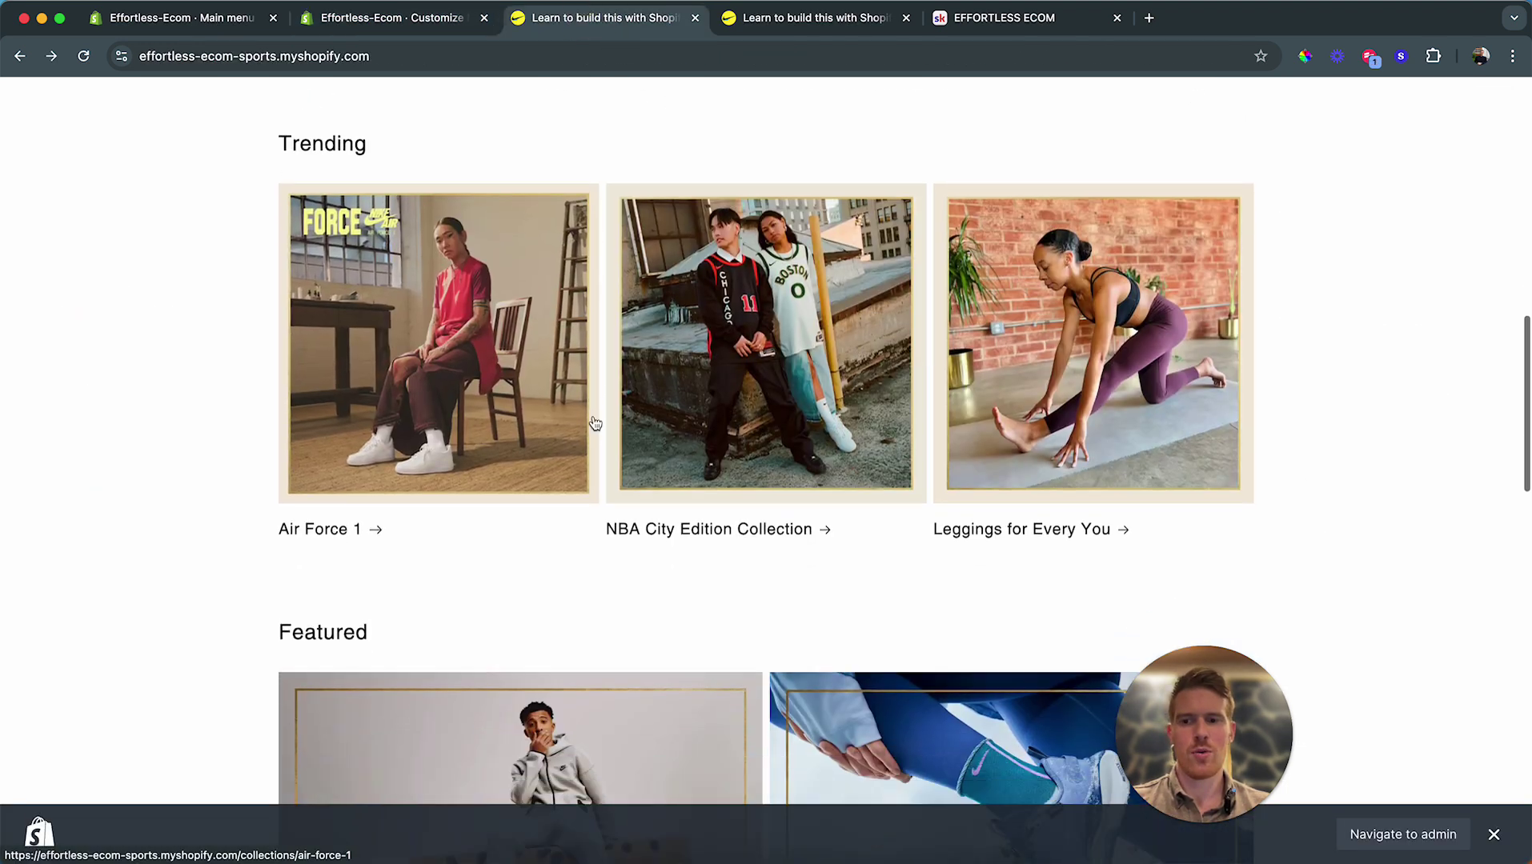
scroll(581, 253, up, 2)
scroll(582, 253, down, 1)
click(397, 19)
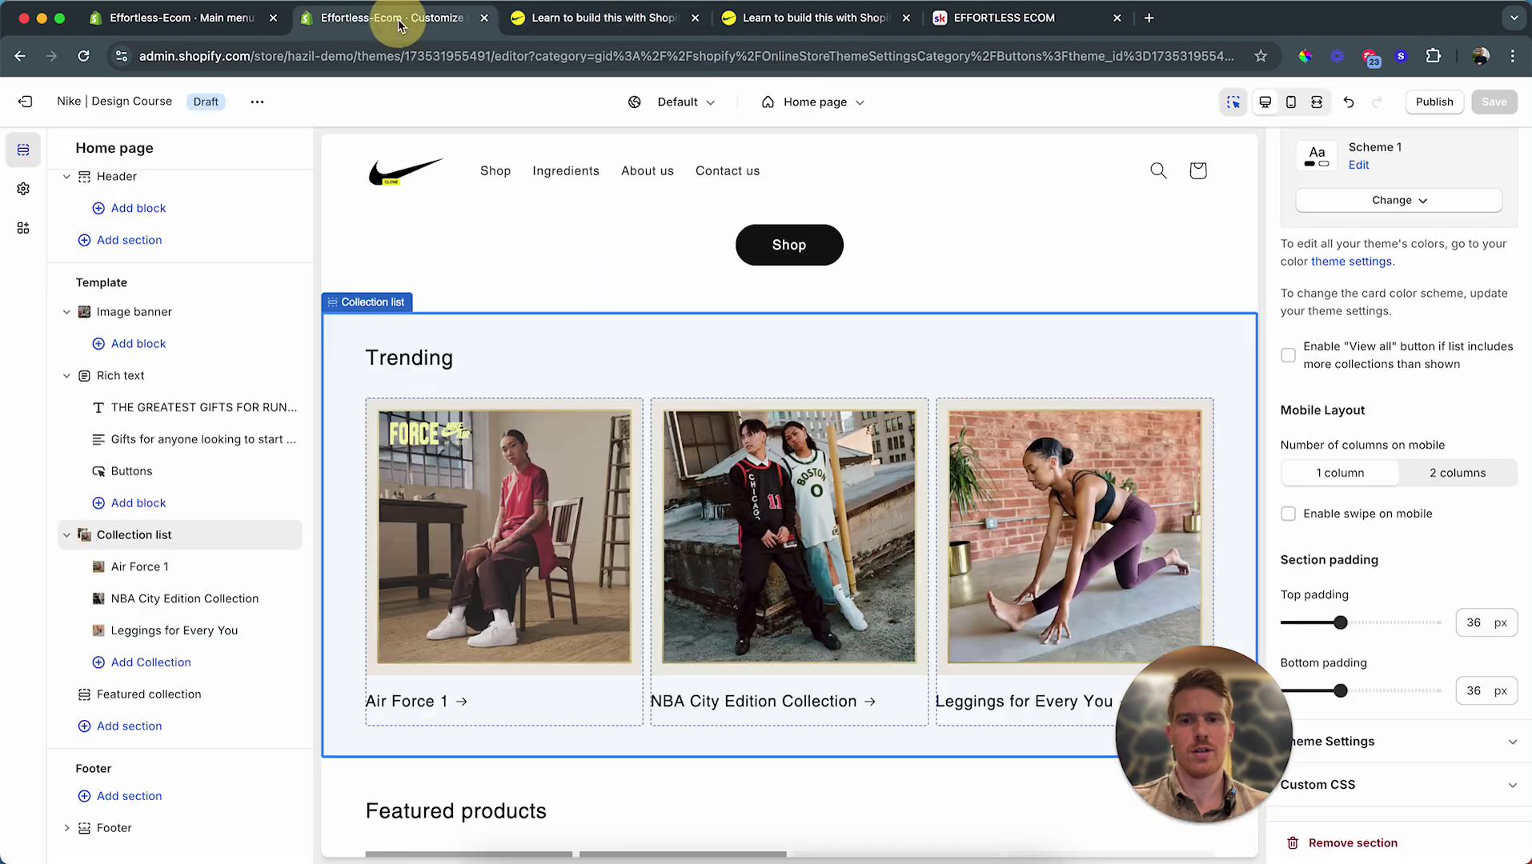
scroll(546, 560, down, 2)
Step: Examine the reference store's Featured section and where its Give the Gift of Fleece and Winter Running Essentials cards link
click(554, 20)
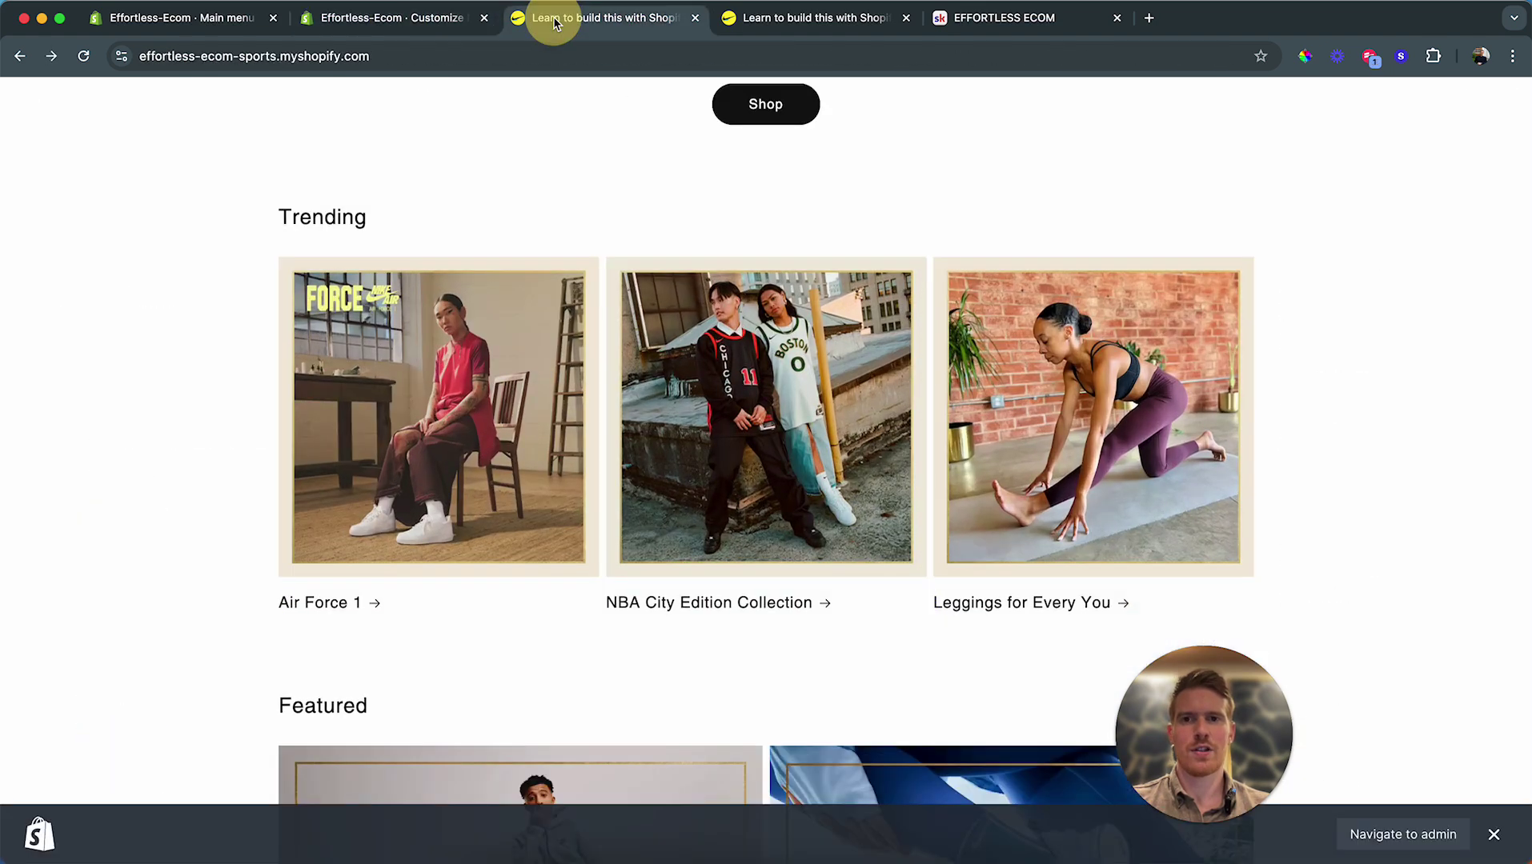
scroll(764, 517, down, 6)
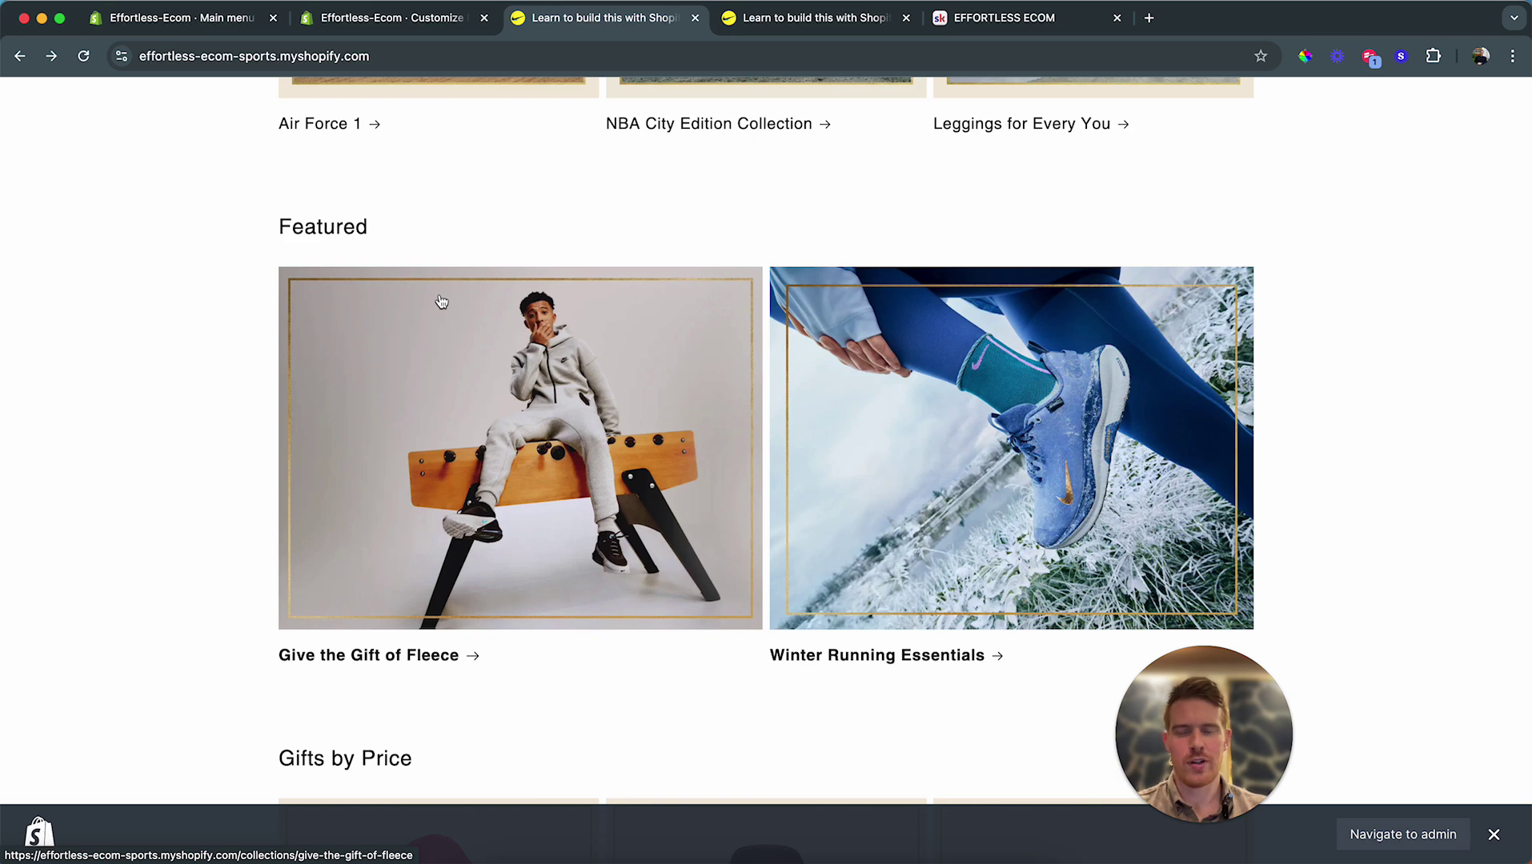
click(473, 483)
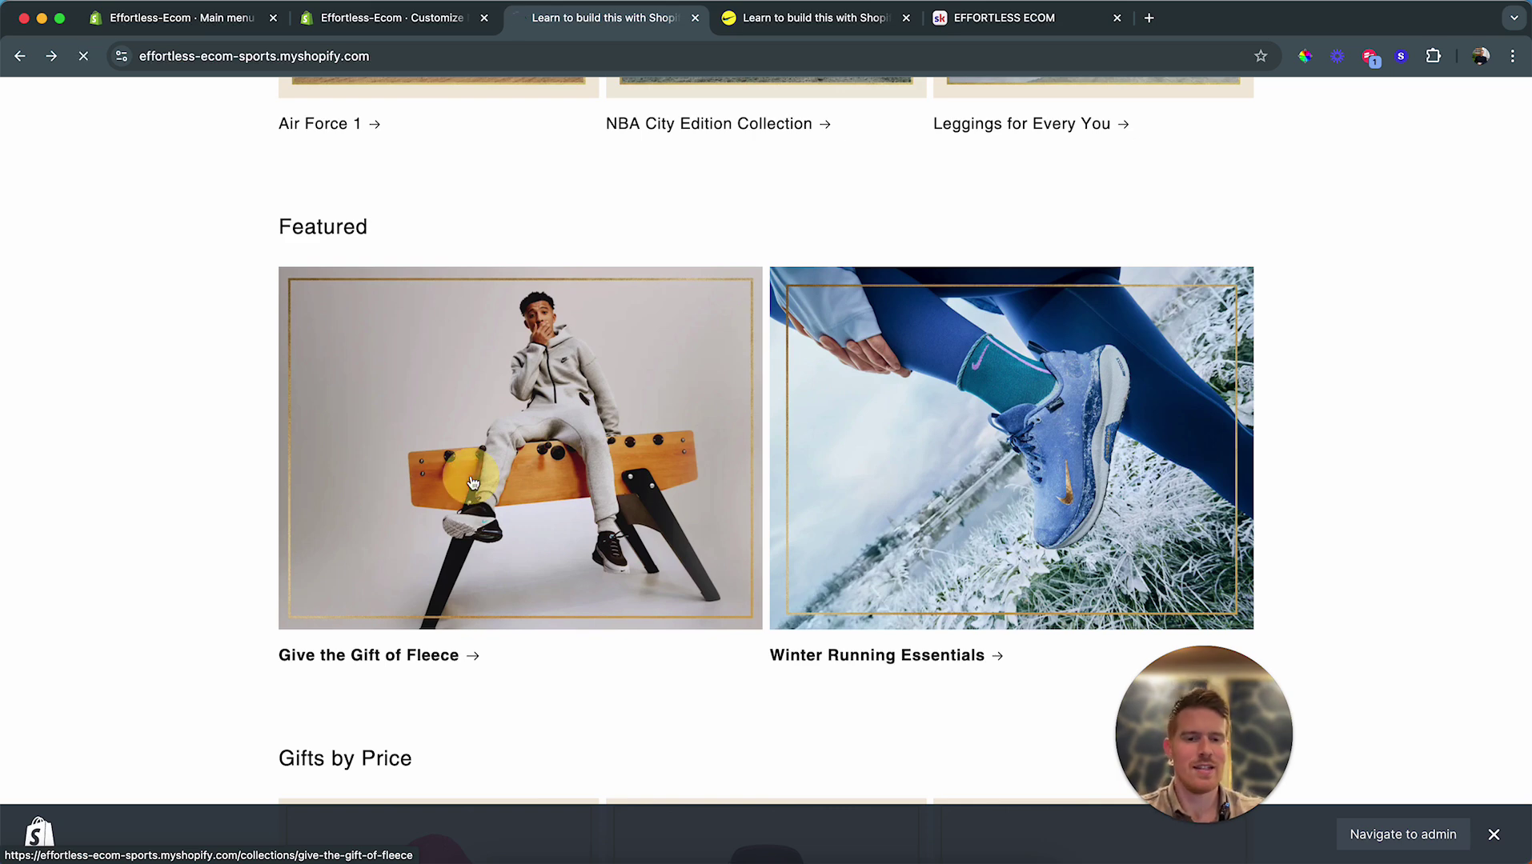
key(super+Left)
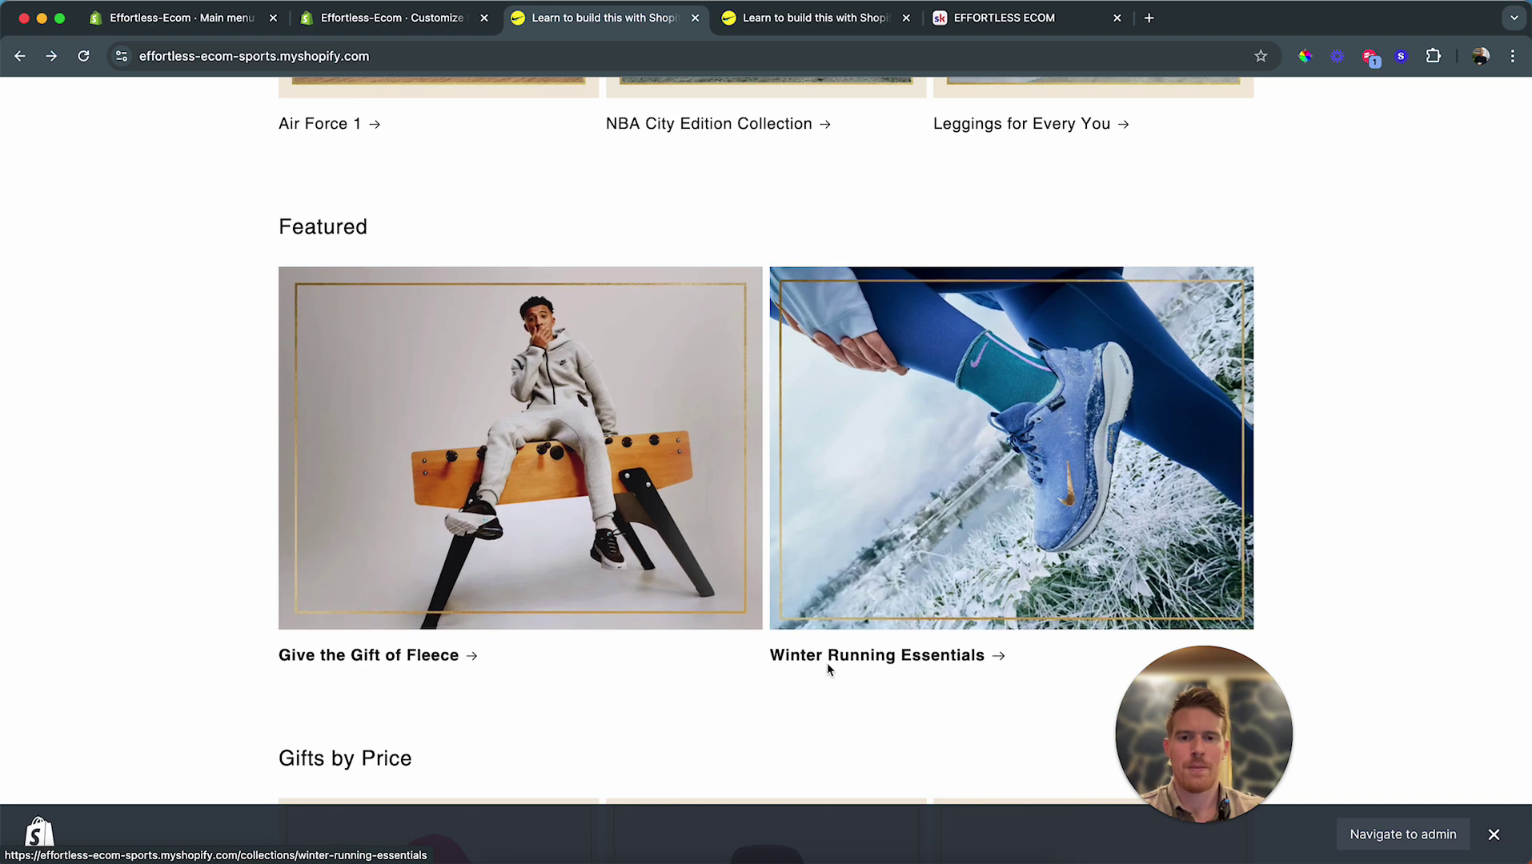
click(925, 450)
key(super+Left)
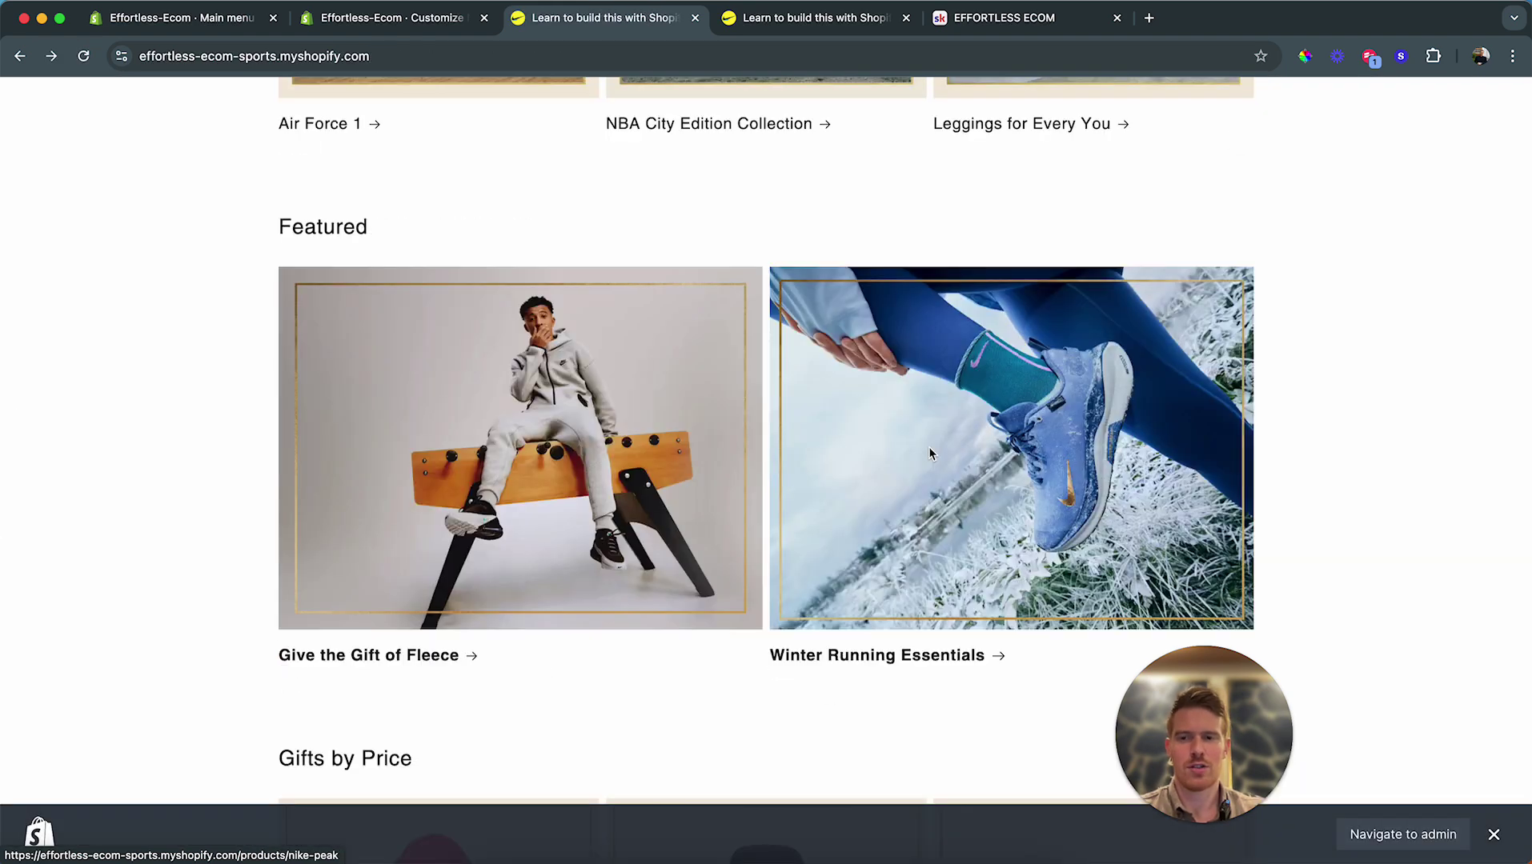
Step: Add a second Collection list section between the Trending list and the featured products on the draft home page
click(403, 20)
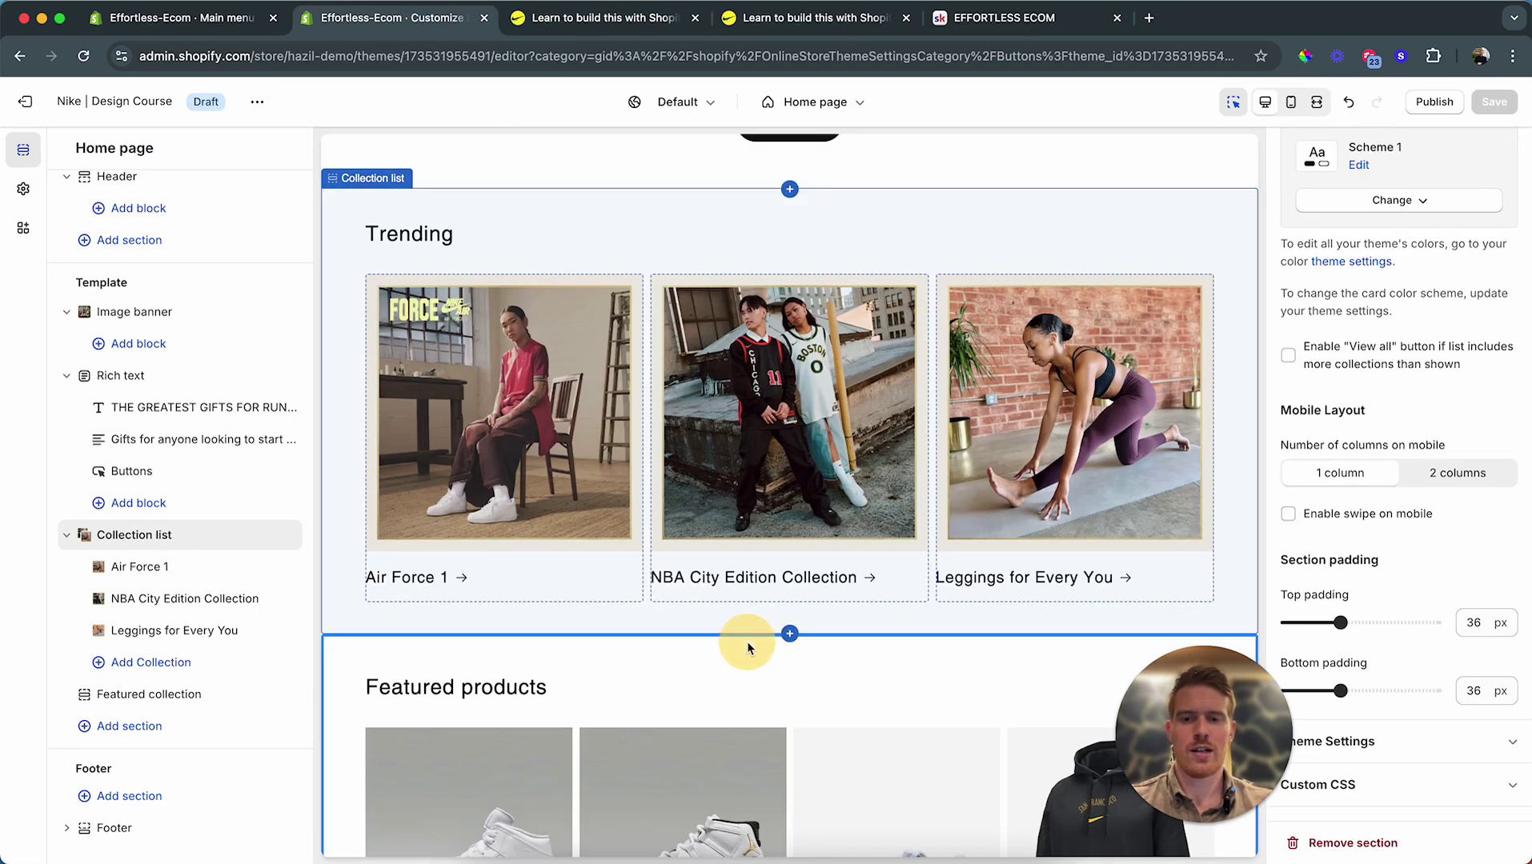
click(747, 641)
click(789, 214)
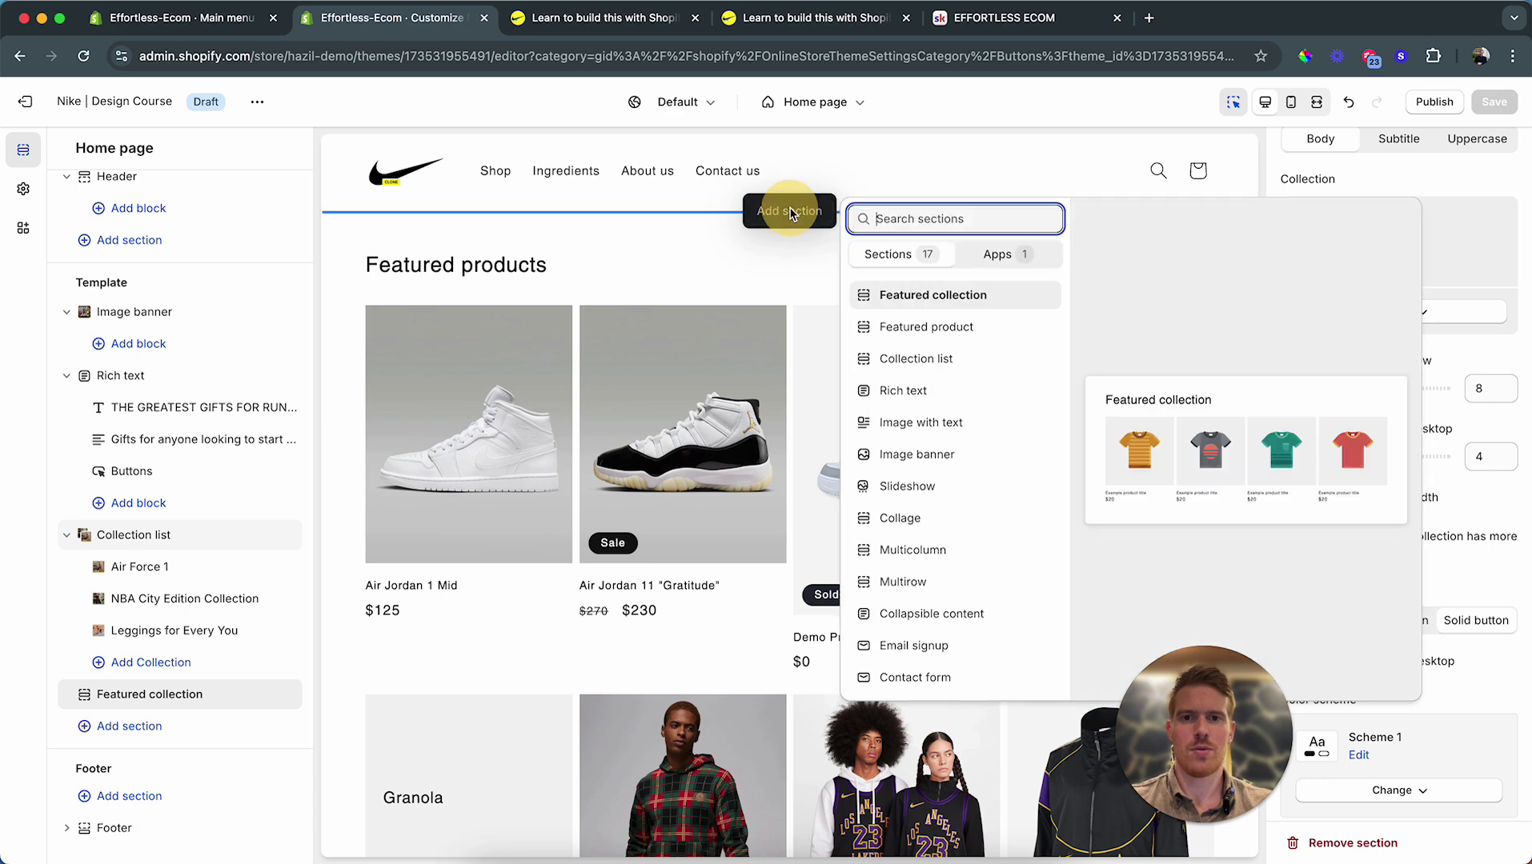
text(collection)
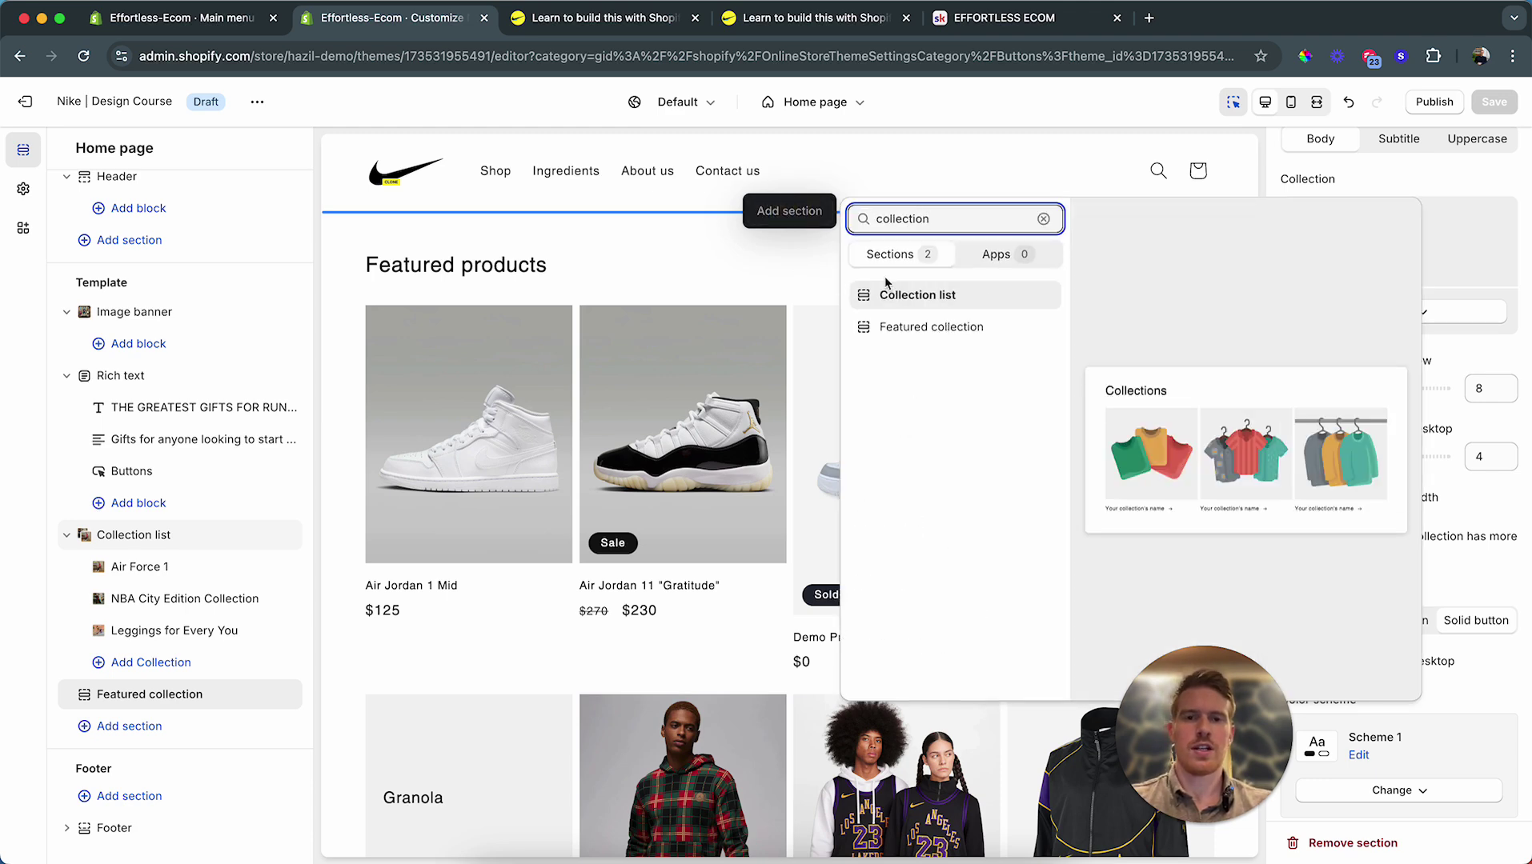
click(886, 293)
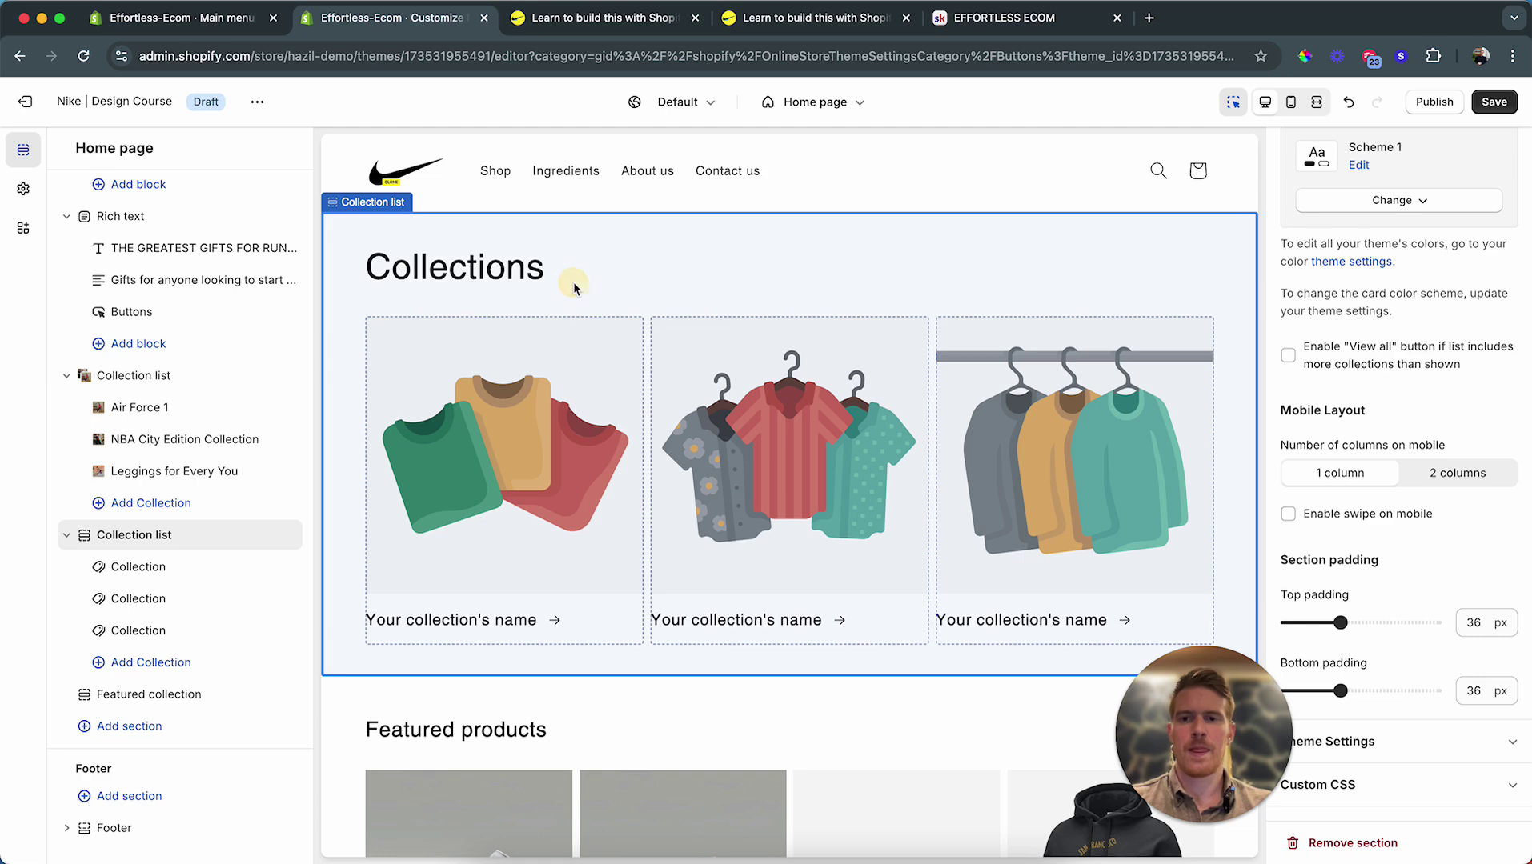
Step: Check the matching title in the reference store, then set the new list's heading to "Featured" and its heading size to Small
click(560, 18)
click(392, 18)
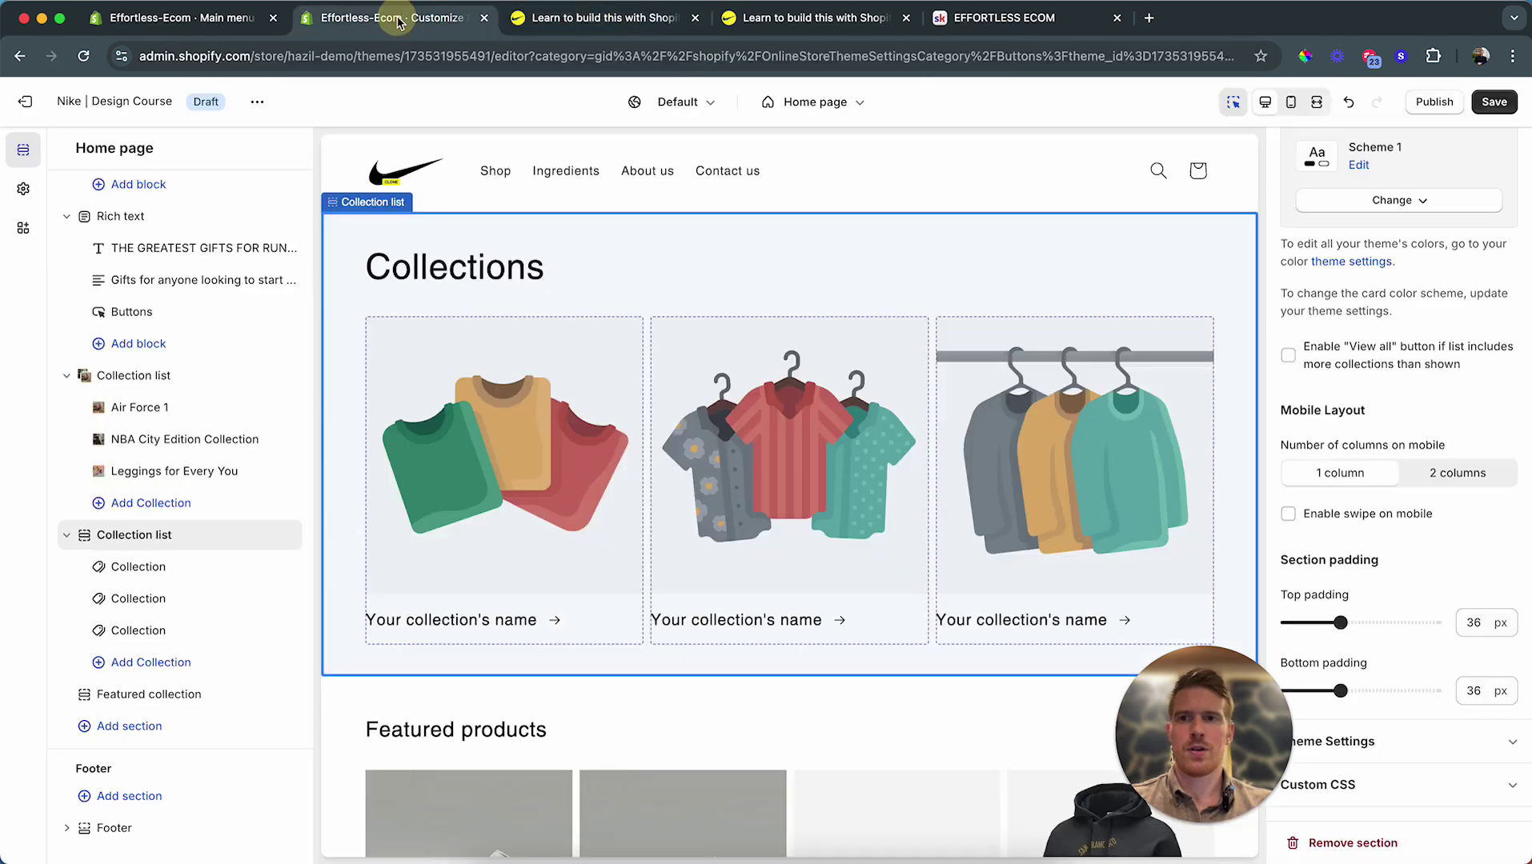
scroll(1432, 483, up, 5)
click(1382, 261)
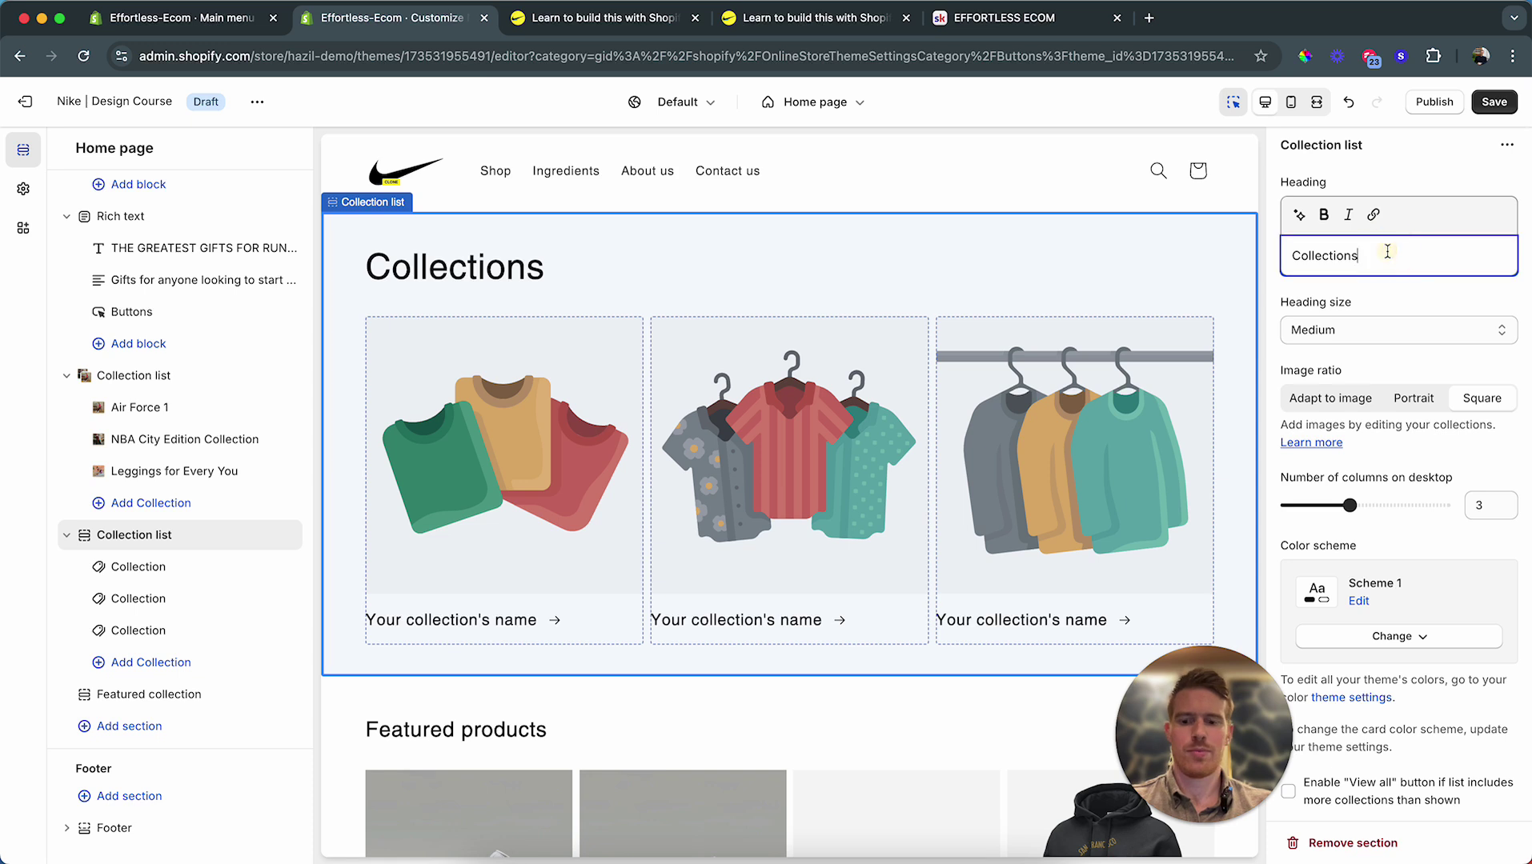
key(super+a)
text(F)
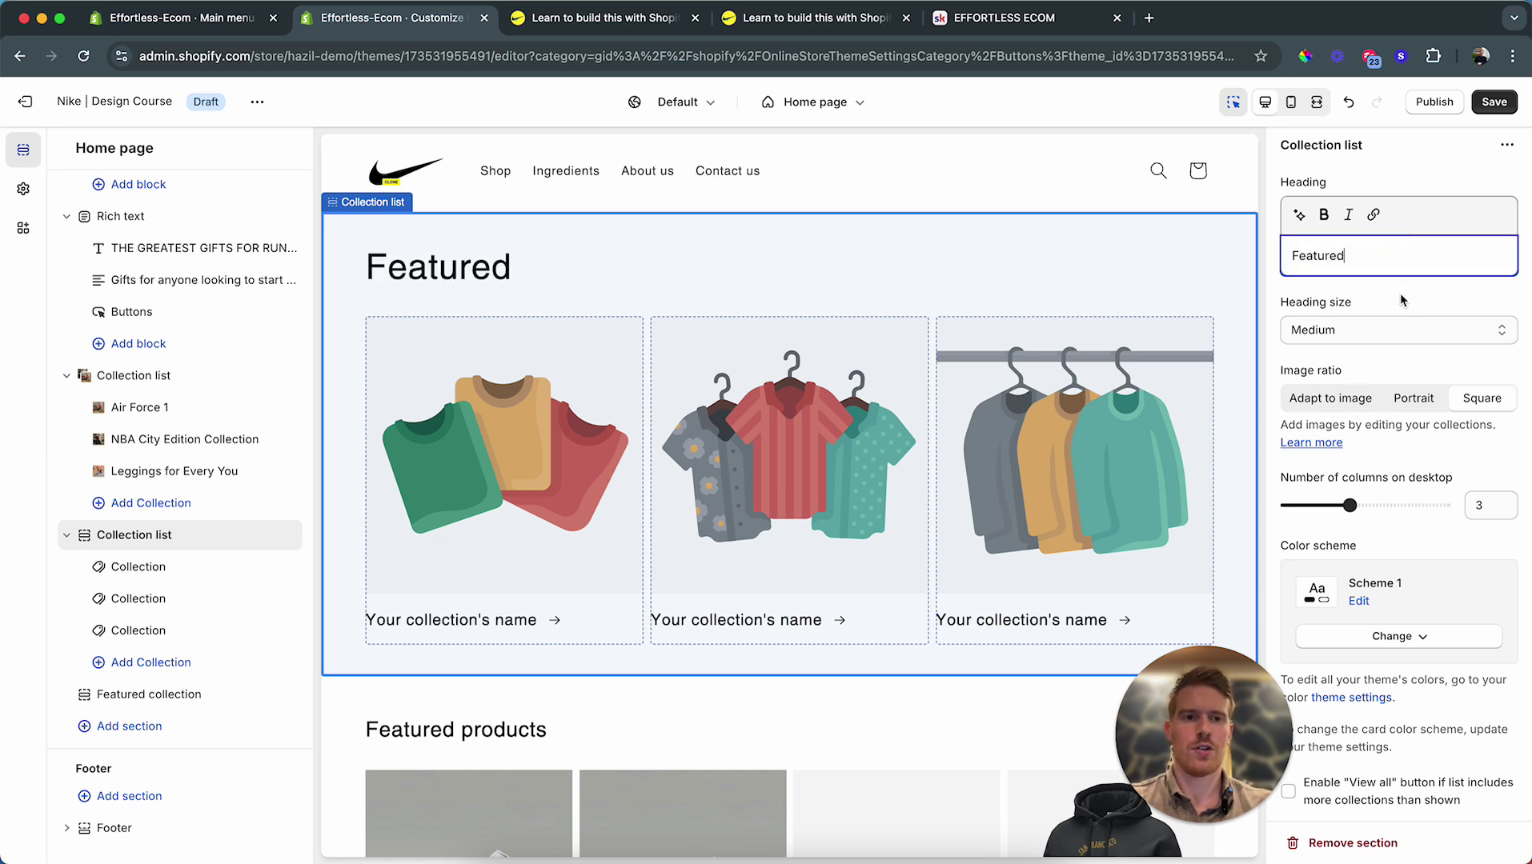
click(1394, 332)
click(1309, 311)
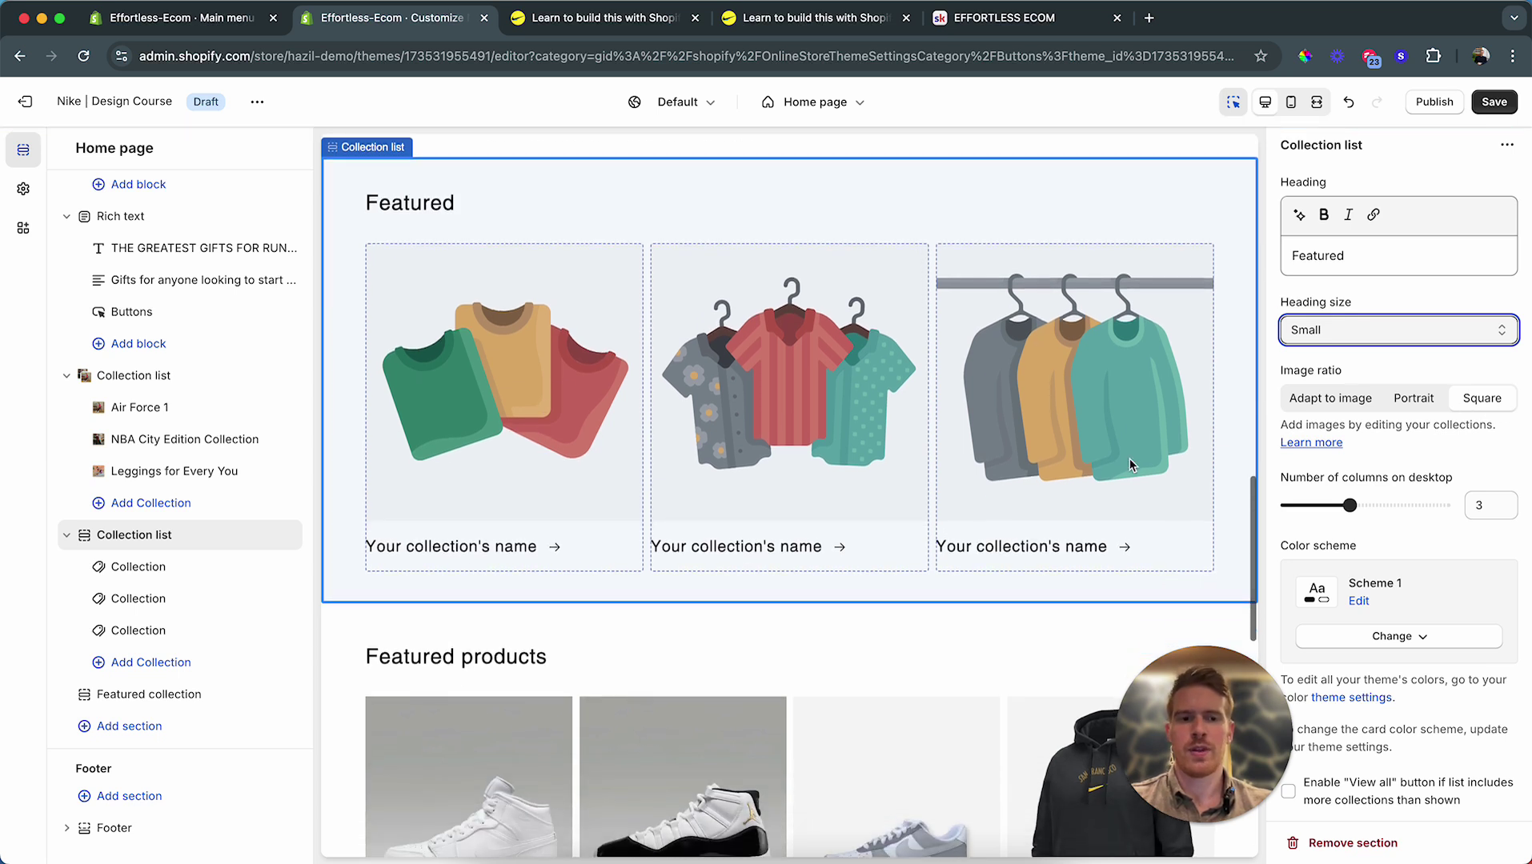
Step: Set the Featured list to 2 columns on desktop and remove its third collection block
scroll(1335, 470, down, 1)
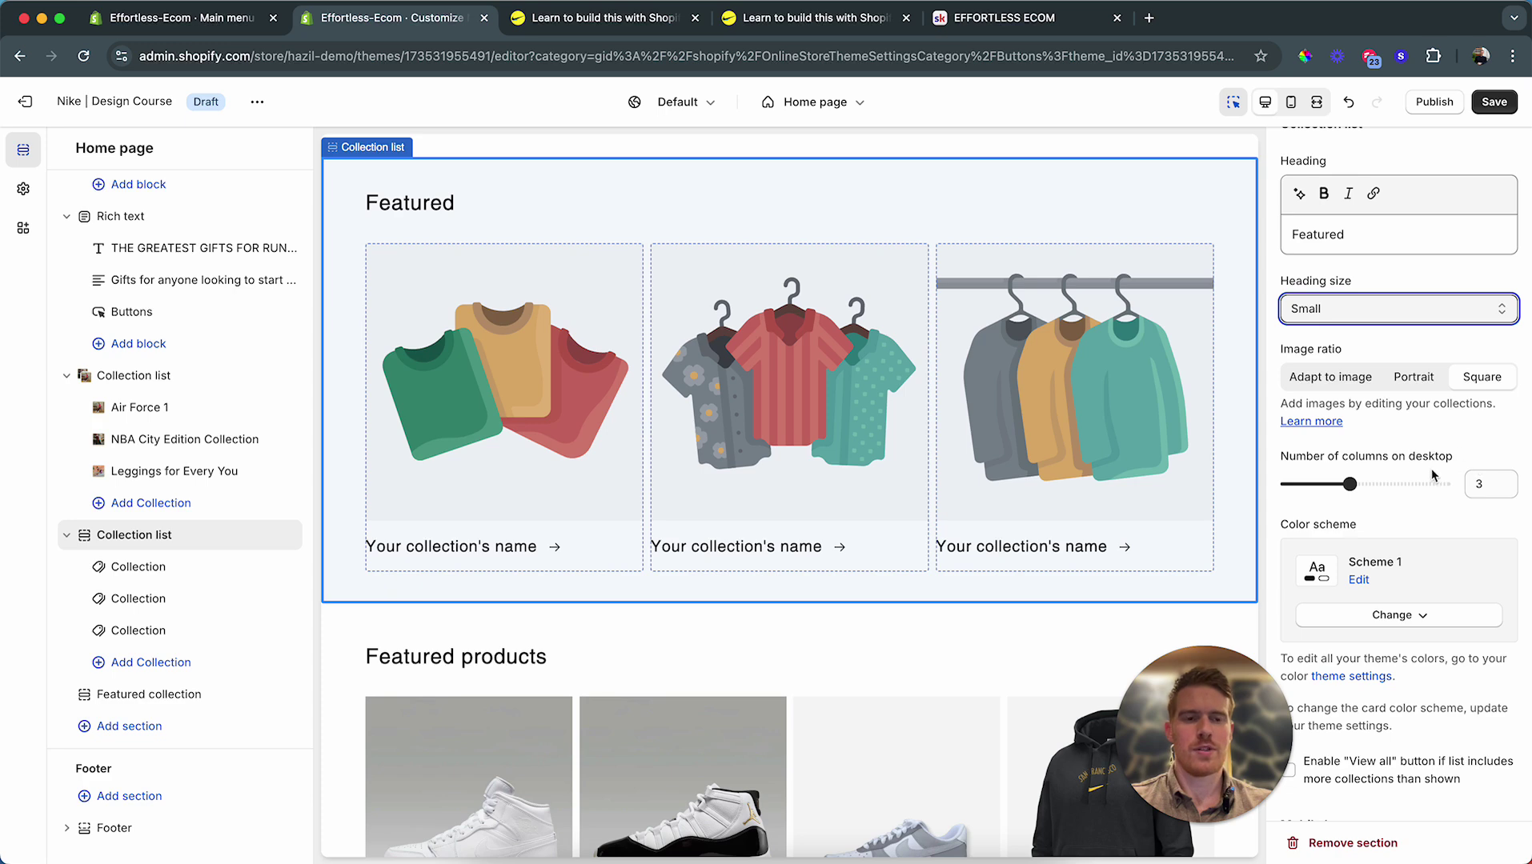
drag(1350, 480, 1333, 480)
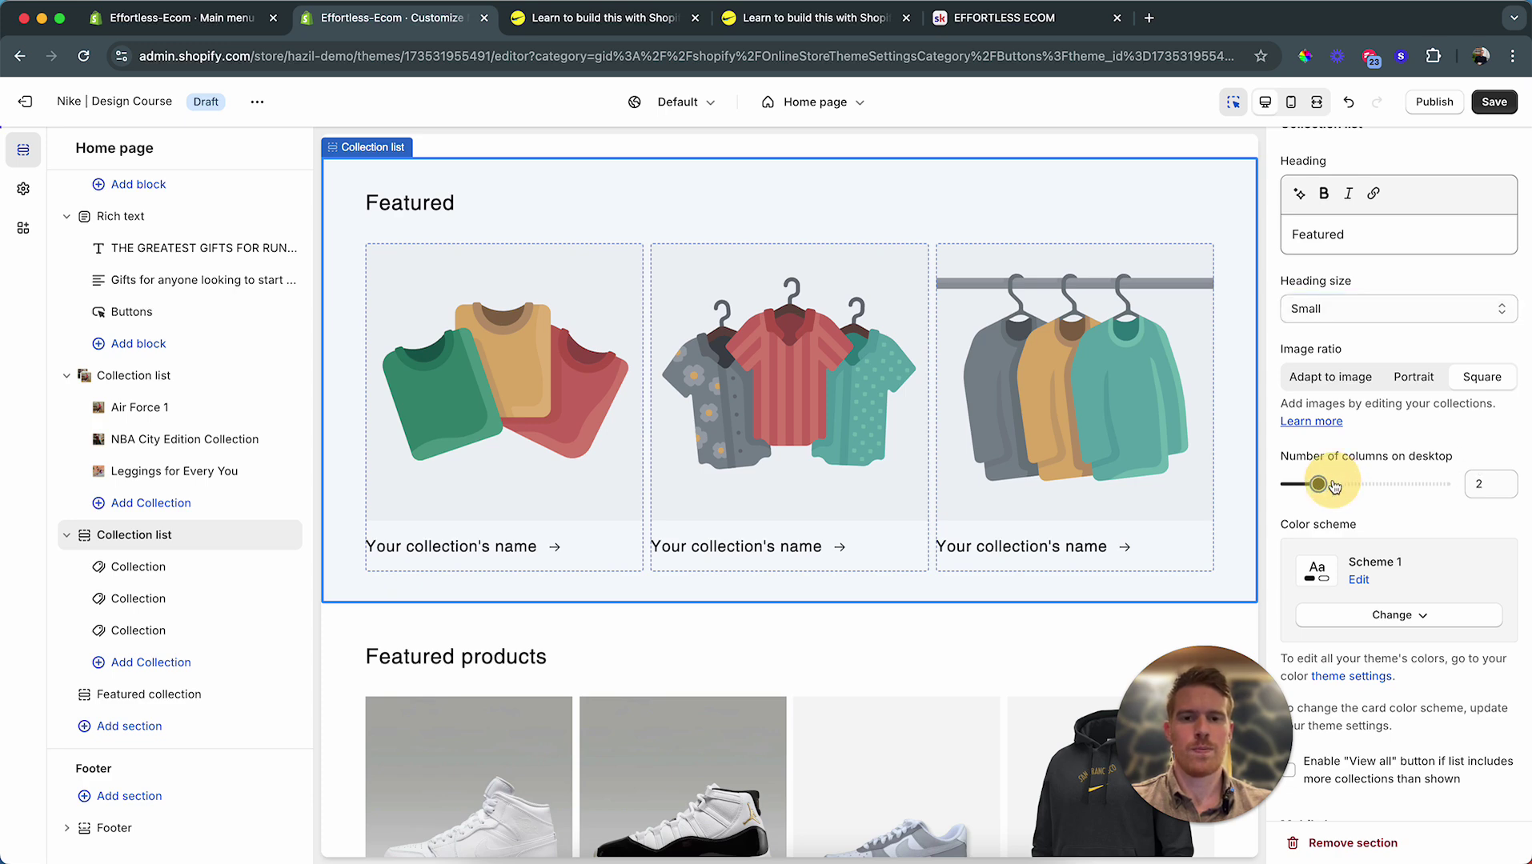
scroll(677, 498, down, 2)
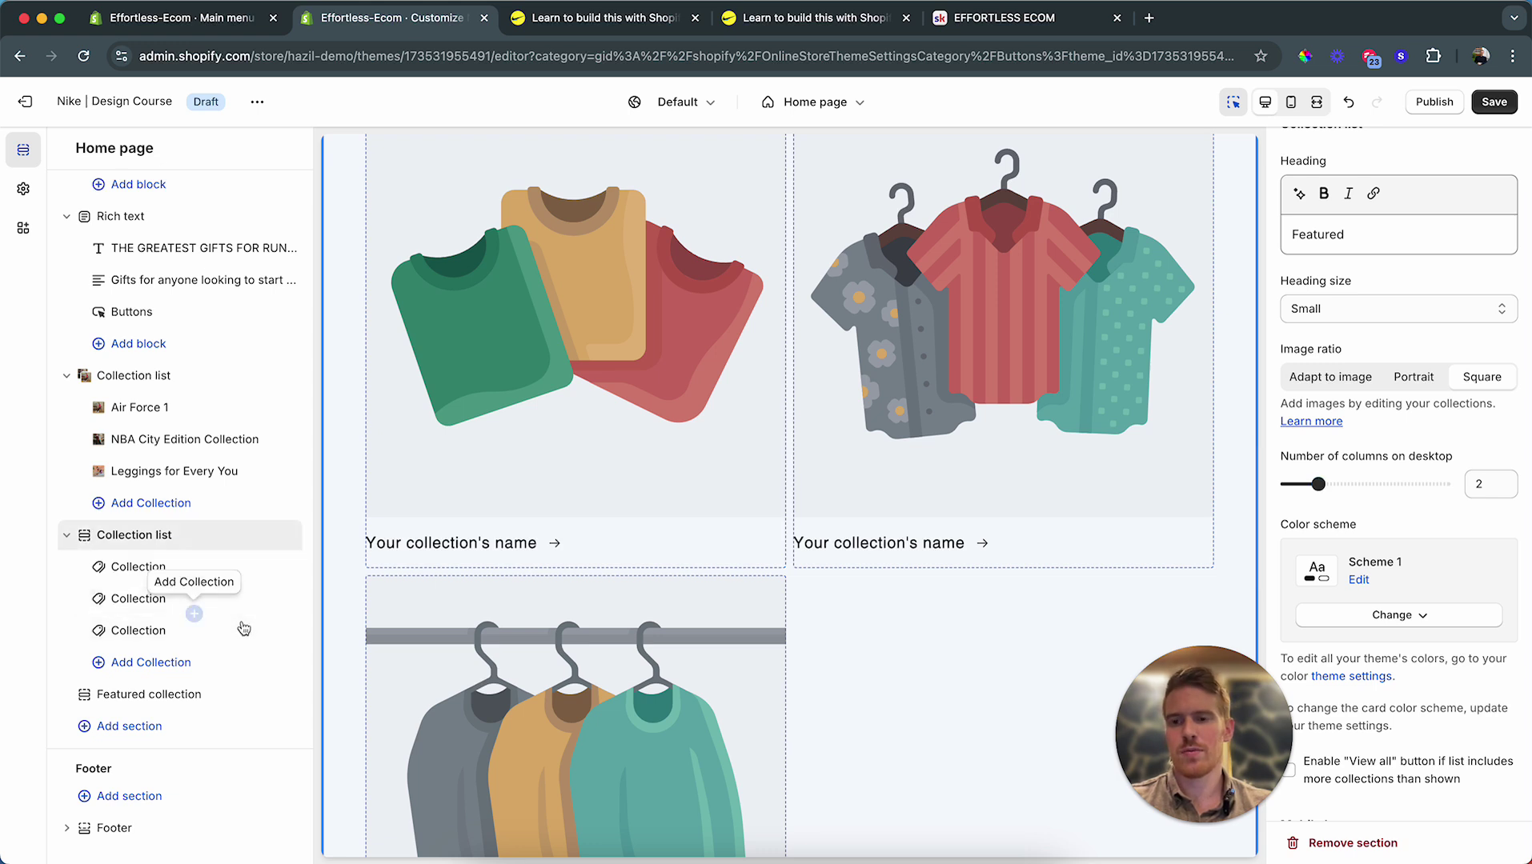
click(266, 632)
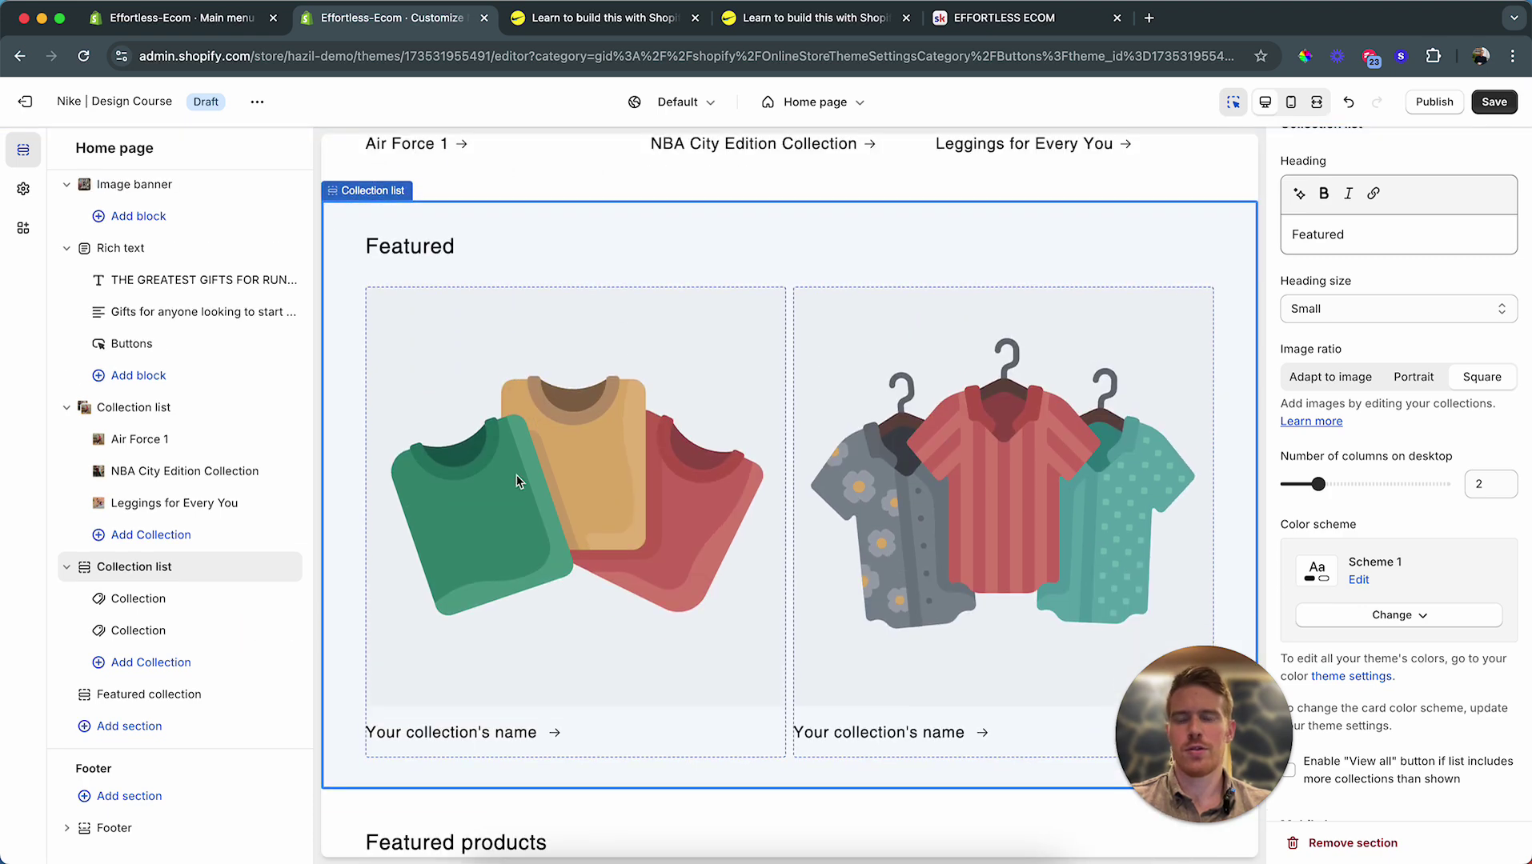
Step: Assign the Give the Gift of Fleece collection to the first block of the Featured list
click(169, 606)
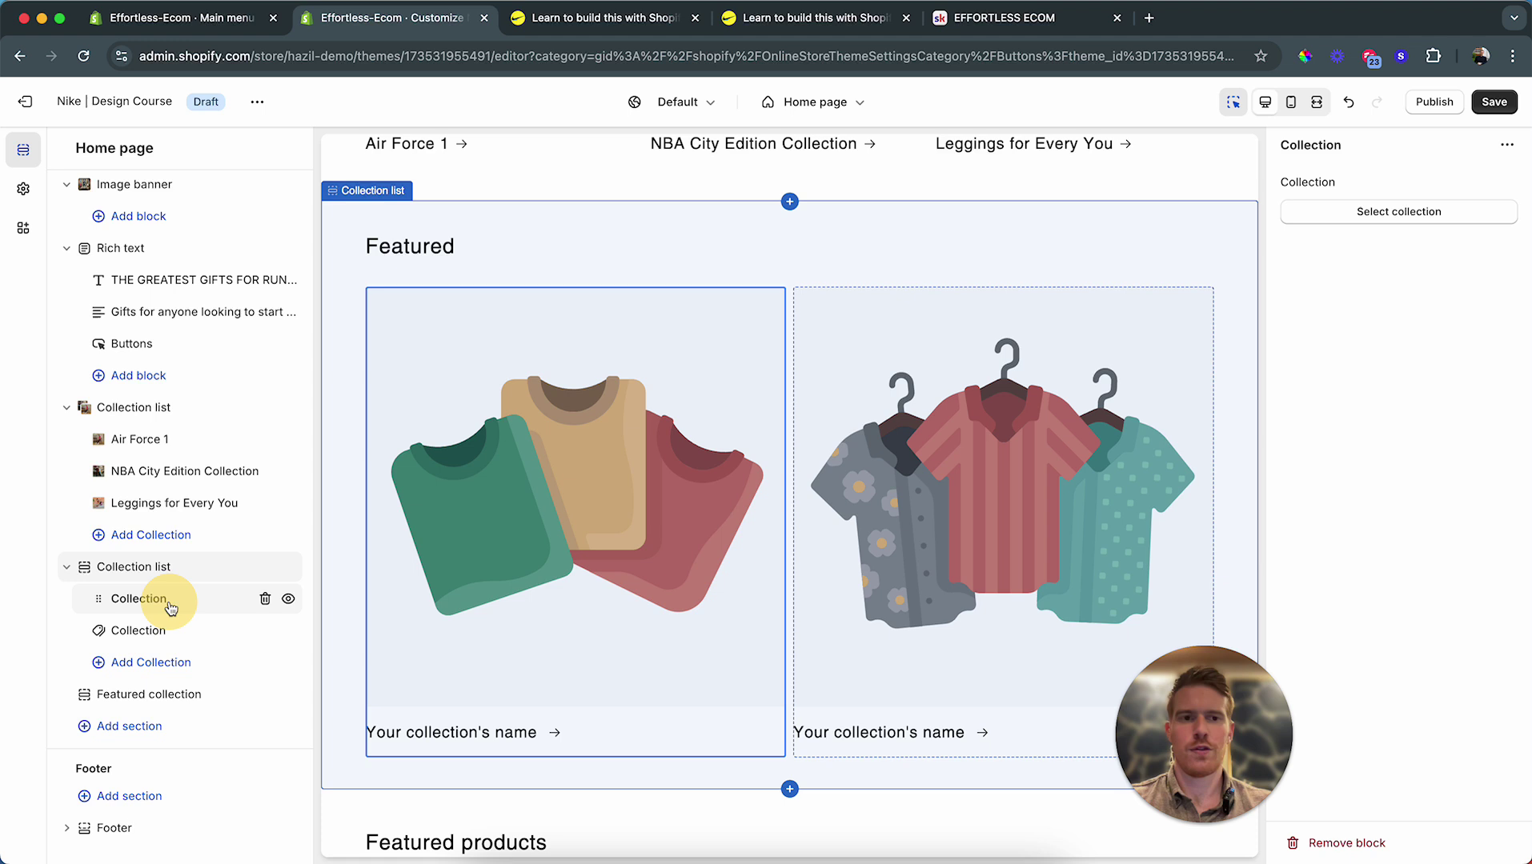
click(1375, 211)
scroll(1376, 481, down, 2)
scroll(1376, 481, down, 2)
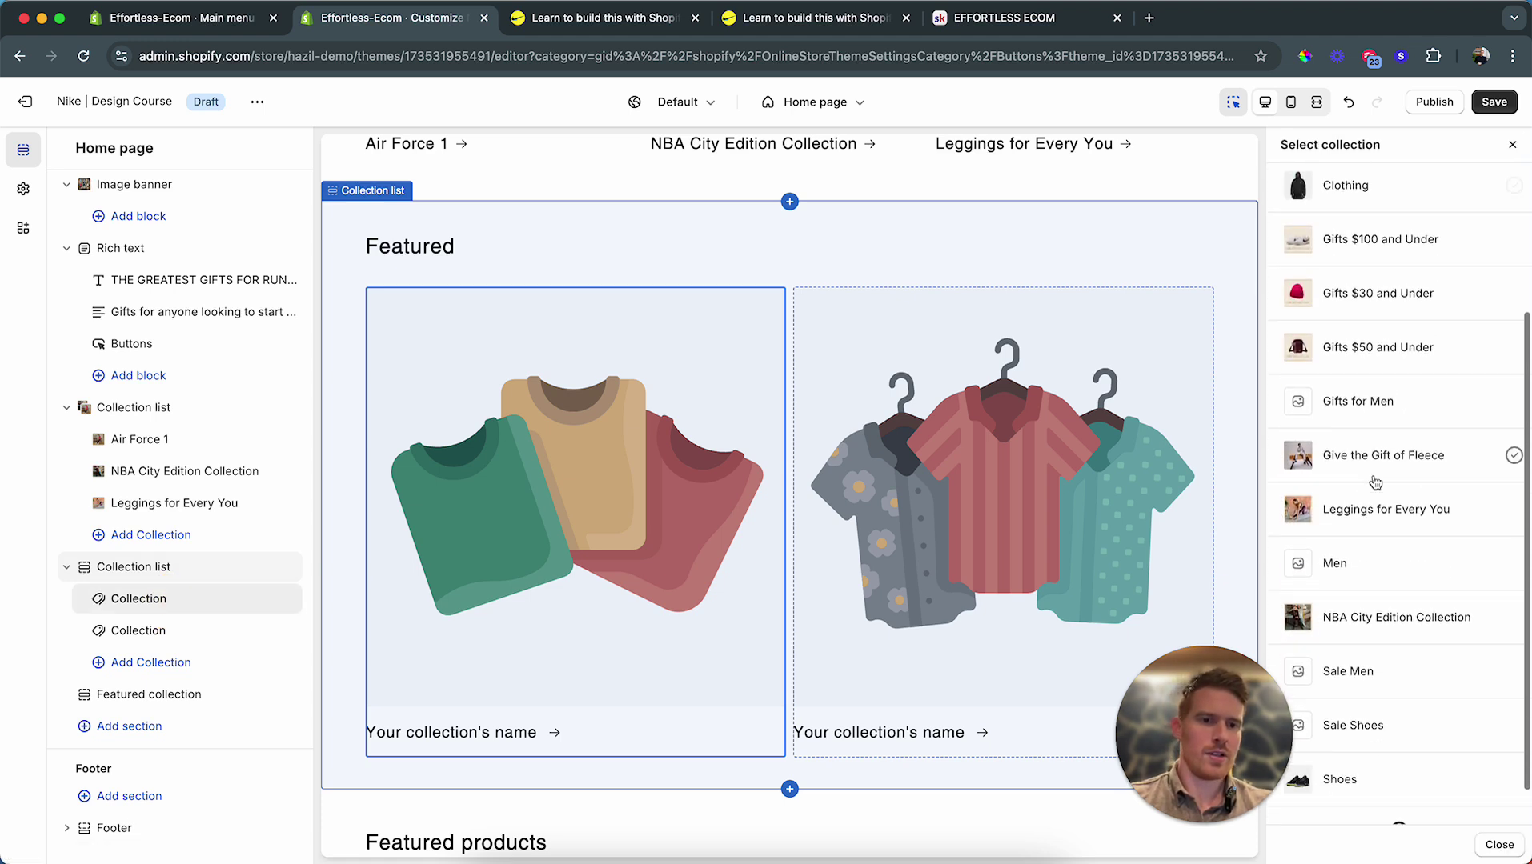
click(1378, 459)
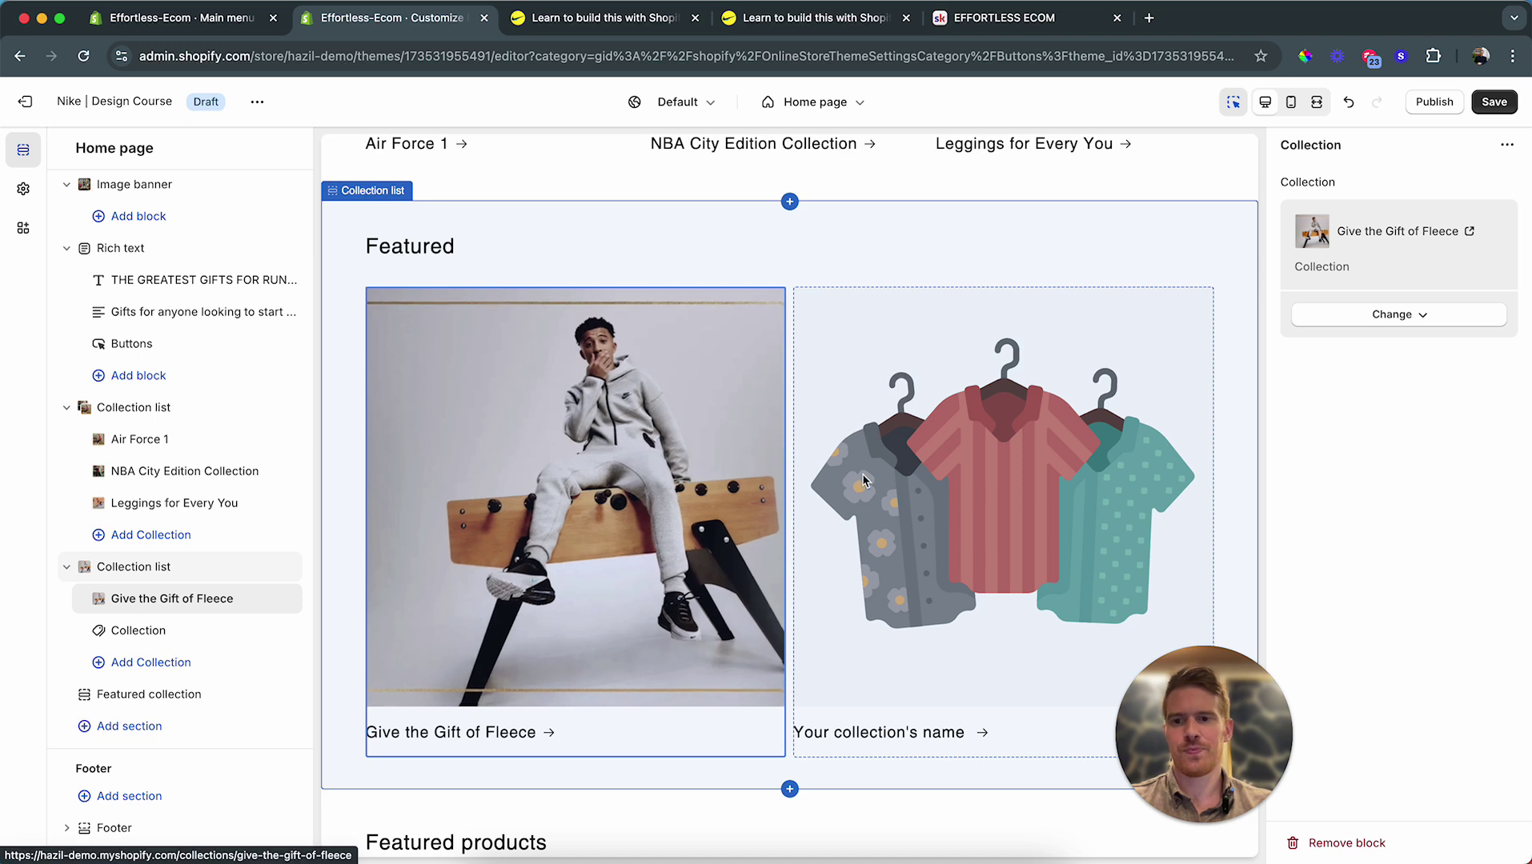
Step: Assign the Winter Running Essentials collection to the second block of the Featured list and save the theme changes
click(136, 630)
click(1421, 217)
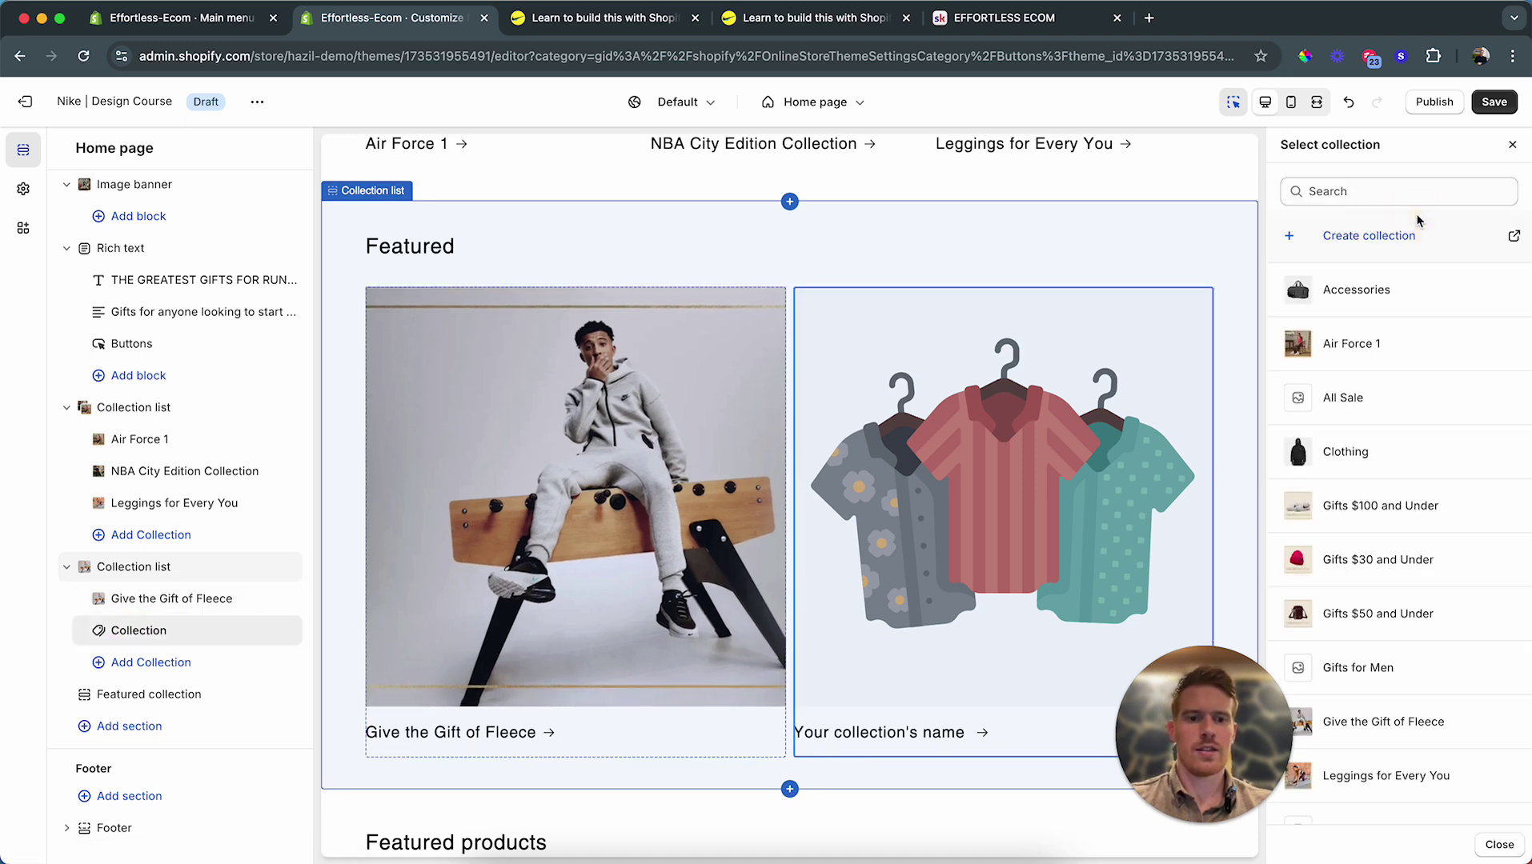
scroll(1394, 401, down, 6)
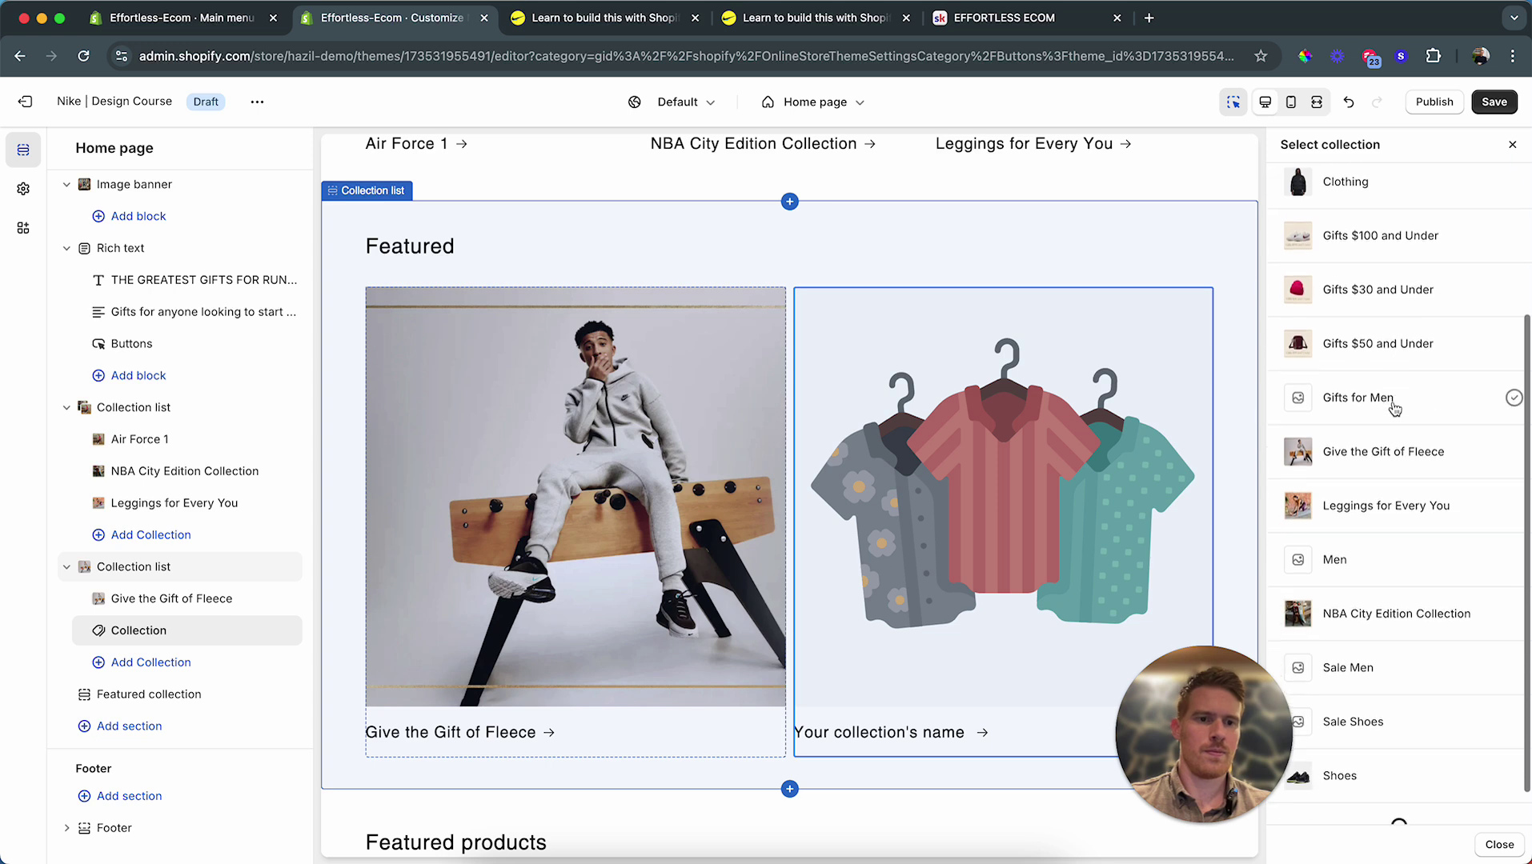
scroll(1393, 502, down, 4)
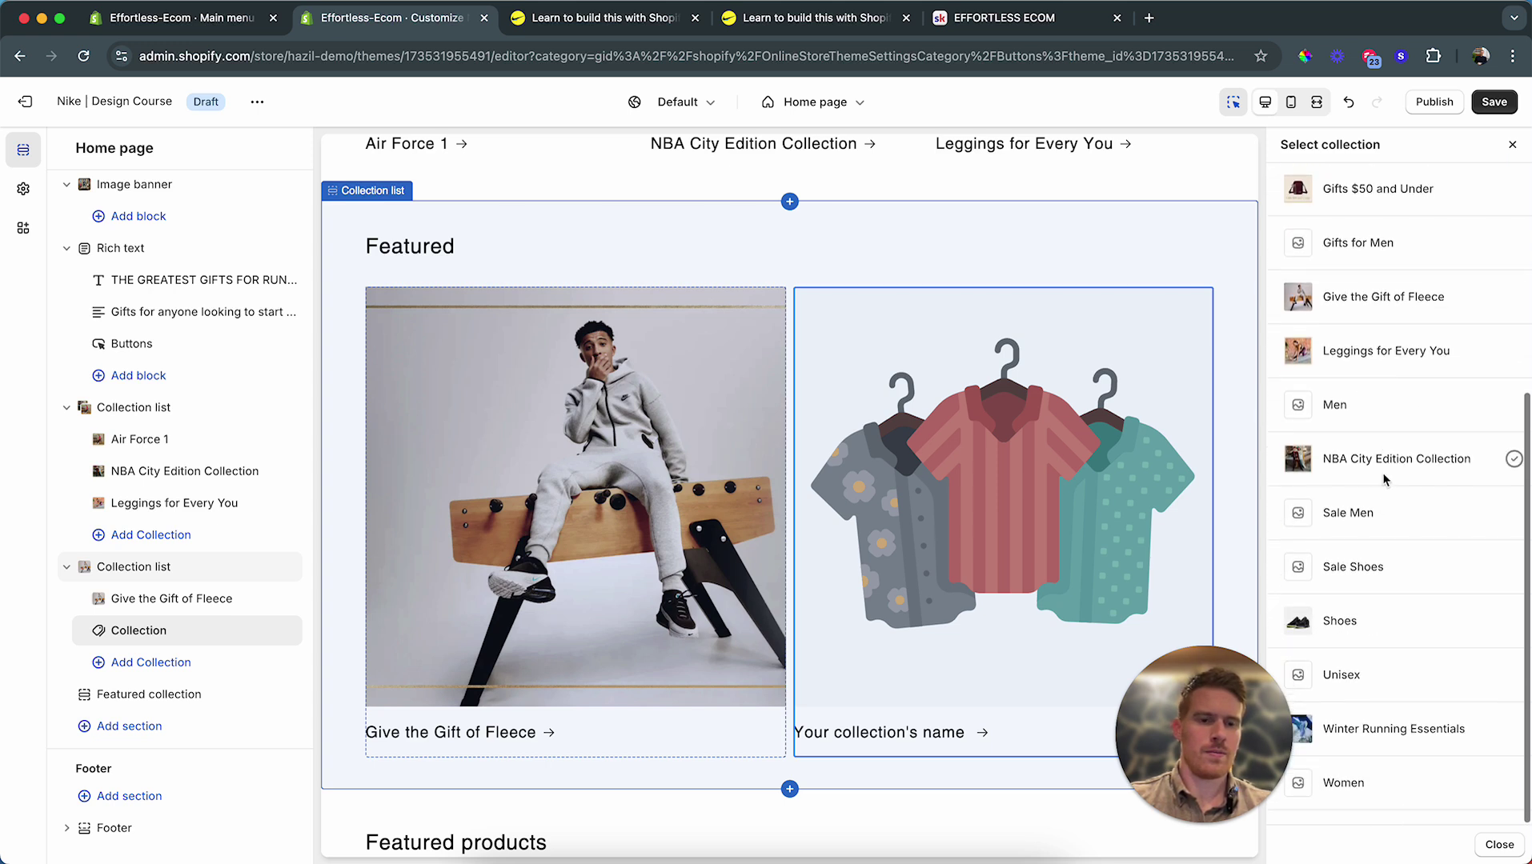
click(1377, 732)
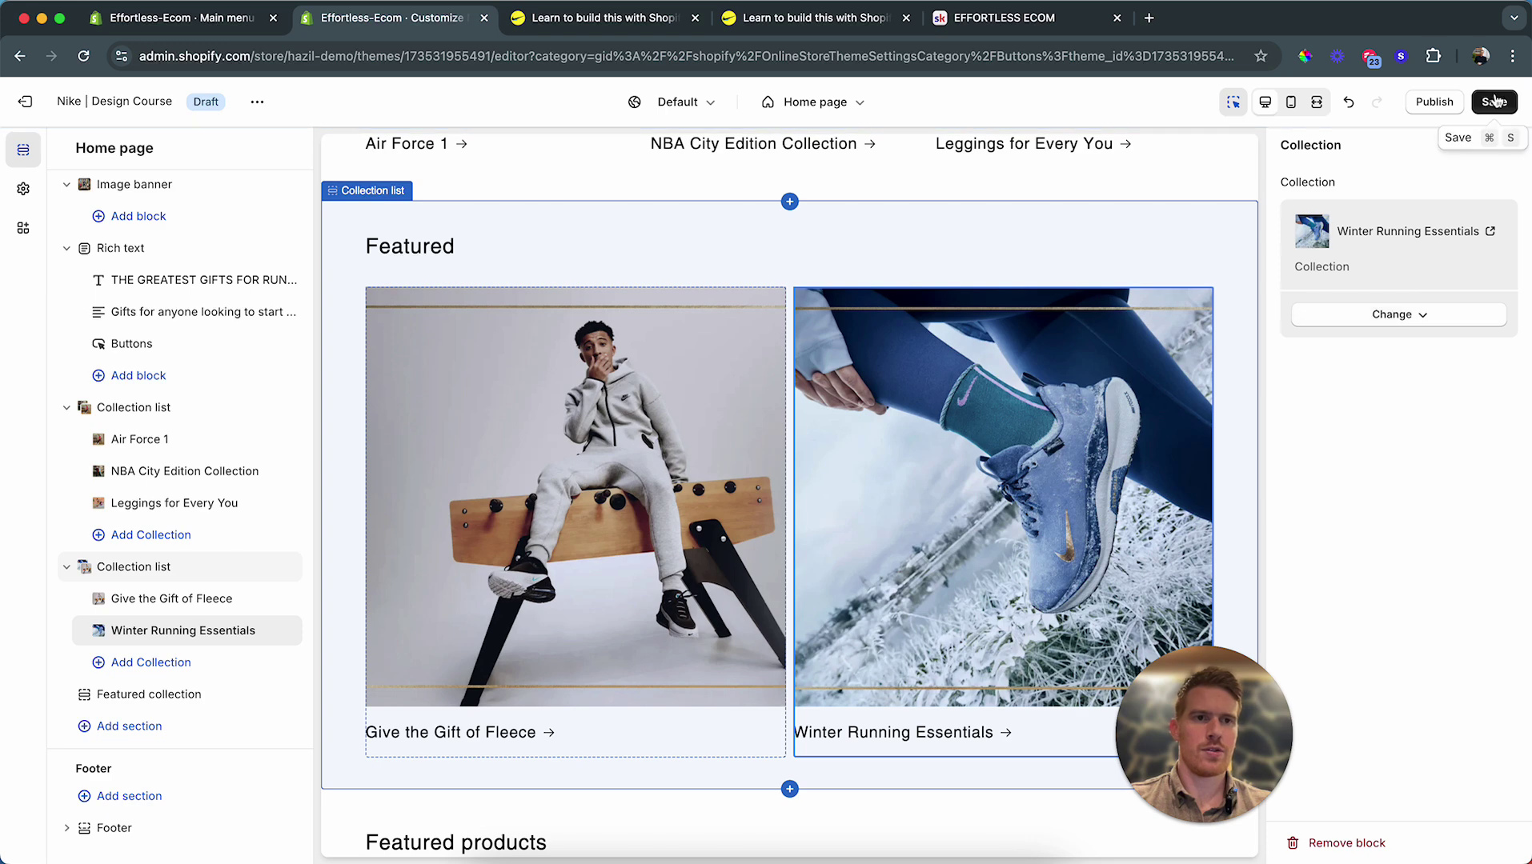
click(1494, 102)
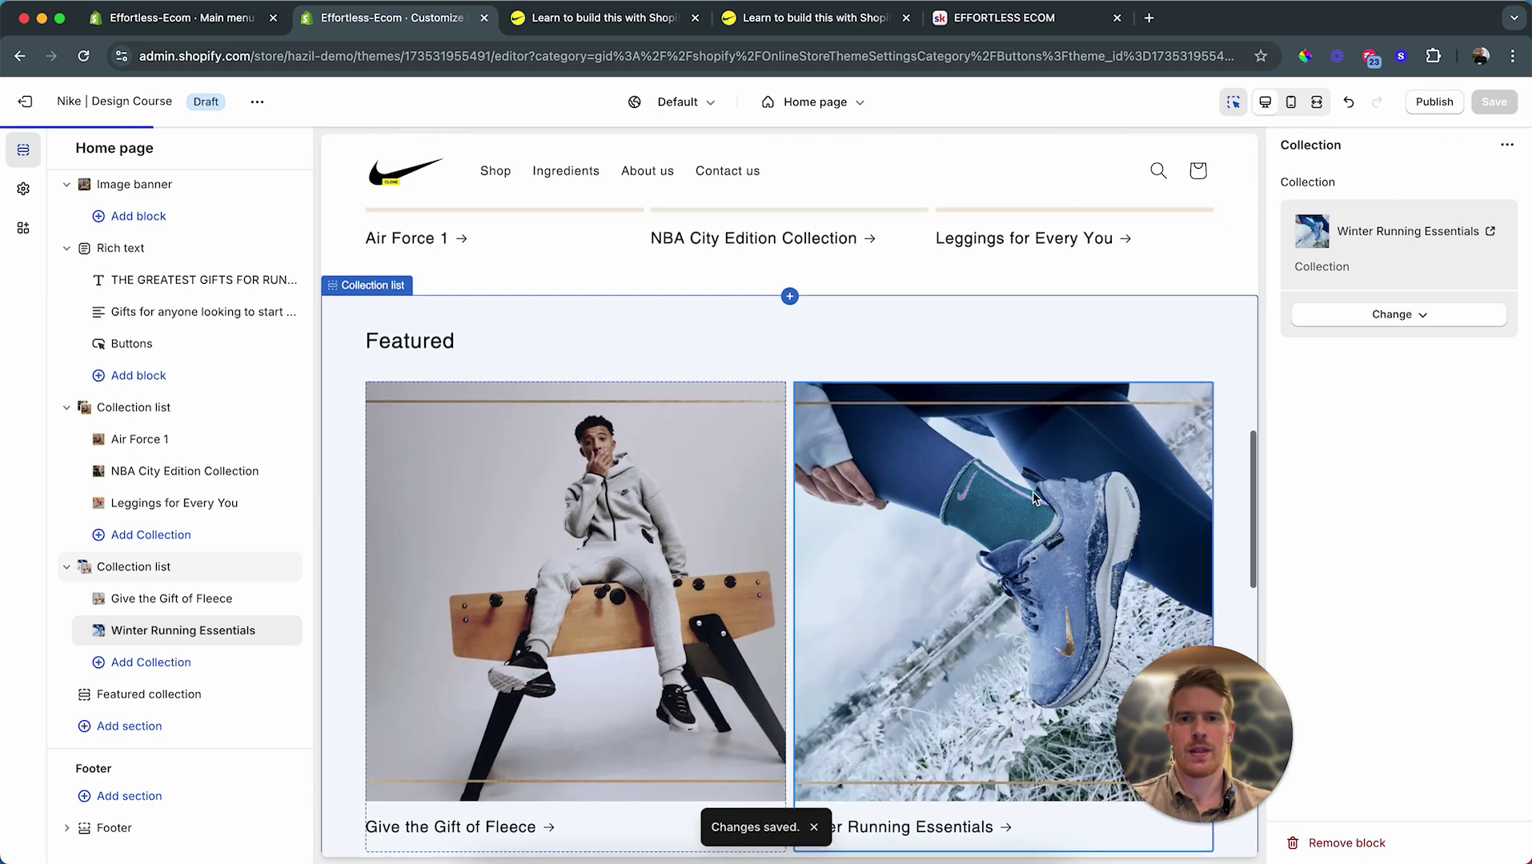
Step: Review the Trending and Featured lists in the mobile preview, then return to the desktop preview
click(1290, 102)
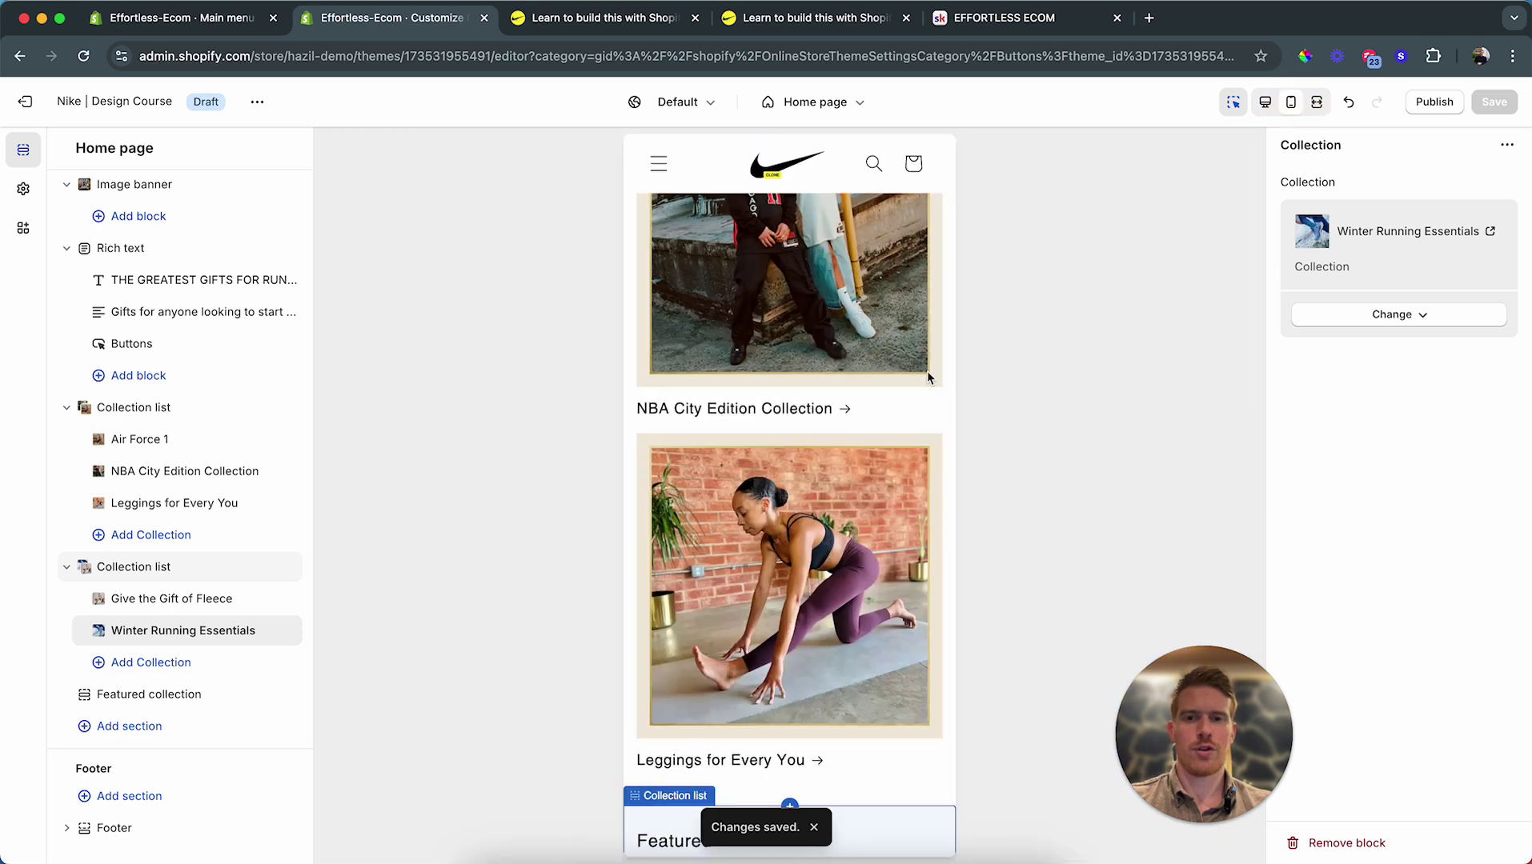
scroll(926, 376, up, 2)
scroll(928, 384, up, 10)
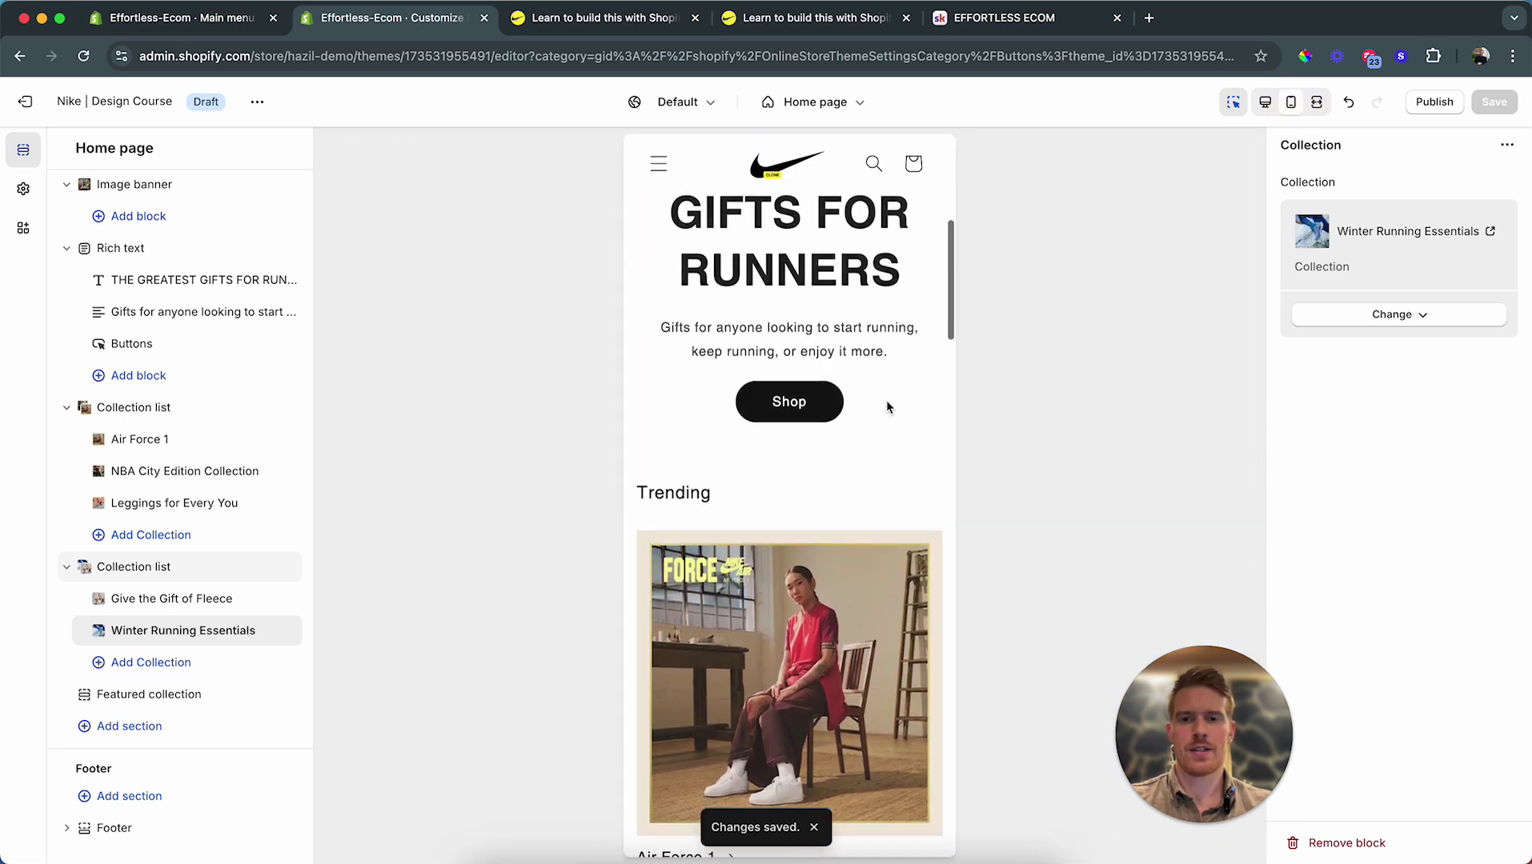
scroll(753, 501, down, 10)
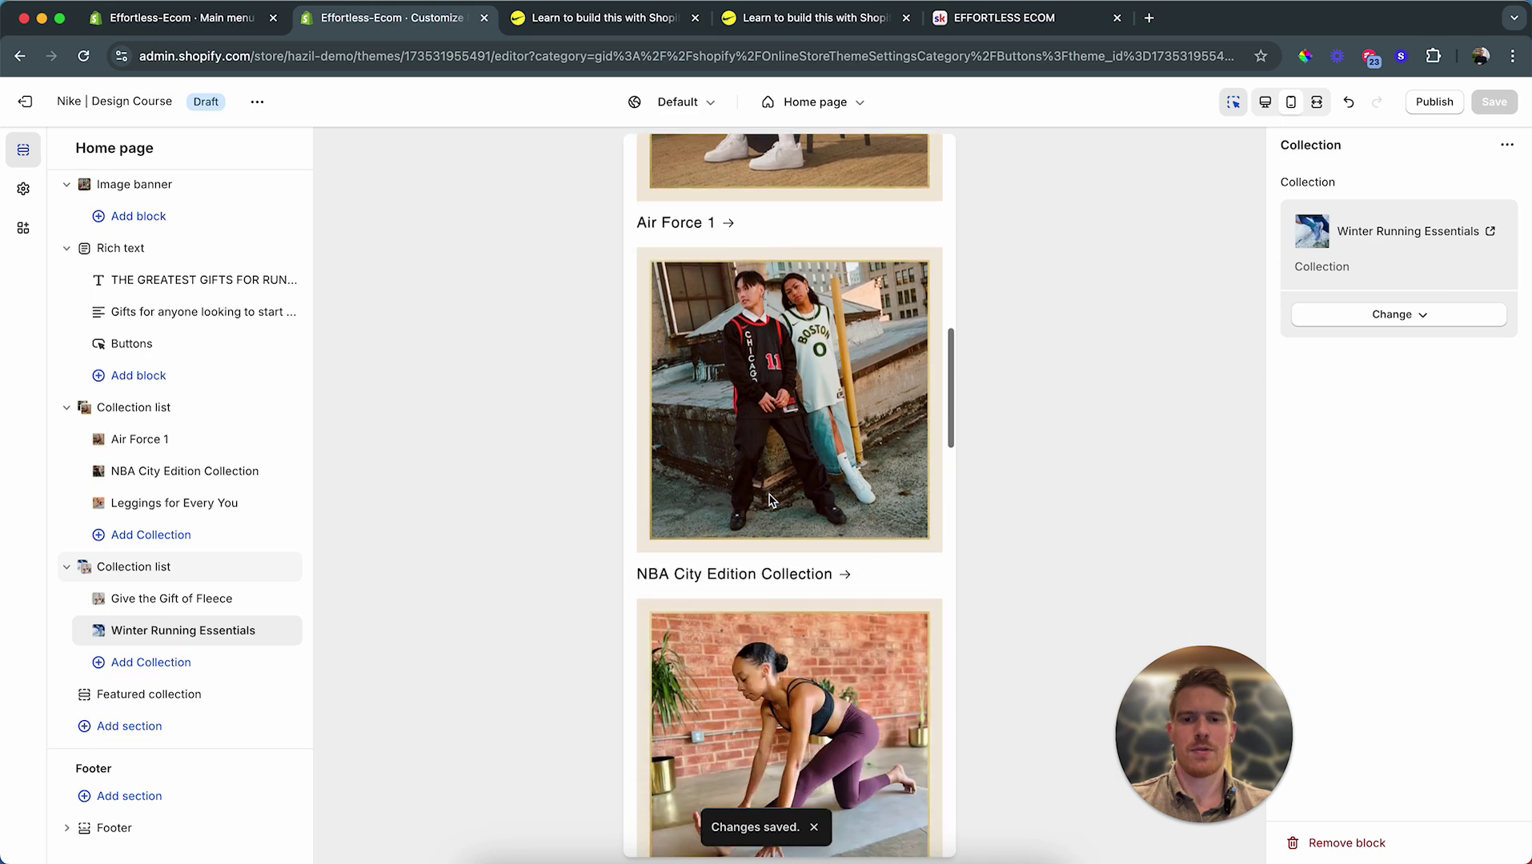
scroll(768, 501, down, 10)
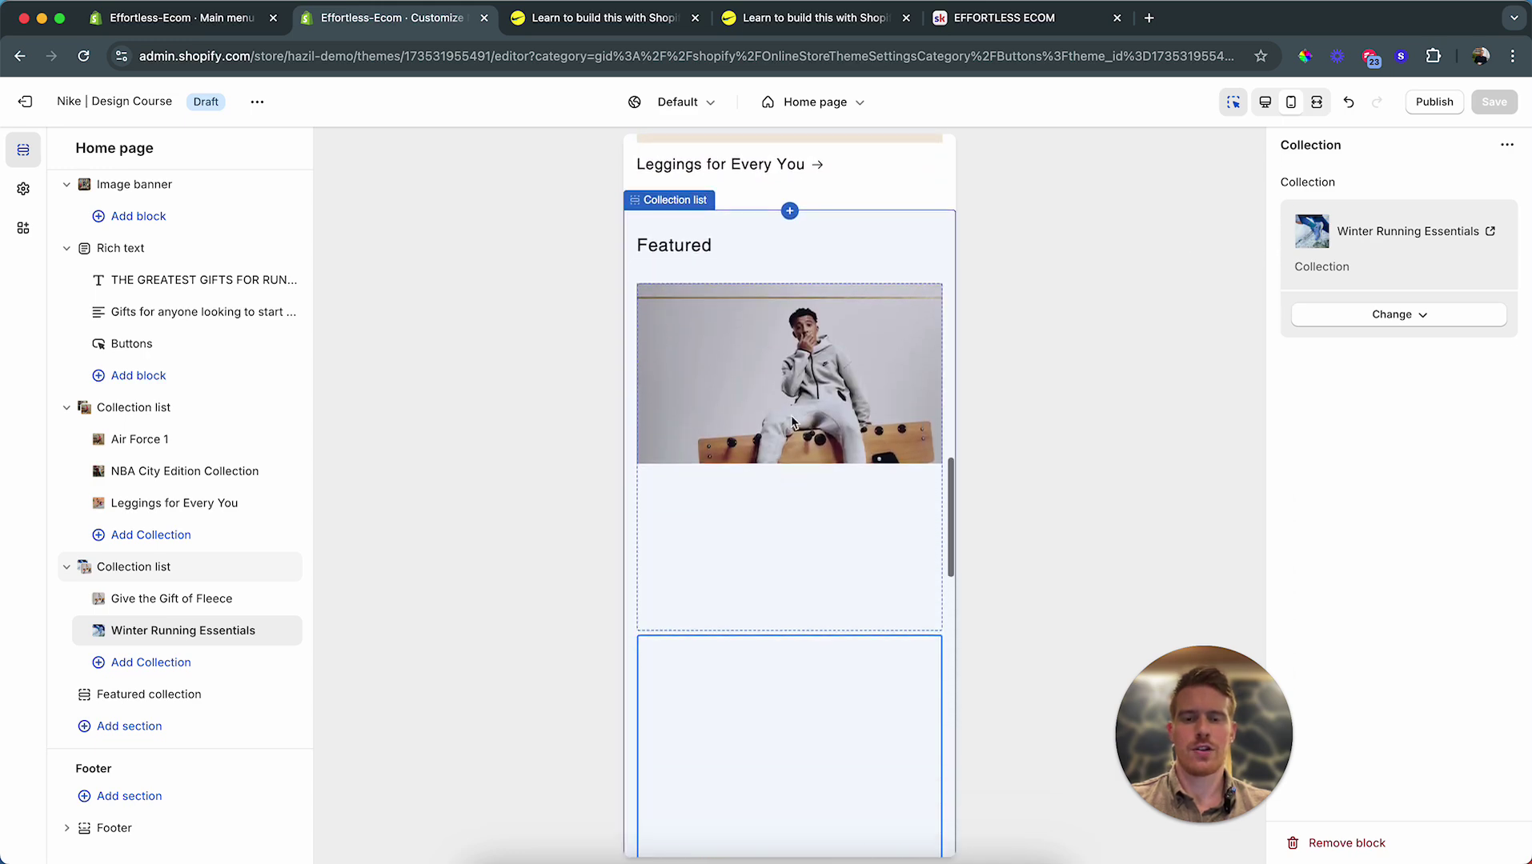
scroll(832, 320, down, 6)
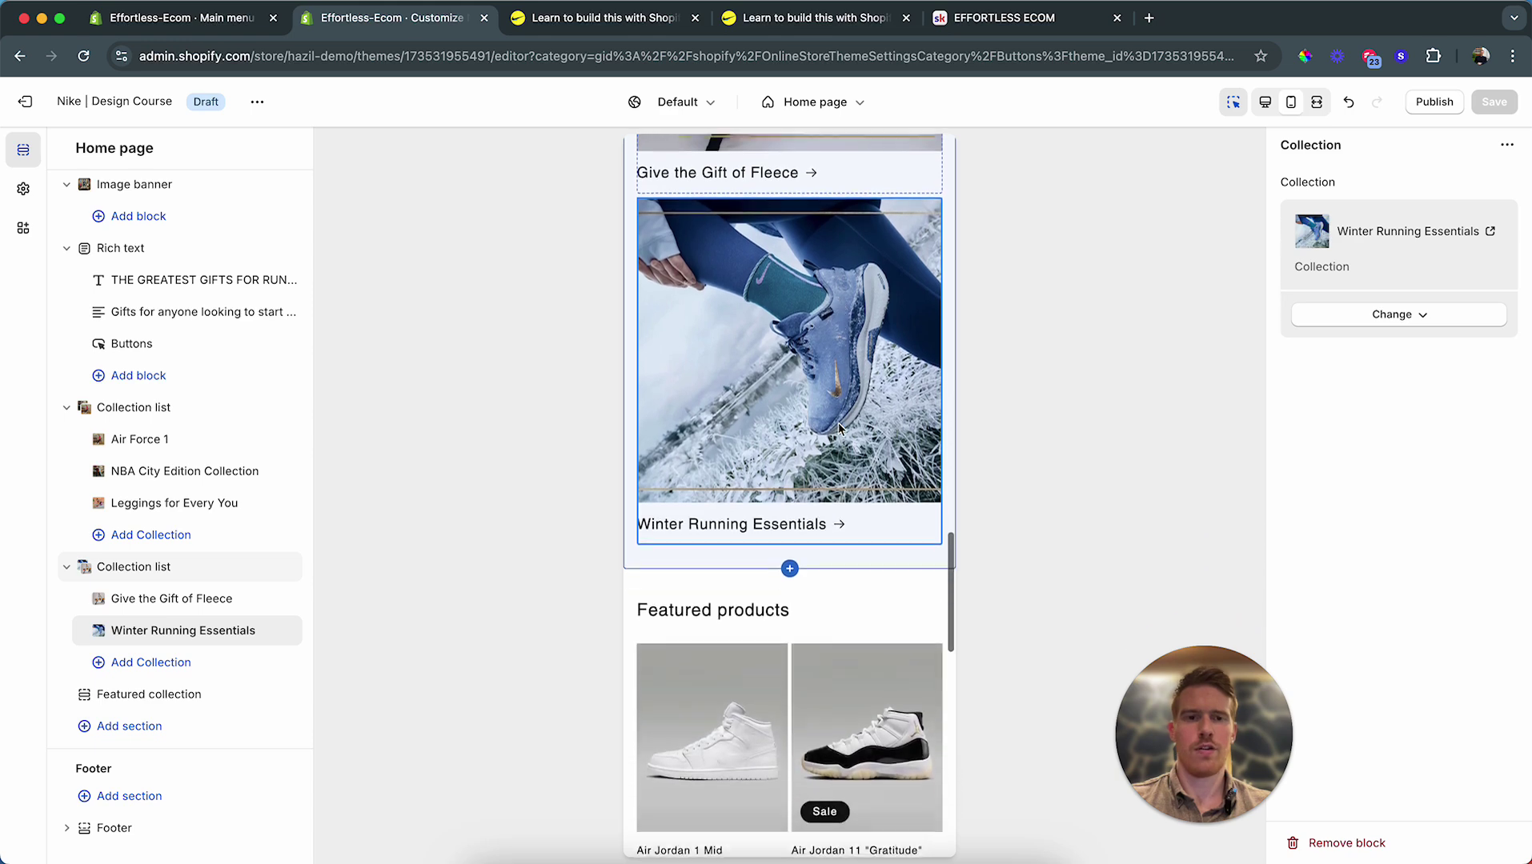
scroll(838, 422, up, 4)
scroll(840, 292, up, 6)
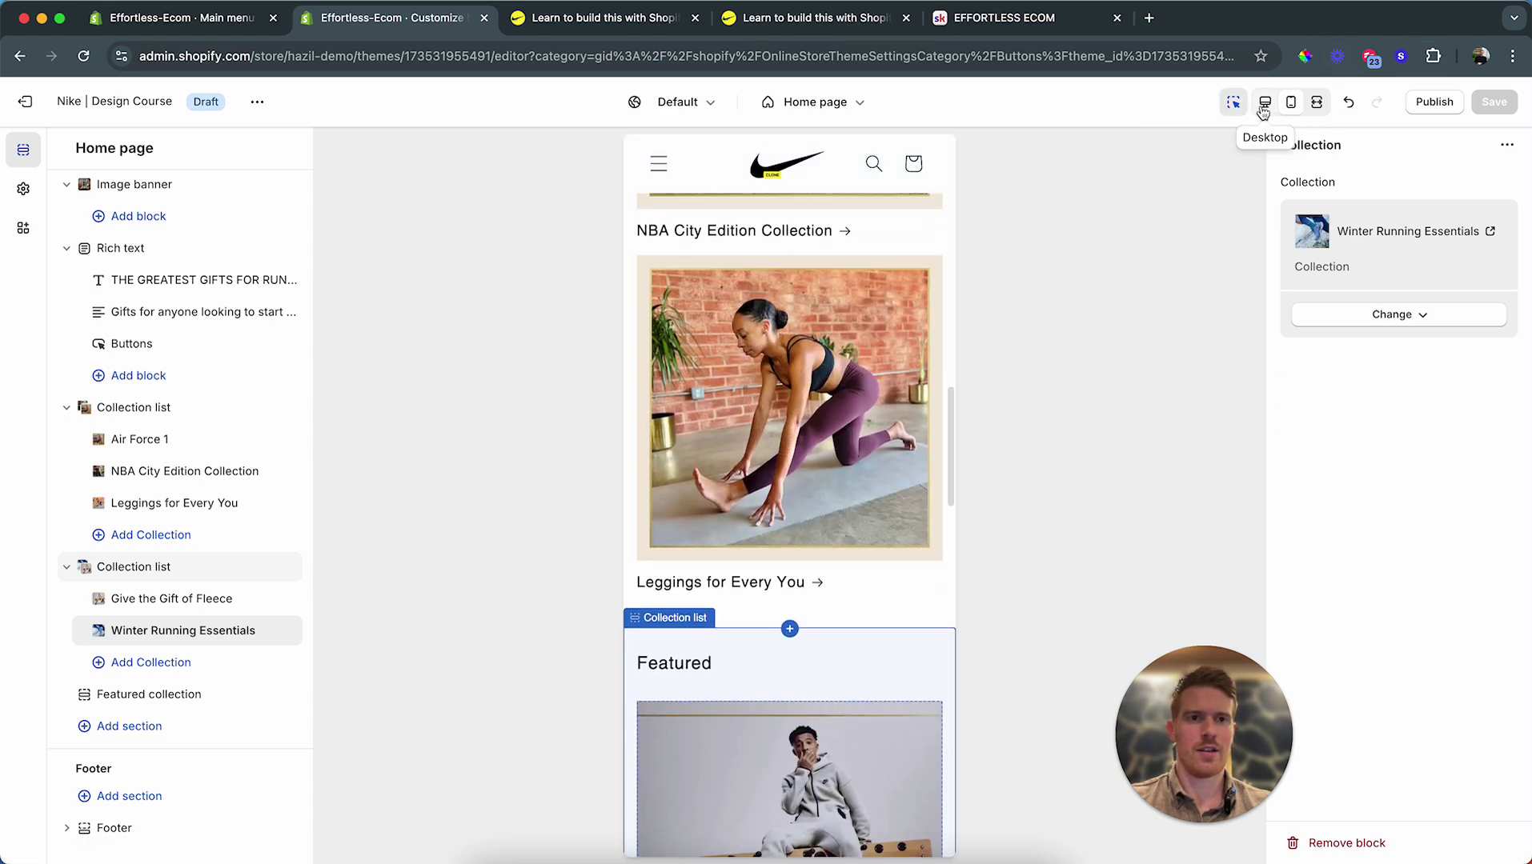
click(1265, 104)
scroll(865, 591, down, 5)
Step: Switch to the reference store and examine its Gifts by Price section below the Featured collections
click(600, 18)
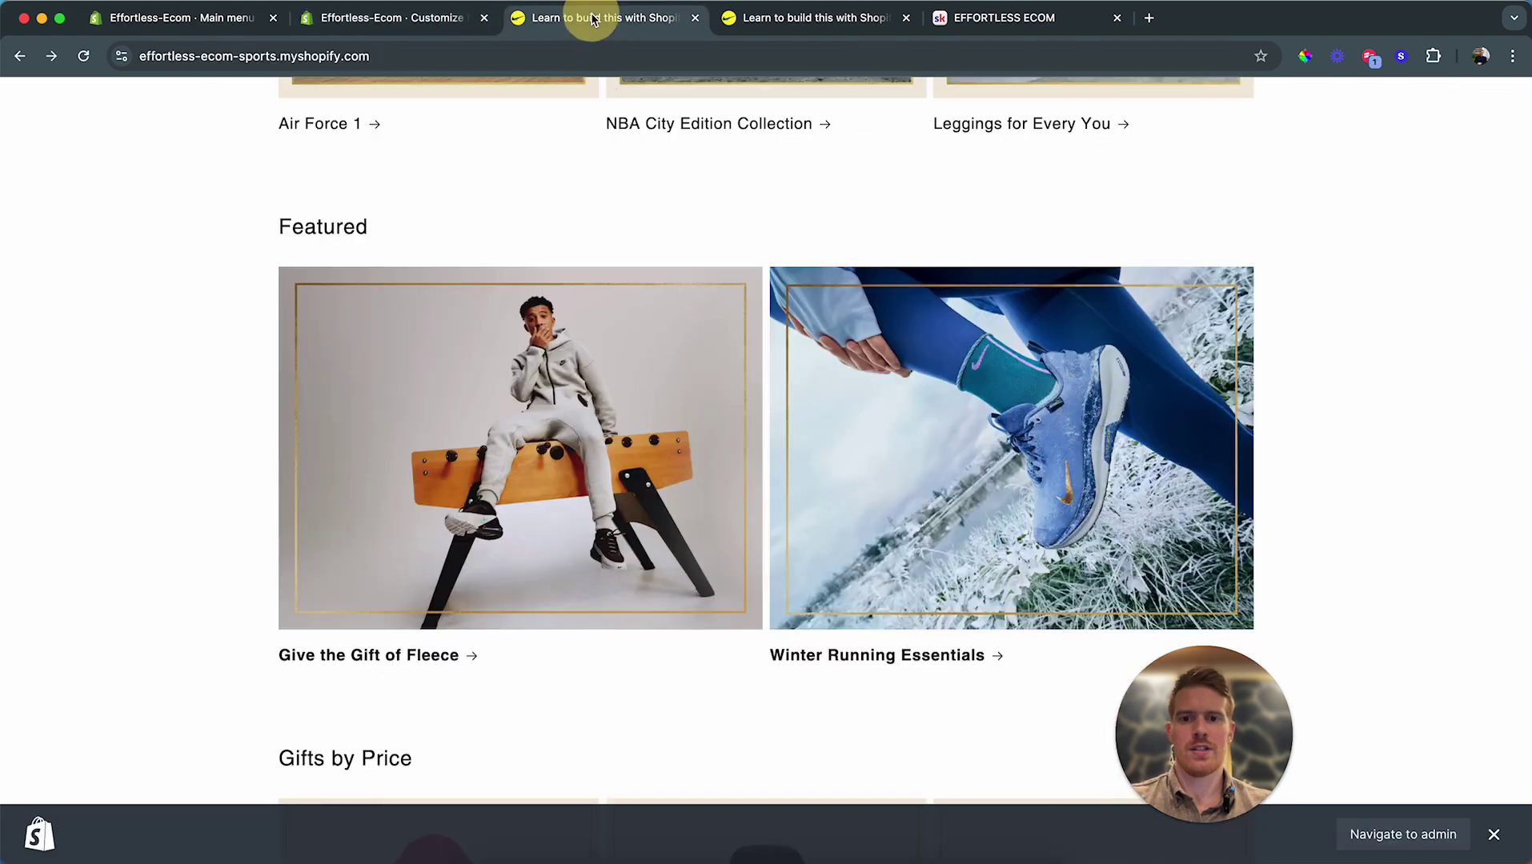
scroll(720, 516, down, 2)
scroll(720, 516, down, 4)
drag(301, 284, 494, 250)
click(492, 248)
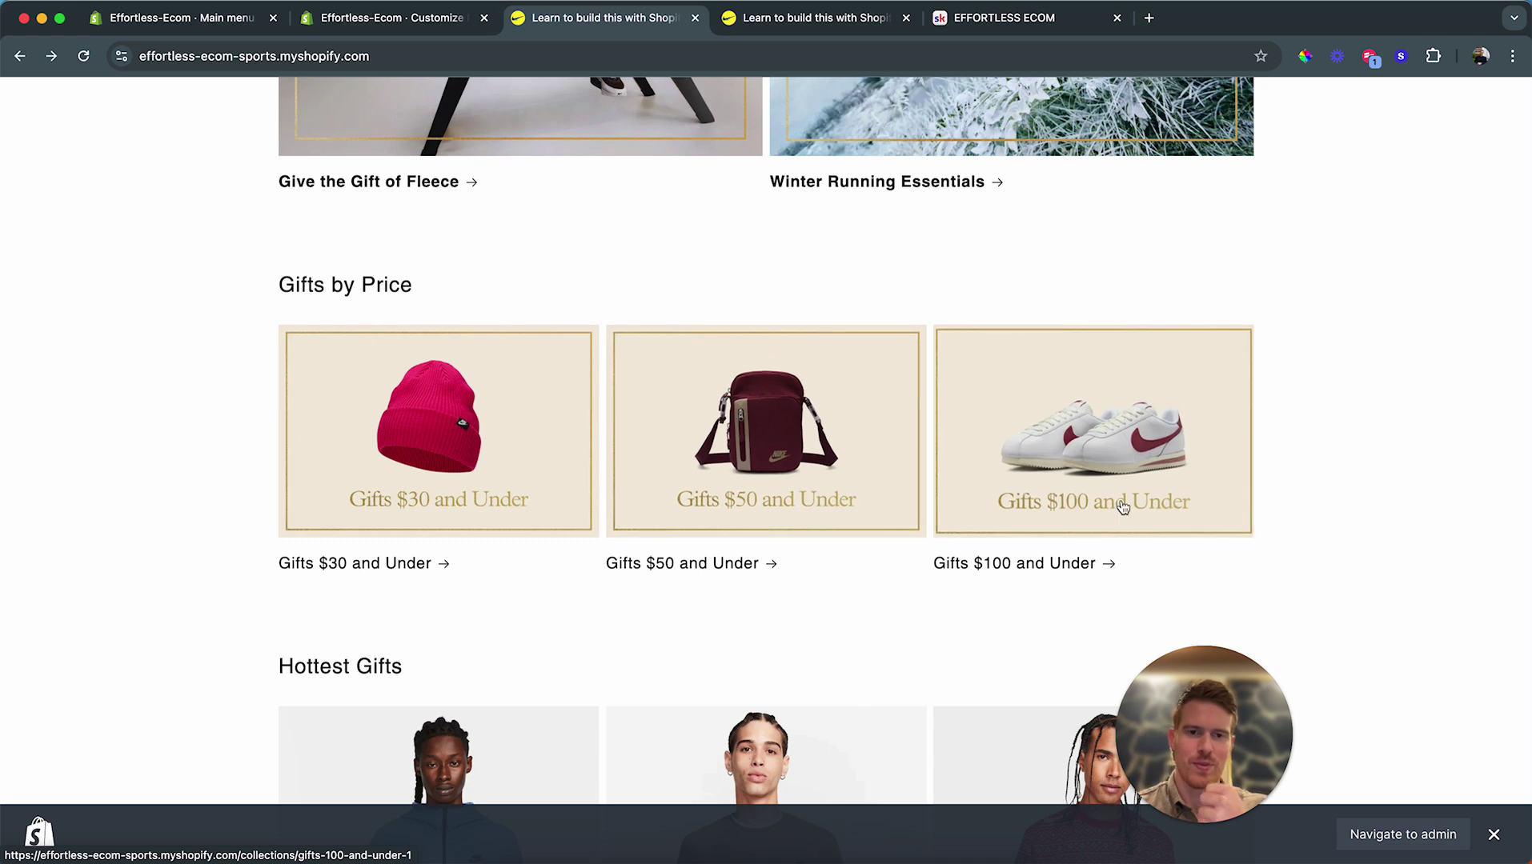
scroll(1013, 482, down, 2)
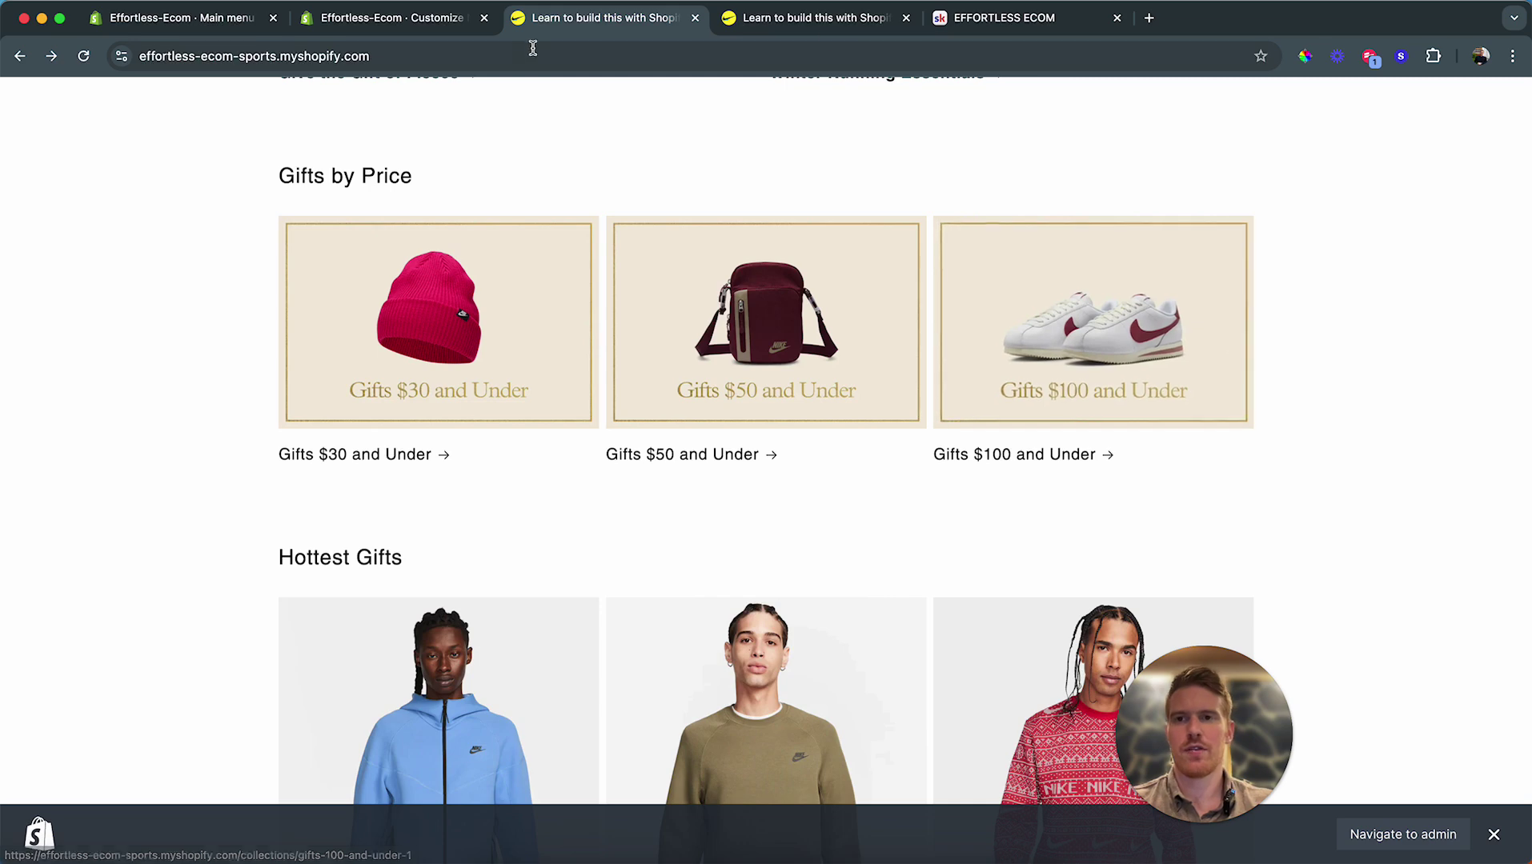
Step: Return to the theme editor and add a third Collection list section between the Featured list and the featured products
click(394, 18)
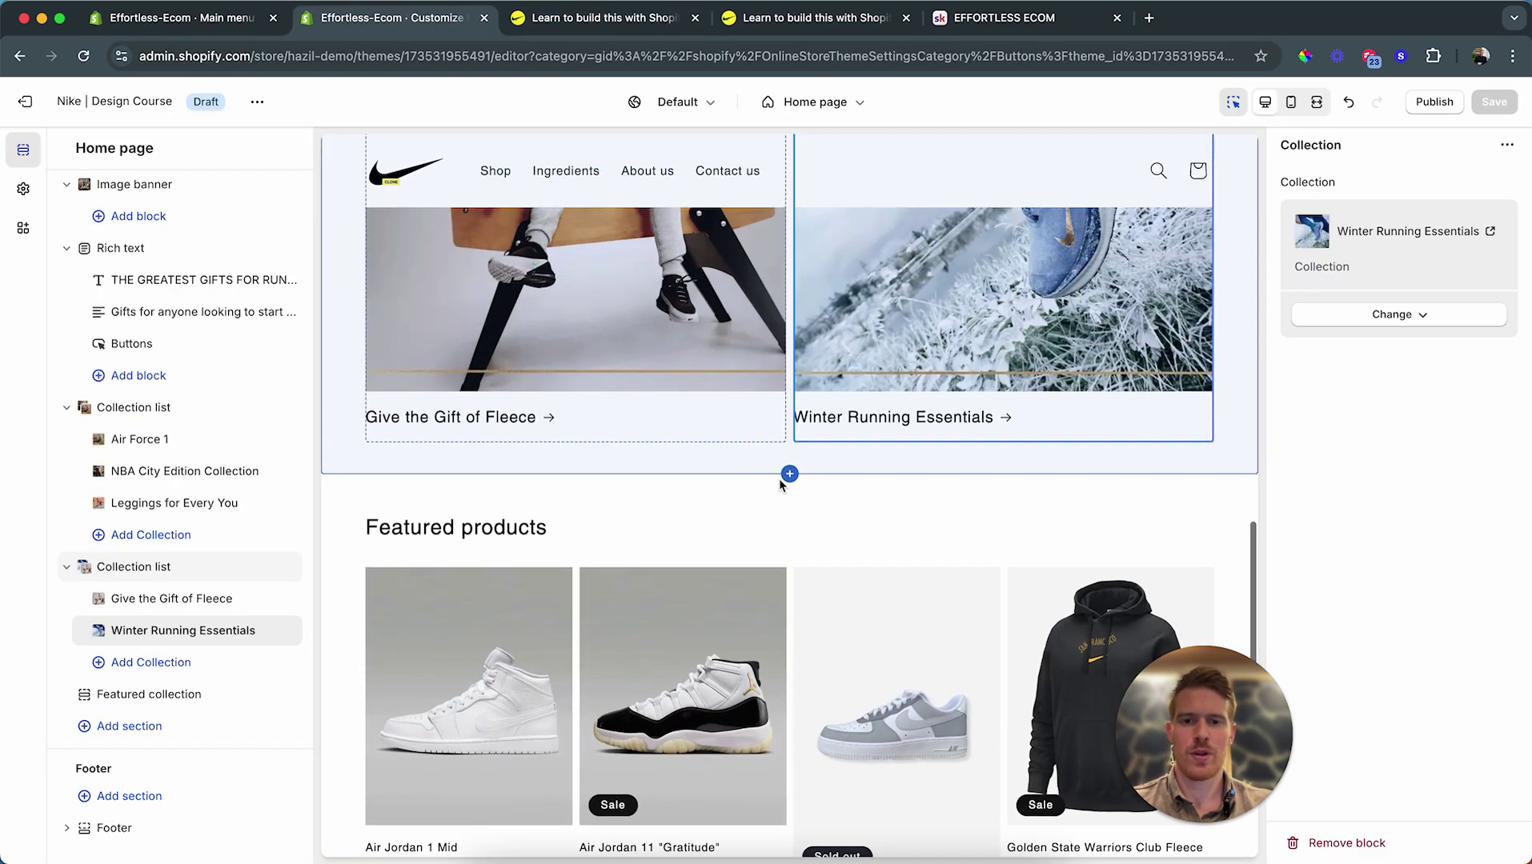
click(790, 475)
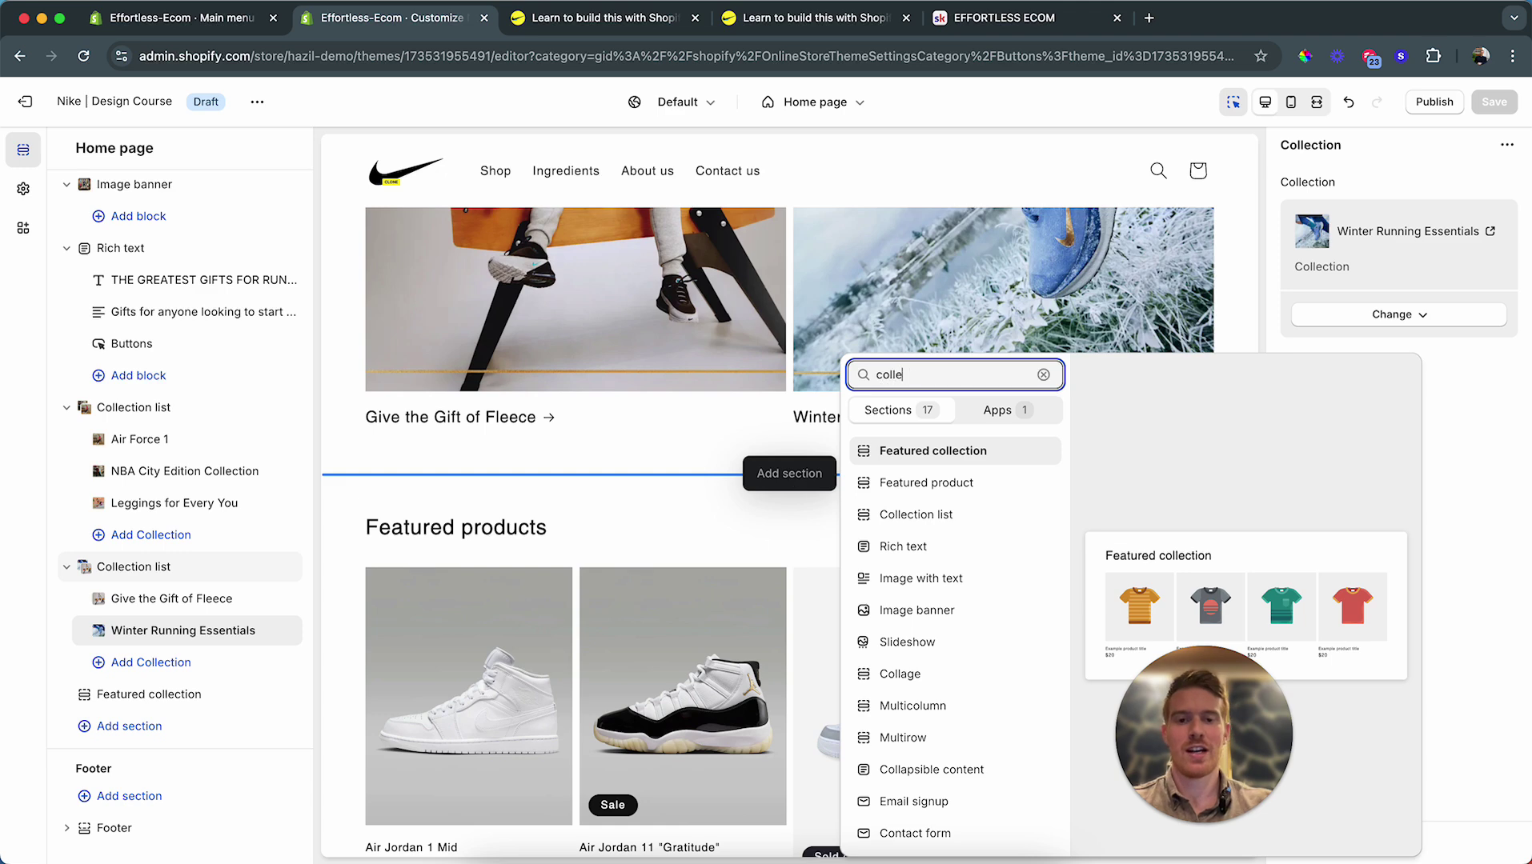
click(917, 452)
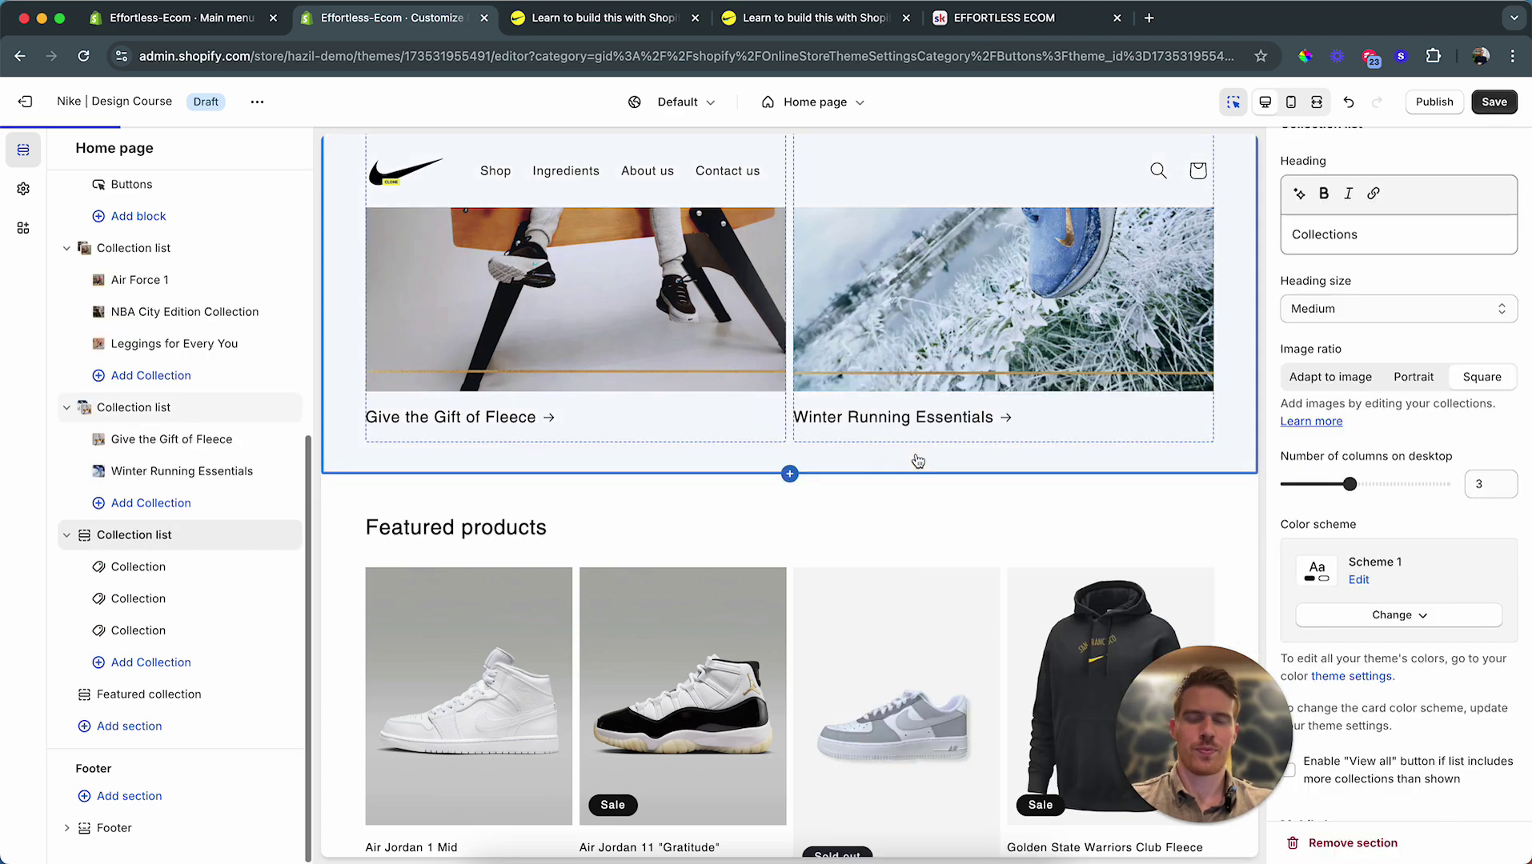
Step: Assign Gifts $30 and Under, Gifts $50 and Under, and Gifts $100 and Under to the new list's three blocks in that order
click(496, 514)
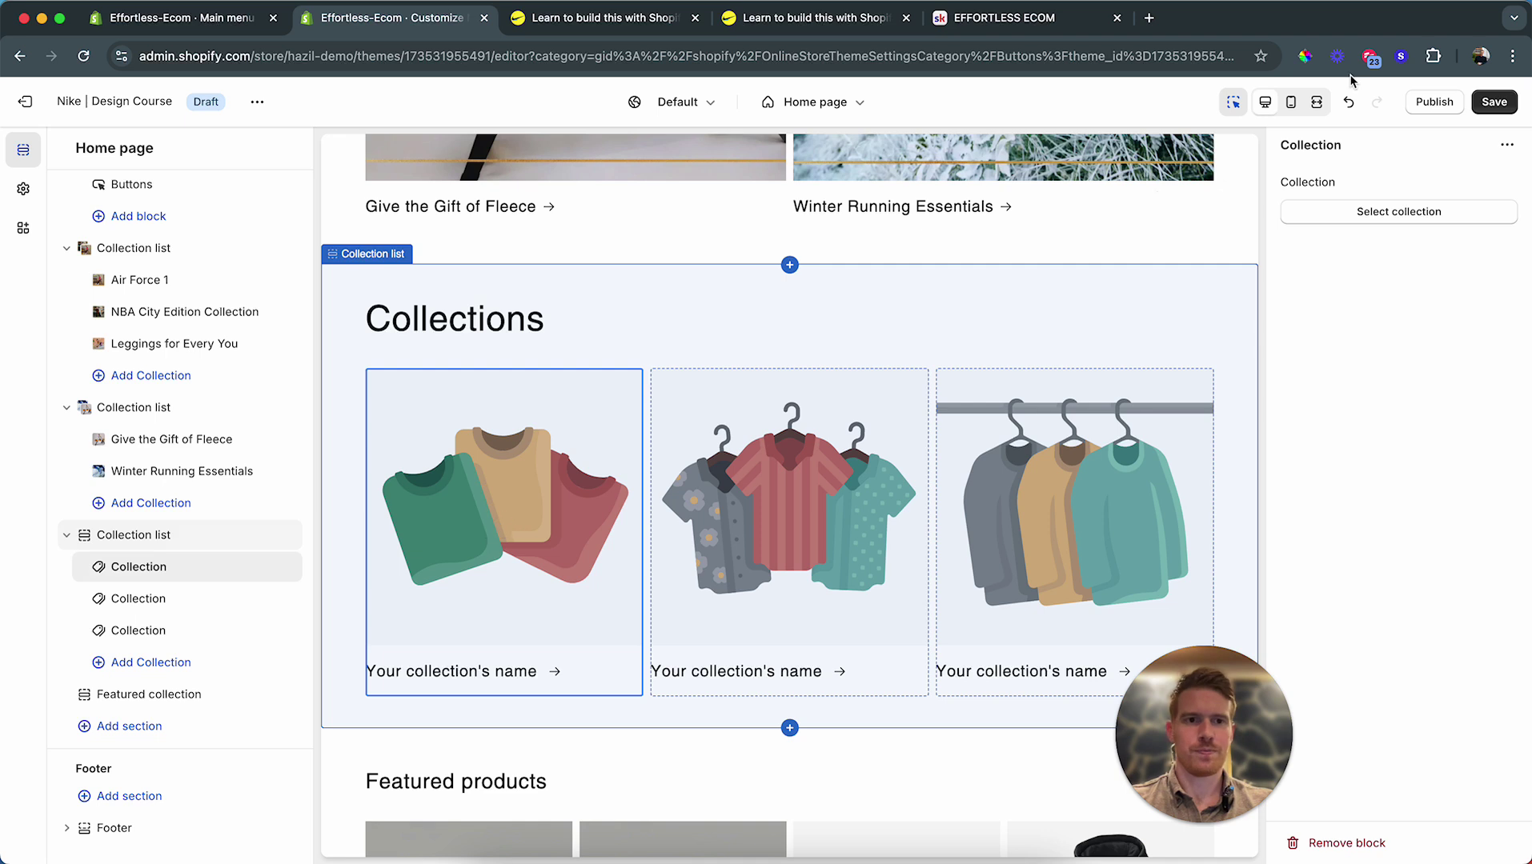
click(1397, 212)
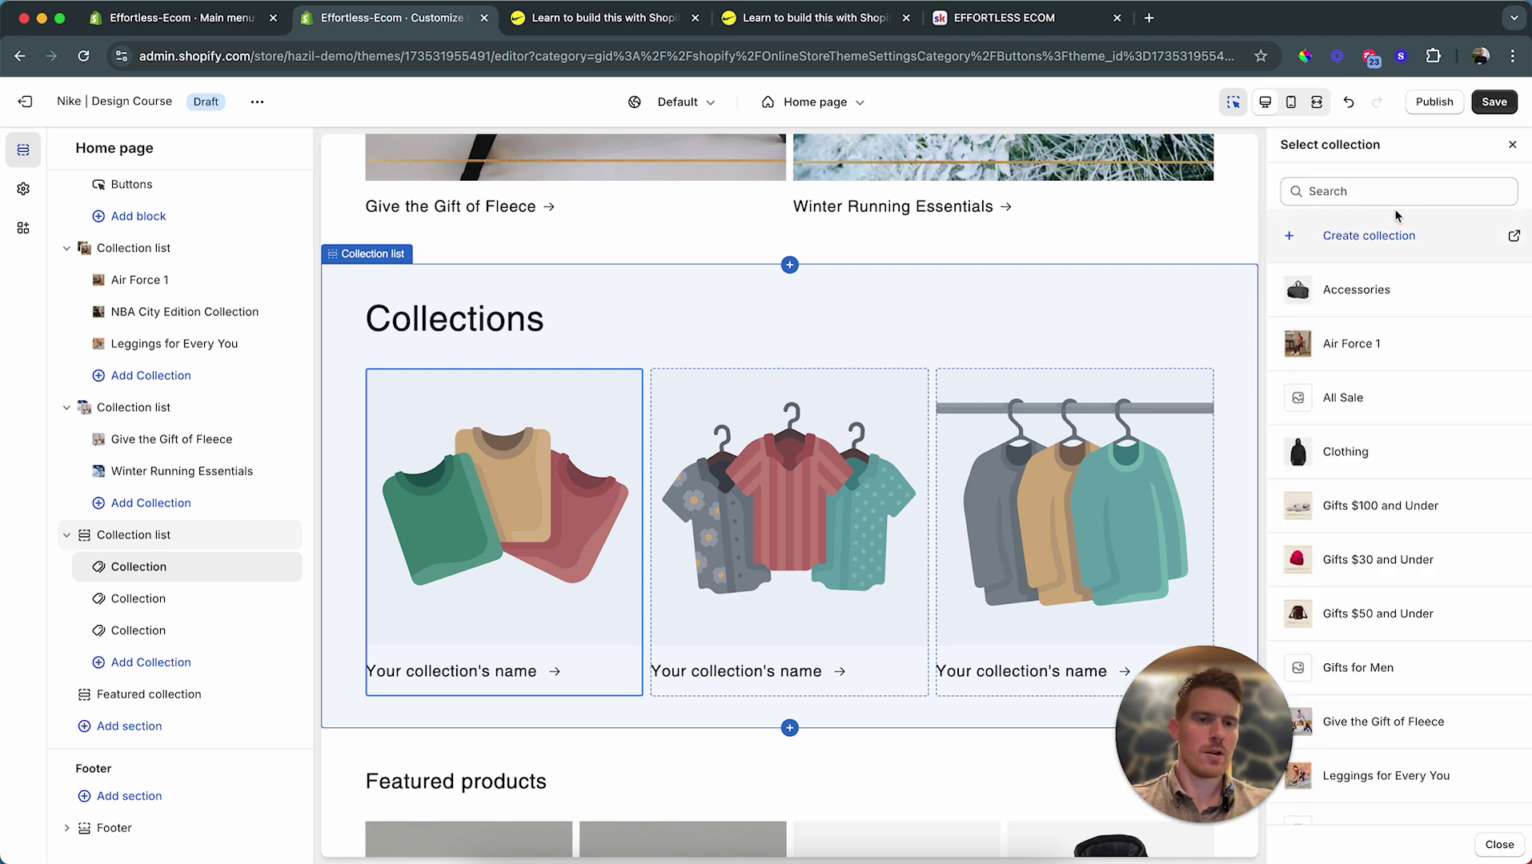
click(1372, 571)
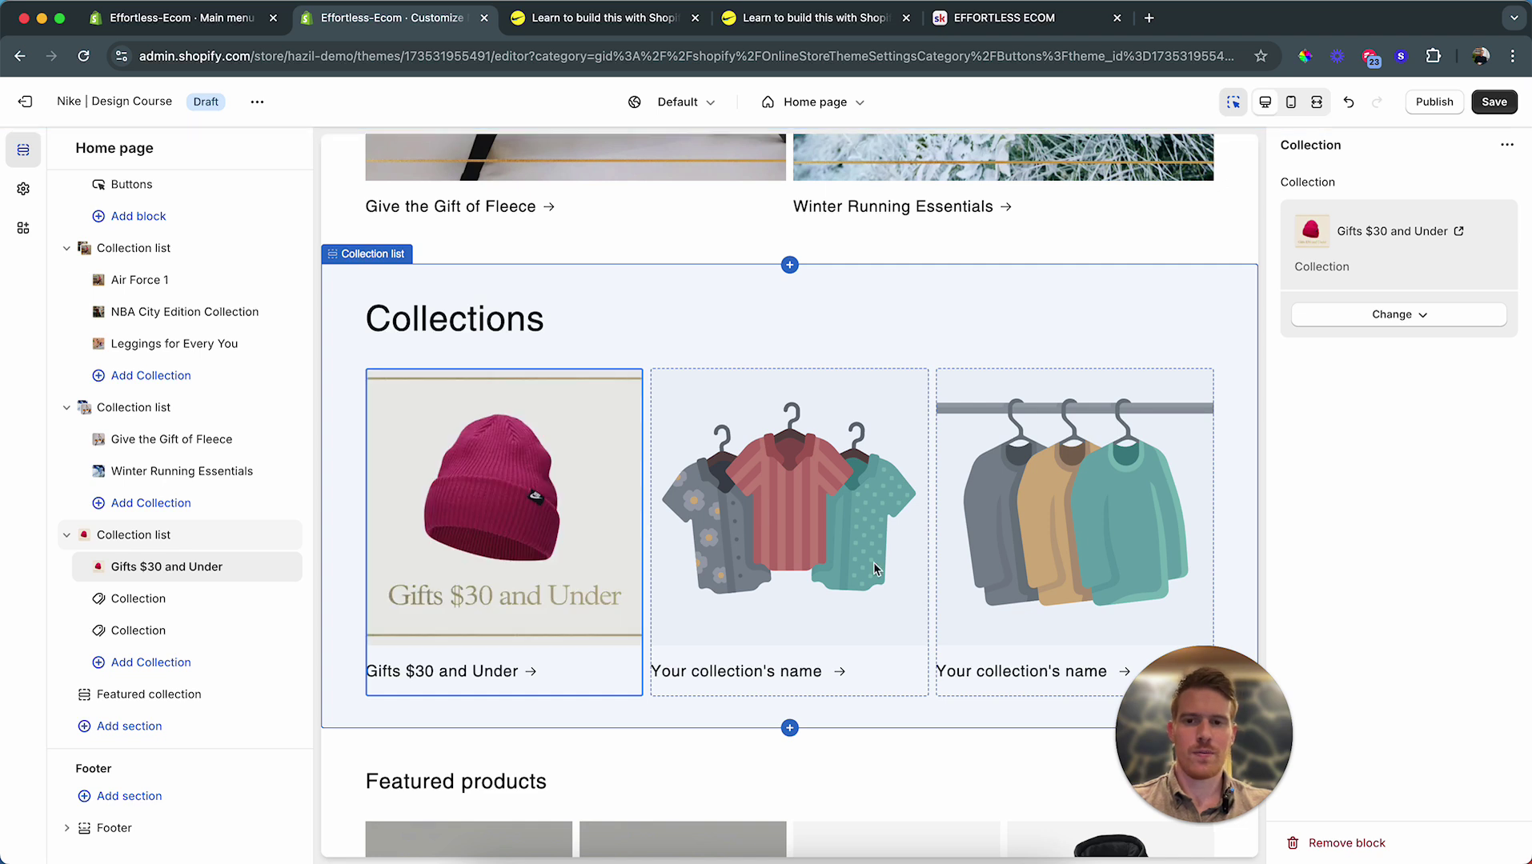
click(744, 500)
click(1351, 213)
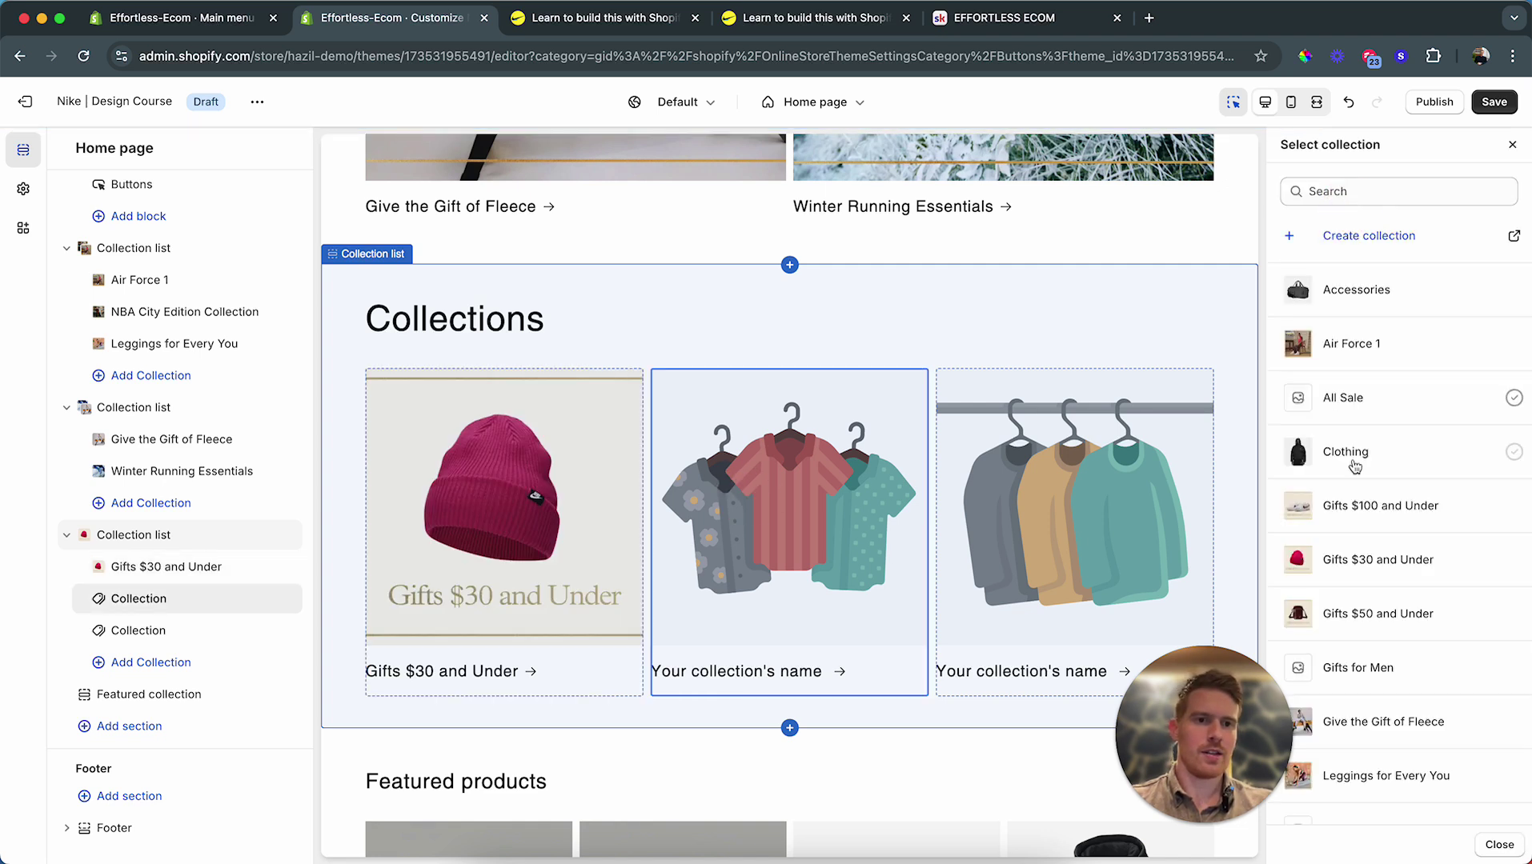
click(1373, 614)
click(1075, 512)
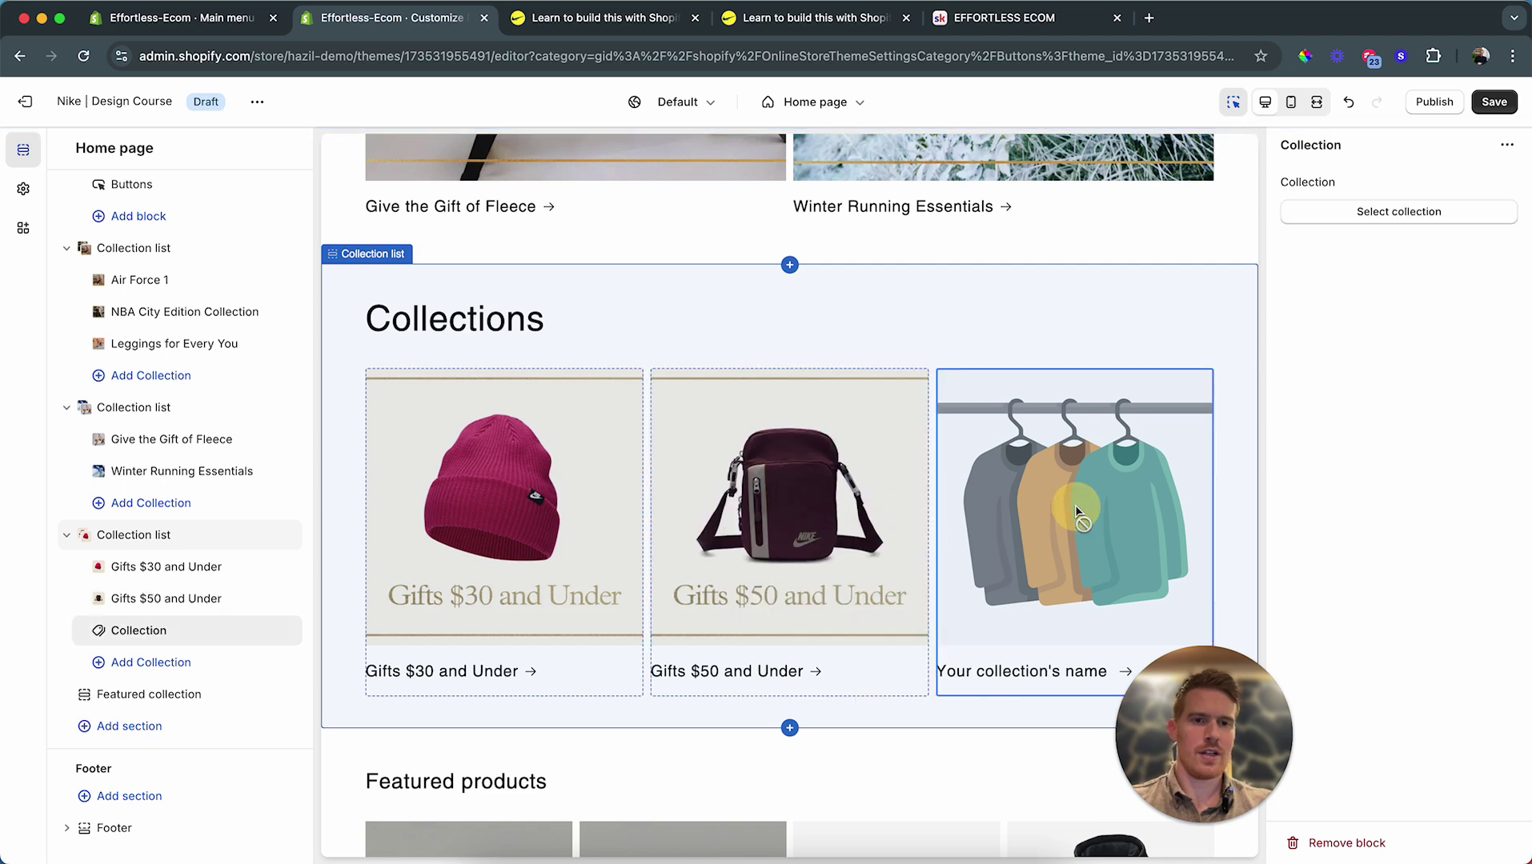
click(1369, 215)
click(1358, 512)
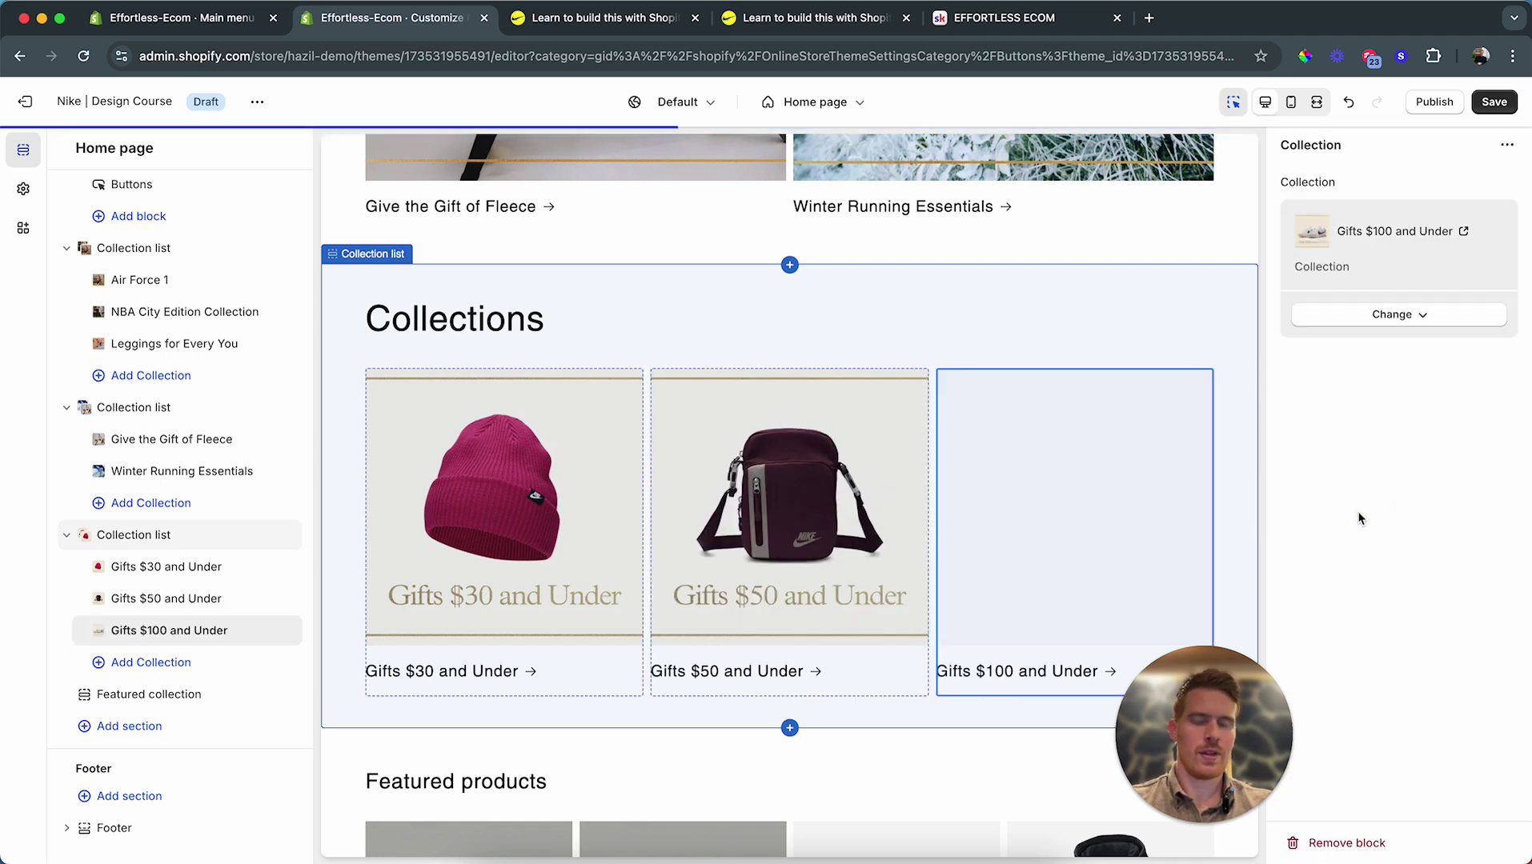
Step: Set the gifts list's image ratio to Adapt to image and compare it with the reference store
click(614, 306)
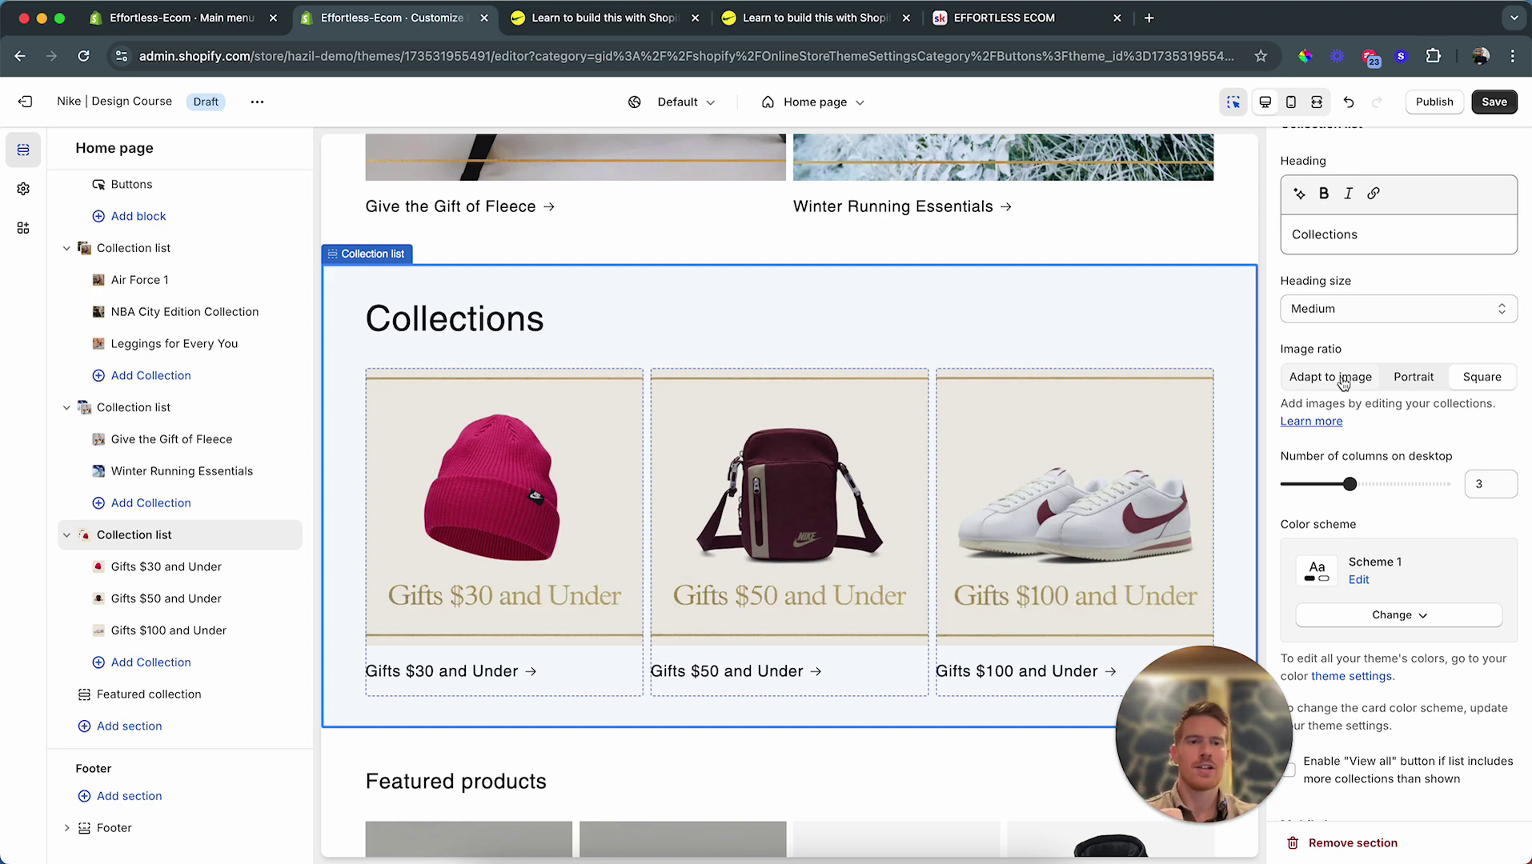
click(1344, 380)
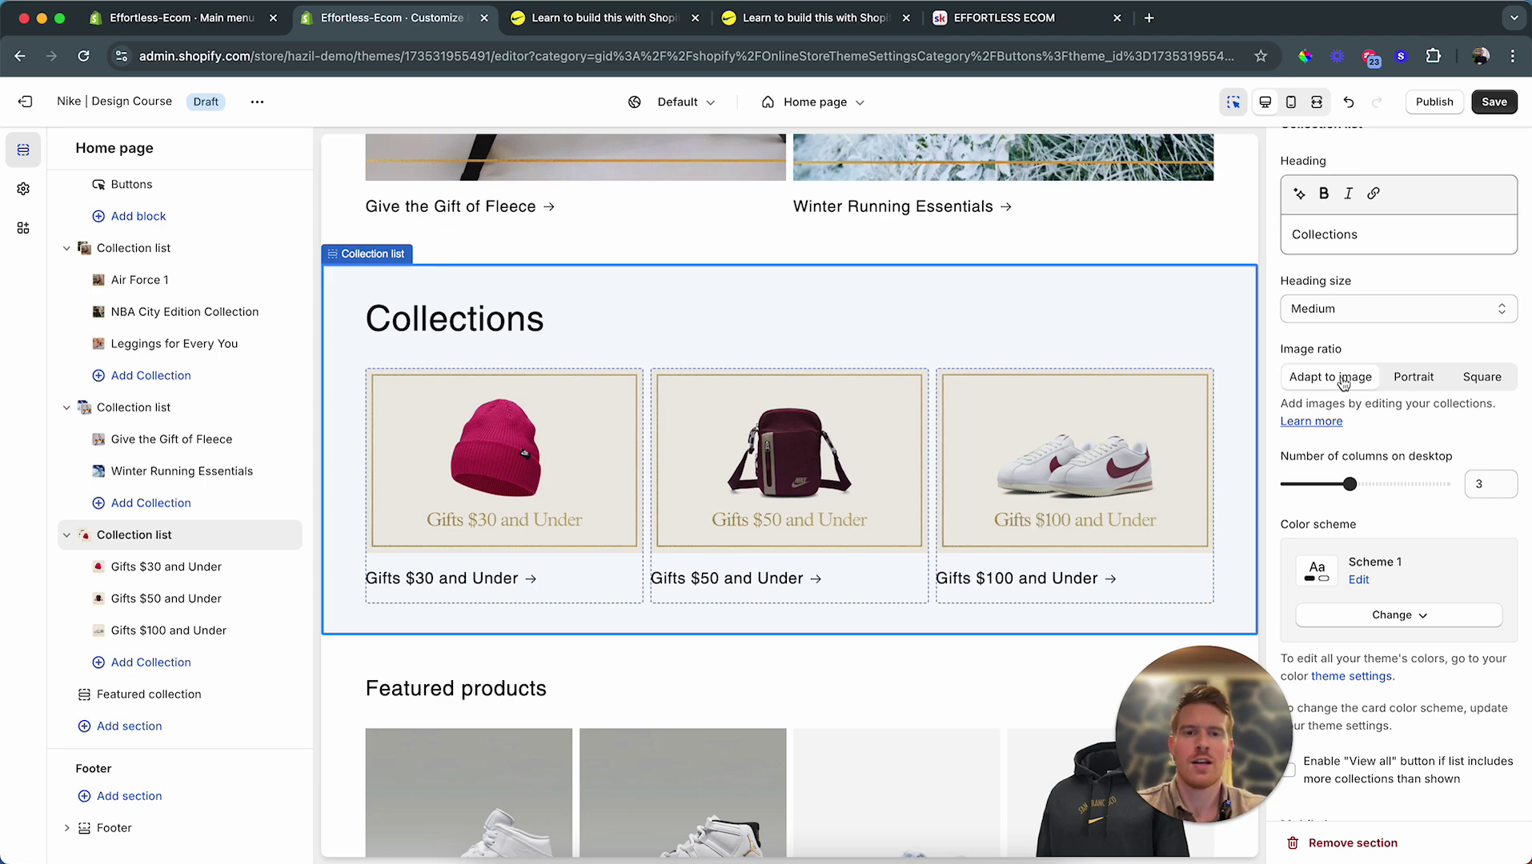
click(537, 30)
click(410, 16)
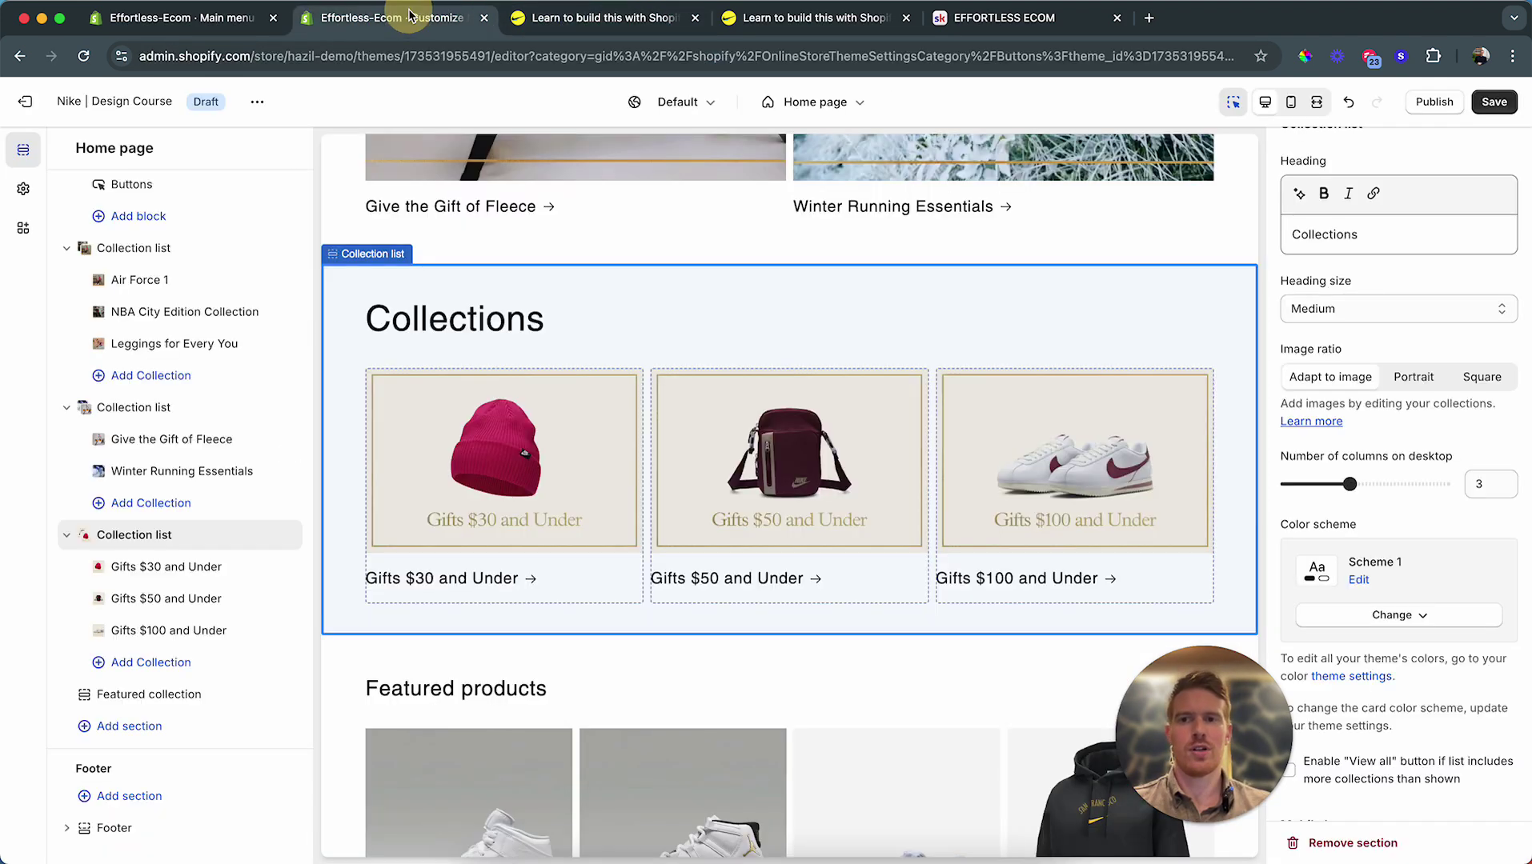
Step: Set the gifts list's heading to "Gifts by Price", checking the title in the reference store, and its heading size to Small
click(1393, 235)
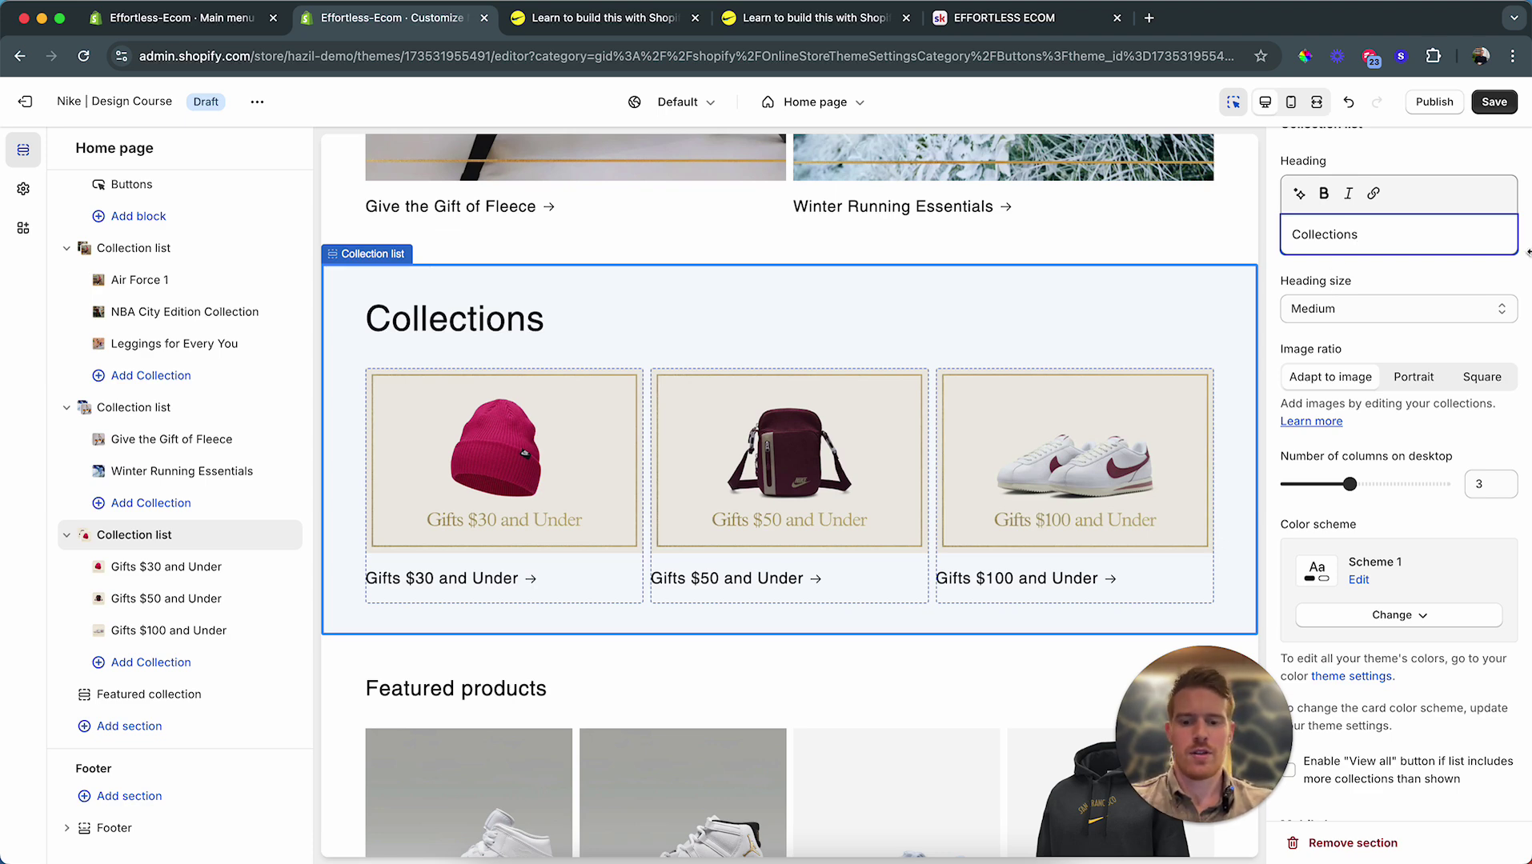
key(super+a)
text(G)
click(580, 18)
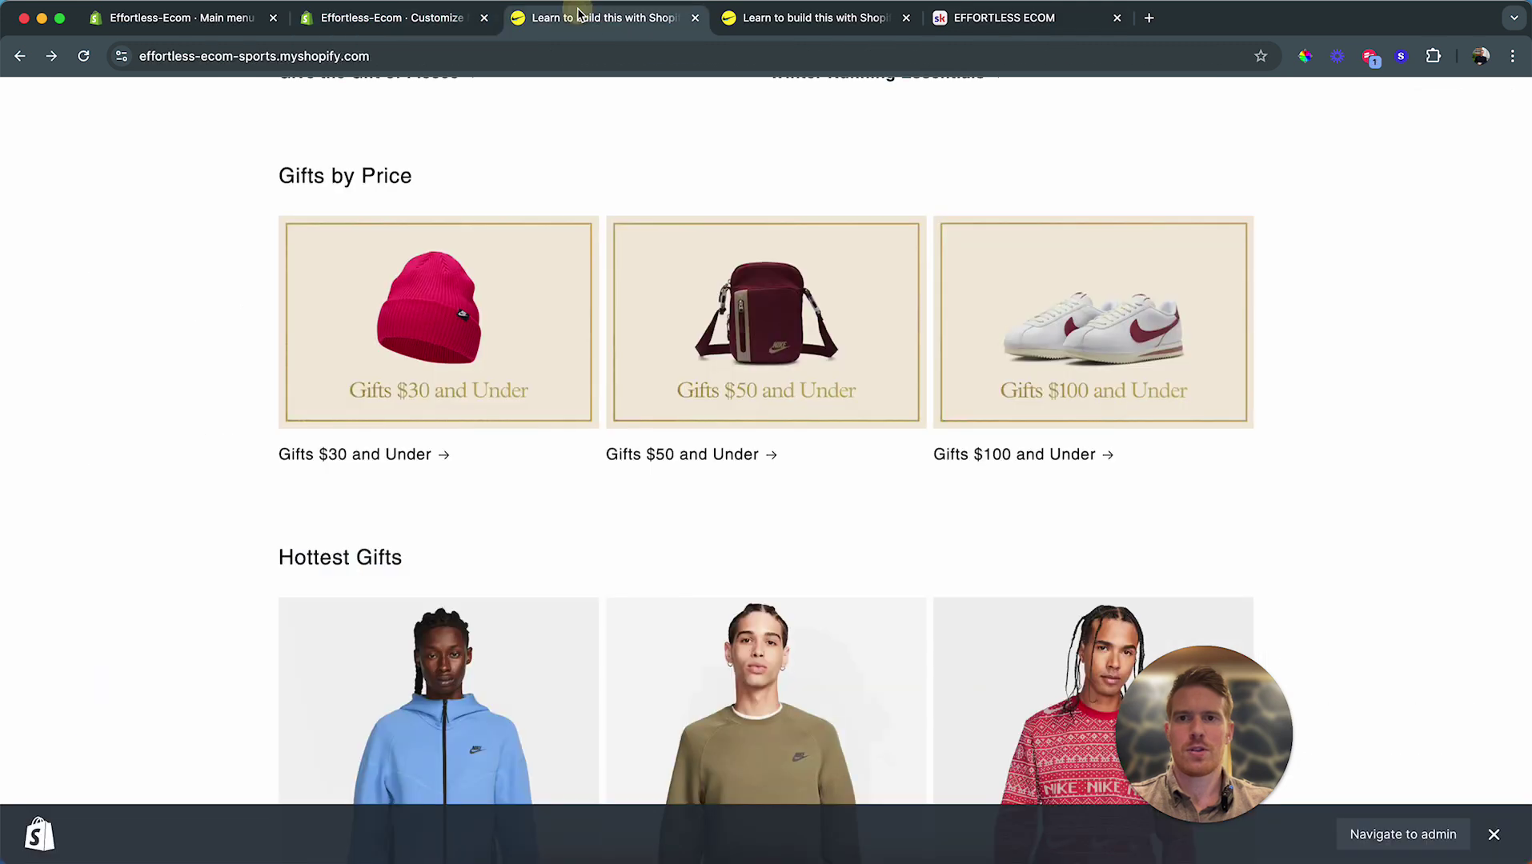
click(408, 22)
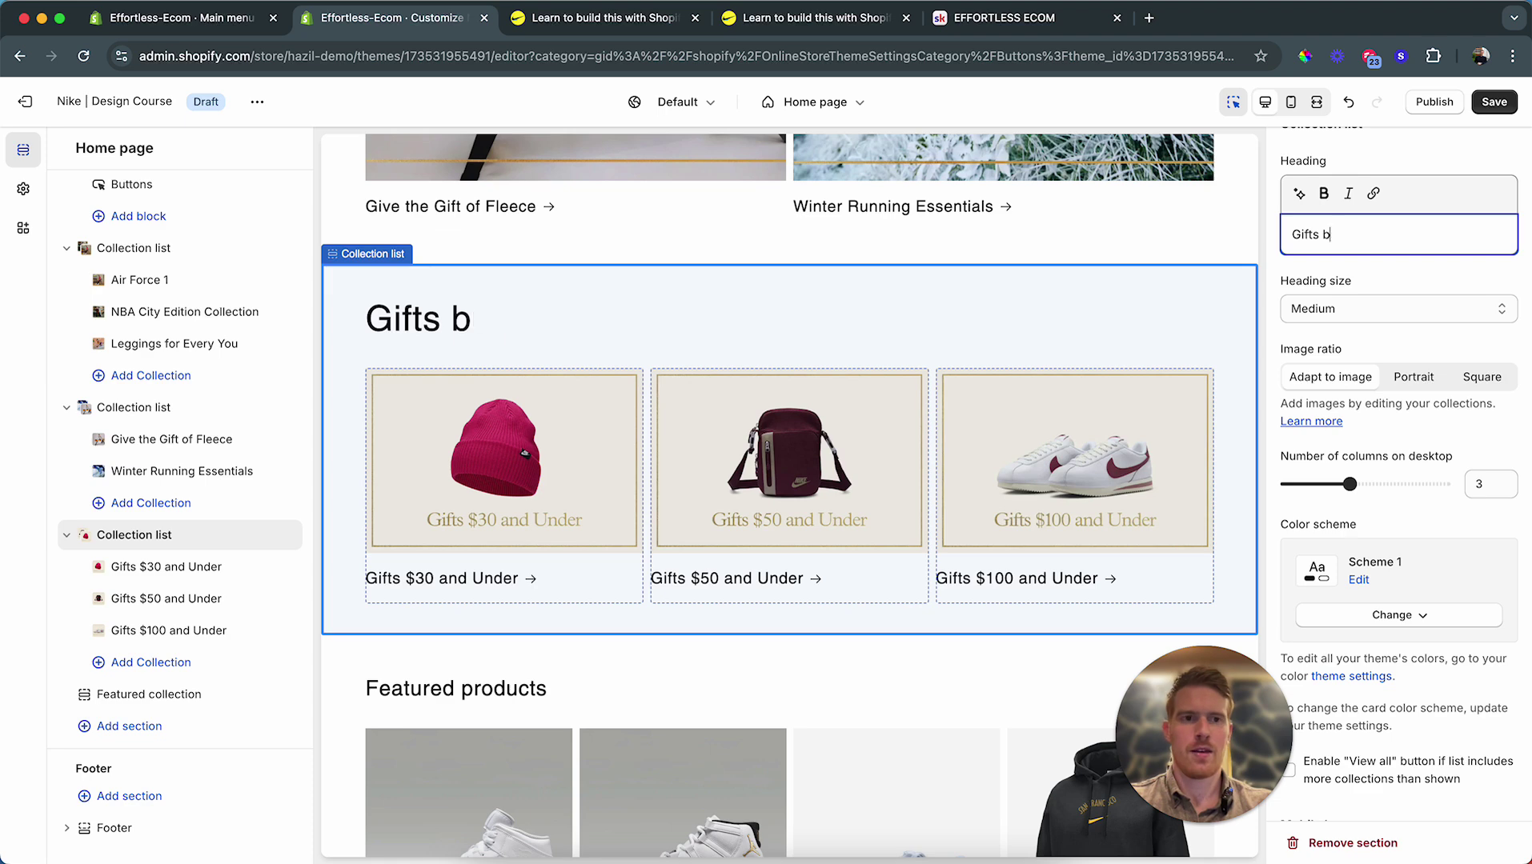
click(1338, 312)
click(1312, 290)
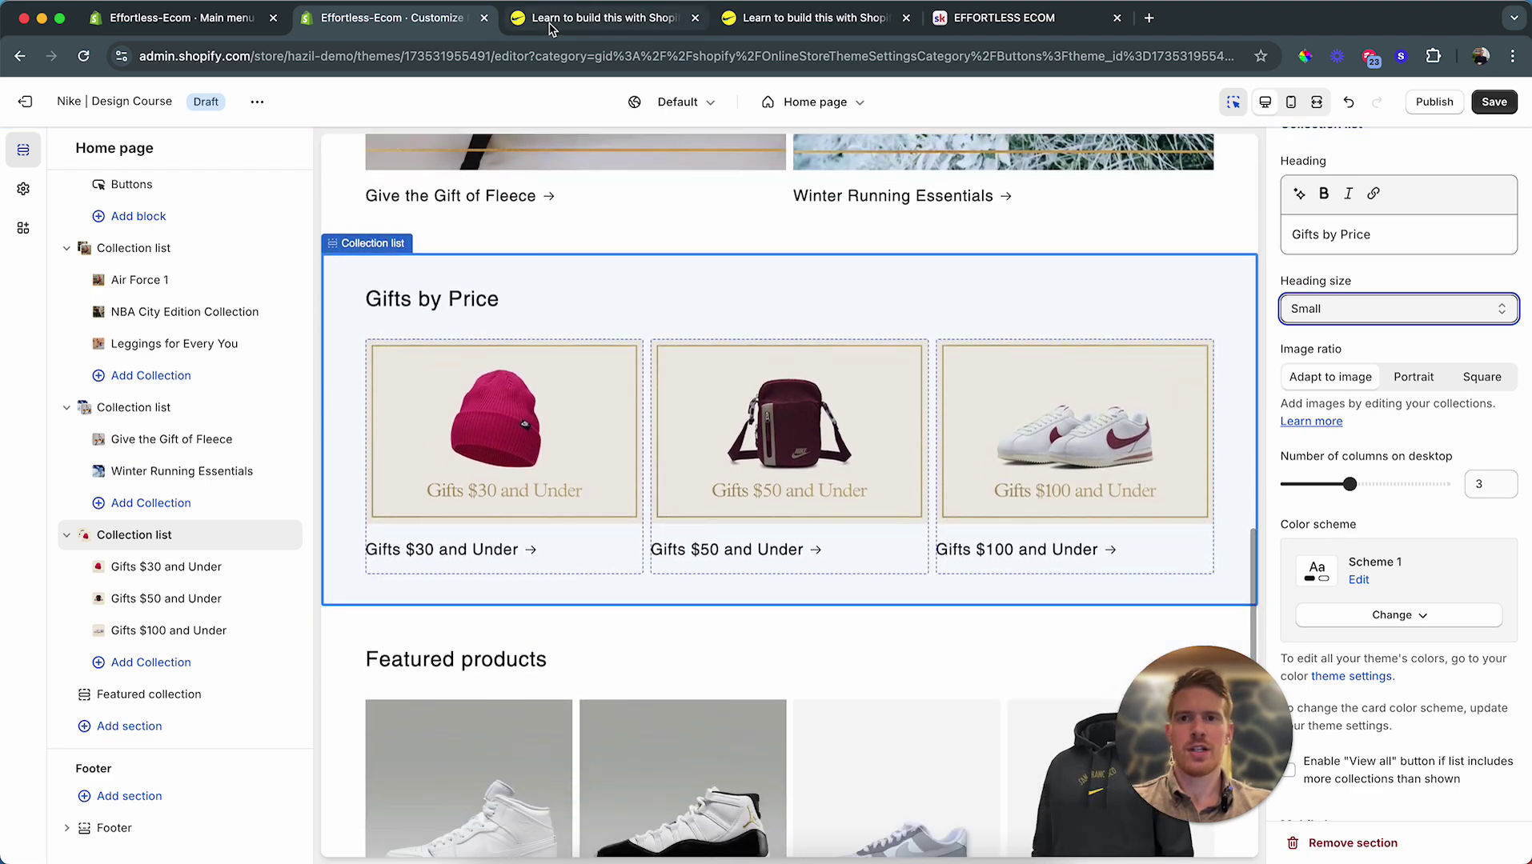
Step: Examine the reference store's Hottest Gifts product section below Gifts by Price, then return to the theme editor
click(551, 29)
scroll(575, 565, down, 6)
scroll(549, 384, up, 3)
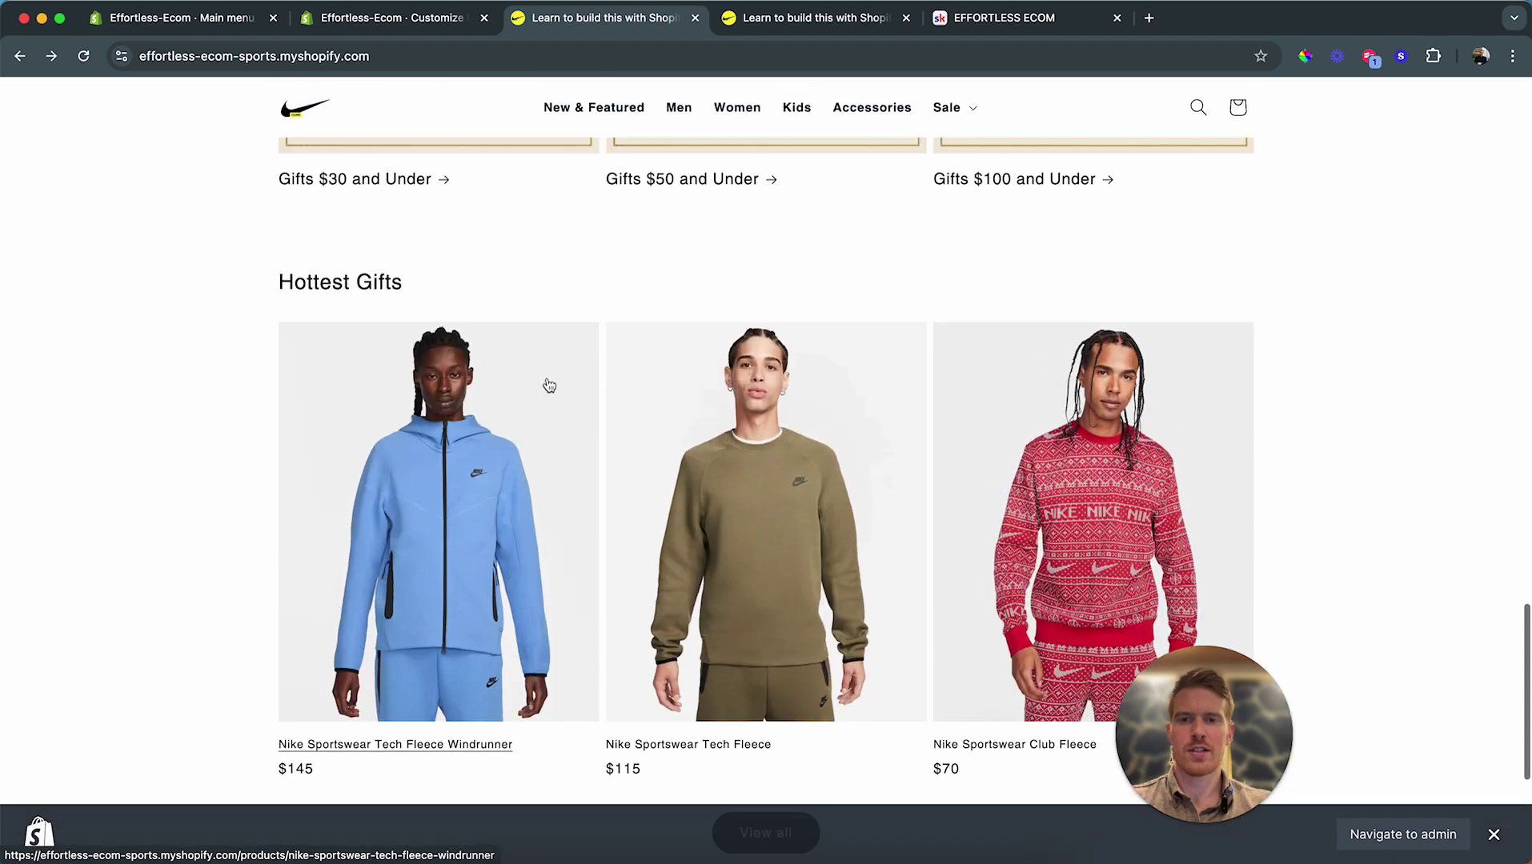
scroll(558, 274, down, 1)
click(404, 21)
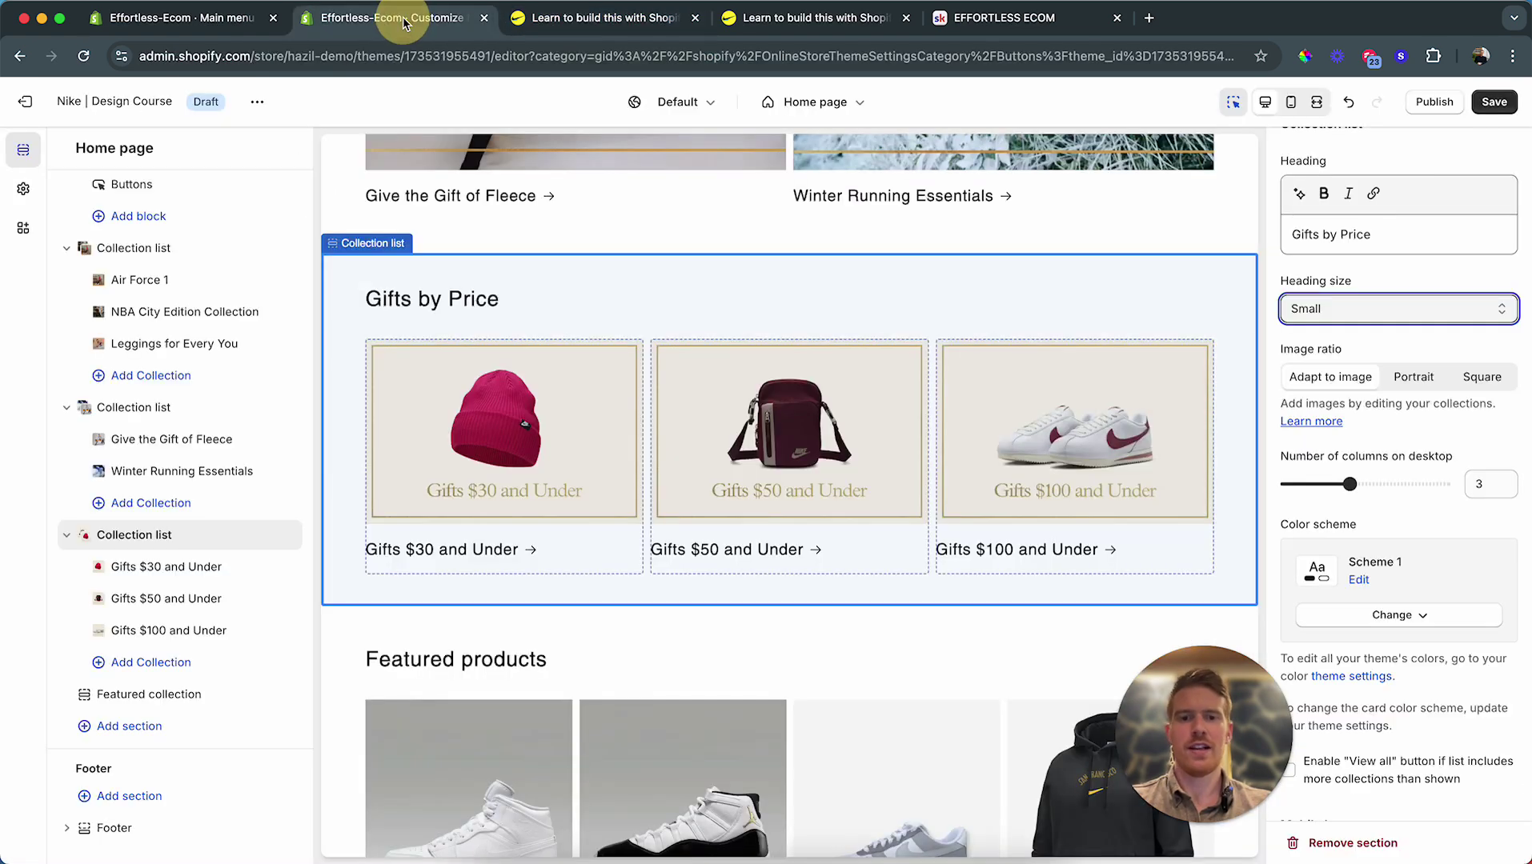
Step: Add a Featured collection section at the end of the home page template, searching the section list for "collection"
scroll(761, 546, down, 2)
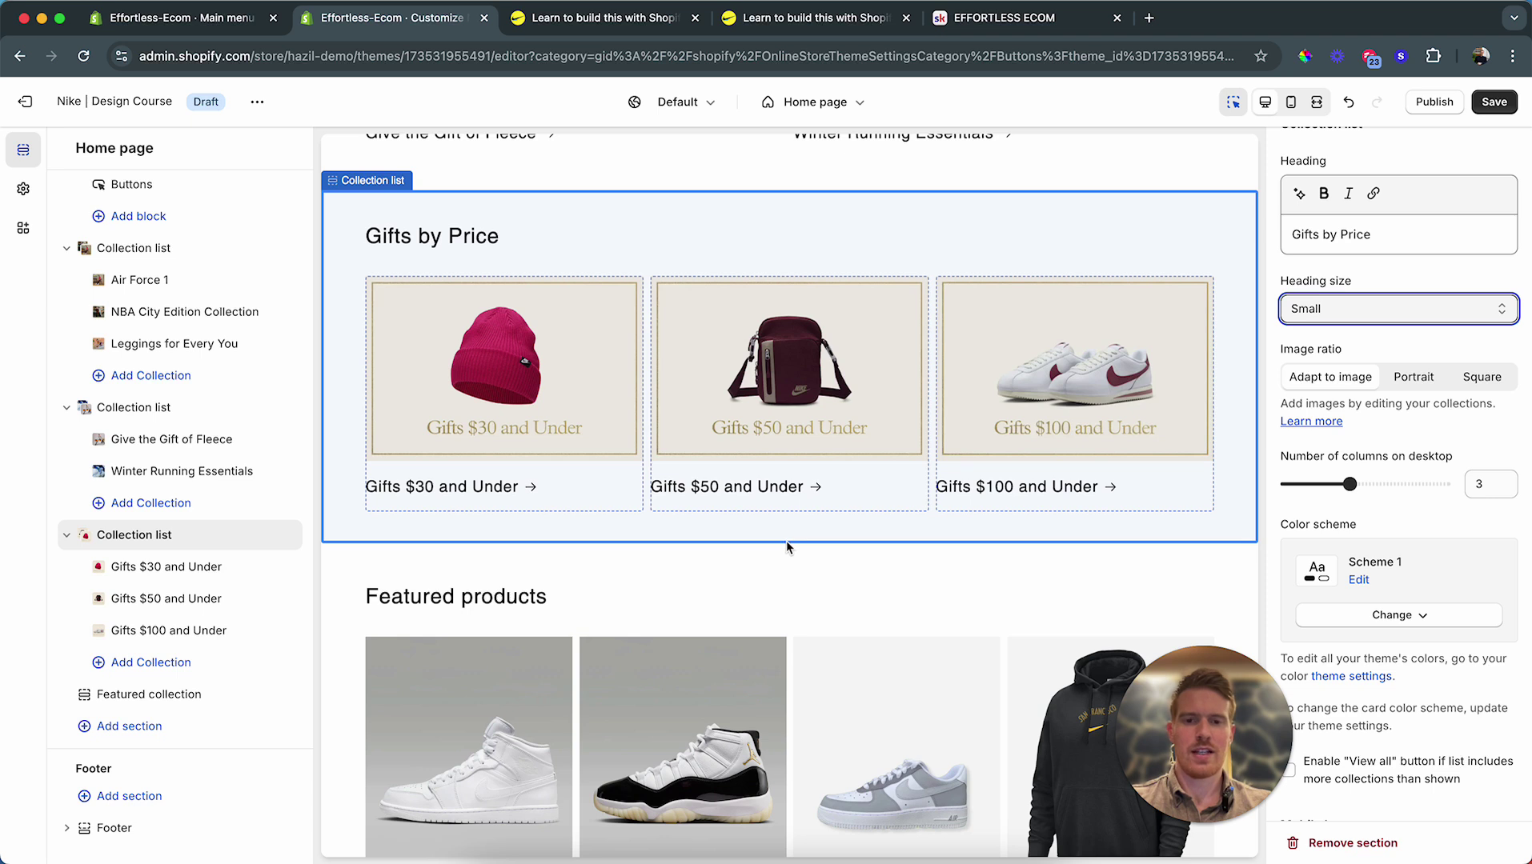
click(785, 556)
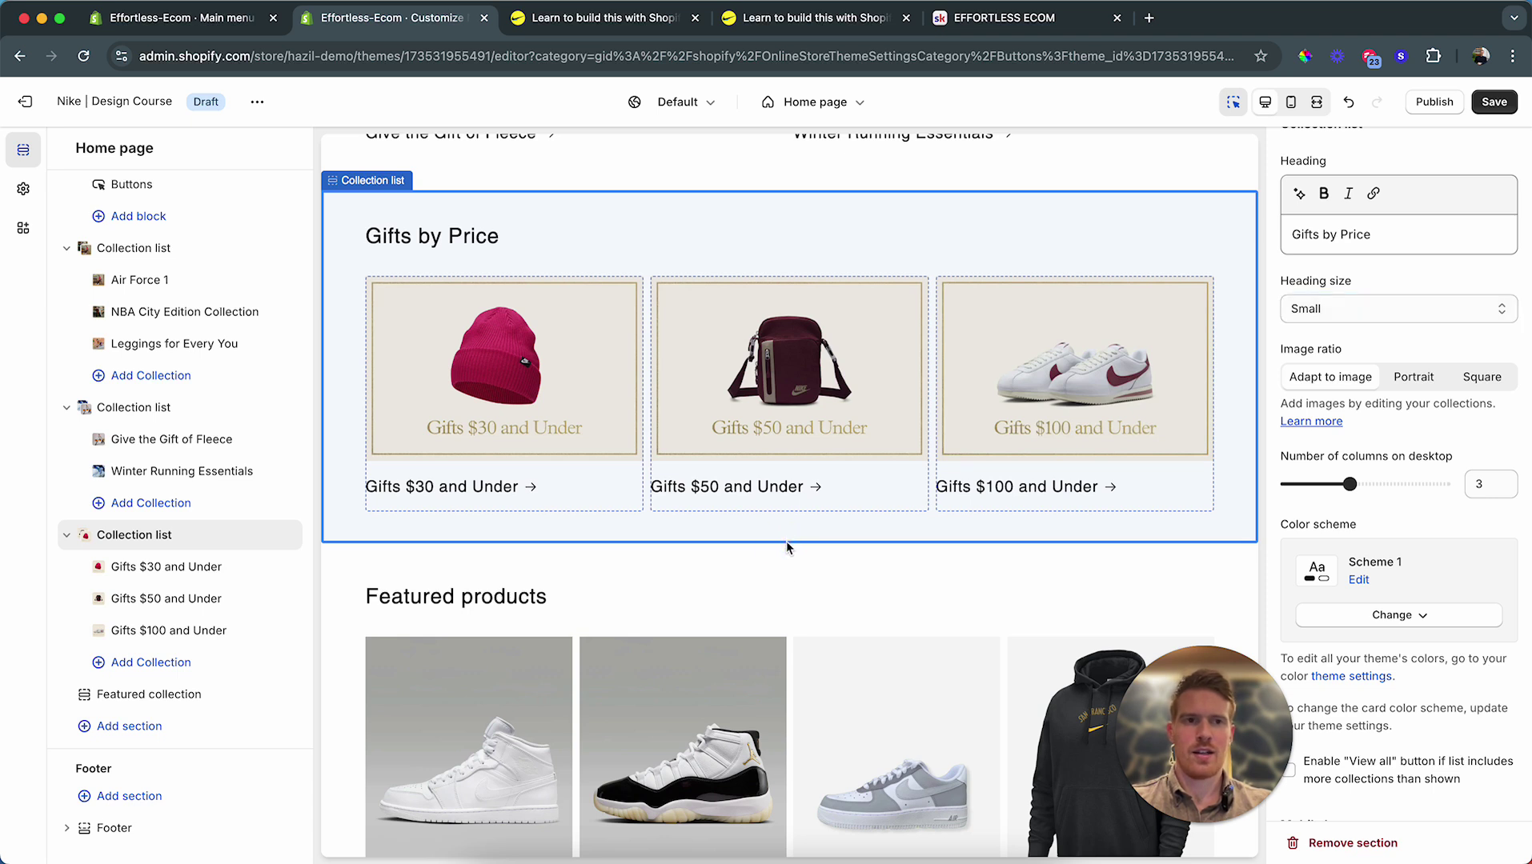
click(124, 726)
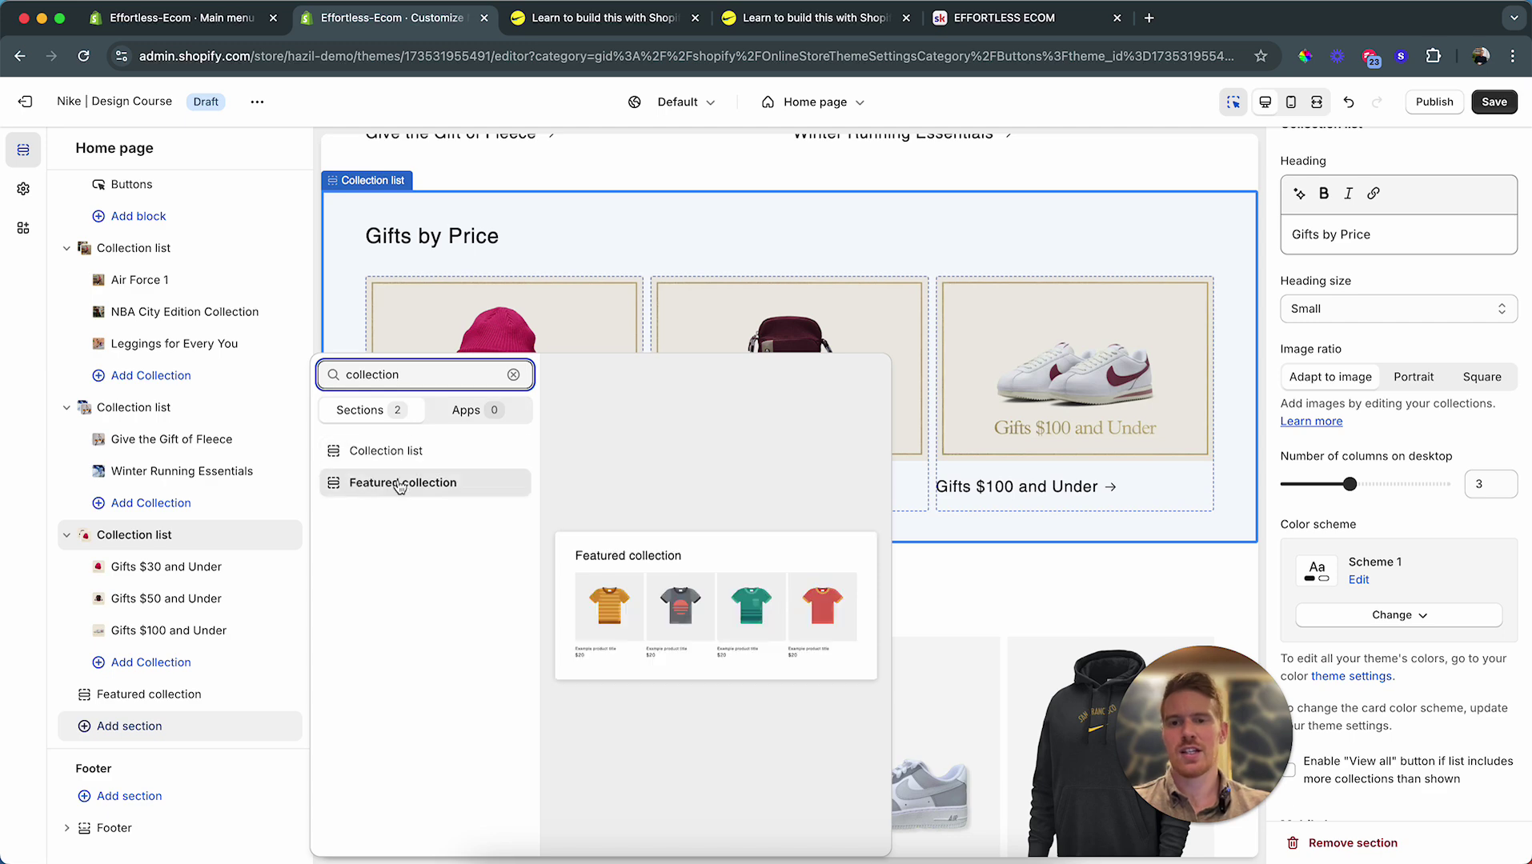
click(399, 484)
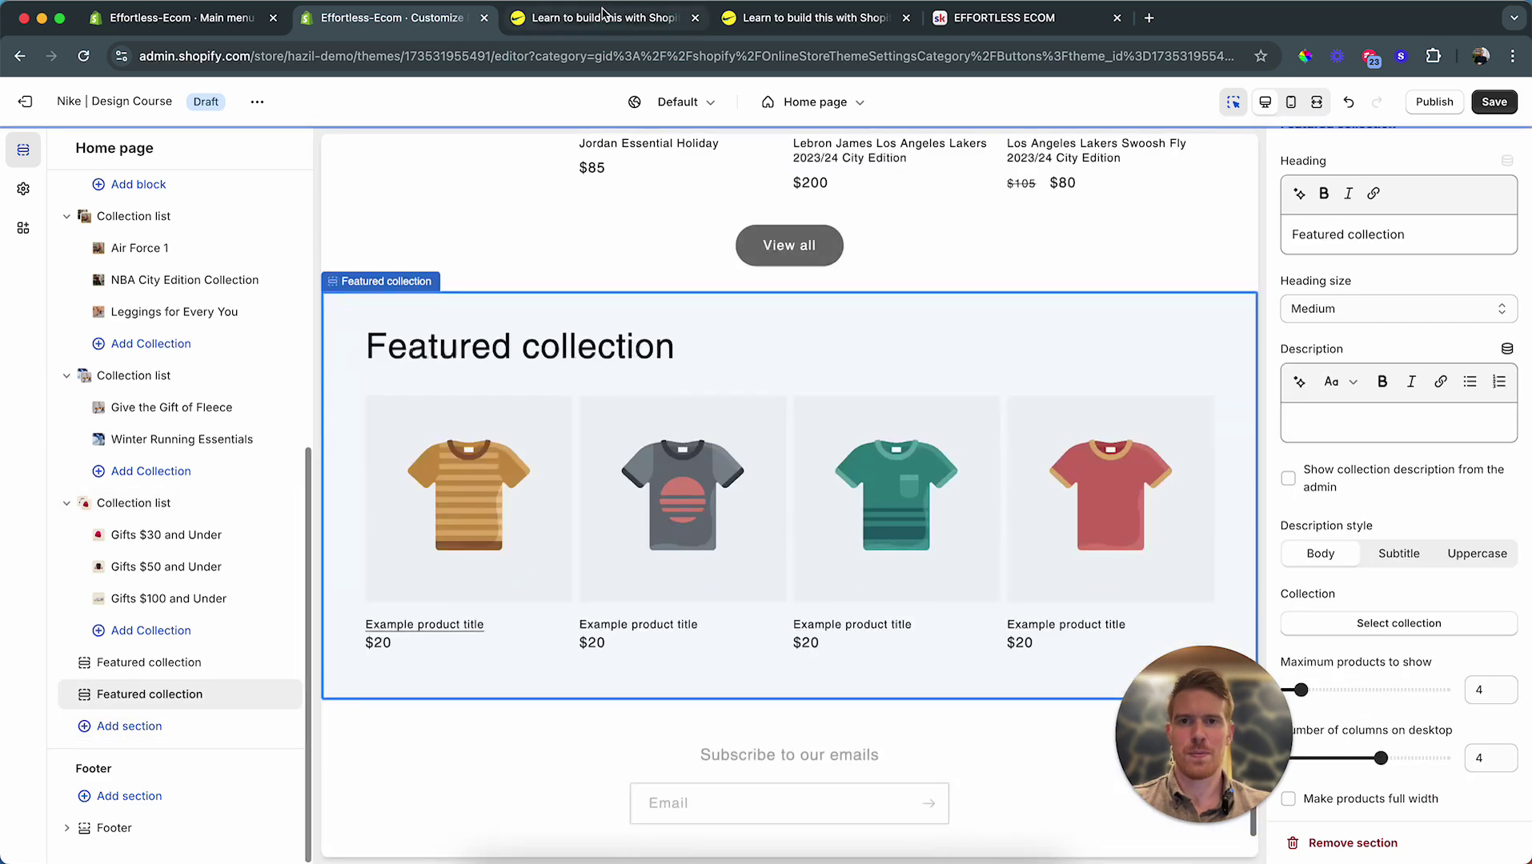
Step: Set the new featured collection's heading to "Our hottest Gifts" and its heading size to Small, checking the reference store's section
click(596, 18)
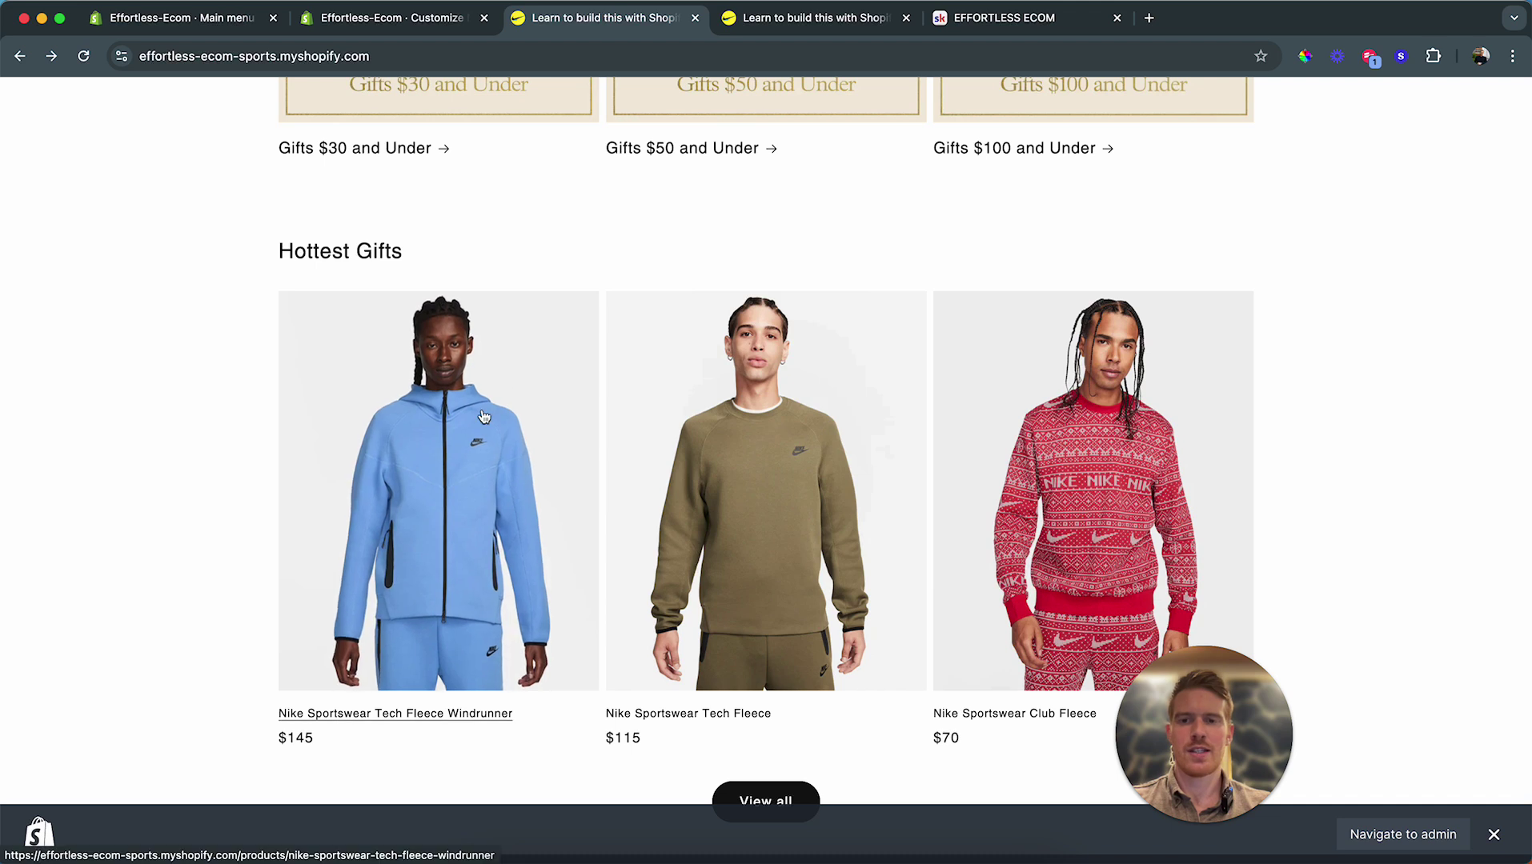
scroll(547, 424, up, 2)
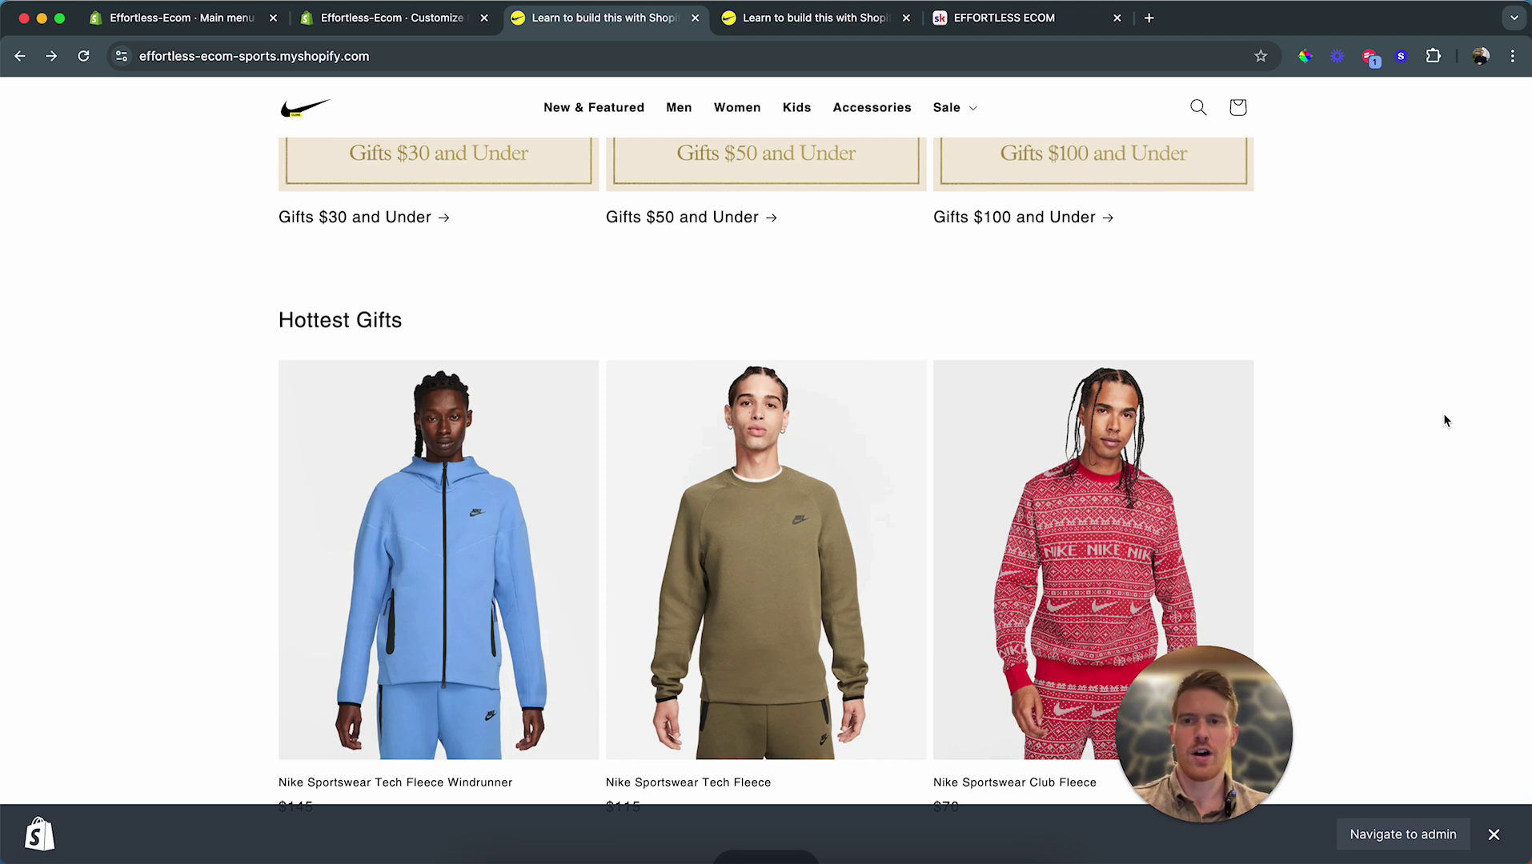
scroll(721, 520, down, 2)
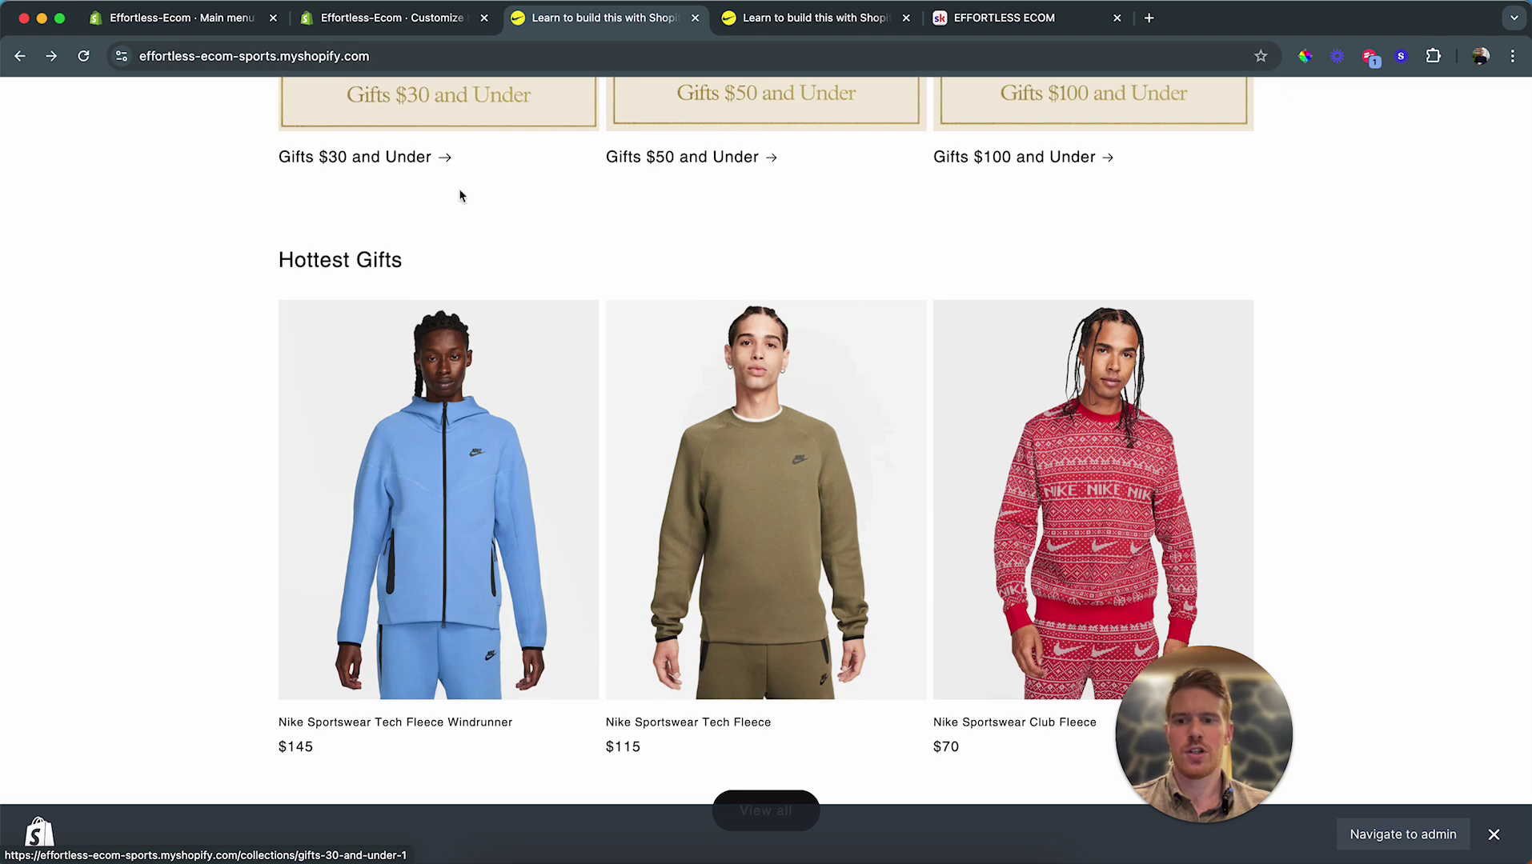
click(377, 20)
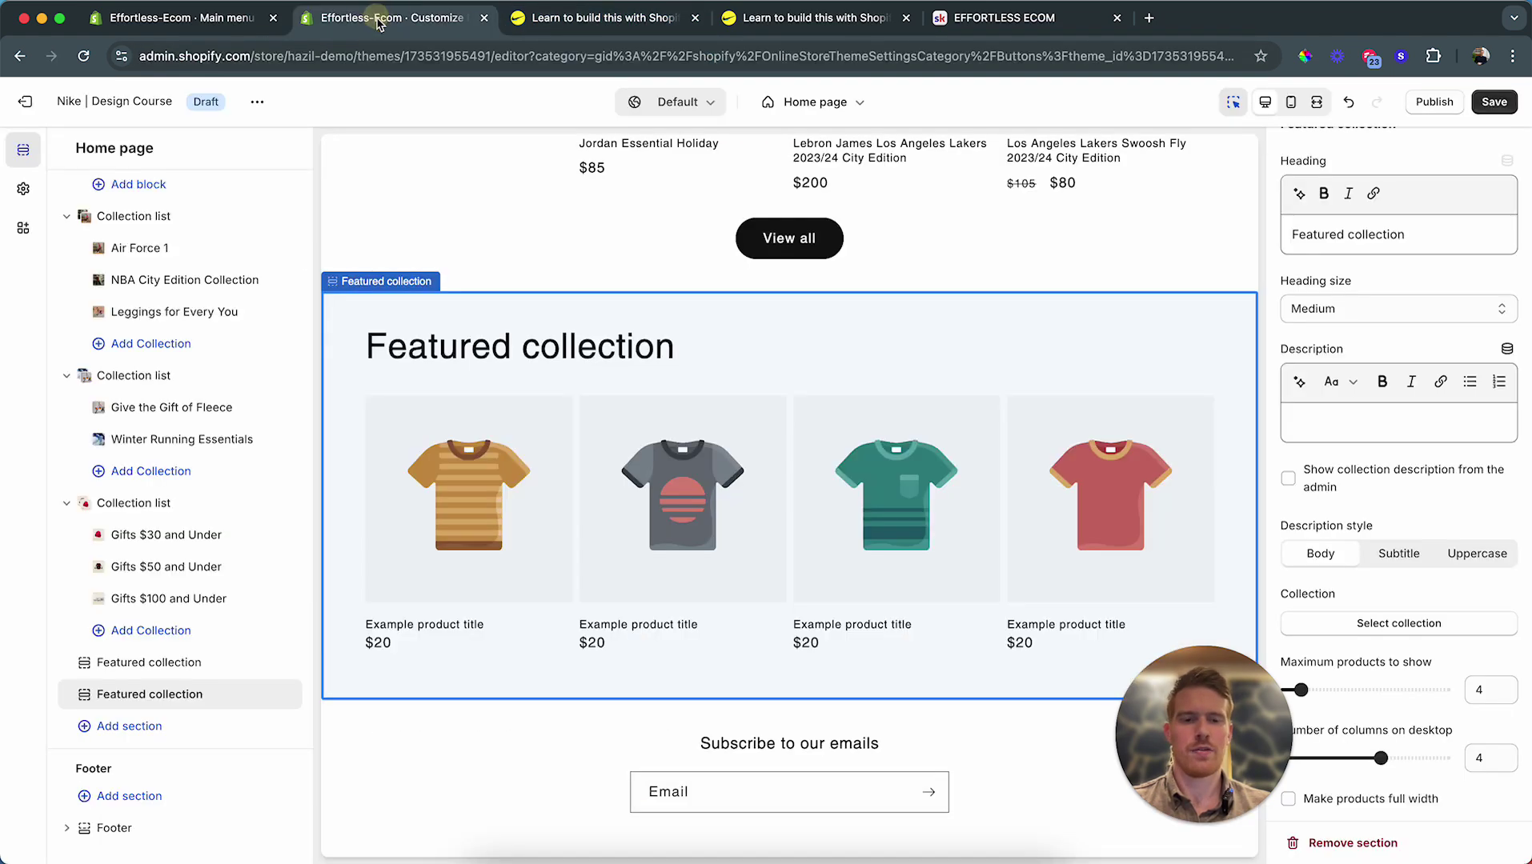
scroll(1371, 552, down, 3)
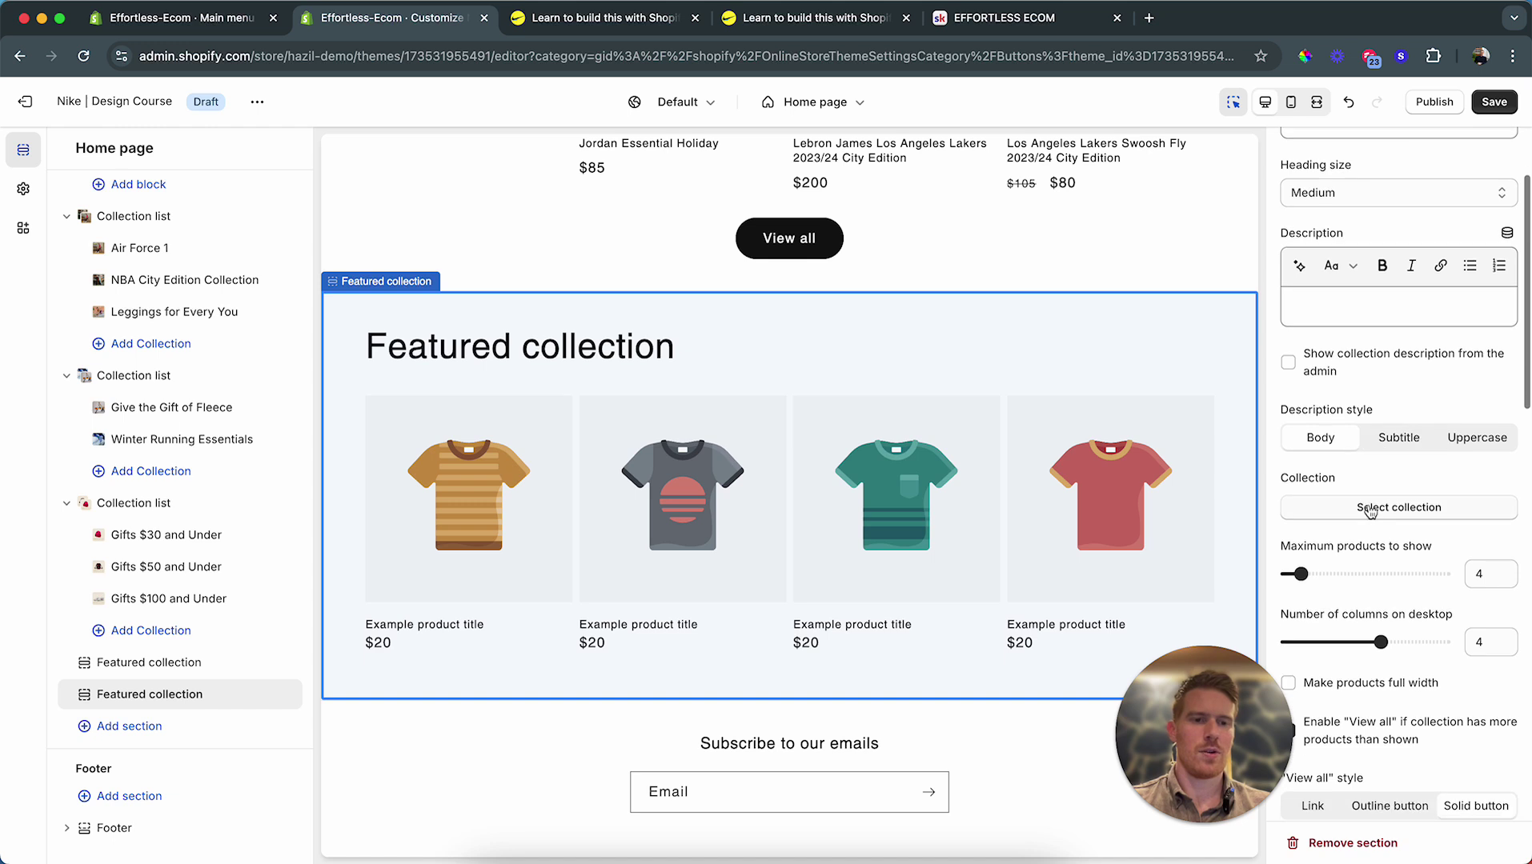
scroll(1326, 472, up, 3)
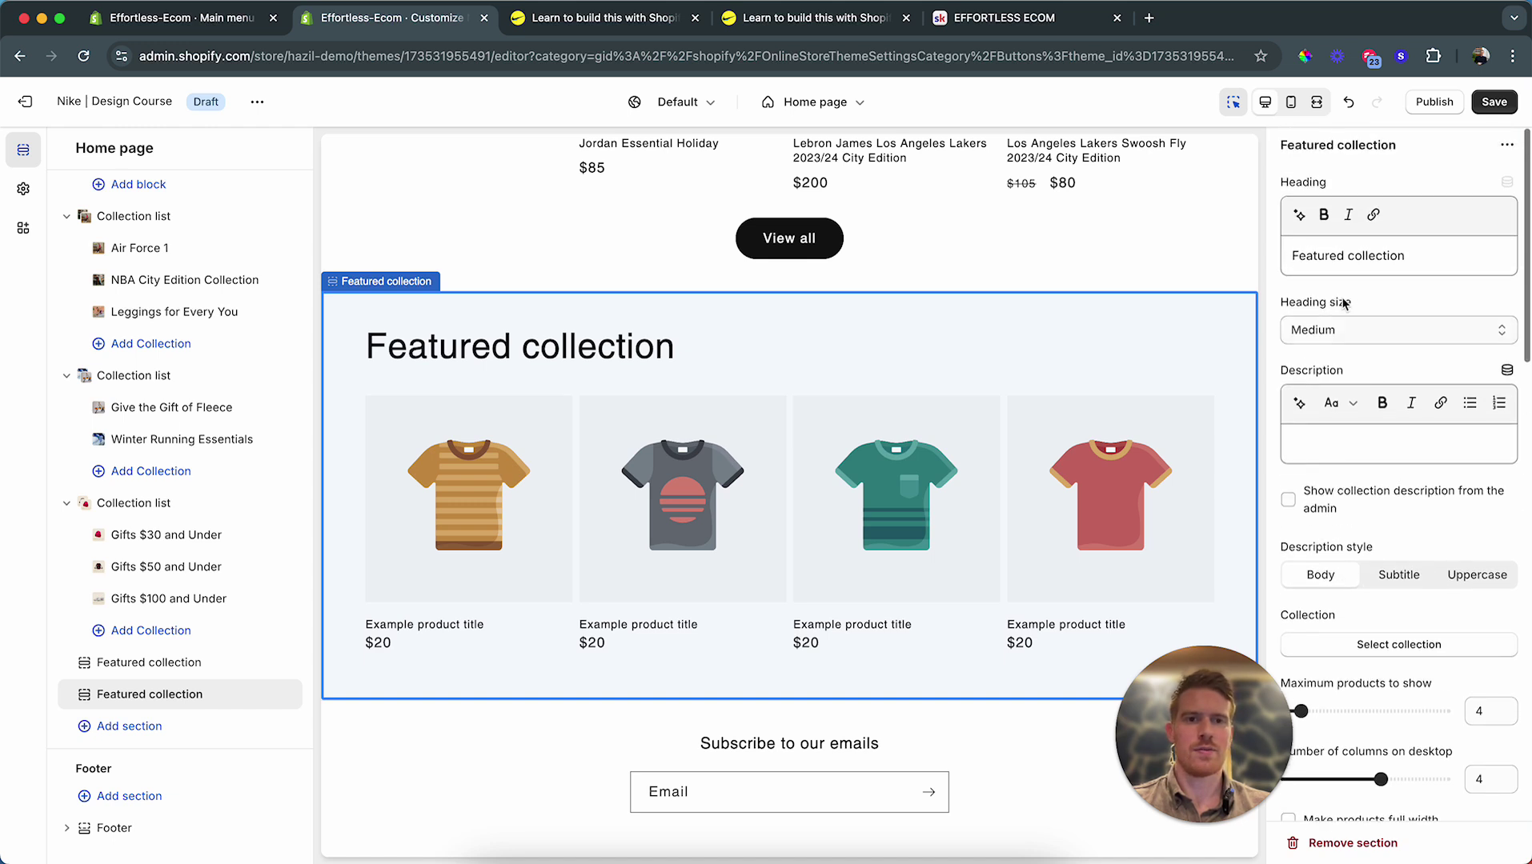
triple_click(1408, 256)
text(Our hottest Gifts)
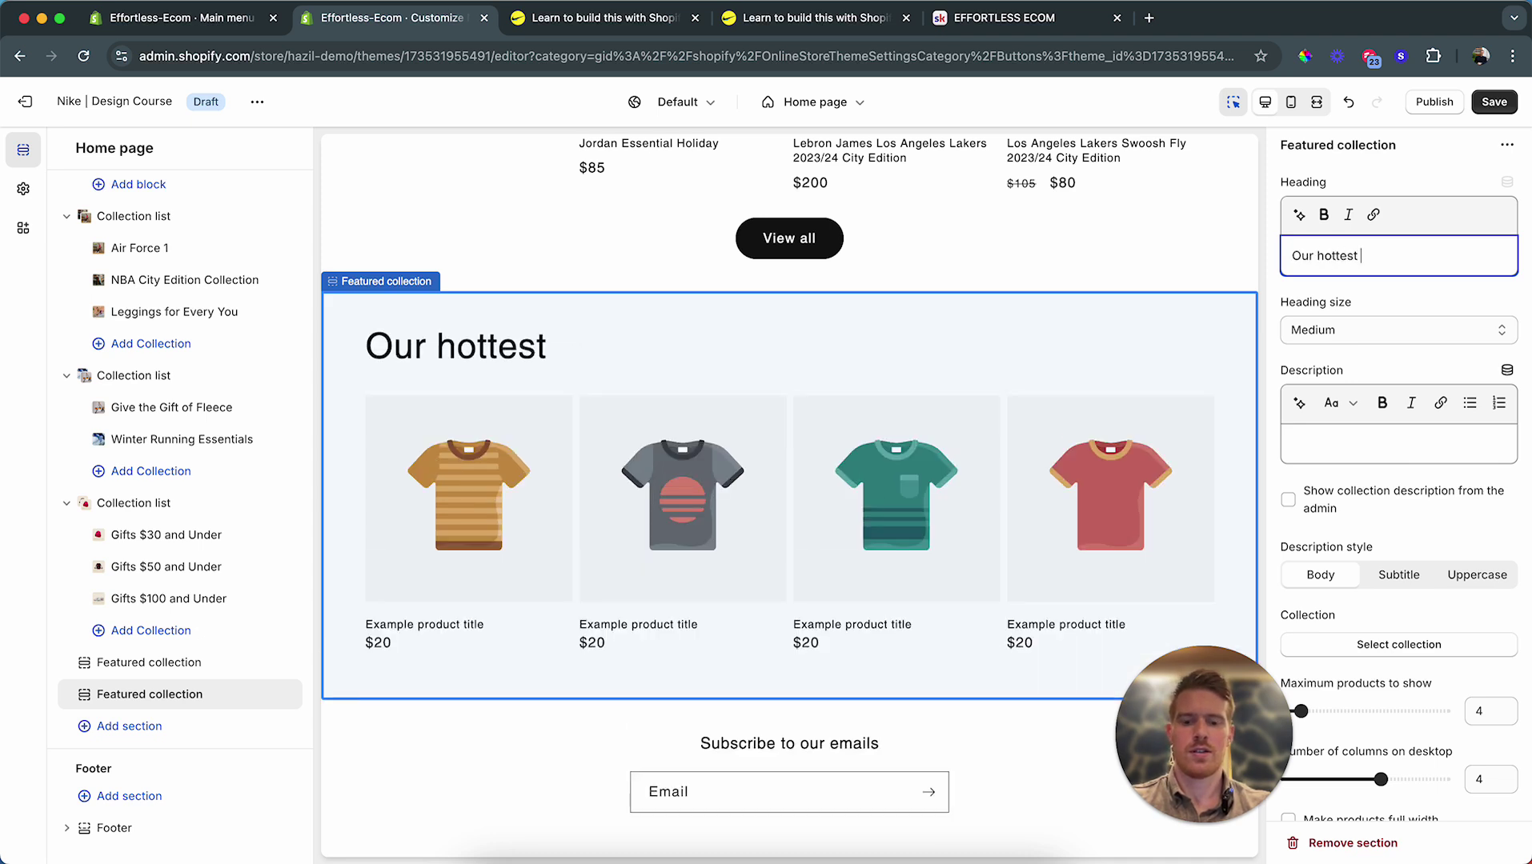
click(1377, 326)
click(1374, 308)
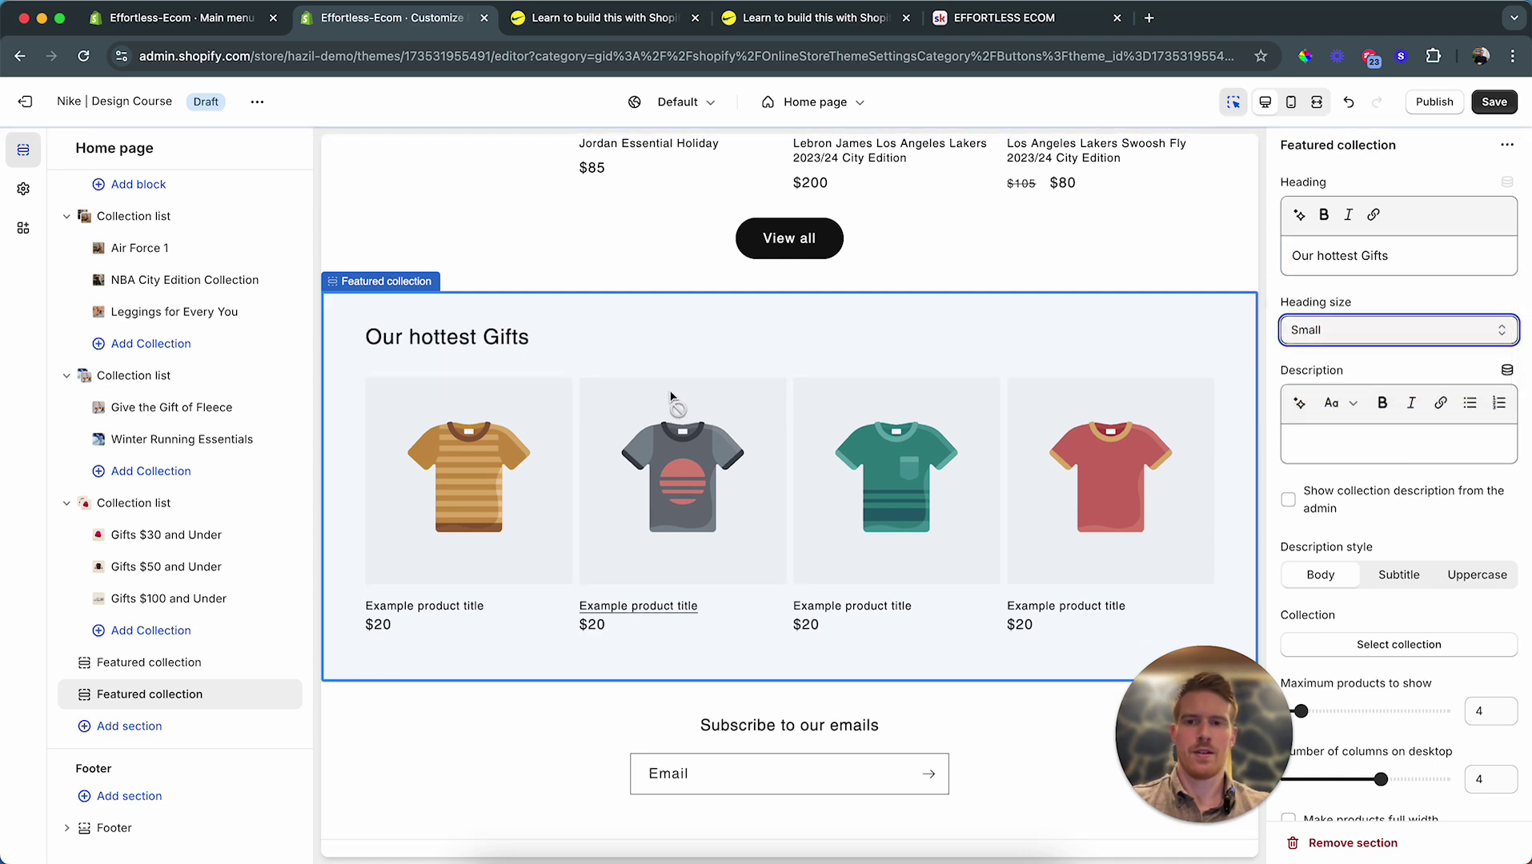
Step: Assign the Give the Gift of Fleece collection to the "Our hottest Gifts" section
scroll(1308, 491, down, 1)
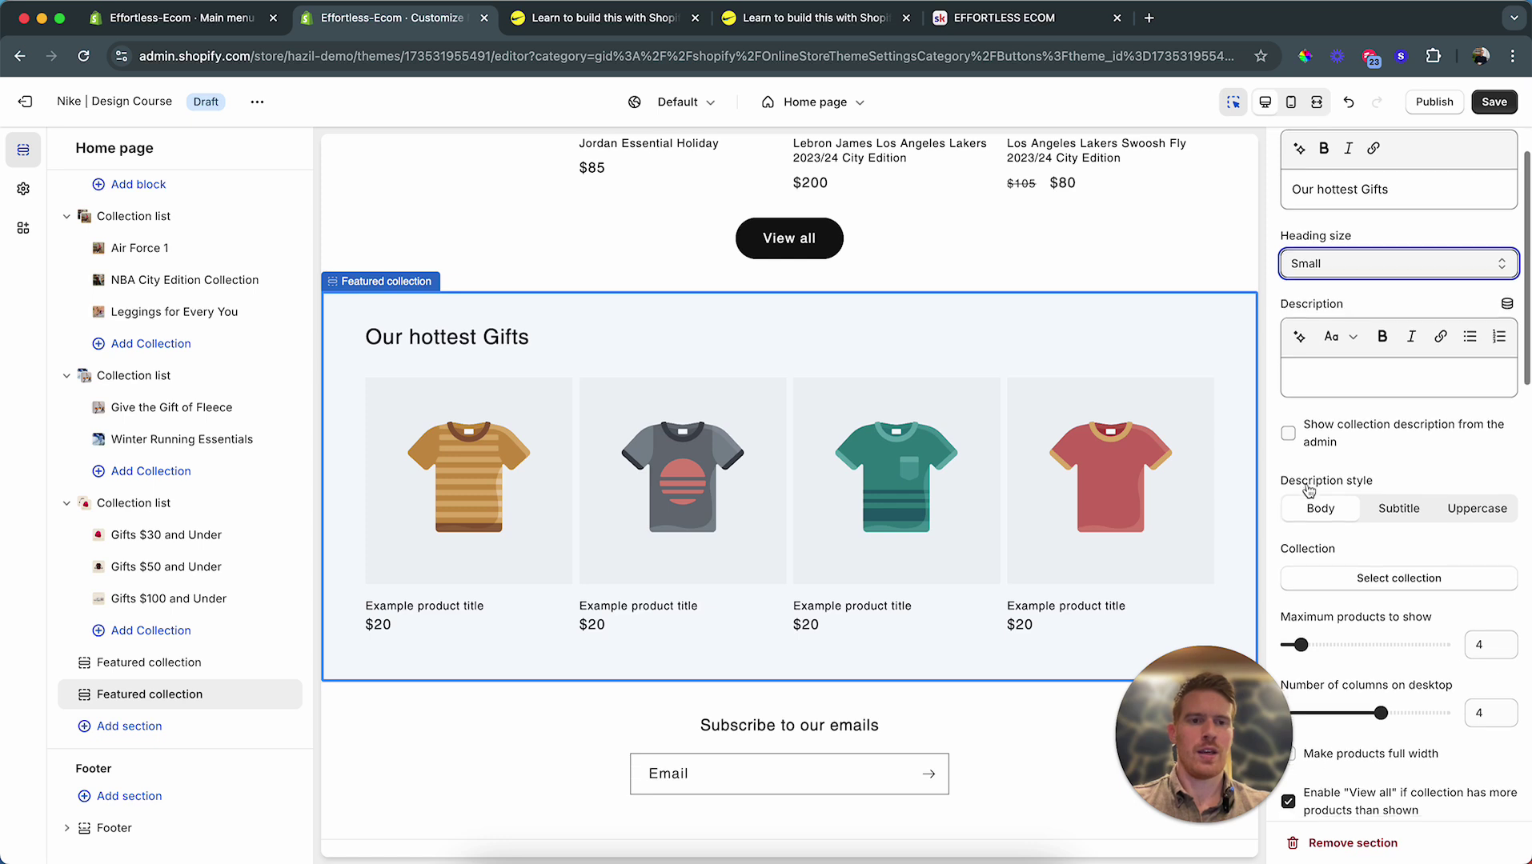
scroll(1309, 490, down, 3)
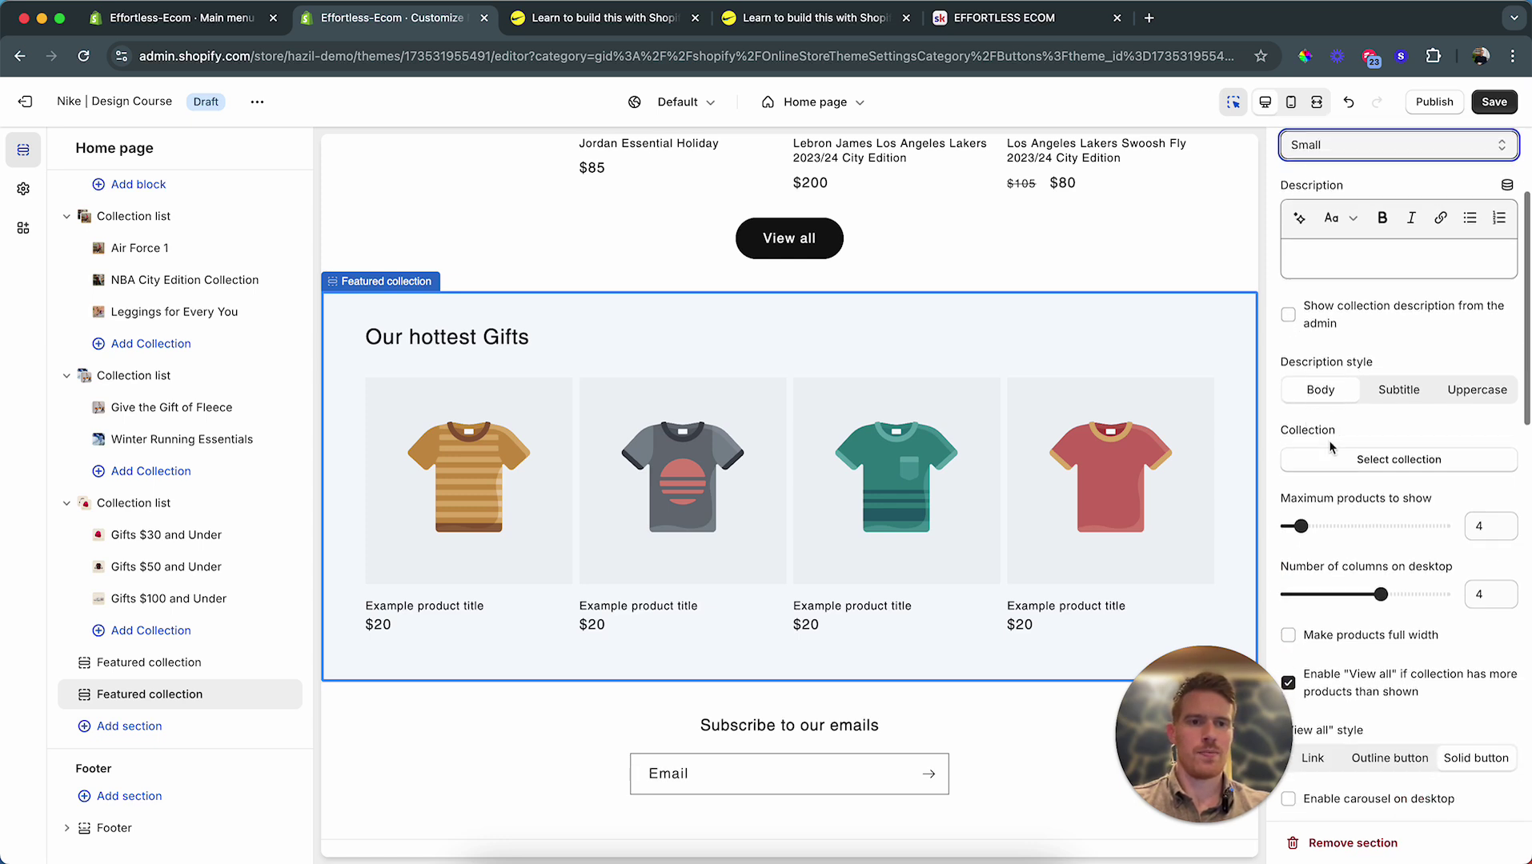
click(1371, 459)
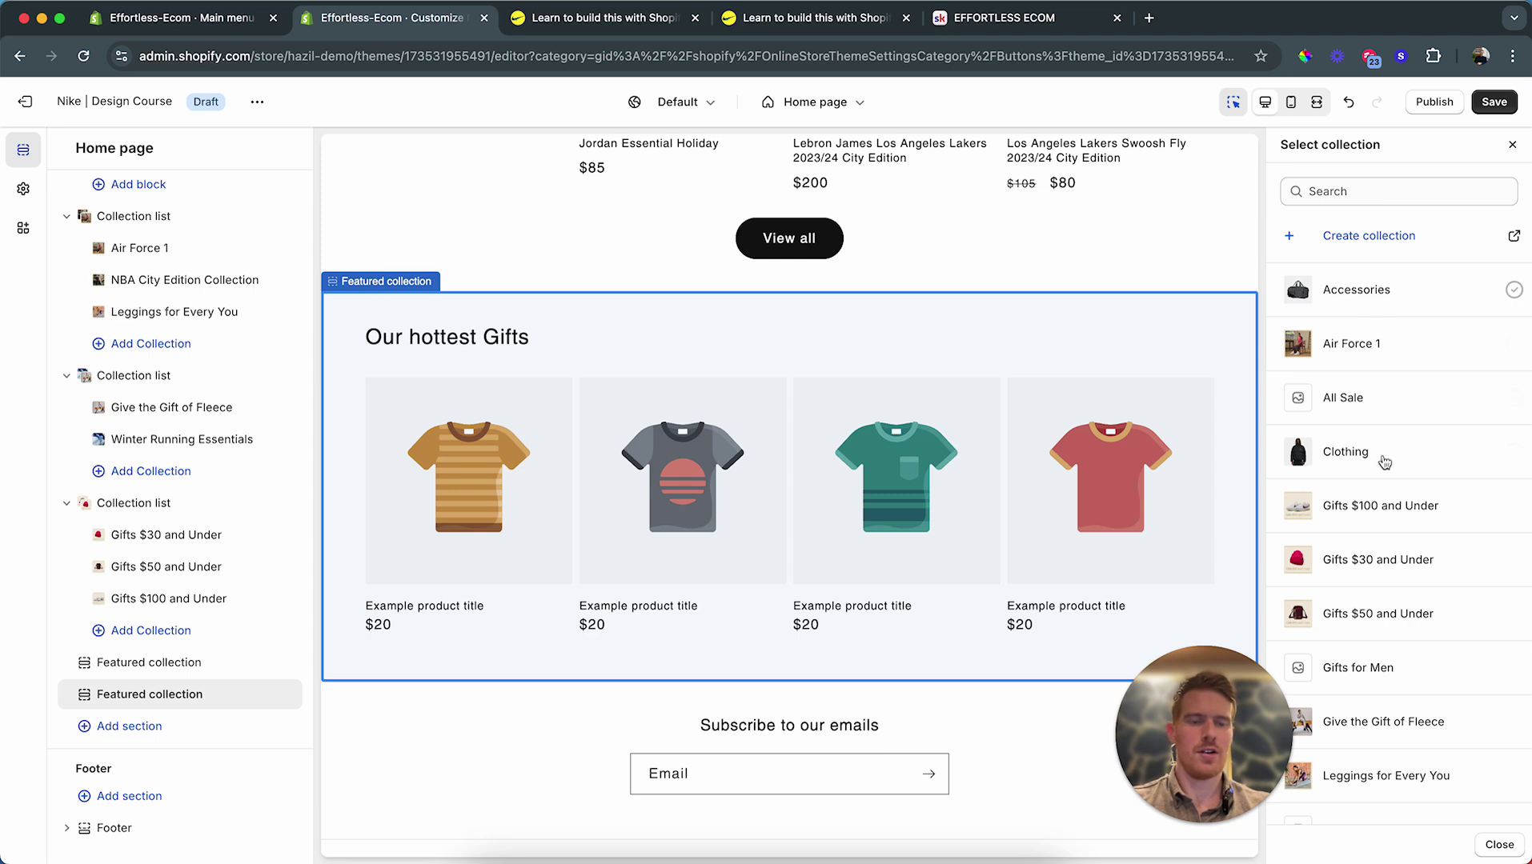
scroll(1378, 476, down, 5)
scroll(1384, 489, down, 5)
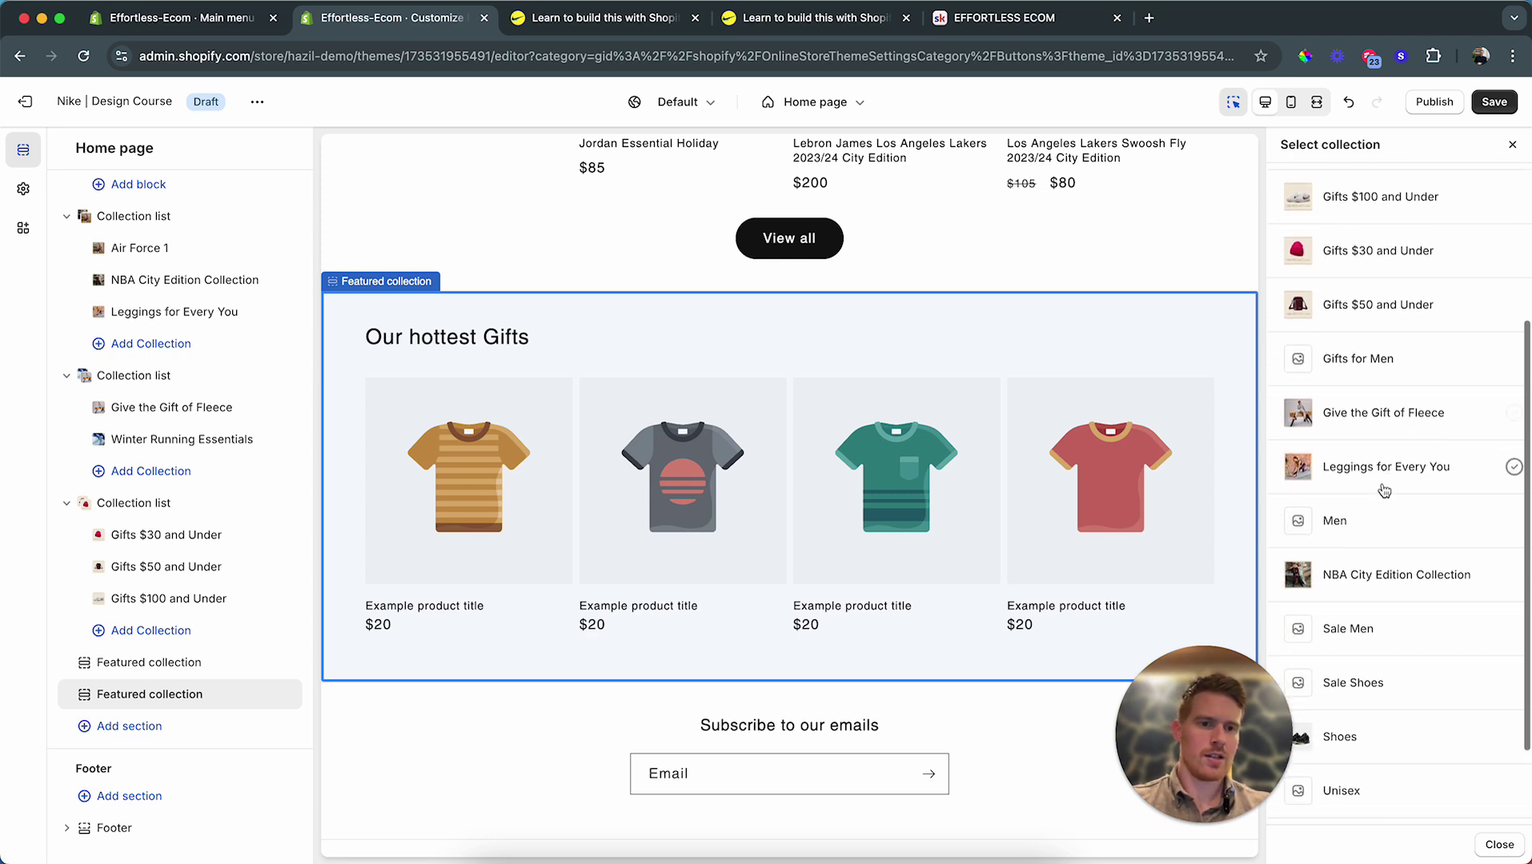
scroll(1364, 622, up, 6)
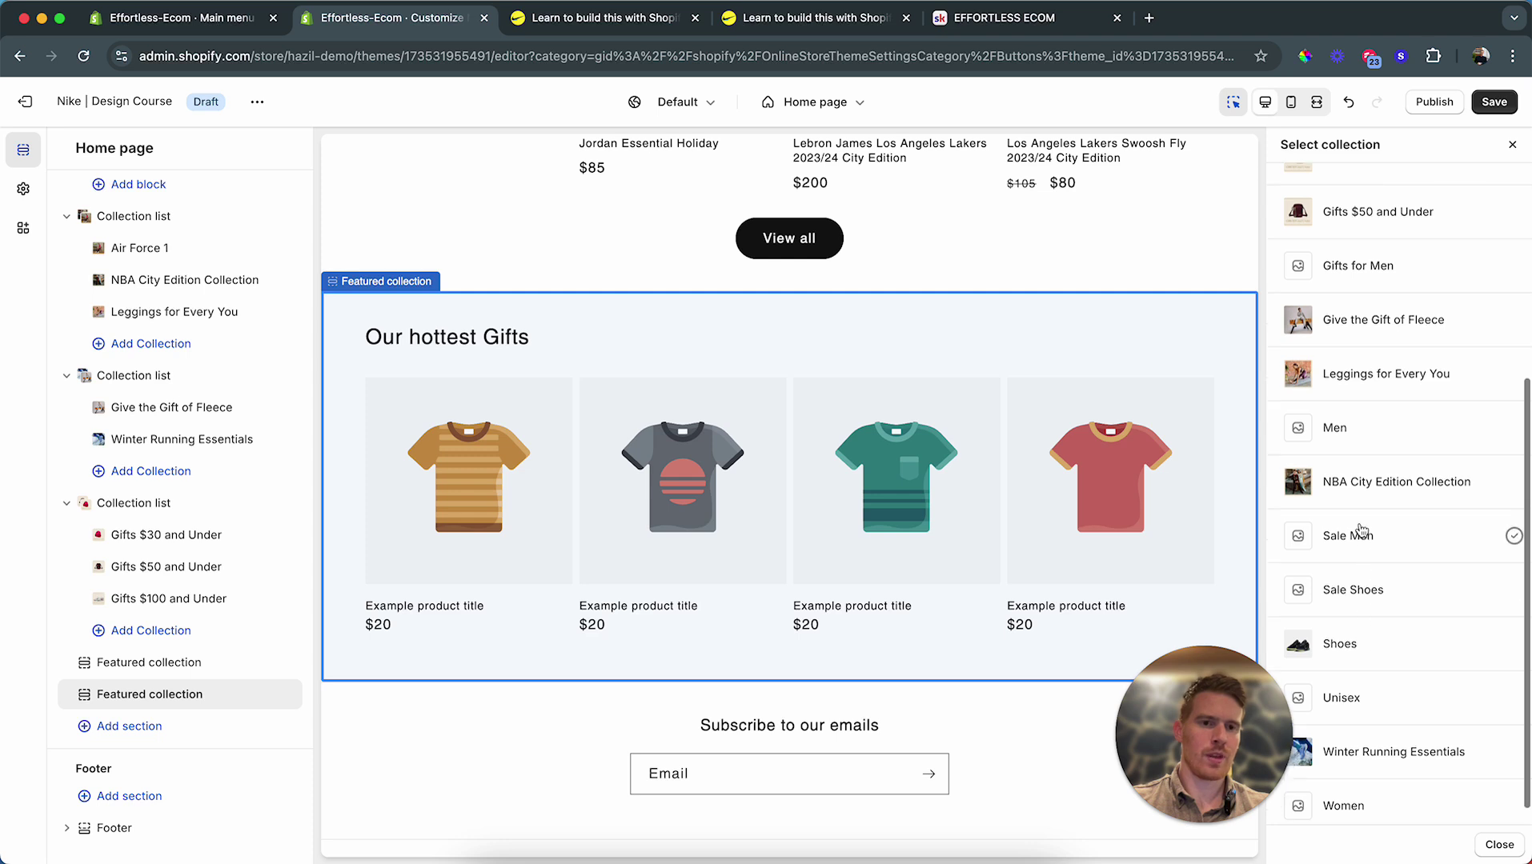
click(1360, 534)
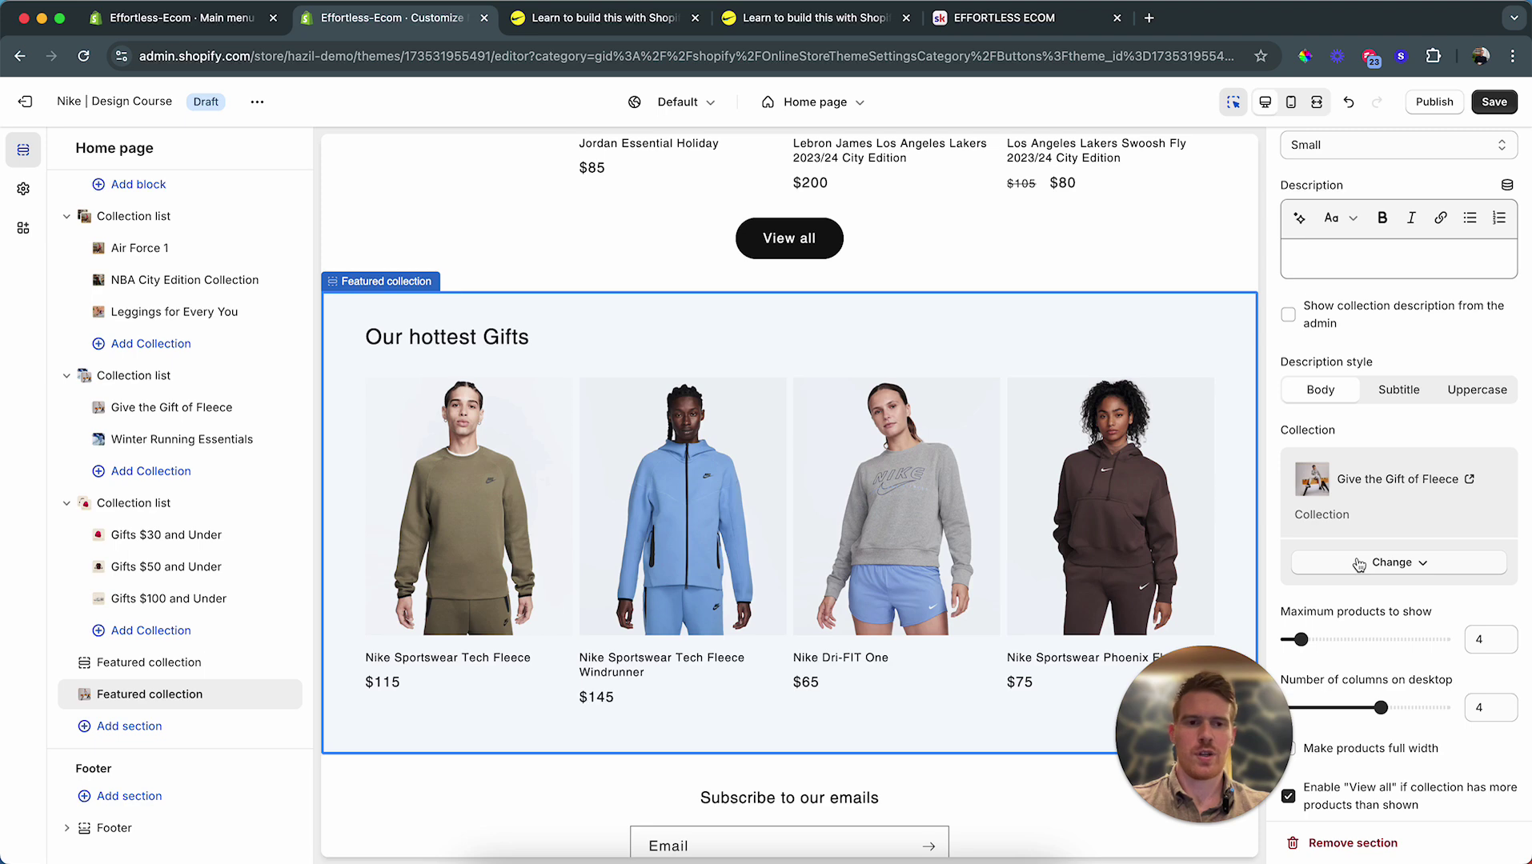
Step: Set the hottest gifts section to 3 desktop columns and a maximum of 3 products, comparing it with the reference store
click(597, 18)
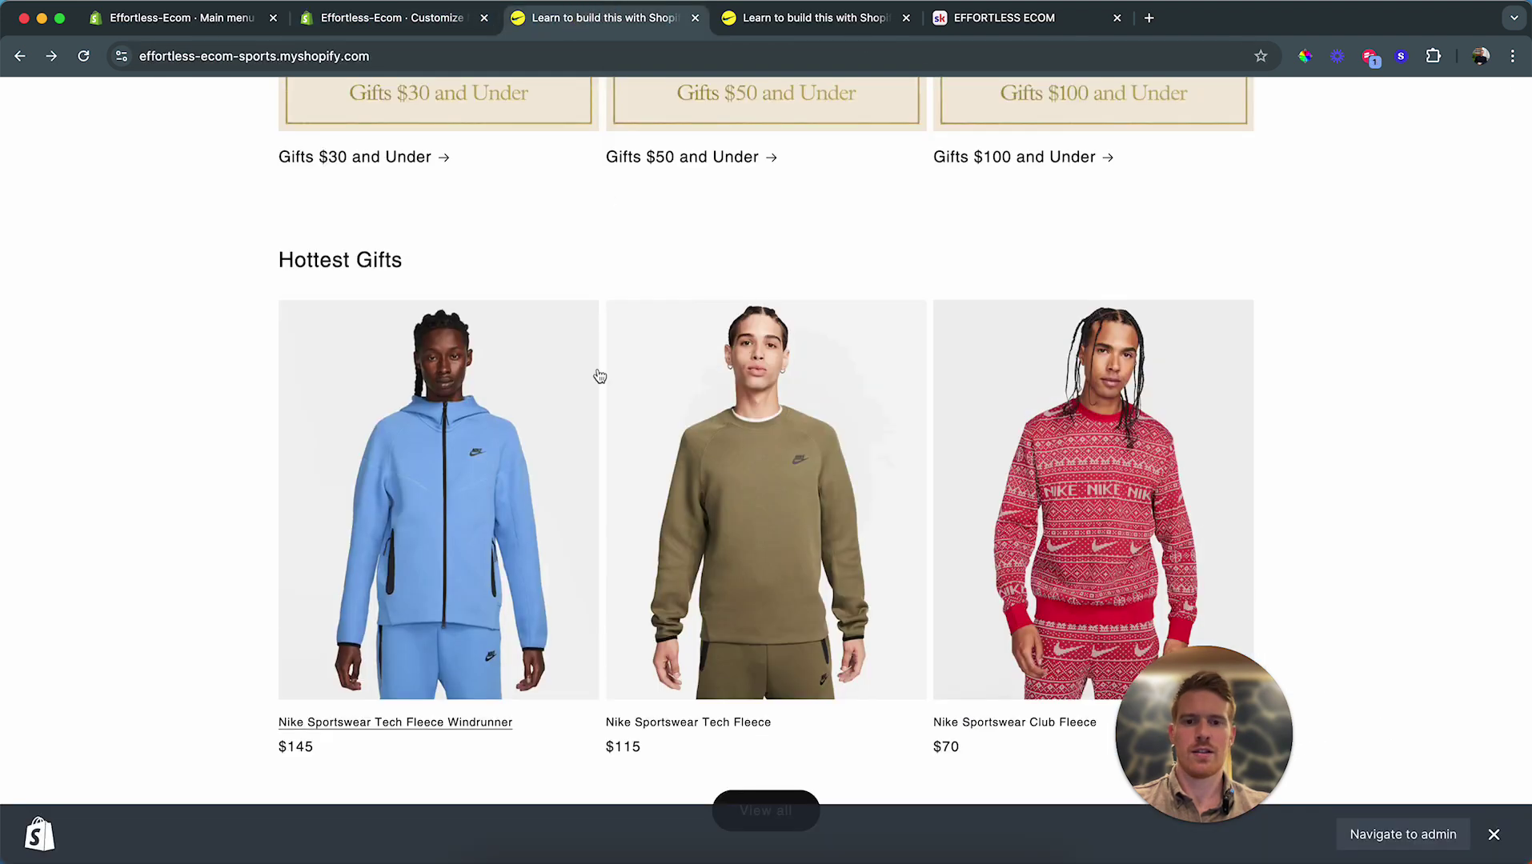
scroll(600, 377, down, 3)
scroll(600, 376, up, 3)
click(392, 18)
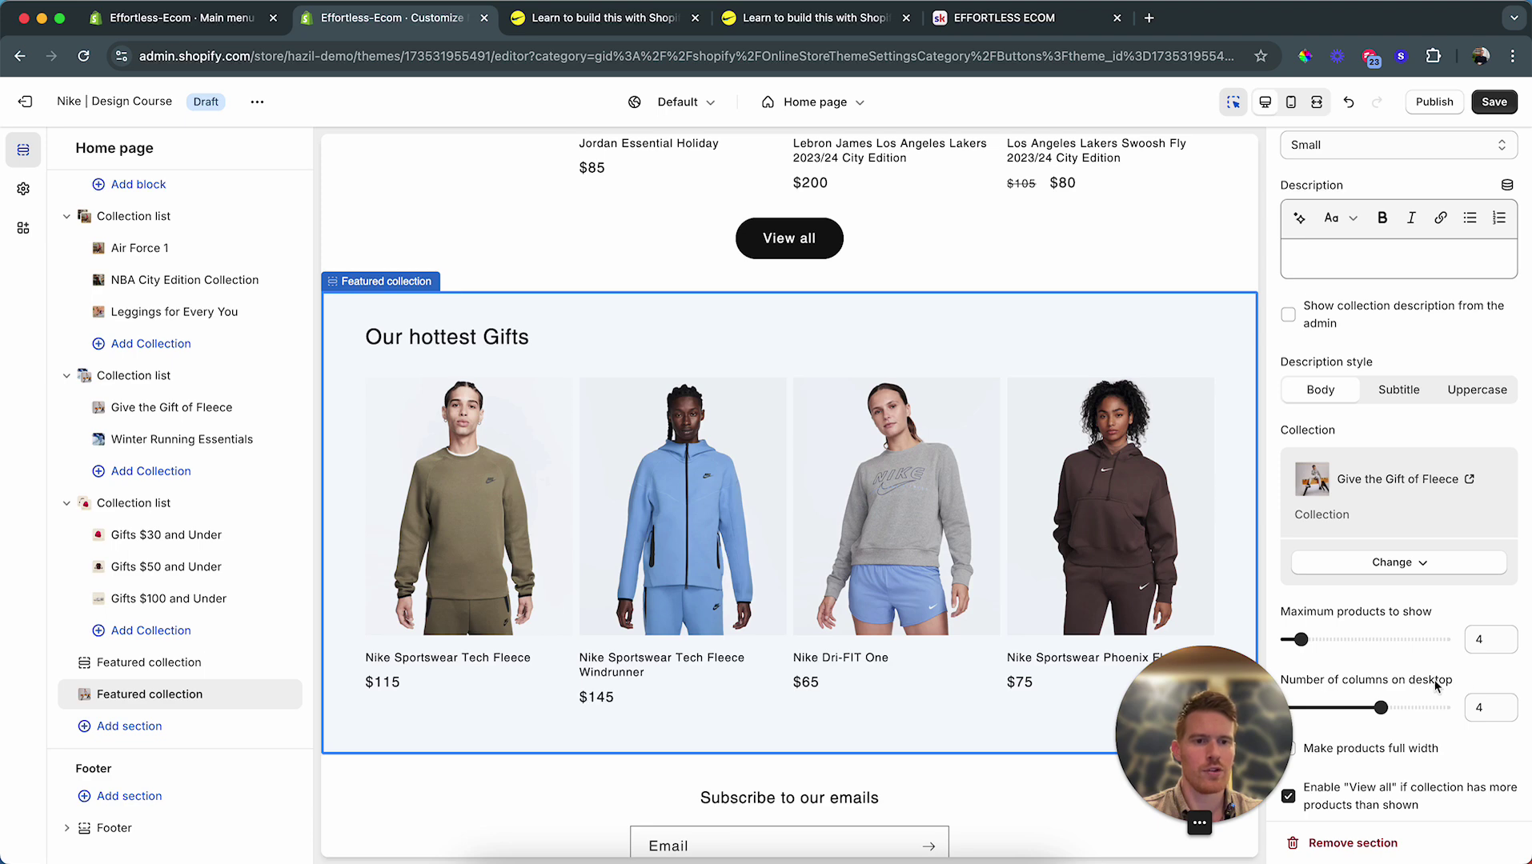
drag(1378, 707, 1361, 714)
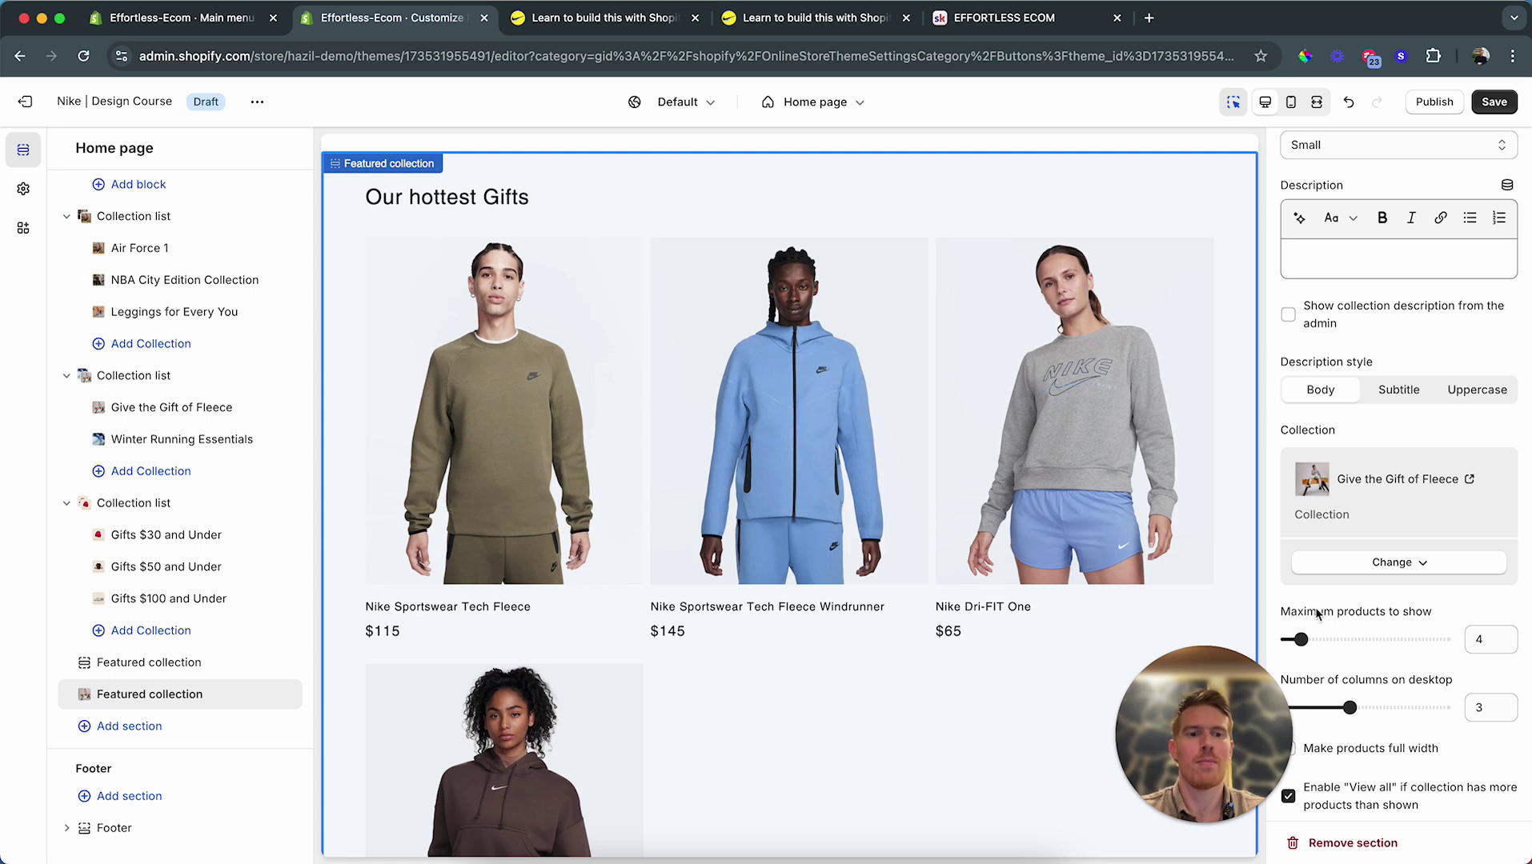
click(1486, 644)
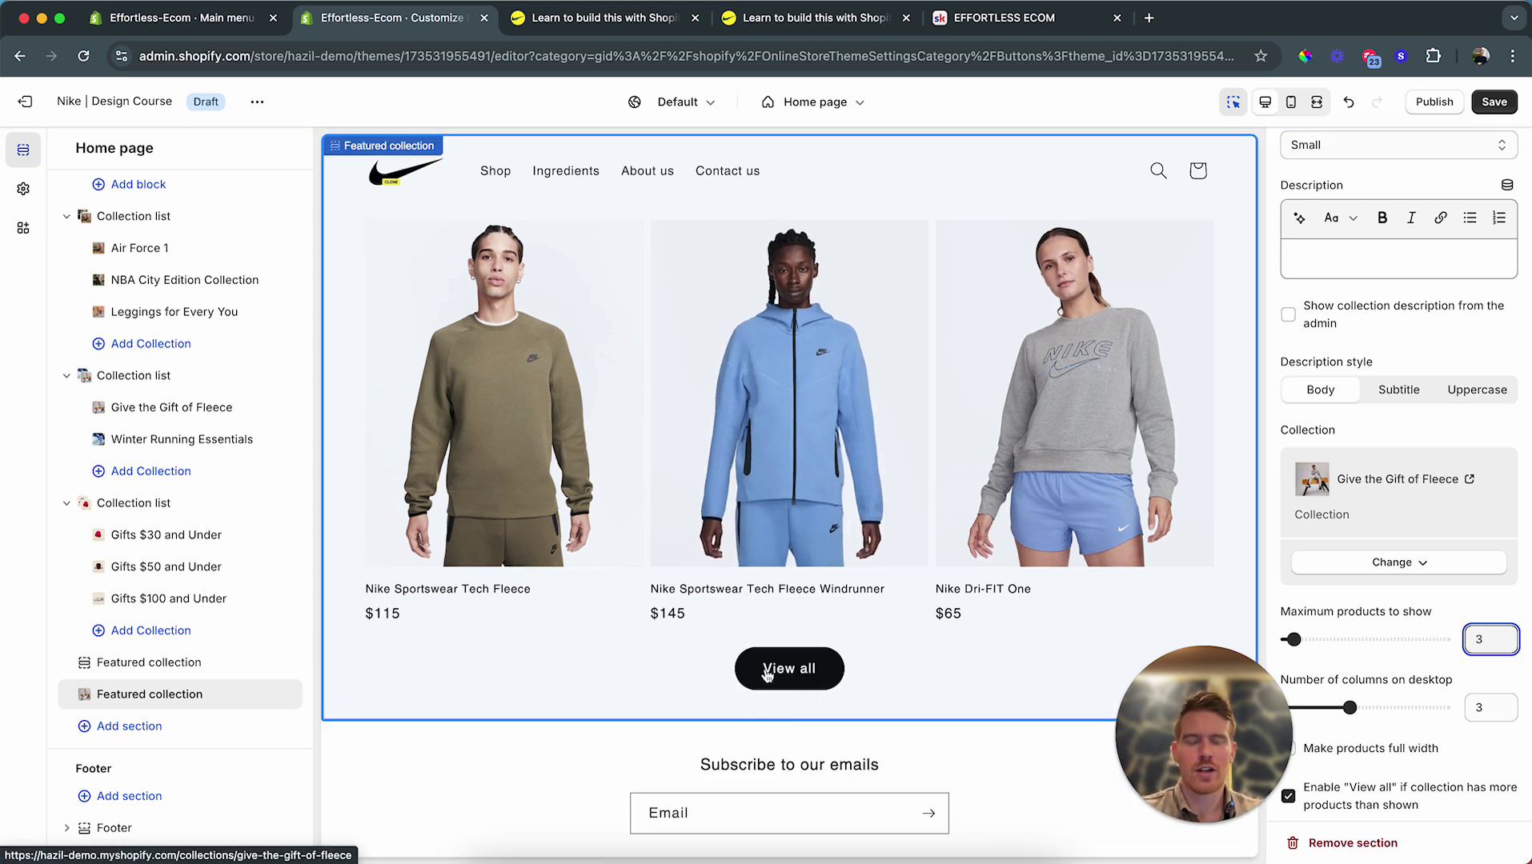
Step: Switch the hottest gifts section's "View all" option off and back on to preview its effect
scroll(1465, 594, down, 5)
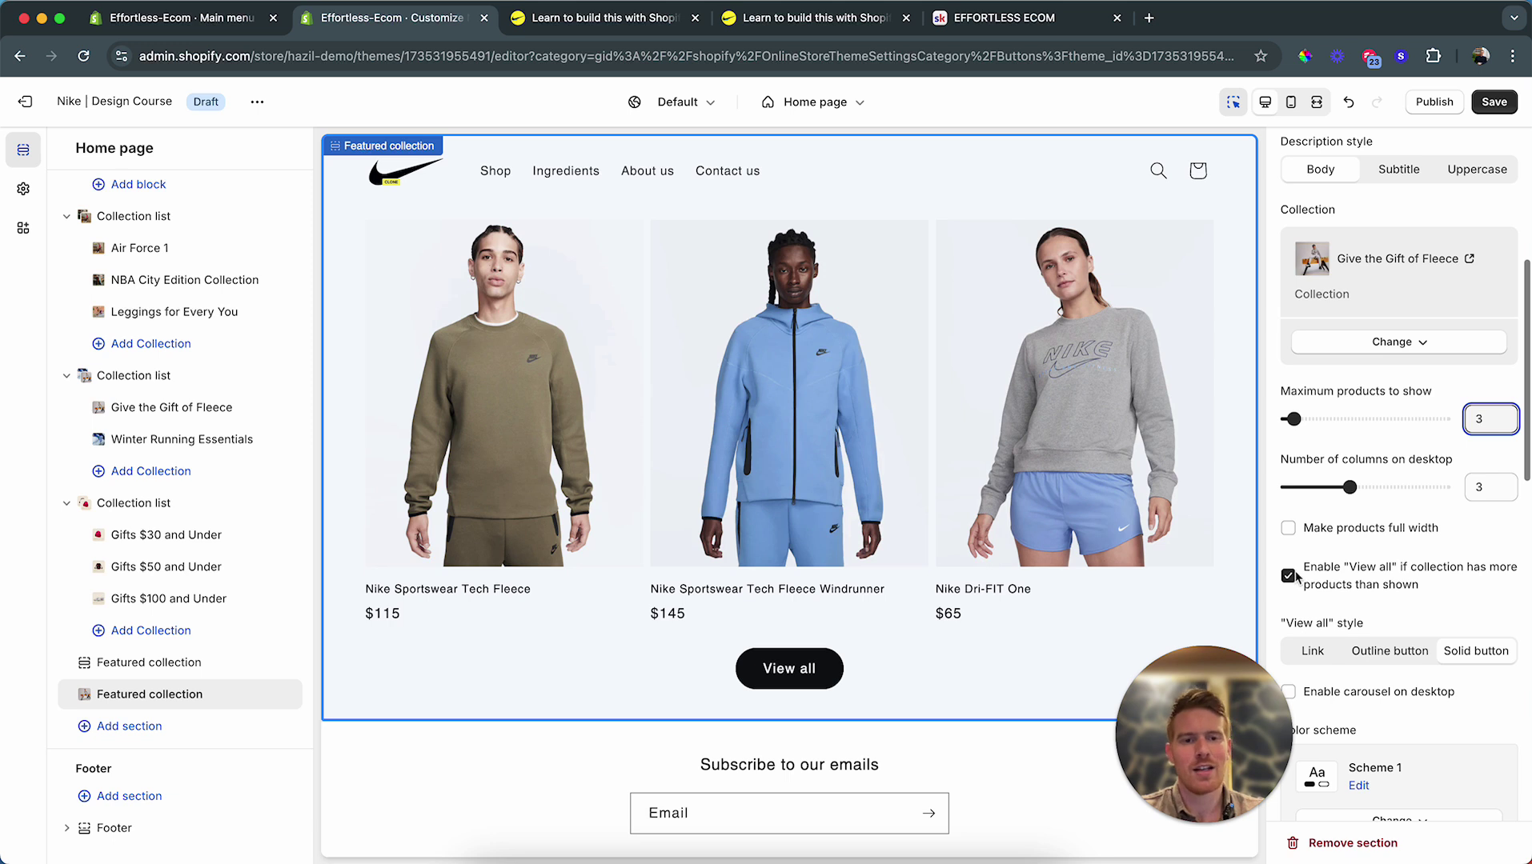
click(1291, 574)
click(1291, 575)
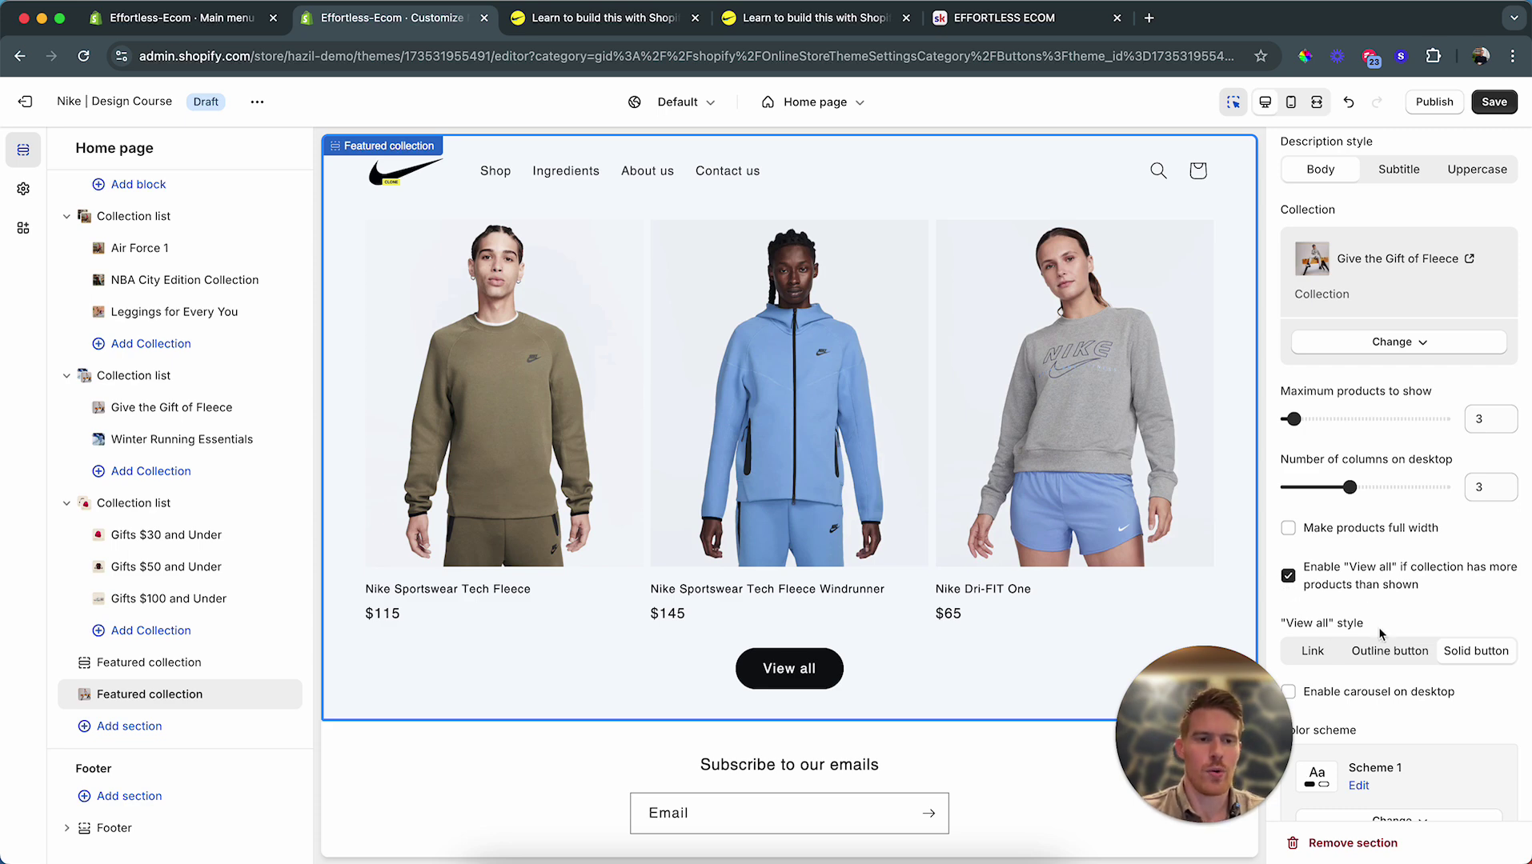
scroll(1380, 634, down, 3)
scroll(1014, 524, down, 5)
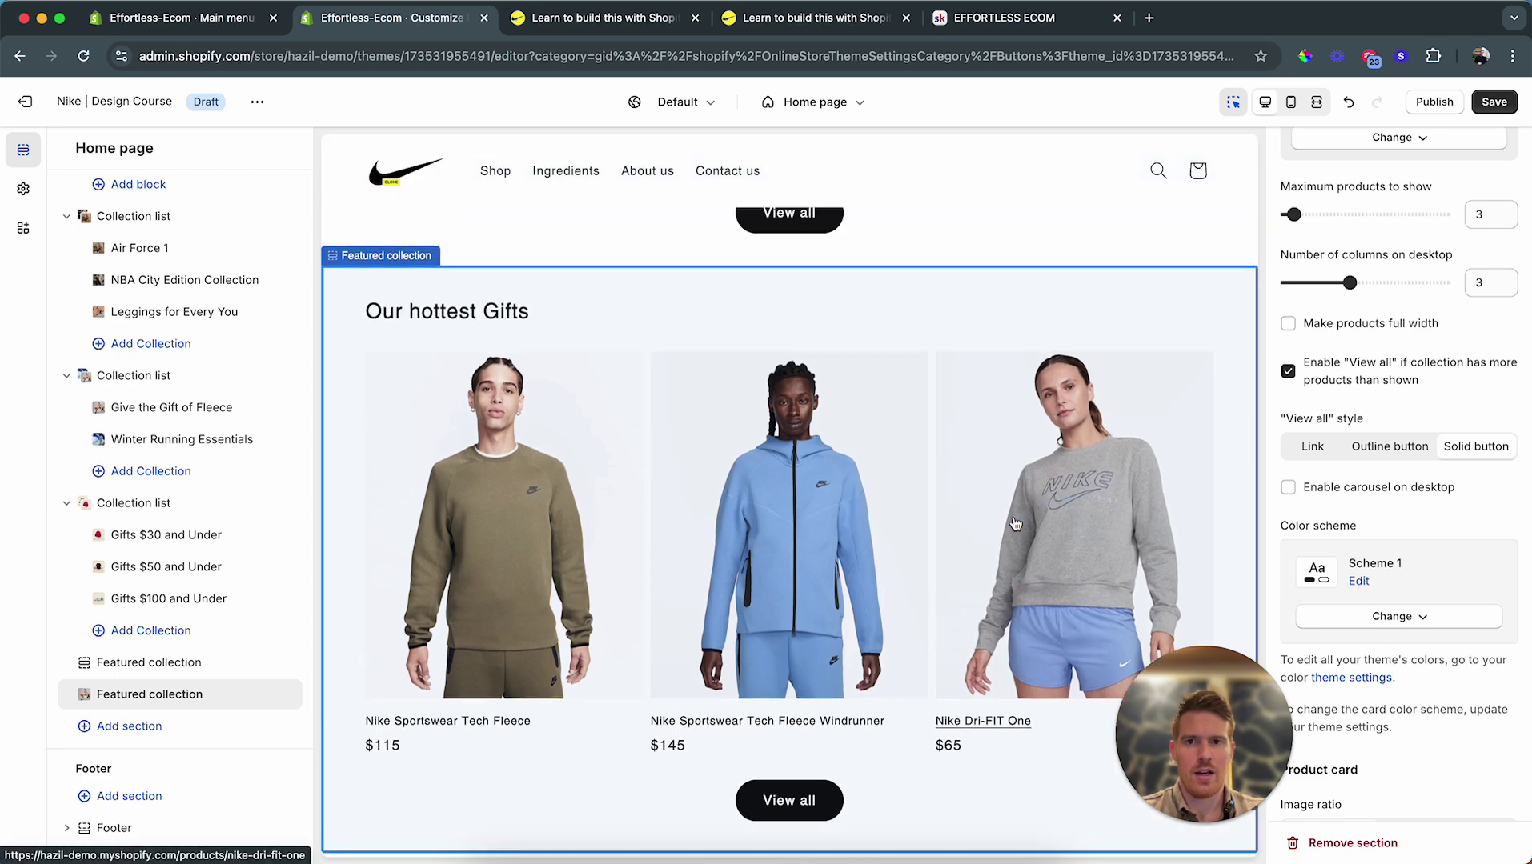
Step: Remove the Featured products section above "Our hottest Gifts" and save the theme changes
scroll(1015, 524, up, 3)
scroll(1126, 561, down, 6)
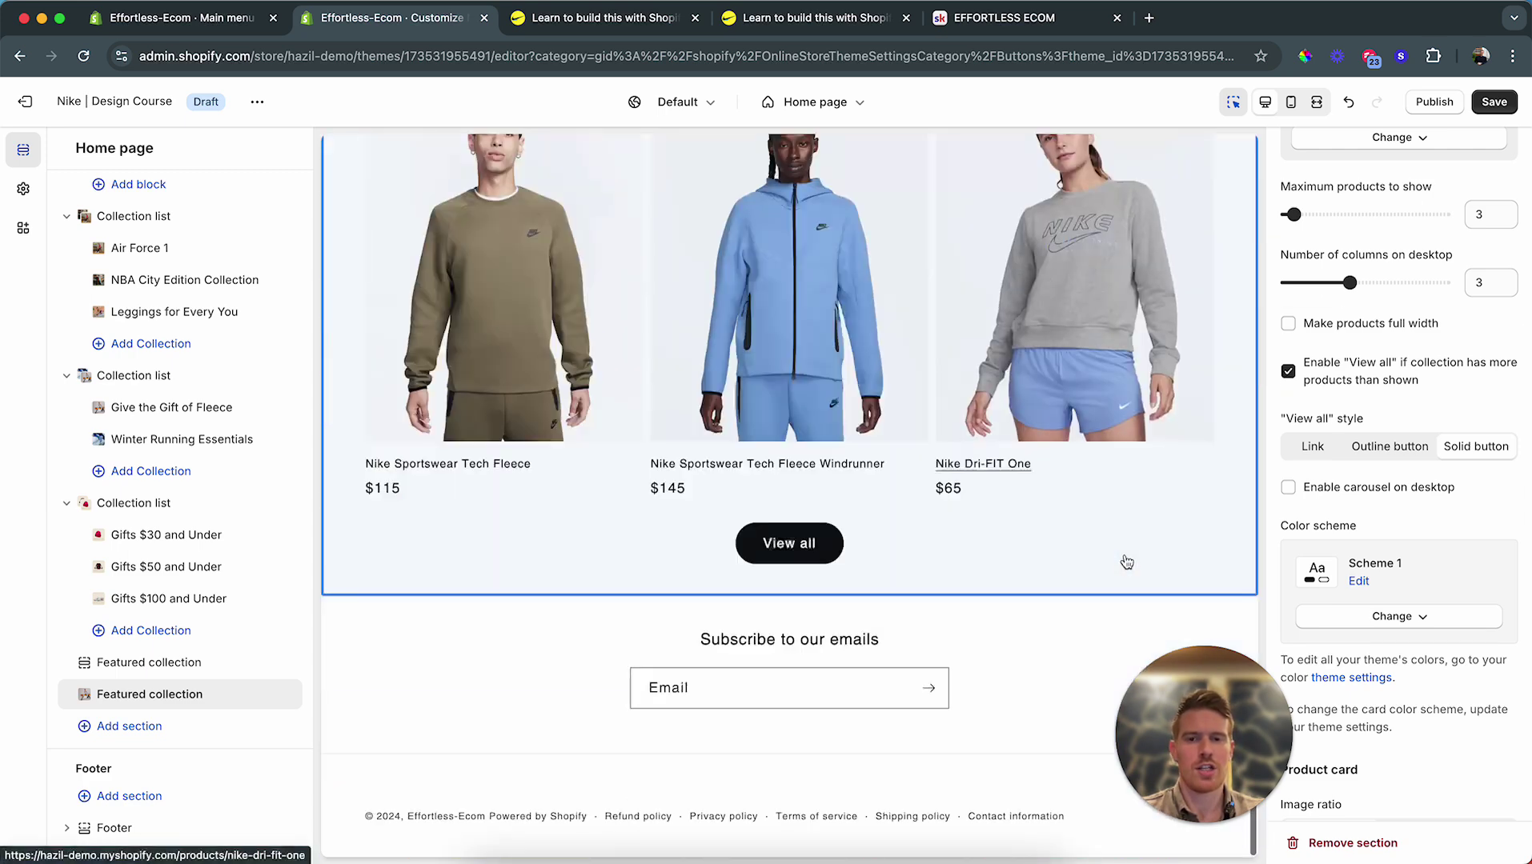
scroll(1021, 500, up, 5)
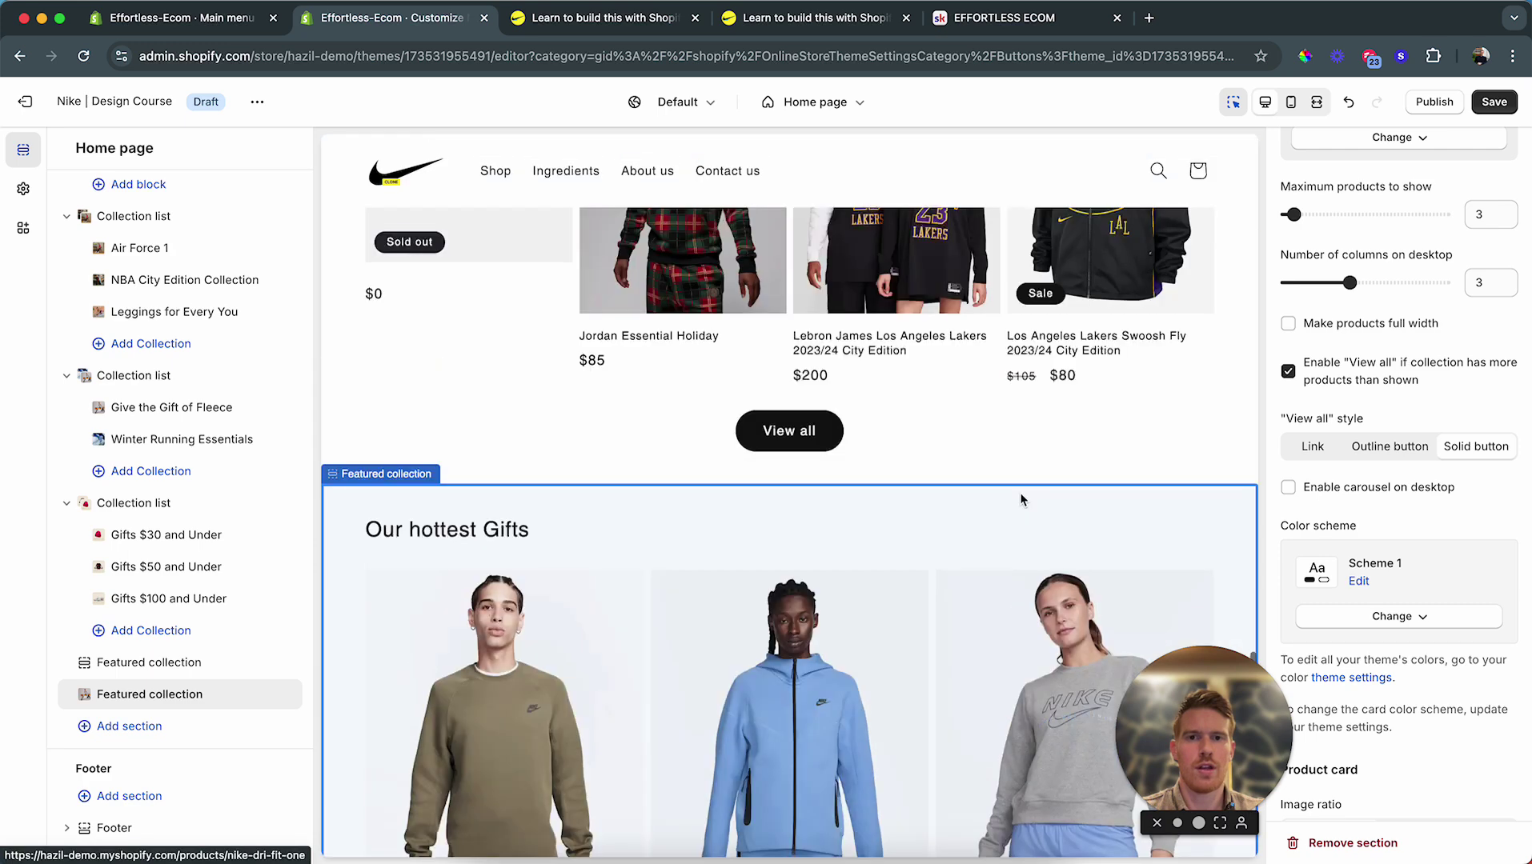
scroll(1021, 501, up, 10)
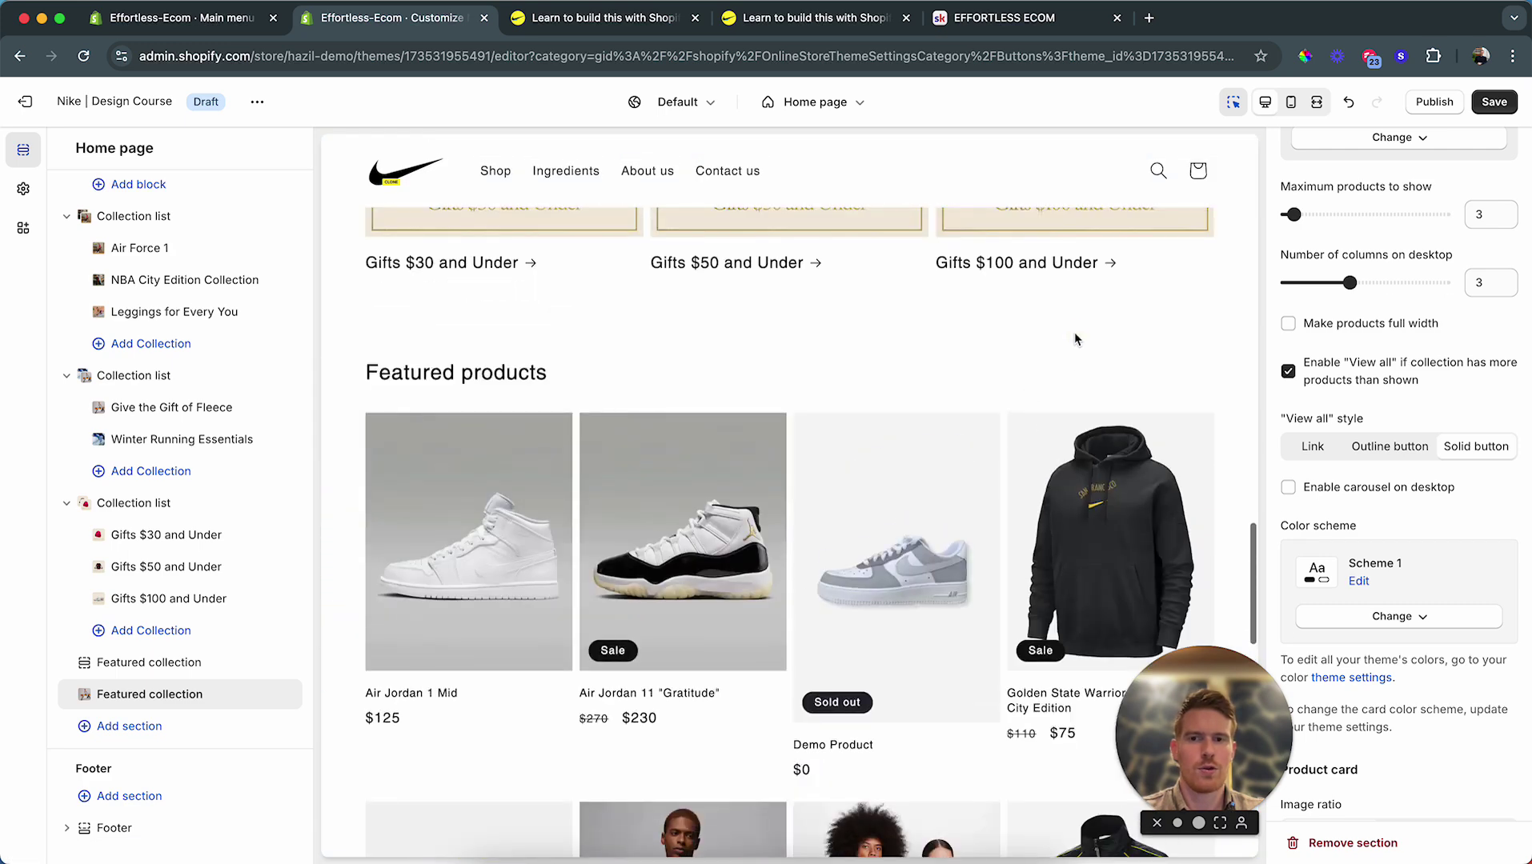
click(1076, 339)
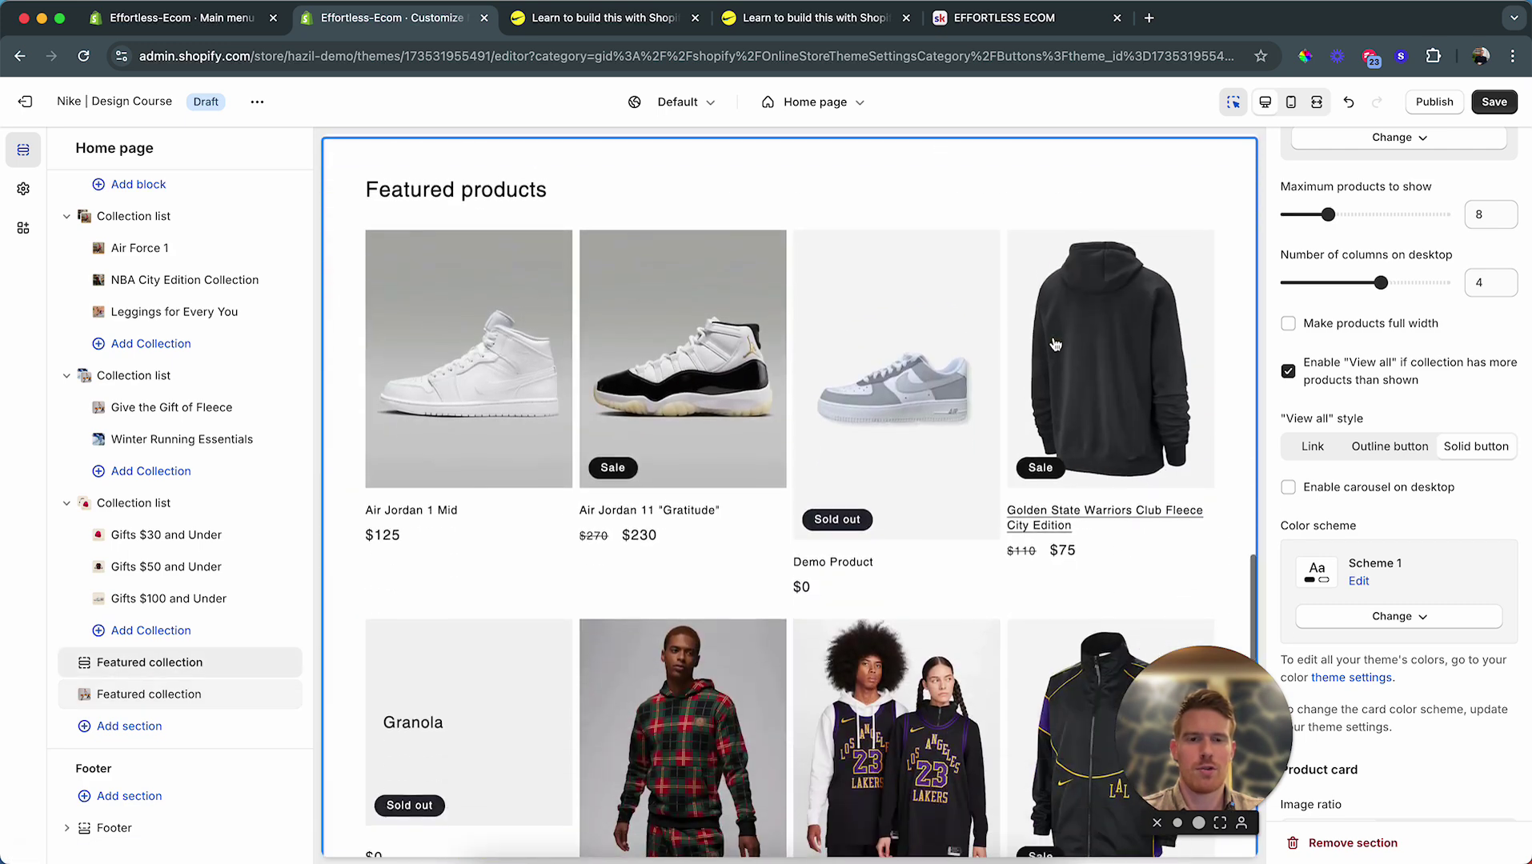
click(266, 666)
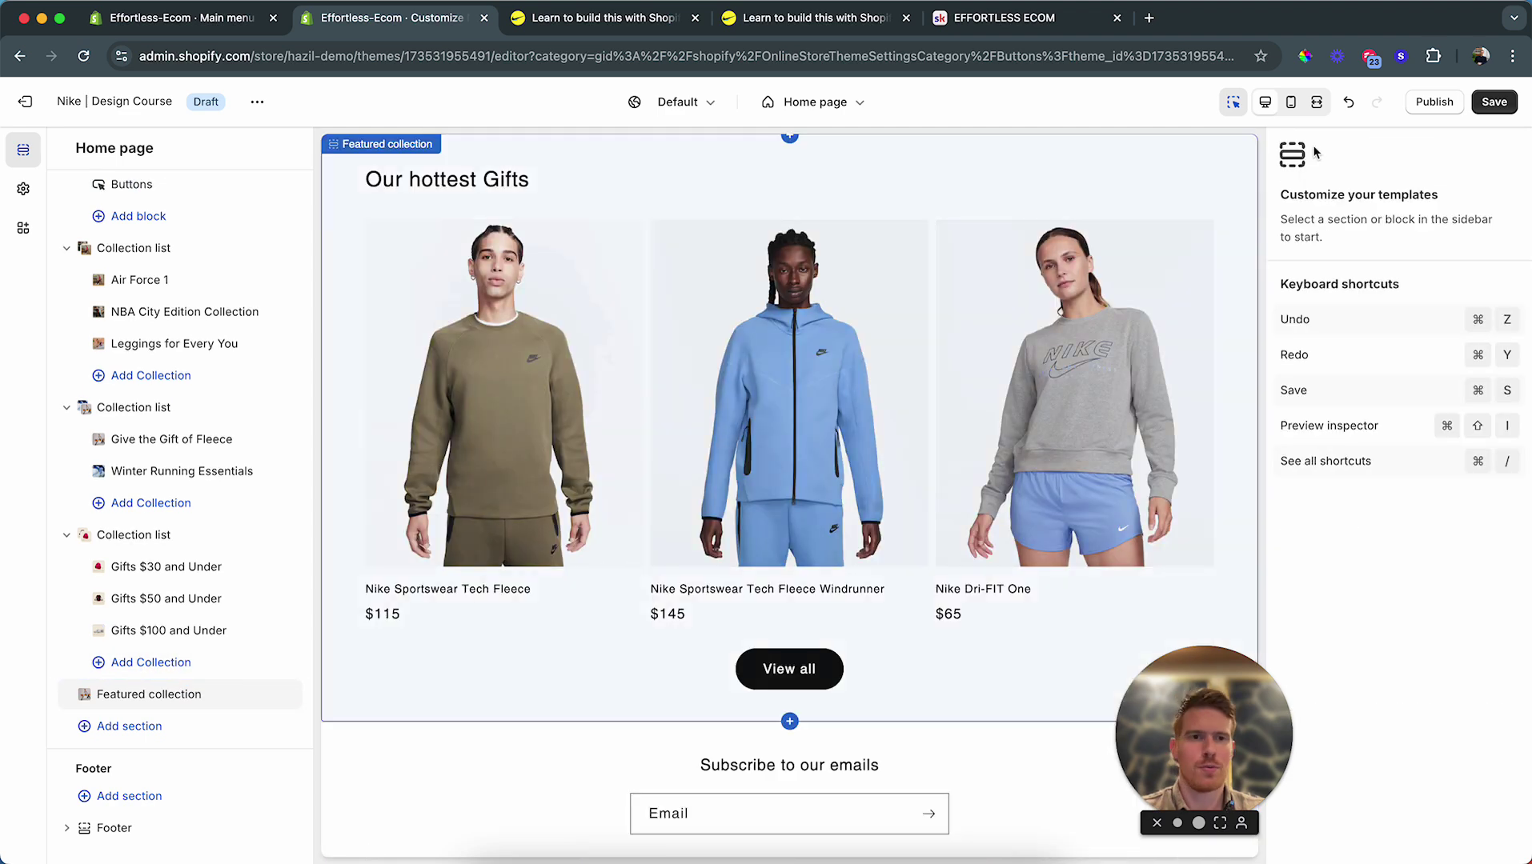
click(1494, 102)
Step: Set the footer's color scheme to Scheme 4 to match the dark footer of the reference store
scroll(926, 475, down, 1)
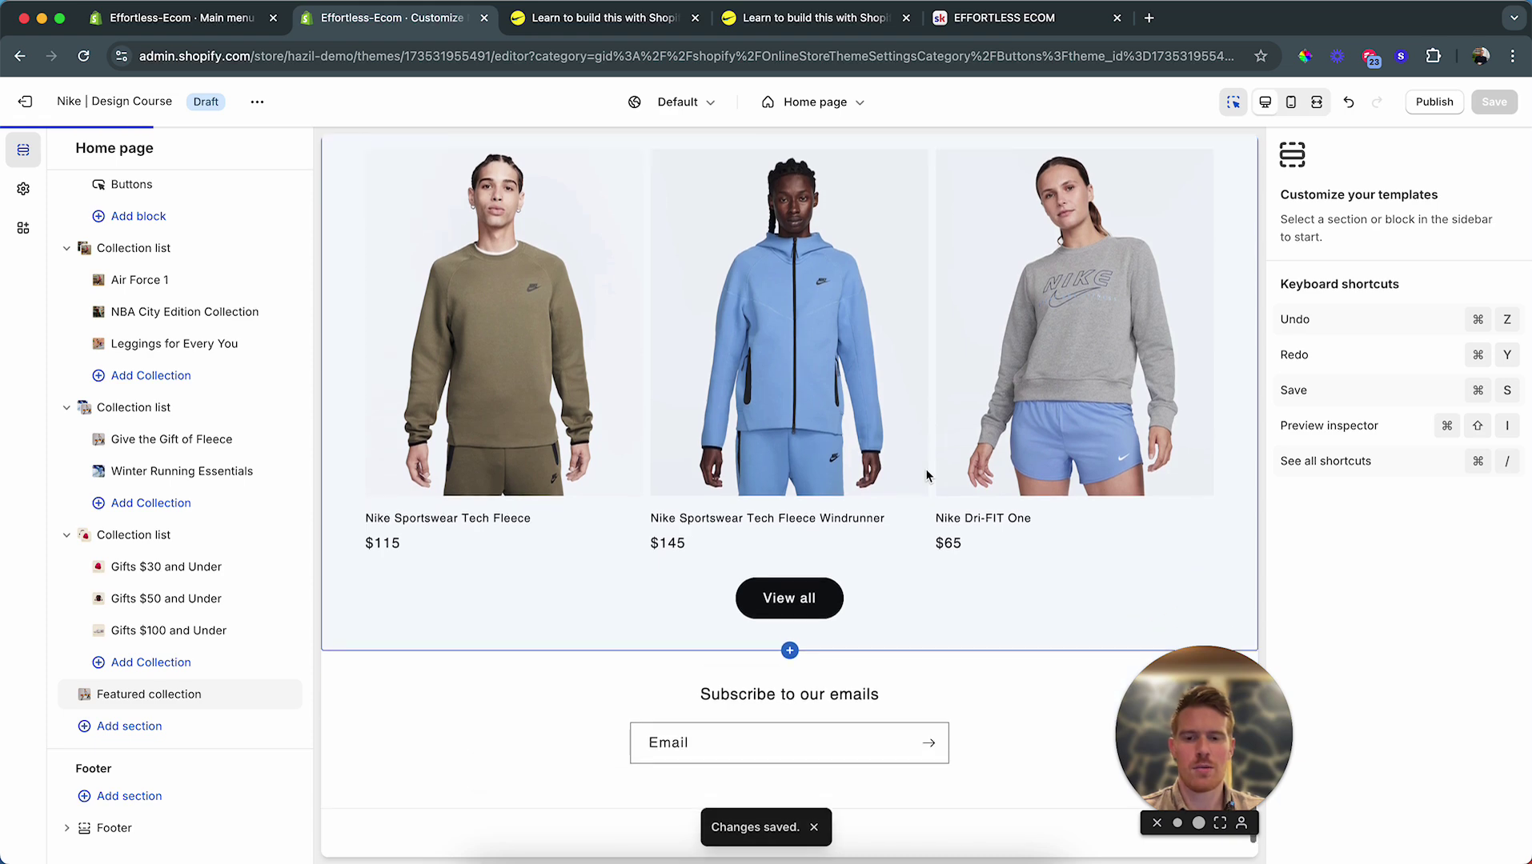
scroll(926, 475, down, 1)
scroll(1057, 657, down, 2)
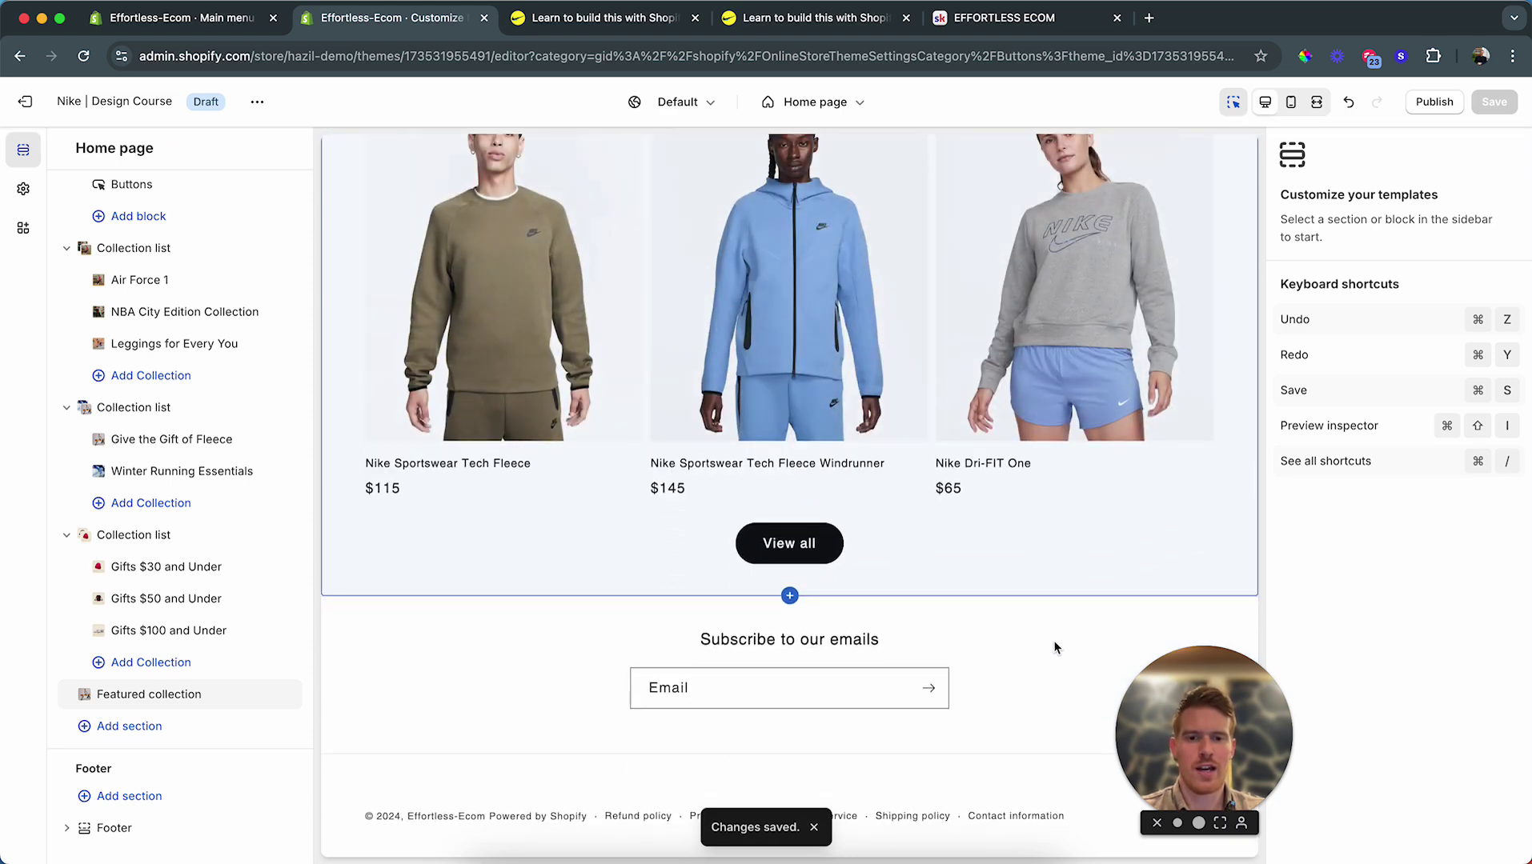
click(1136, 632)
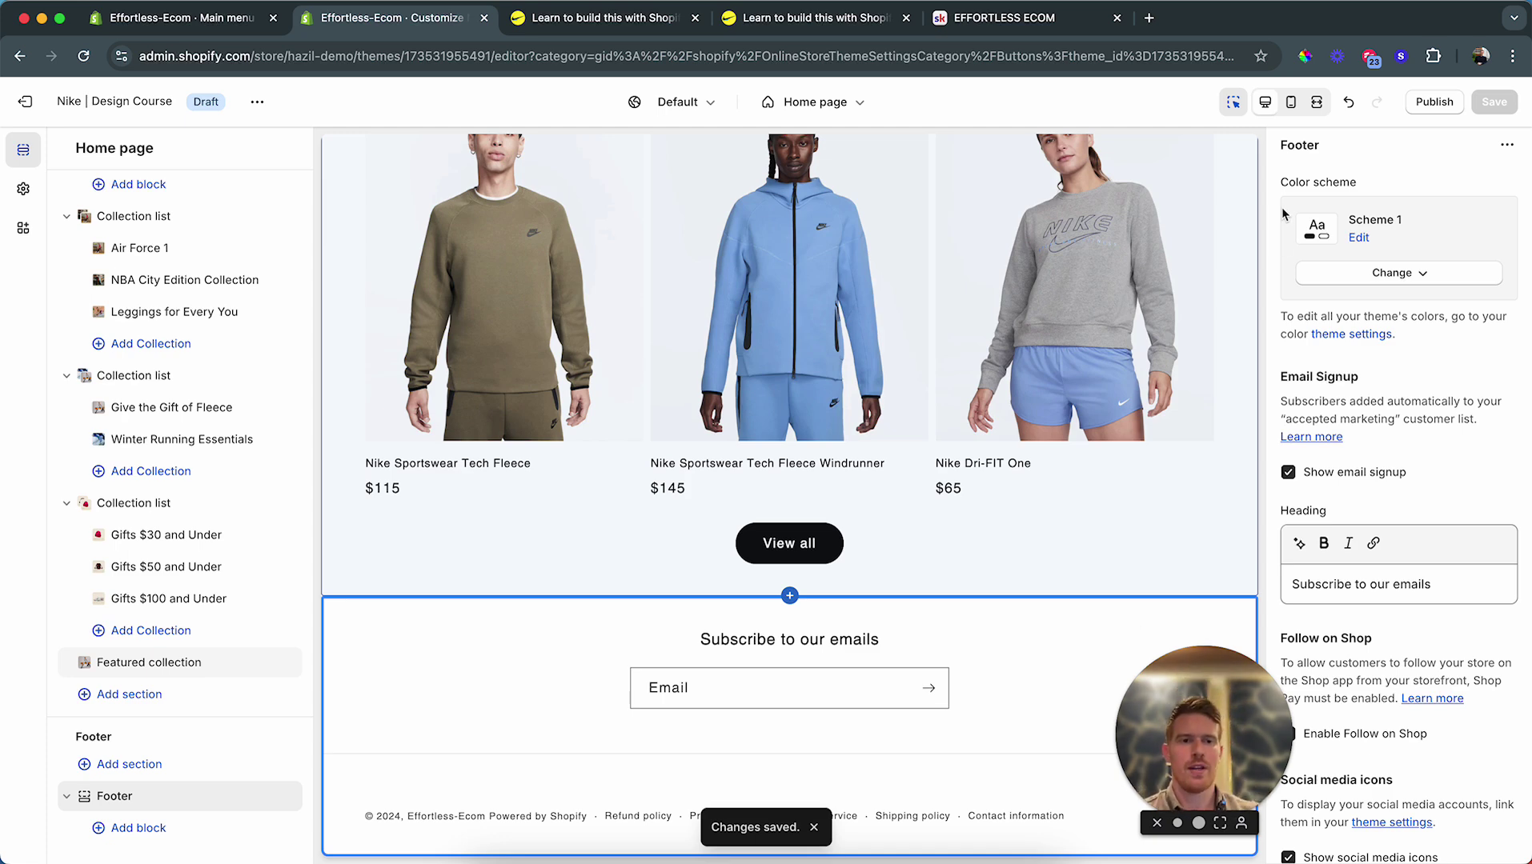
click(571, 17)
scroll(581, 588, down, 5)
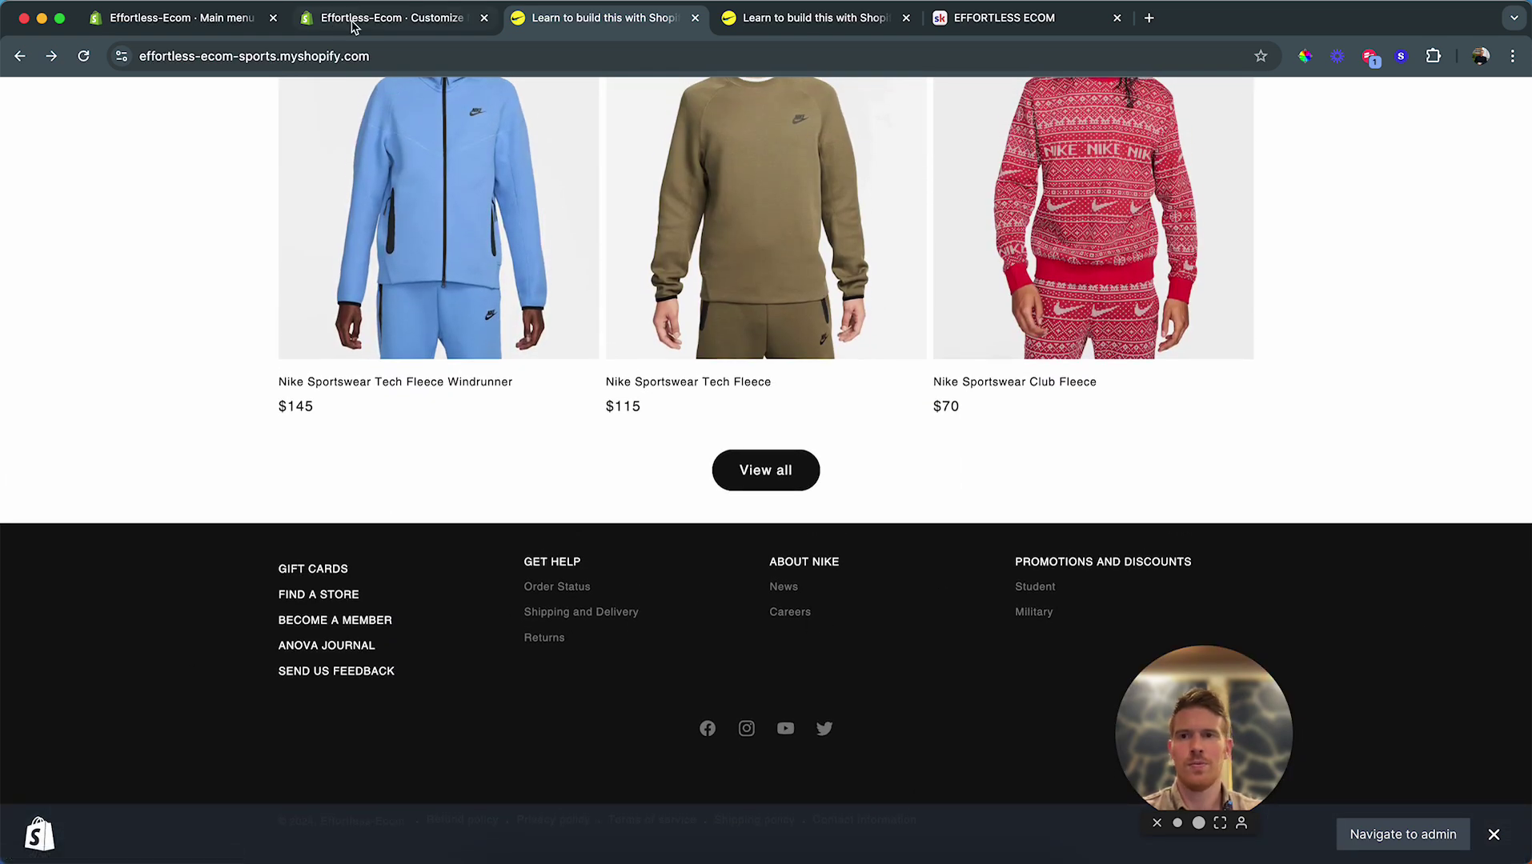
click(378, 19)
click(1399, 273)
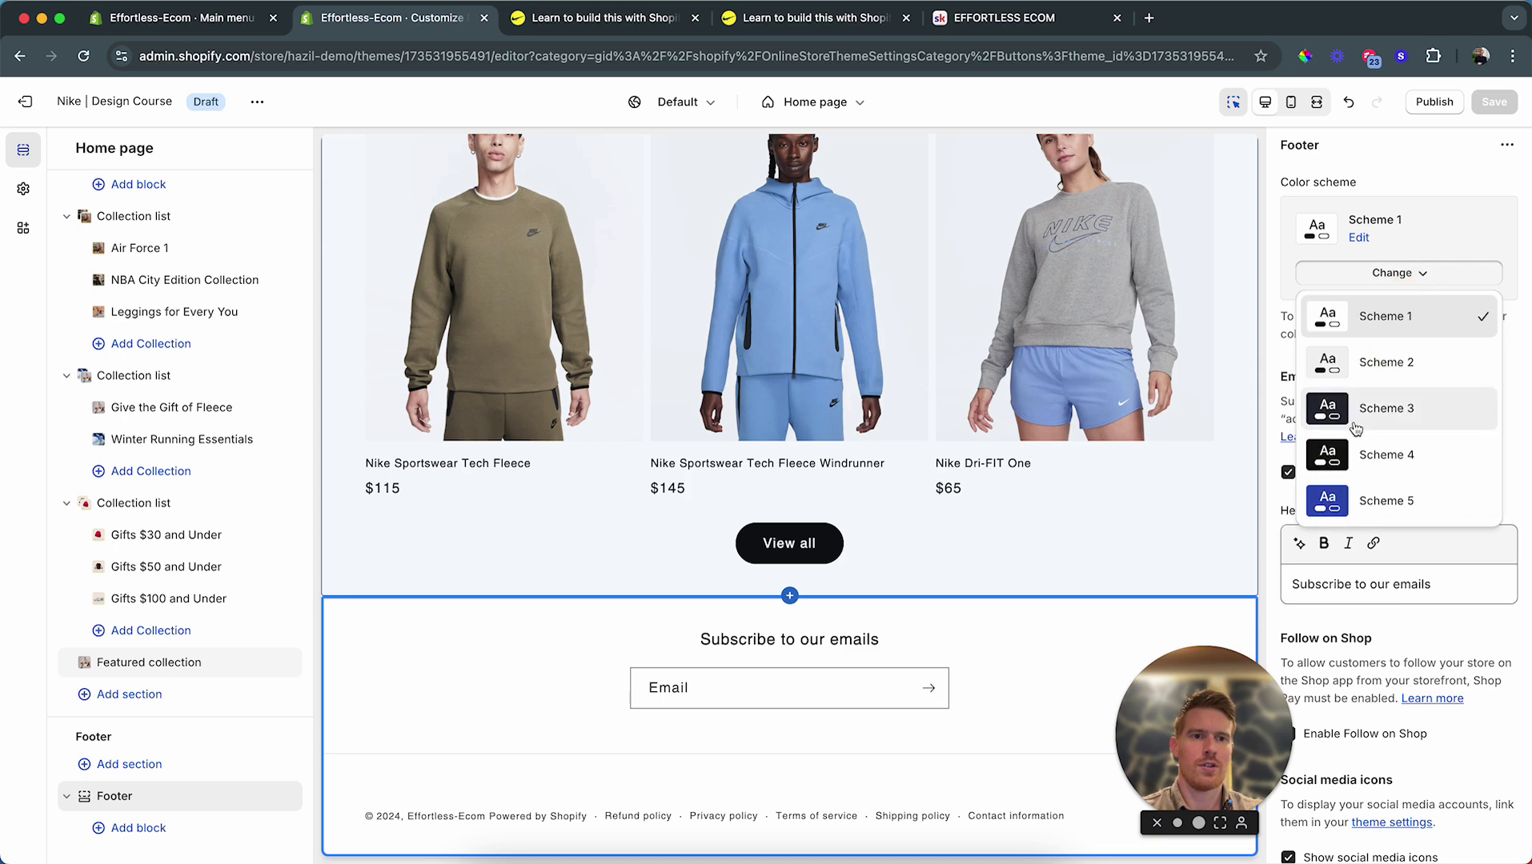
click(1385, 462)
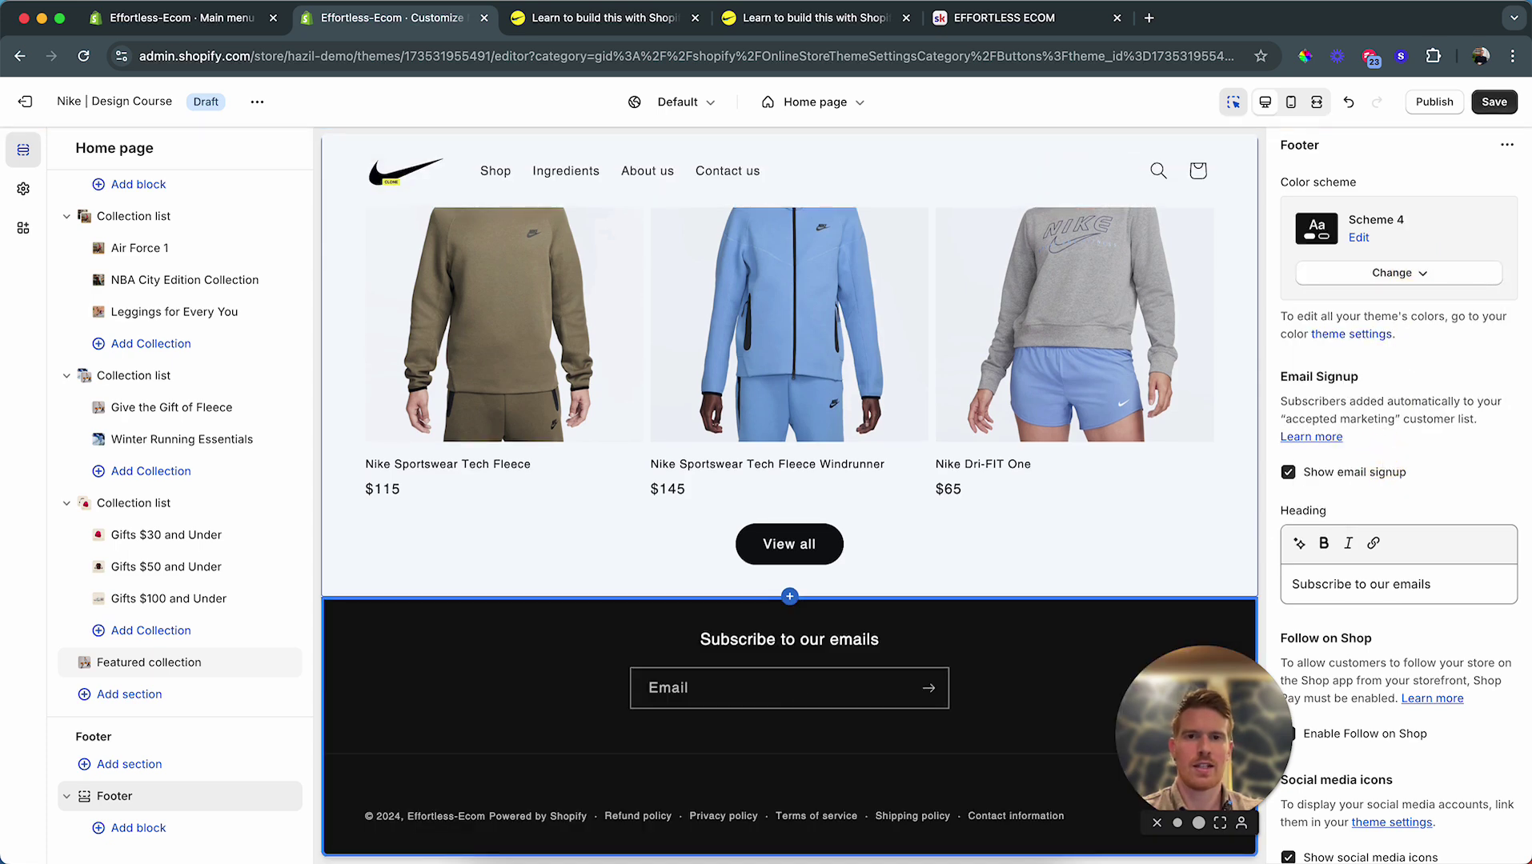
Step: Check the reference store's footer, and disable the email signup and Follow on Shop options in the footer settings
click(637, 14)
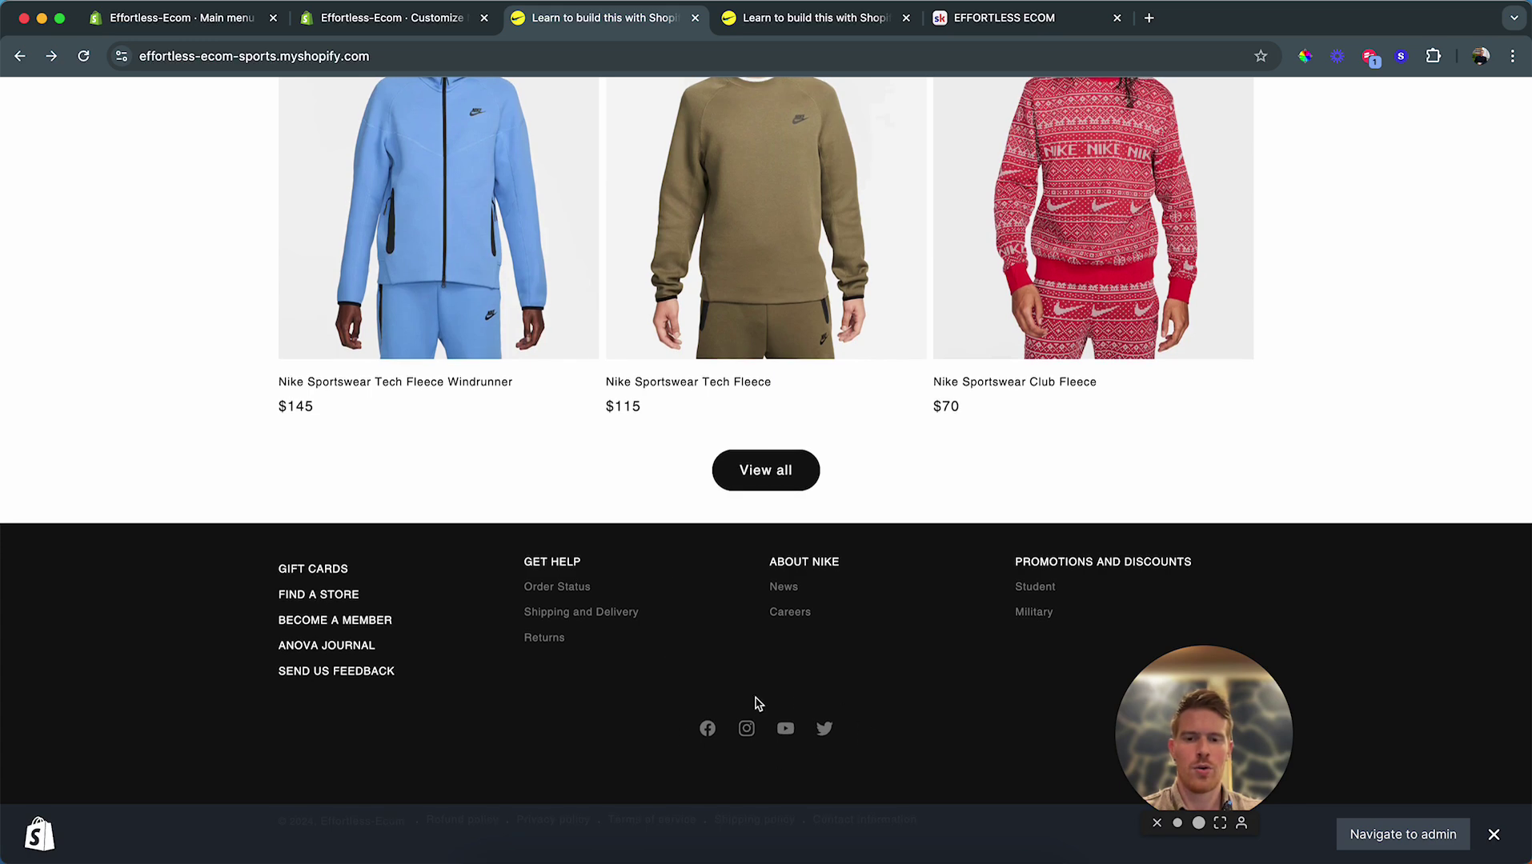
click(403, 24)
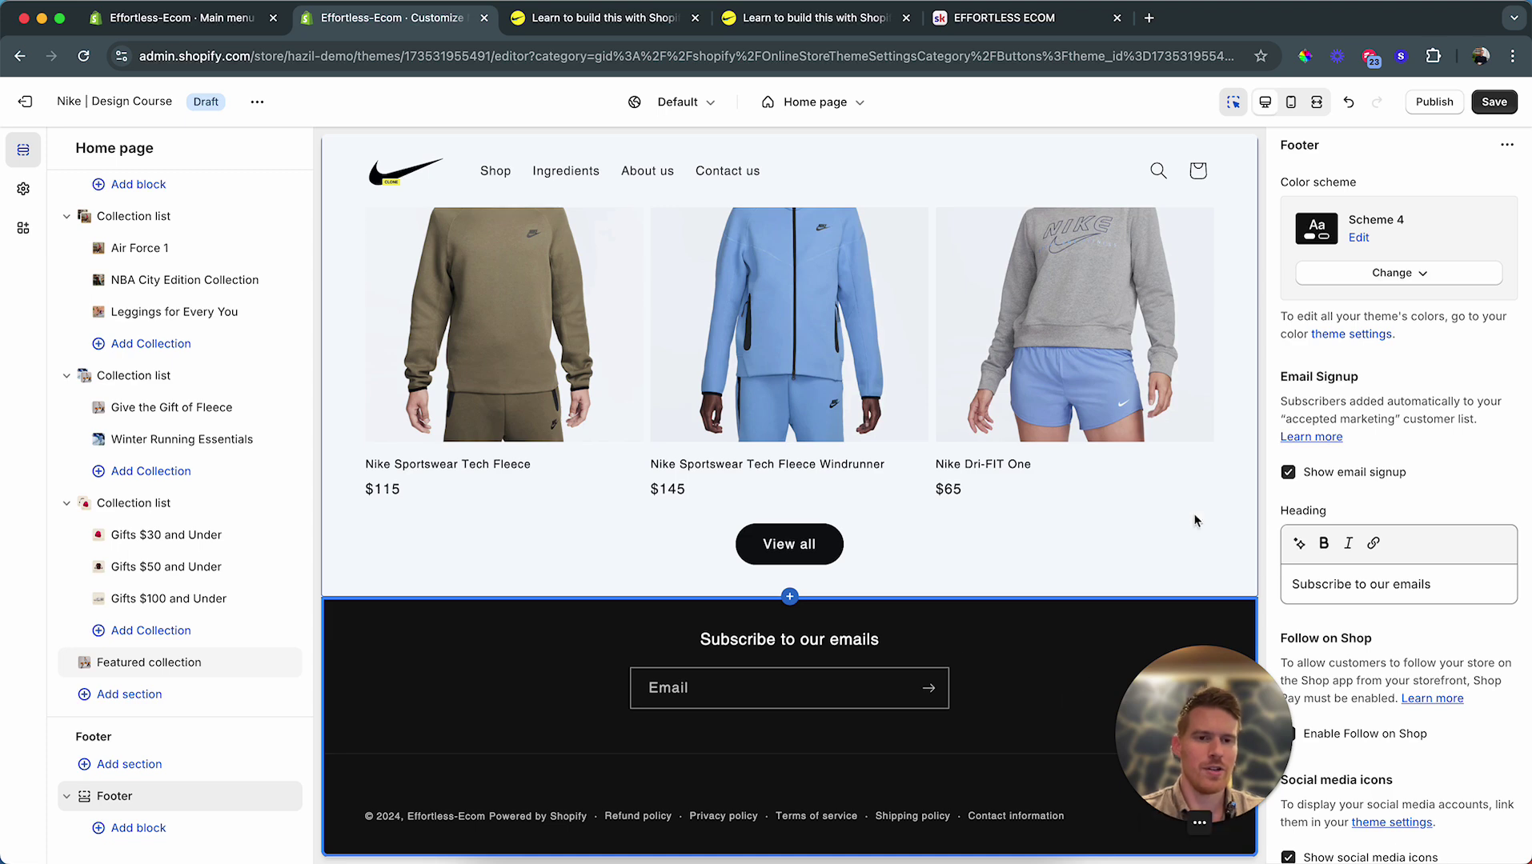
scroll(1331, 518, down, 3)
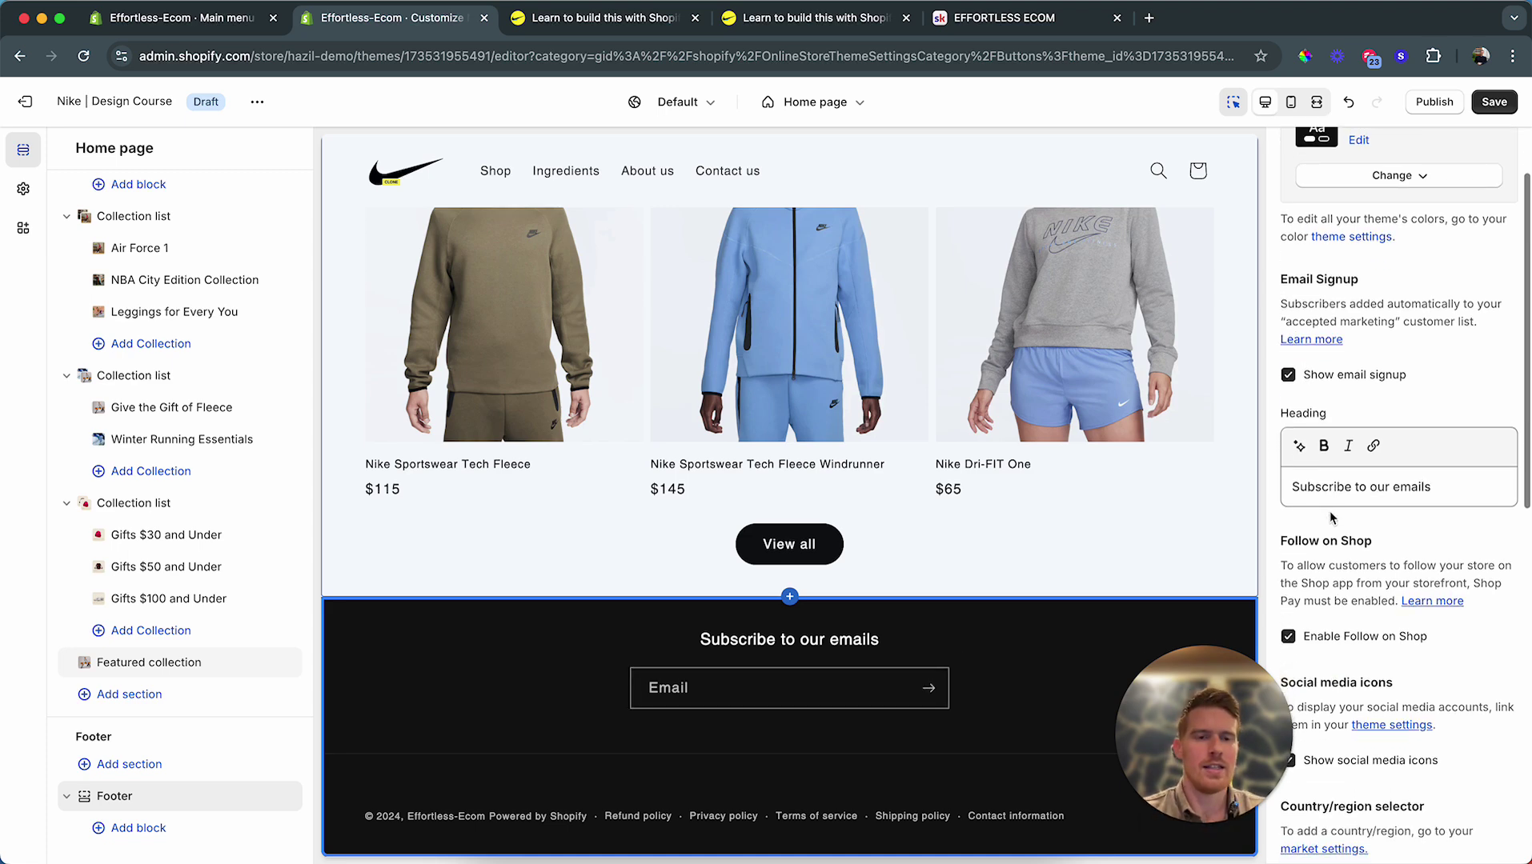
scroll(1332, 518, down, 1)
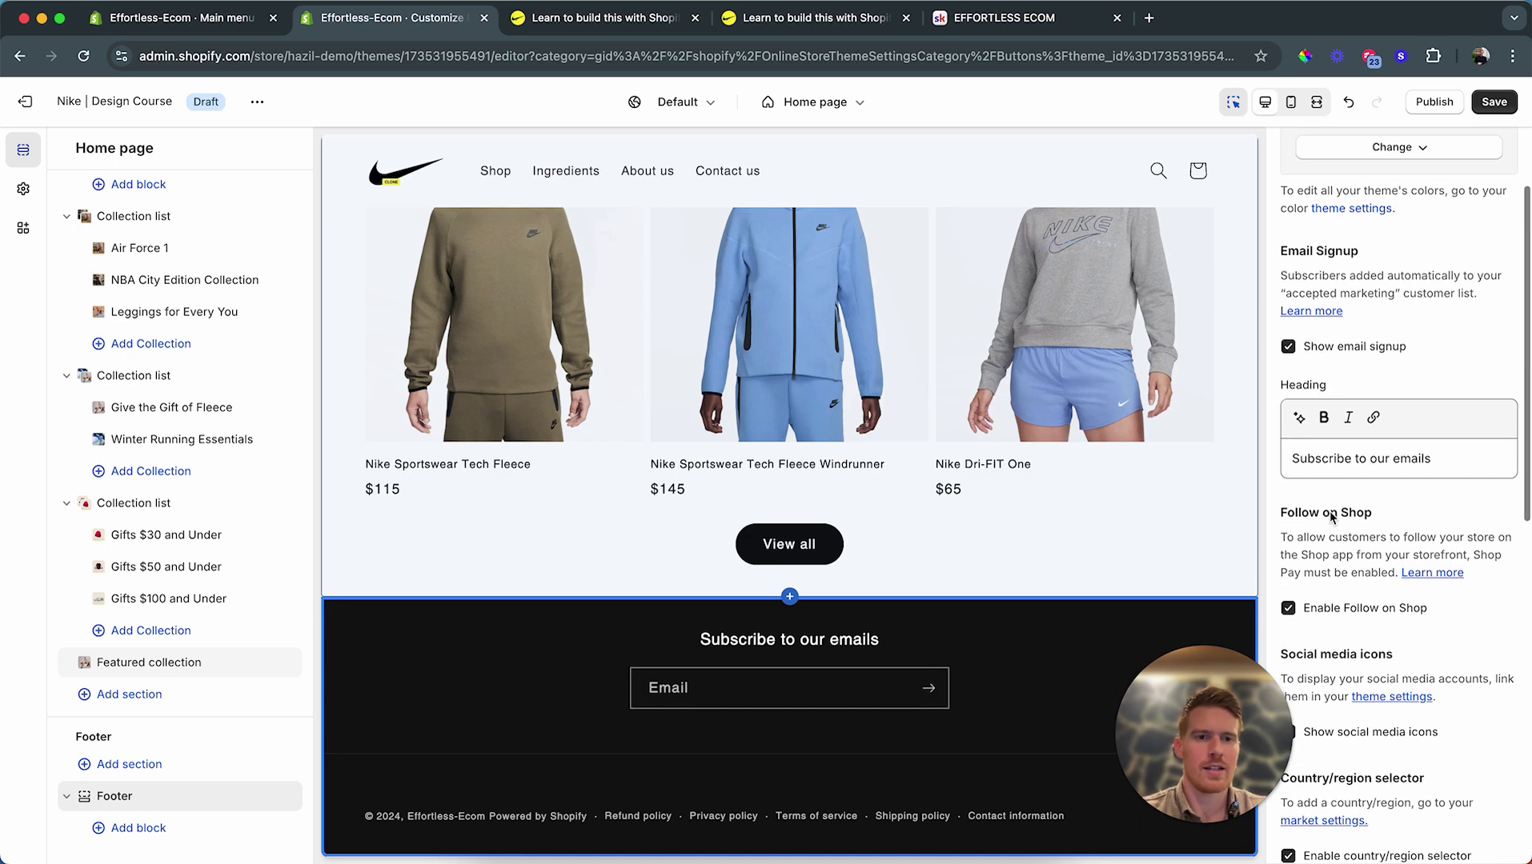
click(1288, 347)
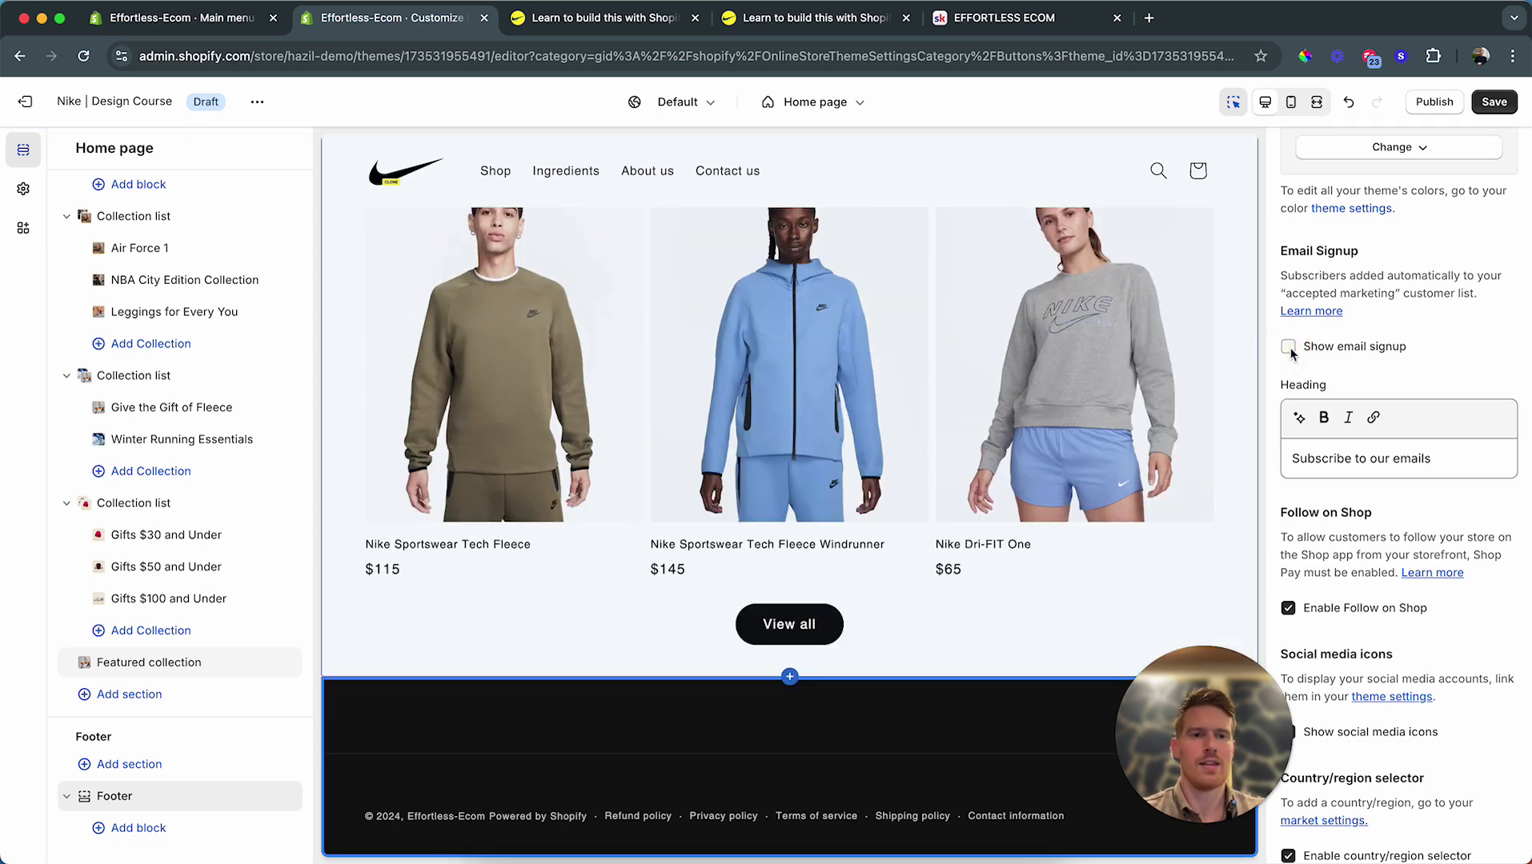
scroll(1329, 509, down, 4)
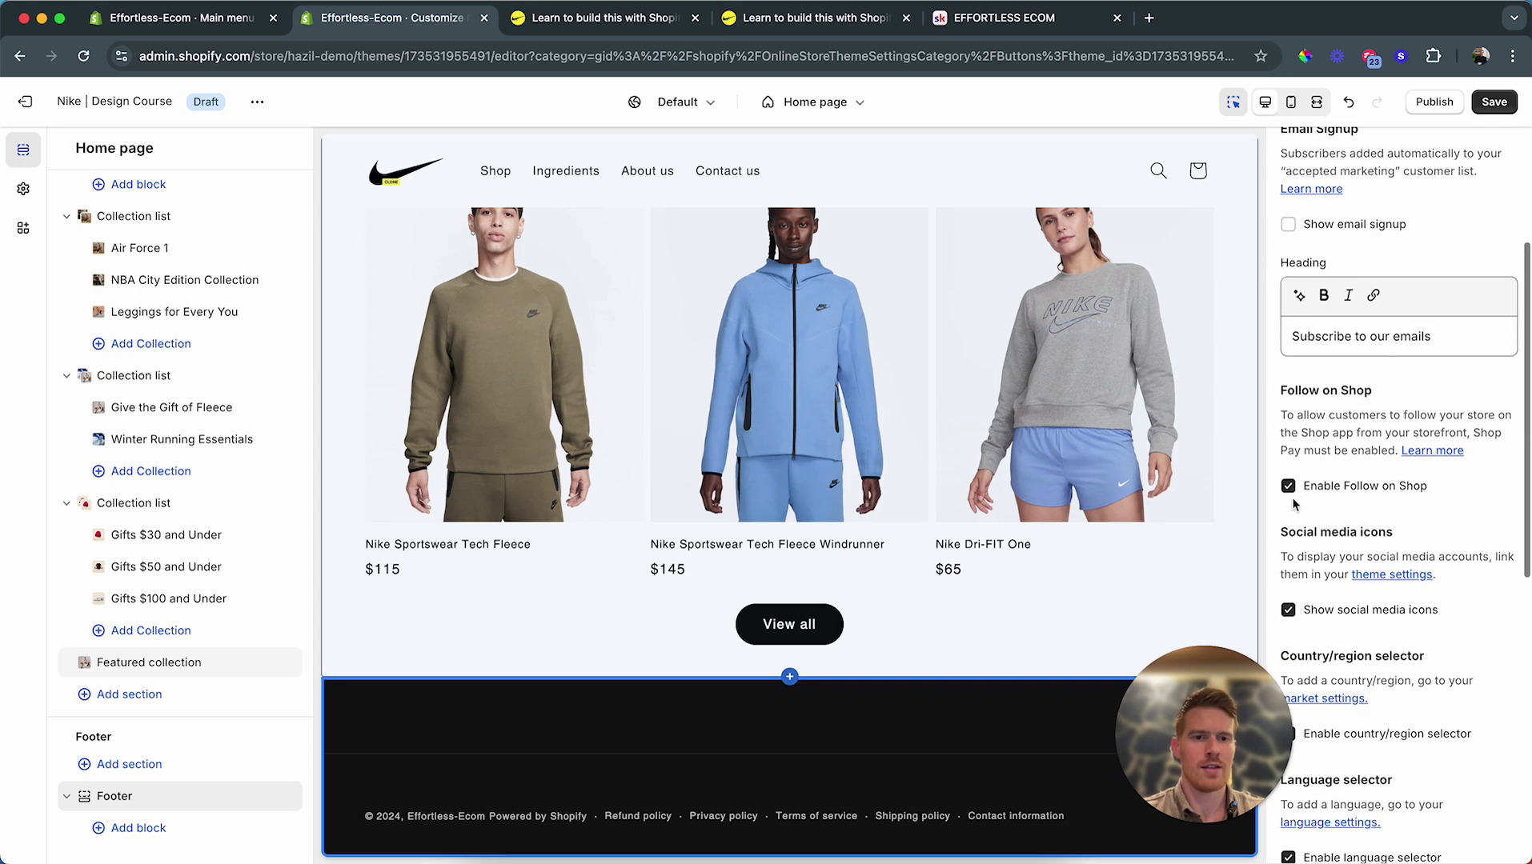
click(1289, 486)
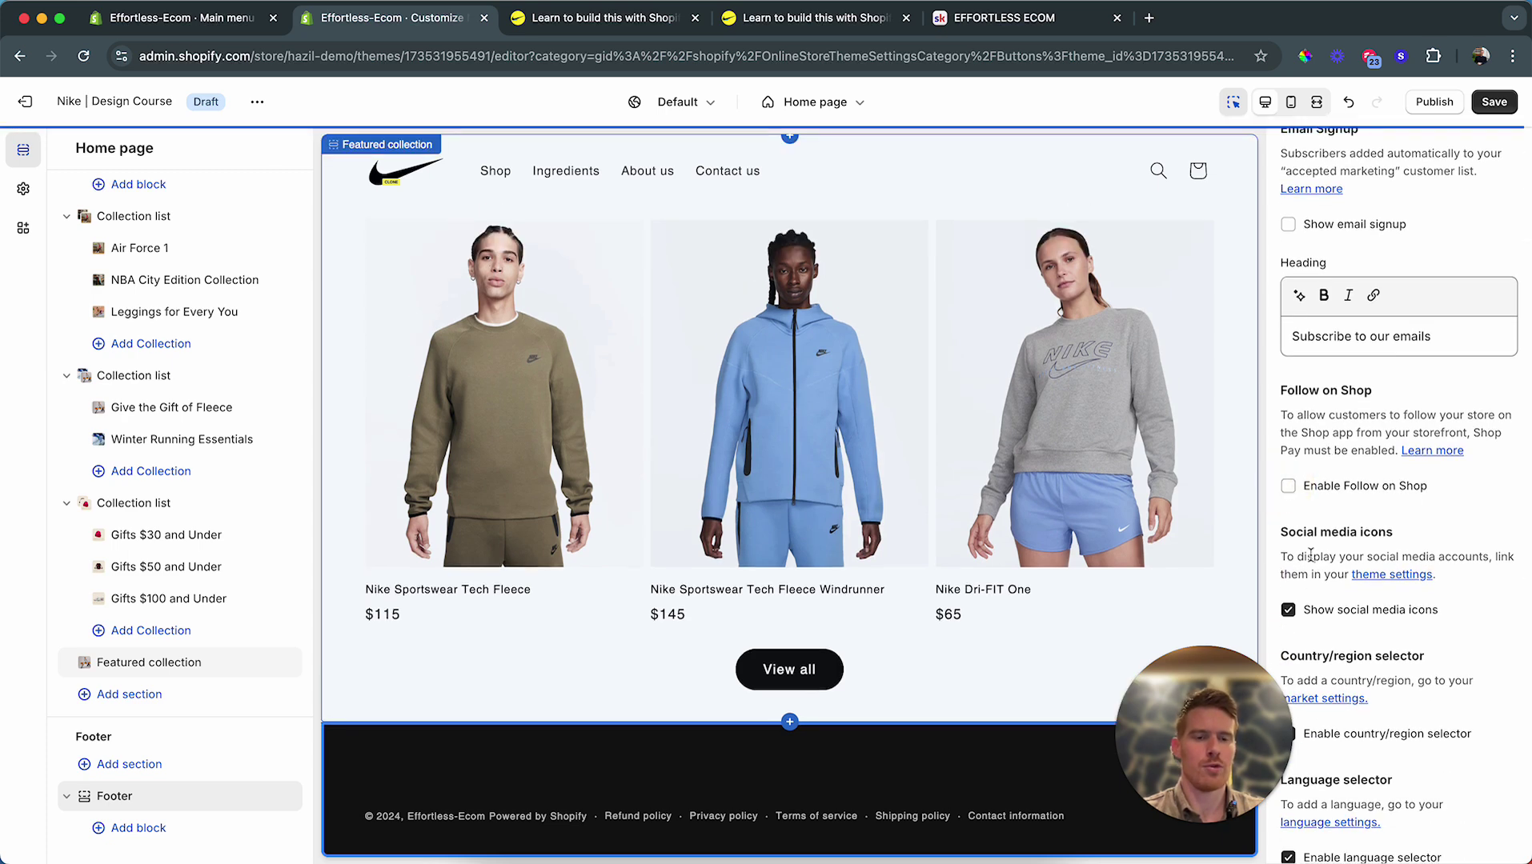
Step: Disable the country/region selector, language selector and payment icons in the footer
scroll(1301, 560, down, 3)
scroll(1304, 602, down, 1)
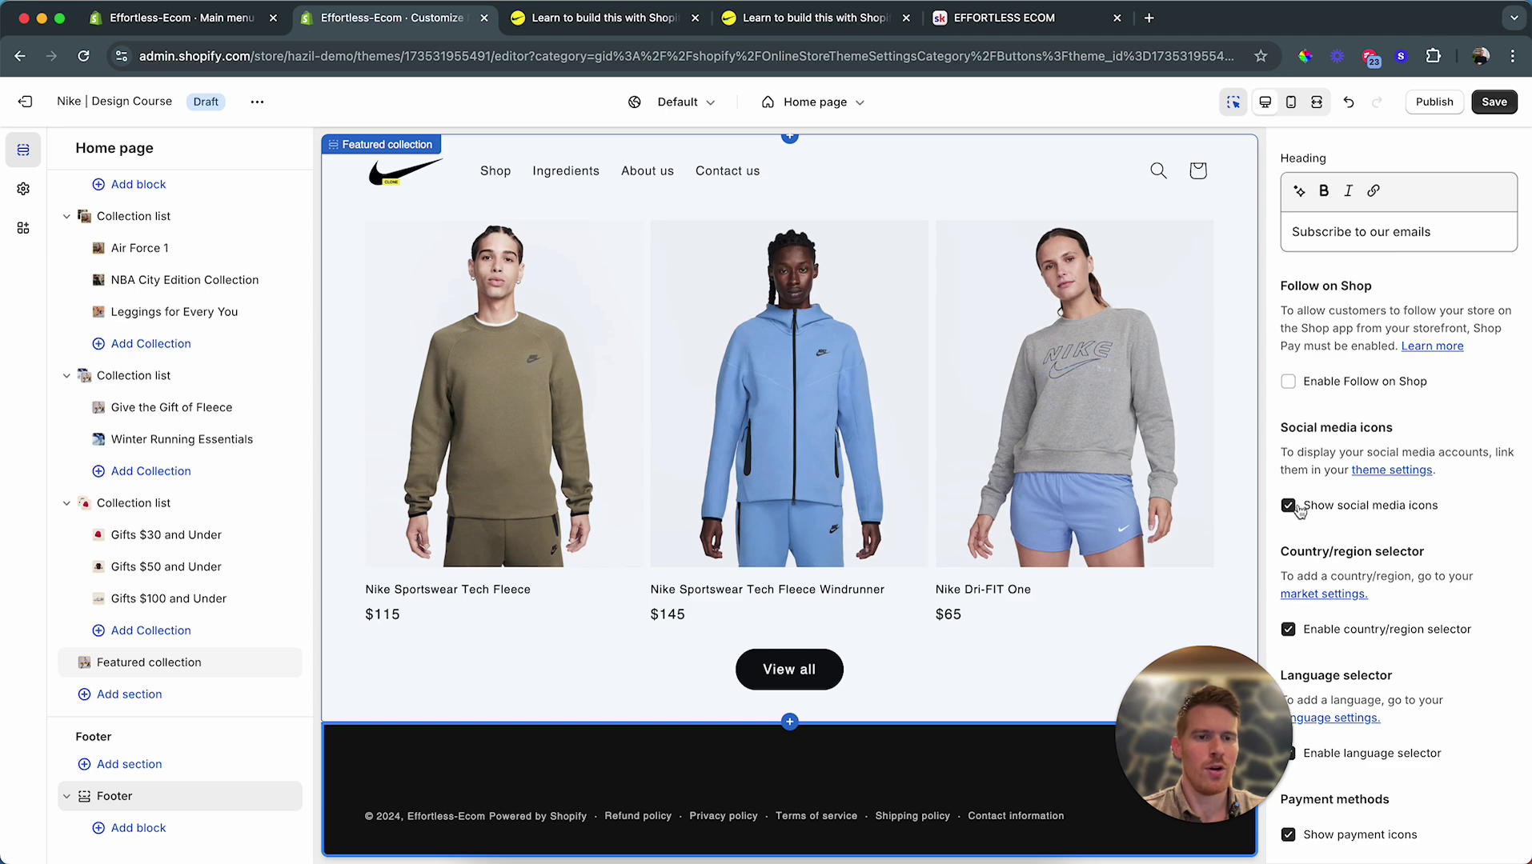
scroll(1320, 518, down, 6)
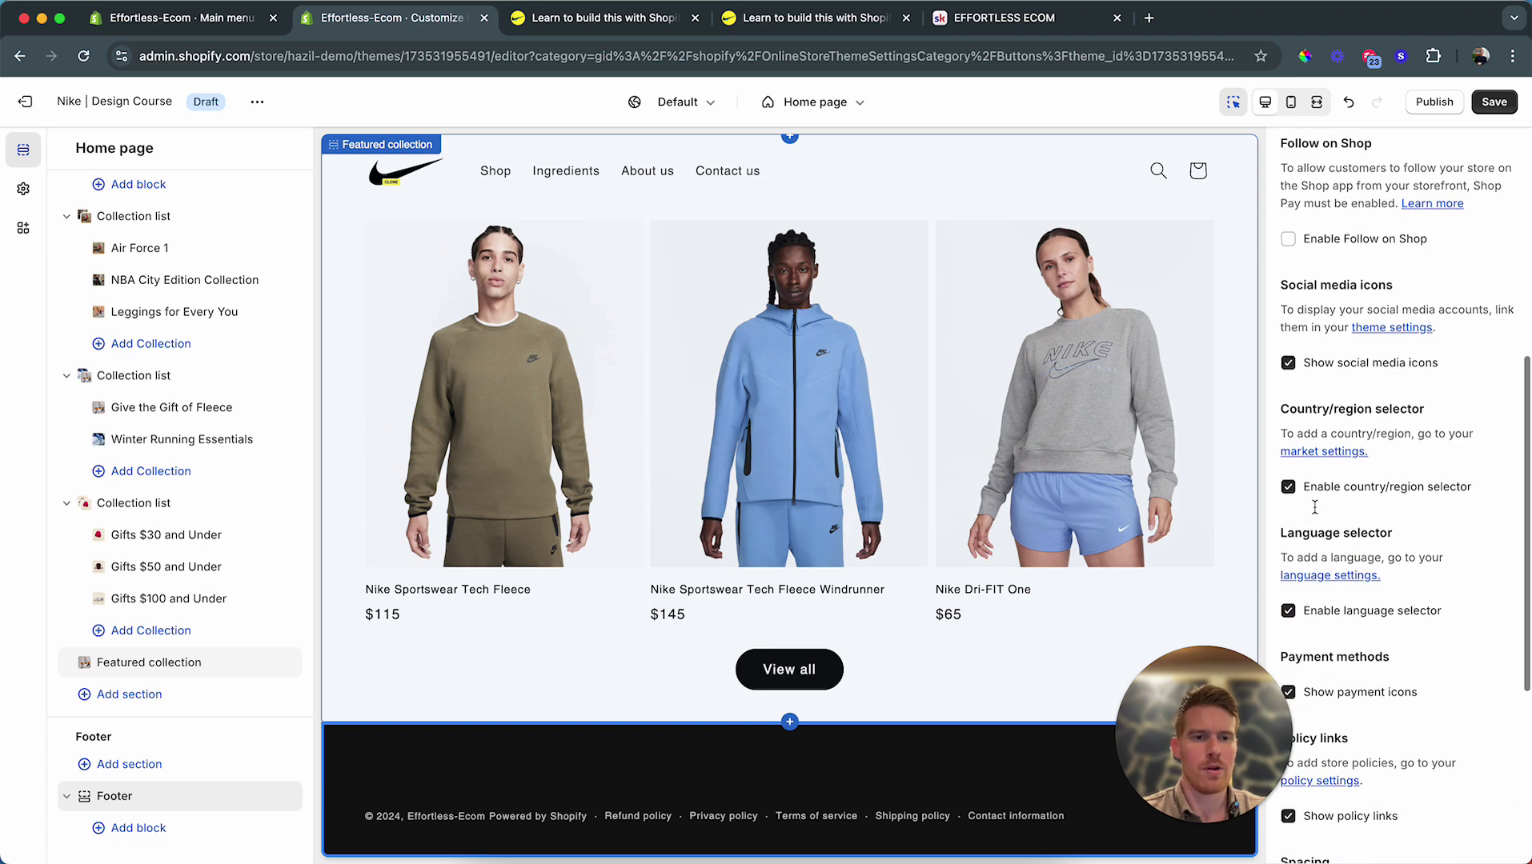
click(1288, 466)
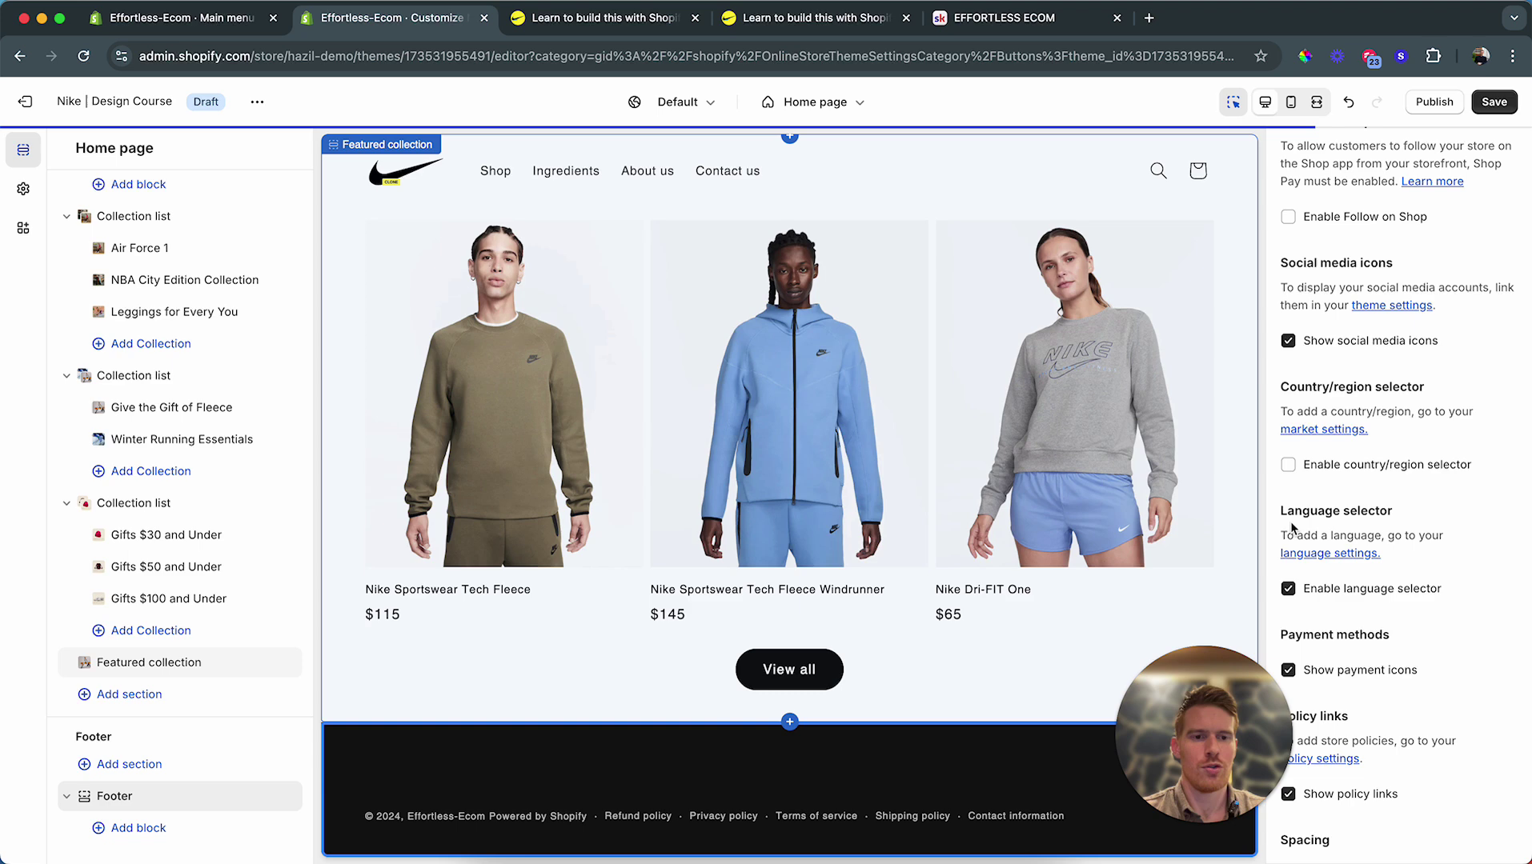
click(1289, 589)
scroll(1298, 560, down, 6)
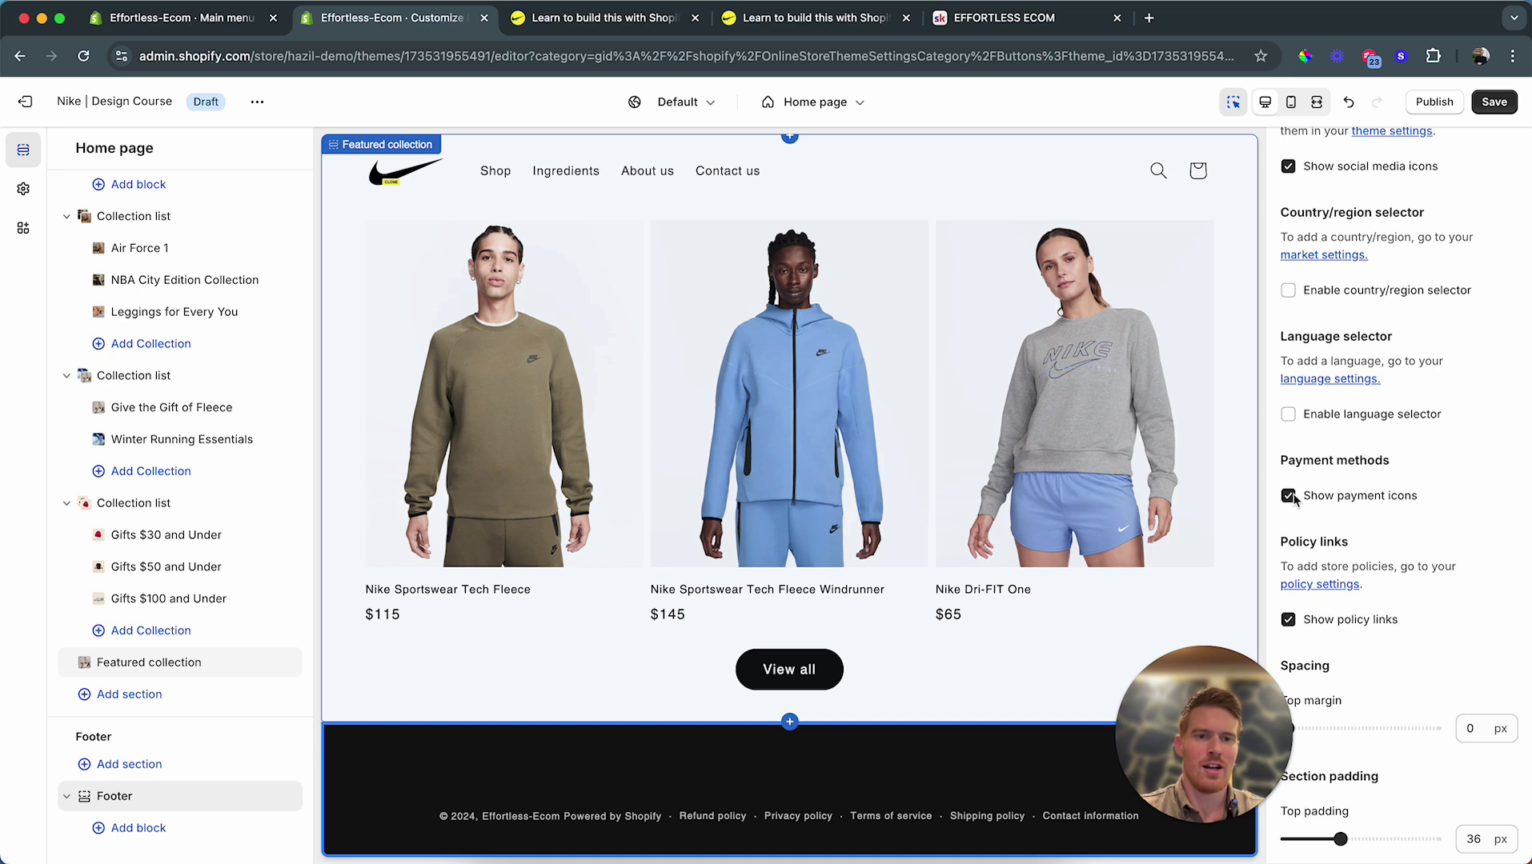
click(1289, 497)
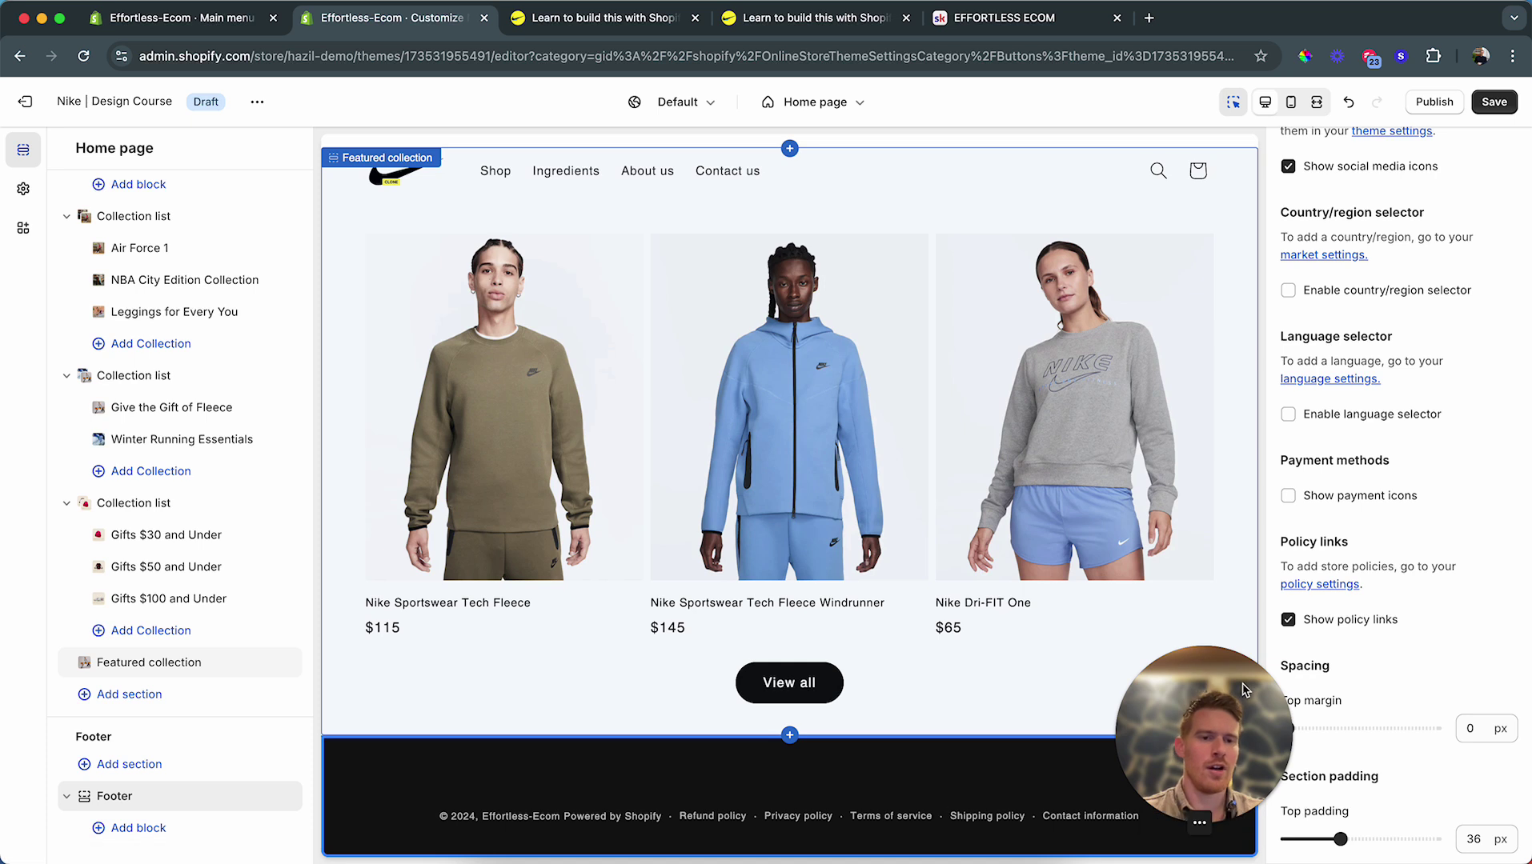
Step: Switch the footer's policy links off and back on to preview the effect
click(1289, 625)
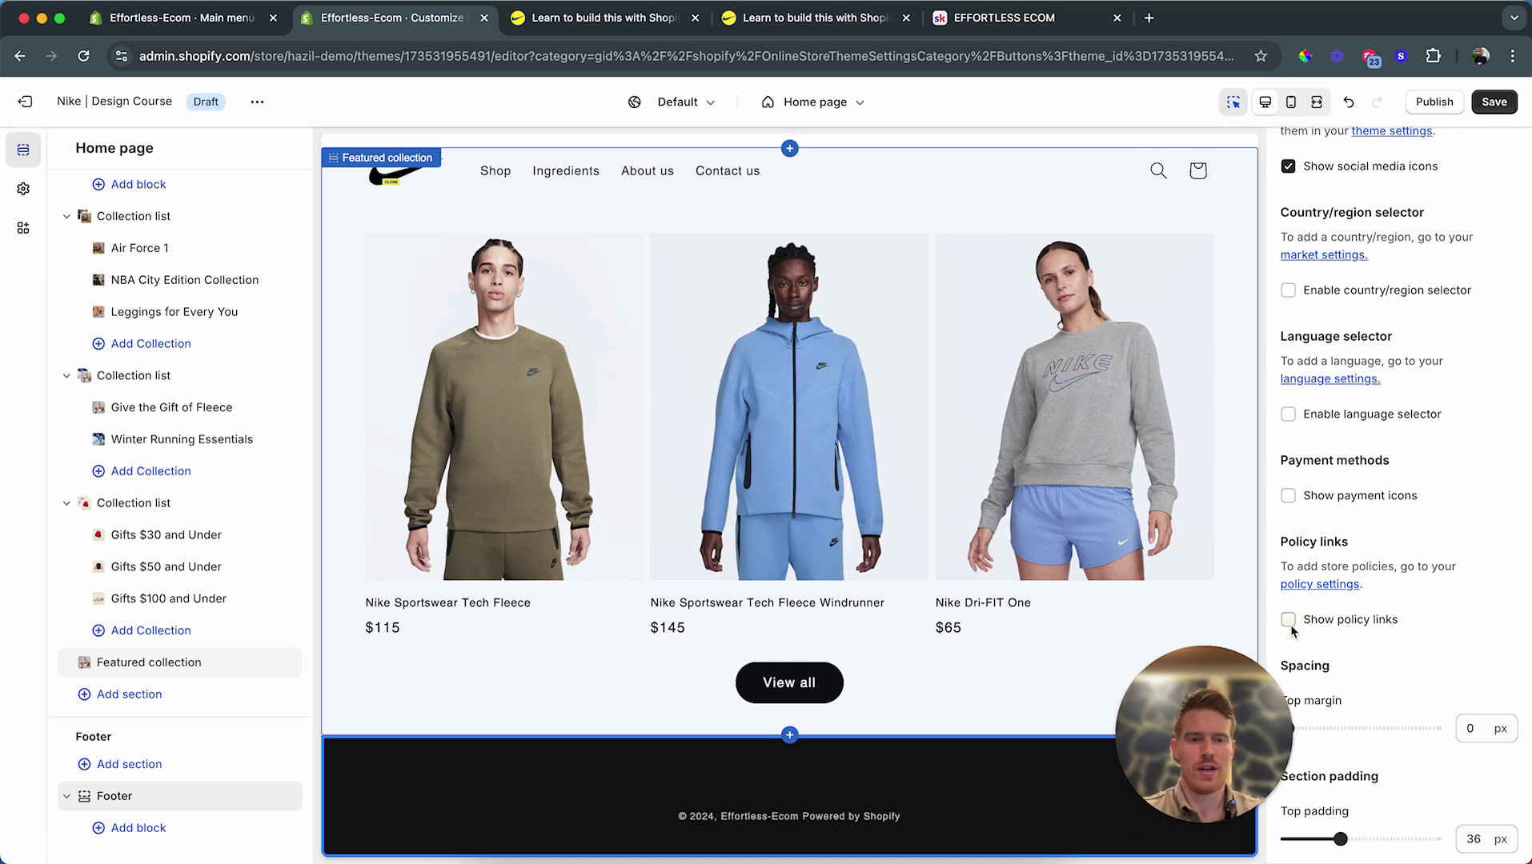
click(1289, 621)
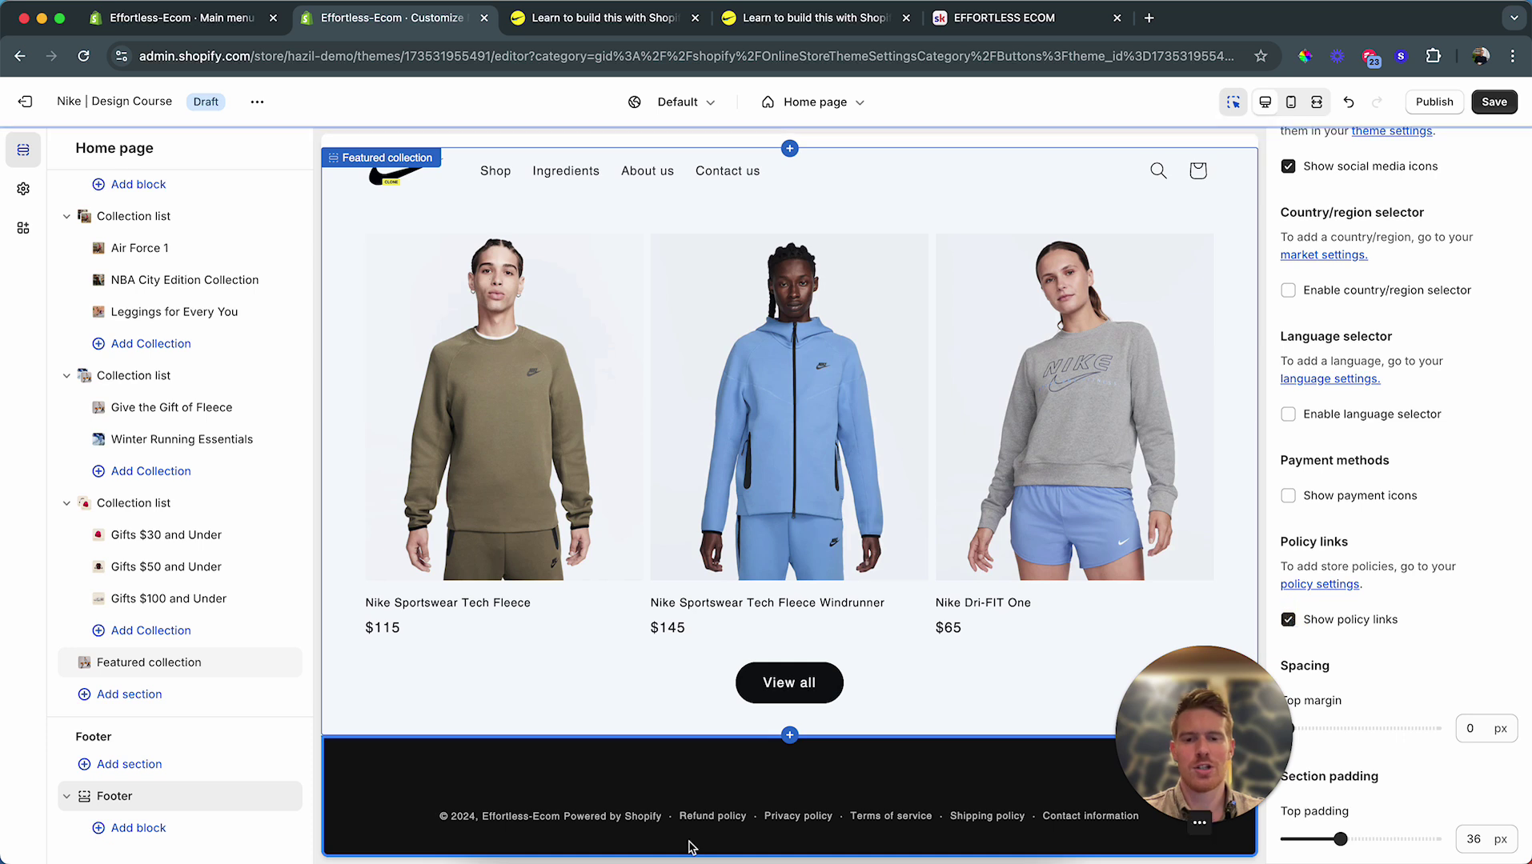
Step: Set the Instagram link in the footer's theme settings to instagram.com/hazilstudios and check the footer preview
scroll(1433, 613, down, 3)
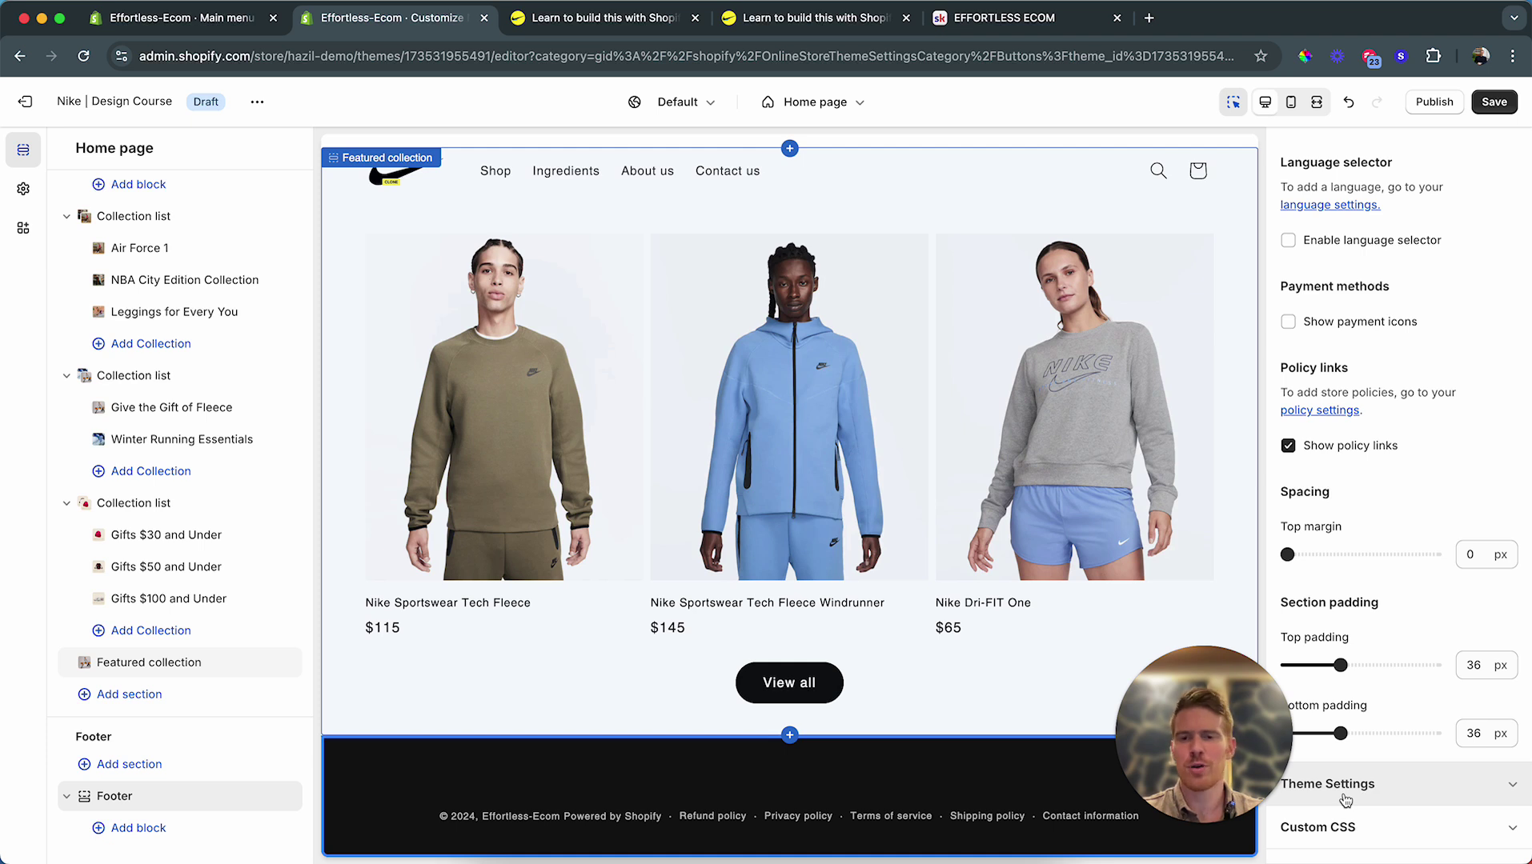
click(1437, 796)
scroll(1394, 624, down, 1)
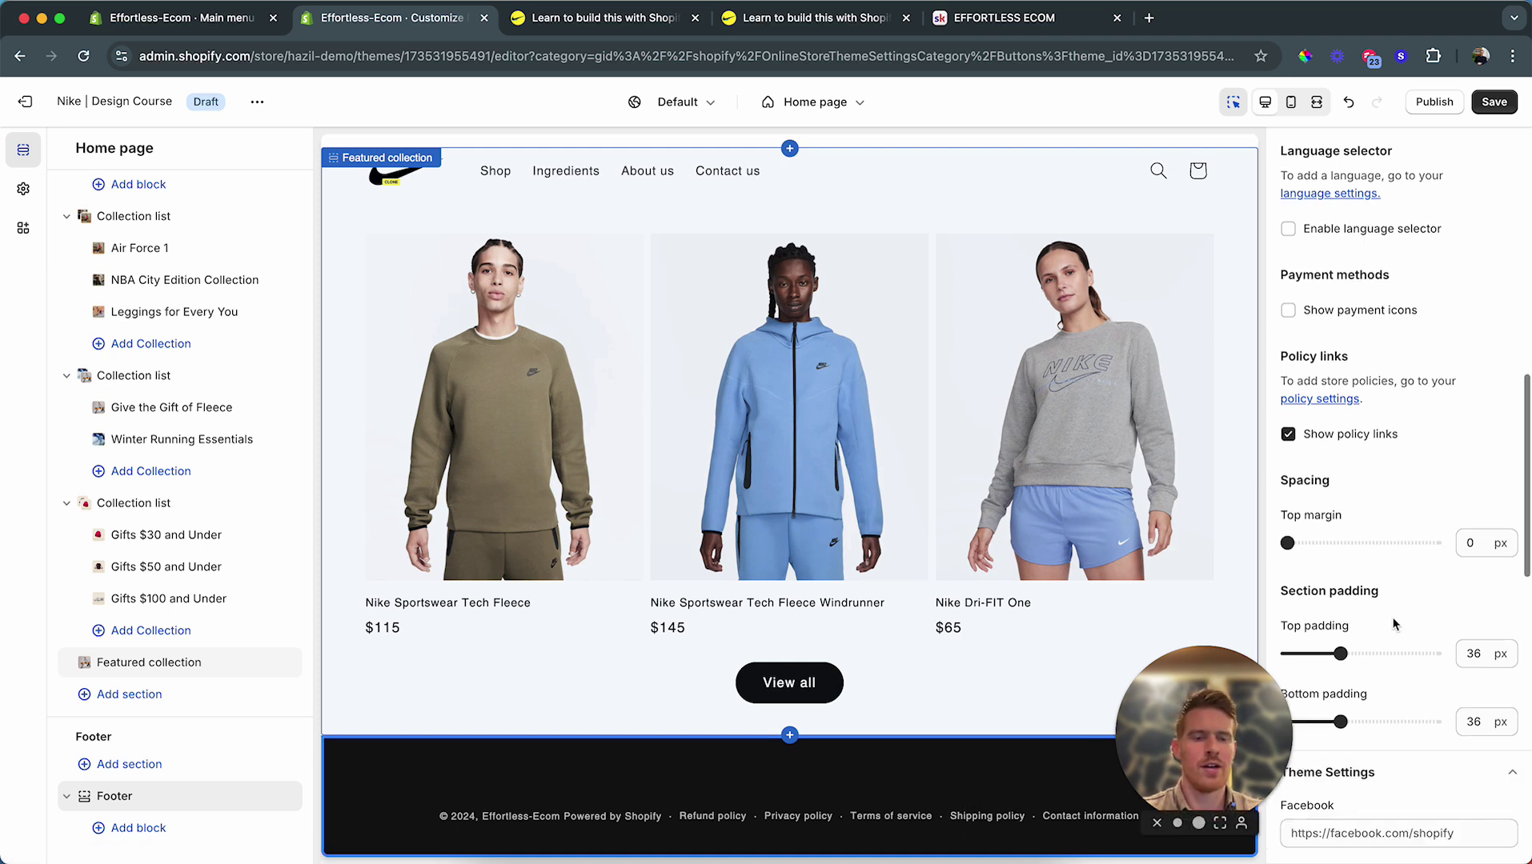
scroll(1394, 624, down, 5)
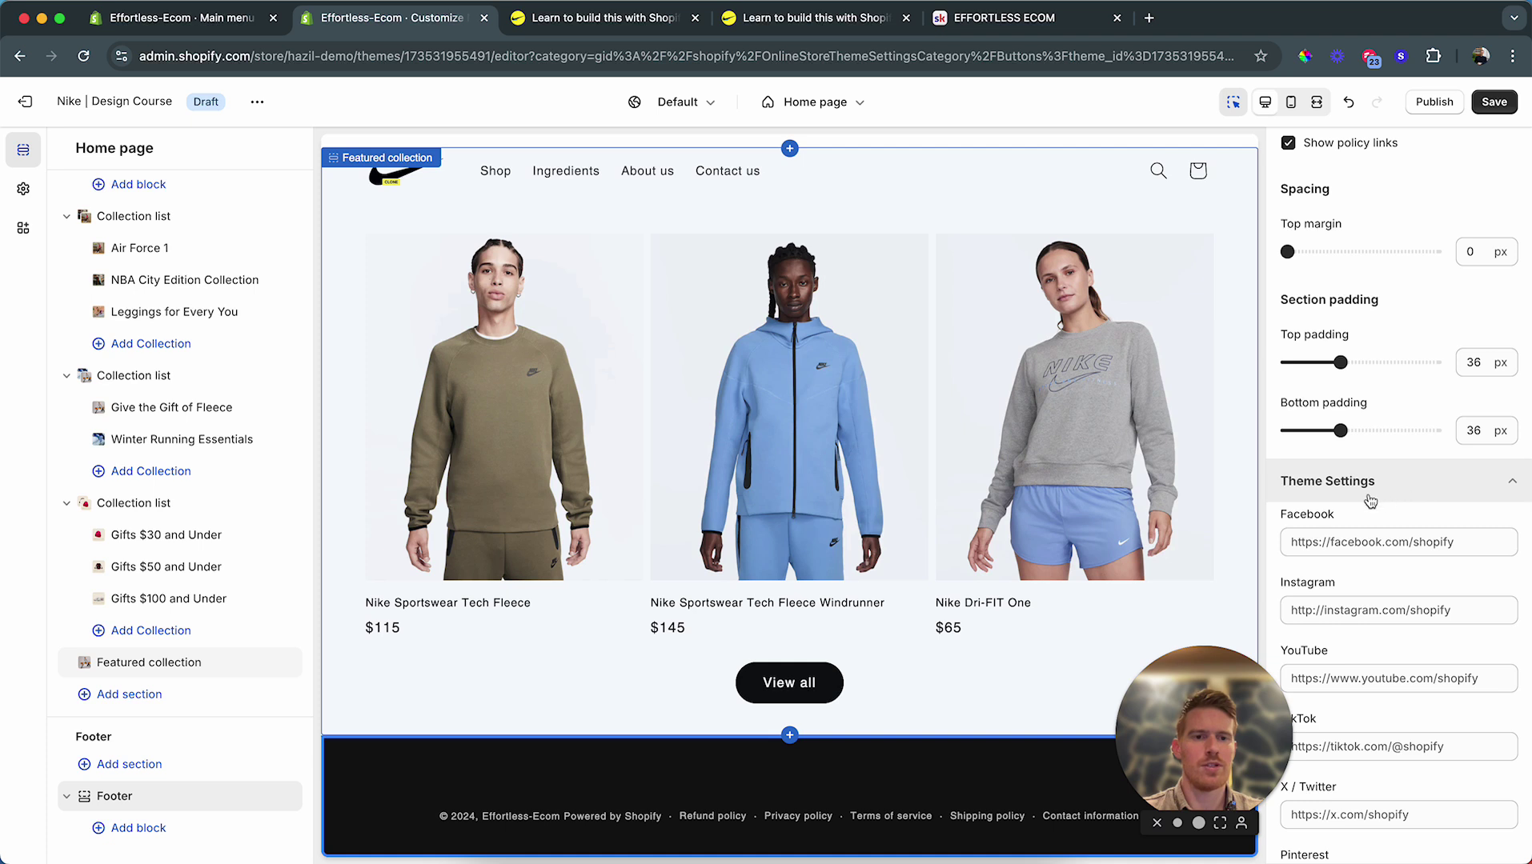
click(1343, 606)
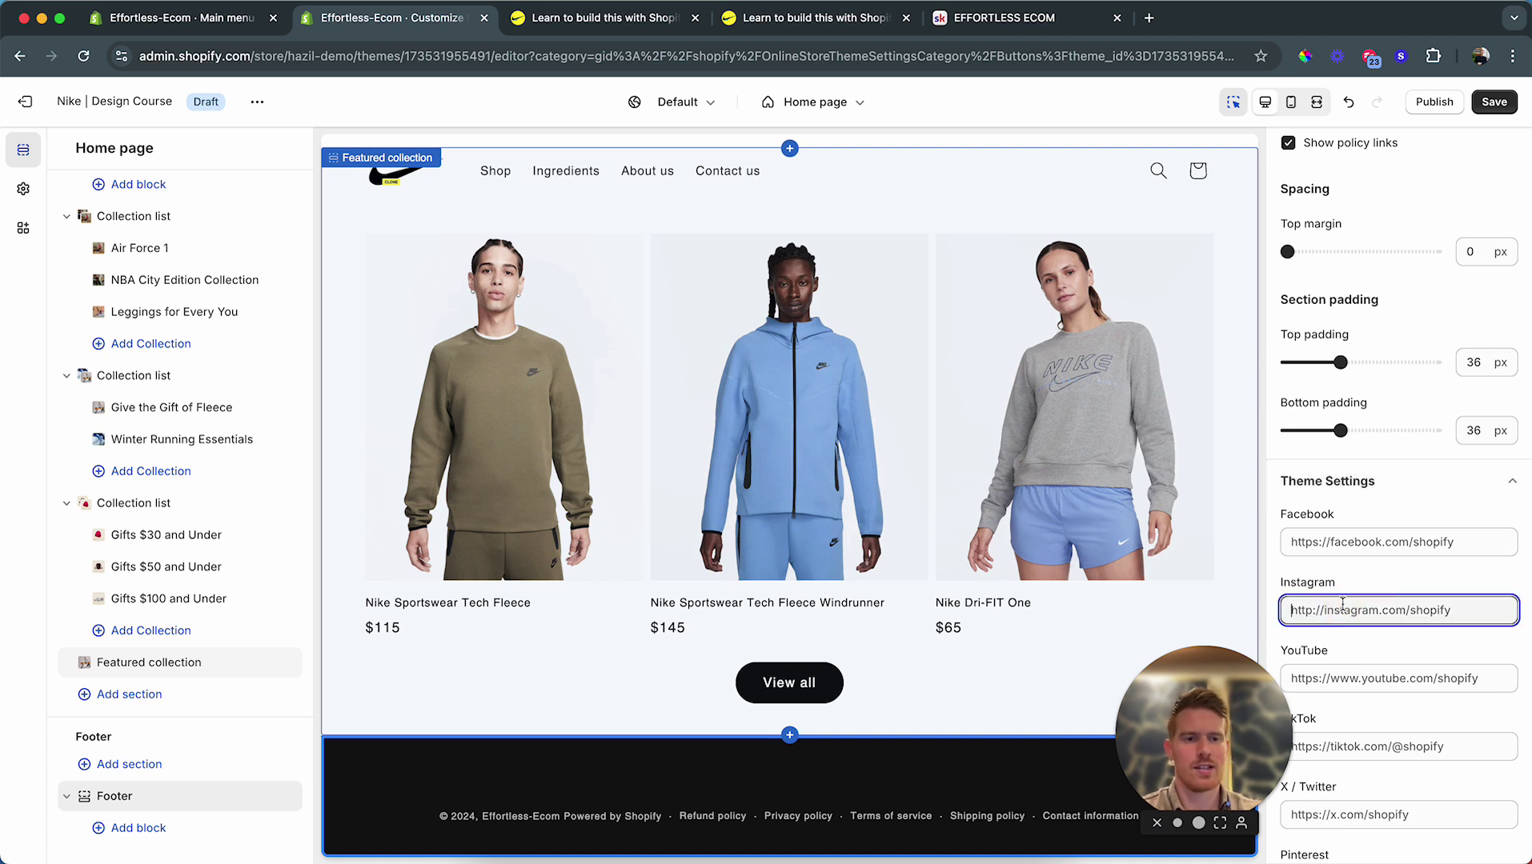
key(super+a)
text(ins)
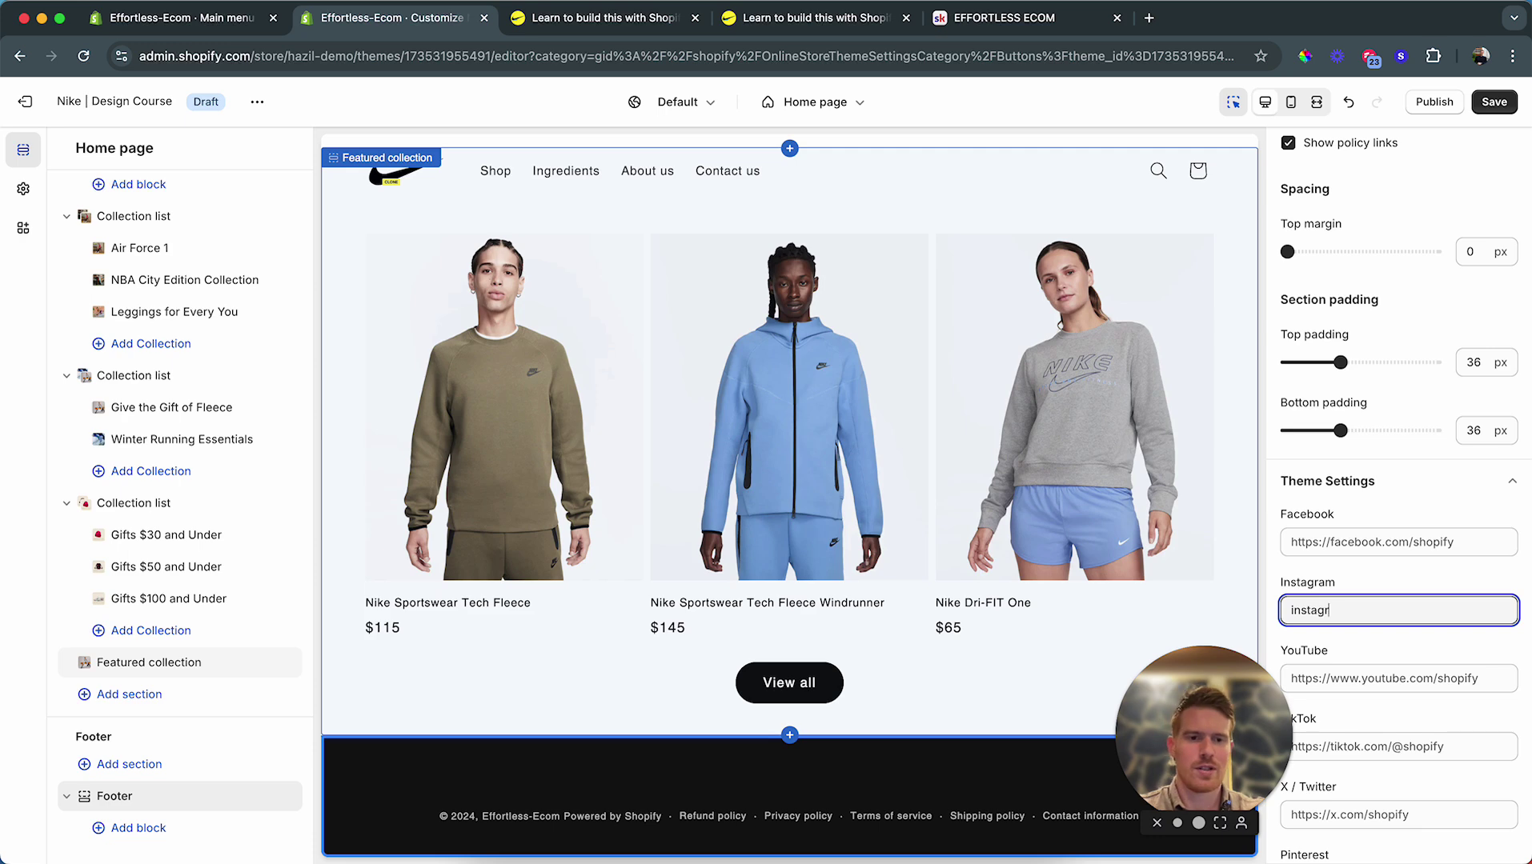
text(tagram.com/)
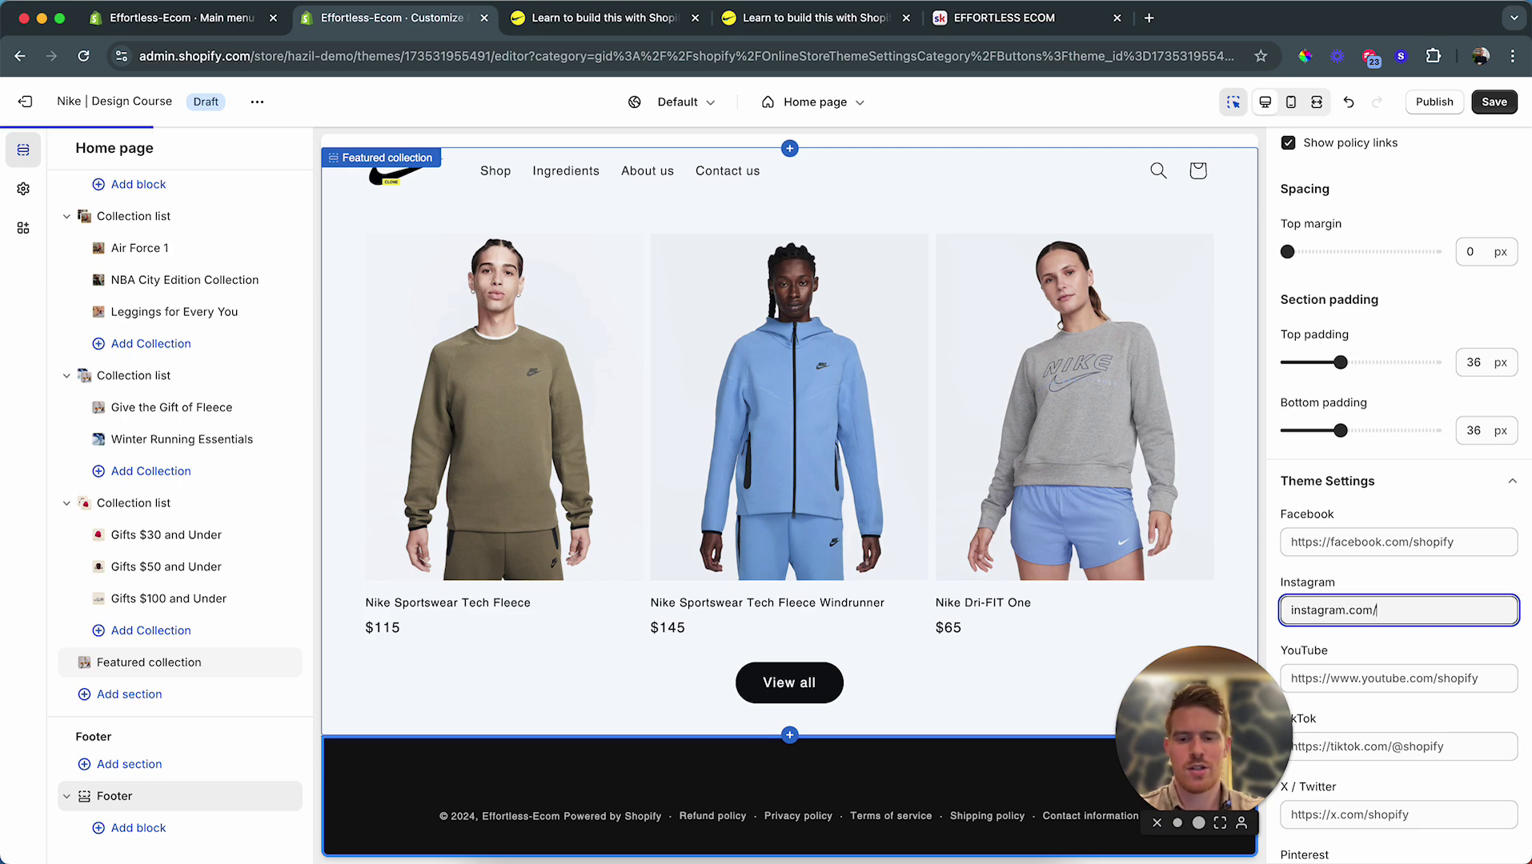
text(hazilstu)
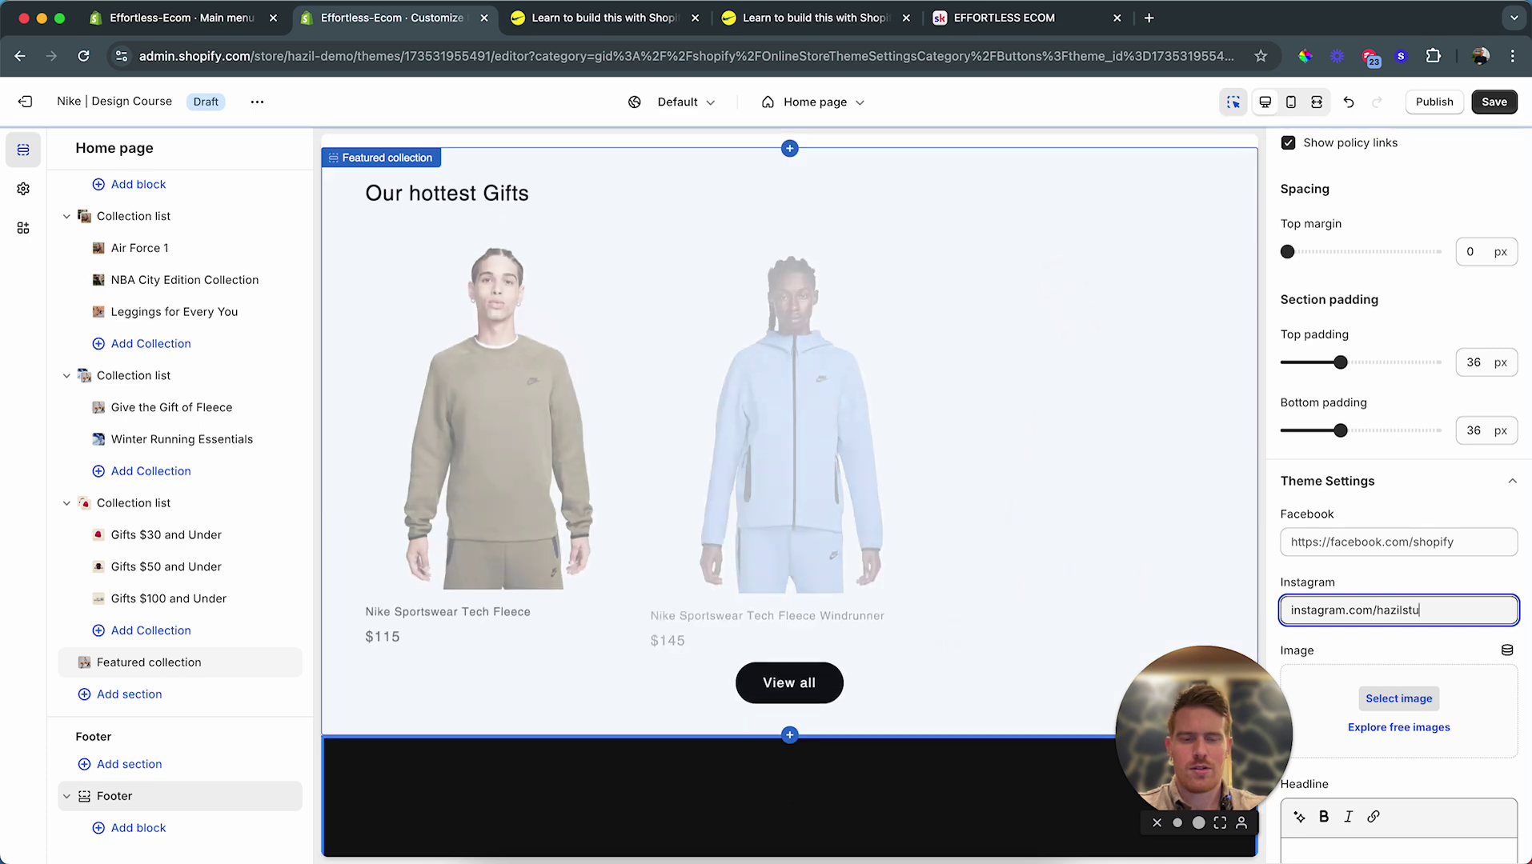
text(dios)
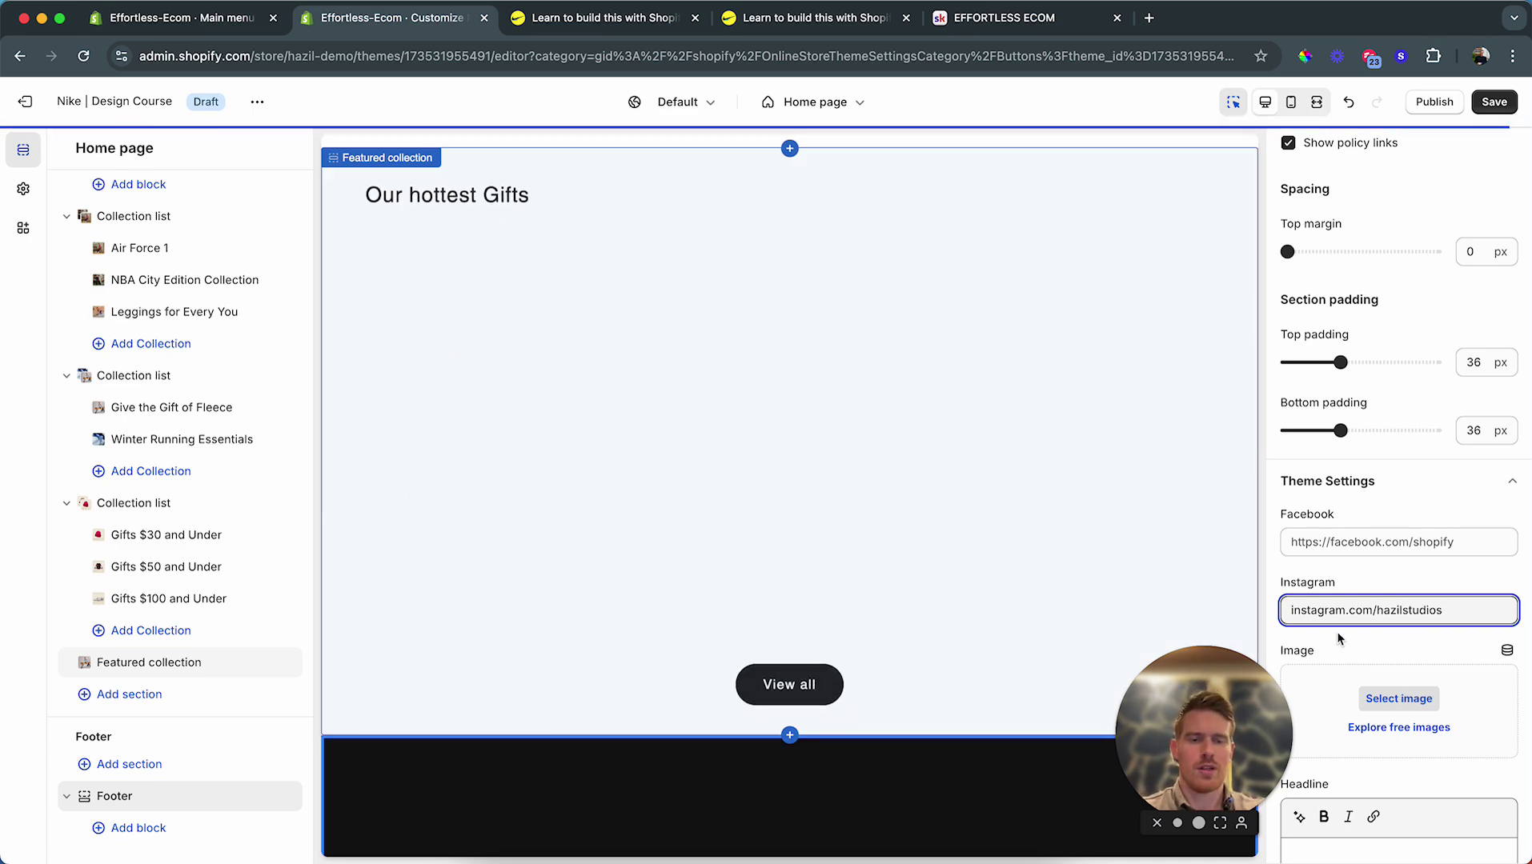
scroll(612, 727, down, 2)
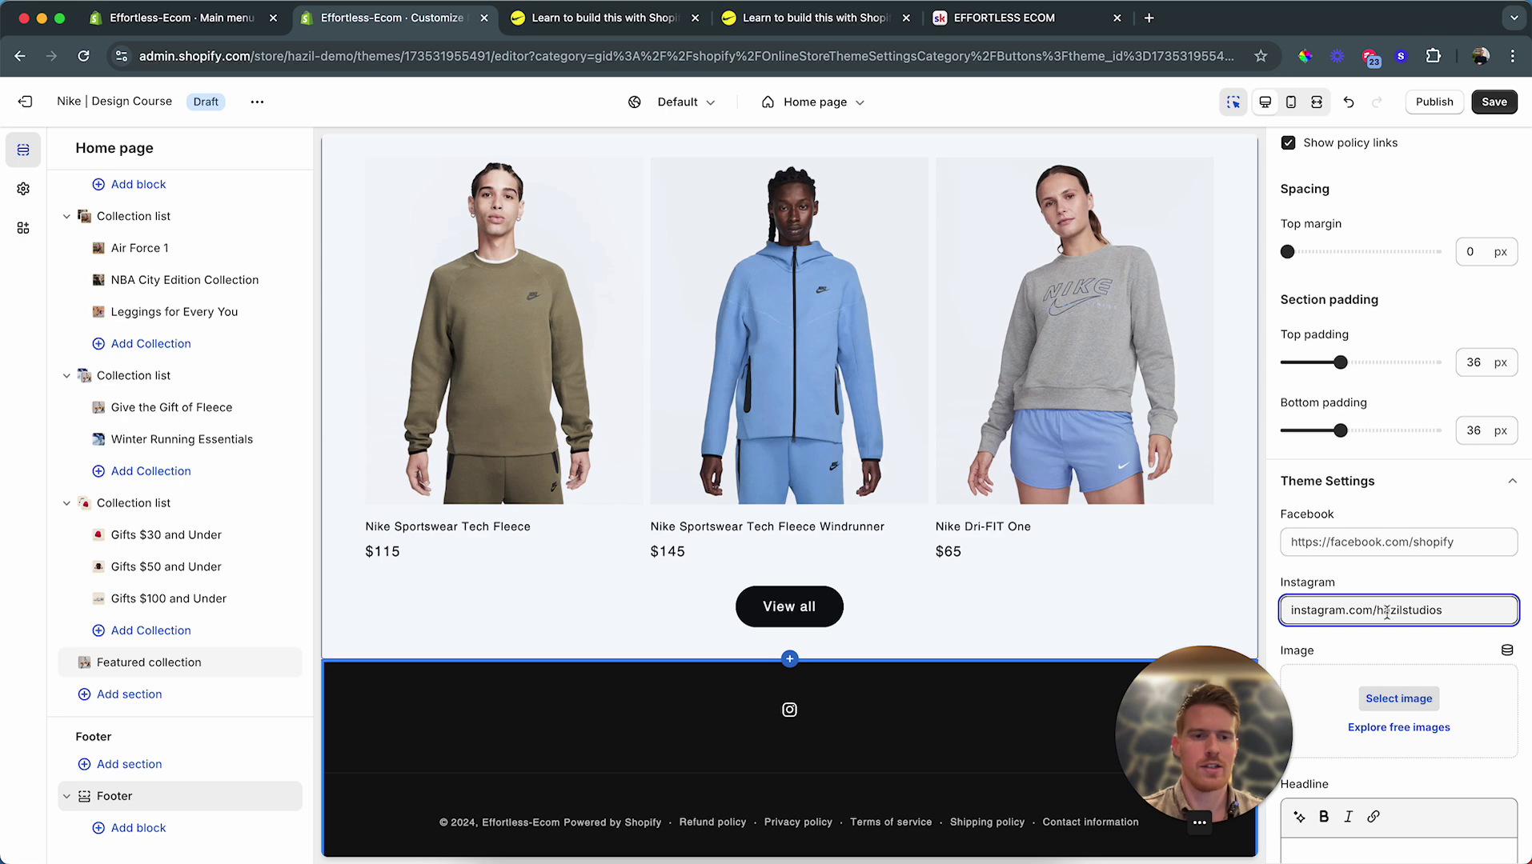
Step: Look over the remaining social media link fields in the footer's theme settings and compare with the reference store's footer
click(1402, 541)
scroll(1402, 538, down, 4)
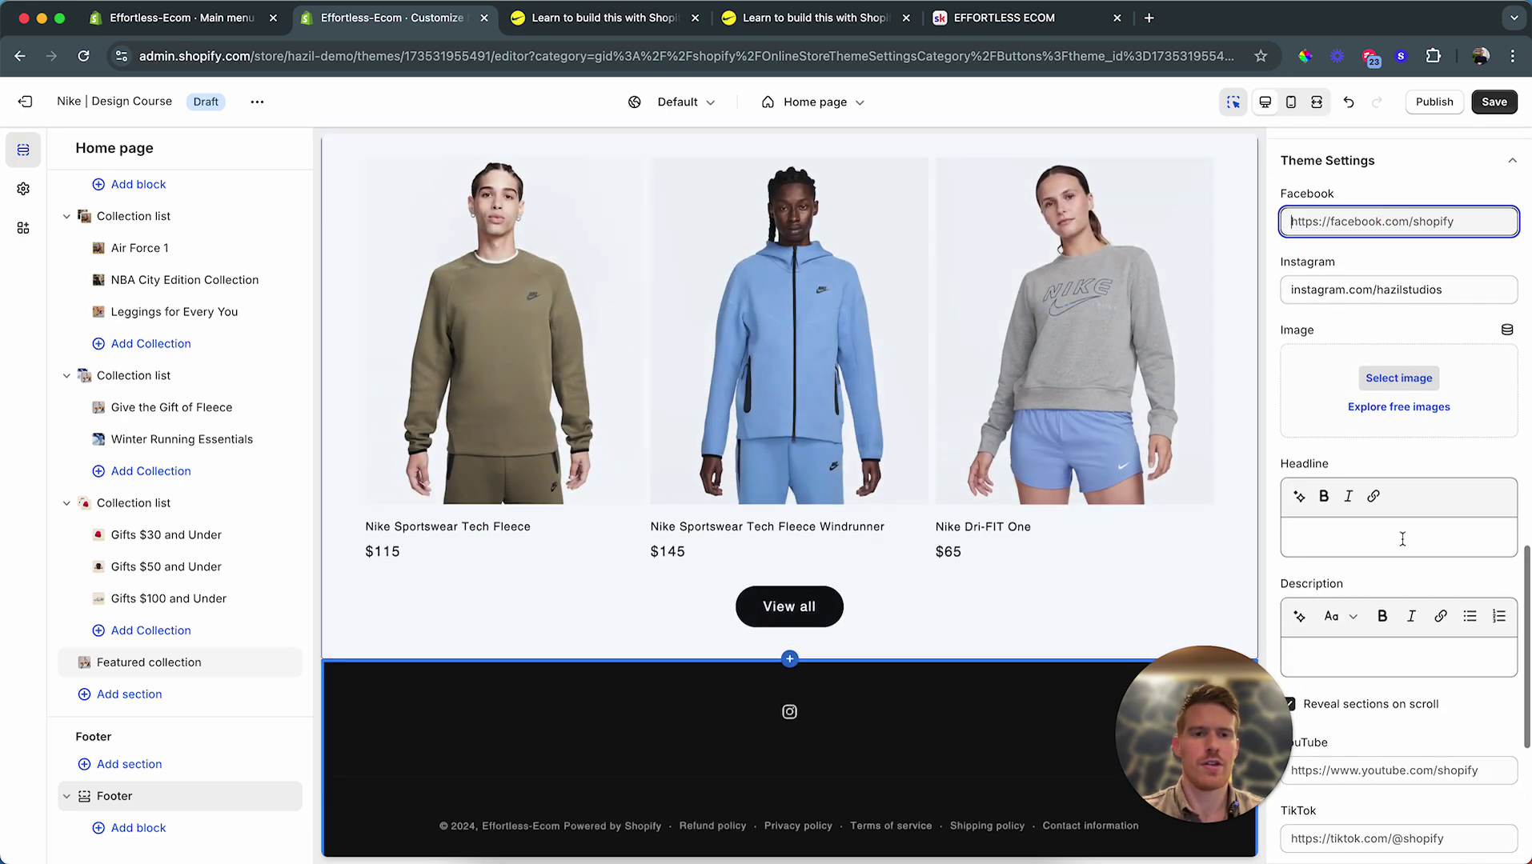
scroll(1399, 536, up, 3)
scroll(1377, 592, down, 4)
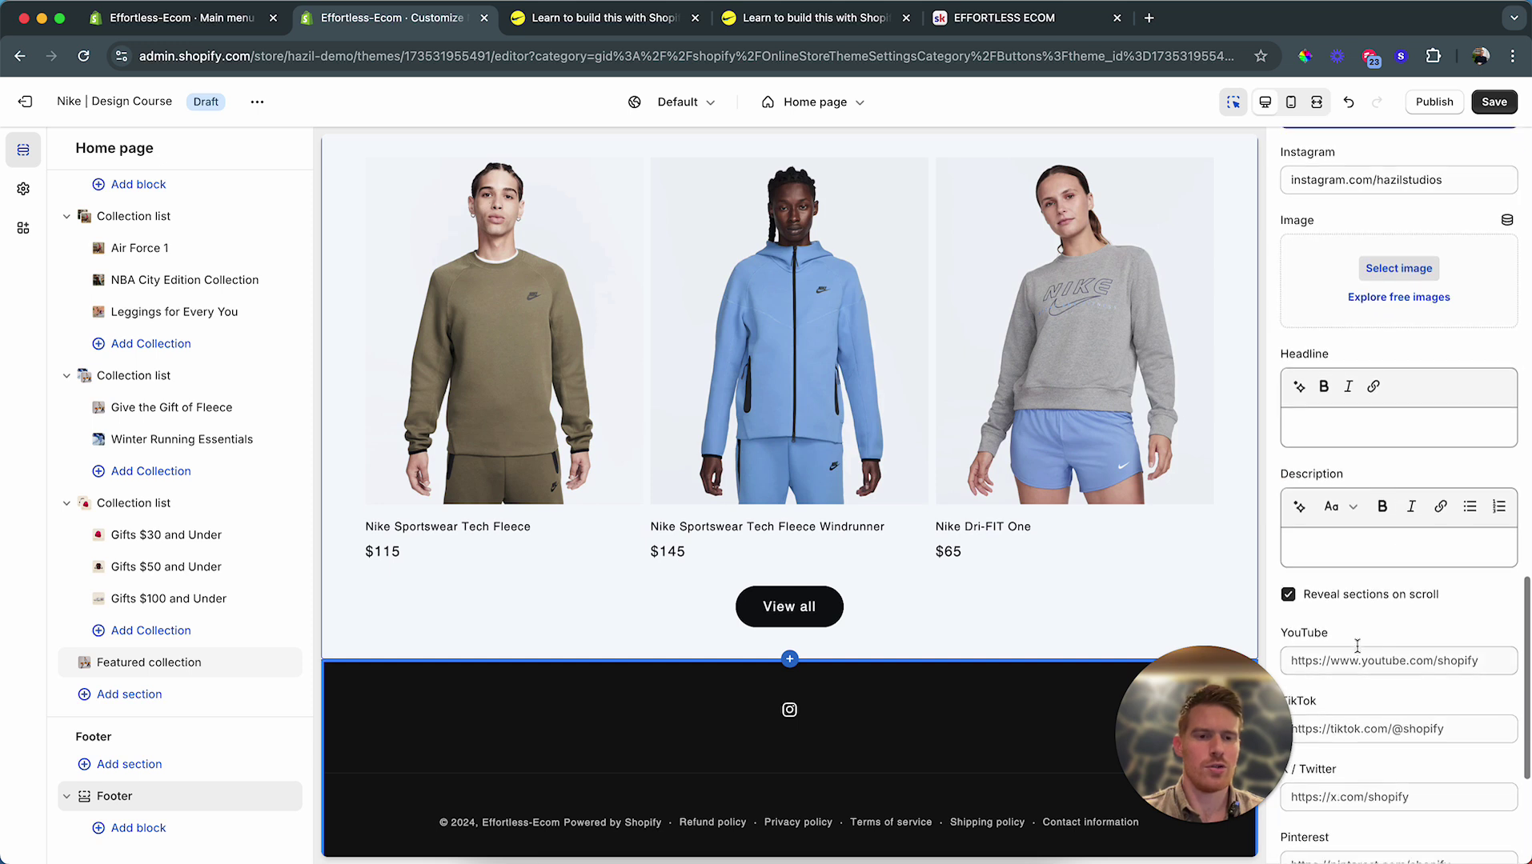
scroll(1356, 775, down, 1)
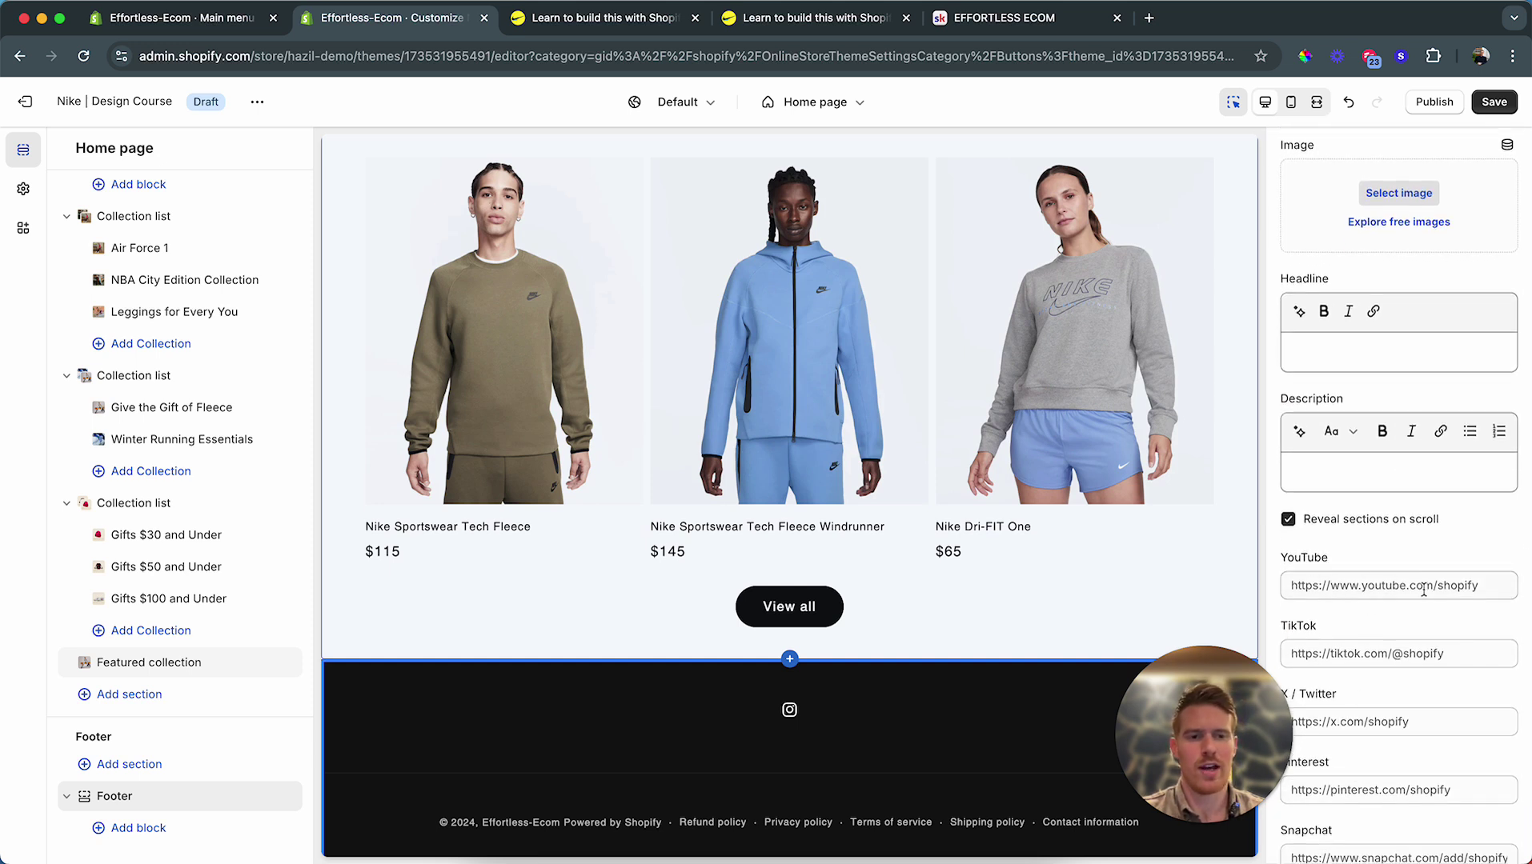
scroll(1339, 489, up, 7)
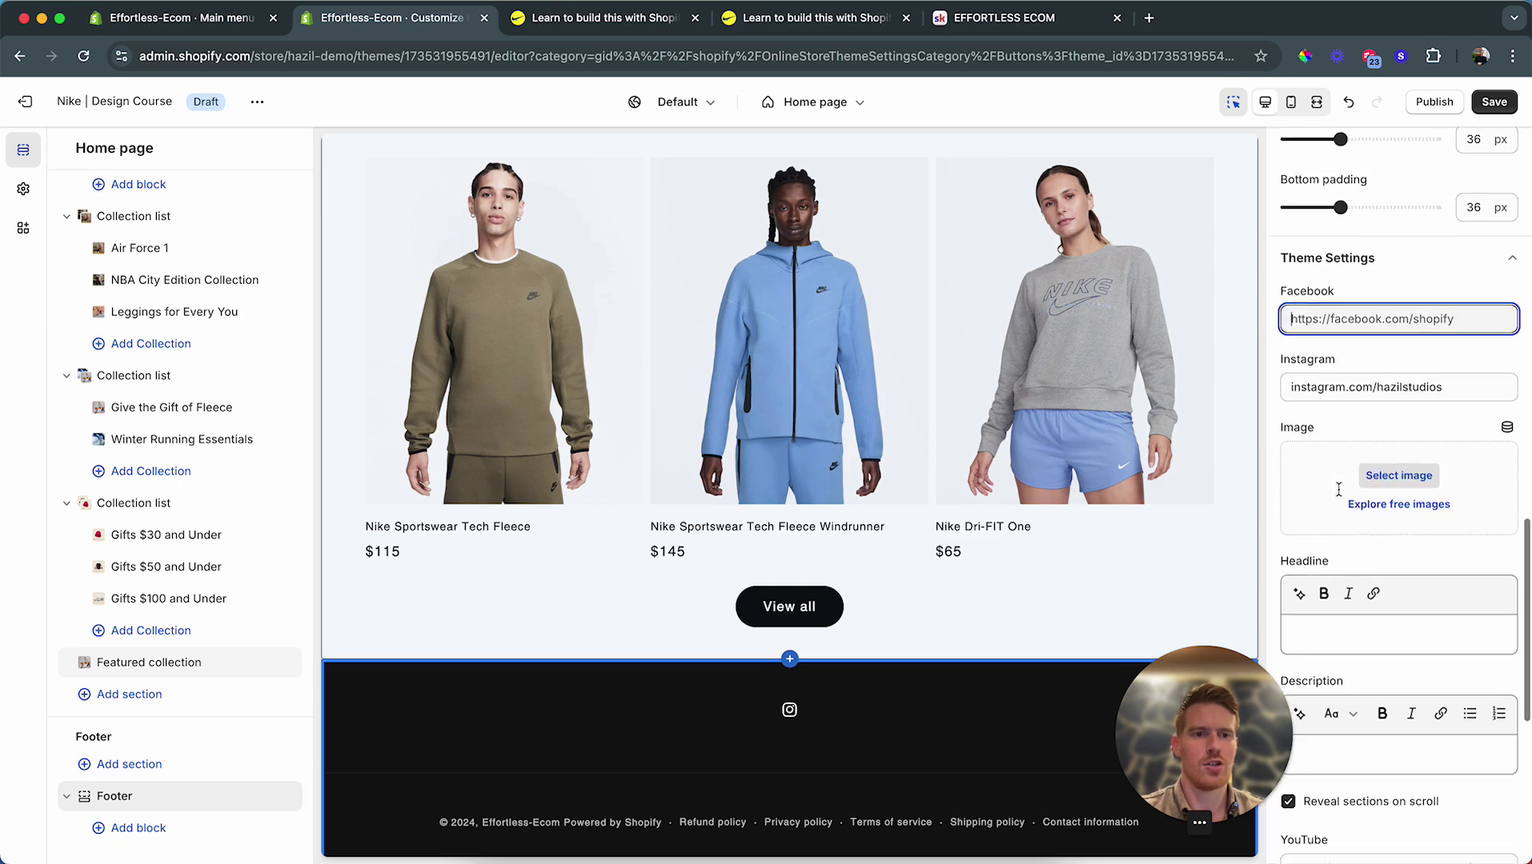
click(1479, 492)
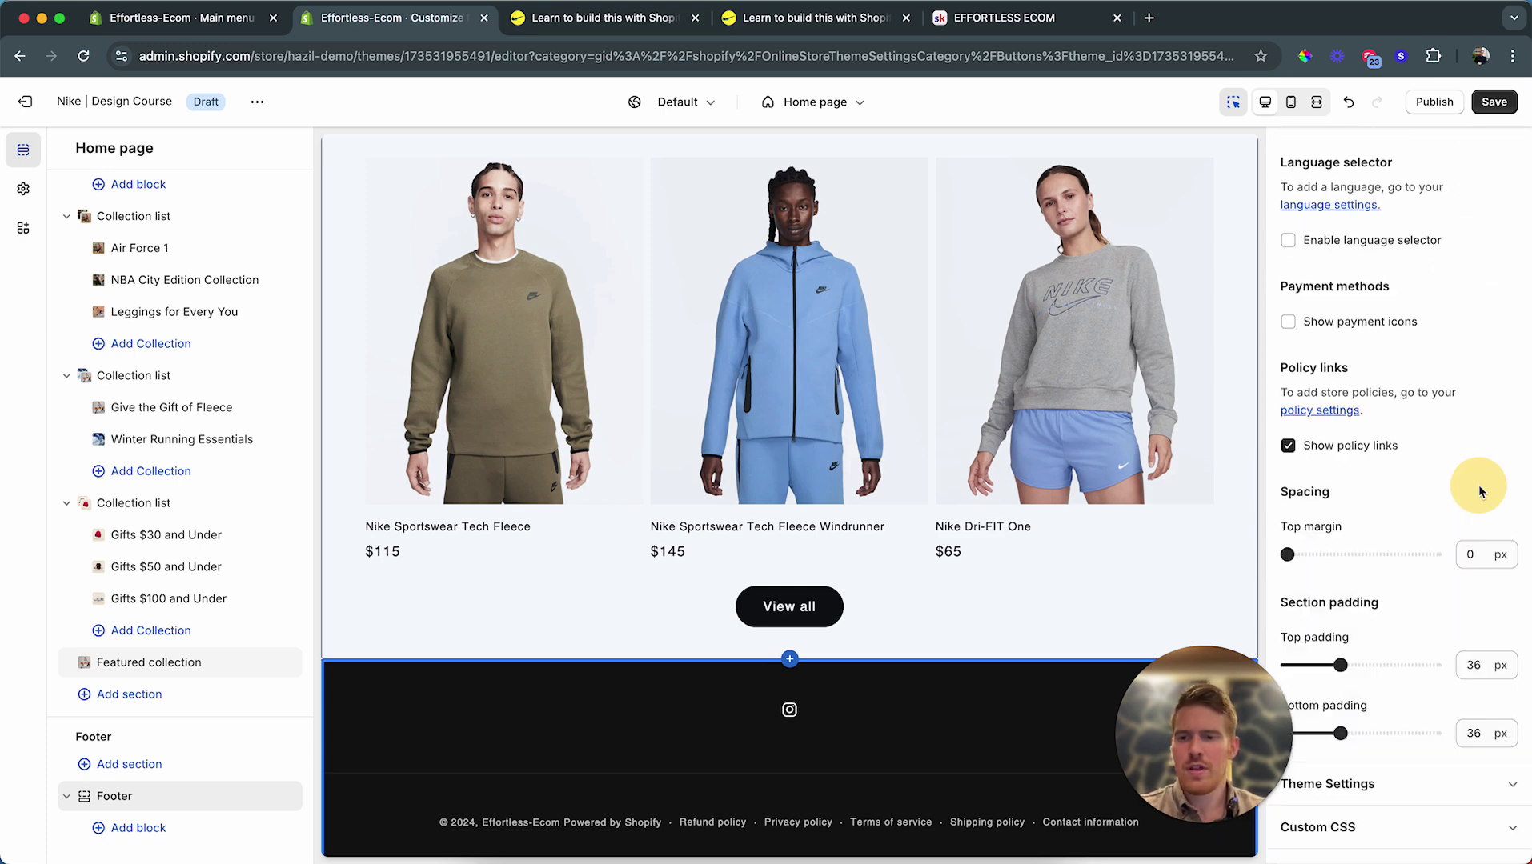
click(571, 20)
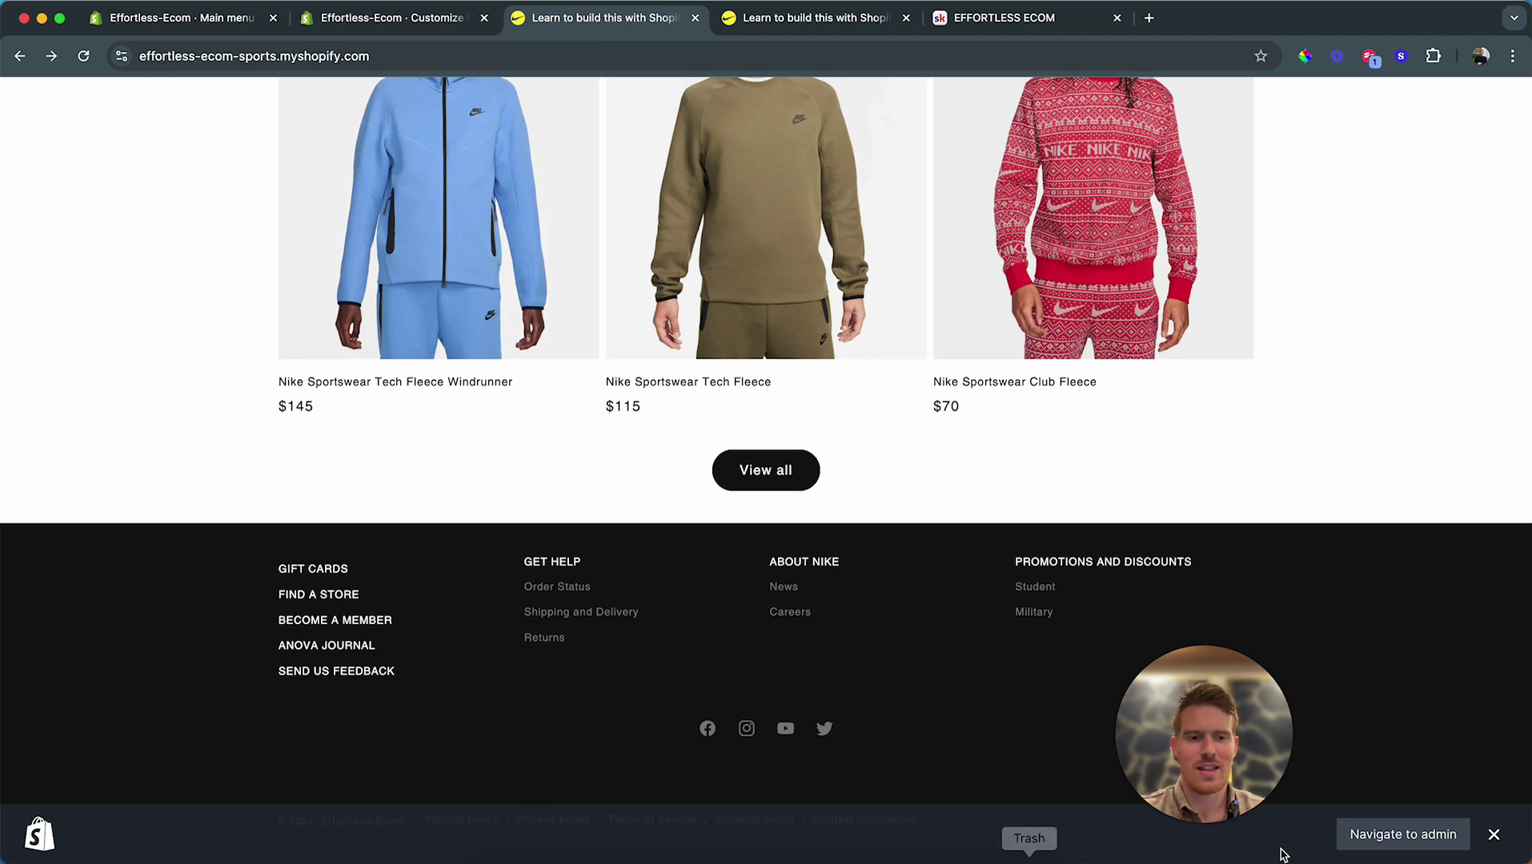
Step: Add a menu block to the footer and compare its links with the reference store's footer columns
click(1494, 836)
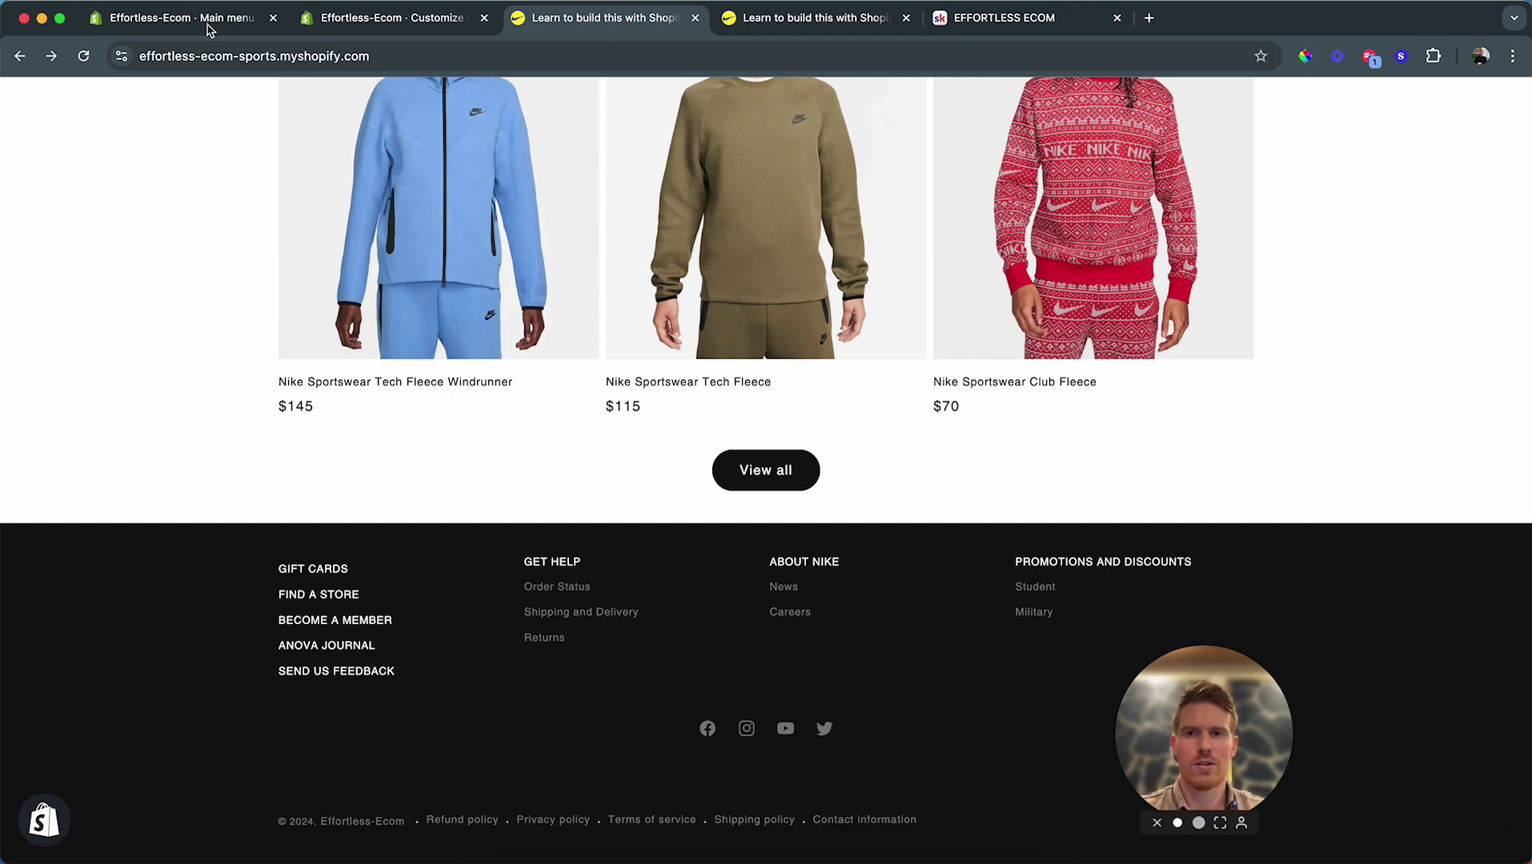
click(381, 27)
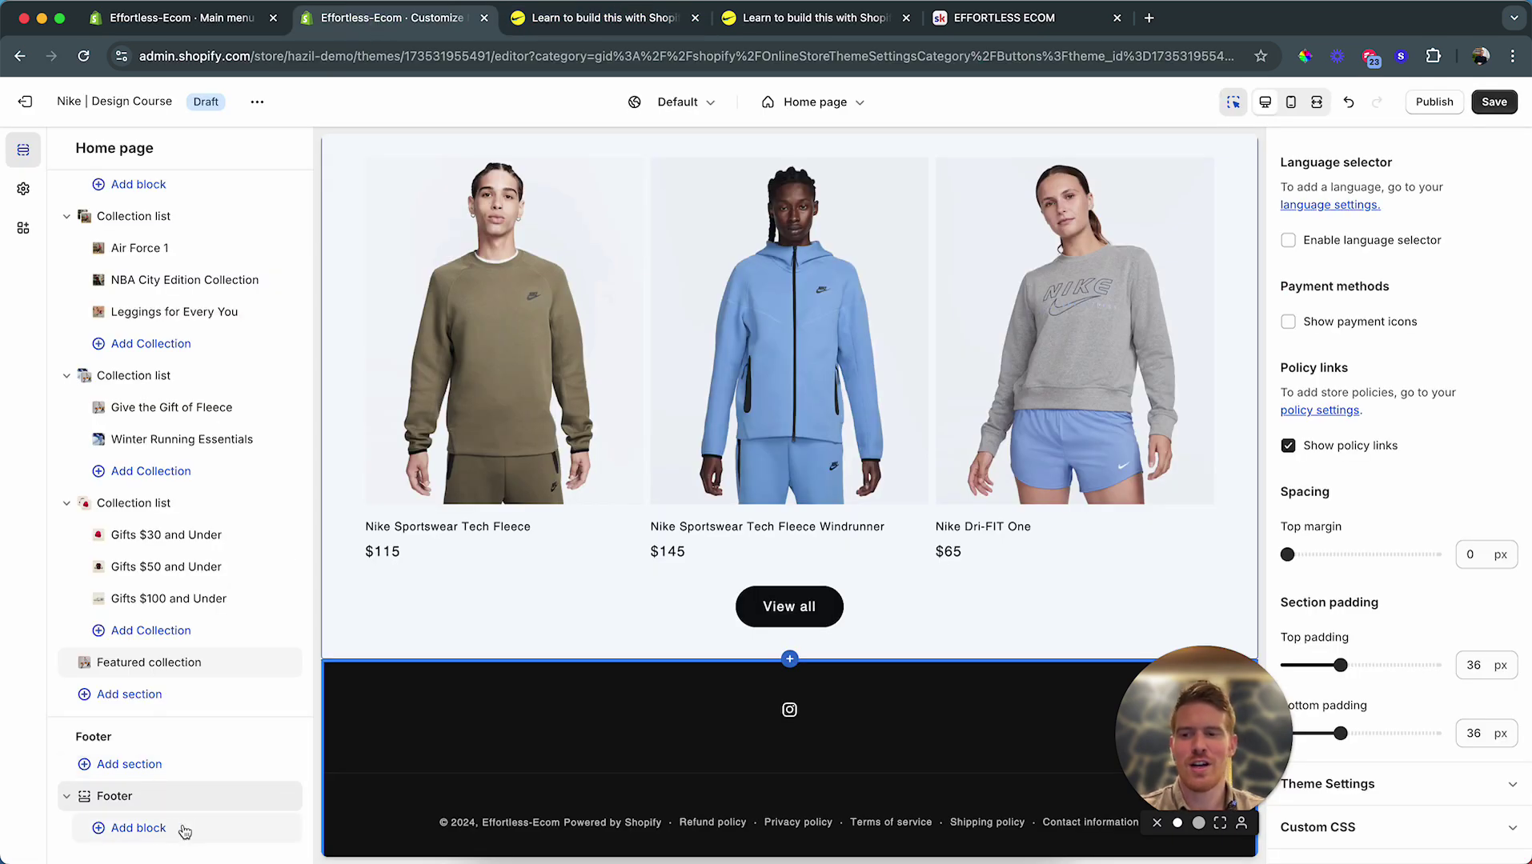
click(148, 835)
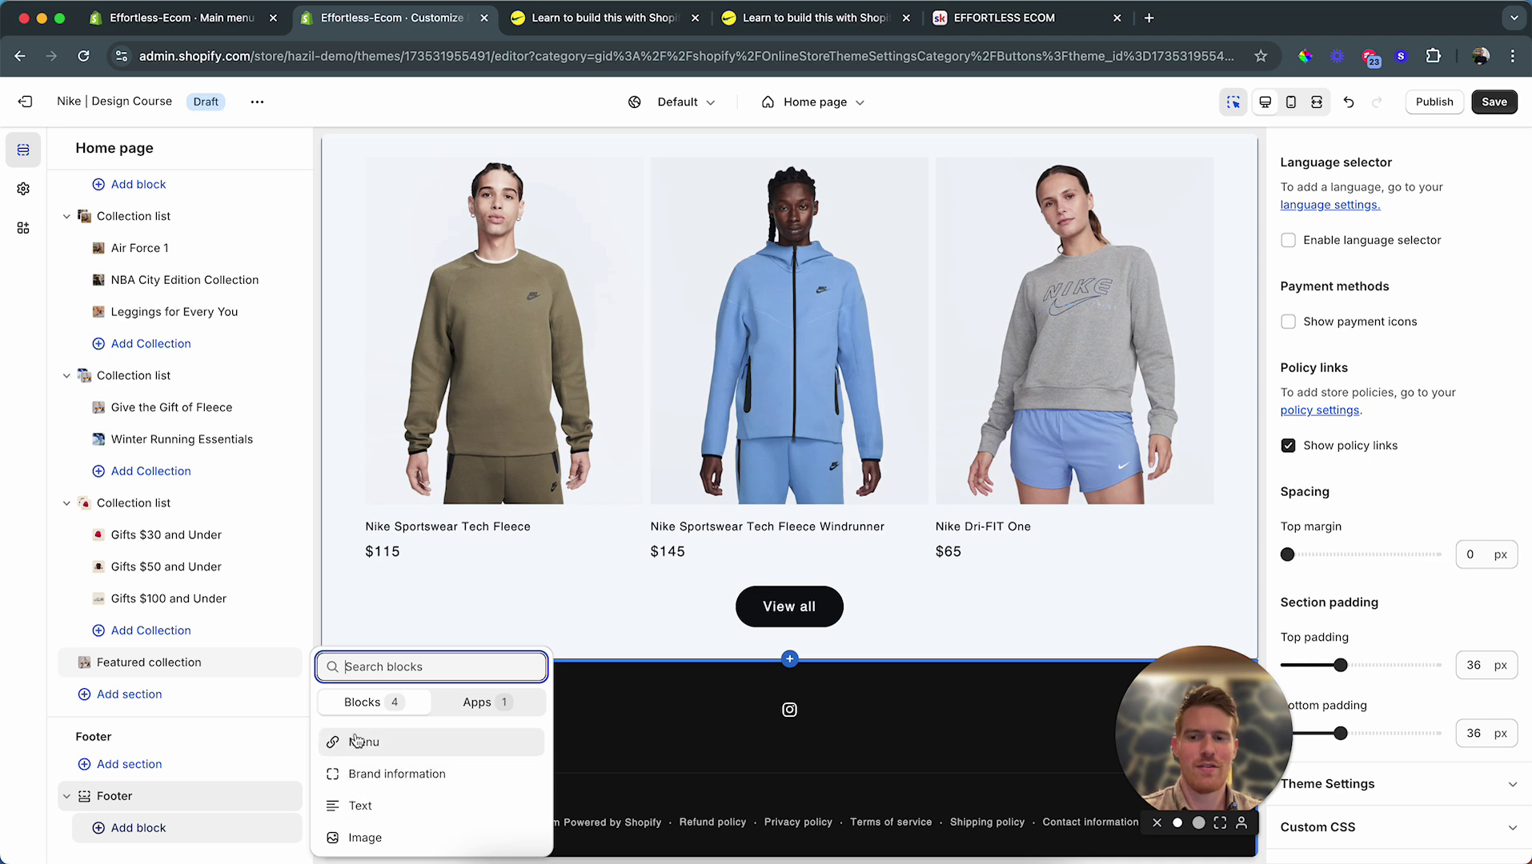
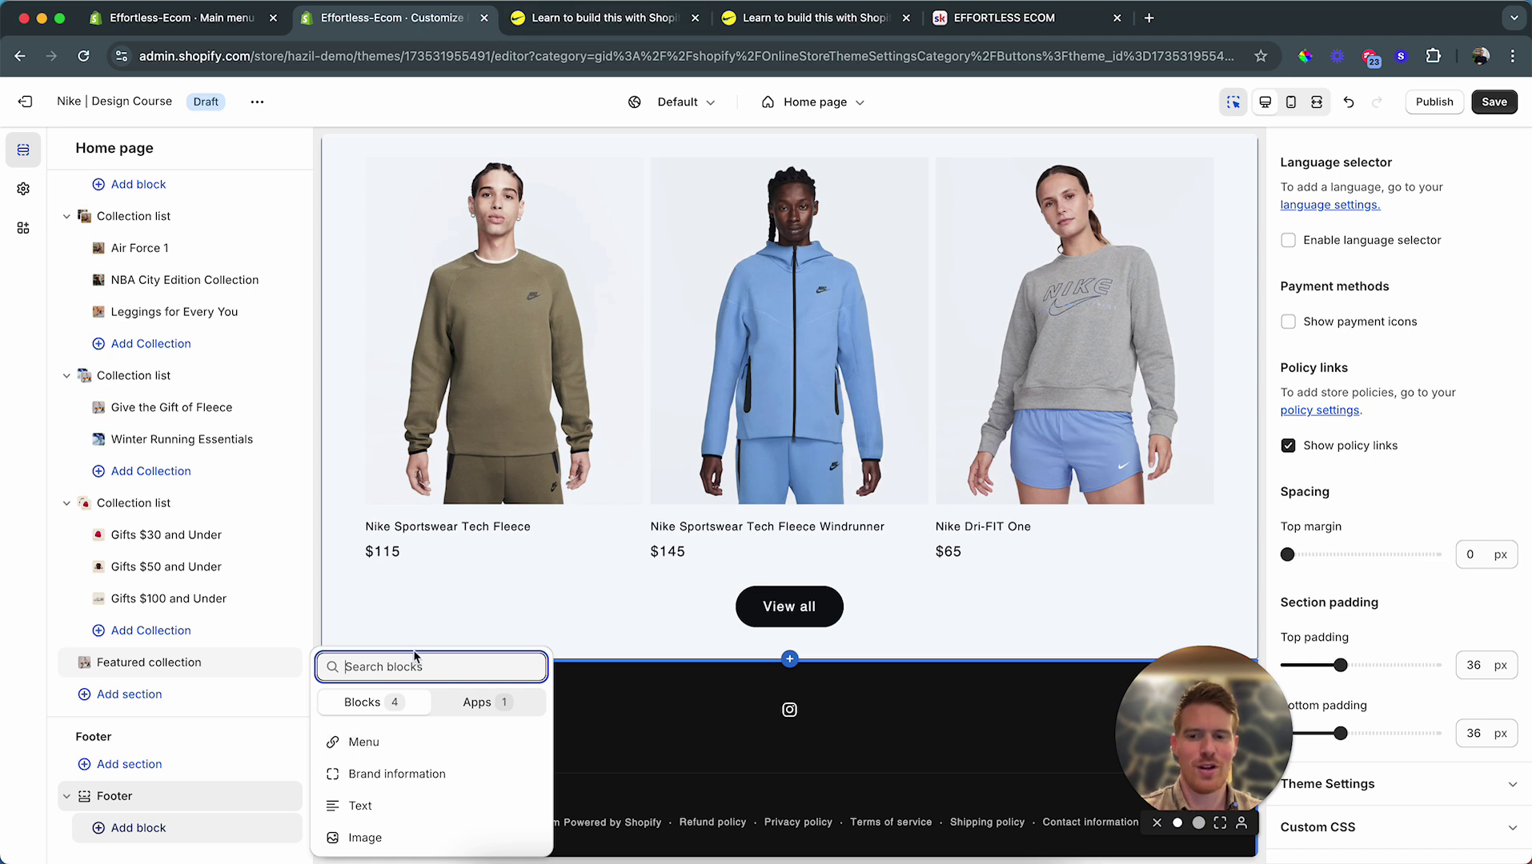
click(367, 744)
click(597, 17)
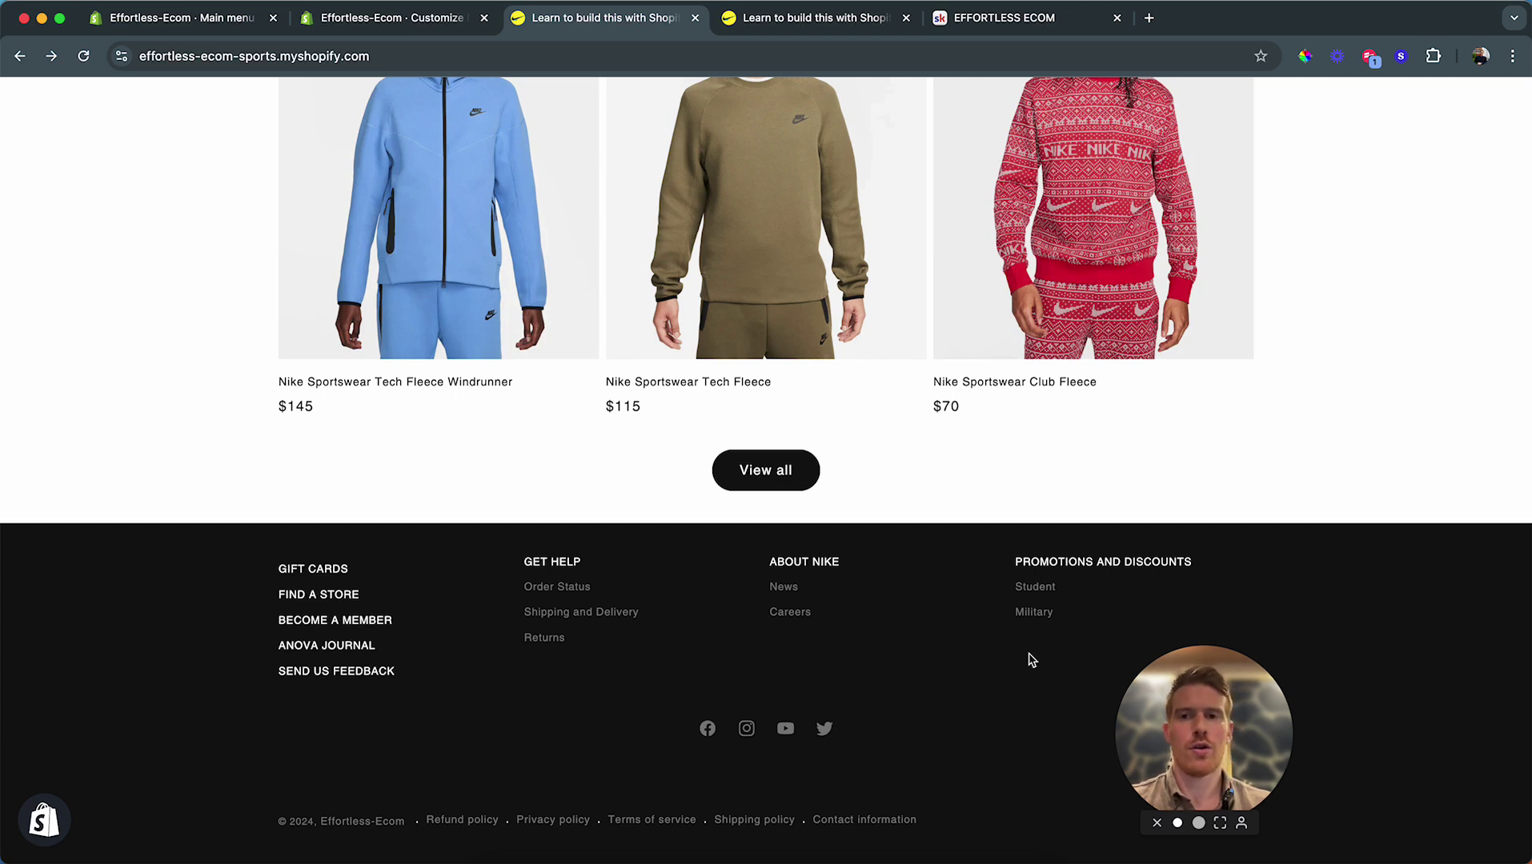
click(371, 22)
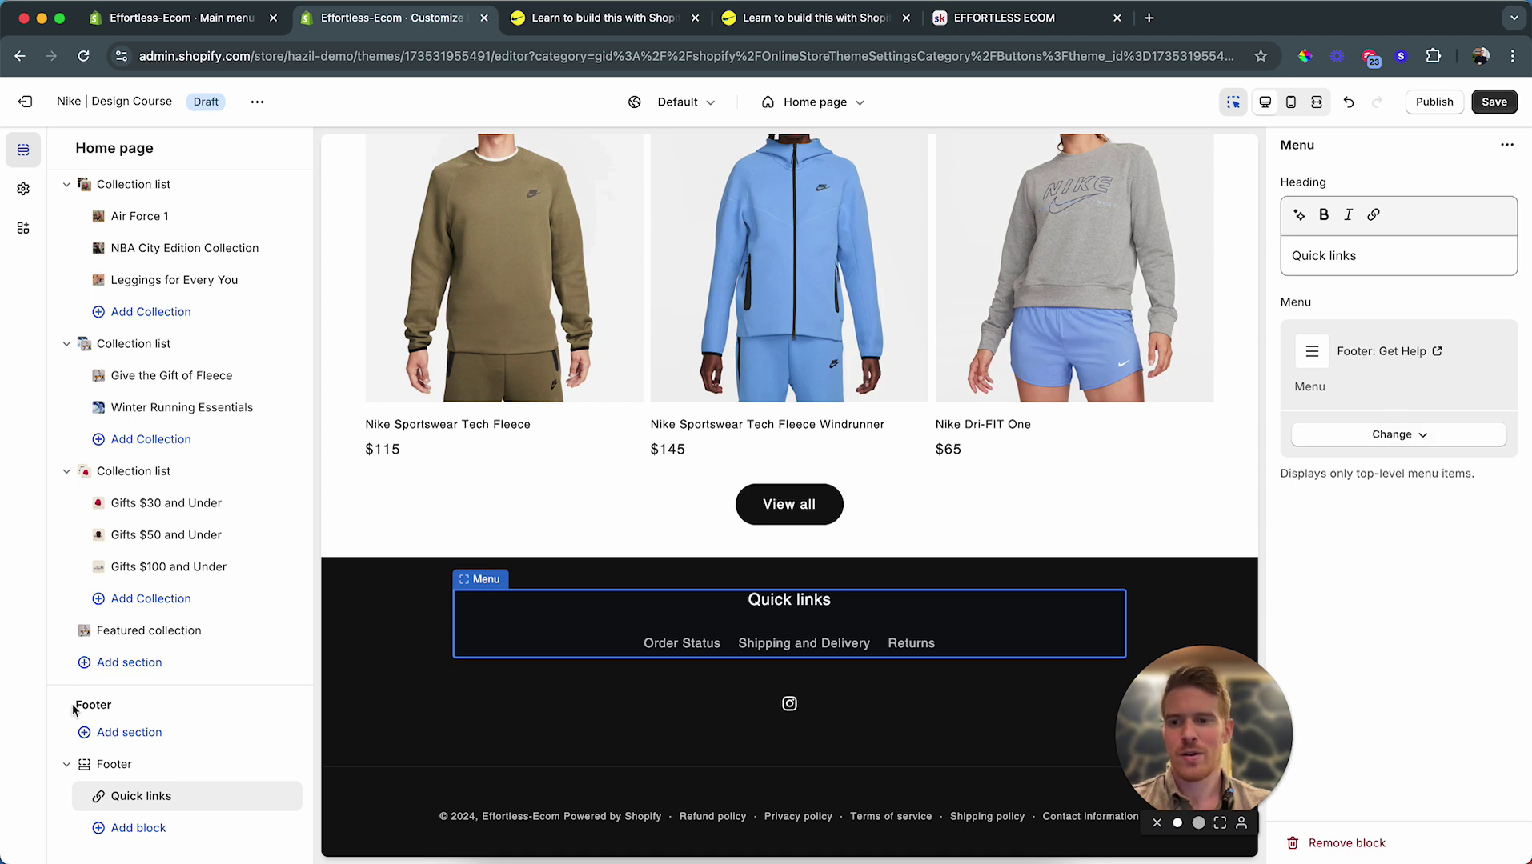
Step: Add a second menu block to the footer and assign it the Footer: About Anova menu
click(141, 830)
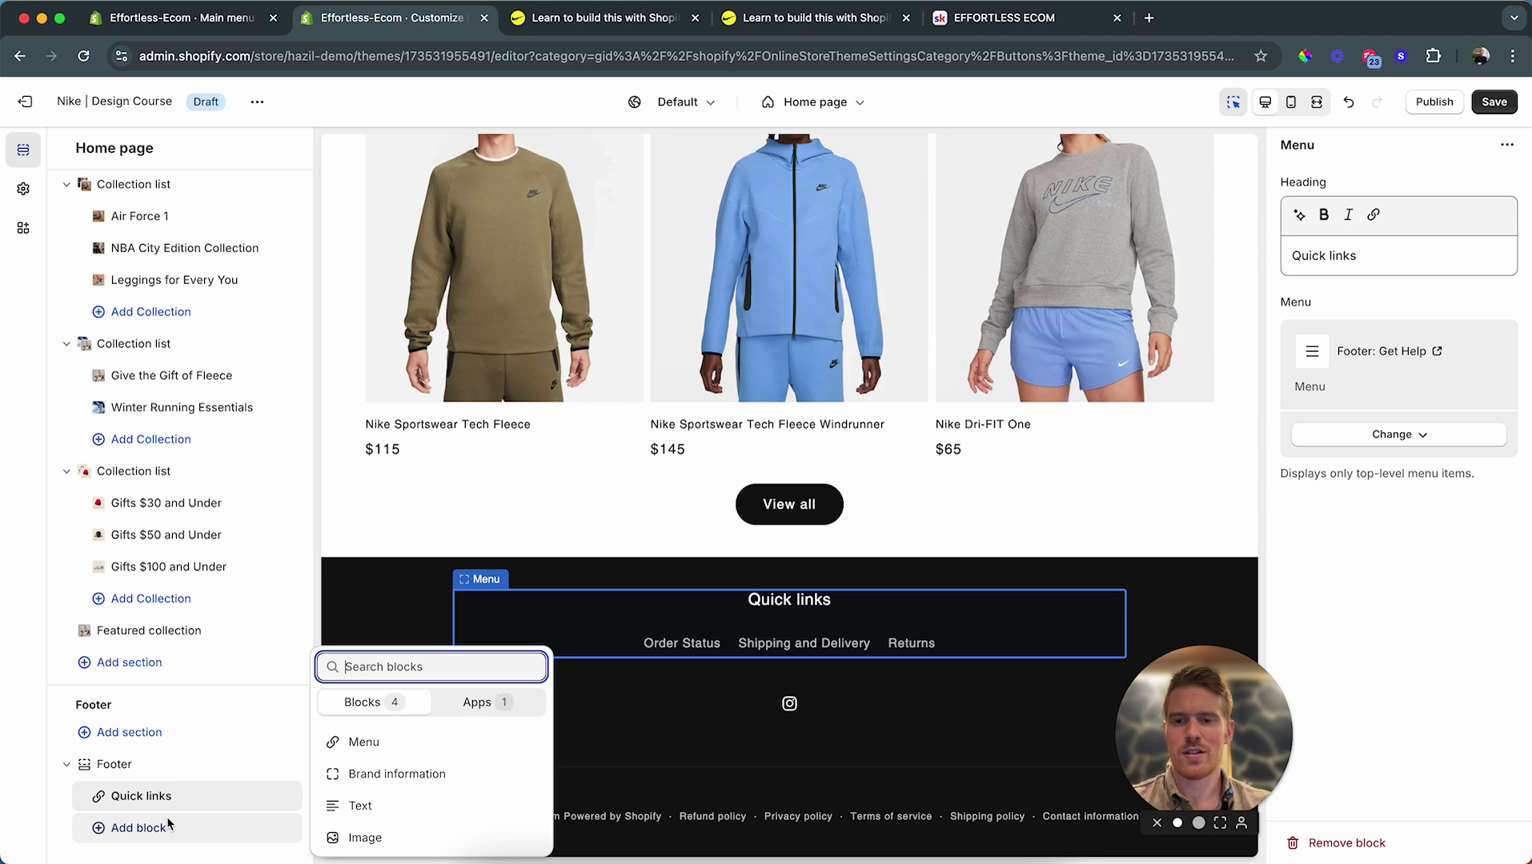
click(362, 744)
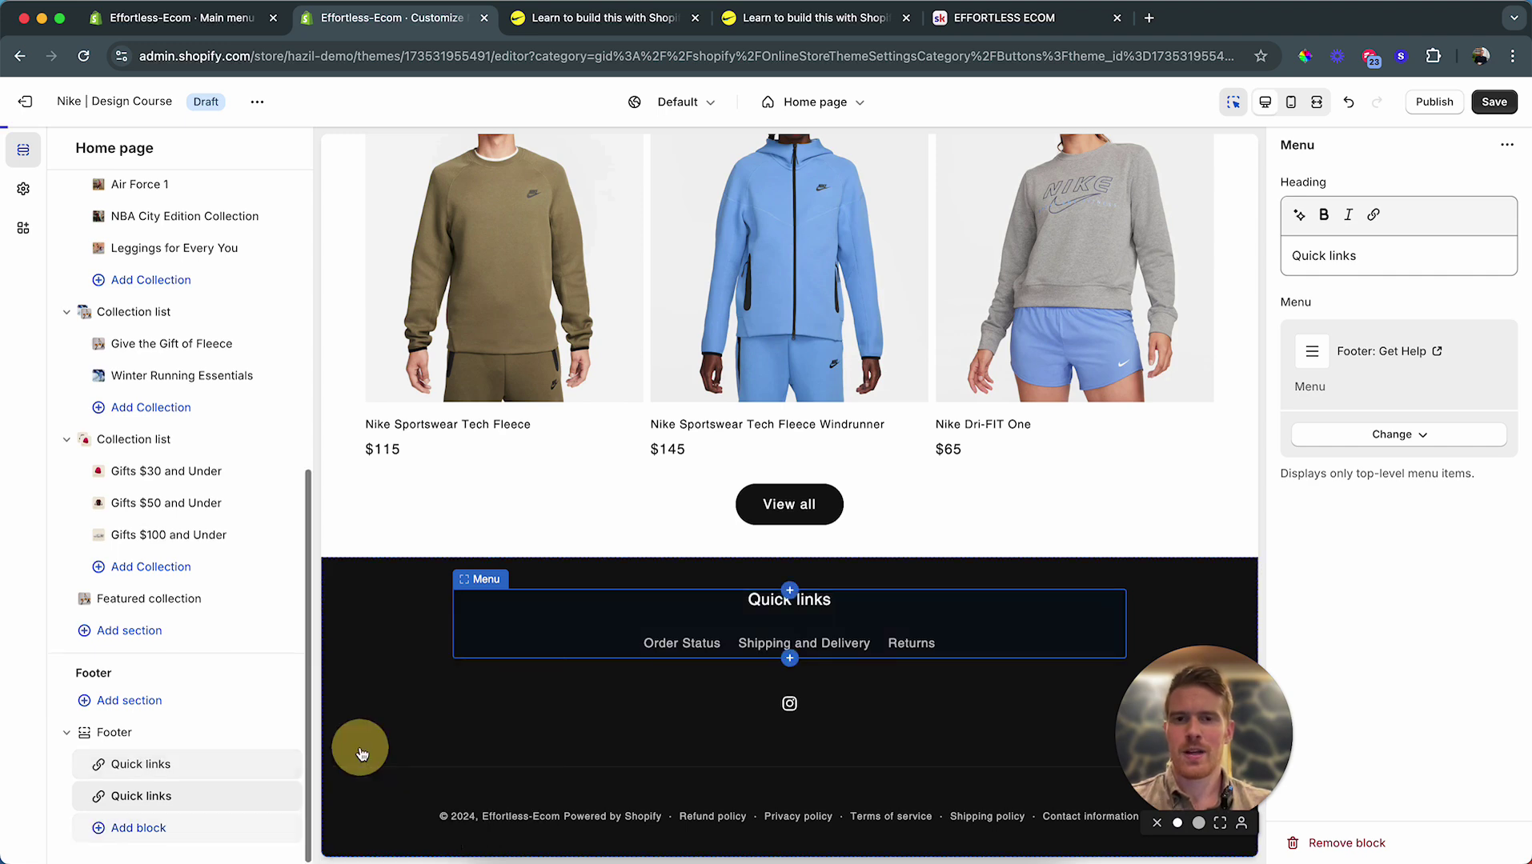
click(1392, 436)
click(1393, 473)
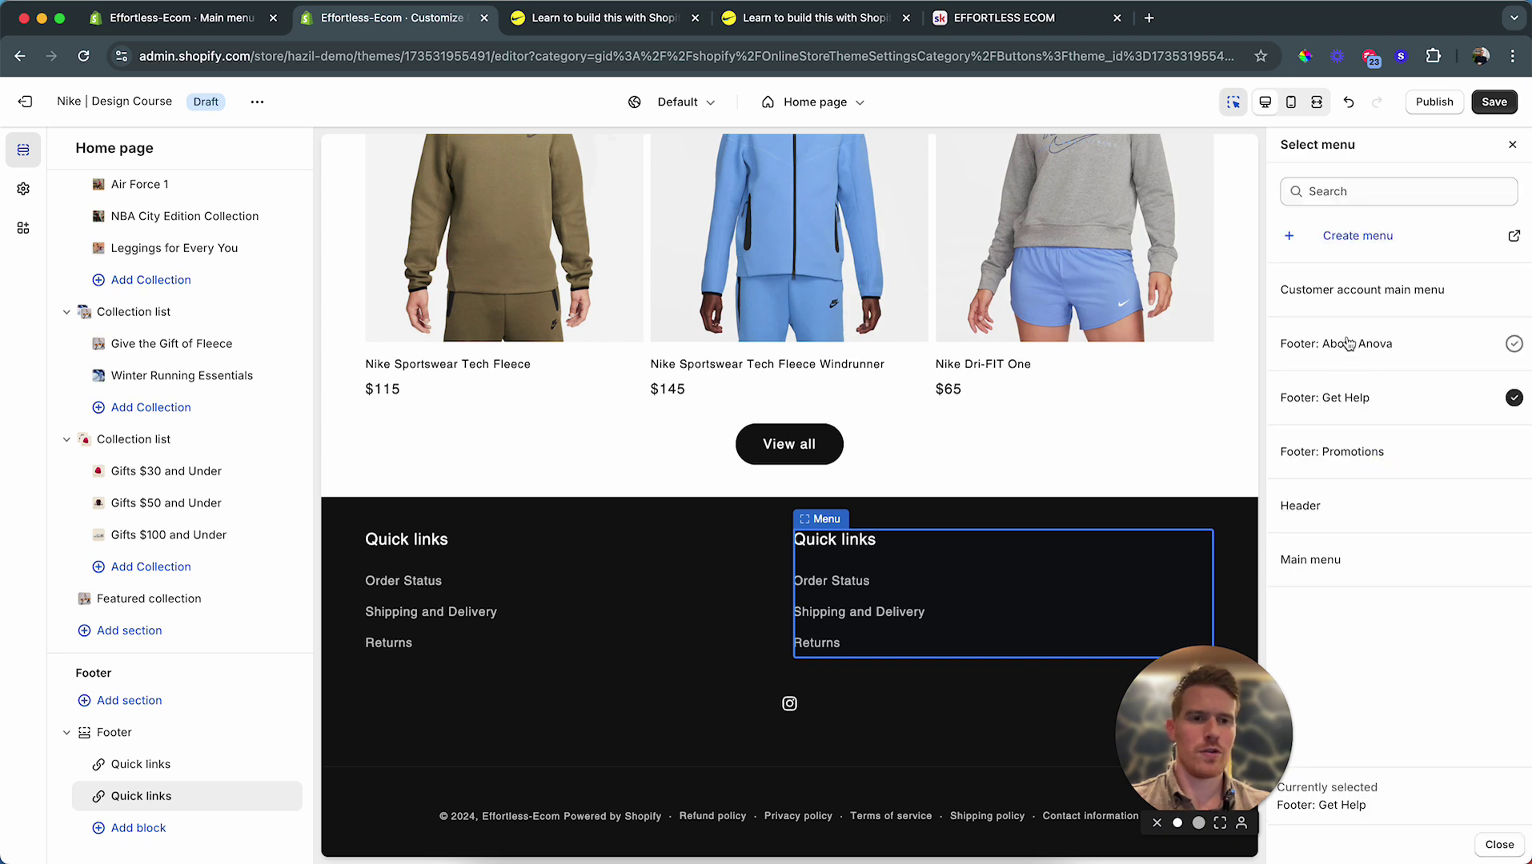
click(607, 17)
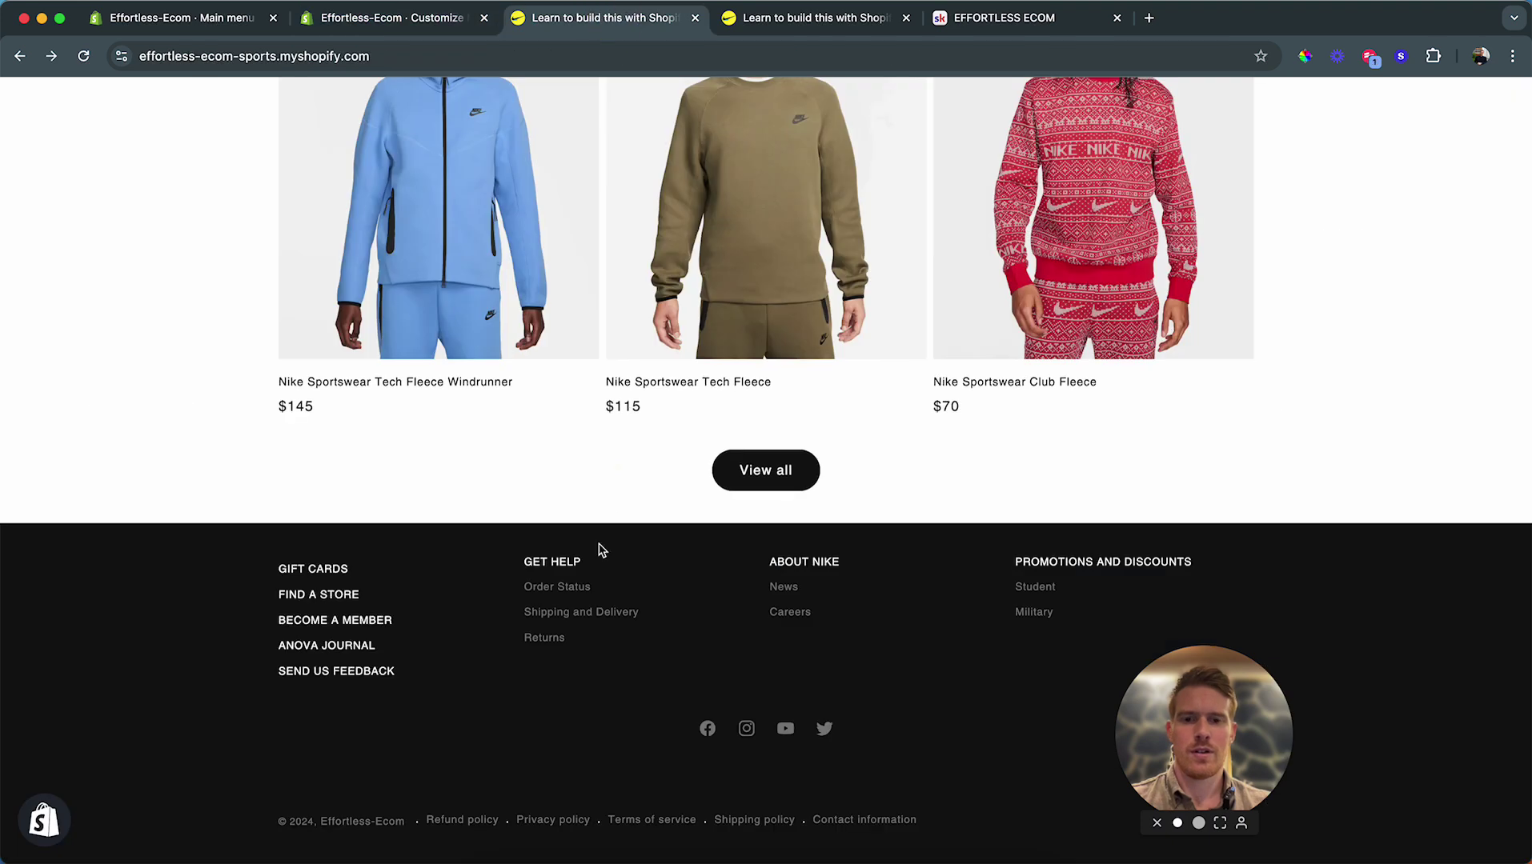
click(392, 18)
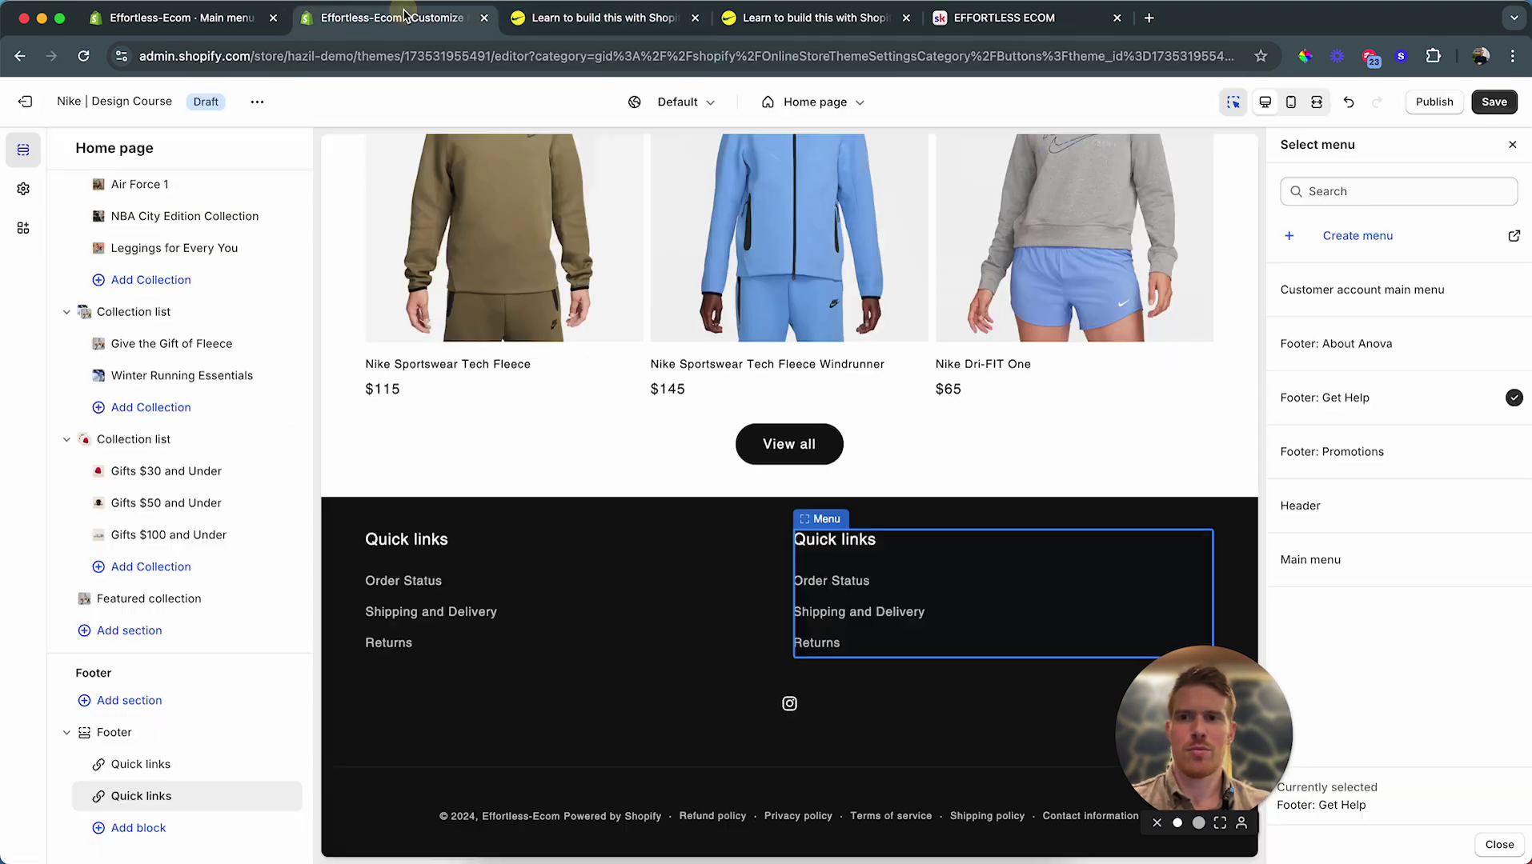
click(1393, 353)
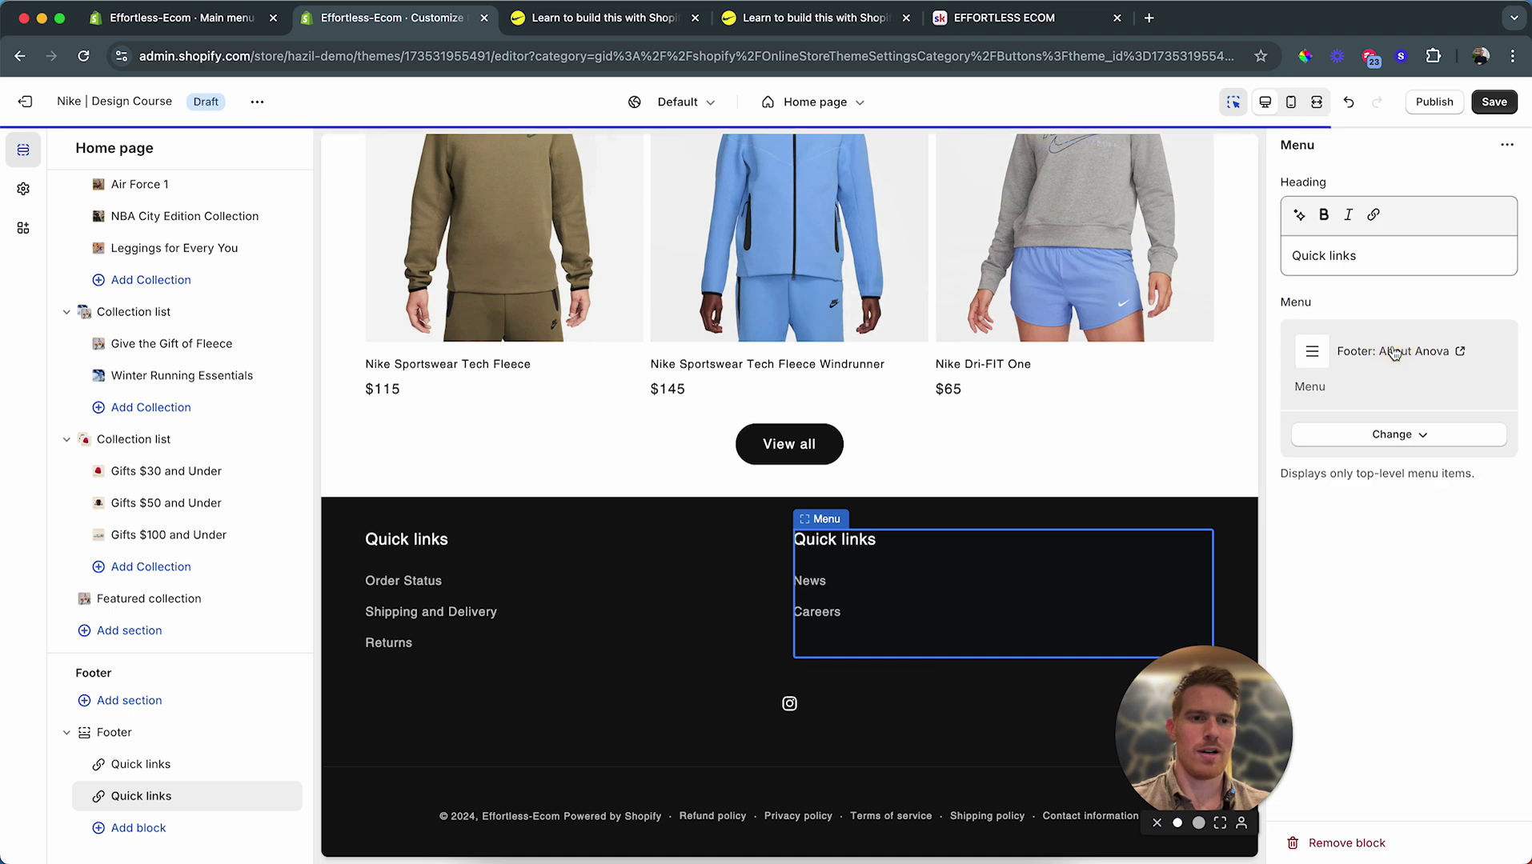
Step: Add a third menu block to the footer and assign it the Footer: Promotions menu
click(136, 829)
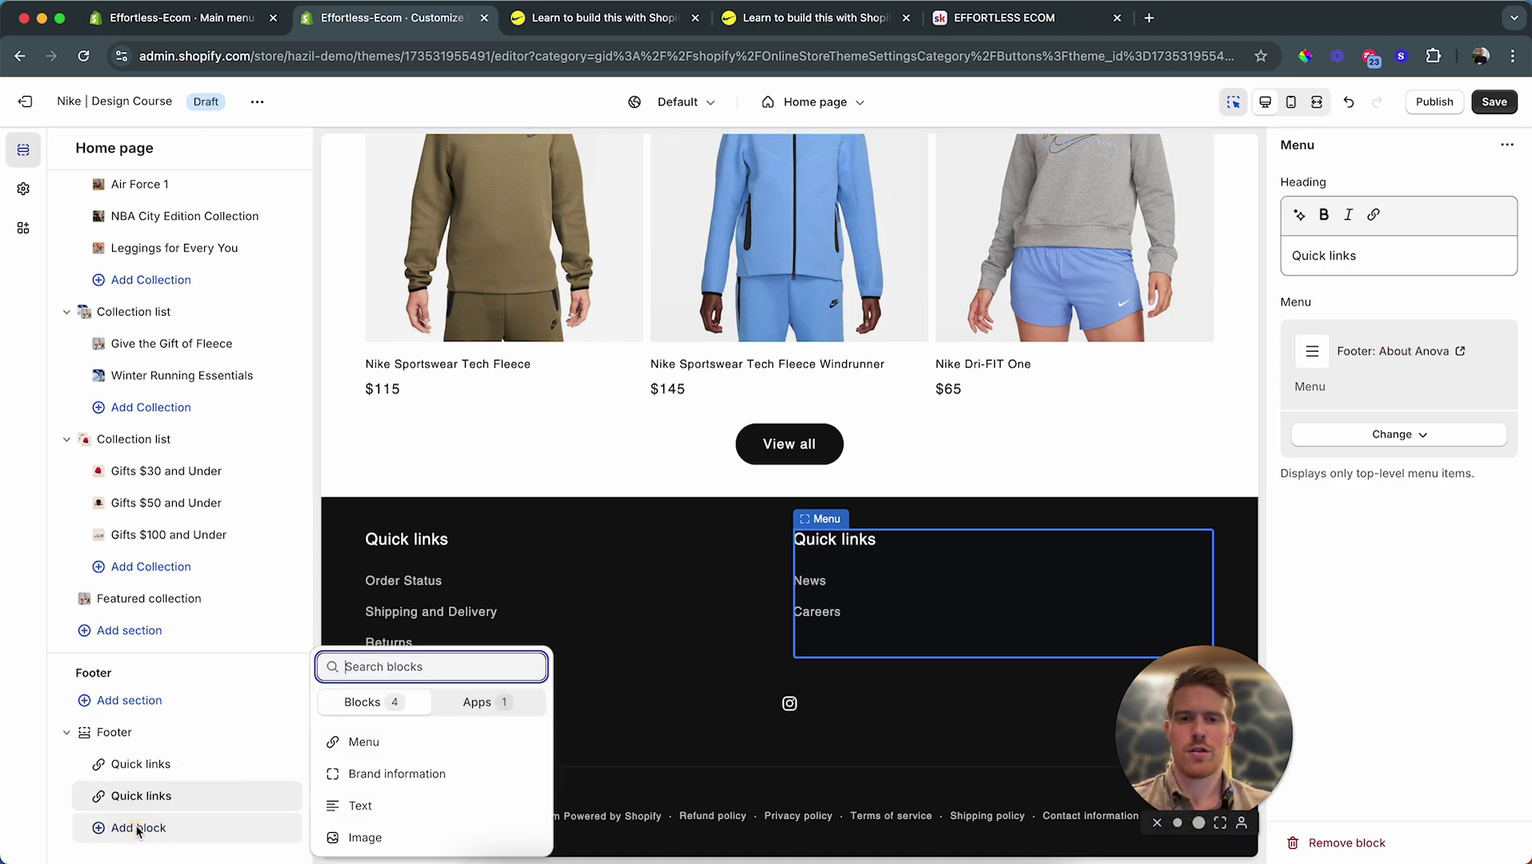
click(360, 741)
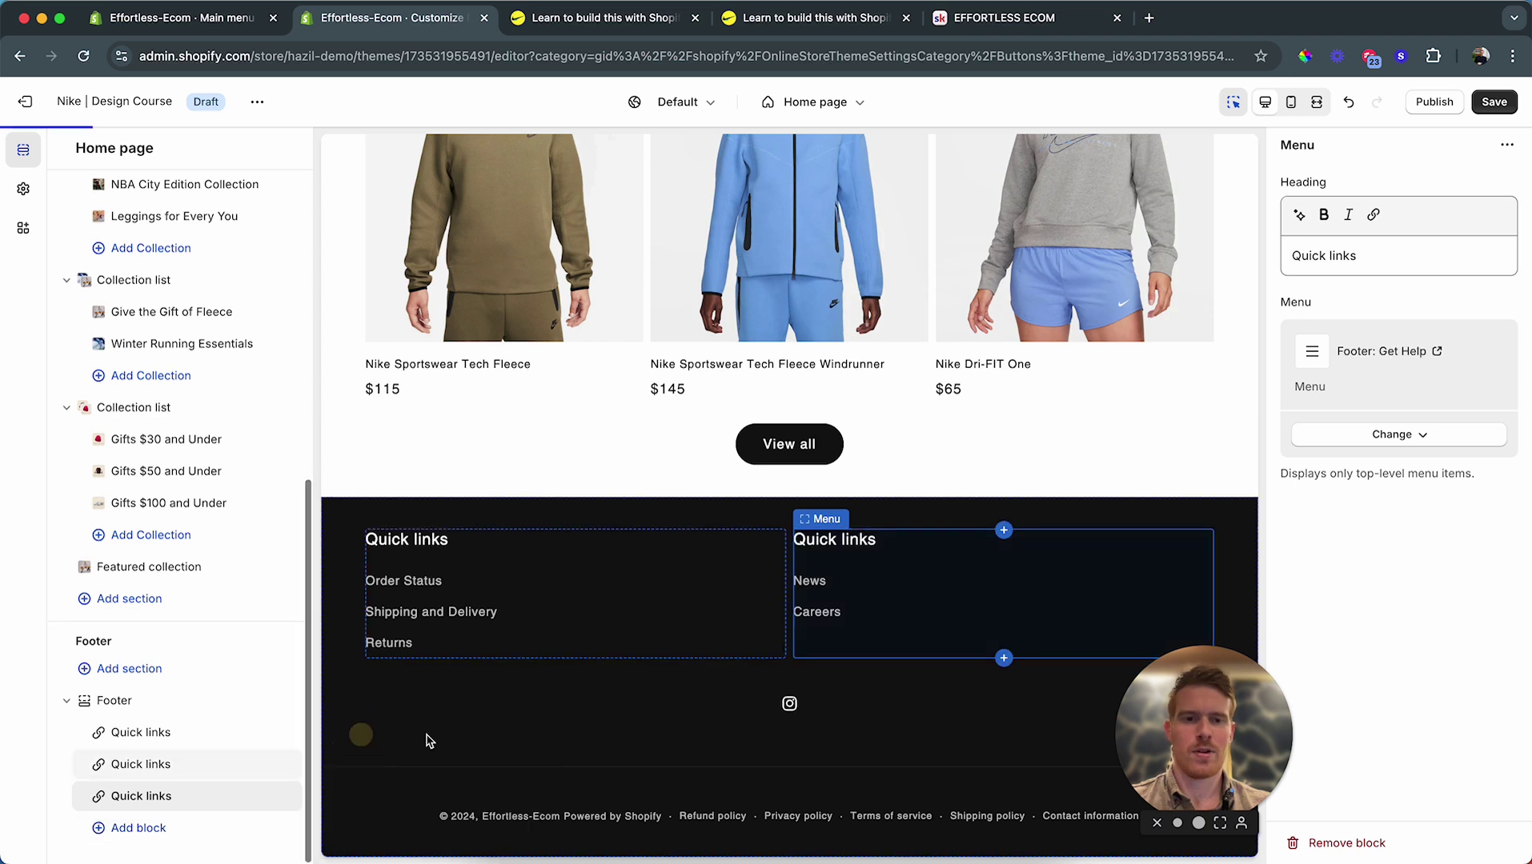
click(1416, 437)
click(1405, 471)
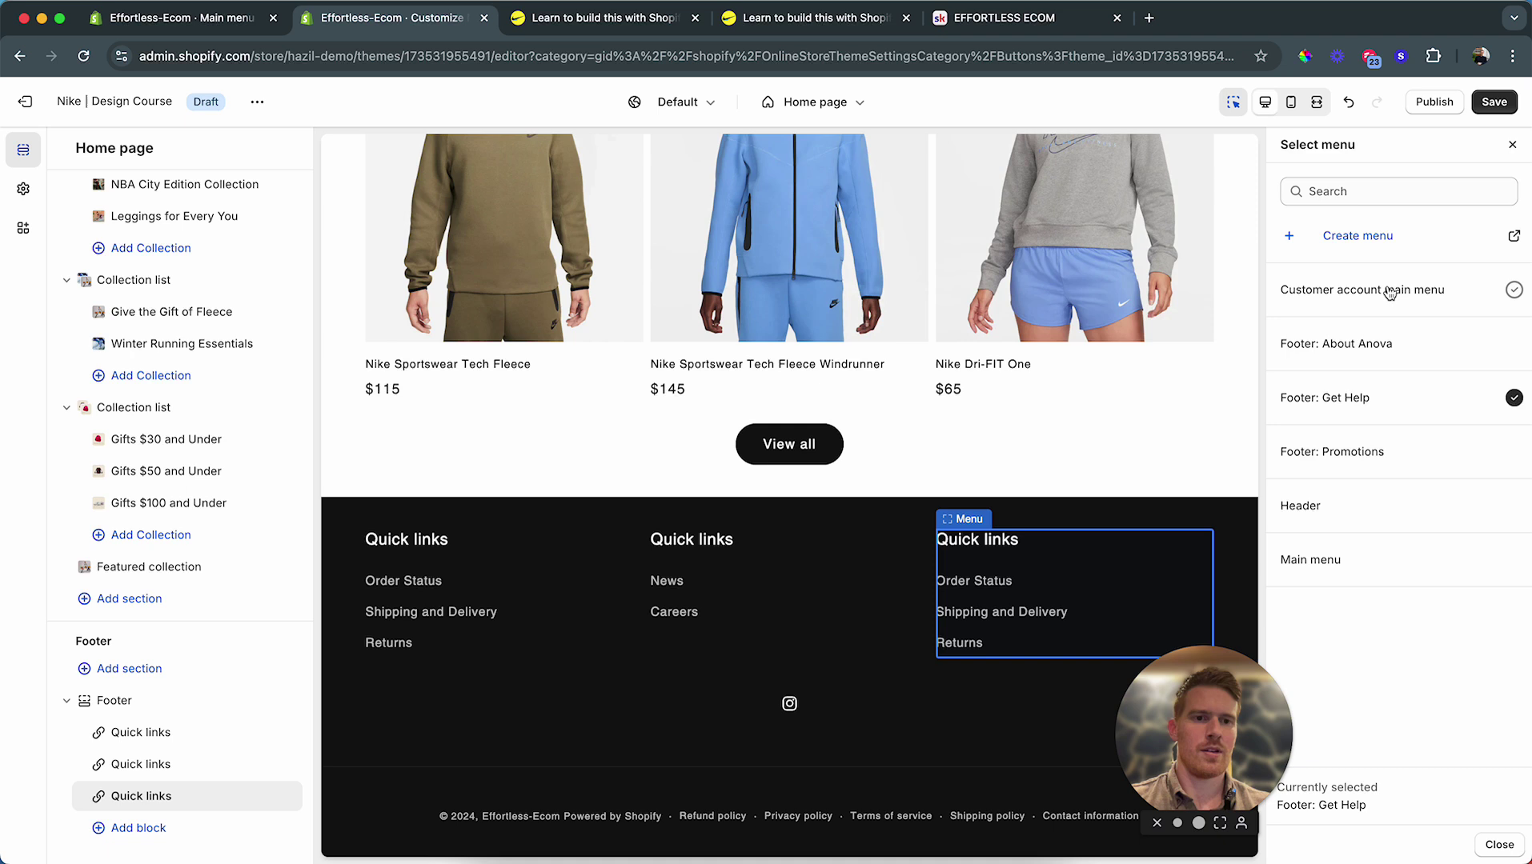
click(1401, 453)
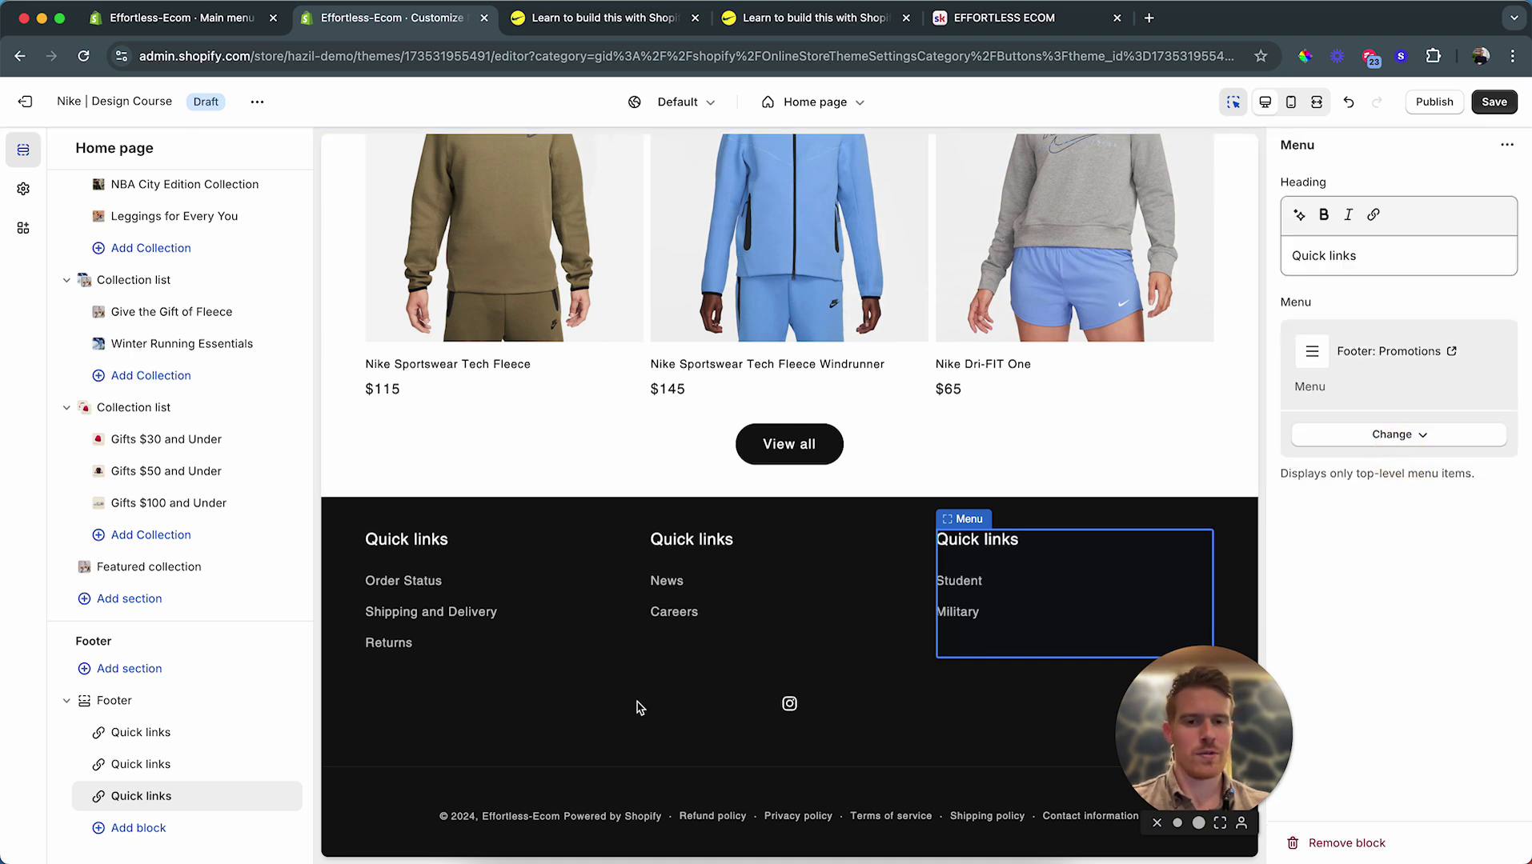
Step: Compare the footer's menu columns with the reference store's footer and save the theme changes
key(ctrl+Tab)
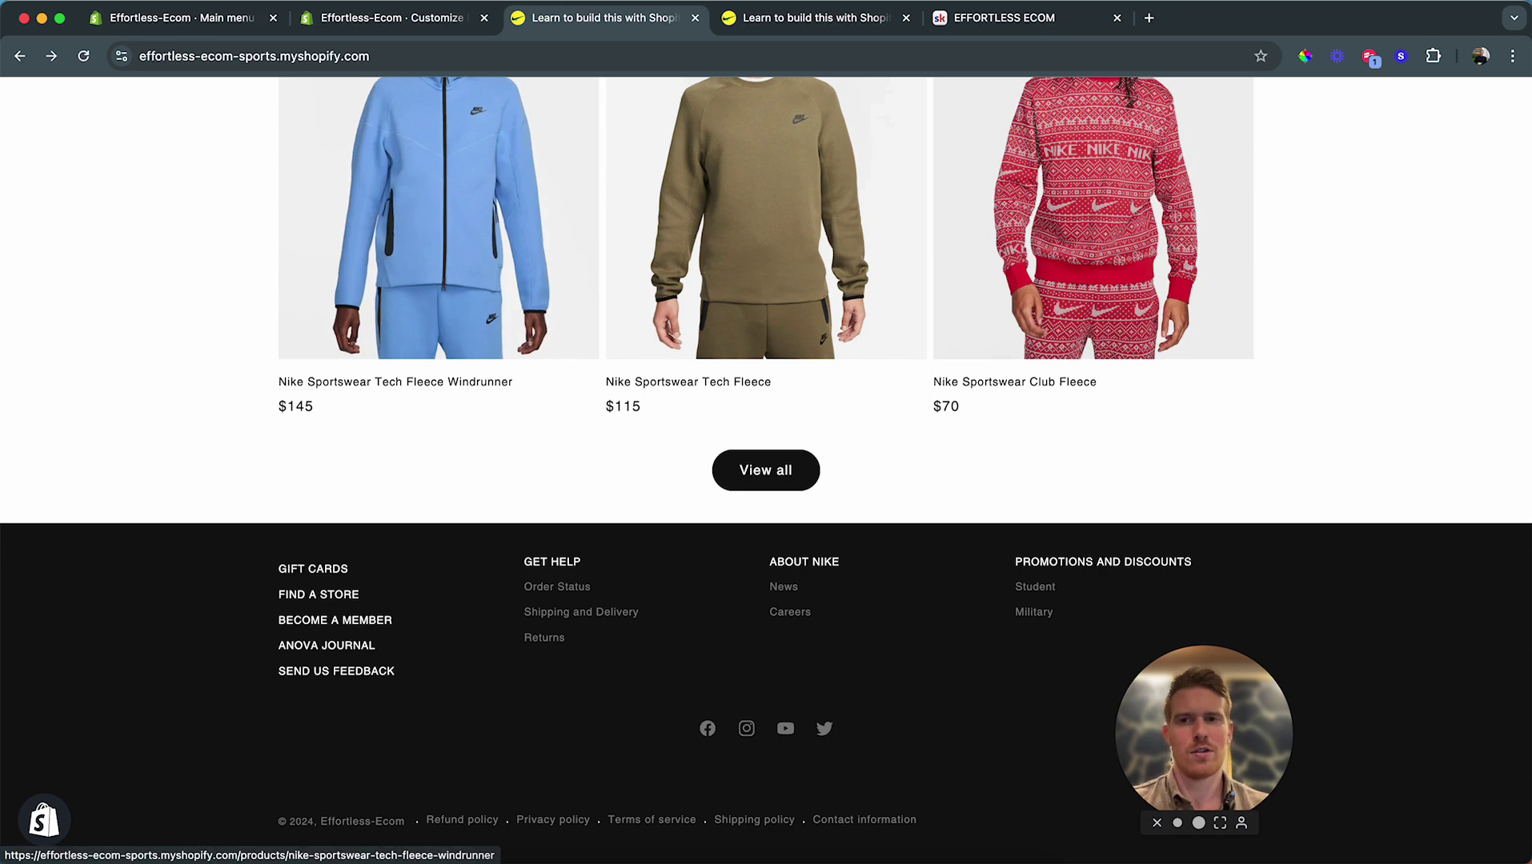
click(376, 18)
click(560, 18)
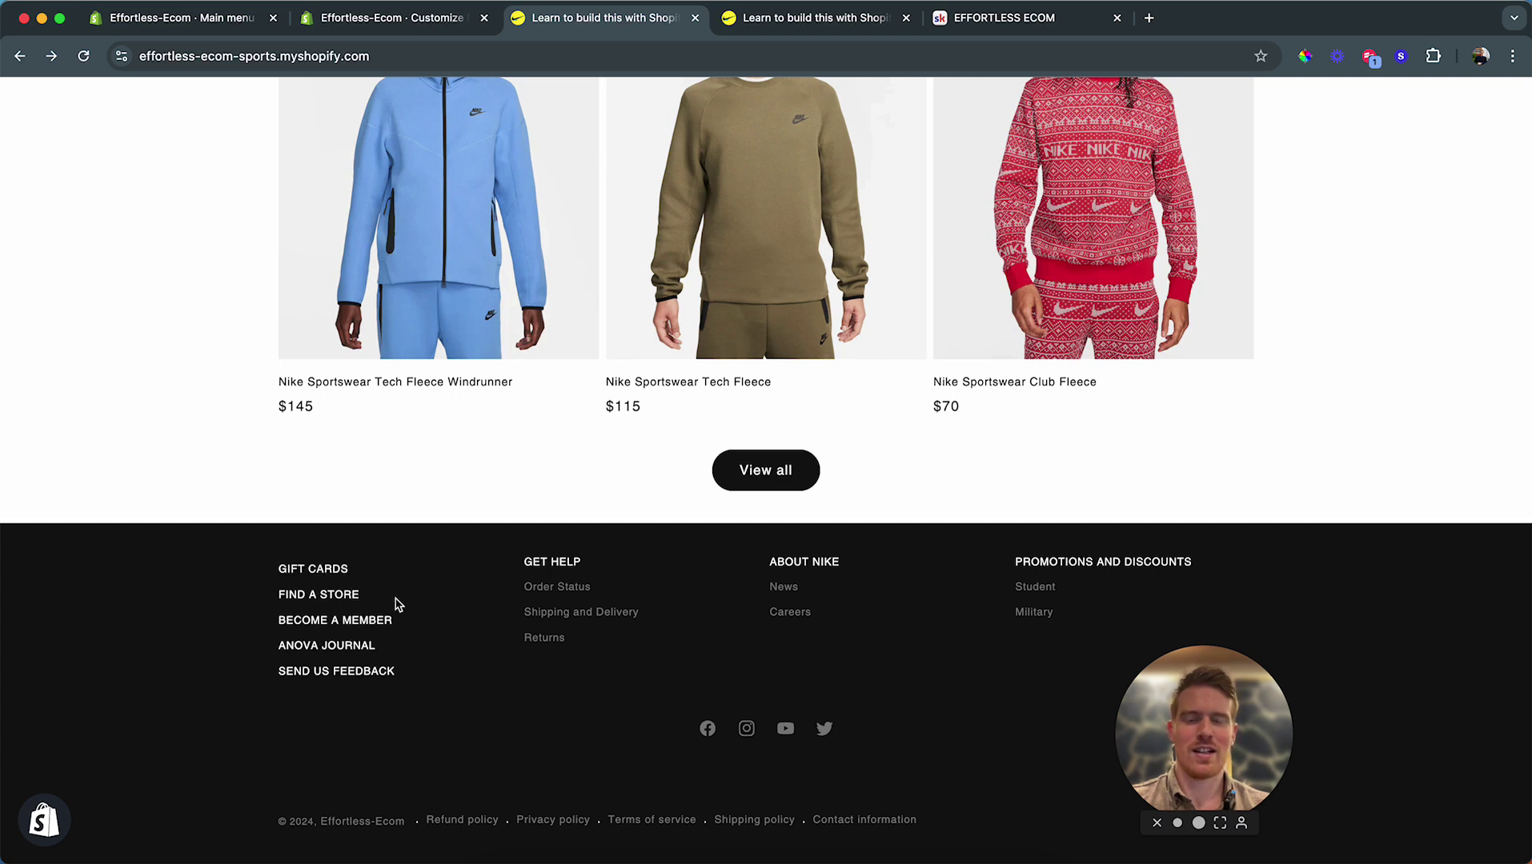
click(400, 17)
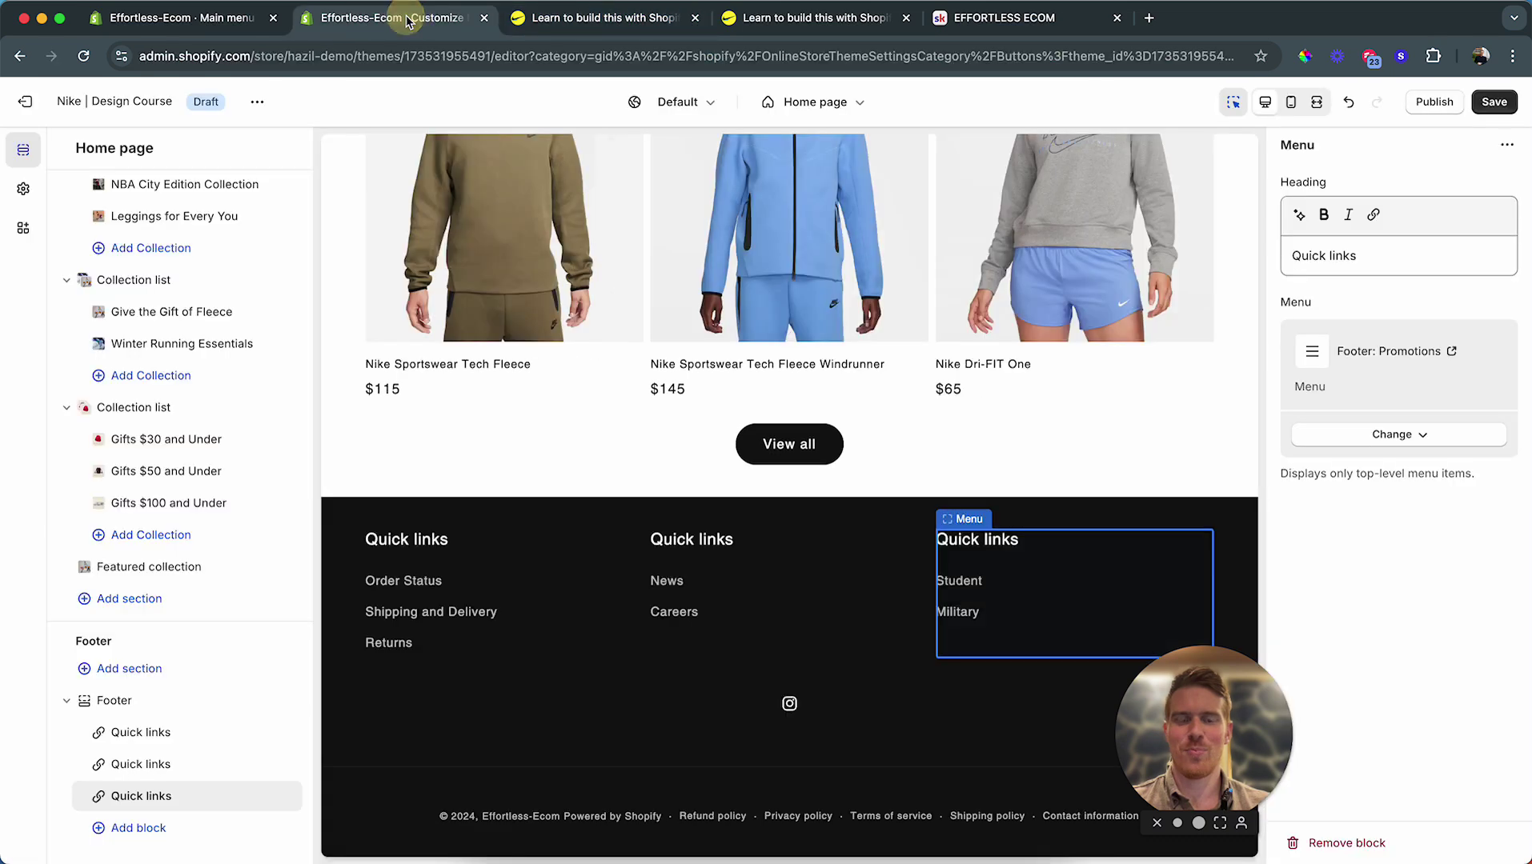
click(1495, 102)
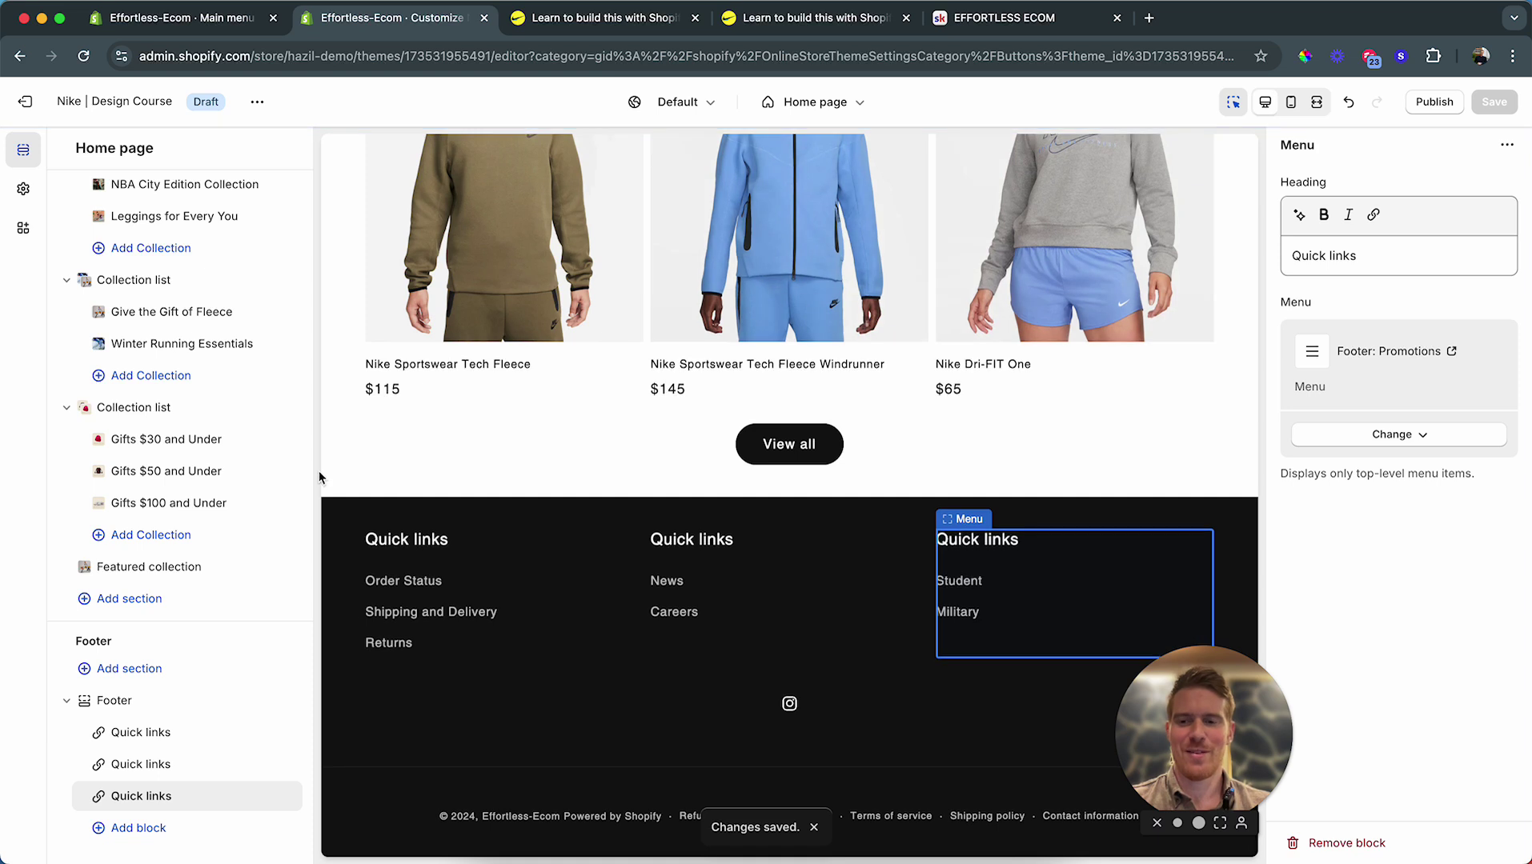
Step: Add a text block to the footer and move it above the three Quick links menu blocks
click(120, 829)
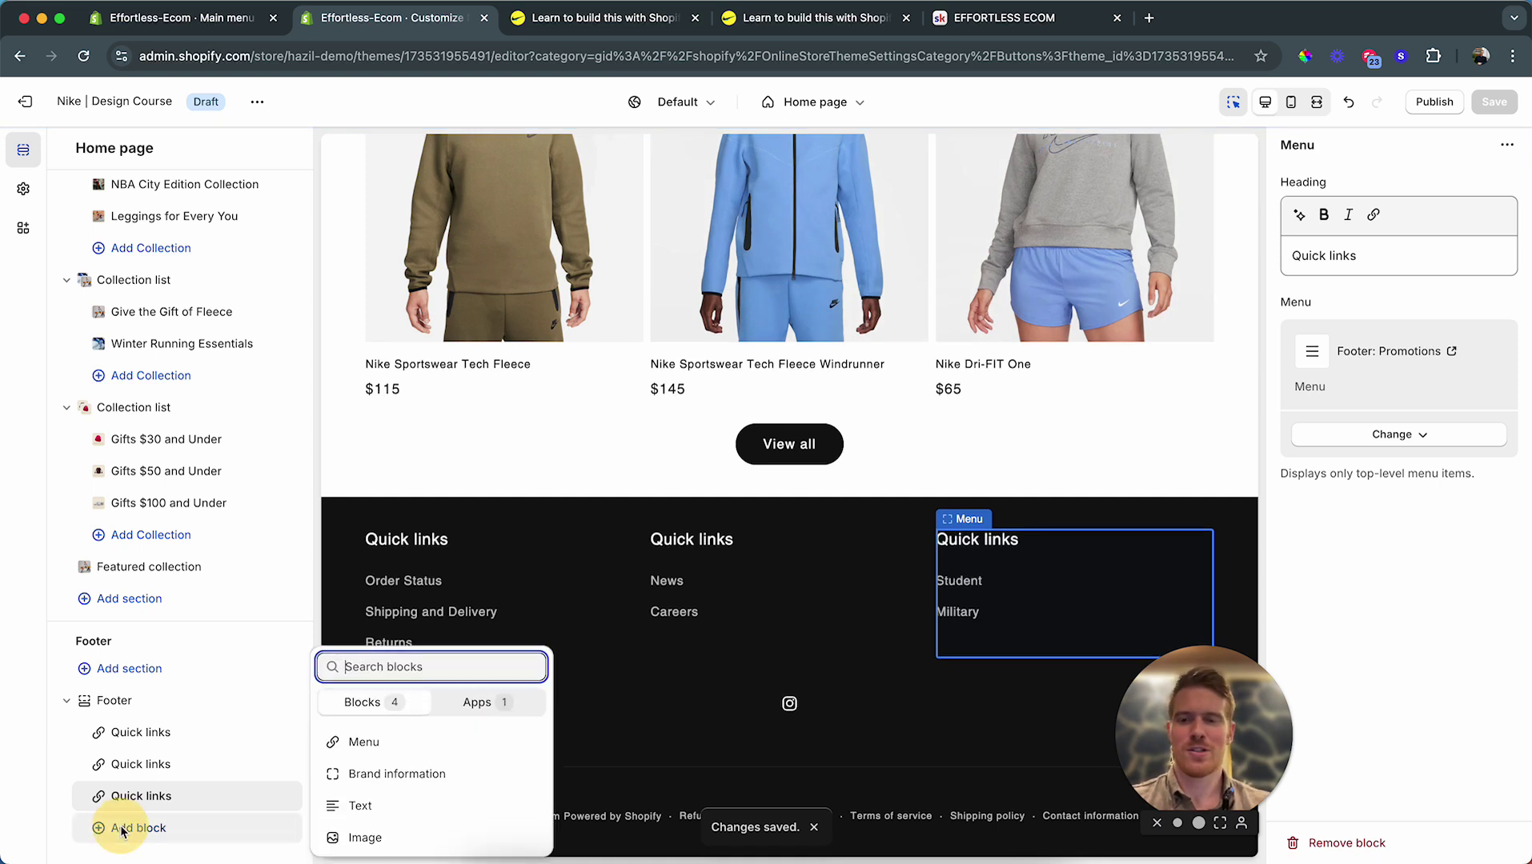
click(362, 806)
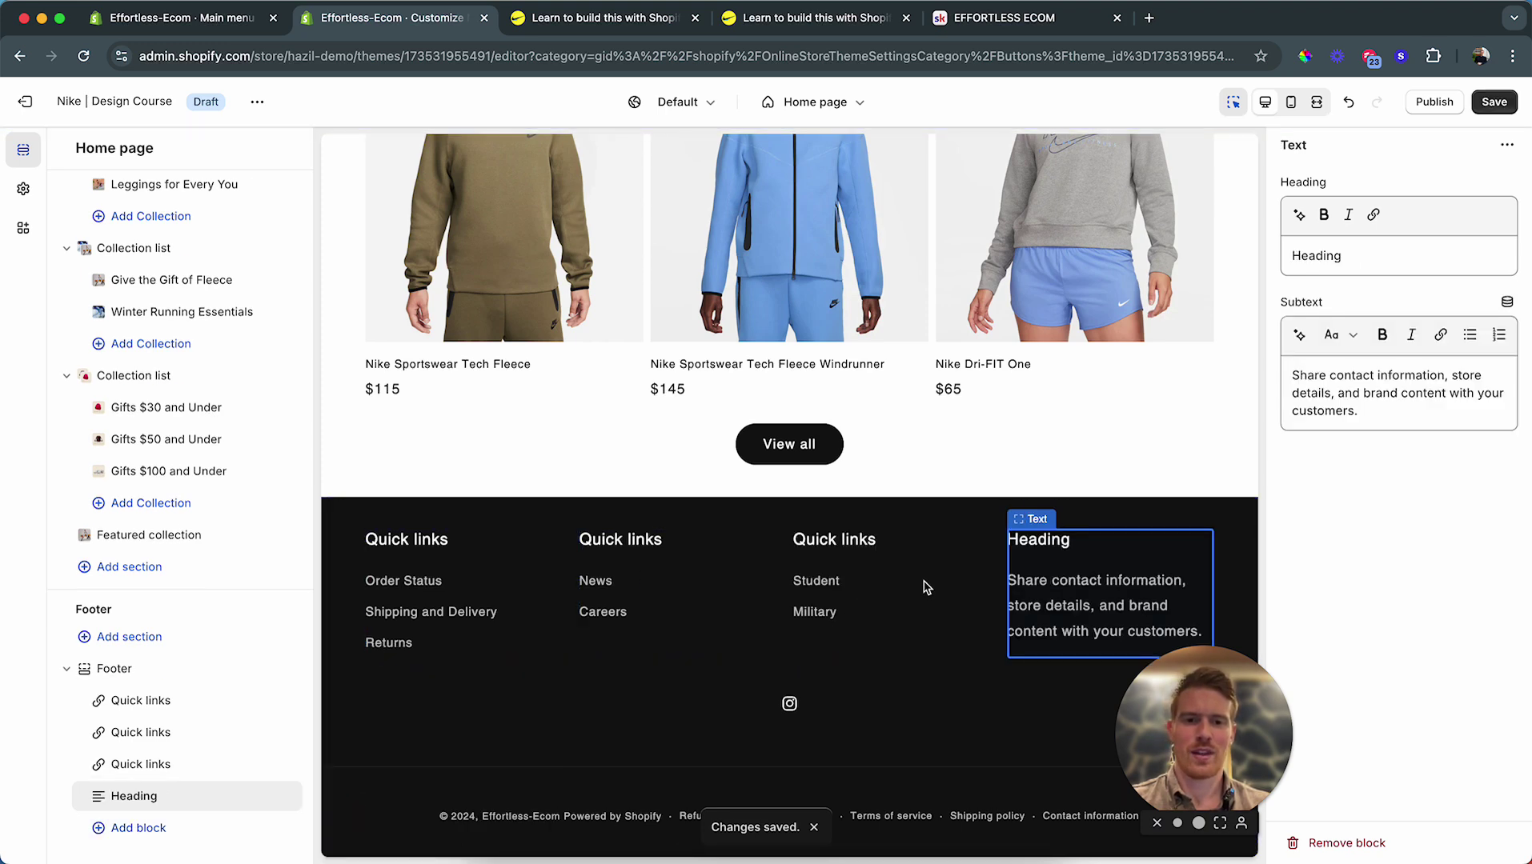
drag(95, 796, 96, 701)
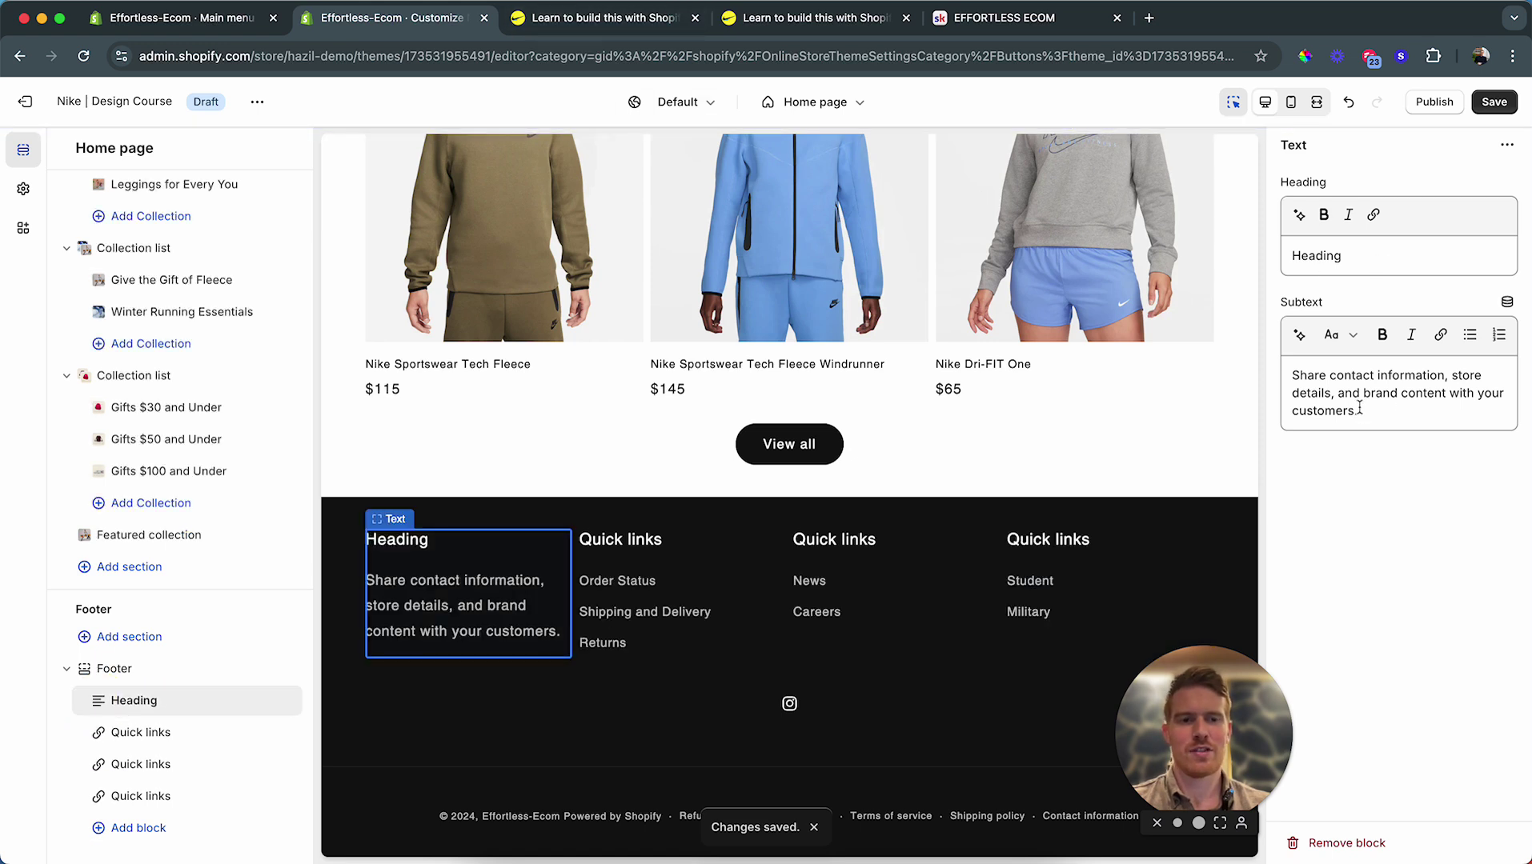
Step: Check the reference store's footer and clear the heading of the footer's text block
drag(1359, 409, 1269, 365)
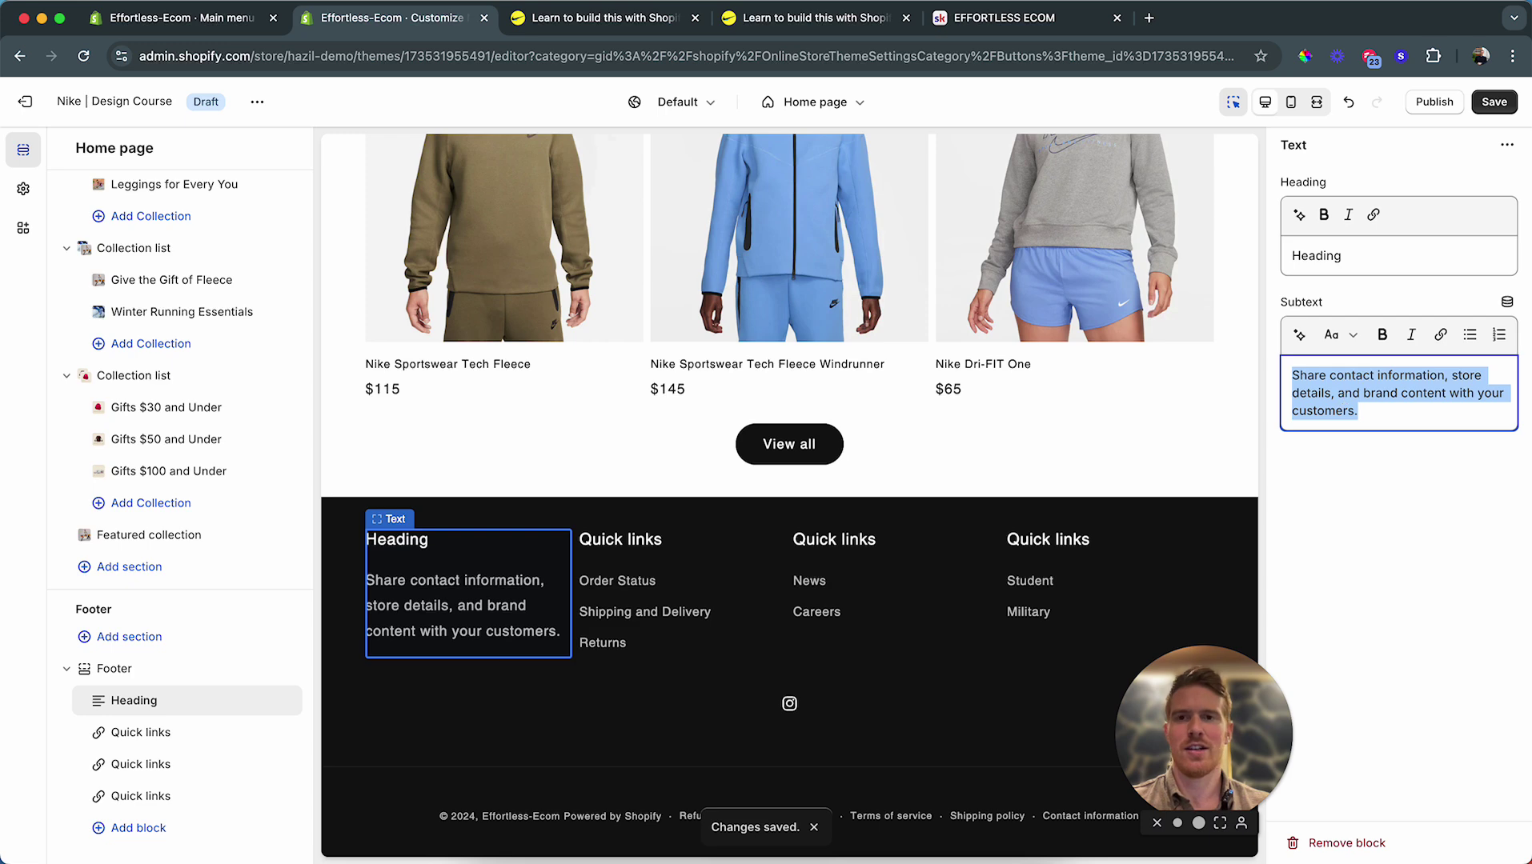
click(577, 15)
click(355, 15)
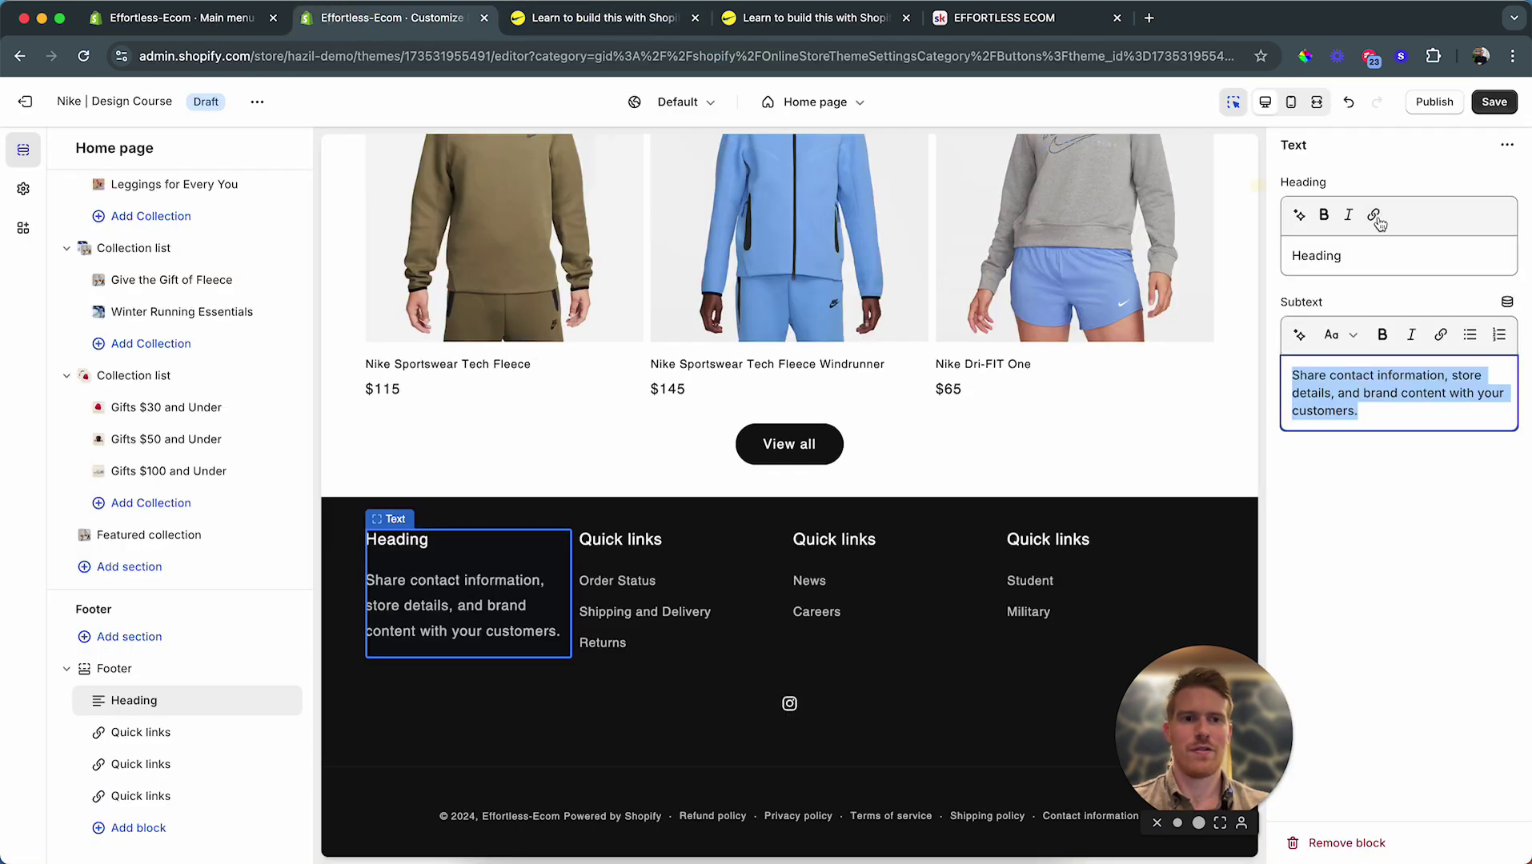
click(1370, 256)
key(ctrl+a)
key(BackSpace)
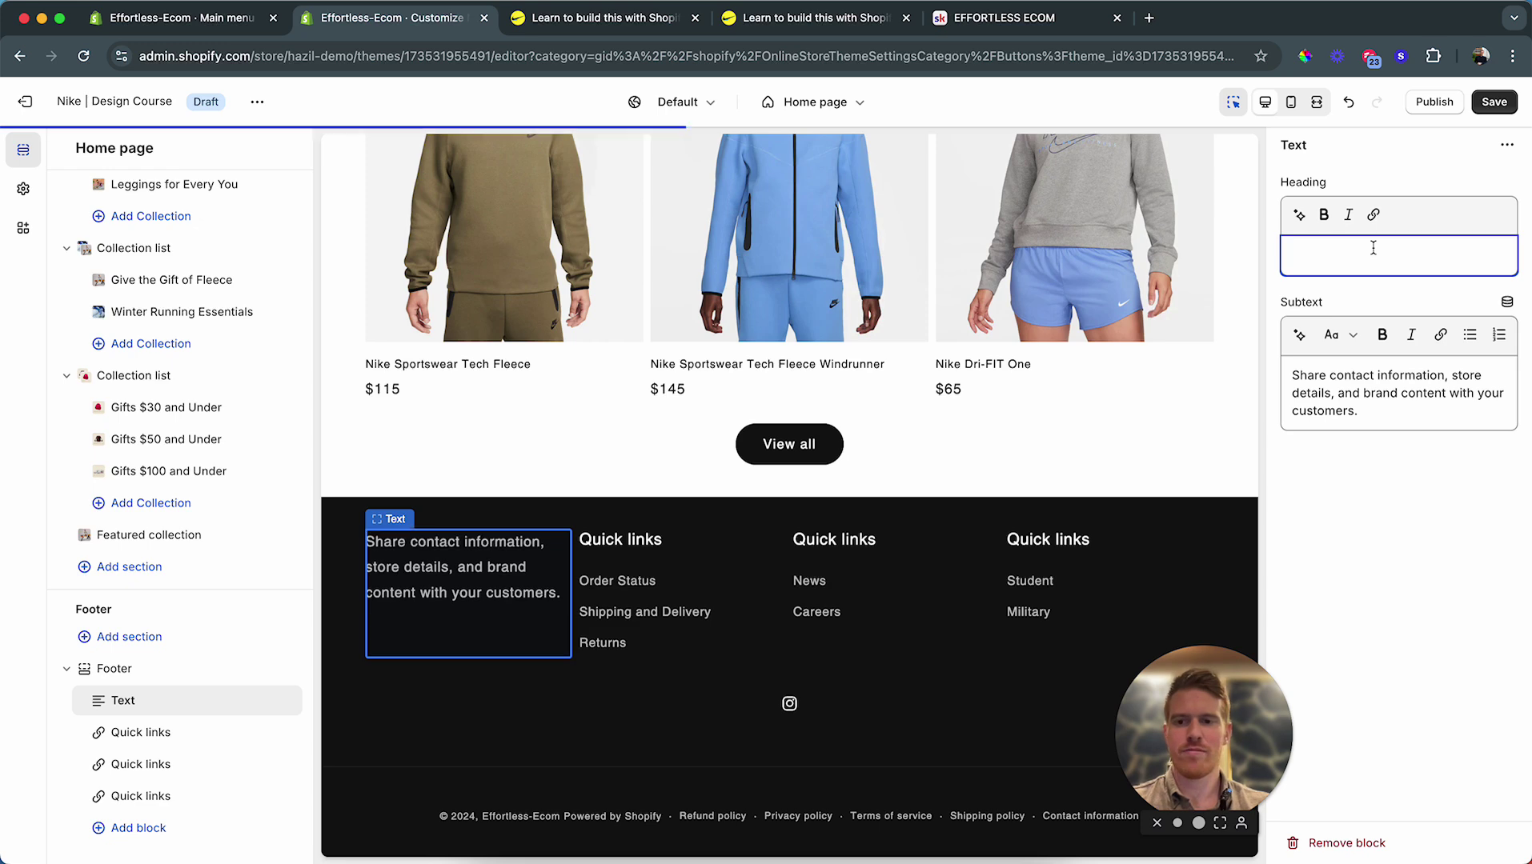
Step: Replace the text block's subtext with the reference footer's links: GIFT CARDS, FIND A STORE, BECOME A MEMBER, ANOVA JOURNAL, SEND US FEEDBACK
click(577, 16)
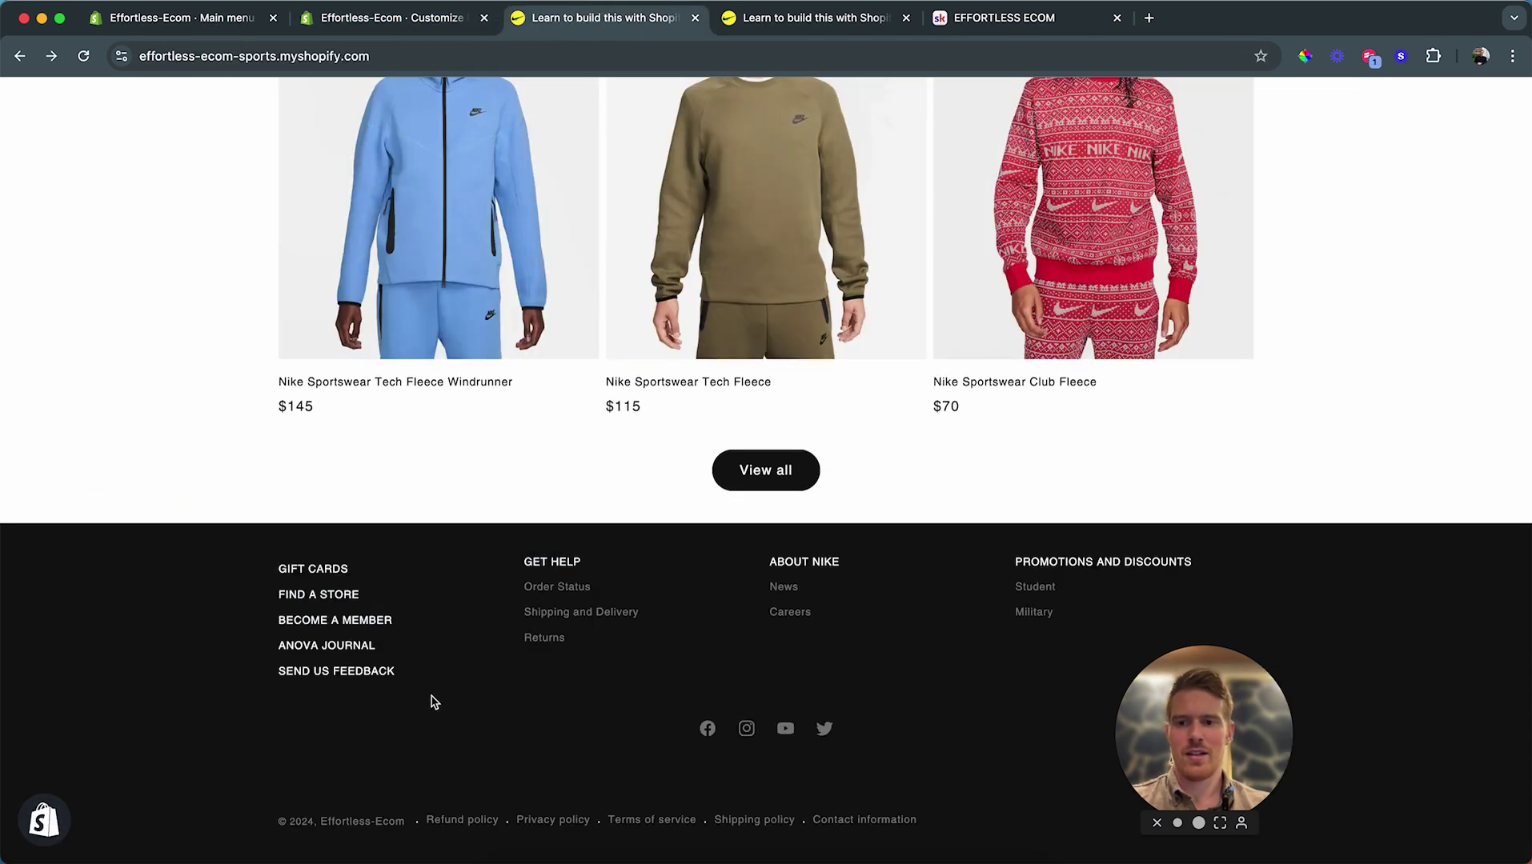
drag(257, 600, 394, 668)
click(296, 707)
click(384, 18)
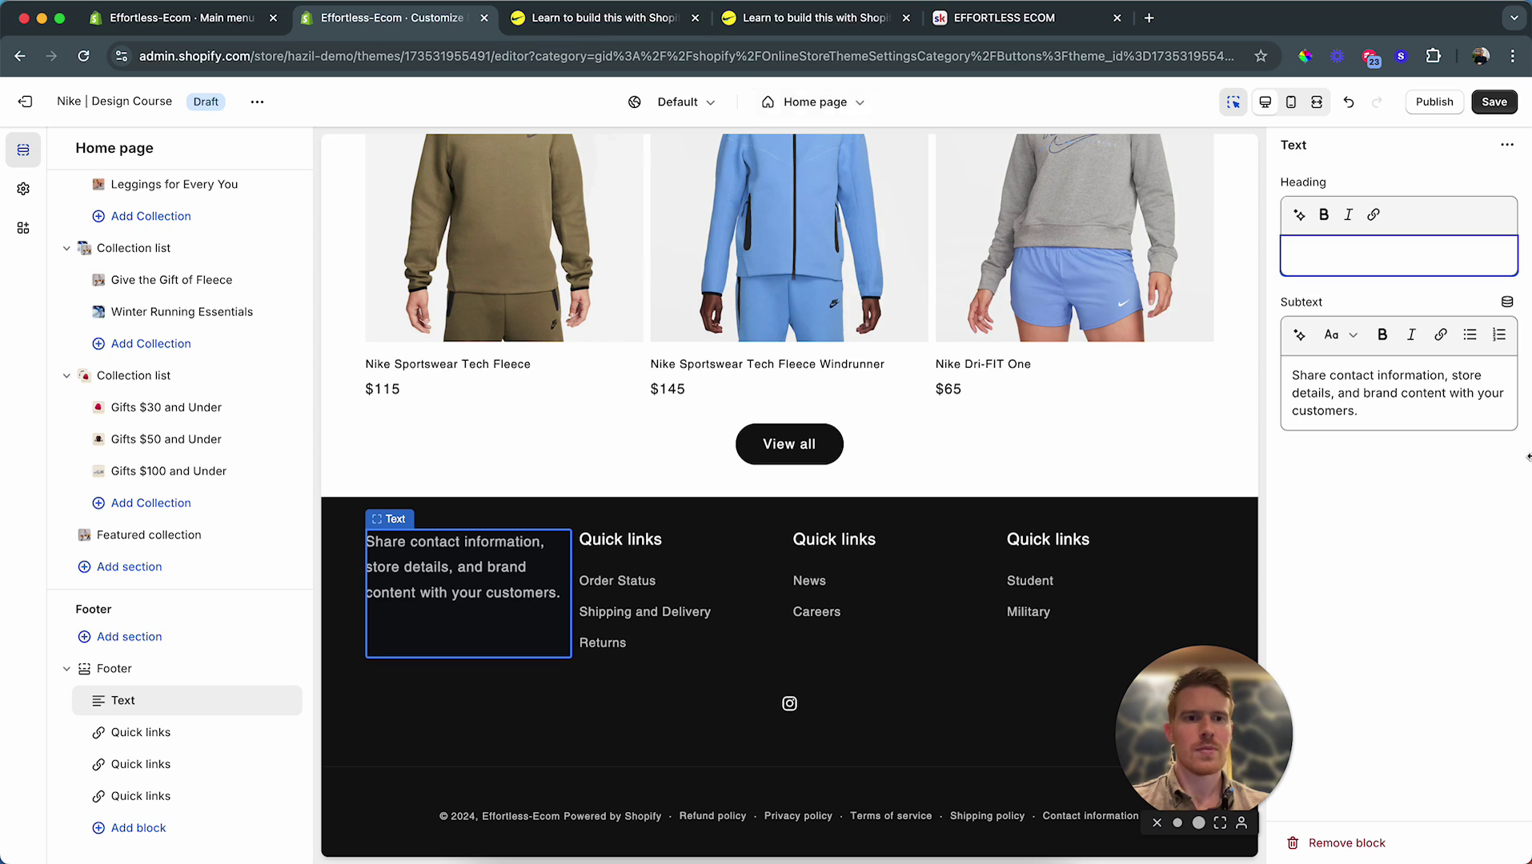
triple_click(1406, 410)
key(BackSpace)
text(GIFT CARDSFIND A STOREBECOME A MEMBER ANOVA JOURNAL SEND US FEEDBACK)
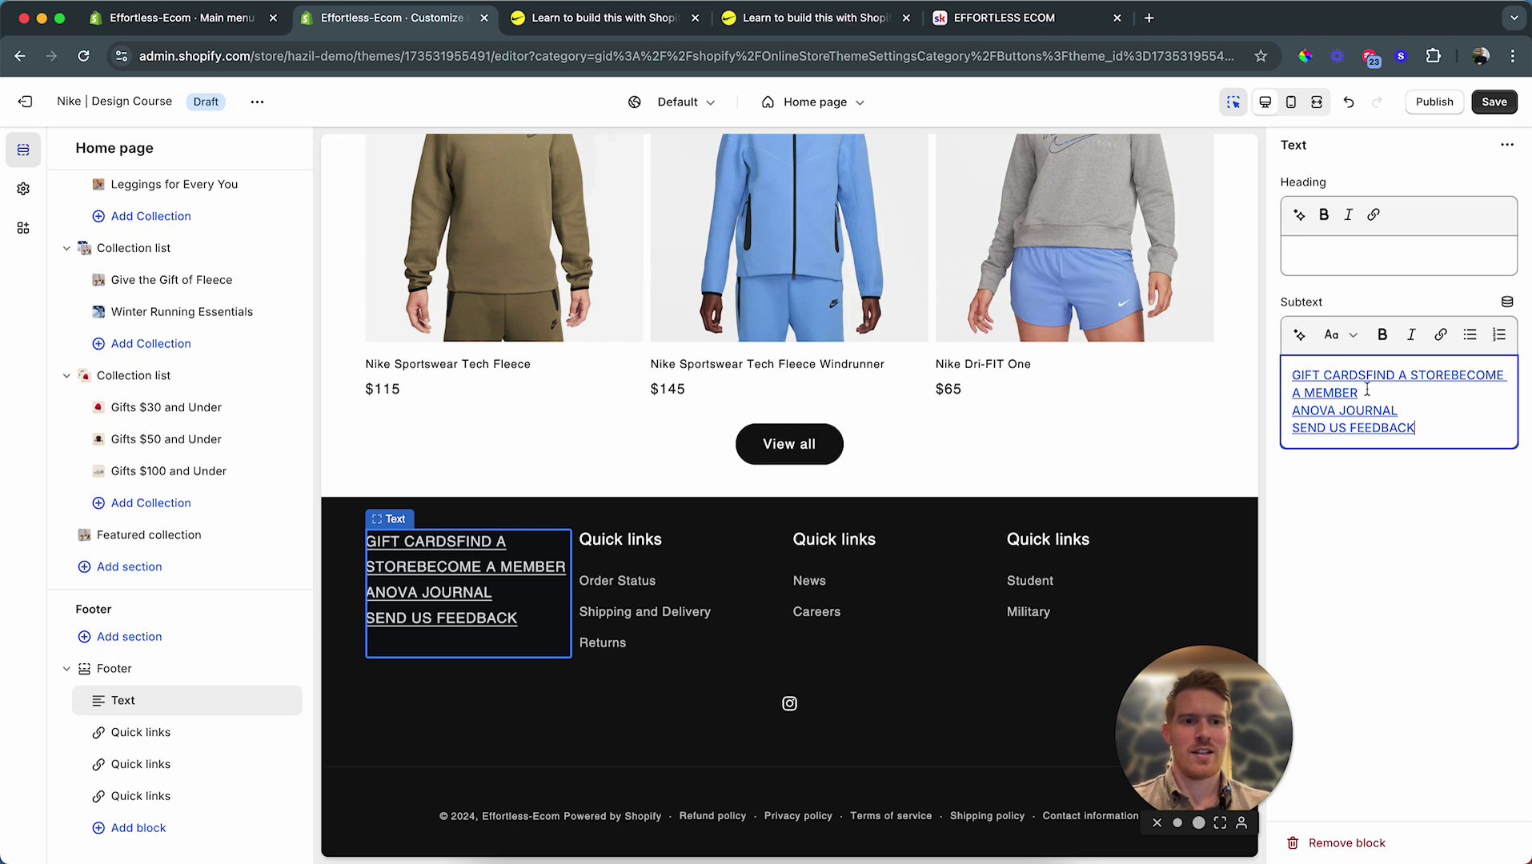
Step: Put BECOME A MEMBER on its own line in the footer's text block and save the theme changes
click(1450, 376)
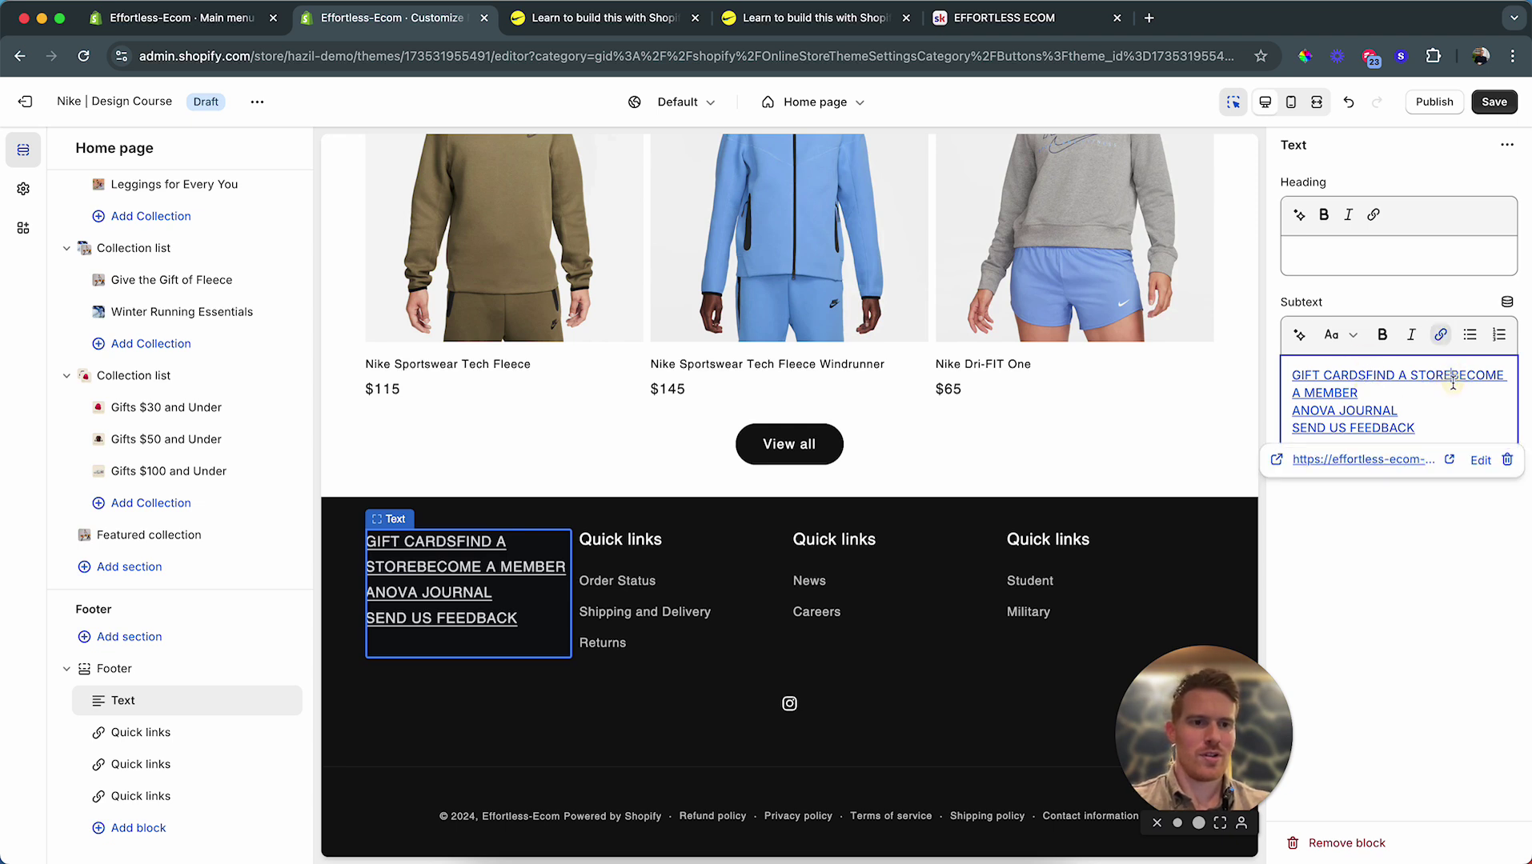
key(Return)
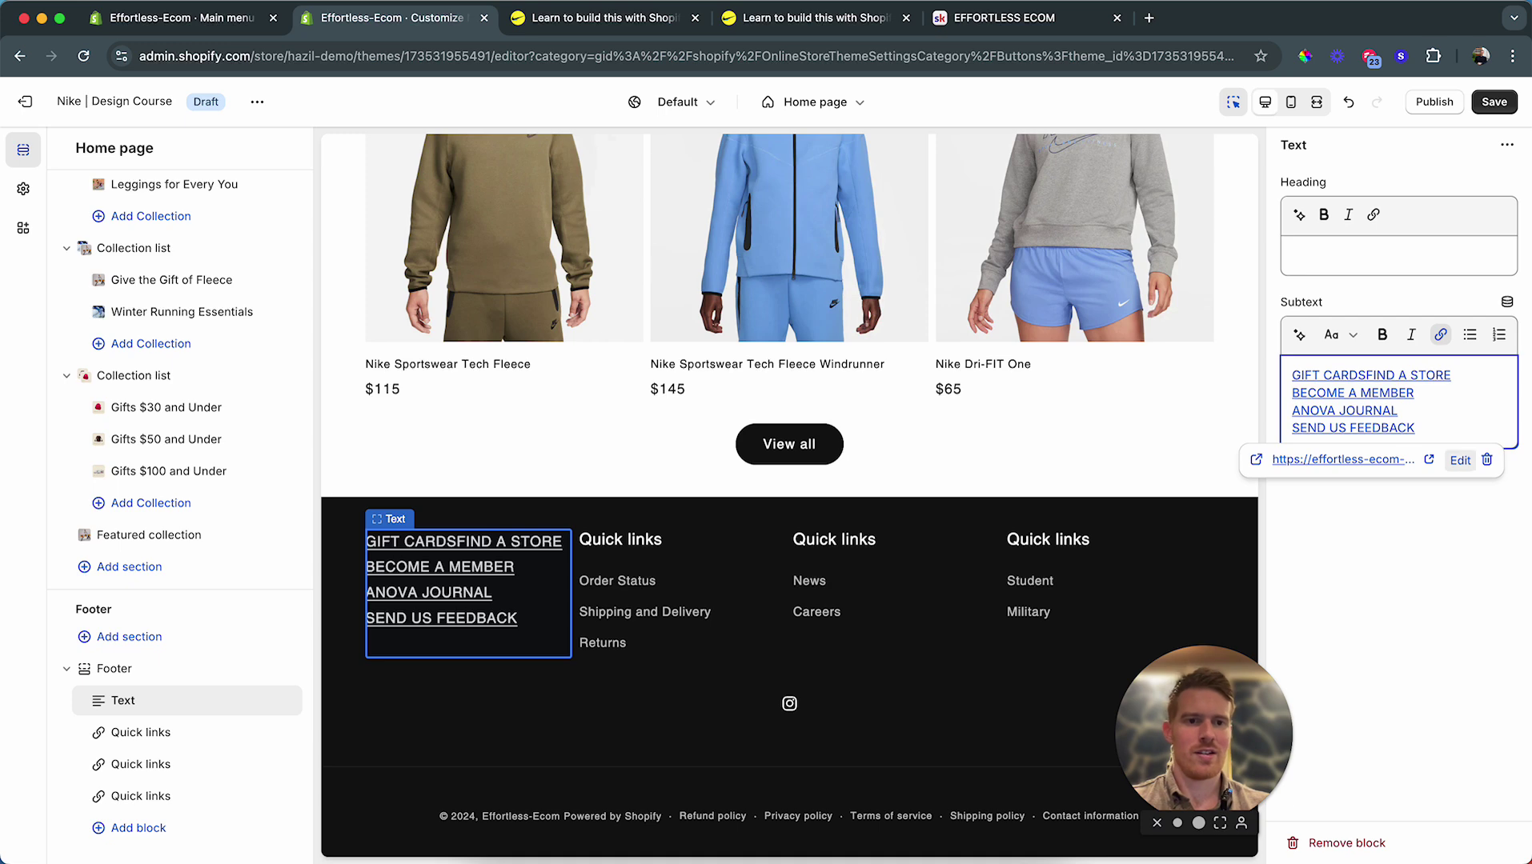
click(1406, 497)
click(1475, 436)
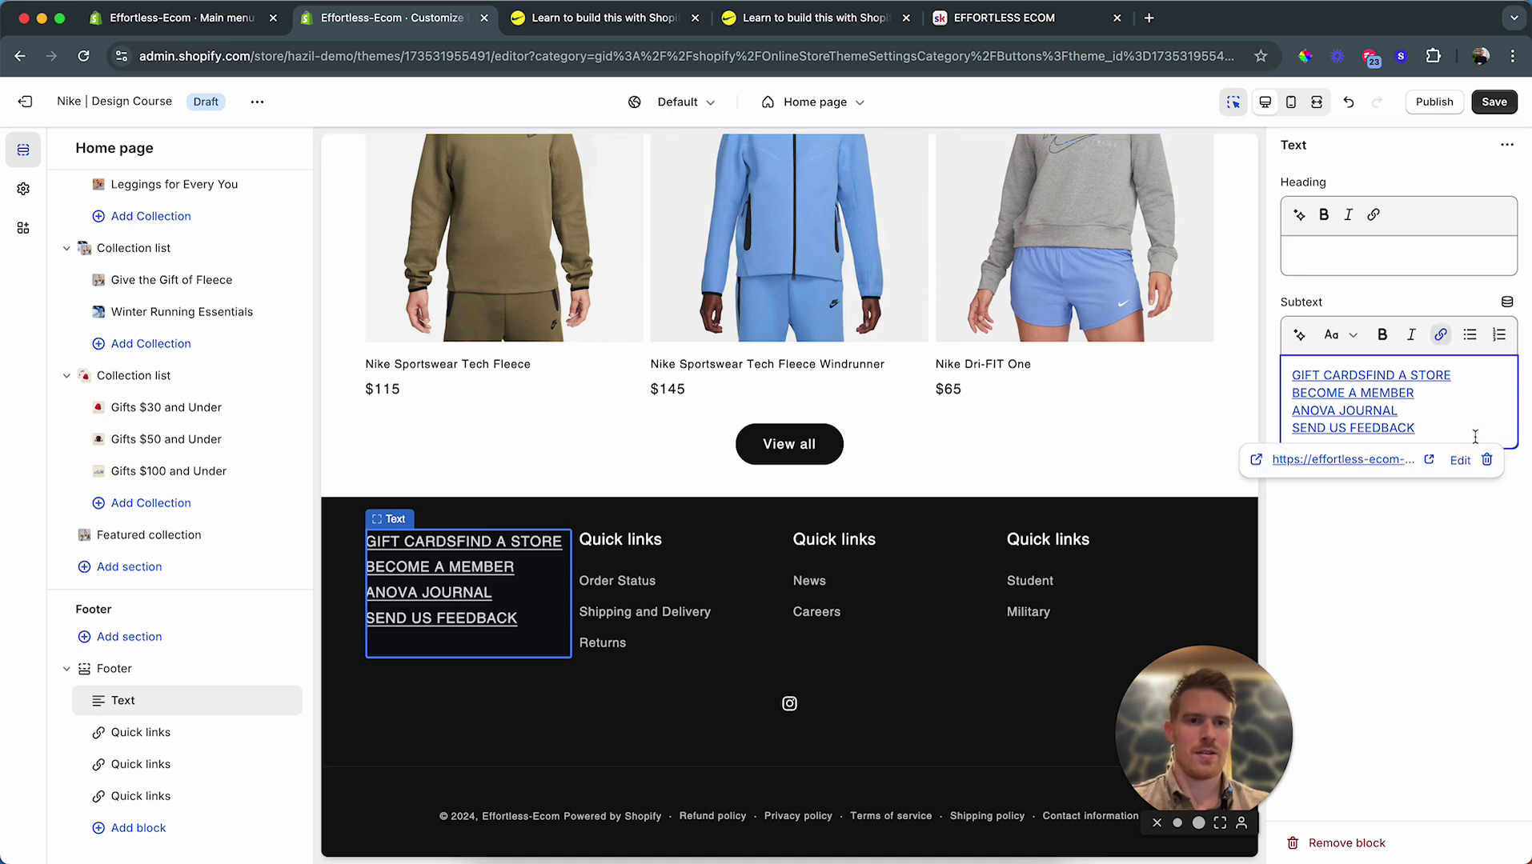
click(1440, 572)
click(1495, 103)
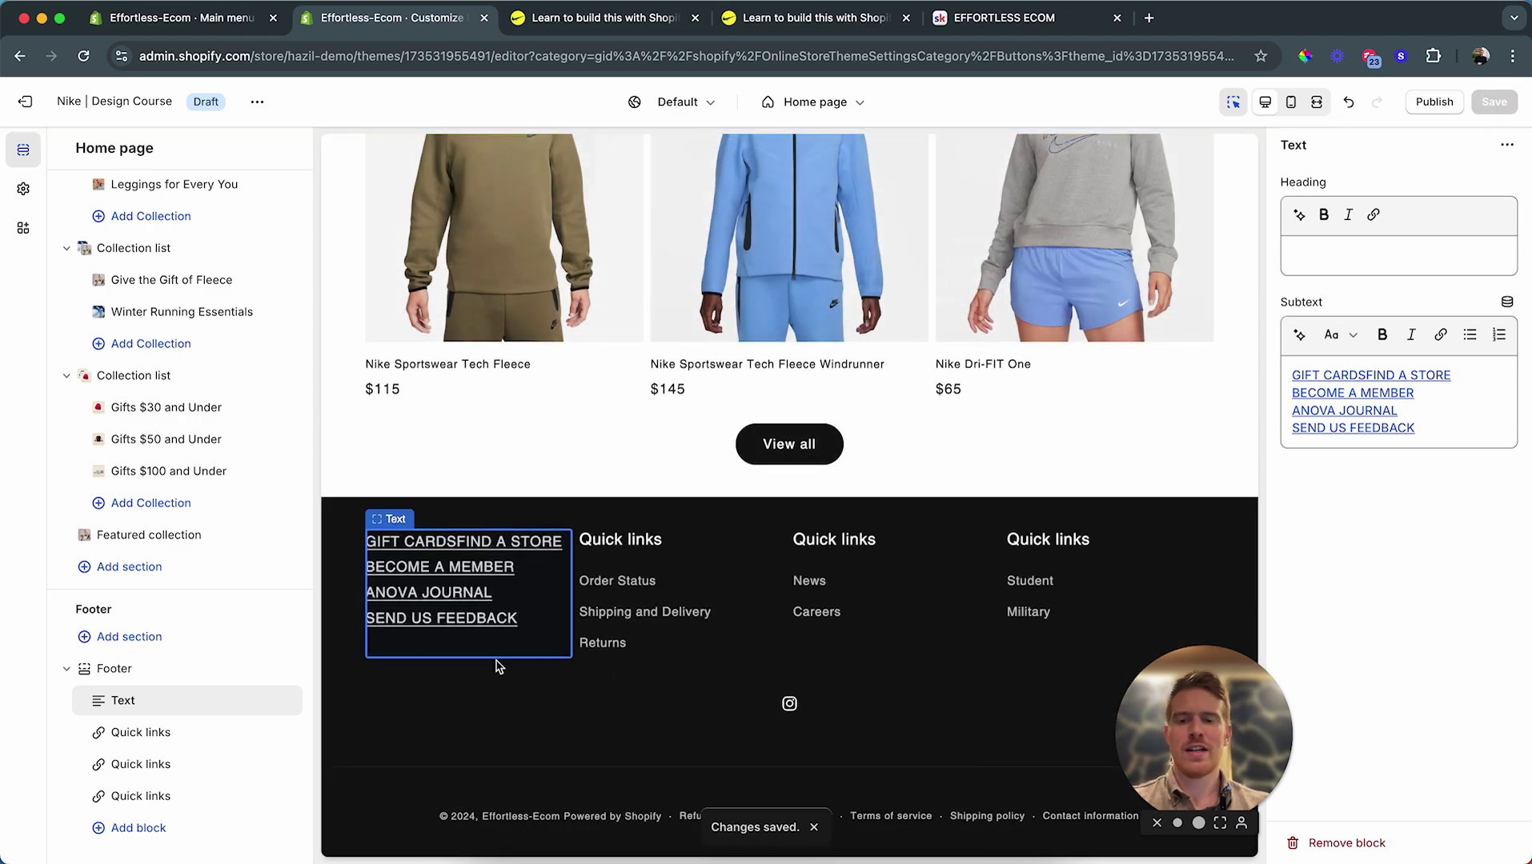
Step: Try a custom CSS rule with background: red !important on the Our hottest Gifts featured collection section
click(740, 507)
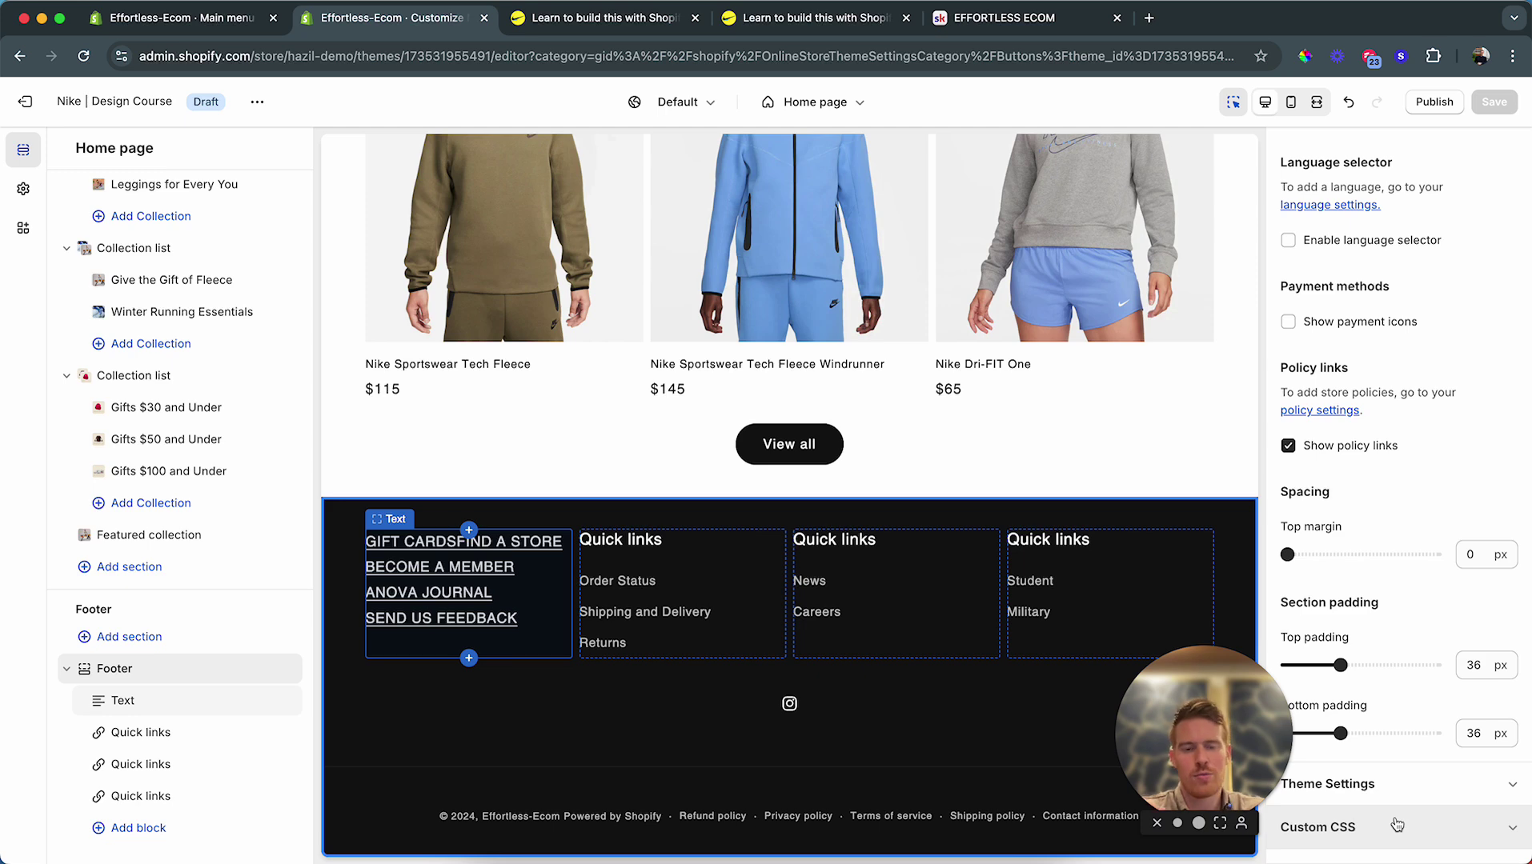
click(1210, 421)
scroll(1417, 734, down, 10)
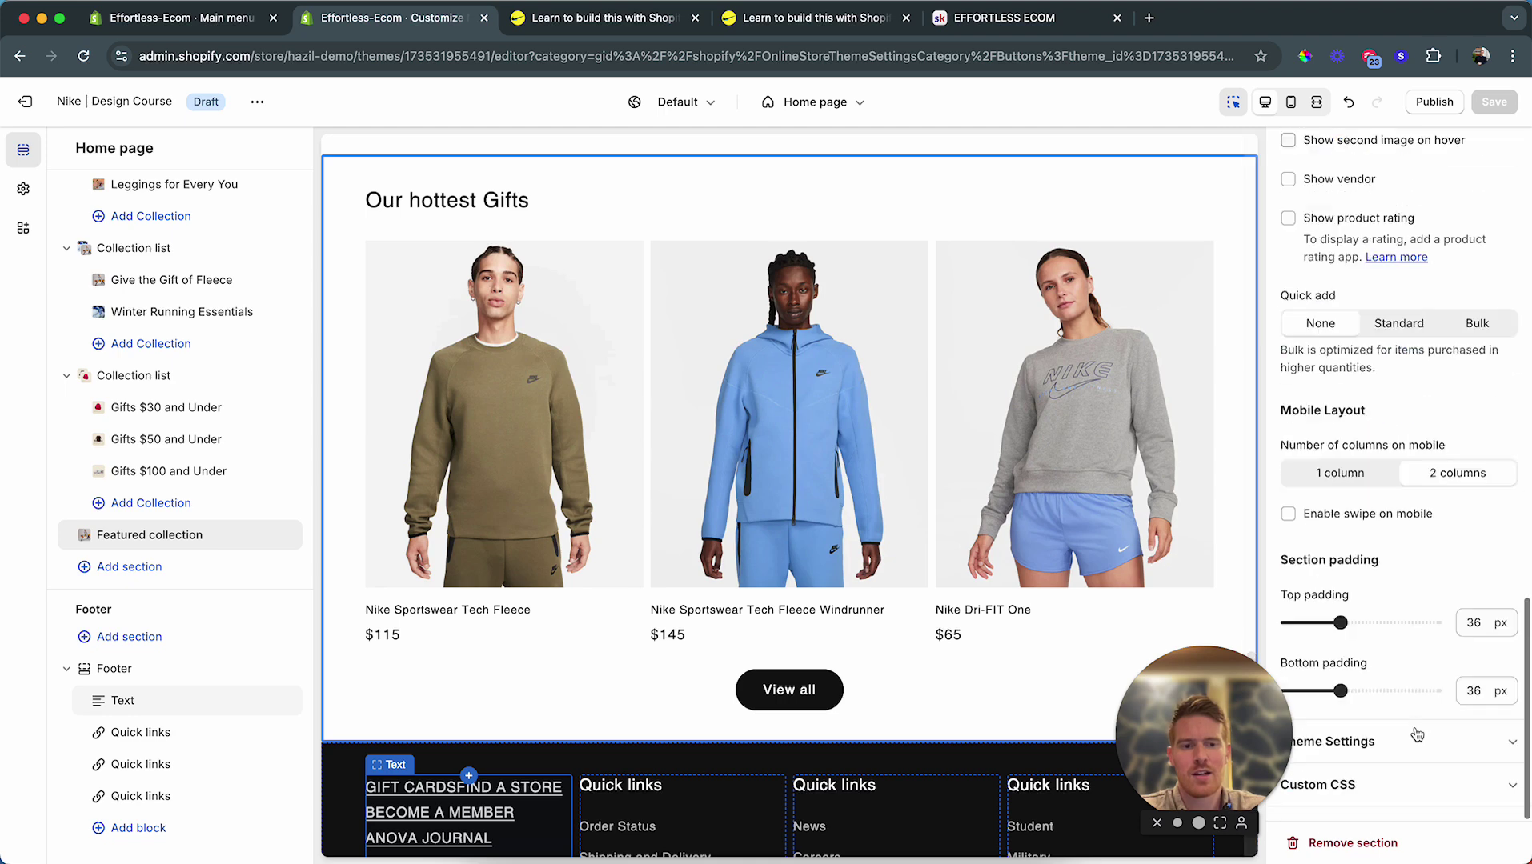
click(1375, 790)
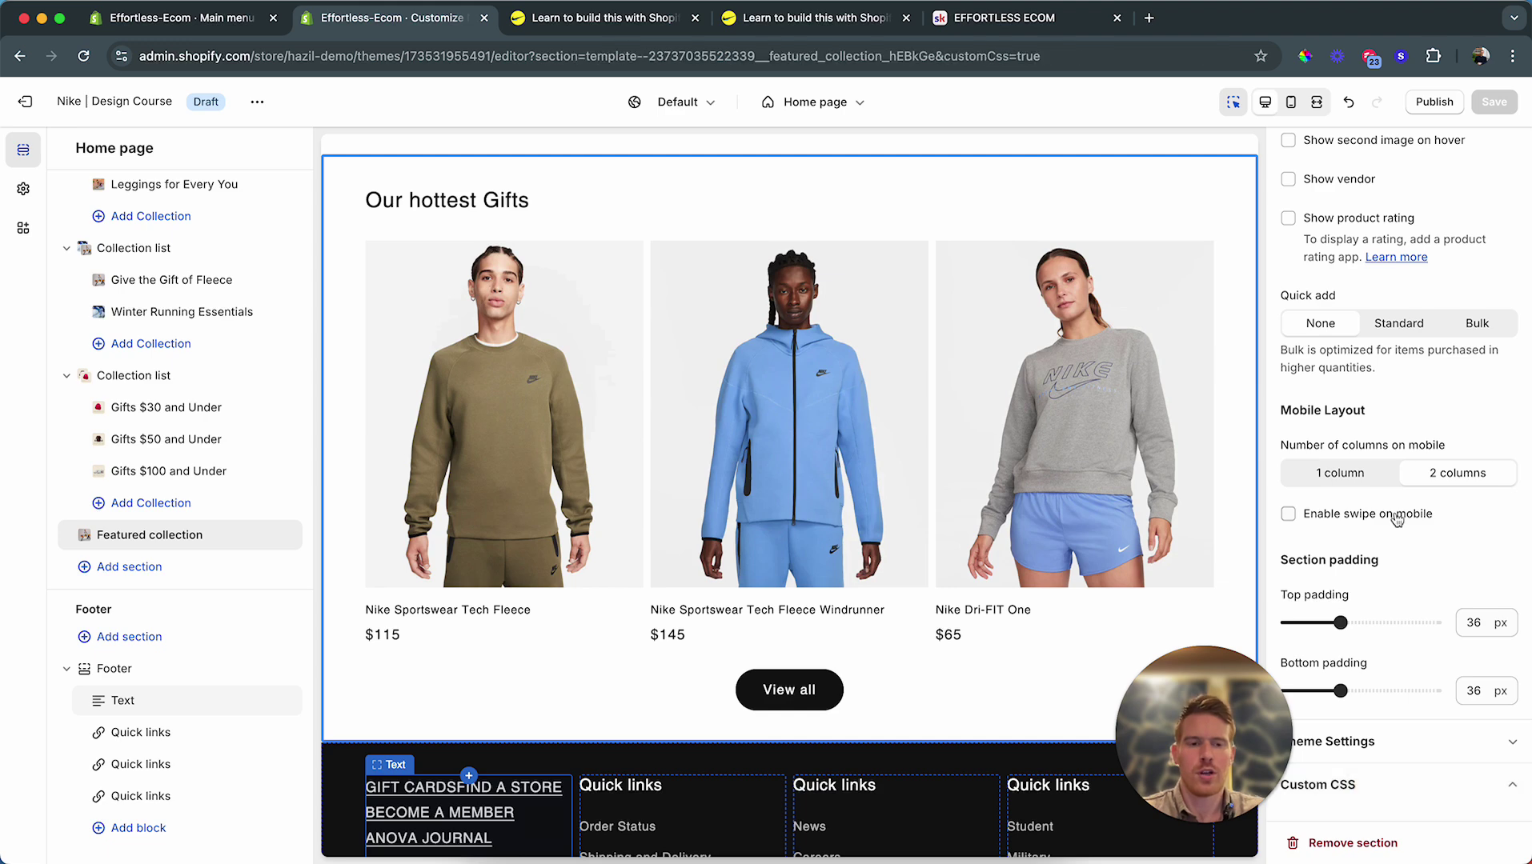
click(1351, 730)
text({)
key(Return)
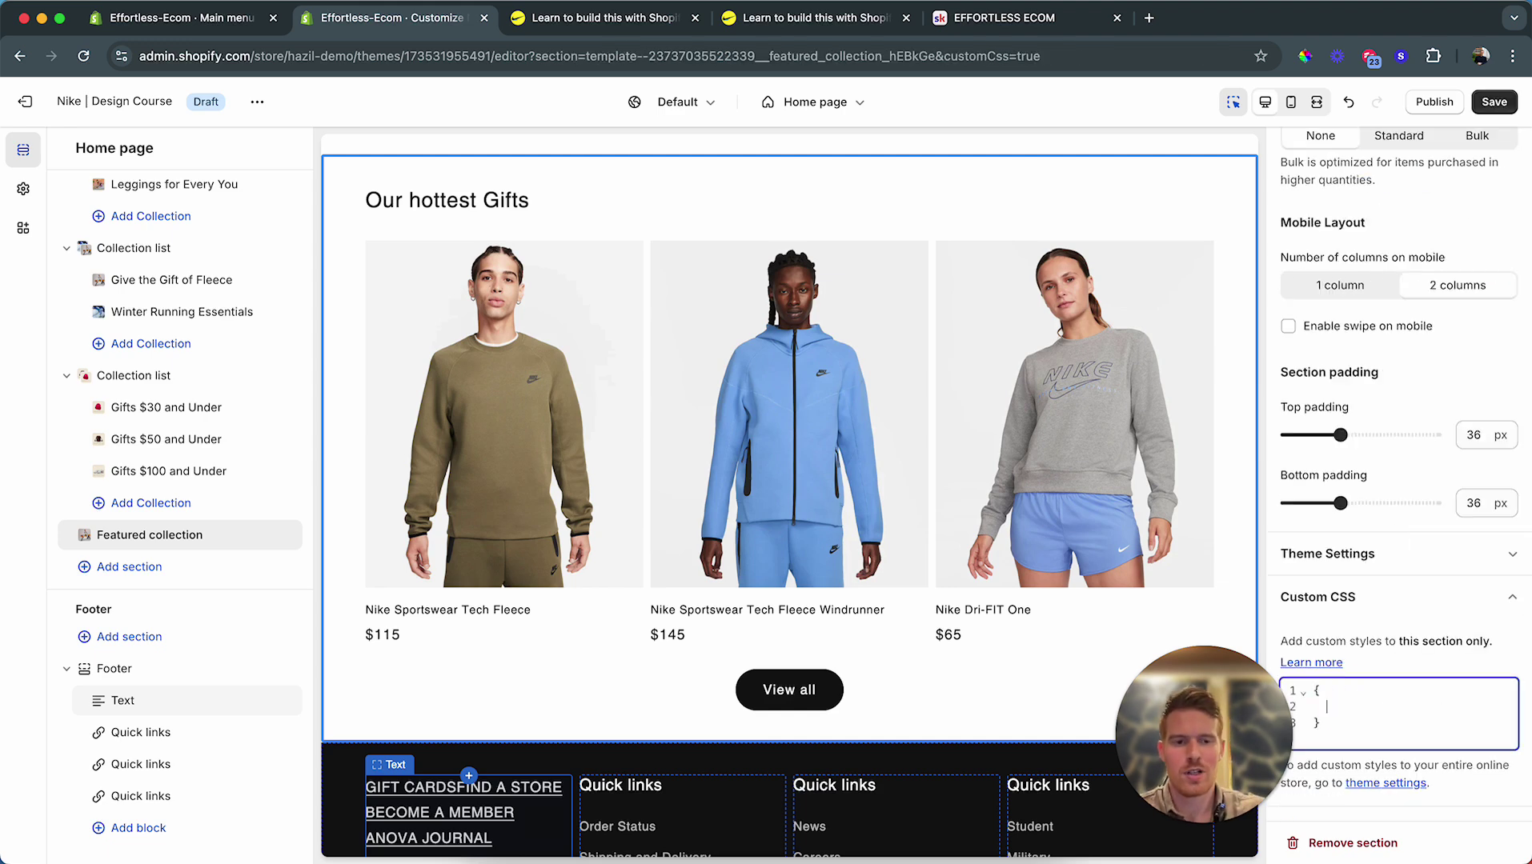
text(backgroundmd)
key(BackSpace)
key(BackSpace)
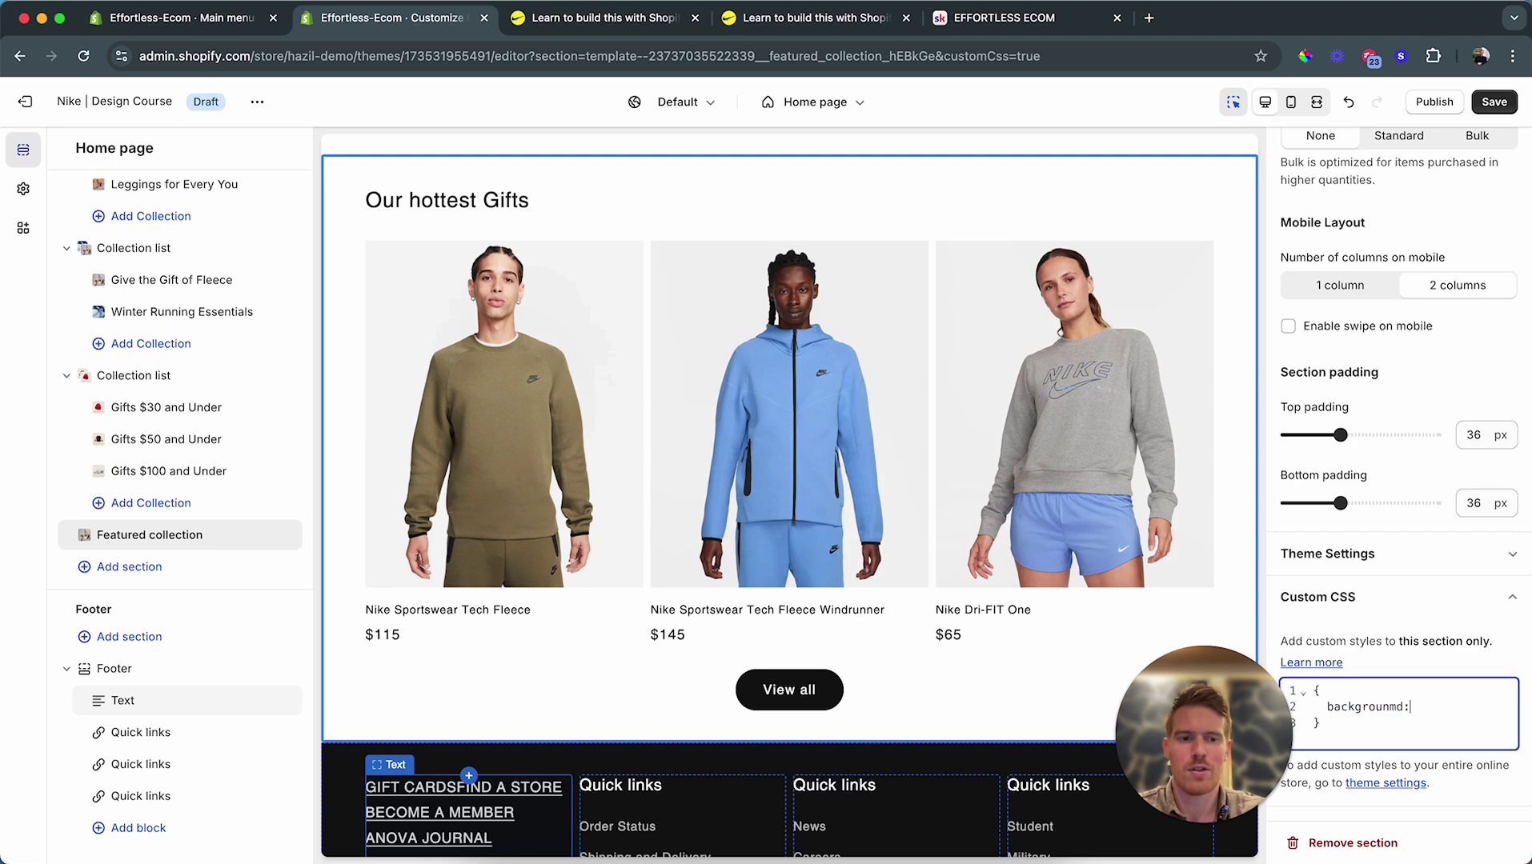
text(: red;)
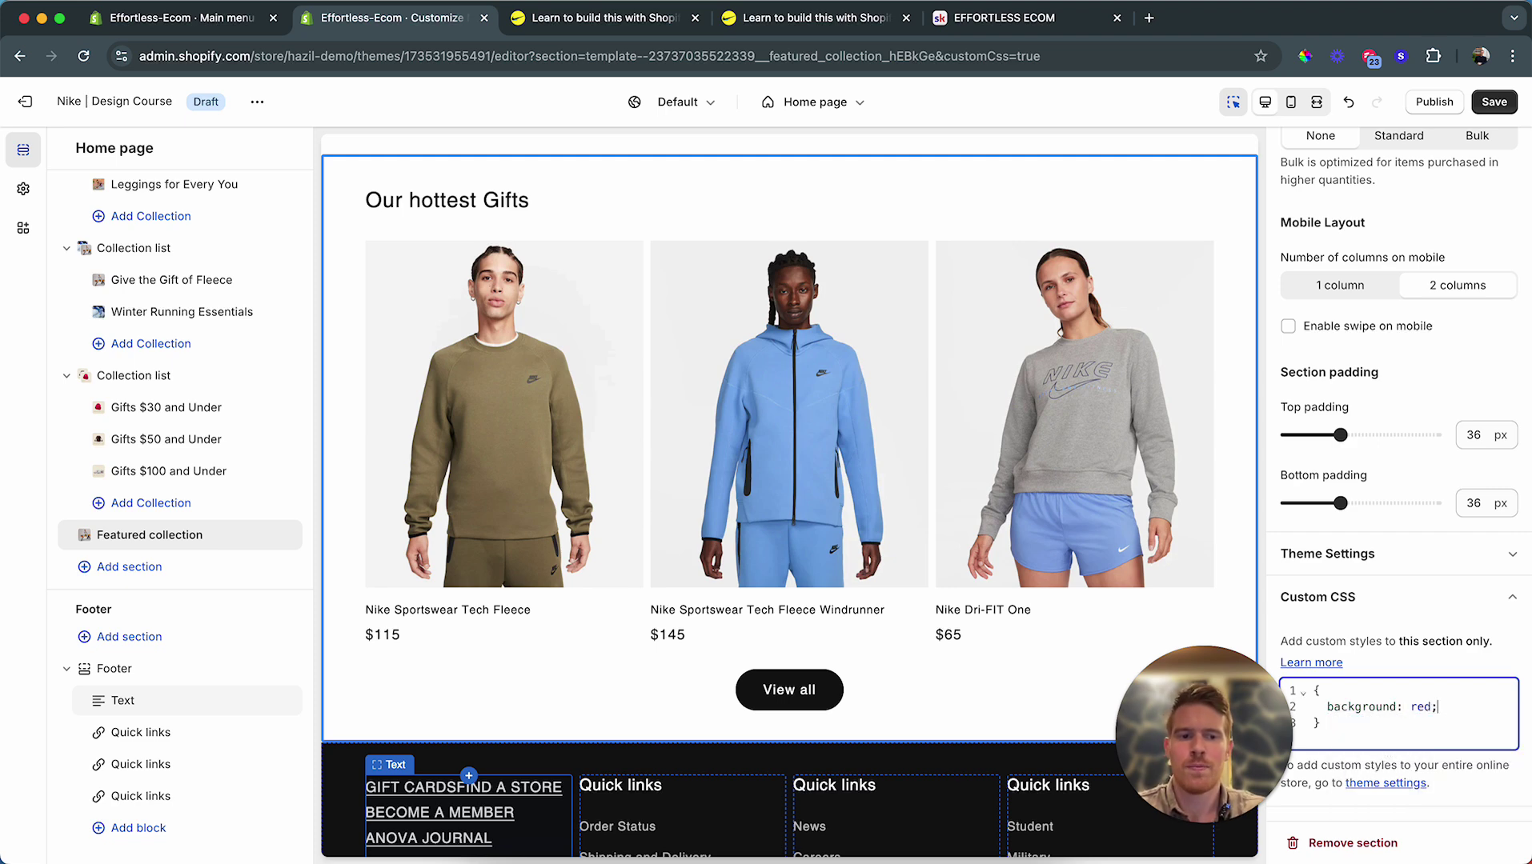
key(Left)
text(!imp)
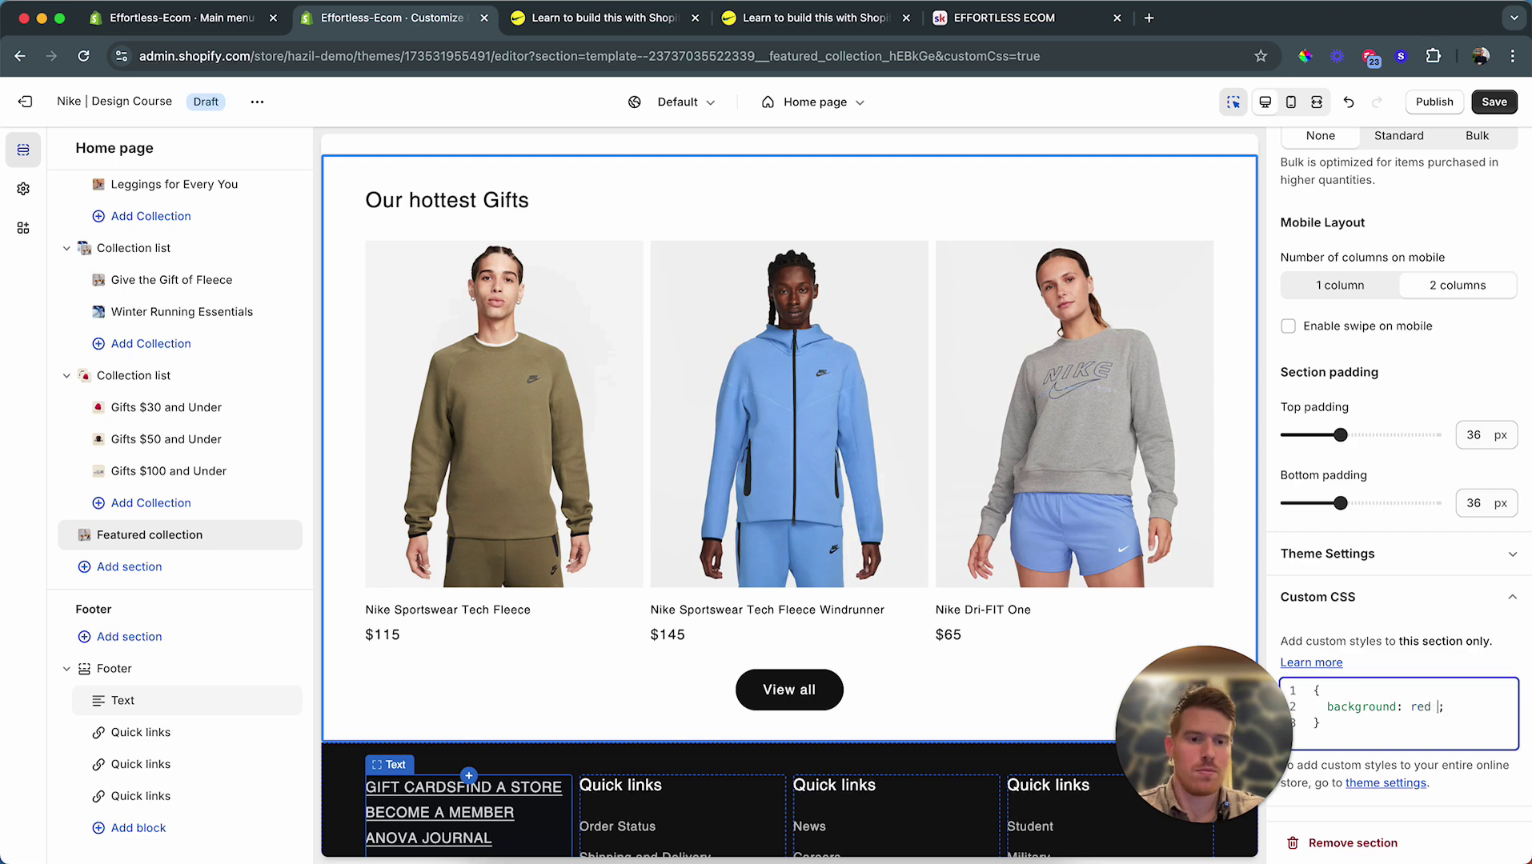
text(orta)
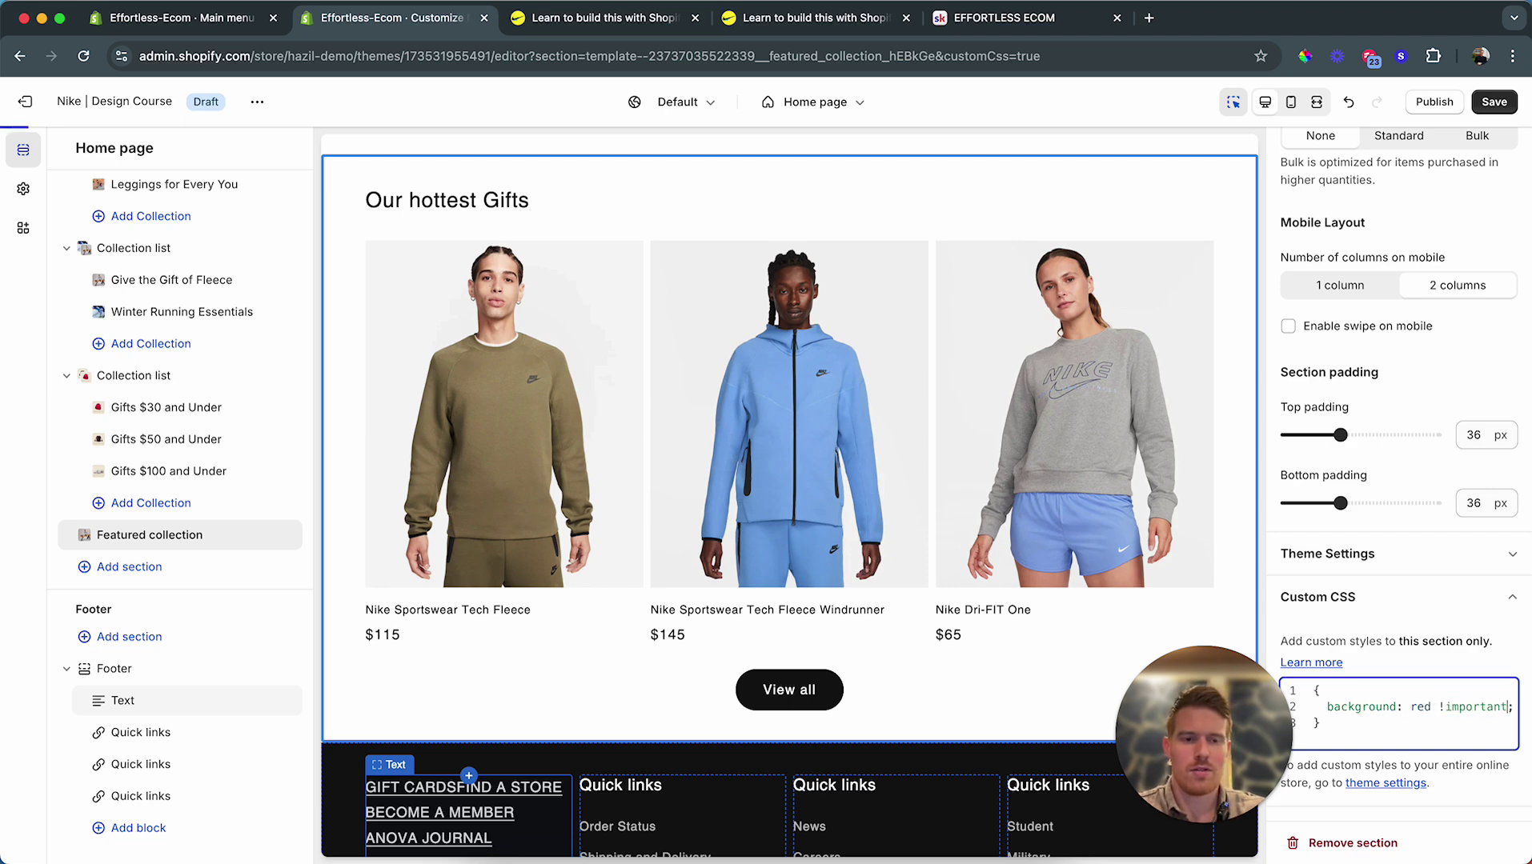
text(nt)
Step: Delete the trial background rule from the featured collection's custom CSS
key(BackSpace)
key(BackSpace)
key(BackSpace)
key(BackSpace)
key(BackSpace)
key(BackSpace)
key(BackSpace)
key(BackSpace)
key(BackSpace)
key(BackSpace)
key(BackSpace)
key(super+a)
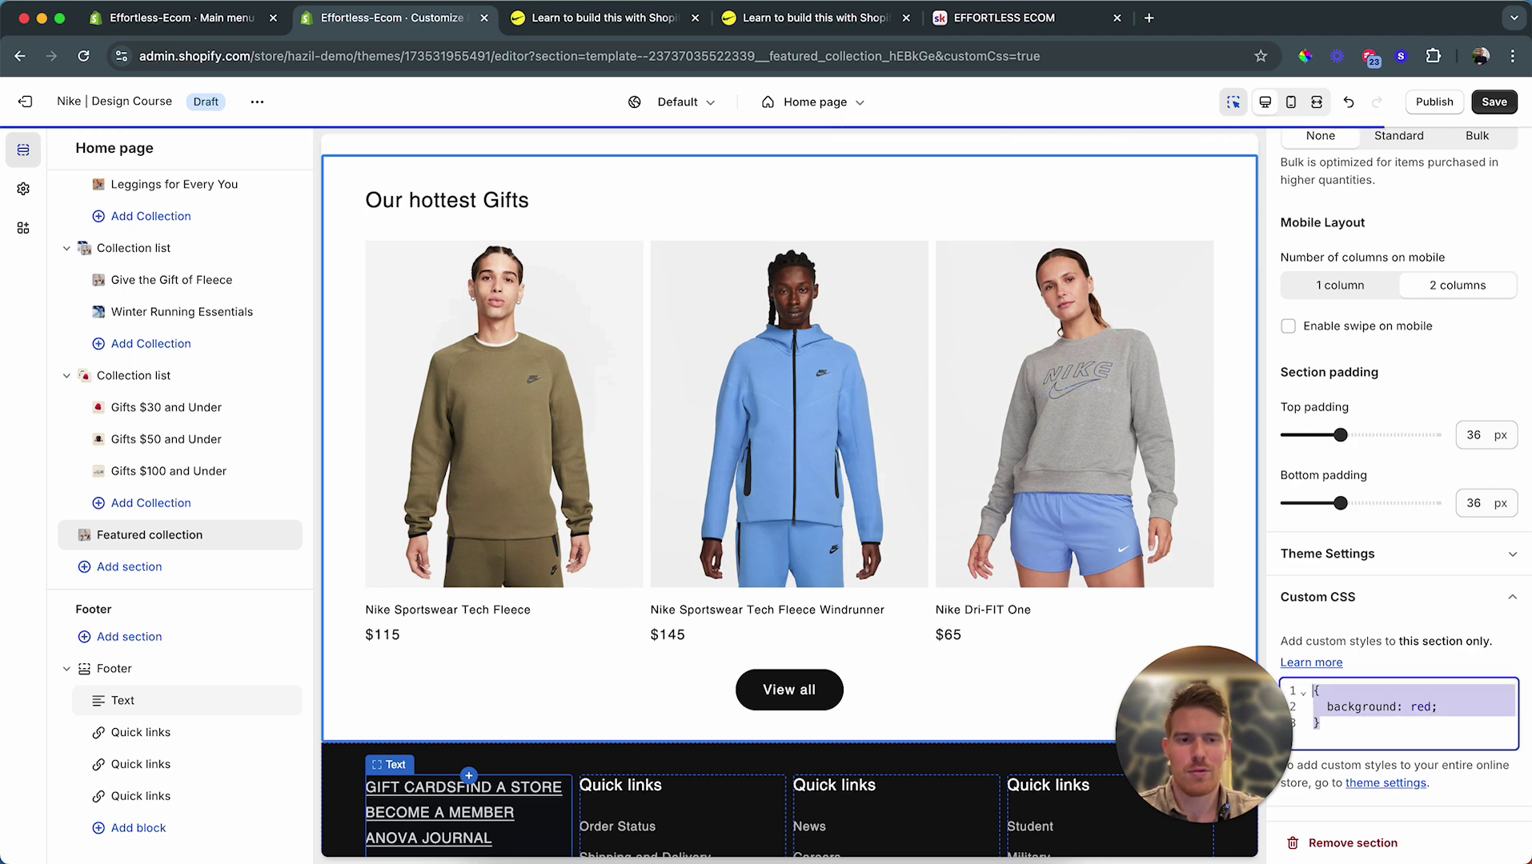
key(BackSpace)
Step: Set the heading of the footer's first Quick links menu block to GET HELP, as in the reference store
click(997, 766)
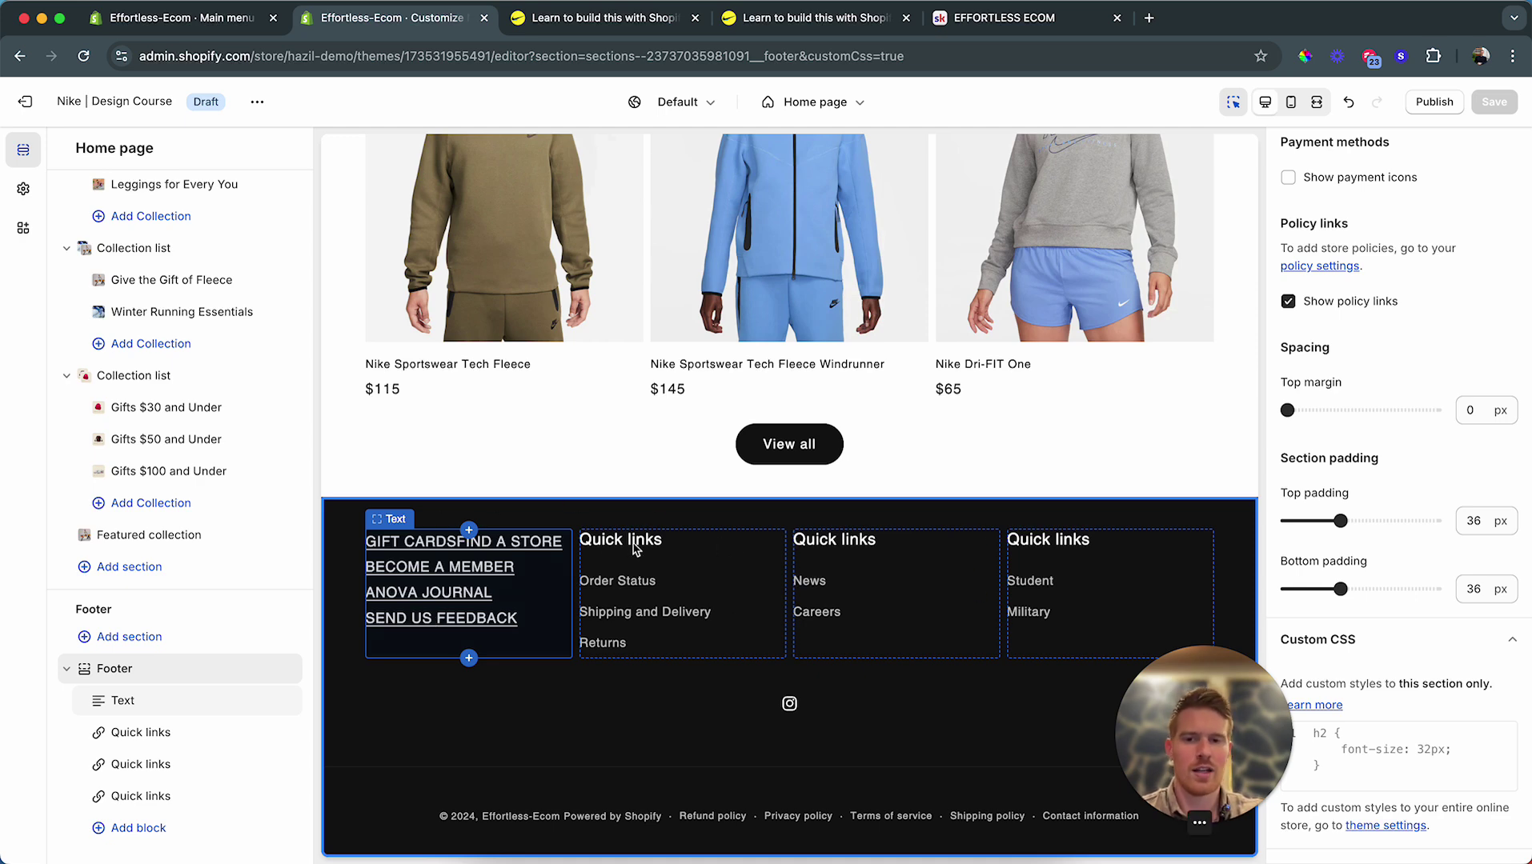
click(735, 554)
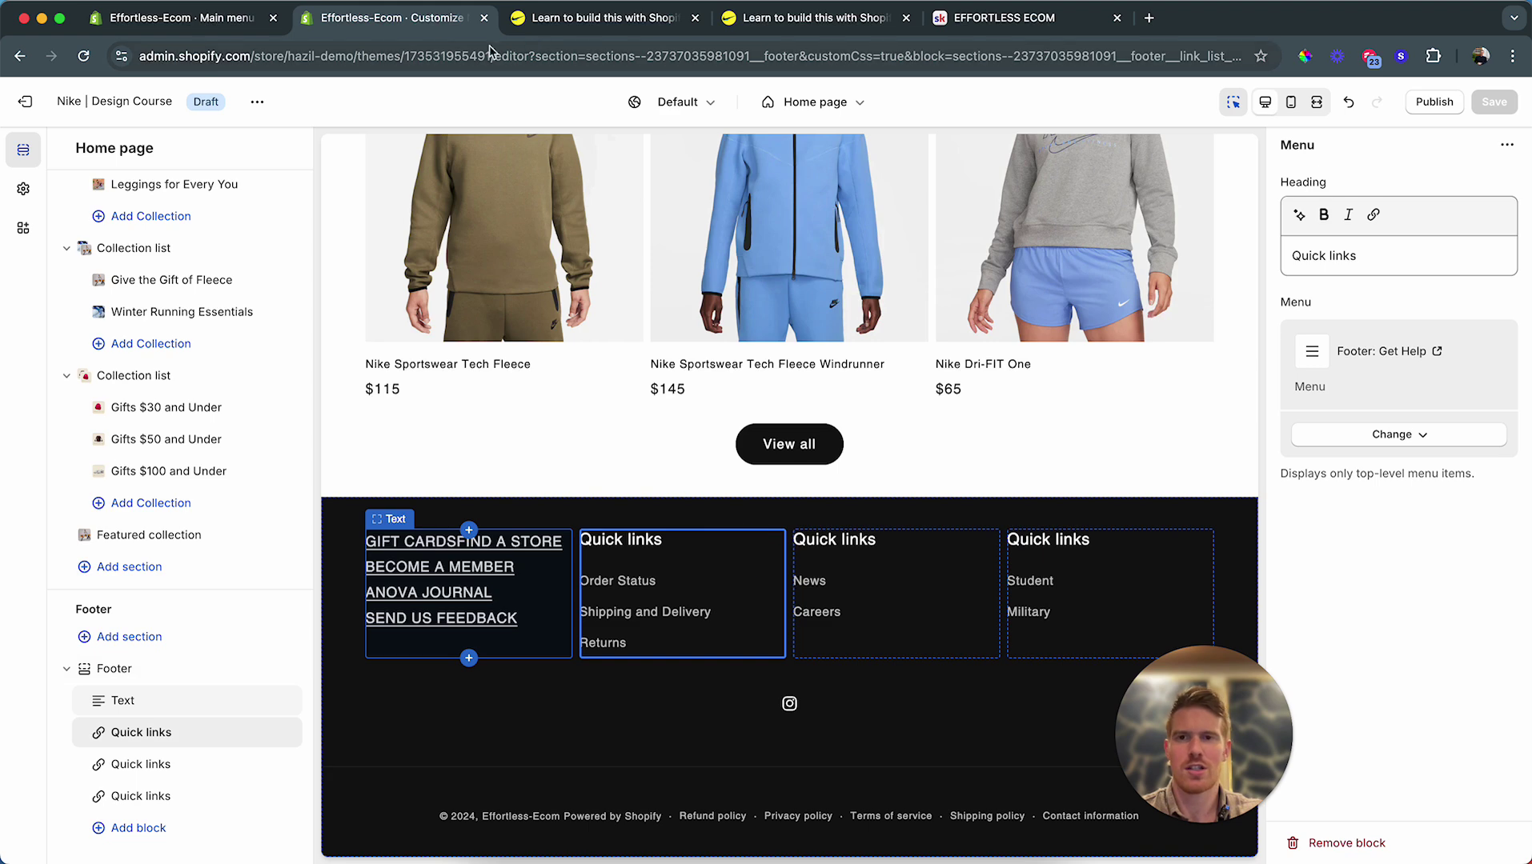
click(589, 32)
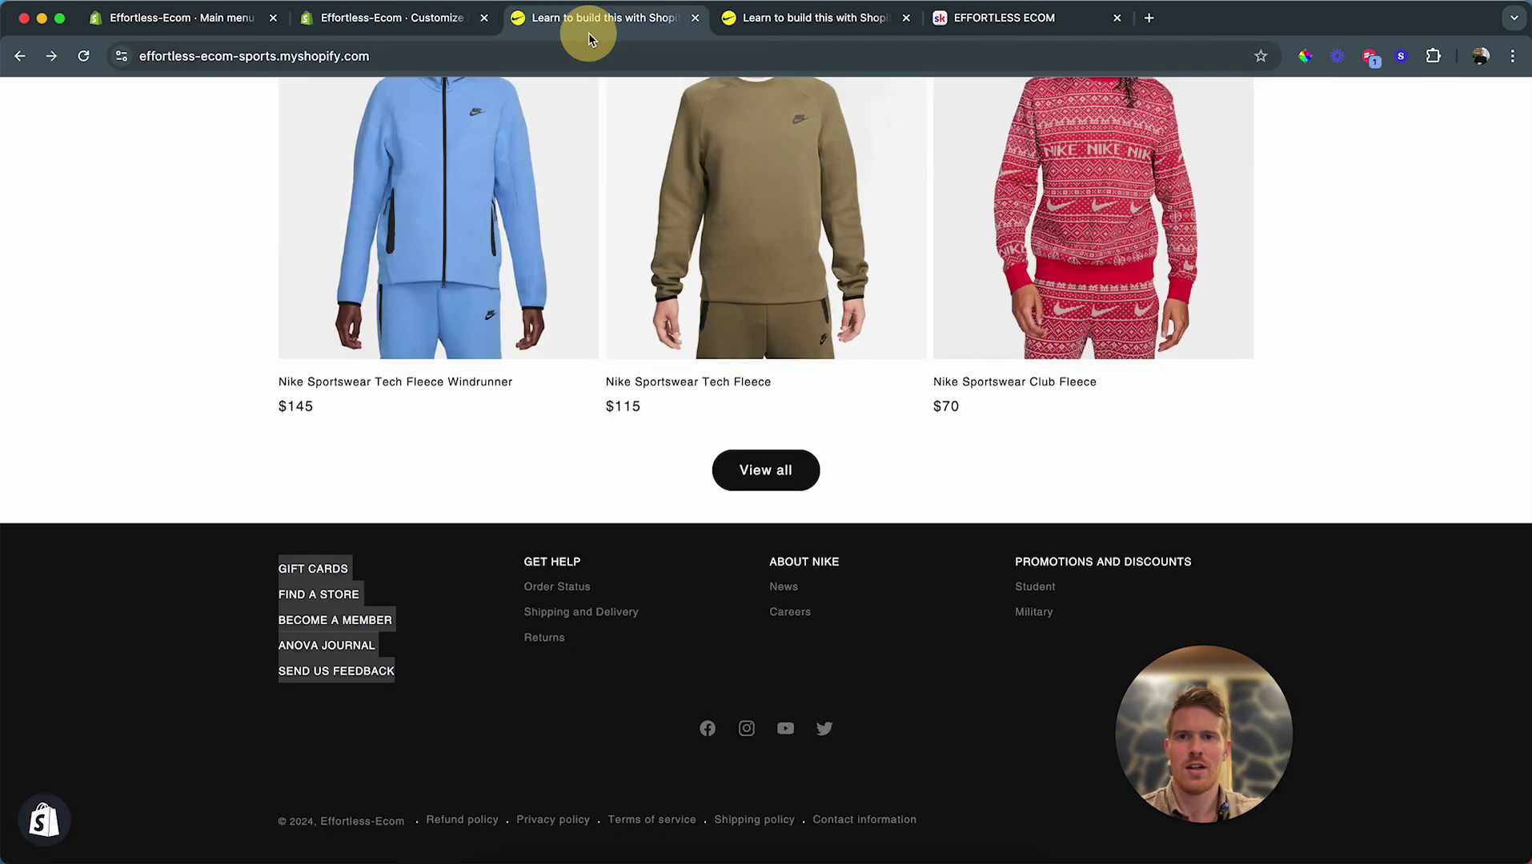
click(417, 18)
click(1439, 261)
key(super+a)
text(GET HELP)
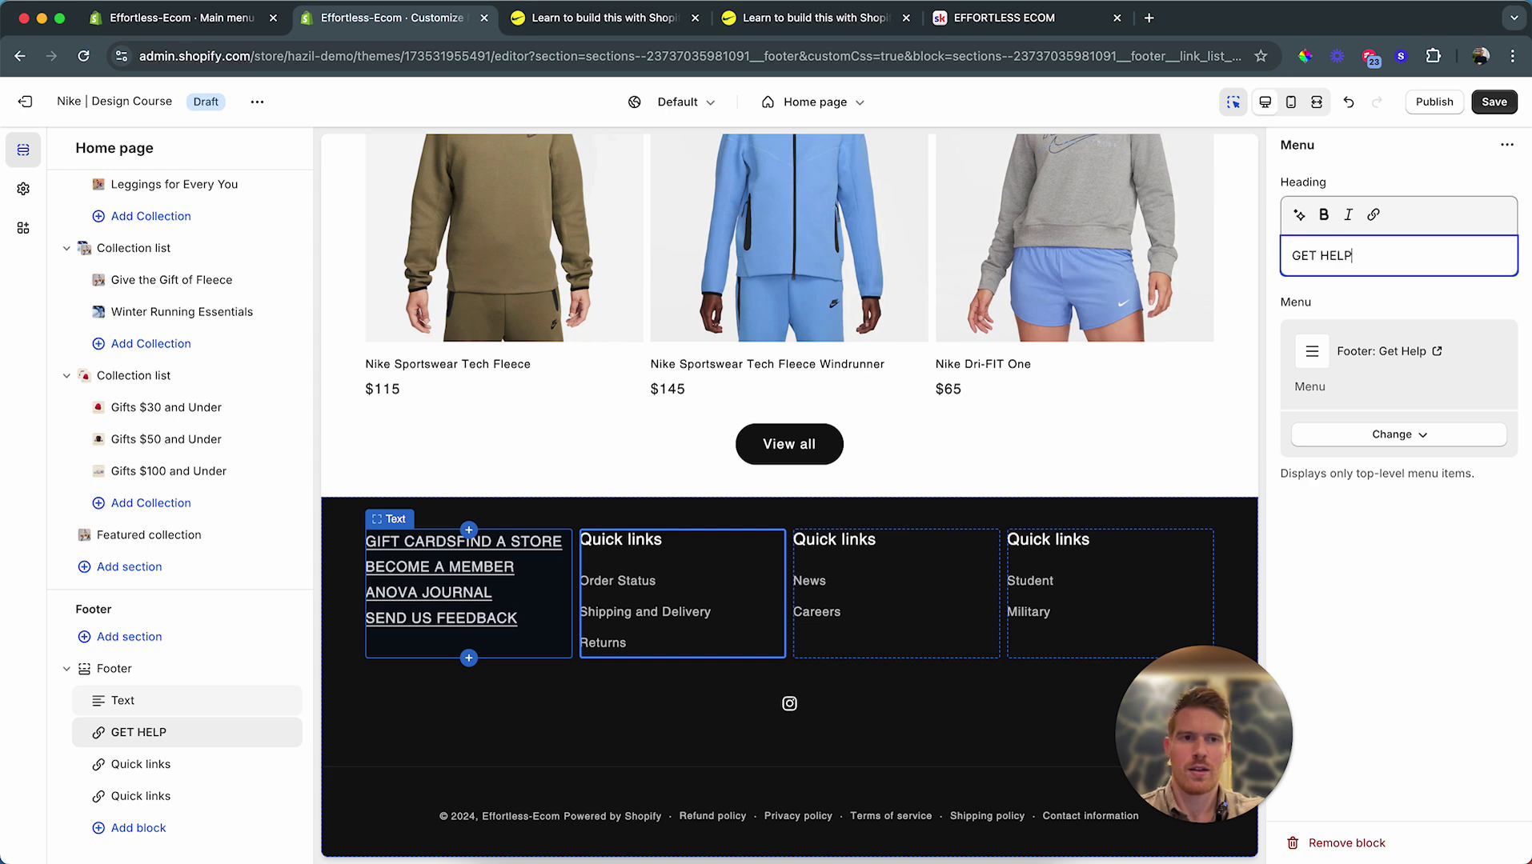
Step: Change the heading of the footer menu block with News and Careers to ABOUT NIKE
click(917, 560)
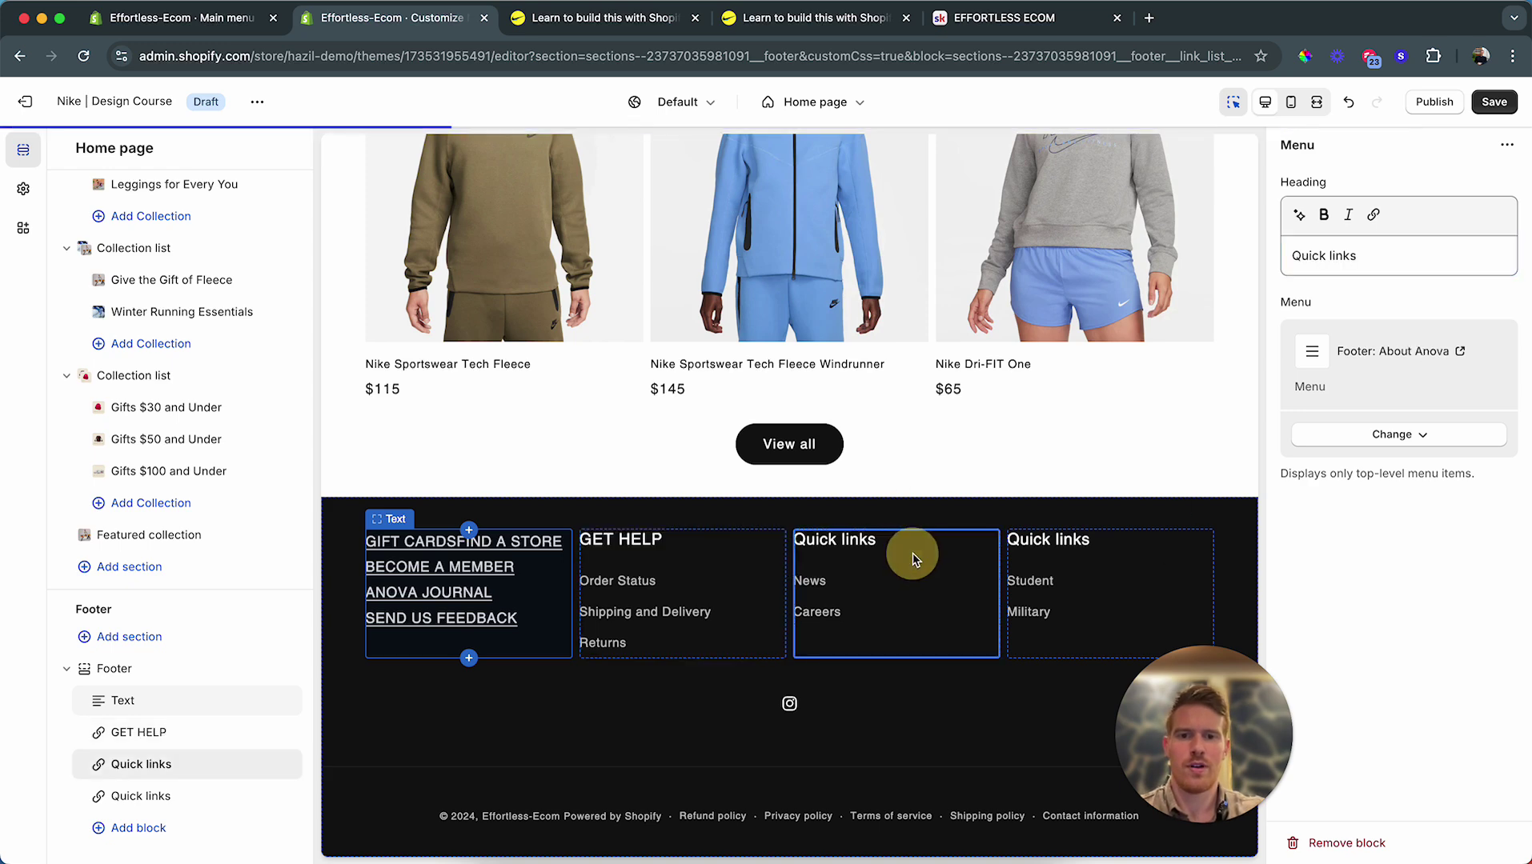
click(516, 24)
click(408, 20)
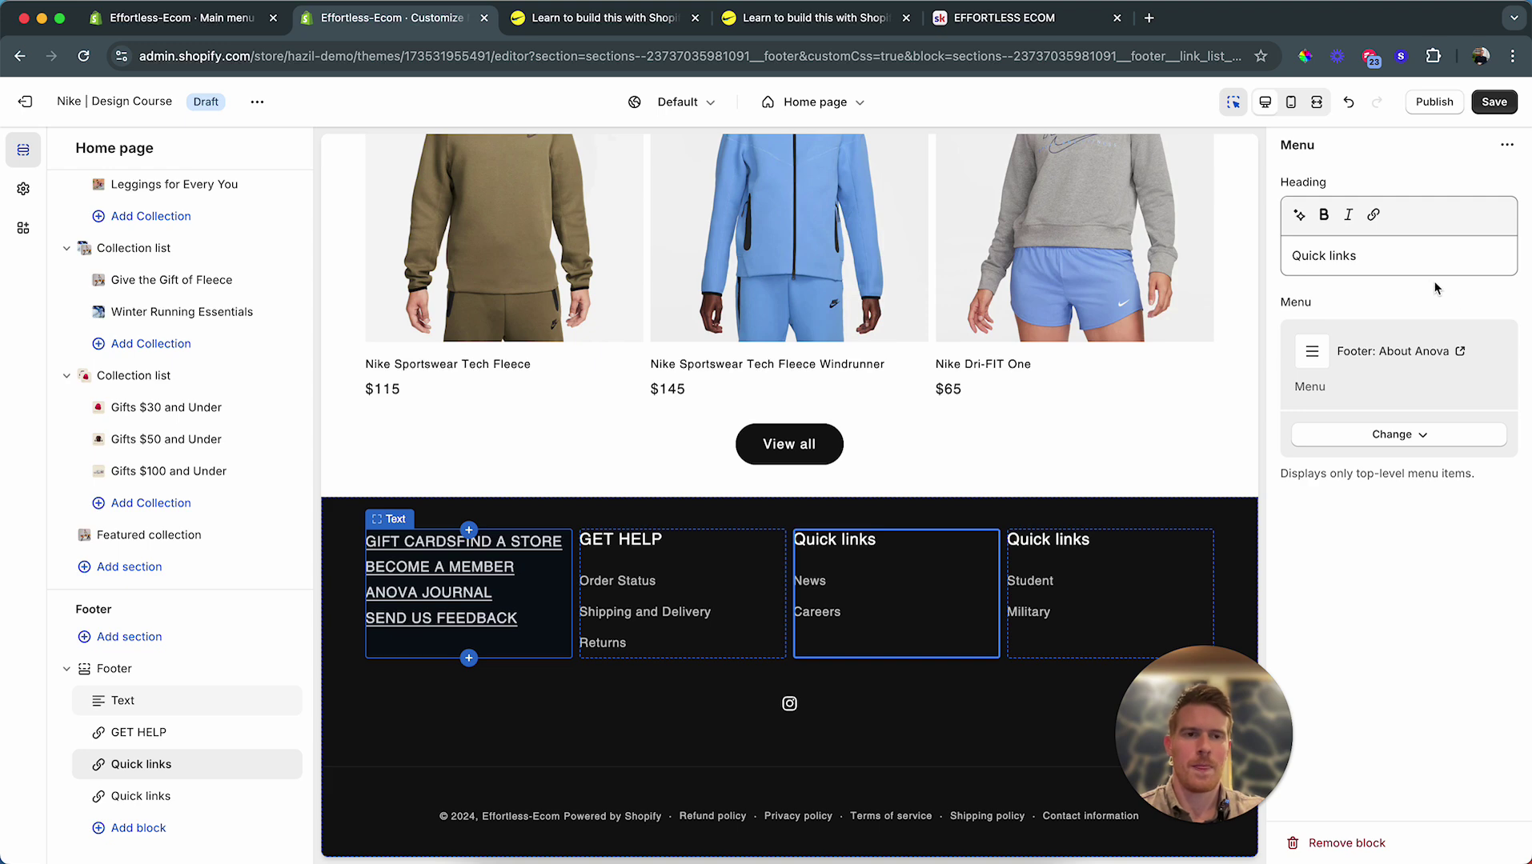
click(1406, 256)
key(super+a)
text(AB)
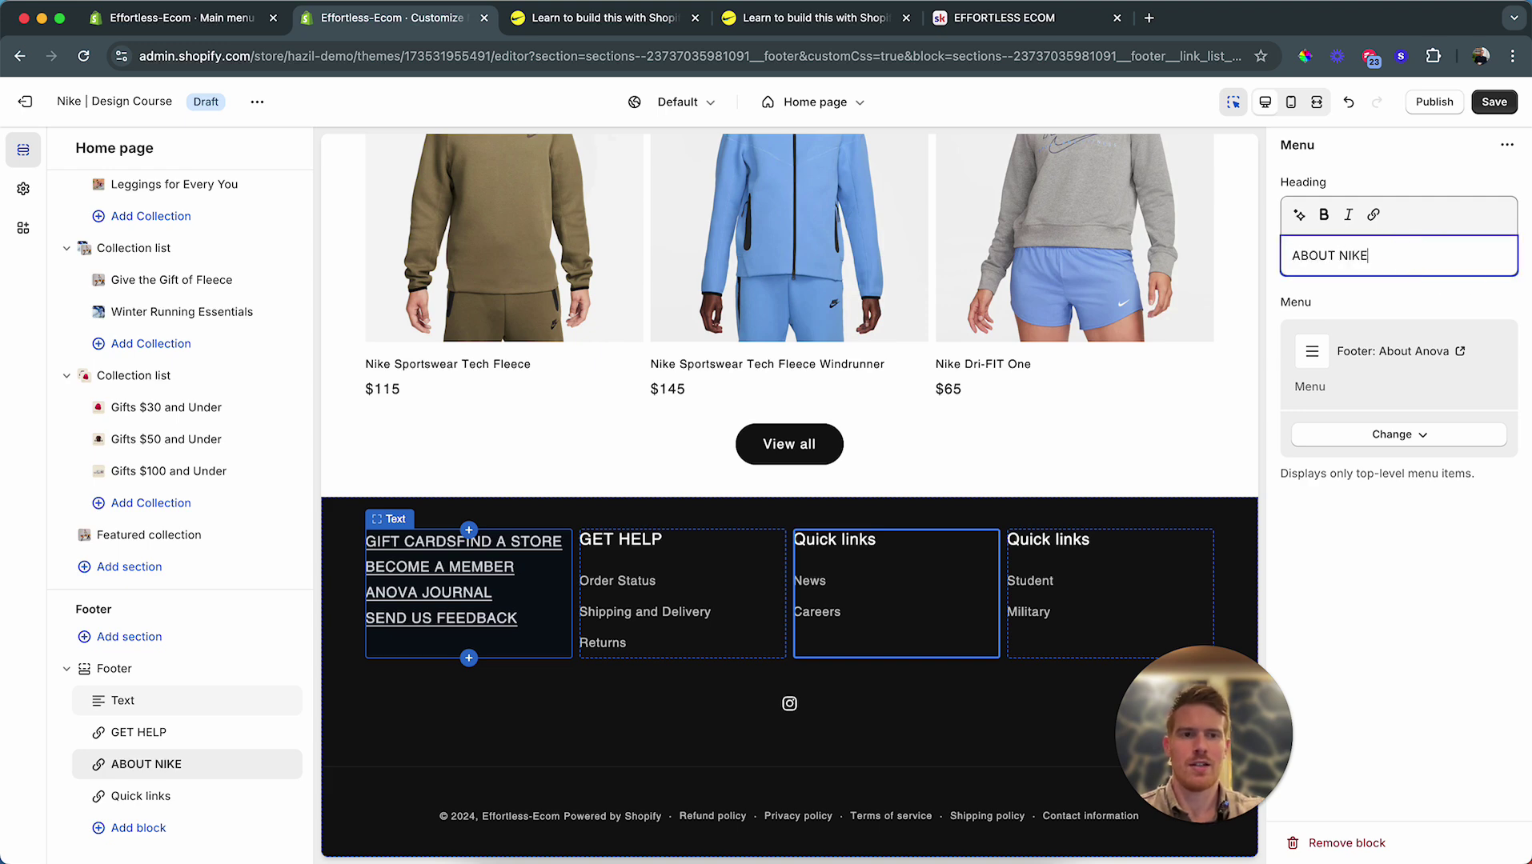
Step: Copy PROMOTIONS AND DISCOUNTS from the reference footer as the last menu block's heading and save the theme
click(616, 28)
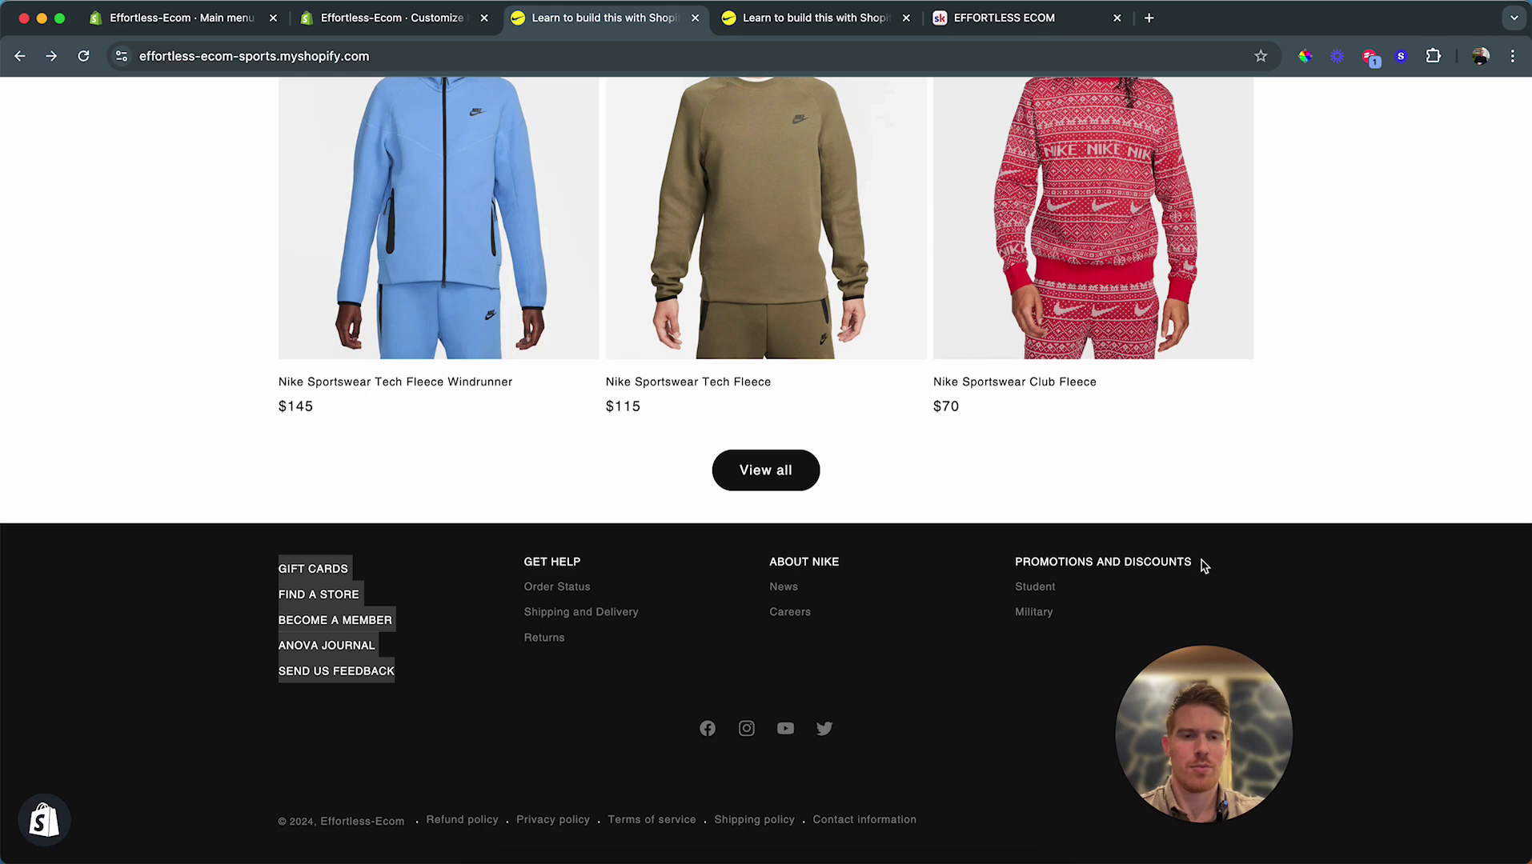
drag(1205, 566, 1015, 555)
key(super+c)
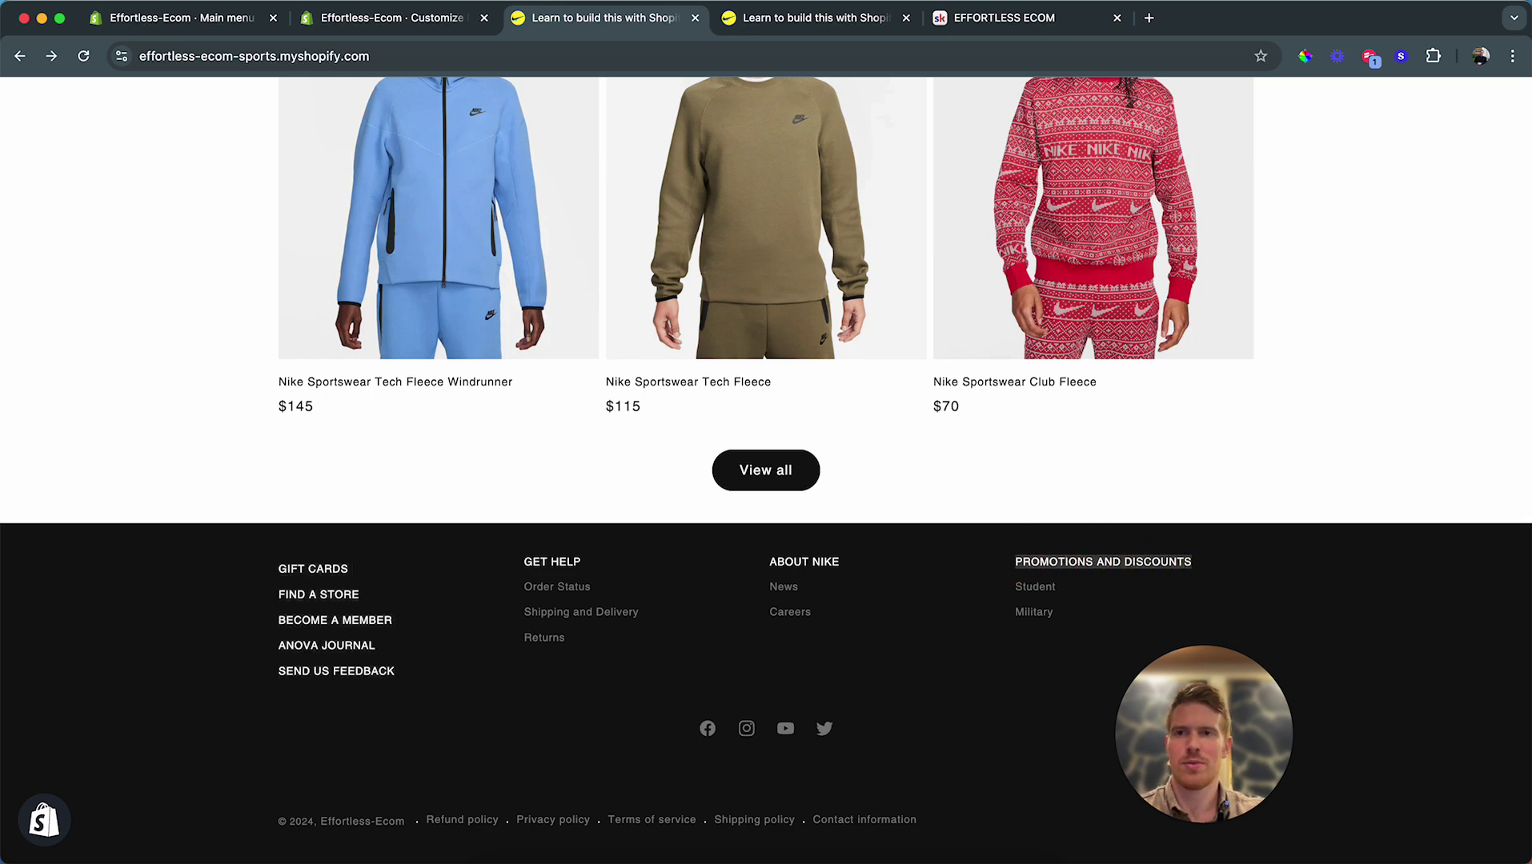
click(392, 18)
click(1126, 563)
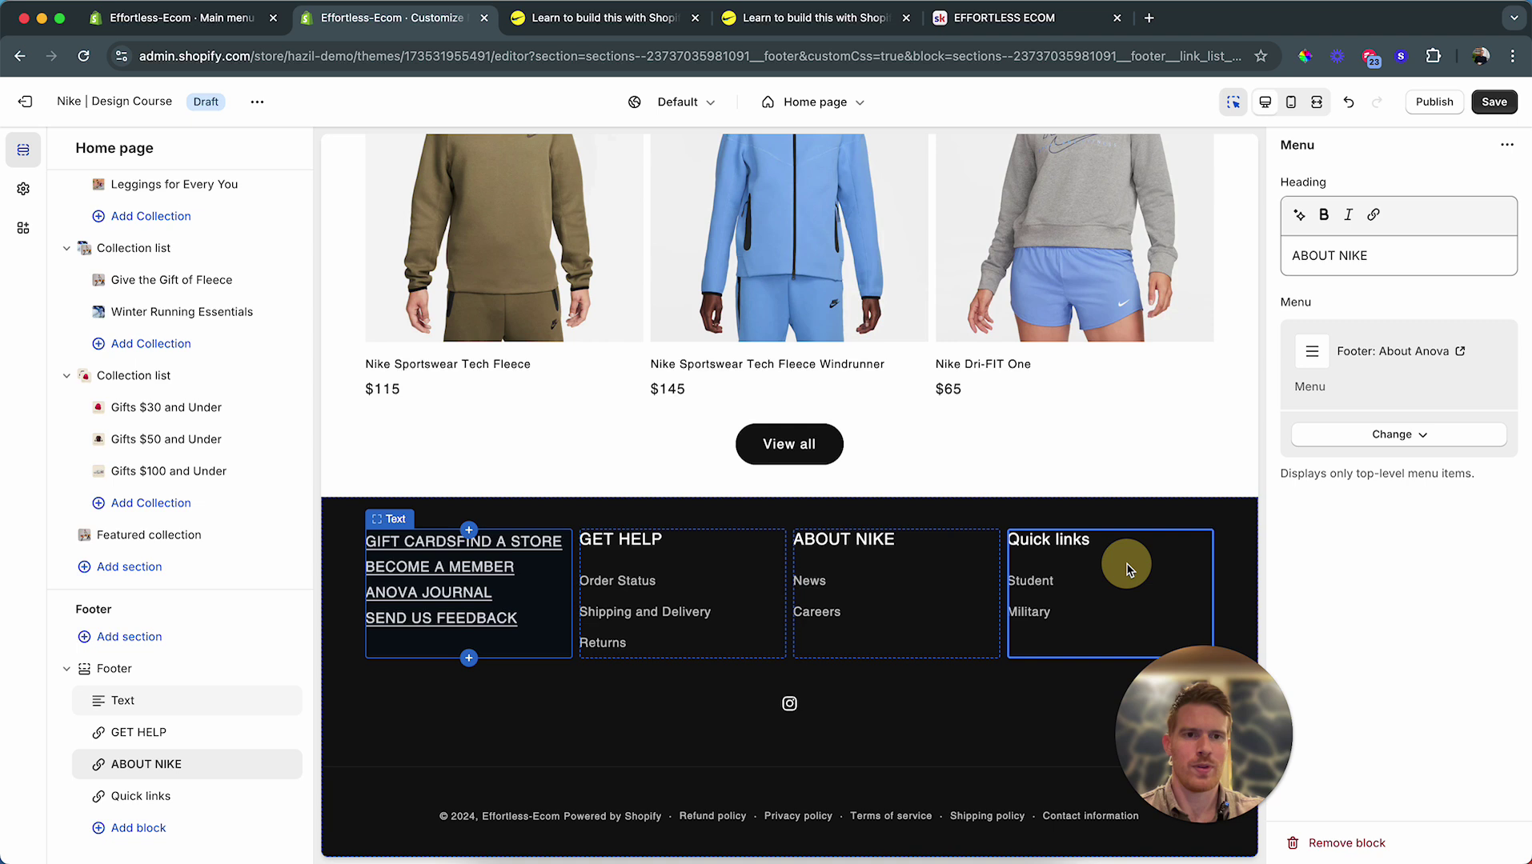
triple_click(1372, 267)
key(super+v)
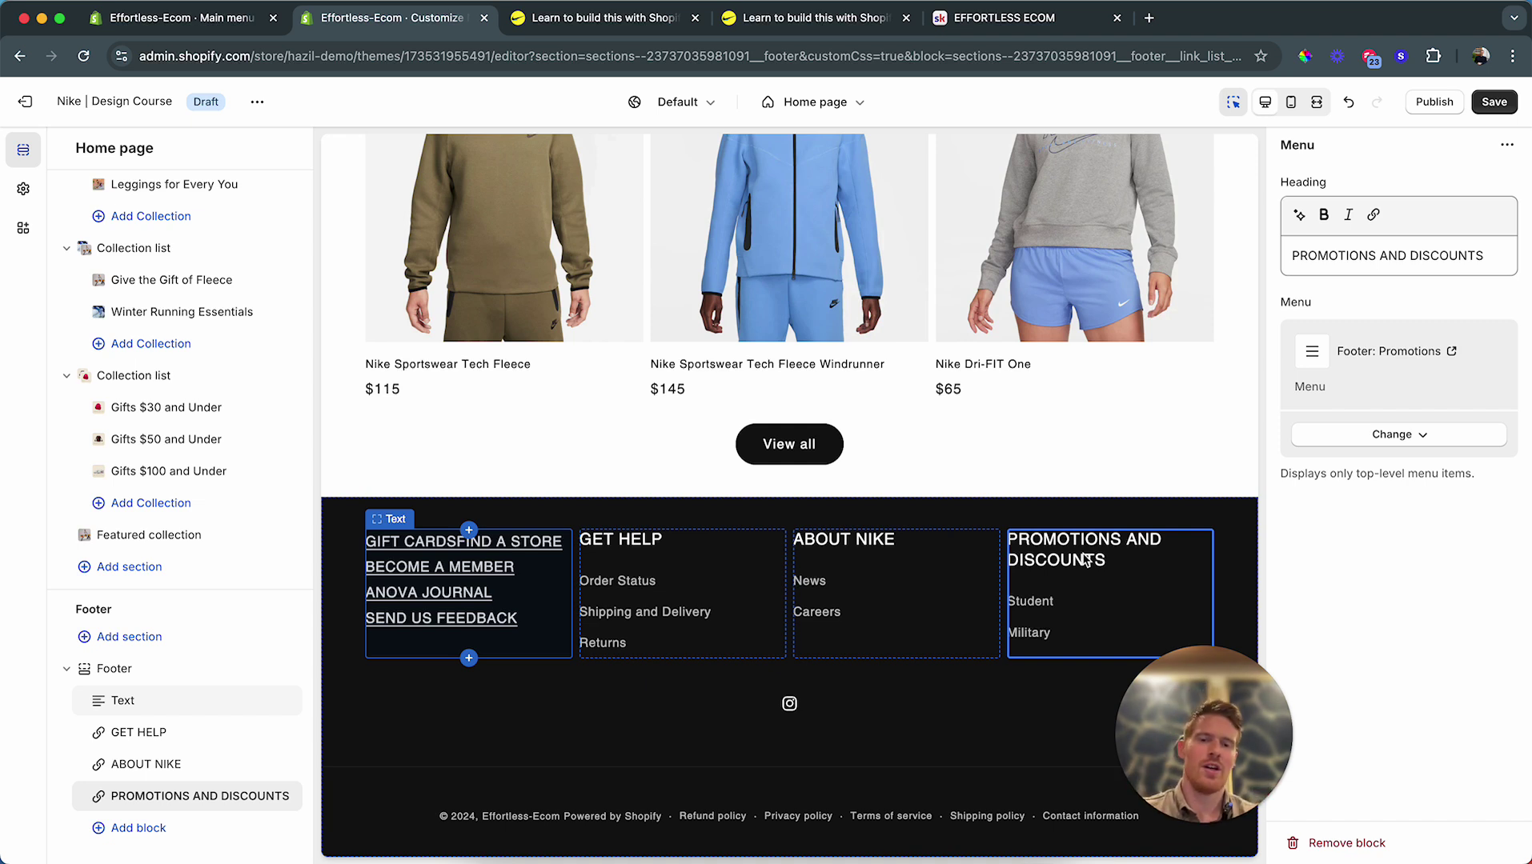
key(super+s)
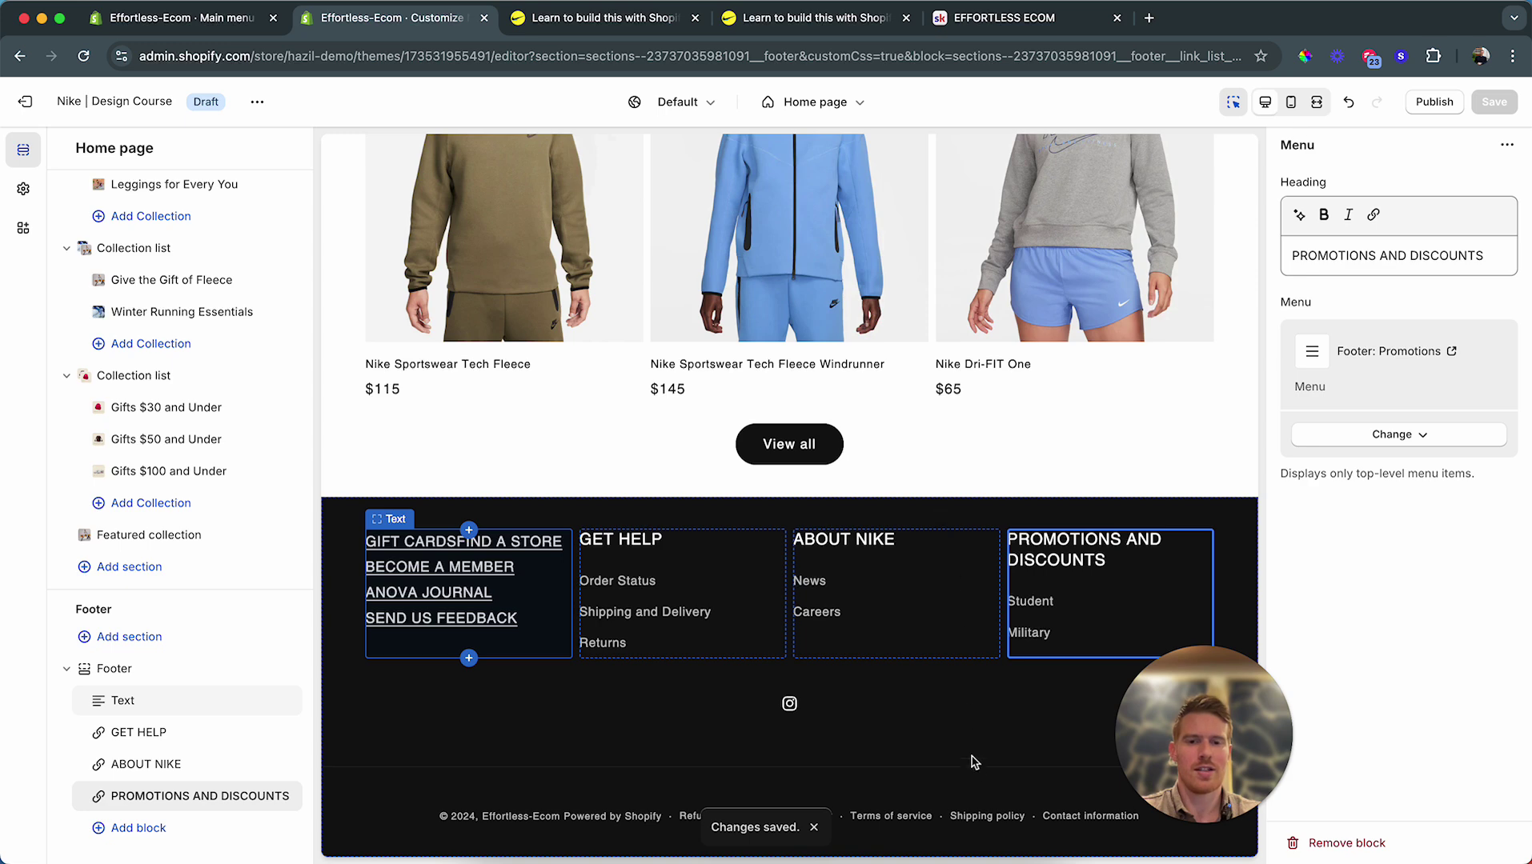
Step: Inspect the CSS of the reference store's GET HELP footer heading and its Order Status link
click(975, 765)
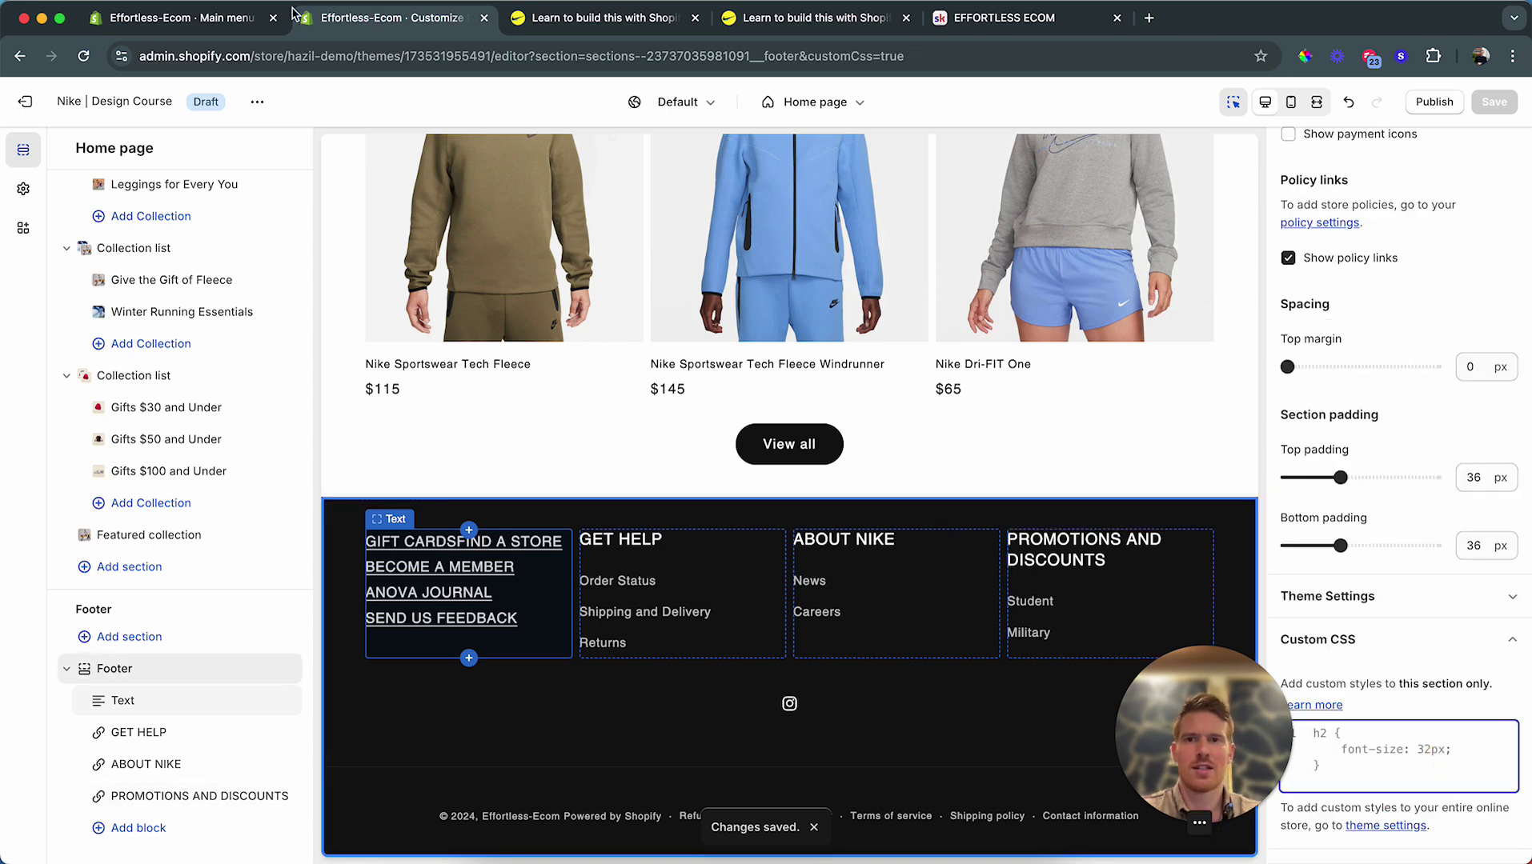
click(592, 18)
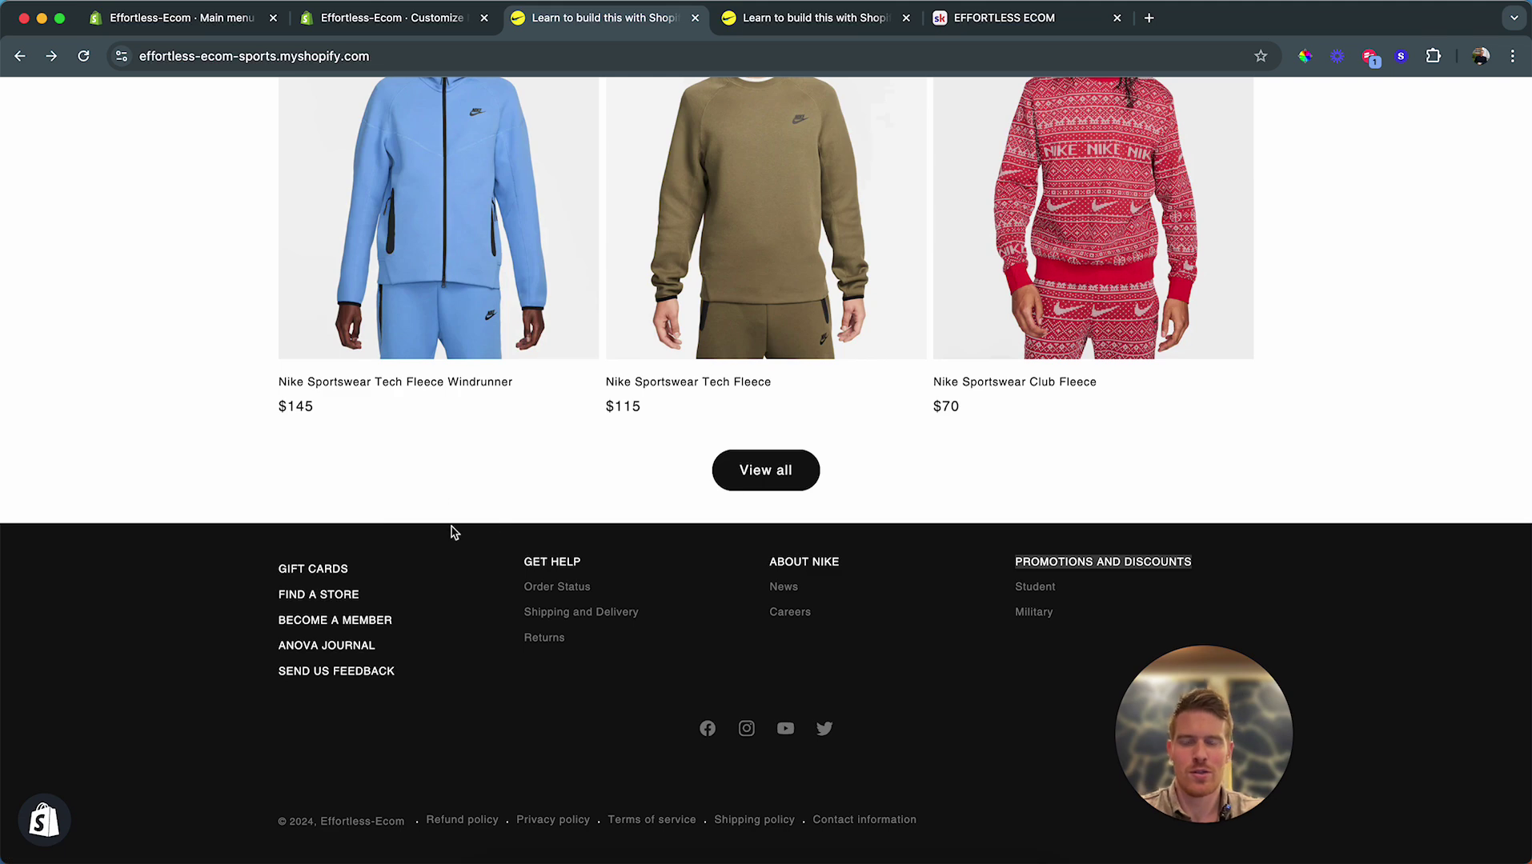
key(super+shift+c)
scroll(487, 520, down, 20)
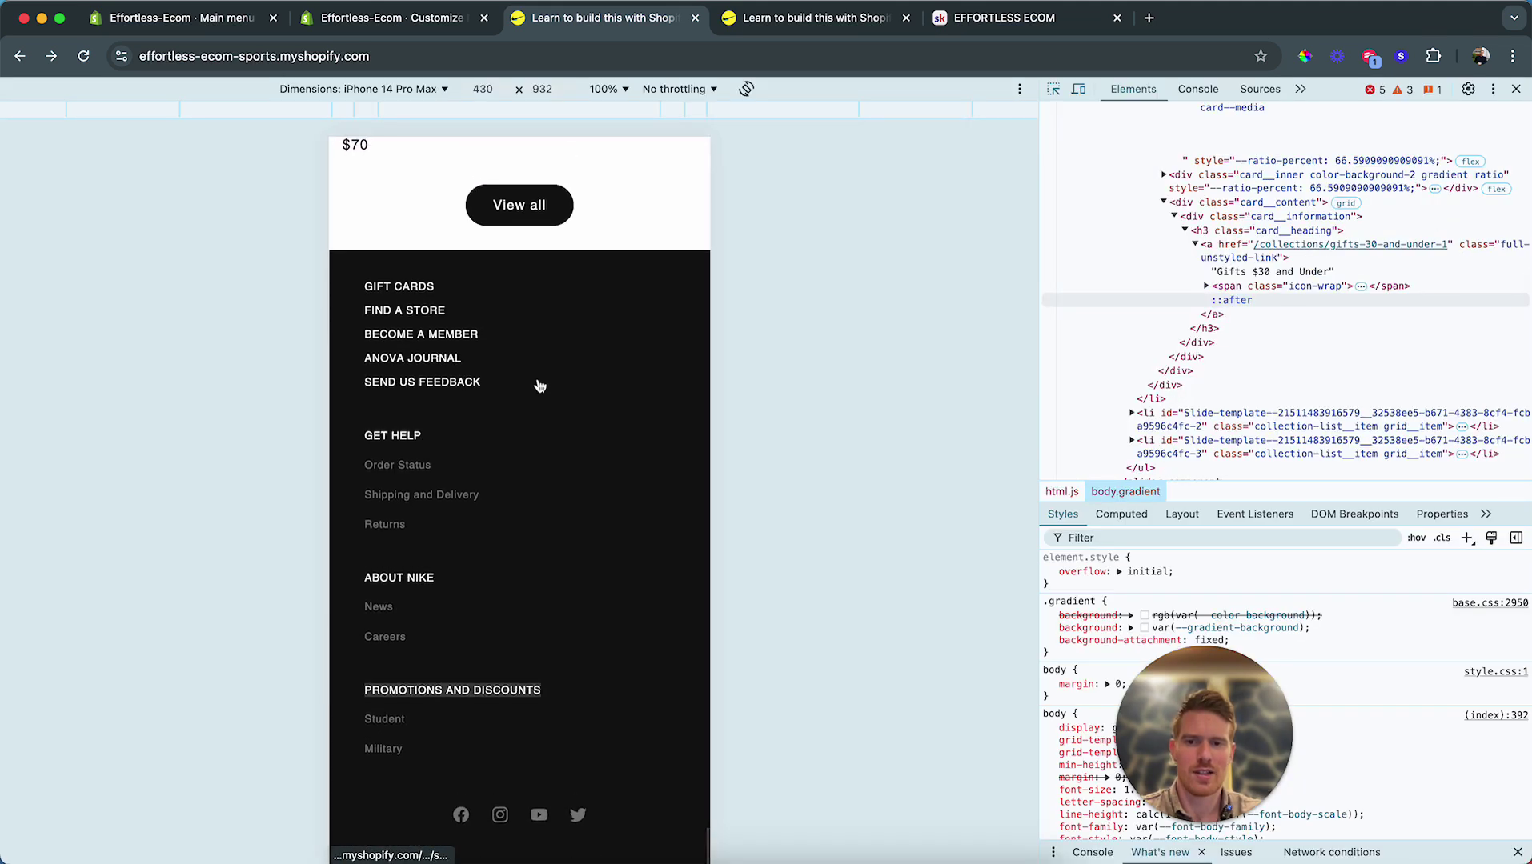
click(432, 442)
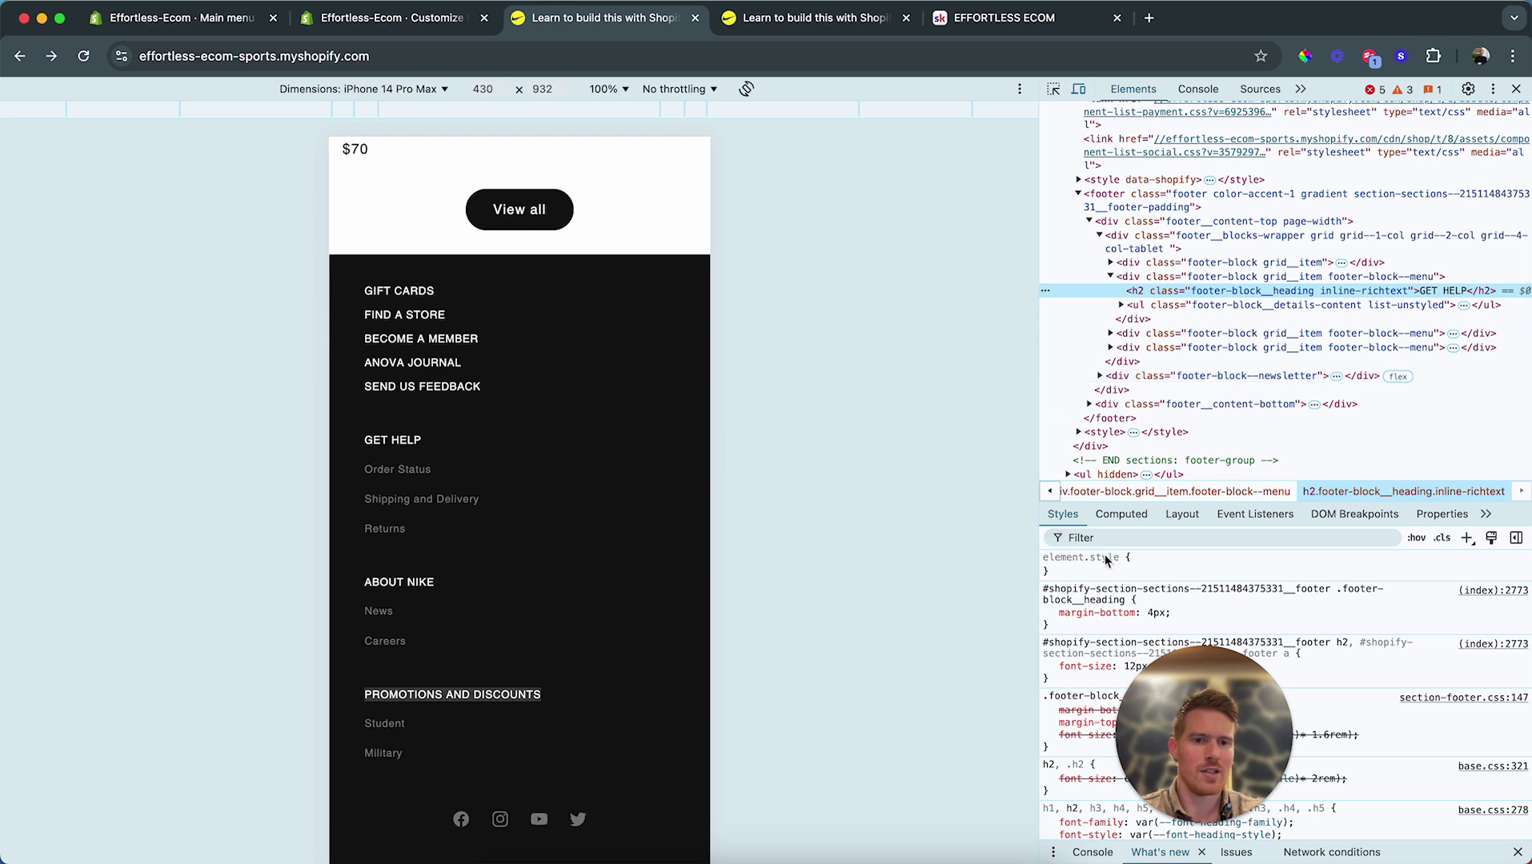
scroll(1113, 576, down, 2)
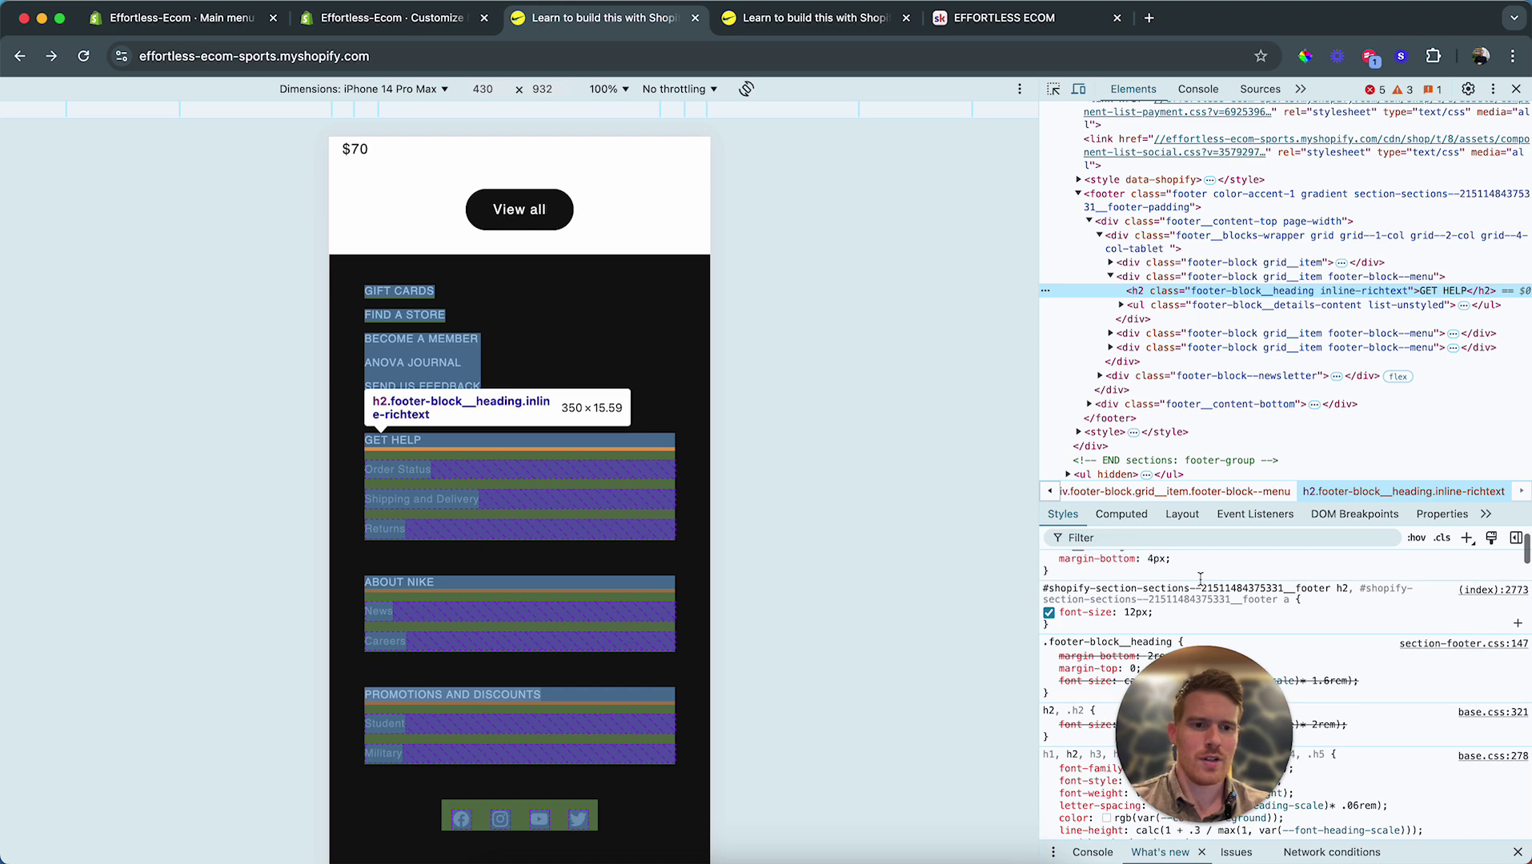
scroll(1199, 579, up, 2)
scroll(1136, 615, down, 3)
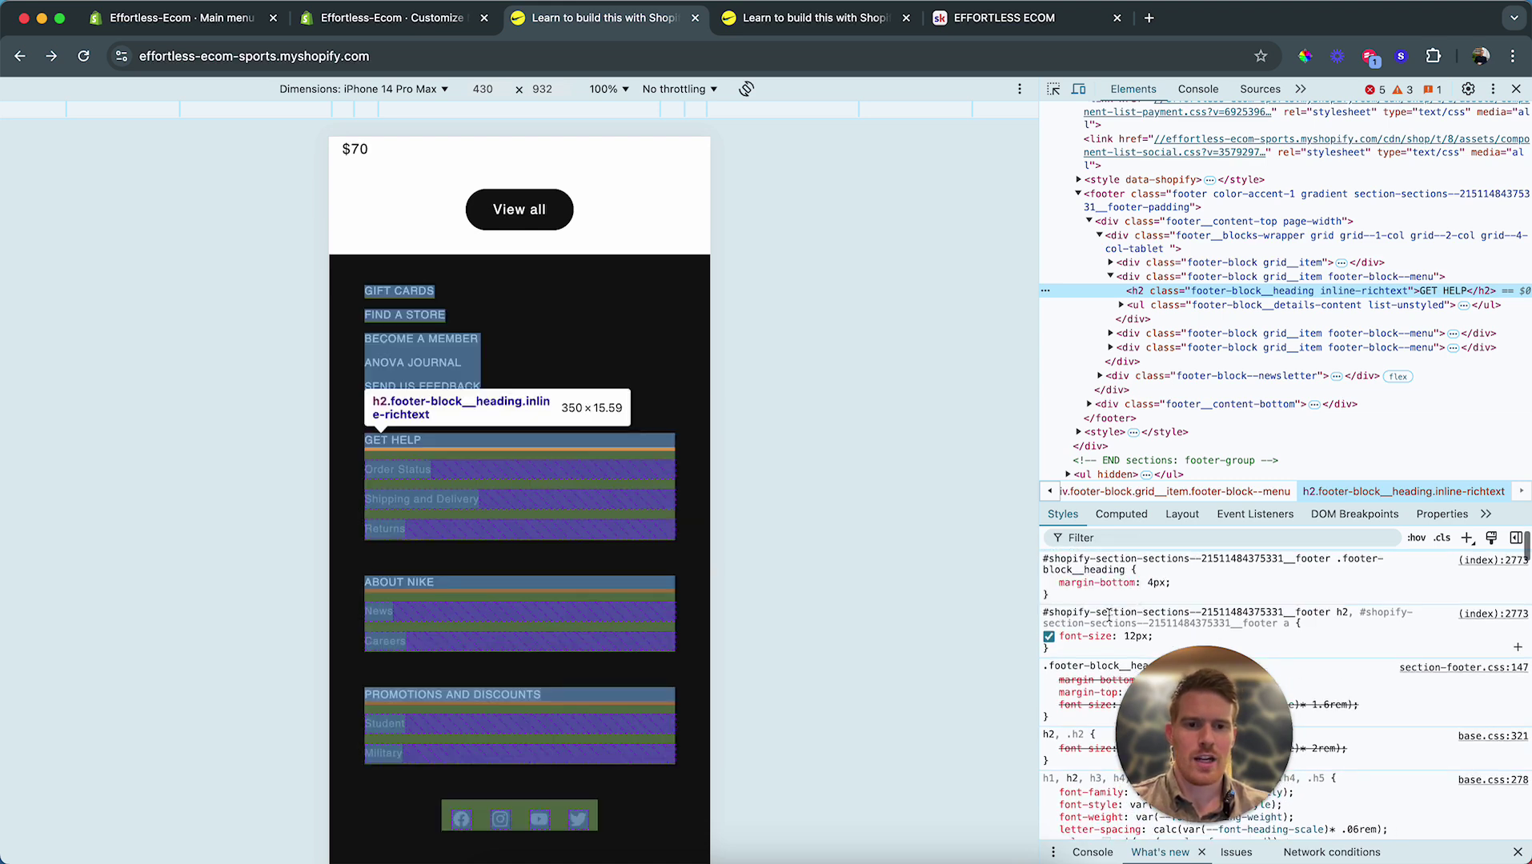
click(393, 470)
scroll(1161, 607, up, 3)
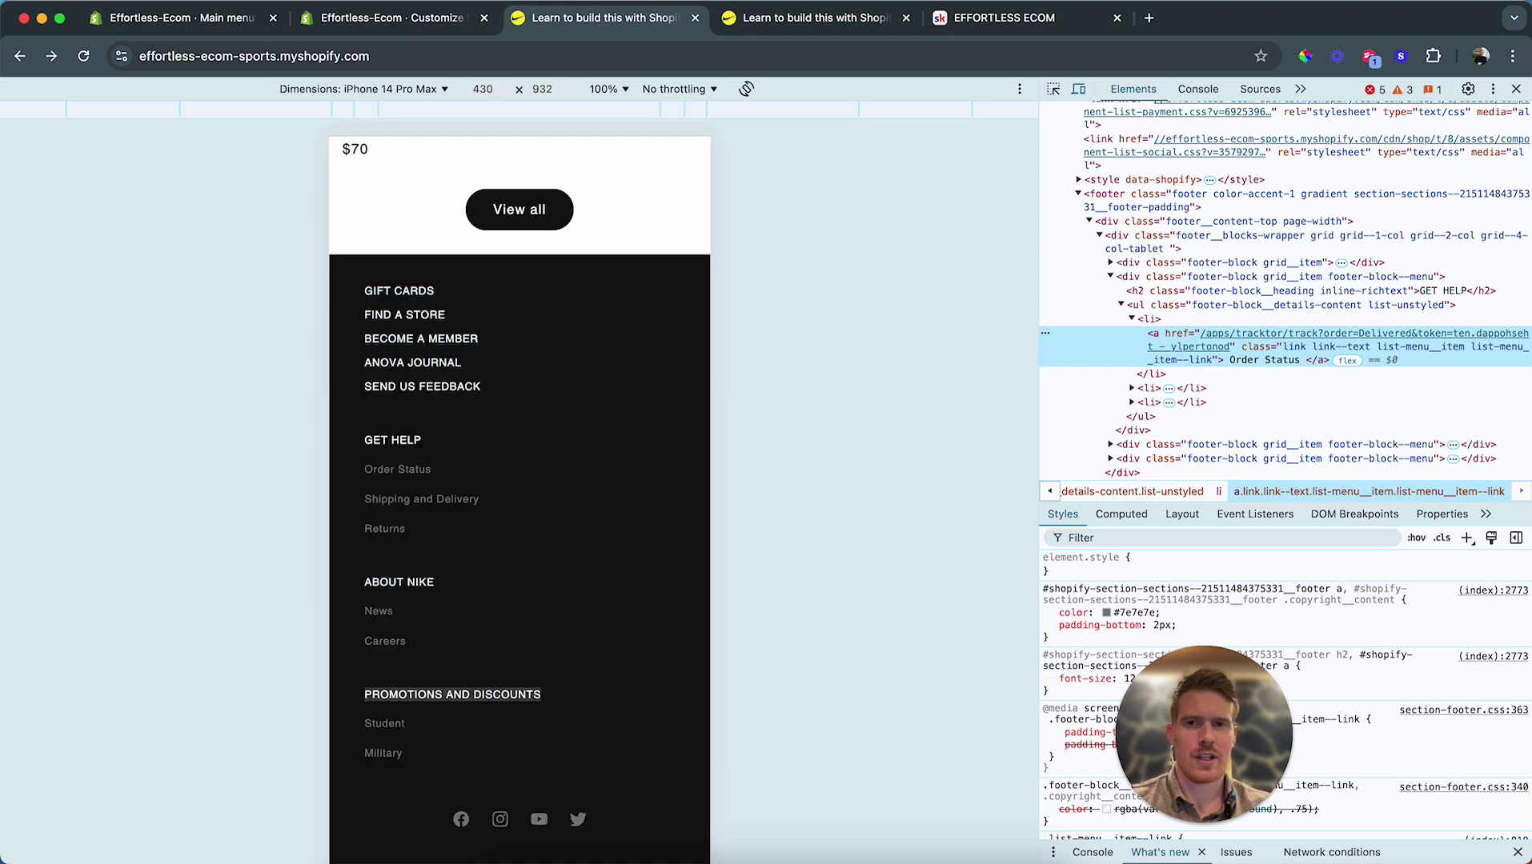
Step: Add custom CSS to the footer section that sets h2 and a elements to font-size: 12px
click(366, 22)
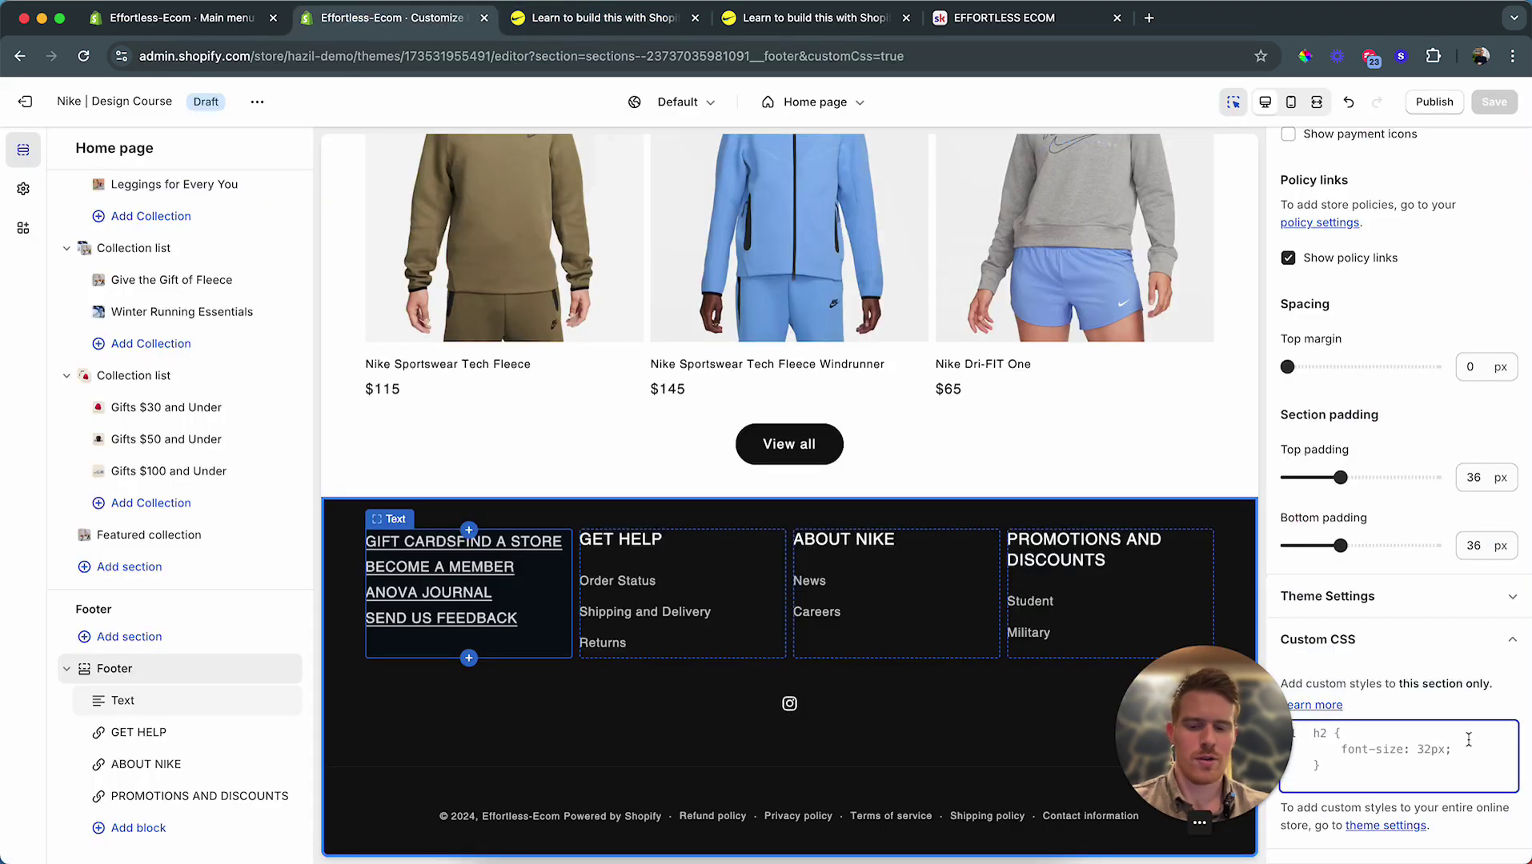
text(h2)
key(BackSpace)
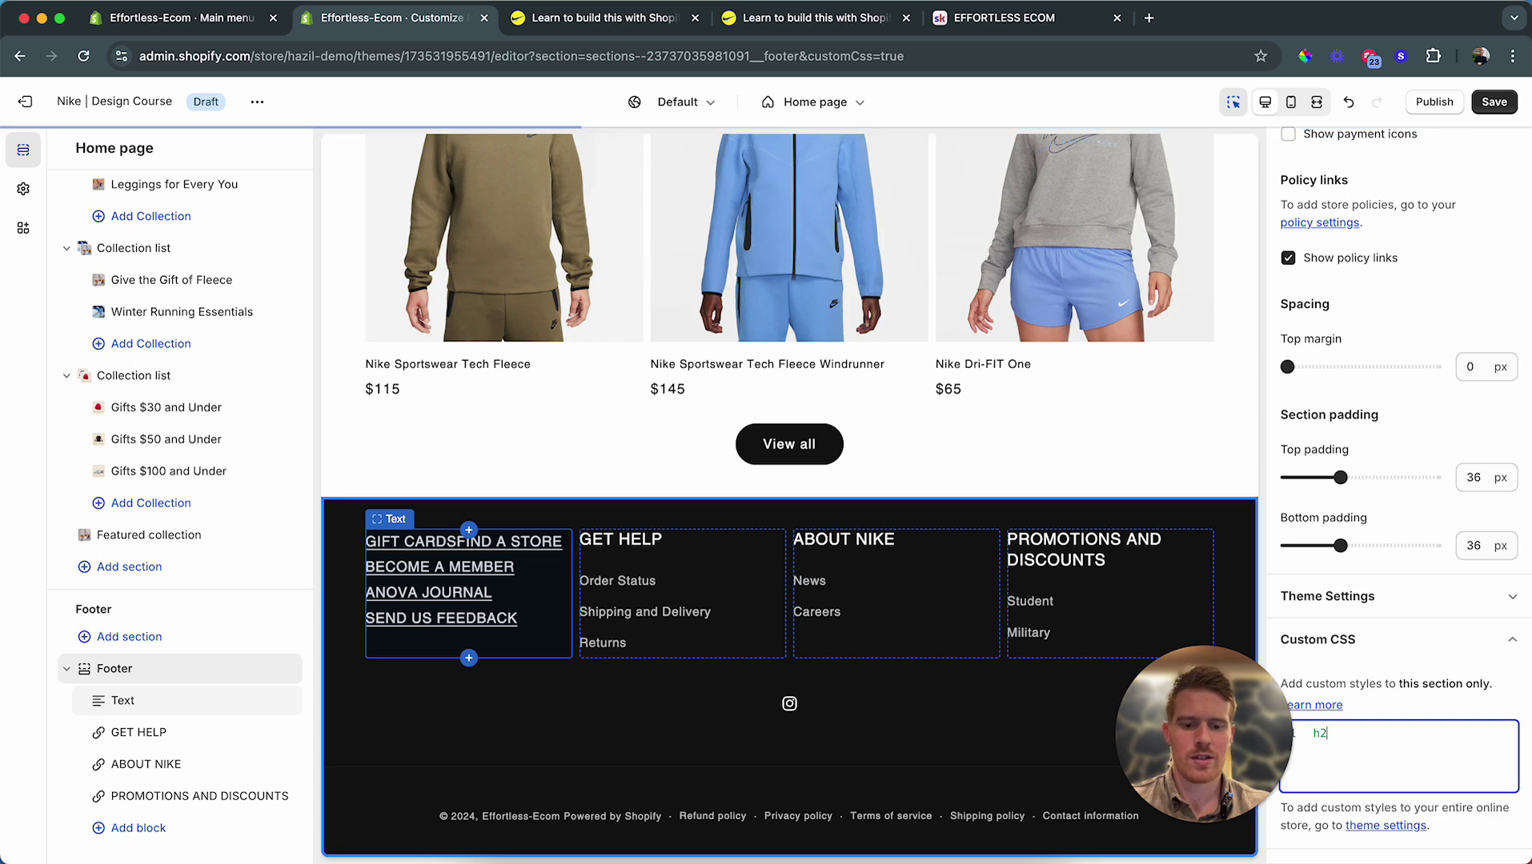
text(, a {)
key(Return)
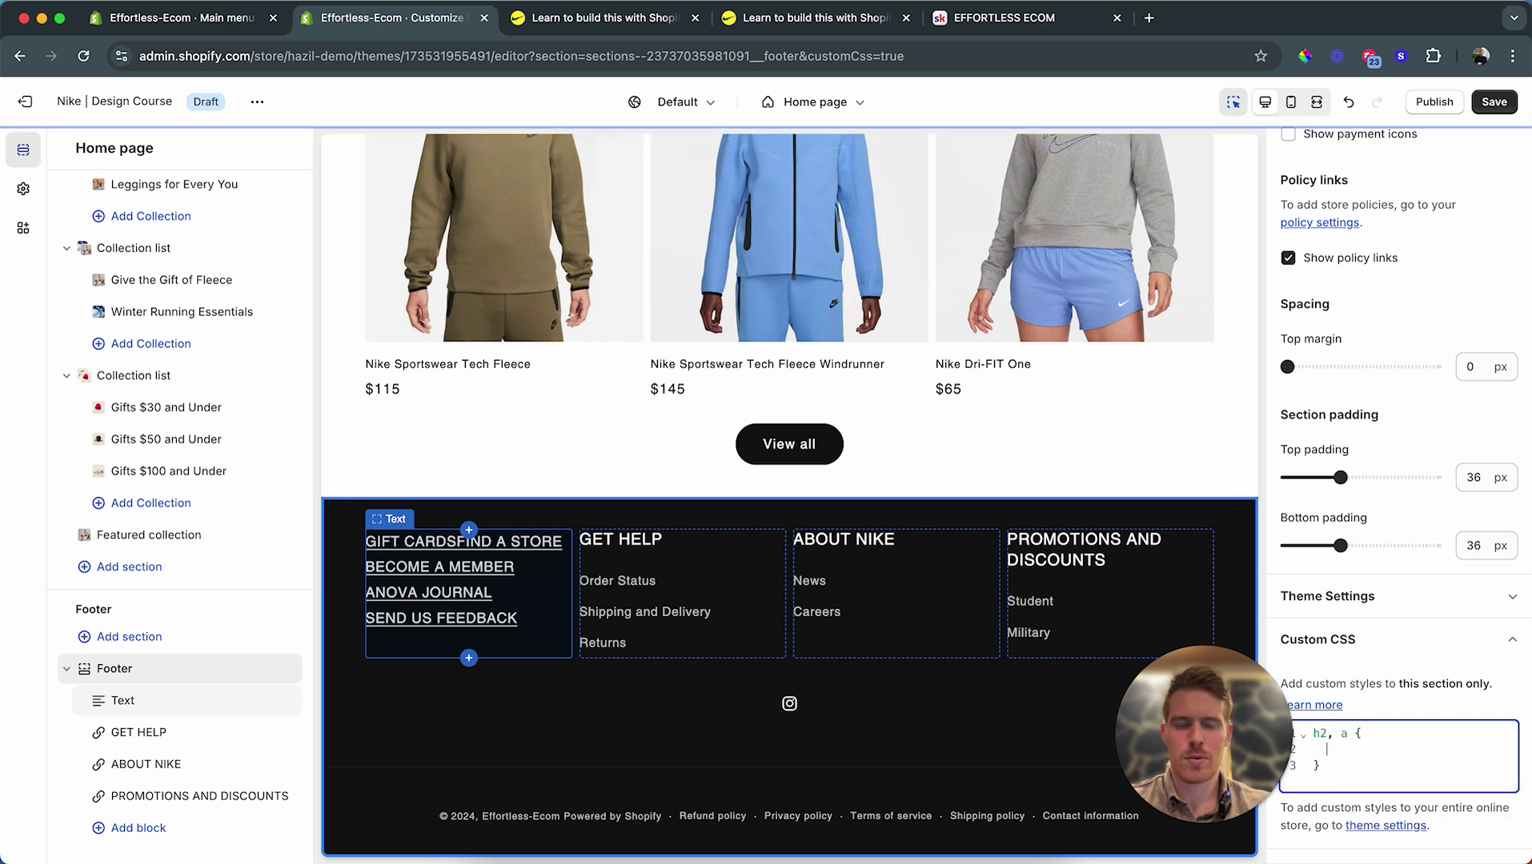
text(font0s)
text(-s)
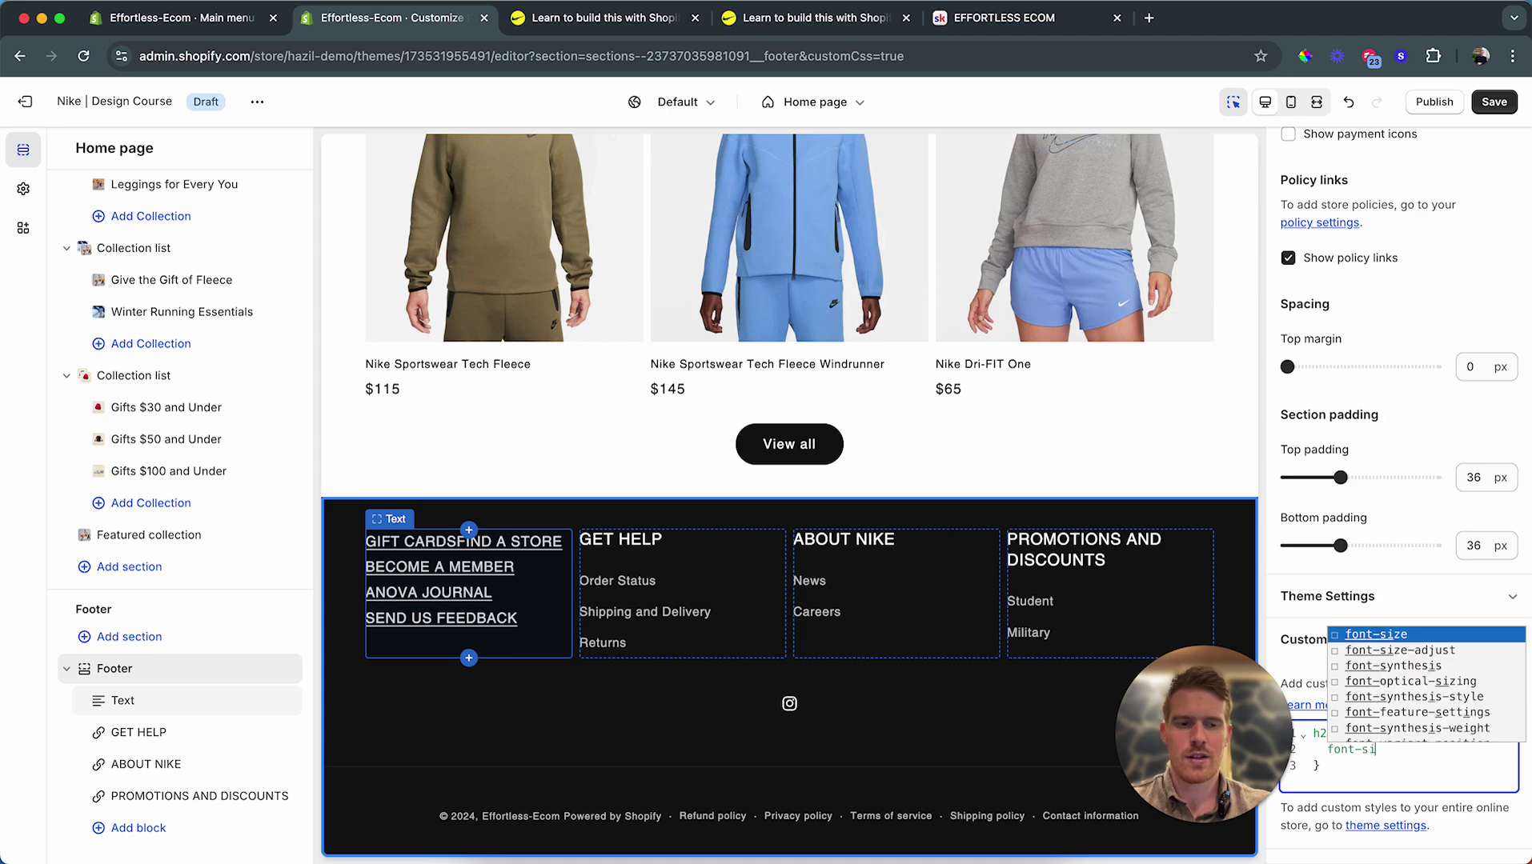
key(Return)
text(12px;)
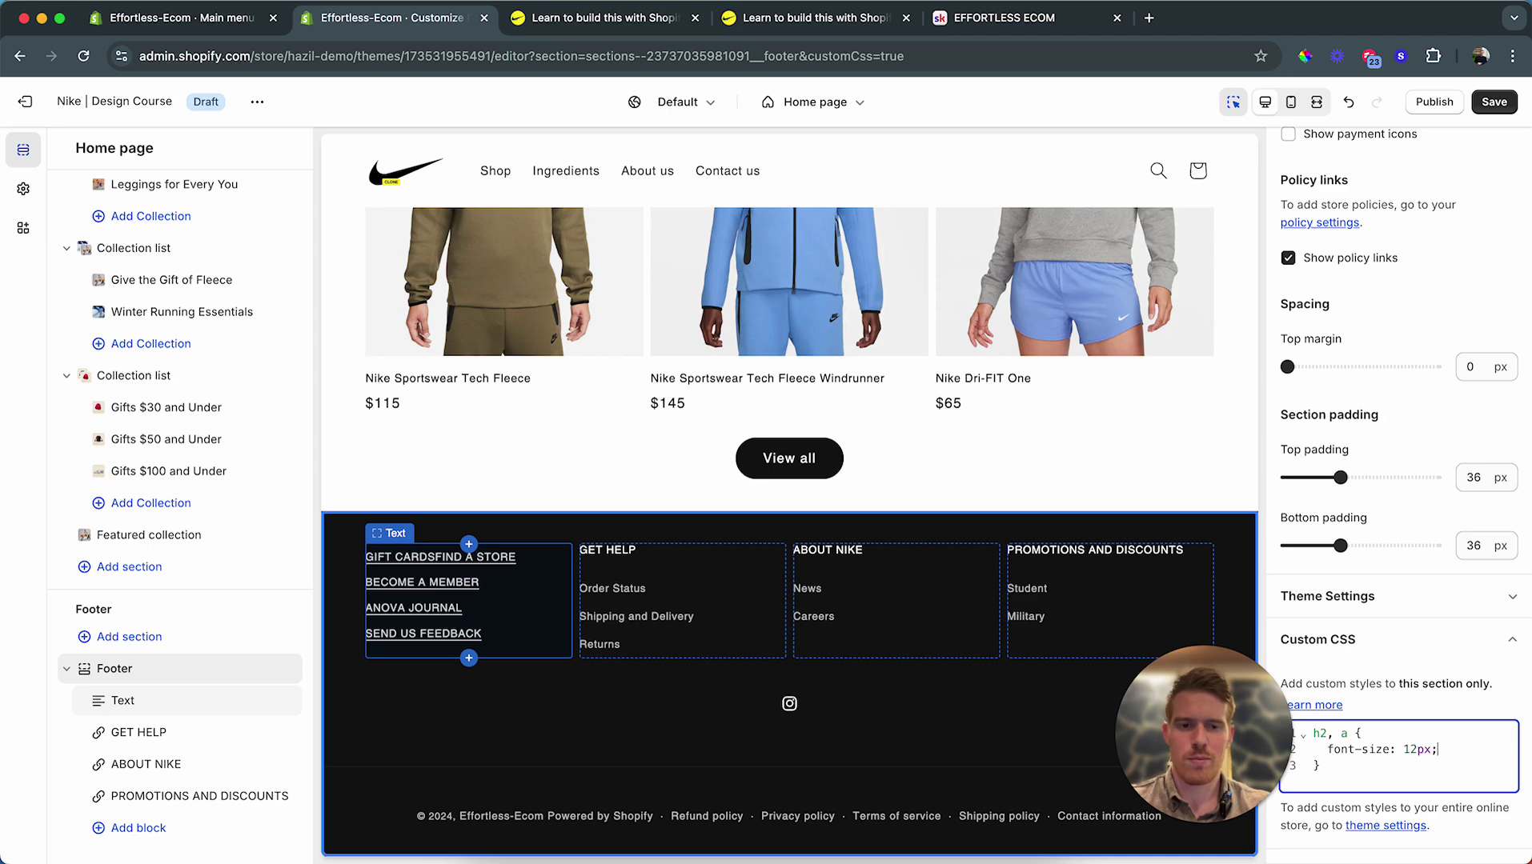
Step: Extend the footer's custom CSS with a rule giving a elements text-decoration: none and color: white
click(578, 23)
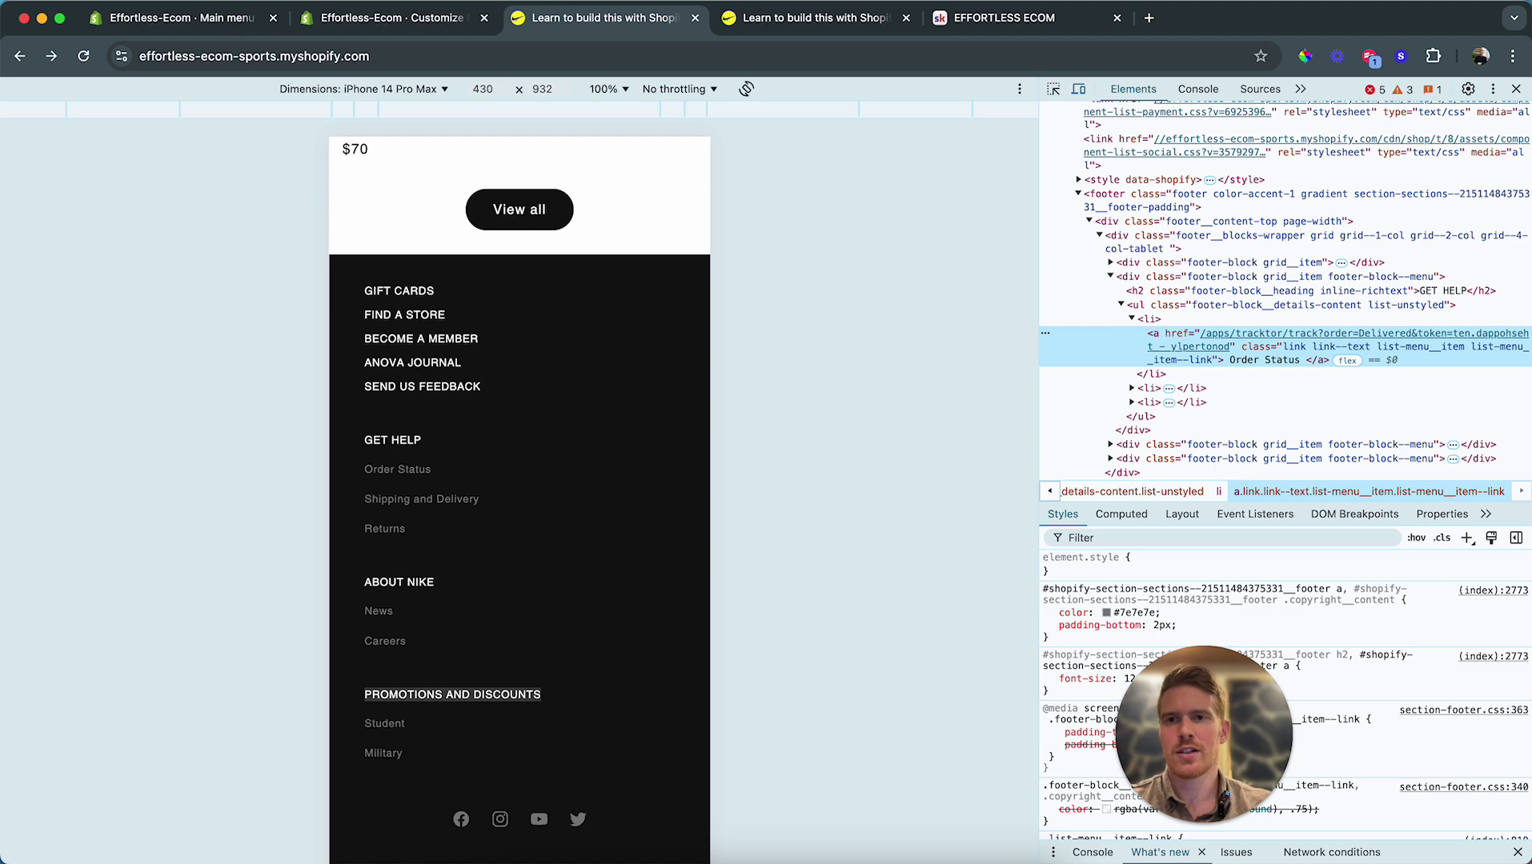
click(384, 18)
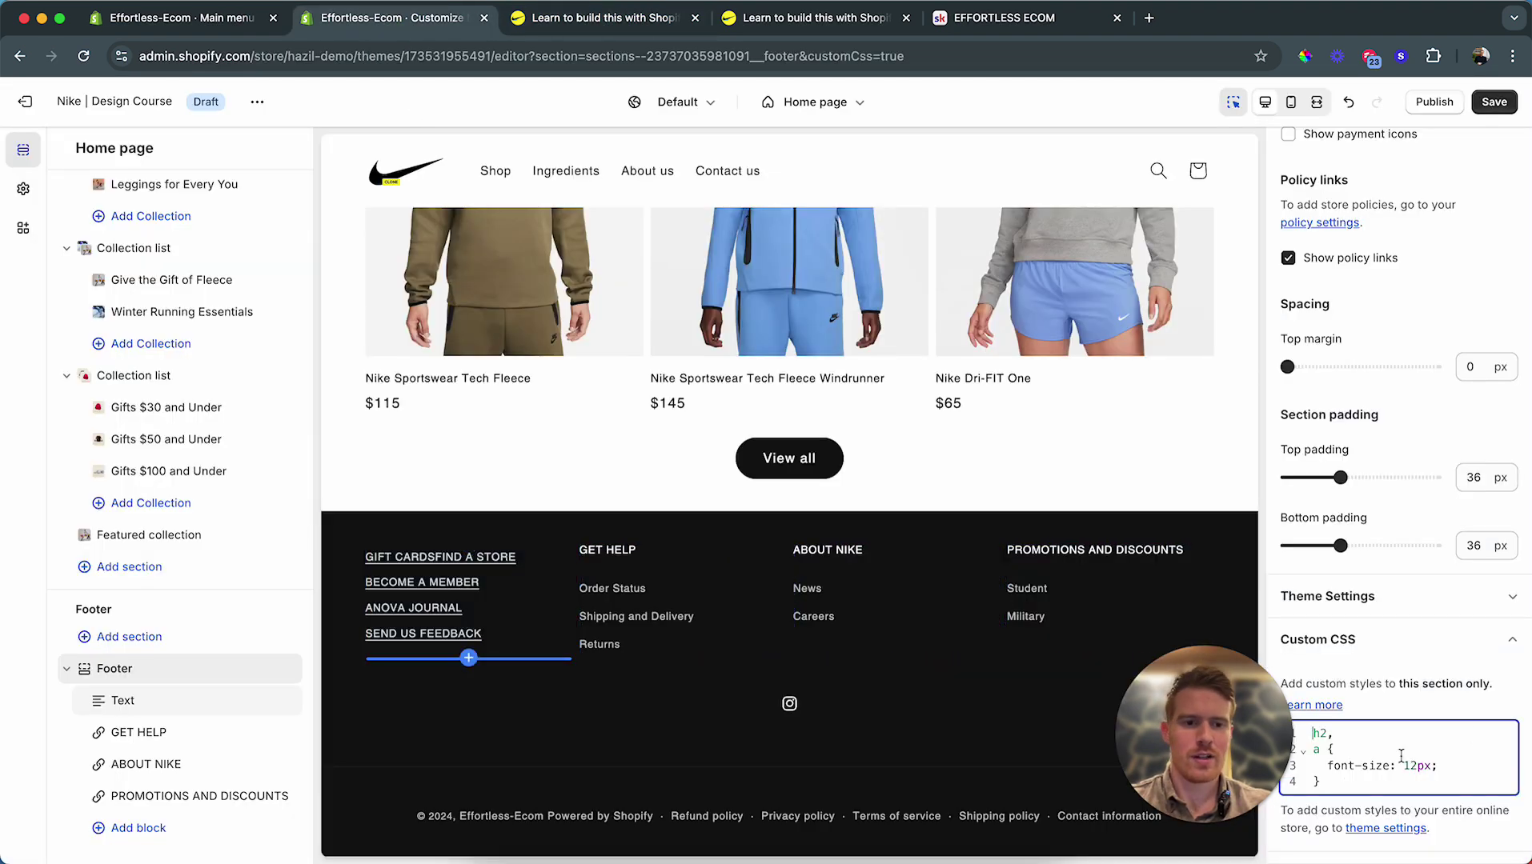
click(1323, 781)
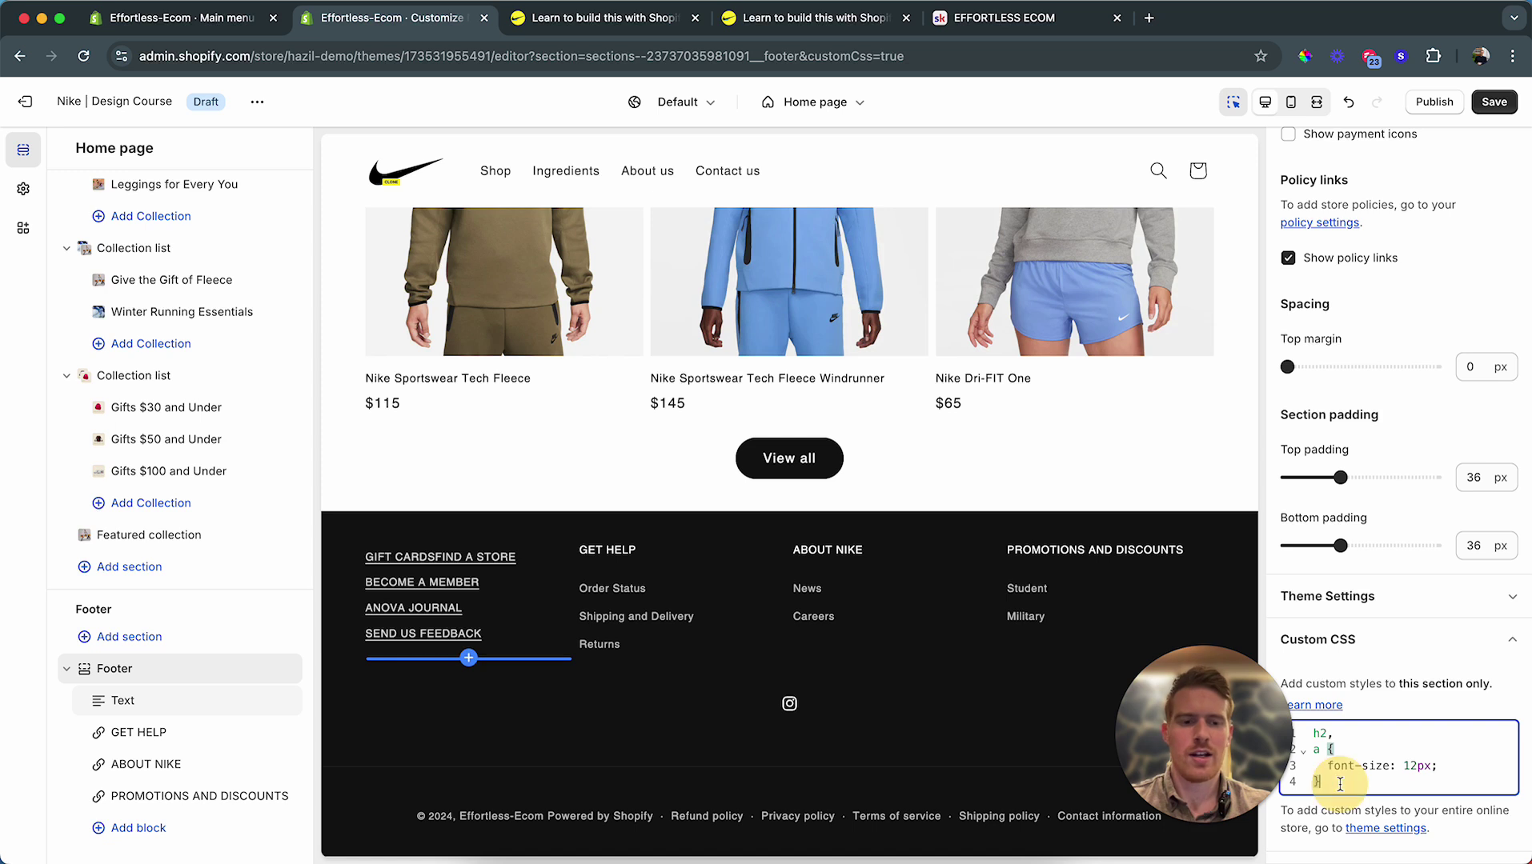
key(Return)
key(Return)
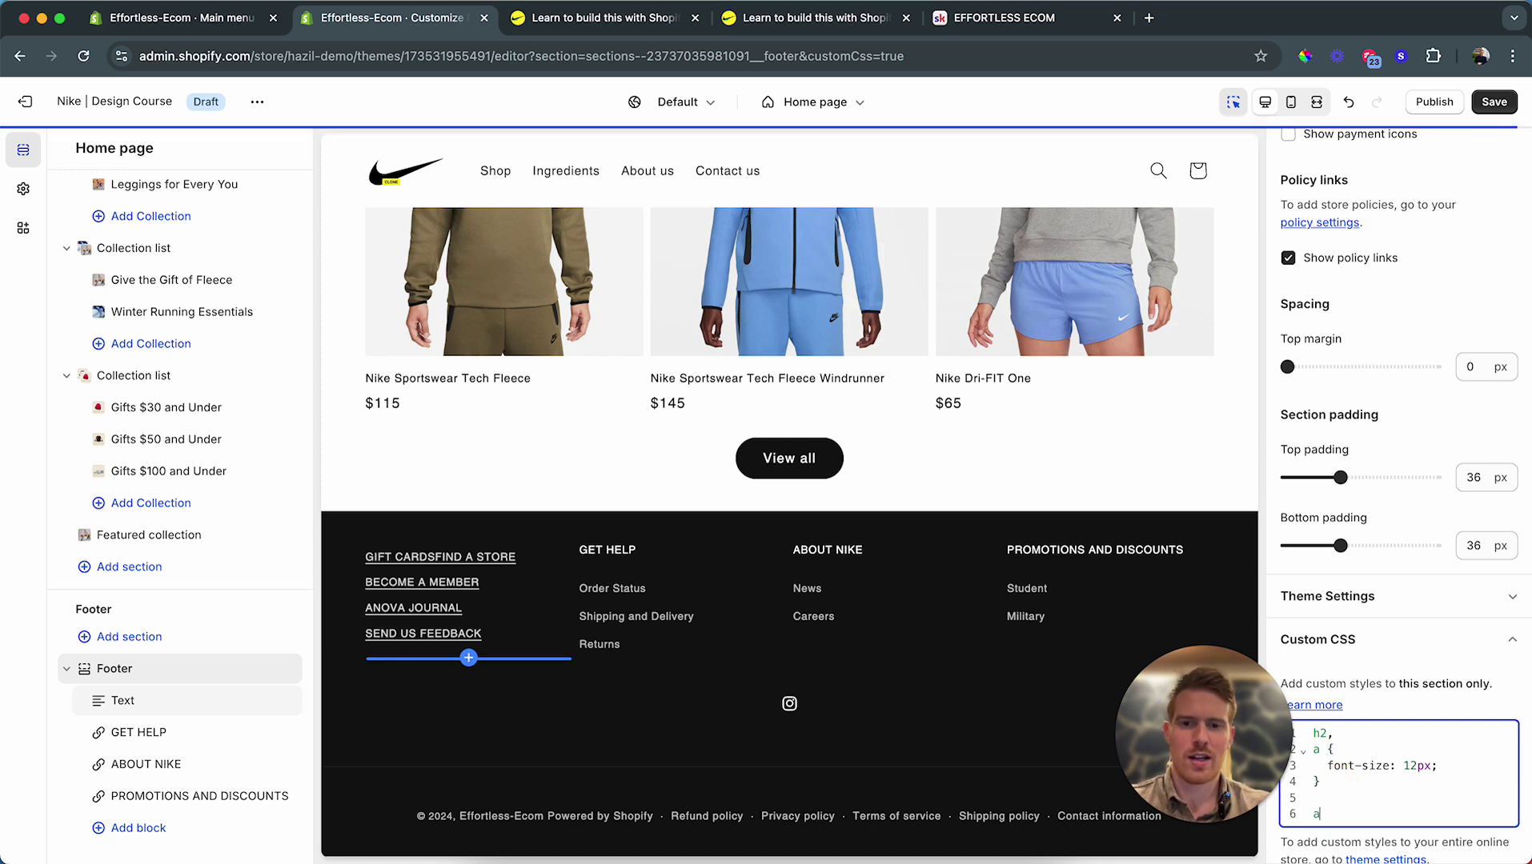
text(a {)
key(Return)
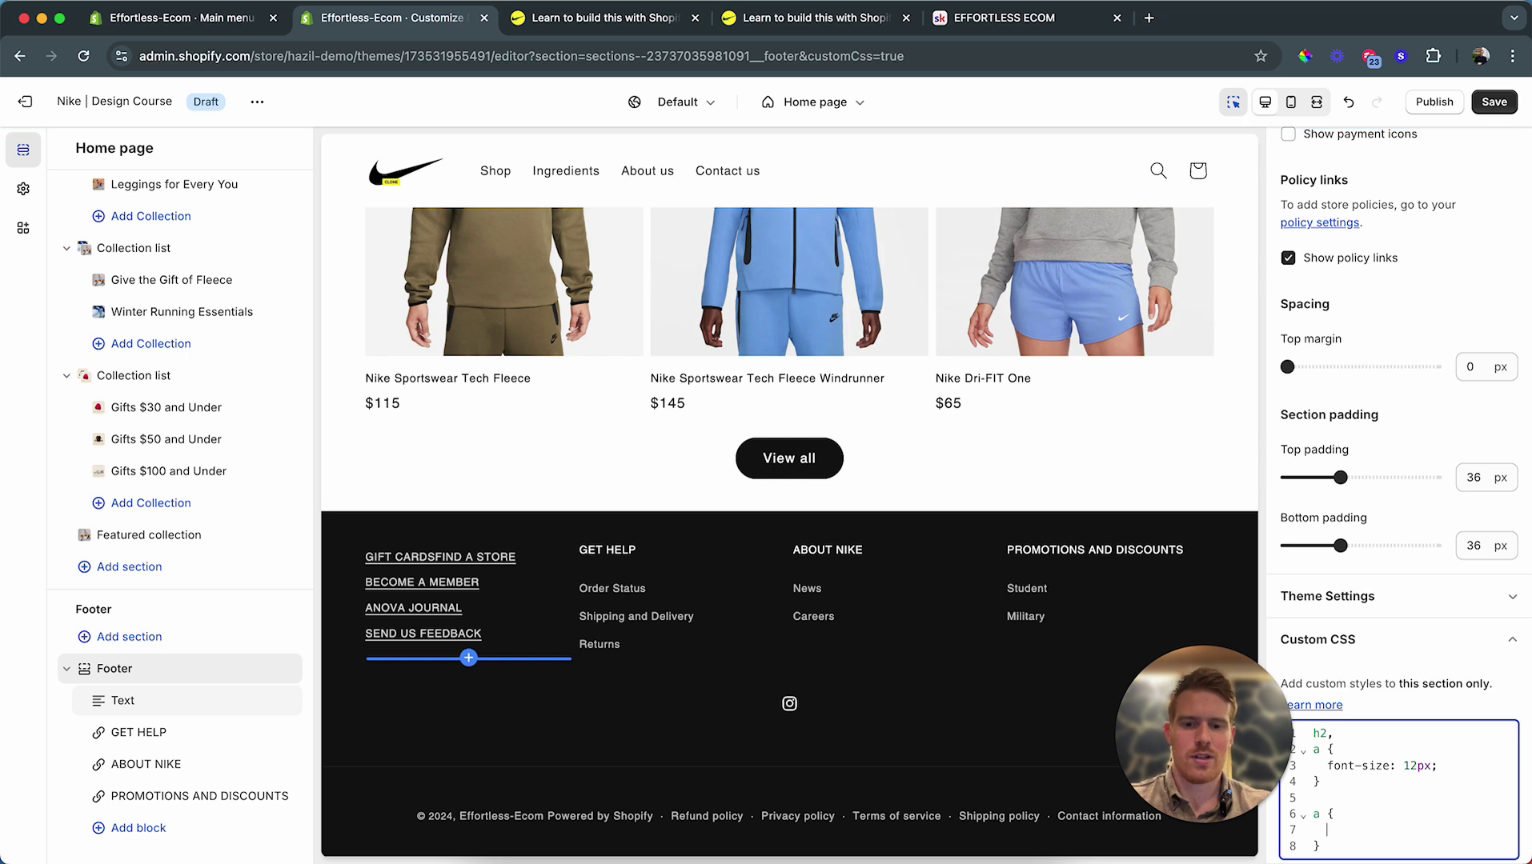
text(text-decuroration: none;)
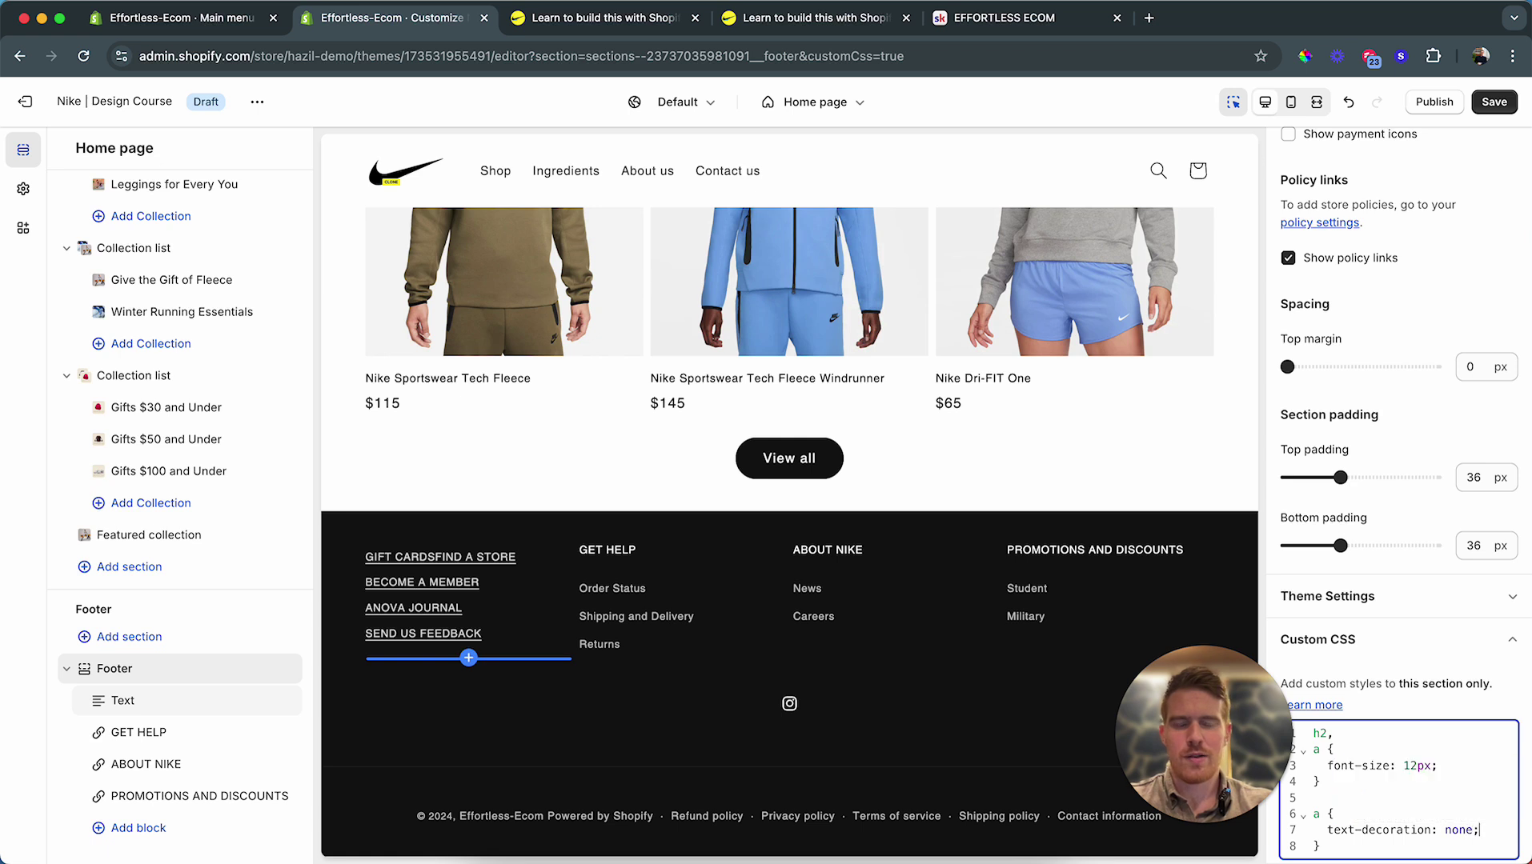
key(Return)
text(color: )
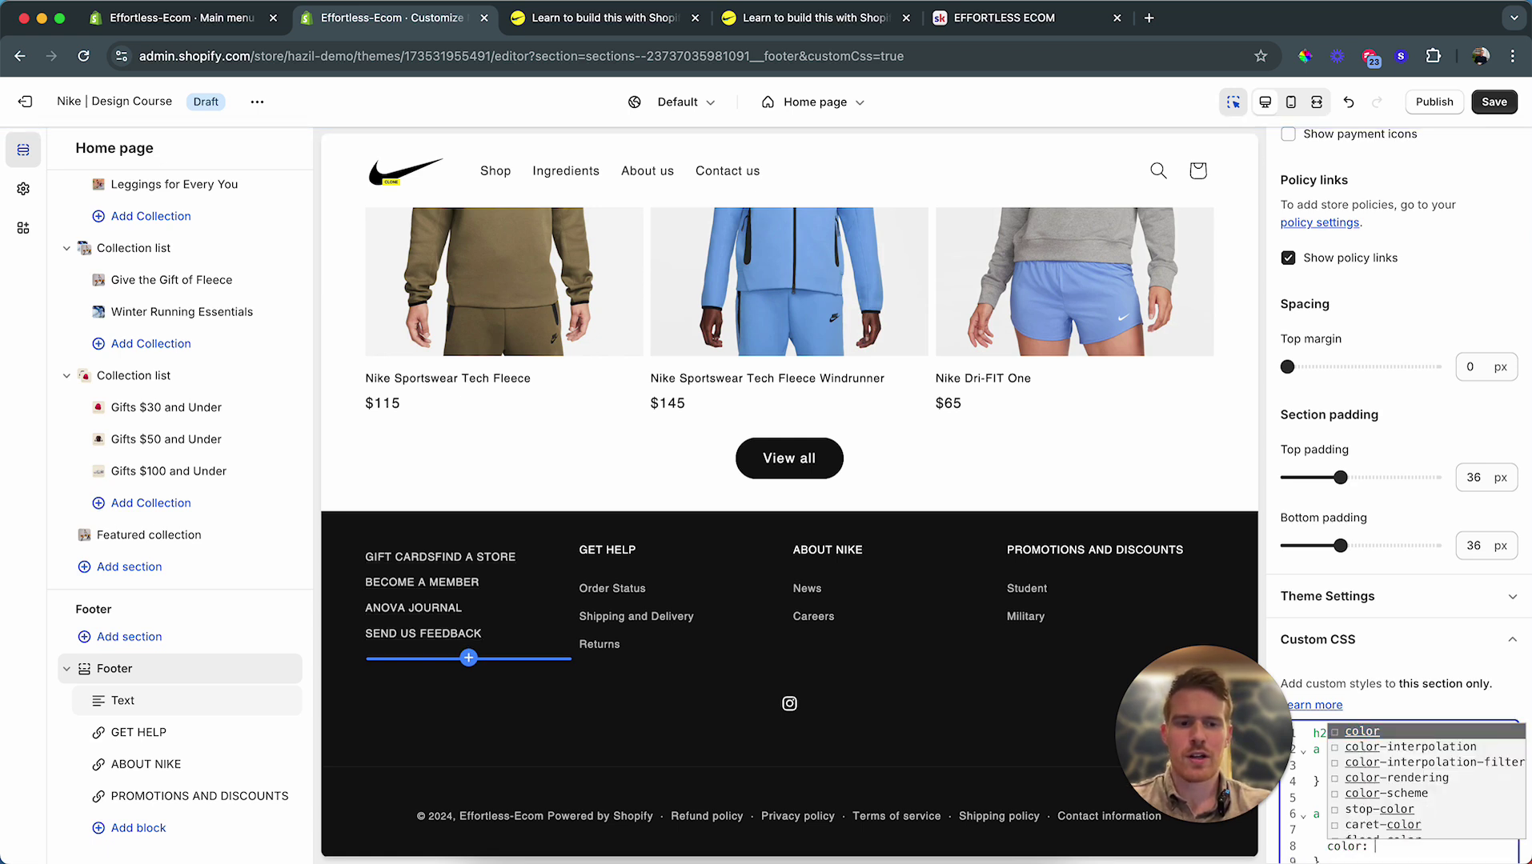
text(whote)
text(e;)
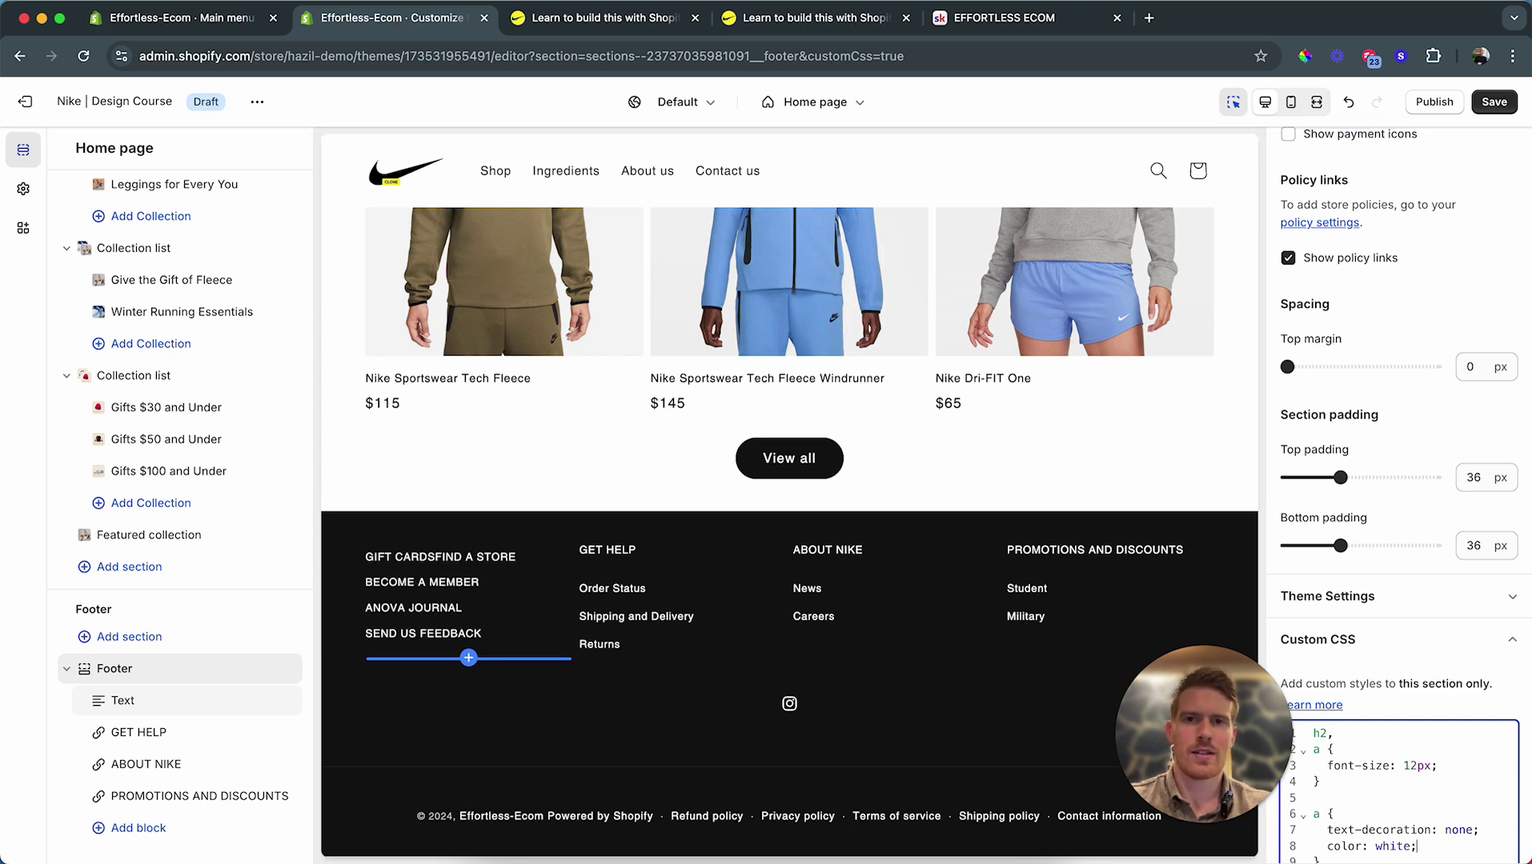
Step: Limit the white, undecorated link rule to .rte a, using the class from the reference footer's text block, and save the theme
click(576, 17)
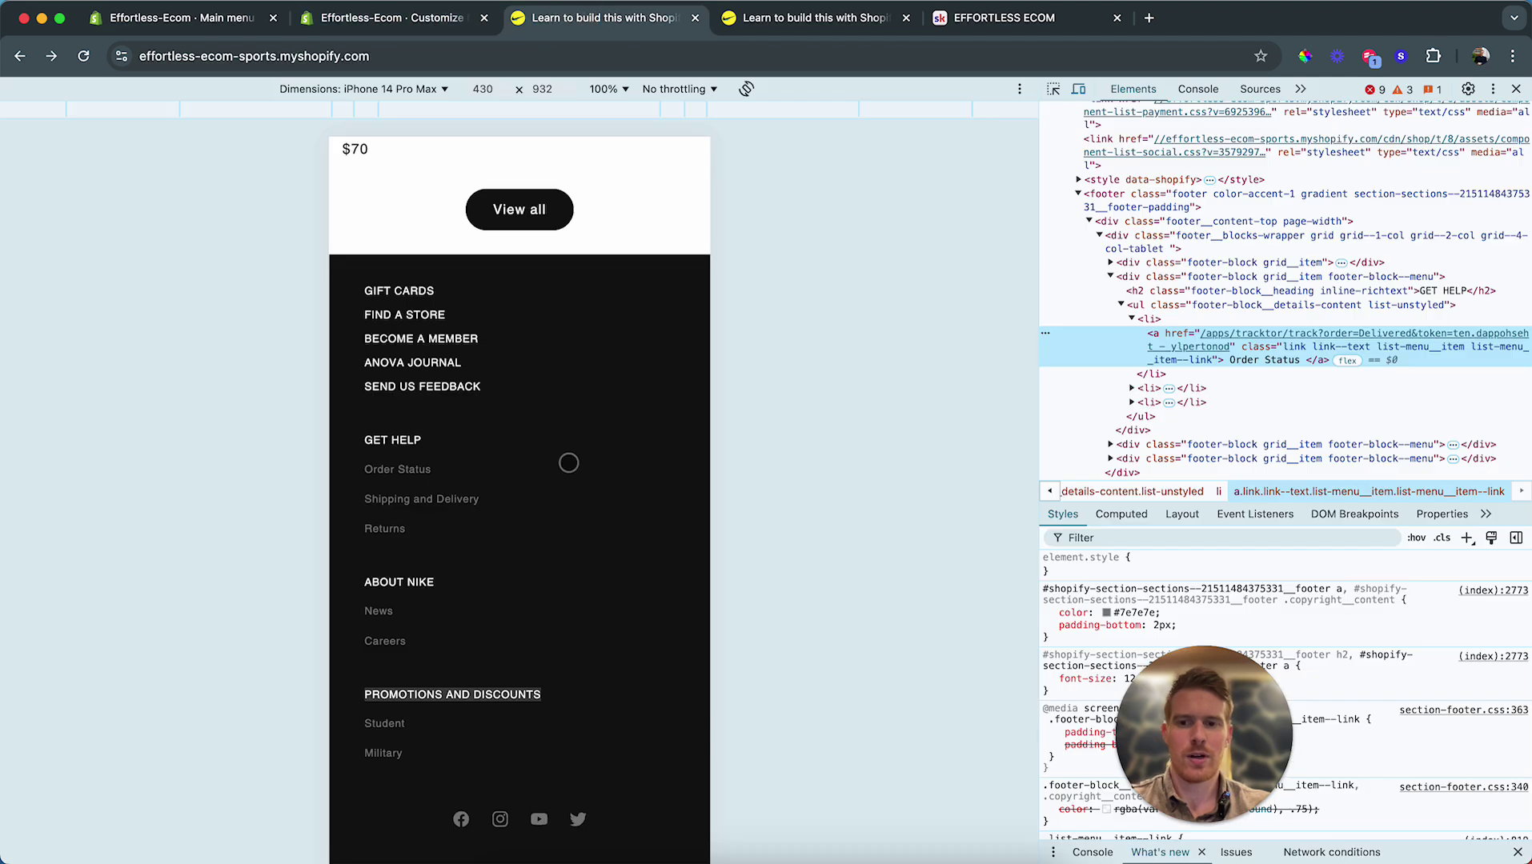
click(460, 377)
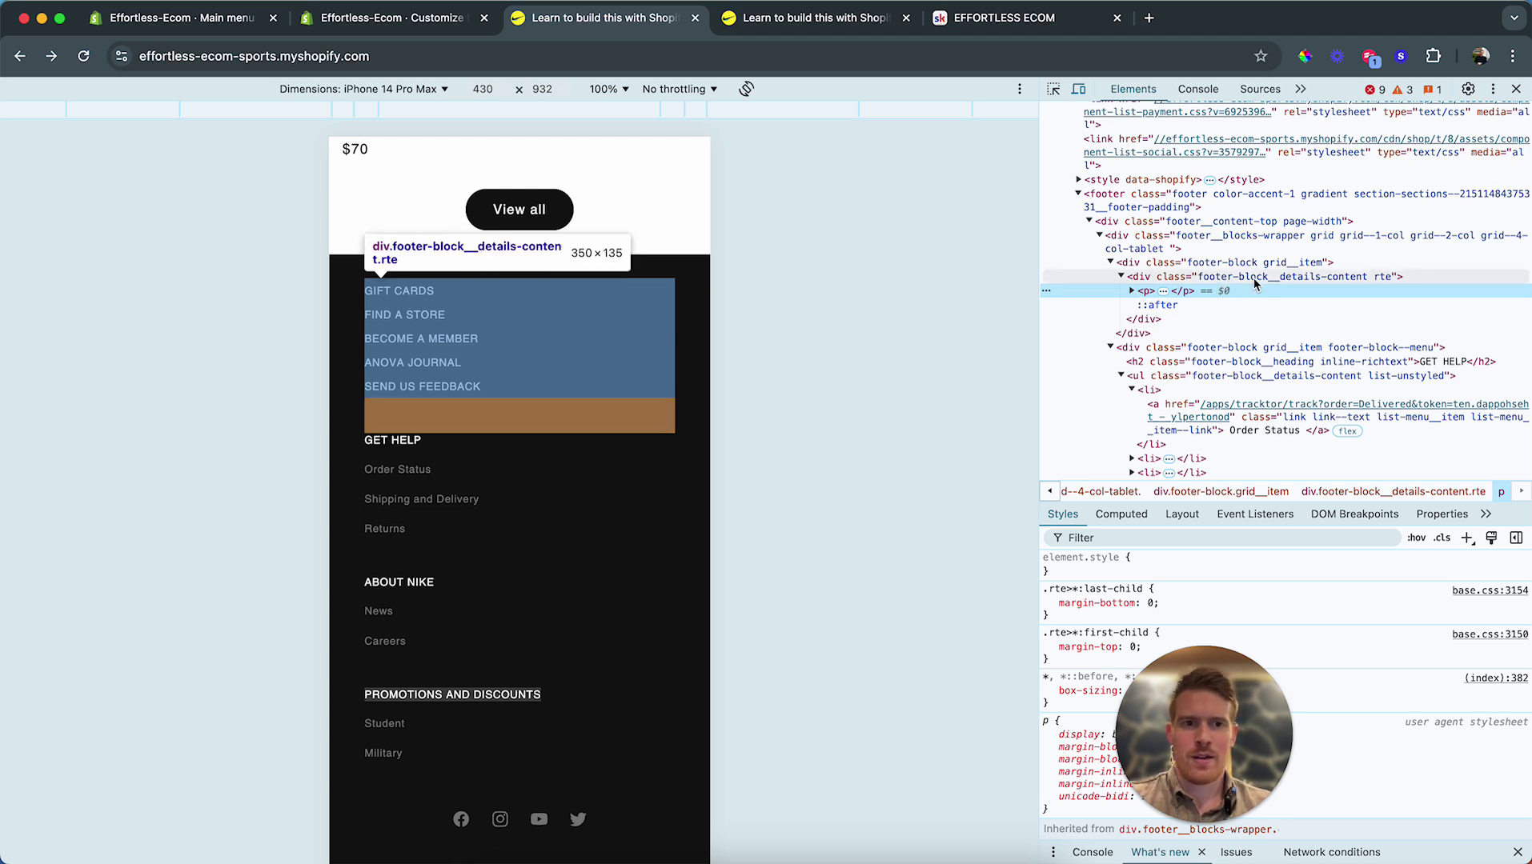
click(416, 18)
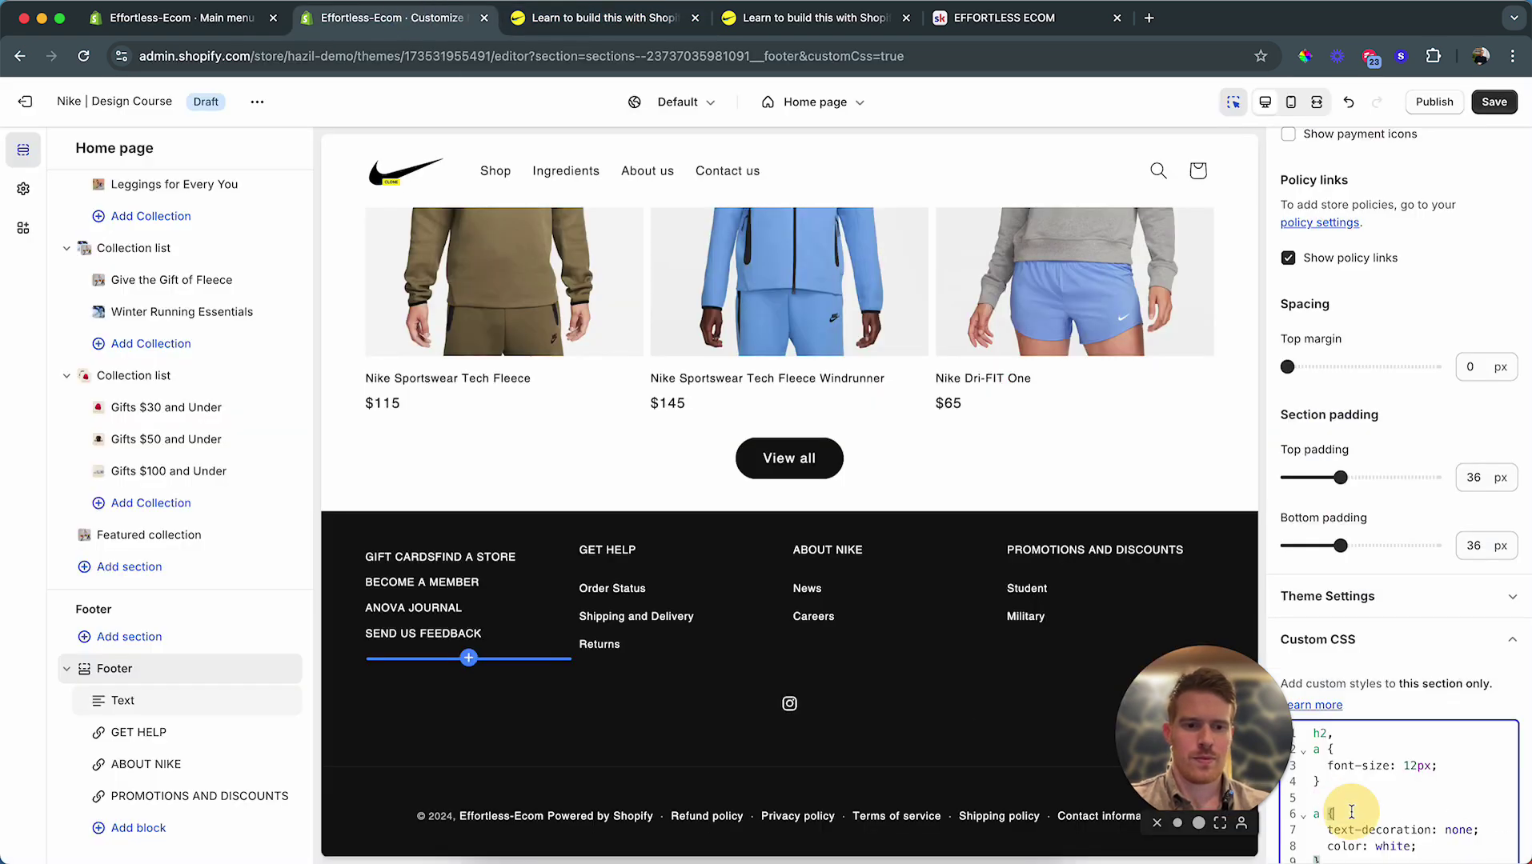
click(1312, 814)
text(rte)
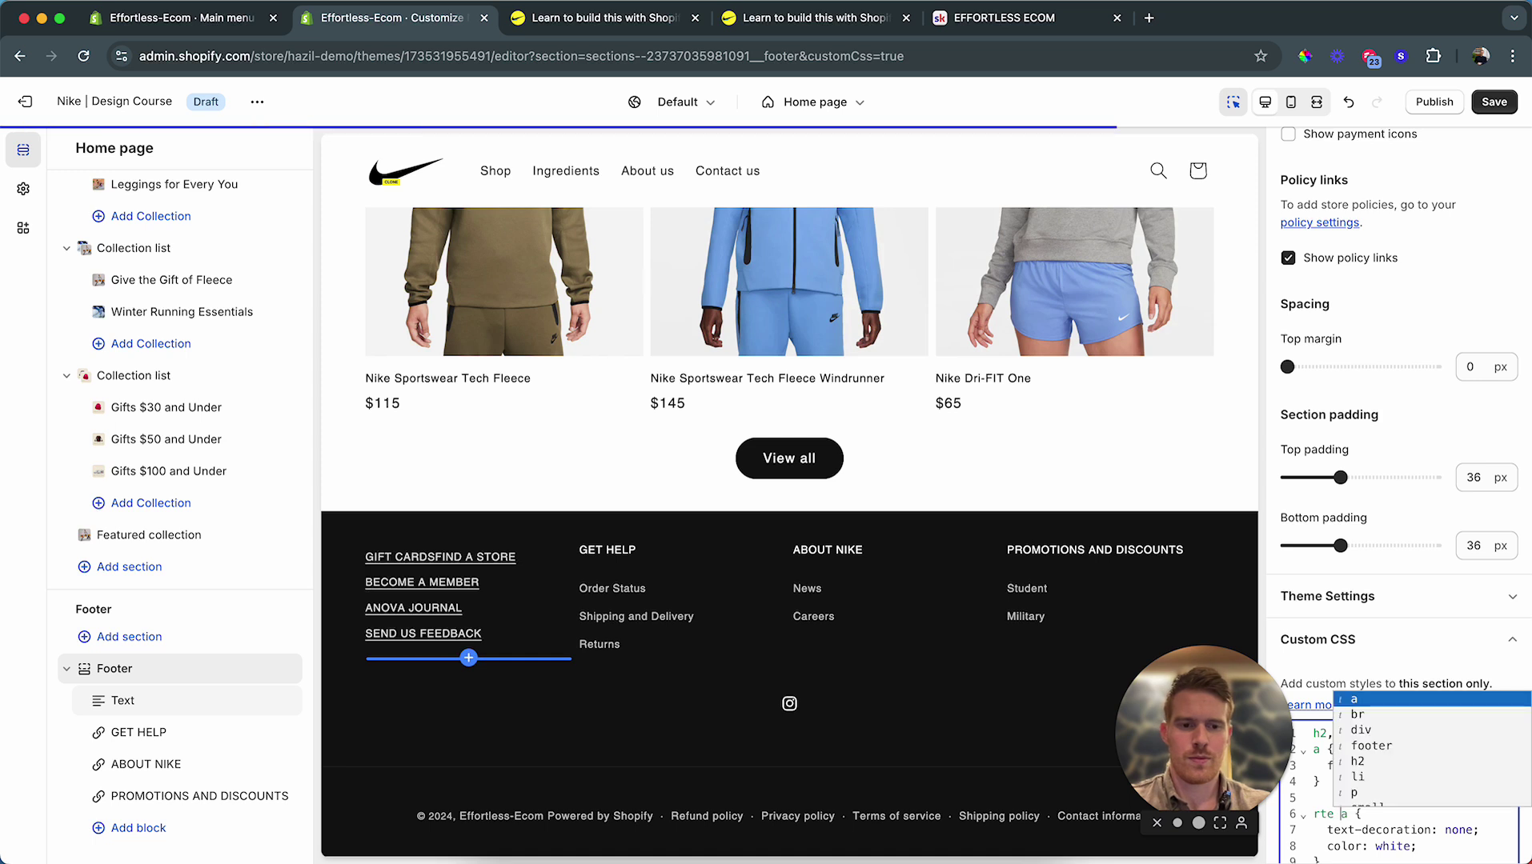
key(Left)
key(Left)
key(Left)
key(Left)
text(.)
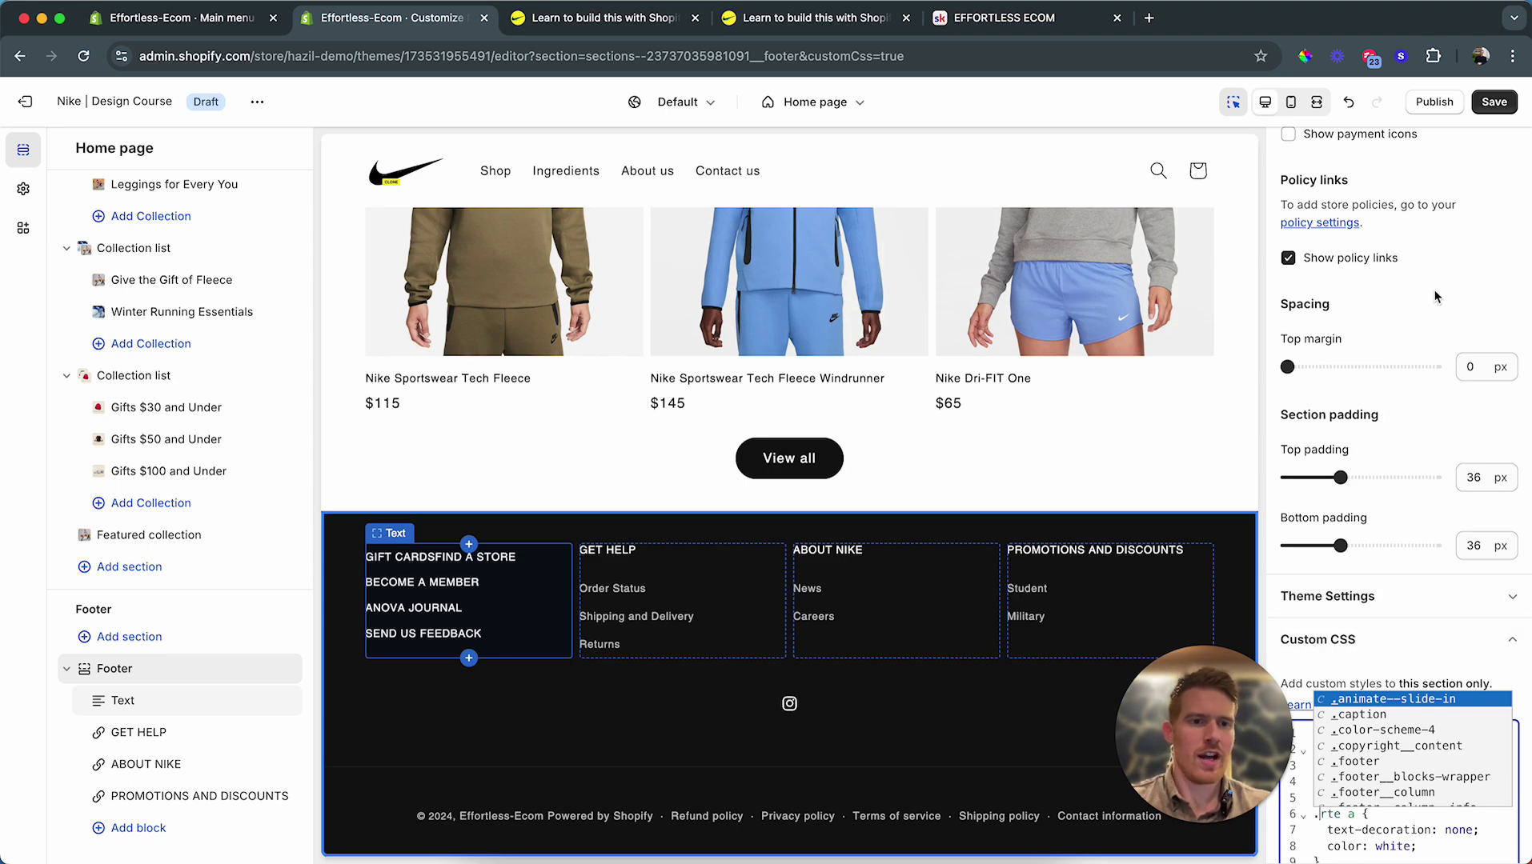
click(1501, 255)
click(1495, 102)
click(1493, 96)
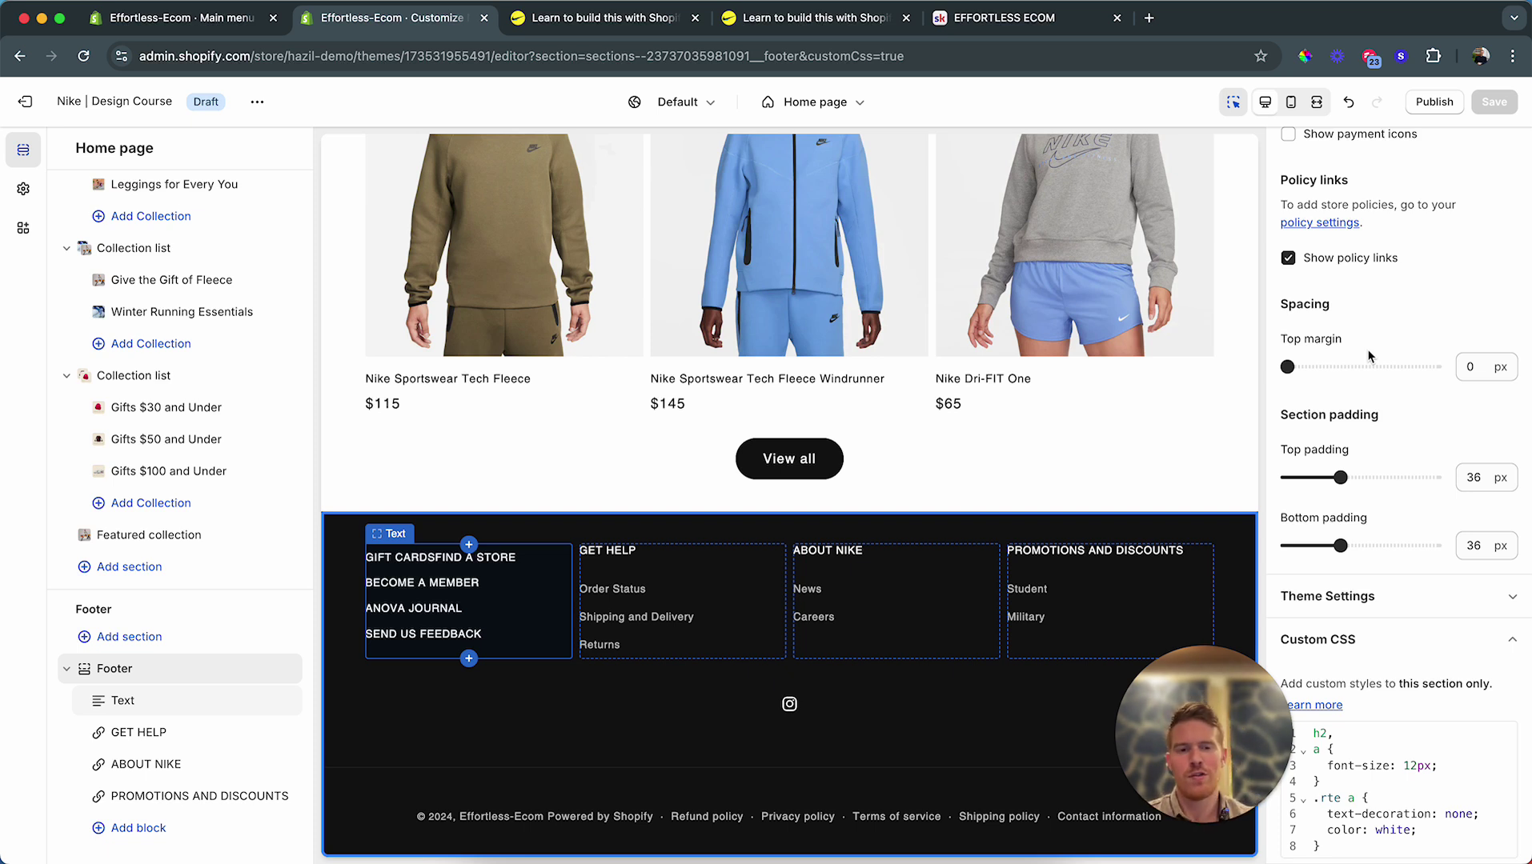
Step: Open the theme's default content for editing and search it for "powered by"
scroll(1394, 776, down, 1)
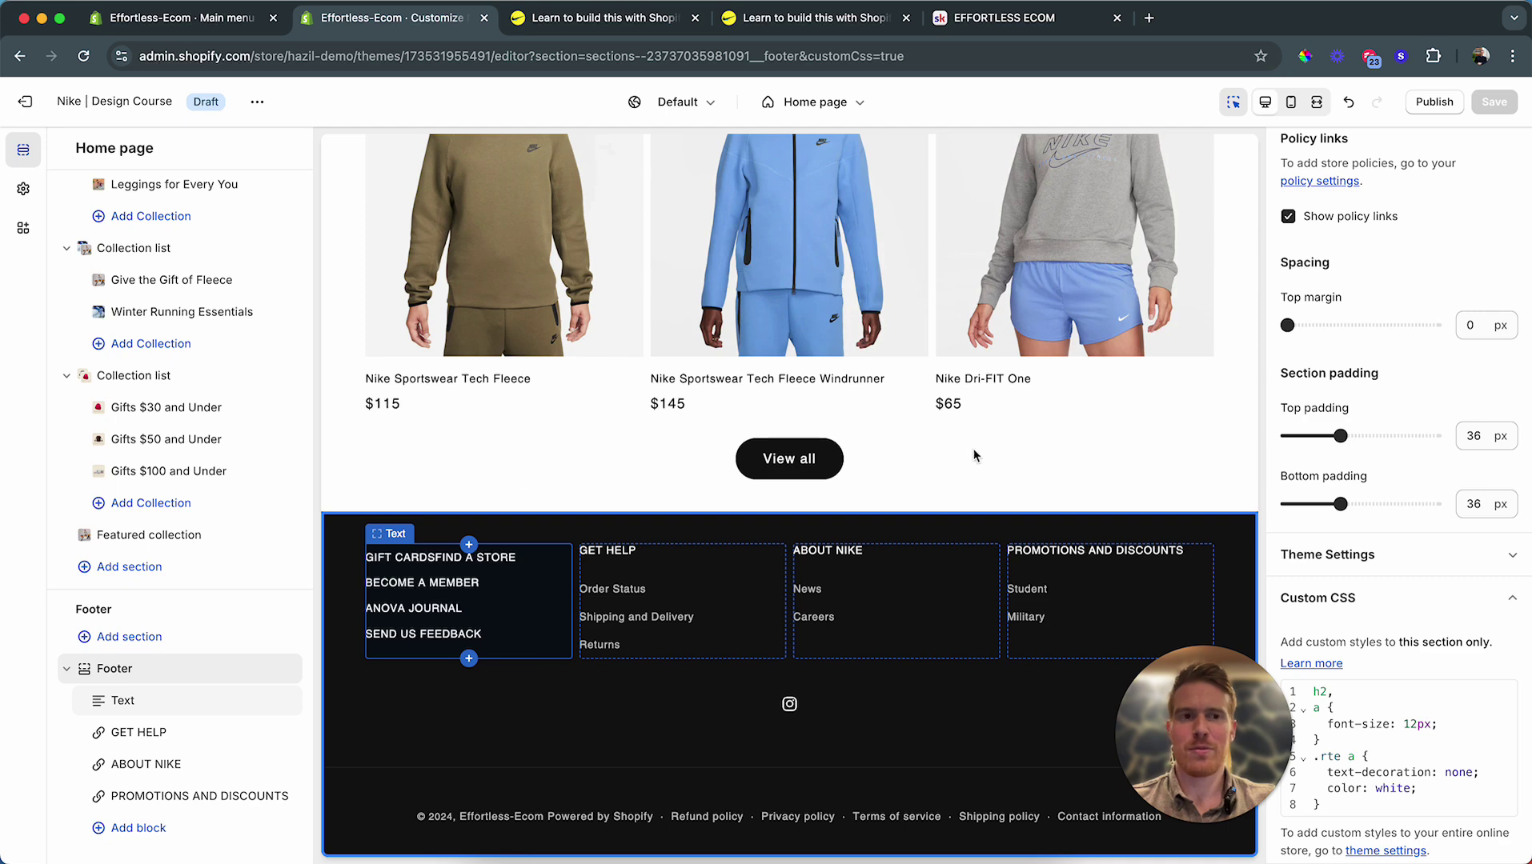
click(257, 101)
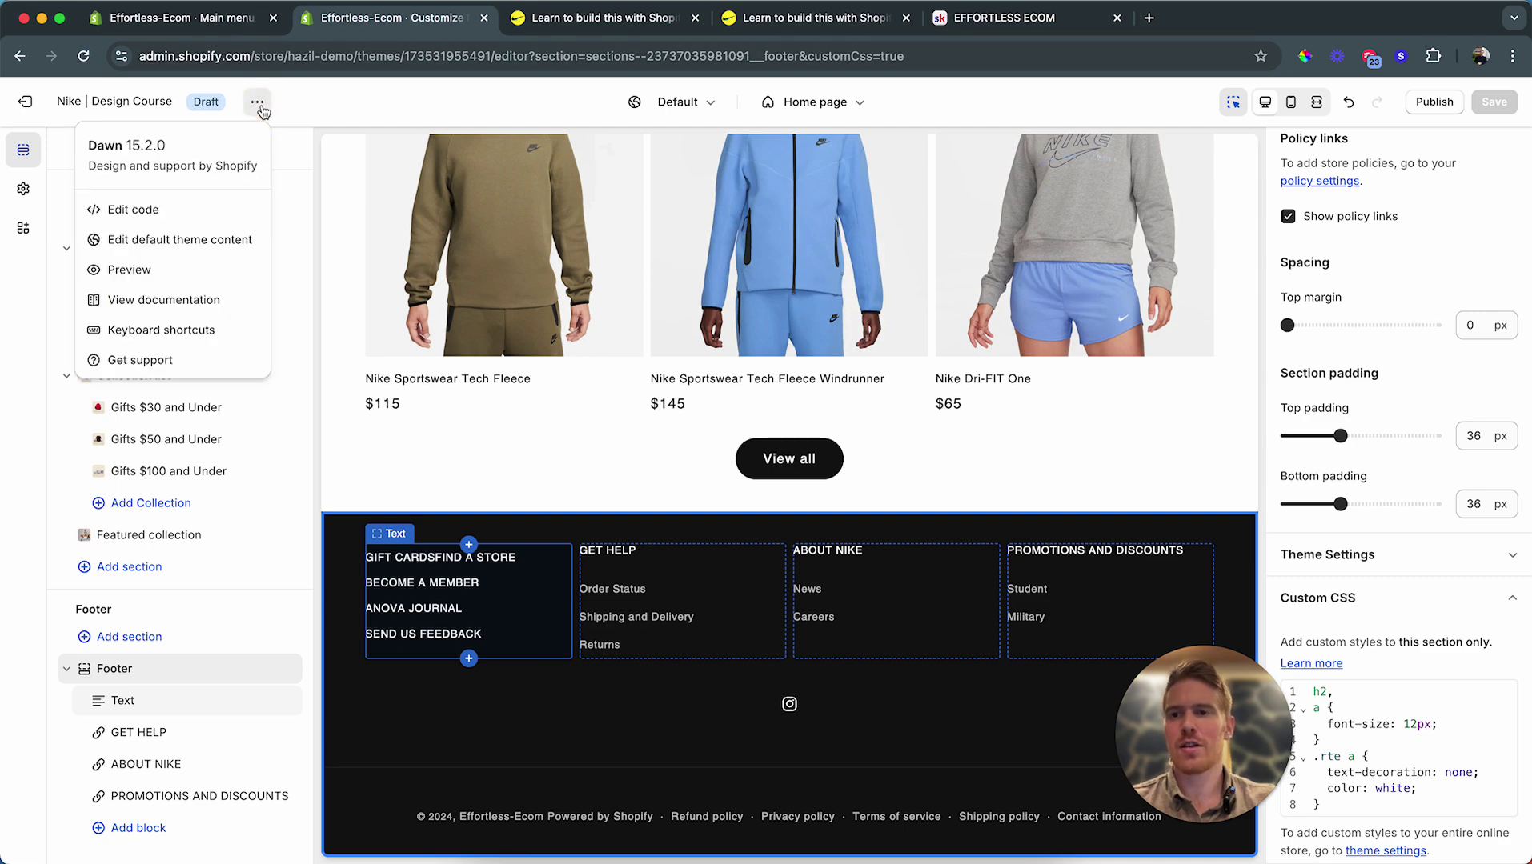
click(161, 253)
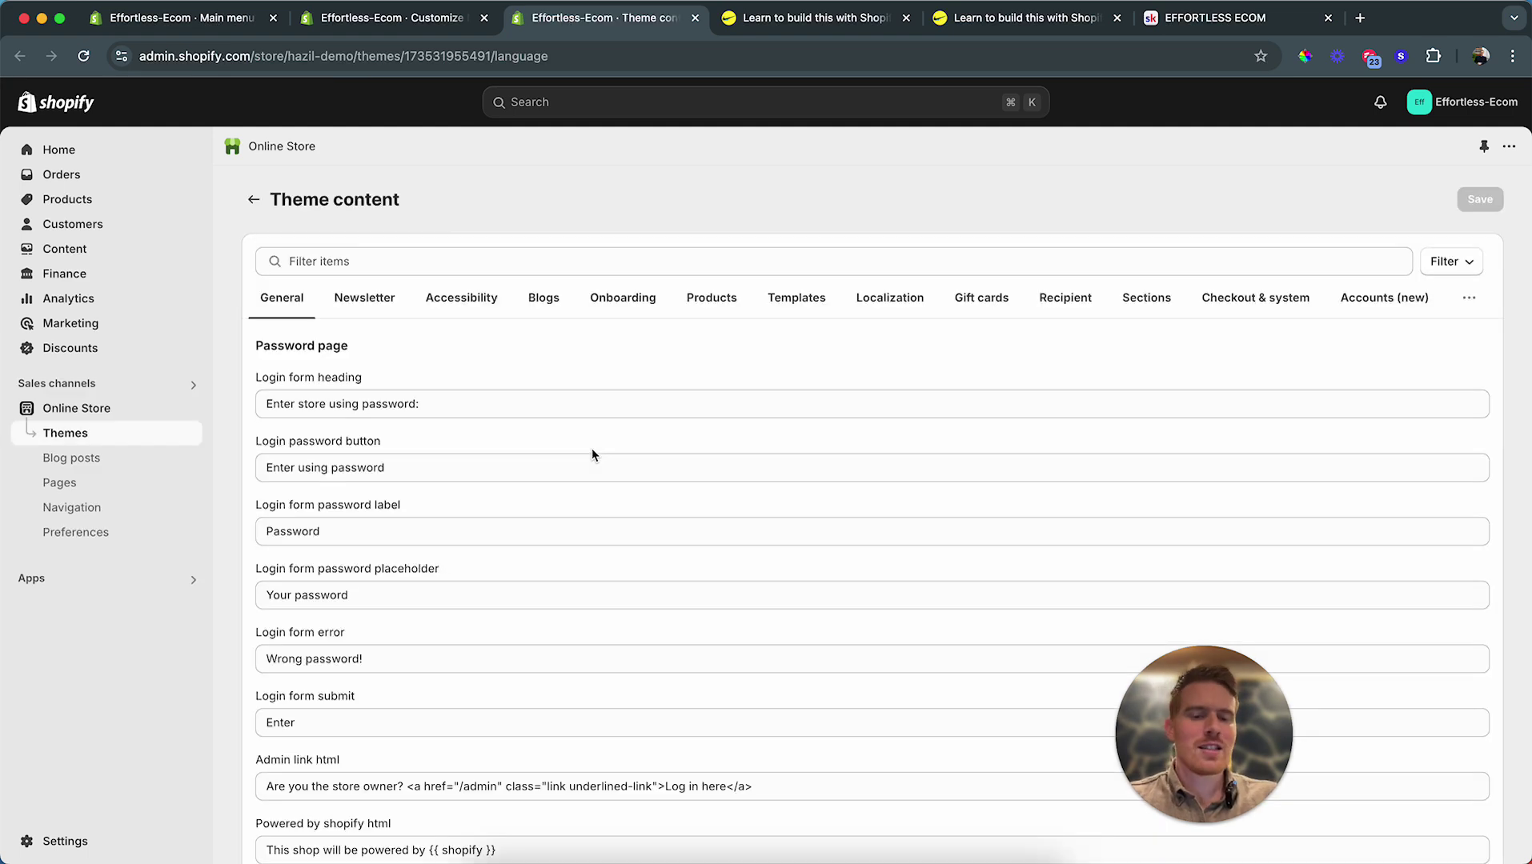
click(469, 264)
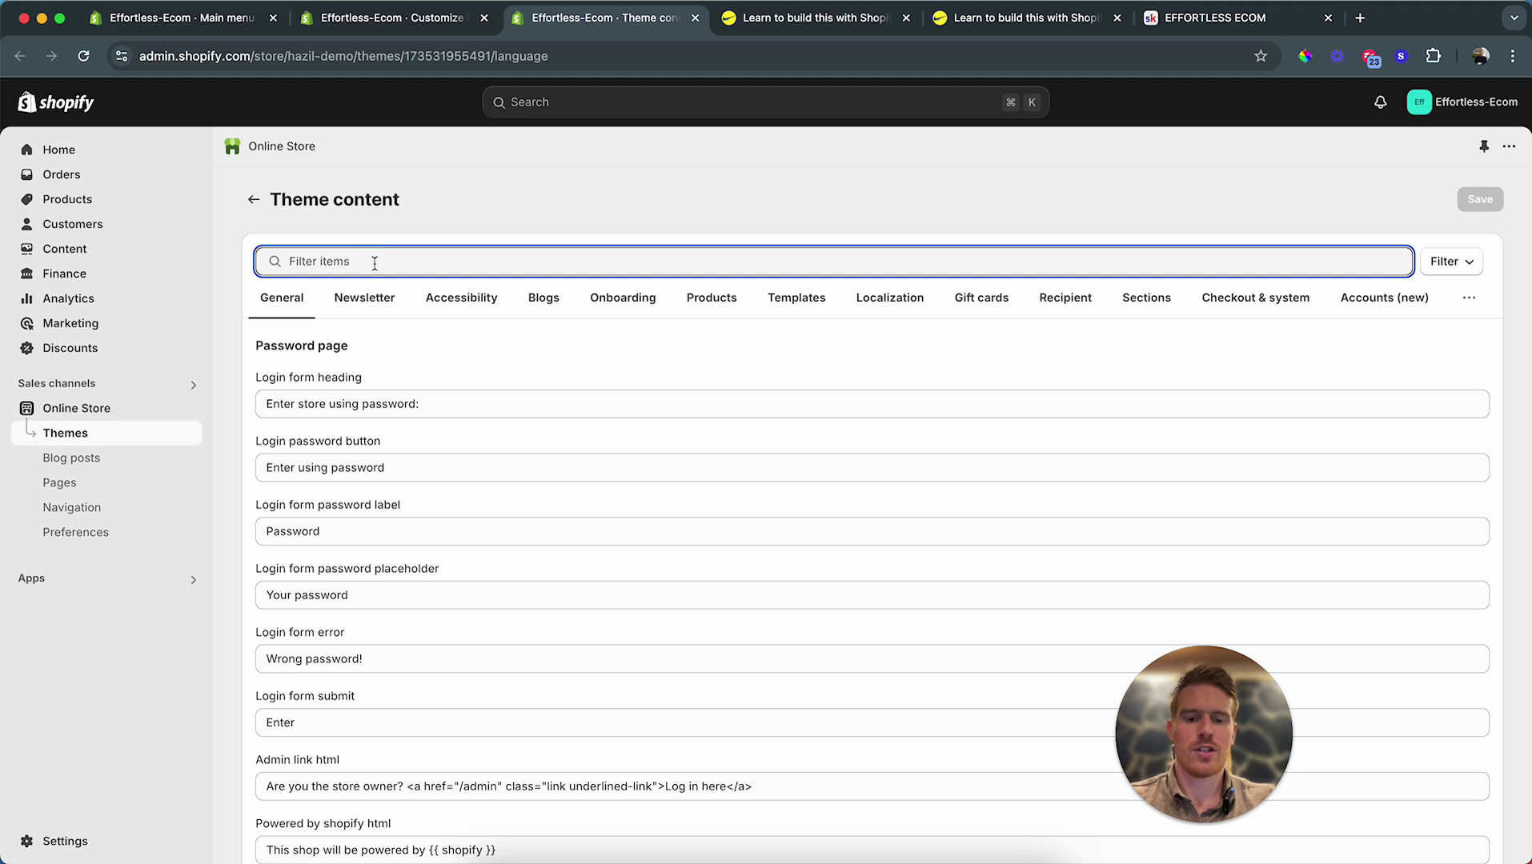
text(powered by)
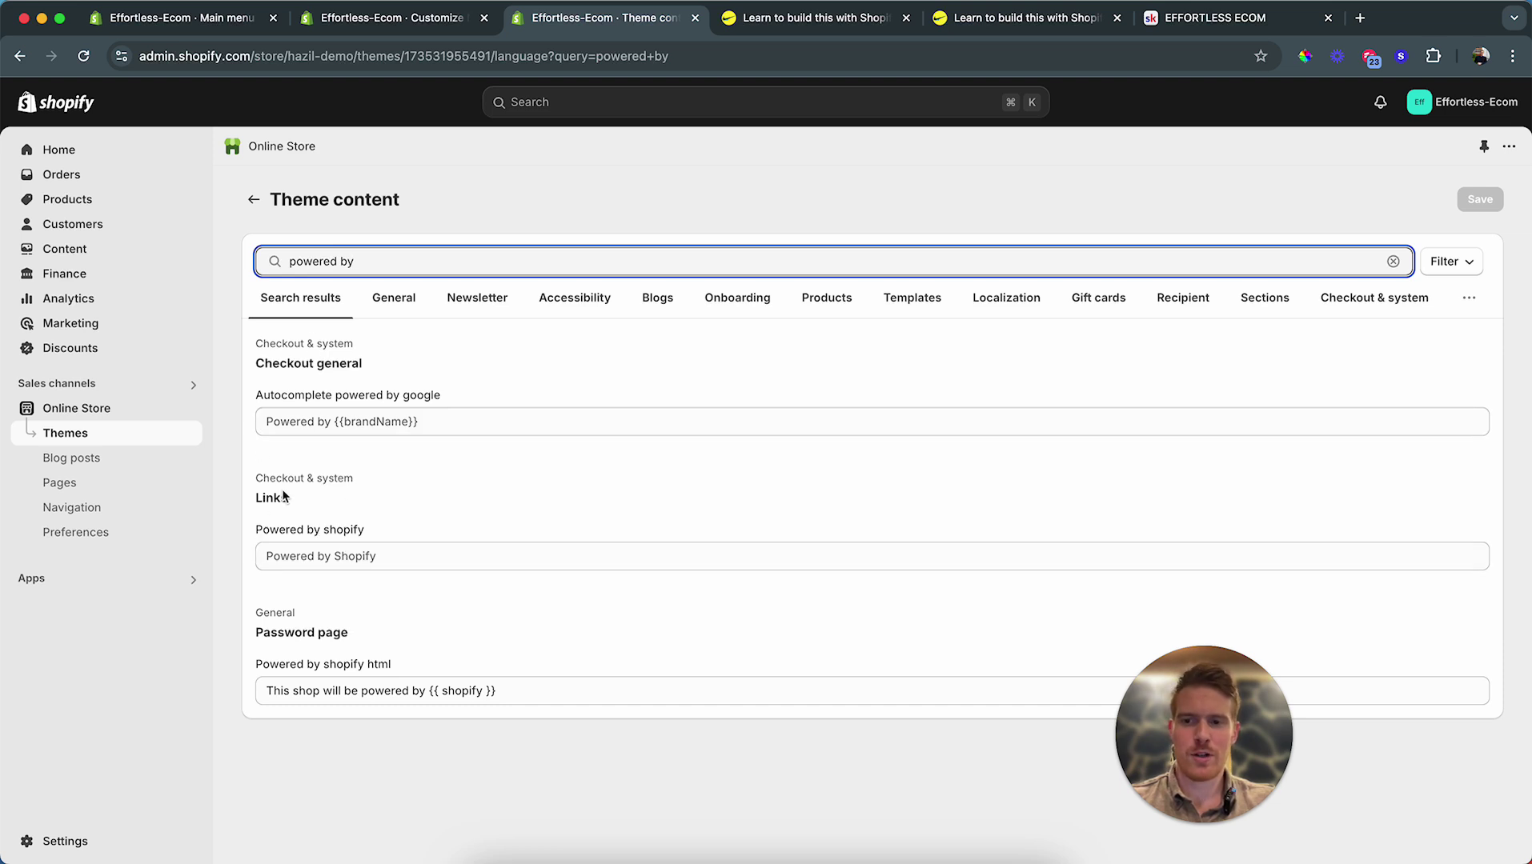
Step: Clear the Powered by shopify text under Links and save the theme content
click(272, 560)
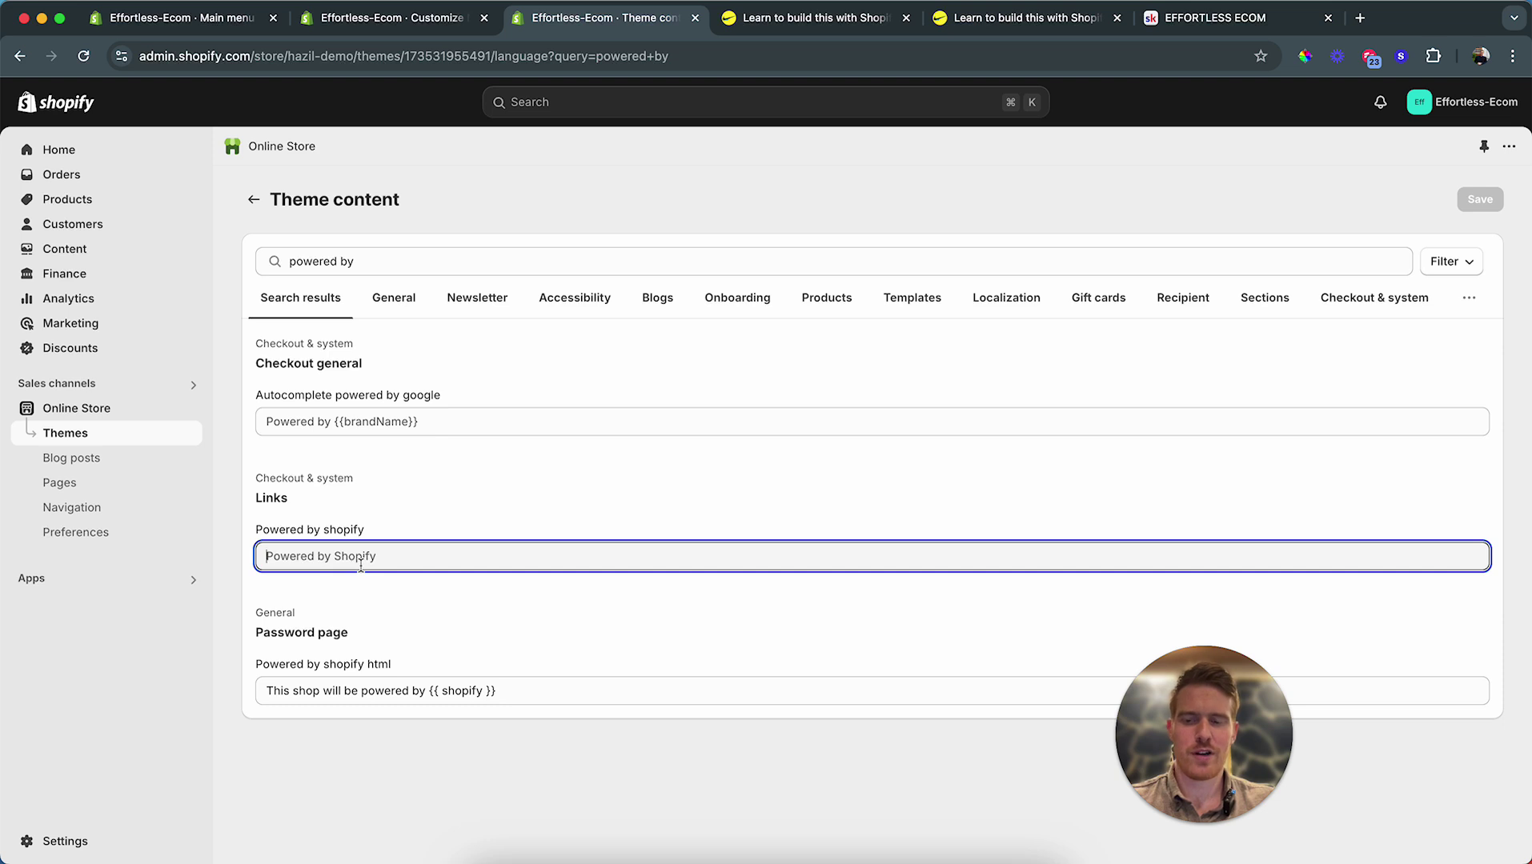
key(super+a)
key(BackSpace)
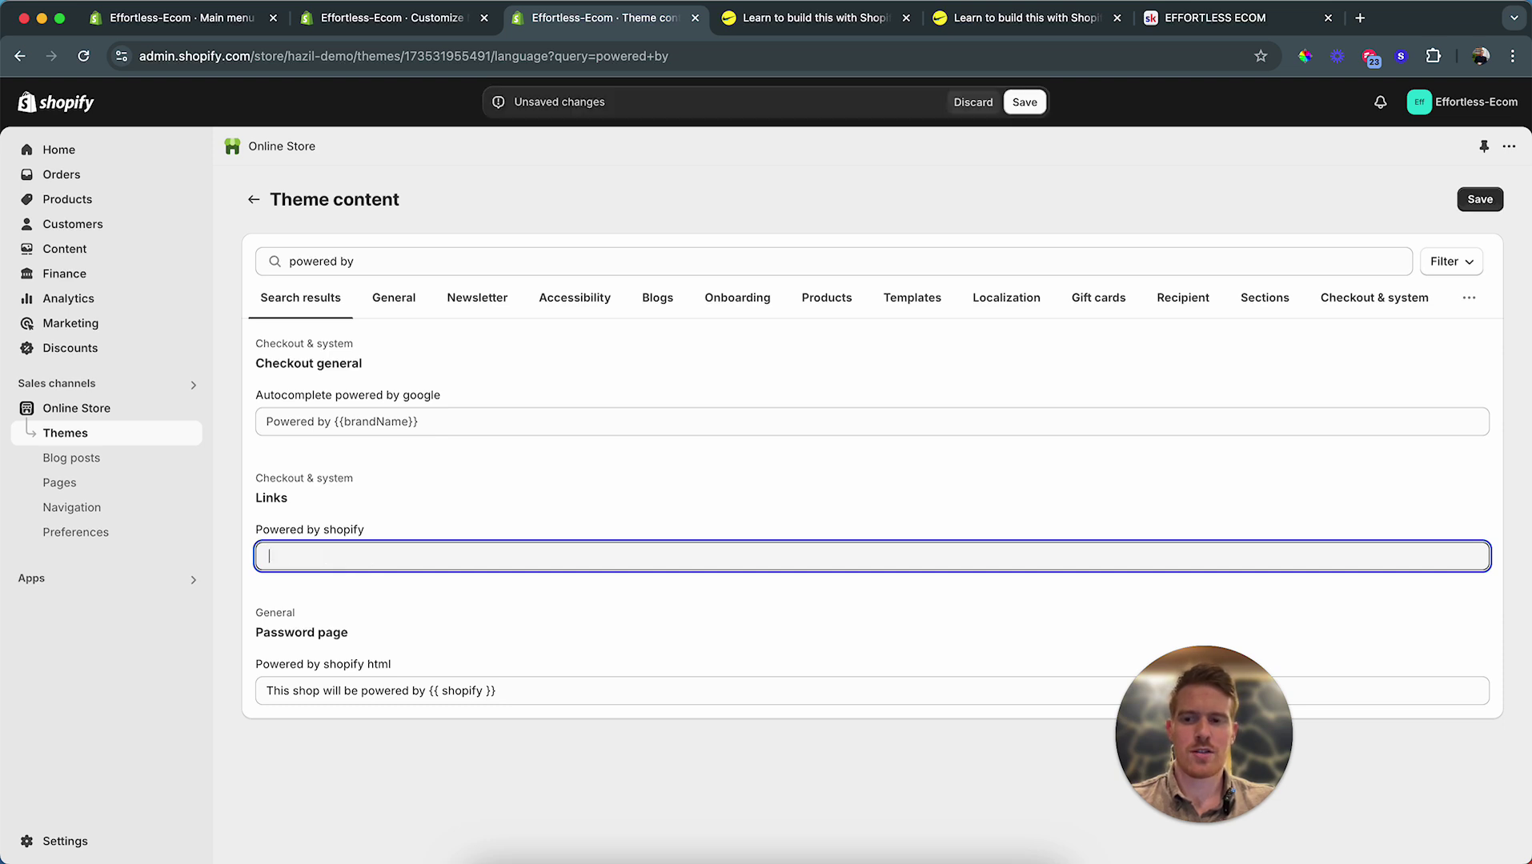
click(1478, 199)
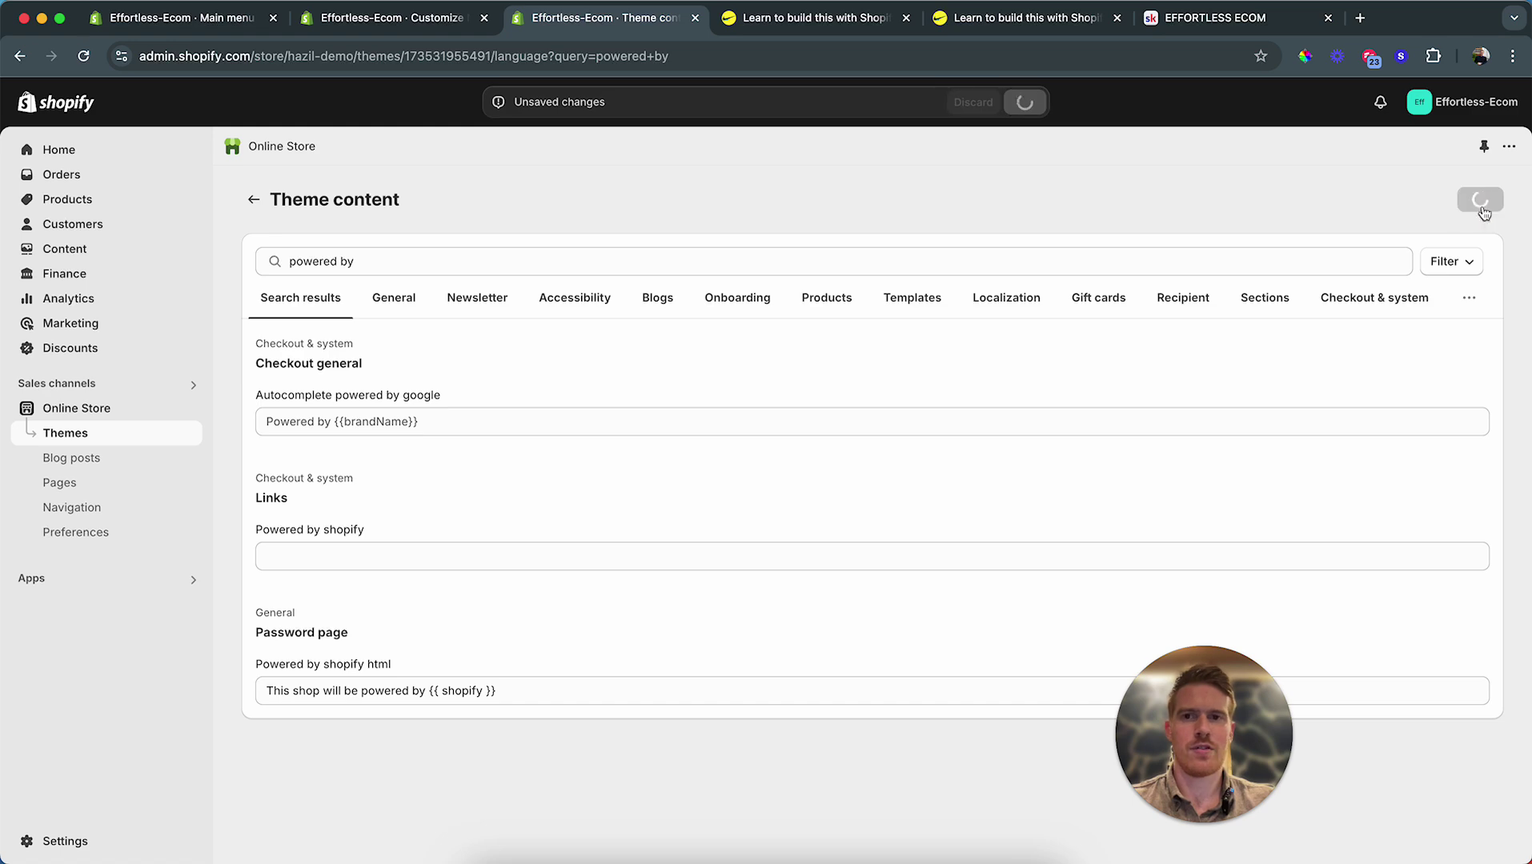
Step: Check the reference footer, then preview the draft theme without the preview bar and review its footer and home page
click(824, 30)
scroll(545, 612, down, 2)
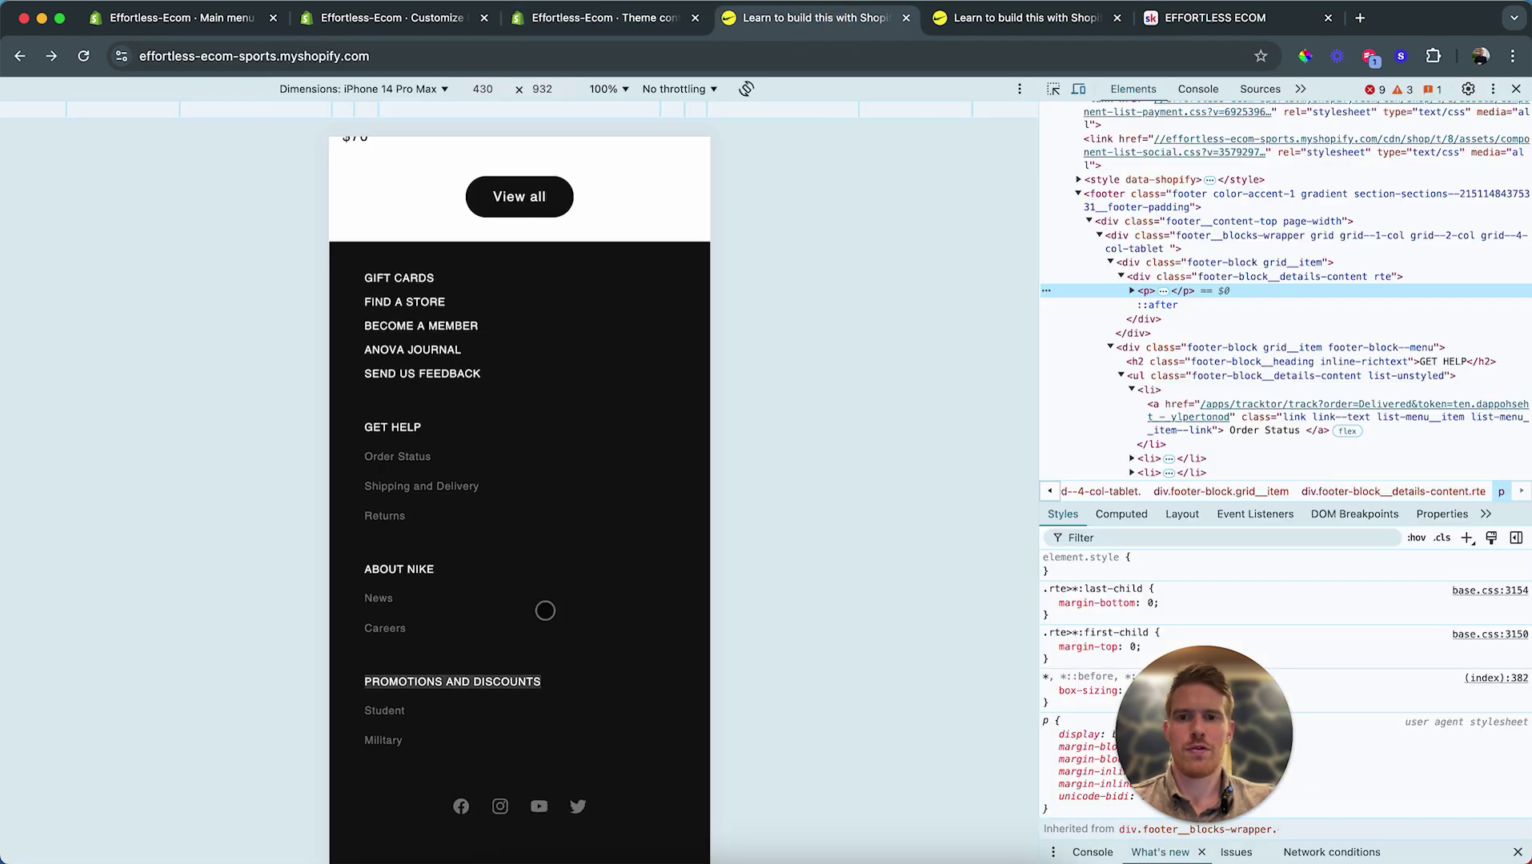
click(355, 16)
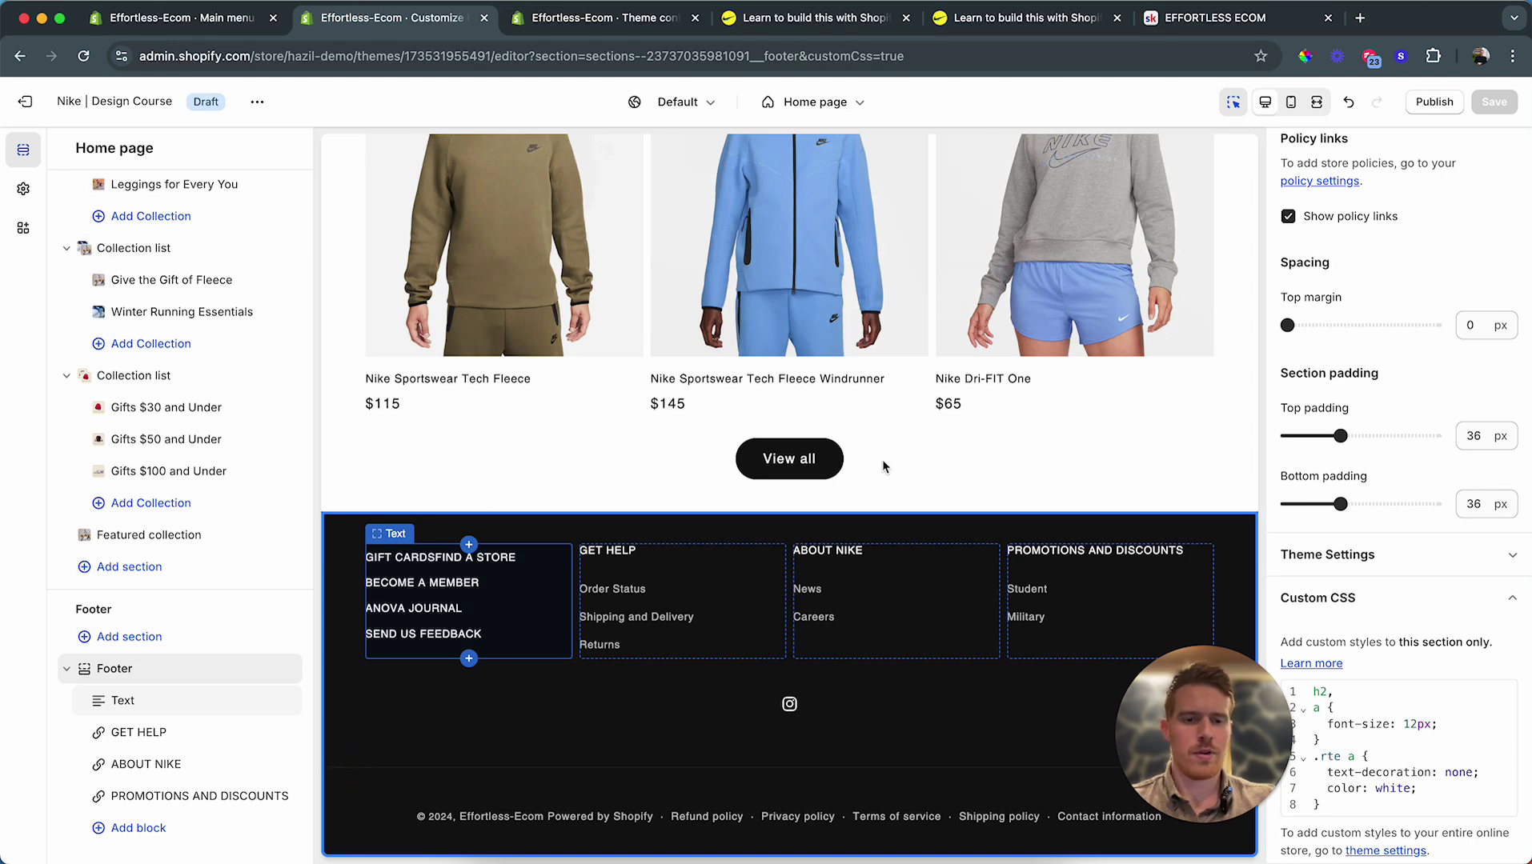
click(258, 102)
click(165, 269)
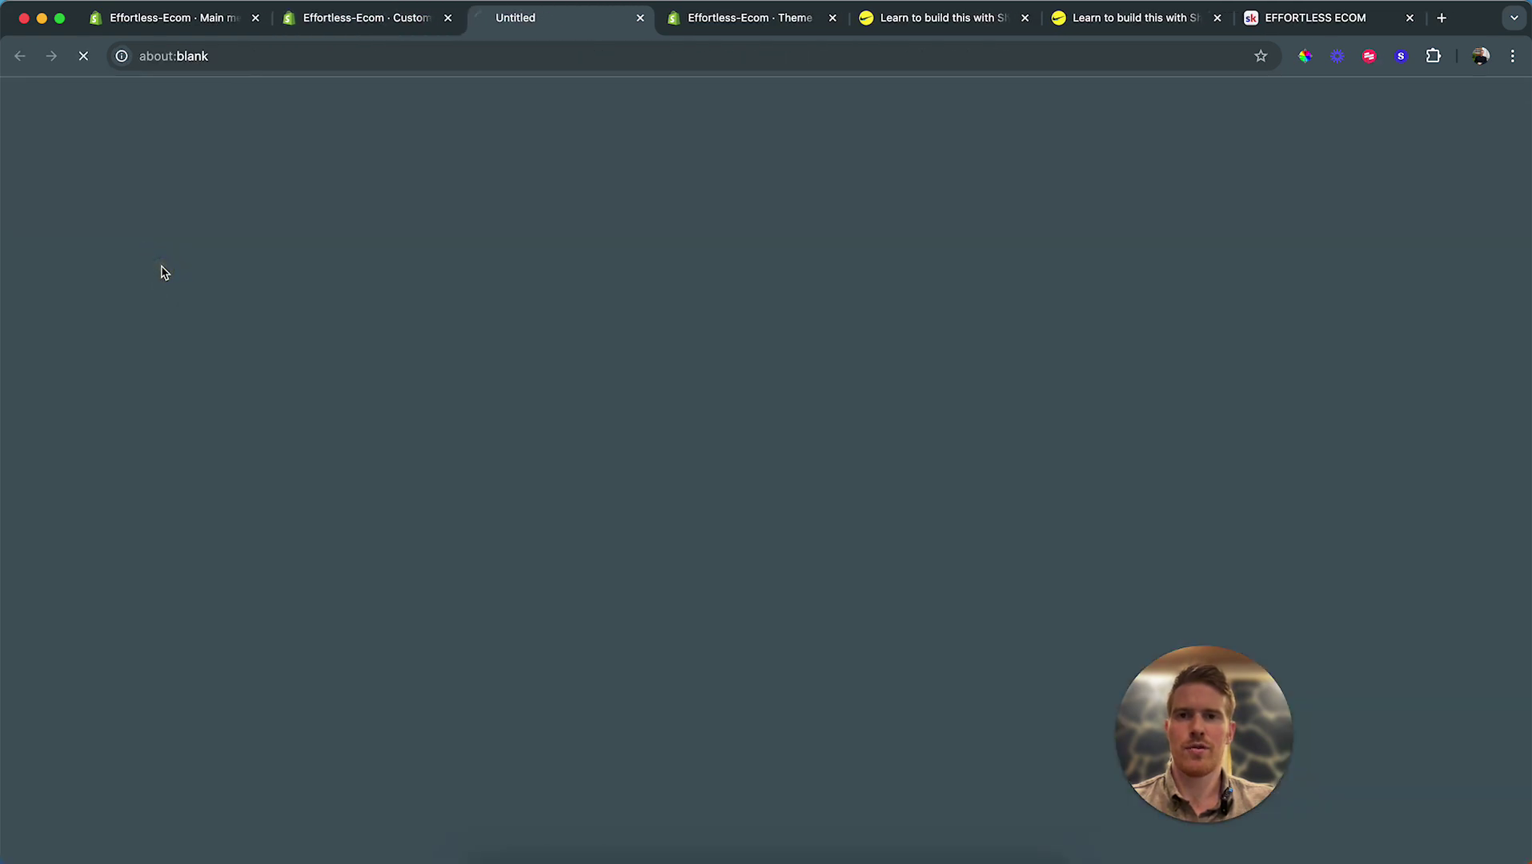
scroll(509, 331, down, 15)
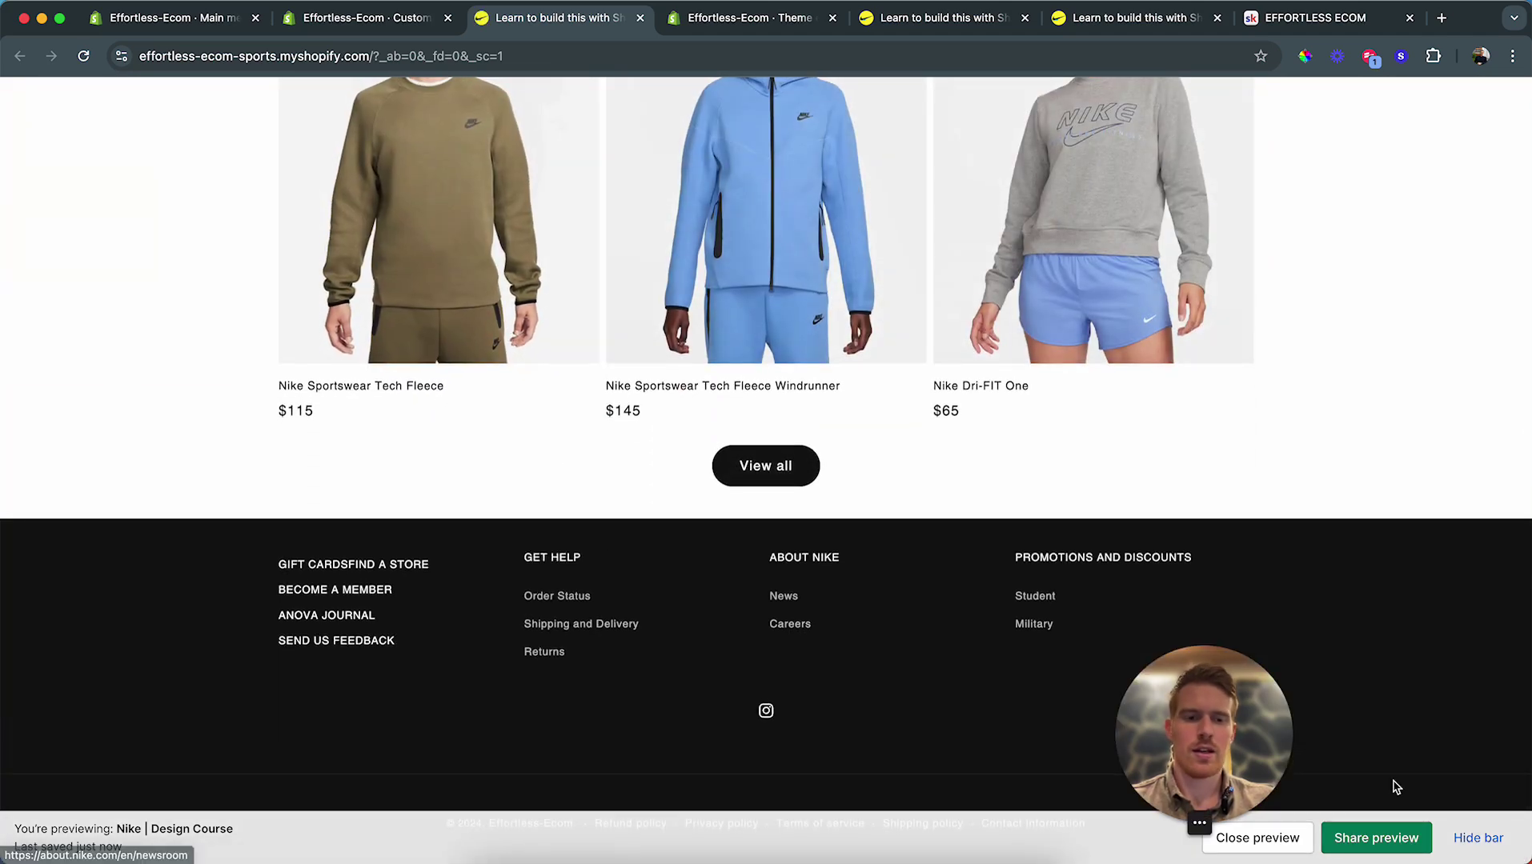
click(1477, 838)
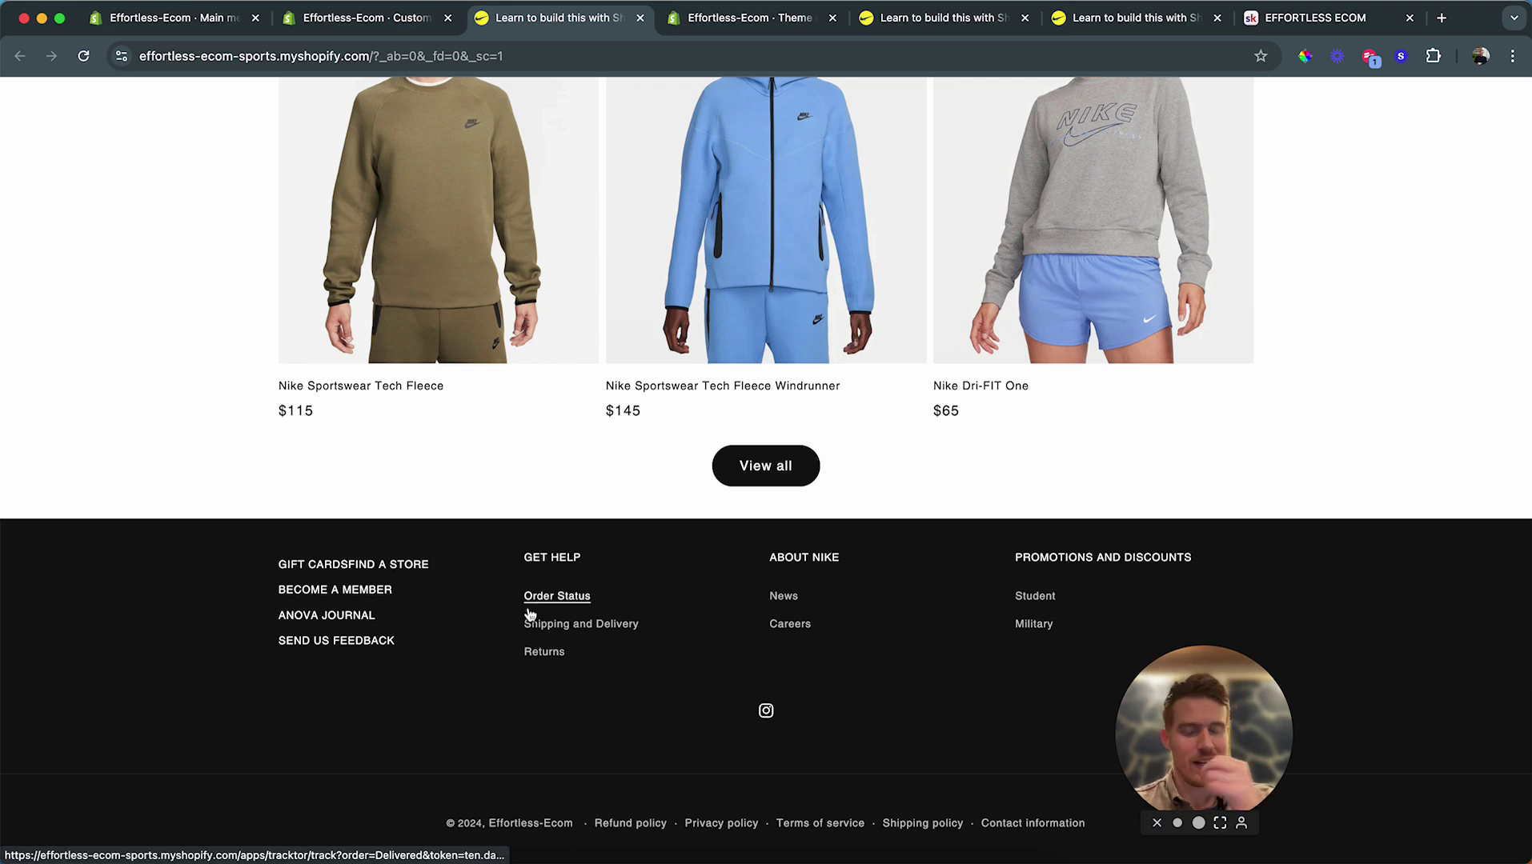
scroll(674, 343, up, 1)
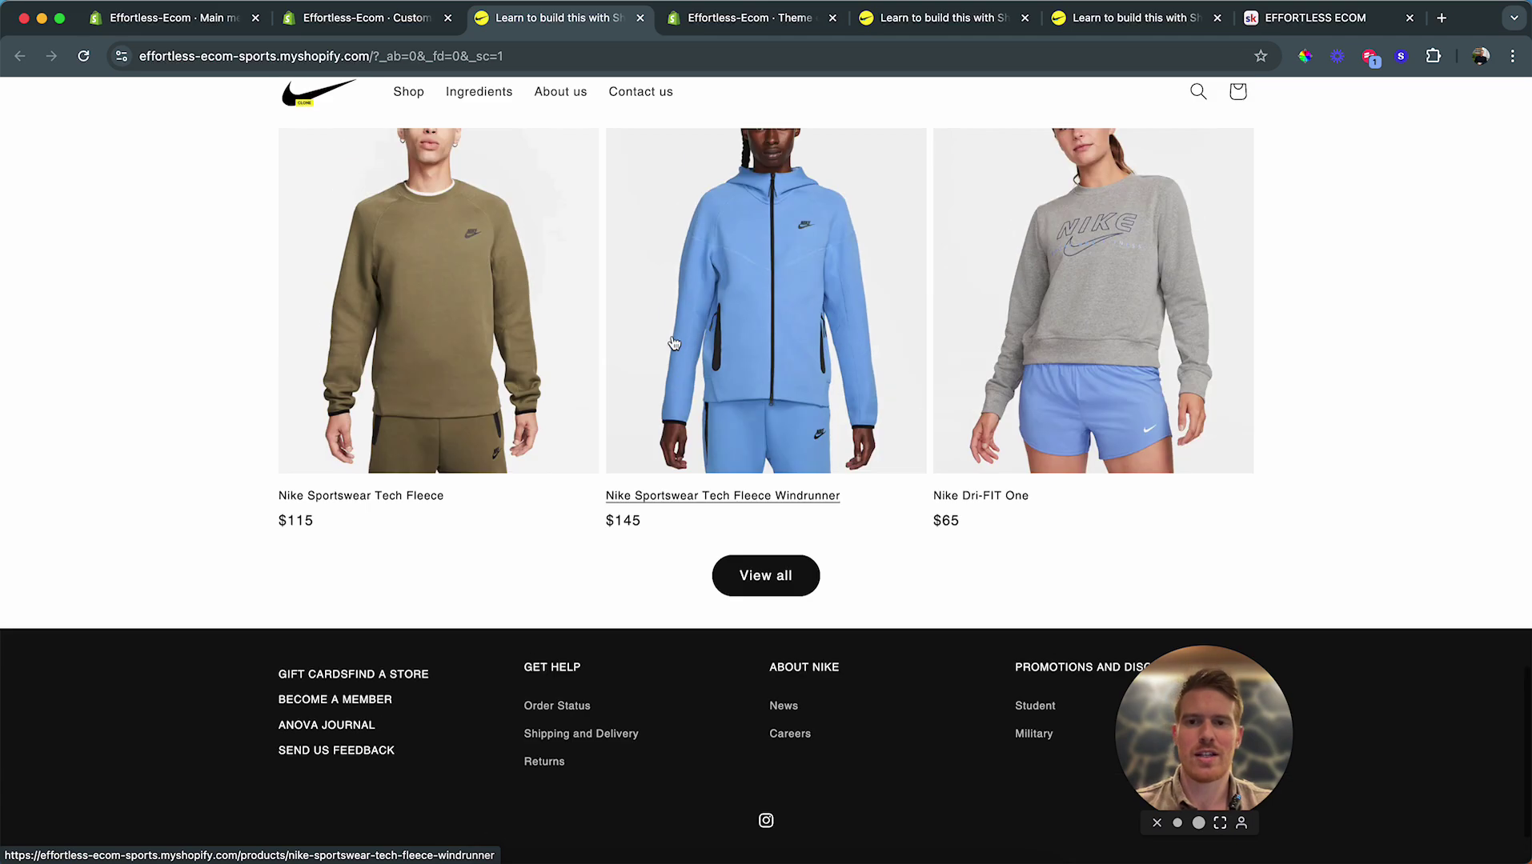
scroll(673, 343, up, 15)
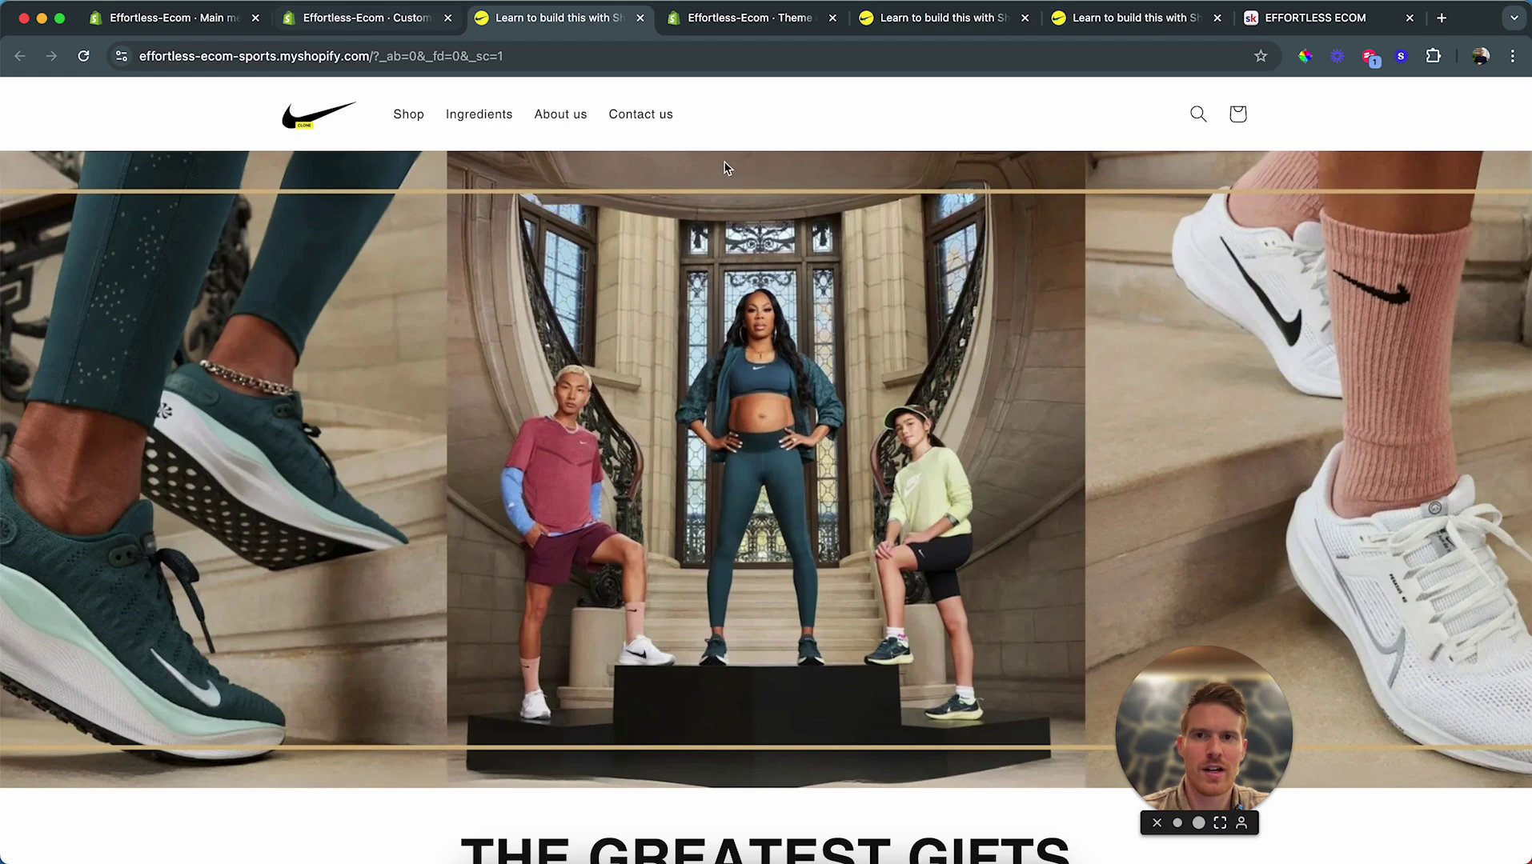
Step: Change the header section's menu from the theme editor to the menu named Header and save the theme
click(363, 16)
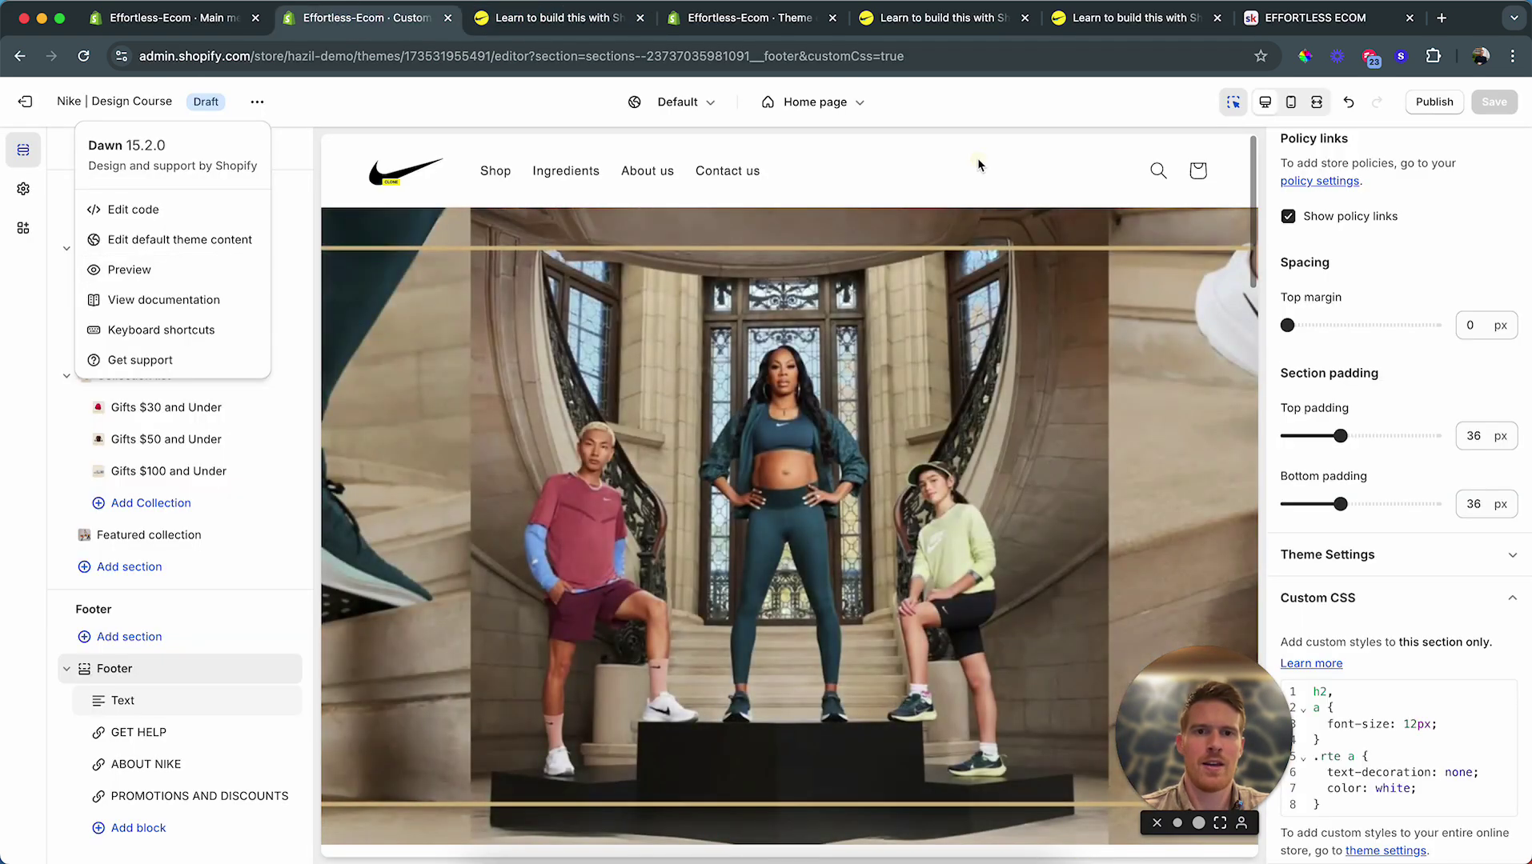
click(978, 164)
scroll(1403, 236, up, 5)
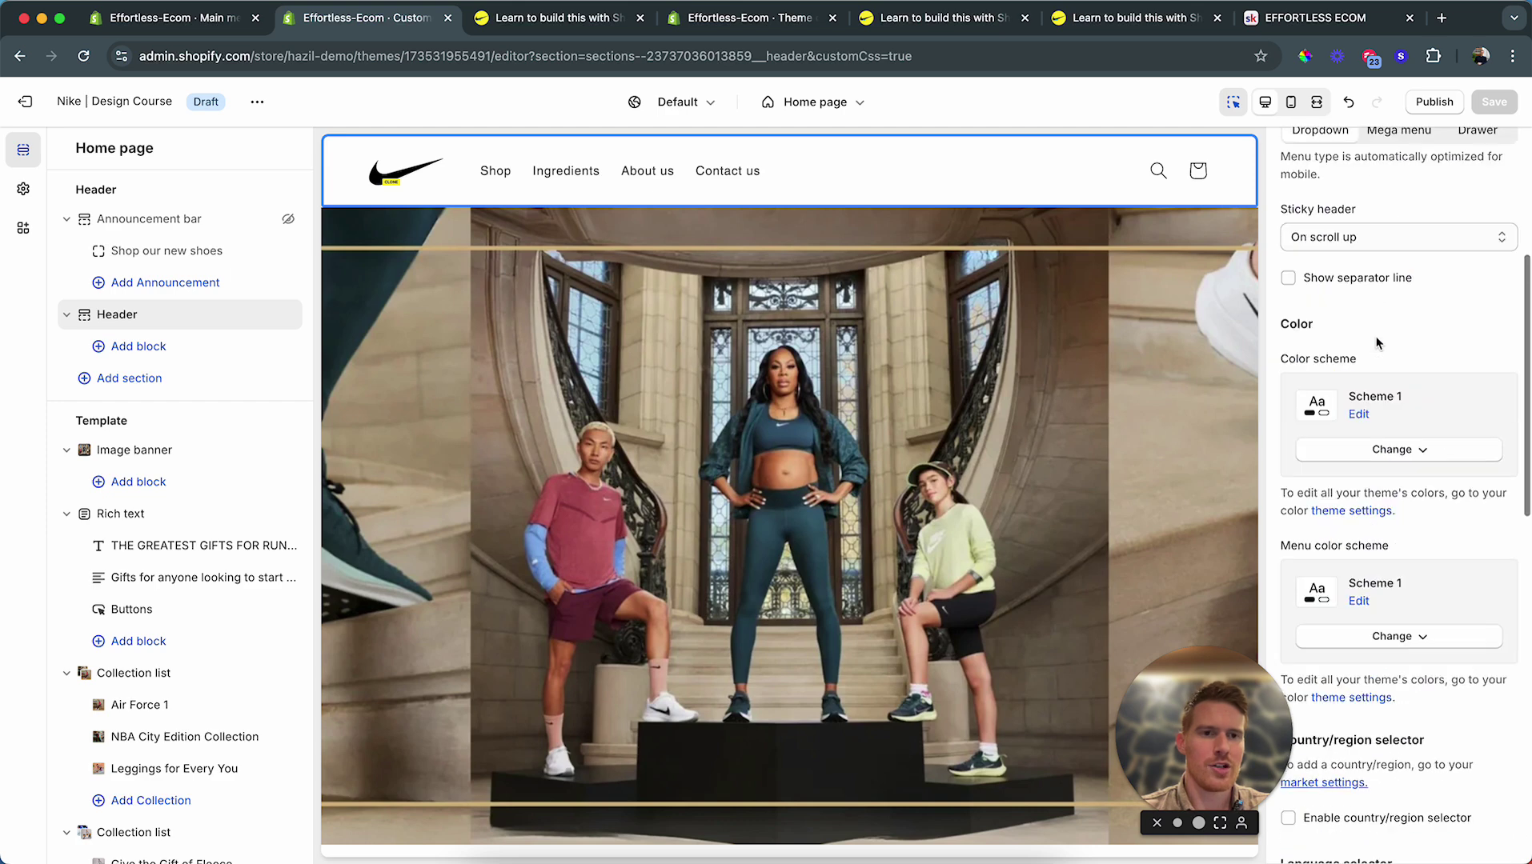
scroll(1383, 453, up, 5)
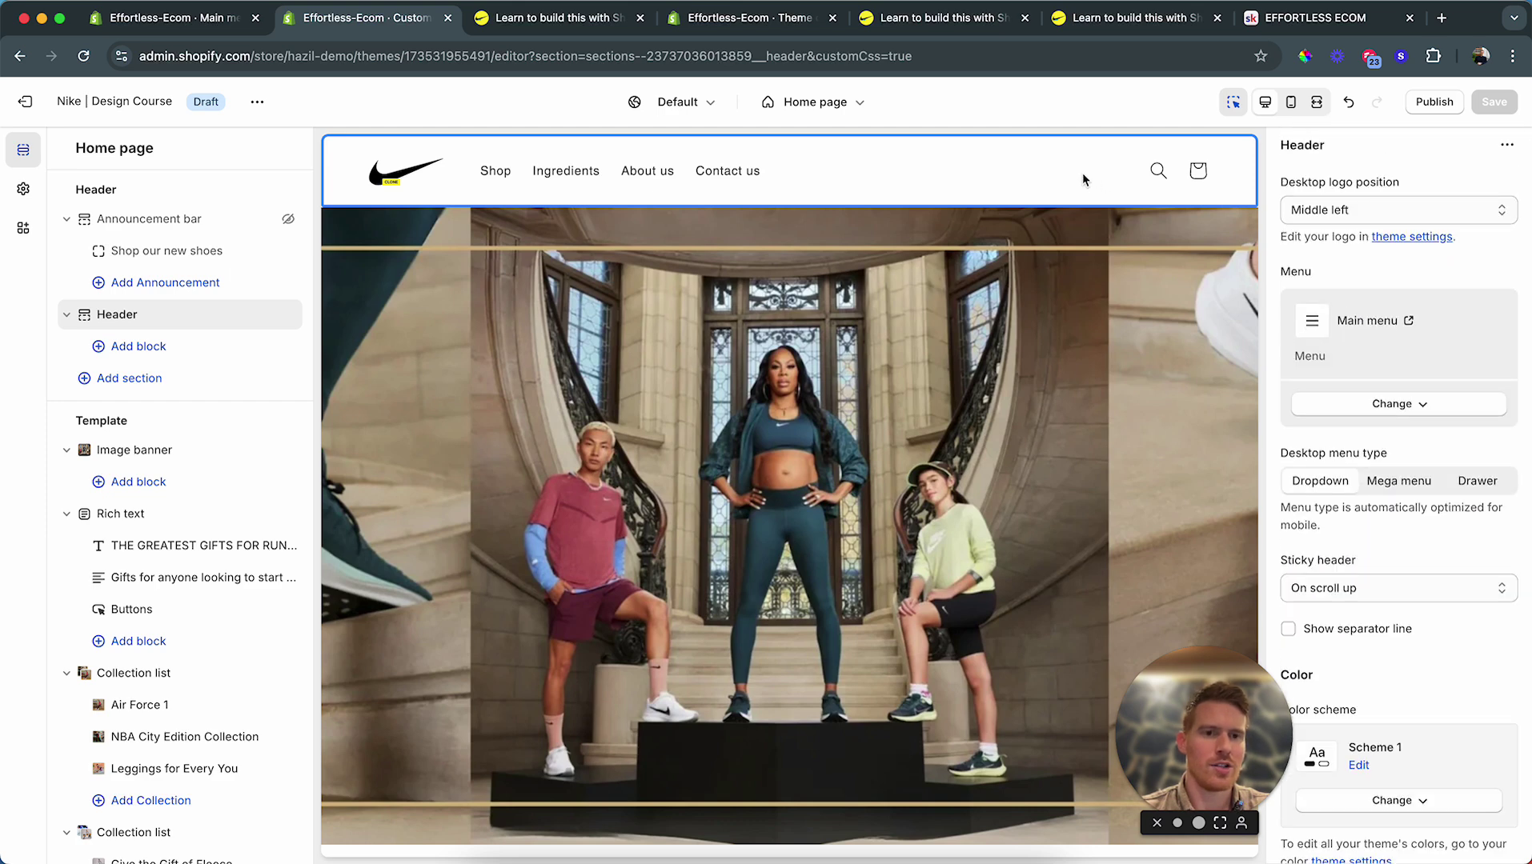
click(1403, 406)
click(1391, 437)
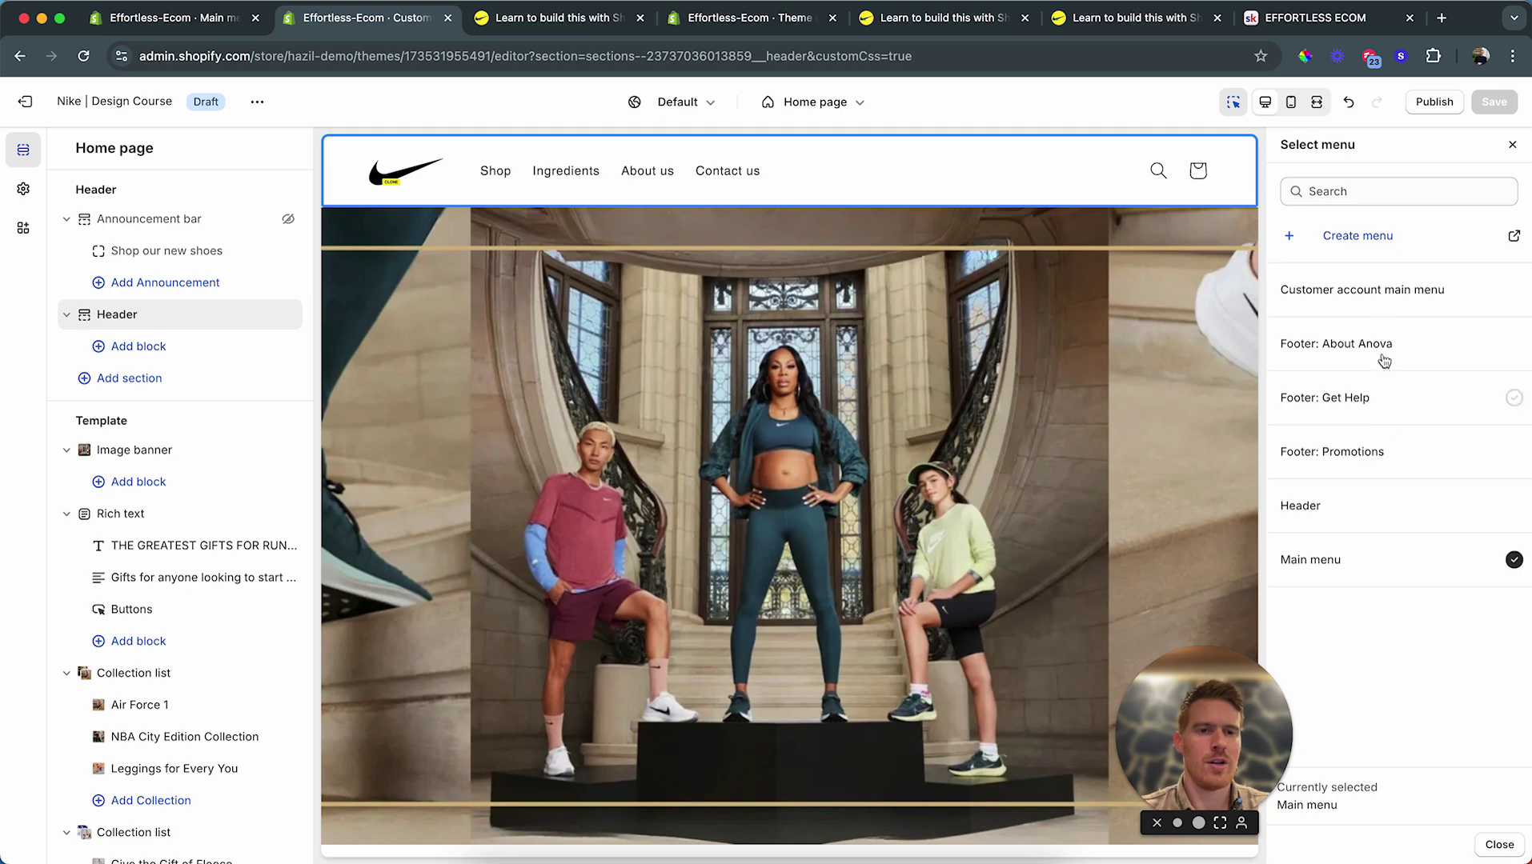
click(1313, 511)
click(1493, 101)
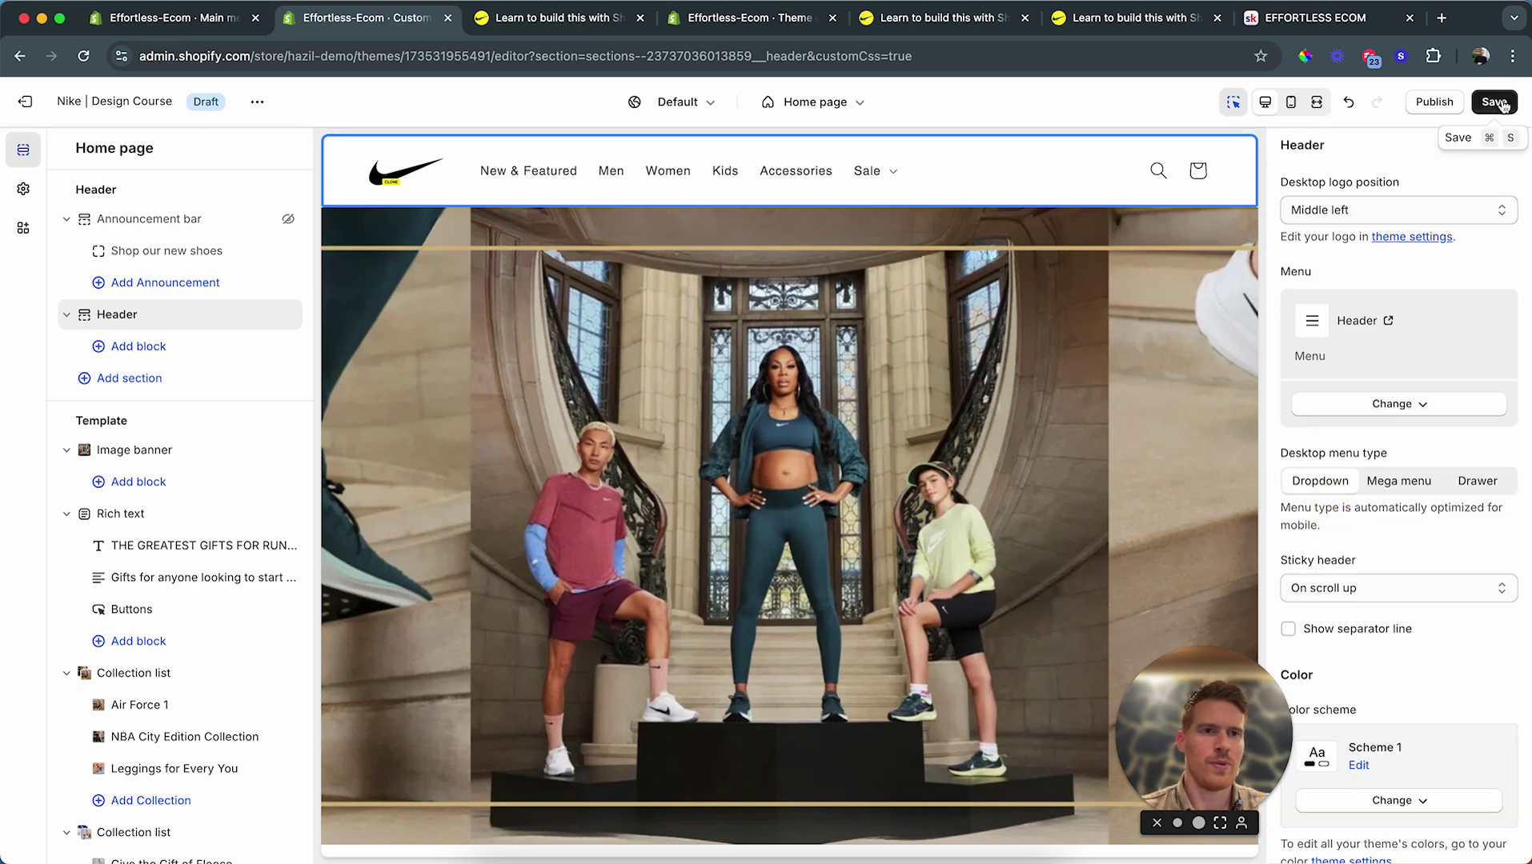
scroll(1396, 652, down, 8)
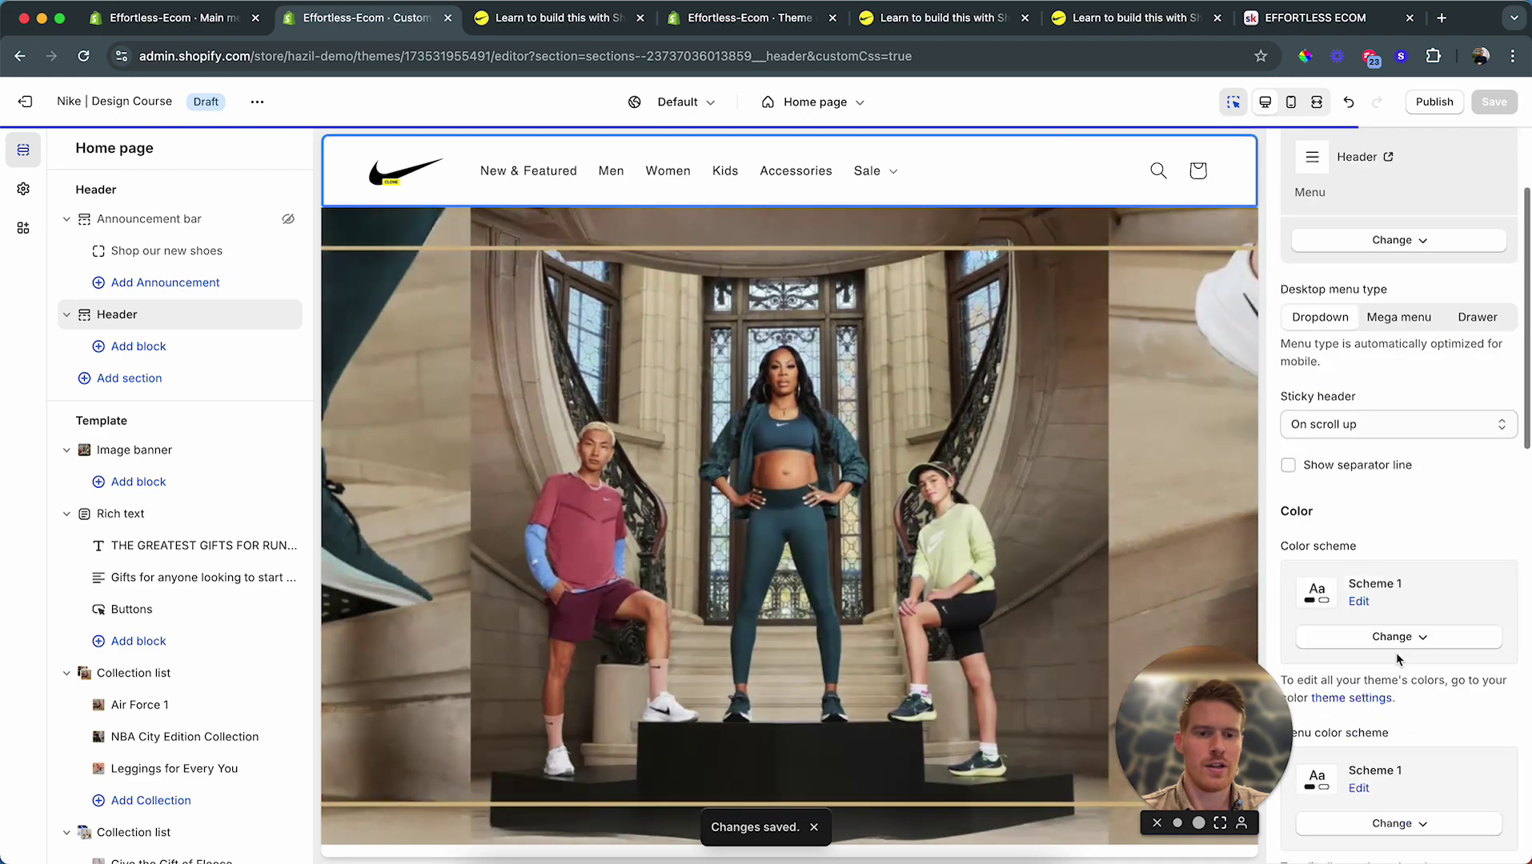
Step: Open the header section's custom CSS for editing and check the reference store's mobile navigation menu
scroll(1396, 652, down, 6)
click(1365, 743)
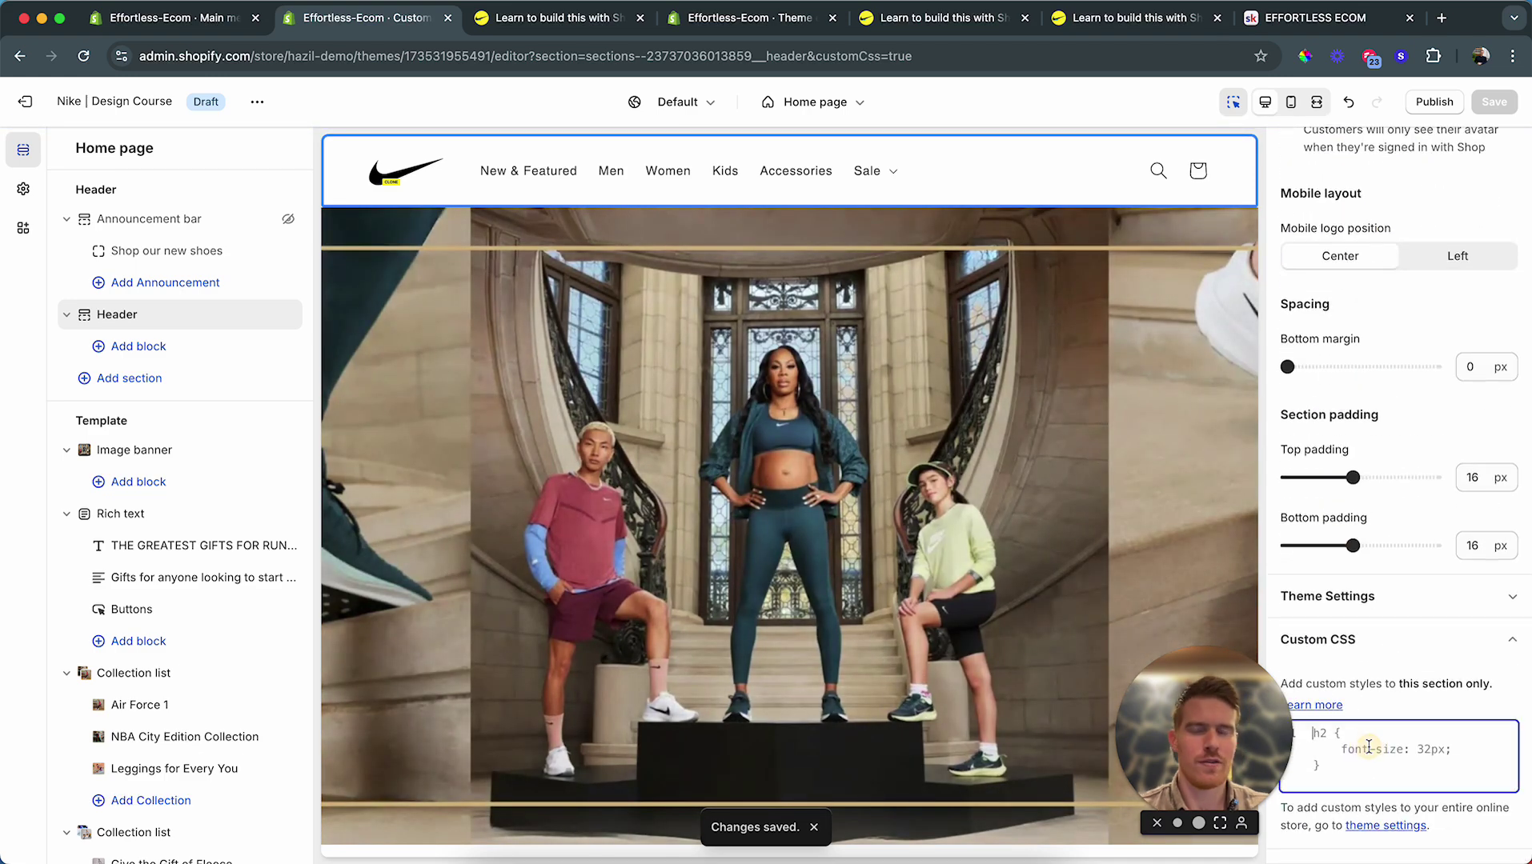
click(533, 24)
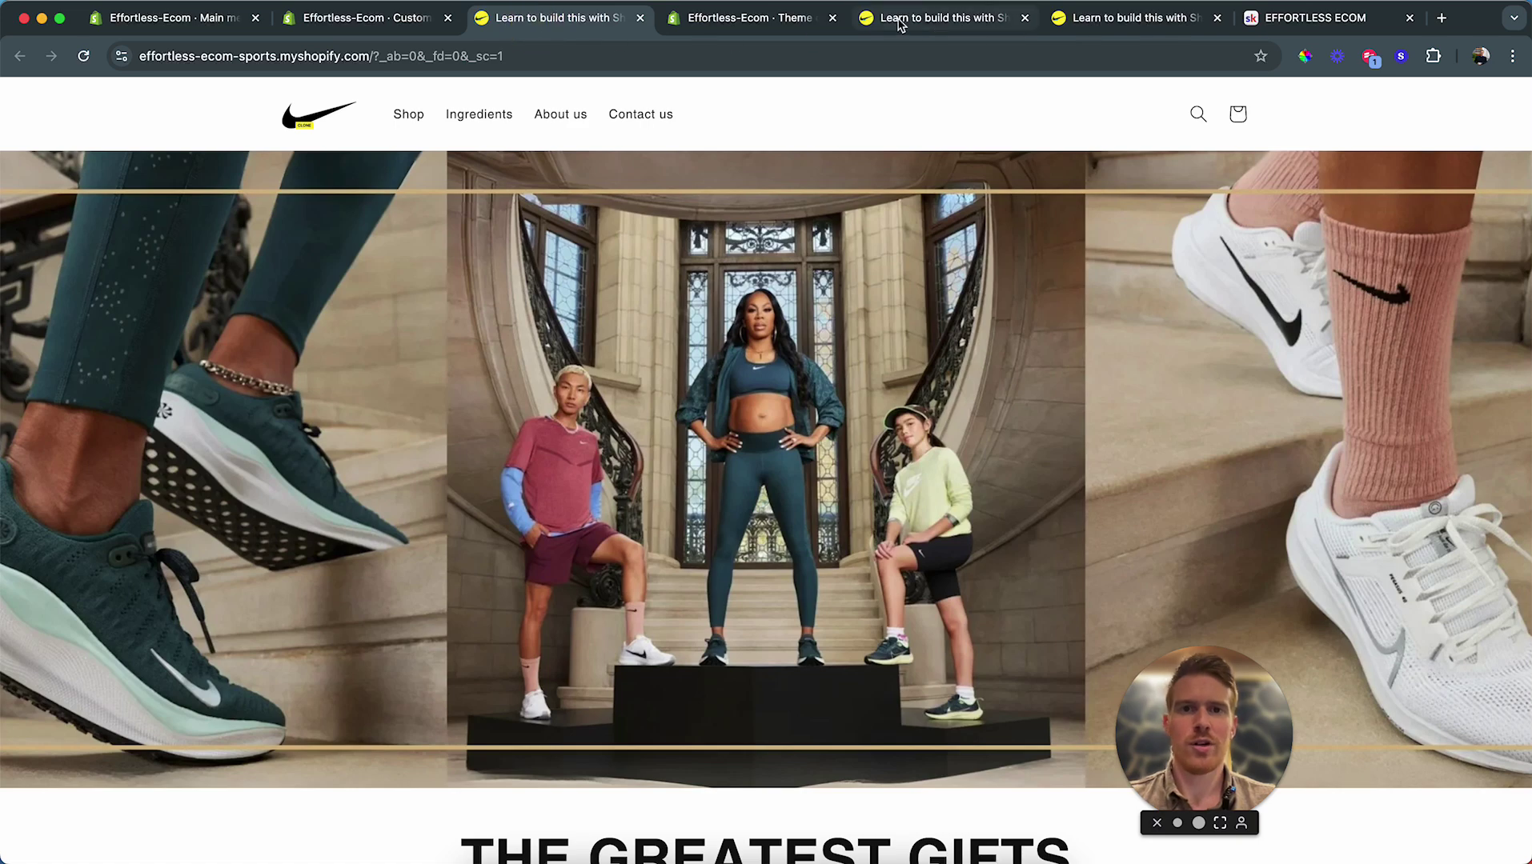
click(861, 24)
scroll(477, 336, up, 15)
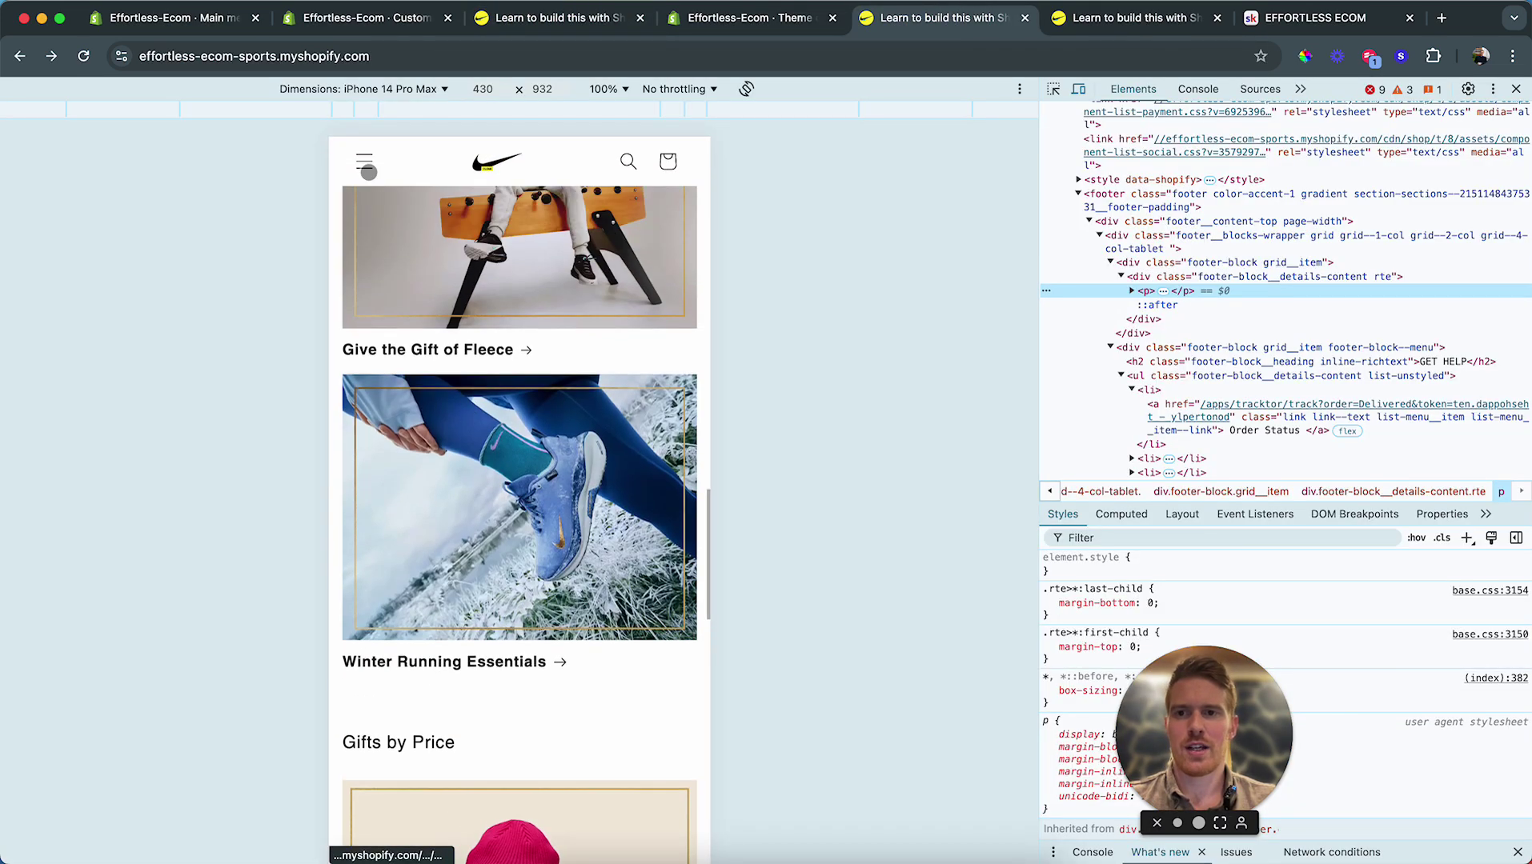
click(364, 161)
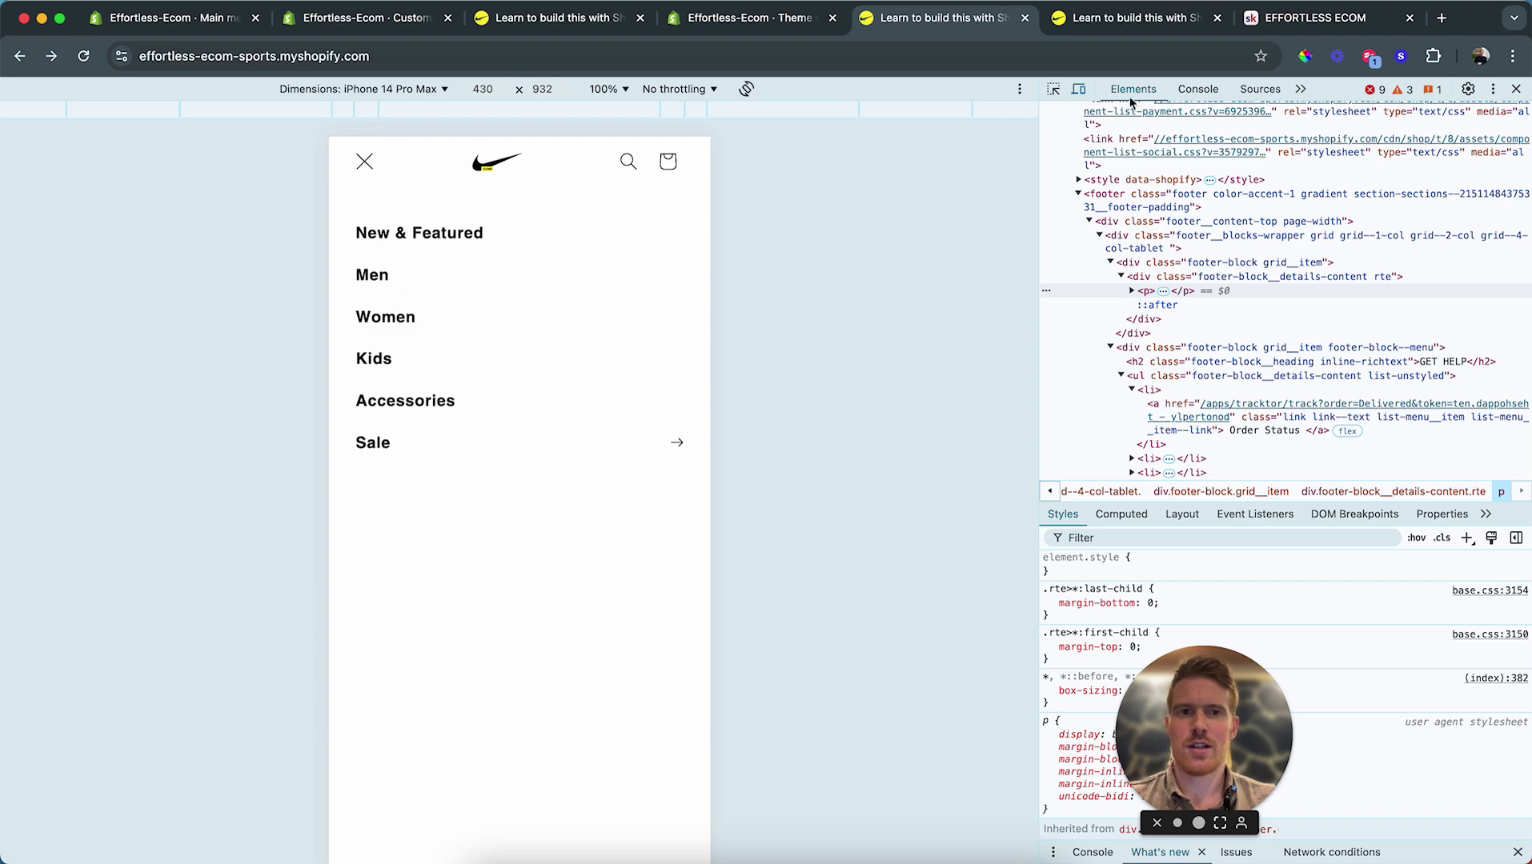
click(374, 18)
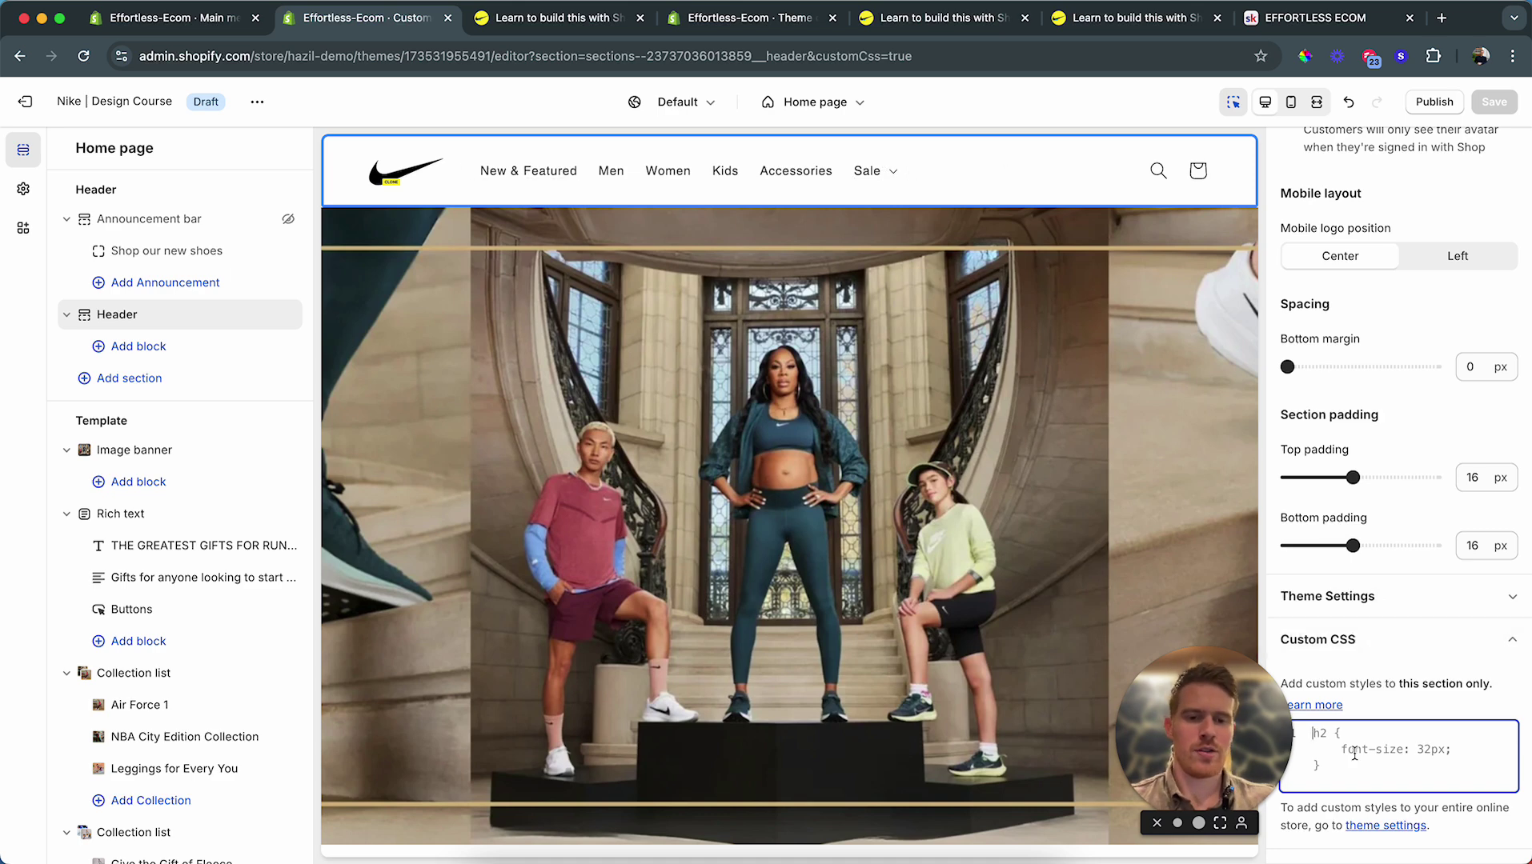
Step: Add a header custom CSS rule for a elements with font-weight: bold and color: #111
text(a {)
key(Return)
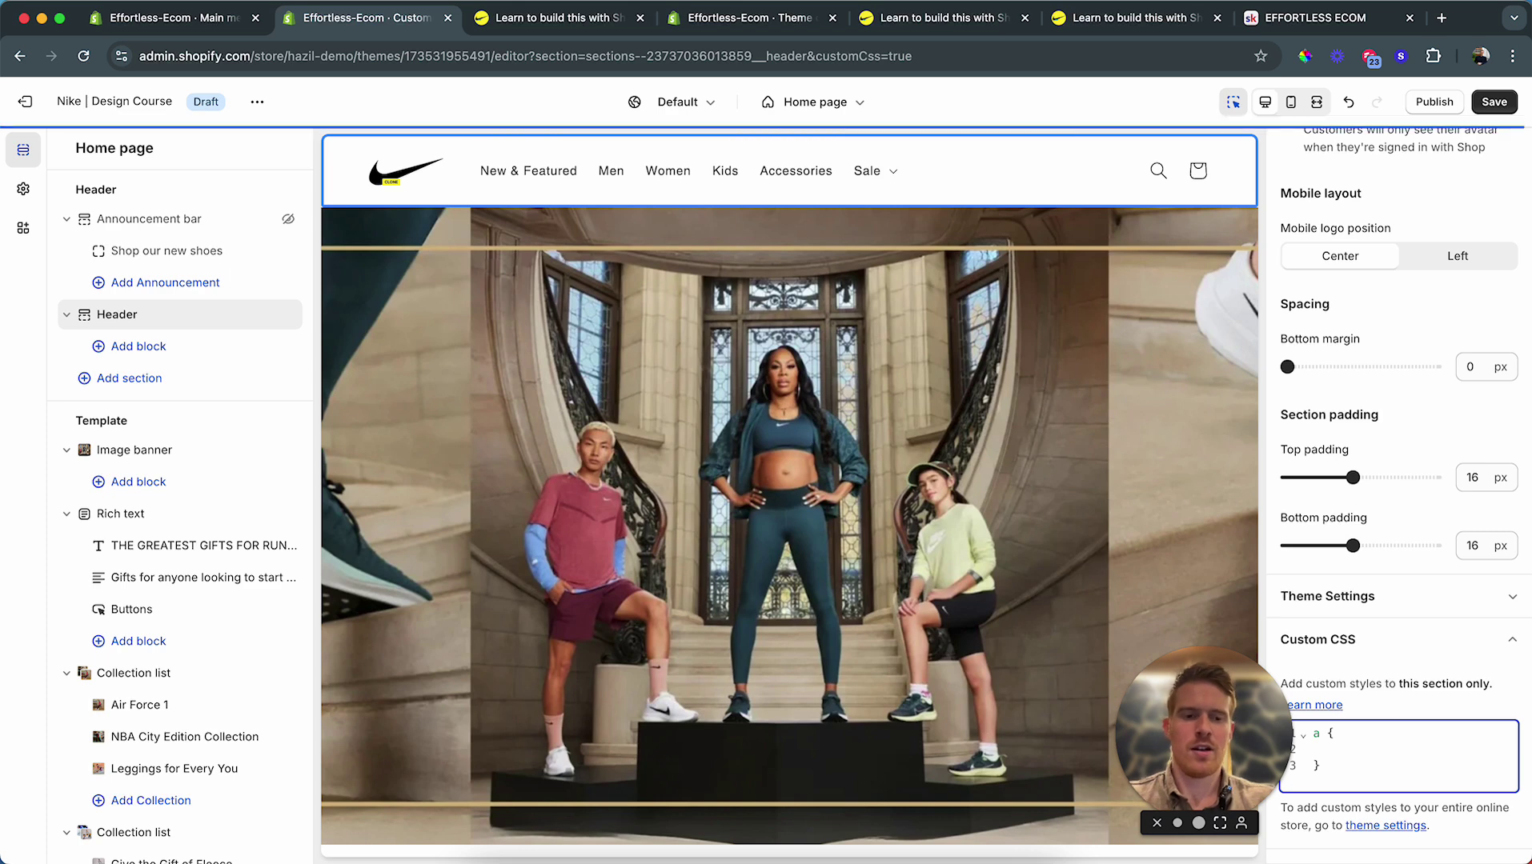
text(font-)
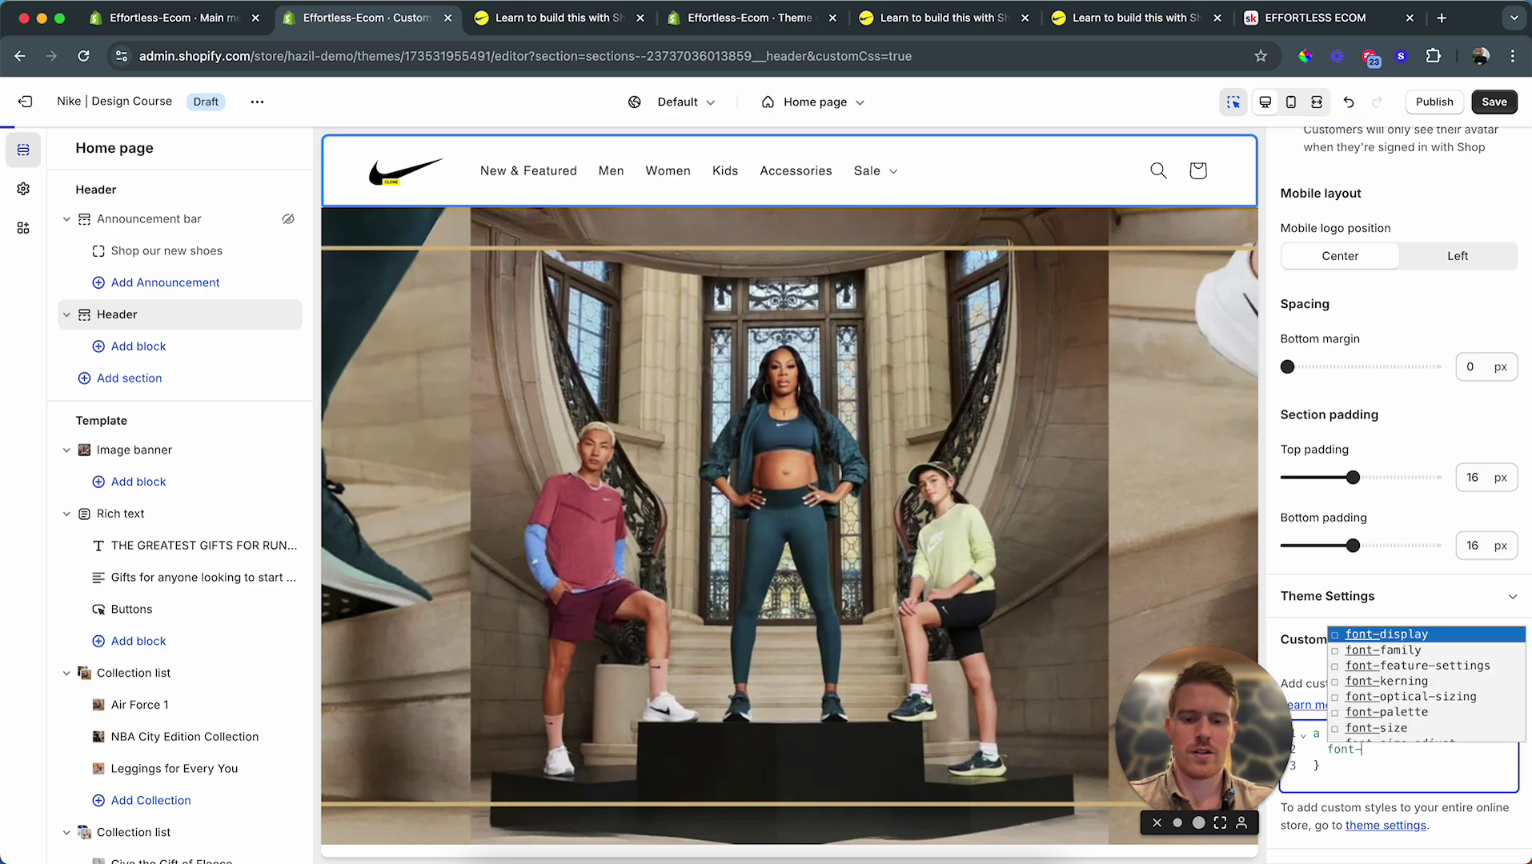
text(weight: bold;)
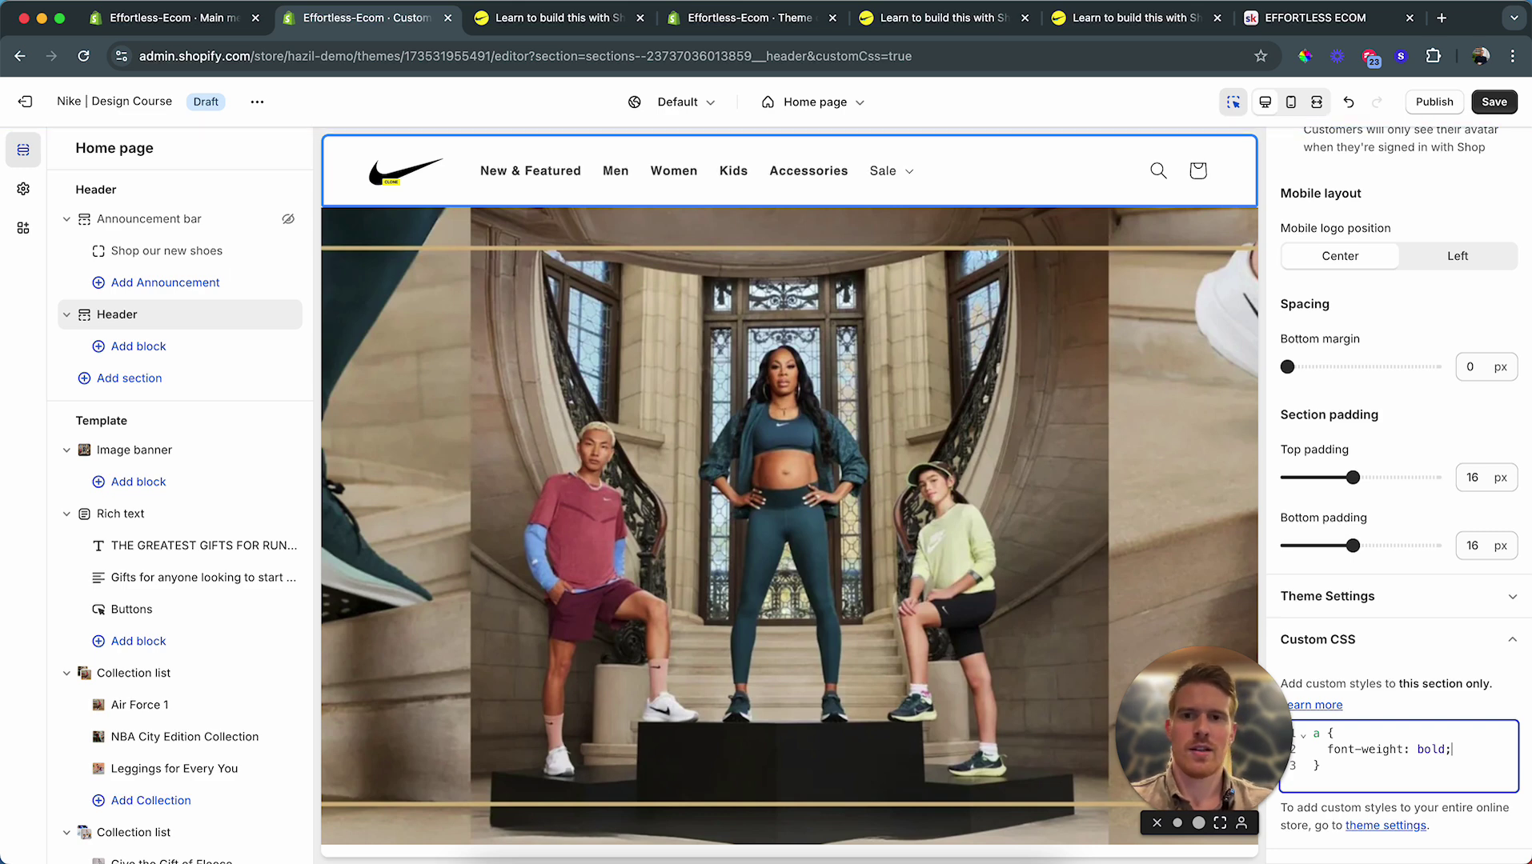
key(Return)
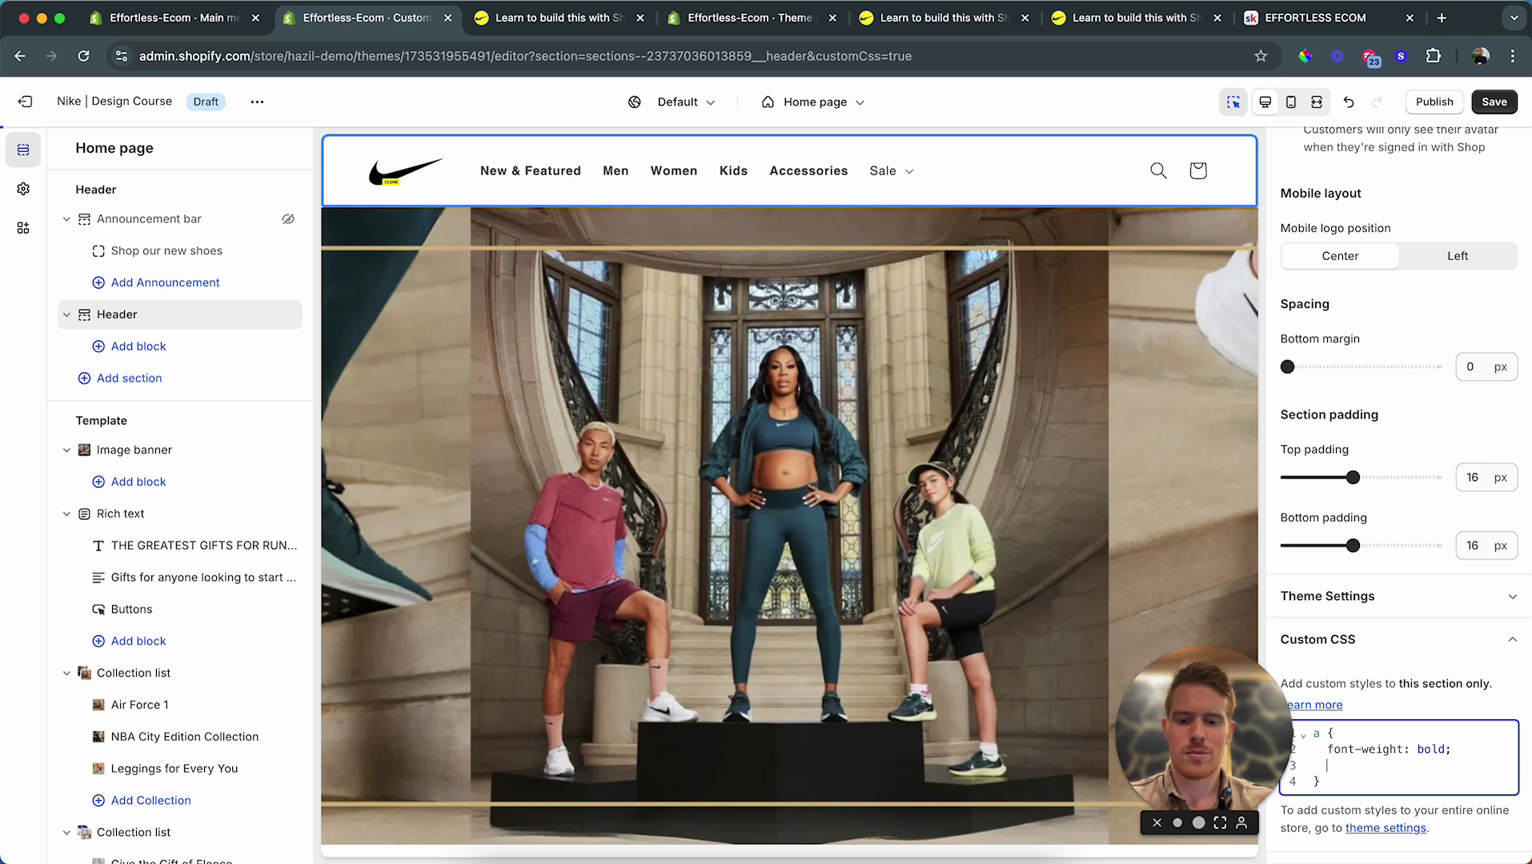
text(color: #111;)
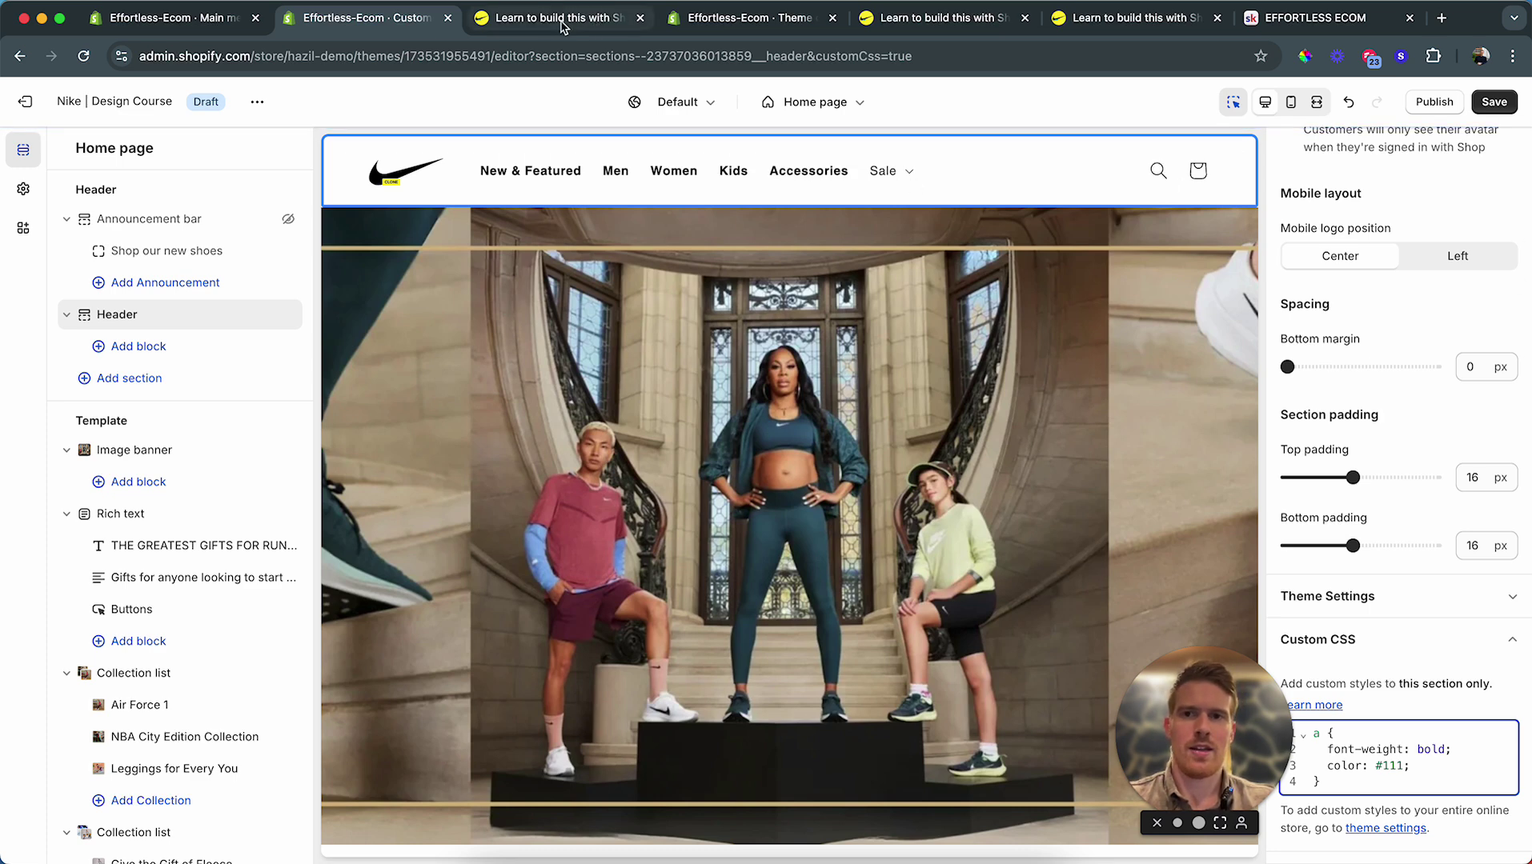
Step: Inspect the Sale item in the reference store's mobile menu to see which elements it uses, and return to the theme editor
click(558, 23)
click(944, 20)
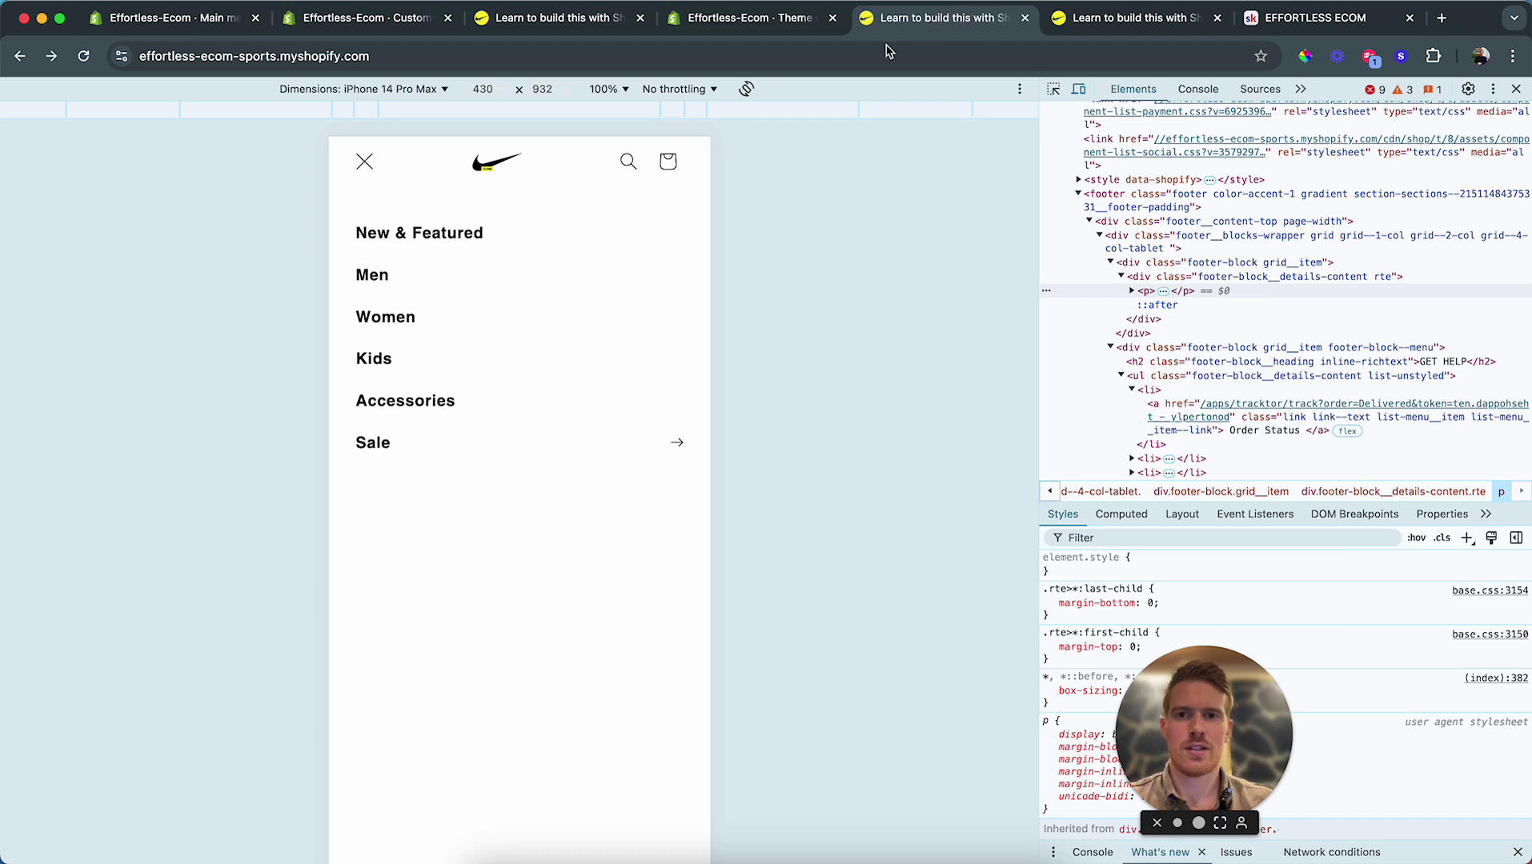
key(super+shift+c)
click(383, 441)
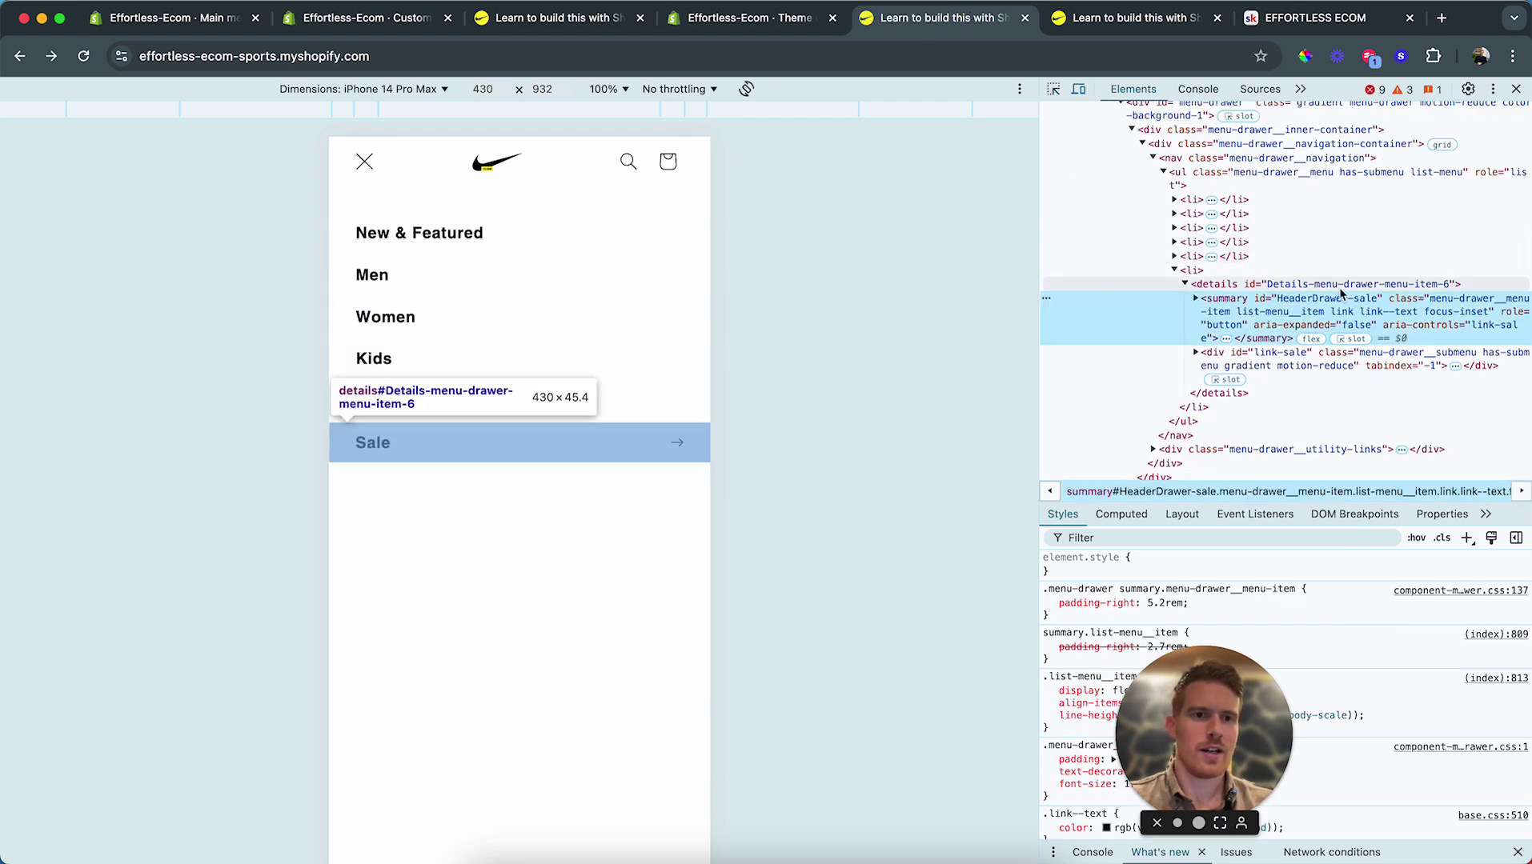
click(1281, 272)
click(400, 20)
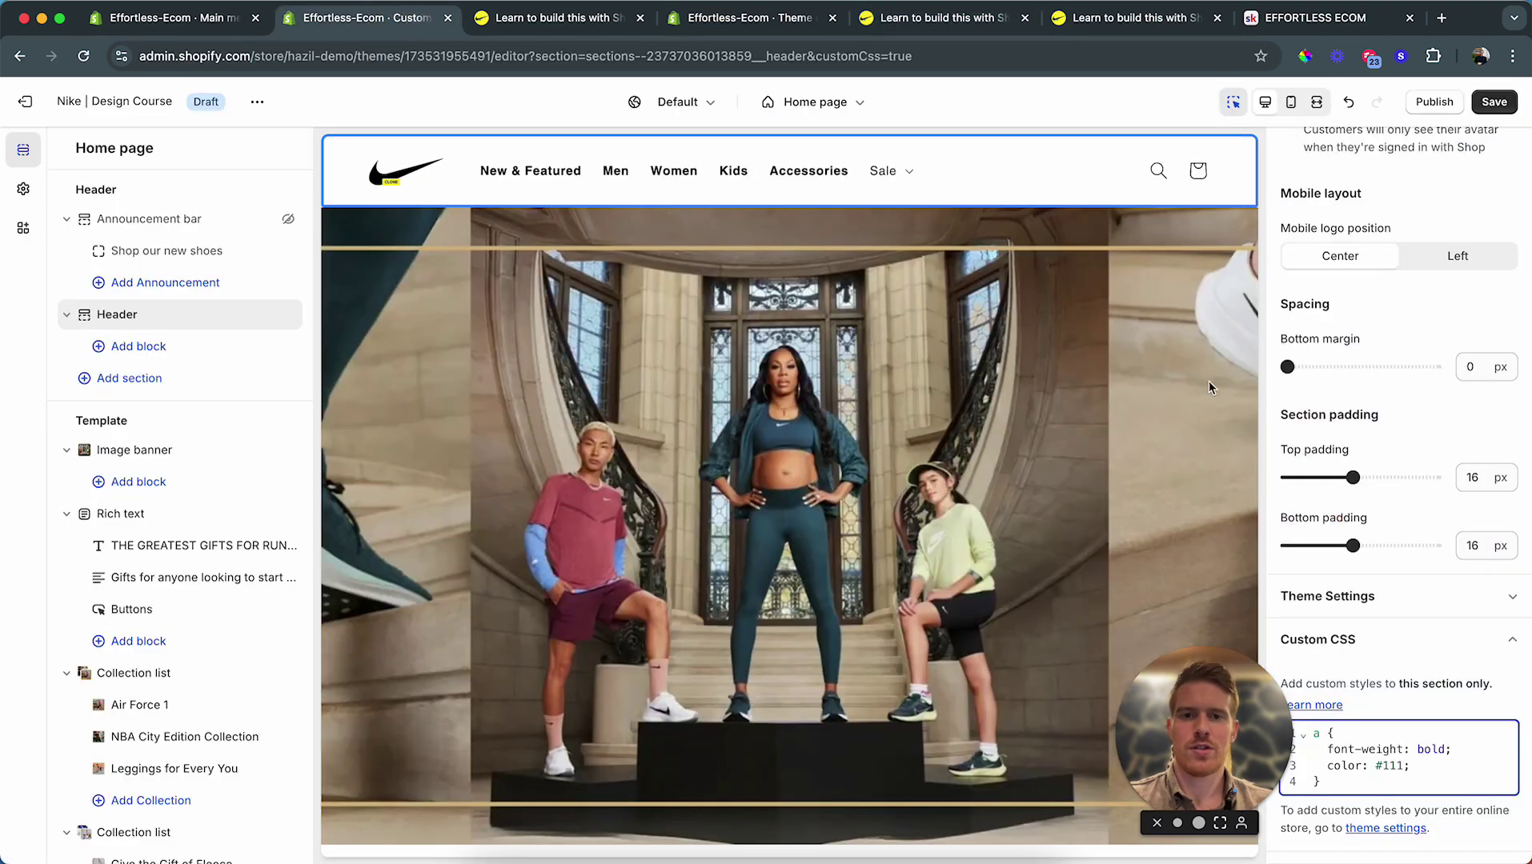
Step: Change the header CSS rule's selector to li and save the theme
key(Up)
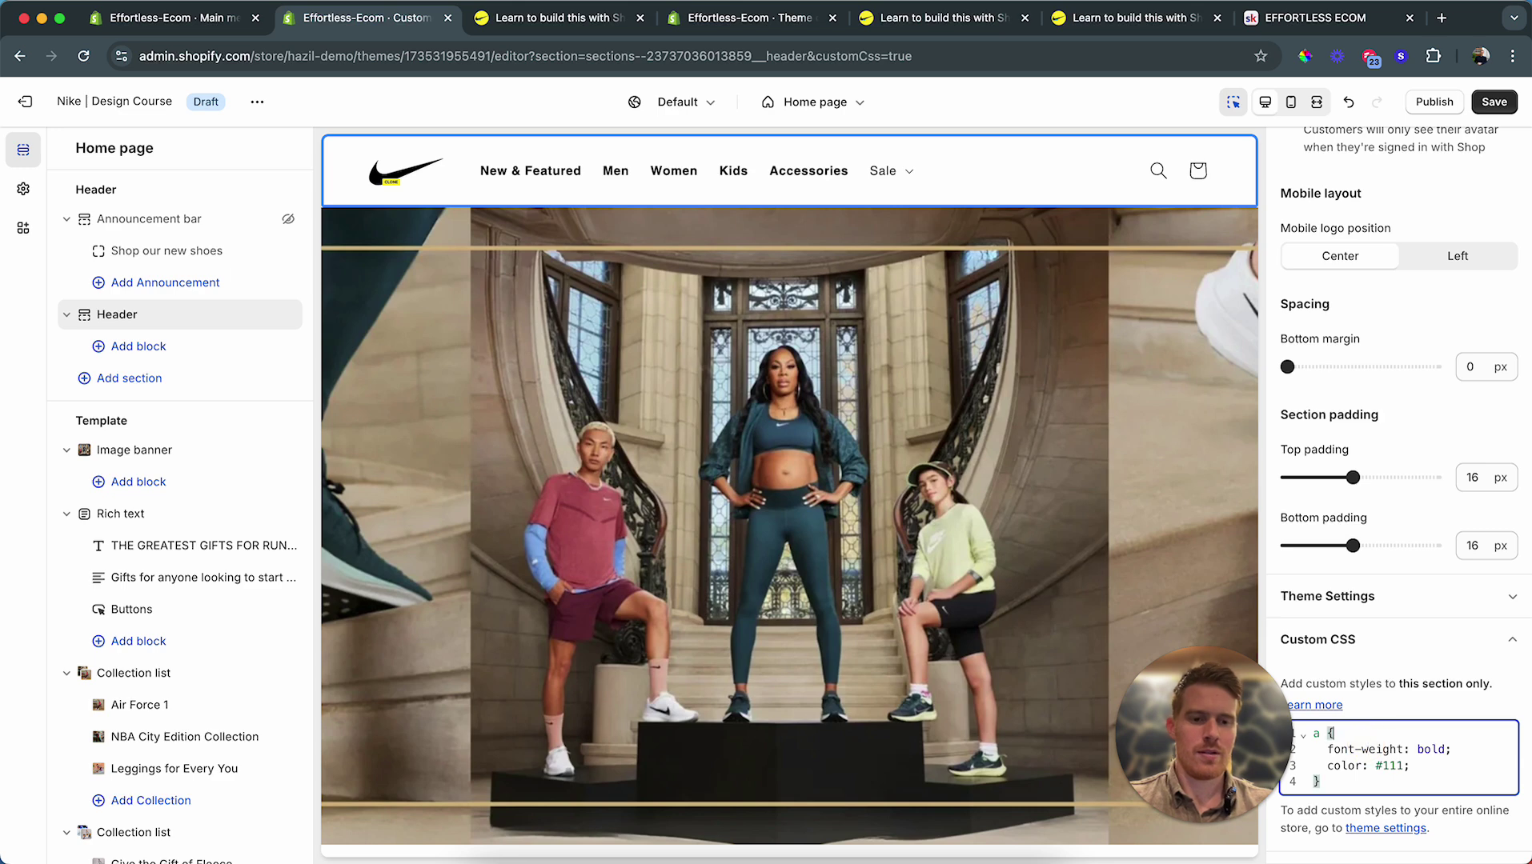
text(li{)
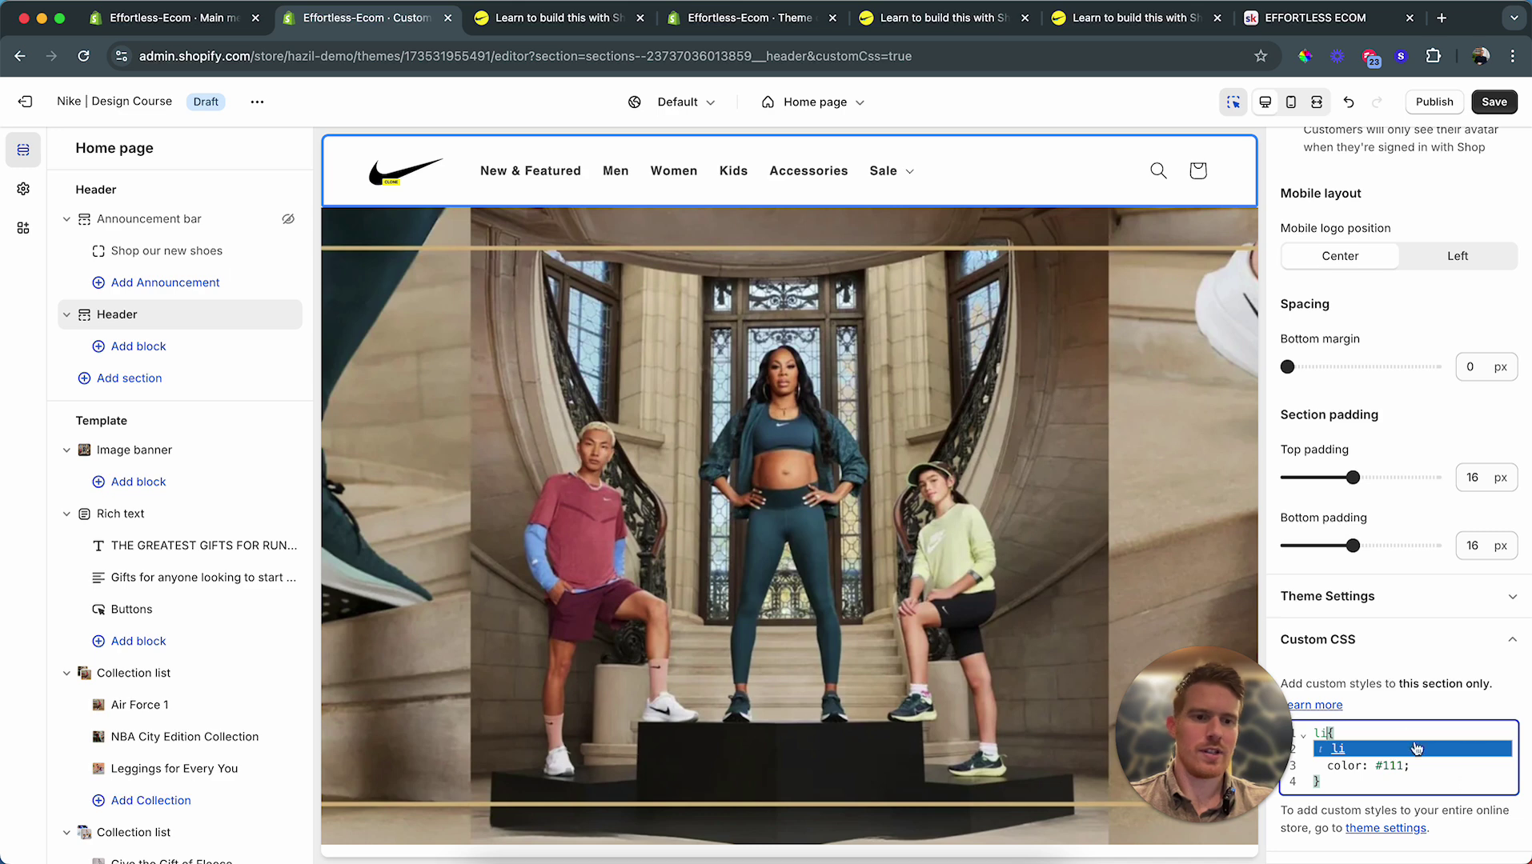
click(1414, 710)
click(1493, 102)
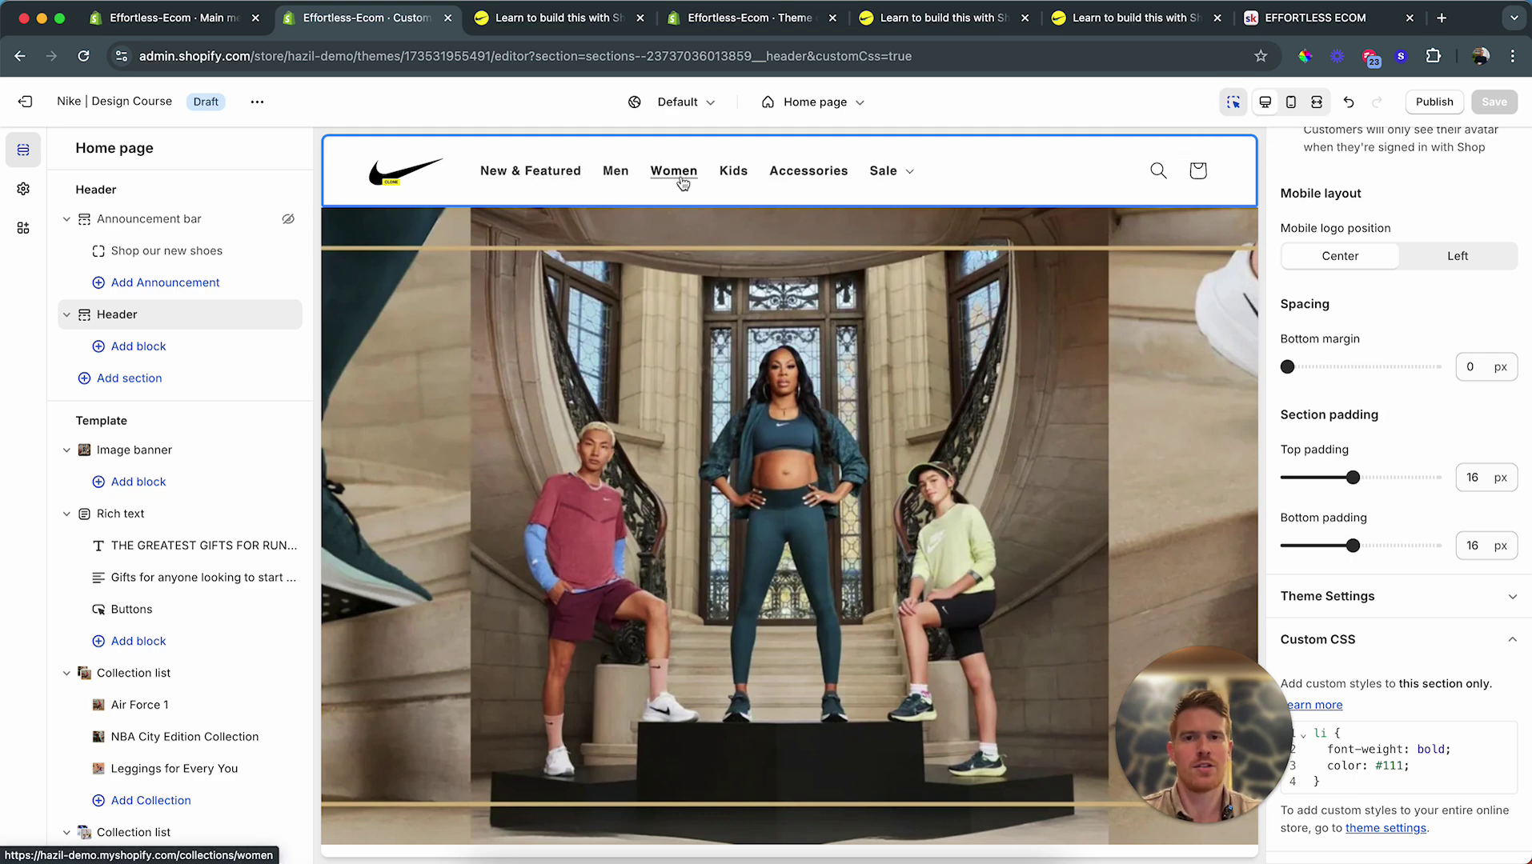
Step: Look through the theme editor's page templates, including those for Pages and Collections, without switching from the home page
click(854, 108)
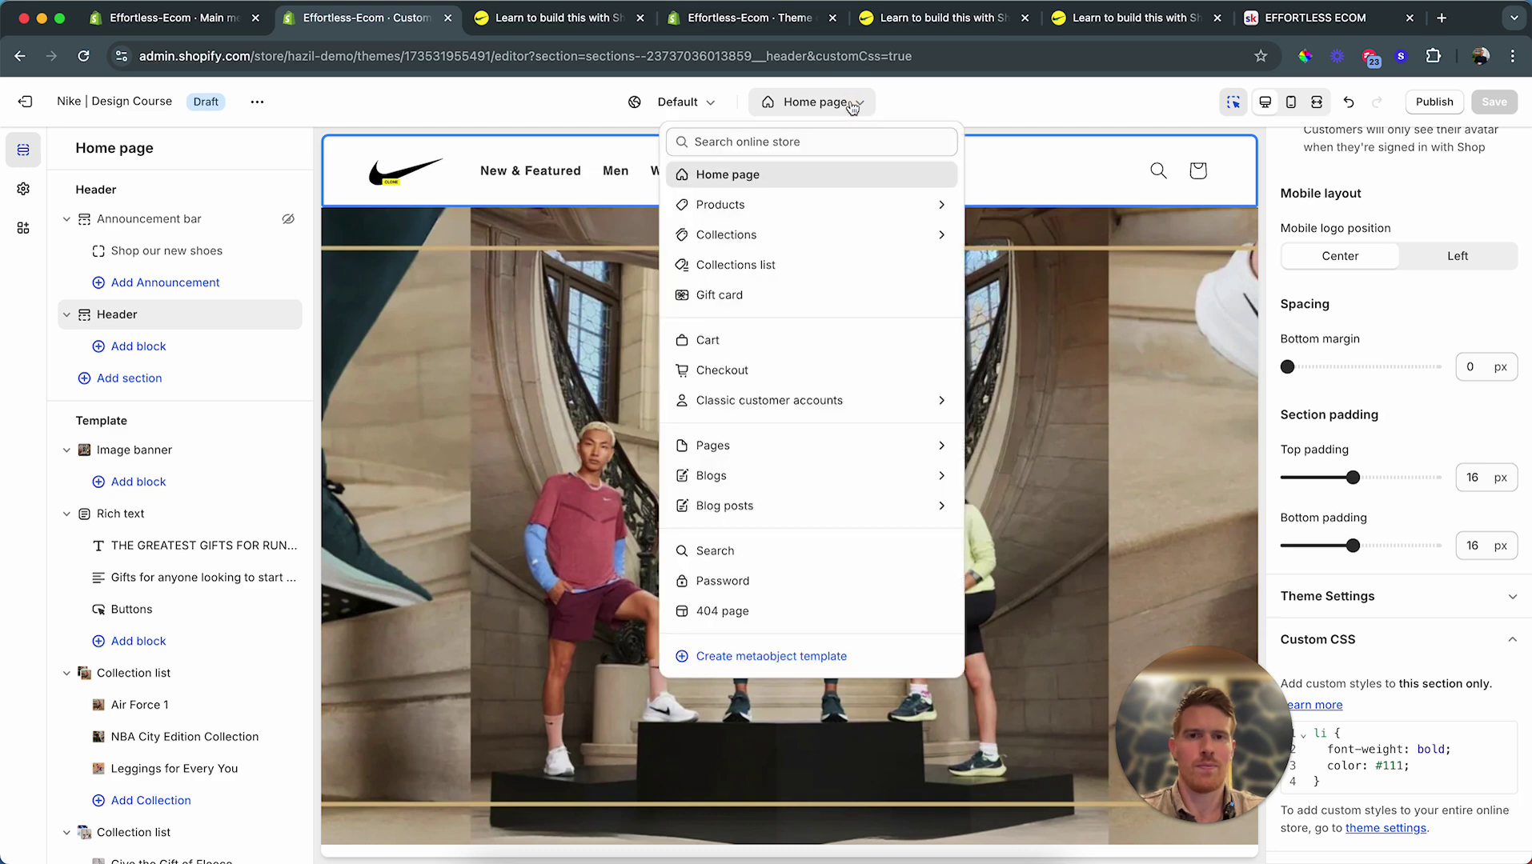
click(679, 445)
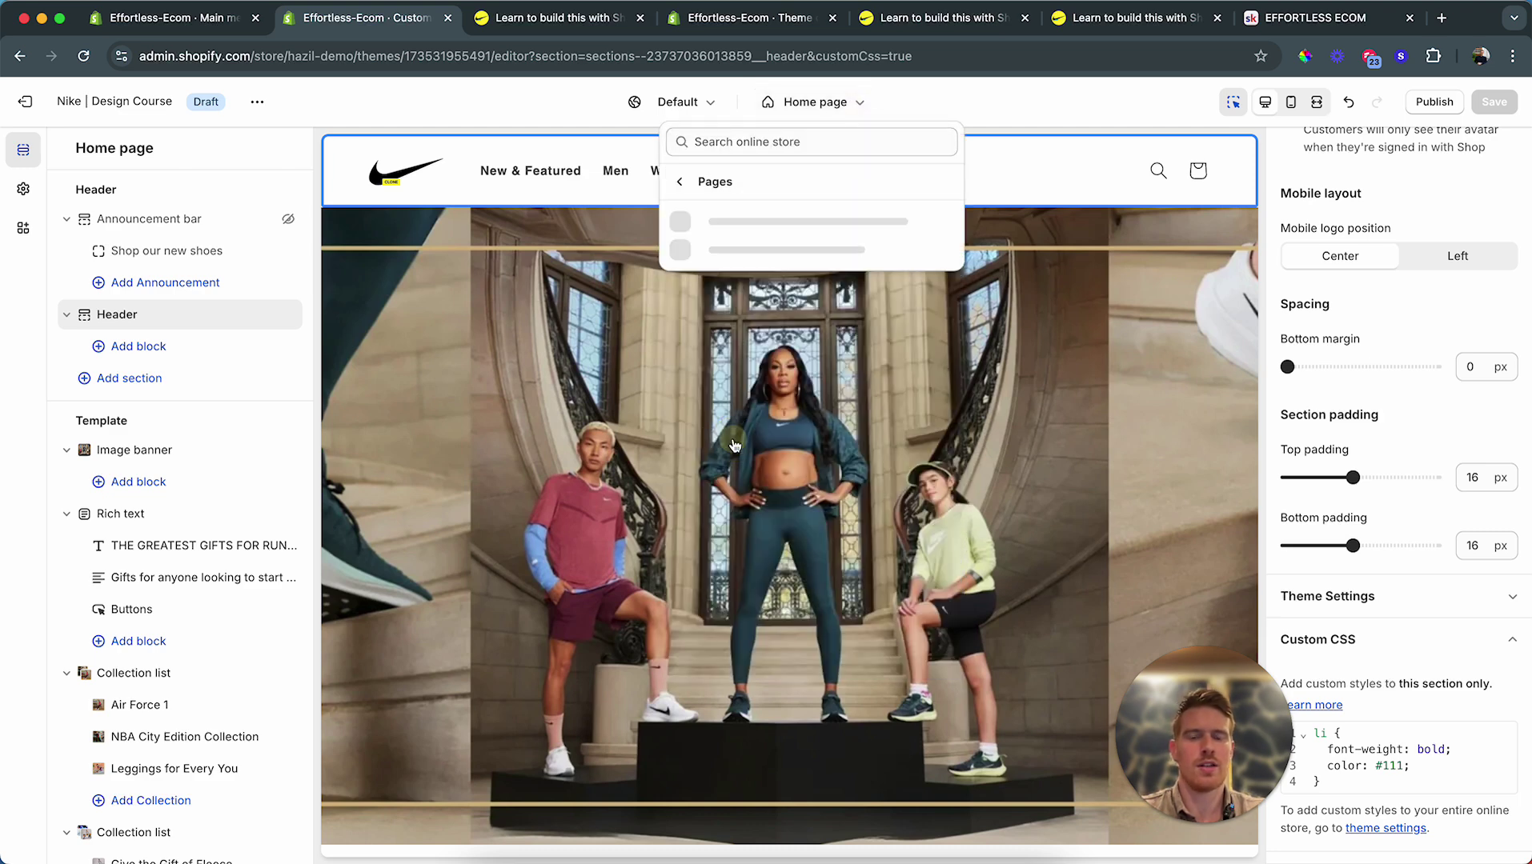
click(805, 104)
click(804, 104)
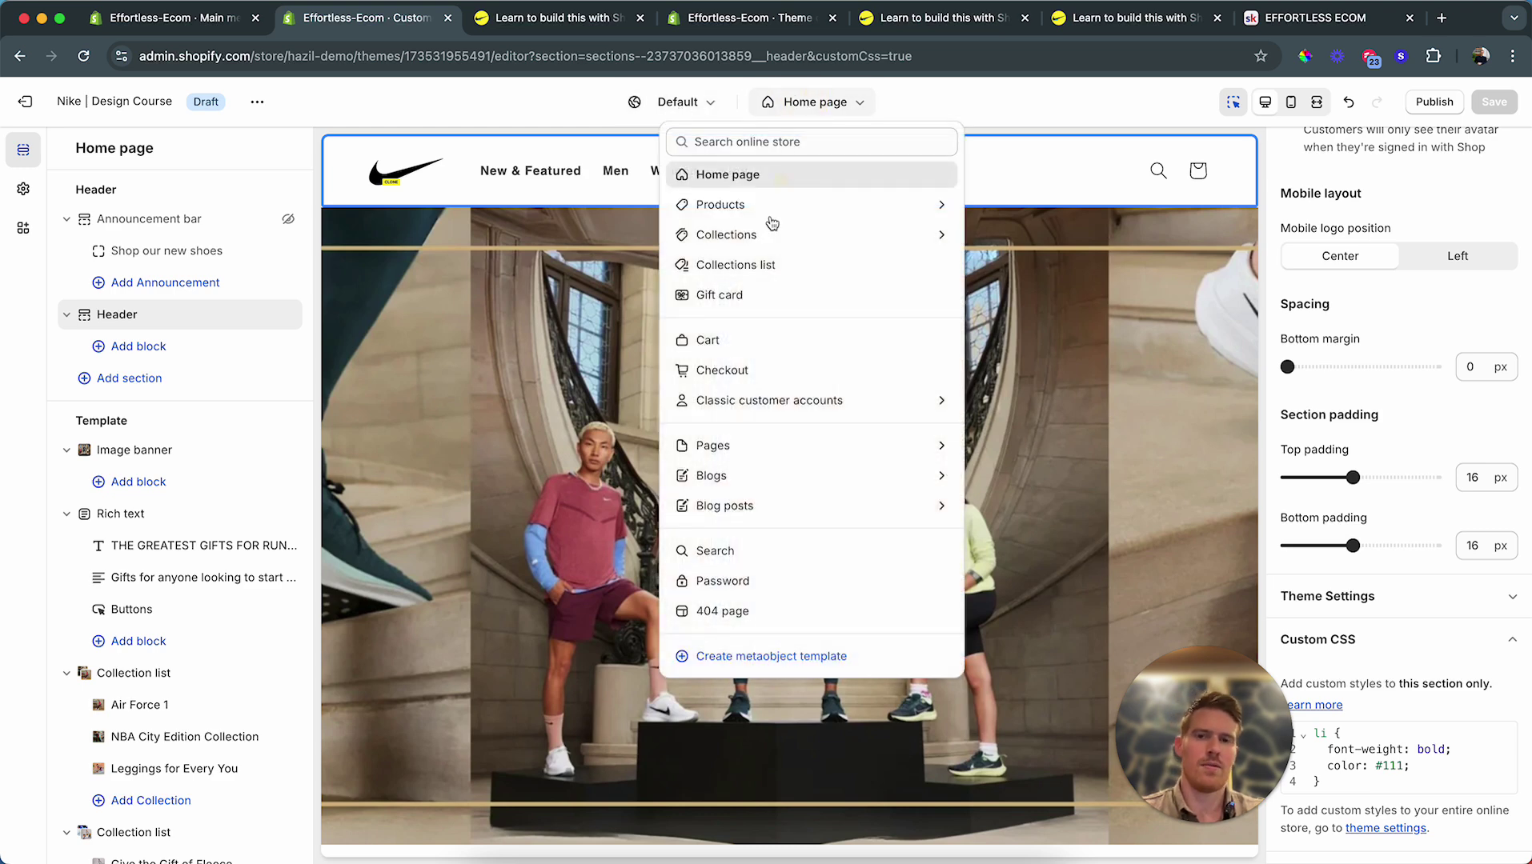
click(720, 238)
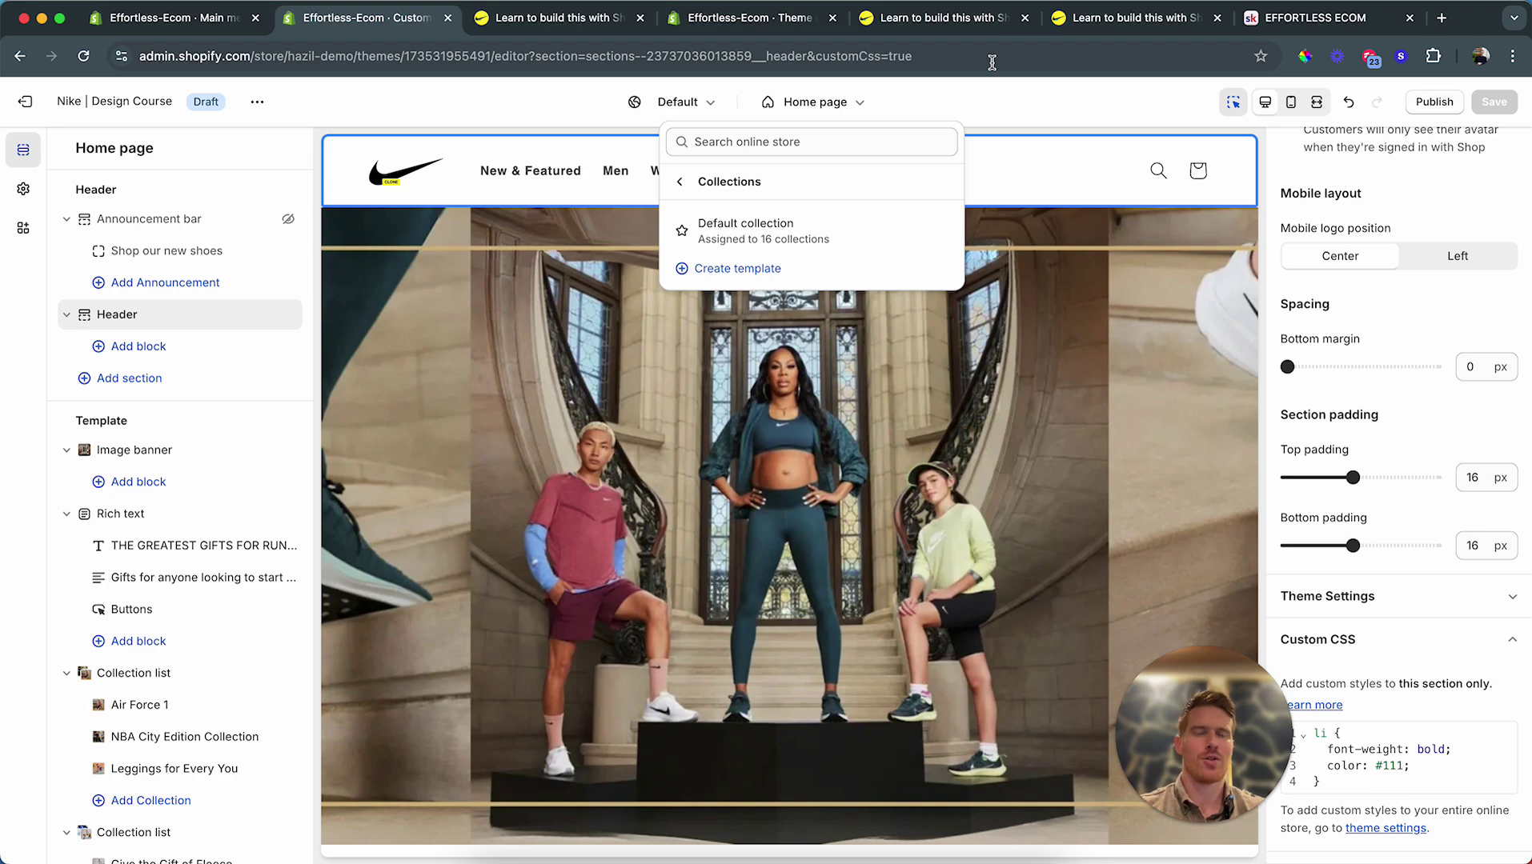
click(516, 120)
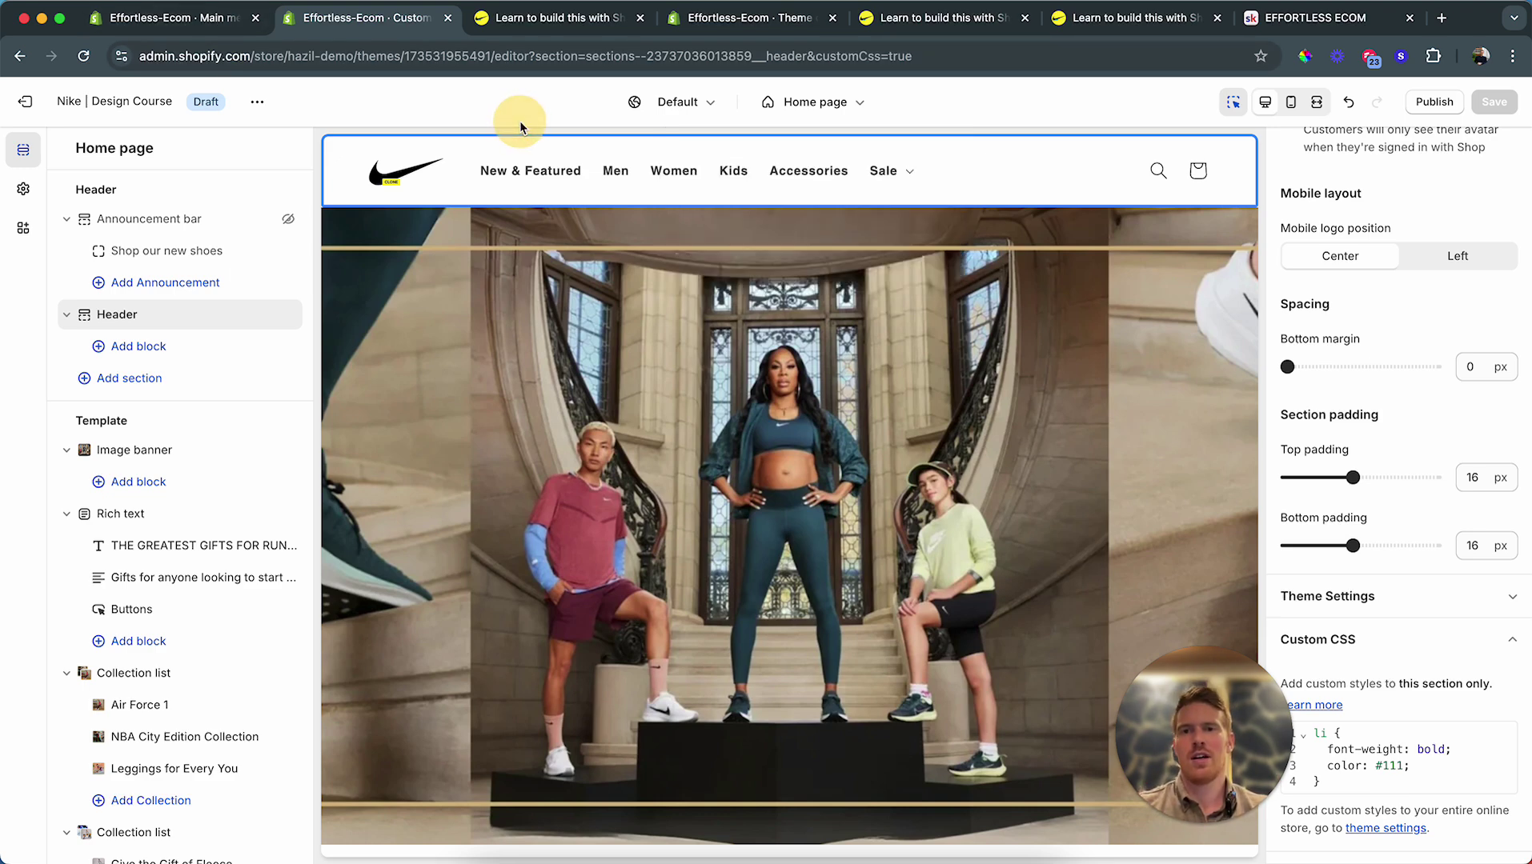
Step: Exit the theme editor and review the current theme and the Nike | Design Course draft in the theme library
click(48, 102)
scroll(851, 456, down, 5)
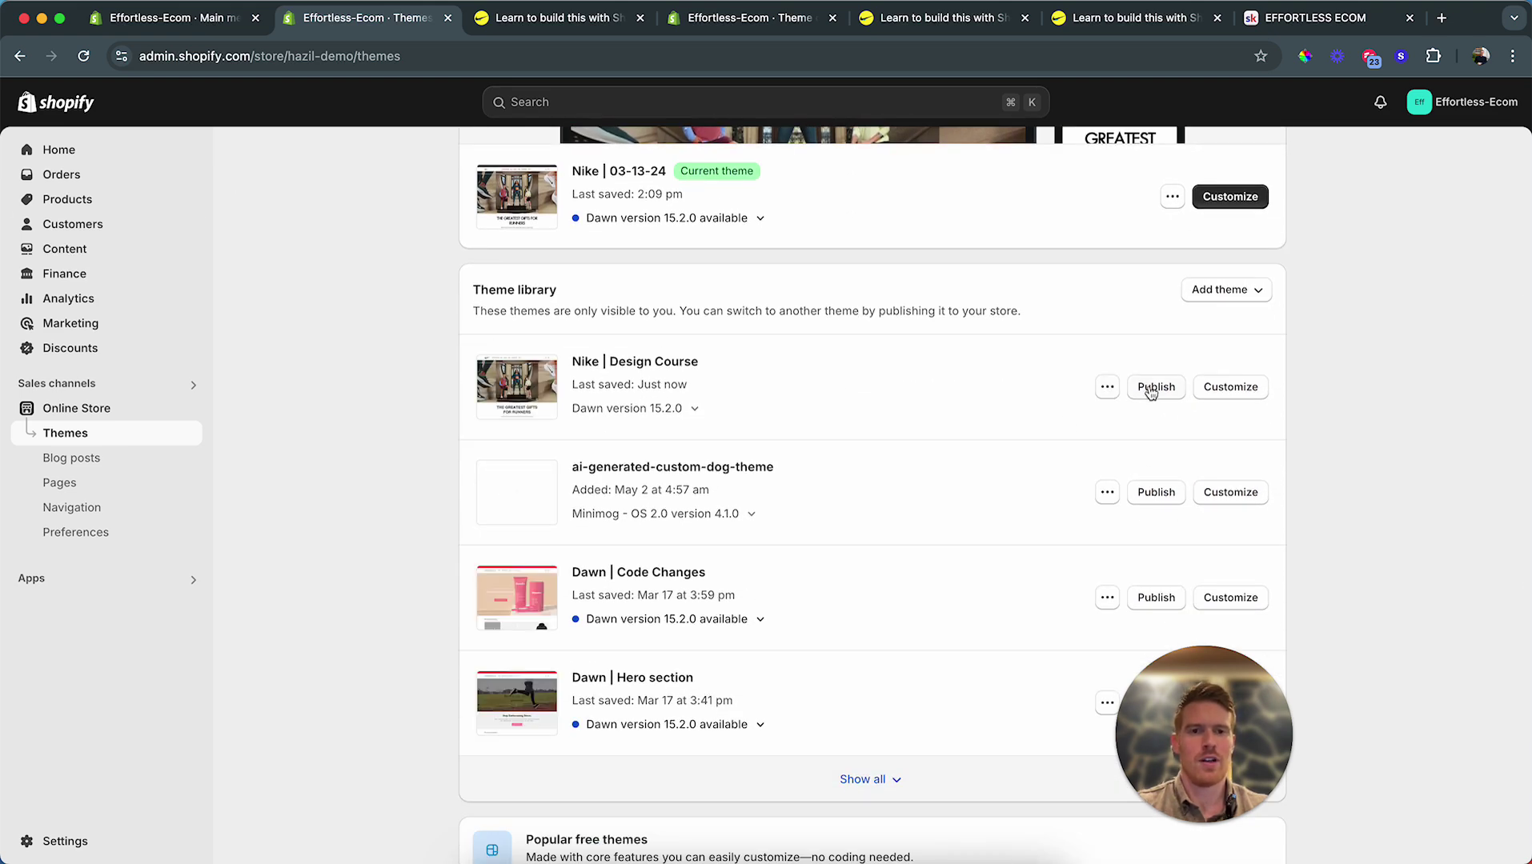
scroll(1123, 312, up, 5)
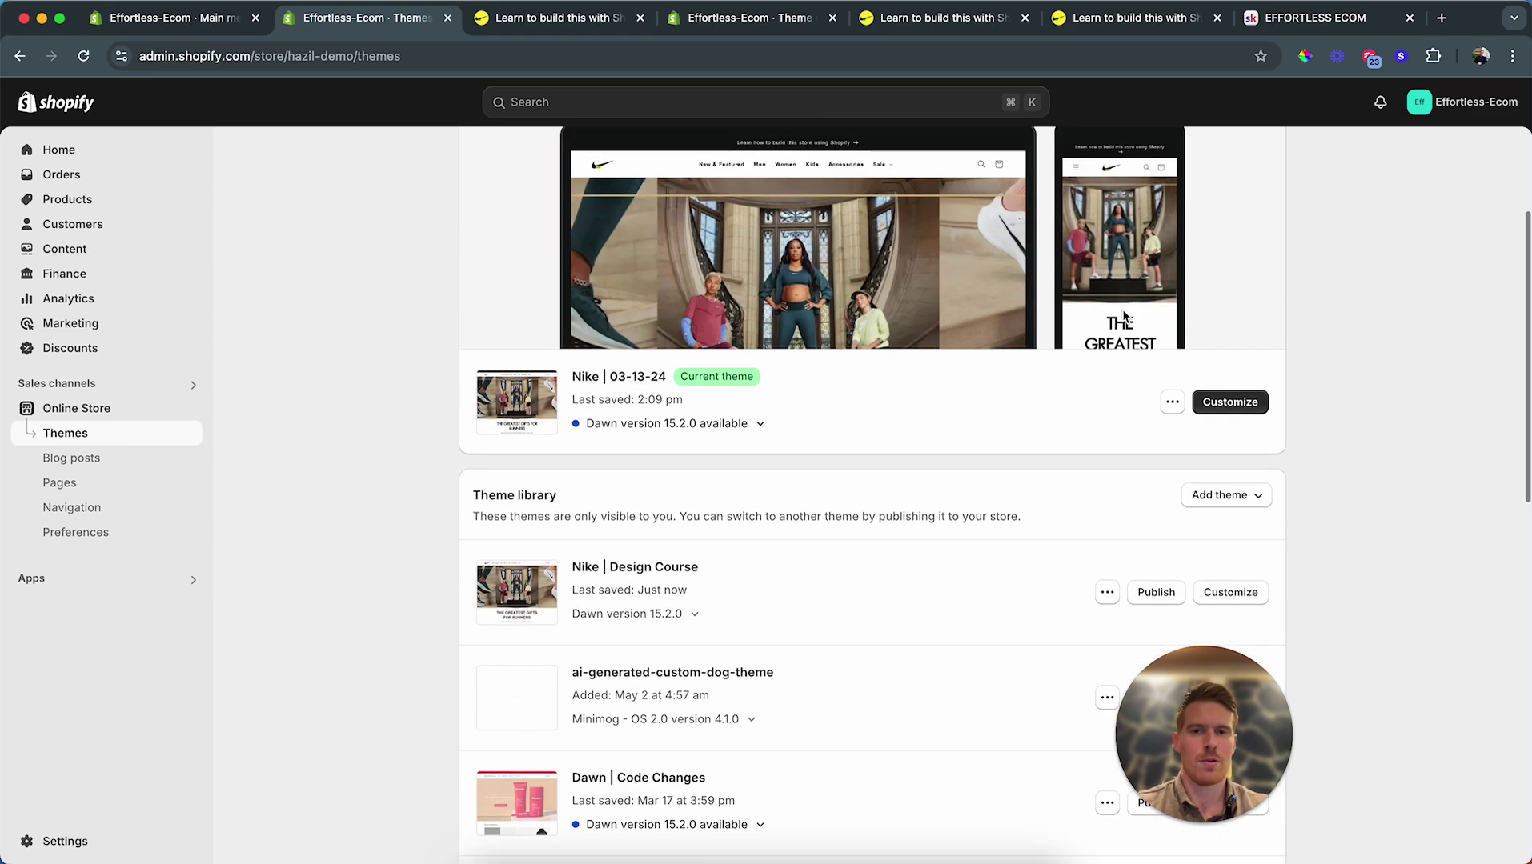
scroll(1498, 458, down, 3)
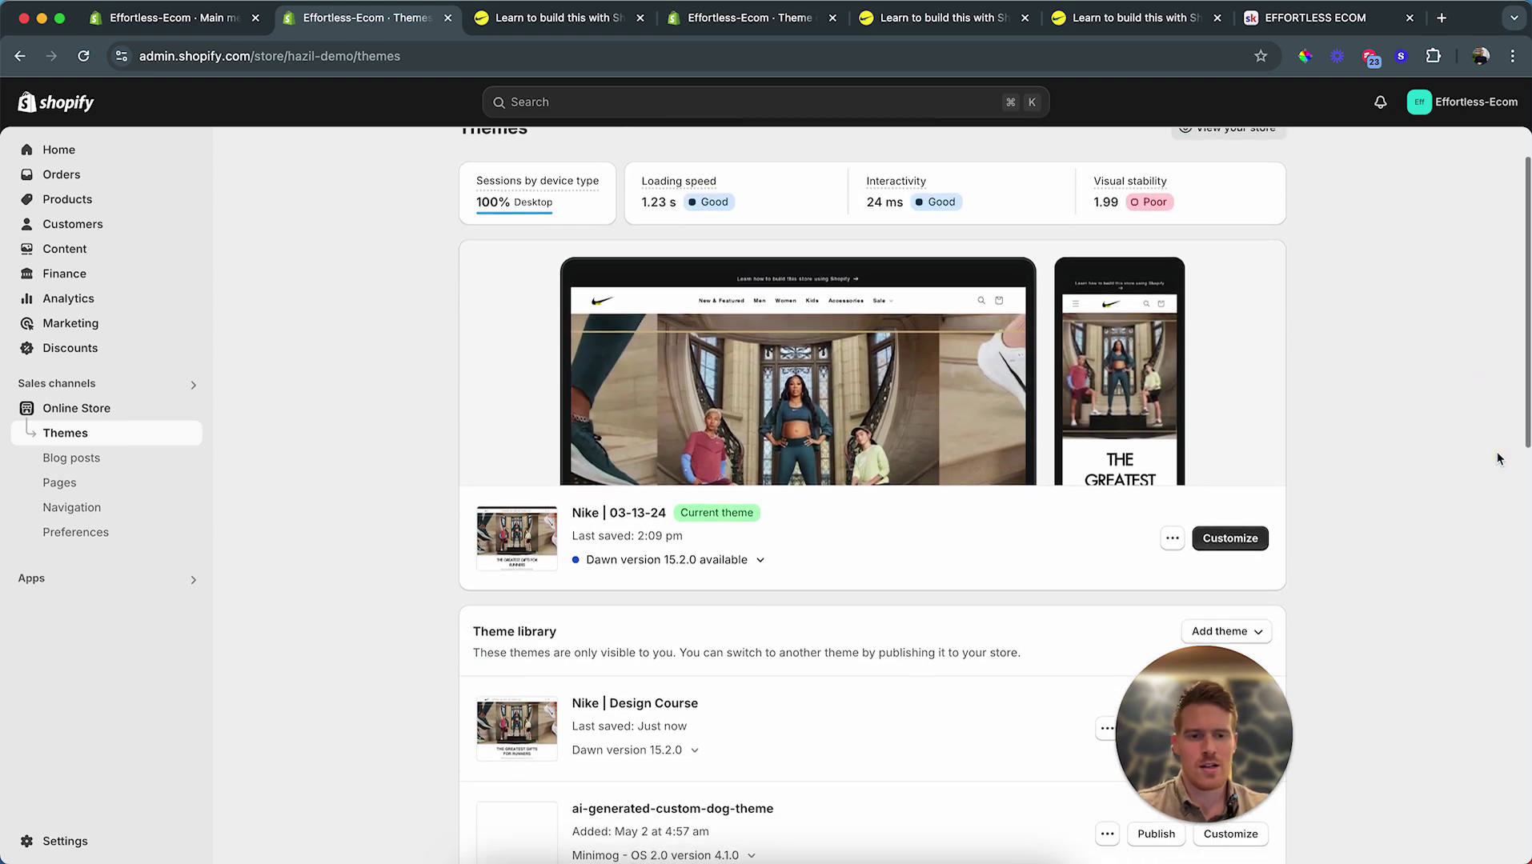
scroll(1497, 453, down, 2)
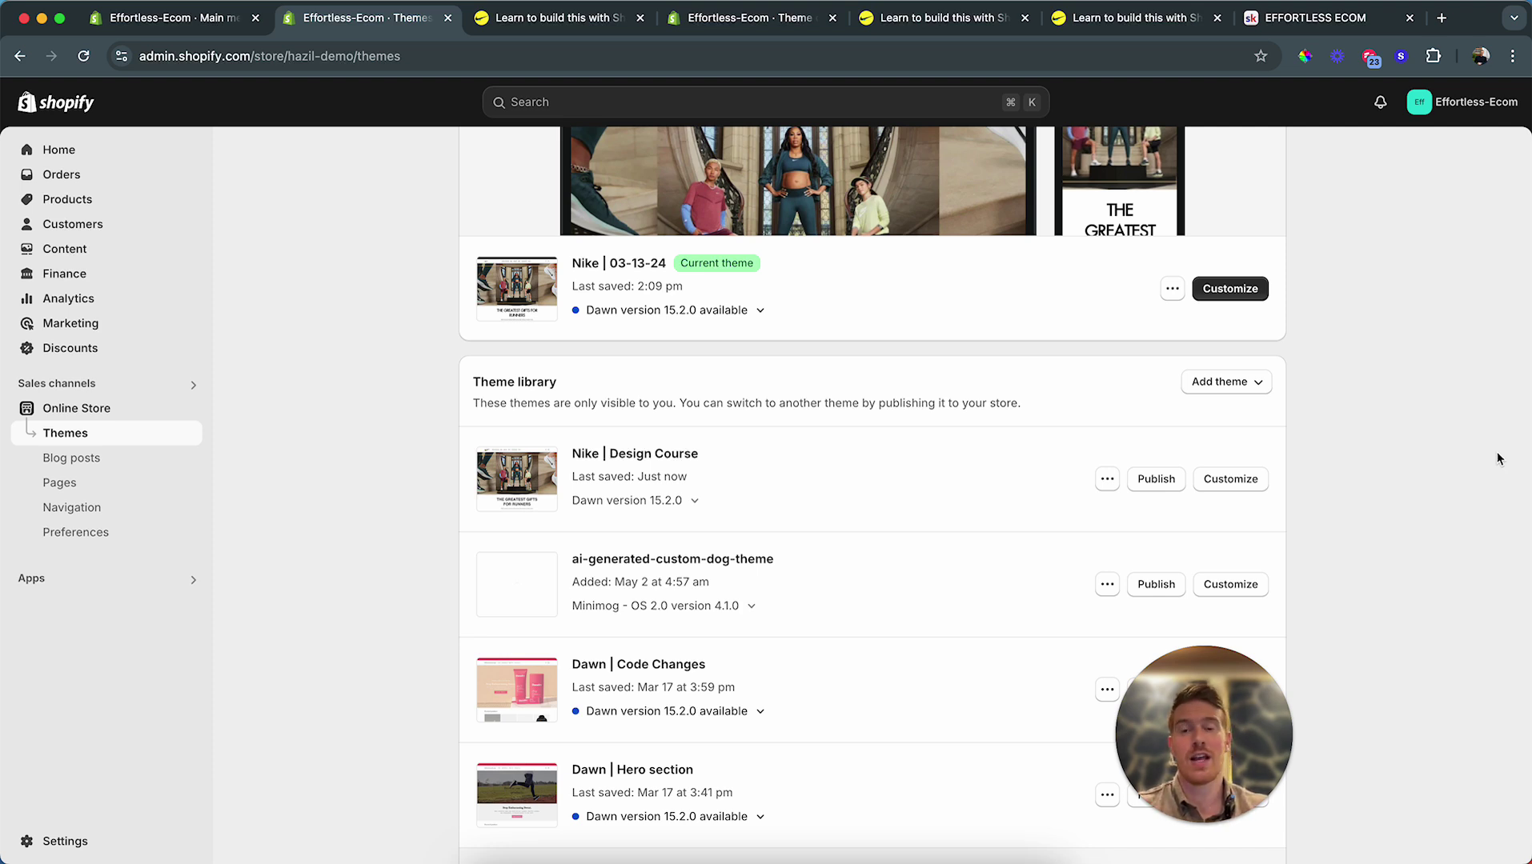
Step: Review the store's product list, view the Air Jordan 1 Mid page on the online store and close it
click(93, 209)
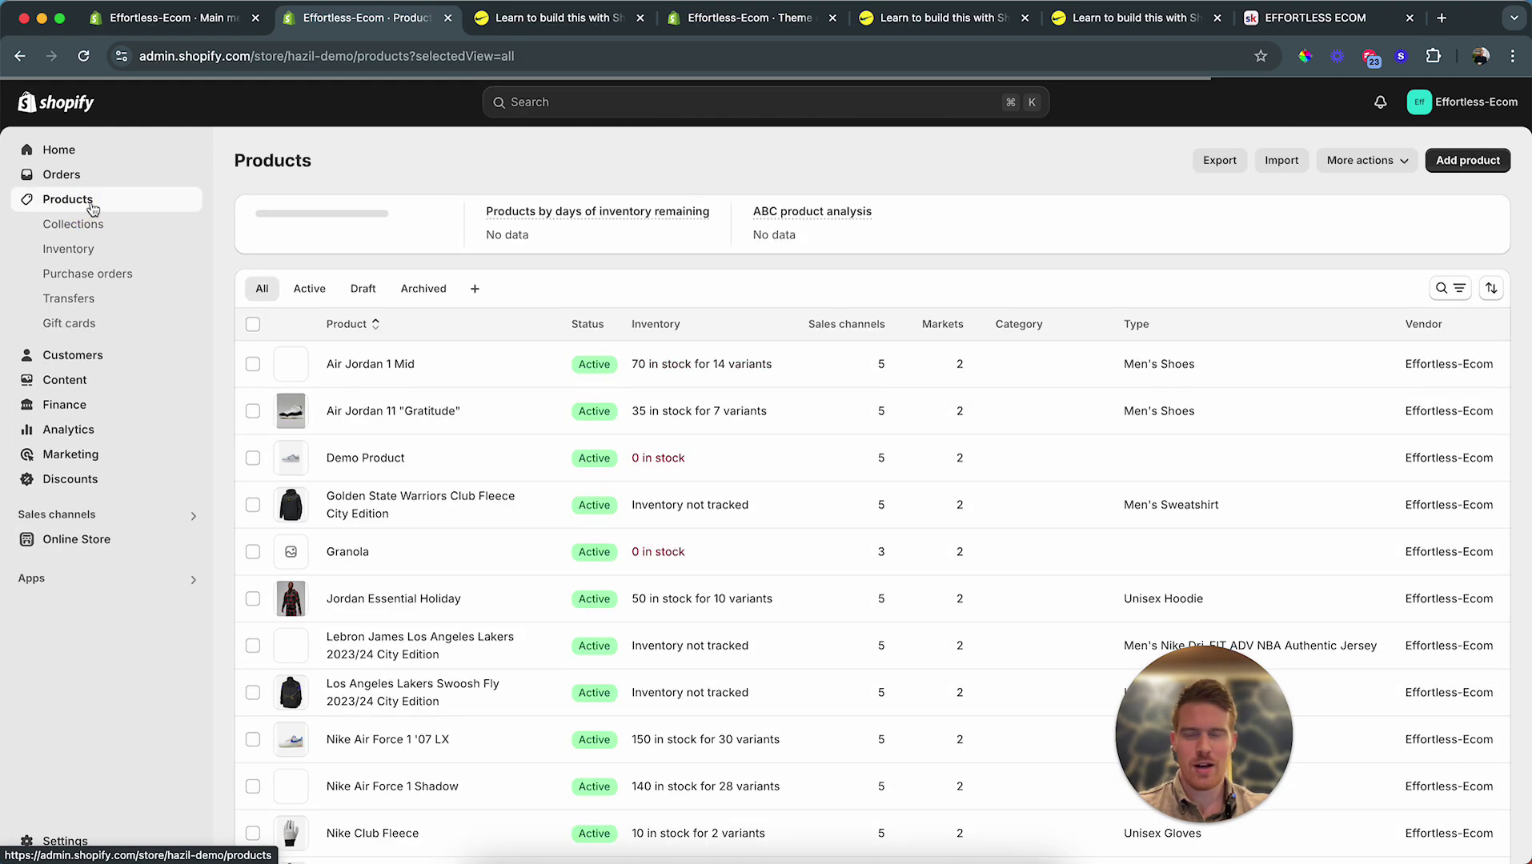
scroll(706, 447, down, 5)
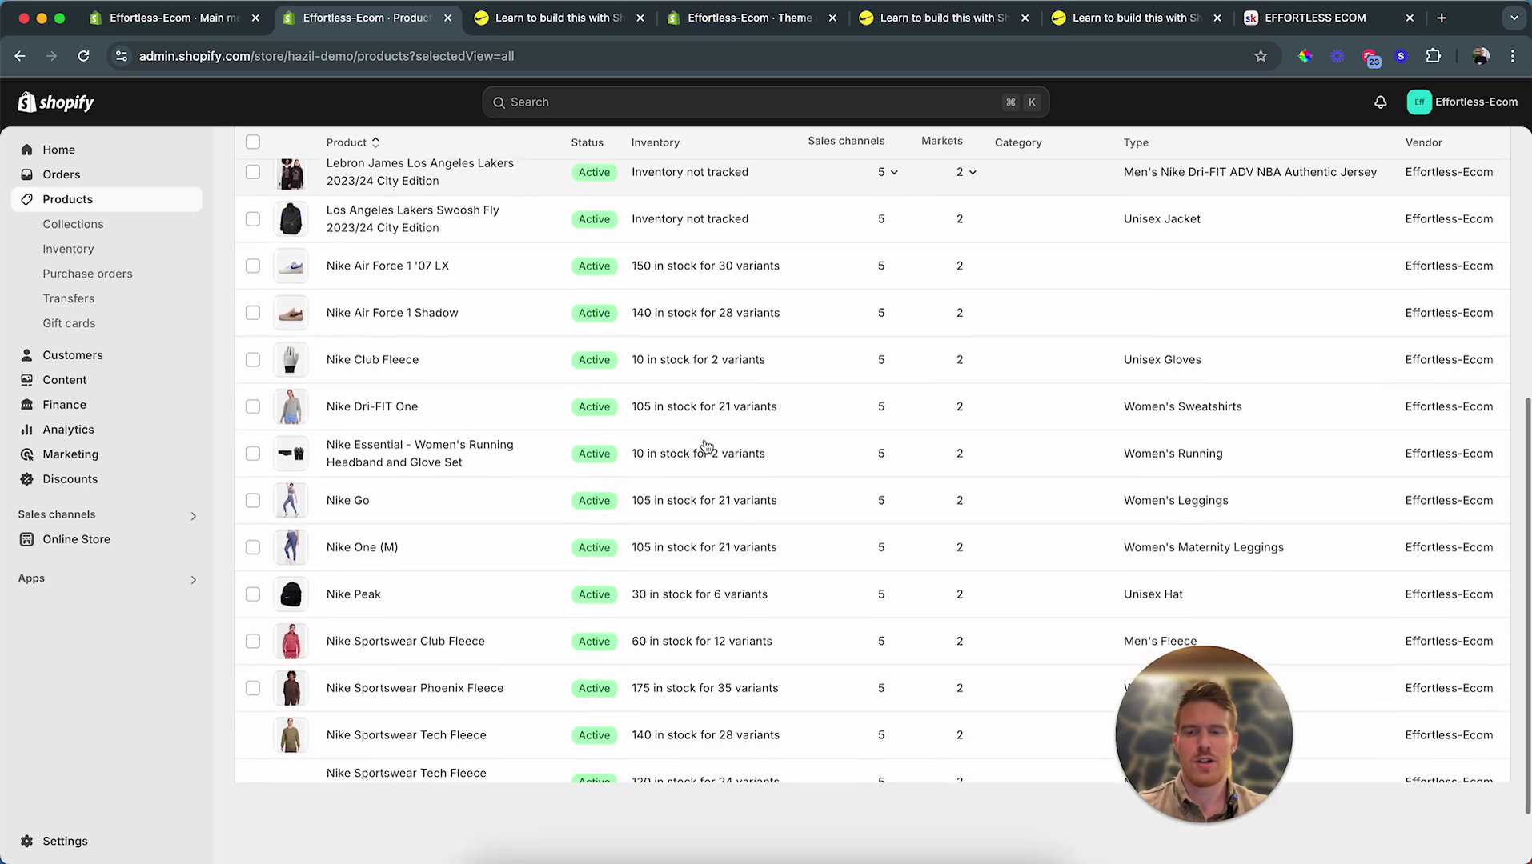
scroll(706, 446, up, 3)
scroll(706, 447, up, 2)
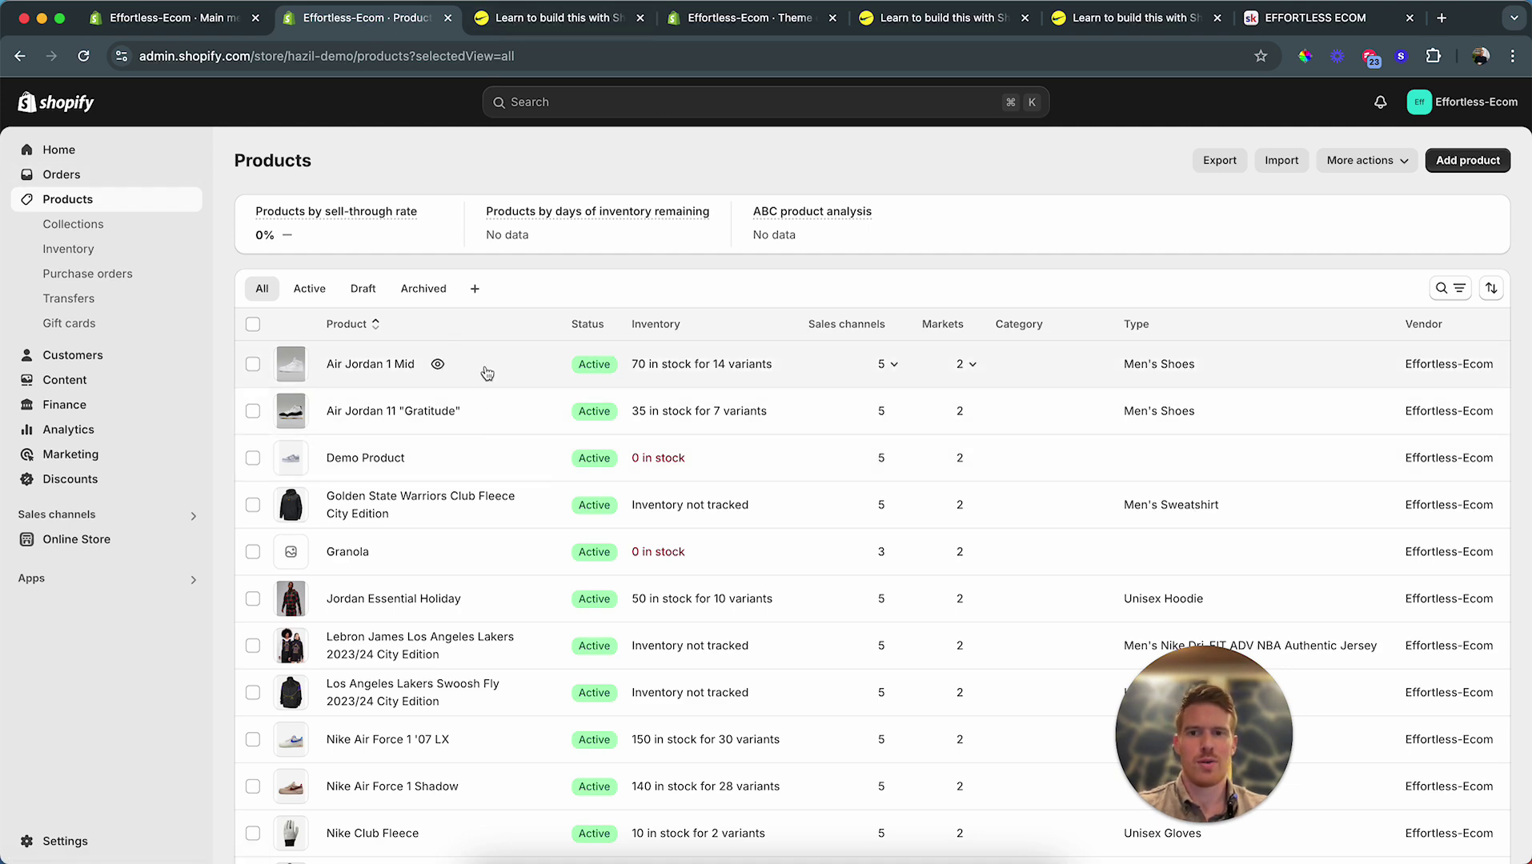
click(438, 364)
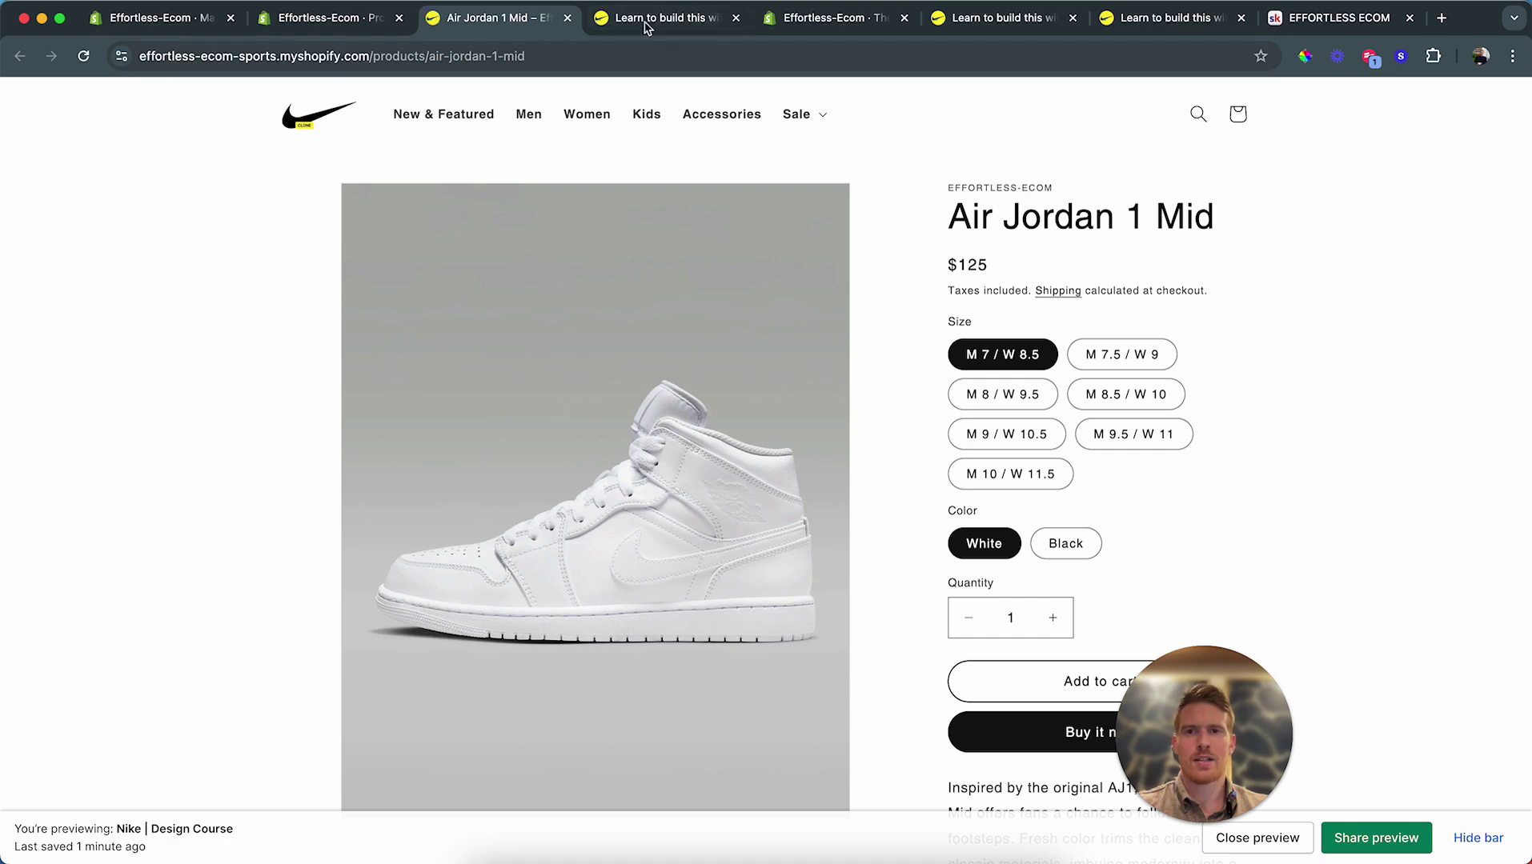
click(568, 17)
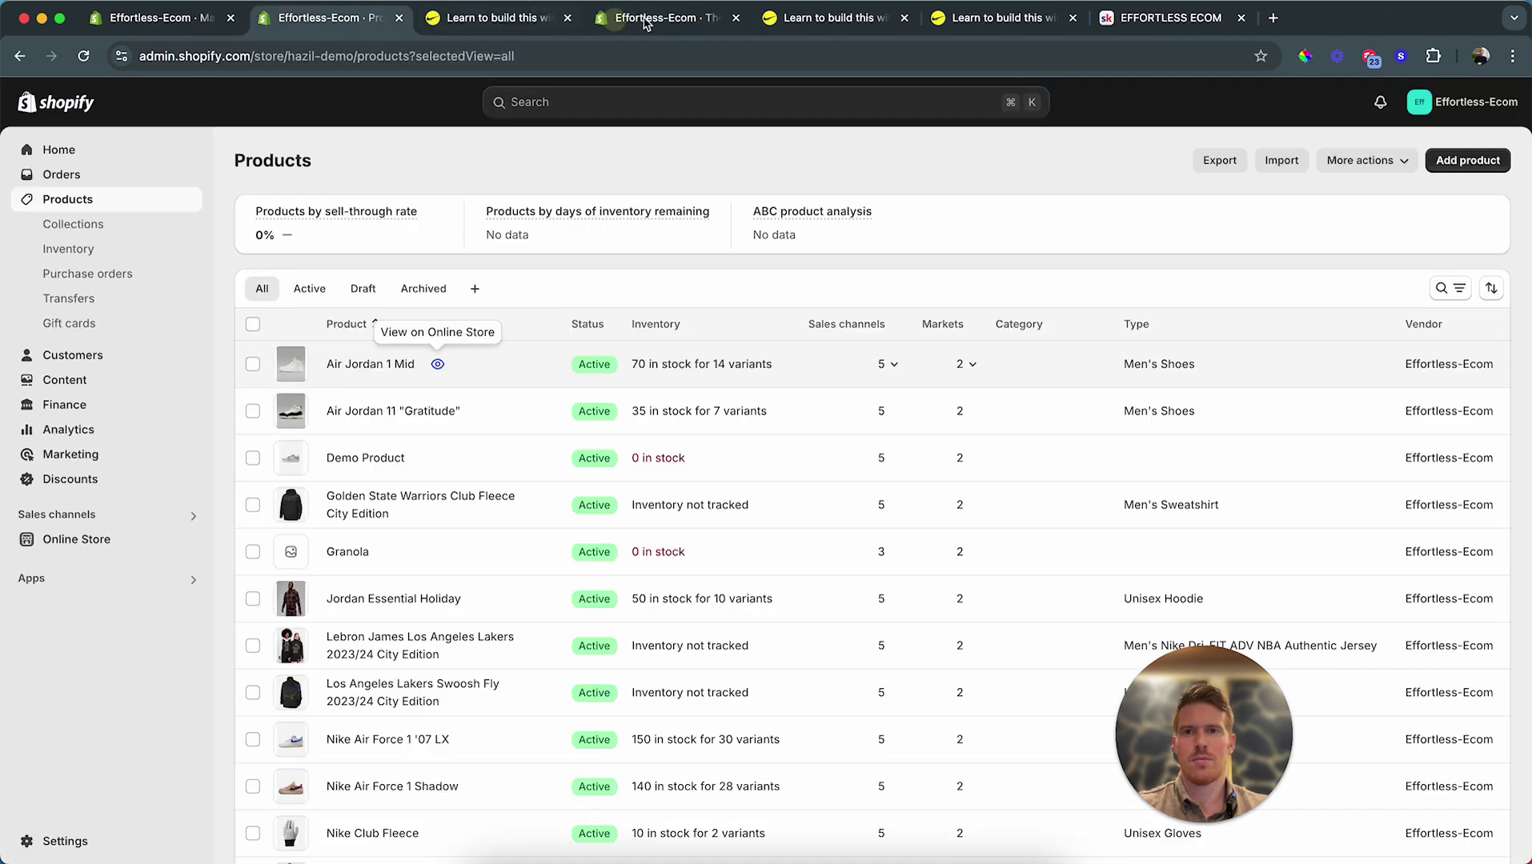
Step: Close the leftover storefront preview tabs and return to the Shopify products page
click(532, 19)
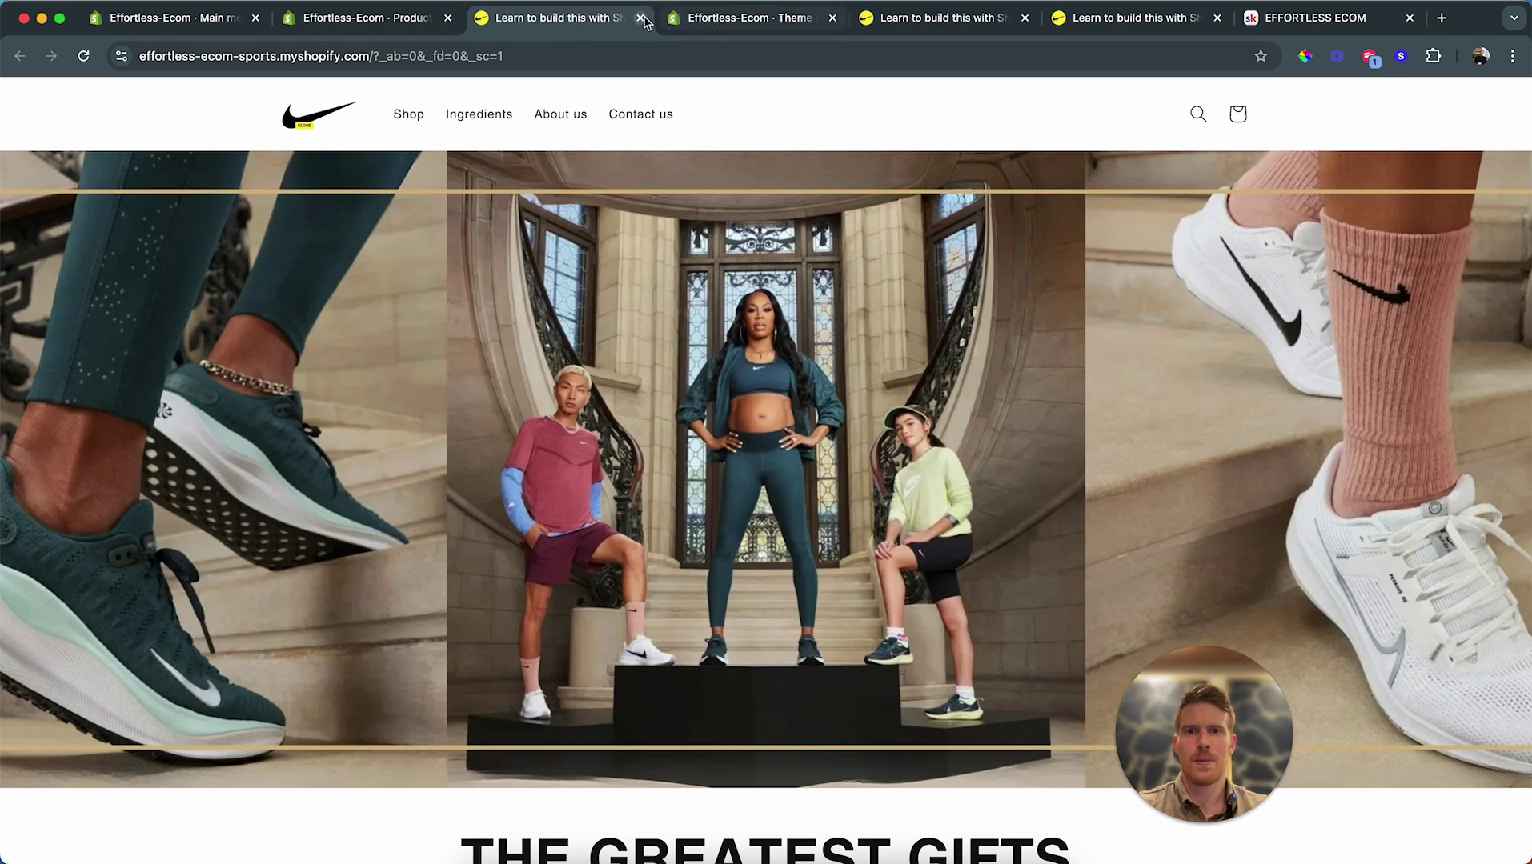
click(641, 18)
click(687, 21)
click(832, 17)
click(832, 18)
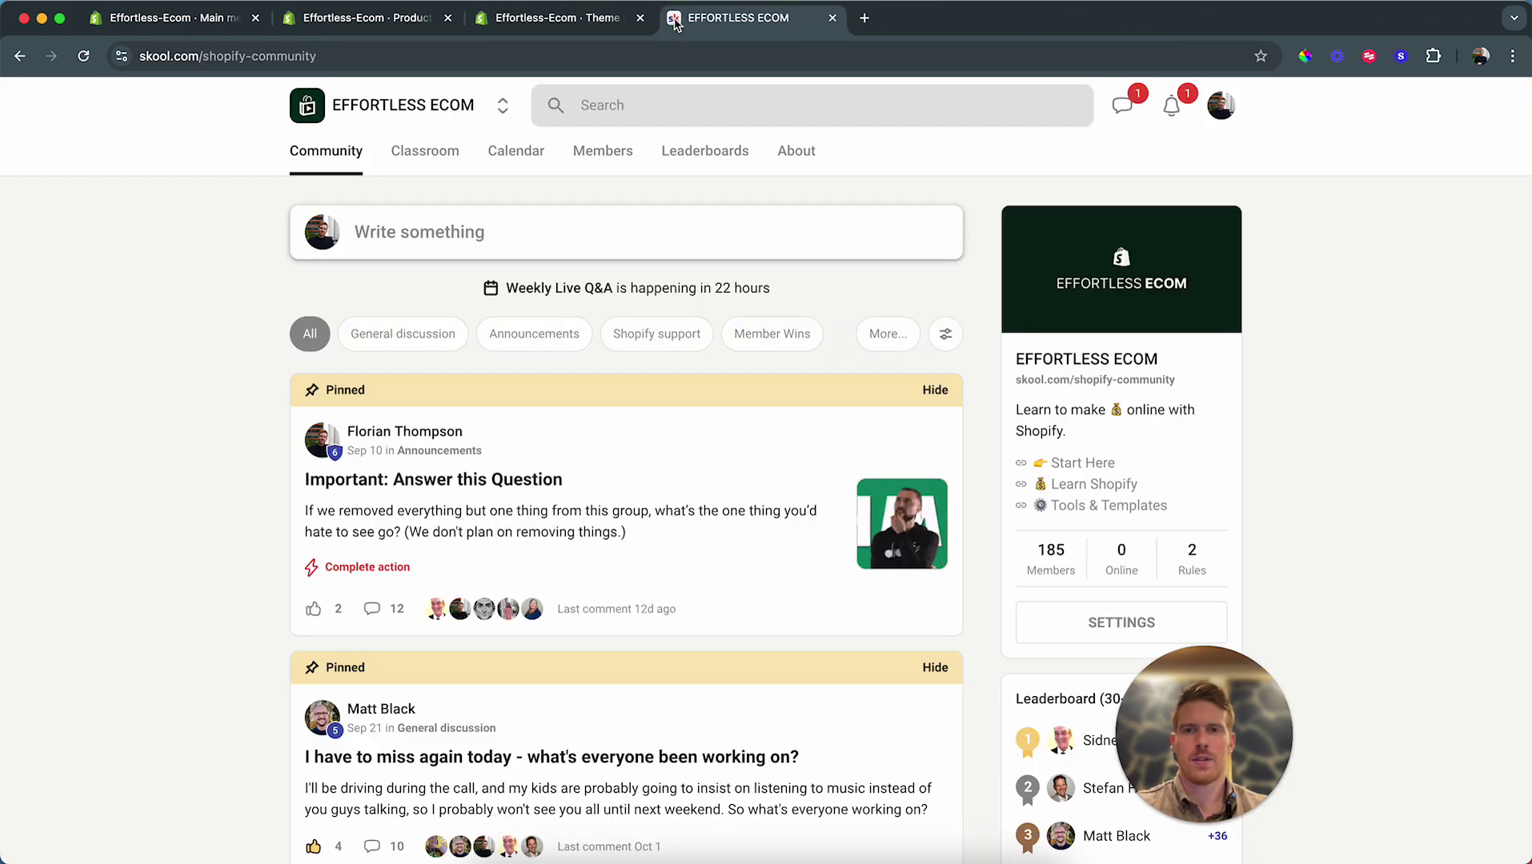
click(560, 17)
click(370, 18)
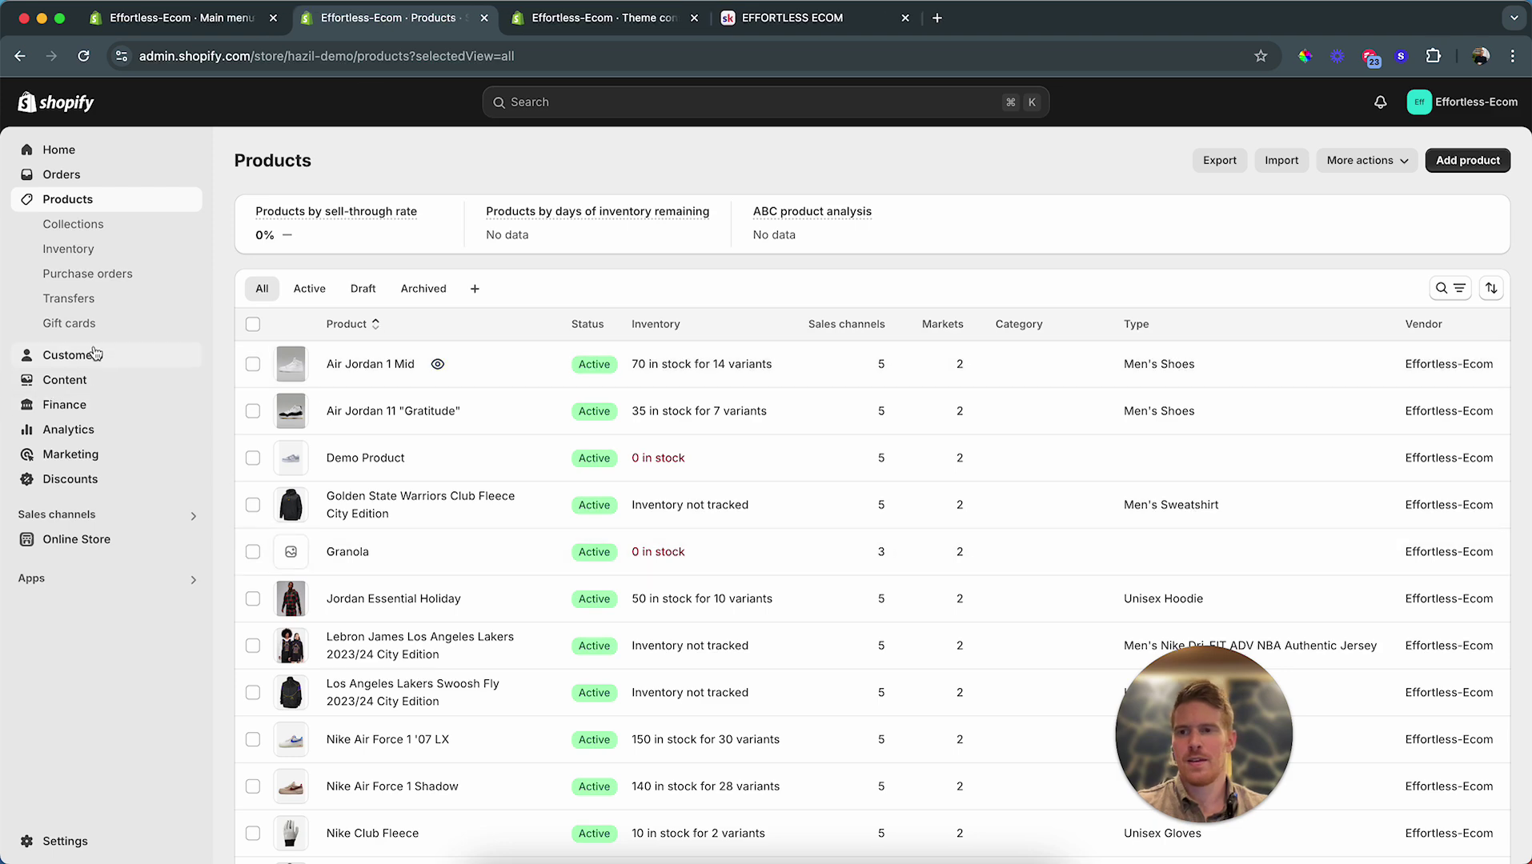
Step: Open the live online store, look over its home page and dismiss the 10% discount sign-up popup
click(192, 538)
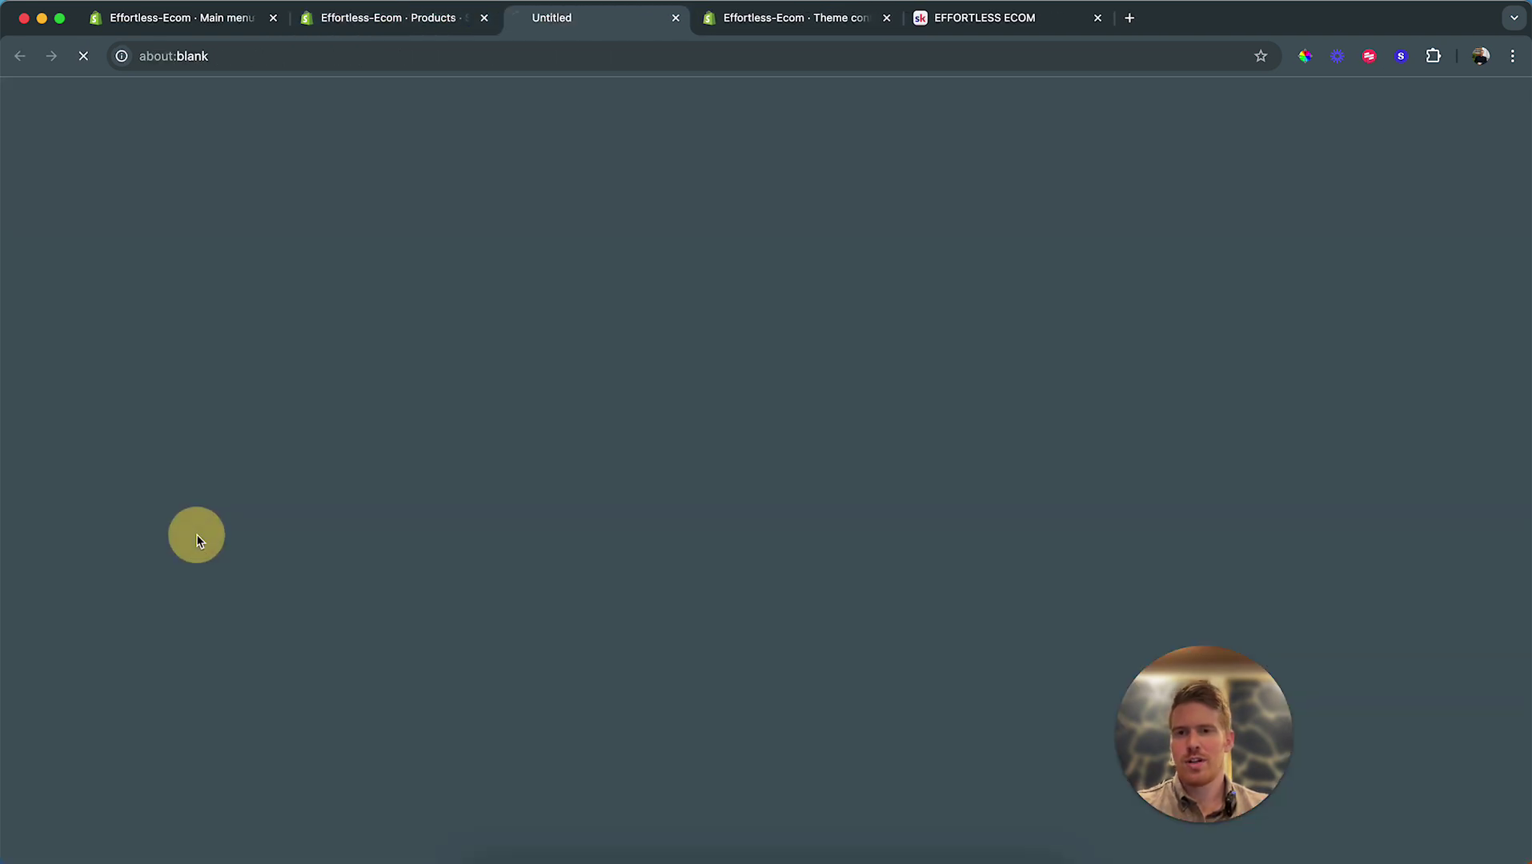
scroll(688, 314, down, 1)
scroll(688, 315, down, 6)
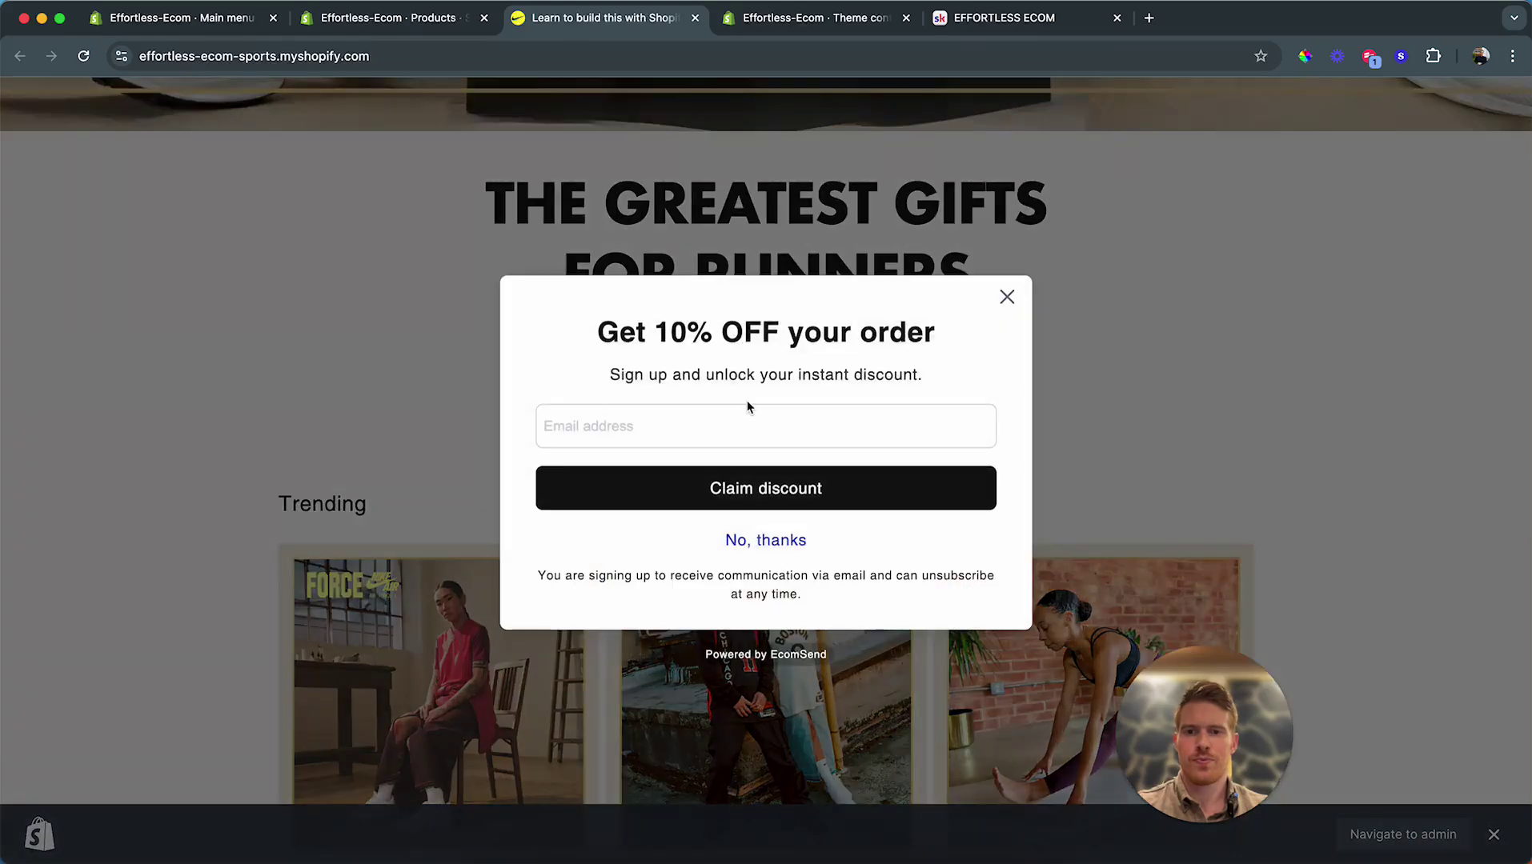
click(1007, 297)
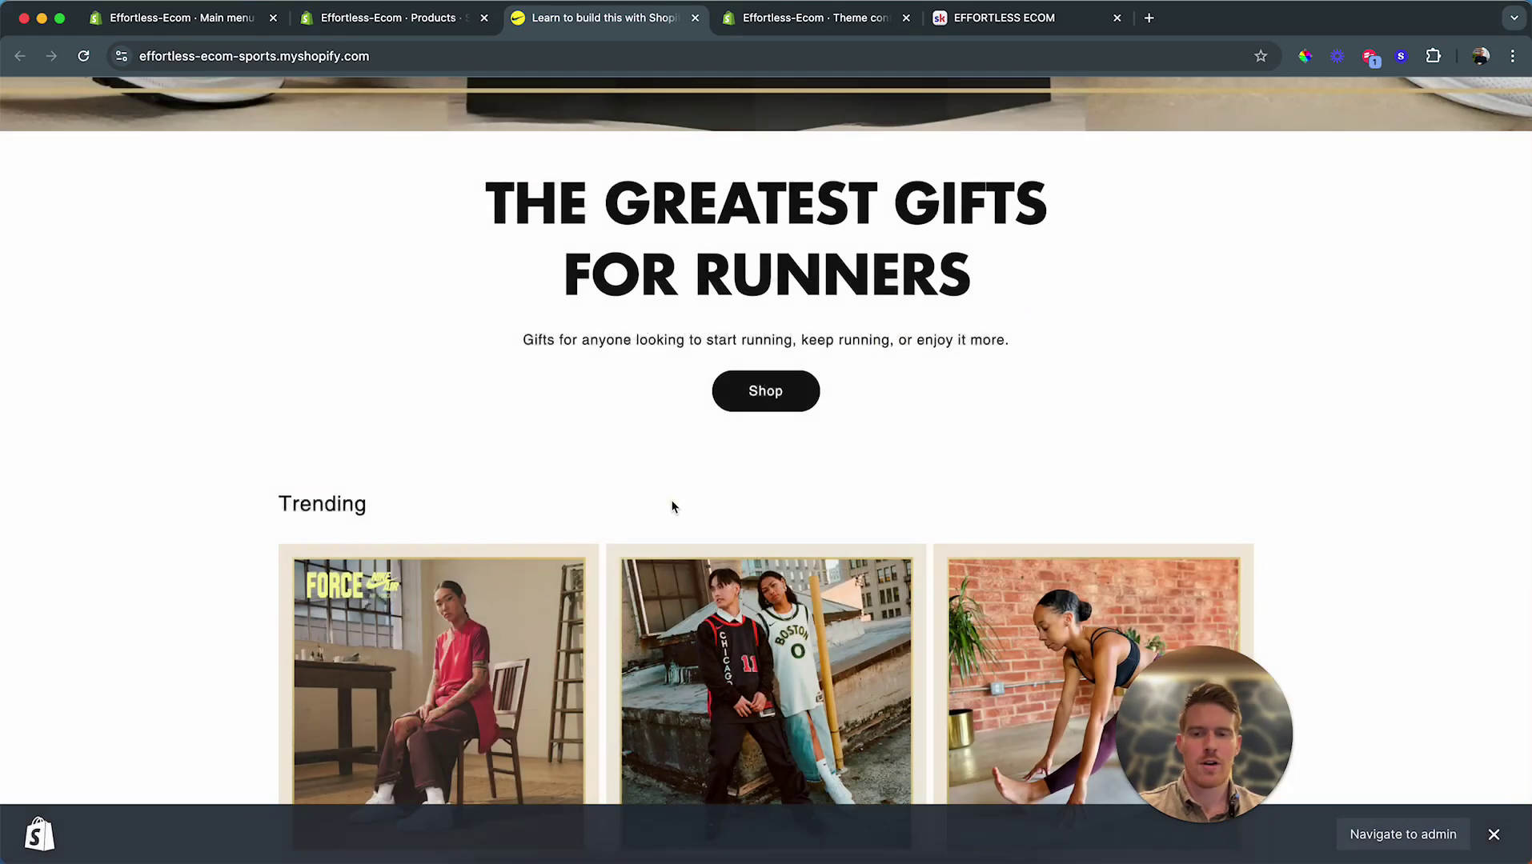
Step: Open the Air Force 1 collection from the Trending section and view the Nike Air Force 1 Shadow product
scroll(454, 615, down, 2)
click(412, 597)
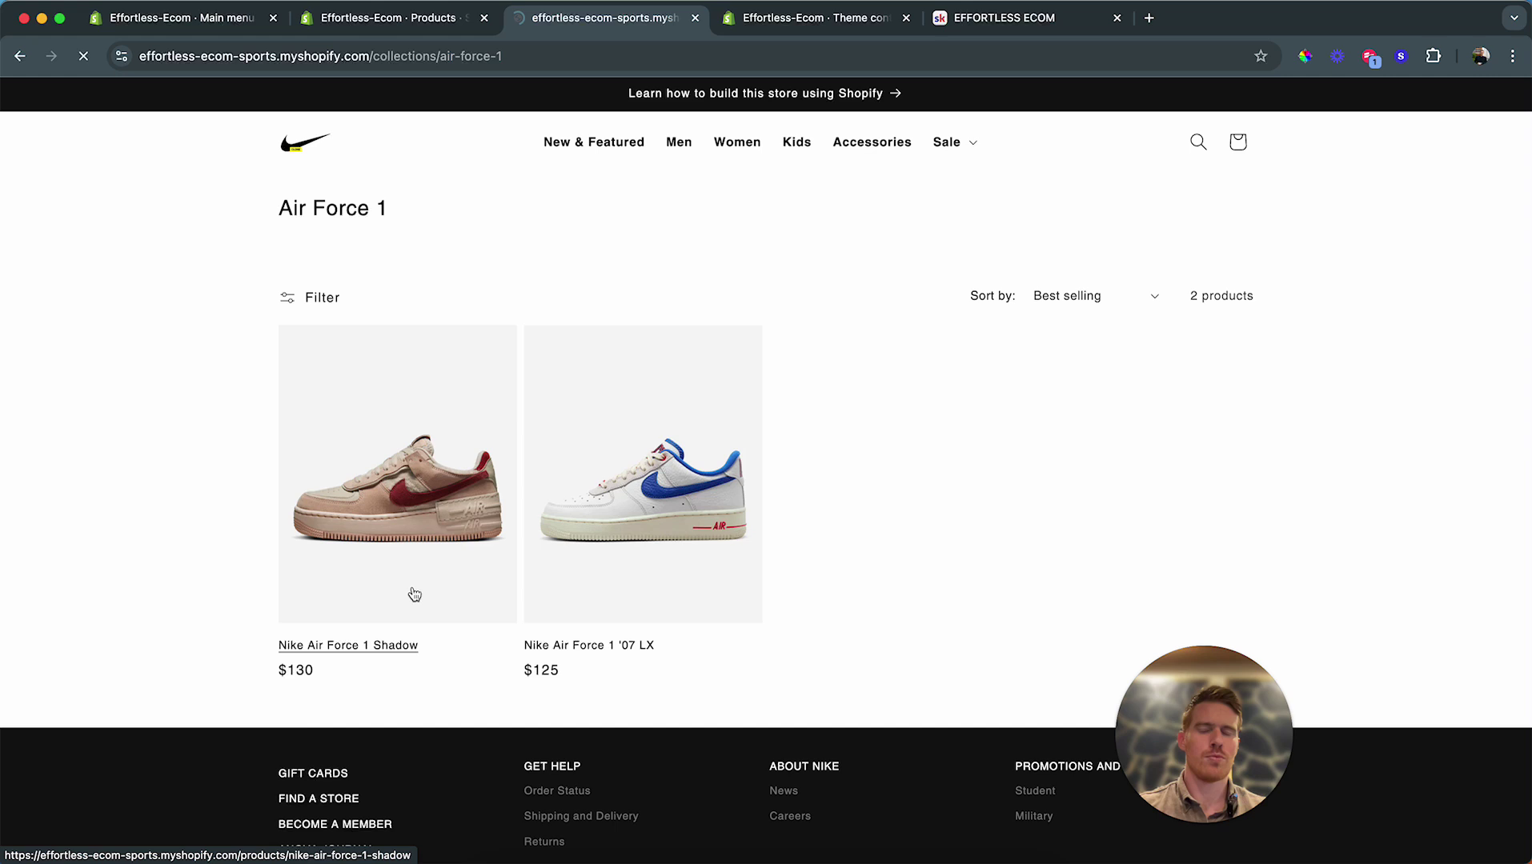
click(365, 428)
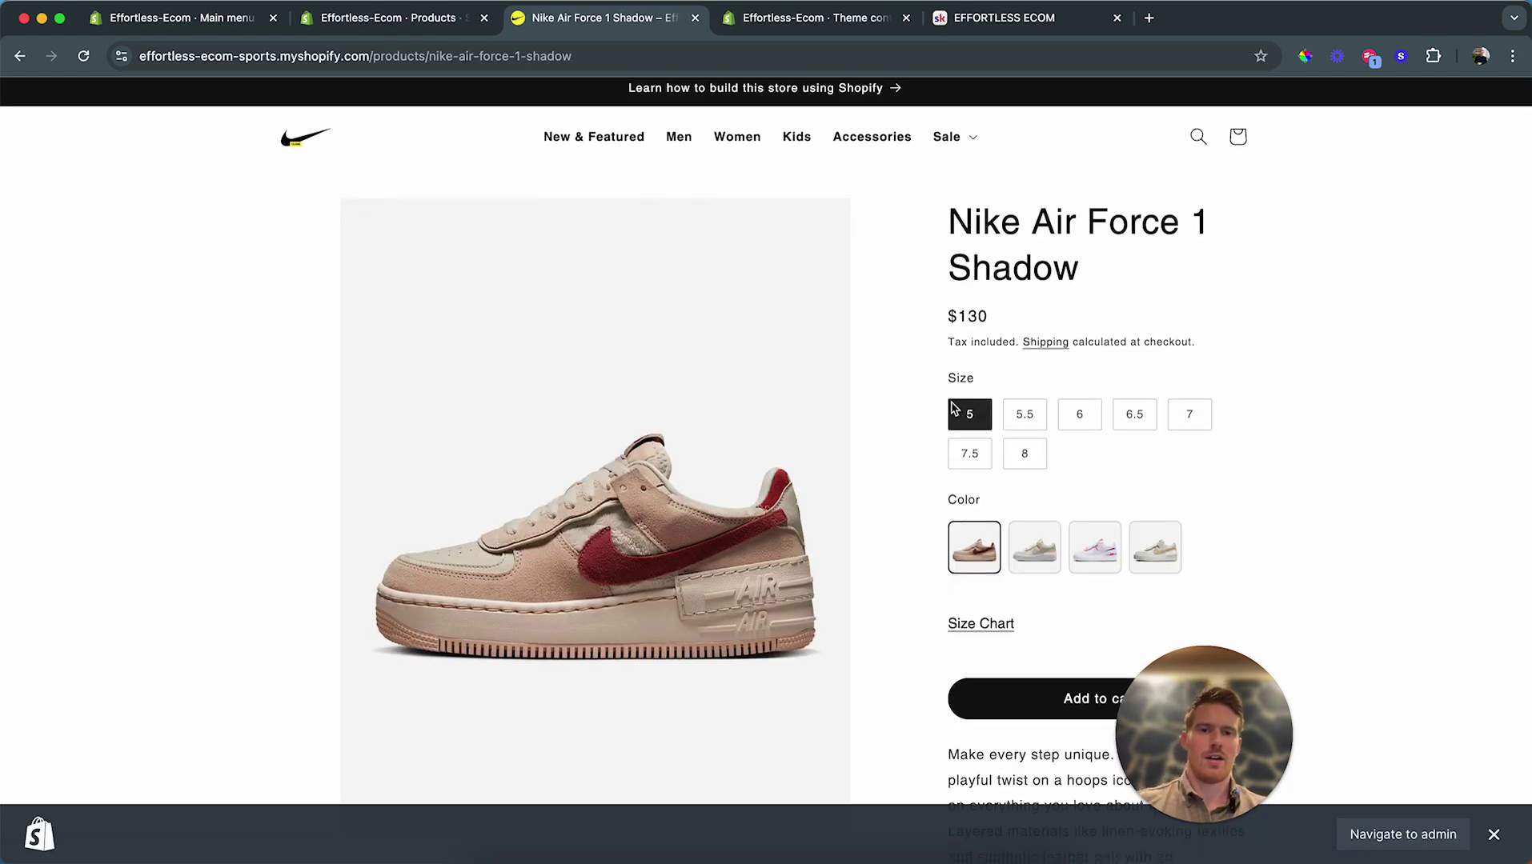
Step: View and close the product's size chart, then try size 5.5 and switch back to size 5
scroll(1035, 387, down, 1)
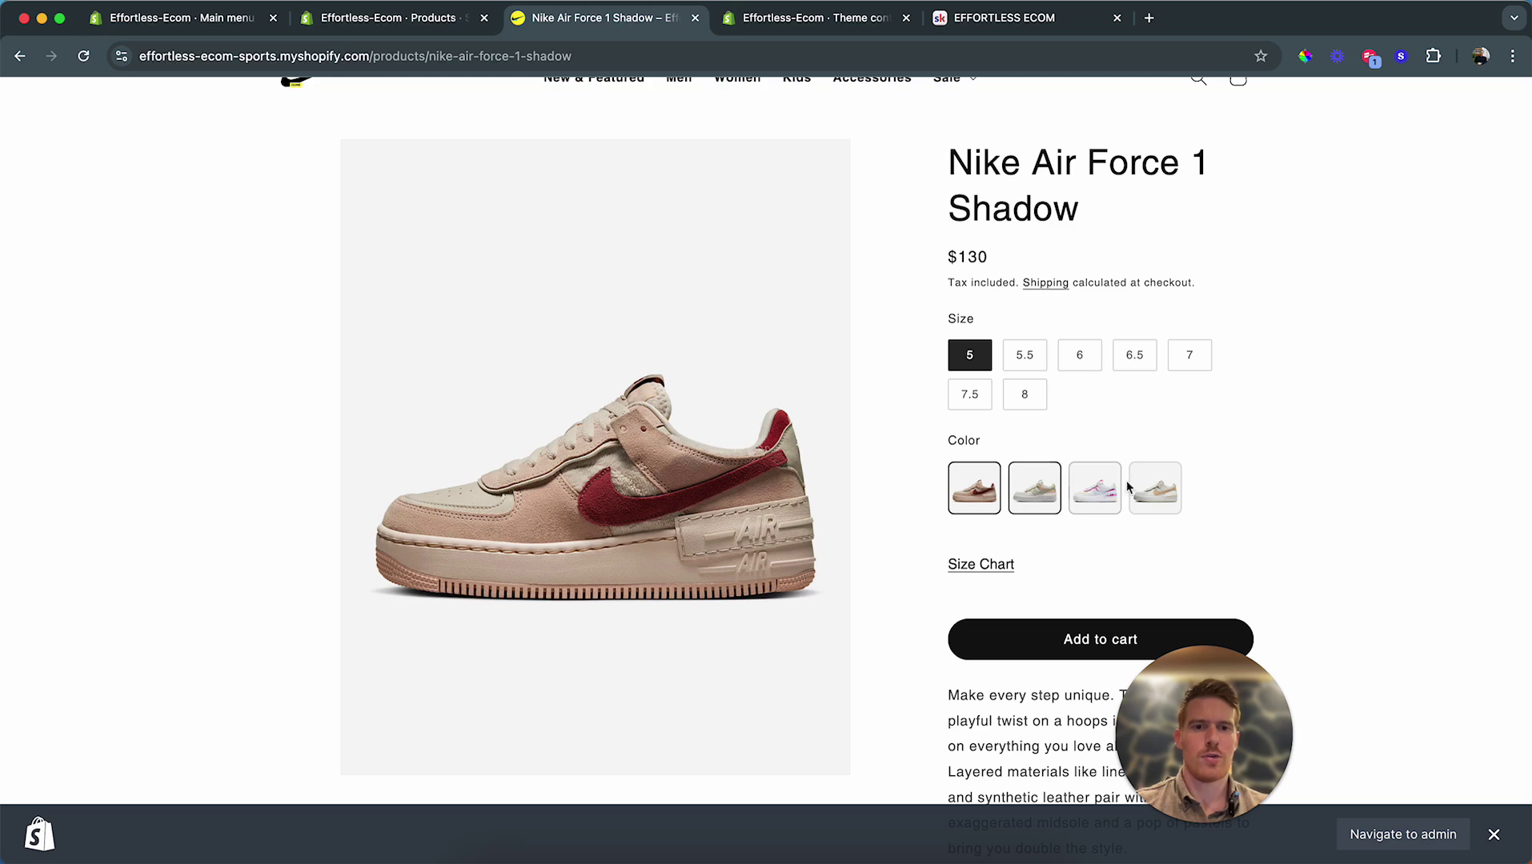
click(980, 566)
click(1254, 199)
click(1025, 354)
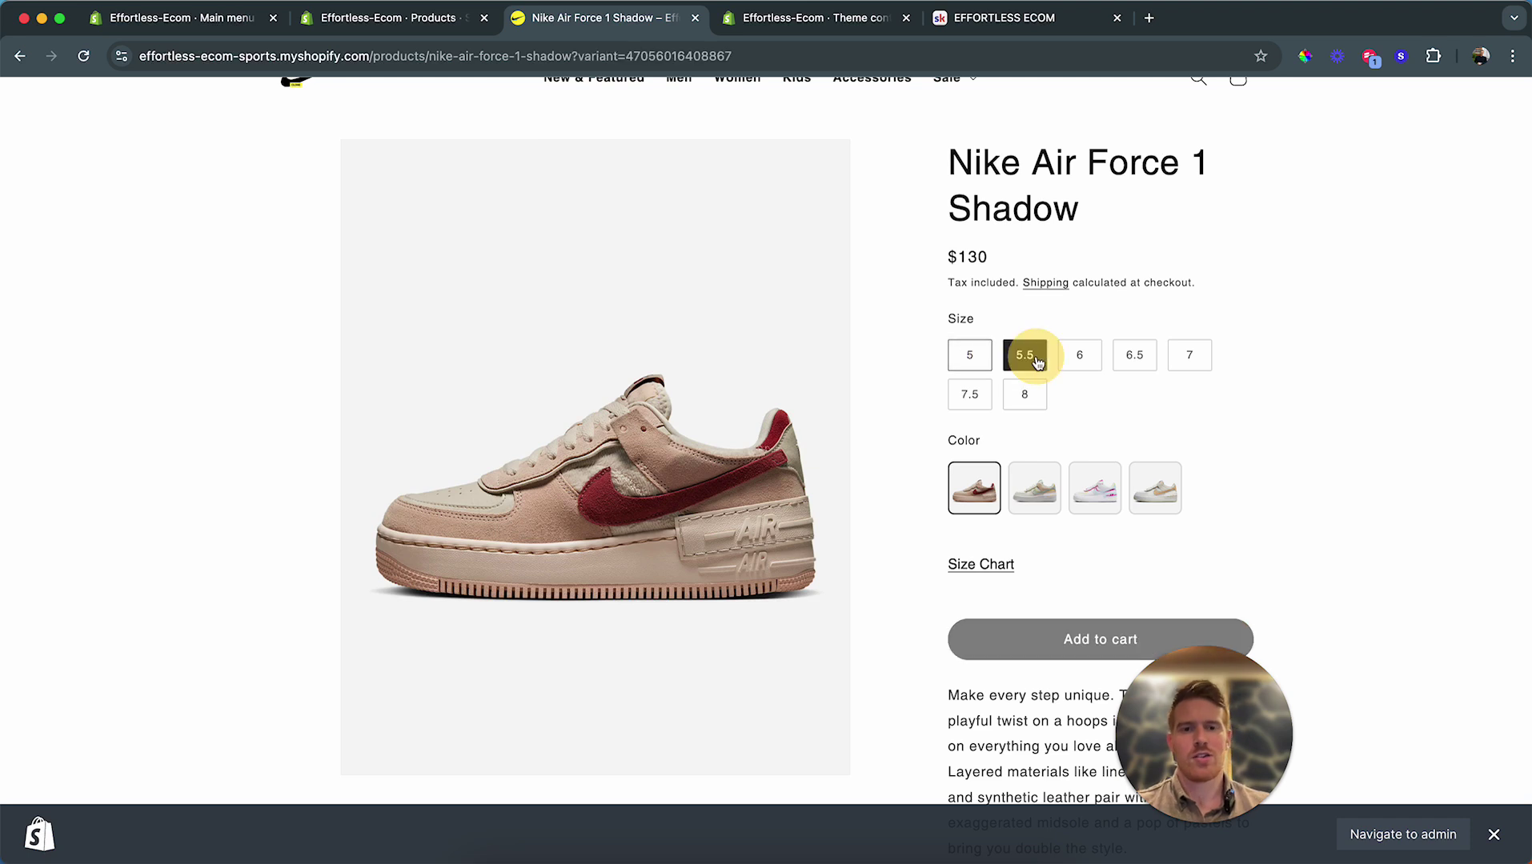
click(971, 359)
Step: Review the Nike Air Force 1 Shadow page's description, recommended products, footer and header navigation
scroll(947, 544, down, 6)
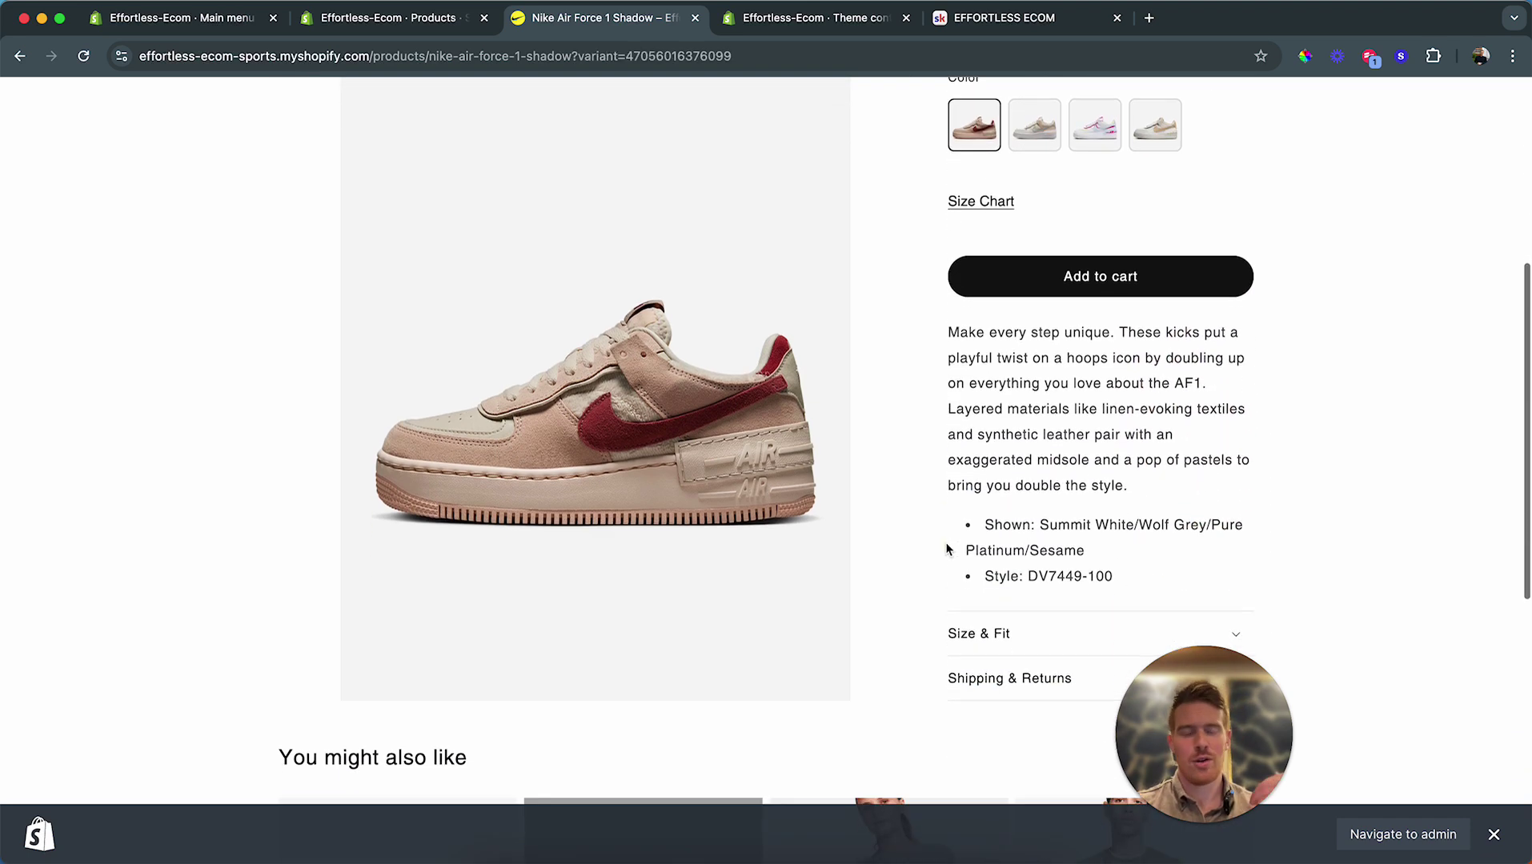
scroll(945, 542, down, 6)
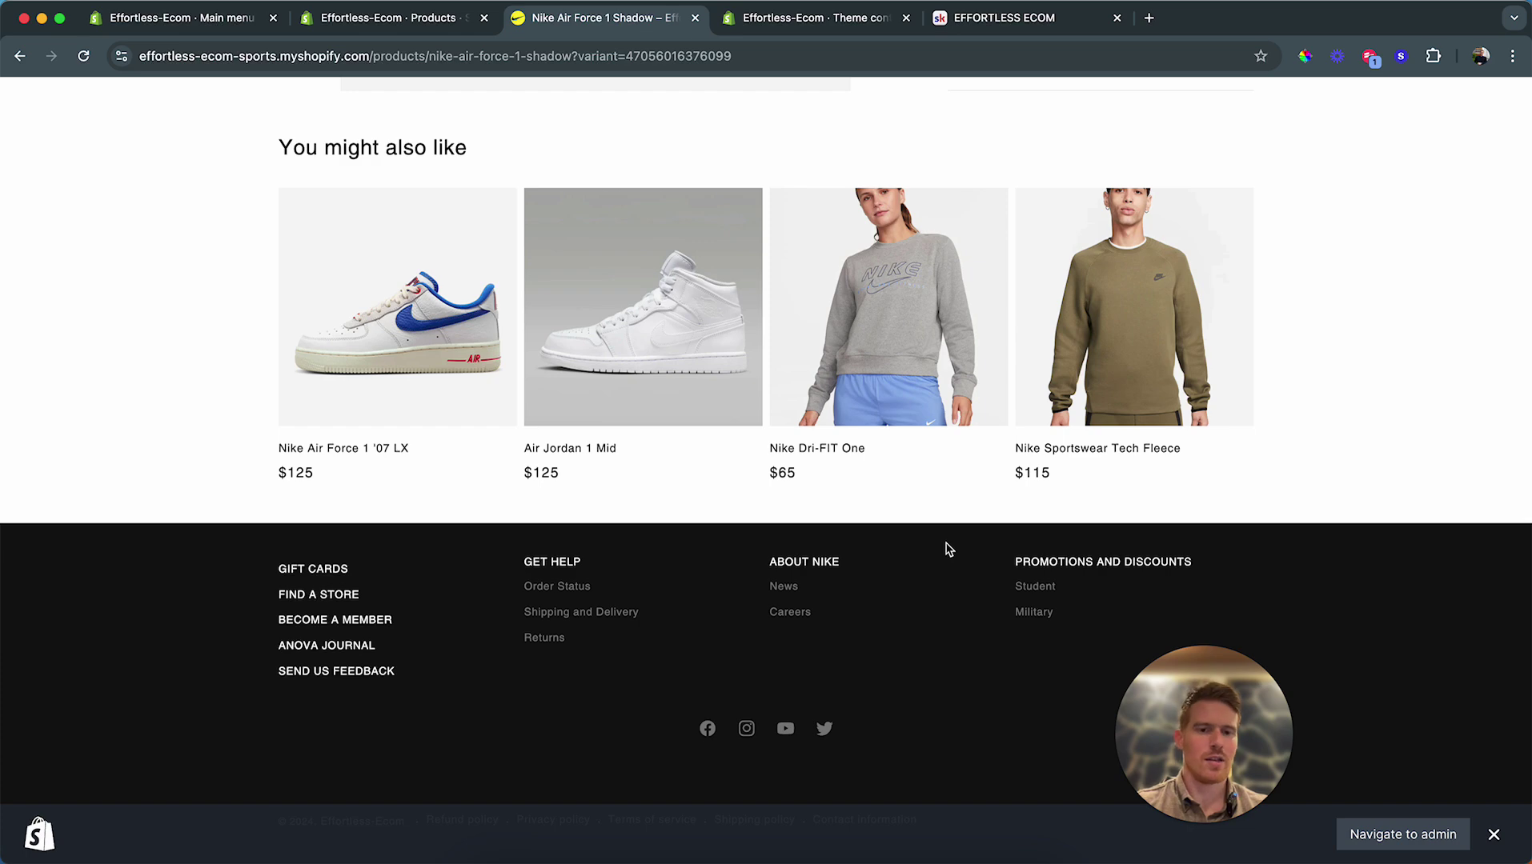
scroll(945, 547, up, 8)
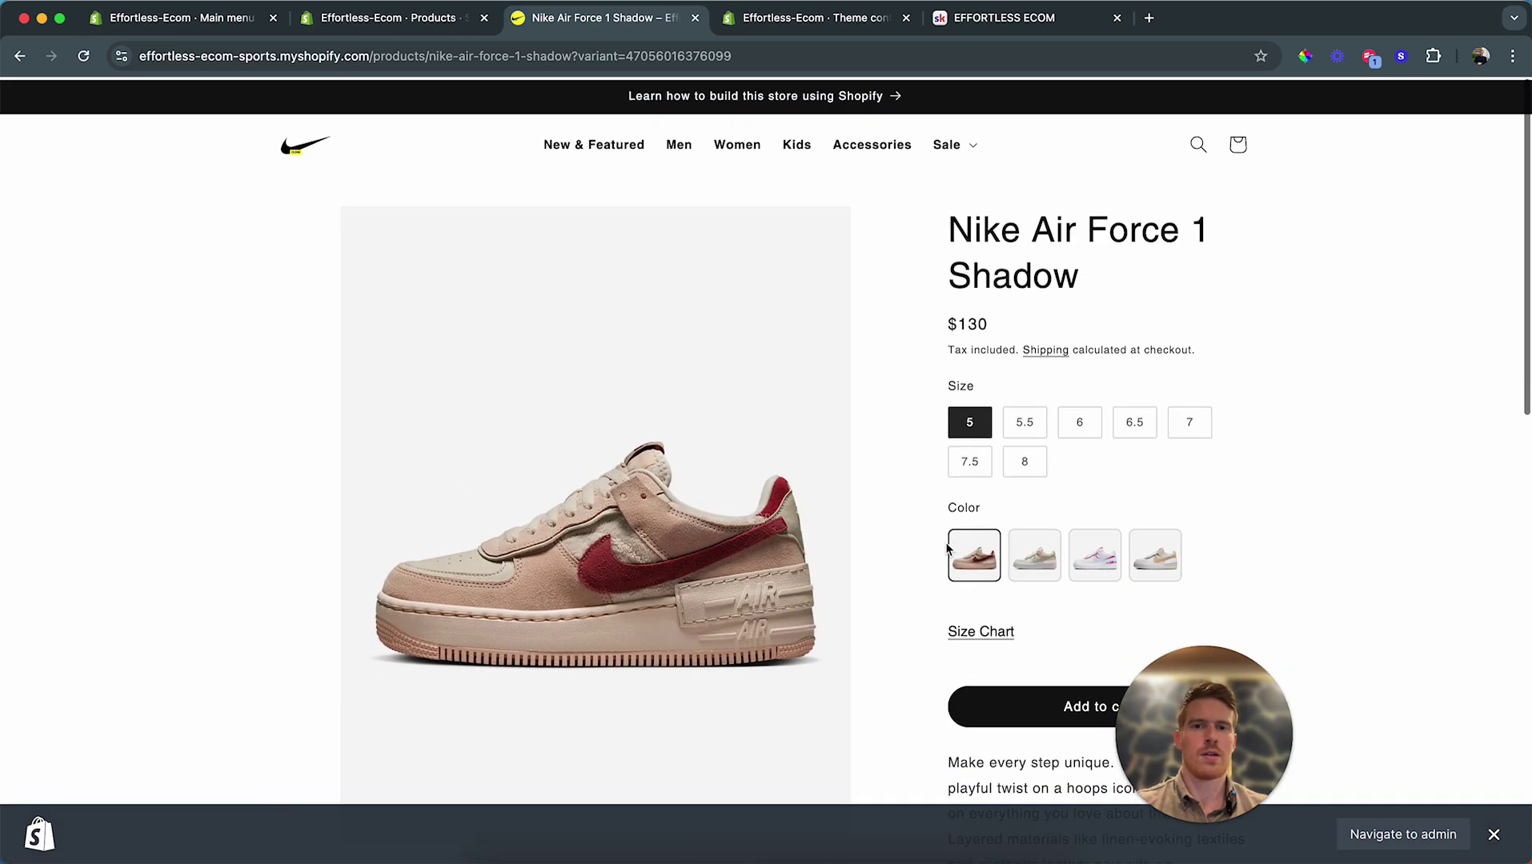
scroll(1019, 568, down, 1)
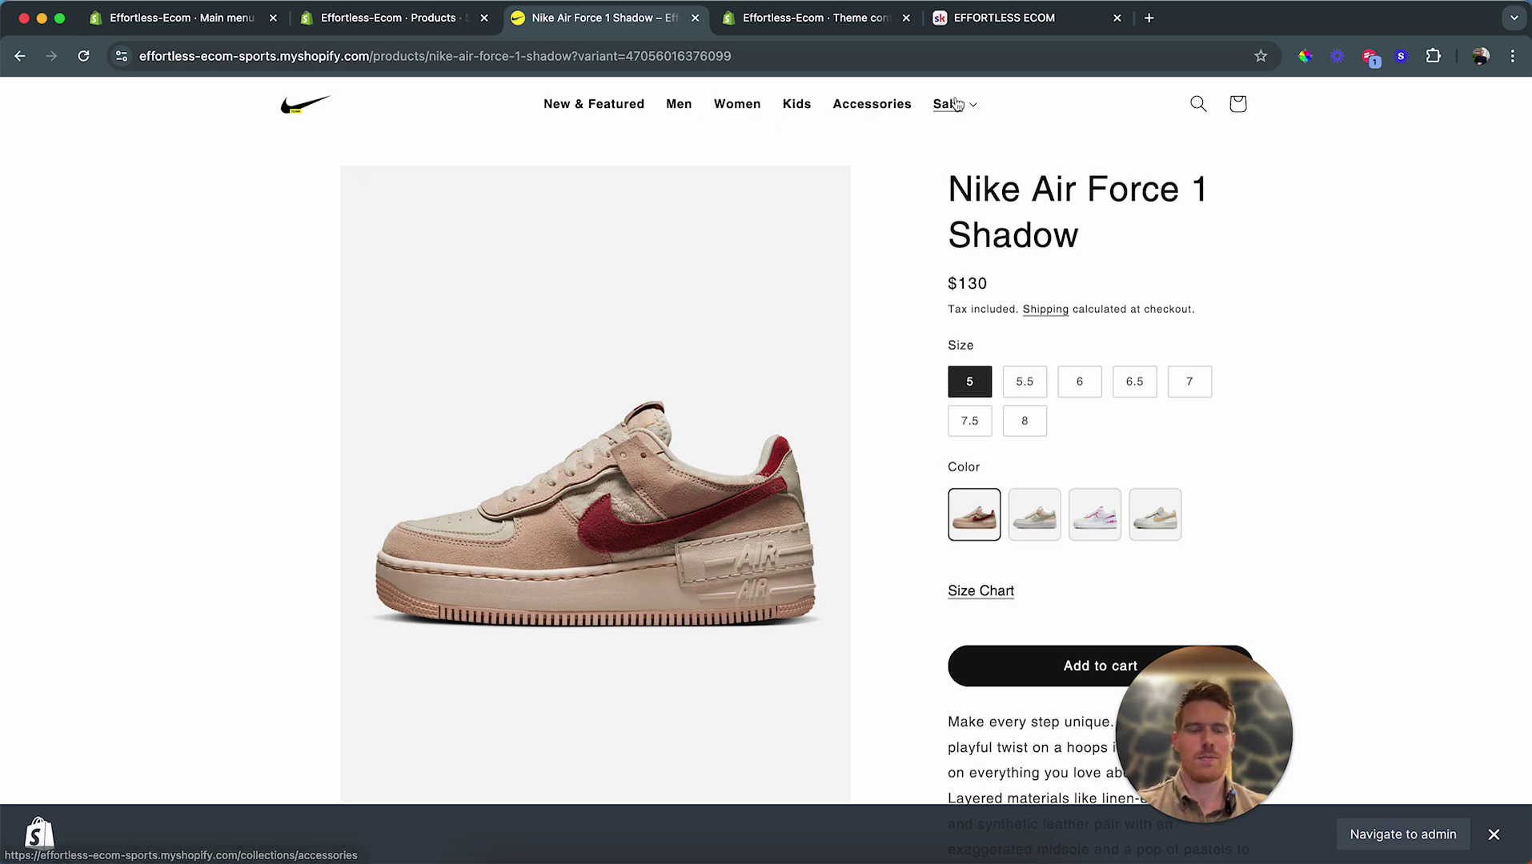
scroll(725, 336, up, 1)
Step: Open the Shipping and Delivery page from the store's footer and review its Order Status tracking page
scroll(725, 336, down, 10)
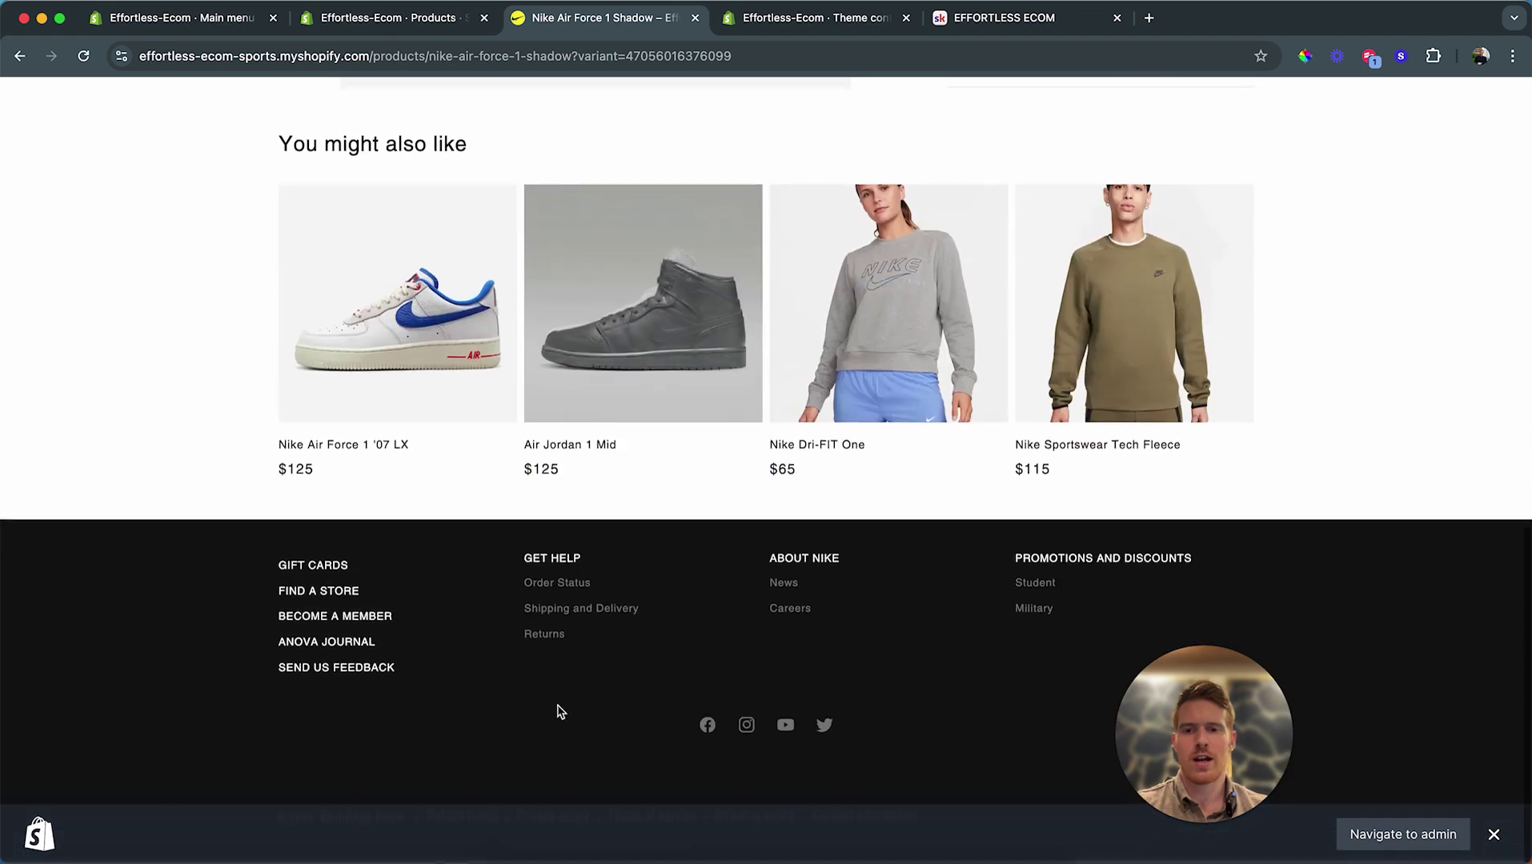
click(582, 613)
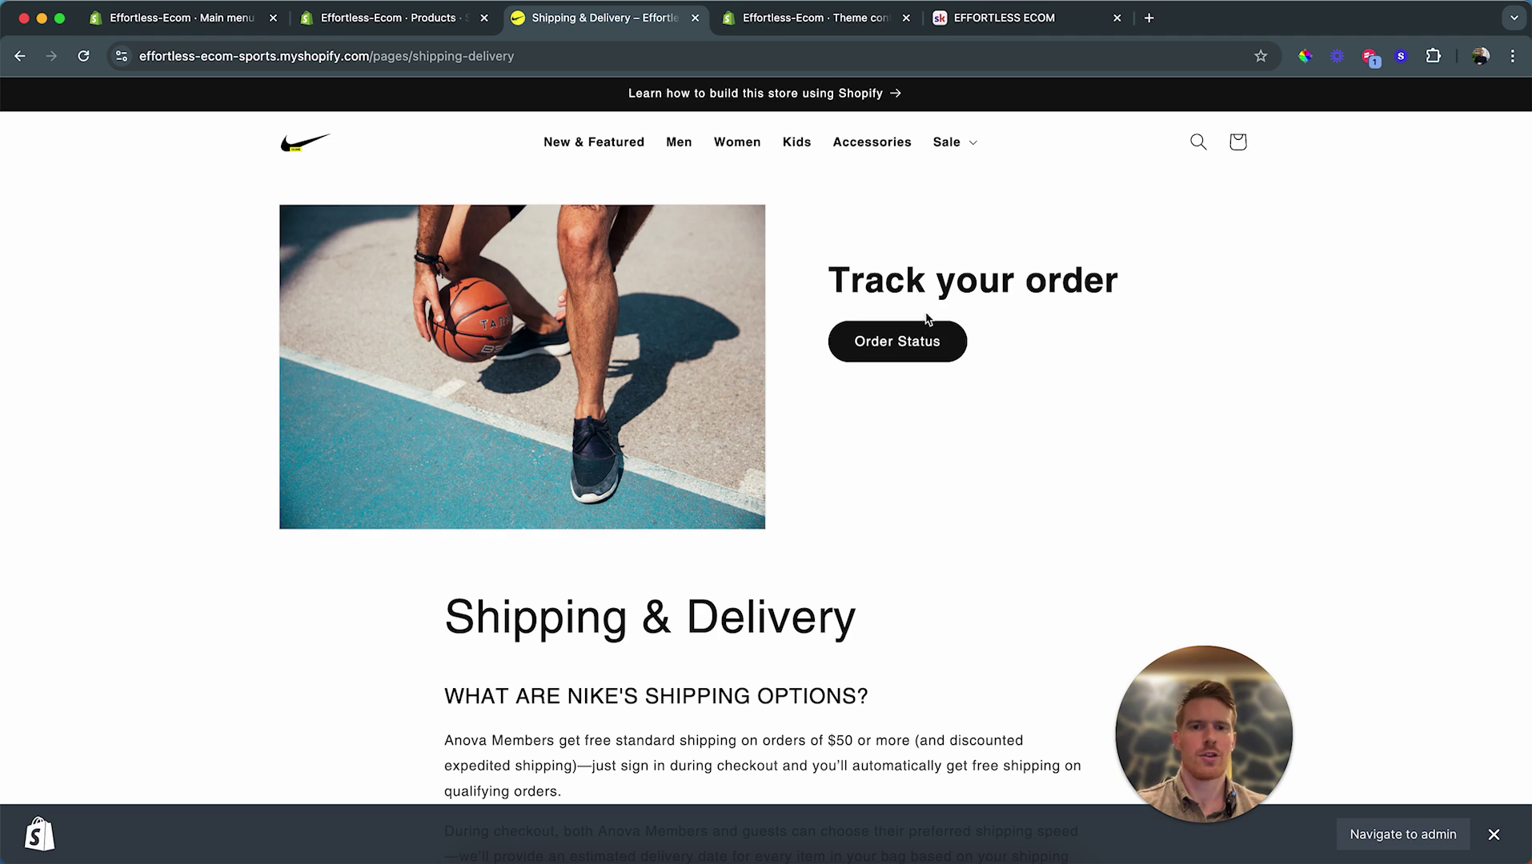
click(913, 339)
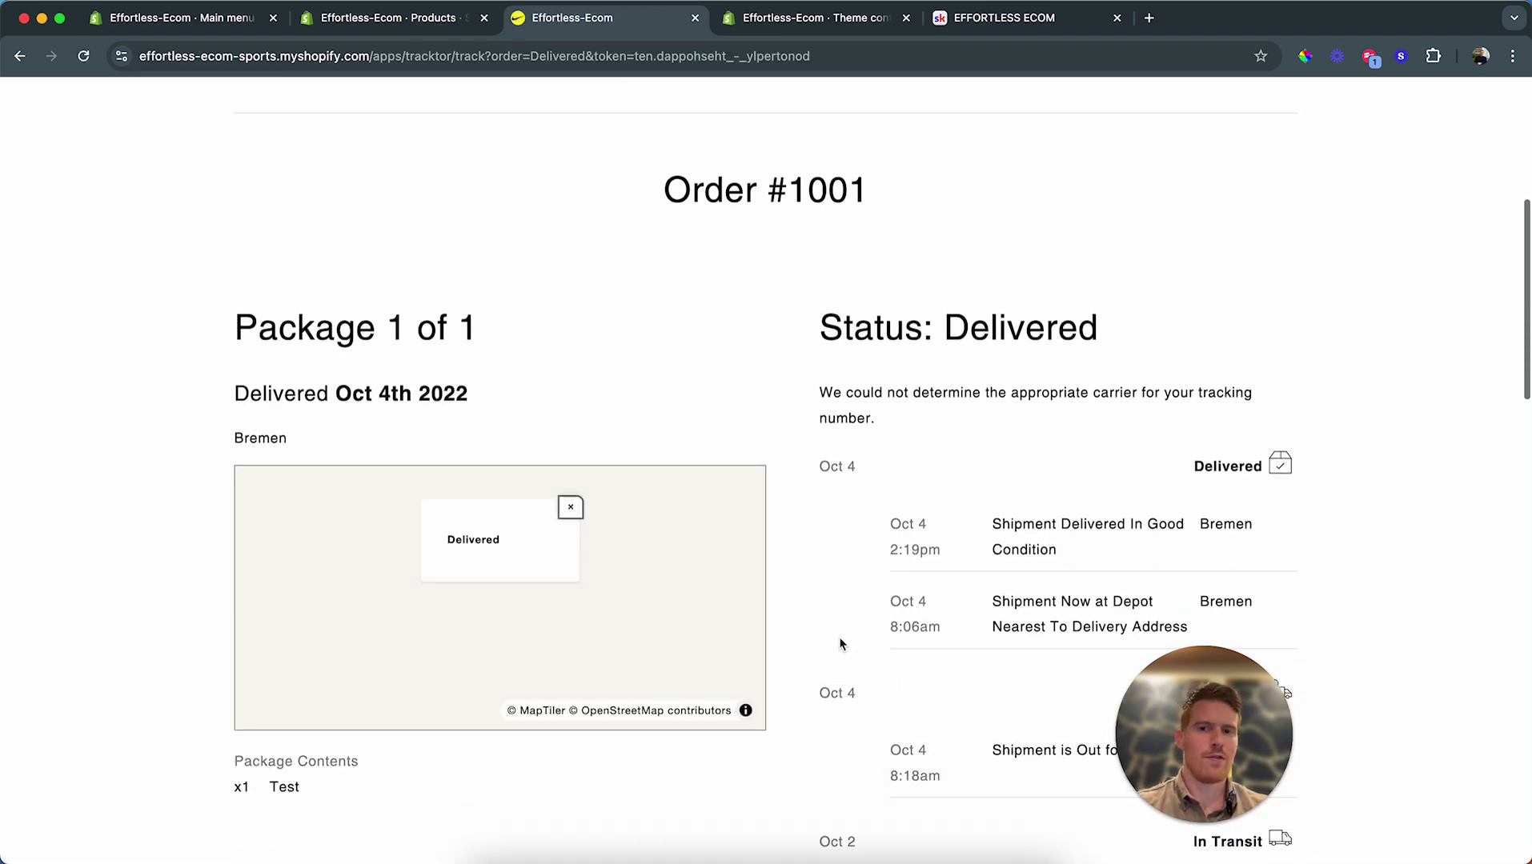
scroll(840, 644, up, 5)
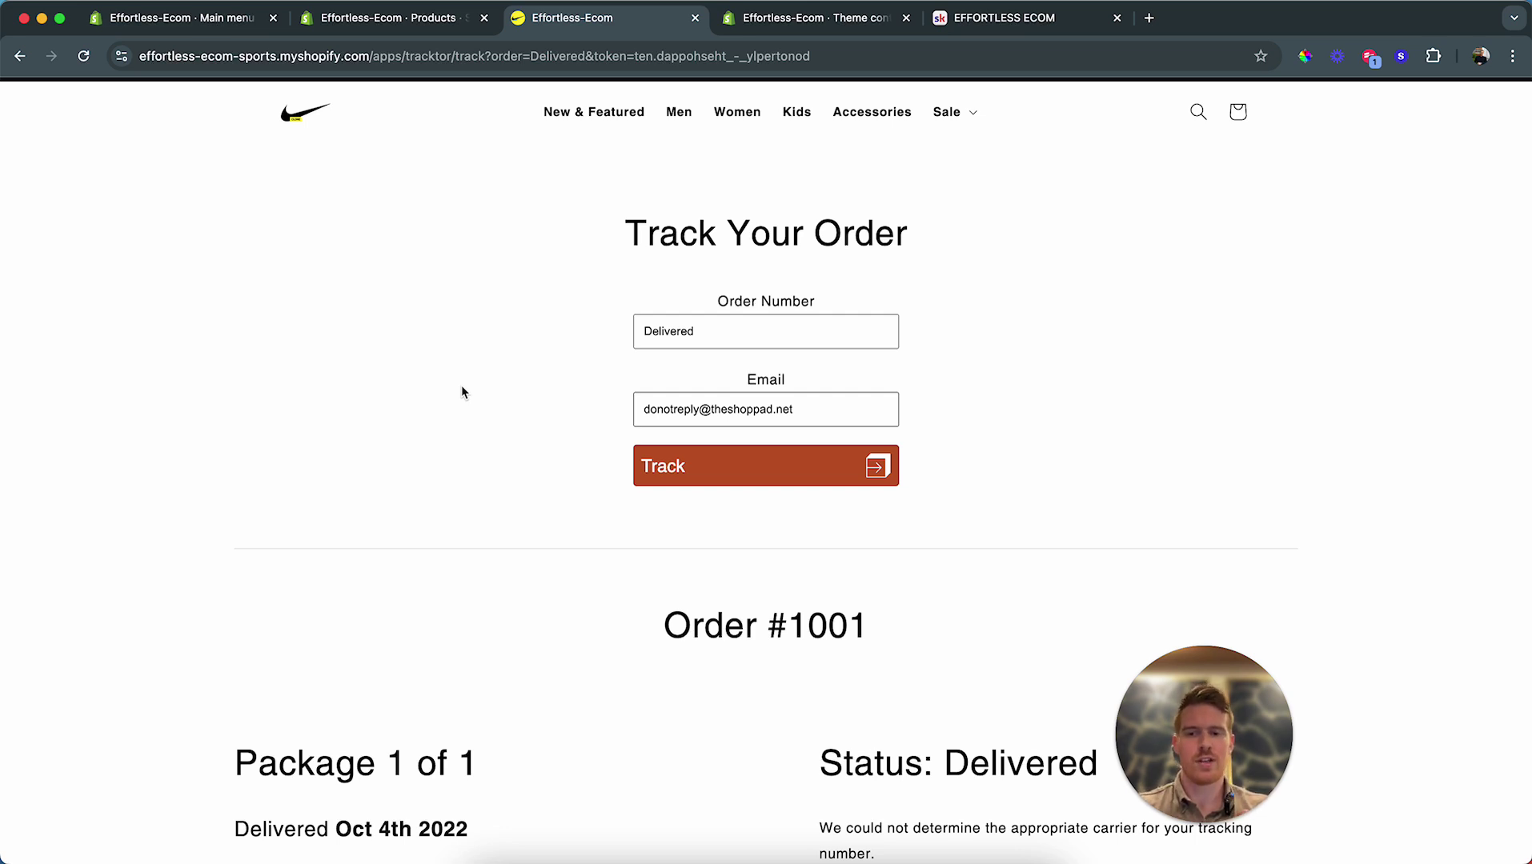
Step: Switch to the EFFORTLESS ECOM community on Skool and look through its feed of posts
click(971, 20)
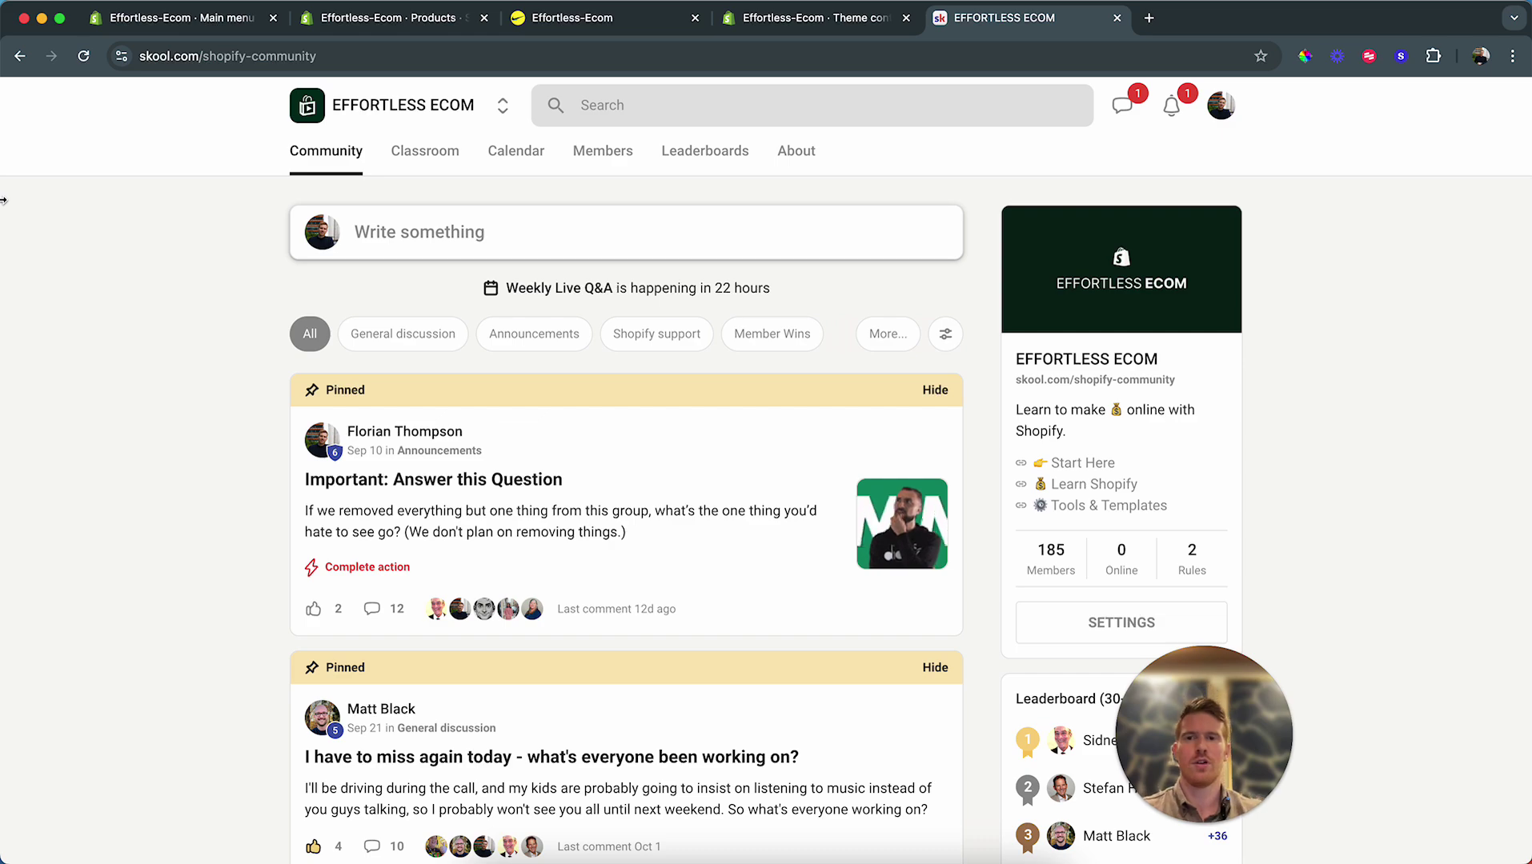
scroll(231, 539, down, 10)
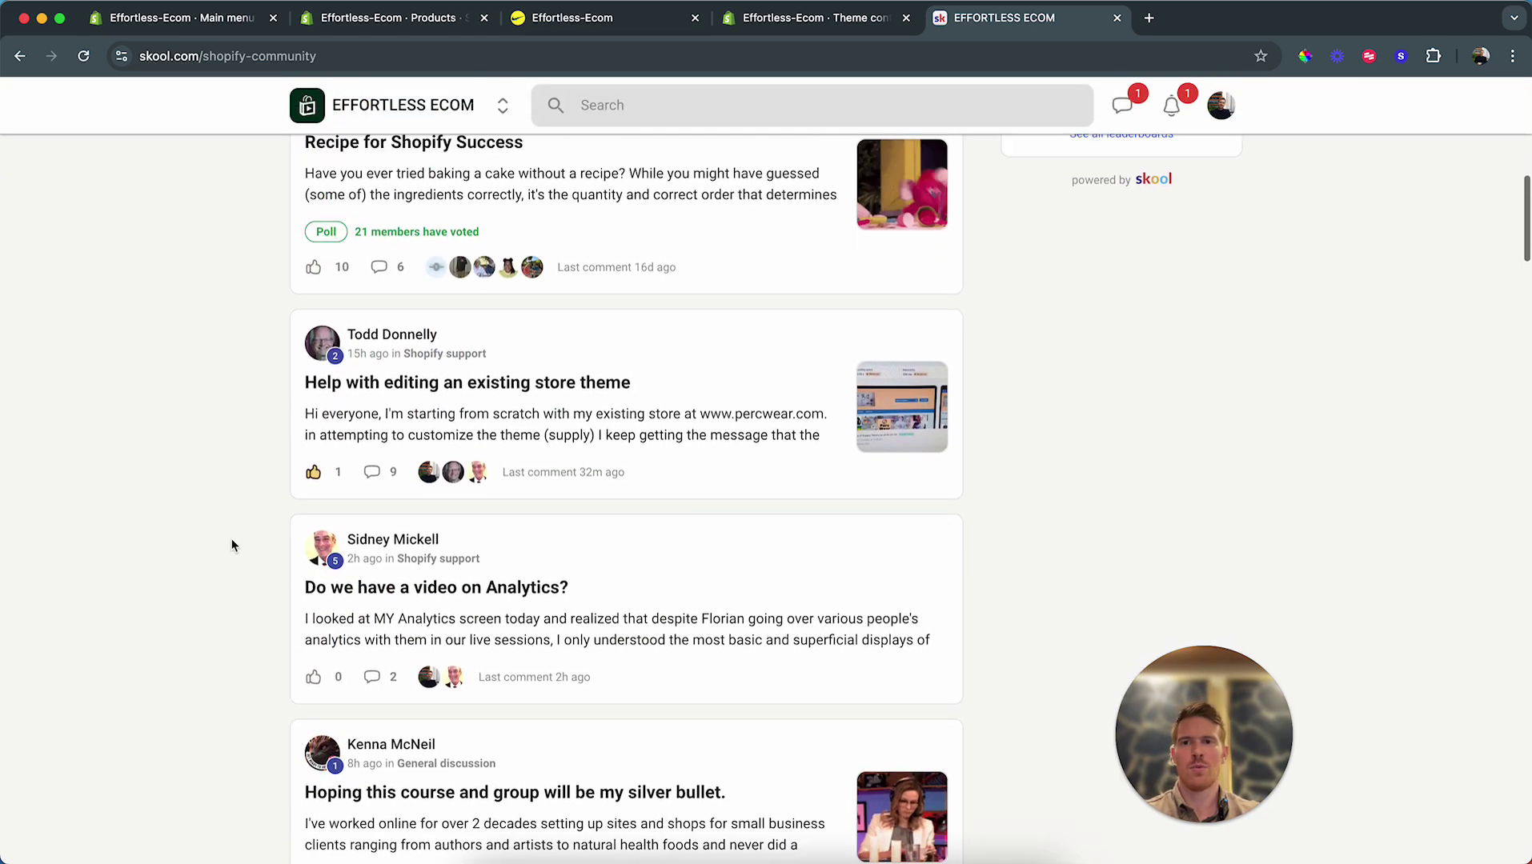
scroll(231, 539, up, 2)
scroll(530, 313, down, 3)
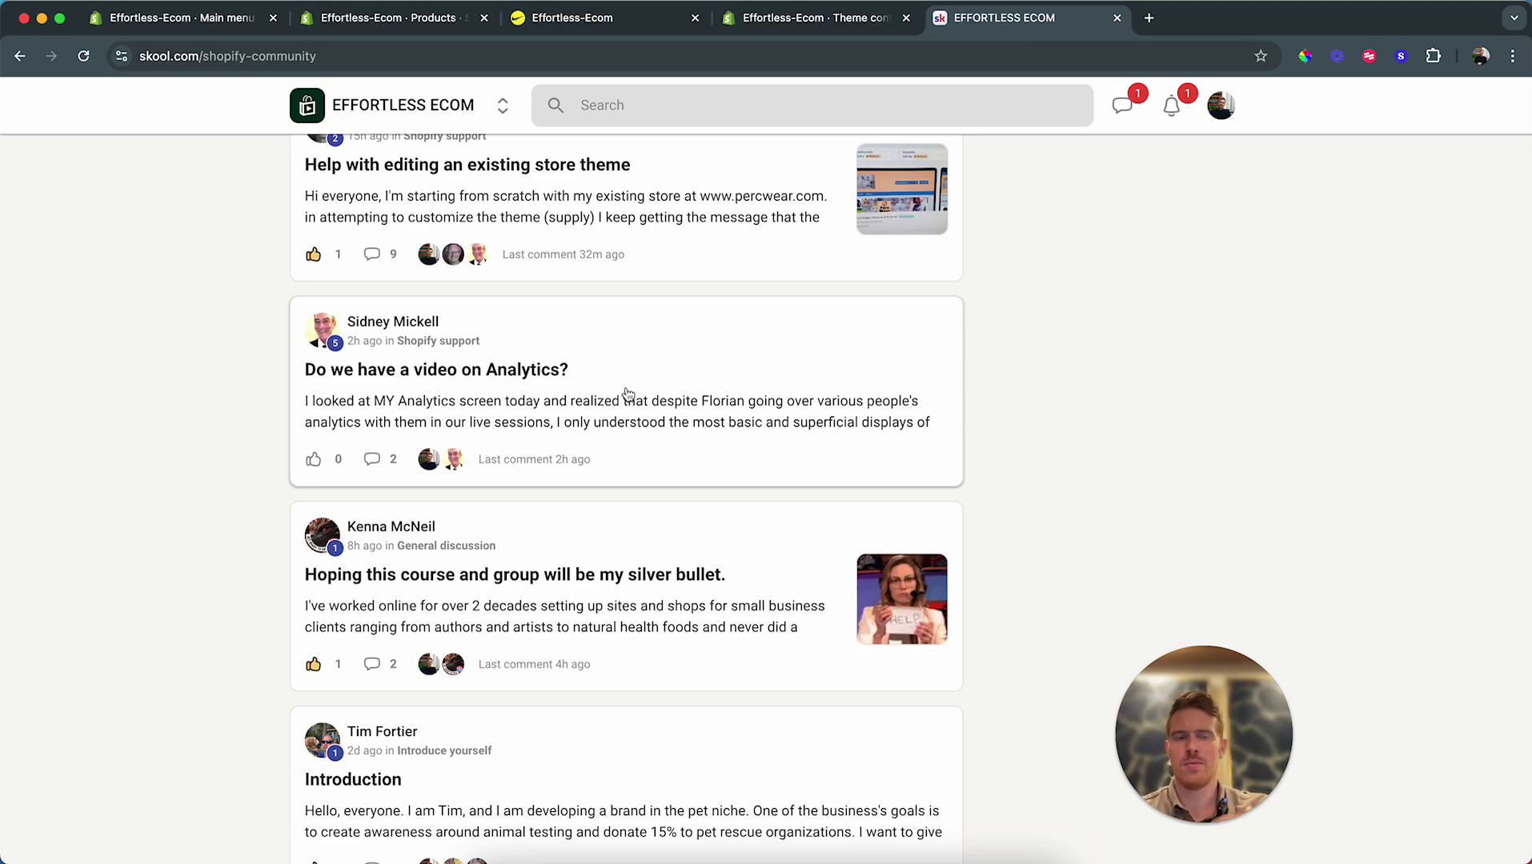
scroll(627, 393, up, 15)
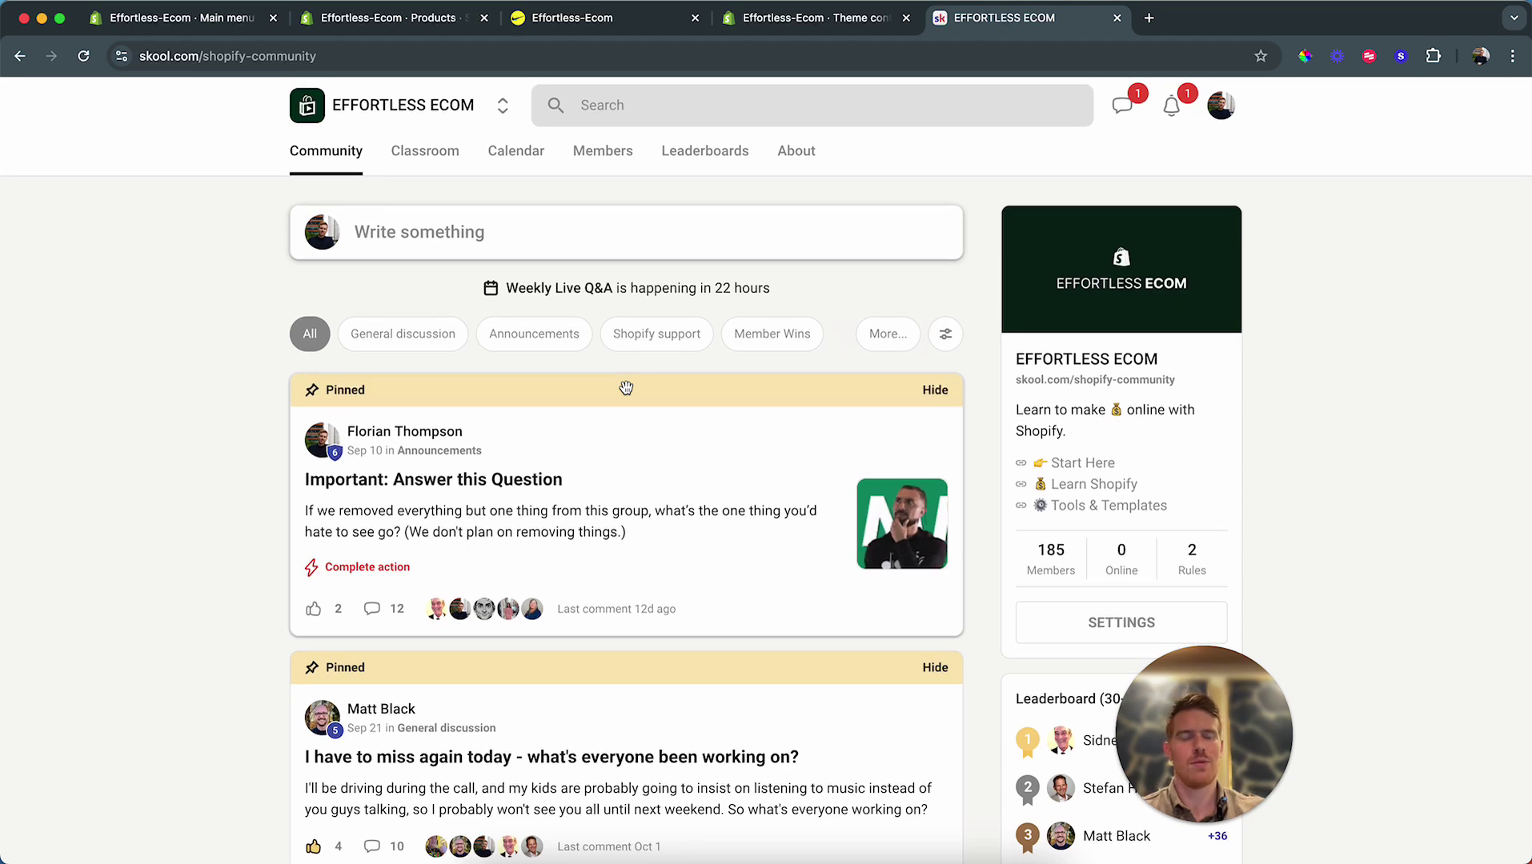
Step: Open the Shopify - Full Course in the community's classroom and collapse its Foundations section
click(420, 152)
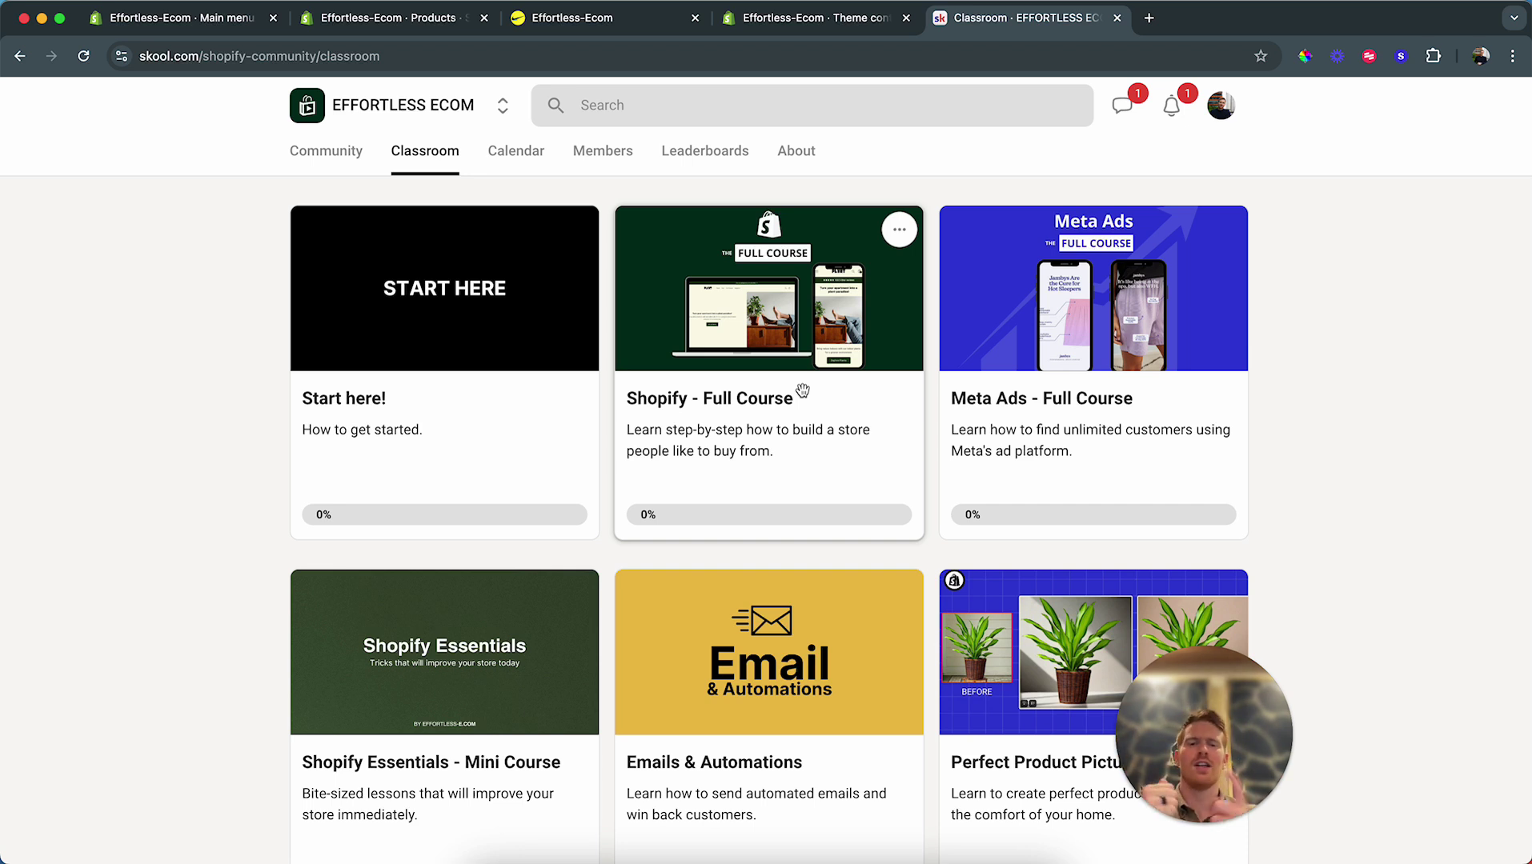
click(802, 390)
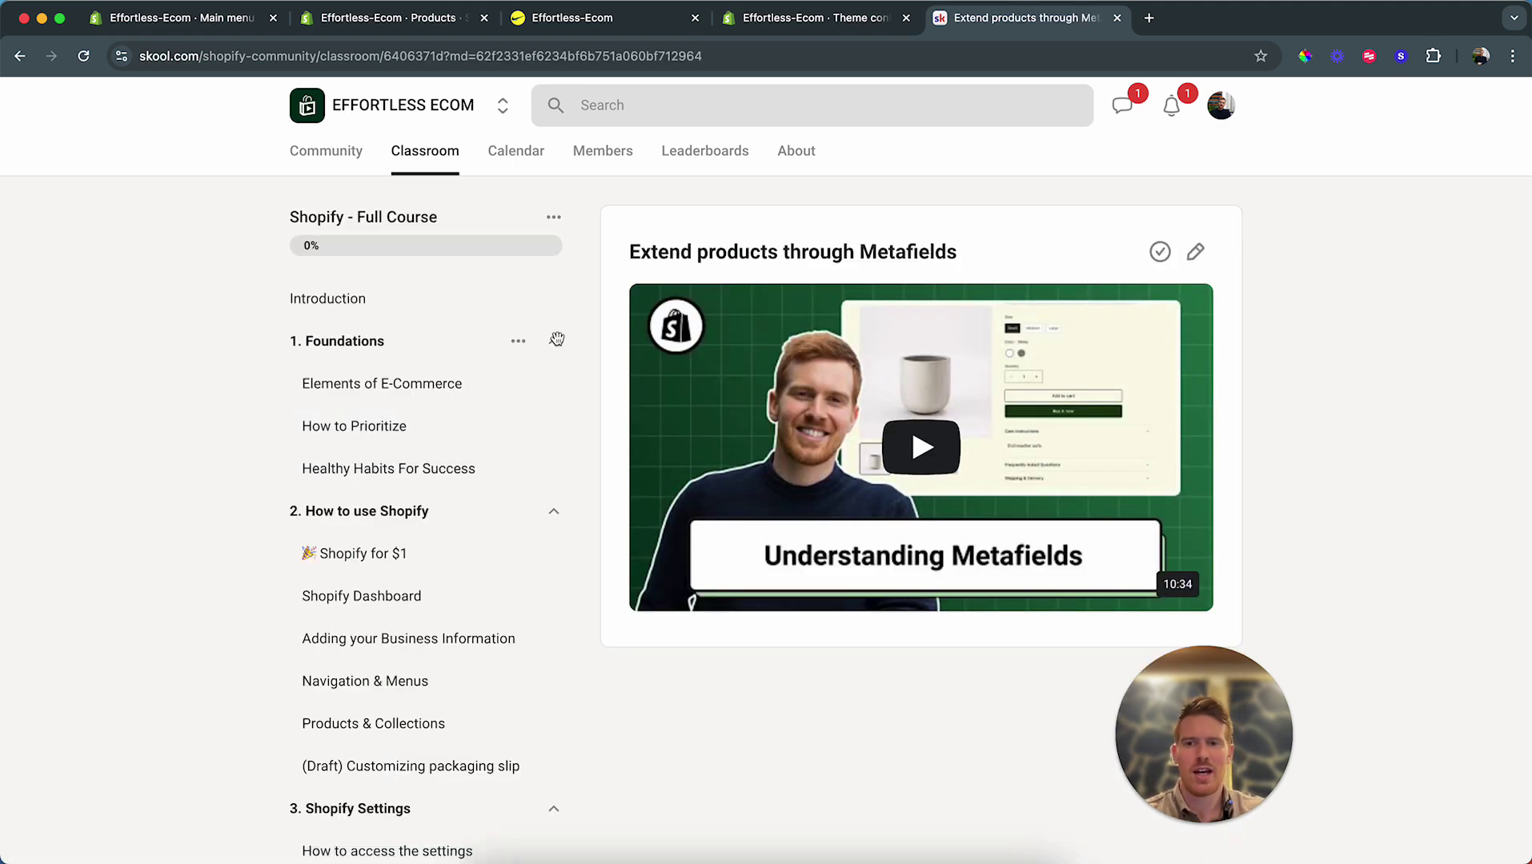
click(554, 339)
Step: Look through the Shopify course's lesson outline, from How to use Shopify to the bonus sections
scroll(500, 515, down, 2)
scroll(500, 515, down, 9)
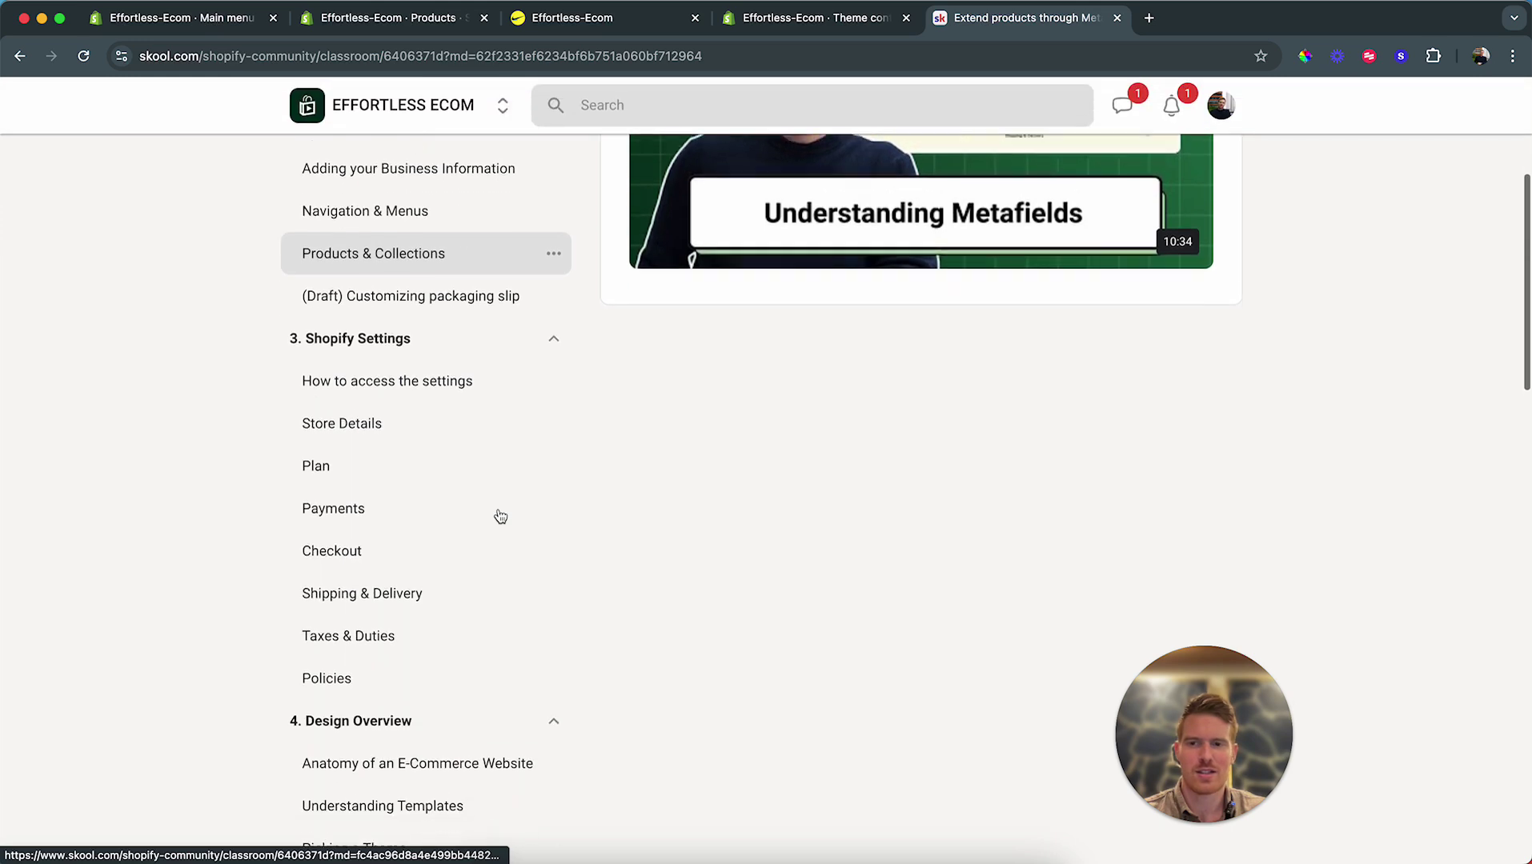
scroll(500, 514, up, 6)
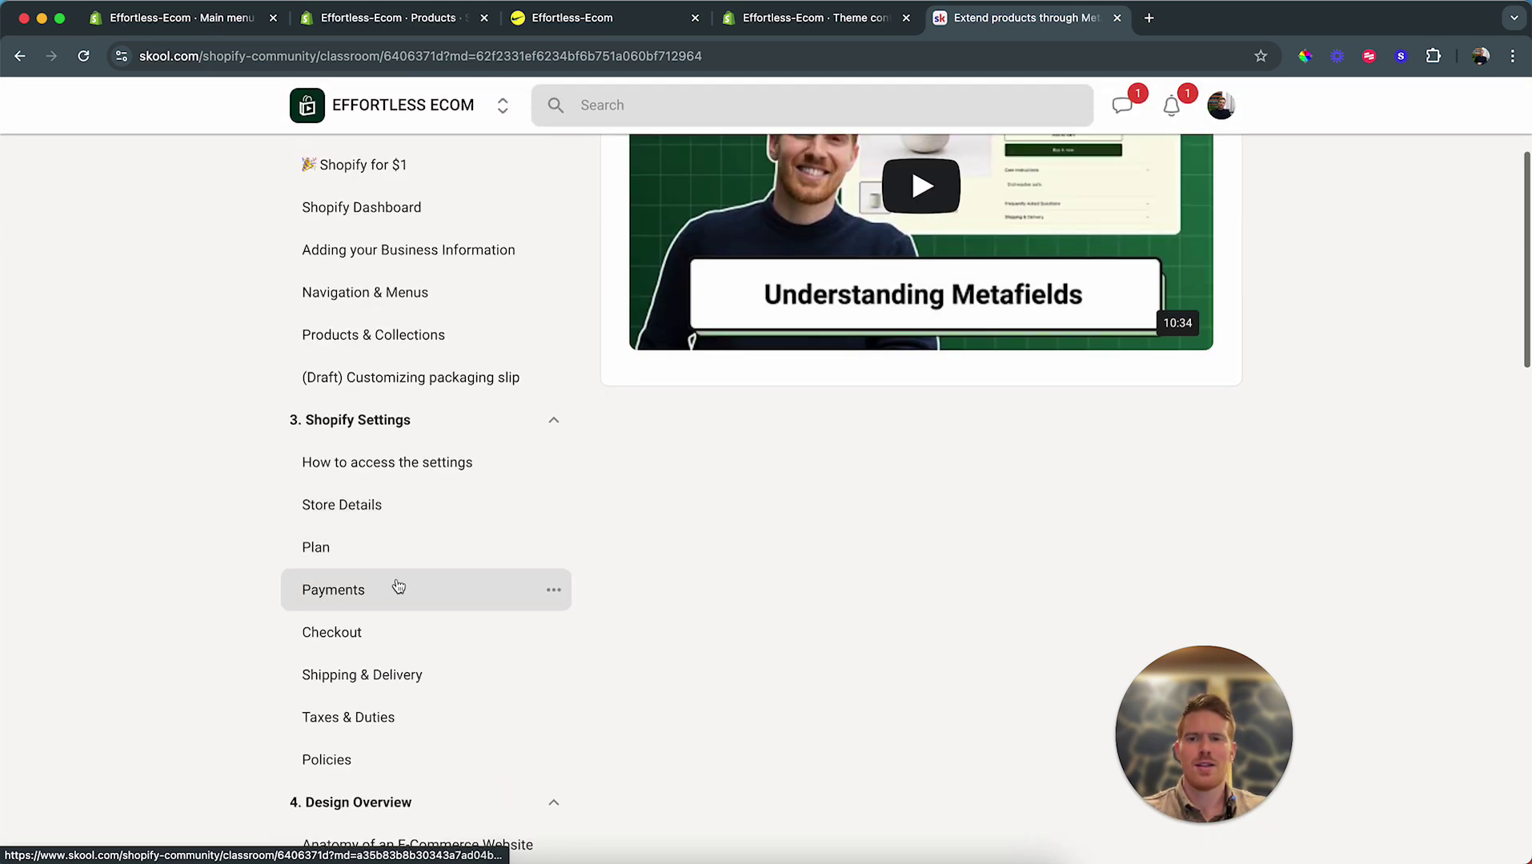
scroll(394, 589, down, 1)
scroll(383, 543, down, 3)
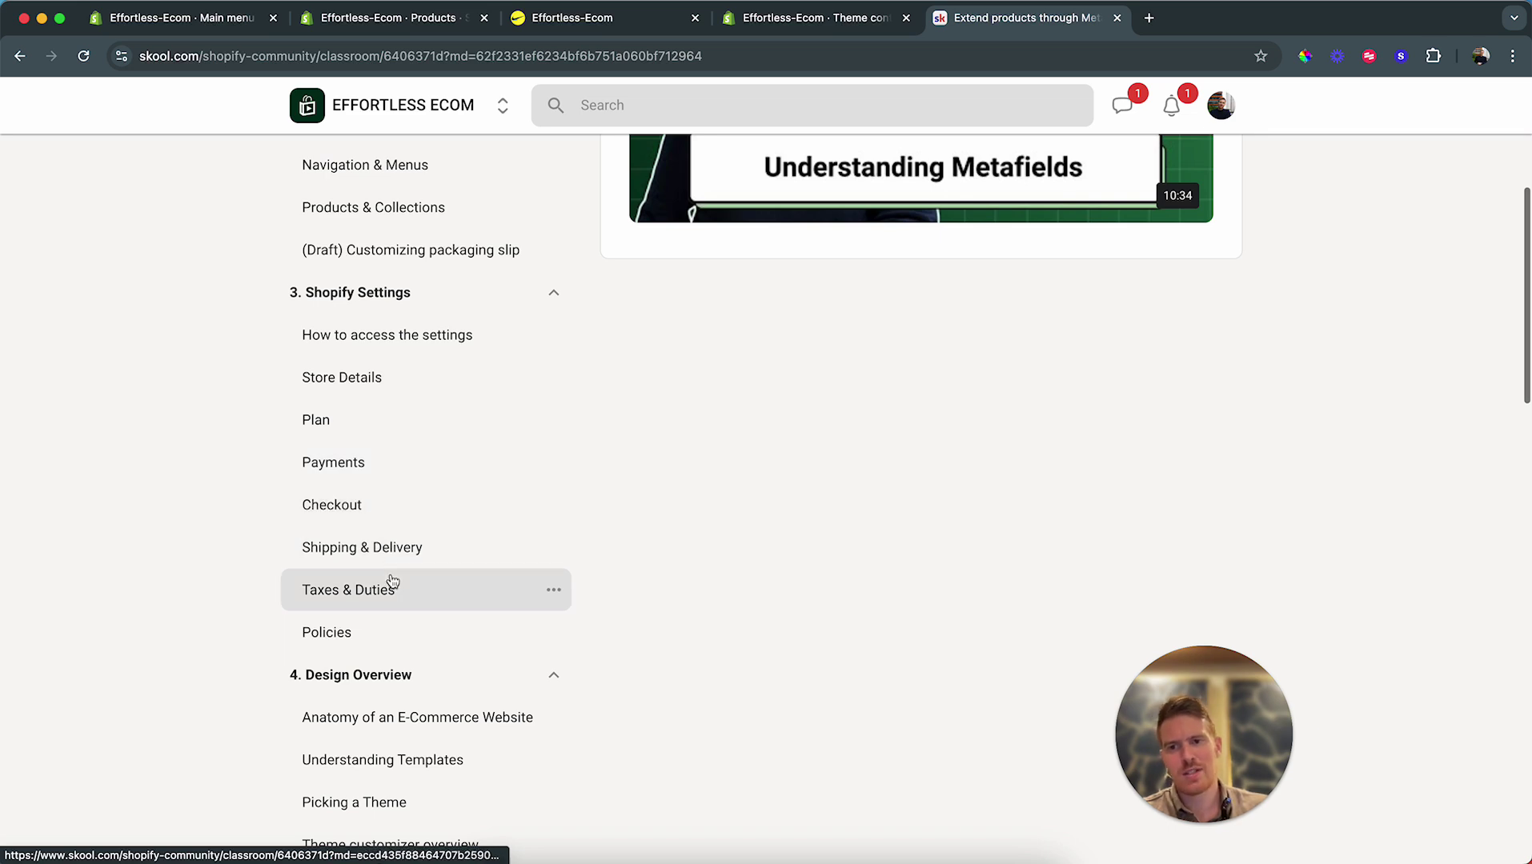
scroll(399, 564, down, 5)
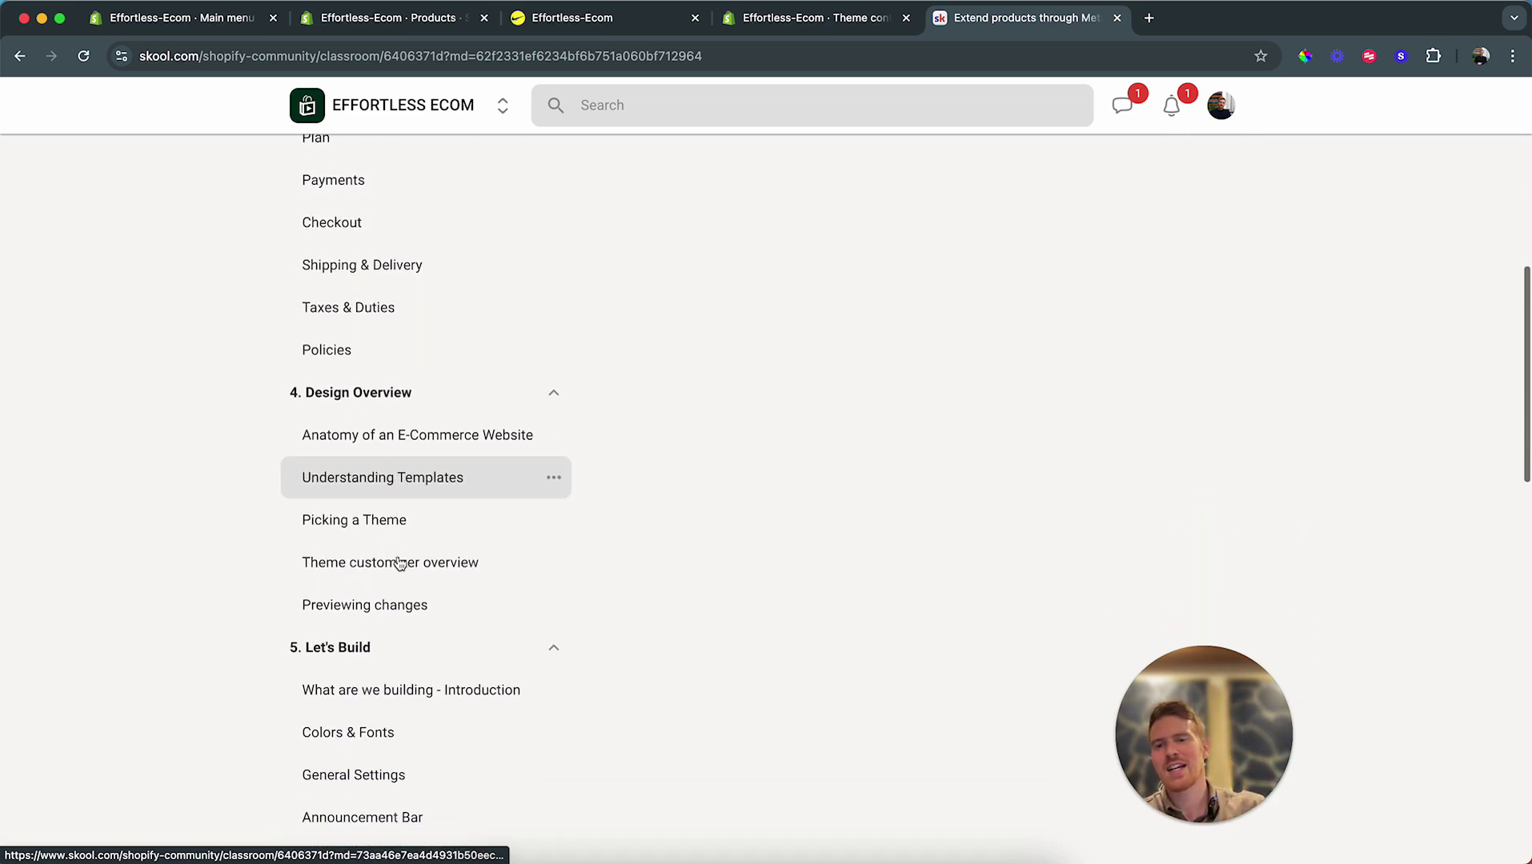
scroll(378, 443, down, 10)
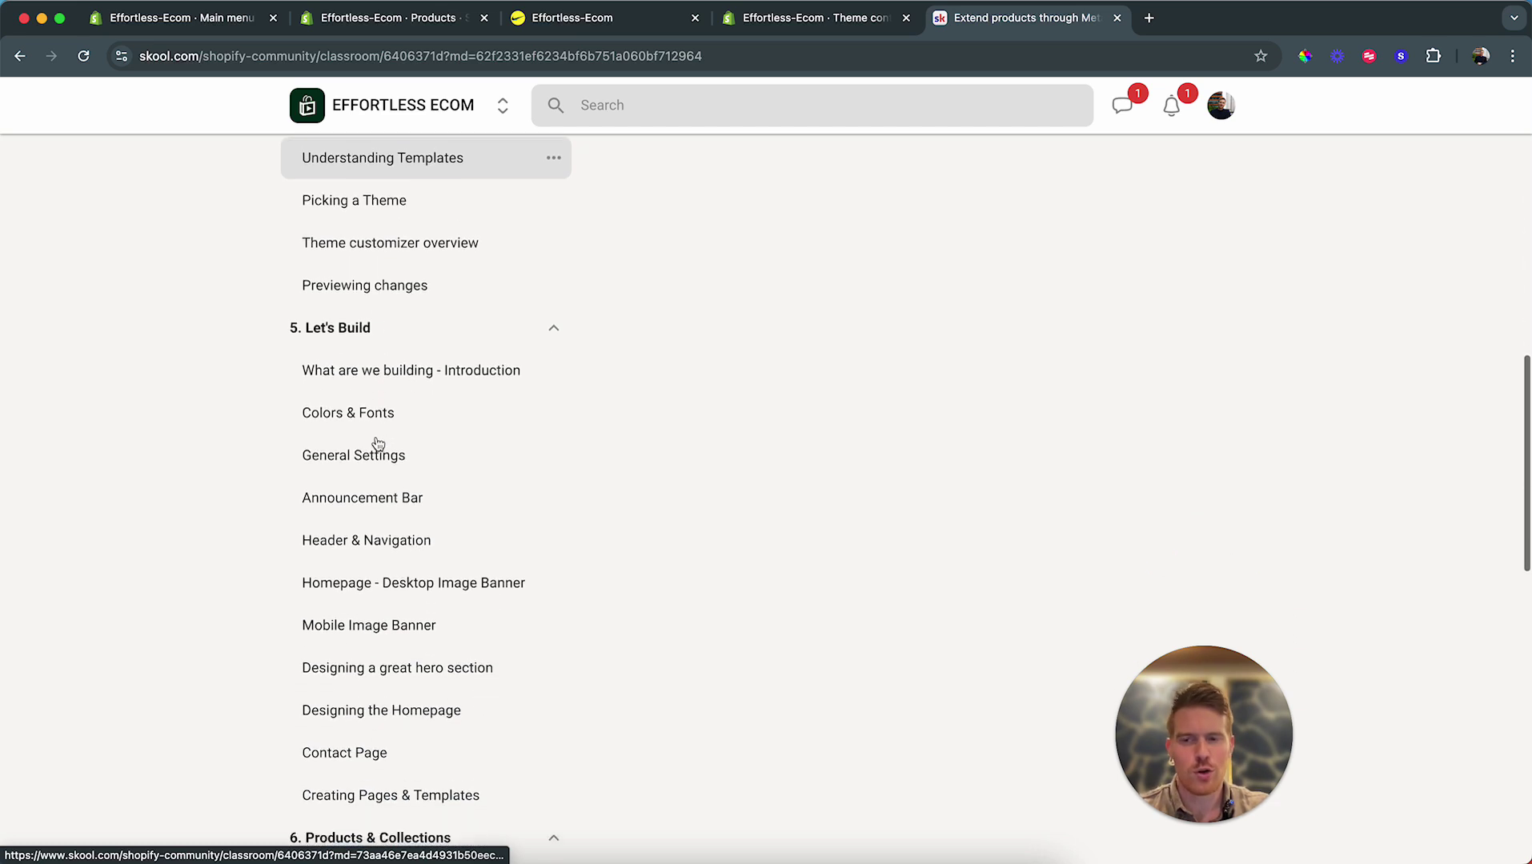
scroll(377, 443, down, 5)
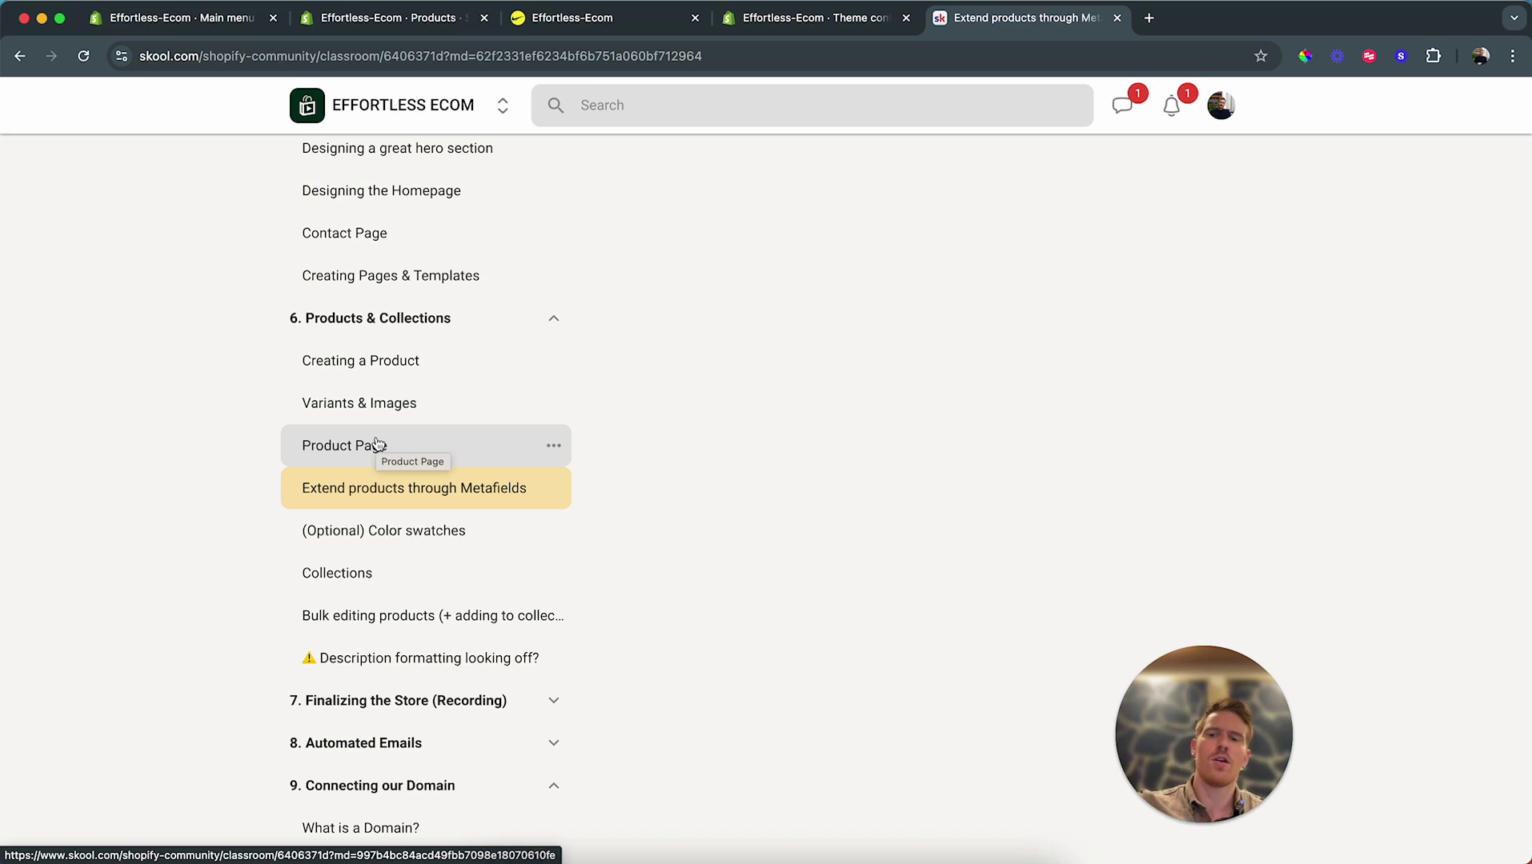
scroll(378, 445, down, 3)
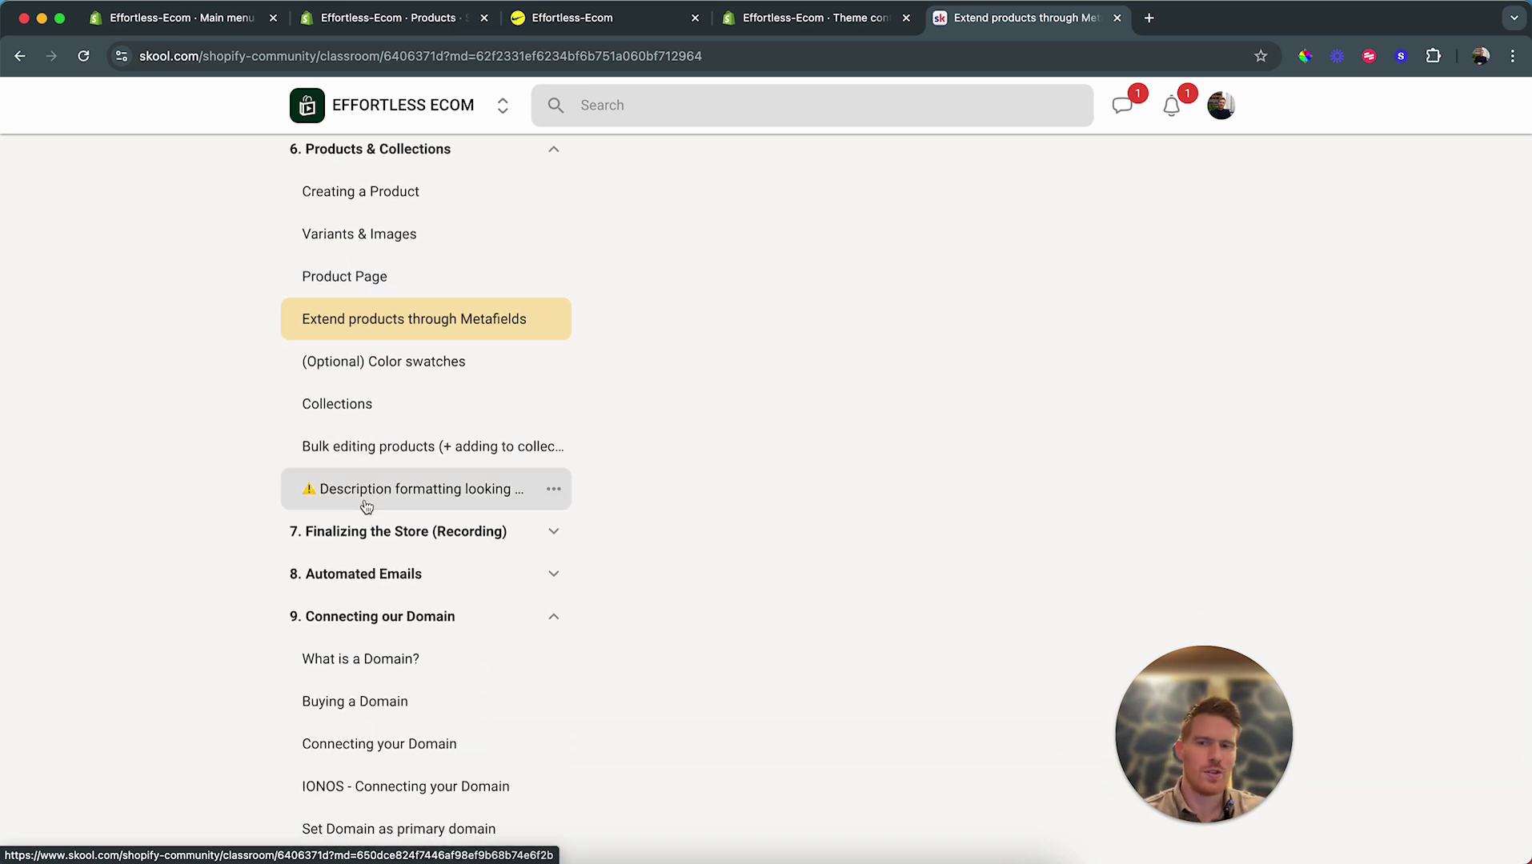
scroll(366, 505, down, 2)
scroll(366, 506, down, 3)
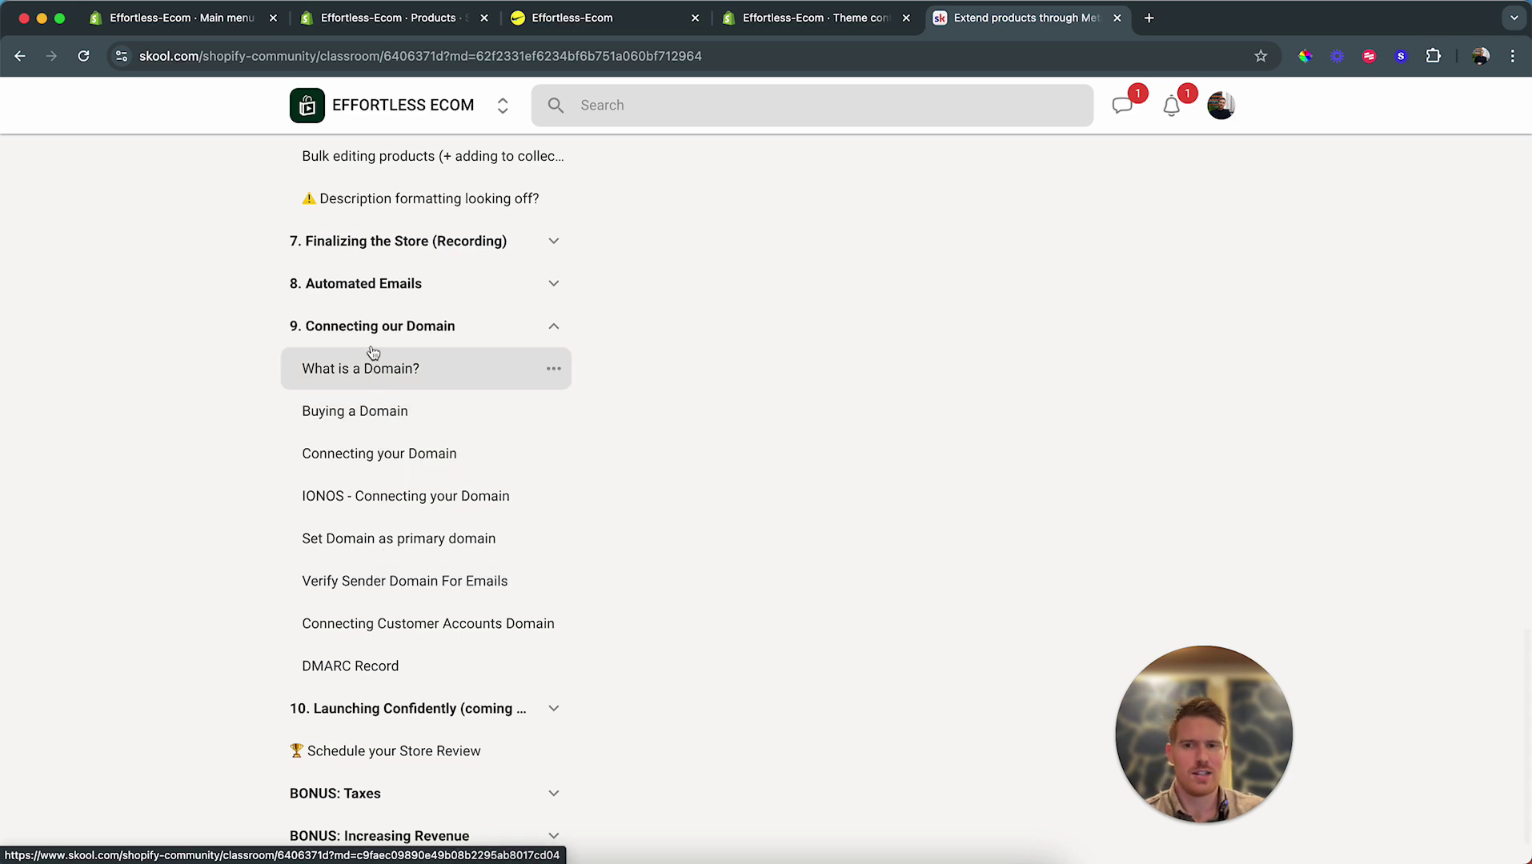
scroll(366, 326, down, 1)
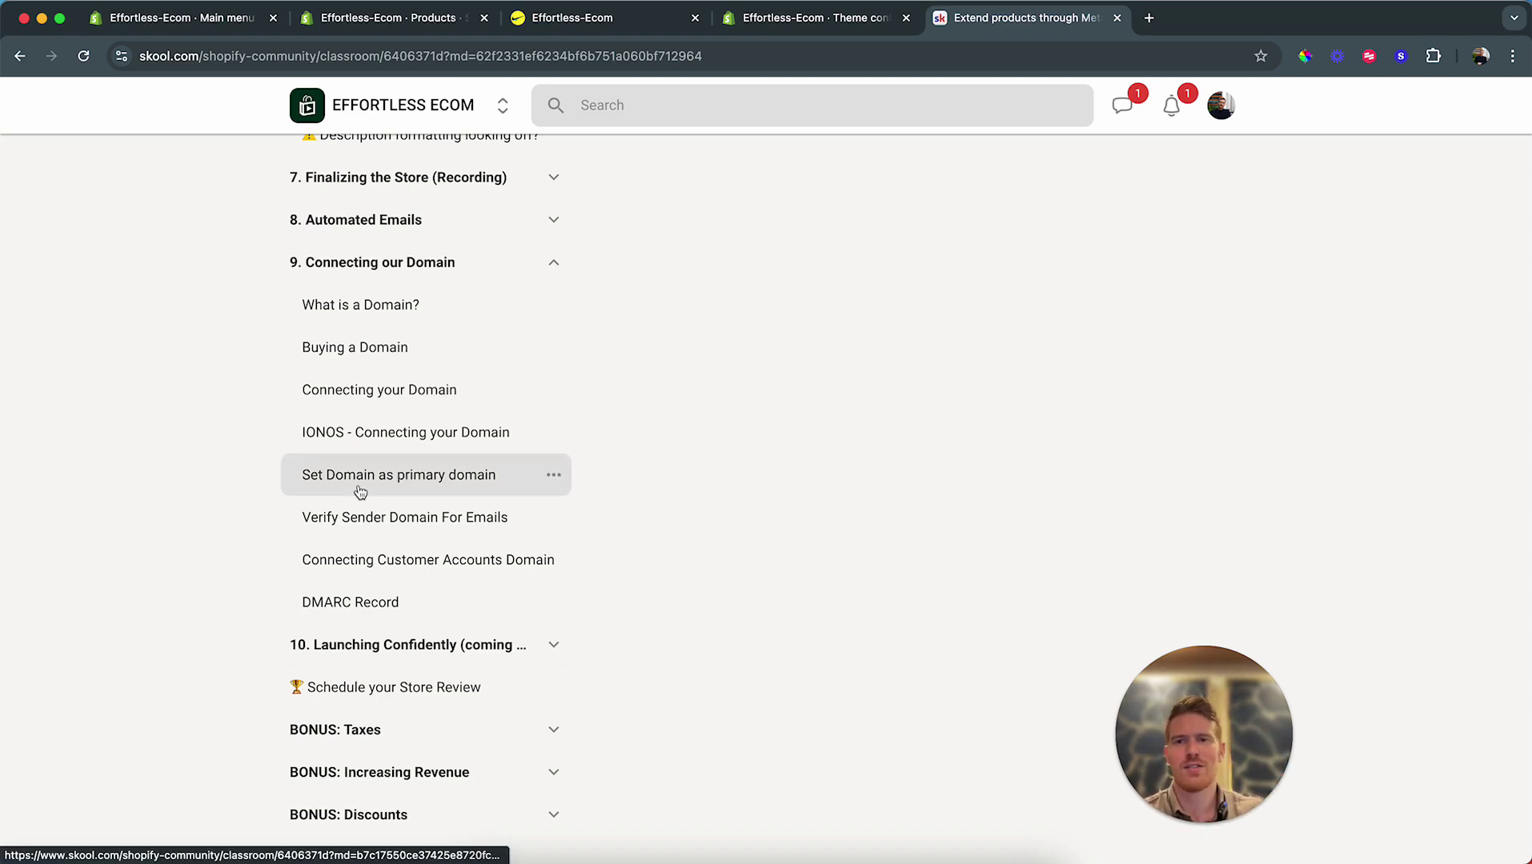
scroll(359, 492, up, 20)
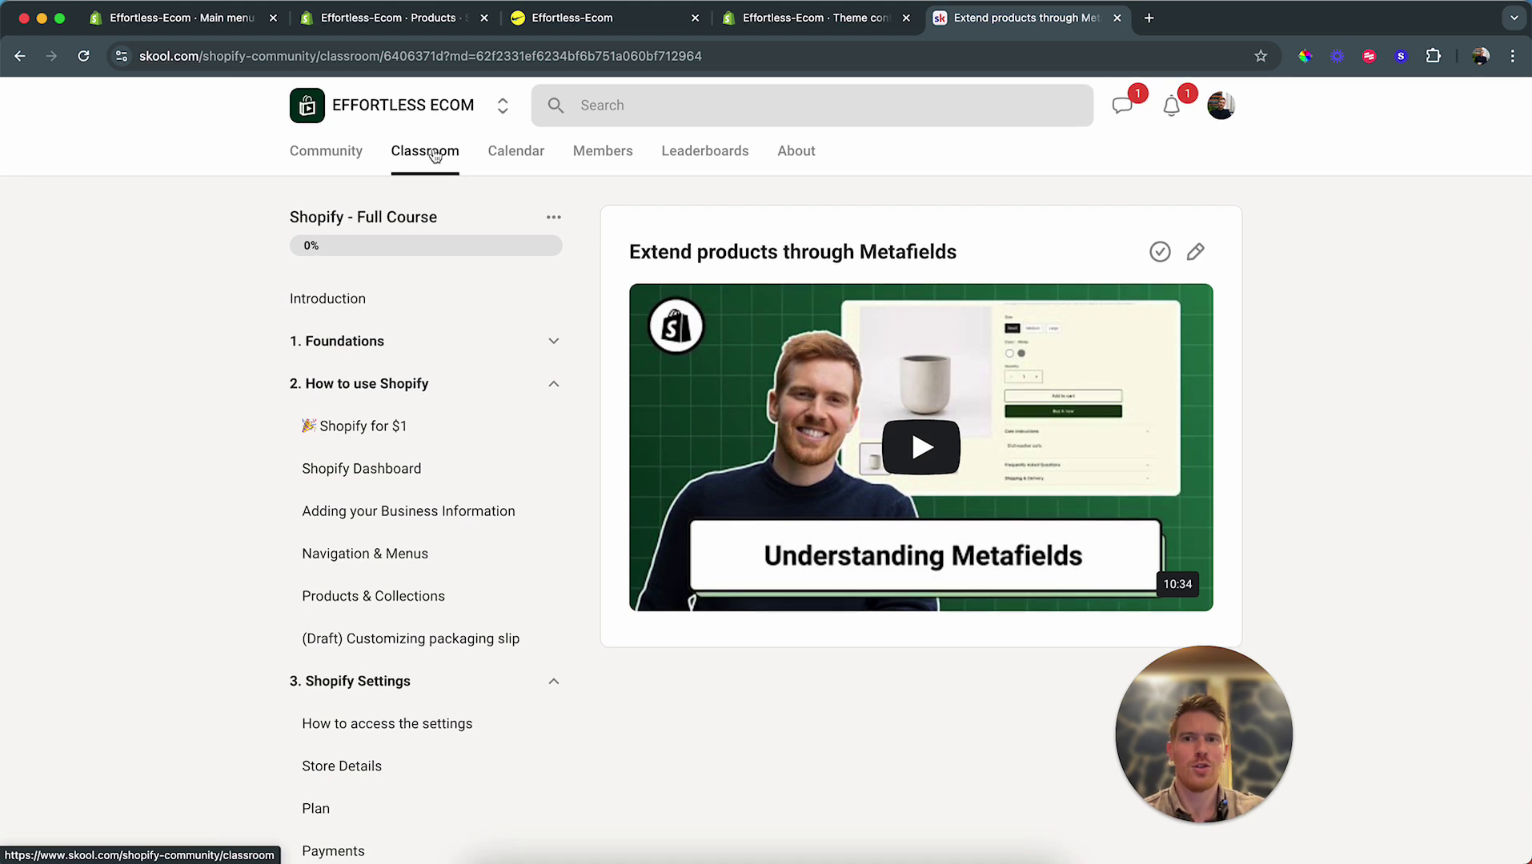
Step: View the Meta Ads - Full Course outline with its Testing Ads Efficiently lesson and return to the classroom overview
click(433, 154)
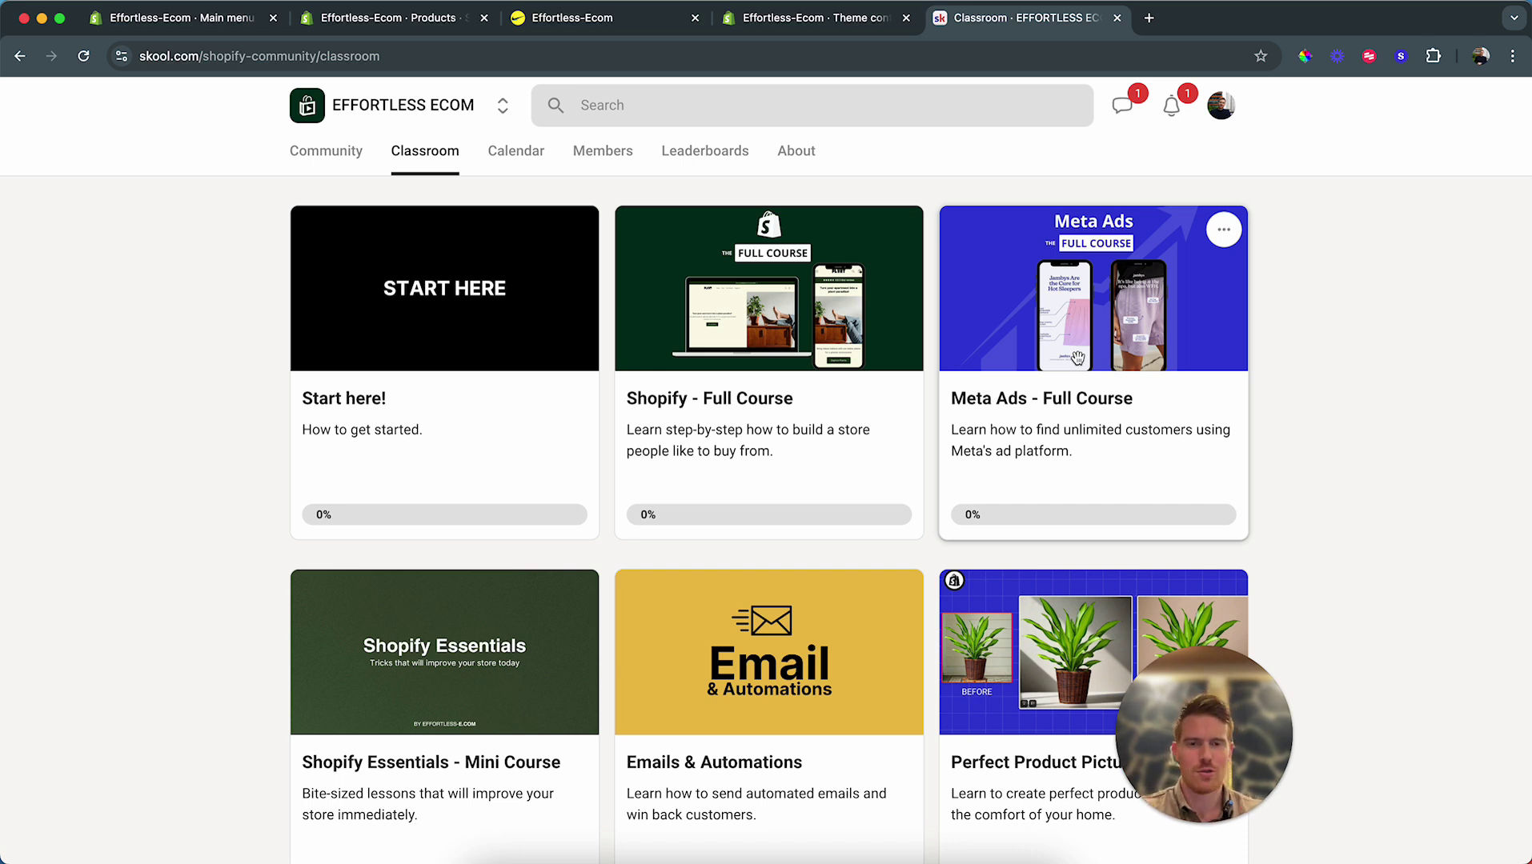
click(1075, 399)
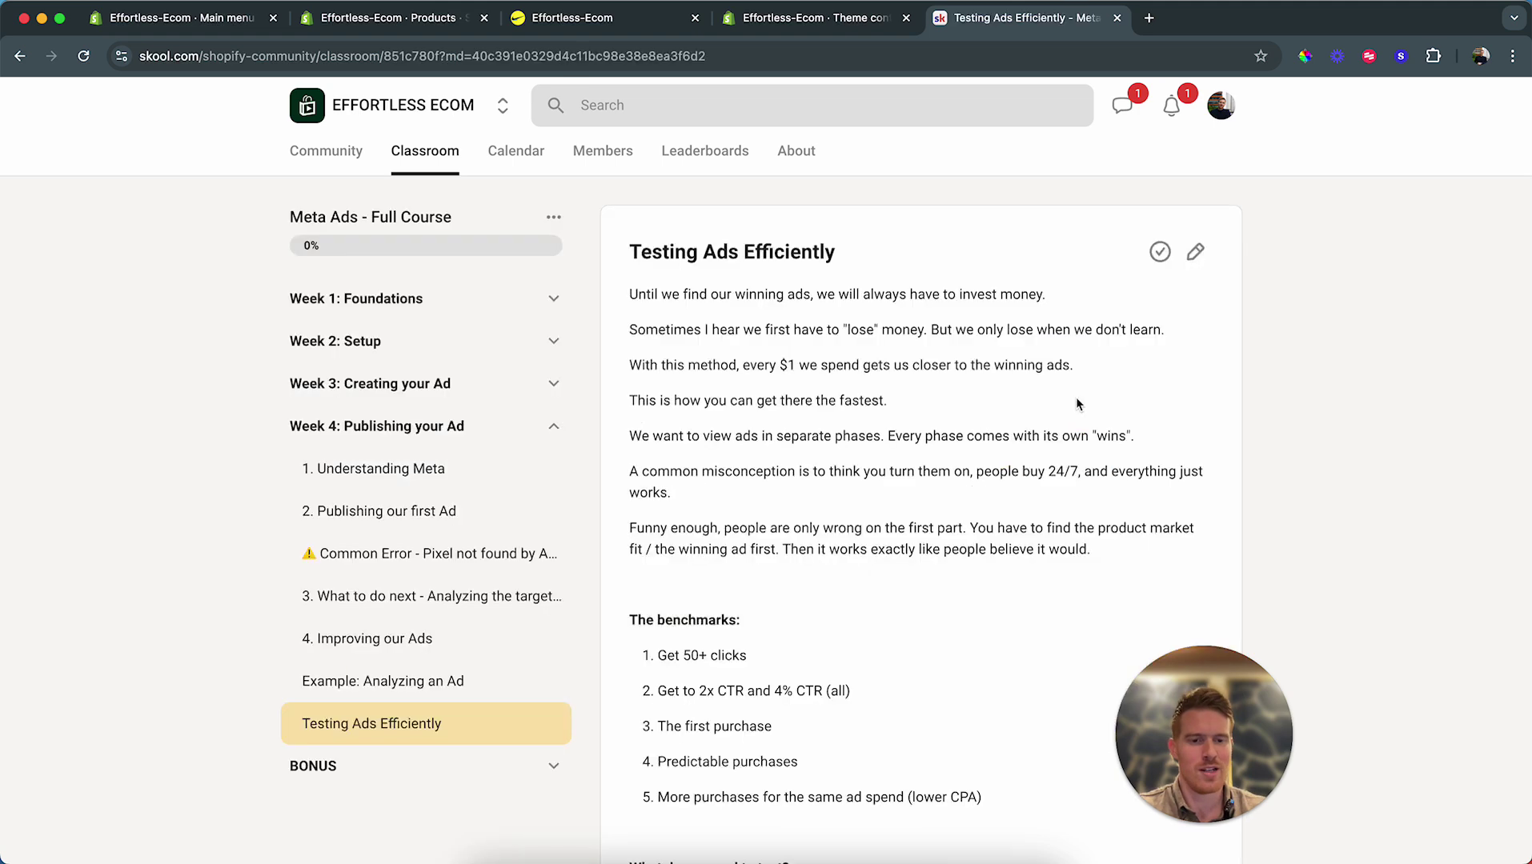
scroll(437, 533, down, 1)
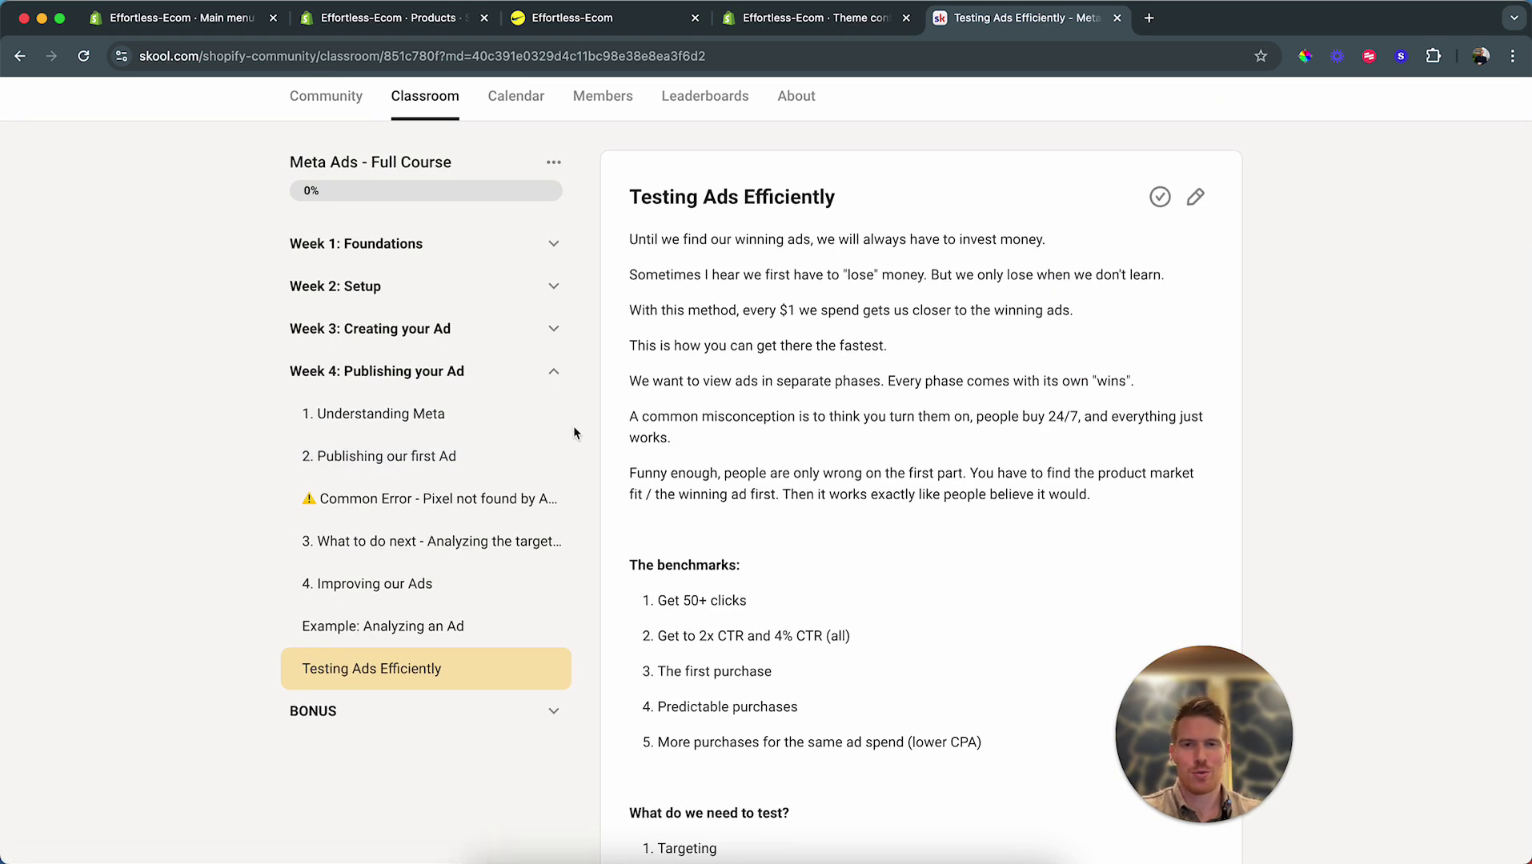
click(433, 98)
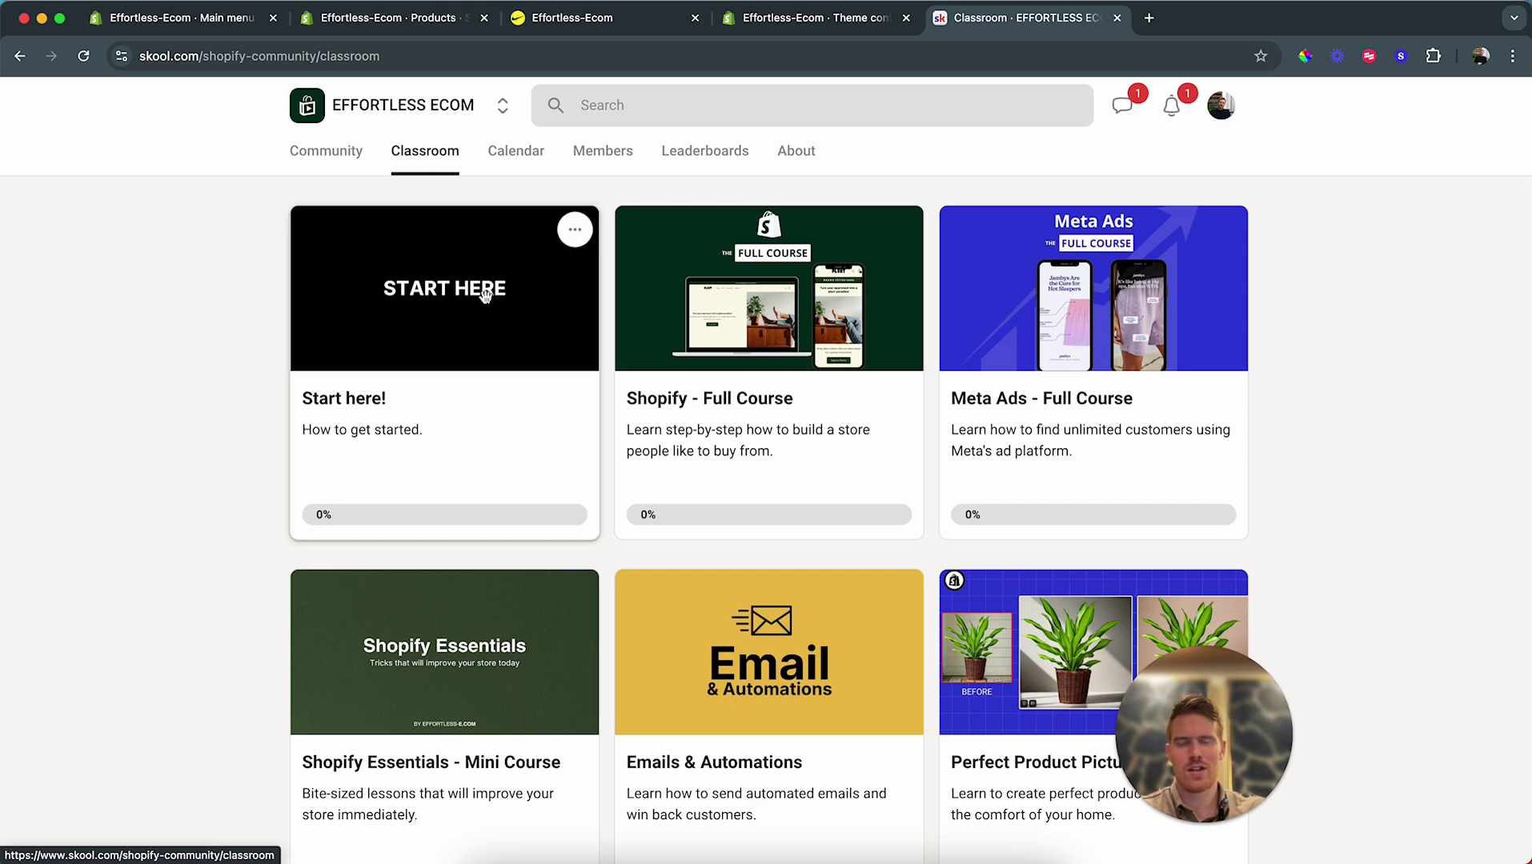
Step: Browse the classroom's course cards and open the first lesson of Perfect Product Pictures, Importance of great product pictures
scroll(437, 604, down, 1)
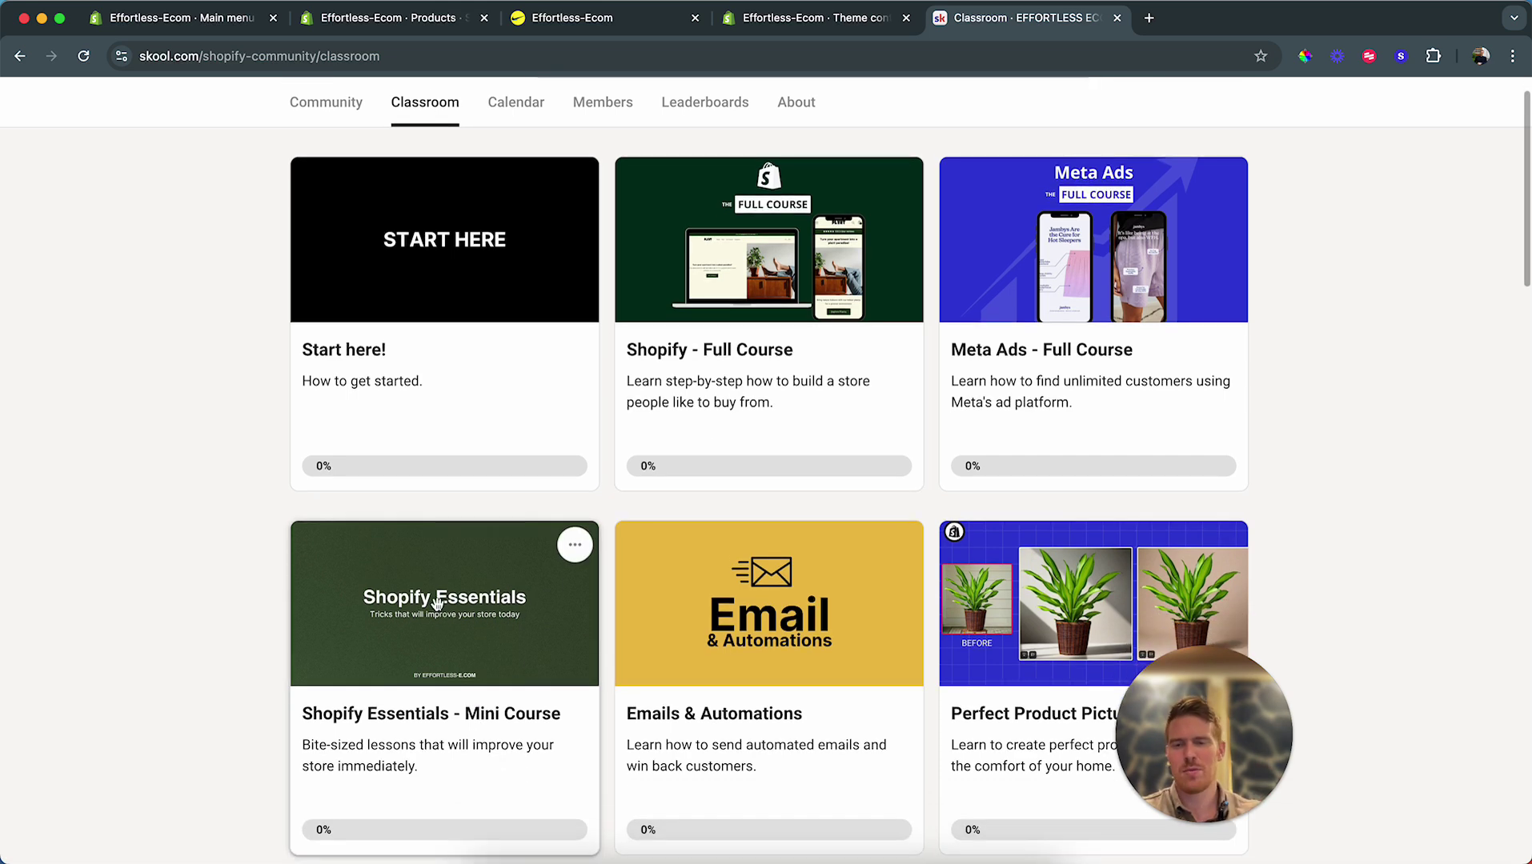
scroll(437, 603, down, 2)
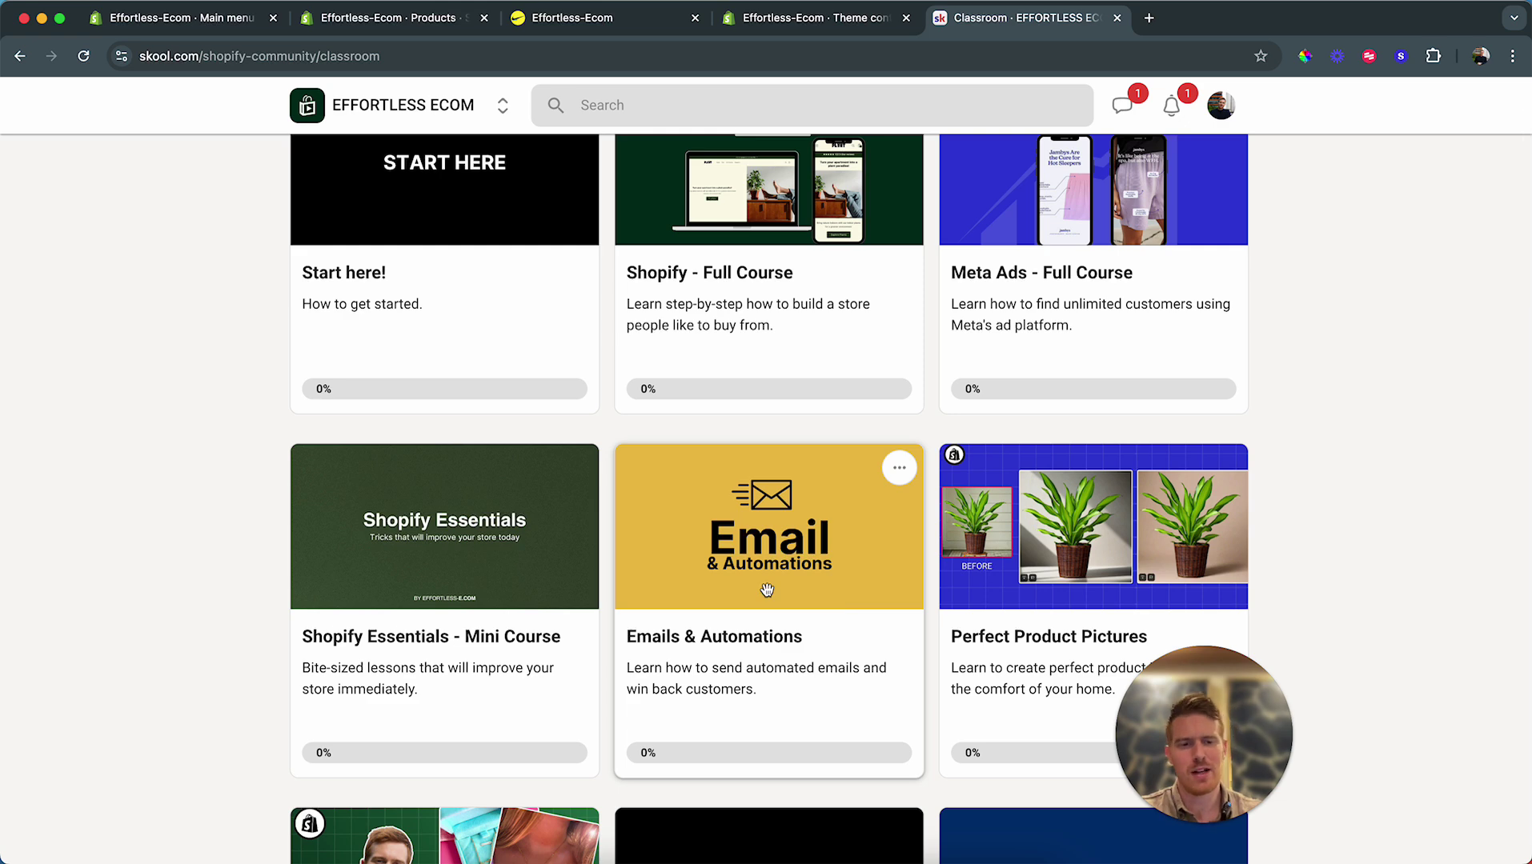
scroll(767, 589, down, 2)
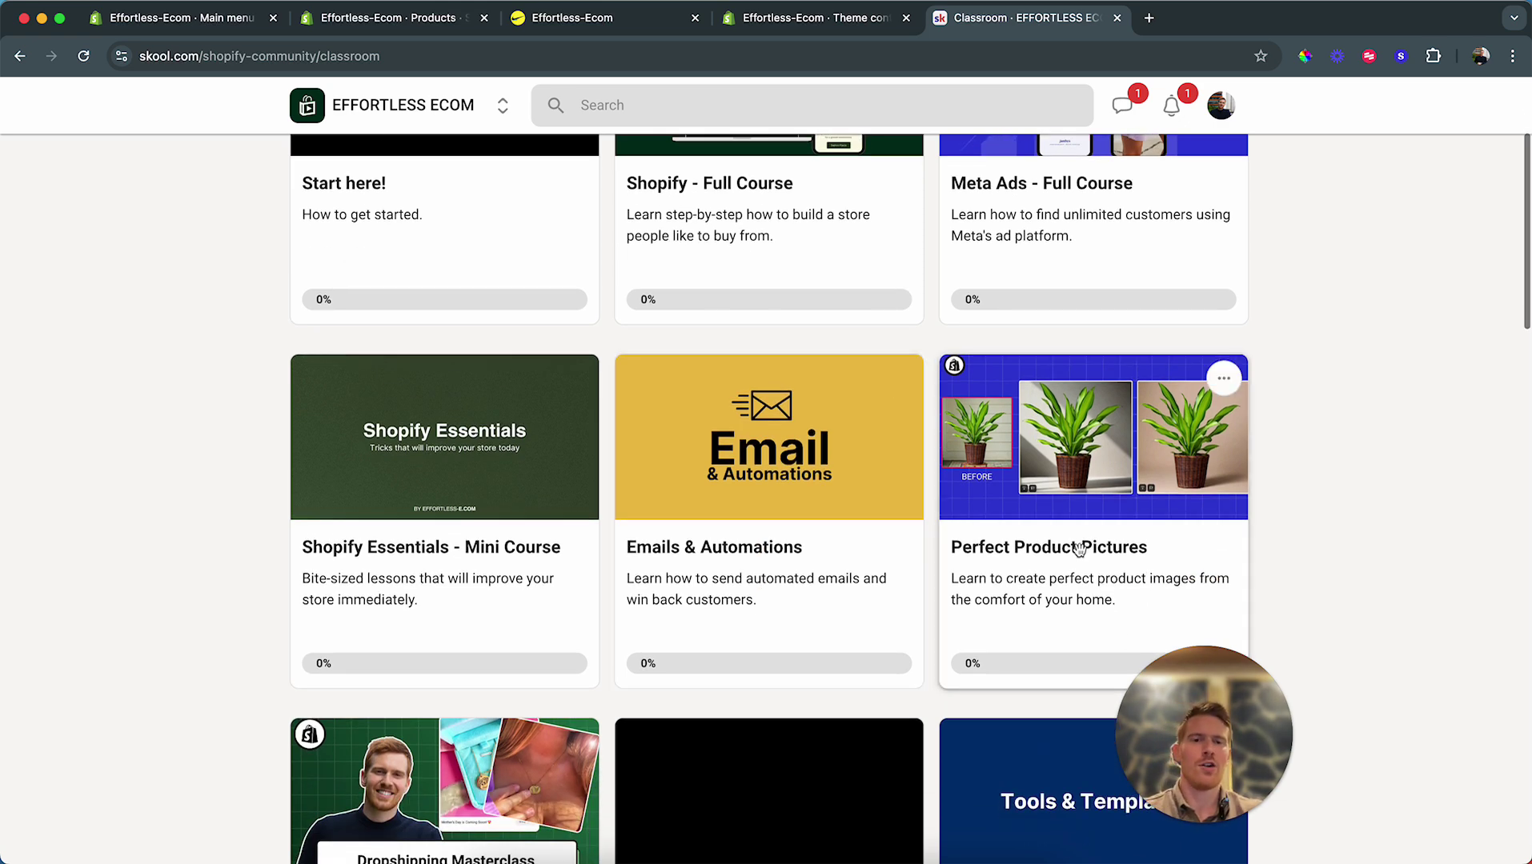
click(1071, 461)
click(439, 304)
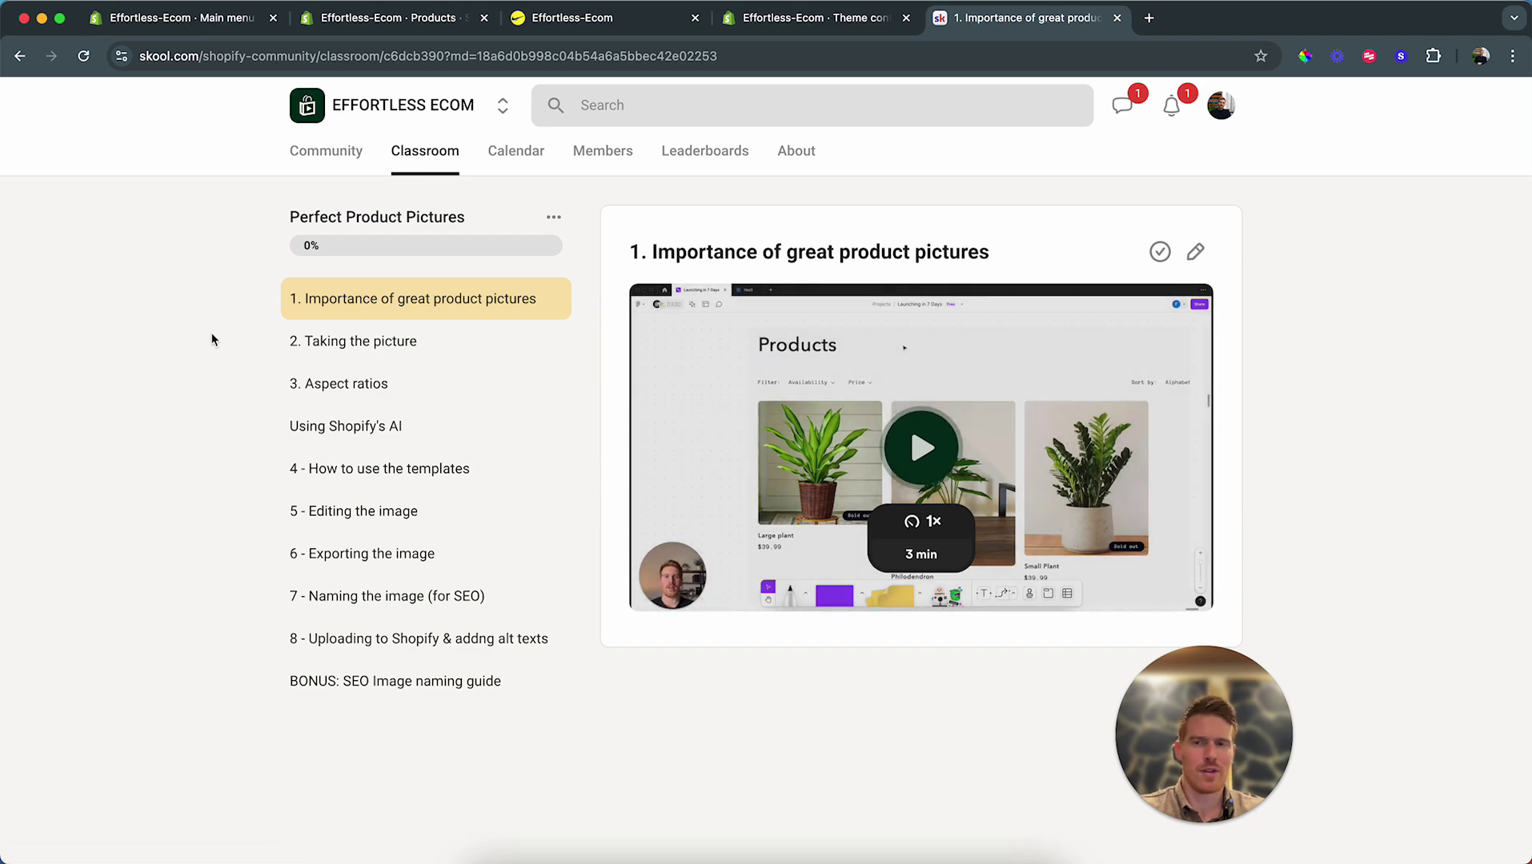
Step: Return to the classroom overview and open the Tools & Templates course to view its Stores we like page
click(433, 155)
scroll(656, 537, down, 7)
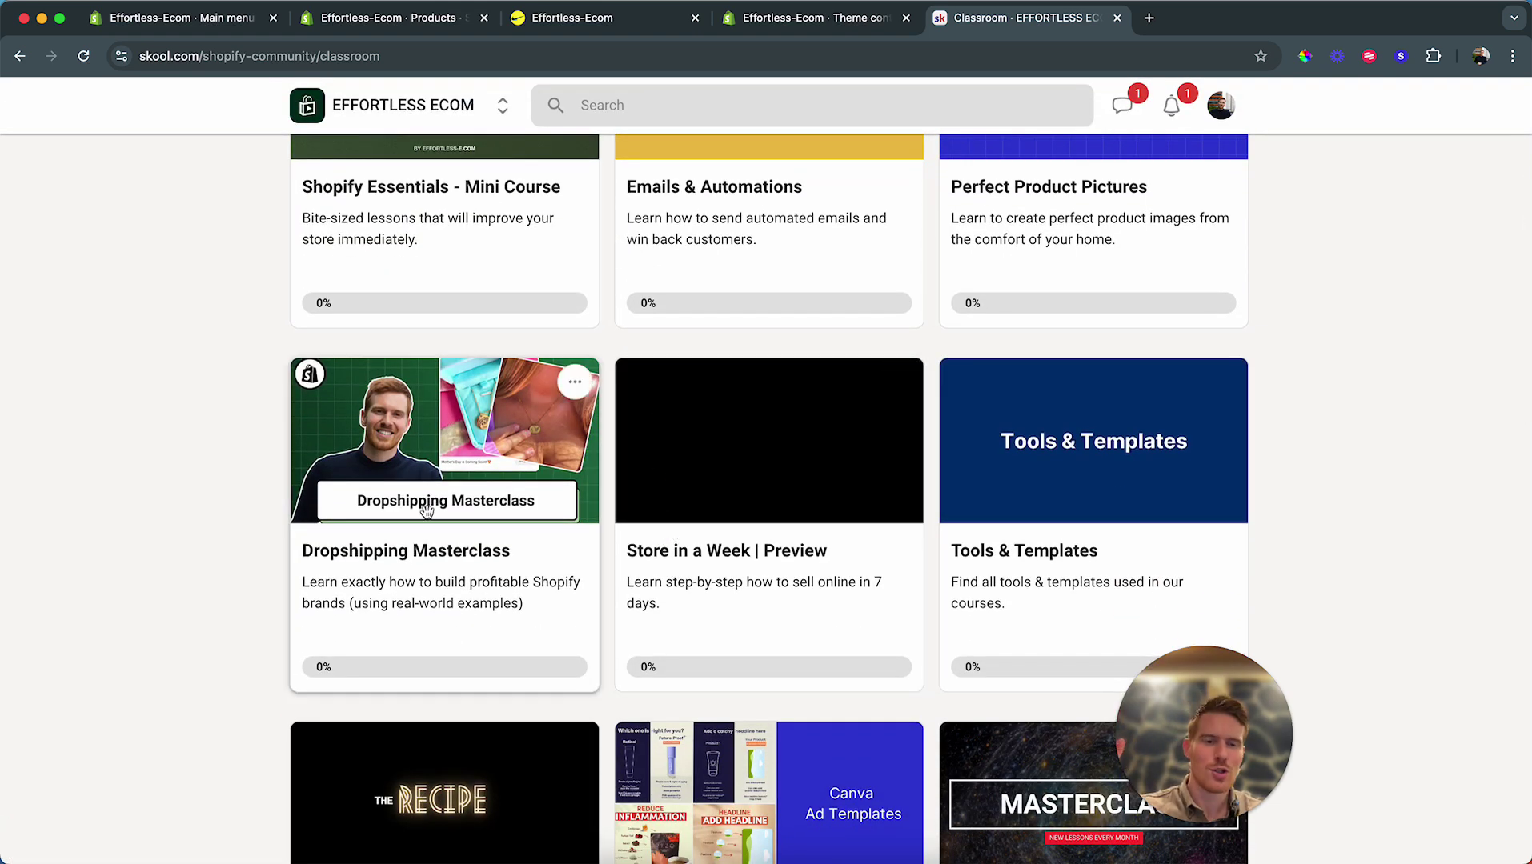
click(1105, 496)
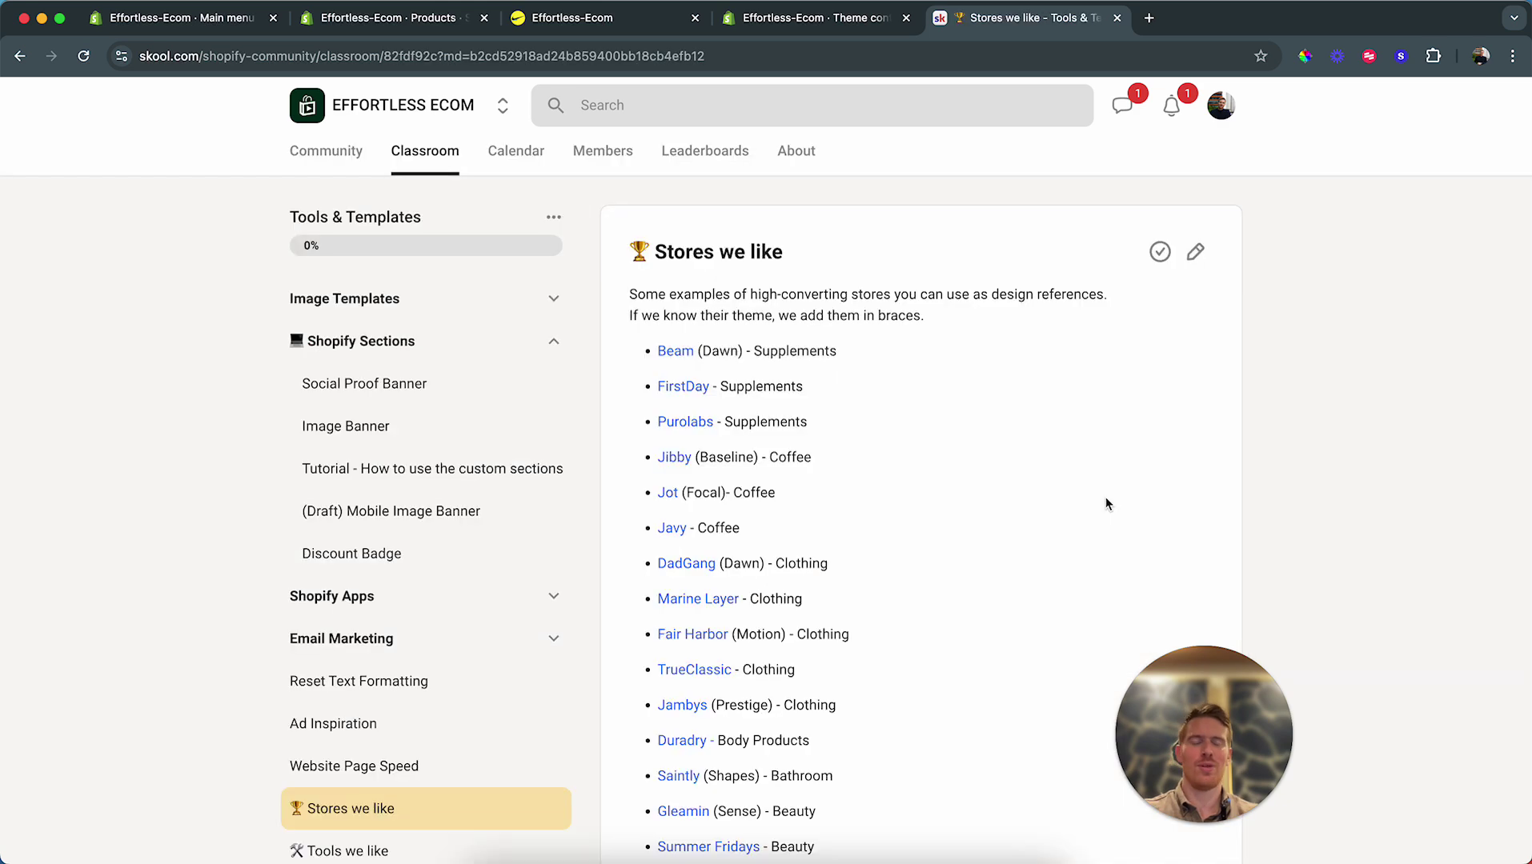
Step: Return to the classroom overview and look through all course cards, including Canva Ad Templates, Masterclass, Member Makeover and The Vault
click(429, 149)
scroll(766, 503, down, 7)
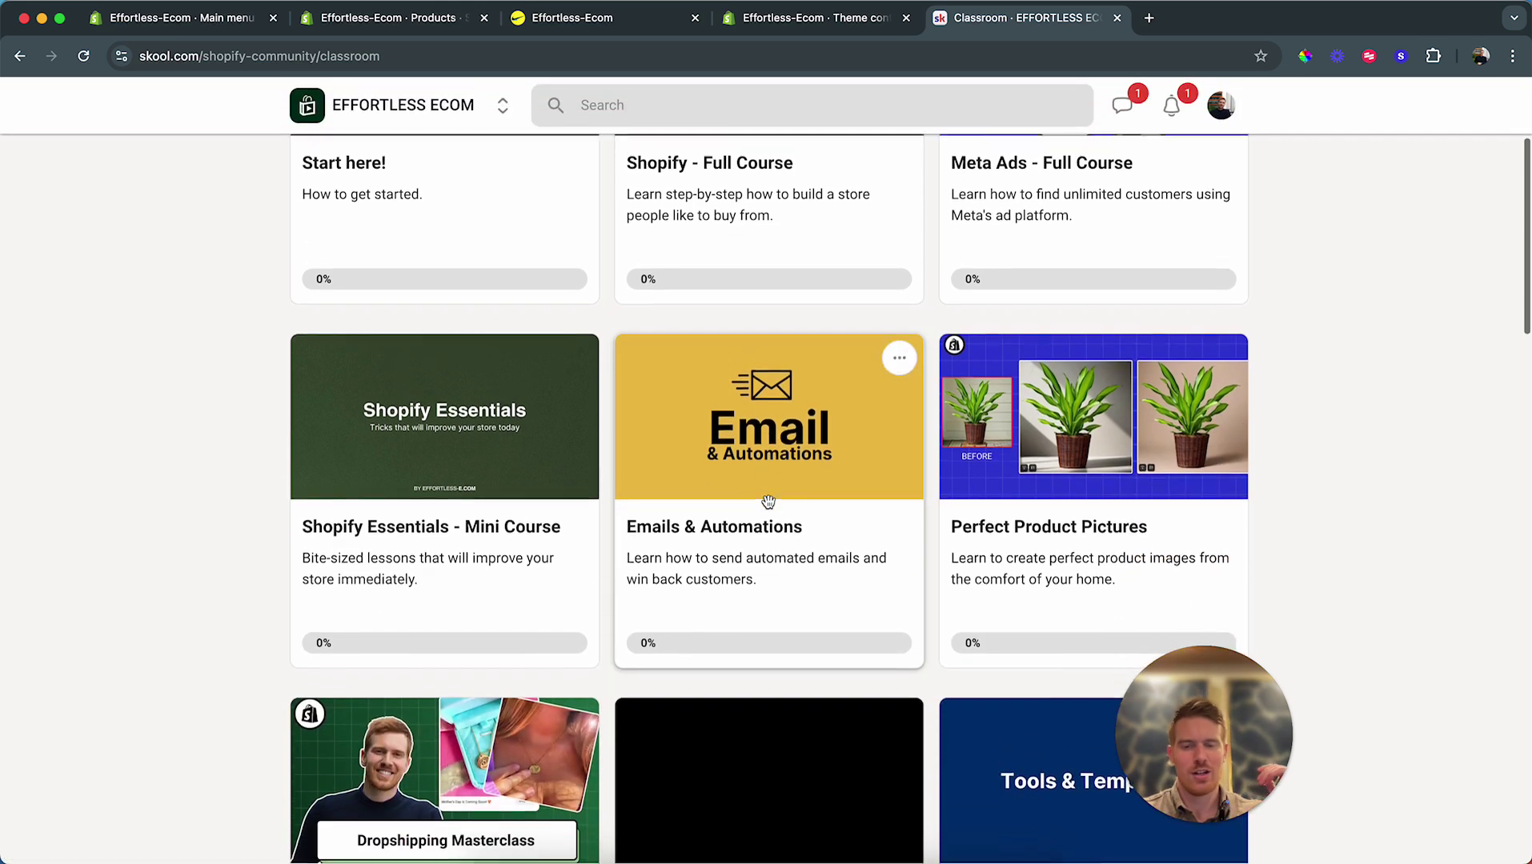
scroll(768, 502, down, 2)
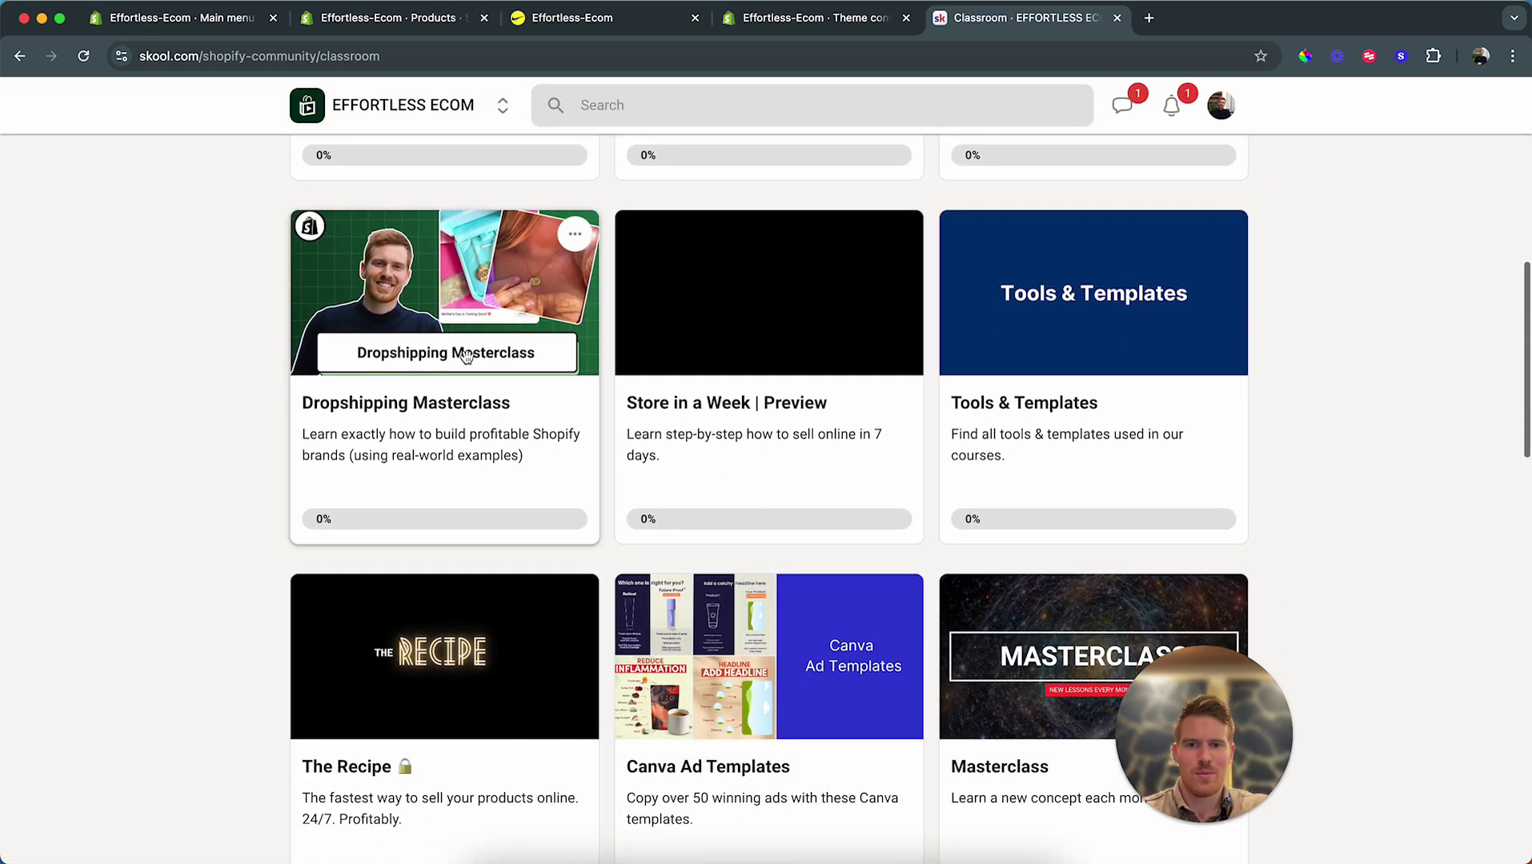
scroll(783, 611, down, 1)
scroll(783, 611, down, 3)
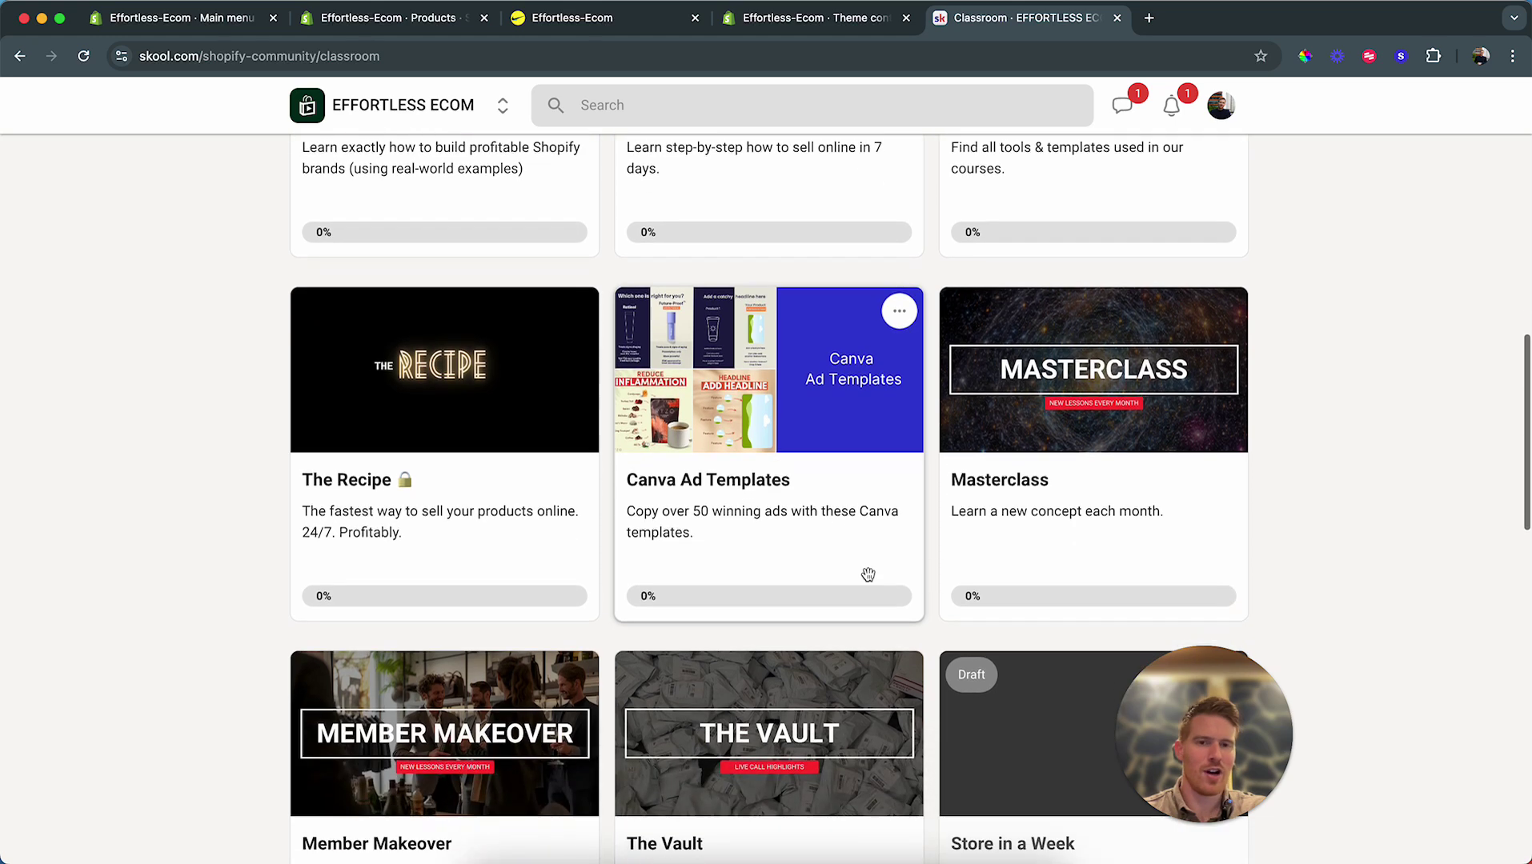
scroll(400, 750, down, 1)
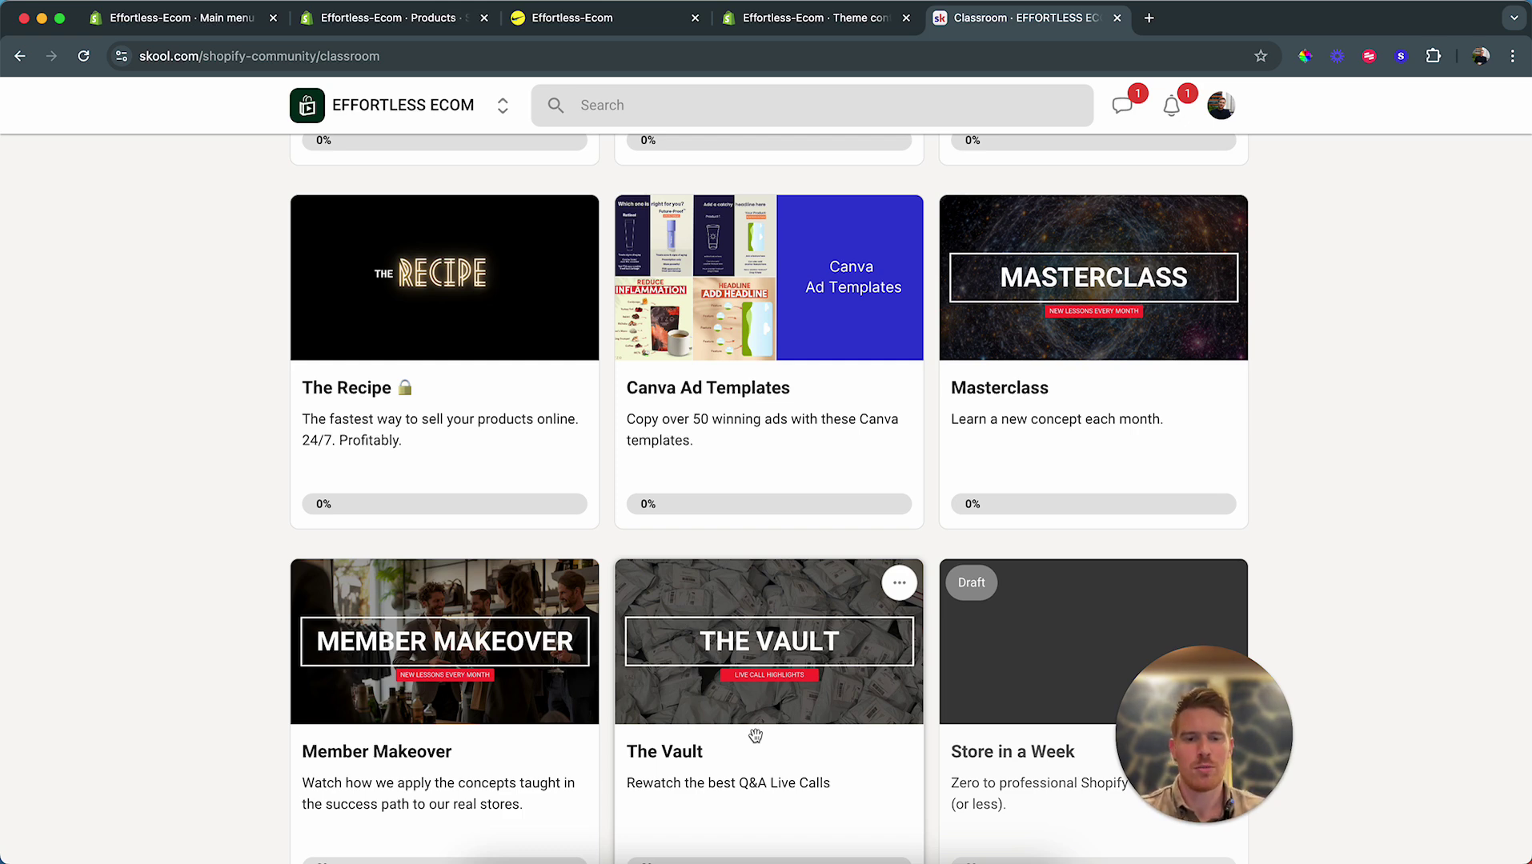
scroll(712, 448, down, 5)
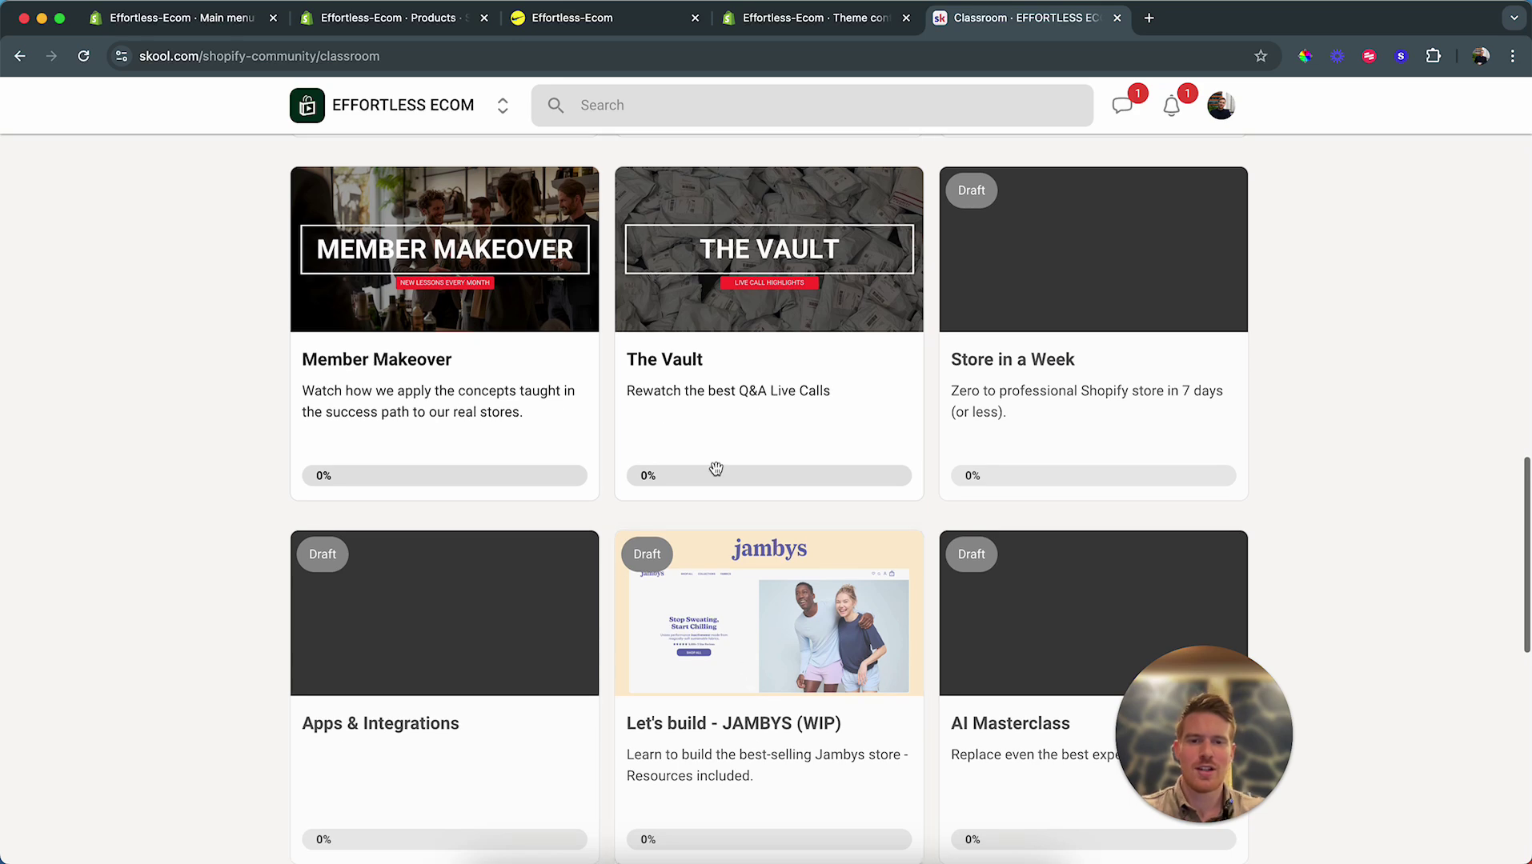
scroll(714, 471, up, 15)
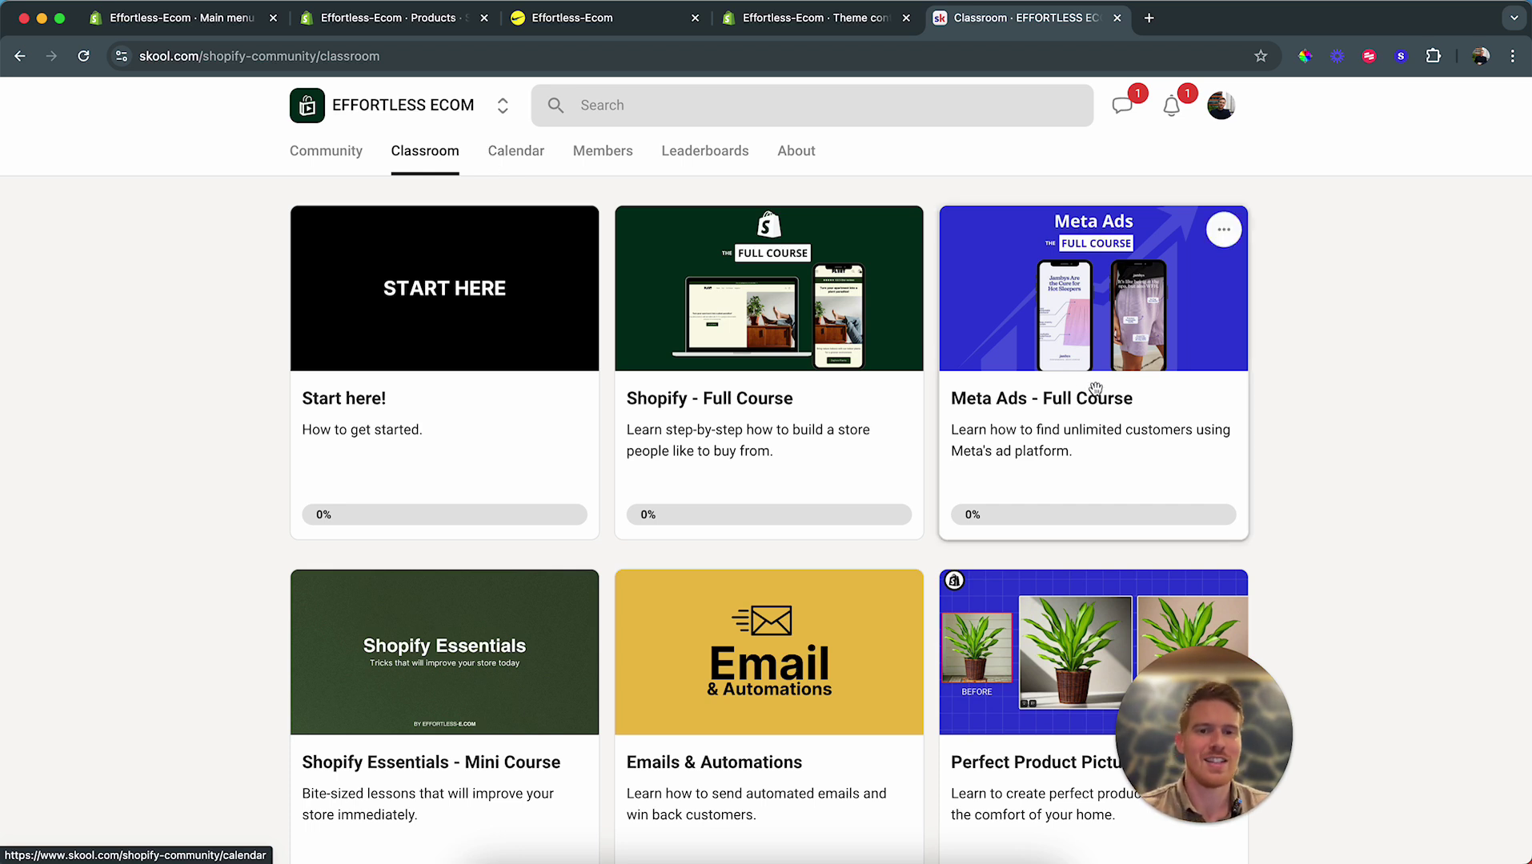
Step: View the community's calendar of weekly live calls and return to the community feed
click(521, 160)
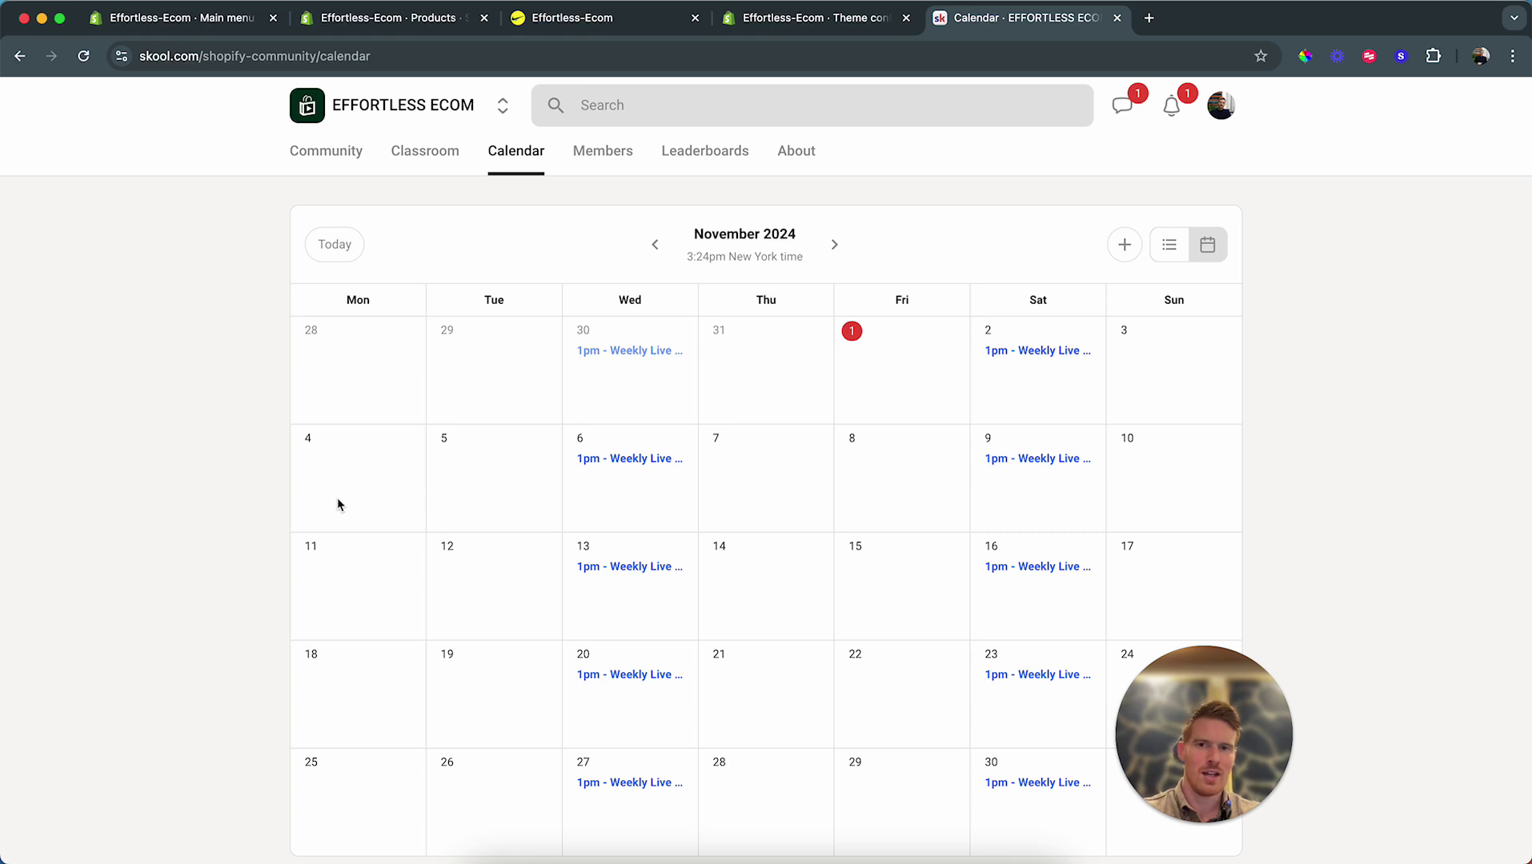
click(345, 156)
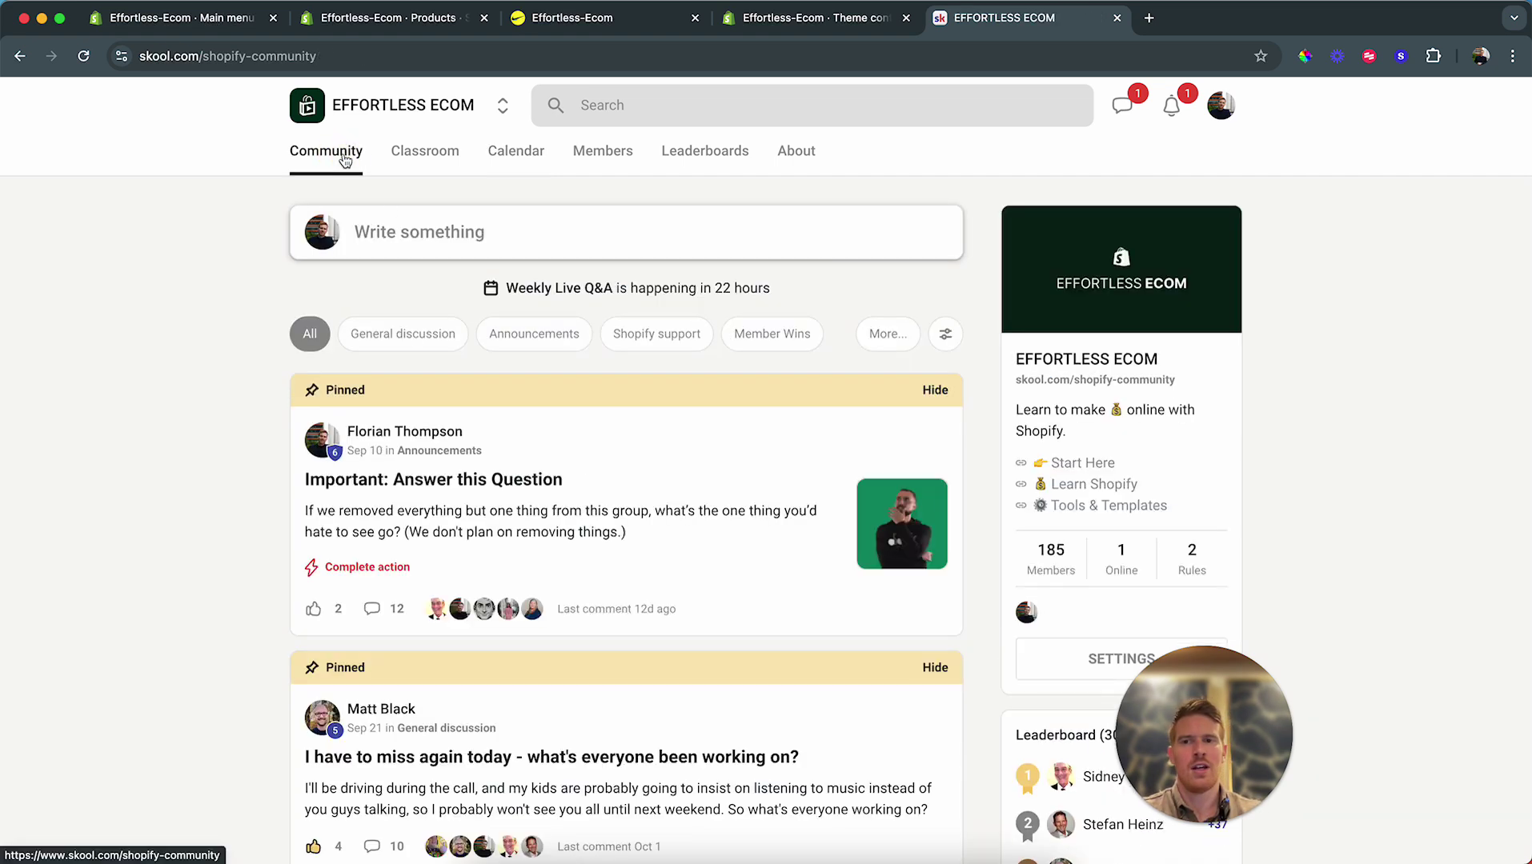